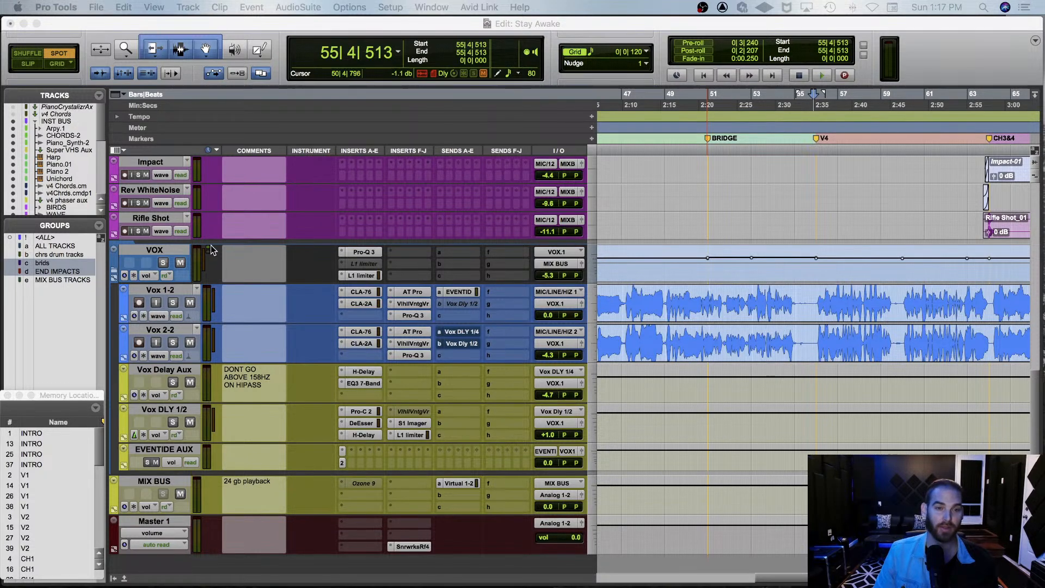
Switch the edit mode to Grid and play the session from the beginning.
left_click(60, 64)
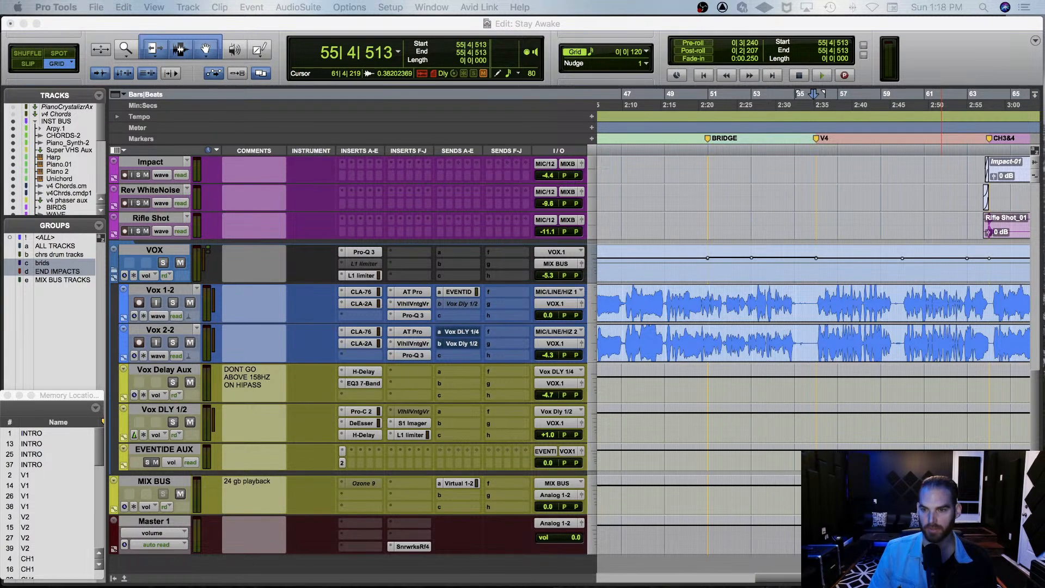
key("r")
key("r")
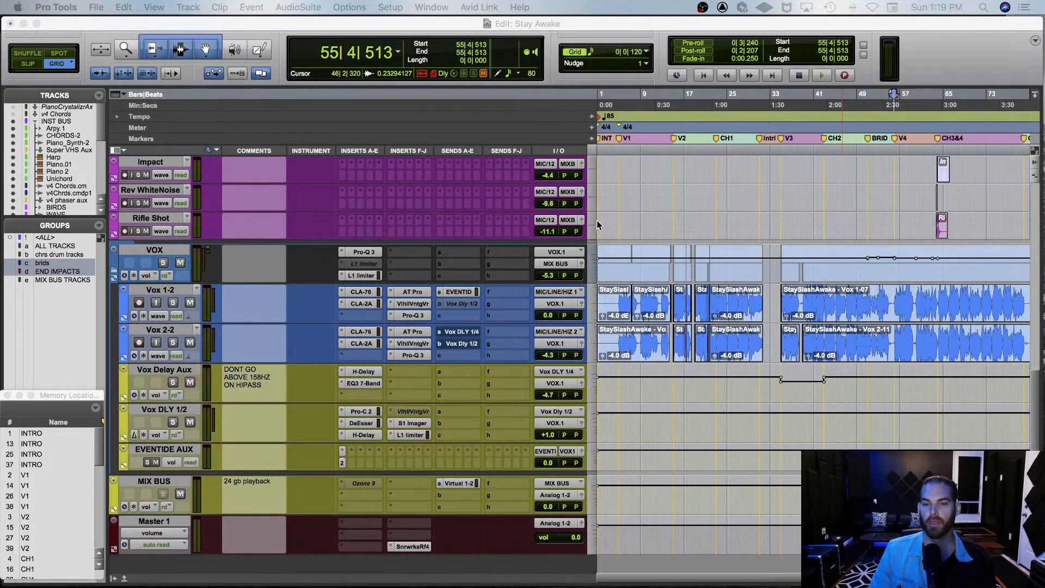
left_click(318, 413)
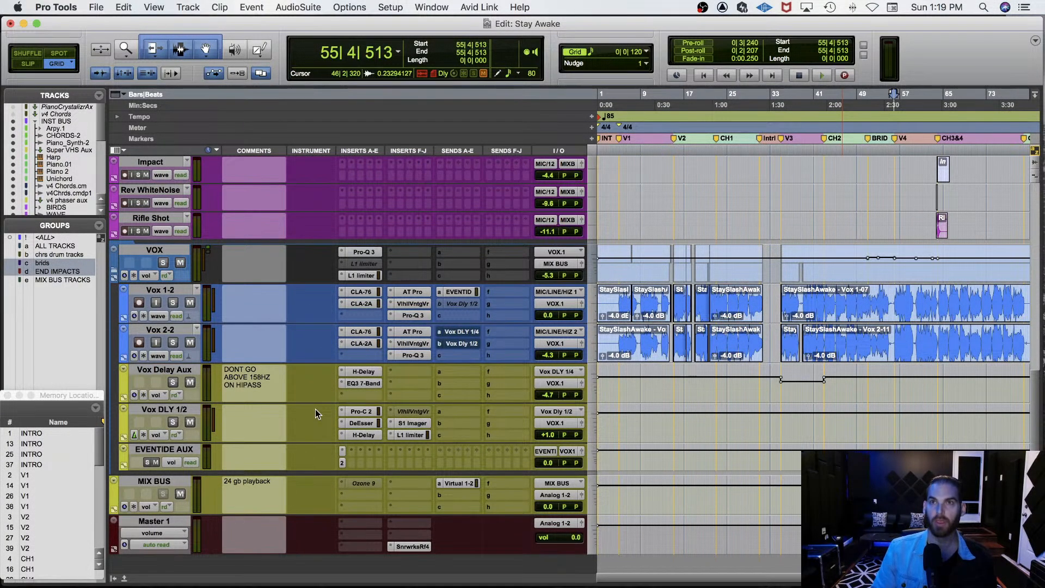
key("Return")
key("space")
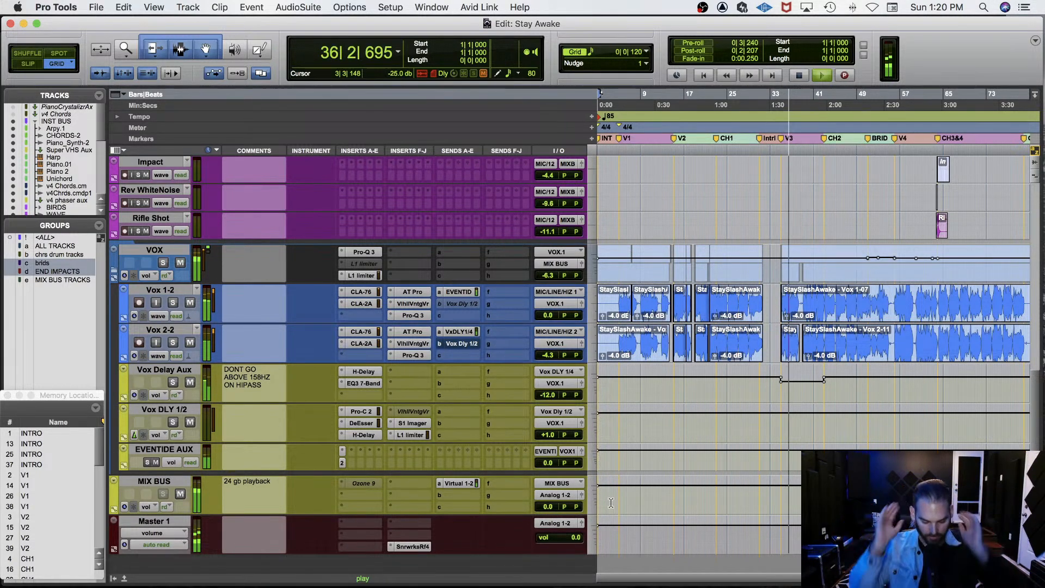
key("space")
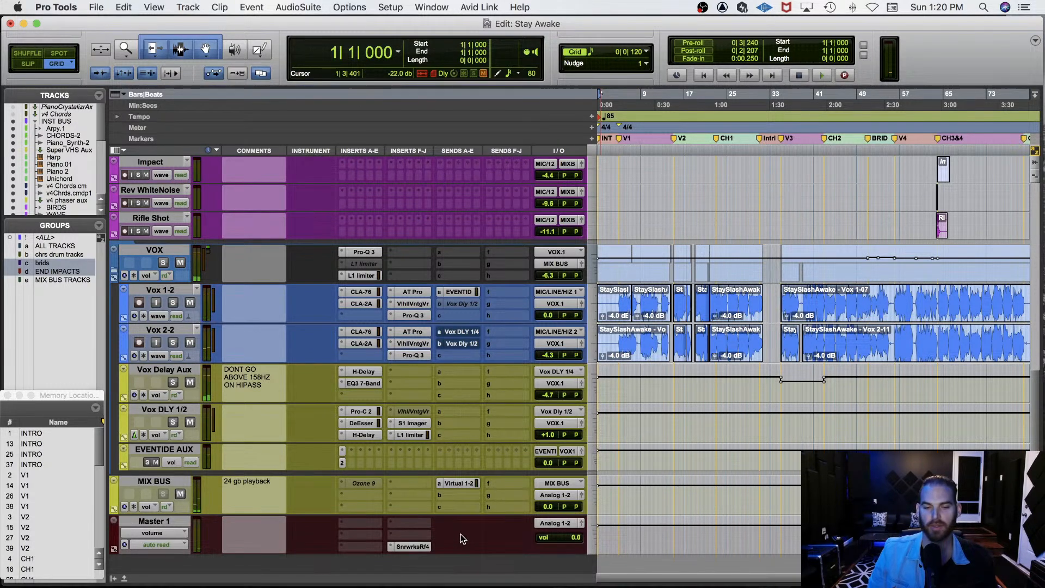
Place the edit cursor at 25|3|600 on Vox 2-2 and inspect the MIX BUS send to Virtual 1-2.
left_click(730, 338)
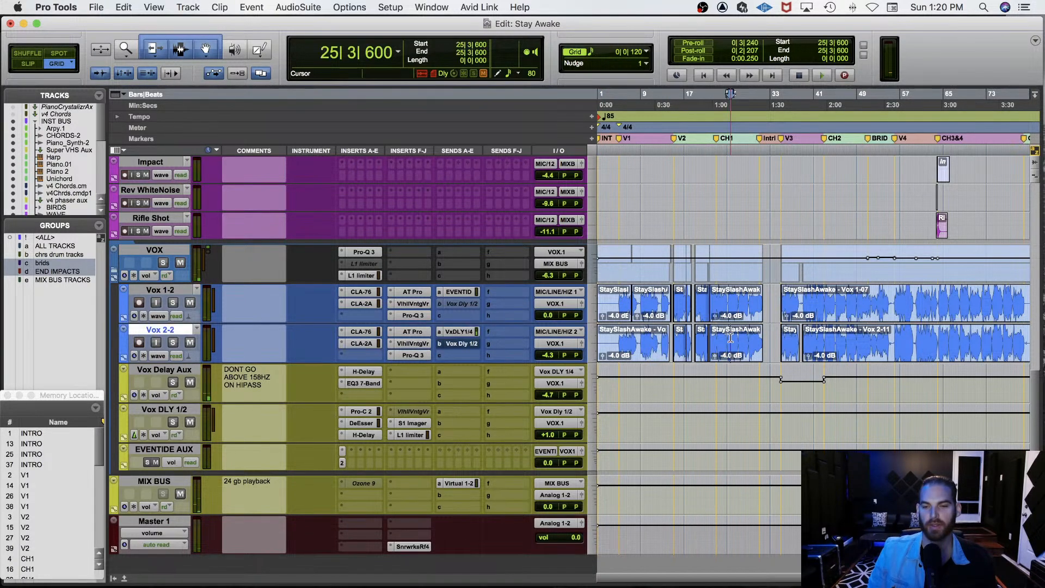
key("super+bracketright")
key("super+bracketright")
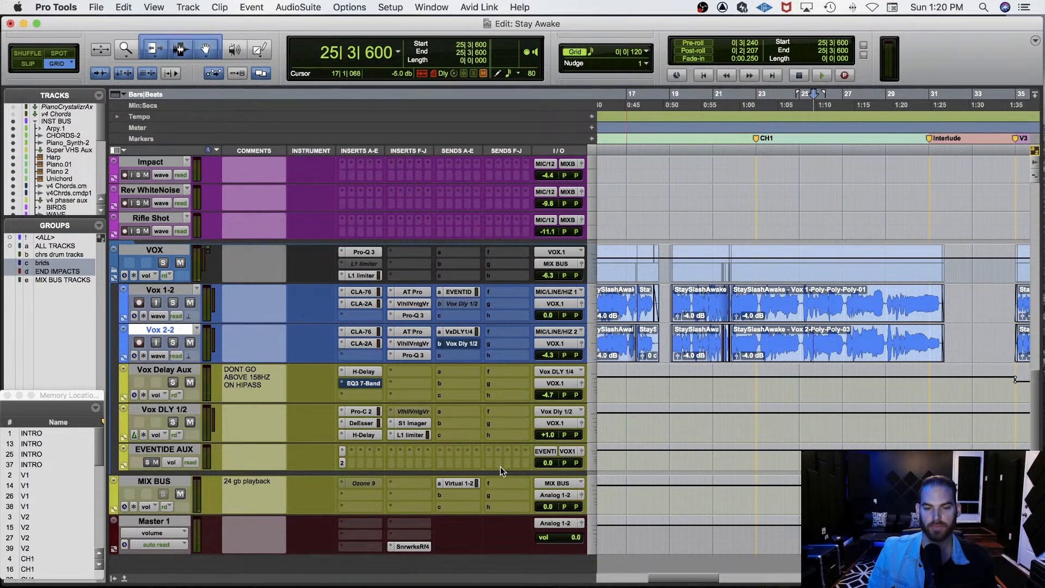
left_click(458, 484)
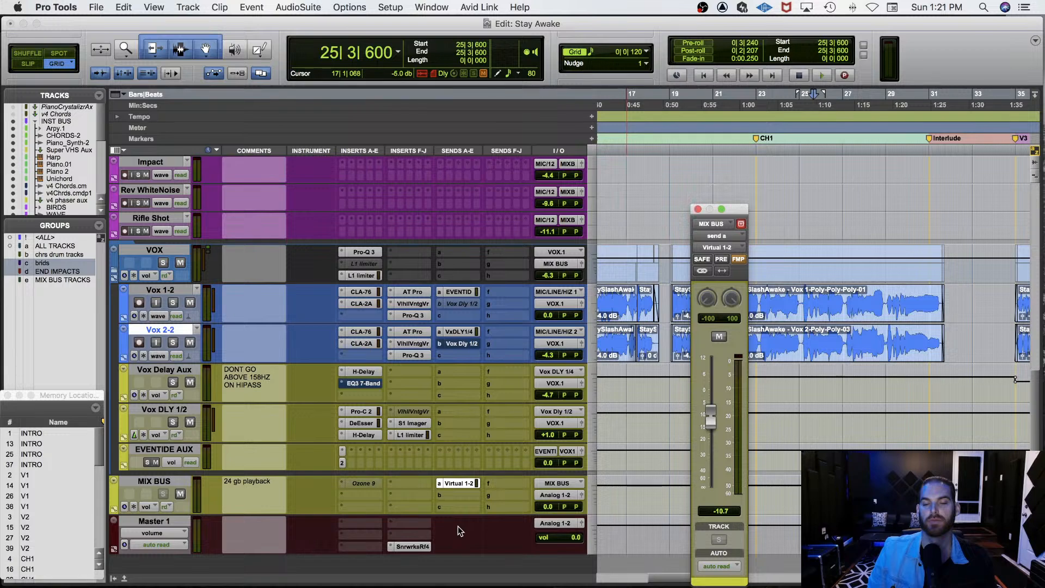
left_click(456, 483)
Place the edit cursor at 4|4|720 on Vox Delay Aux and check the MIX BUS send to Virtual 1-2 again.
key("r")
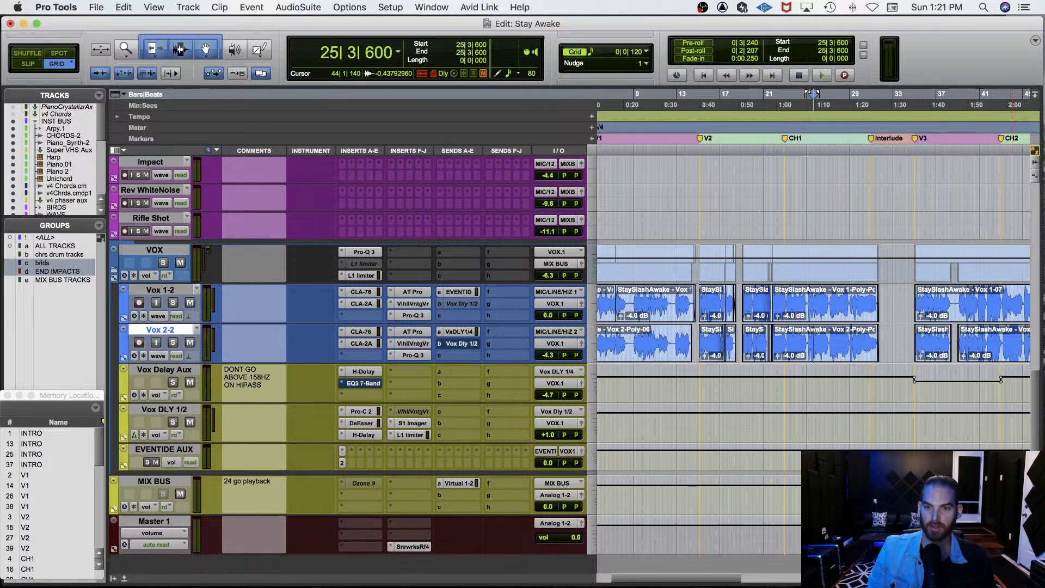
key("Tab")
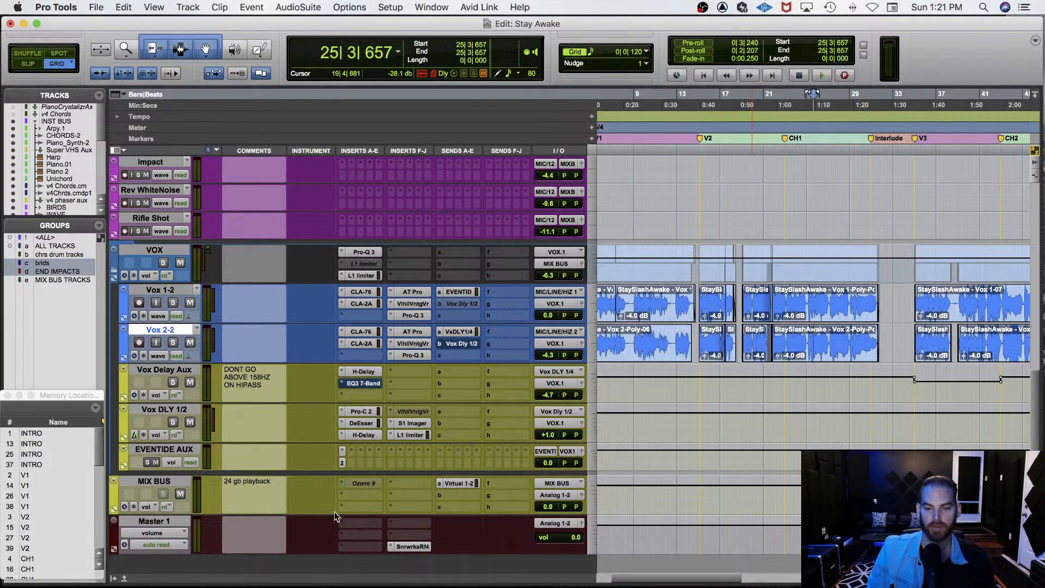
scroll(882, 348, "left", 5)
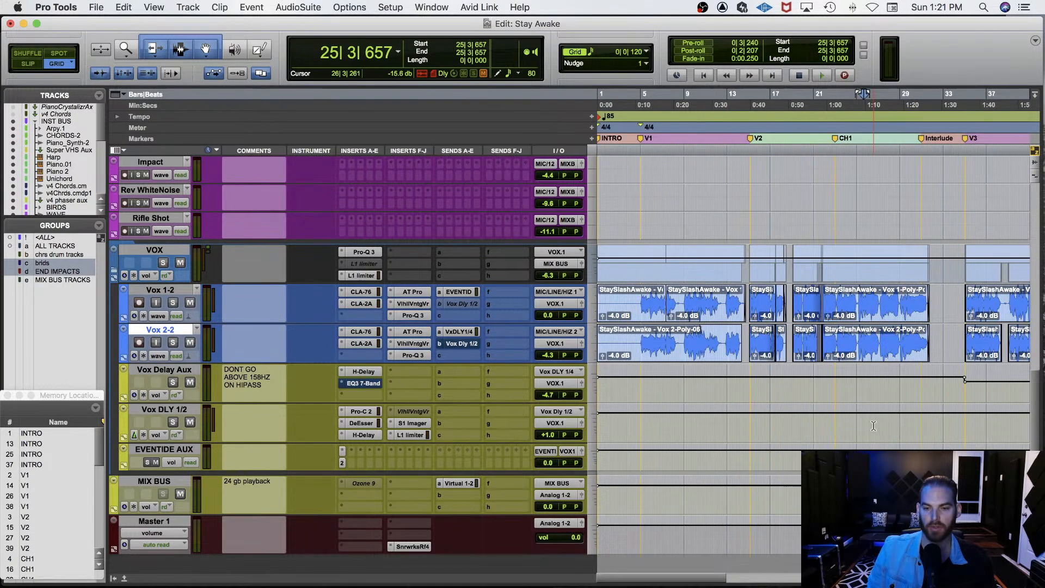
left_click(640, 379)
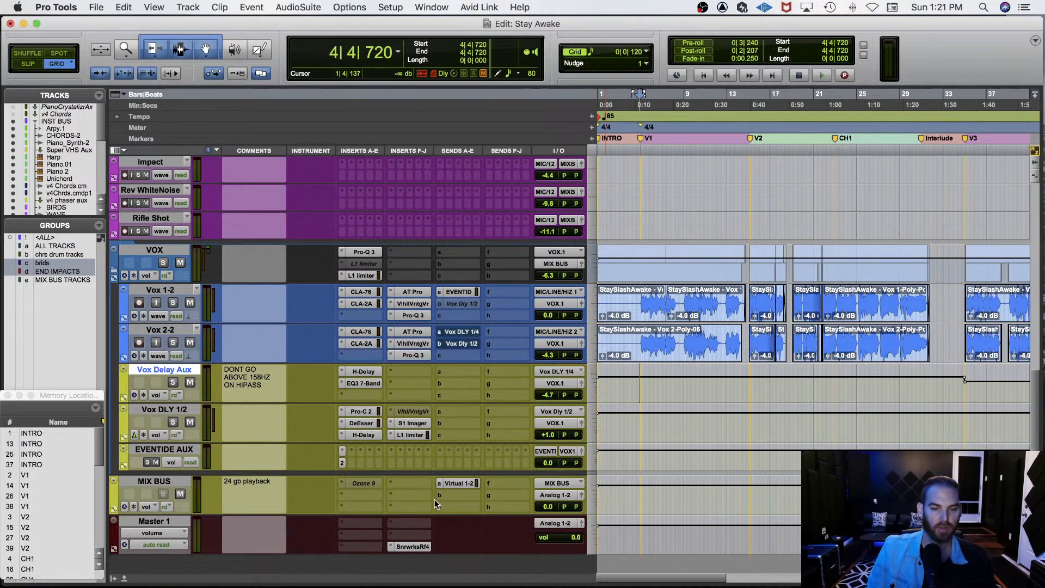
left_click(465, 483)
left_click(465, 483)
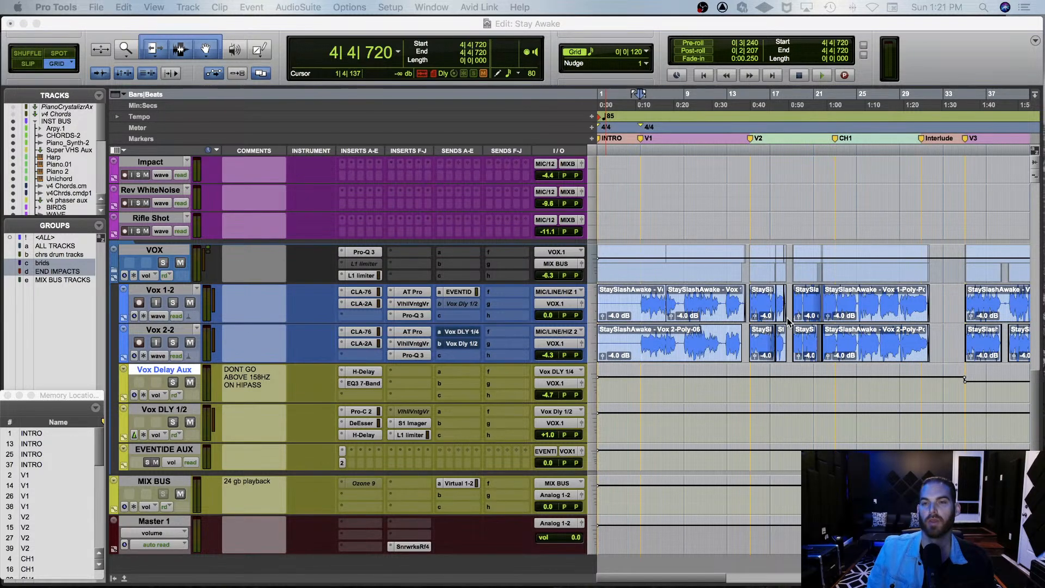
left_click(459, 538)
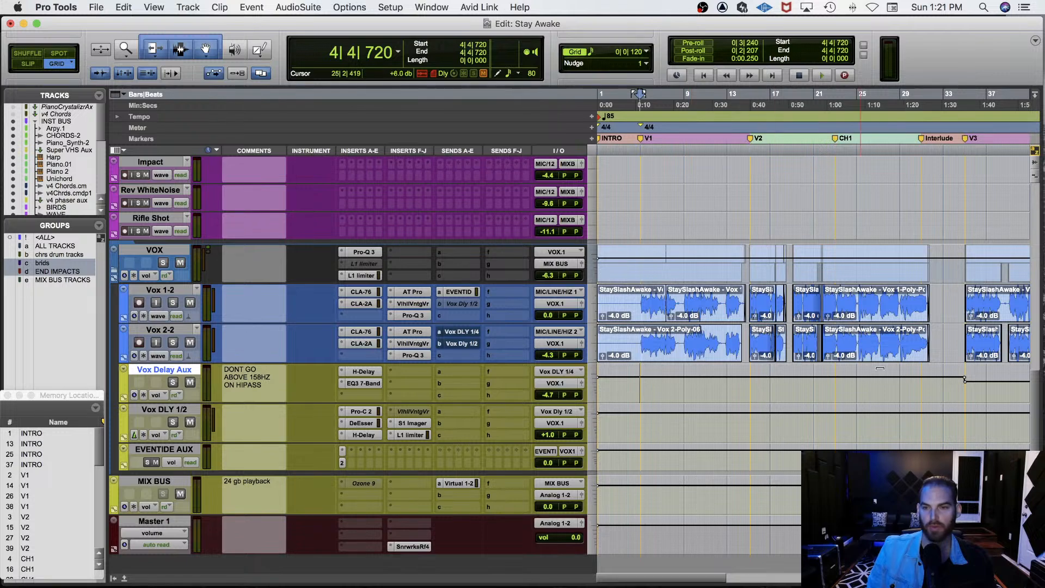
Activate the Selector tool and place the edit cursor exactly on the CH1 marker at bar 23 on Vox Delay Aux.
key("F7")
left_click(831, 377)
key("t")
key("t")
key("t")
key("t")
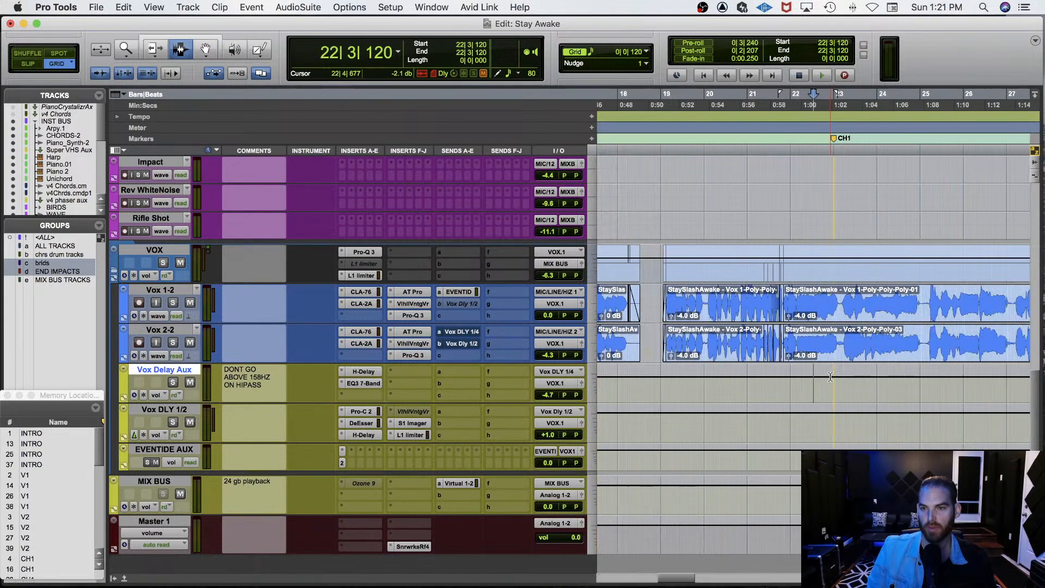
left_click(895, 385)
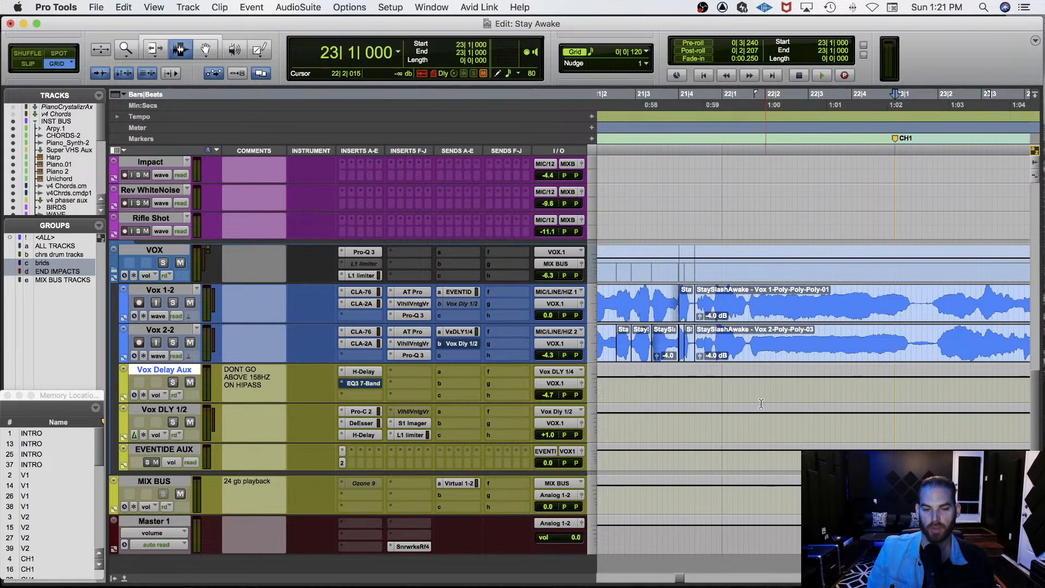
Audition the start of the chorus several times from bar 23, stopping playback after each pass.
key("space")
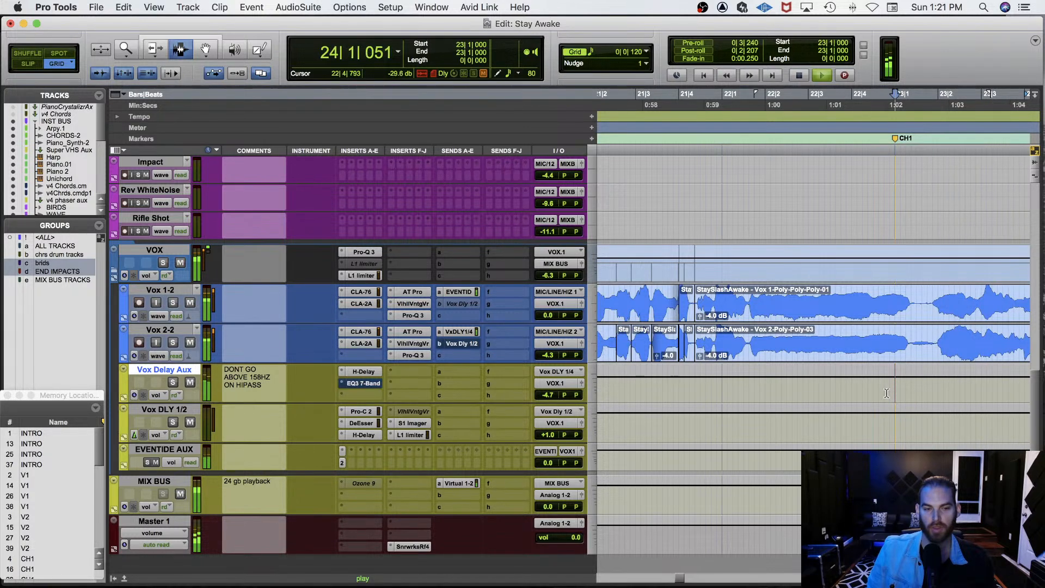
key("space")
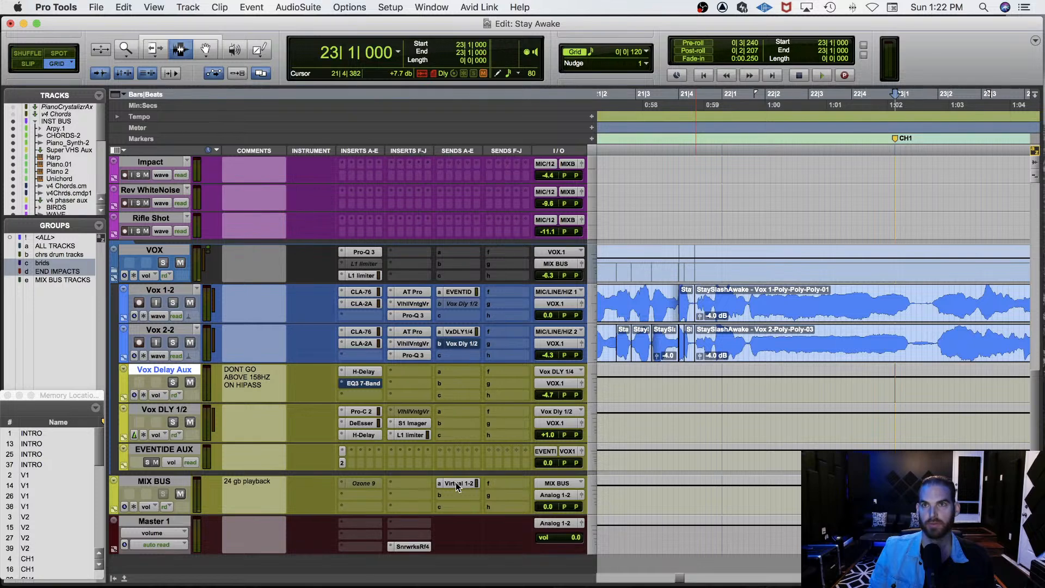
key("space")
key("space")
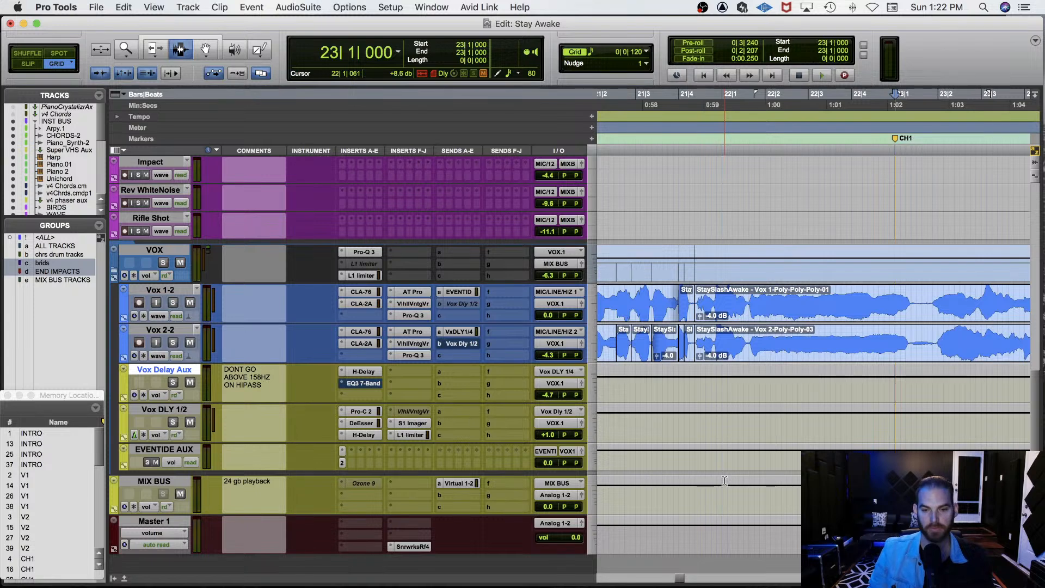
key("super+Tab")
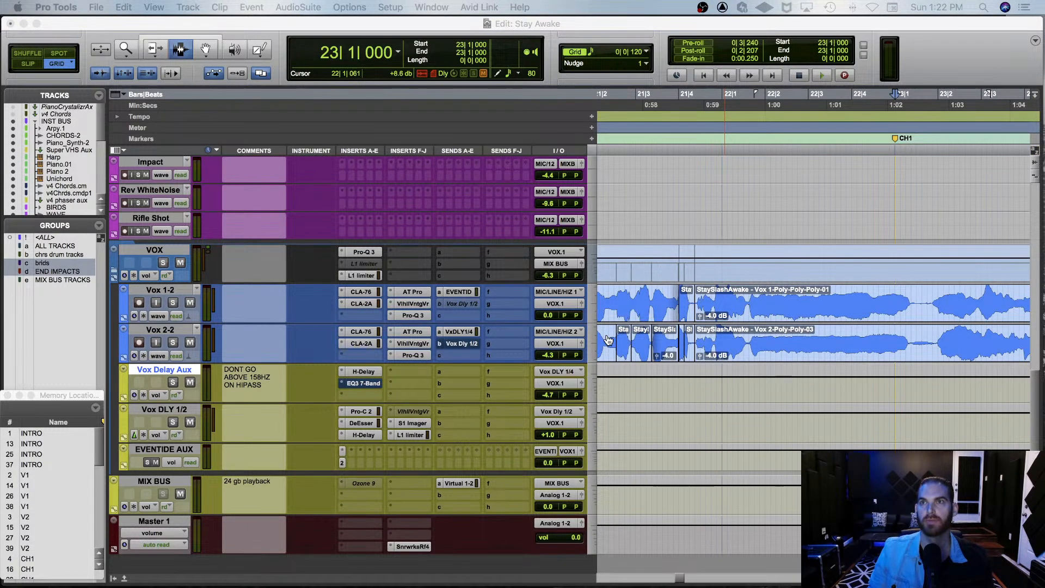
left_click(608, 340)
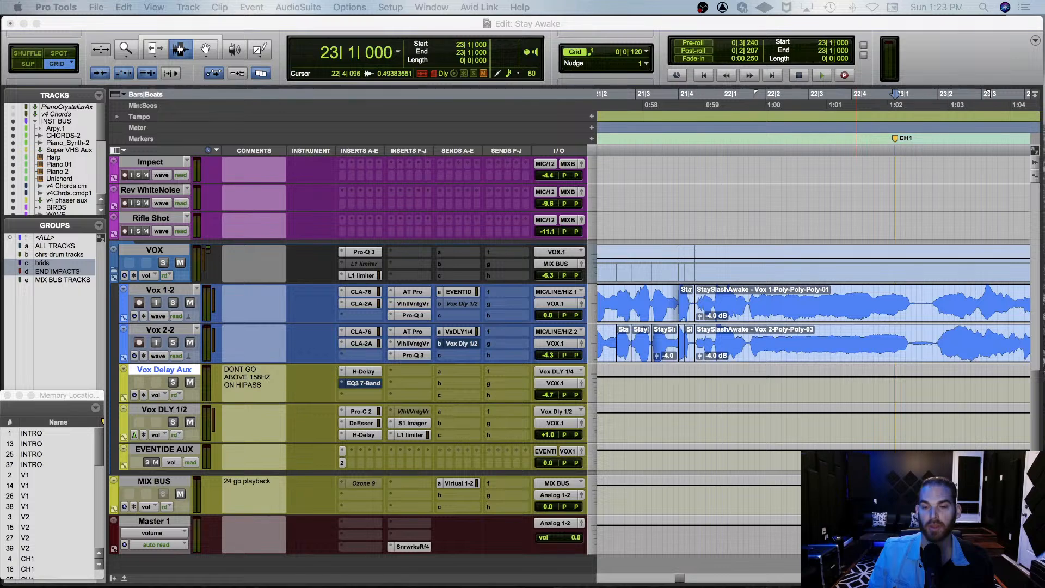
key("space")
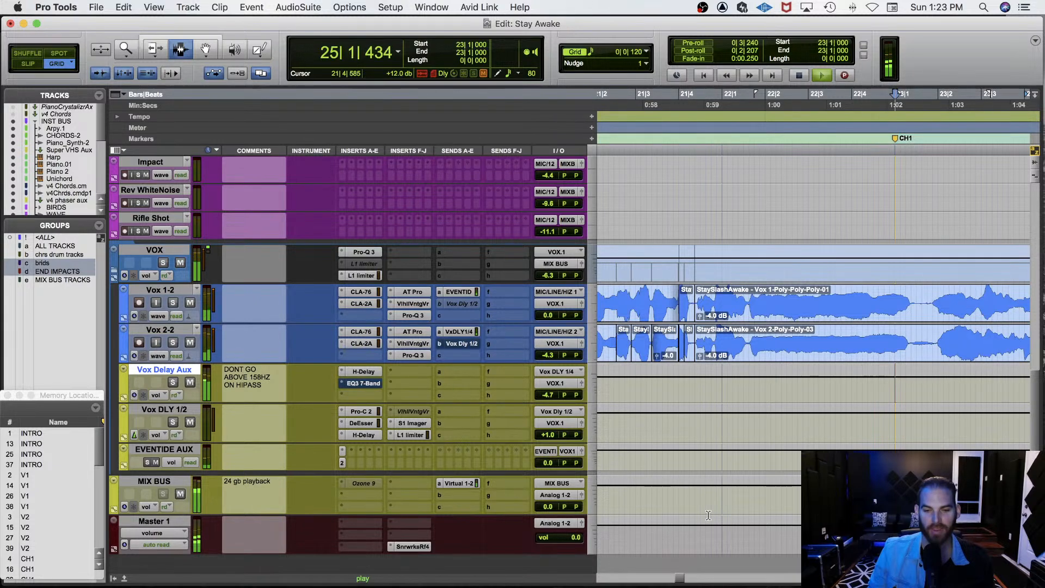
key("space")
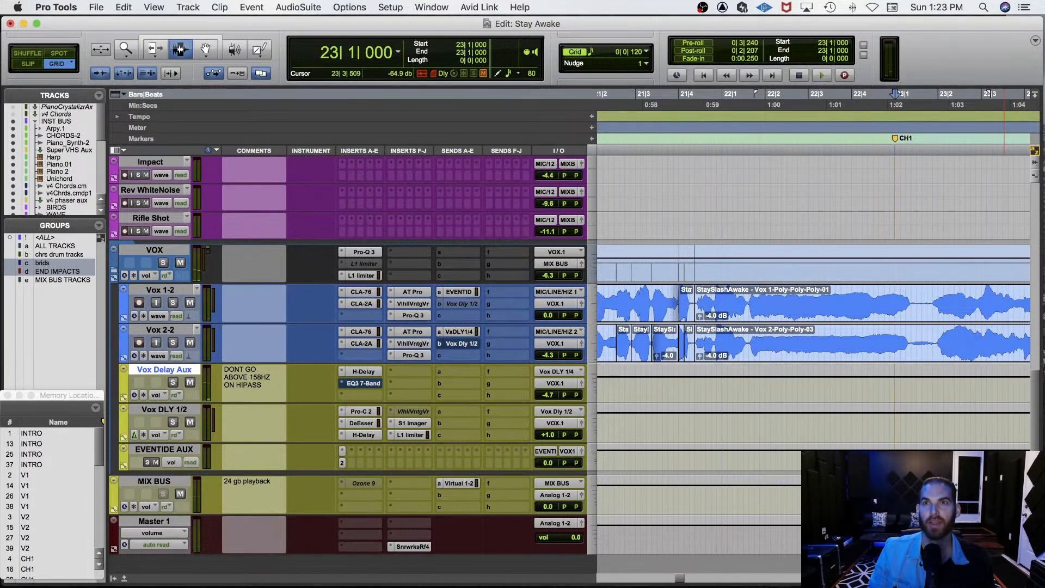
Reactivate the Smart Tool and play the chorus with the edit cursor on Vox 1-2 at the CH1 marker.
key("super+Tab")
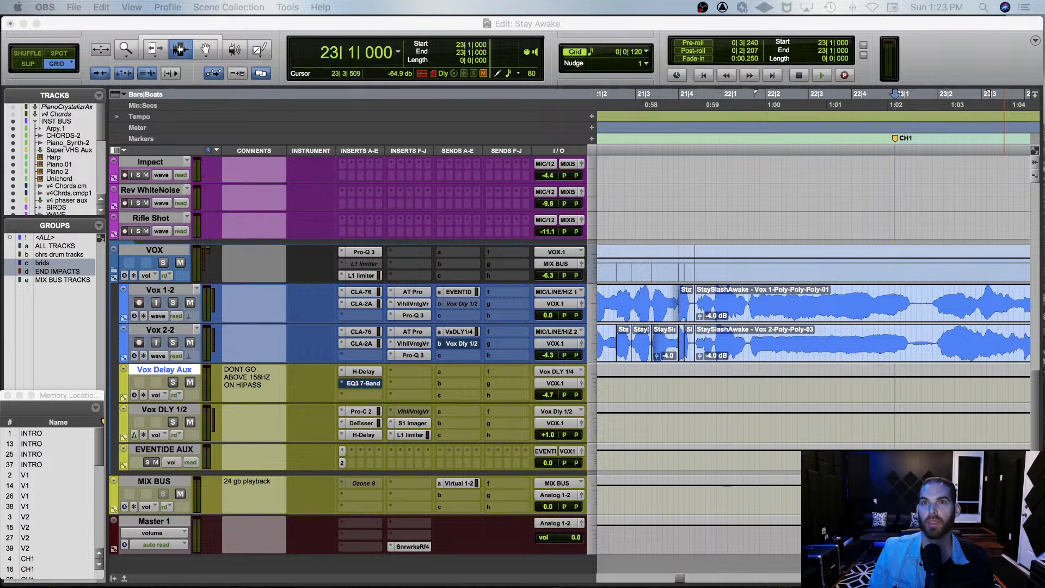
key("super+Tab")
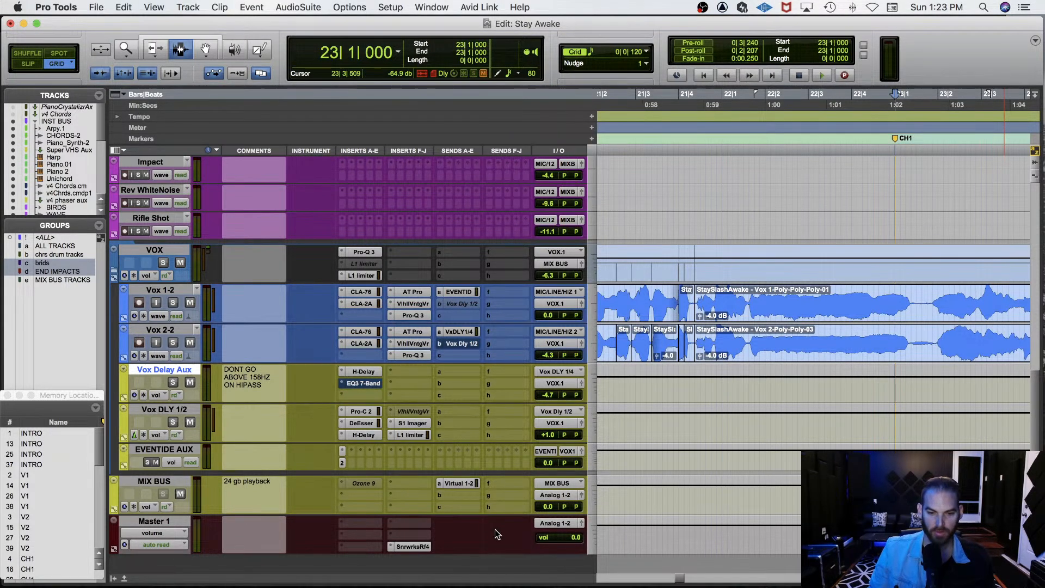
scroll(833, 278, "right", 3)
key("F8")
key("F7+F8")
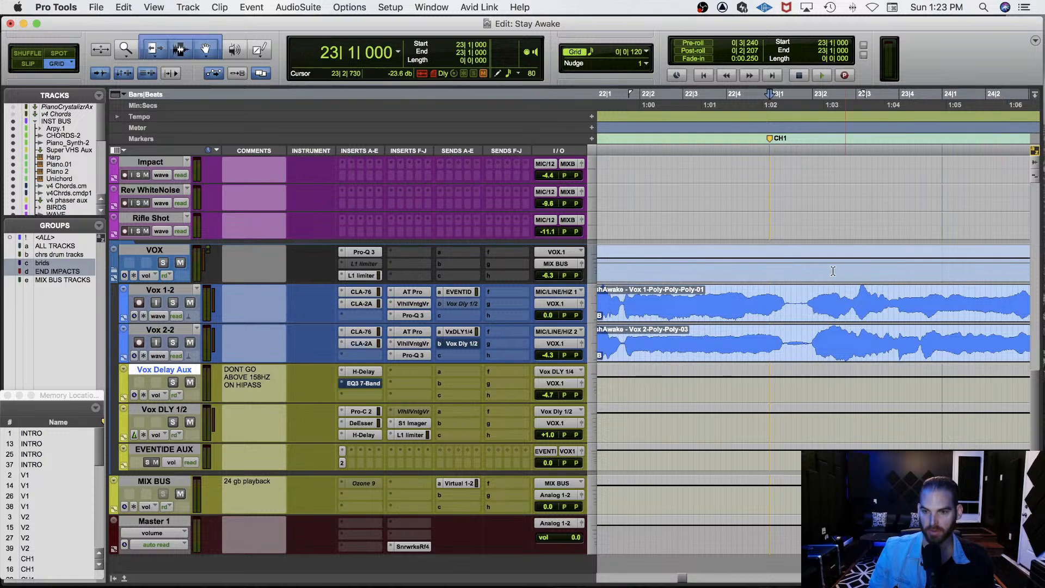
left_click(769, 297)
key("space")
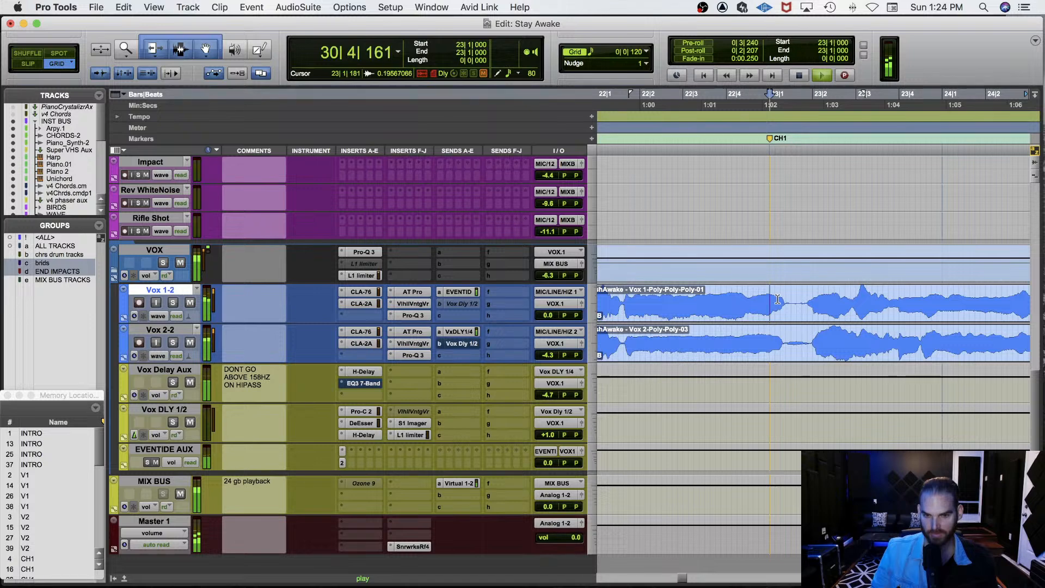
key("space")
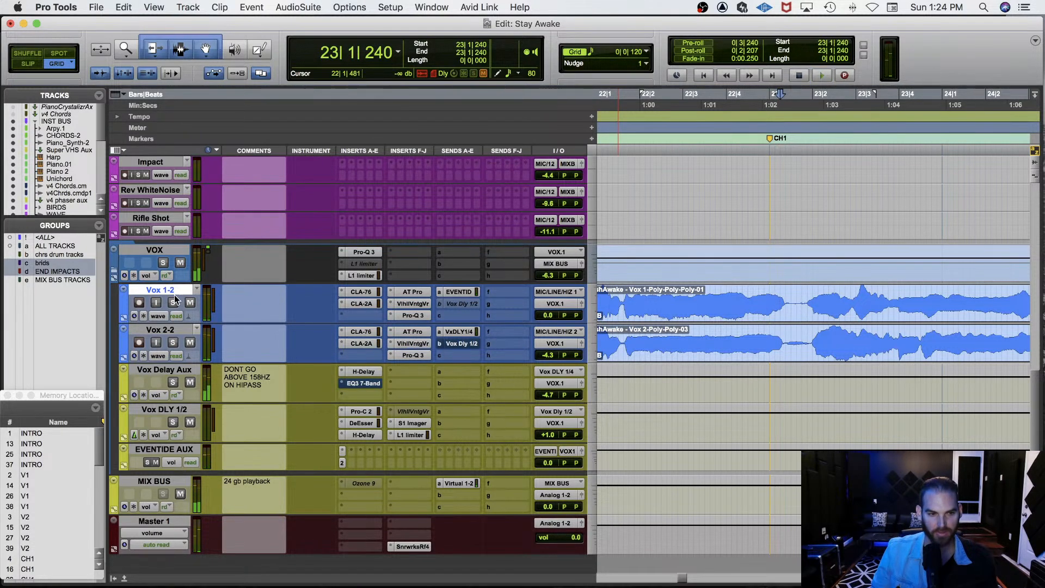
Solo the Vox 1-2 track and play it from 23|1|240.
key("space")
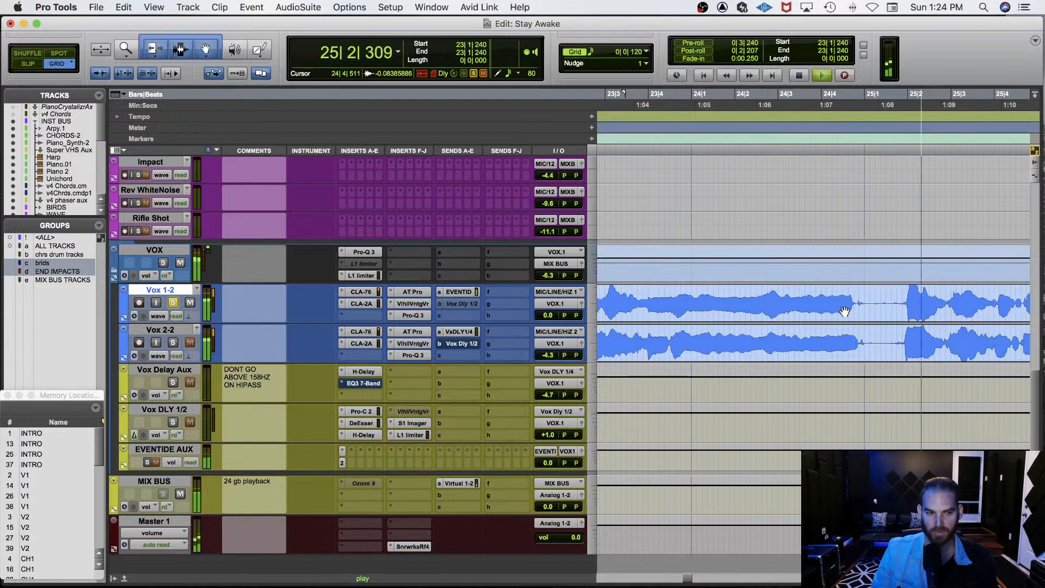
left_click(116, 150)
left_click(117, 197)
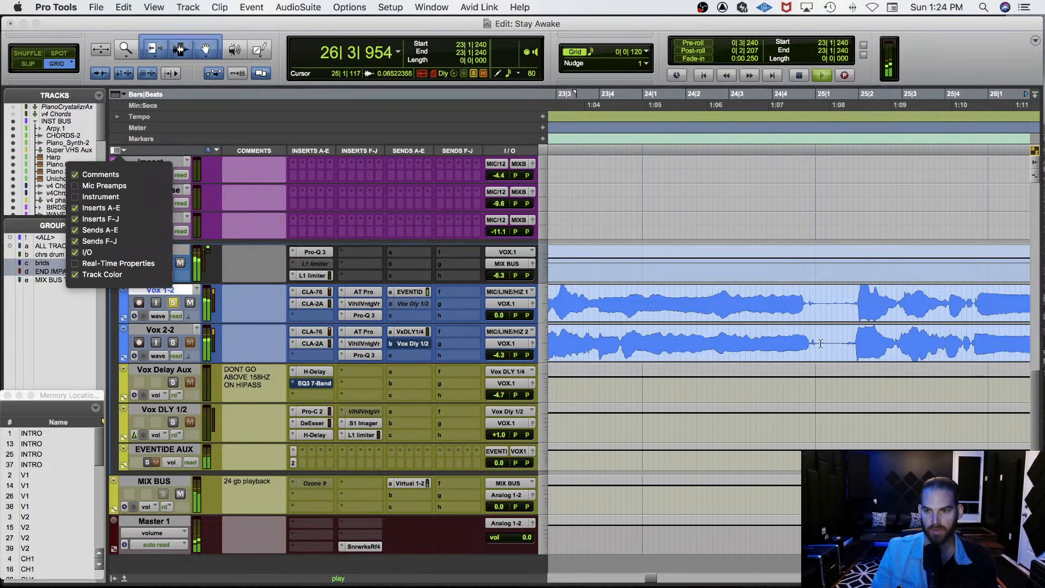
scroll(821, 343, "down", 1)
scroll(821, 344, "down", 2)
key("space")
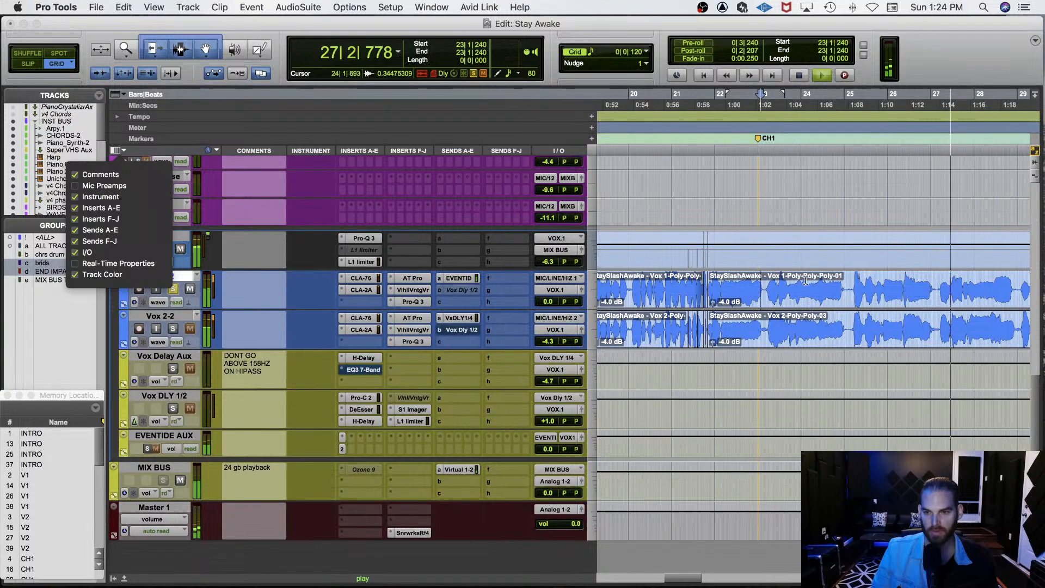
Place the edit cursor at 25|1|840 on Vox 1-2 and audition the soloed vocal phrase from there several times.
left_click(853, 281)
key("space")
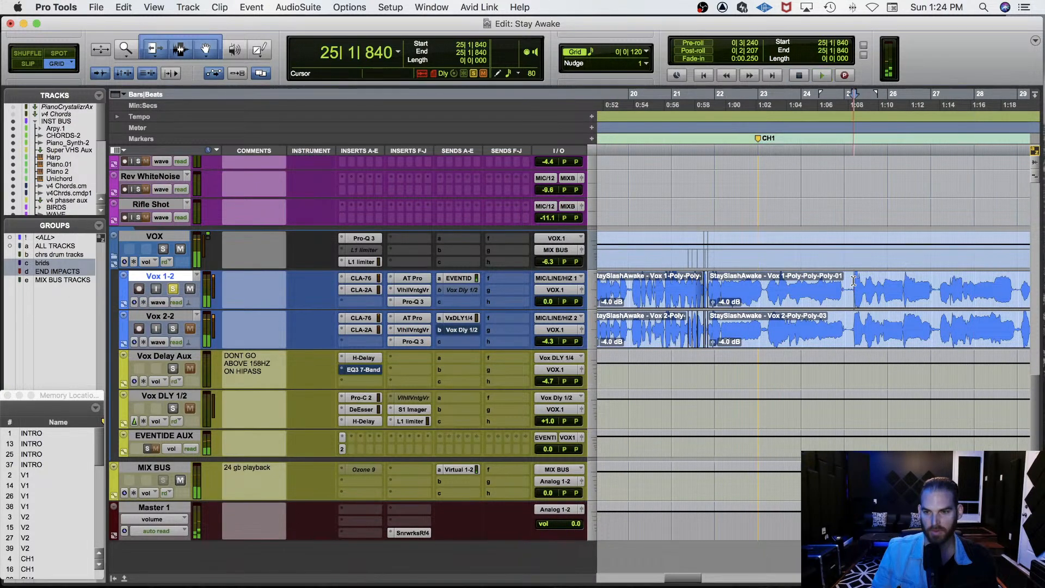
key("space")
scroll(916, 338, "up", 2)
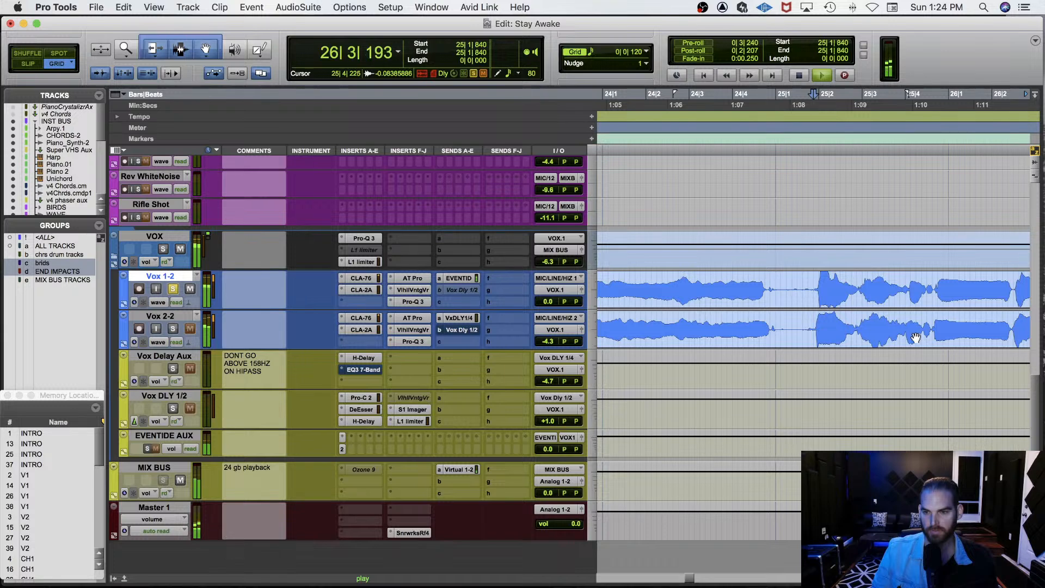
key("space")
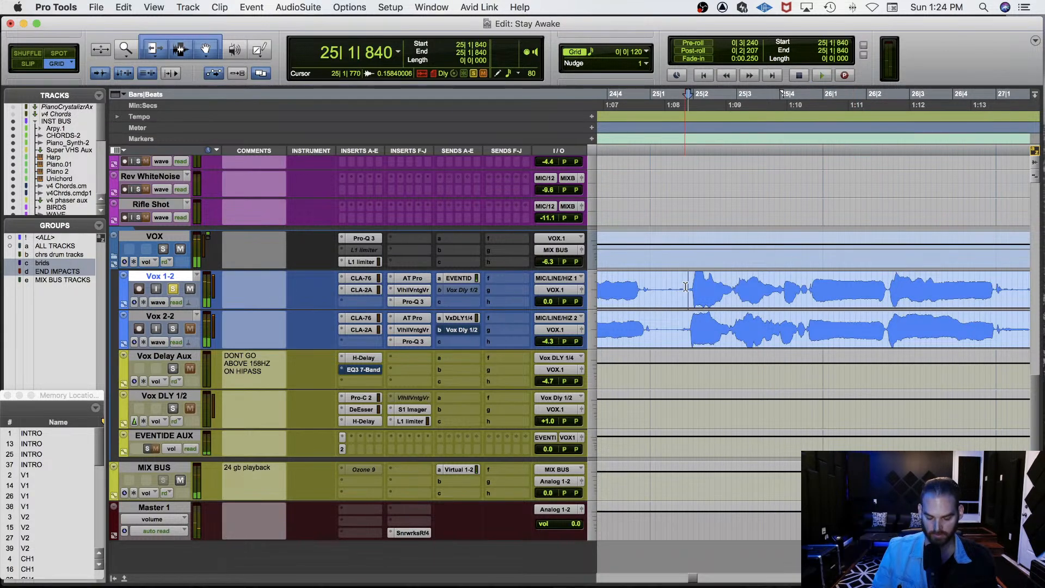
key("space")
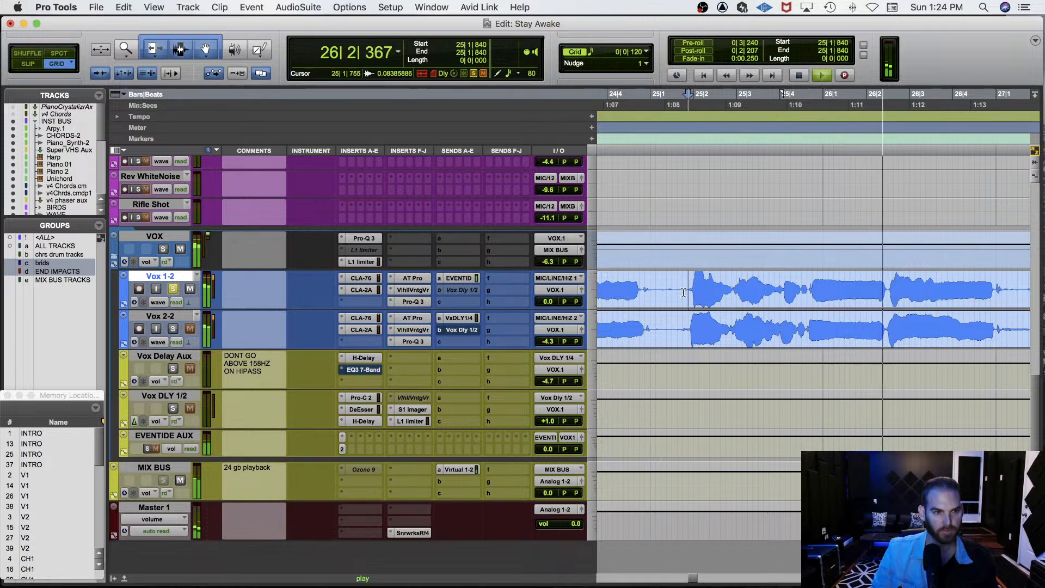
key("space")
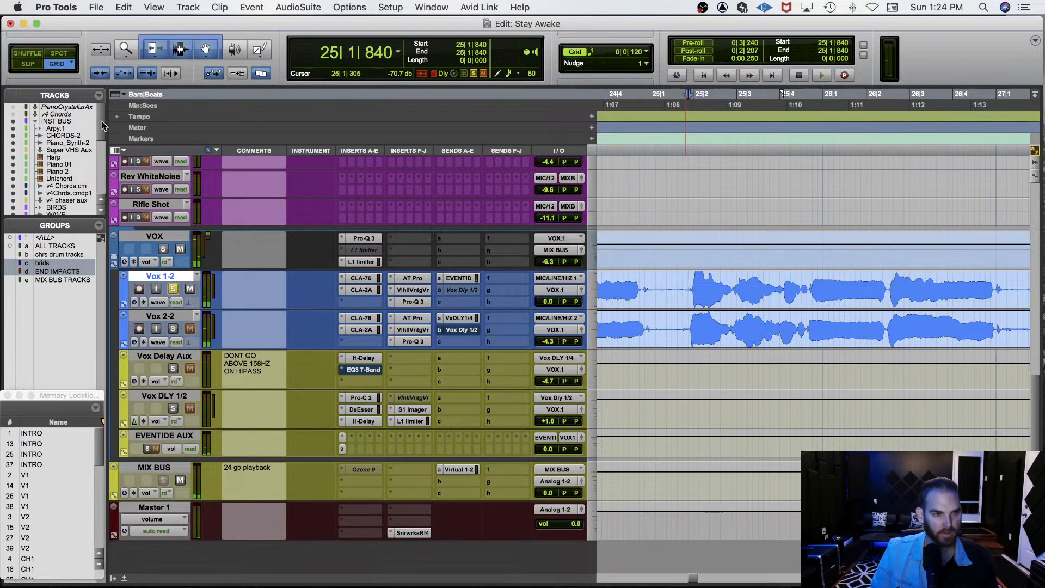
Create a click track below Master 1 and route its output to MIX BUS.
scroll(101, 125, "down", 5)
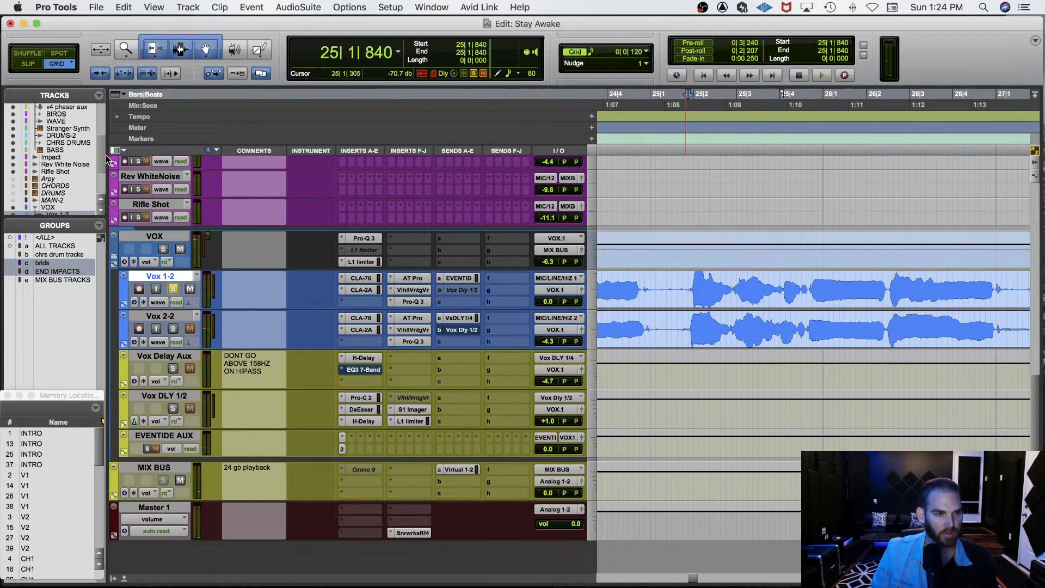
scroll(107, 160, "up", 5)
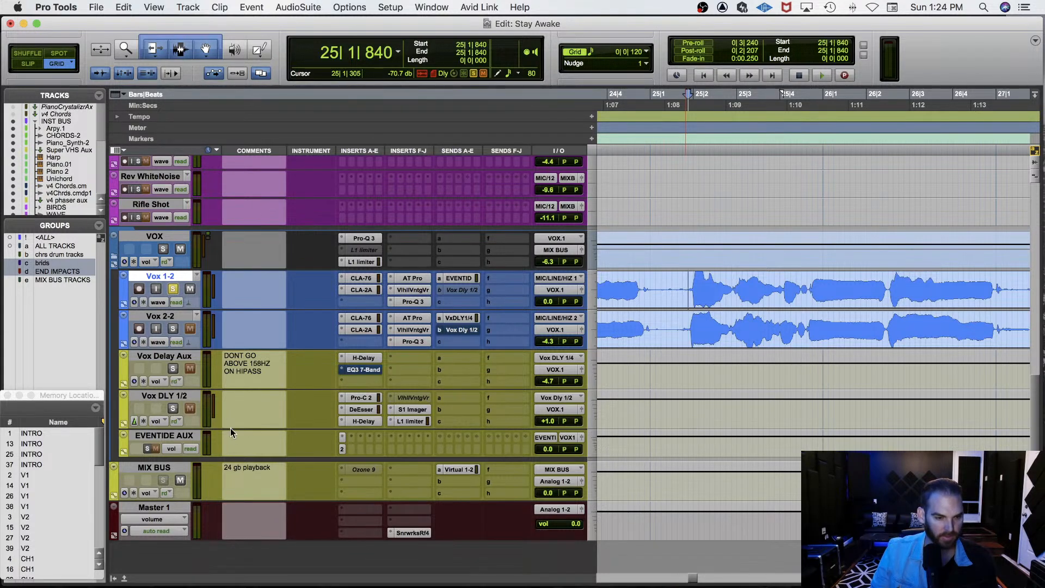
left_click(168, 510)
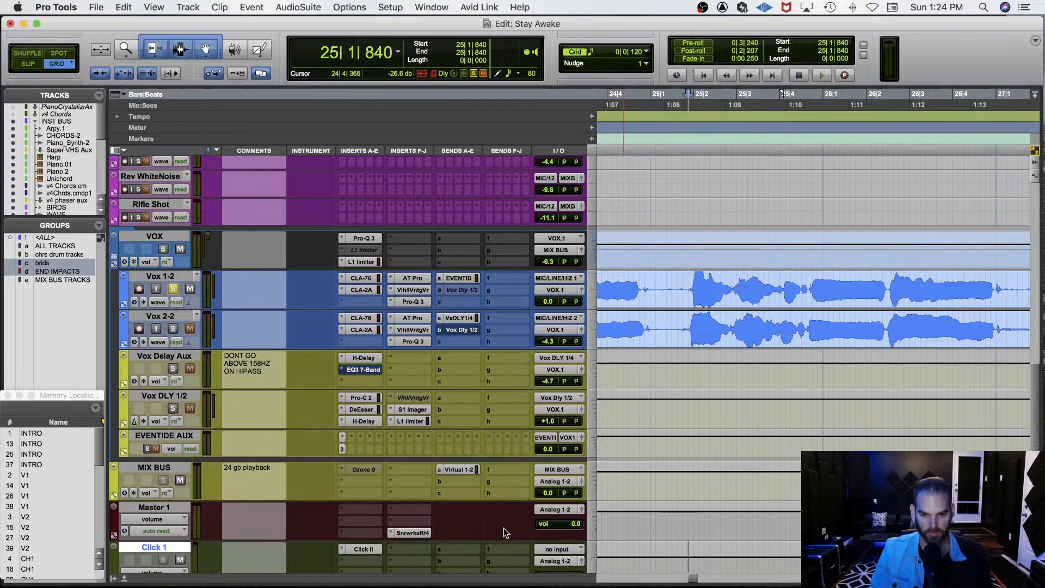
scroll(593, 524, "down", 2)
left_click(567, 536)
type("mix")
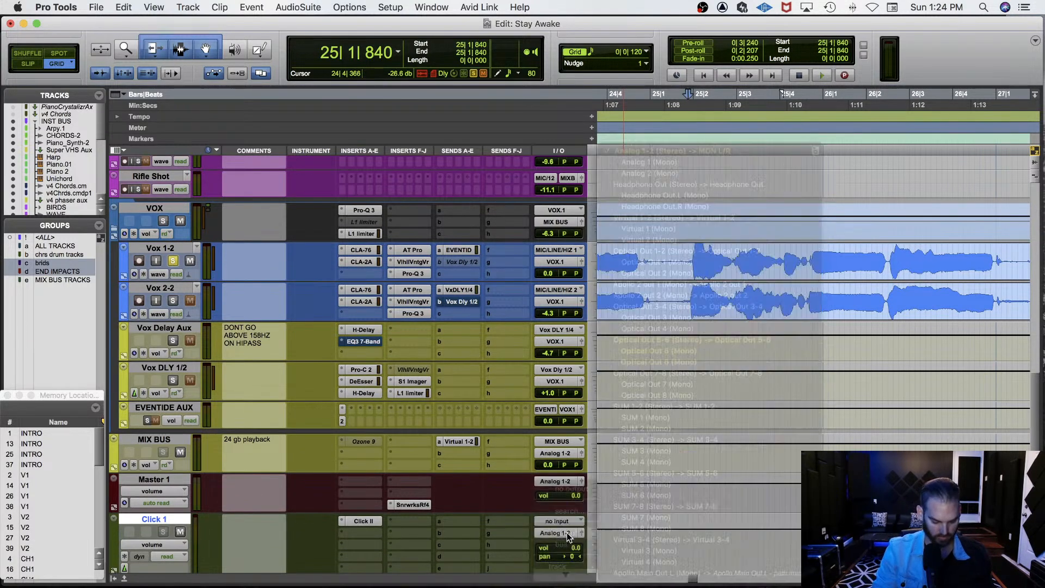
key("Return")
Audition the soloed vocal against the click from 25|1|840 and inspect the clips around the CH1 marker.
key("space")
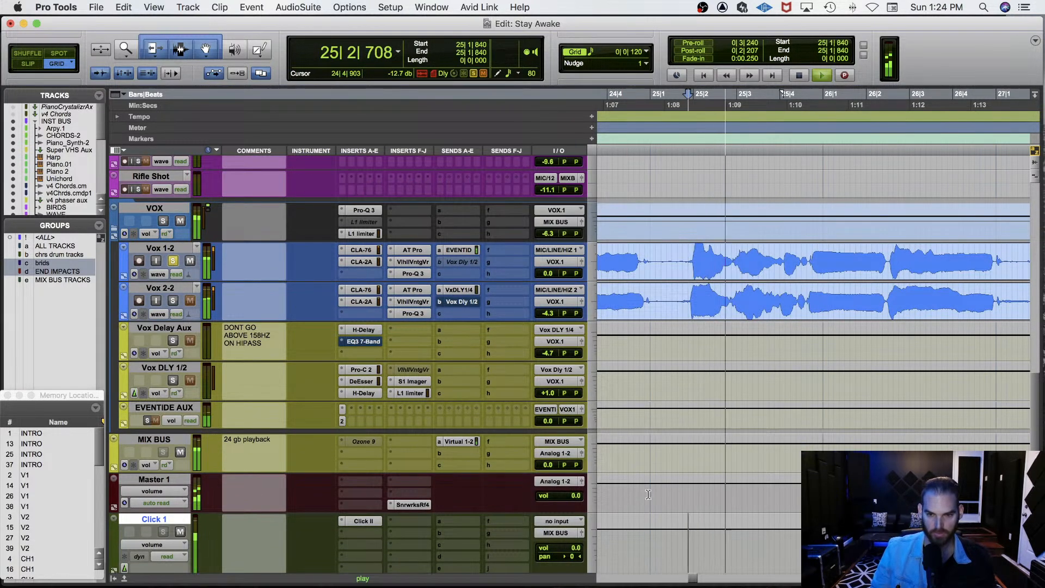
key("space")
key("r")
key("r")
key("r")
key("r")
key("r")
key("r")
key("r")
key("r")
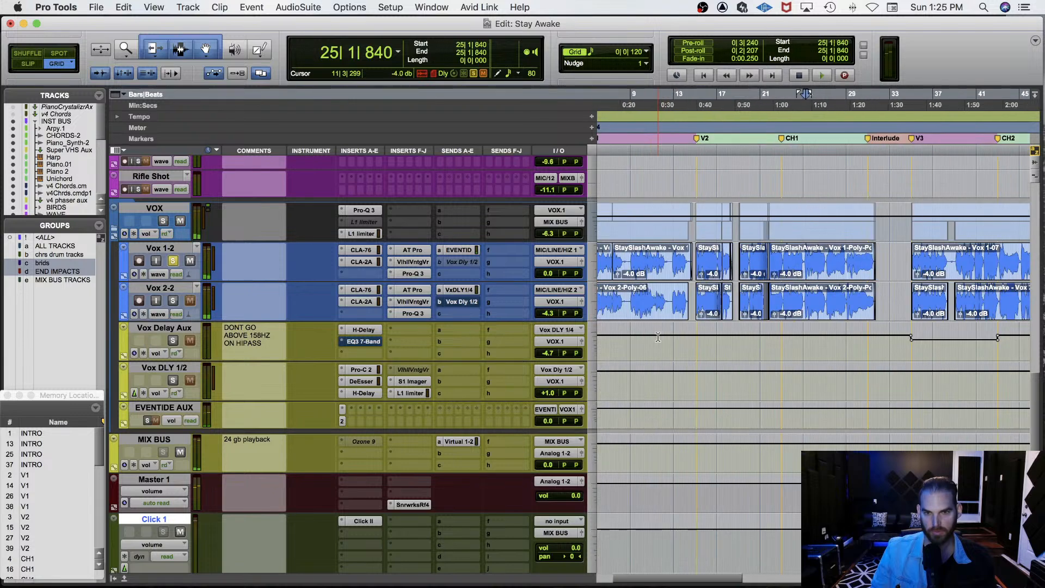
key("t")
key("t")
key("t")
key("t")
key("t")
key("space")
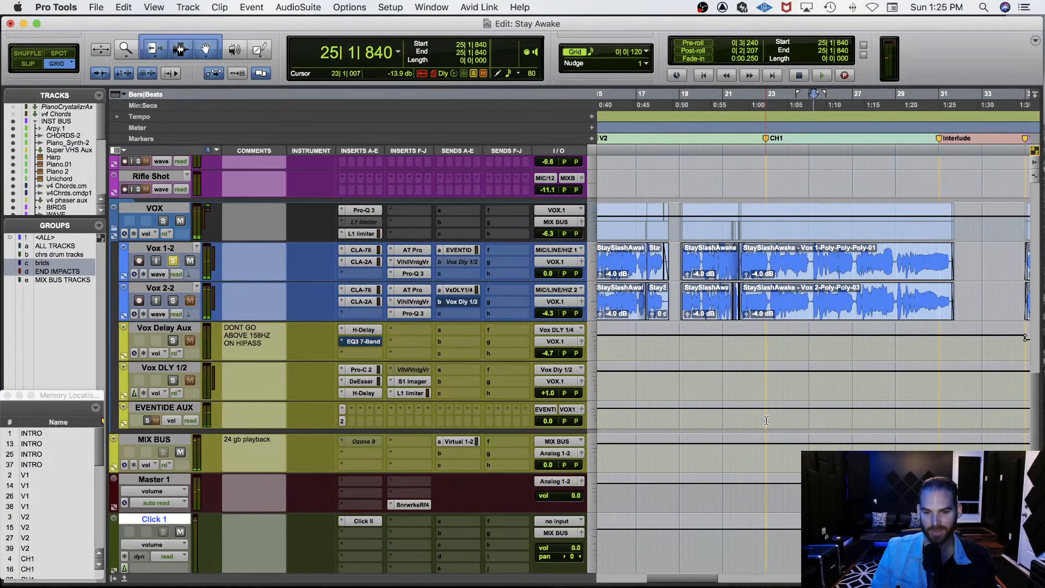
key("t")
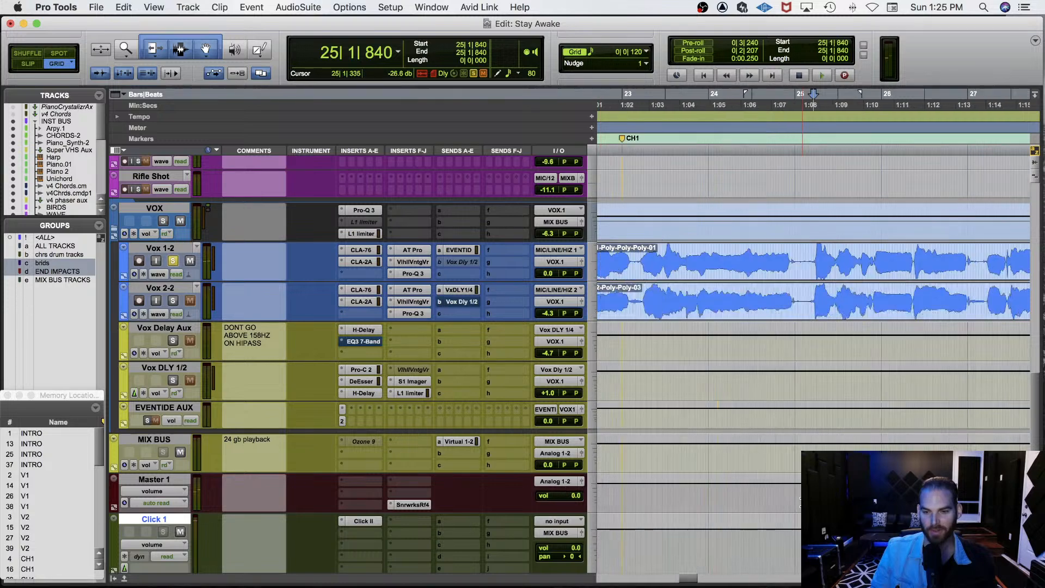
Check the Click II plug-in settings, close them and delete the Click 1 track.
left_click(356, 524)
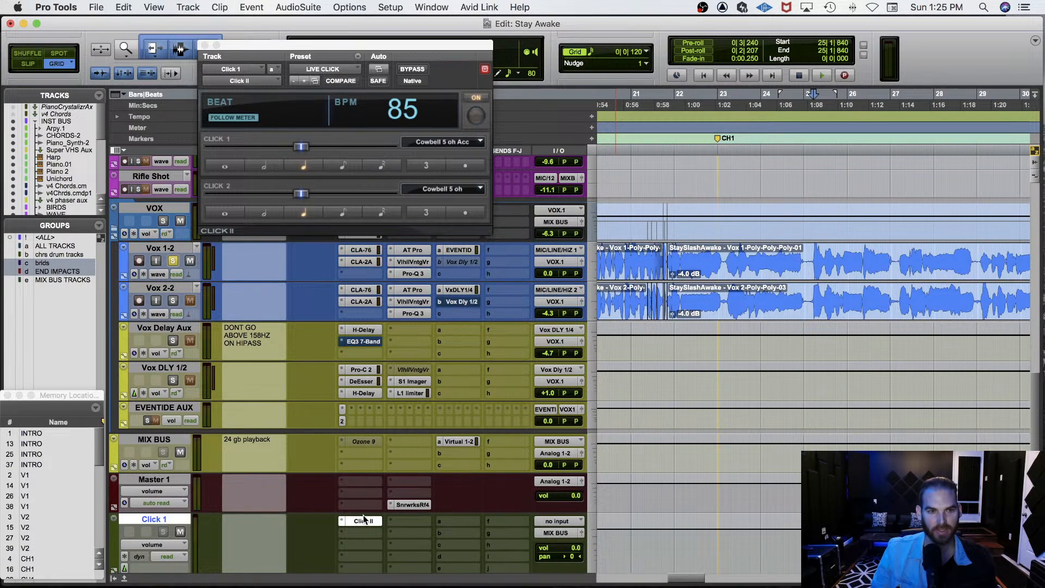
left_click(364, 521)
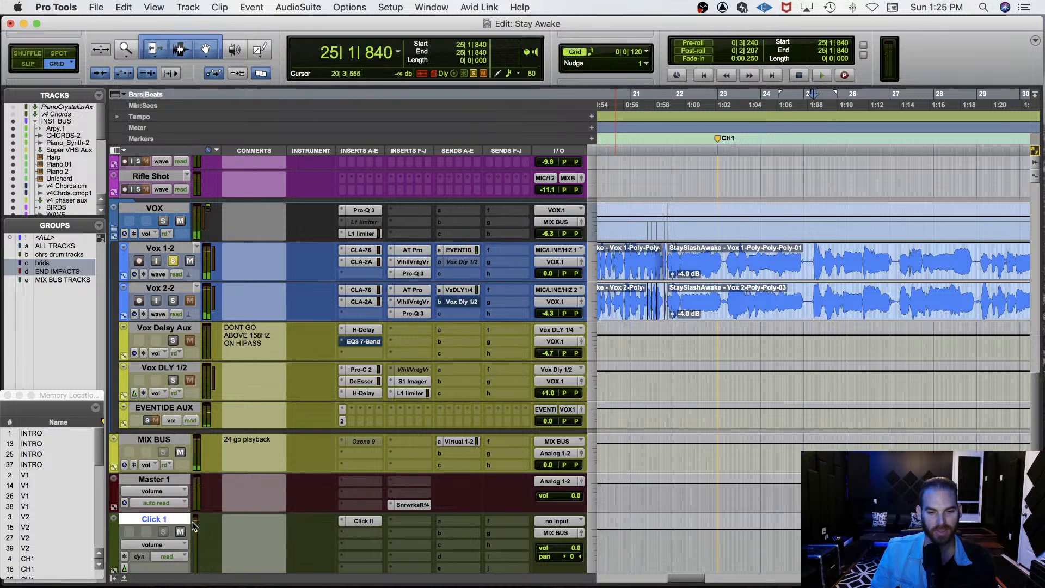
right_click(171, 517)
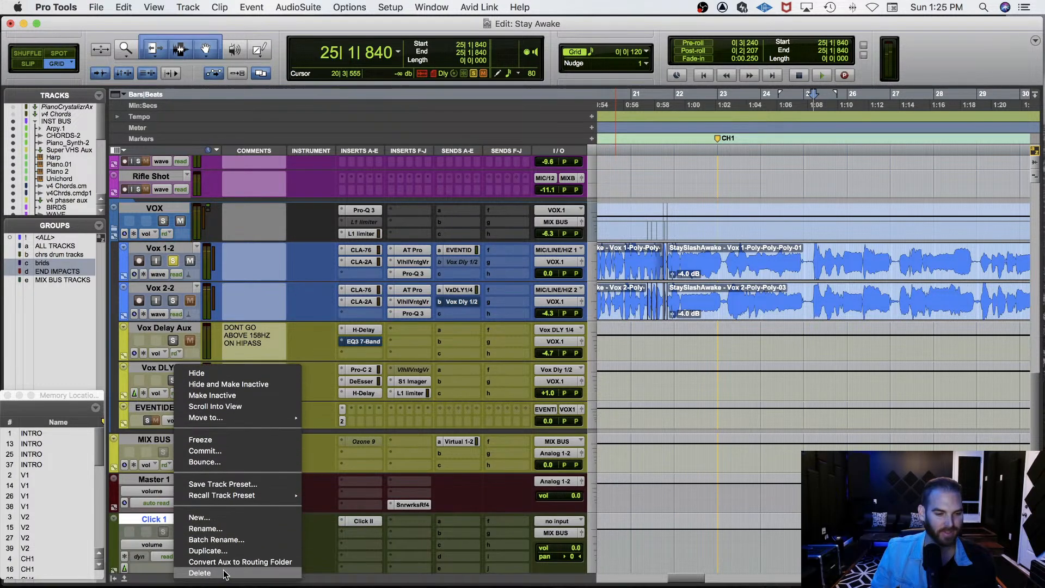
left_click(247, 563)
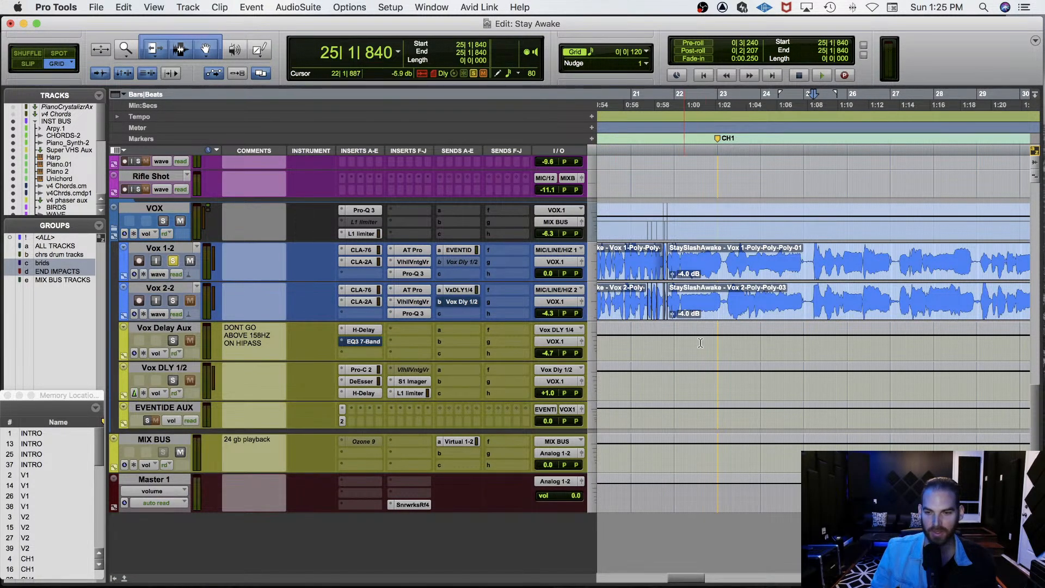
Play the chorus from the CH1 marker at 23|1|000 and stop playback.
left_click(718, 386)
key("space")
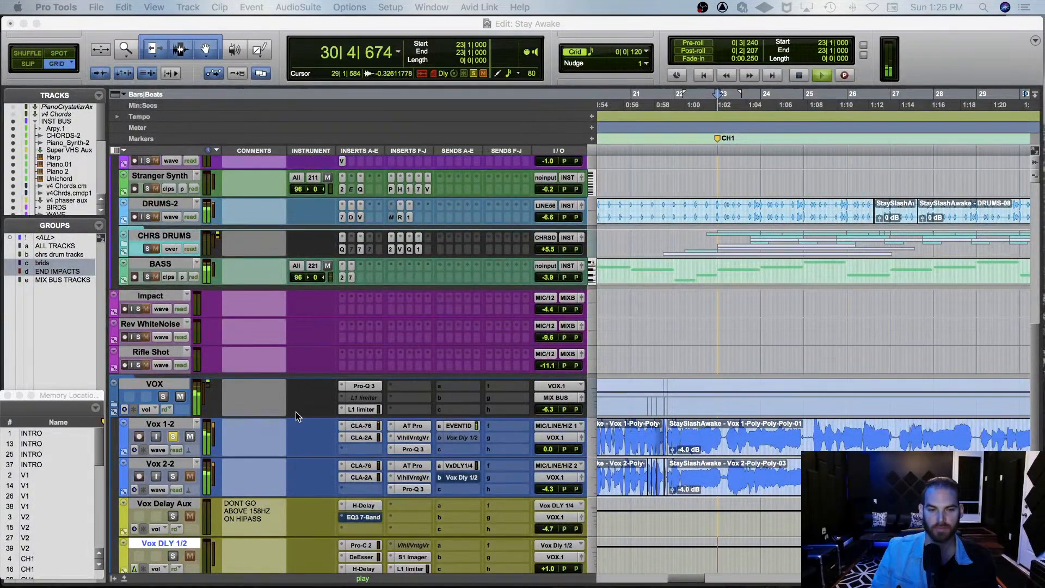
left_click(325, 392)
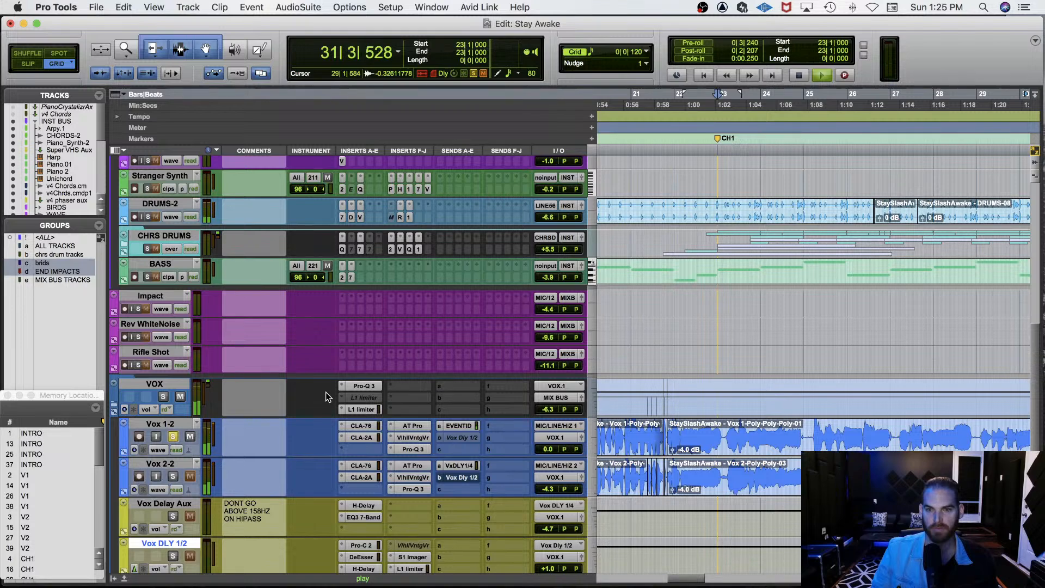
key("space")
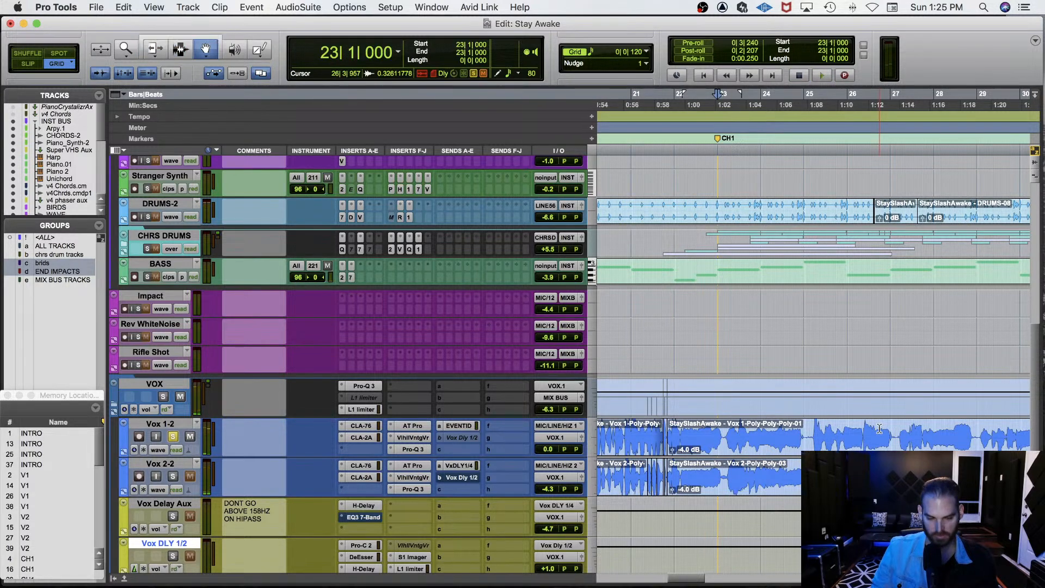
Solo DRUMS-2 alongside Vox 1-2 and play the chorus from 23|1|000.
scroll(191, 327, "up", 3)
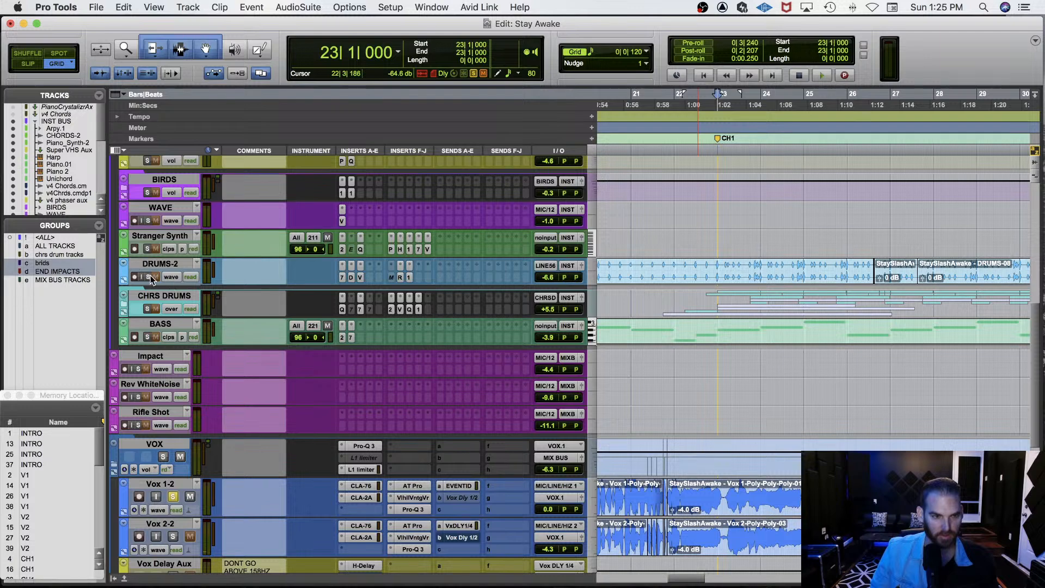
key("space")
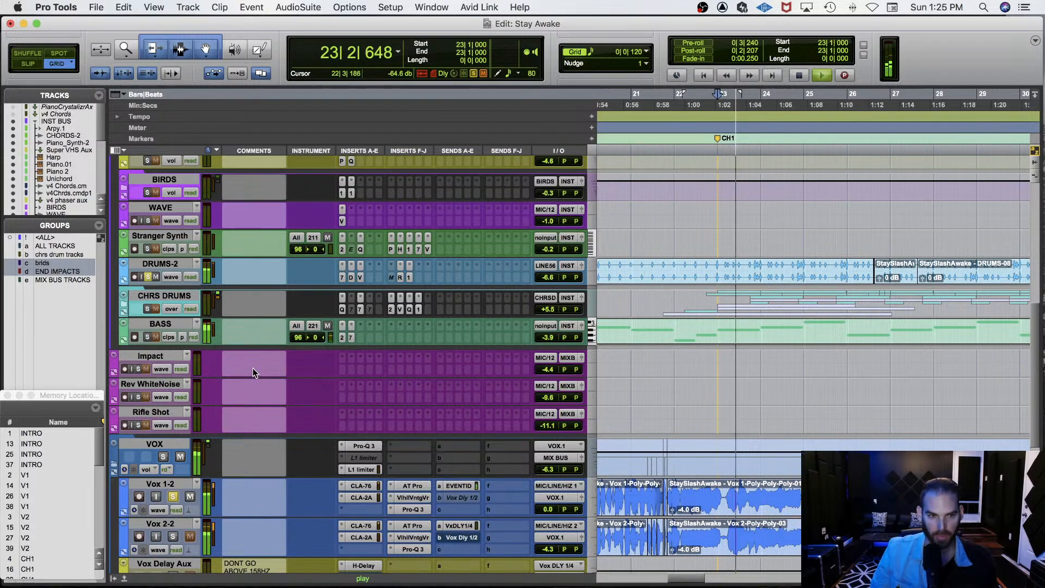
key("t")
key("t")
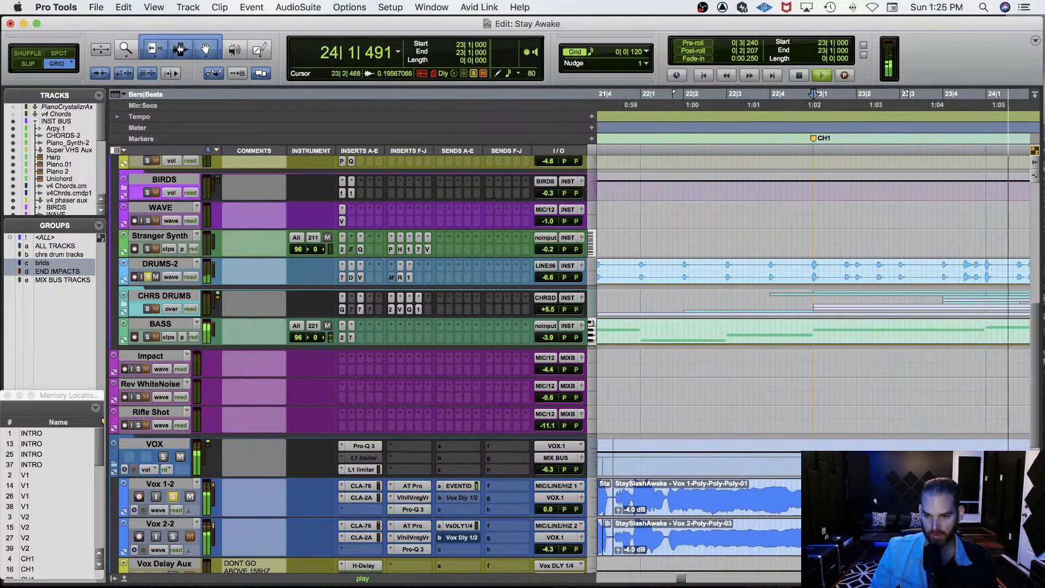
scroll(872, 497, "right", 3)
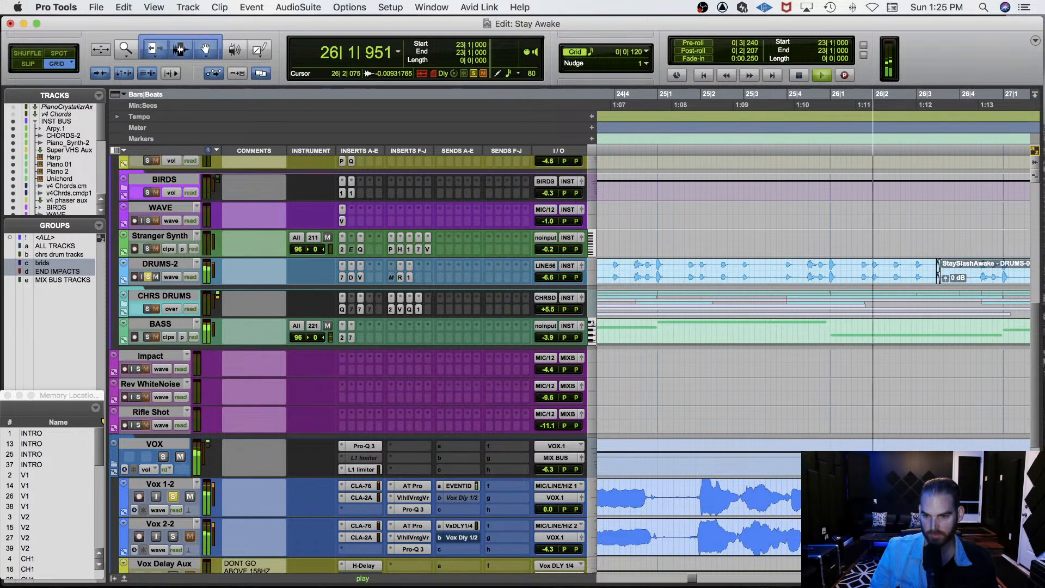
Place the edit cursor at 25|3|840 on Vox 1-2 and audition the vocal with the drums from there.
left_click(782, 485)
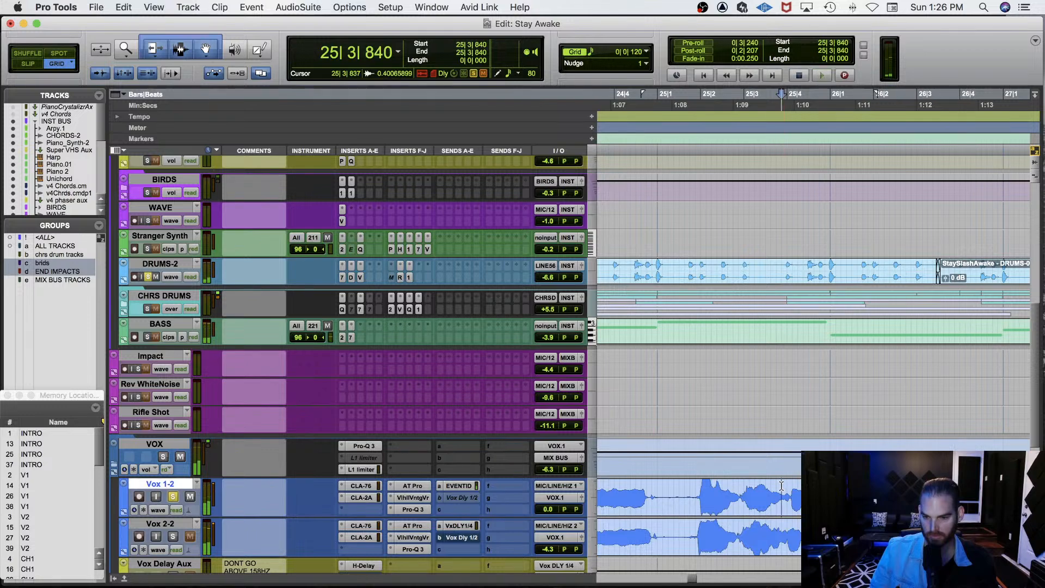
key("t")
key("t")
key("r")
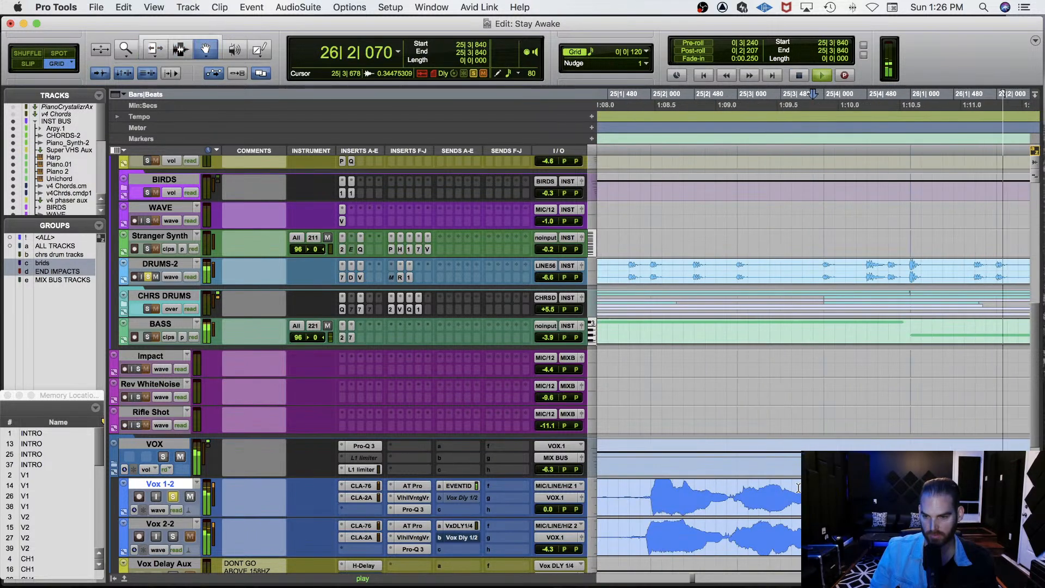
scroll(799, 485, "right", 3)
key("space")
Enlarge the vocal track display and select 25|4|000 to 26|2|480 on Vox 1-2, followed by the same range on Vox 2-2.
key("e")
scroll(710, 453, "down", 3)
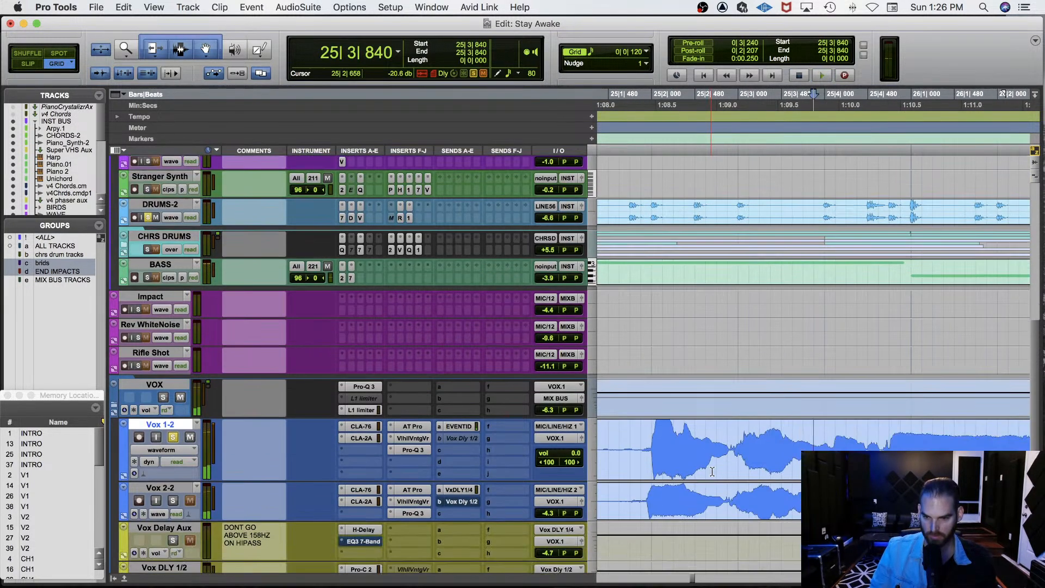
scroll(696, 435, "right", 3)
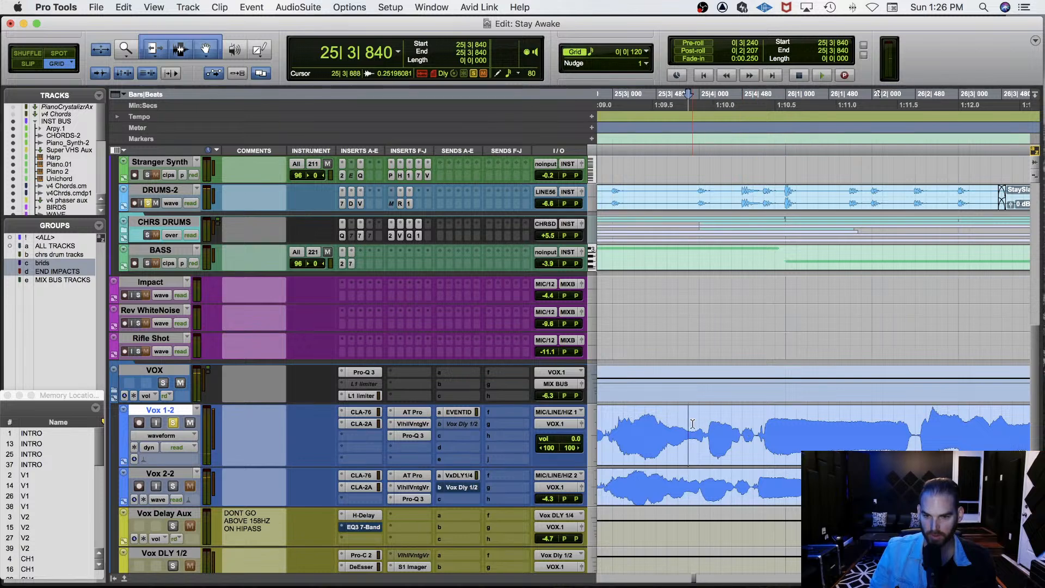
left_click_drag(693, 424, 920, 434)
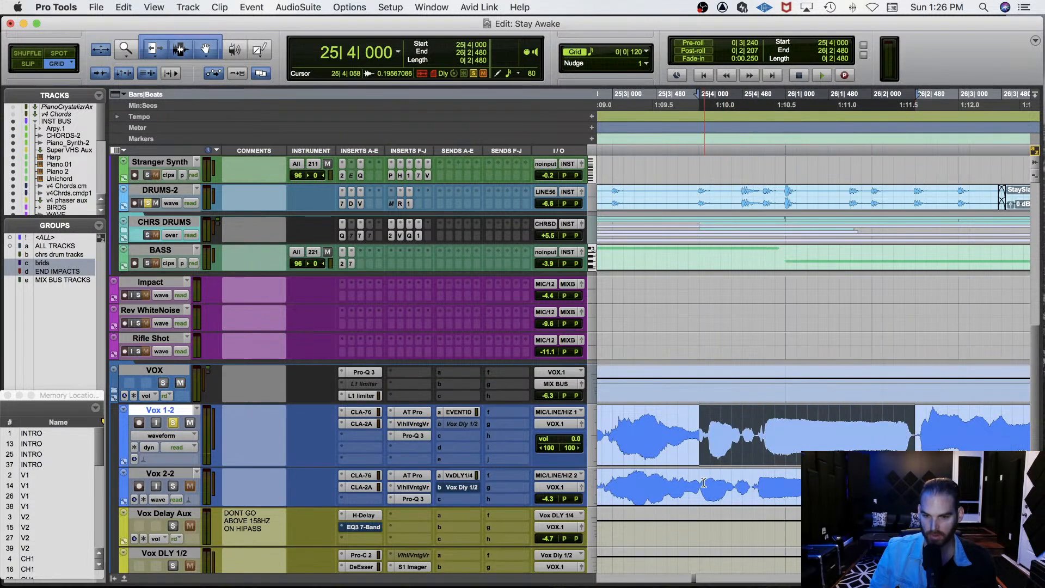
left_click_drag(704, 483, 916, 484)
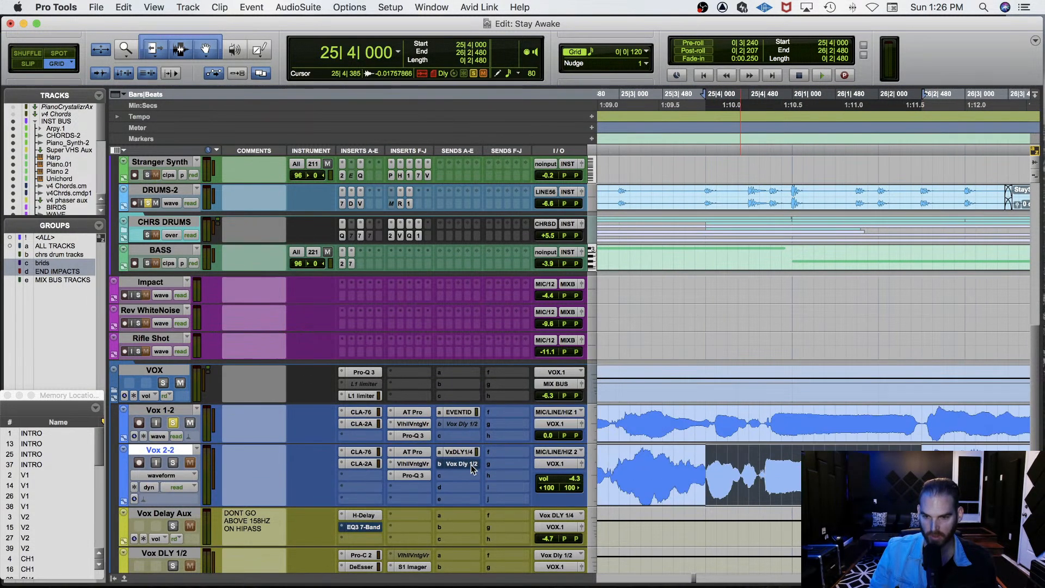
Extend the selection across both vocal tracks, solo Vox 2-2 instead of Vox 1-2, and audition from 25|4|000 and 25|3|000.
left_click(173, 411, "shift")
key("shift+s")
key("space")
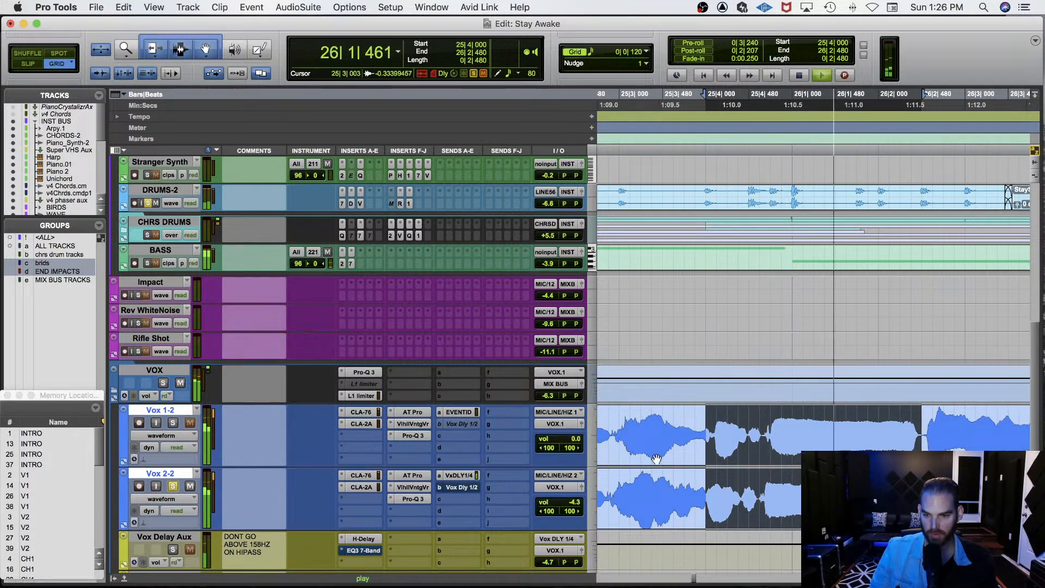
left_click(621, 477)
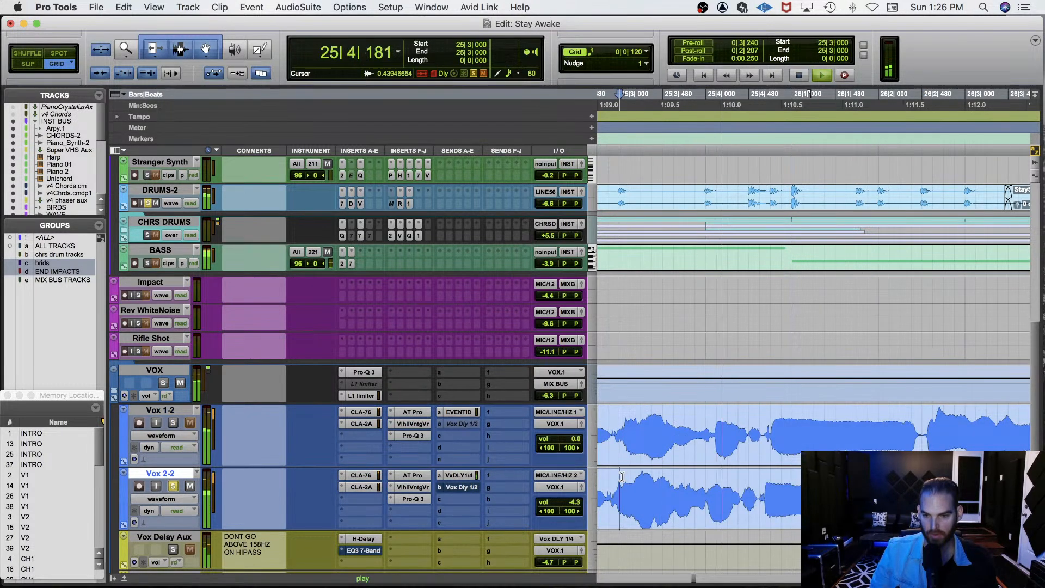
key("space")
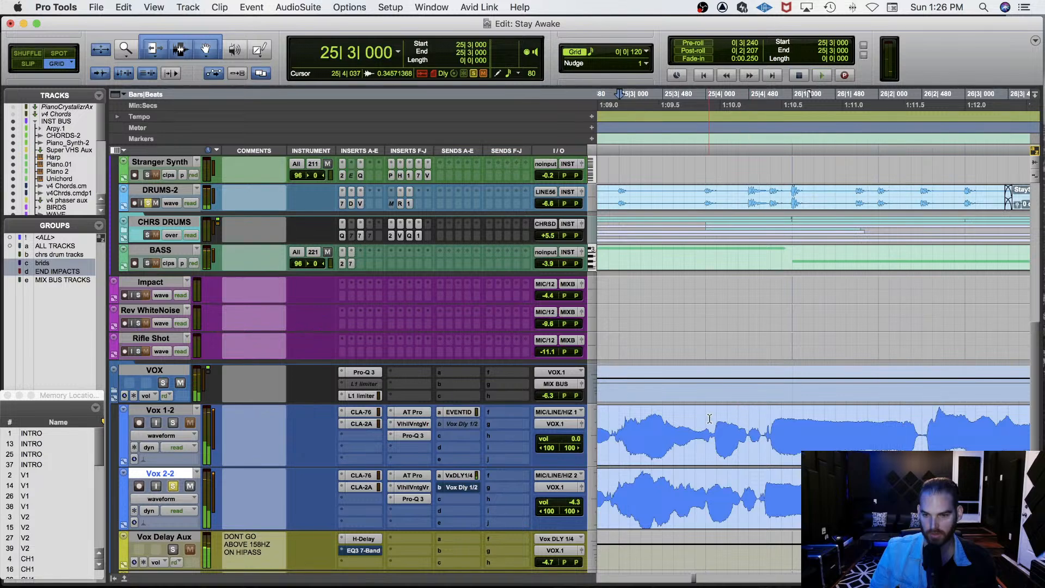
Save the session and set Vox 1-2's Elastic Audio to Polyphonic, with Vox 2-2 unsoloed.
left_click(711, 424)
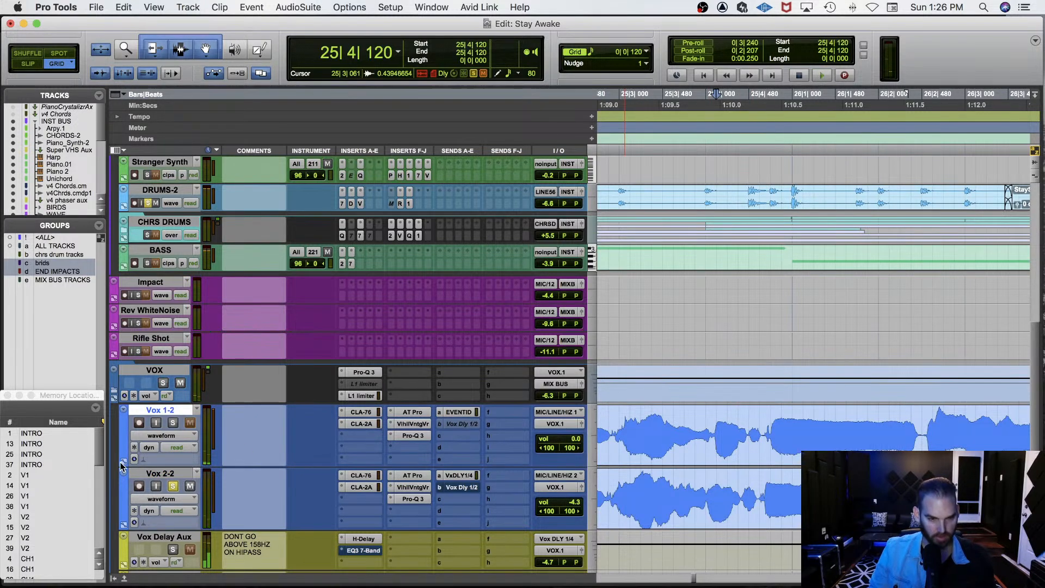
key("super+s")
left_click(181, 461)
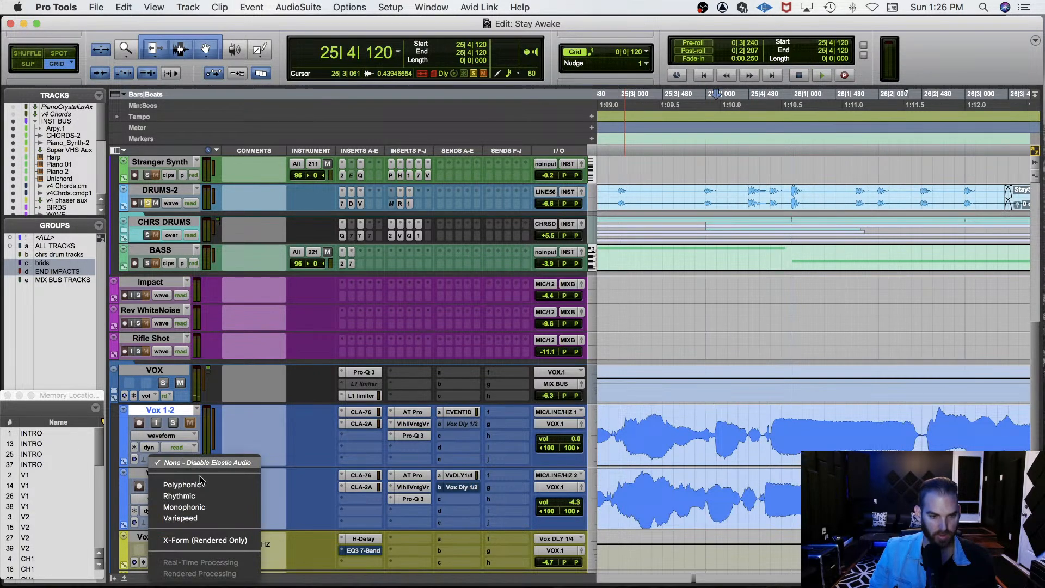
left_click(174, 483)
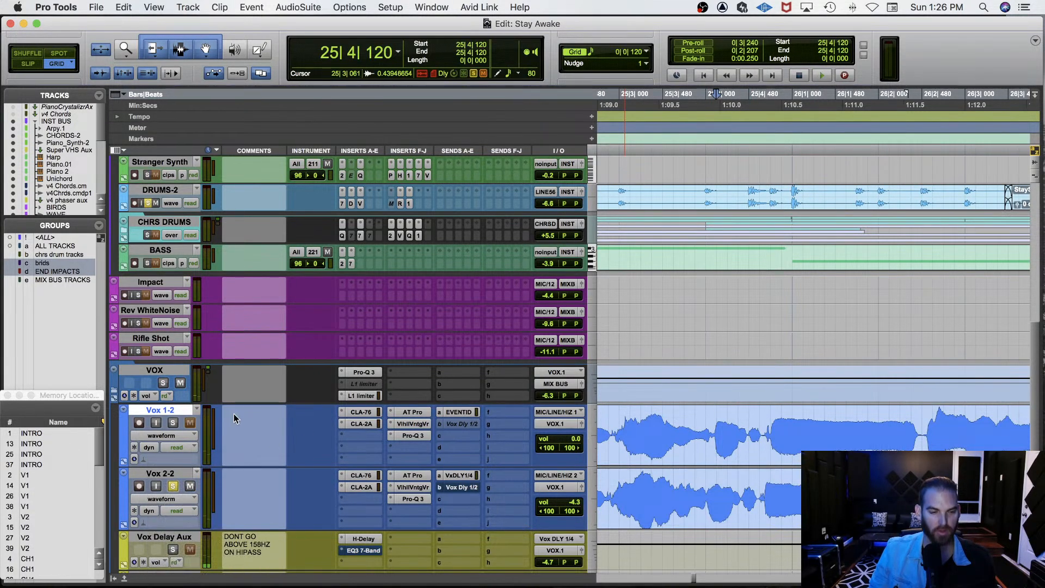
left_click(174, 484)
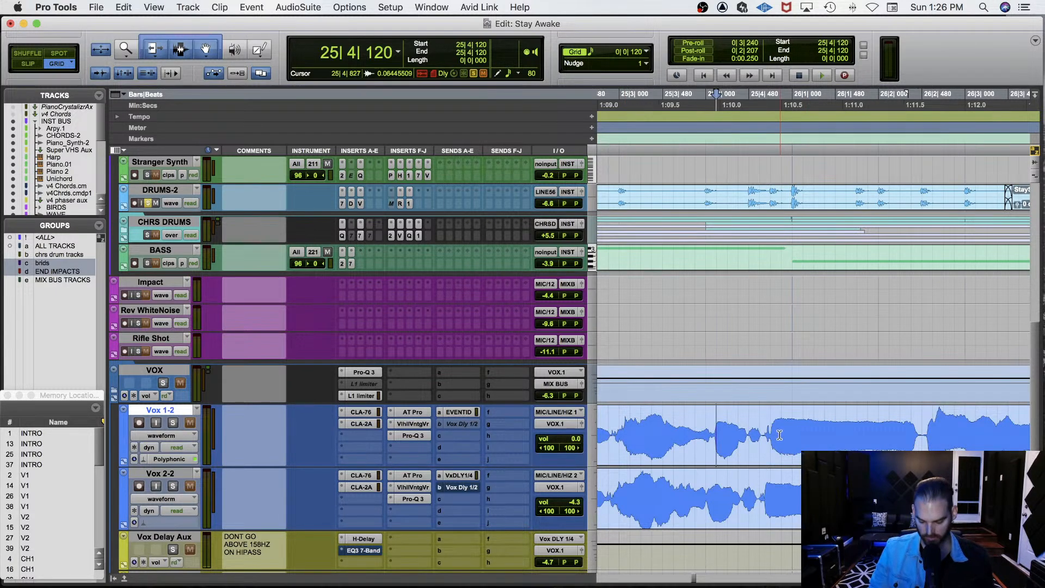
Switch Vox 1-2 to warp view and pull the word just after 25|4|000 earlier onto the beat with warp markers.
key("ctrl+super+Left")
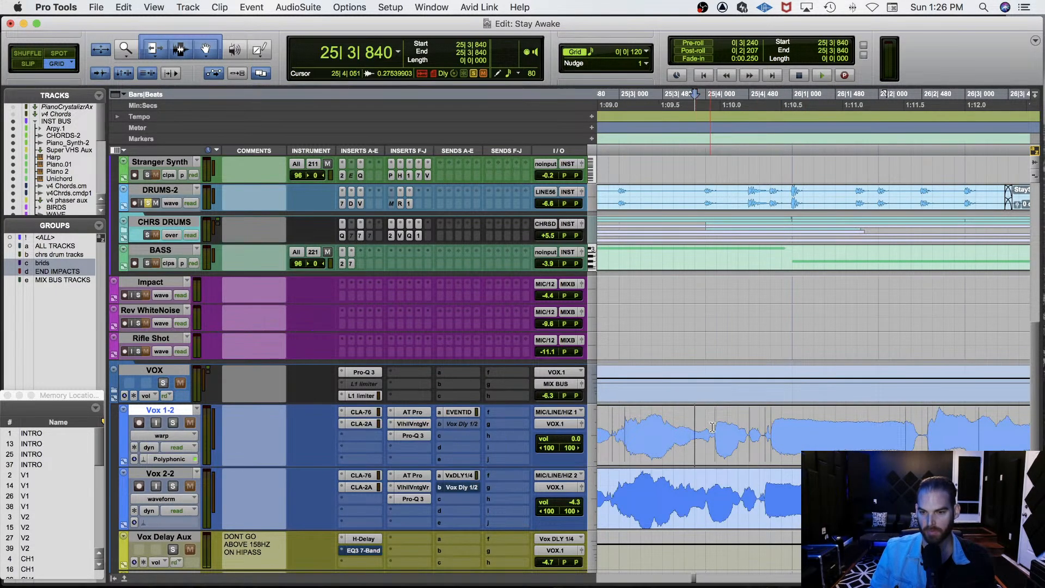
key("t")
scroll(713, 416, "right", 3)
key("r")
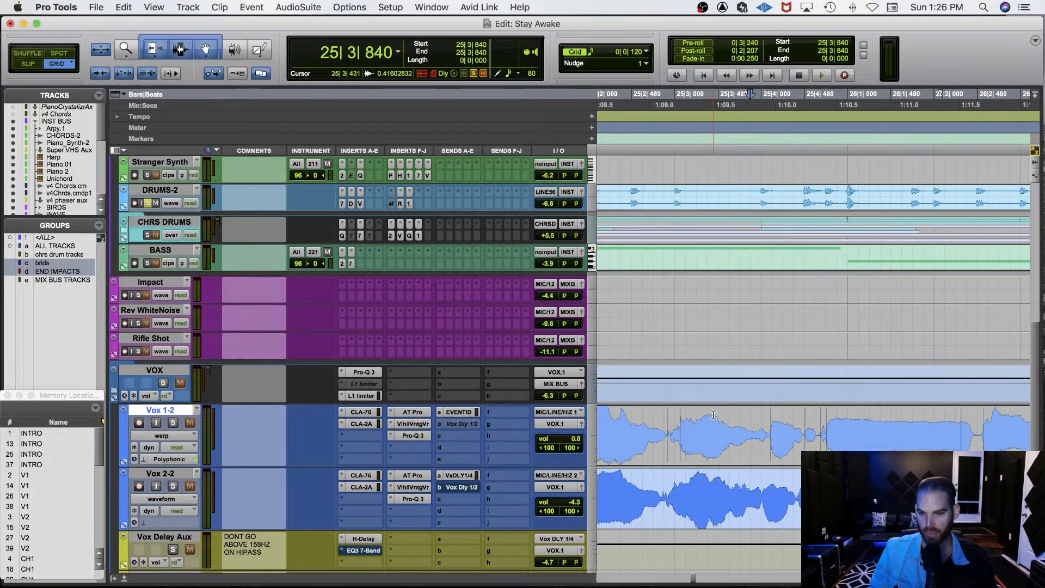
left_click(762, 446)
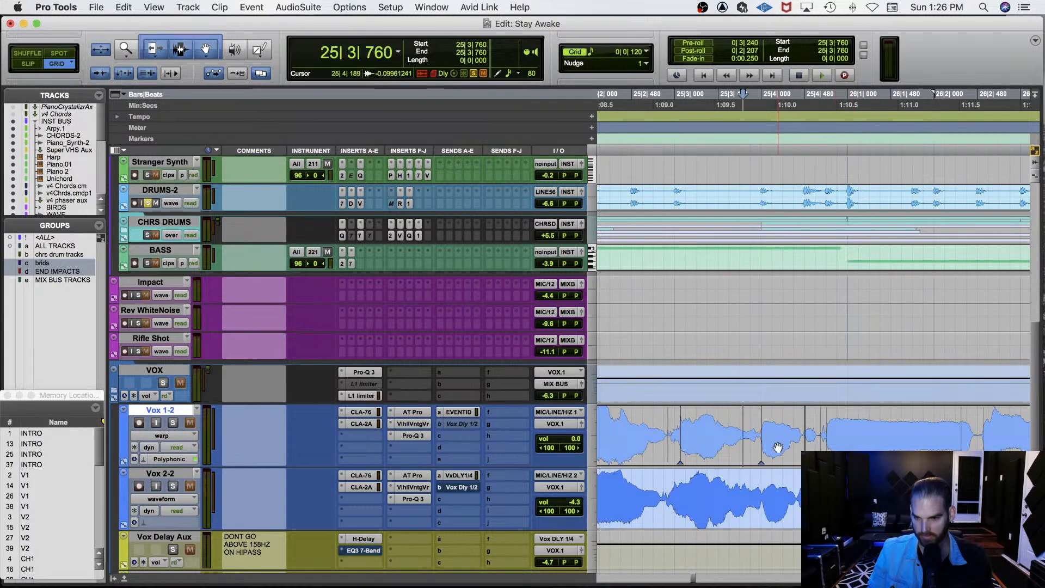
Audition the warped phrase with the drums from 25|2|840, then solo Vox 1-2 and replay it from 25|3|720.
key("space")
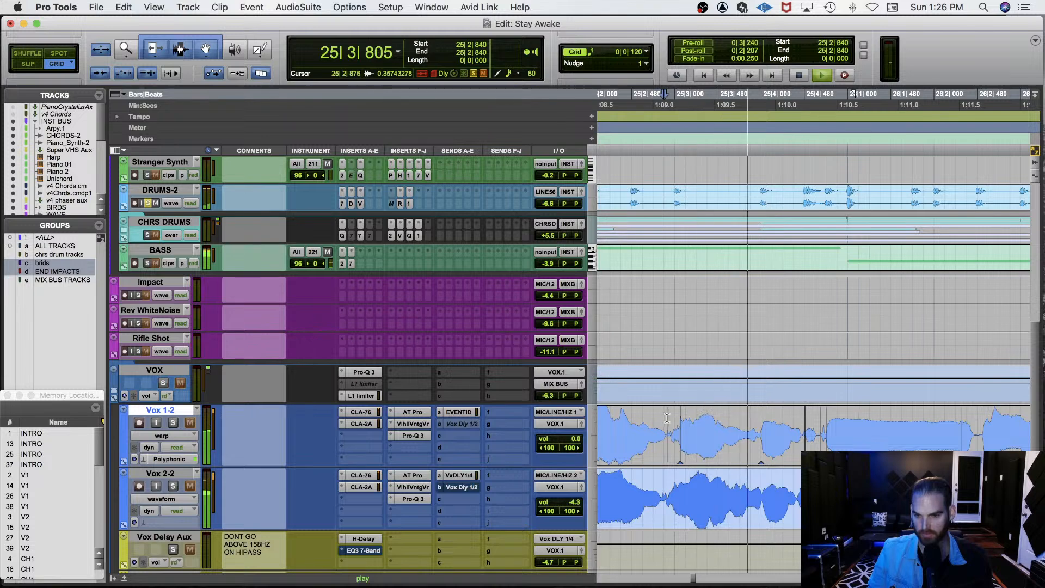
key("space")
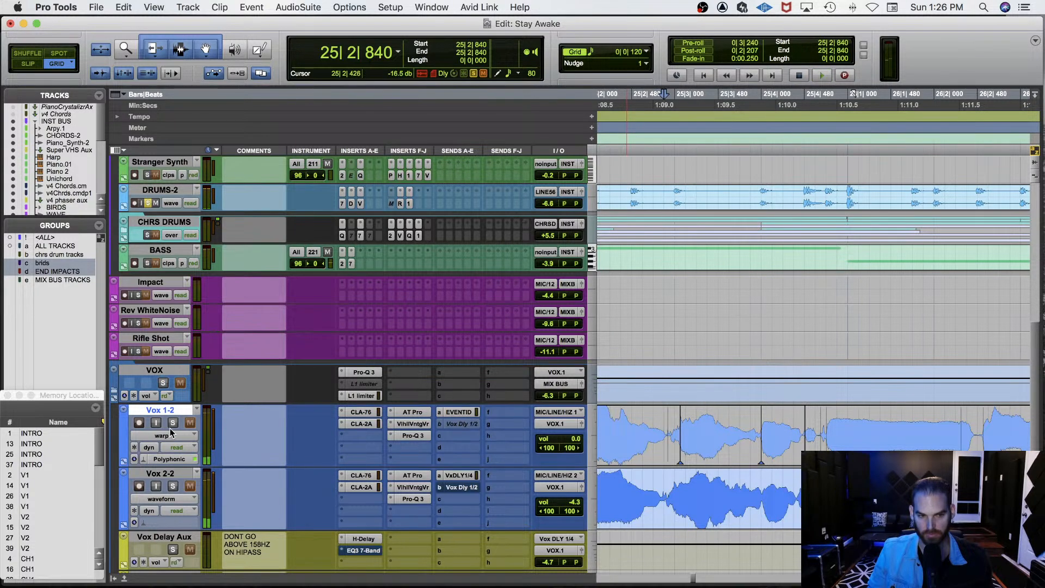
key("space")
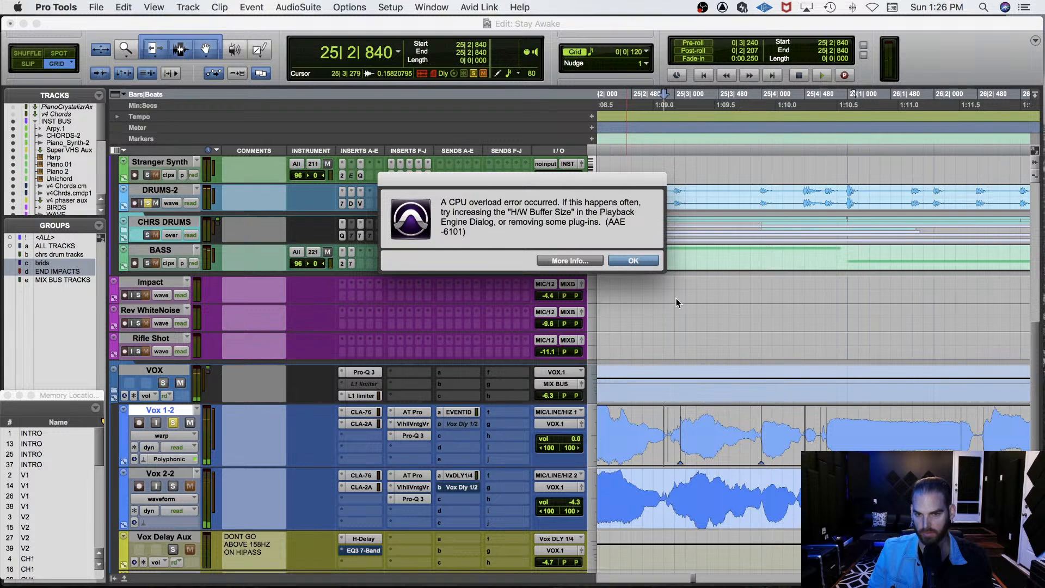
key("Return")
key("space")
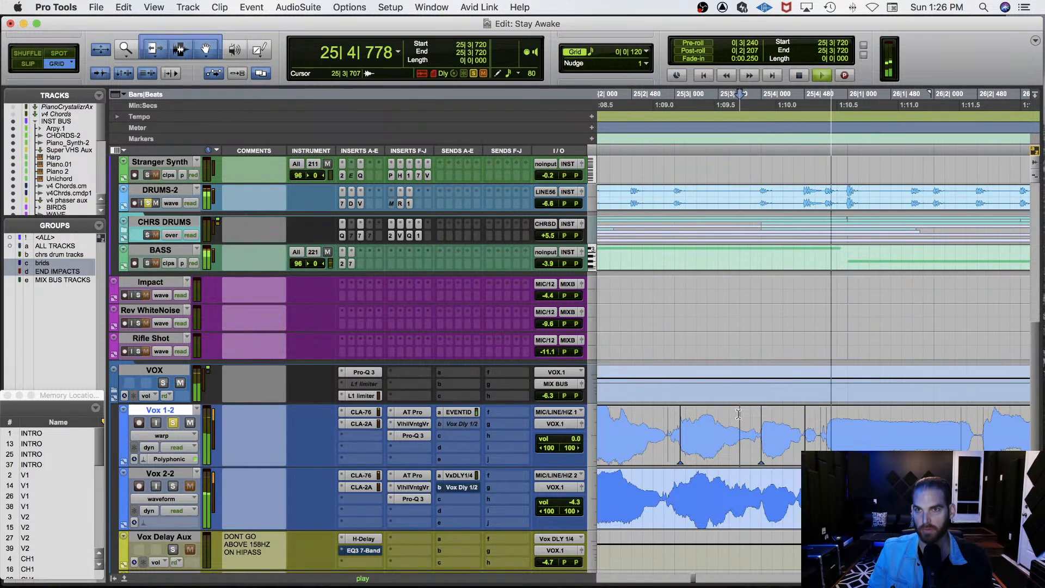
key("space")
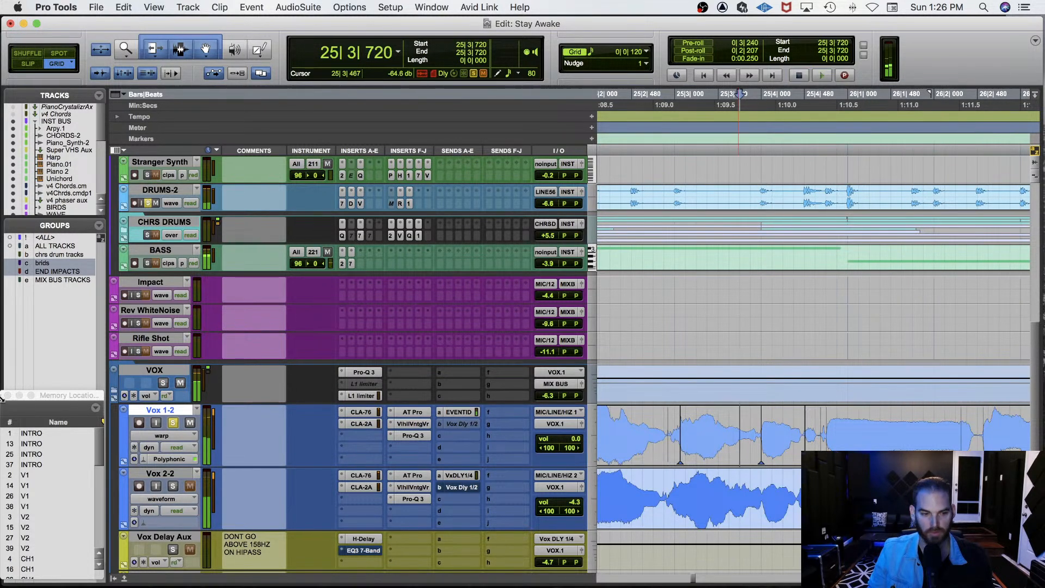
Solo Vox 2-2 together with Vox 1-2 and audition both against the drums from 25|3|720 and 25|2|360.
left_click(173, 486)
key("space")
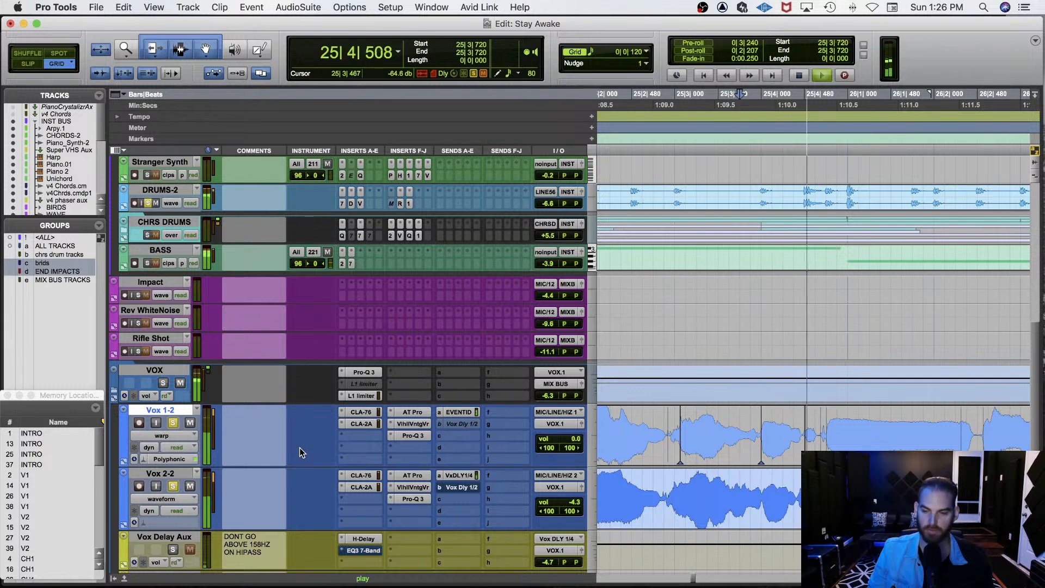
key("space")
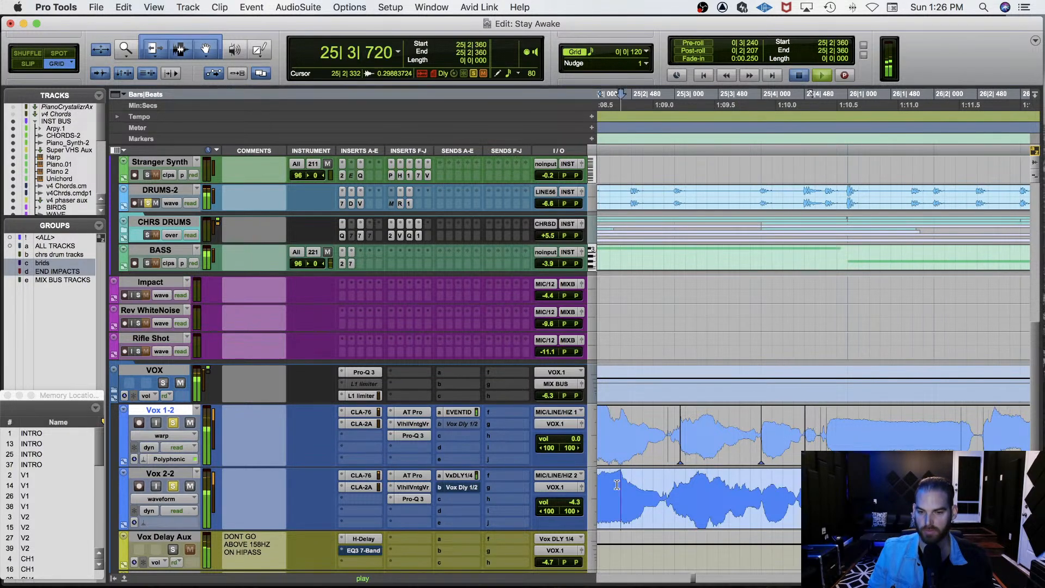
left_click(621, 490)
key("space")
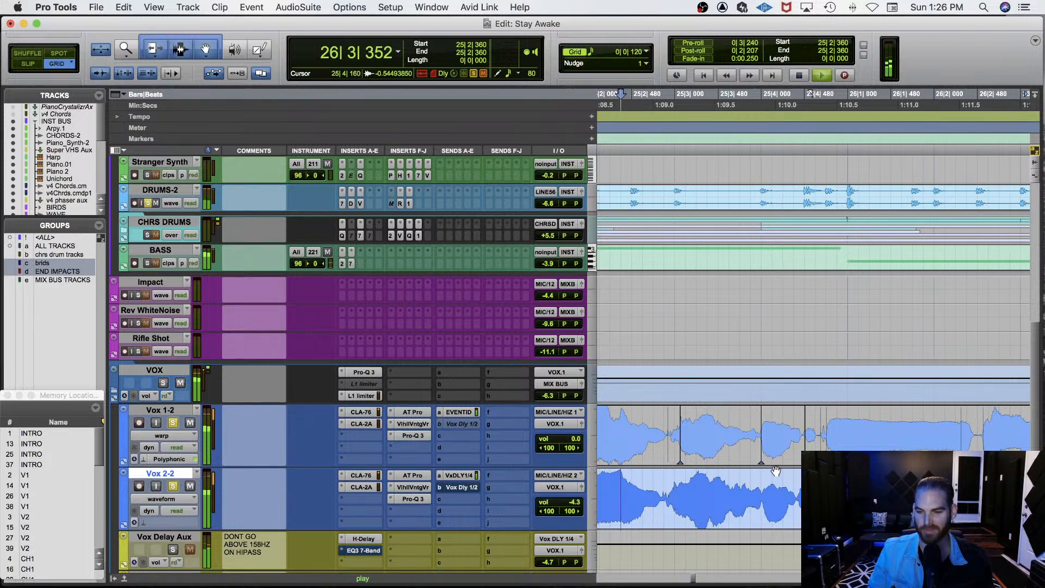
key("space")
Audition the following chorus phrase on both vocal tracks with the drums from 26|3|480.
left_click(155, 413)
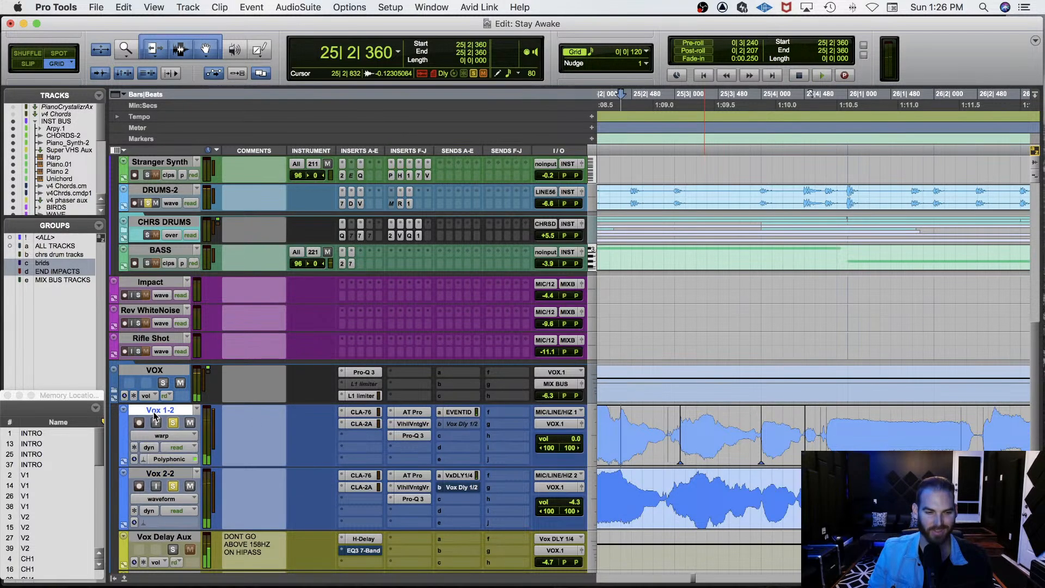
key("r")
key("r")
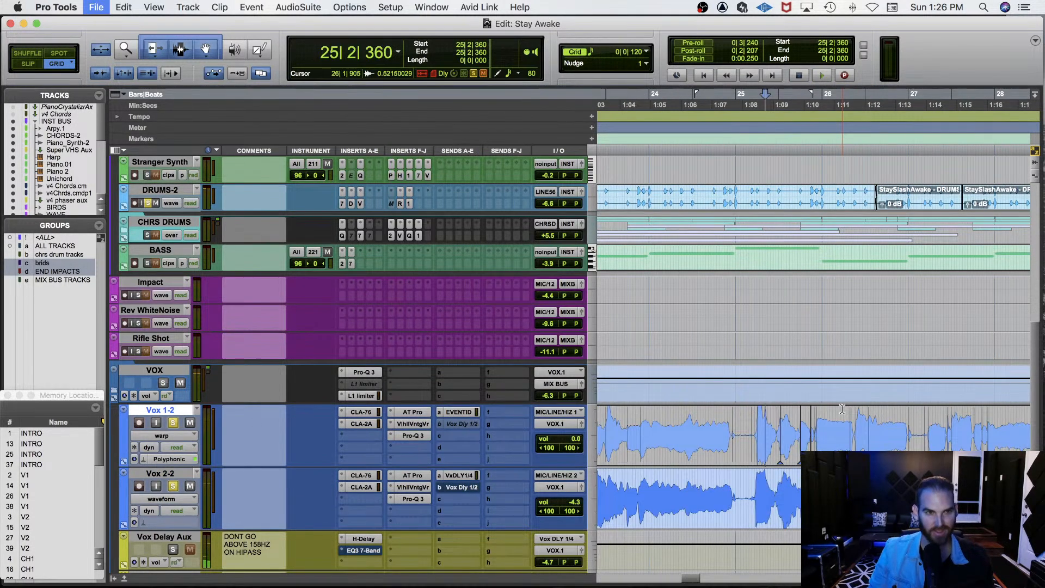
left_click(876, 430)
key("space")
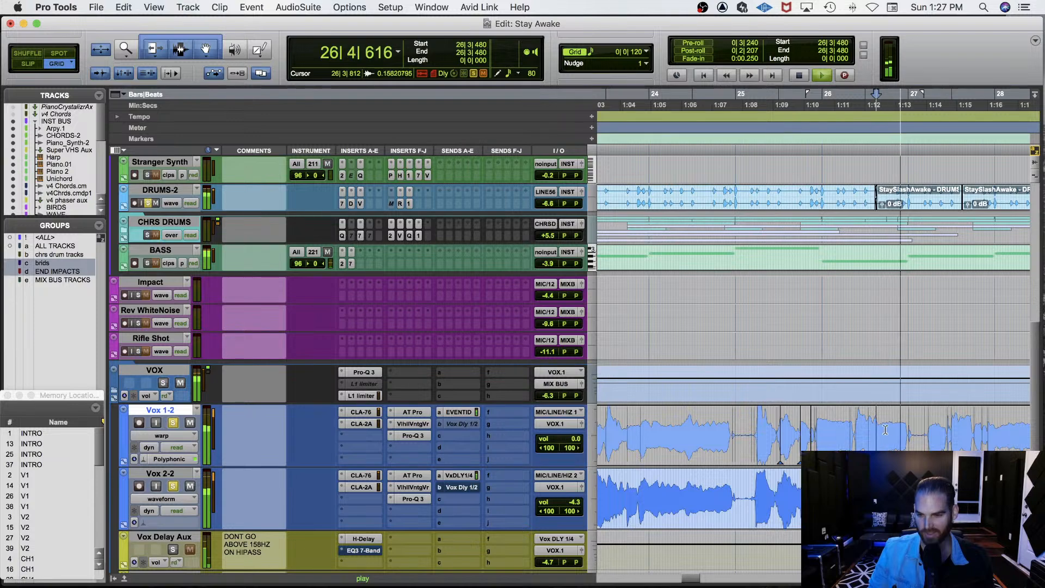
key("t")
key("t")
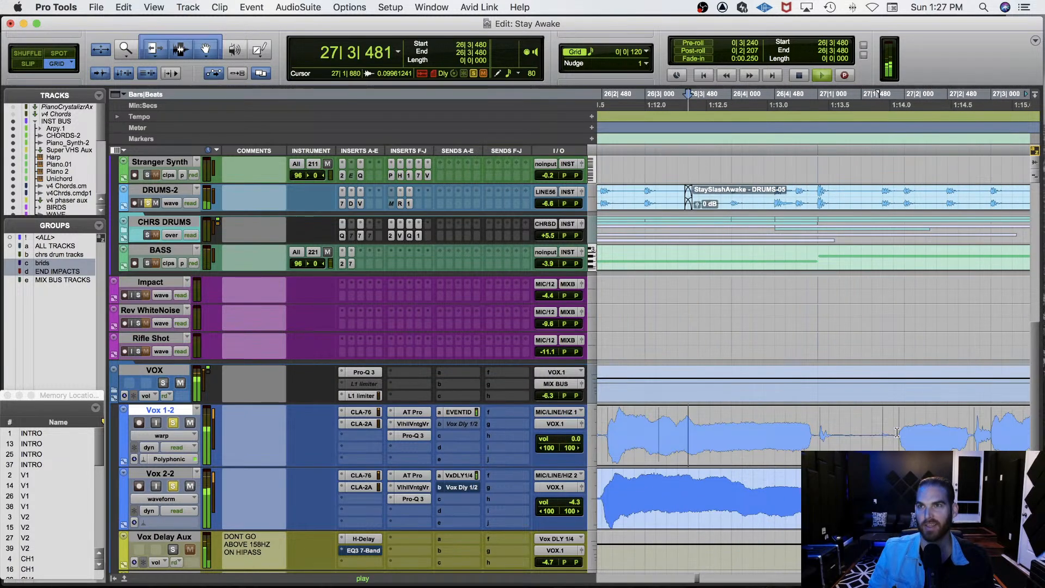
key("space")
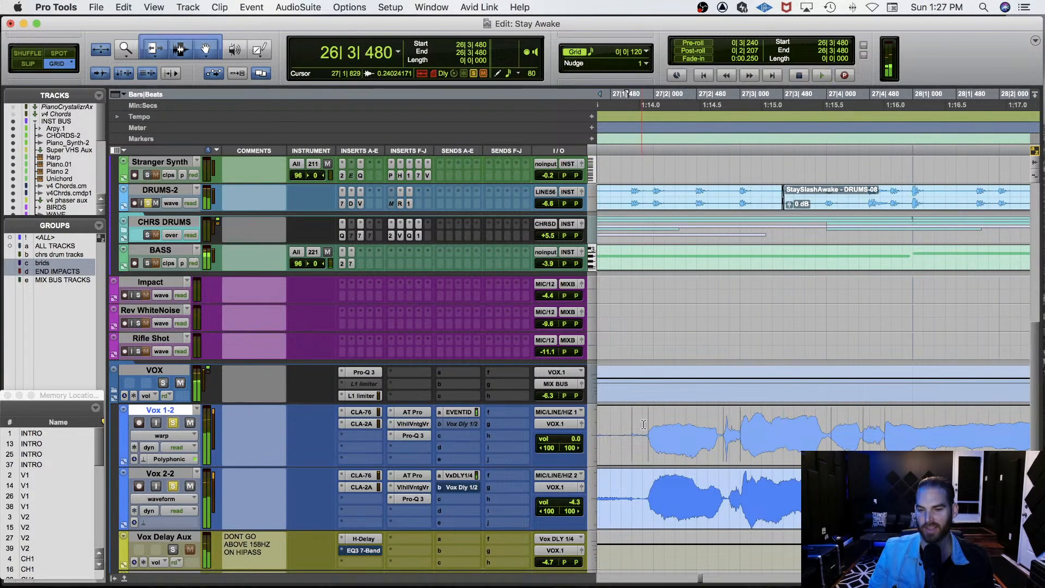
Play both vocals from 27|1|720, then unsolo Vox 2-2 and replay Vox 1-2 with the drums.
key("space")
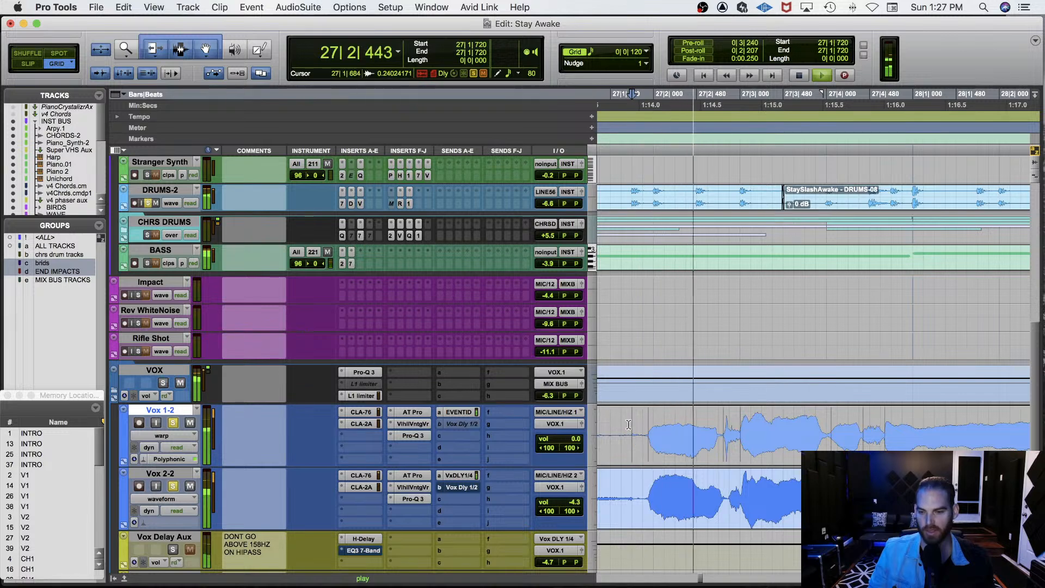
key("space")
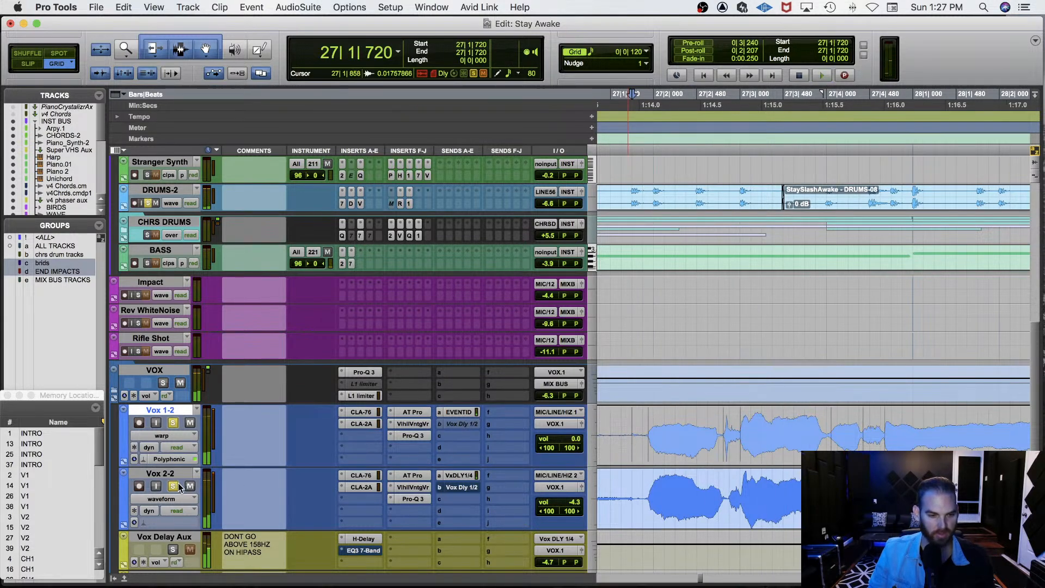
key("space")
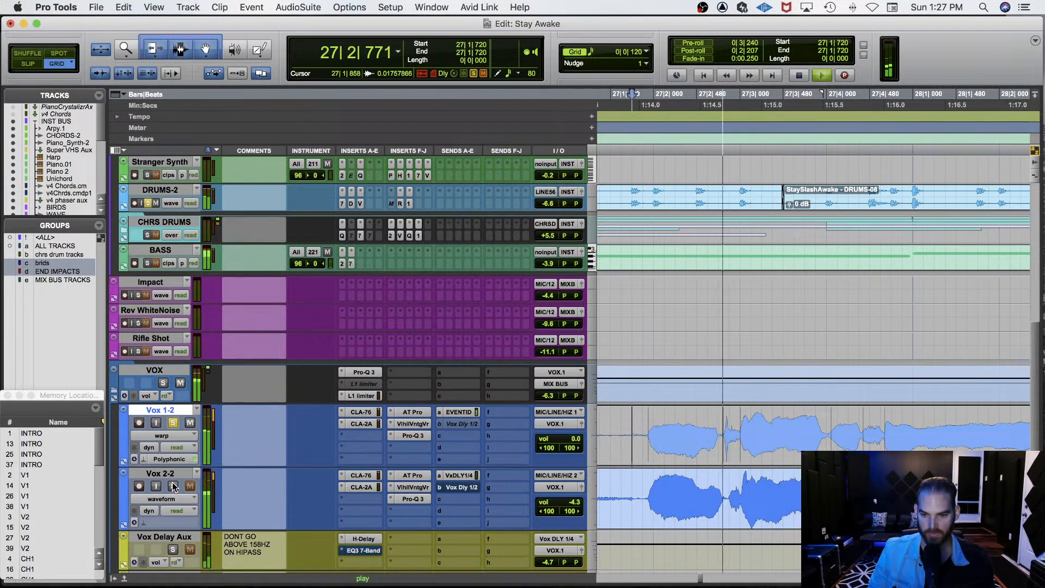
key("space")
Solo Vox 2-2 instead of Vox 1-2 and audition it with the drums from 27|1|720.
left_click(172, 486)
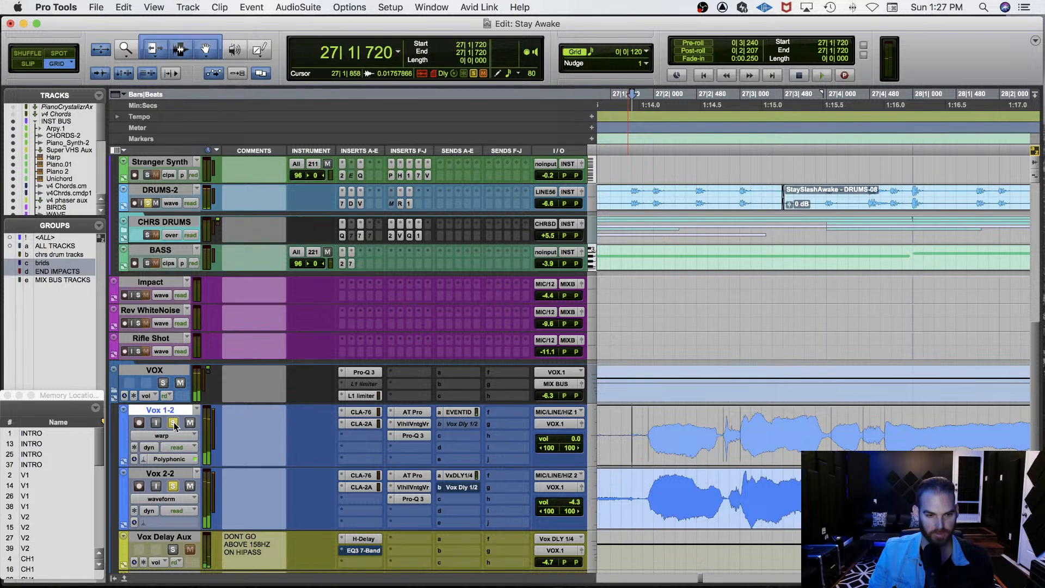
left_click(174, 423)
key("space")
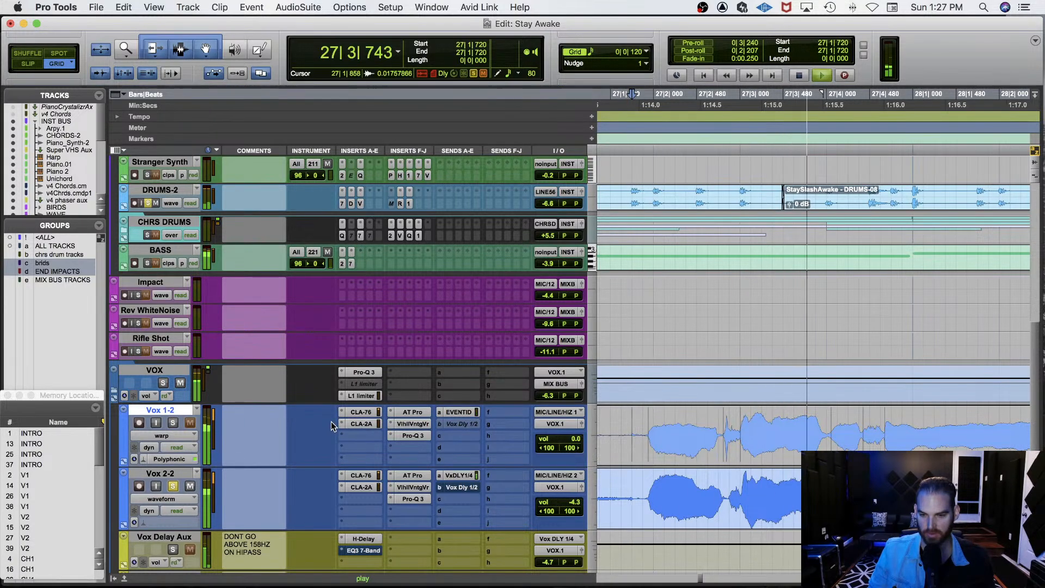
key("space")
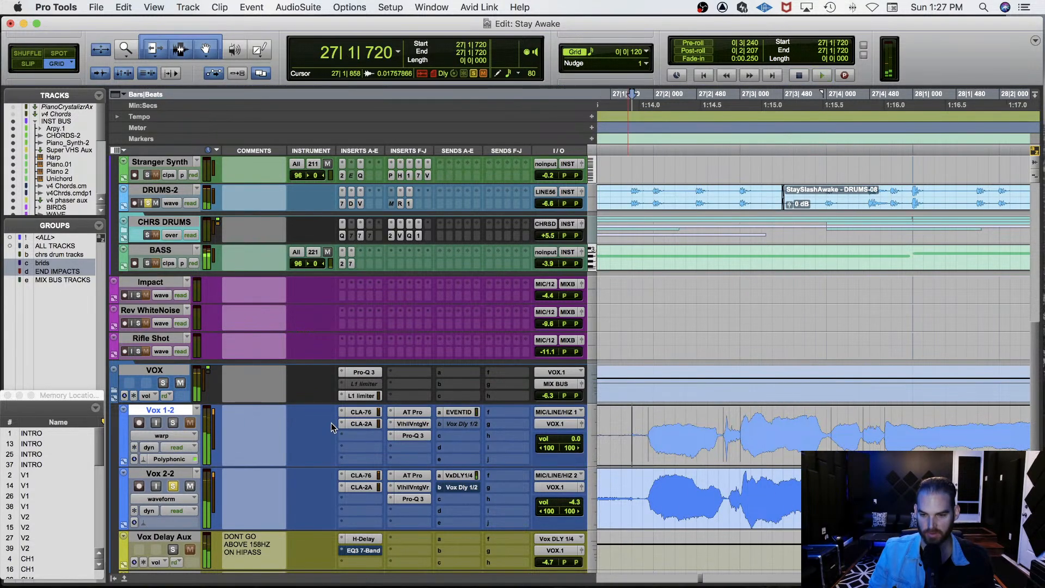
Turn off Elastic Audio on Vox 1-2 by committing its warped clips, and unsolo Vox 2-2.
left_click(153, 436)
left_click(210, 432)
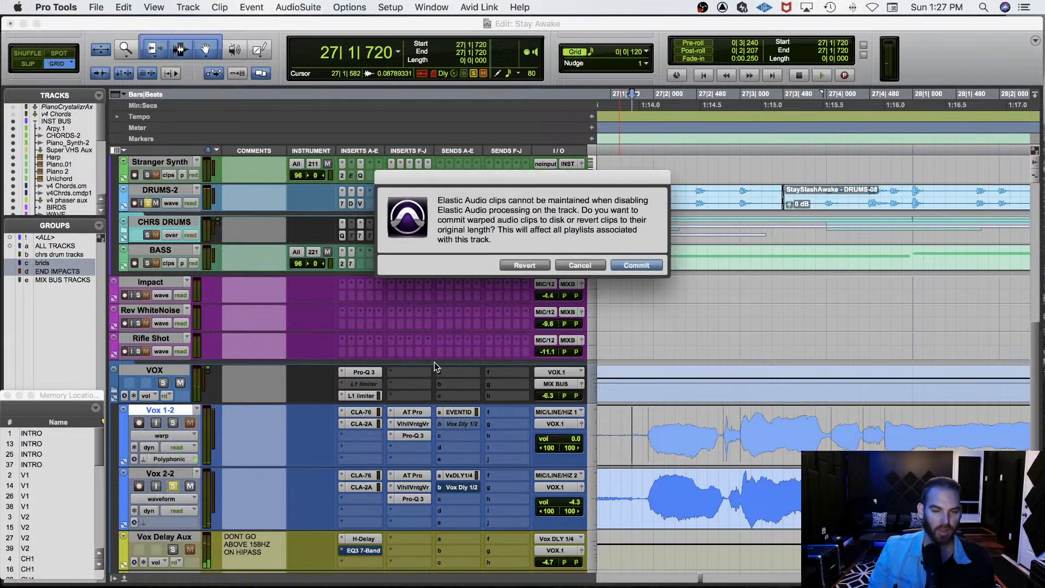
left_click(635, 266)
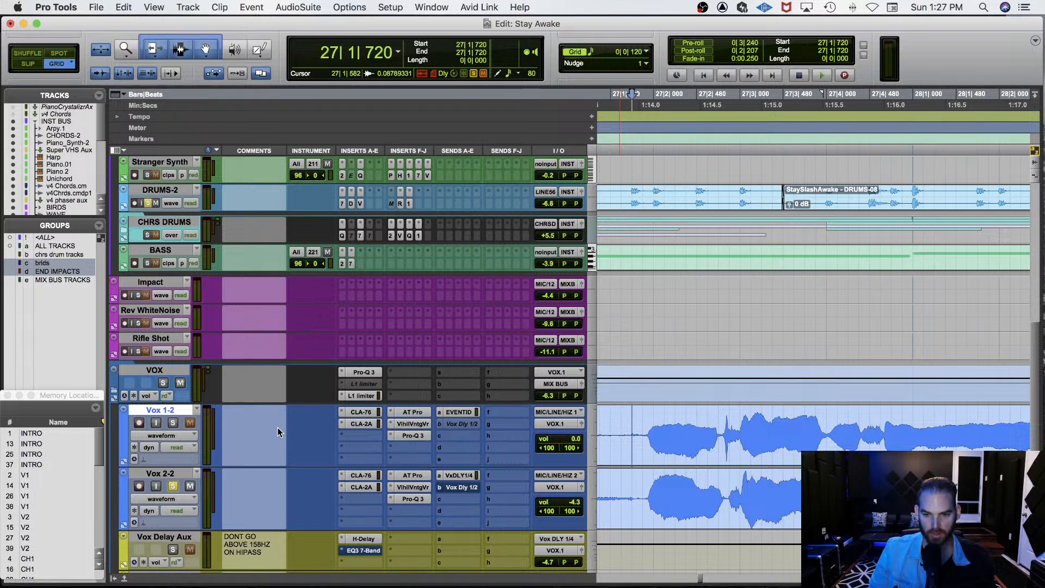
left_click(173, 486)
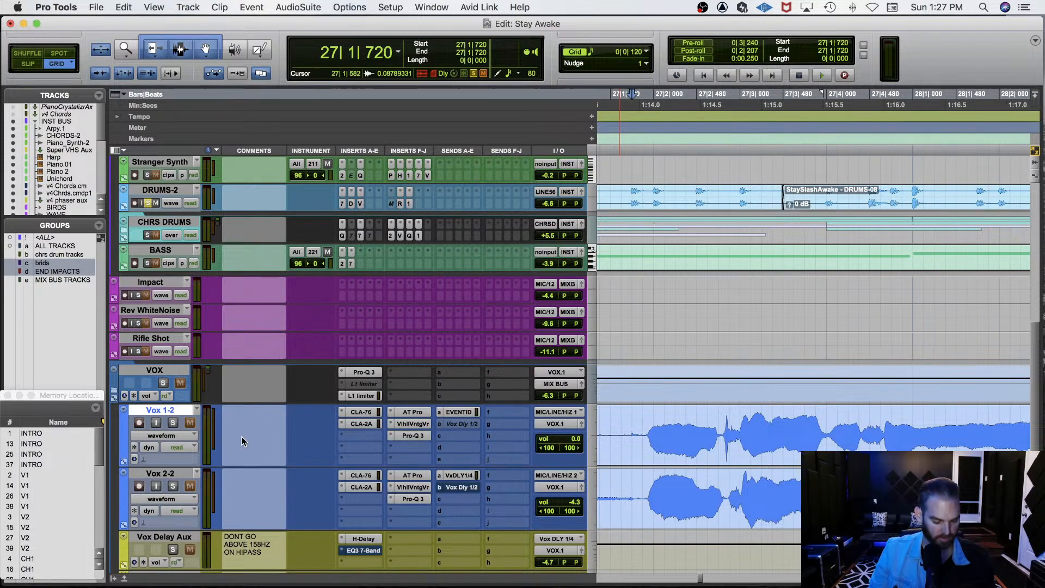
Select 27|2|720 to 27|4|000 on Vox 1-2 with the Selector tool and save the session.
key("F7")
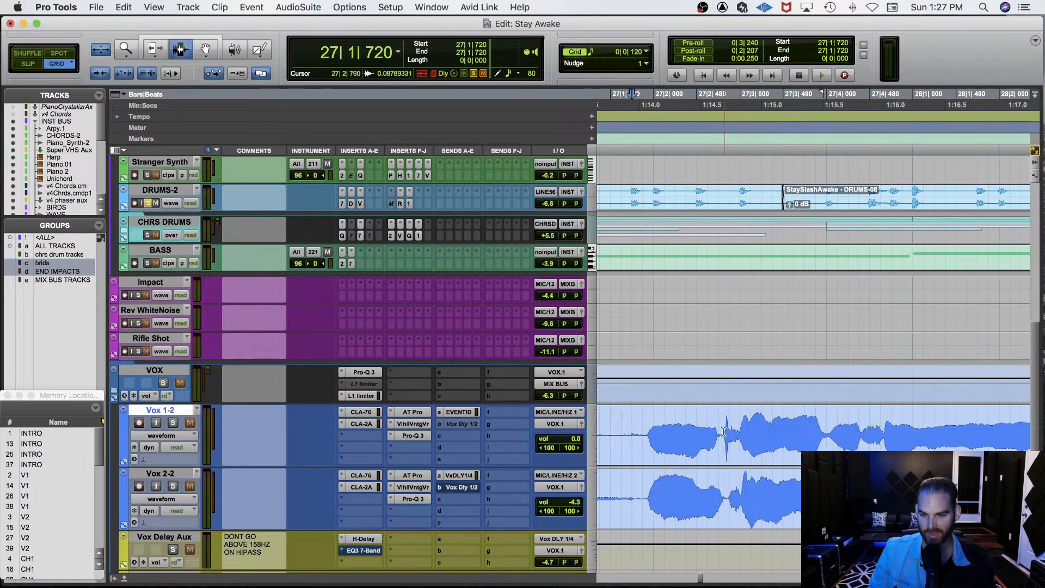
left_click_drag(720, 431, 816, 430)
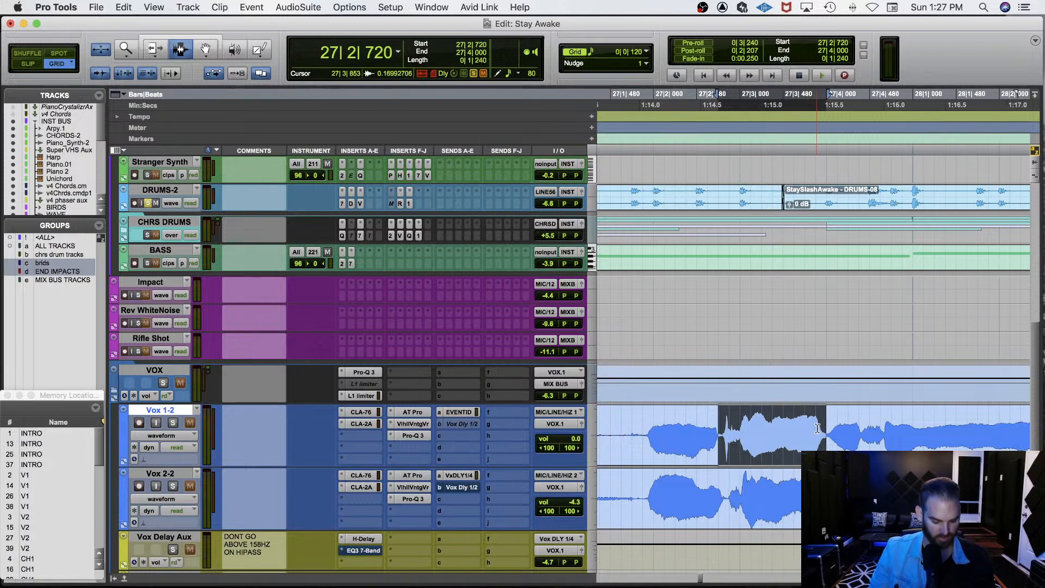
key("super+s")
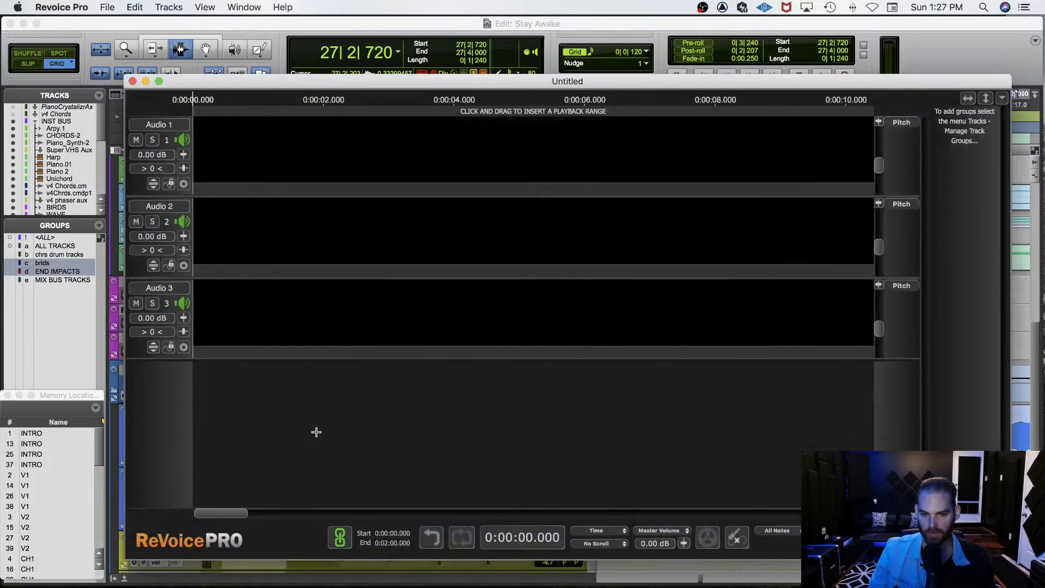
Return from ReVoice Pro to Pro Tools, solo Vox 1-2 and audition the selected phrase with the drums.
key("super+Tab")
key("space")
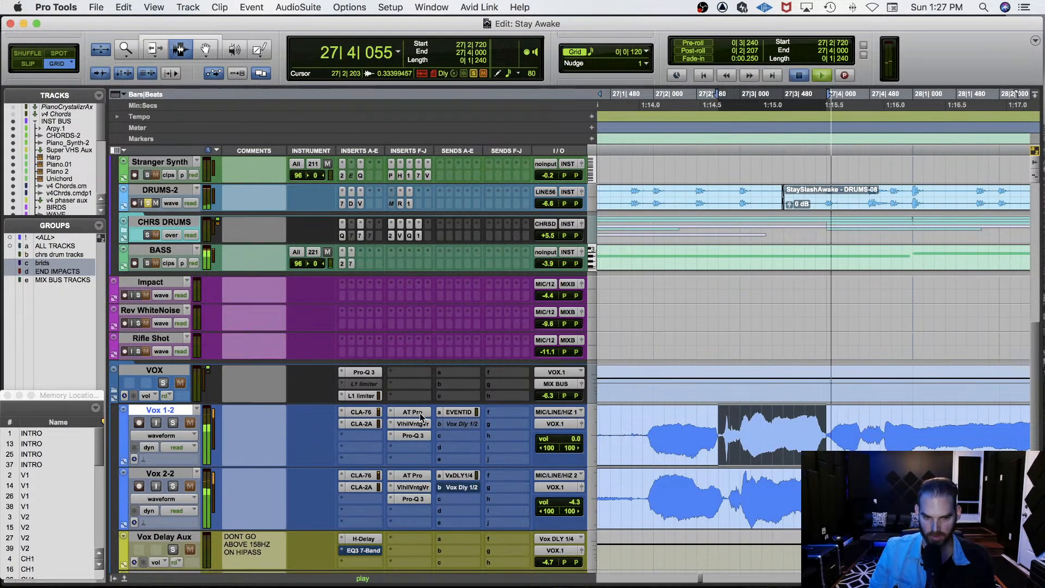
key("space")
left_click(173, 423)
key("space")
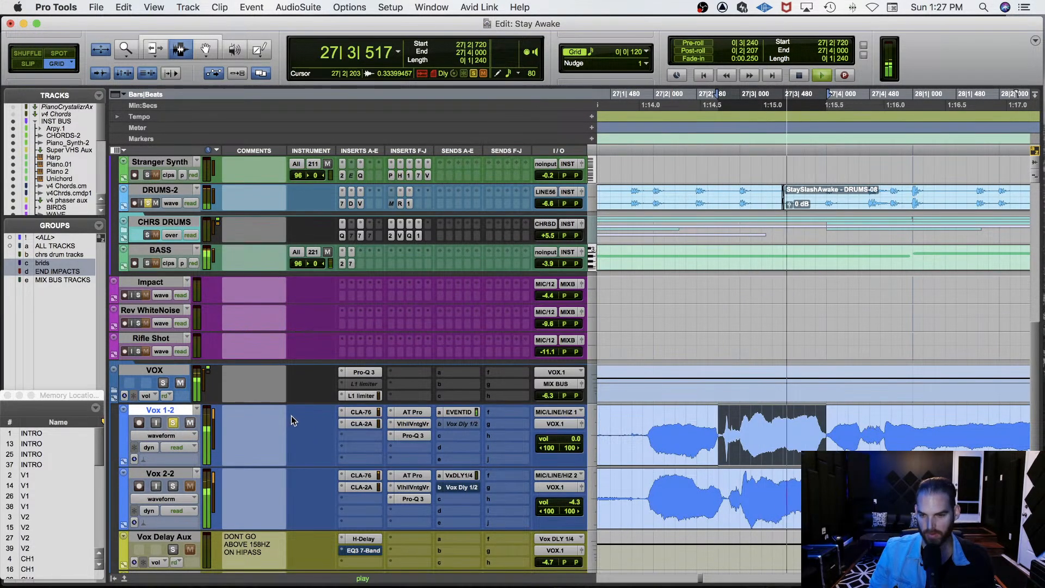
key("space")
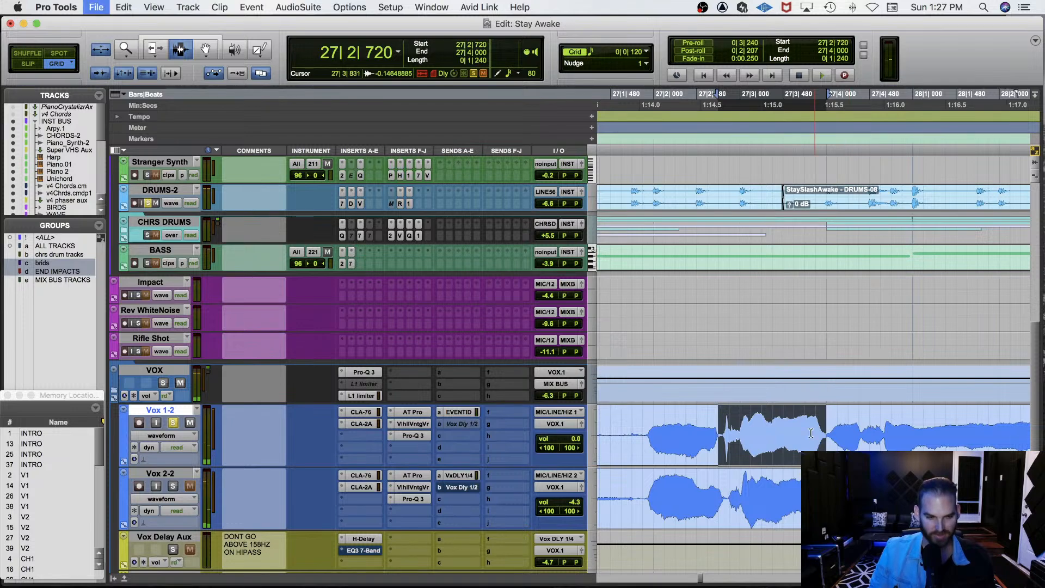
Capture 27|2|720 to 27|4|000 in Revoice Pro APT, Vox 1-2 as guide and Vox 2-2 as dub, and spot the aligned clip onto Vox 2-2.
mouse_move(384, 587)
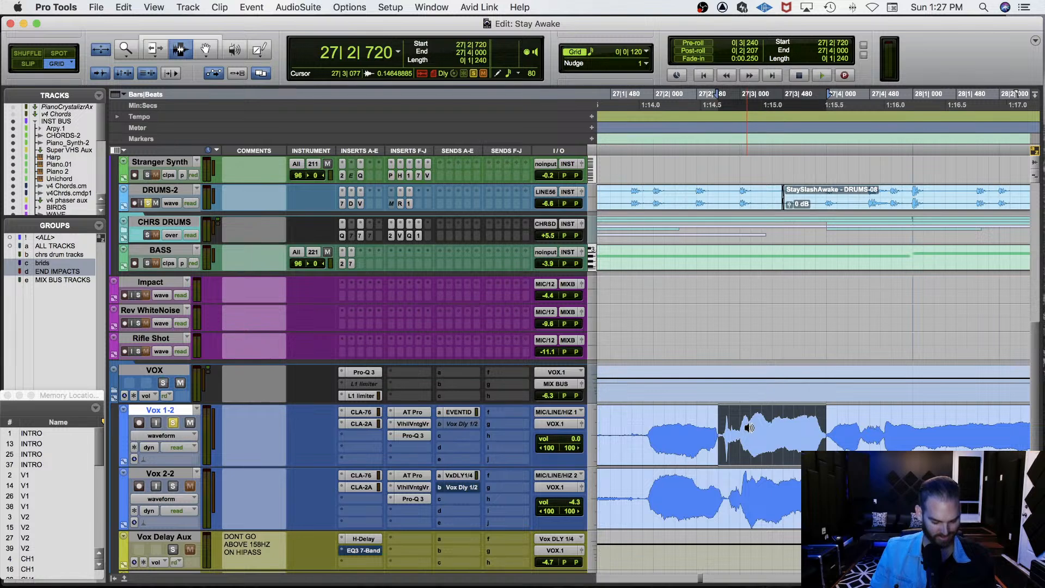
key("ctrl+alt+super+r")
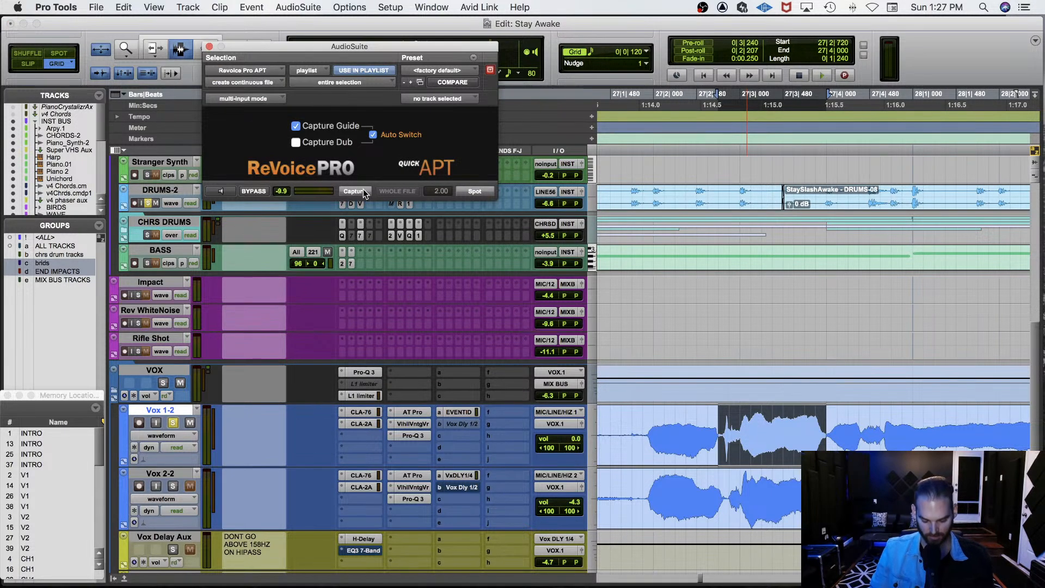
left_click(364, 189)
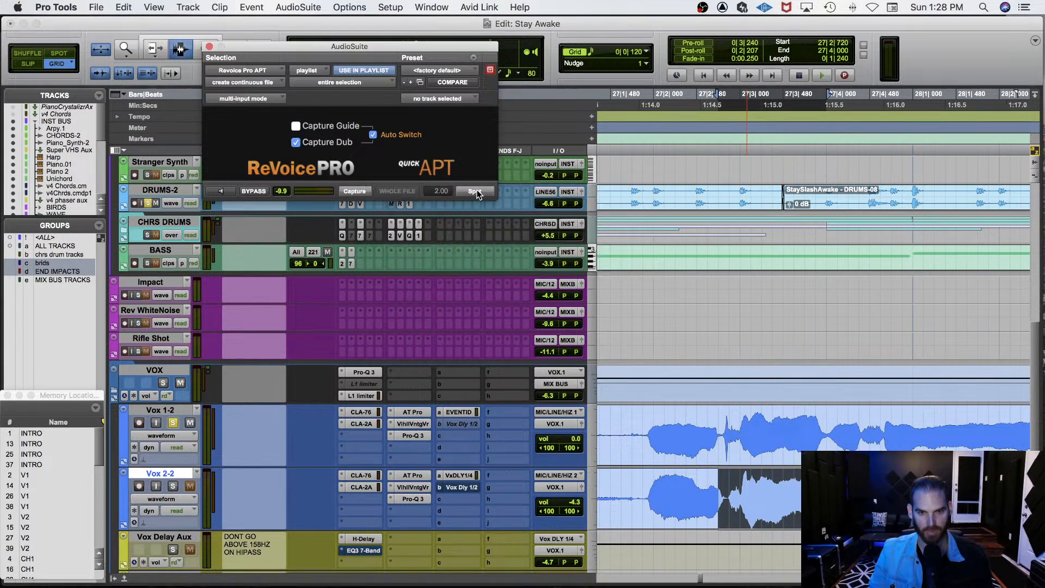
Solo Vox 2-2 alongside Vox 1-2 and audition the aligned phrase with the drums from 27|2|480.
left_click(660, 478)
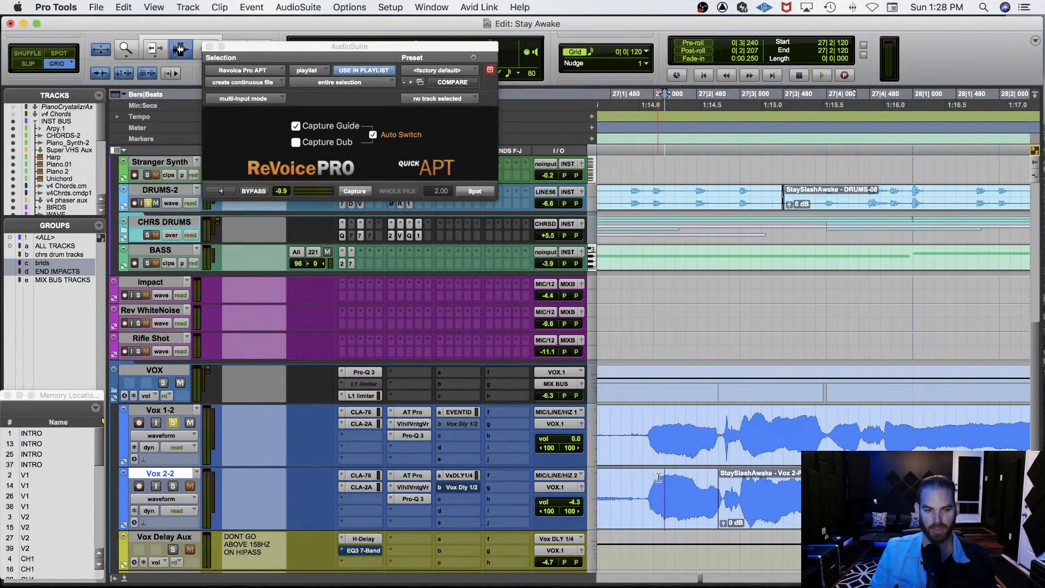
left_click(174, 486)
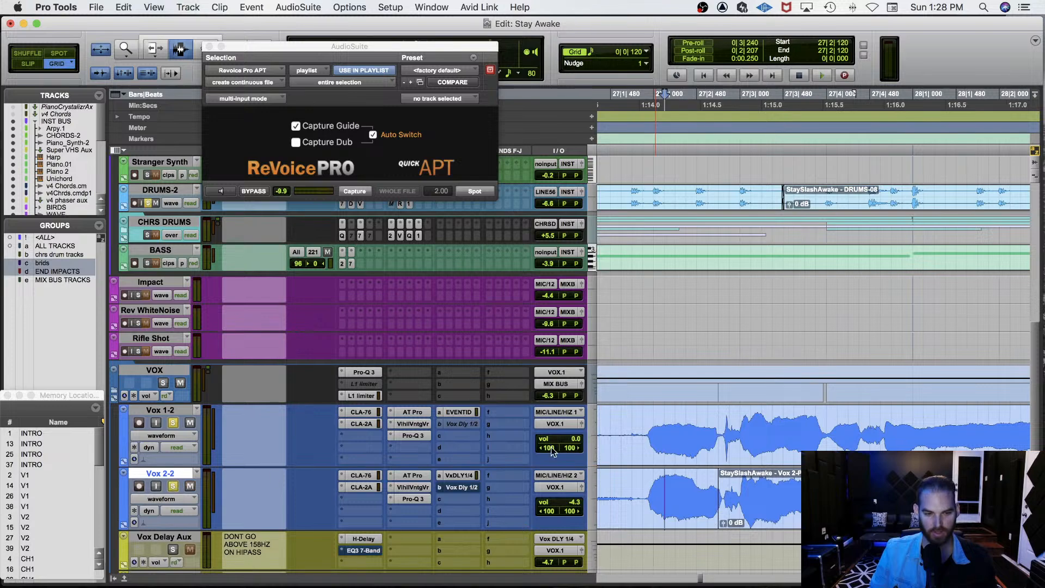
left_click(694, 480)
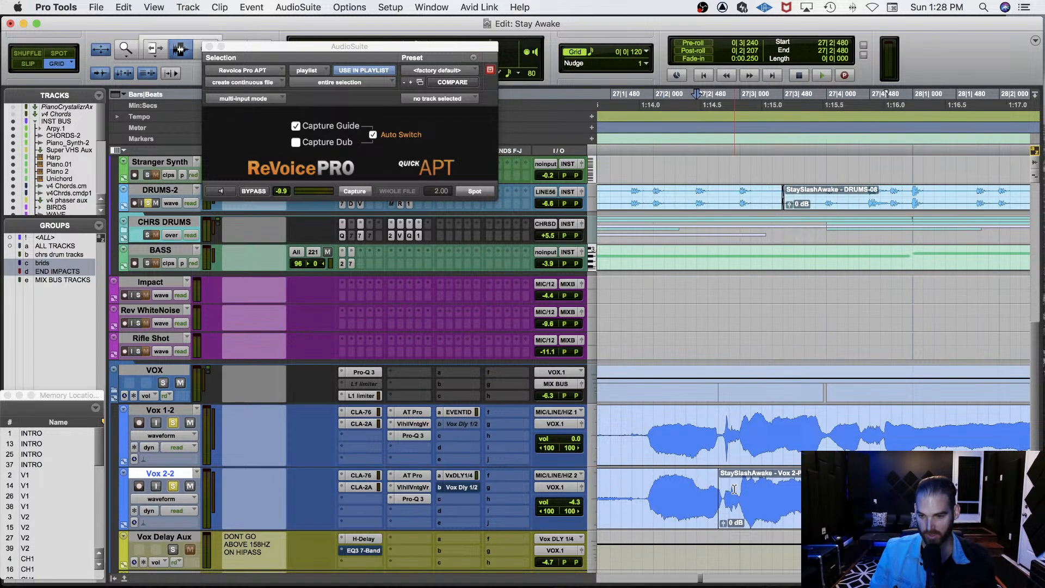
key("super+bracketright")
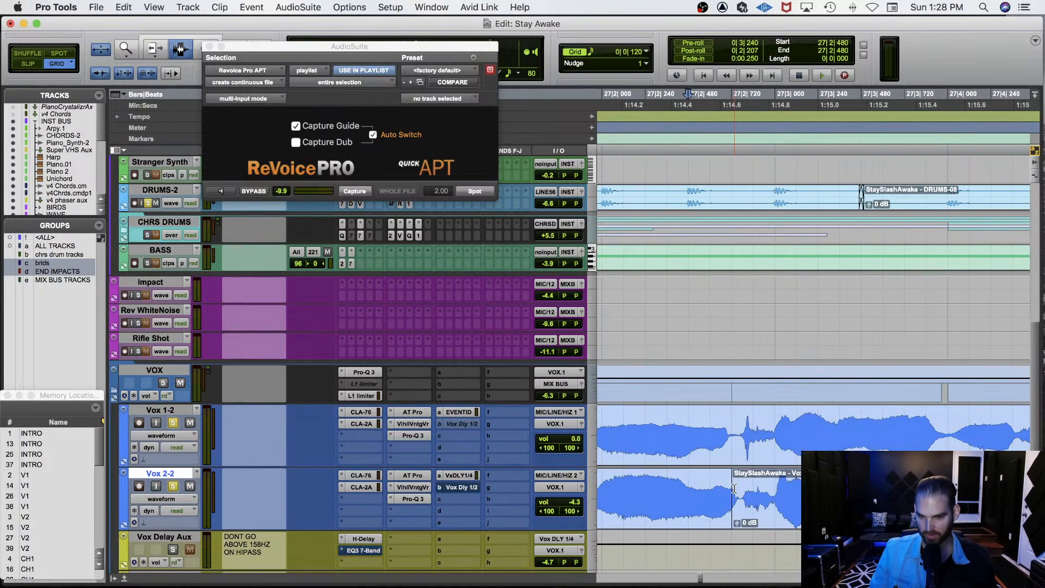
left_click(671, 483)
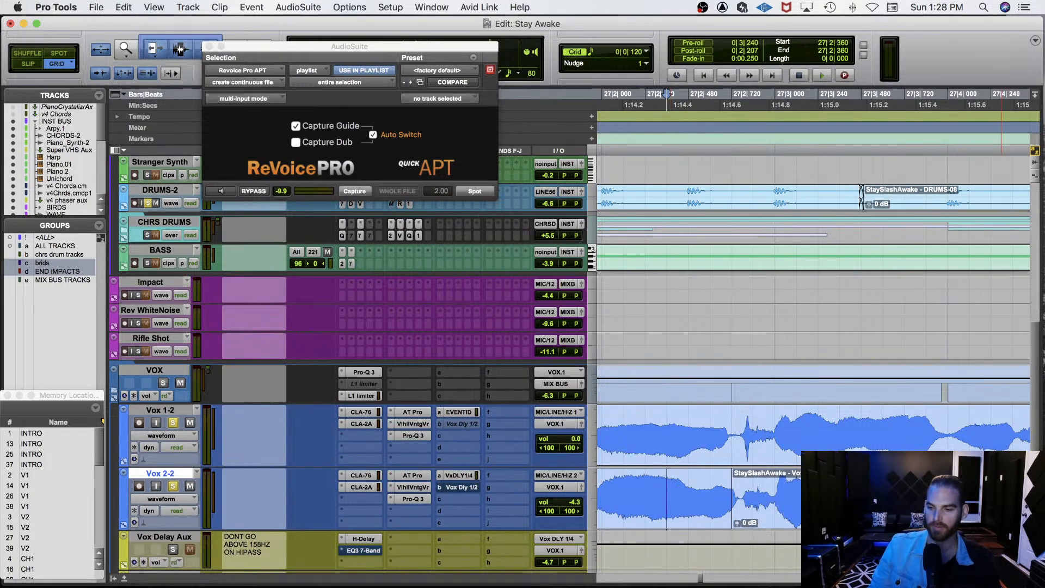
left_click_drag(690, 483, 991, 482)
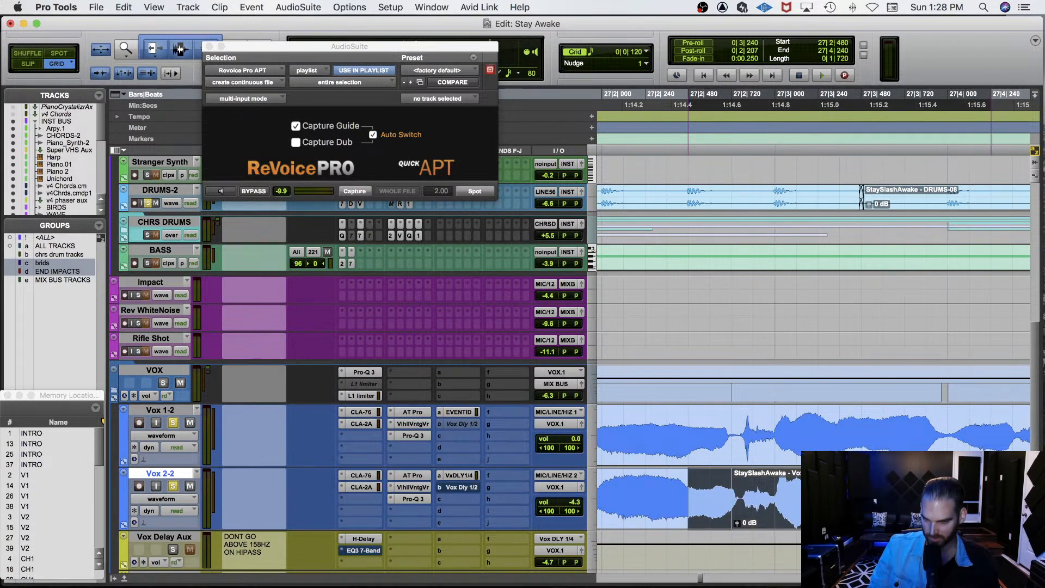
key("space")
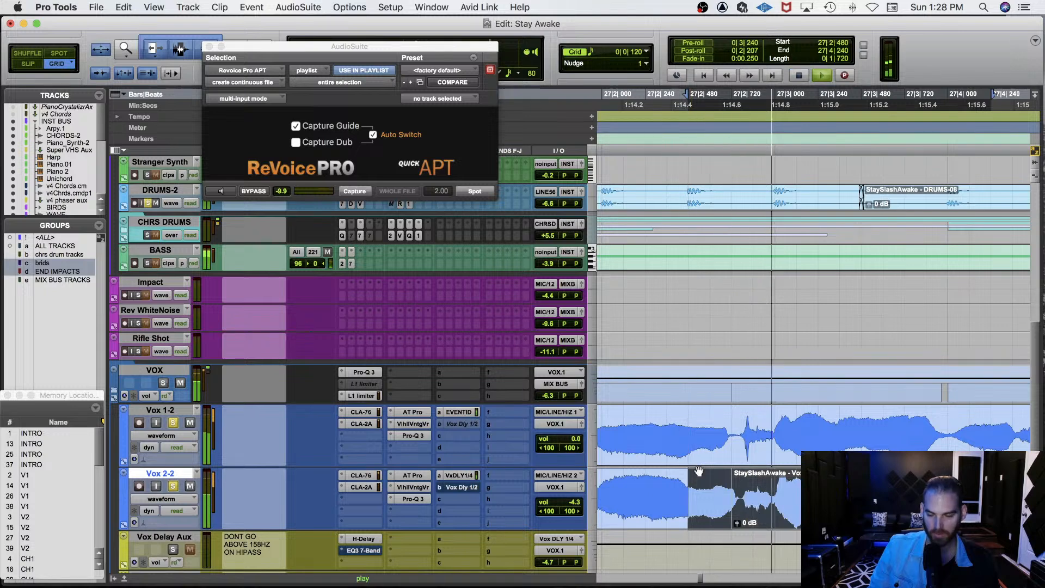
left_click(701, 470)
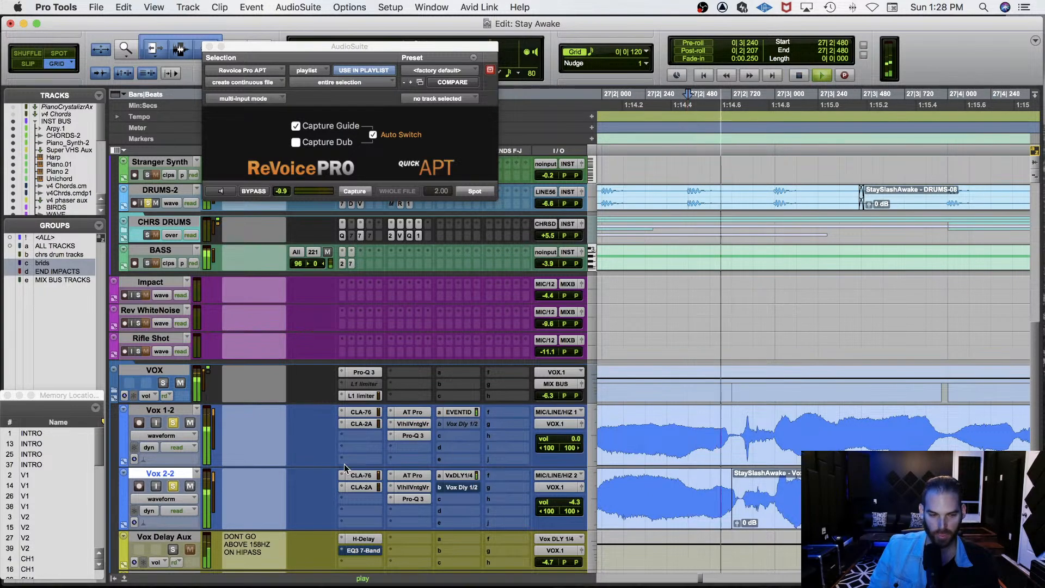
Unsolo Vox 1-2 and audition the aligned Vox 2-2 clip alone with the drums from 27|2|480.
left_click(174, 423)
key("space")
key("space")
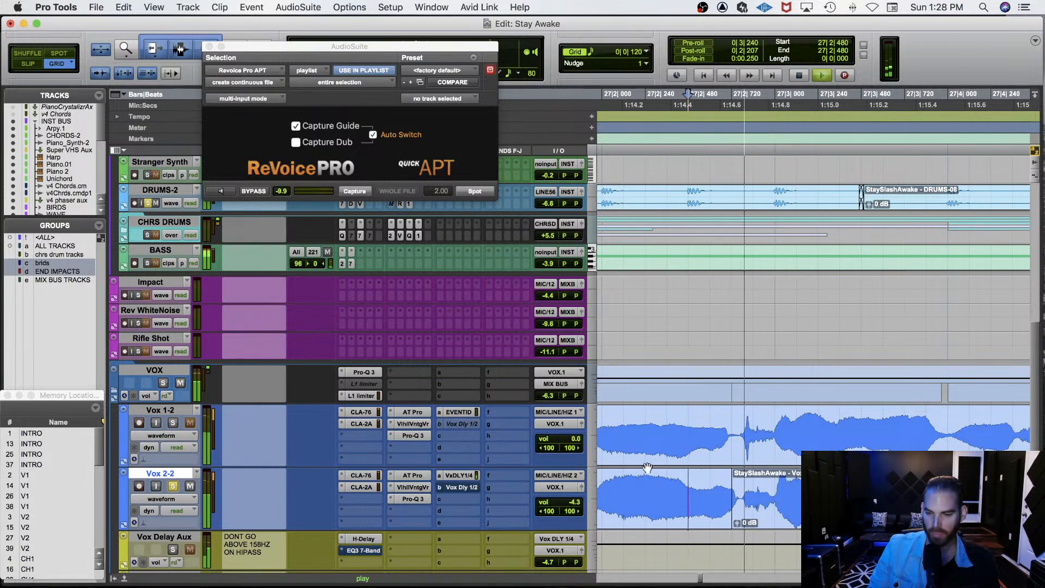
key("space")
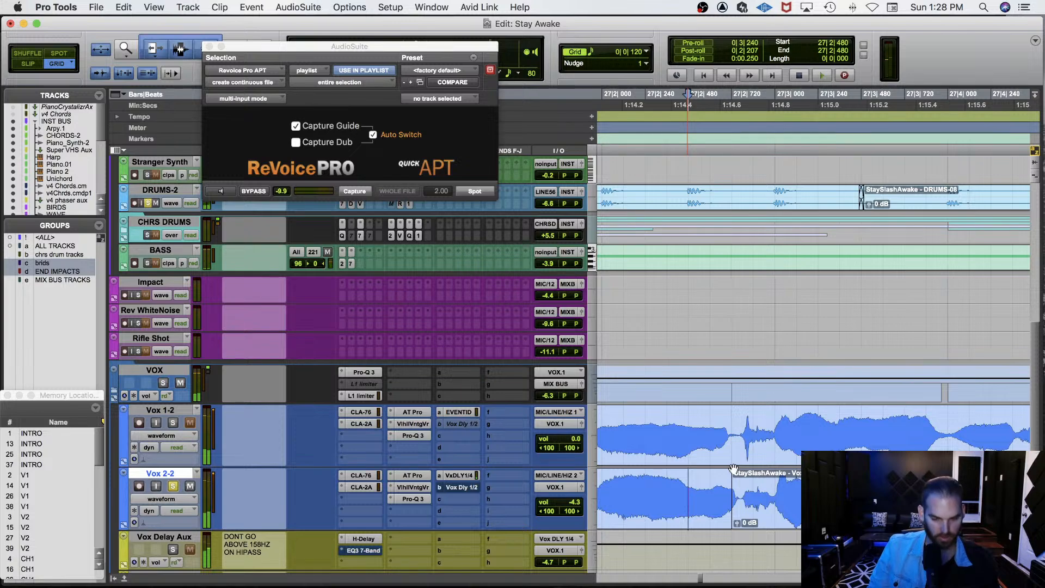
Undo the spotted clip on Vox 2-2, and close ReVoice Pro's captured AudioSuite document without saving before returning to Pro Tools.
left_click(734, 469)
key("super+Tab")
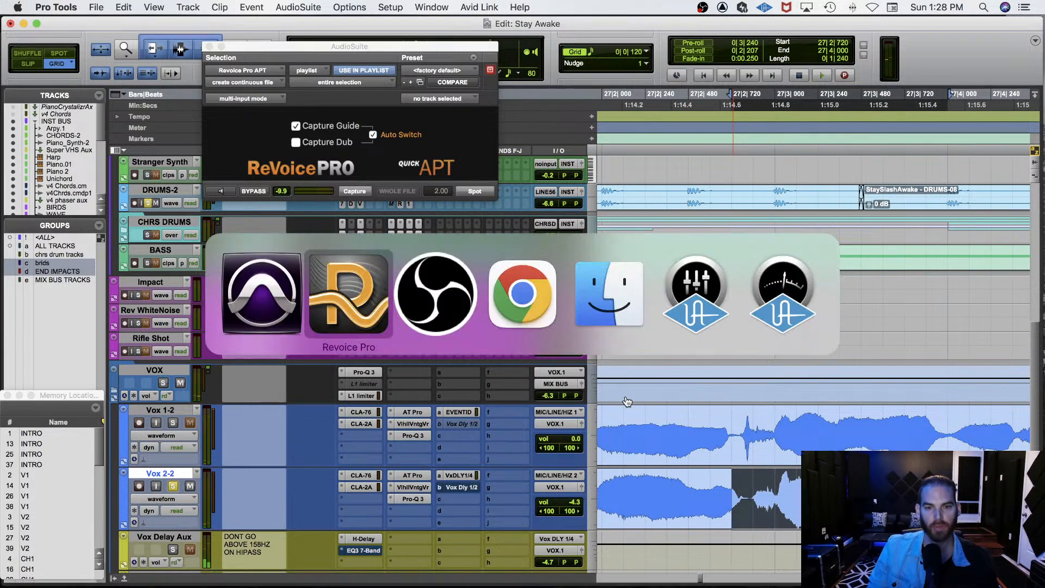
key("super+Tab")
key("super+shift+Tab")
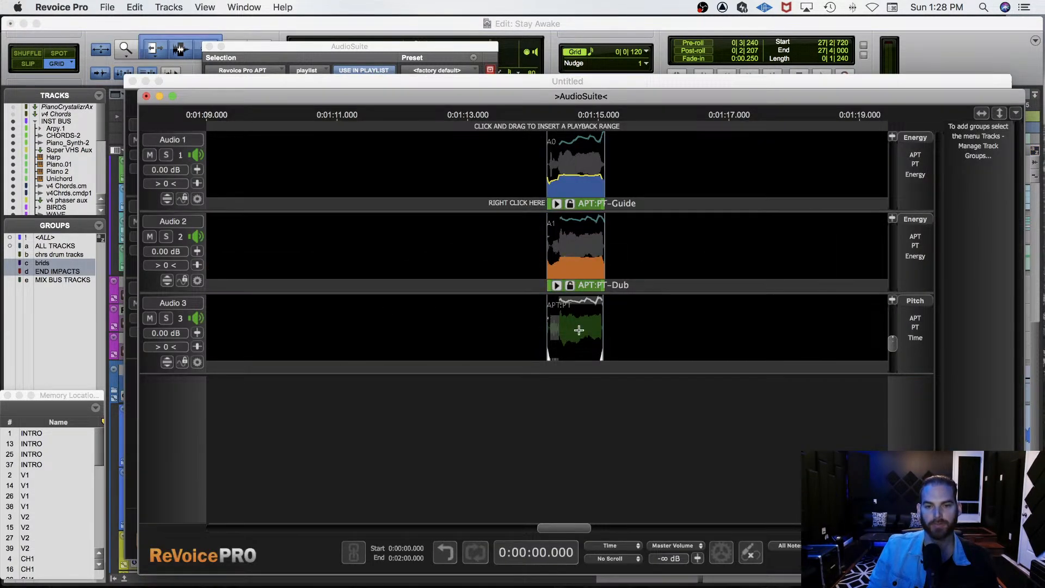
left_click(146, 95)
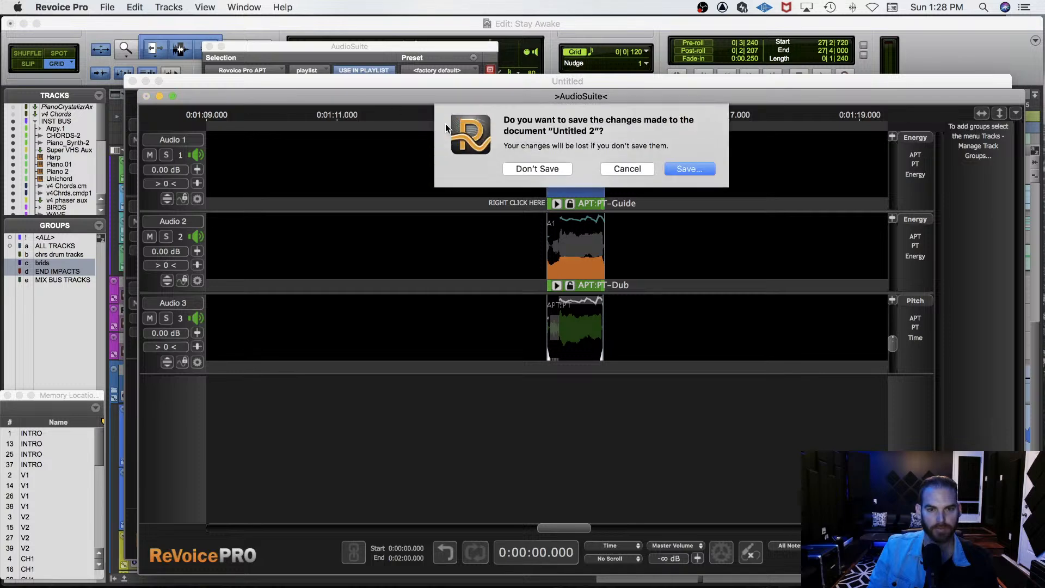
left_click(536, 171)
key("super+Tab")
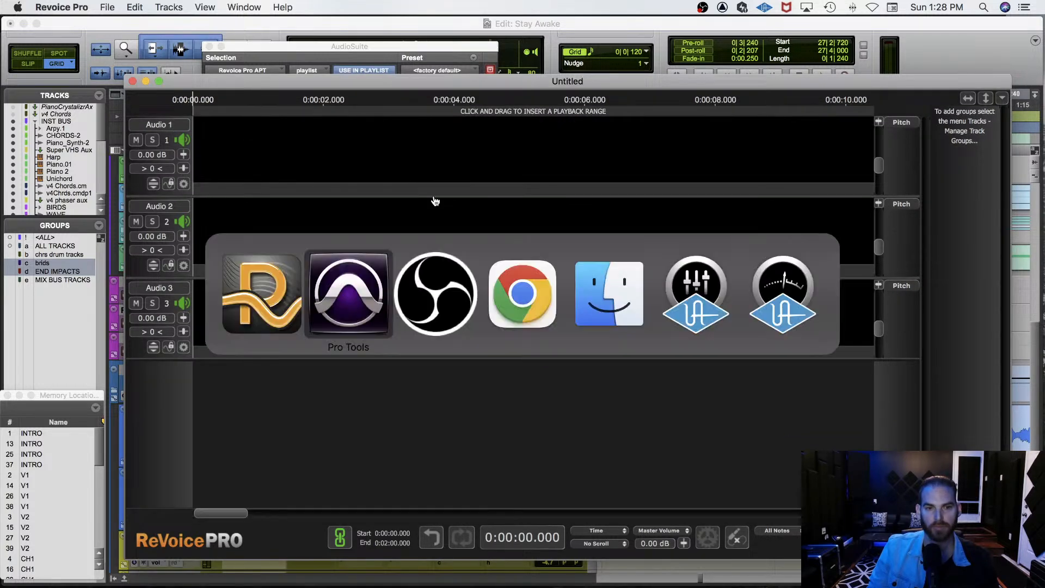
left_click(330, 324)
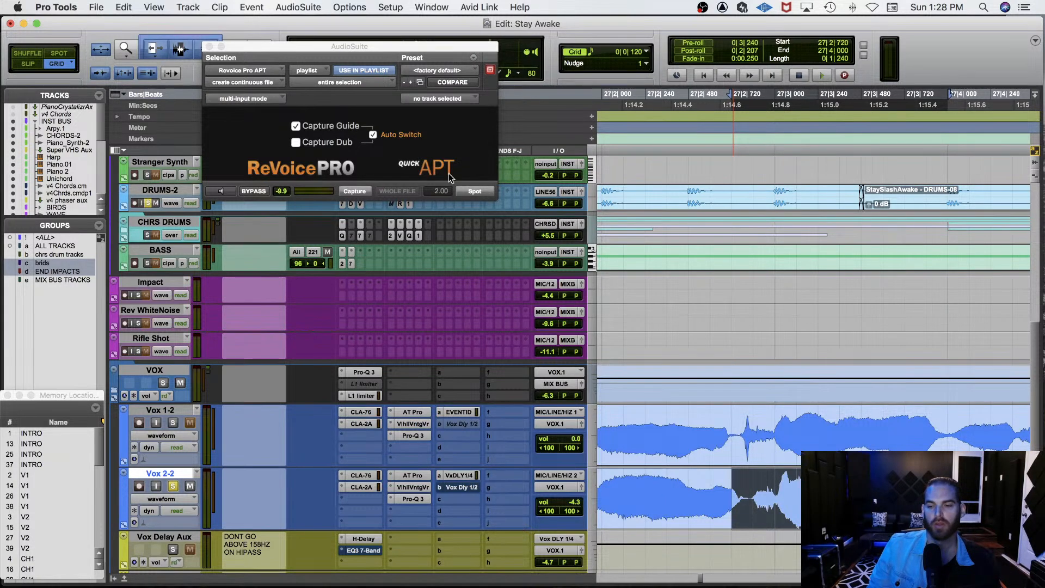
Separate the phrase on Vox 1-2 and Vox 2-2, recapture them as guide and dub in Revoice Pro APT, and spot the result.
key("p")
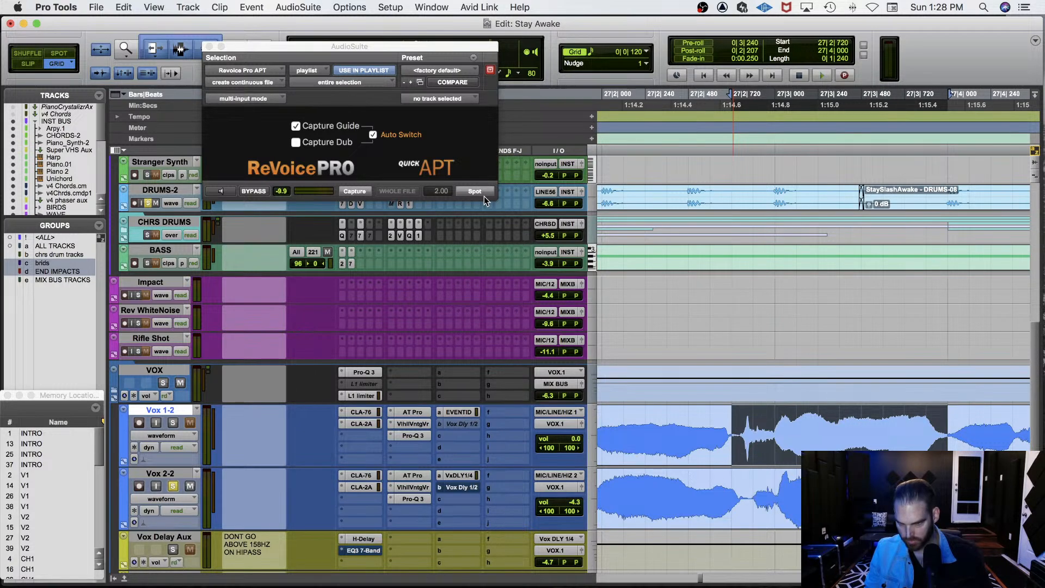
left_click(352, 191)
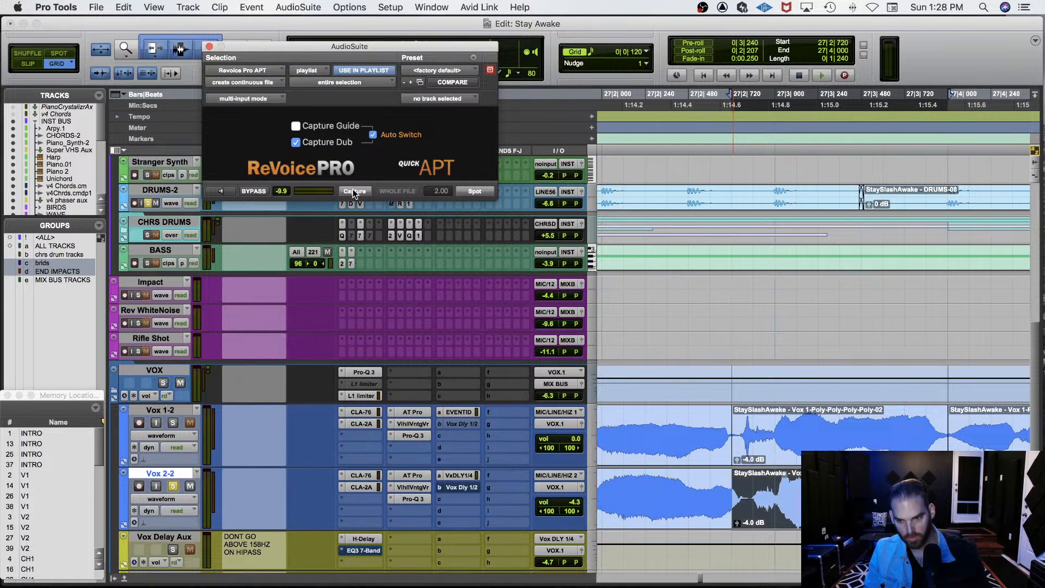
left_click(131, 9)
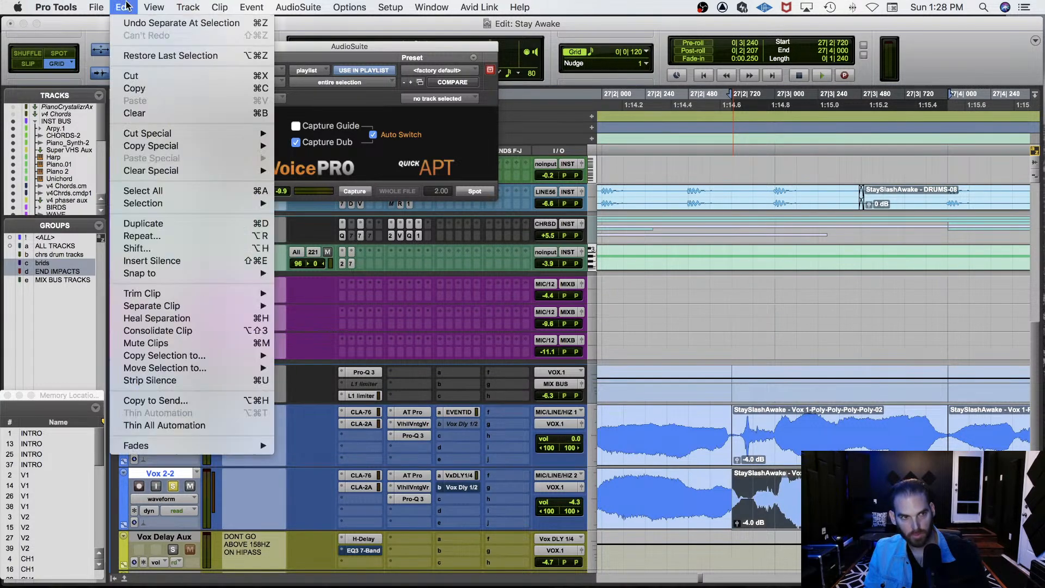
left_click(146, 17)
left_click(362, 189)
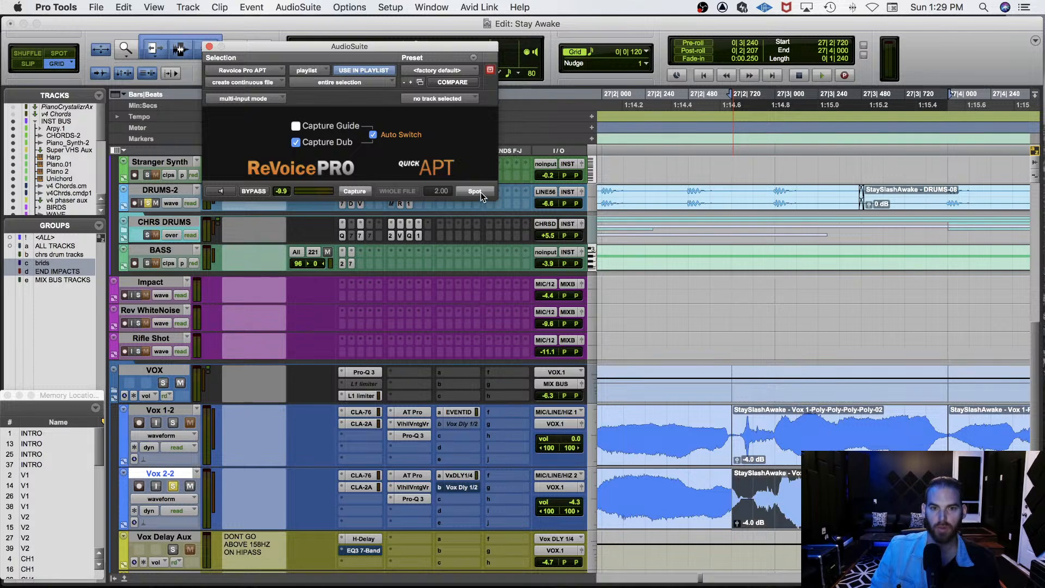
left_click(476, 191)
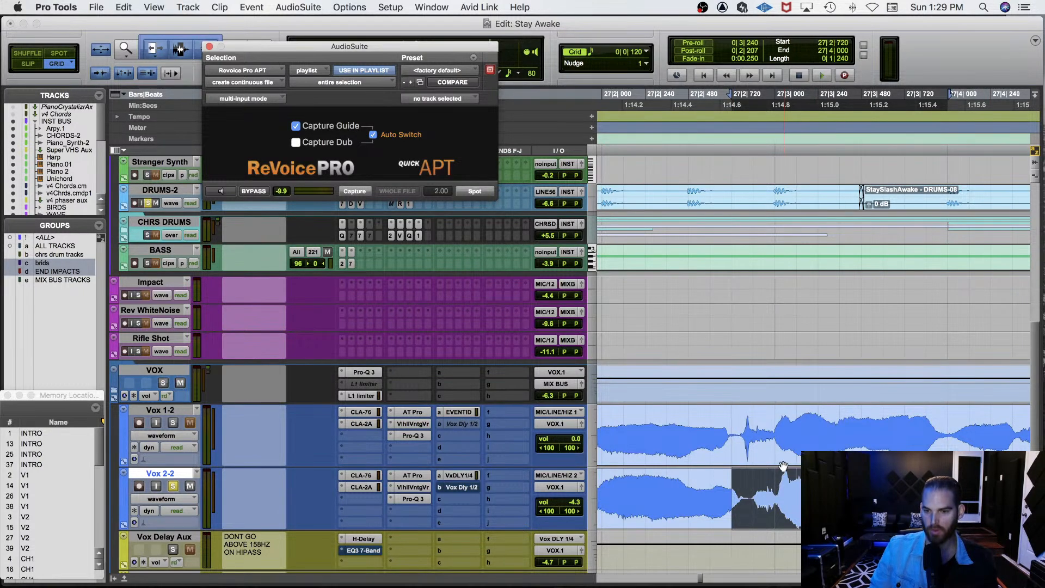
Undo the clip separation and alignment on the vocal tracks, and quit ReVoice Pro without saving its captured document.
left_click(753, 496)
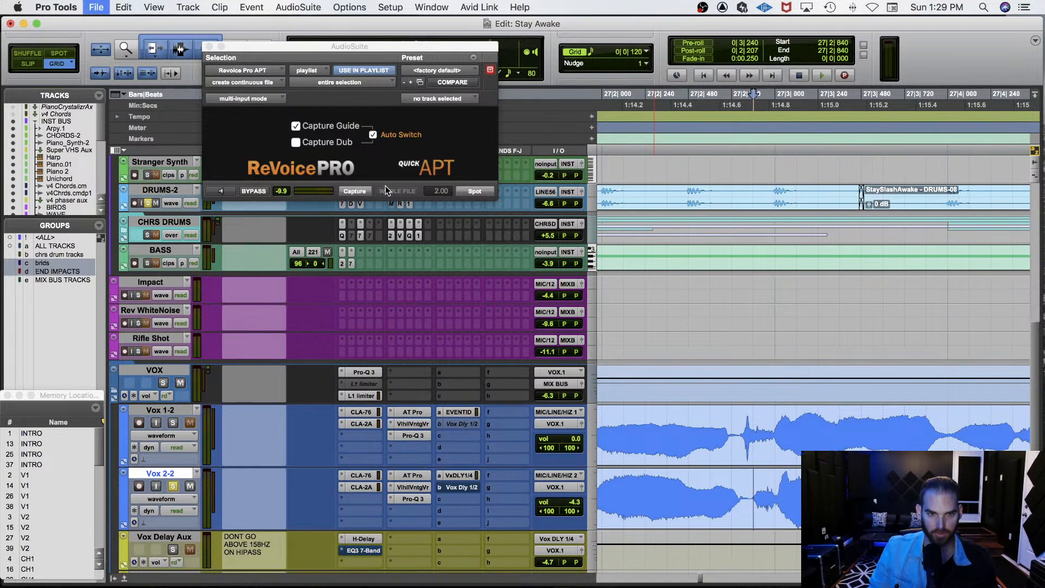
key("super+Tab")
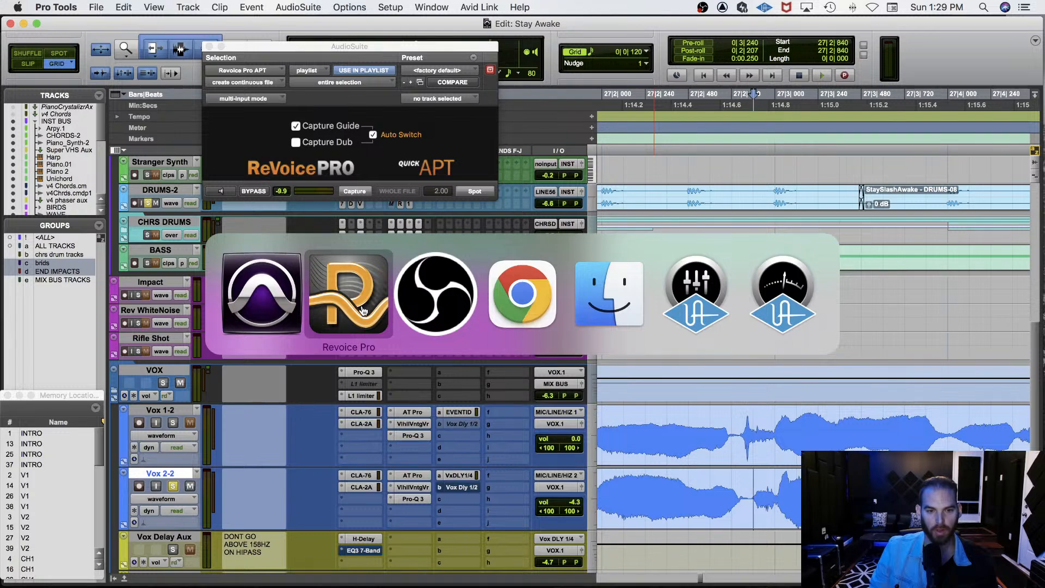
key("super+q")
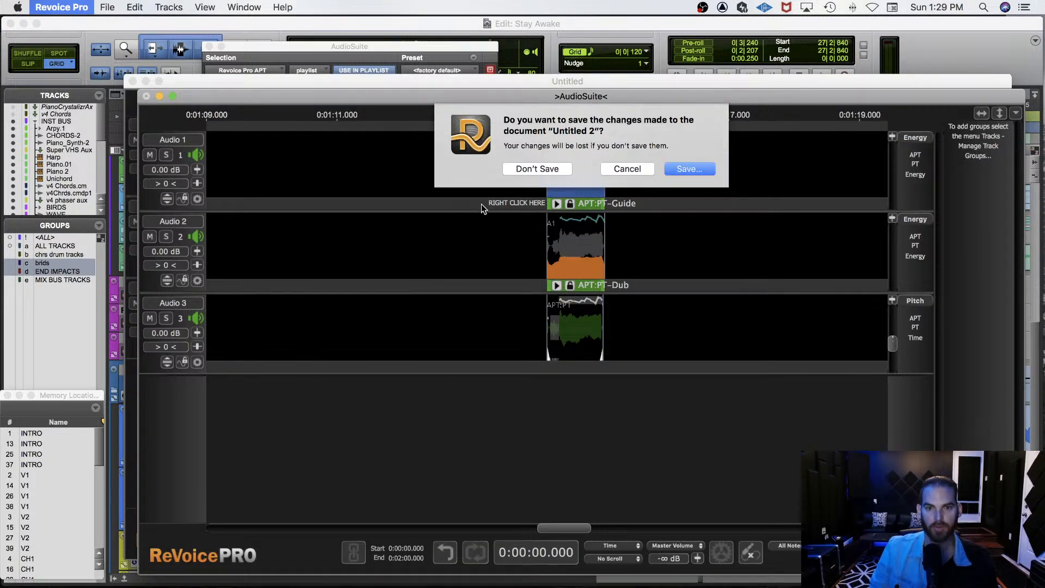
left_click(537, 150)
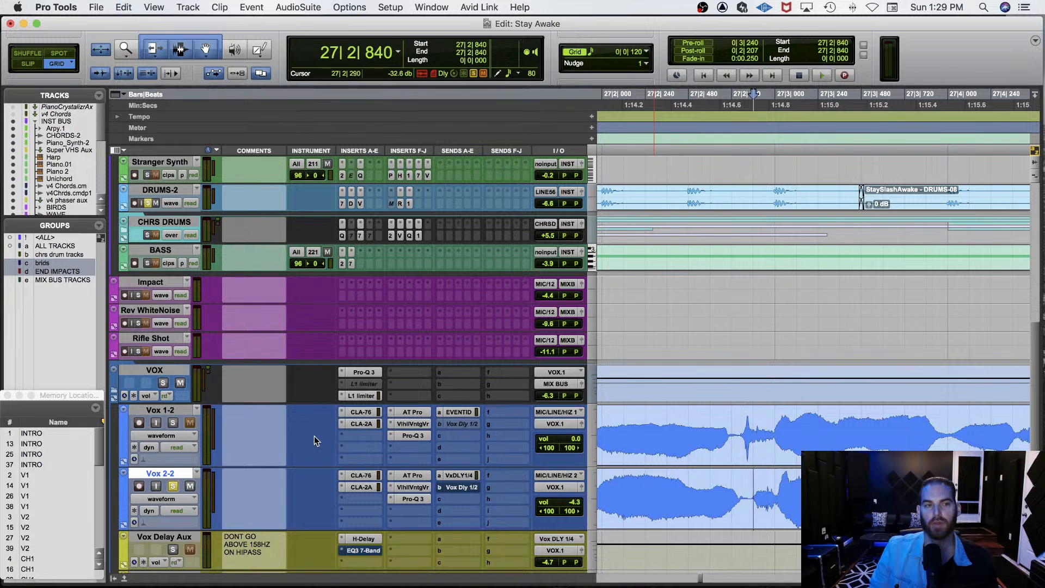
Audition the original Vox 2-2 with the drums from 27|2|600, and solo Vox 1-2 as well.
left_click(717, 480)
key("space")
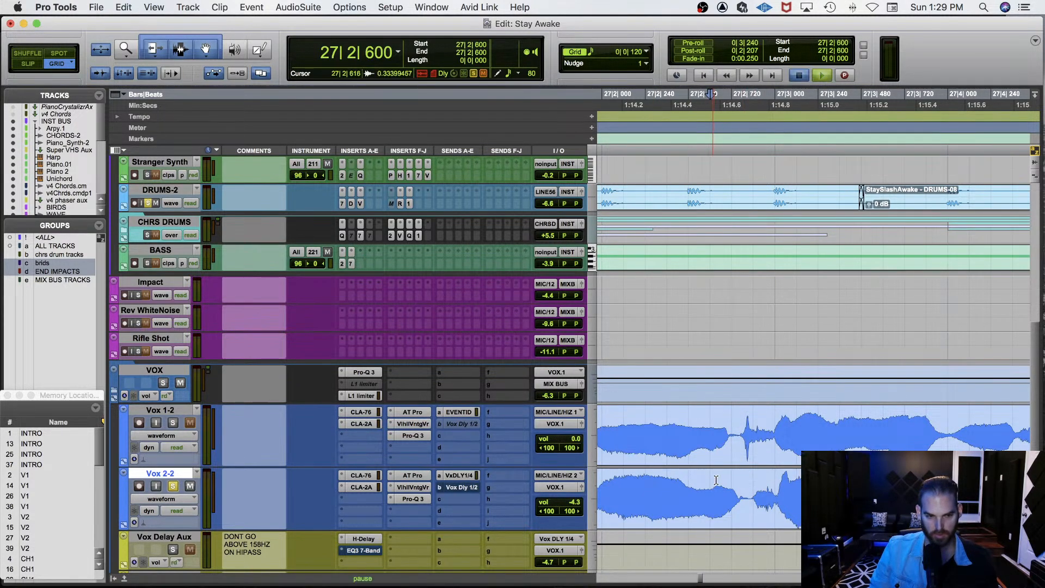
key("space")
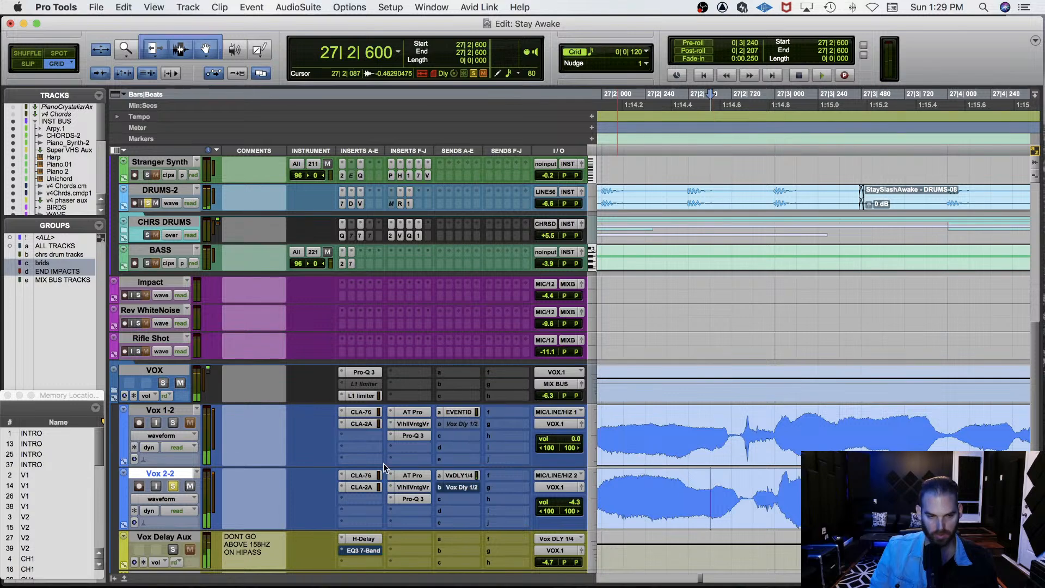
left_click(173, 423)
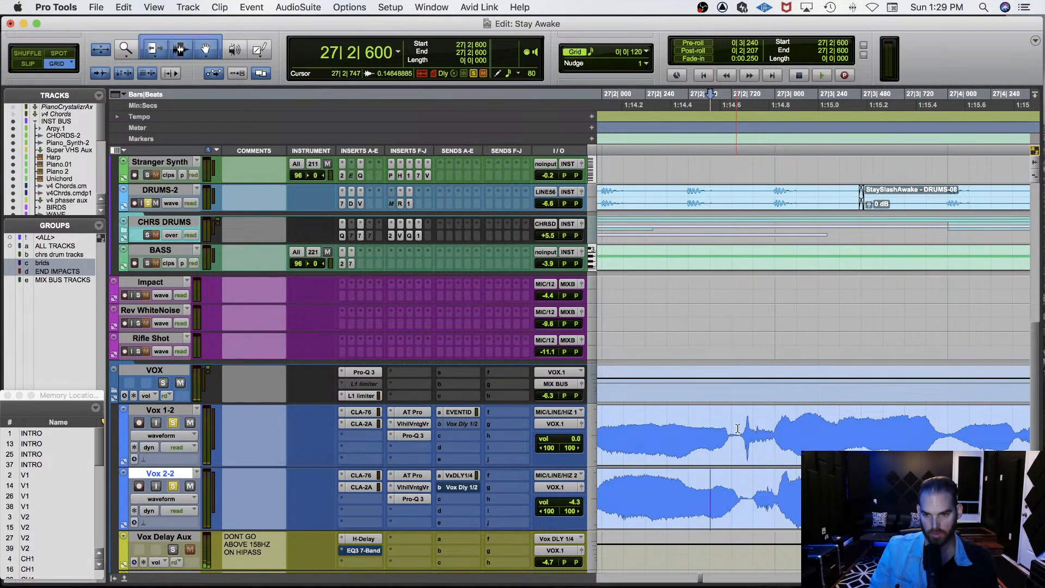
Relaunch ReVoice Pro and open the Revoice Pro Doubler AudioSuite plug-in with 27|2|720 to 27|4|000 selected on Vox 1-2.
left_click_drag(738, 428, 948, 428)
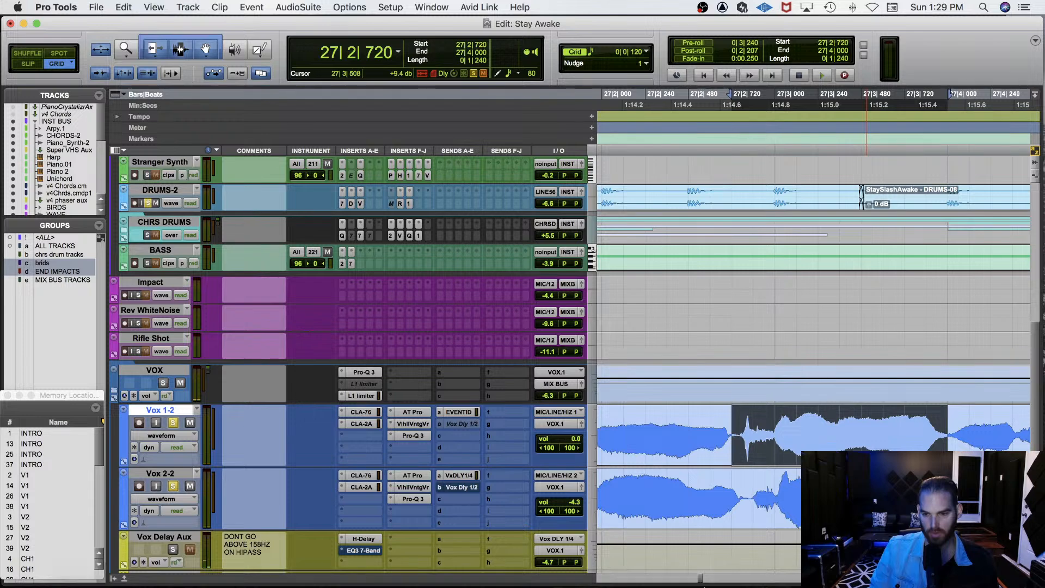
mouse_move(703, 585)
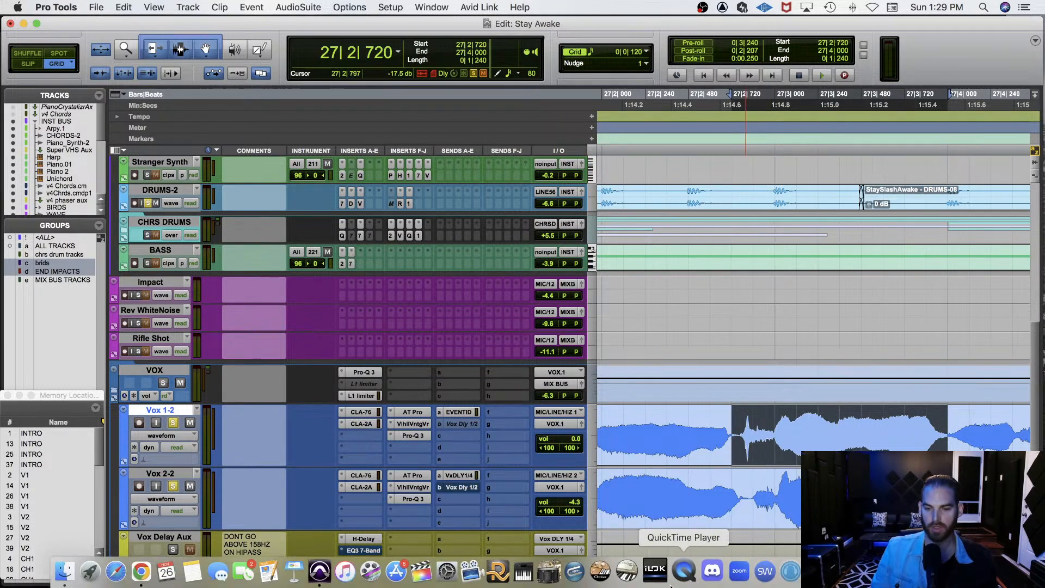
left_click(505, 572)
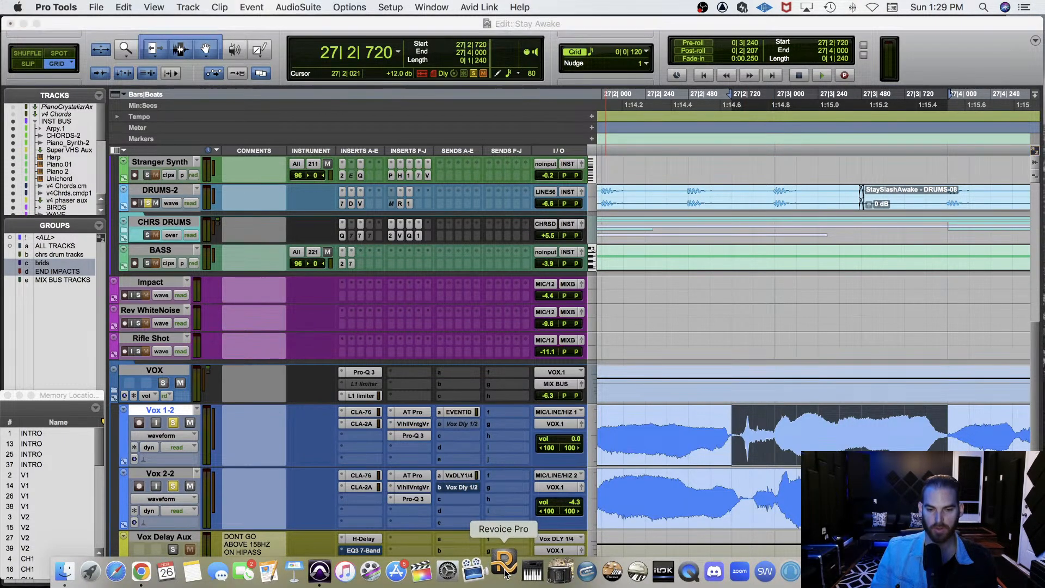
left_click(473, 403)
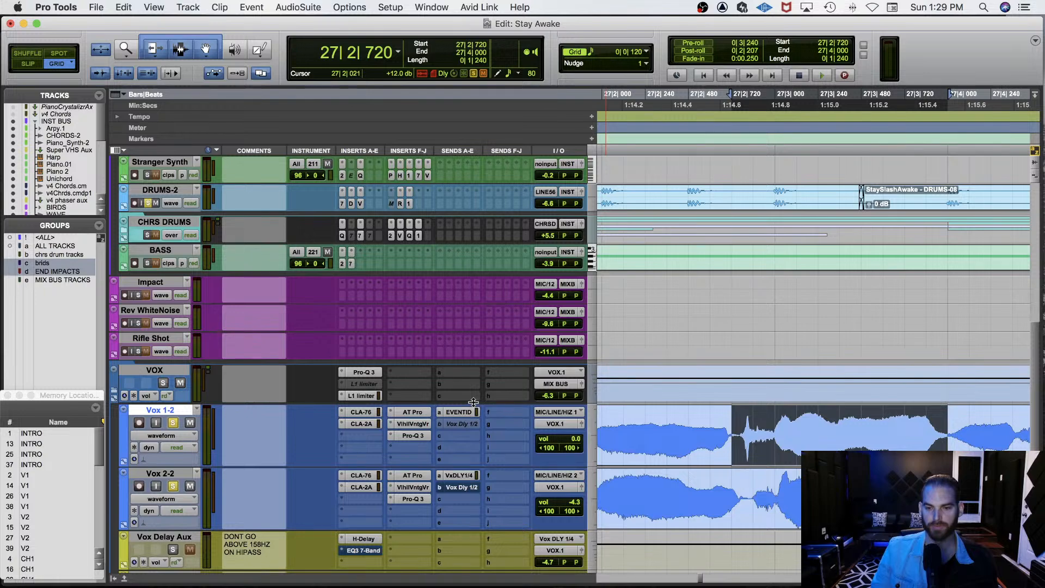
key("ctrl+d")
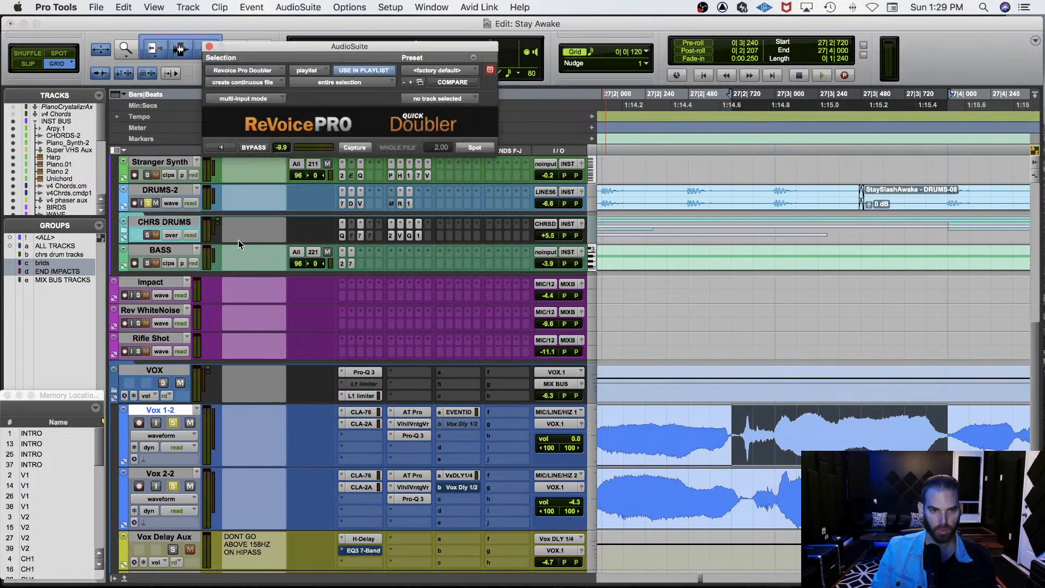
Capture the selected Vox 1-2 phrase in the Revoice Pro Doubler, spot the double onto Vox 2-2 and play it.
left_click(363, 148)
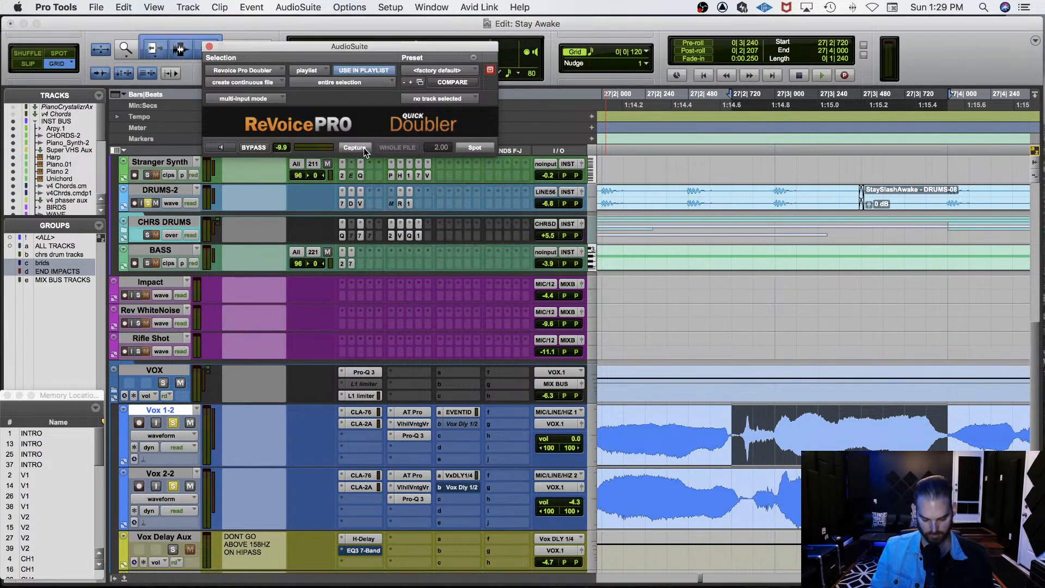
key("semicolon")
left_click(475, 149)
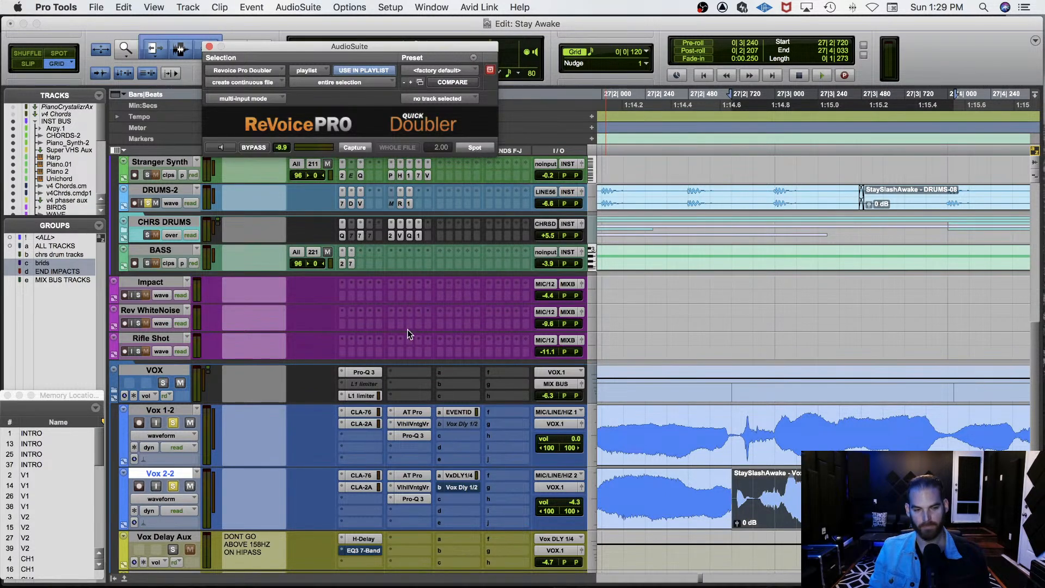
key("space")
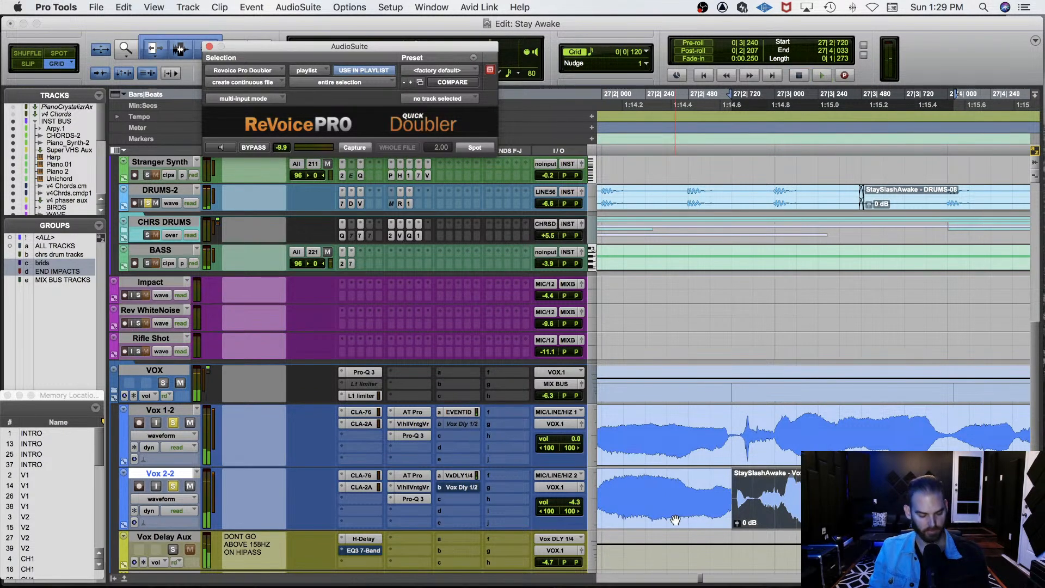
Take Vox 1-2 out of solo, stop playback and undo the spotted double on Vox 2-2.
left_click(173, 424)
key("space")
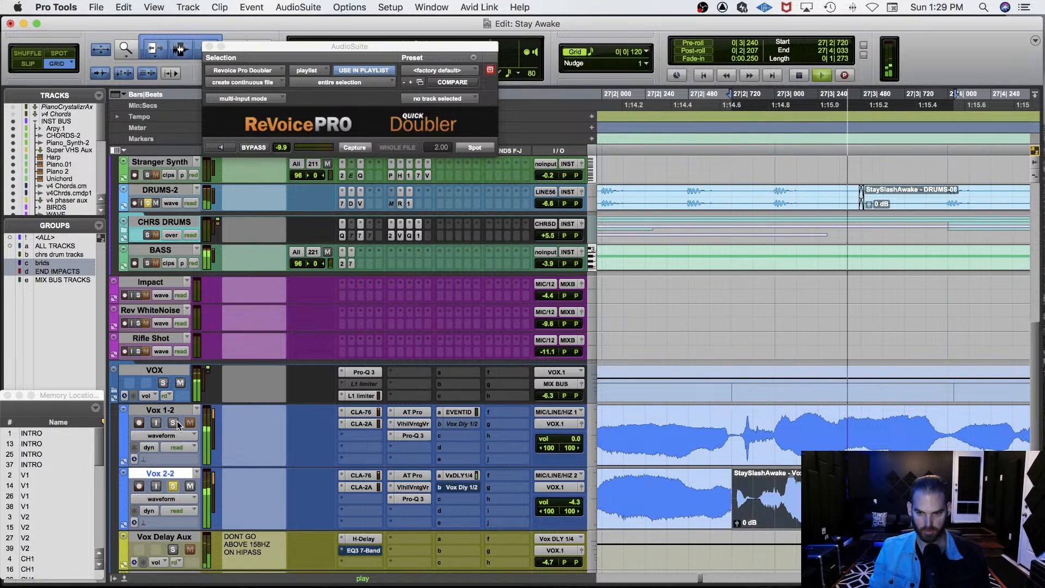
key("super+z")
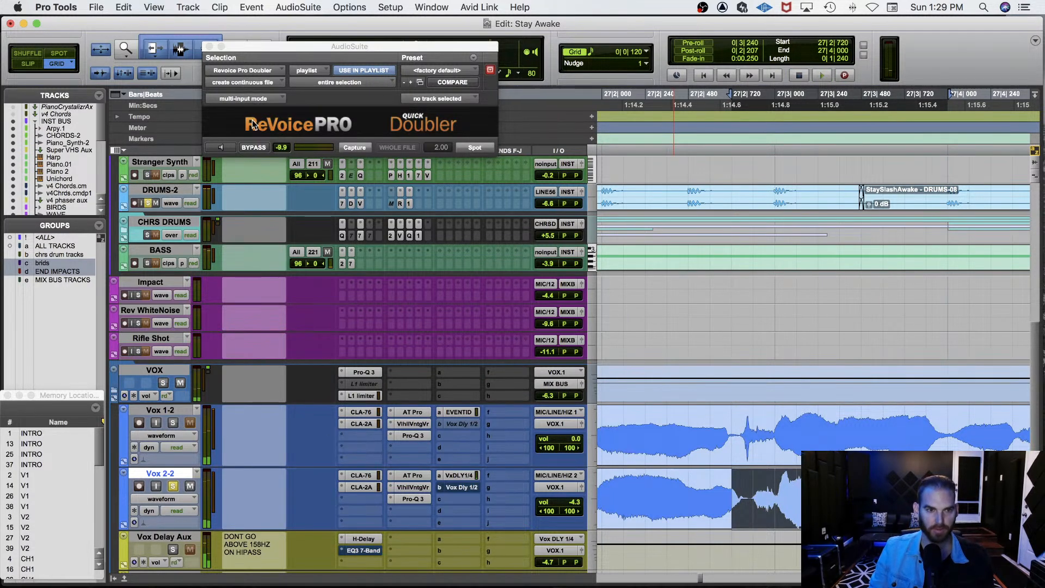
Check the Doubler's file creation options and reselect 27|2|720 to 27|4|000 on Vox 1-2.
left_click(246, 82)
left_click(405, 123)
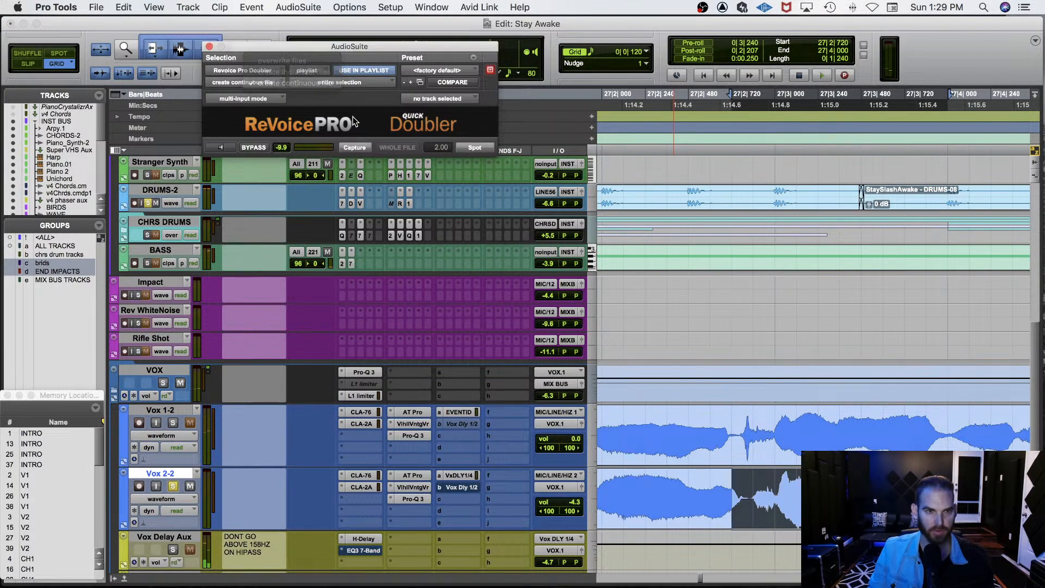
left_click(734, 500)
left_click_drag(718, 435, 948, 431)
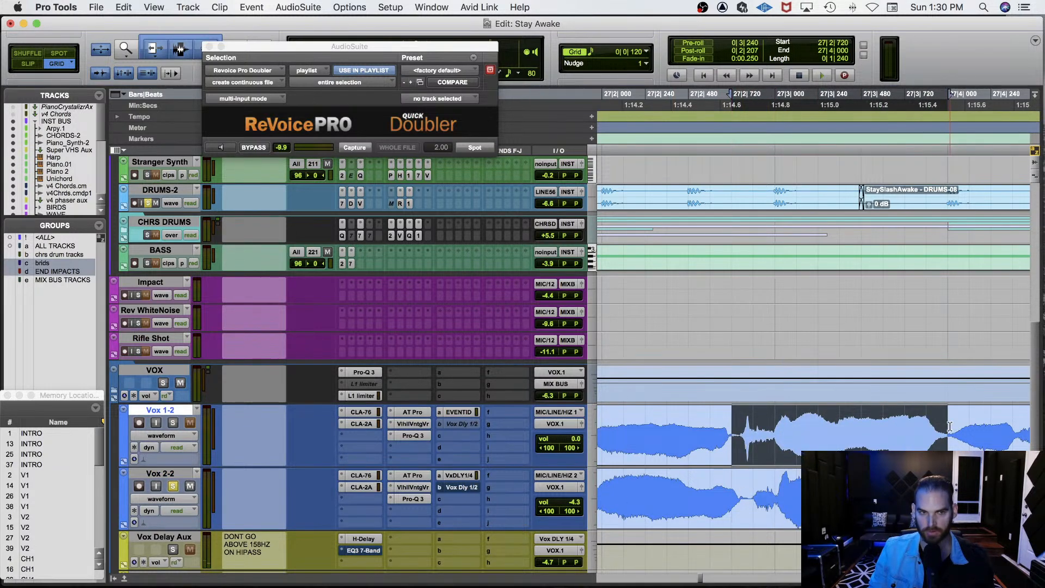
Set the Doubler plug-in to mono mode, recheck its file creation options and close it.
left_click(292, 47)
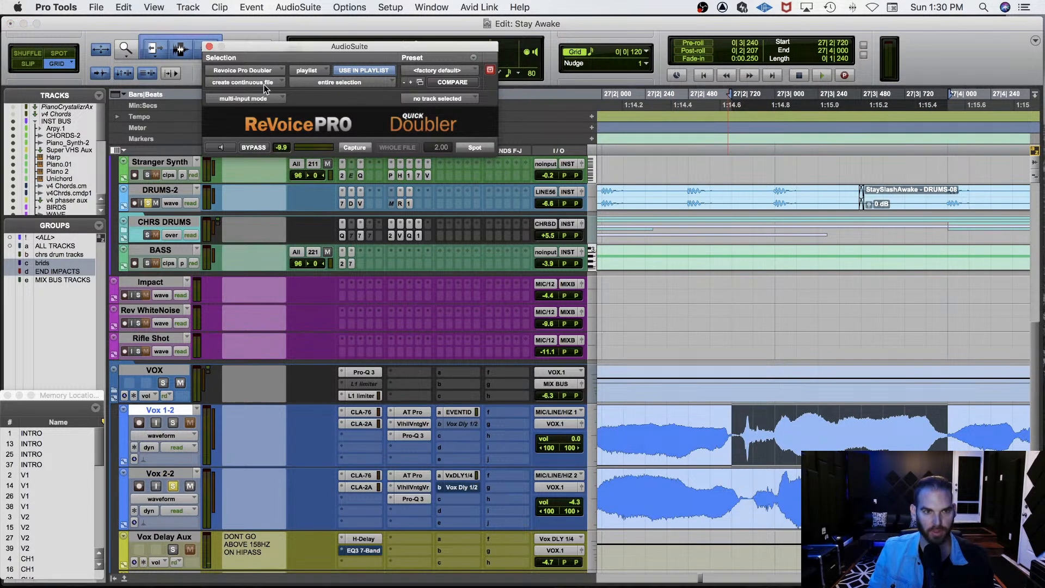
left_click(256, 80)
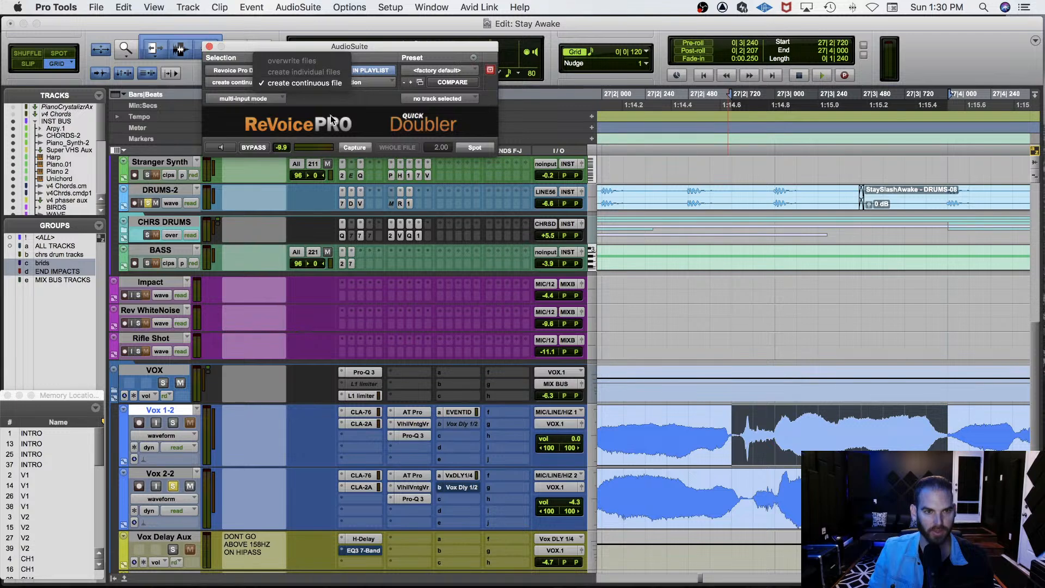
left_click(284, 83)
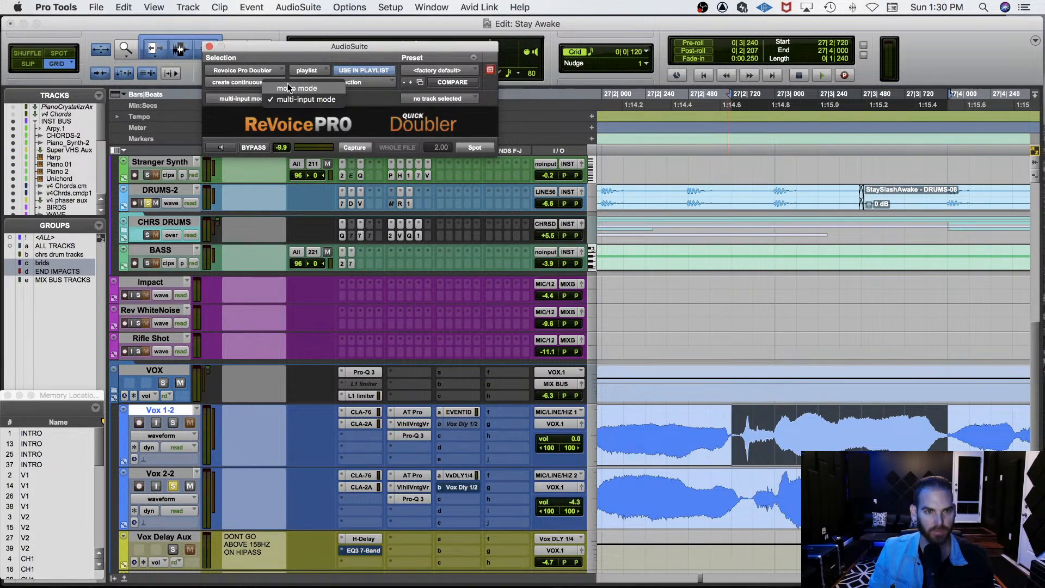
left_click(259, 81)
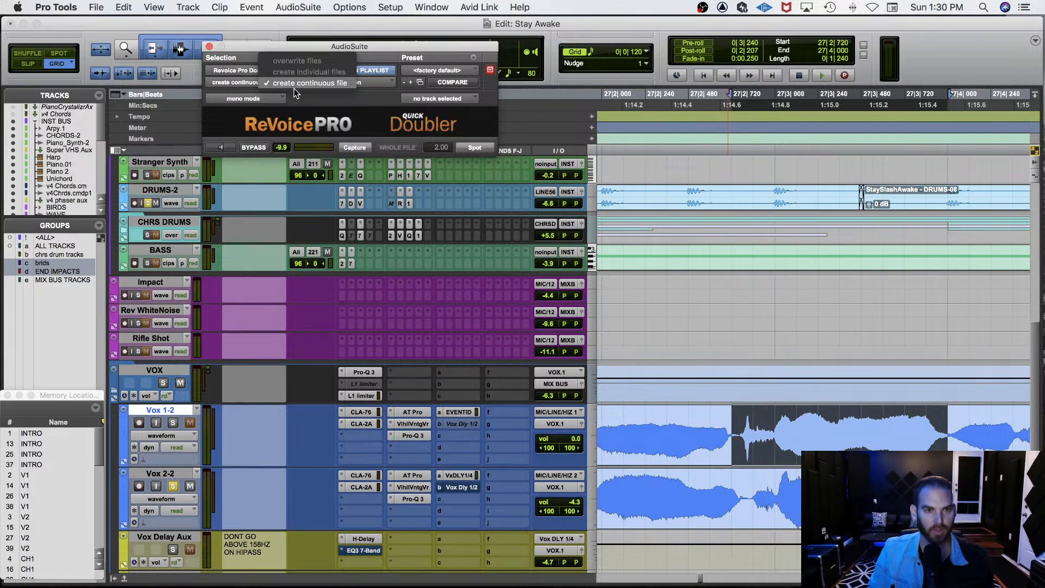
left_click(327, 102)
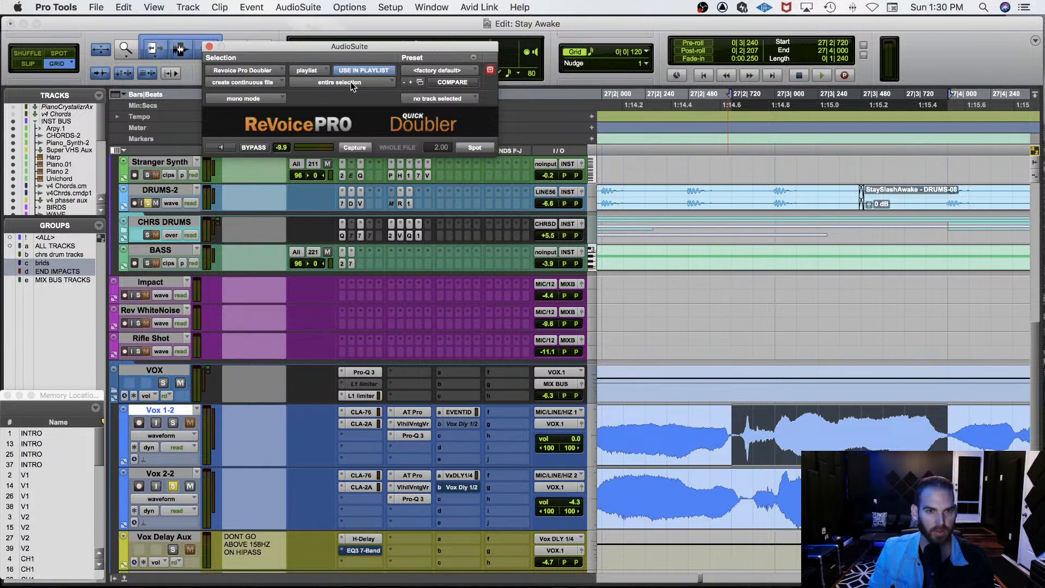
left_click(210, 47)
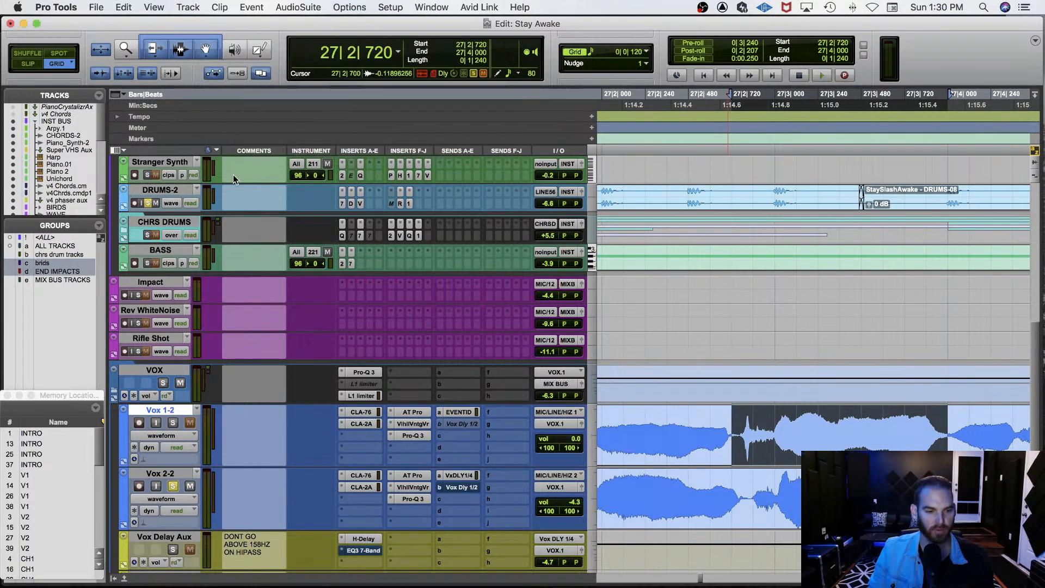
Open the Revoice Pro APT plug-in, set it to mono mode, check its file creation options and close it.
key("ctrl+alt+super+a")
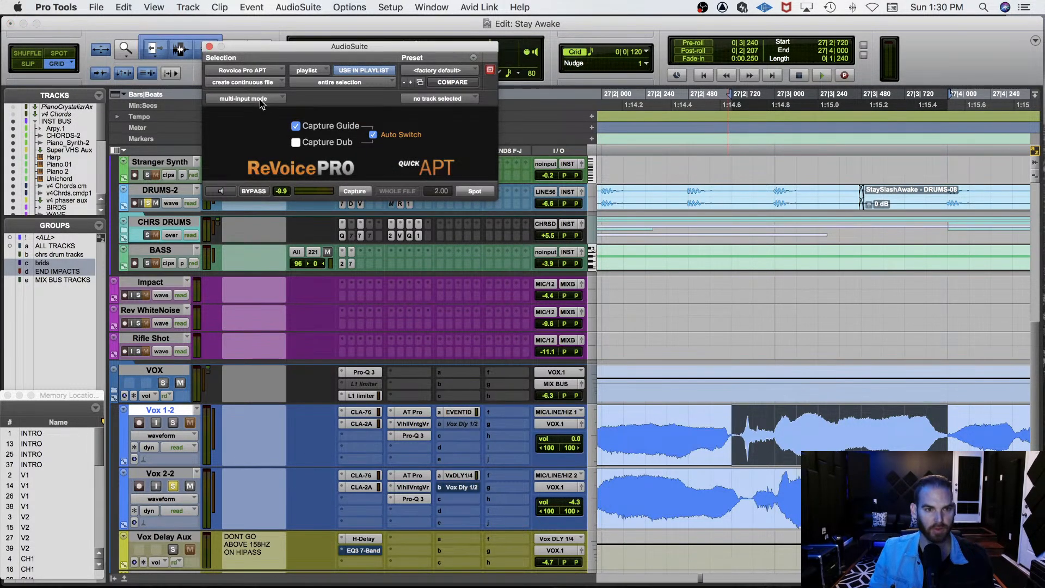
left_click(261, 99)
left_click(278, 88)
left_click(248, 83)
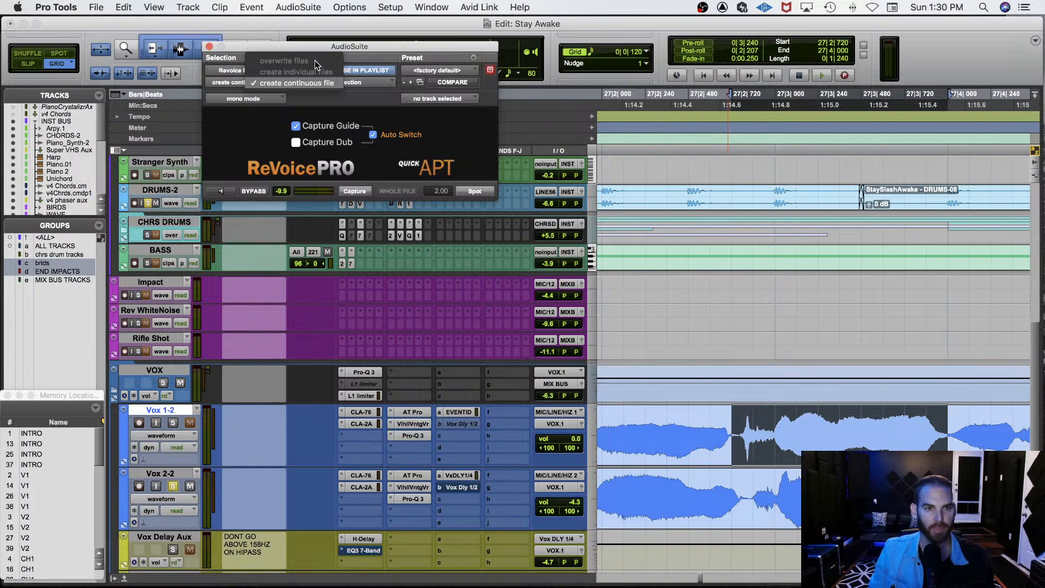
left_click(368, 121)
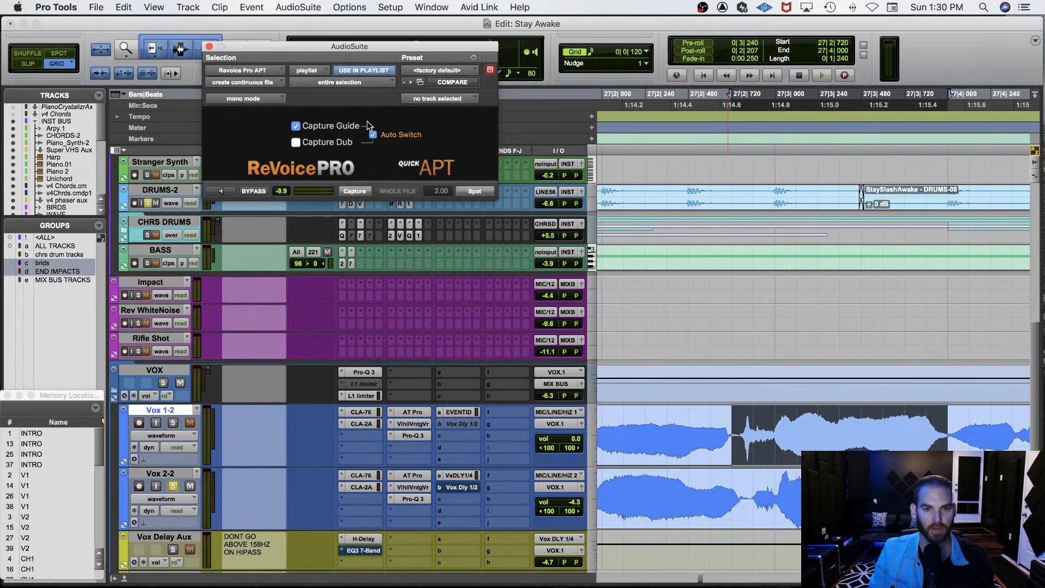
left_click(209, 47)
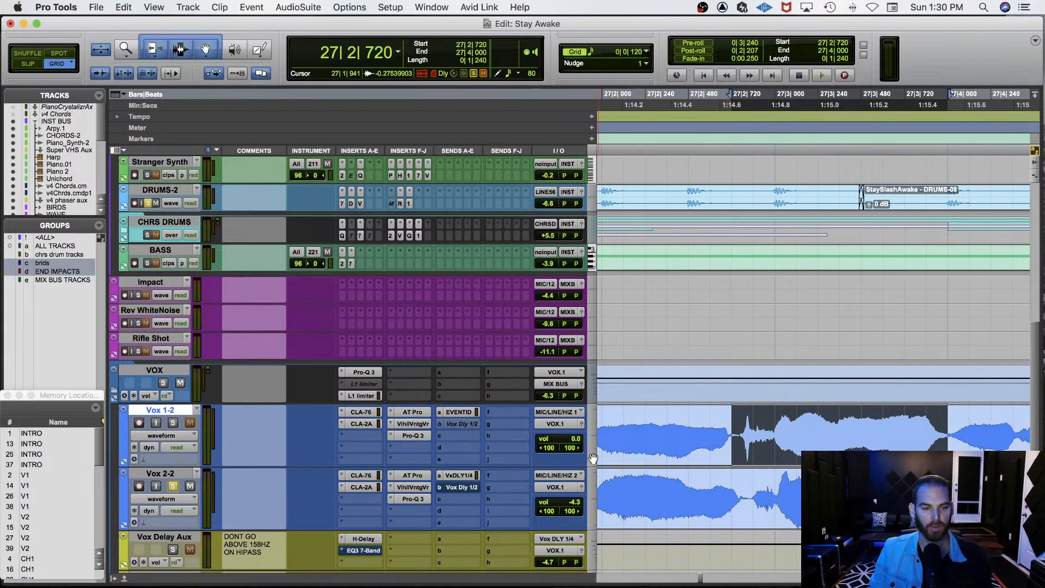
Switch to Revoice Pro and quit it.
key("super+Tab")
left_click(348, 297)
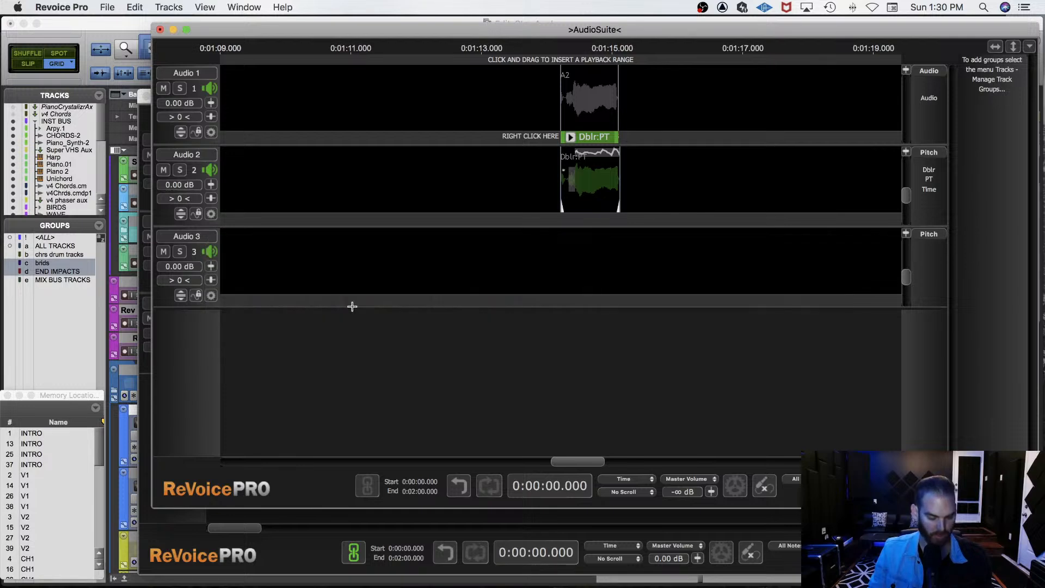
left_click(571, 101)
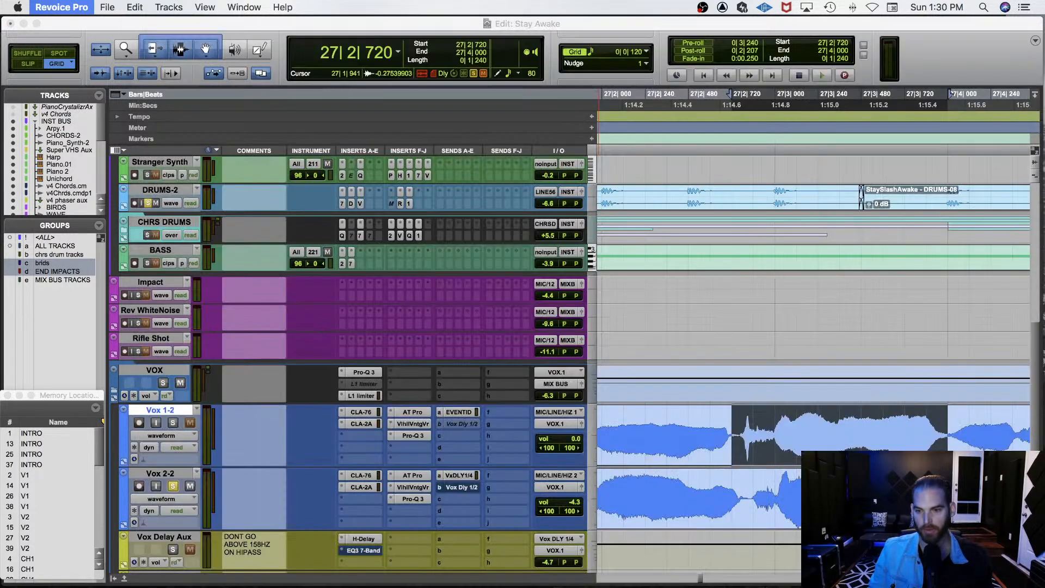
Enable Polyphonic Elastic Audio on Vox 2-2 and warp the onset just after 27|2|720 slightly earlier to match Vox 1-2.
left_click(739, 490)
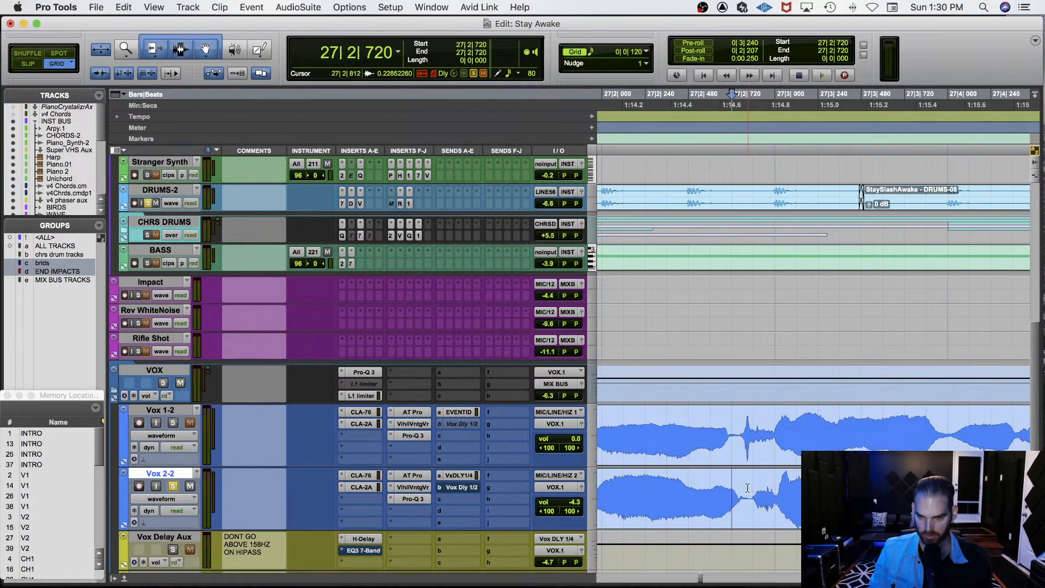
left_click(190, 522)
left_click(186, 542)
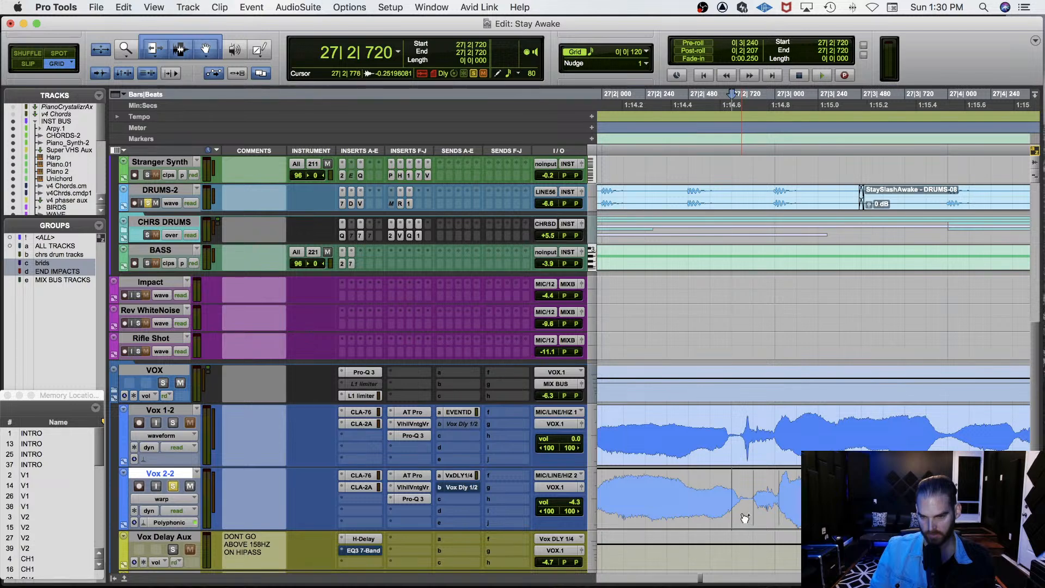
left_click_drag(753, 512, 746, 513)
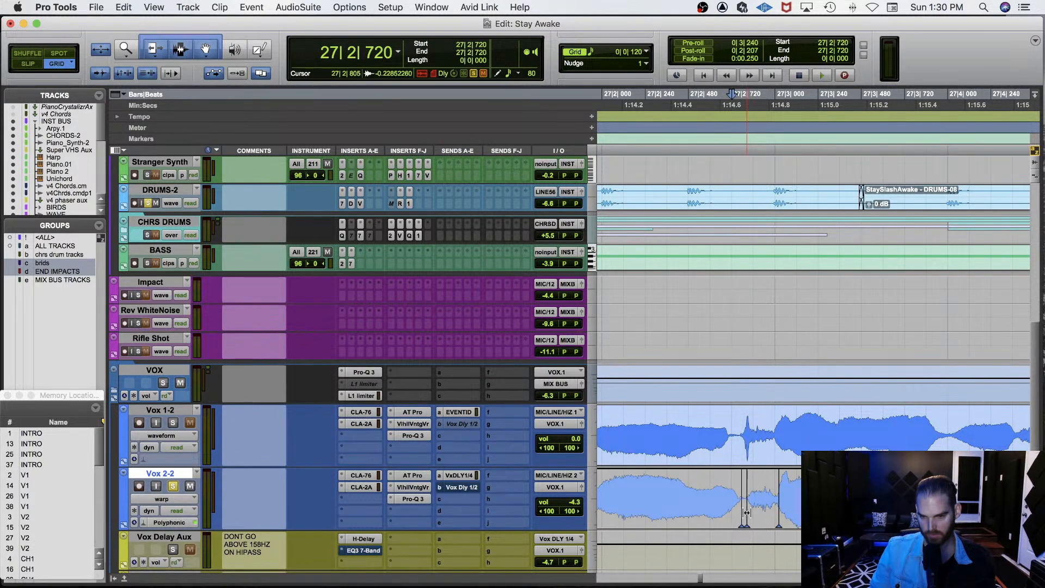
Audition the warped Vox 2-2 from 27|2|480, first without and once with Vox 1-2 soloed alongside it.
left_click(688, 498)
key("space")
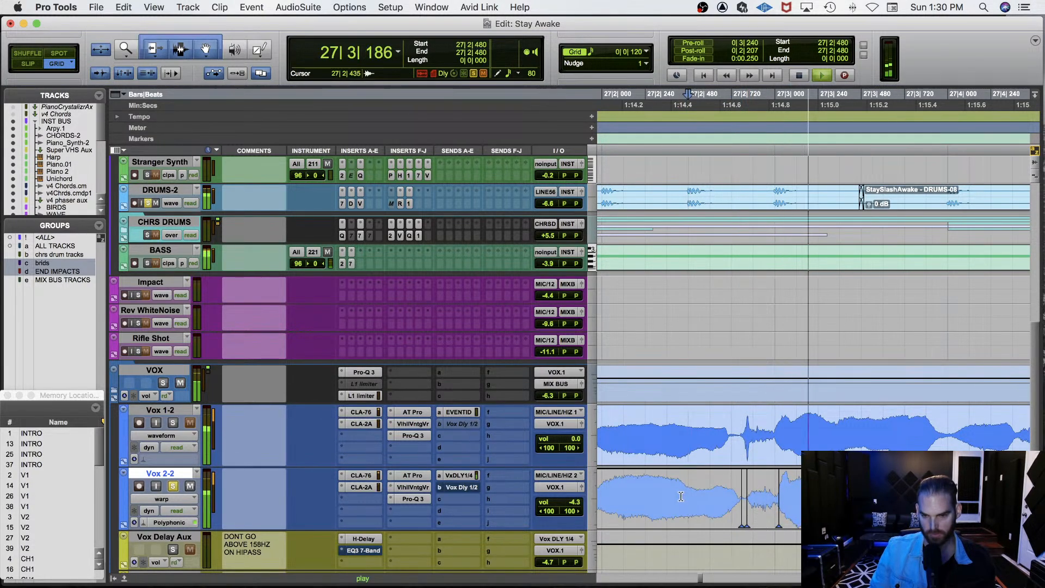
key("space")
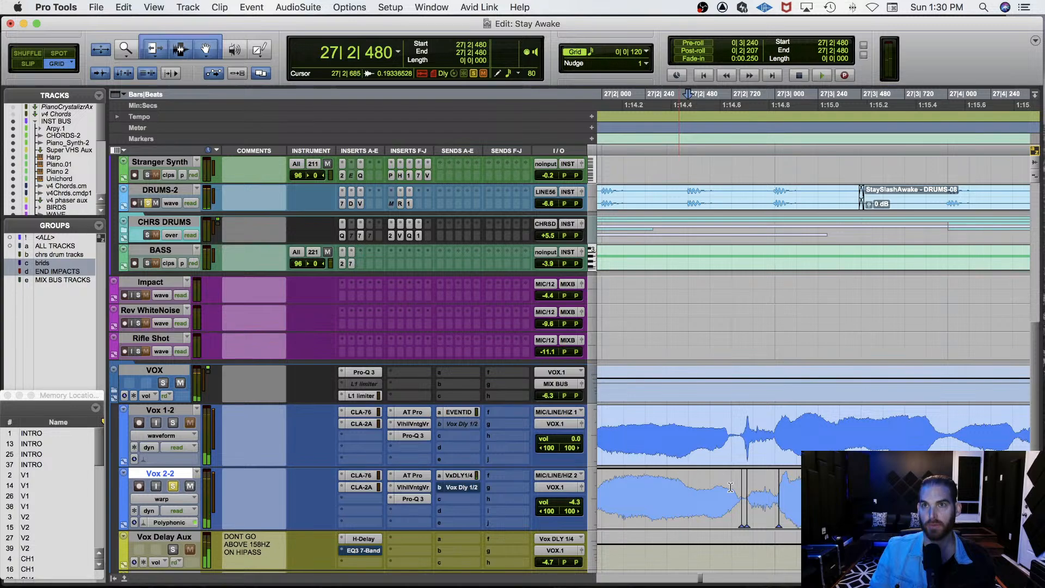
key("super+Tab")
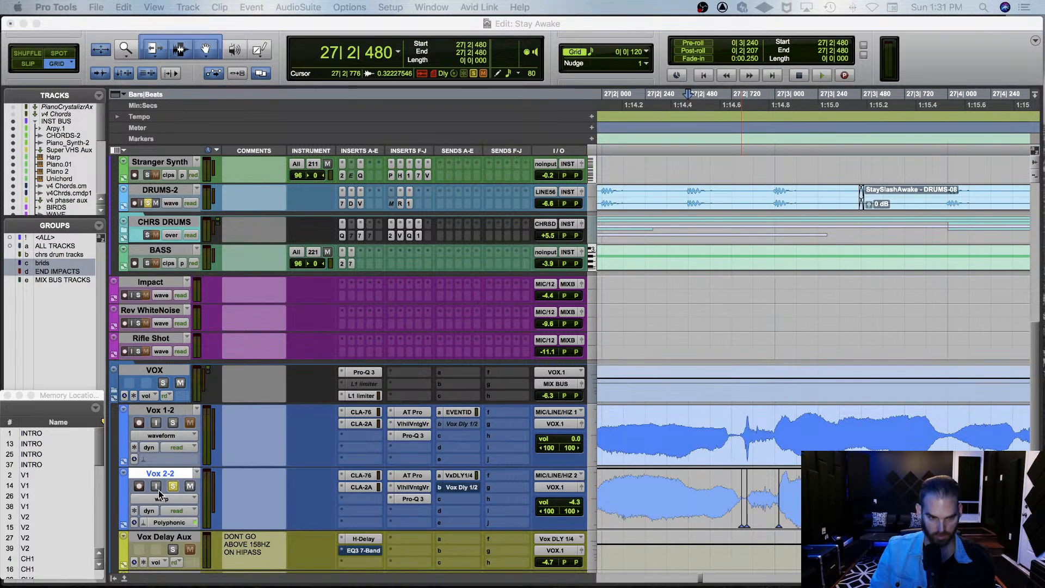
left_click(175, 424)
key("space")
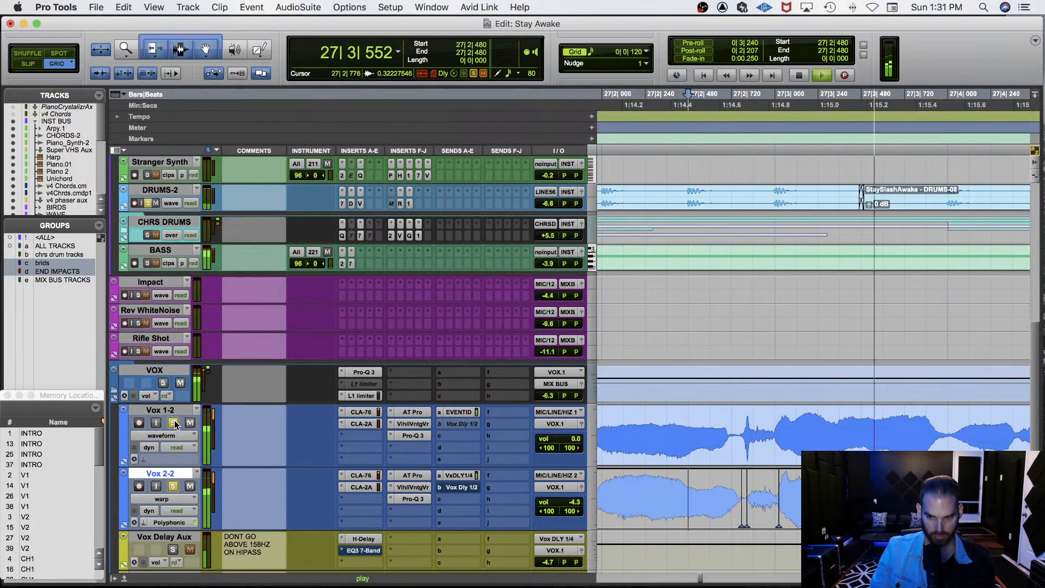
key("space")
left_click(173, 424)
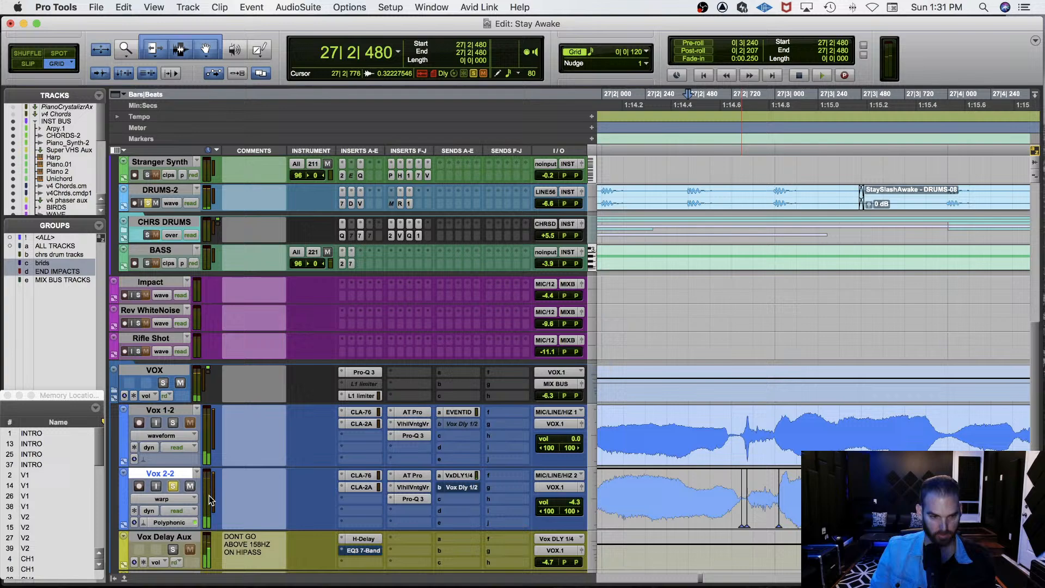
Disable Elastic Audio on Vox 2-2 and commit the warped clips to disk.
left_click(152, 524)
left_click(164, 498)
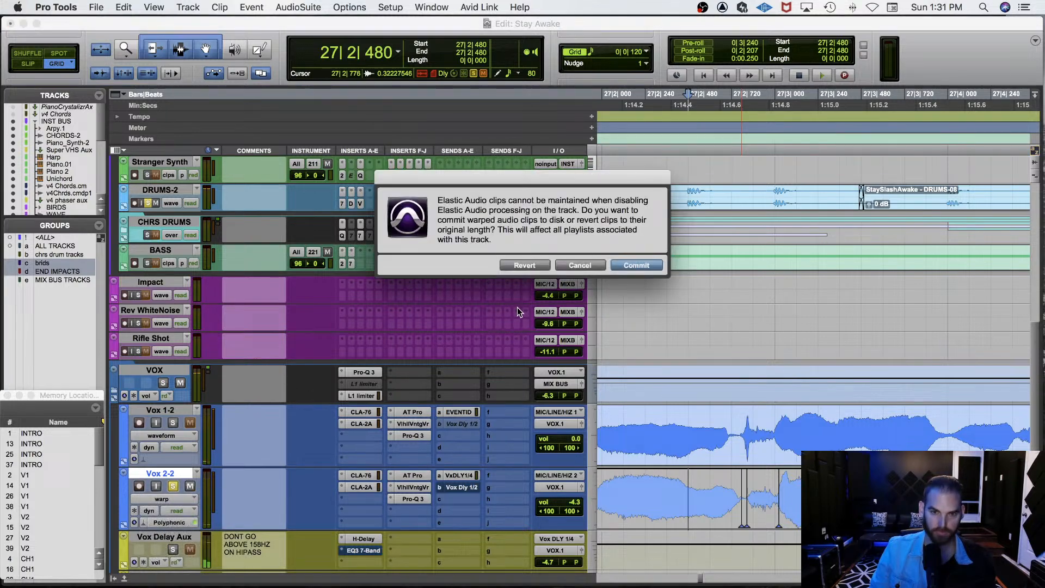
left_click(646, 270)
Switch to Slip mode, select Vox 2-2 from about 27|2|790 to just before 27|4|000, and open WavesTune Mono in AudioSuite.
left_click(742, 485)
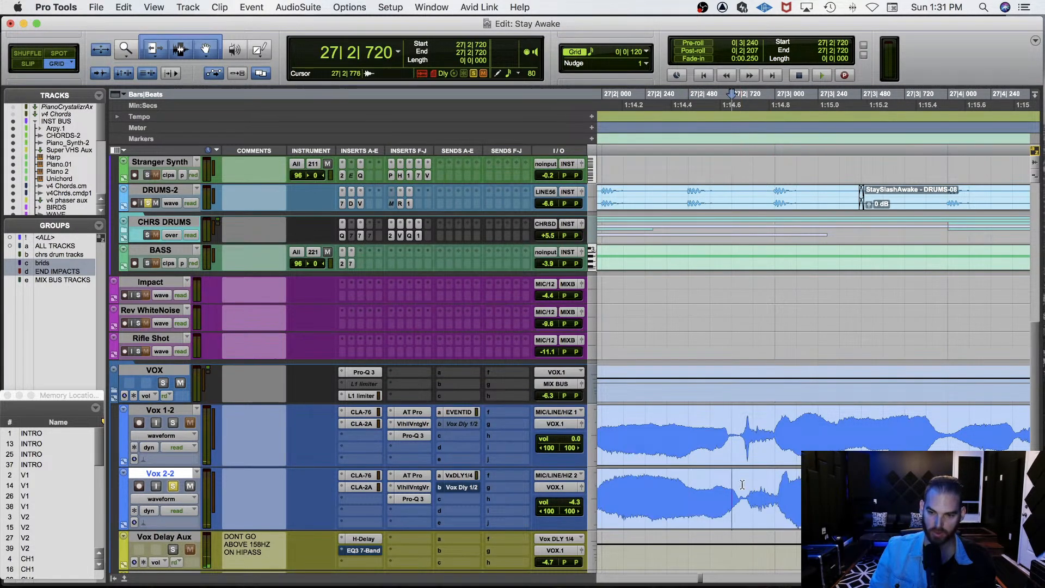
key("F2")
left_click_drag(745, 485, 948, 486)
key("ctrl+t")
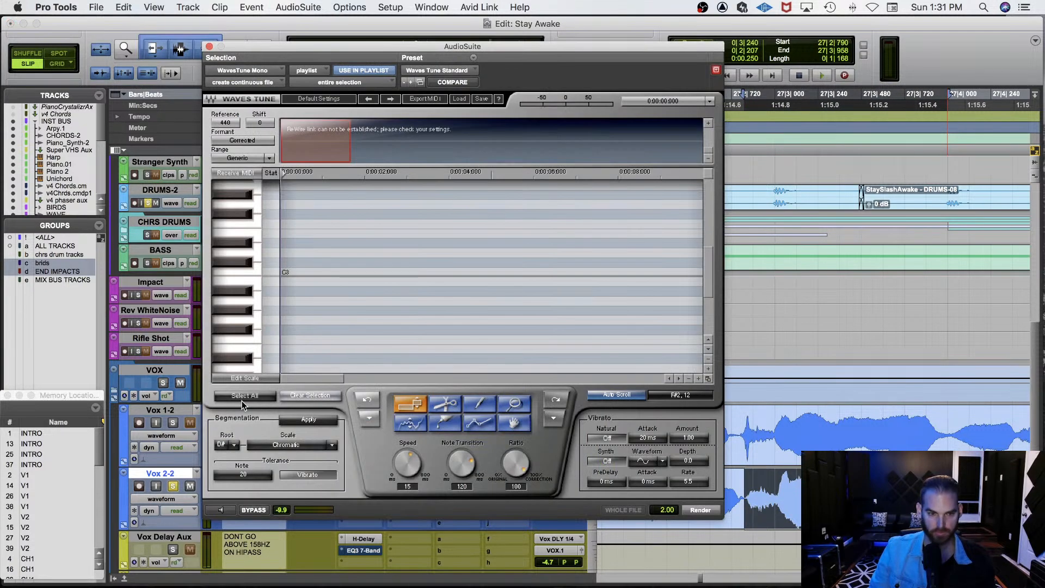
Set the Waves Tune segmentation root to C# and the AudioSuite output to create individual files.
left_click(235, 445)
left_click(253, 479)
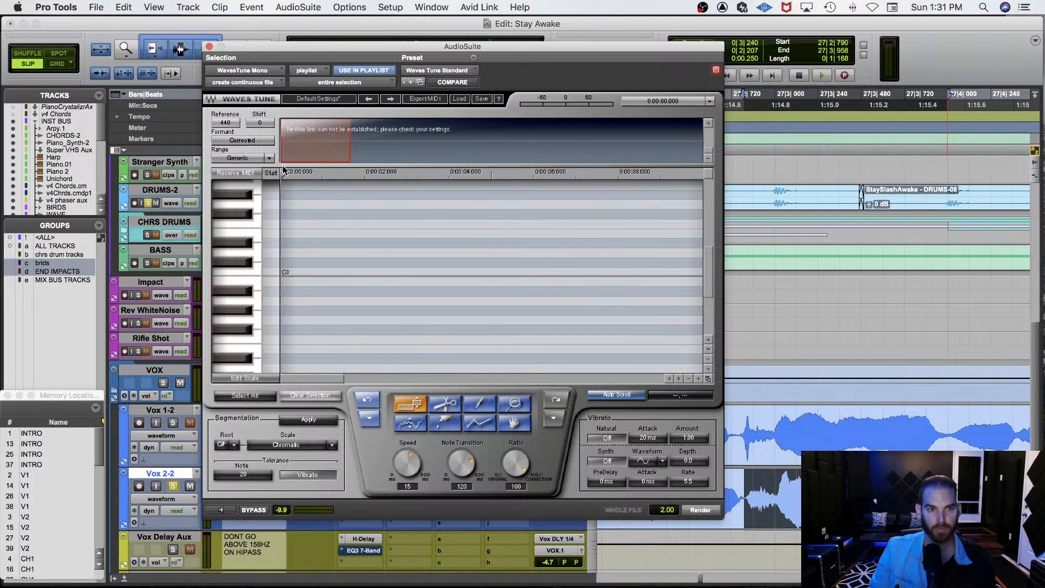
left_click(257, 82)
left_click(256, 70)
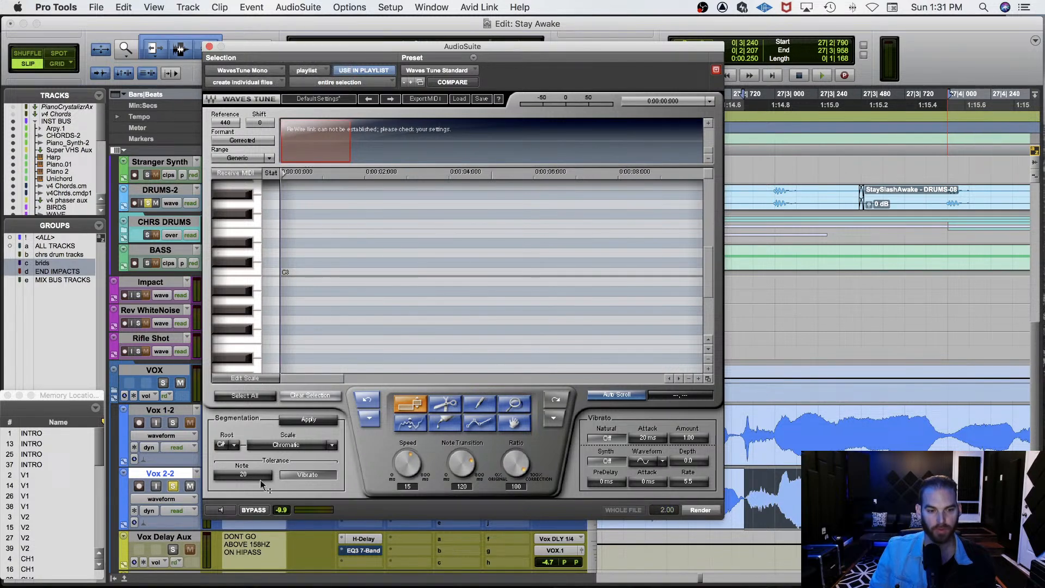
Preview the selection so Waves Tune scans its pitch, and activate the note-slicing tool.
left_click(220, 510)
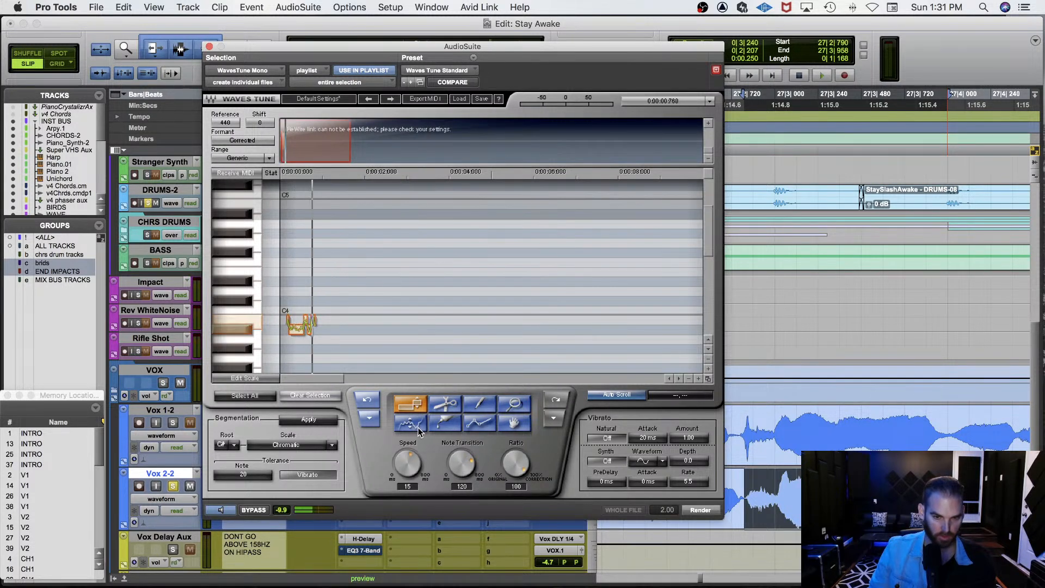
left_click(445, 404)
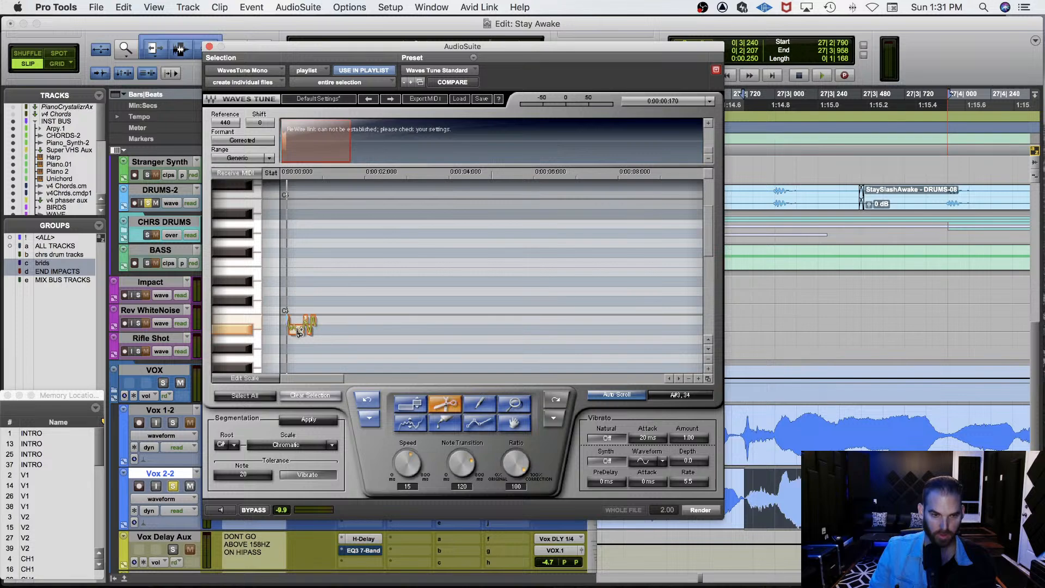
Switch to the Universal Audio Console application.
key("super+Tab")
key("Tab")
key("Tab")
key("Tab")
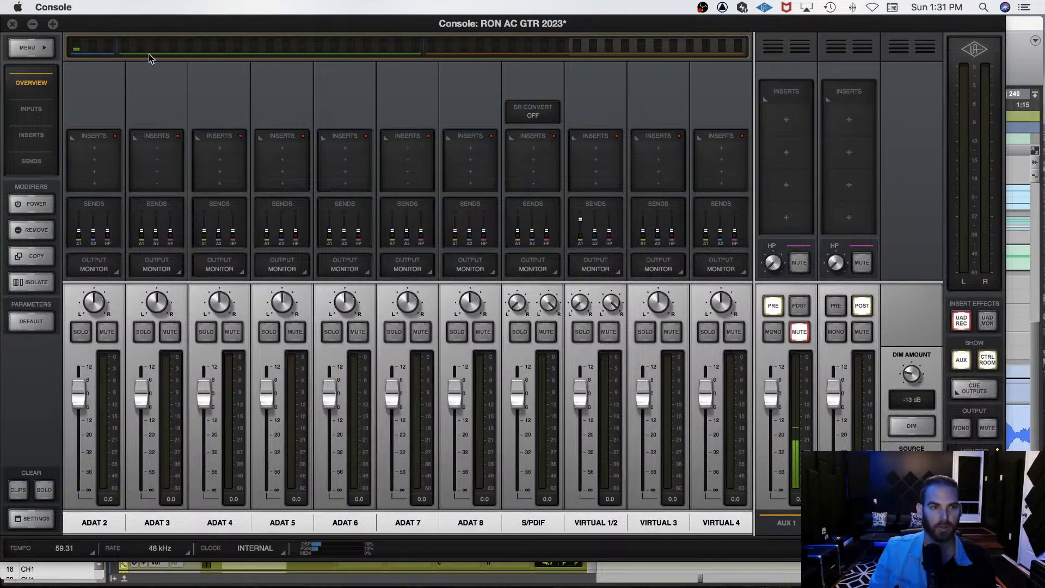
Check the analog input channels at the start of the Console mixer and switch back to Pro Tools.
left_click_drag(148, 53, 66, 54)
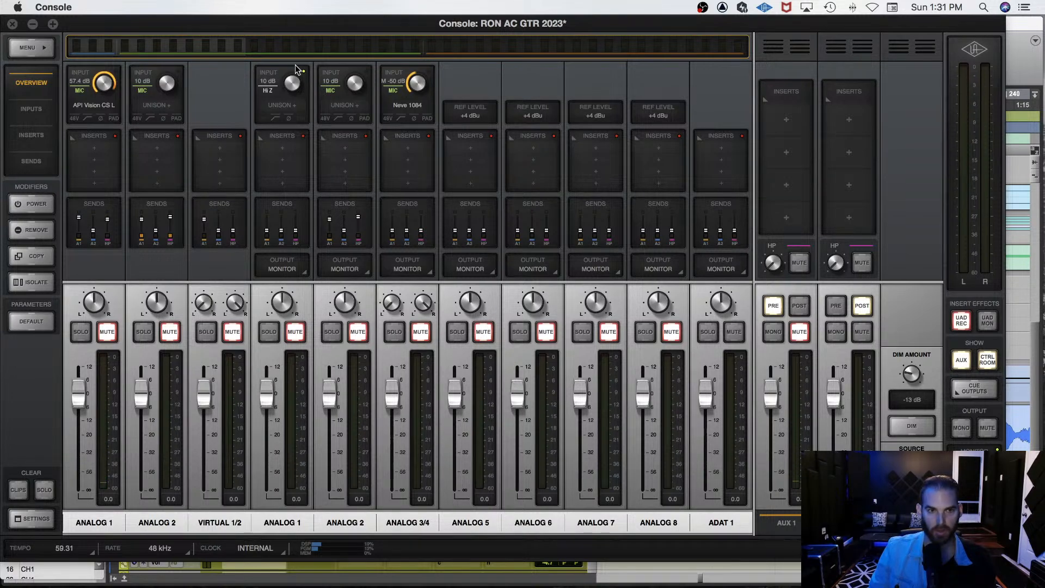
key("super+Tab")
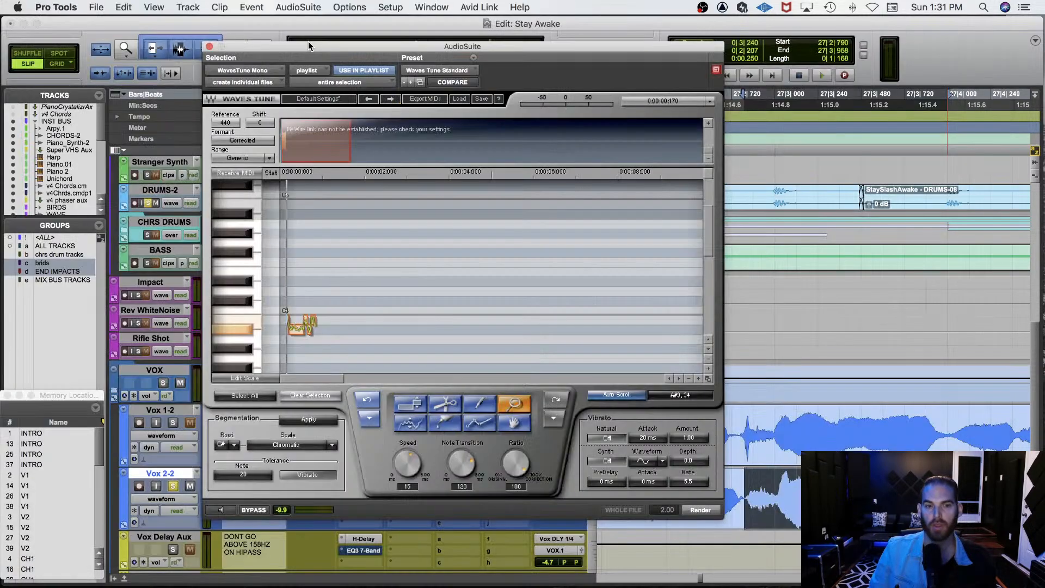
Preview the Vox 2-2 selection, slice its opening note in Waves Tune, and lower the slice to A3.
left_click(229, 509)
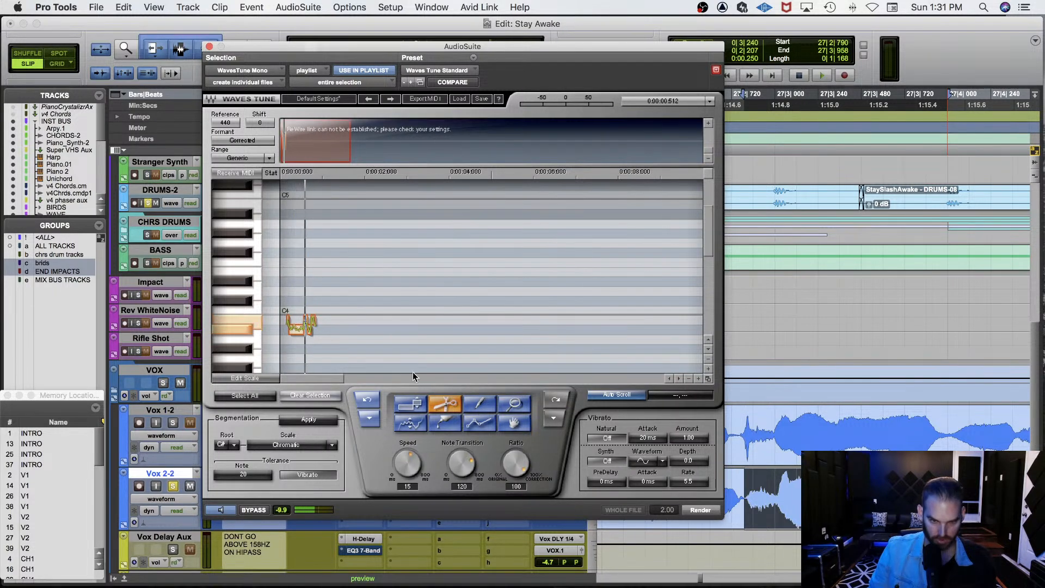
left_click(298, 337)
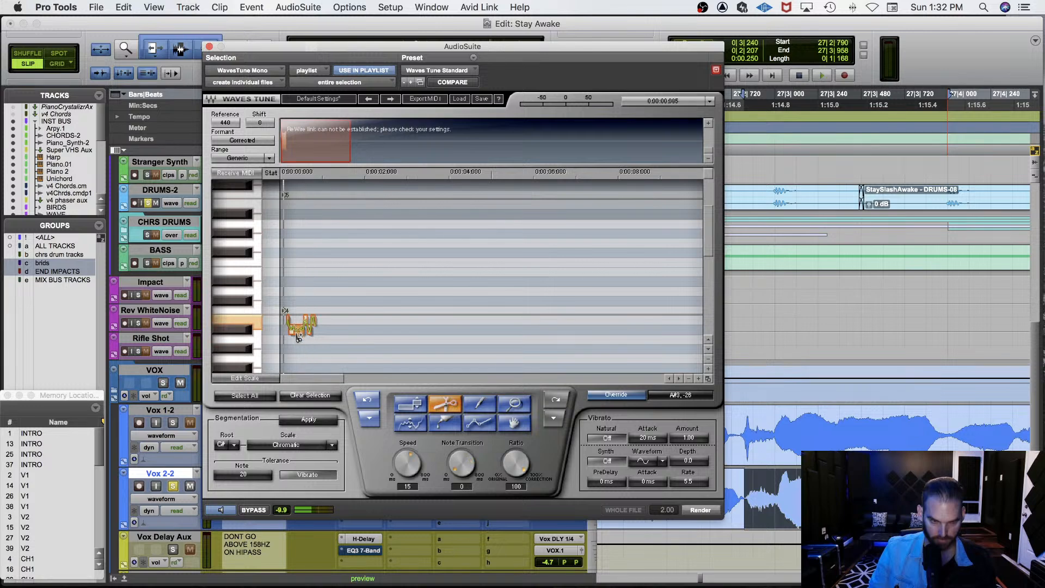
left_click(411, 405)
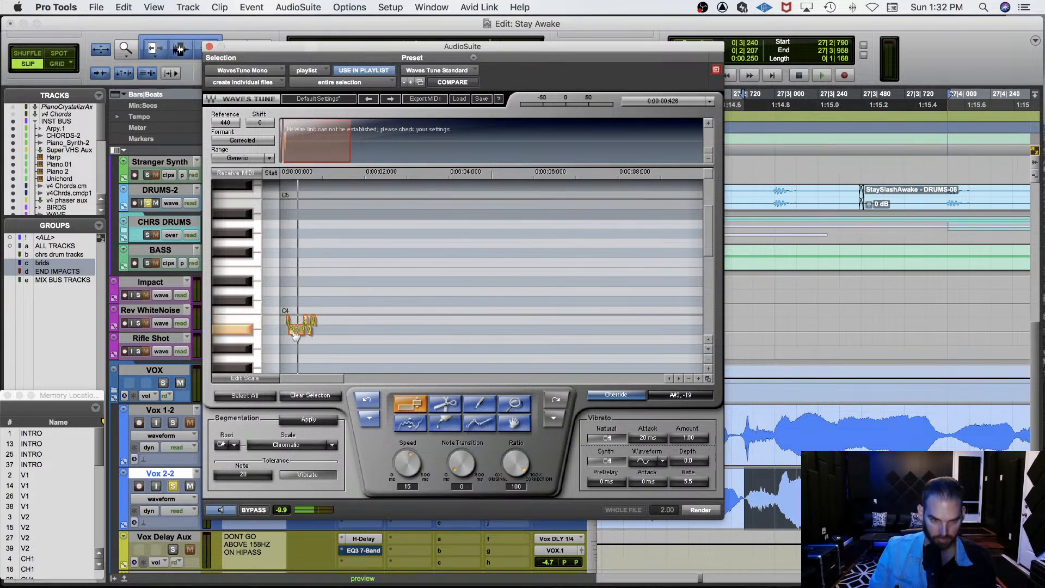
left_click(290, 338)
left_click_drag(291, 331, 292, 341)
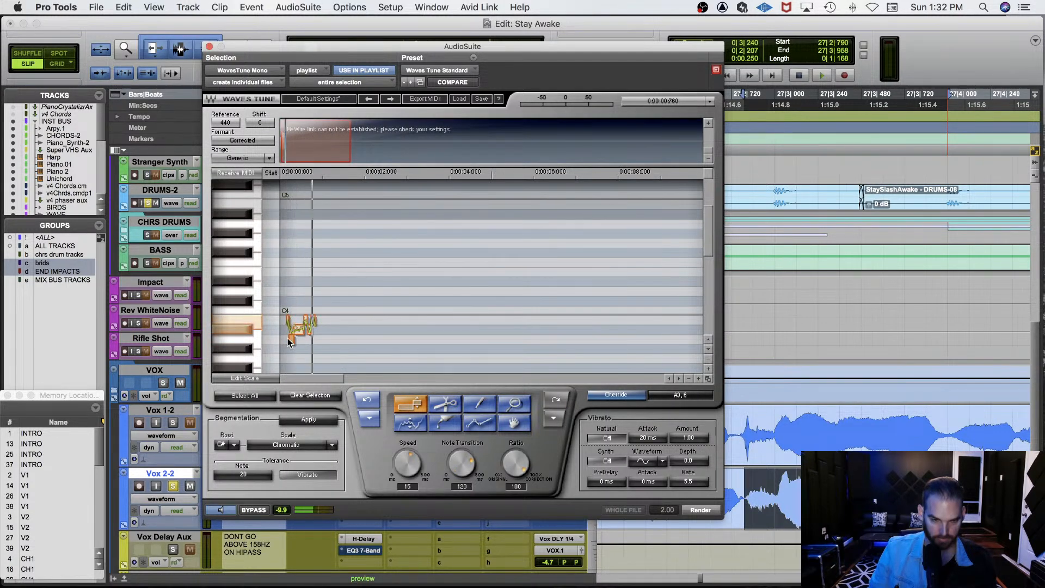
left_click(286, 316)
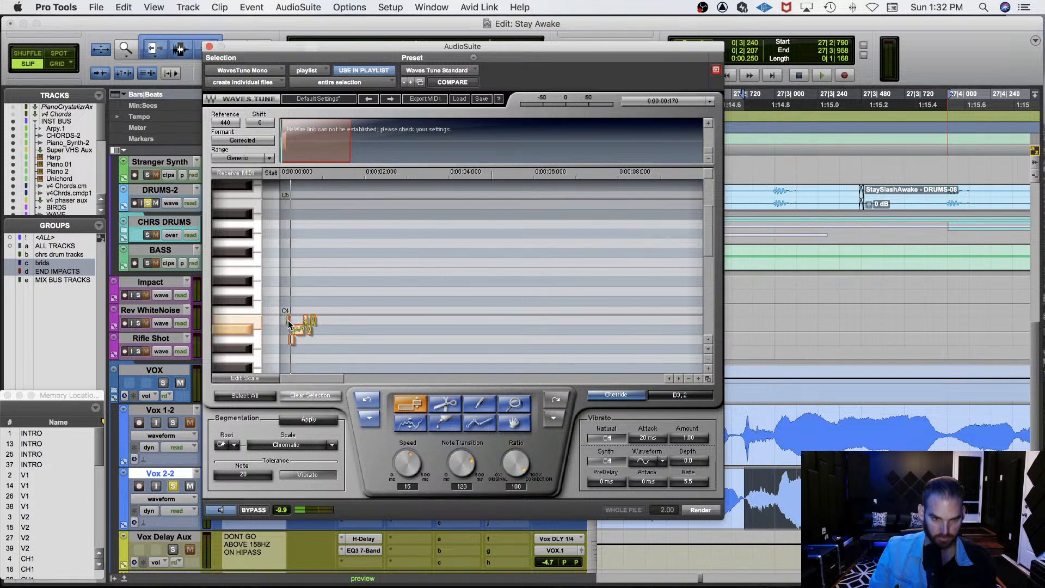
left_click(289, 320)
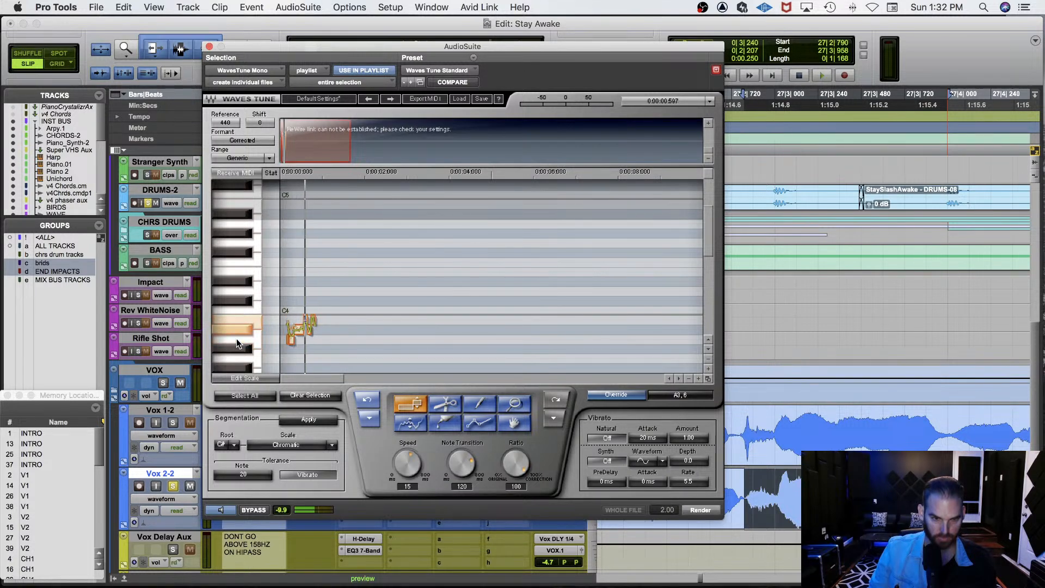
Try a slight pitch adjustment on the phrase's last note, preview it, and undo the adjustment.
left_click(411, 423)
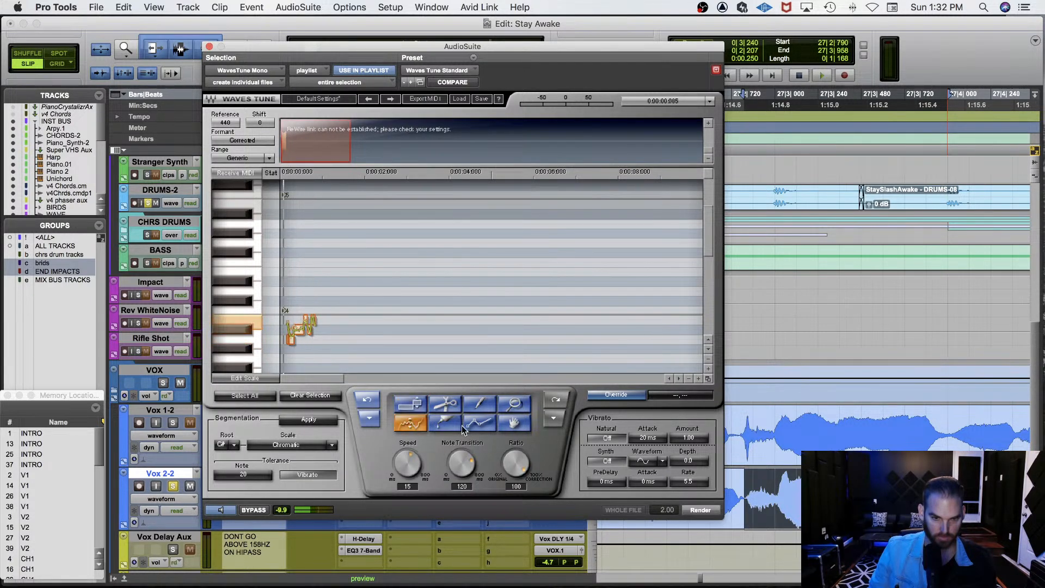
left_click(466, 425)
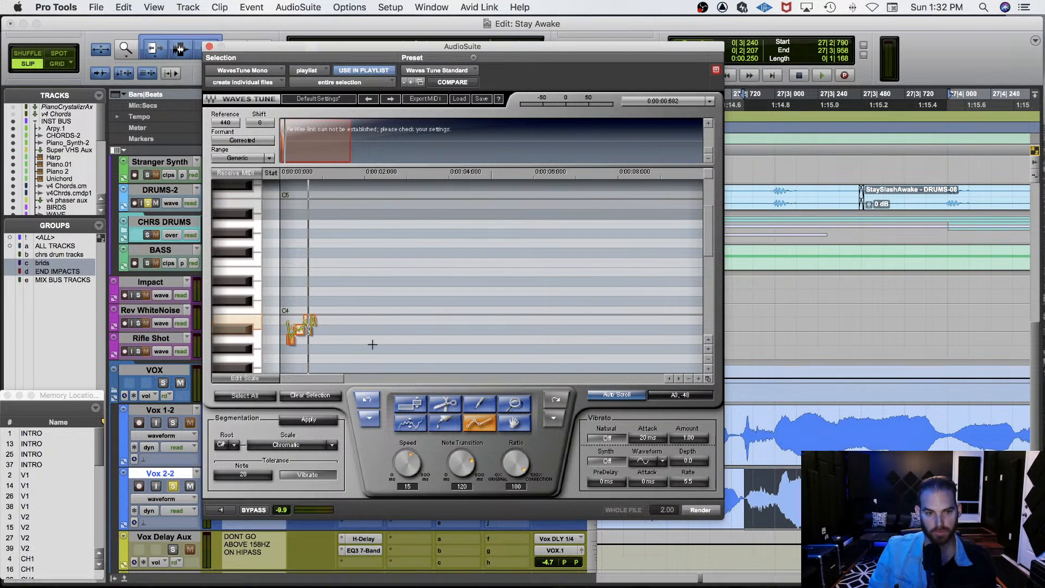
left_click(412, 405)
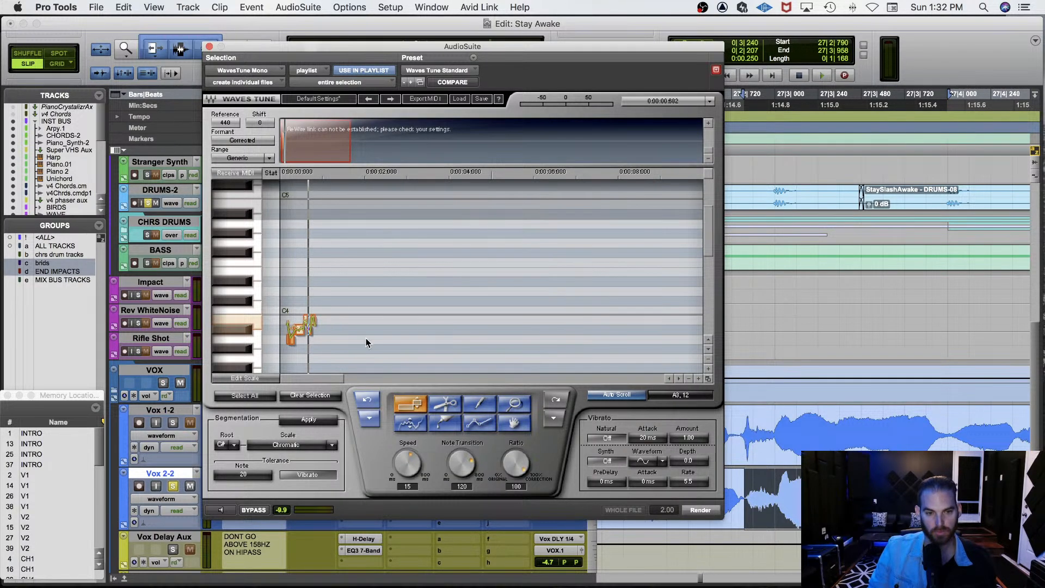
left_click_drag(311, 324, 312, 327)
left_click(218, 512)
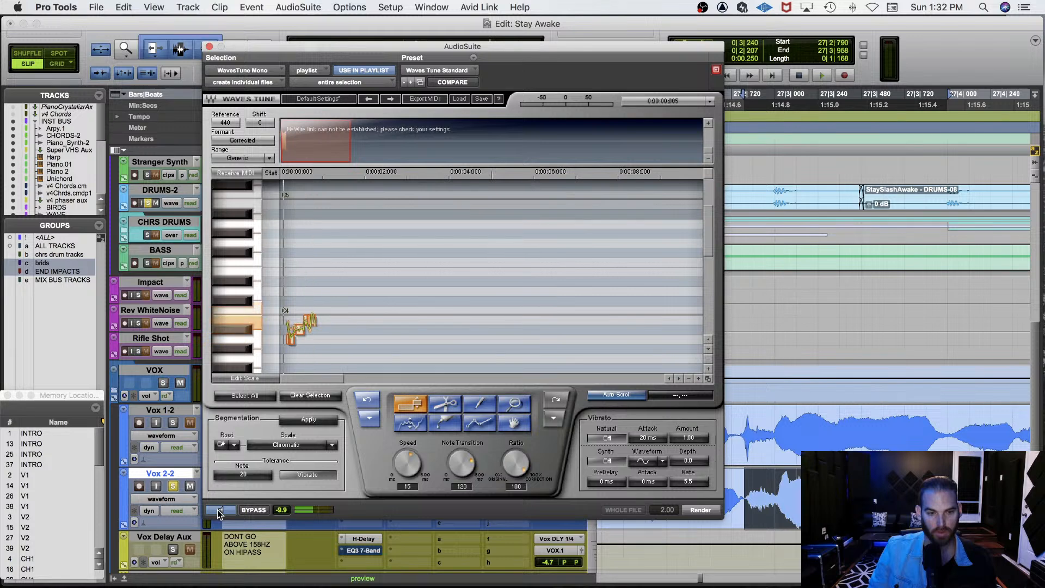
left_click(366, 403)
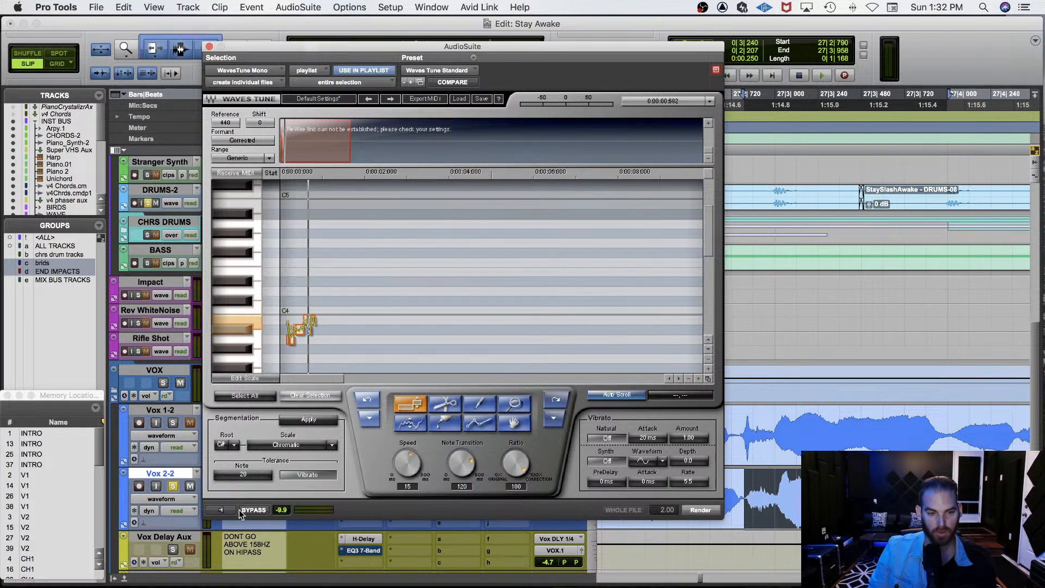
Render the Waves Tune correction onto Vox 2-2 and audition the result together with Vox 1-2 soloed.
left_click(223, 511)
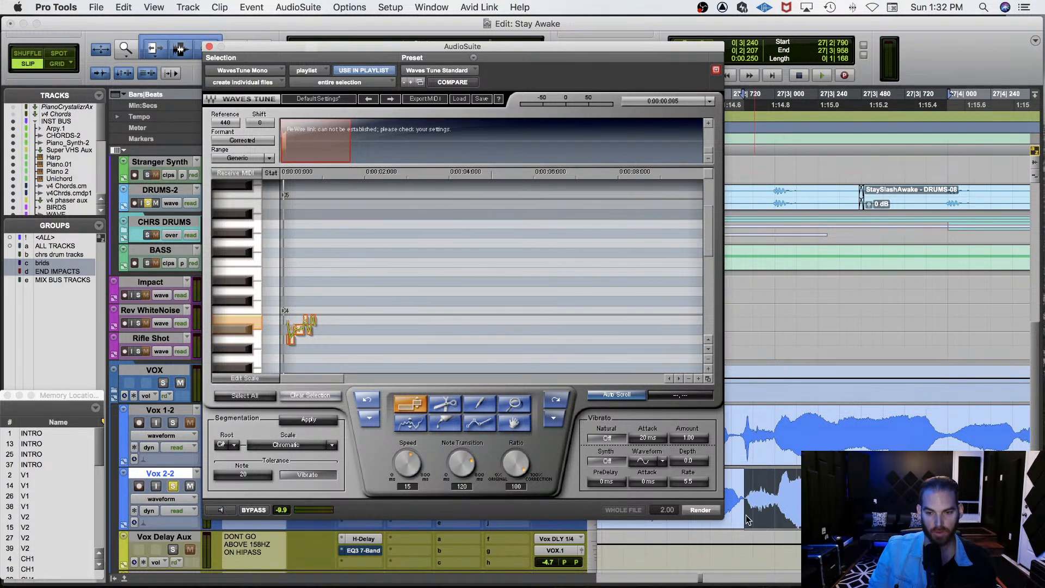
left_click(701, 510)
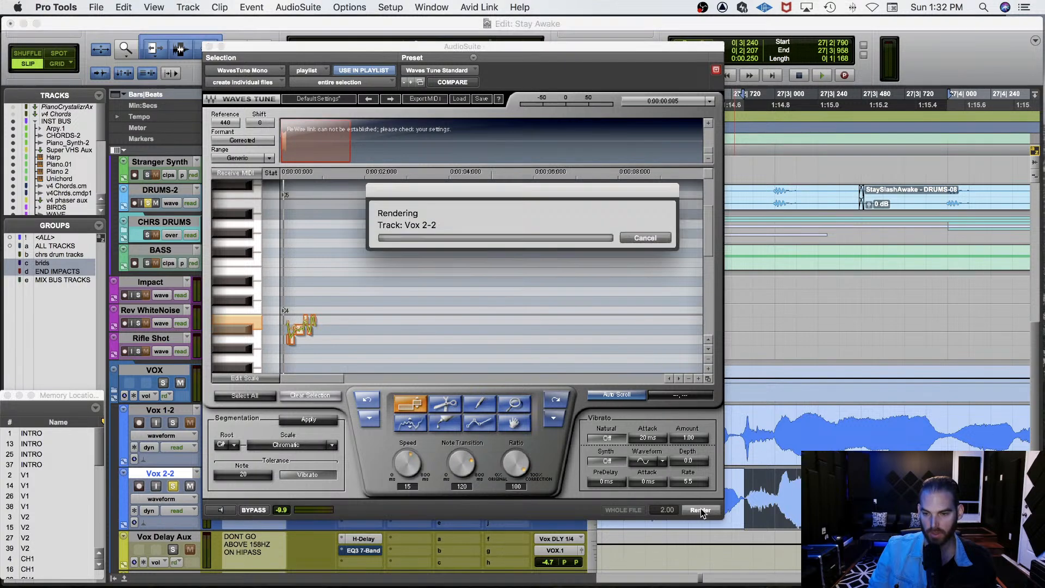
left_click(172, 423)
key("space")
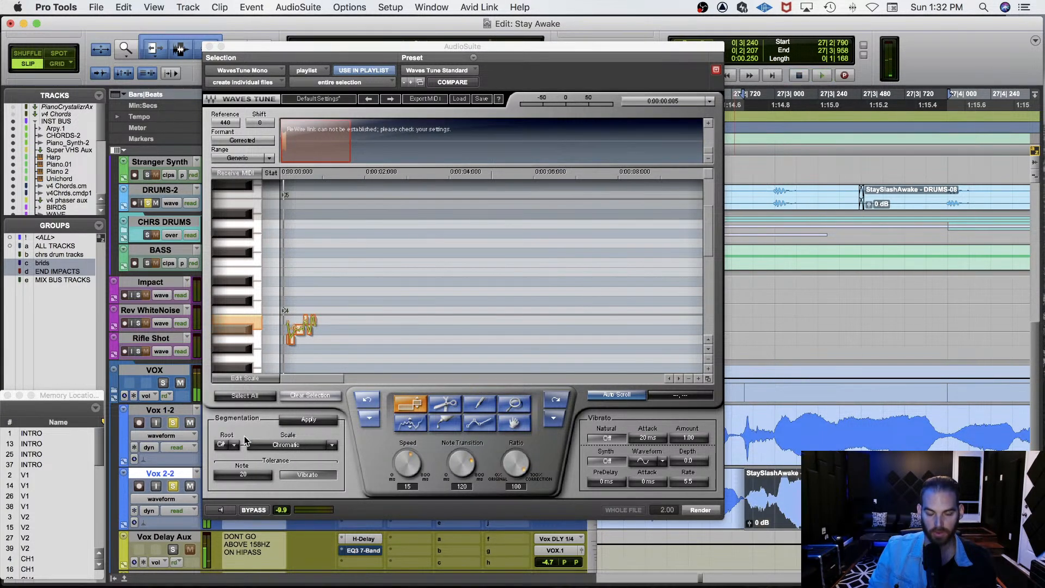
key("space")
left_click(209, 47)
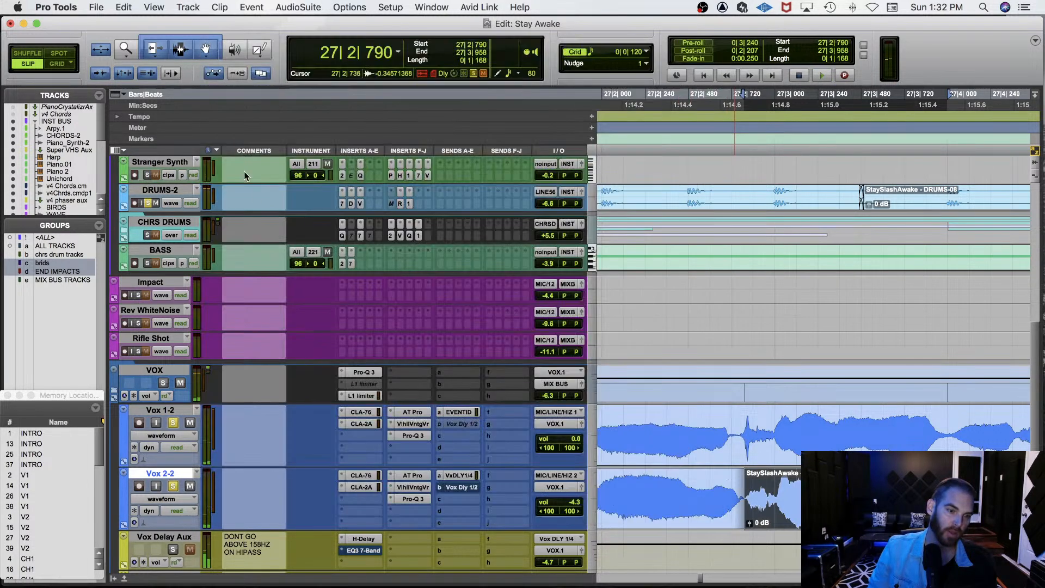
Clear all track solos and play the full mix from 27|4|002.
left_click(173, 422, "alt")
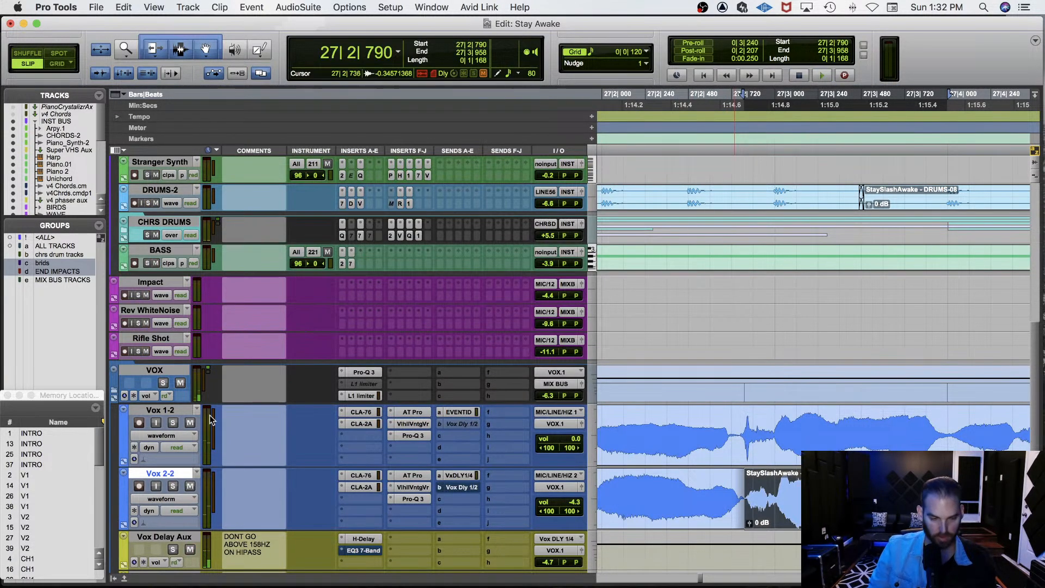
left_click(950, 431)
key("space")
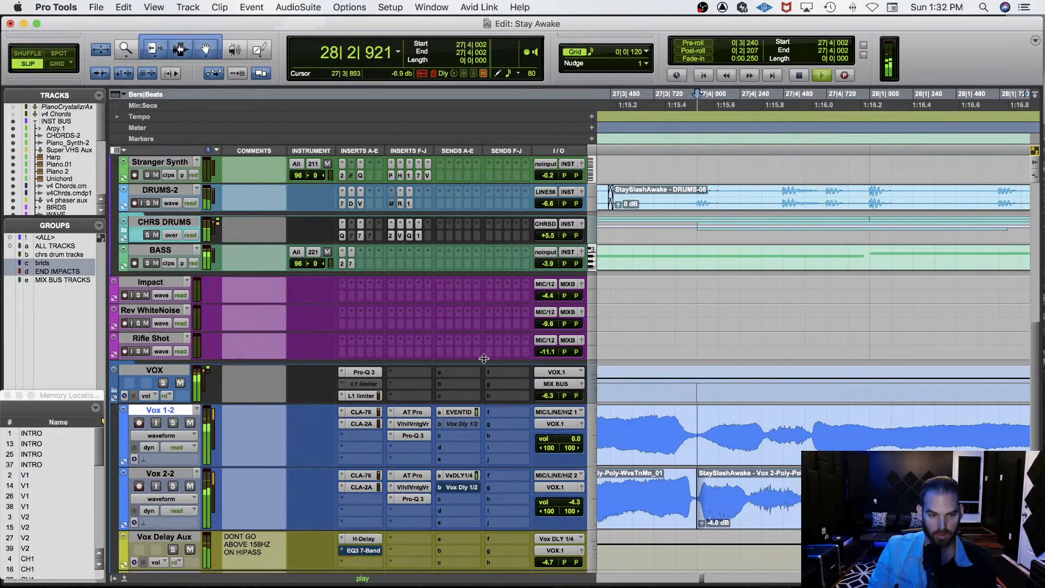
key("space")
Solo the VOX folder track and play both vocals repeatedly from 27|4|002.
left_click(163, 383)
key("space")
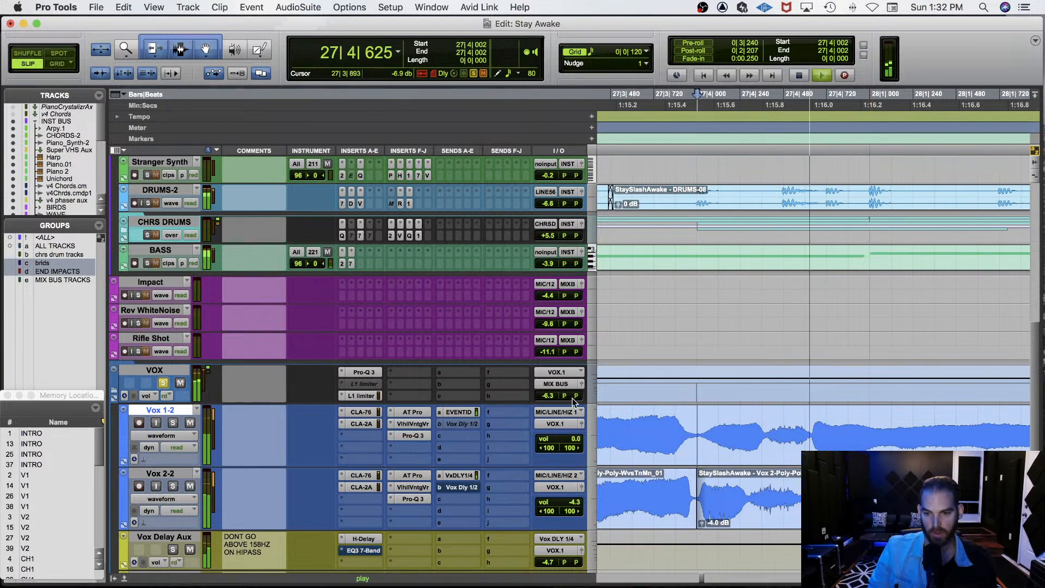
key("space")
key("space")
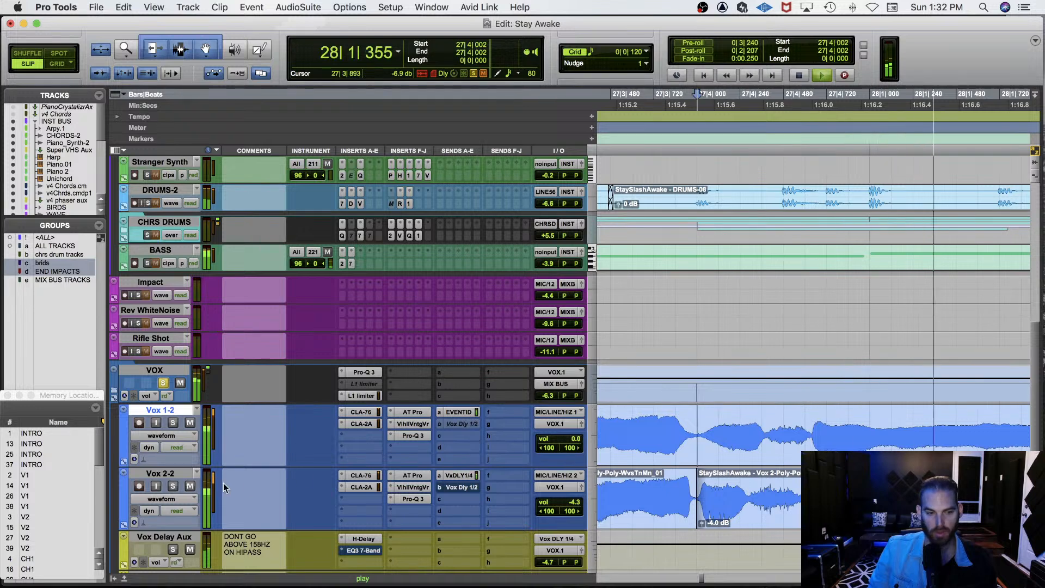
key("space")
key("space")
Audition Vox 2-2 soloed and Vox 1-2 soloed from 27|4|002 to compare the two takes.
left_click(172, 486)
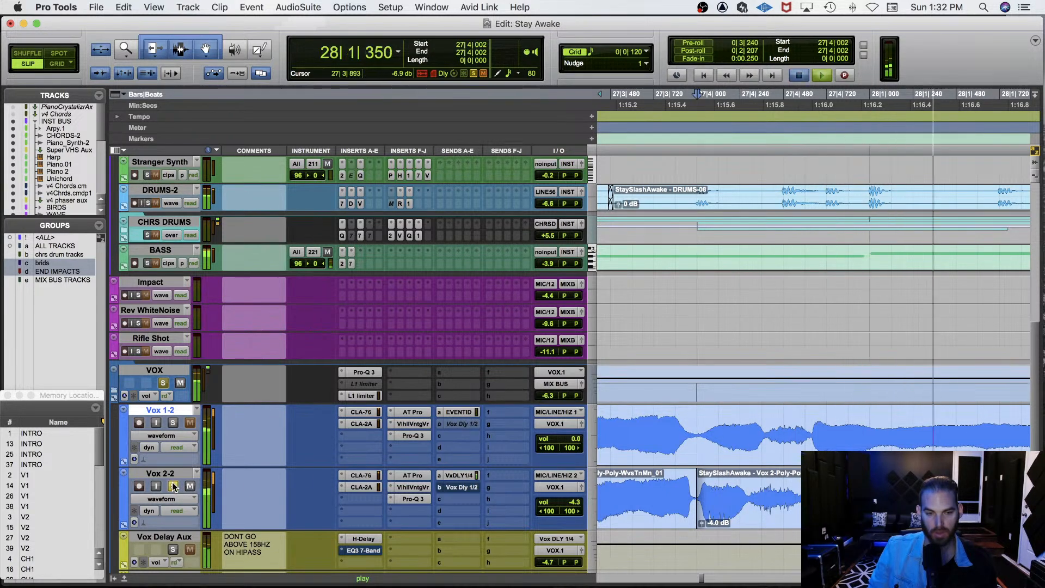
key("space")
left_click(173, 423)
key("space")
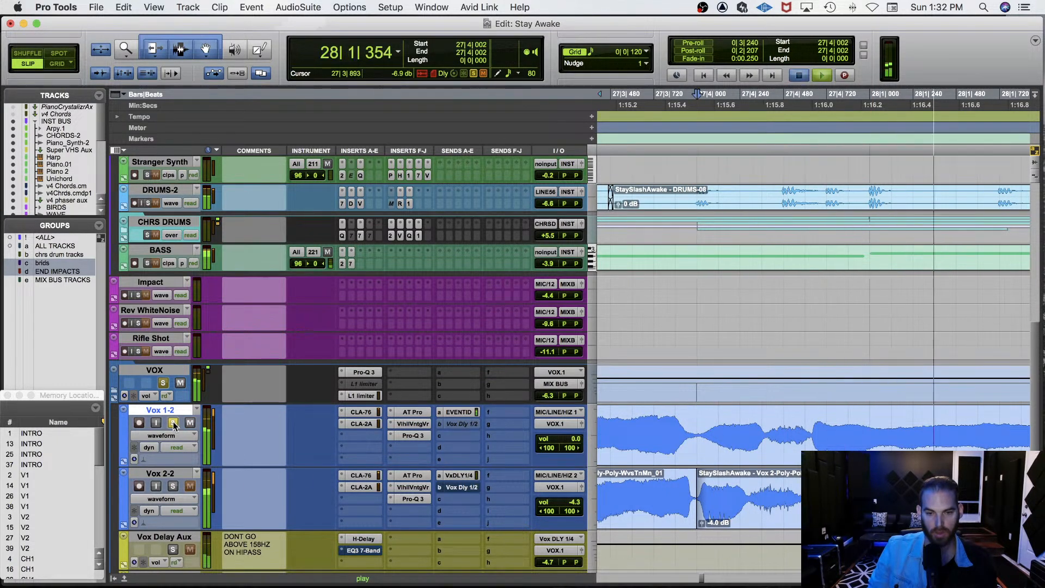
key("space")
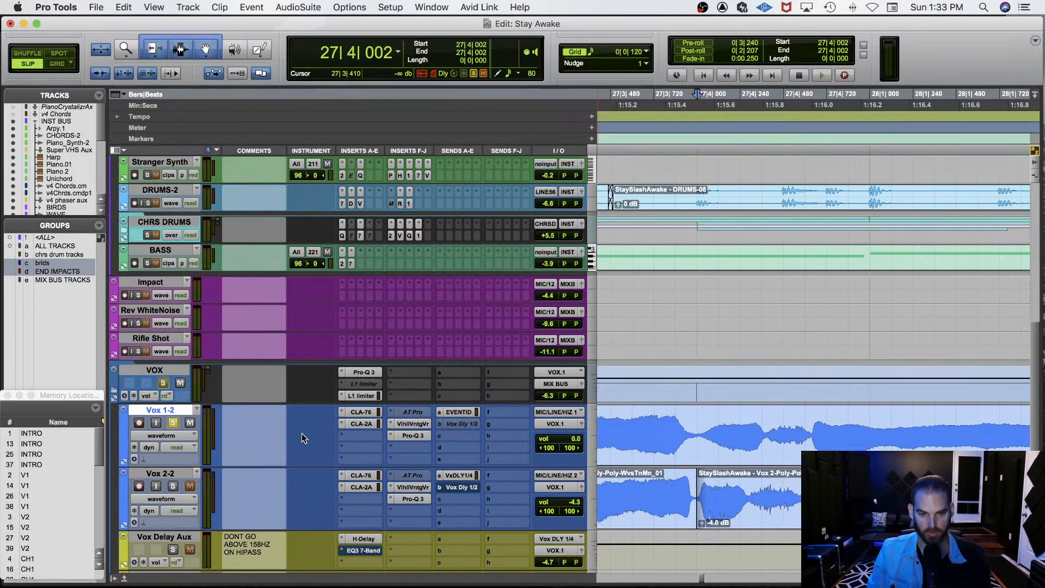
key("space")
key("space")
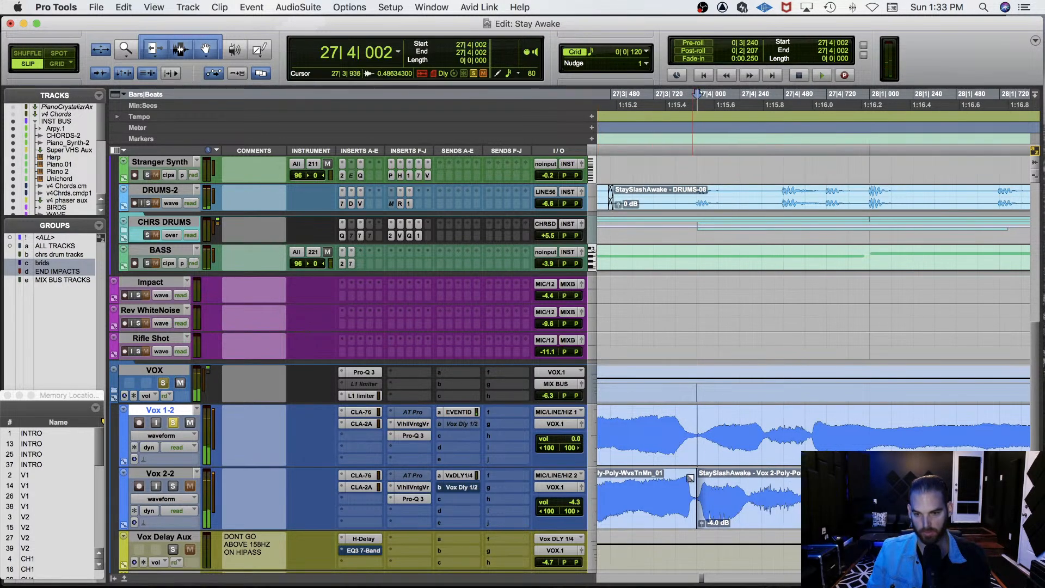
Play the soloed Vox 1-2 from 27|3|799 to hear the lead-in to the next phrase.
left_click(669, 479)
key("space")
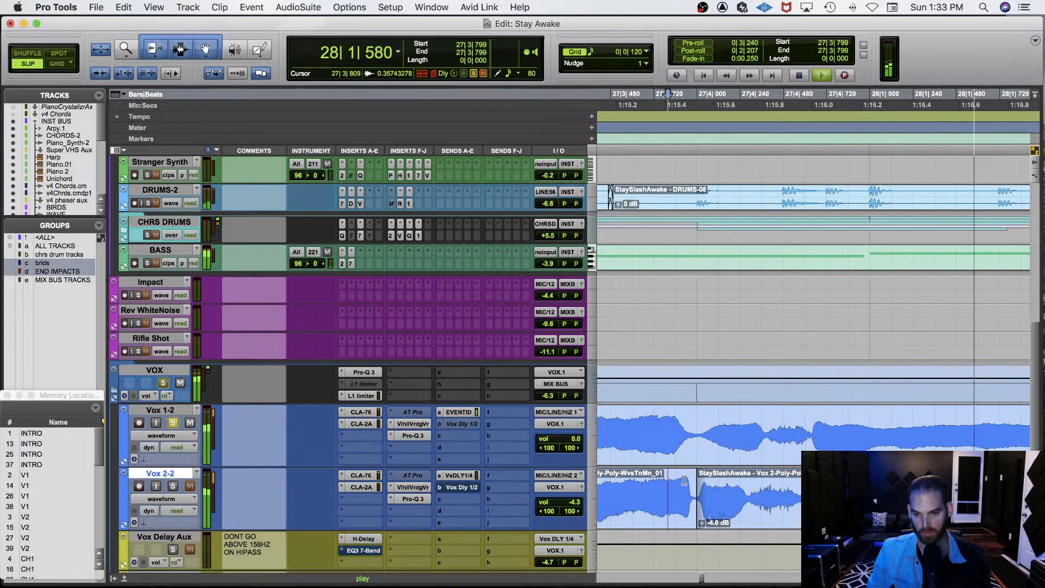
key("space")
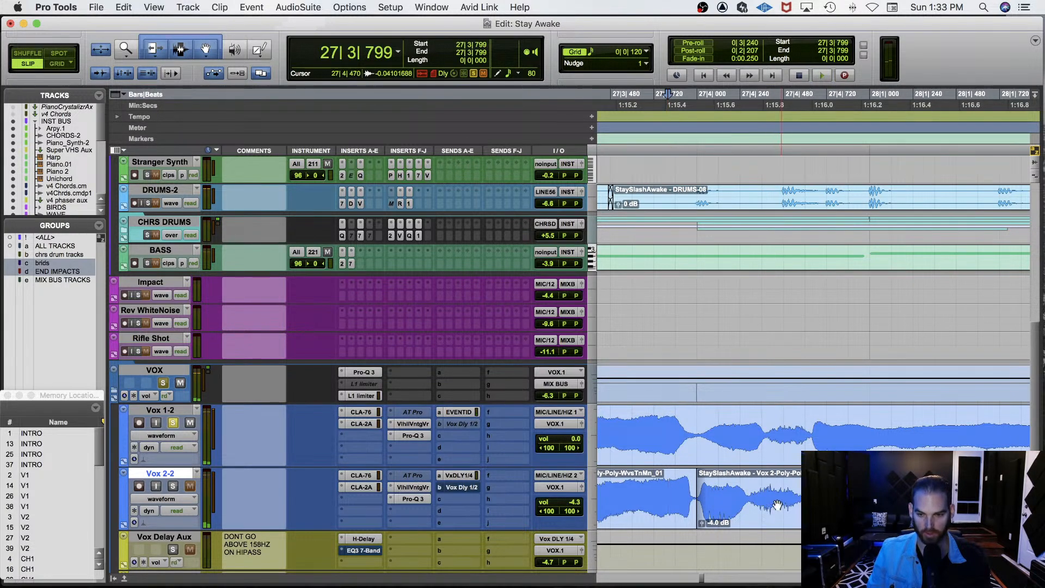
Move the solo from Vox 1-2 to Vox 2-2 and play the phrase from 27|3|857.
left_click_drag(675, 484, 697, 482)
left_click(678, 483)
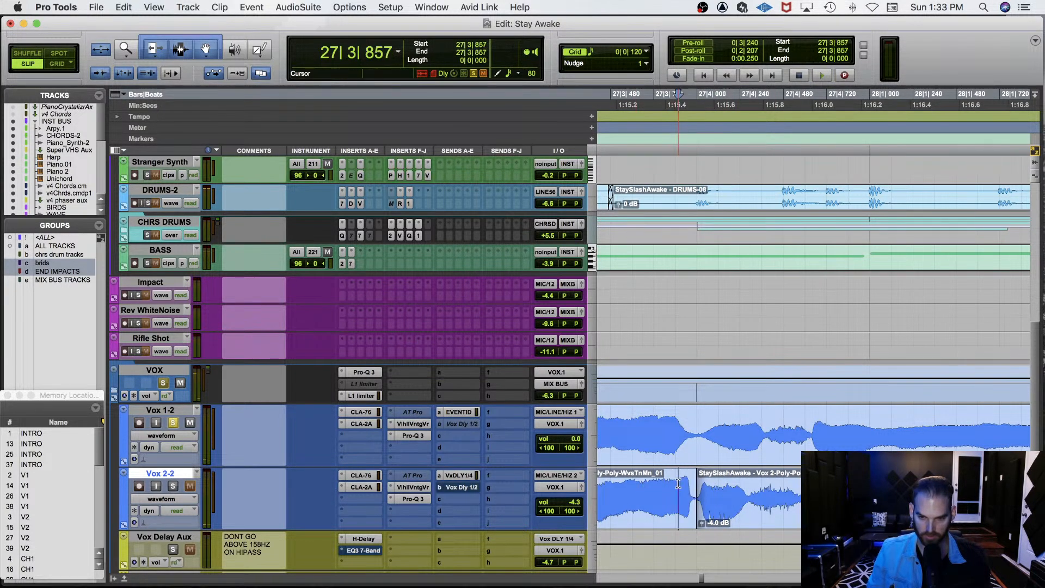
left_click(173, 423)
left_click(173, 485)
key("space")
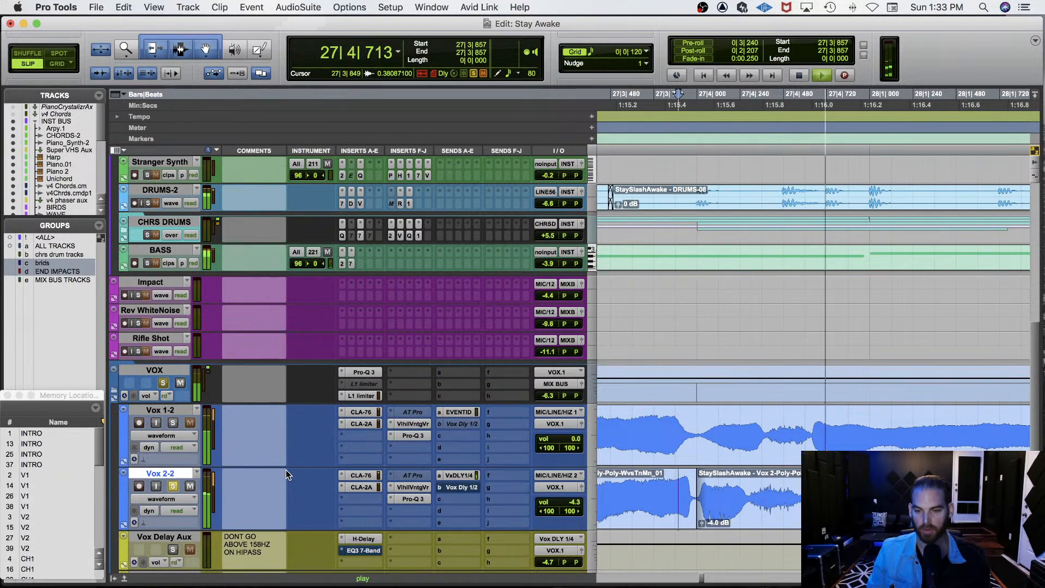
key("space")
key("space")
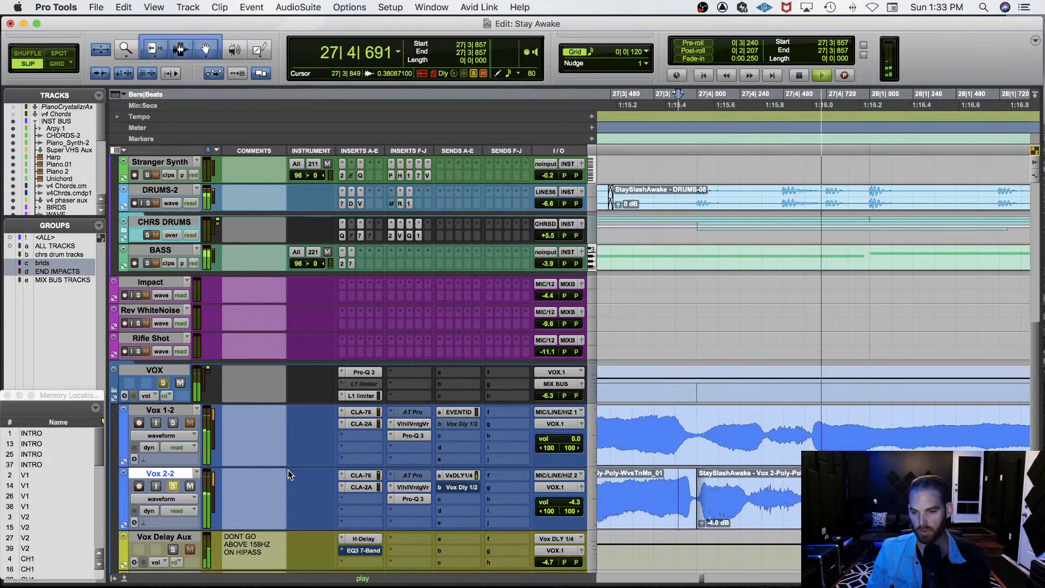
key("space")
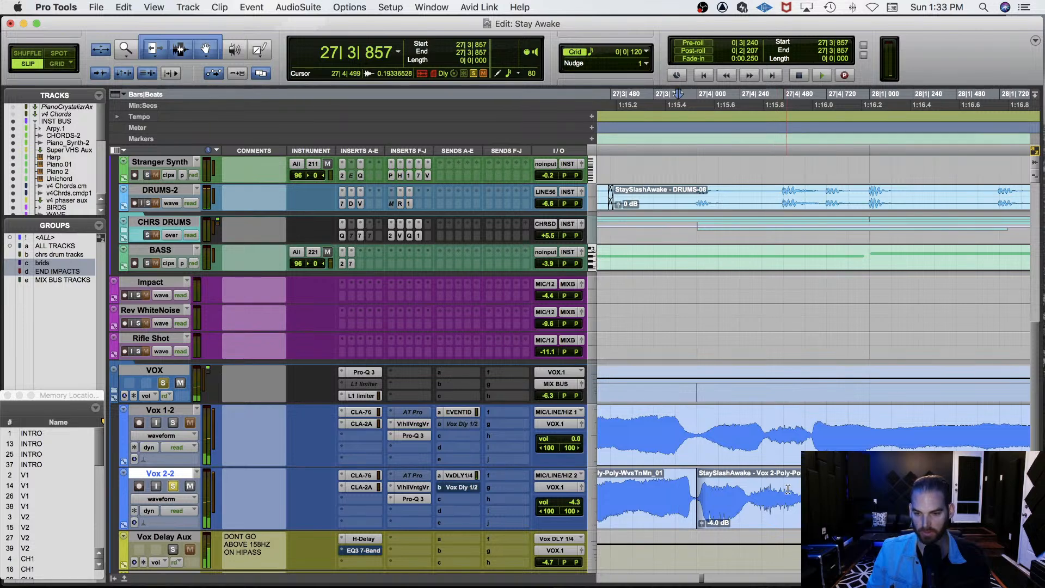
Select Vox 2-2 from 27|4|002 to 27|4|582 with the Selector tool and play the selection.
key("F7")
left_click_drag(698, 484, 808, 484)
key("space")
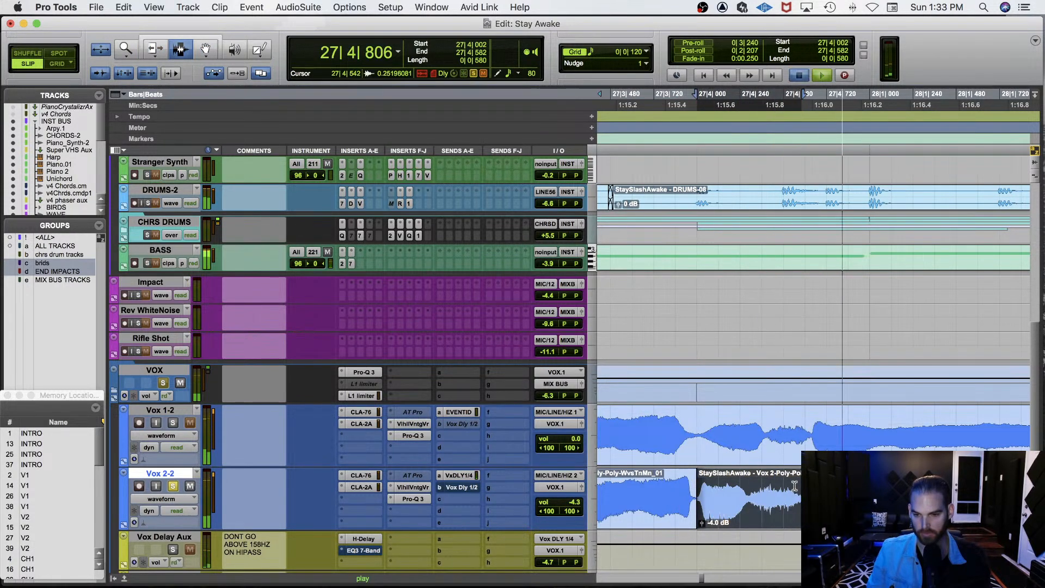
key("space")
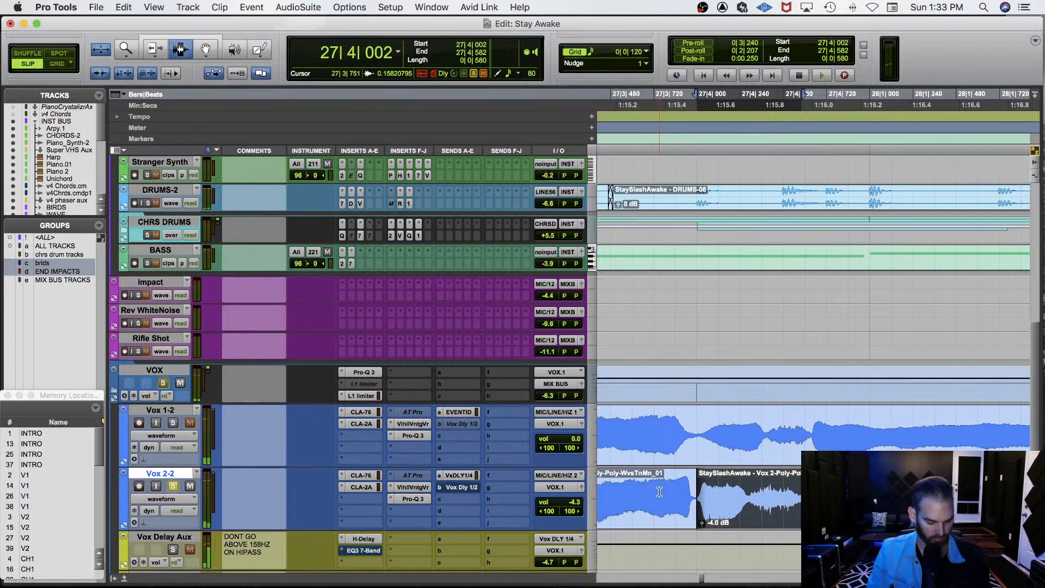
Open WavesTune Mono for the selection with the segmentation root set to C#, and preview it to scan the pitch.
key("ctrl+t")
left_click(228, 444)
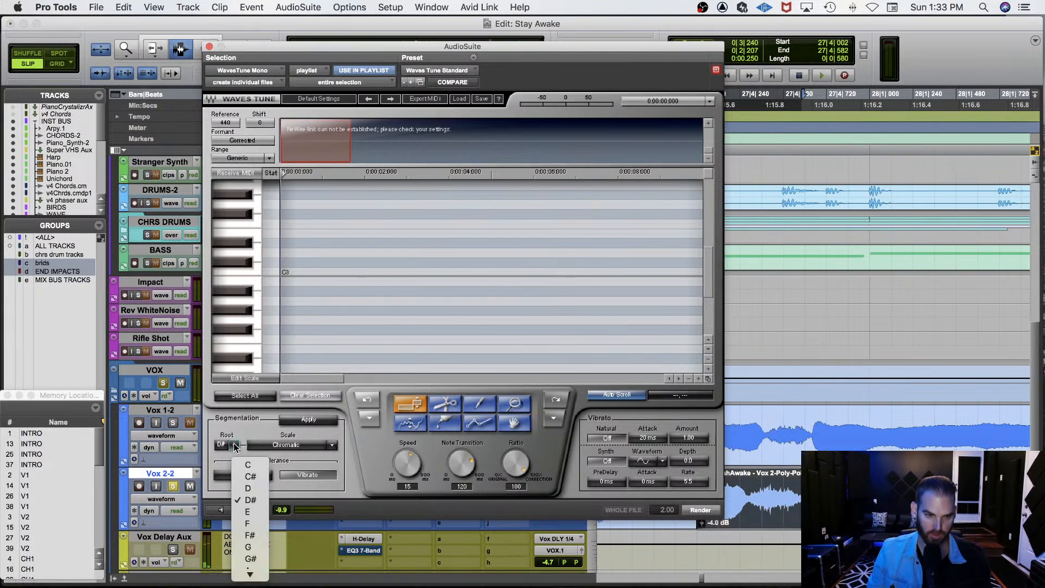
left_click(242, 467)
left_click(221, 511)
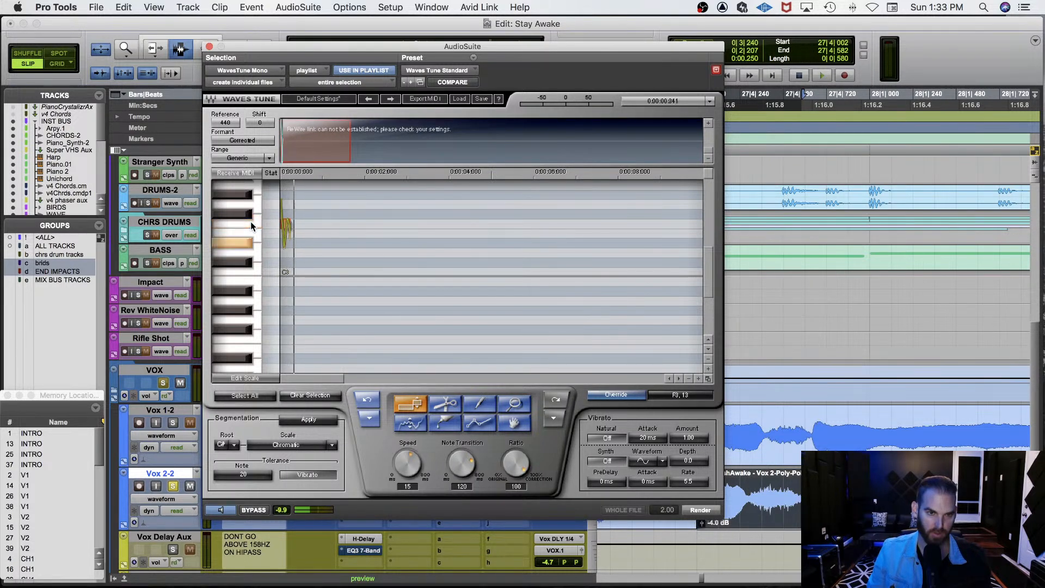
Set the Waves Tune note transition to 1, preview the phrase and render the correction onto Vox 2-2.
left_click(221, 511)
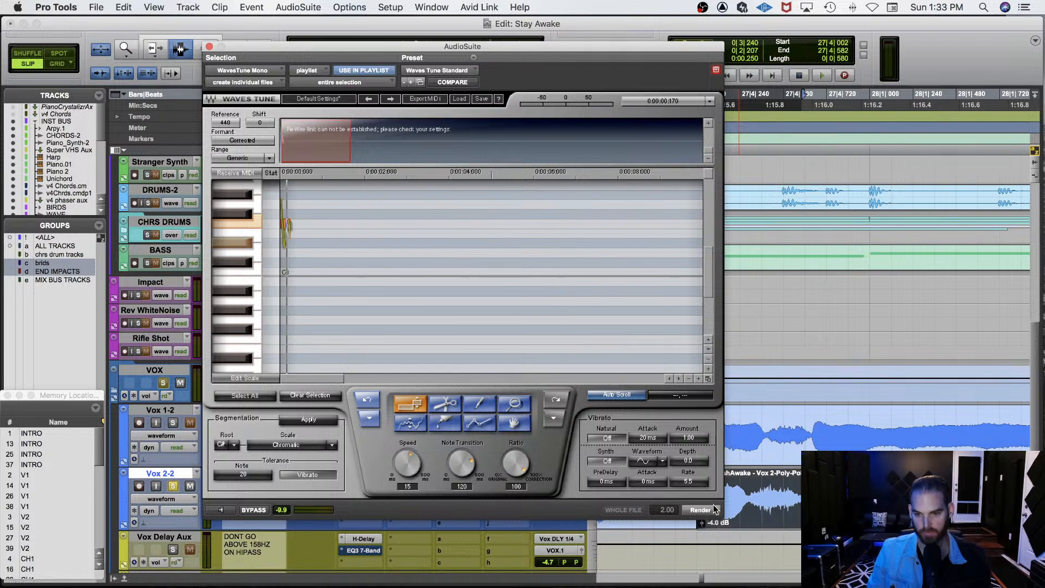
left_click(702, 509)
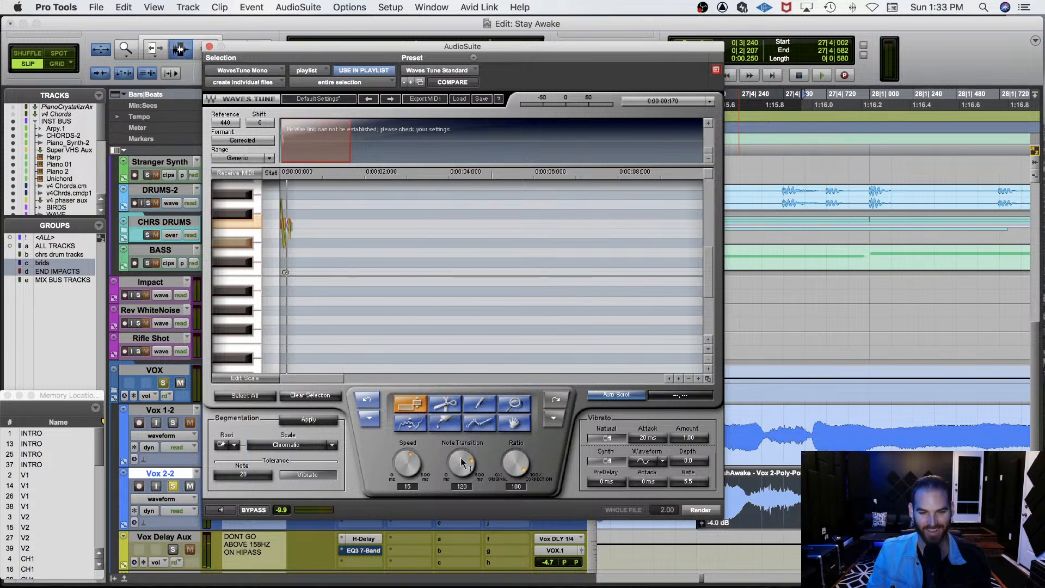
left_click_drag(462, 463, 461, 479)
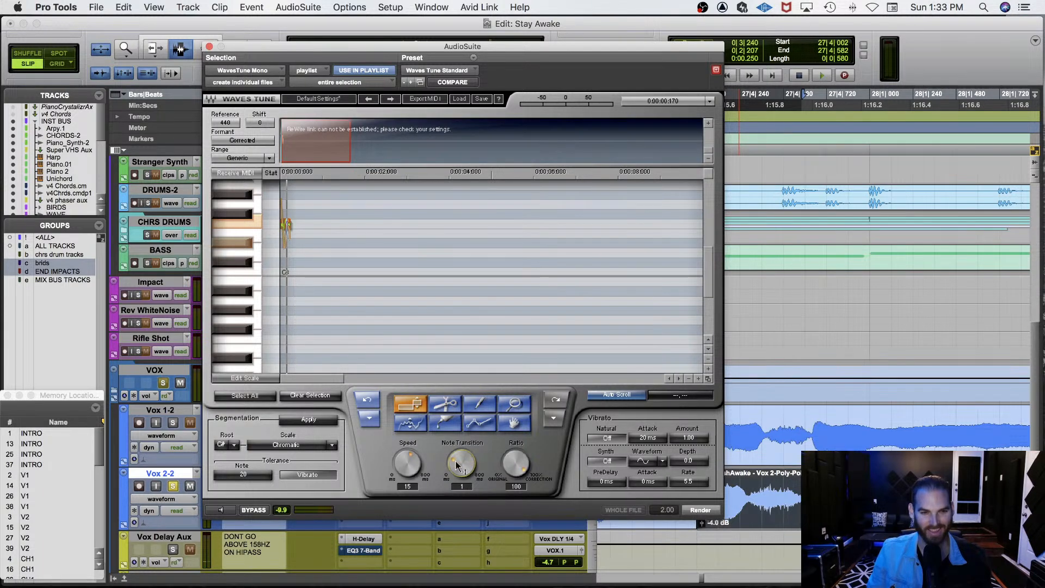
left_click(226, 509)
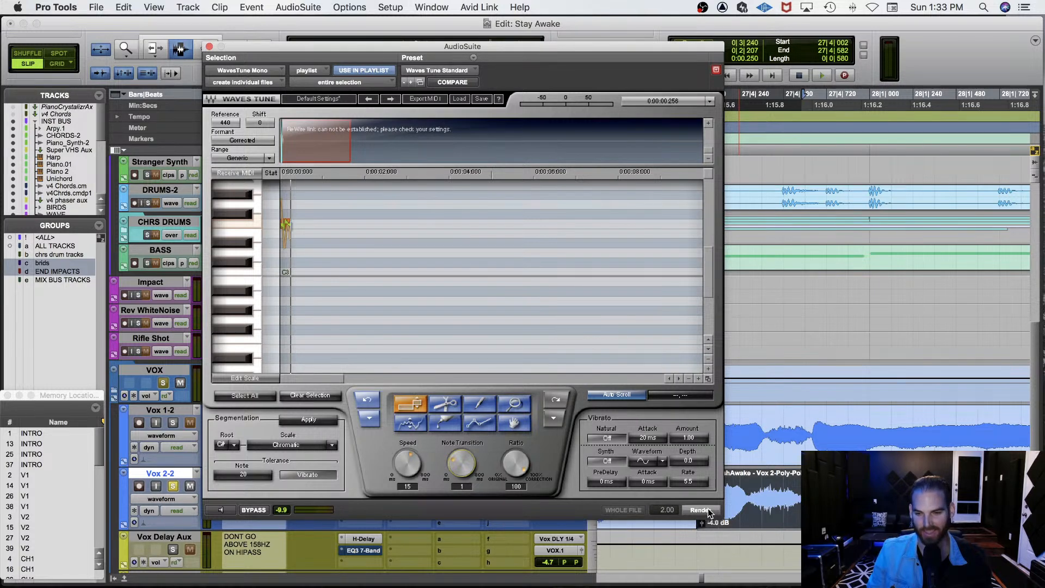
left_click(708, 513)
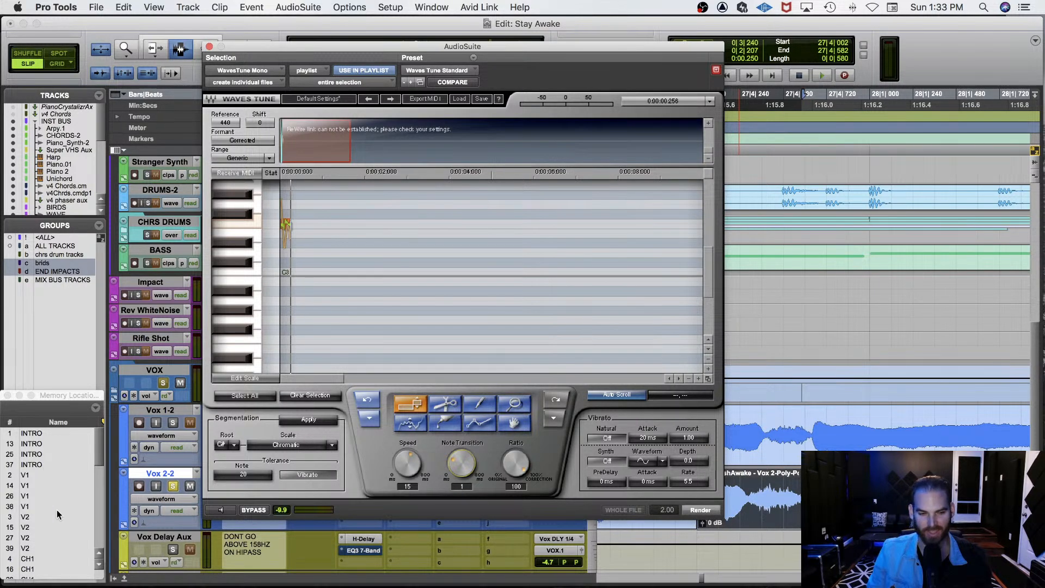
Undo the note transition change in Waves Tune, preview the phrase again and close the plug-in.
left_click(228, 510)
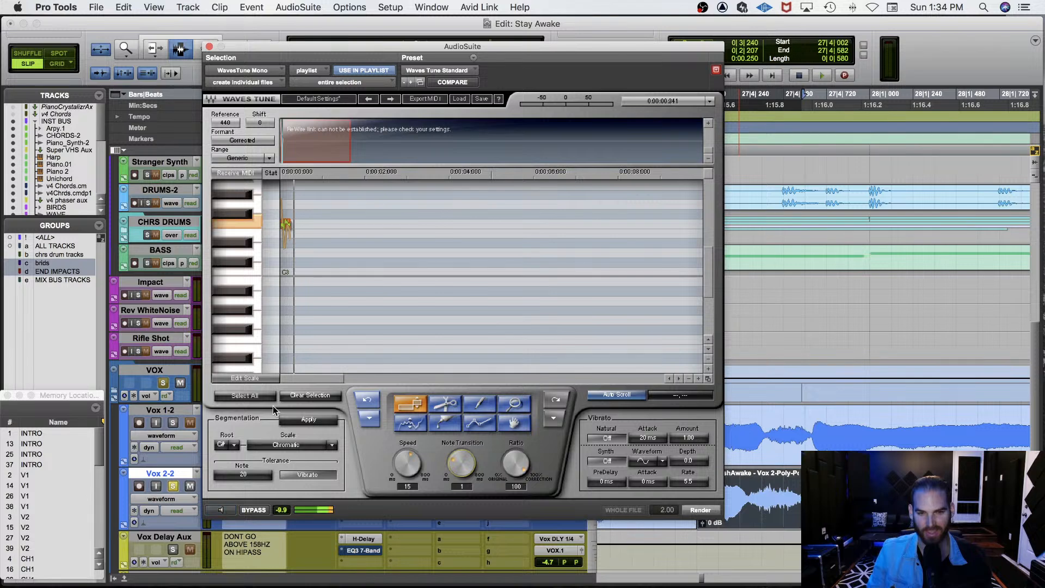
key("Escape")
key("Escape")
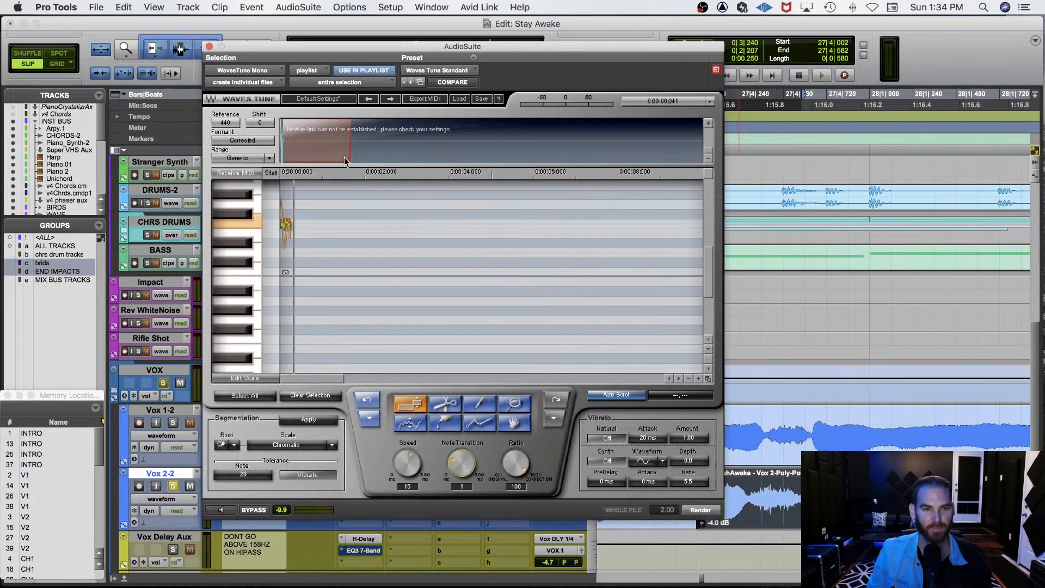
left_click(365, 403)
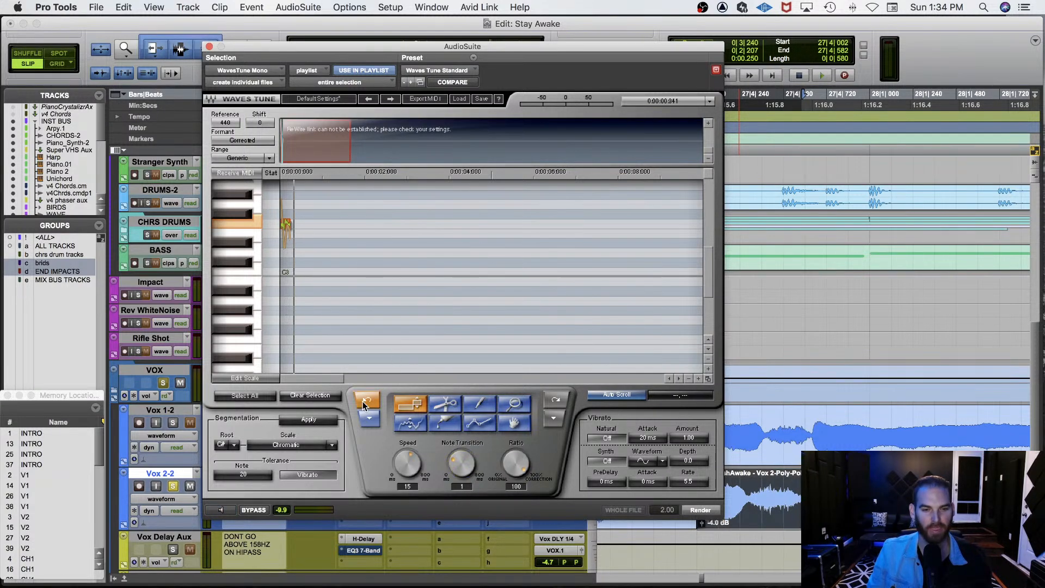
left_click(220, 506)
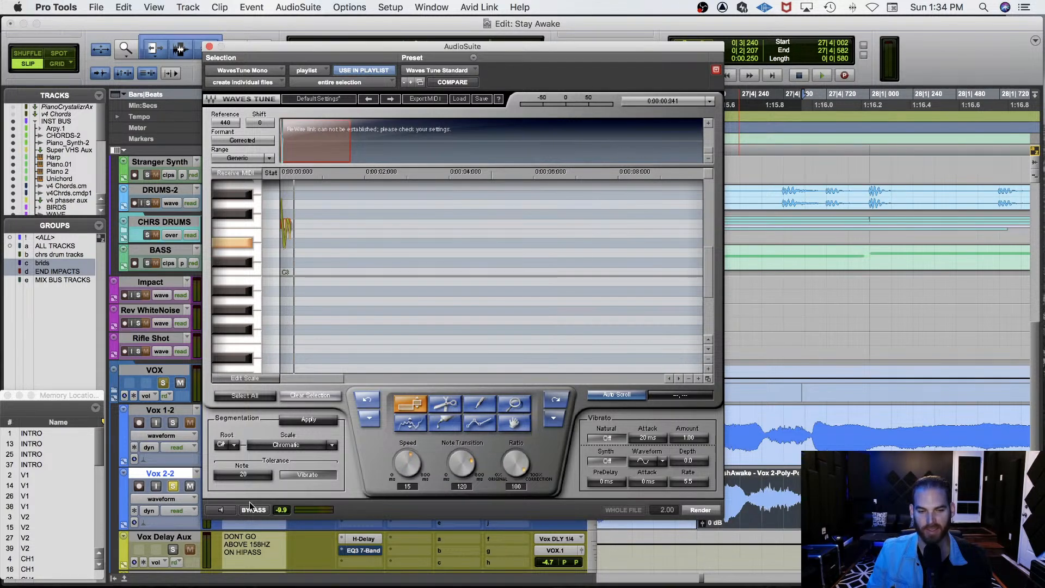
left_click(215, 511)
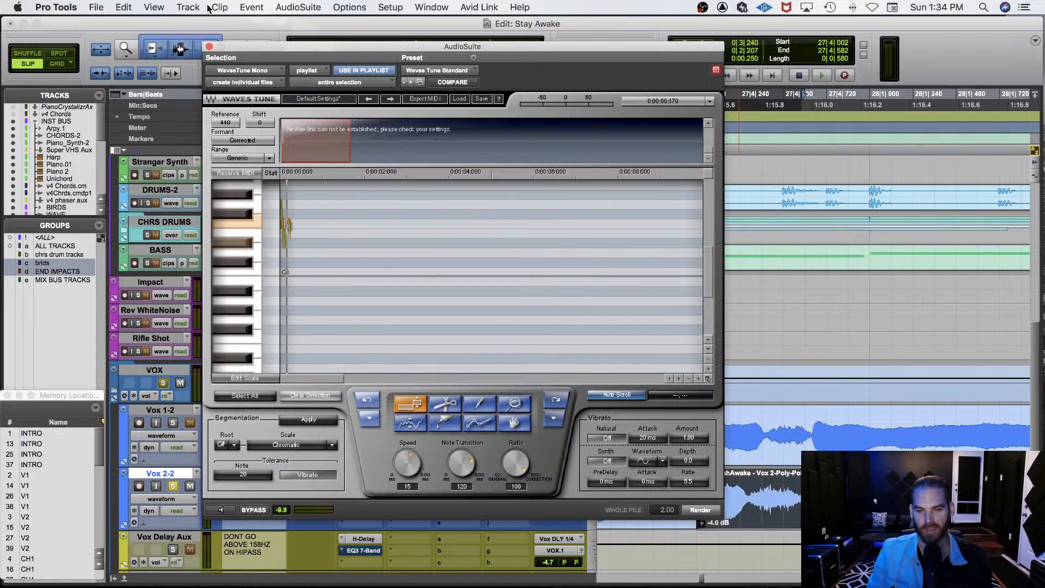
left_click(210, 47)
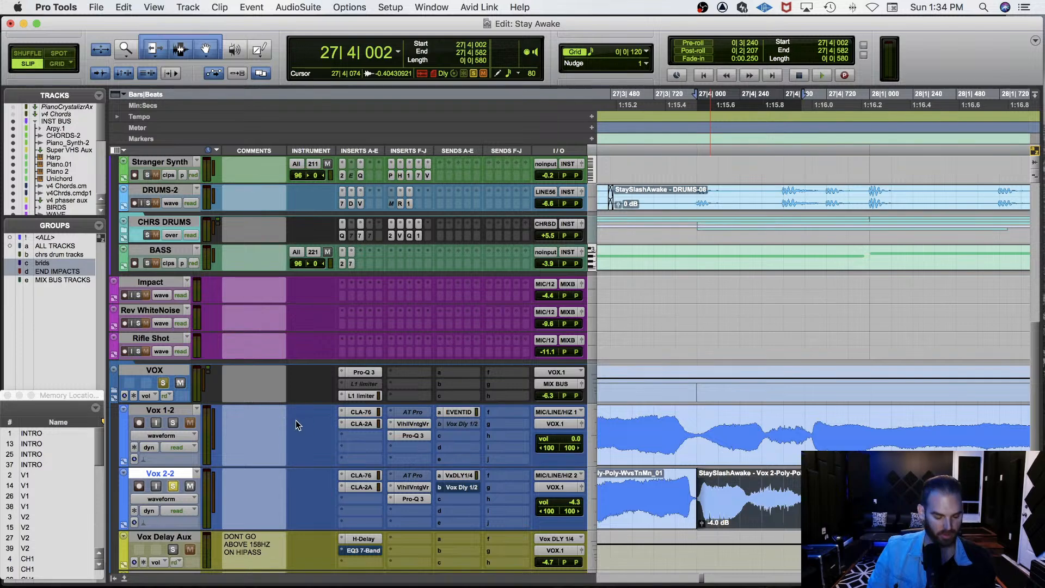
Open Revoice Pro with an empty session and return to Pro Tools with the phrase still selected.
mouse_move(403, 583)
left_click(510, 572)
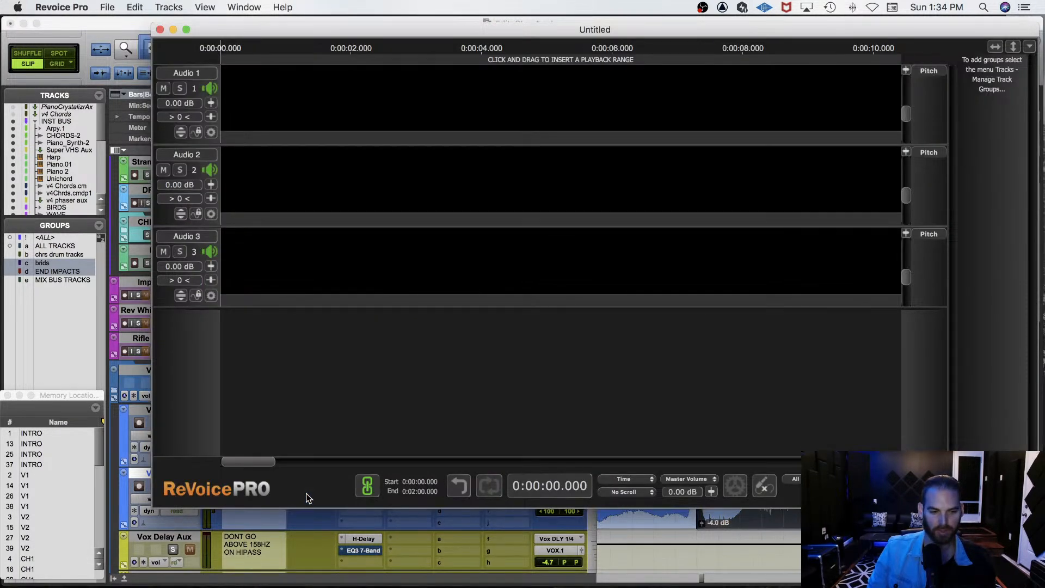
key("super+Tab")
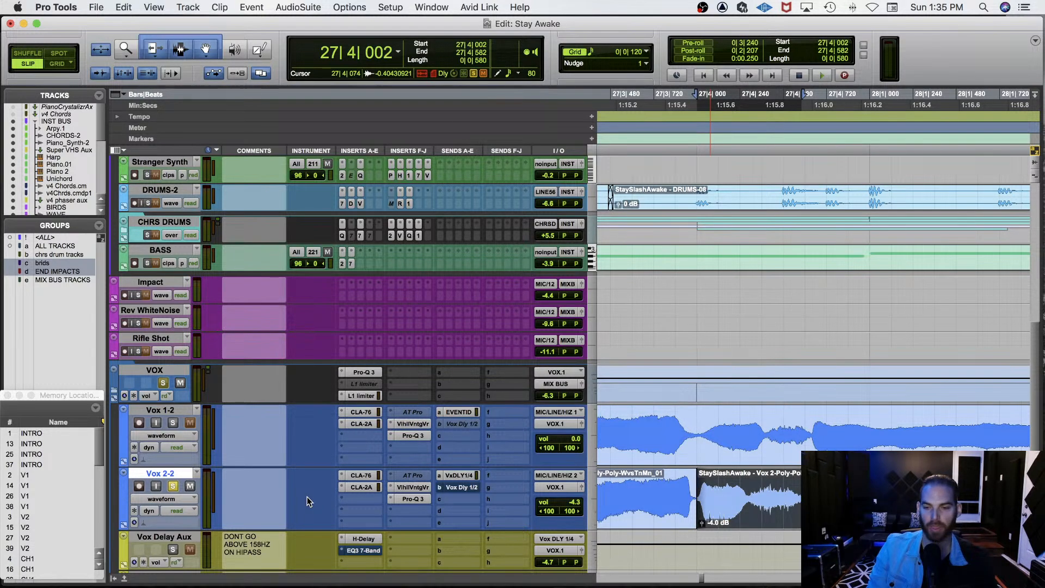
key("super+Tab")
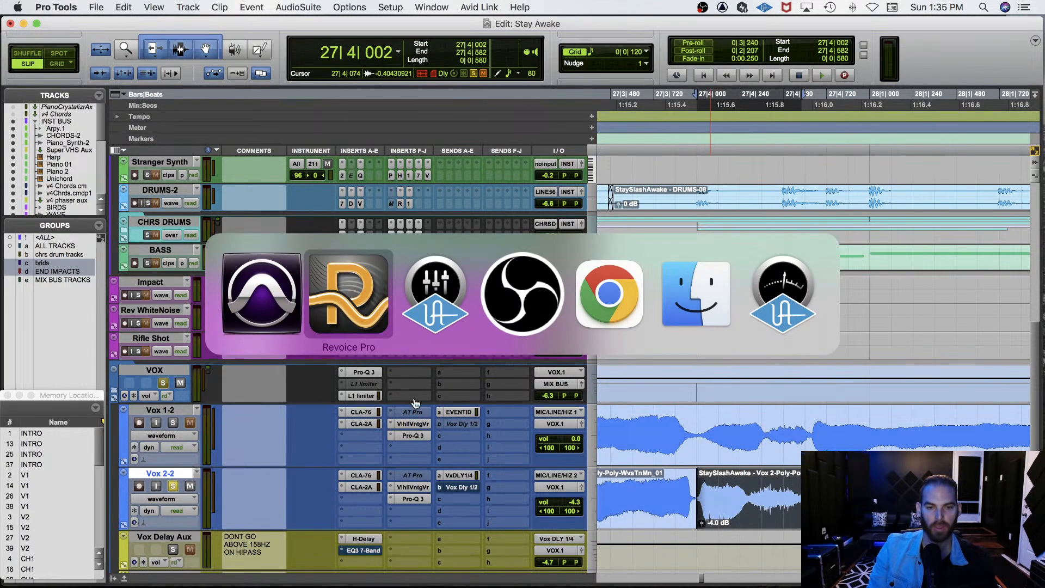
left_click(353, 318)
key("super+Tab")
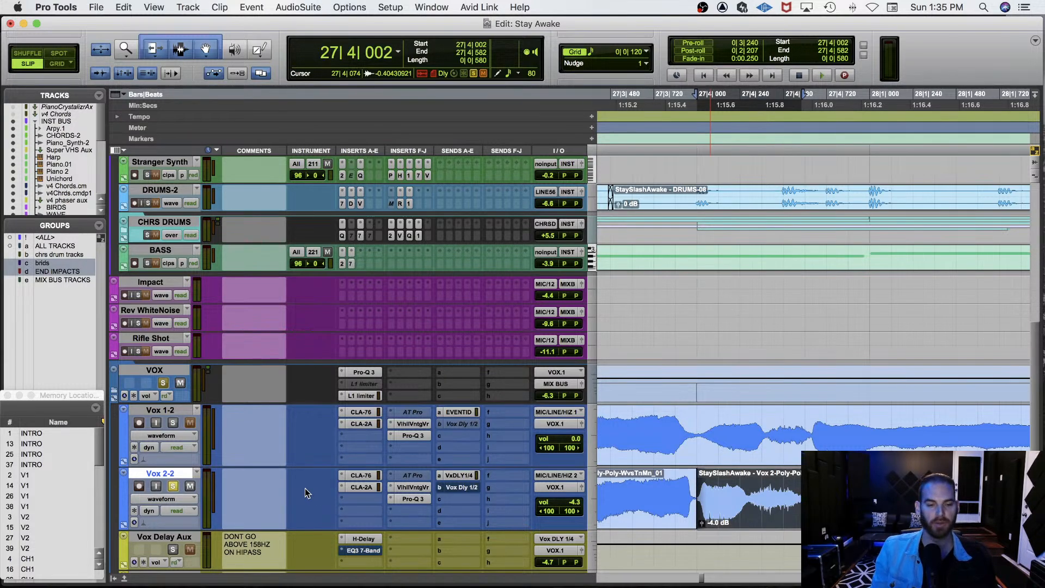
key("super+Tab")
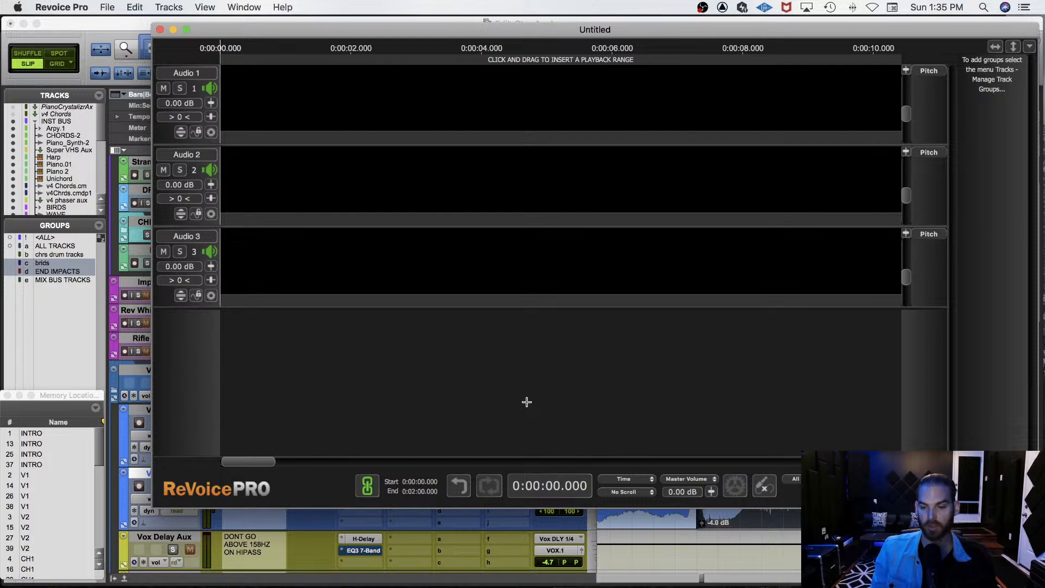
key("super+Tab")
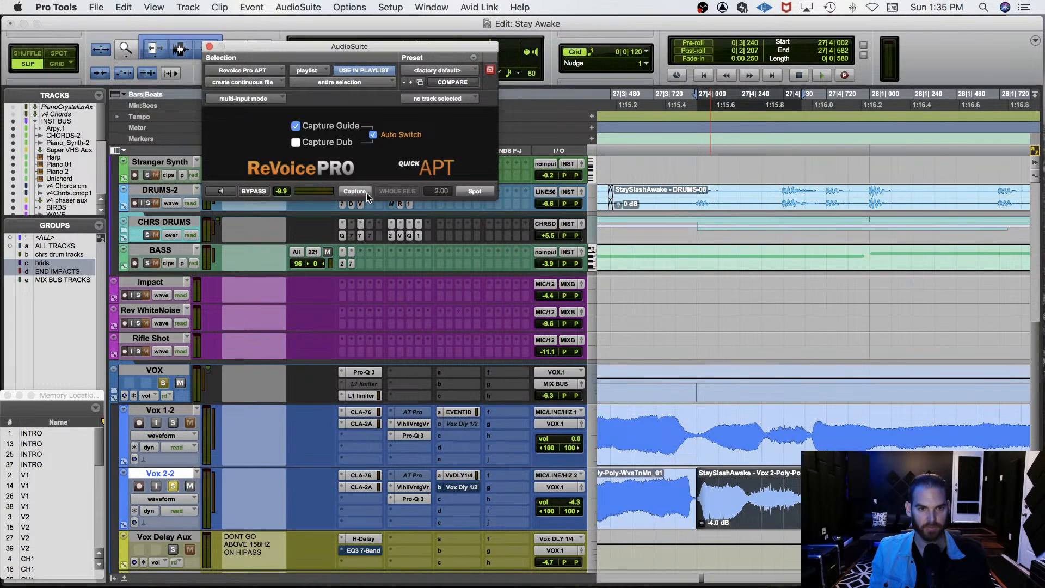
Swap Revoice Pro APT for Quick Doubler, capture the phrase and spot the double onto Vox 1-2 at 27|4|002.
left_click(209, 47)
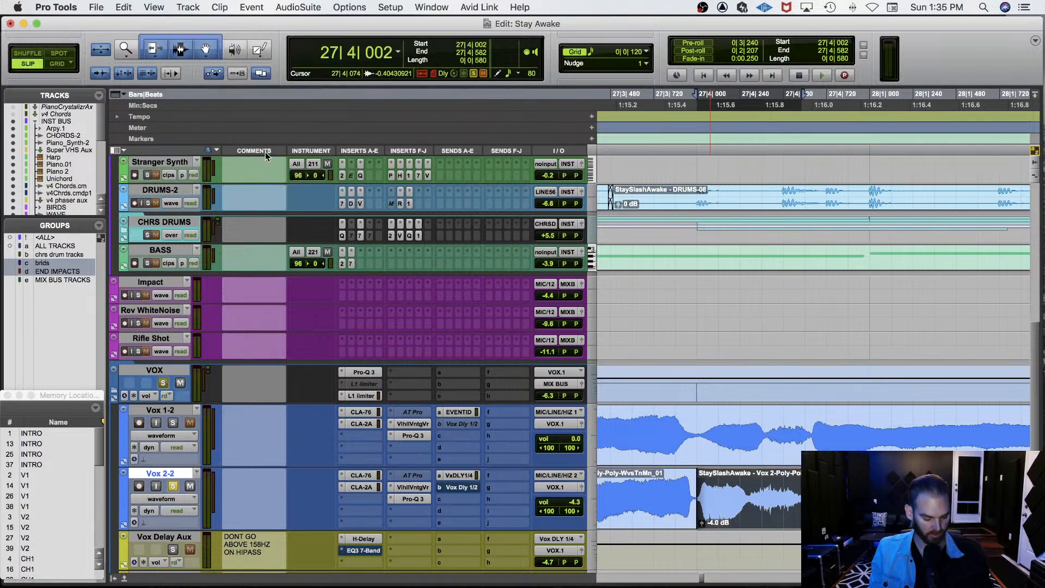
key("ctrl+shift+d")
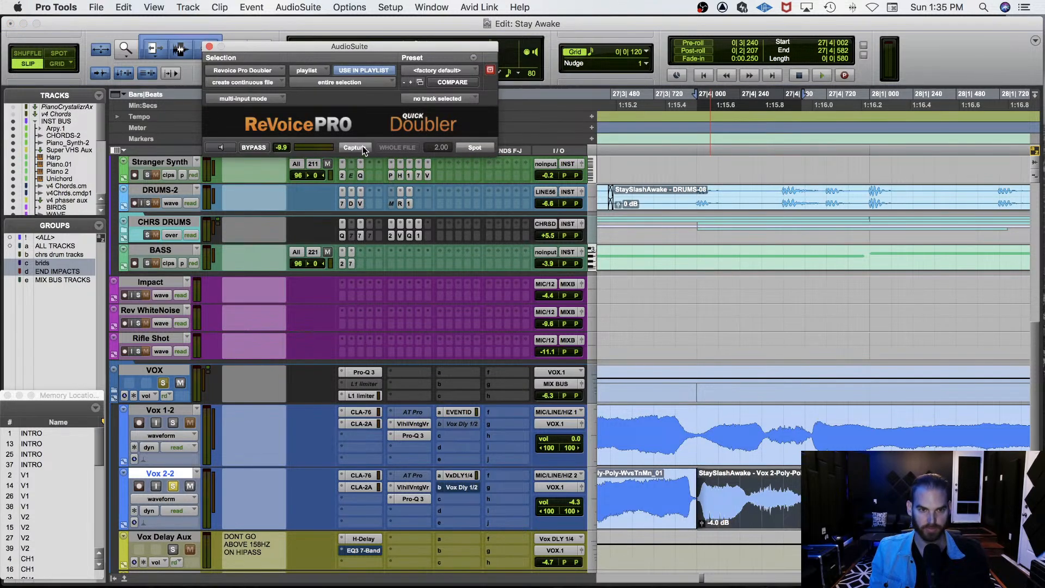
left_click(355, 147)
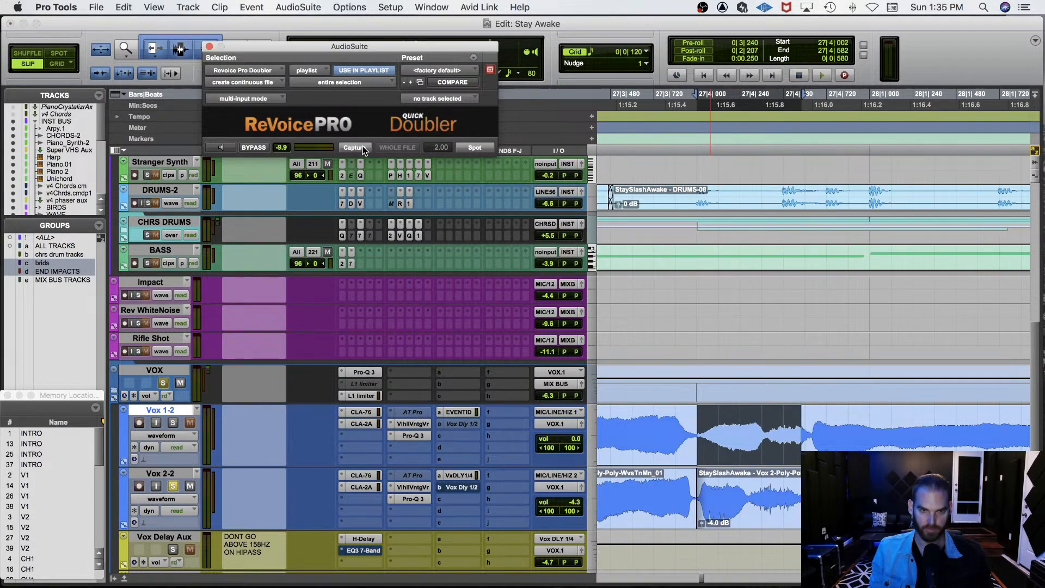
left_click(487, 148)
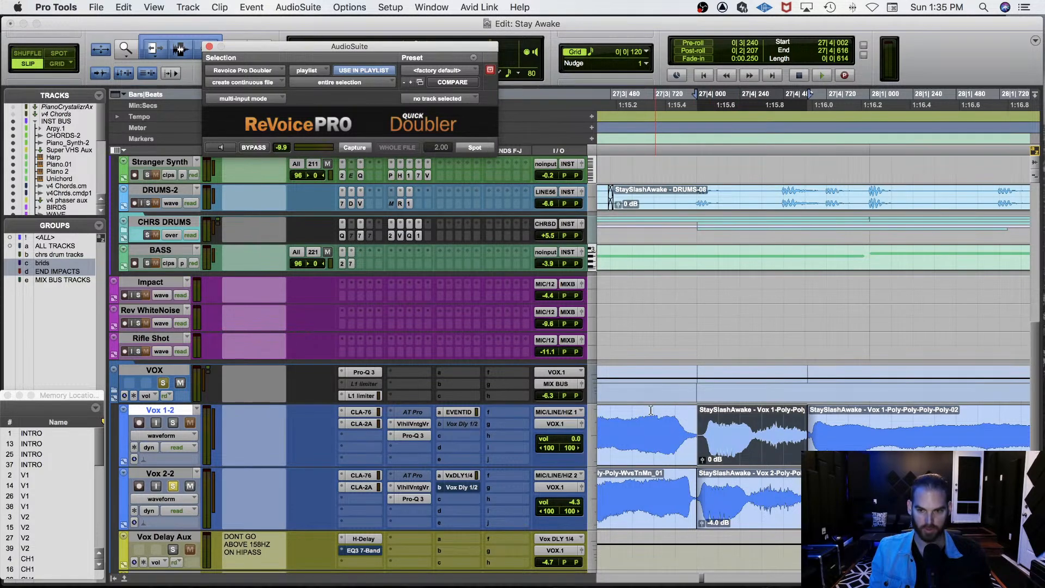
Solo Vox 1-2 together with Vox 2-2 and play the phrase from 27|3|675 and 27|3|621.
left_click(172, 423)
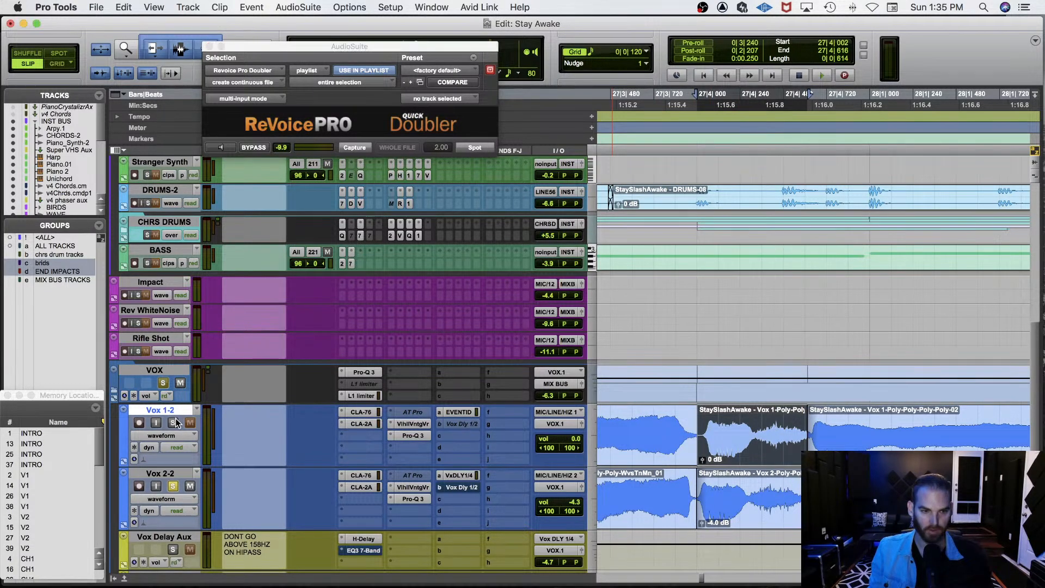
left_click(645, 424)
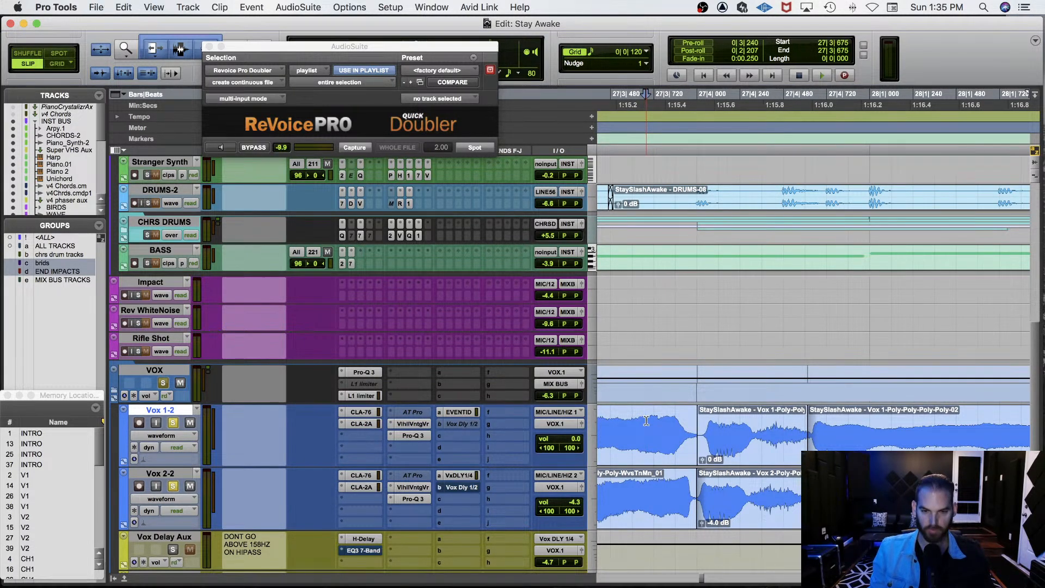
left_click(636, 421)
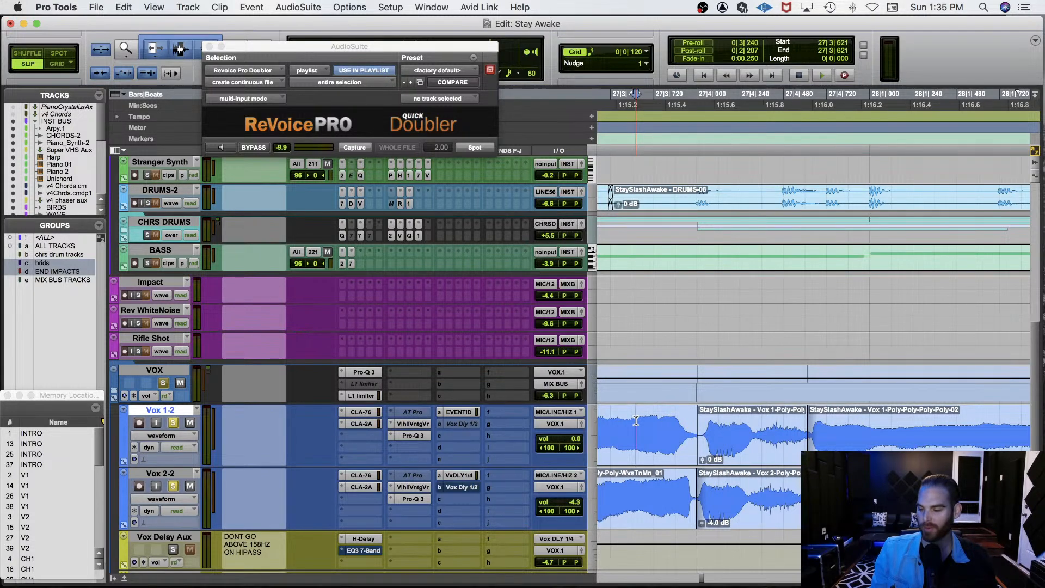
Play the two soloed vocals from 27|3|490 and 27|3|599 to compare them around the doubled clip.
key("r")
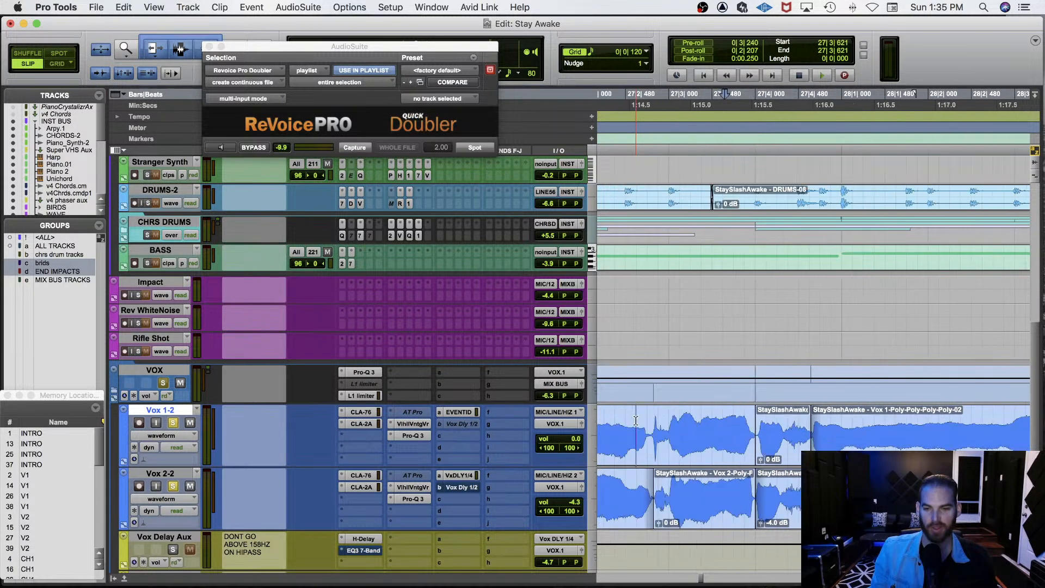
left_click(729, 425)
left_click(713, 424)
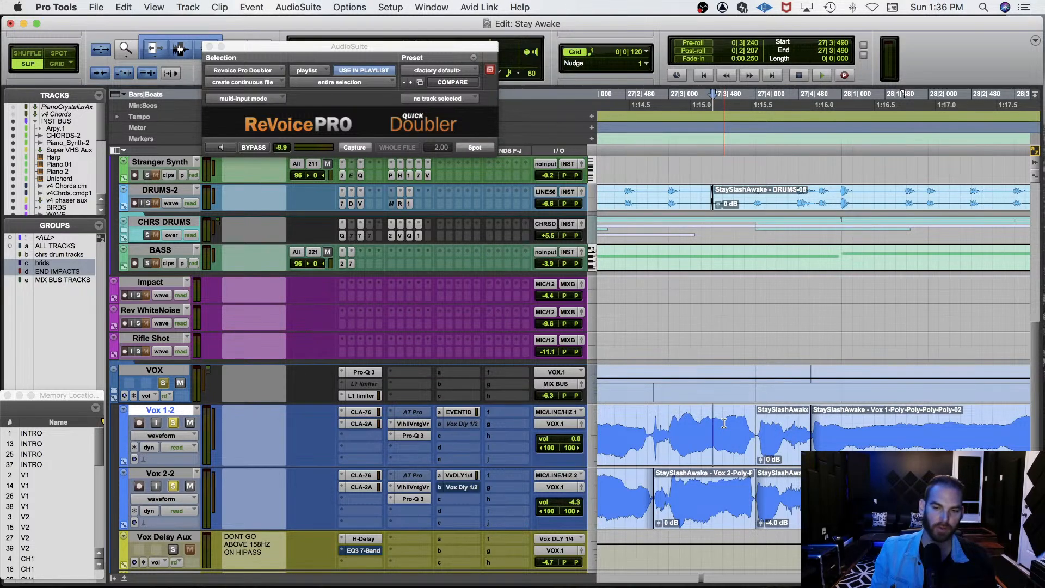
left_click(724, 423)
key("super+bracketright")
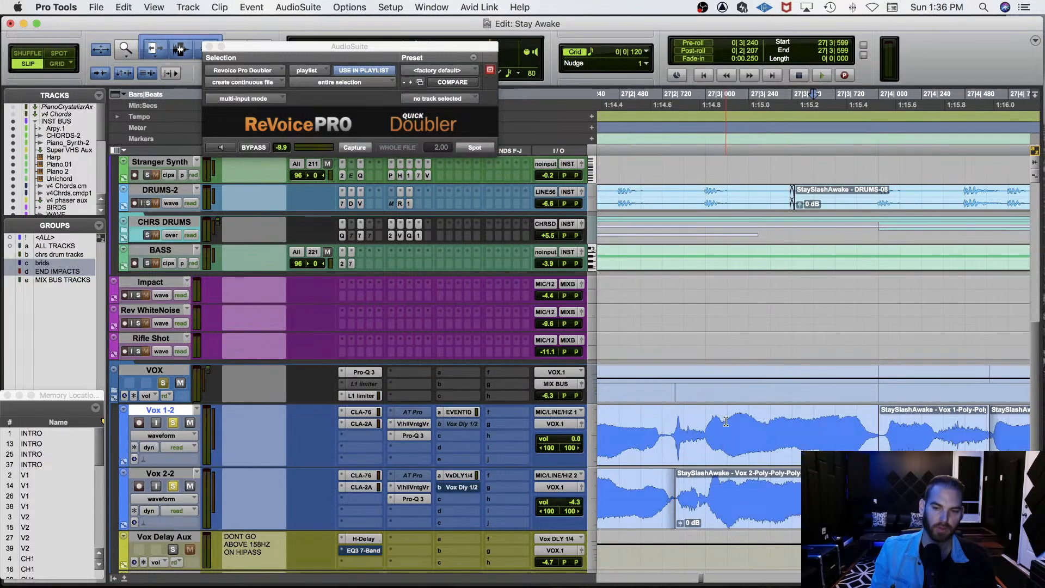
Replay both vocals into the doubled clip from 27|3|476, 27|3|378, 27|3|487 and 27|3|385.
scroll(726, 422, "right", 3)
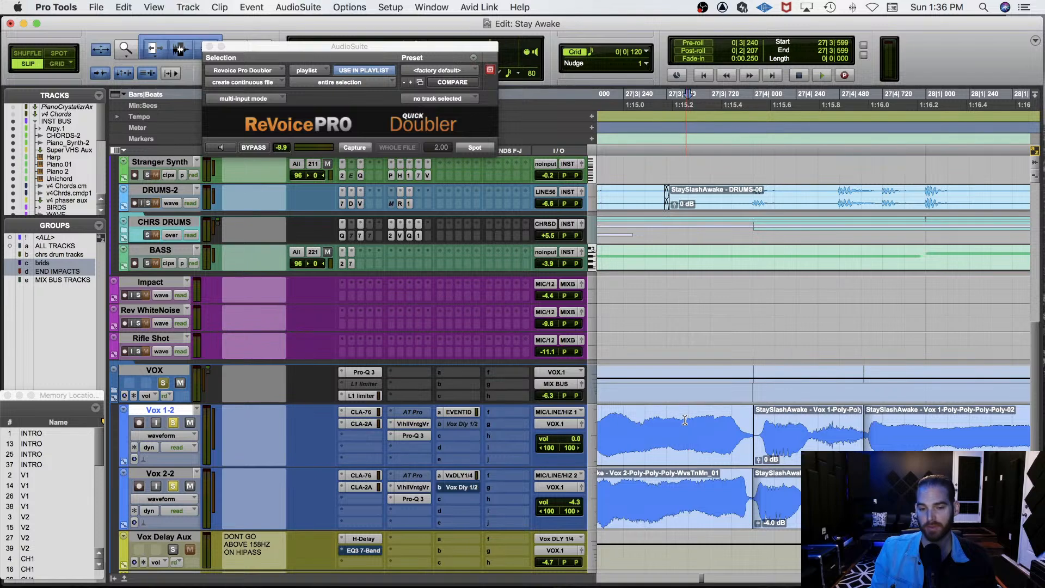
left_click(666, 421)
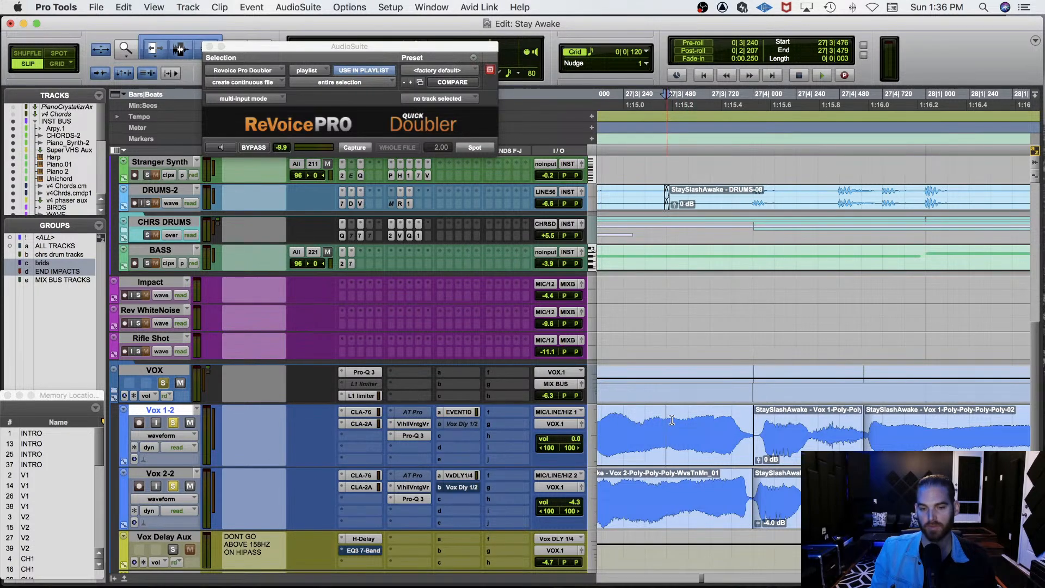
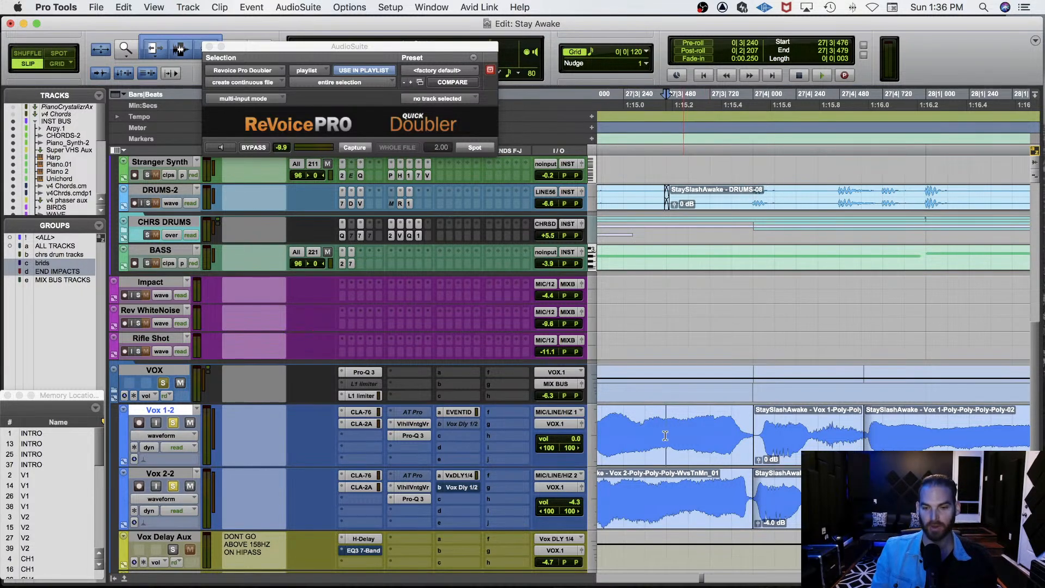
left_click(649, 431)
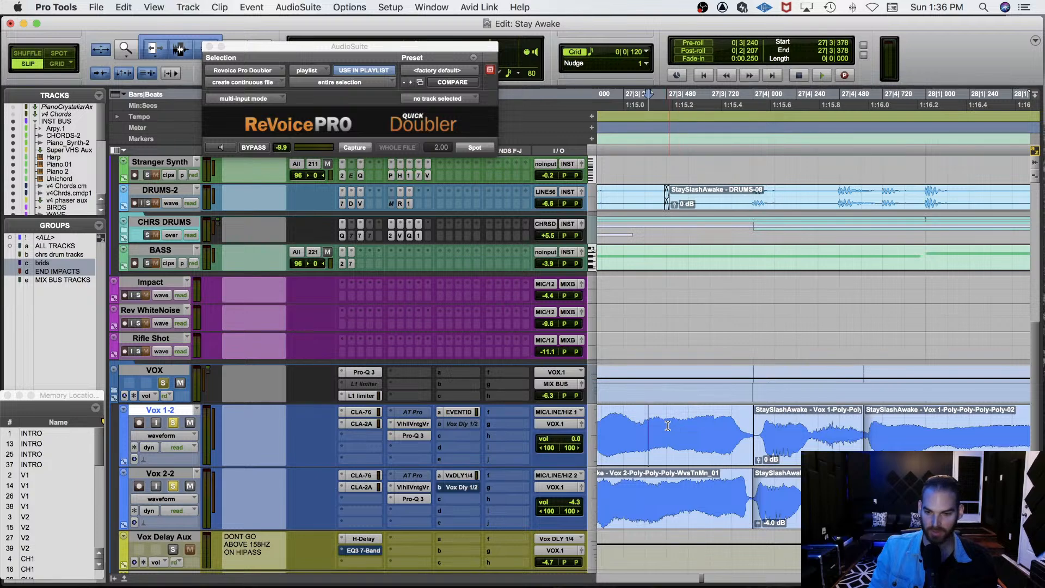
left_click(668, 426)
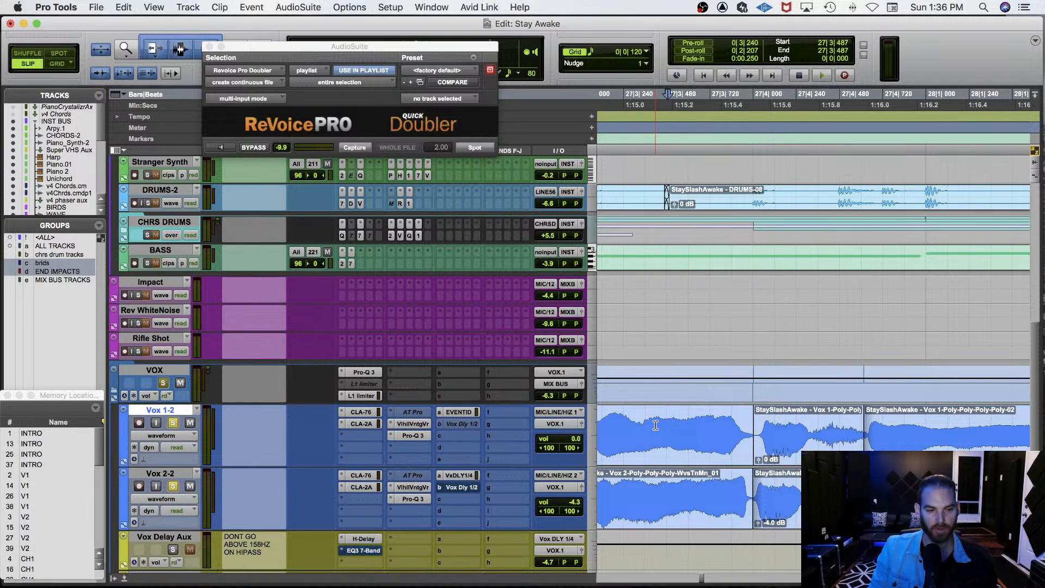
left_click(650, 425)
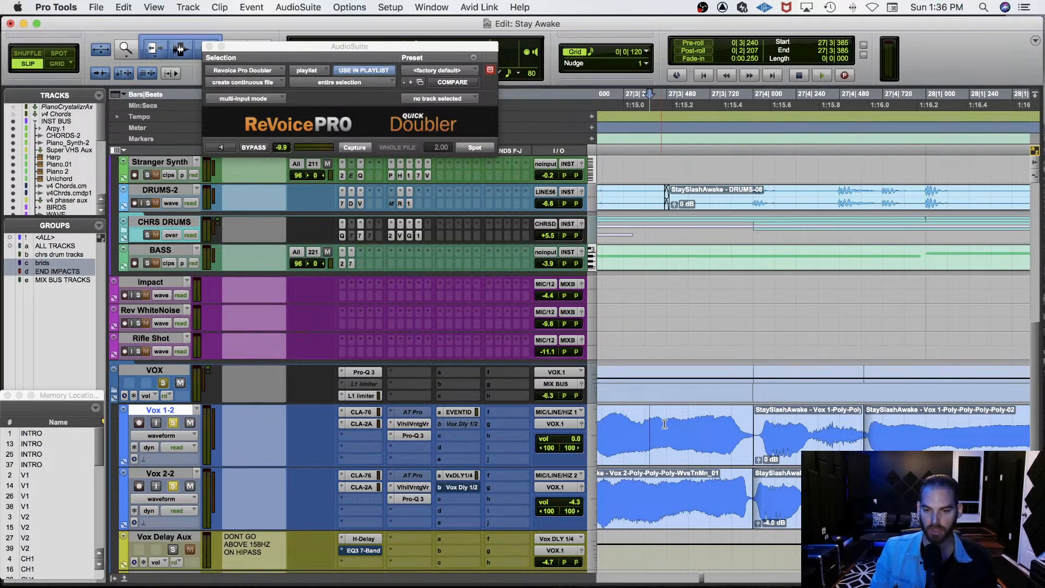
key("space")
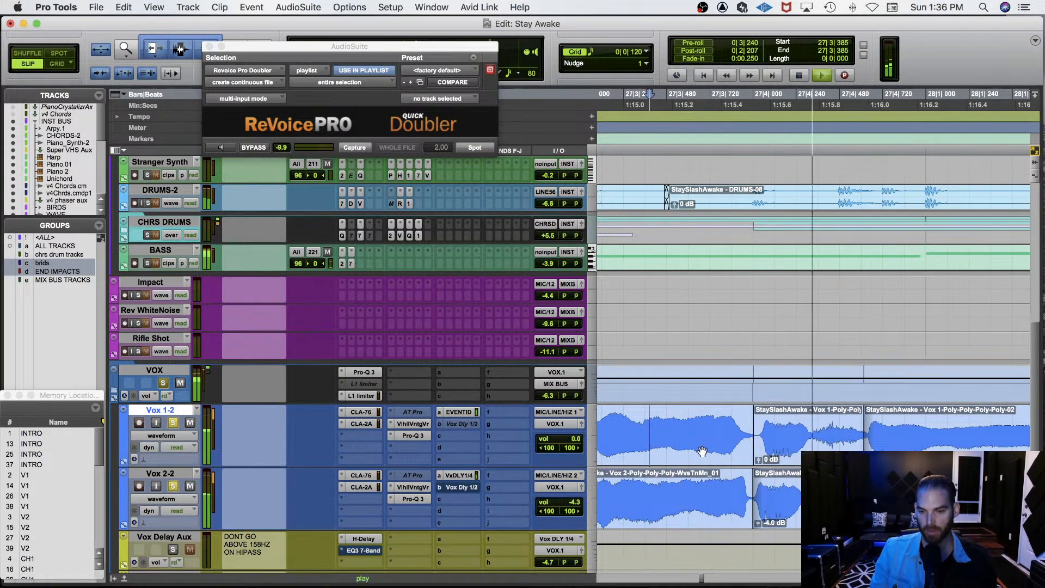
key("space")
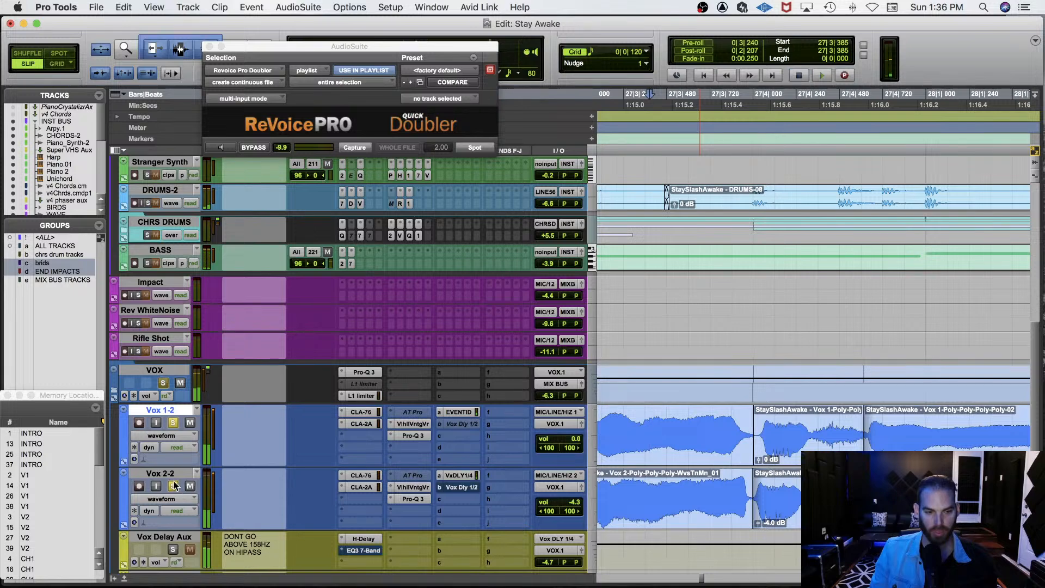
Activate the AT Pro inserts on Vox 1-2 and Vox 2-2 and replay the chorus phrase.
left_click(173, 485)
key("space")
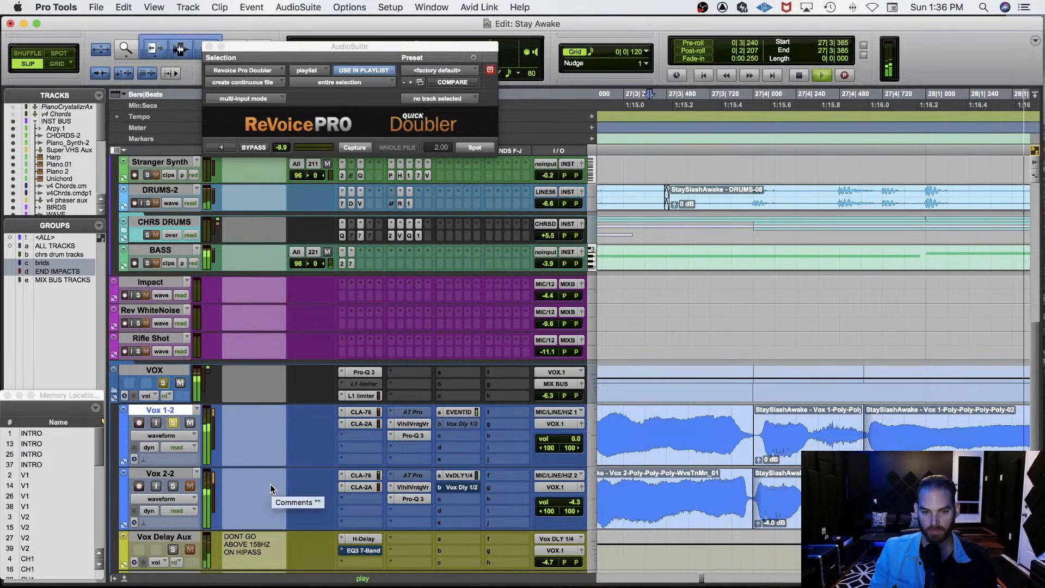
key("space")
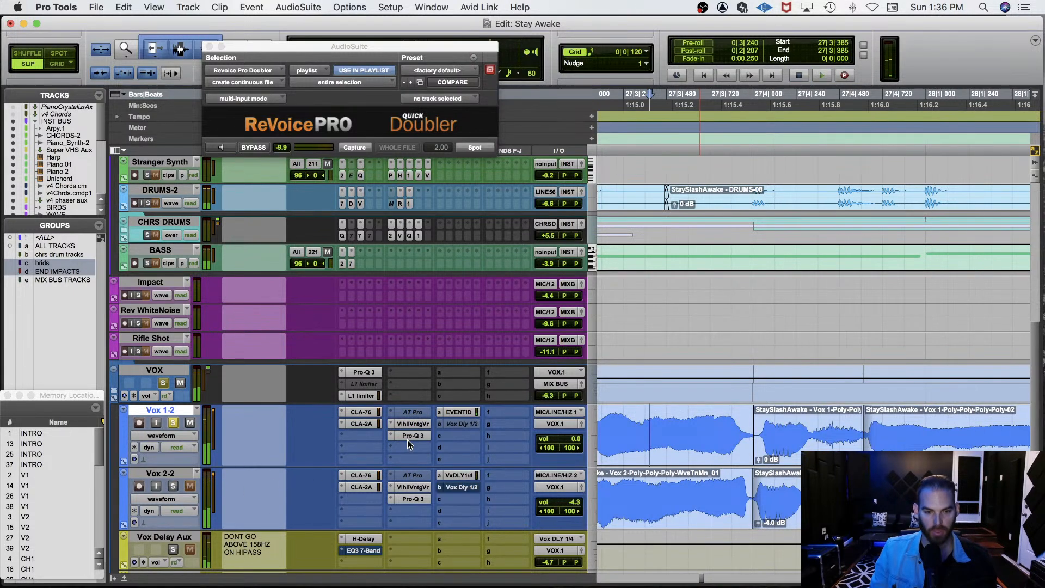
left_click(413, 476, "ctrl+super")
key("space")
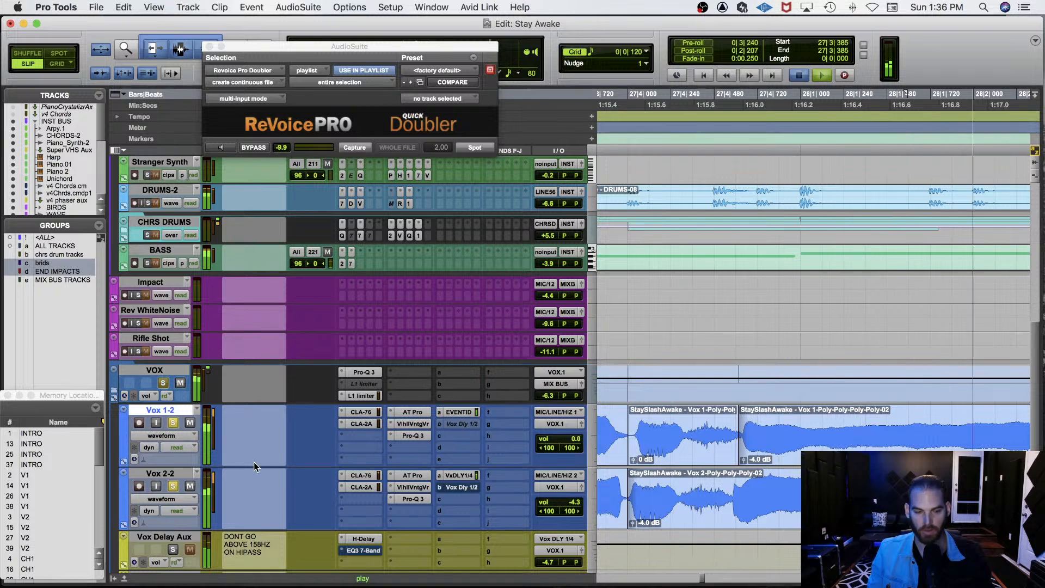
key("space")
Select the doubled clip on Vox 1-2, turn that track's solo off and play Vox 2-2 alone around 27|4|473.
left_click(661, 447)
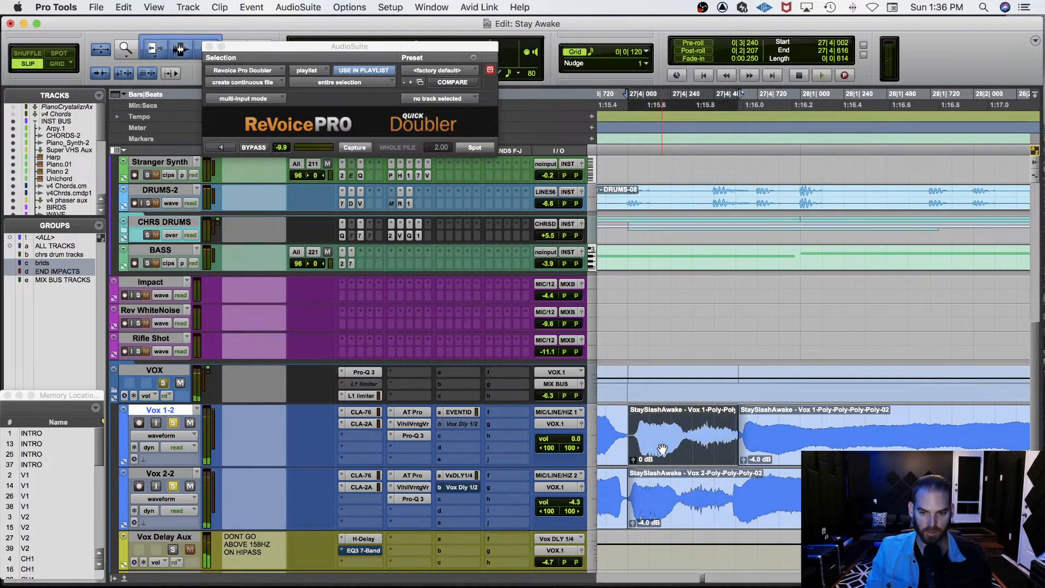
left_click(173, 423)
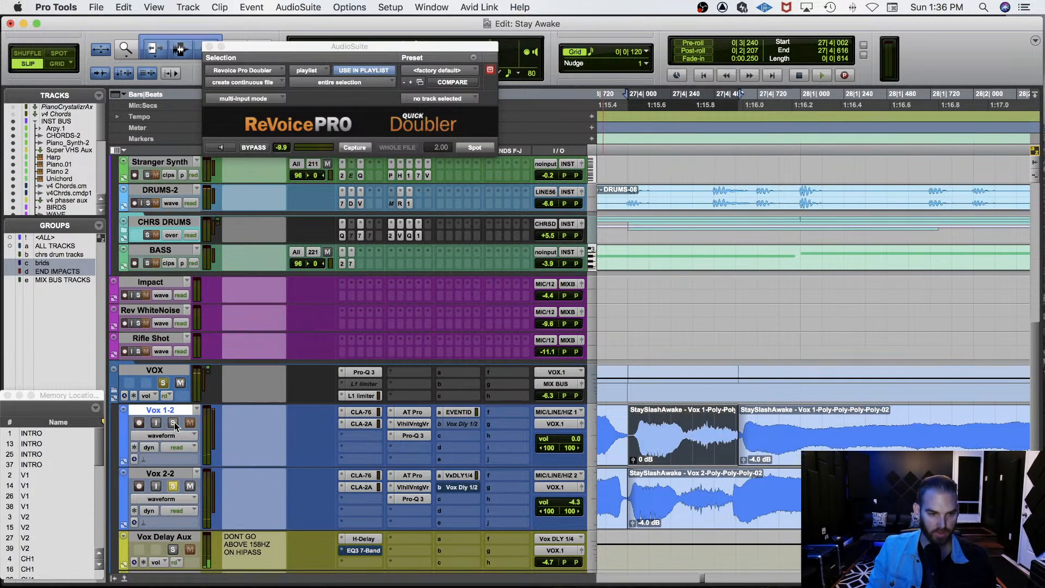
key("space")
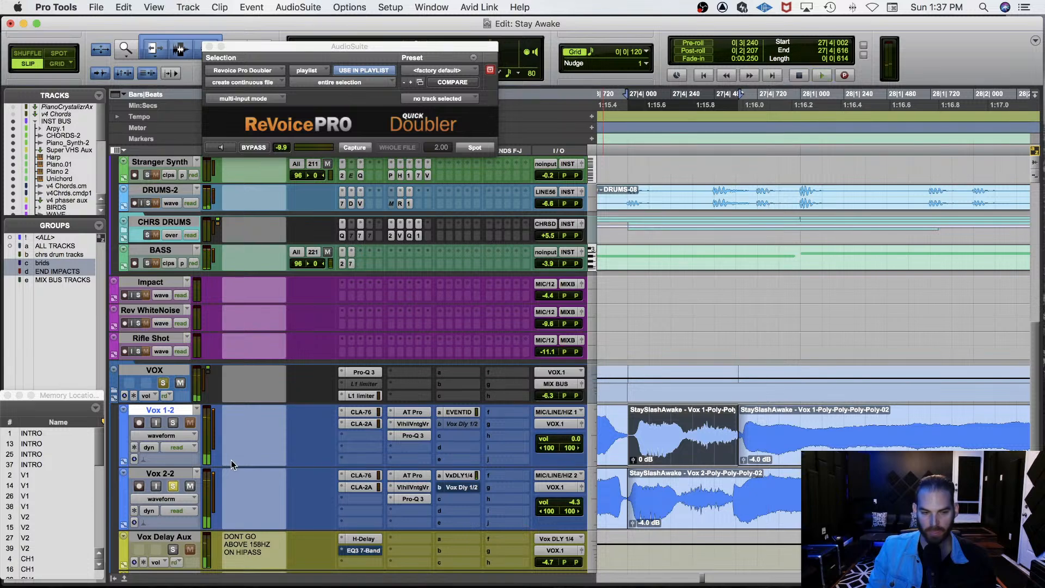
left_click(714, 486)
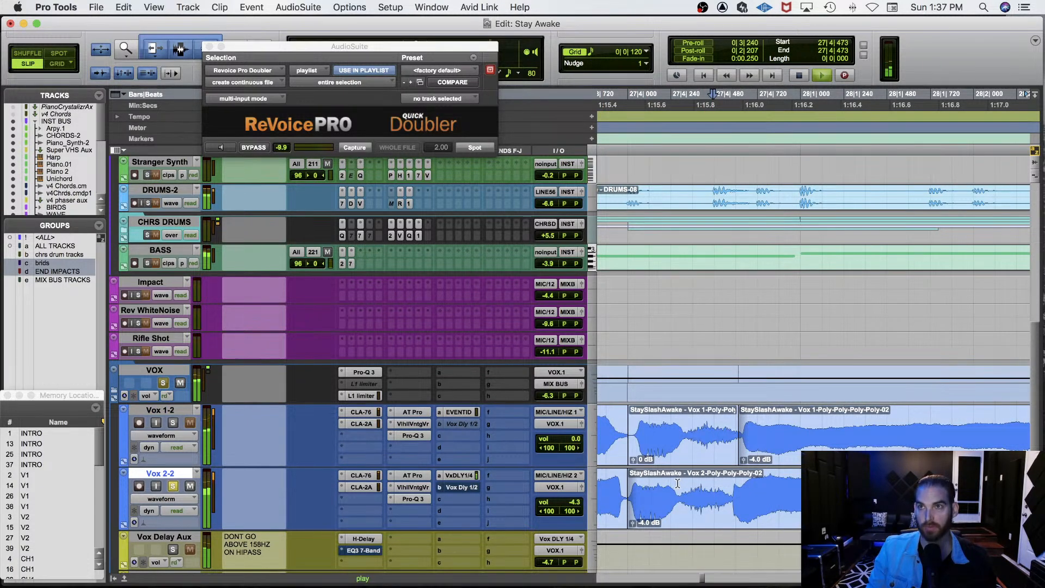
key("space")
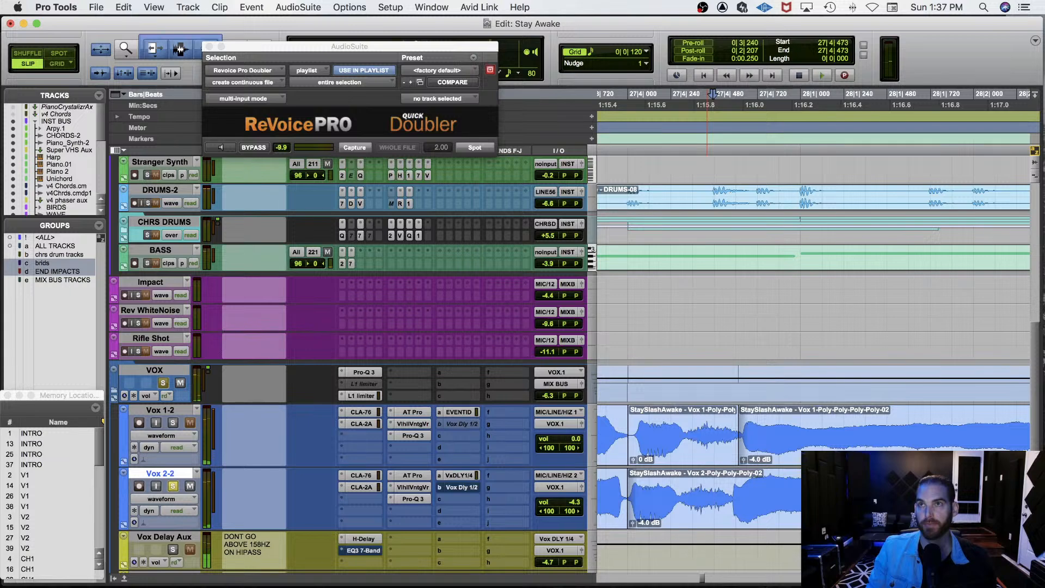
Solo Vox 1-2 instead of Vox 2-2, play on from 27|4|473 and save the session.
key("super+Tab")
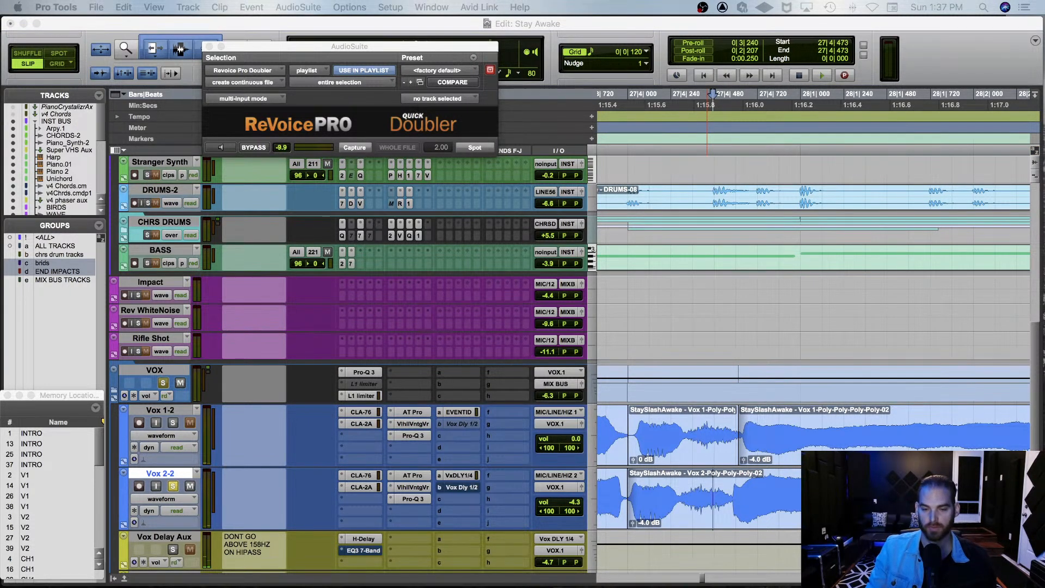
left_click(175, 486)
left_click(173, 424)
key("space")
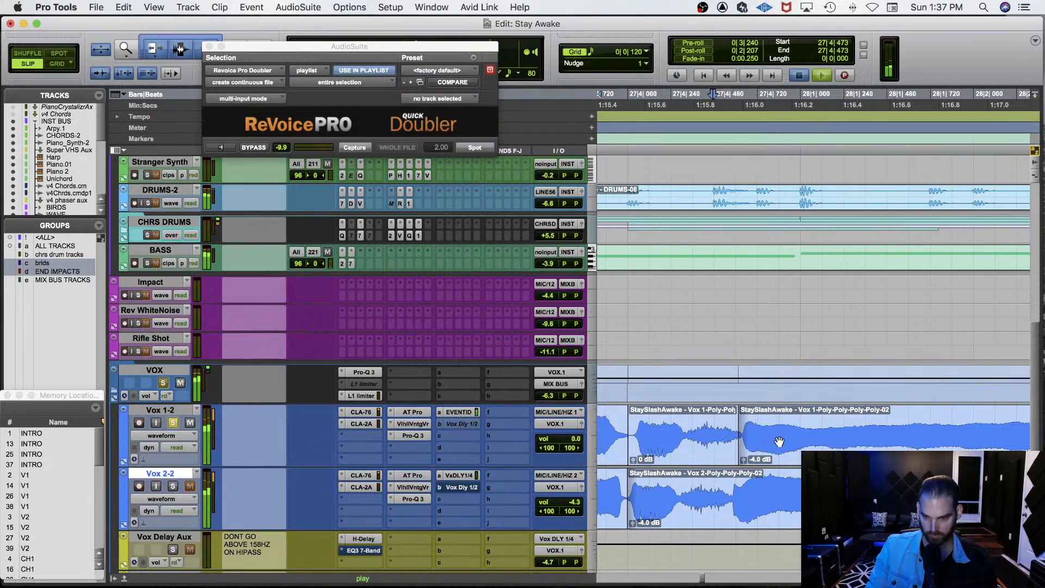
key("super+s")
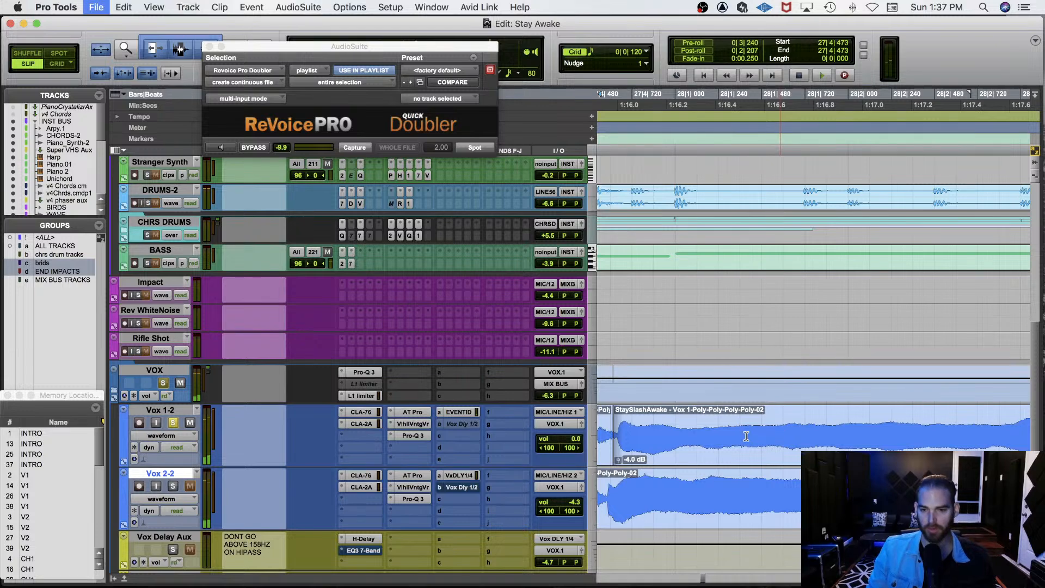
key("r")
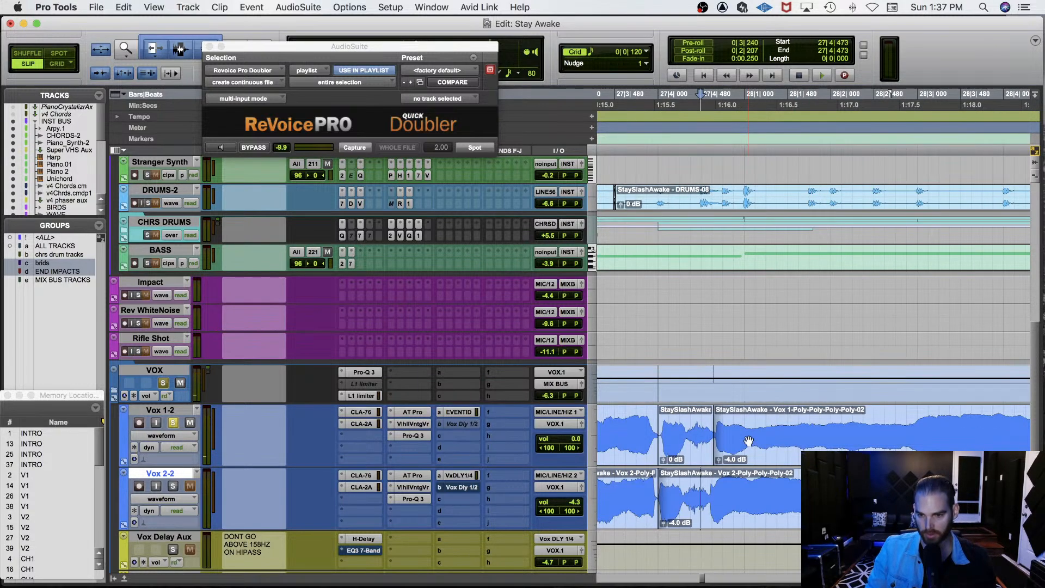
key("super+s")
Select Vox 2-2 from 27|4|479 to 27|4|803 and enable Polyphonic Elastic Audio on the track.
key("F7")
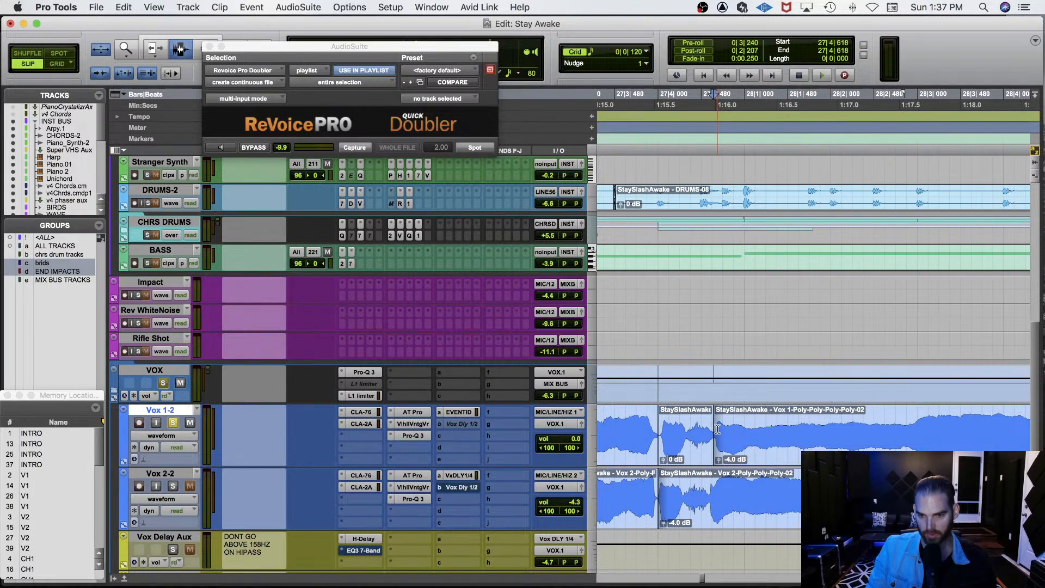
key("super+]")
scroll(718, 433, "right", 3)
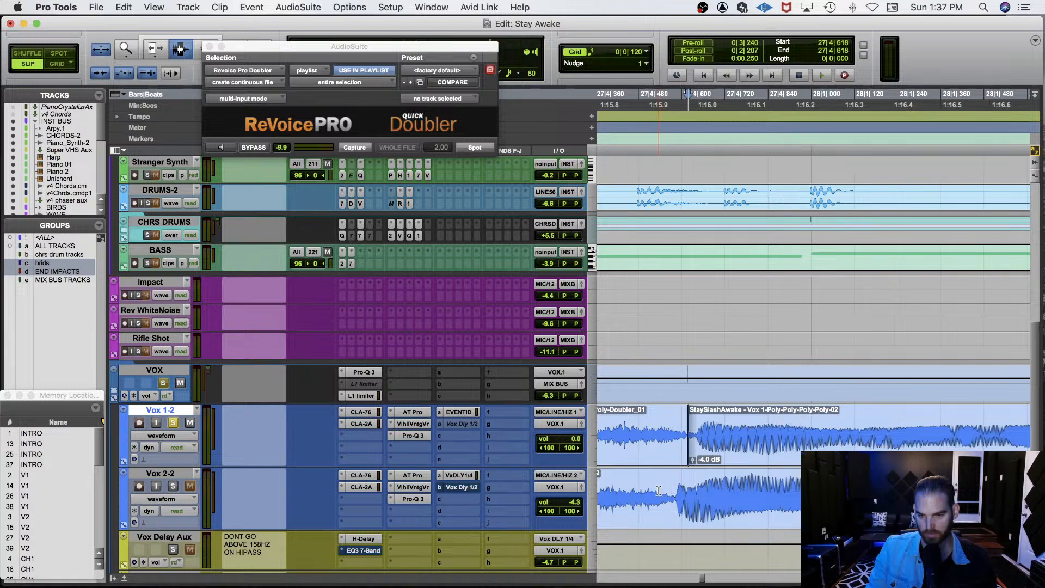
left_click_drag(637, 490, 755, 490)
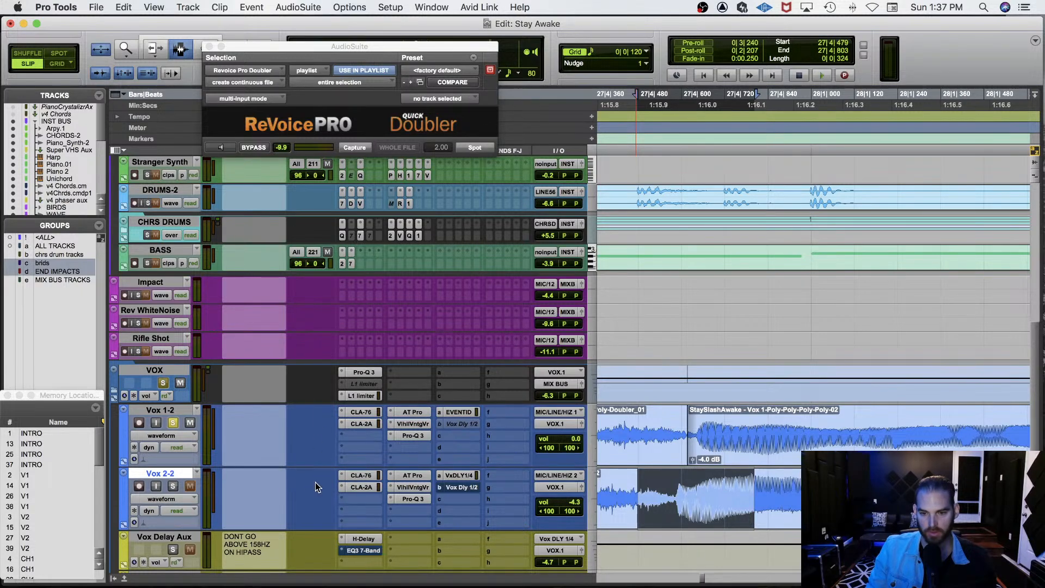
left_click(166, 519)
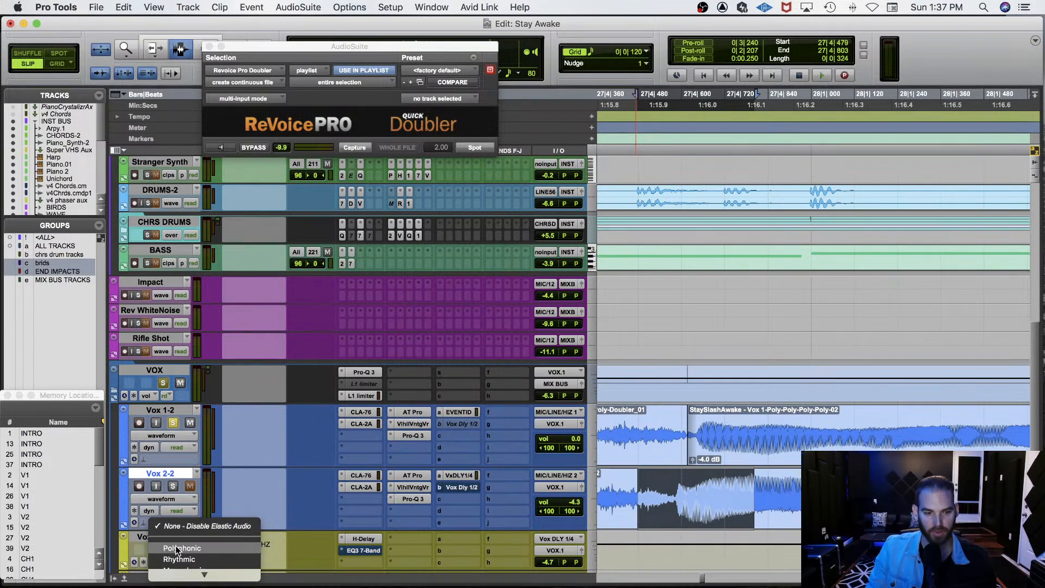
left_click(166, 538)
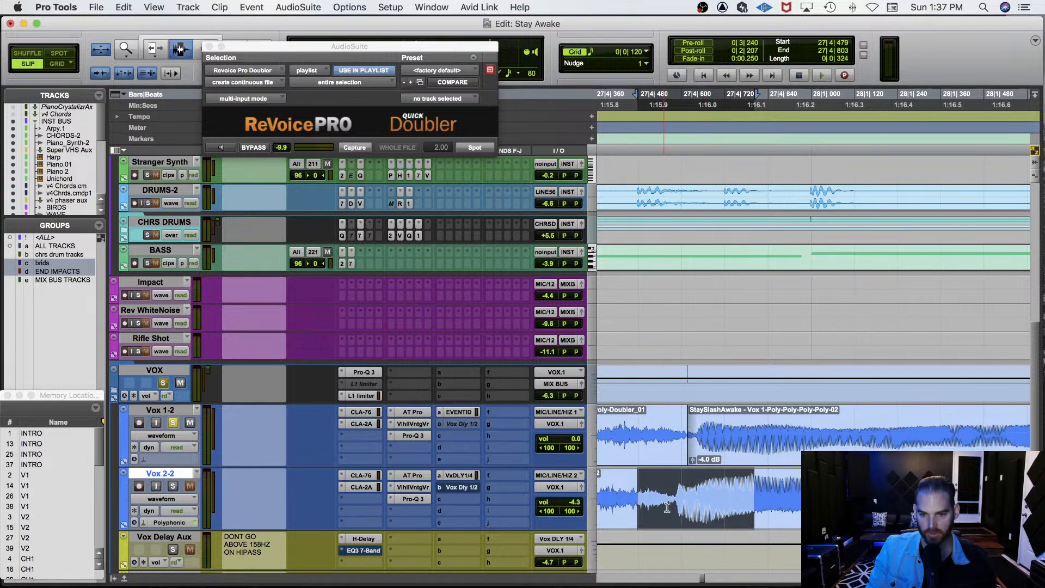
Show Vox 2-2 in warp view and warp its note onset at about 27|4|584 to the start of the Vox 1-2 clip.
left_click(673, 489)
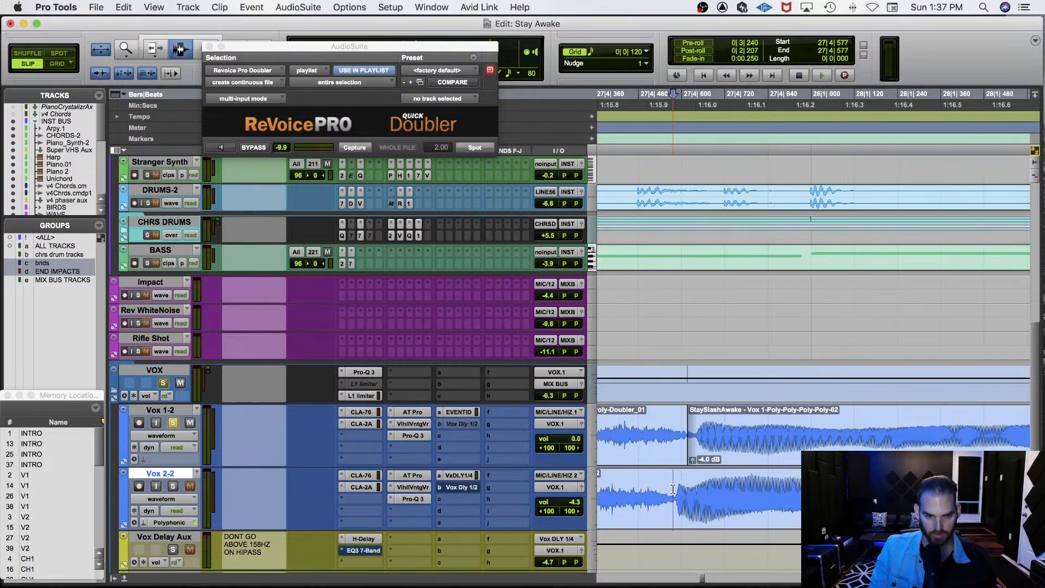
key("ctrl+super+Left")
key("F7+F8")
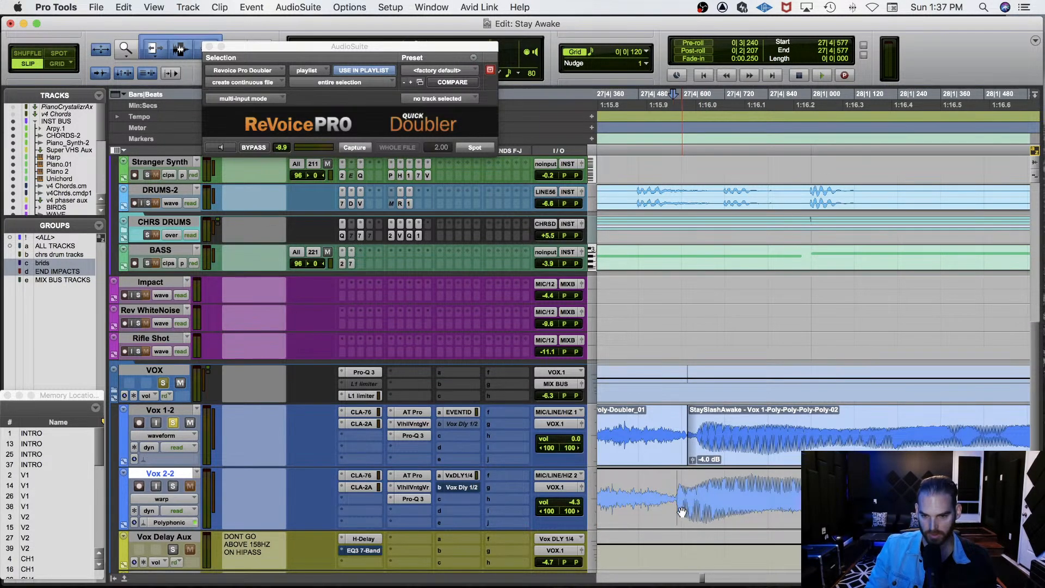
left_click_drag(675, 493, 831, 493)
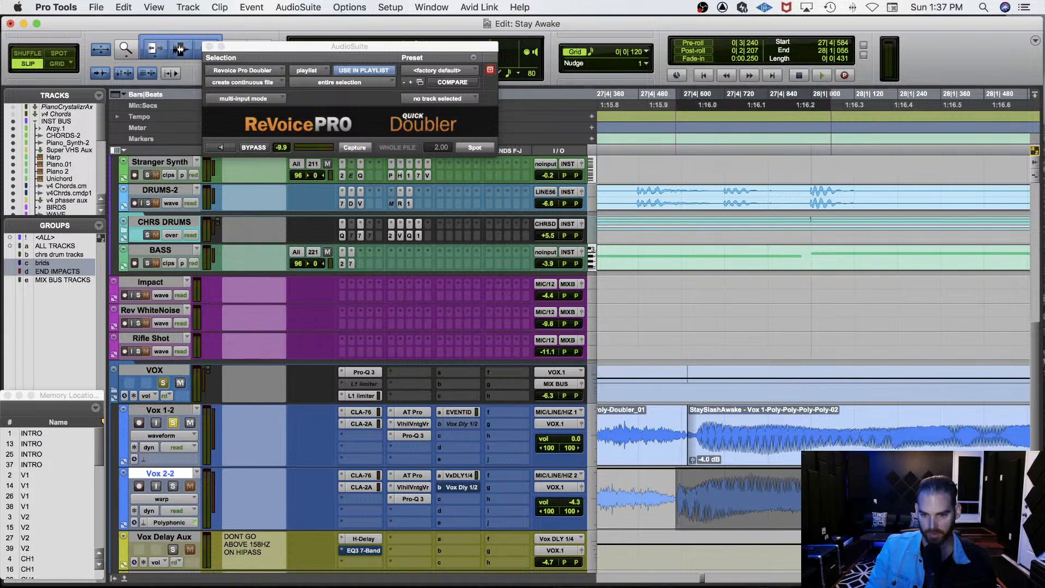
key("shift+p")
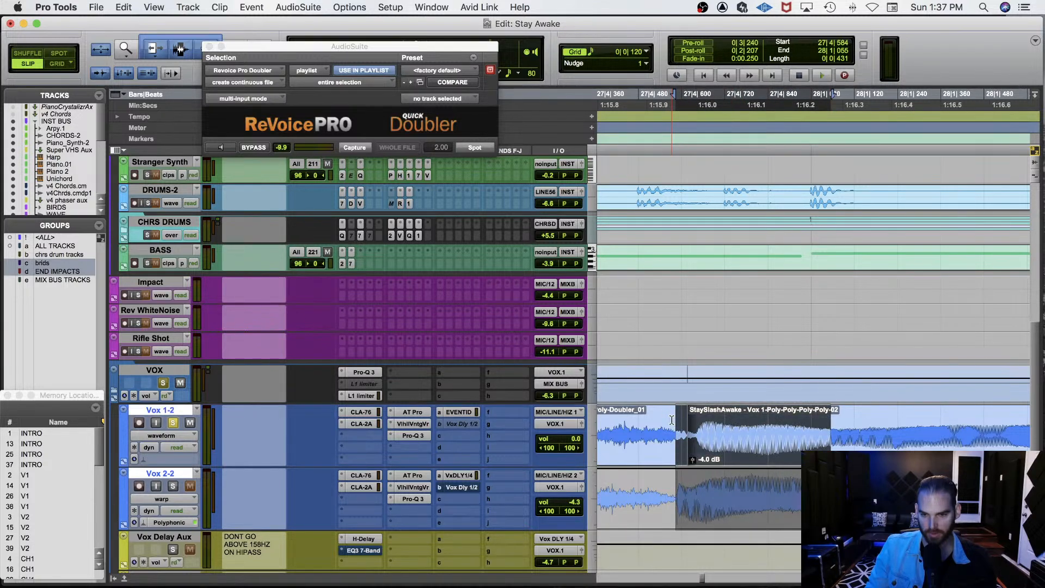
left_click(704, 491)
left_click_drag(677, 511, 688, 511)
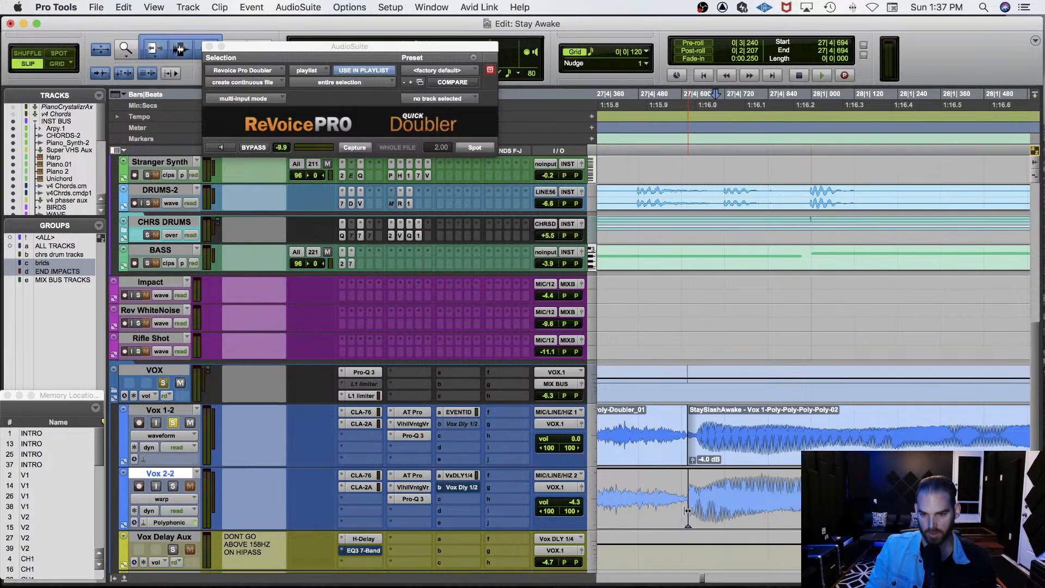
Turn off the Vox 1-2 solo and shift the Vox 2-2 onset's warp marker slightly later.
key("r")
key("t")
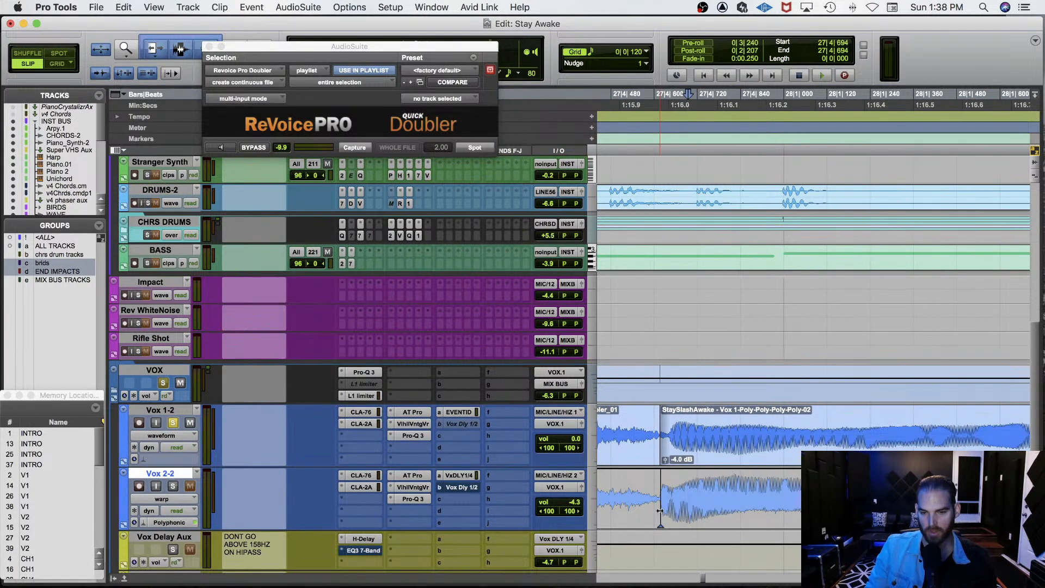
left_click(173, 424)
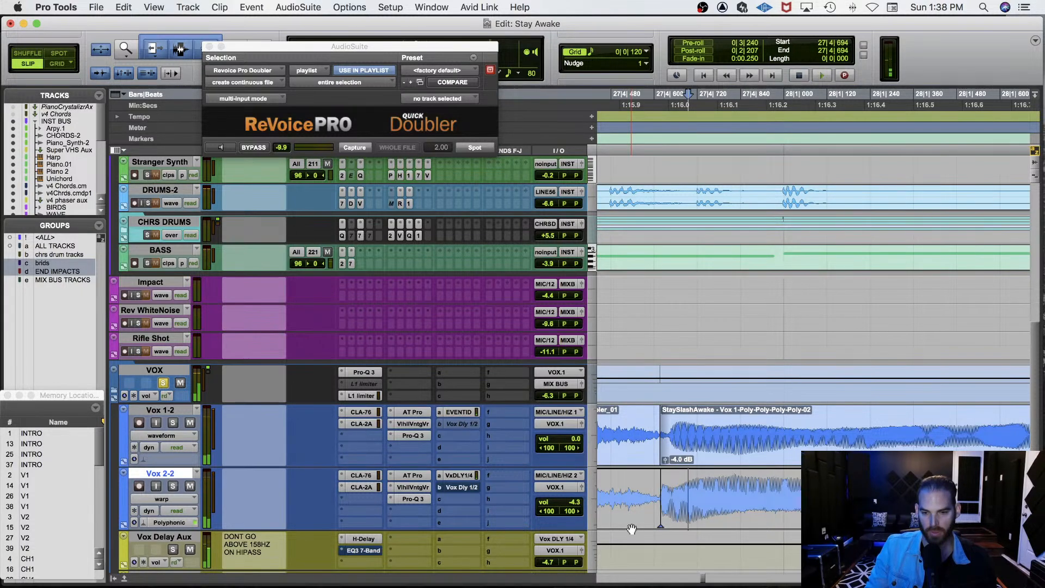
left_click_drag(662, 514, 669, 514)
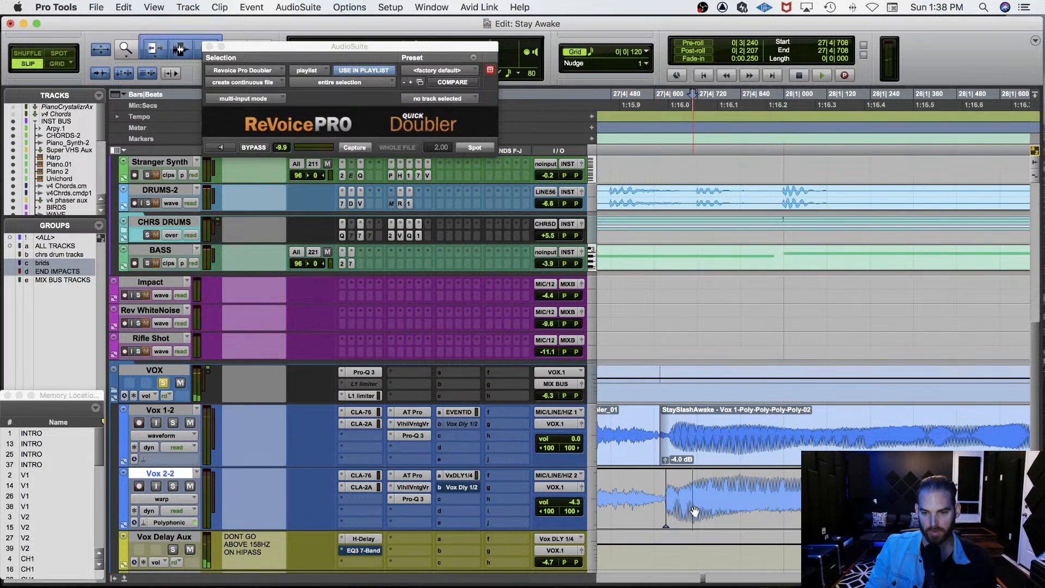
Play the warped phrase from 27|4|321 and examine both vocal onsets near 27|4|600 close up.
key("r")
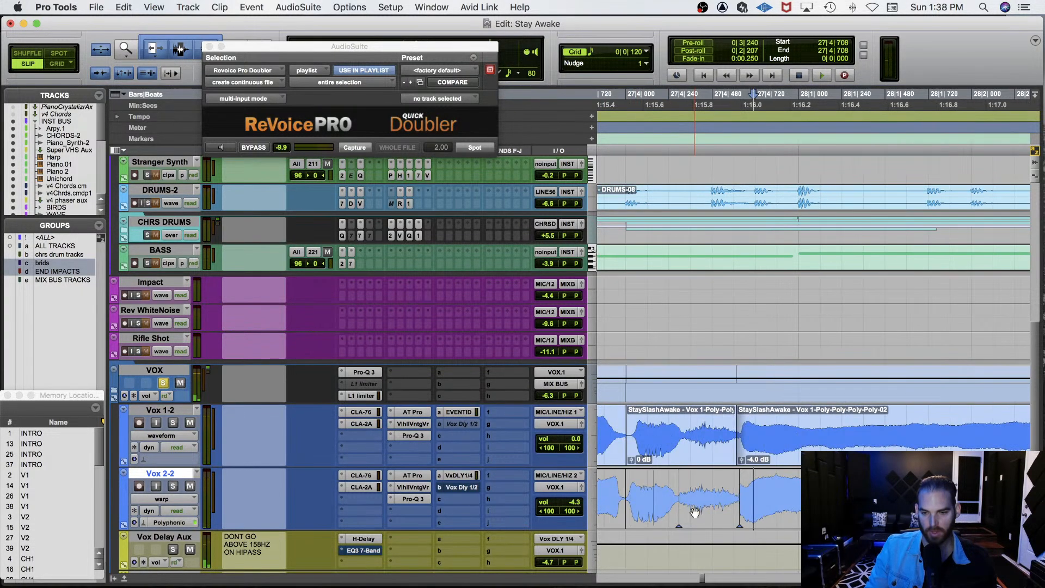
left_click(683, 486)
key("space")
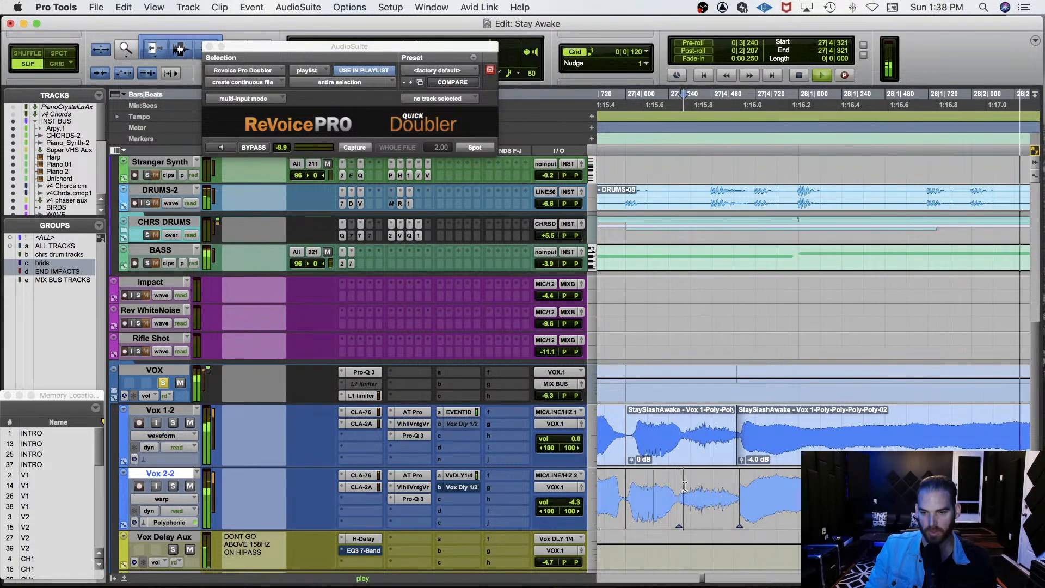
left_click(772, 485)
key("t")
key("t")
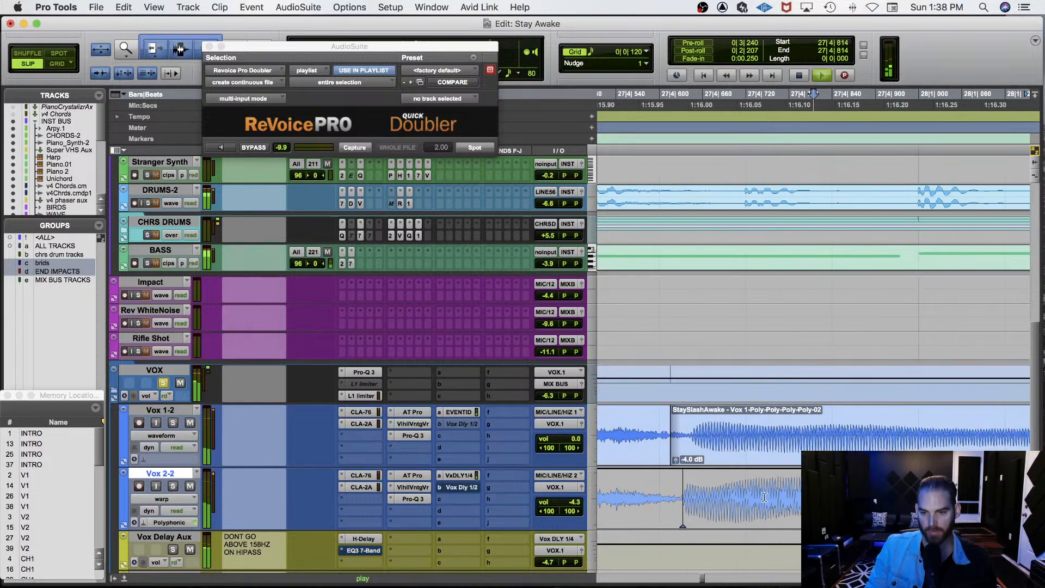
key("space")
Replay both vocals from 27|4|575 and move the Vox 2-2 warp marker earlier to about 27|4|600.
left_click(641, 493)
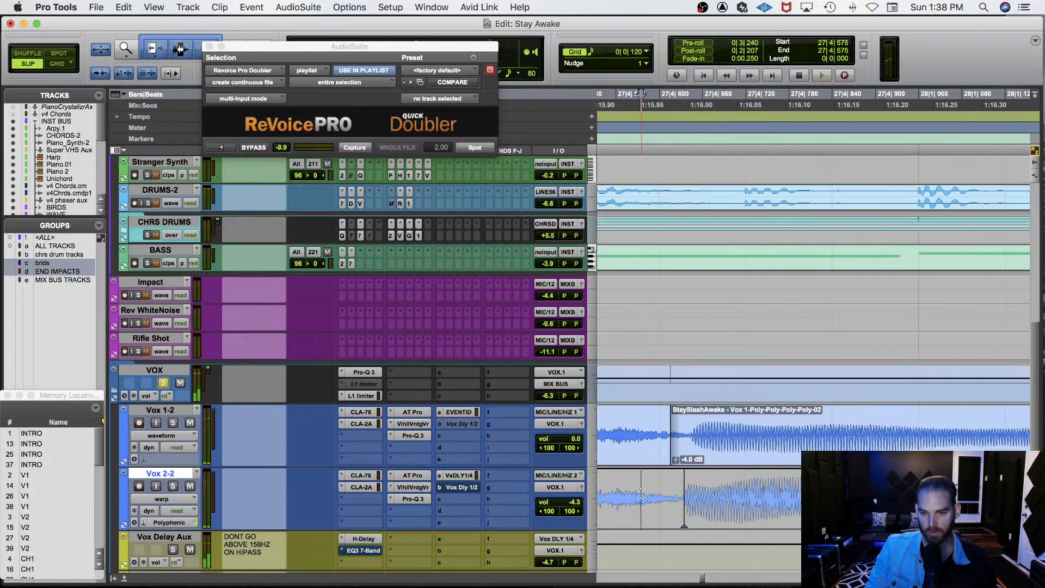
key("space")
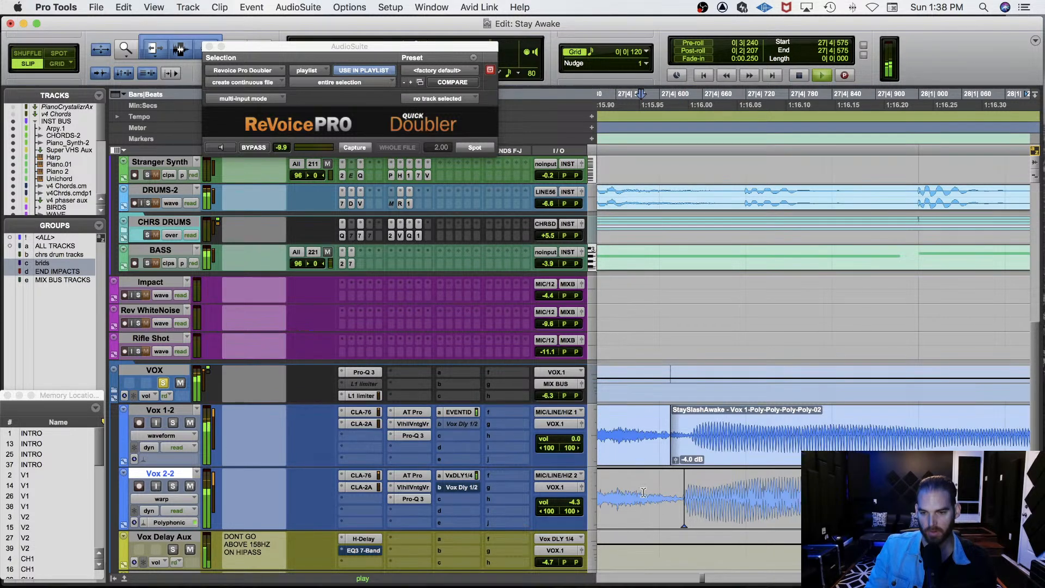
key("space")
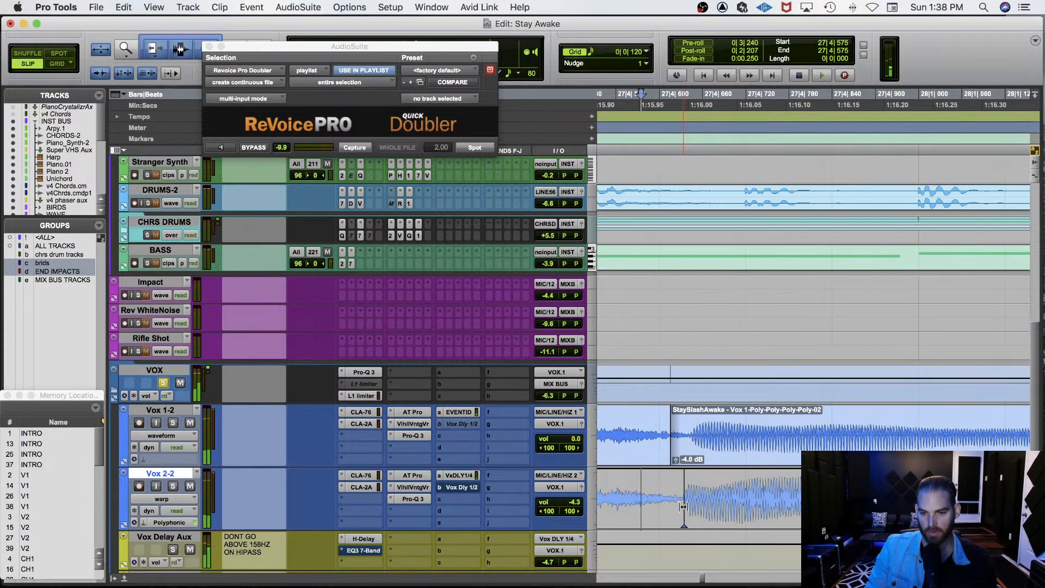
left_click_drag(684, 507, 660, 506)
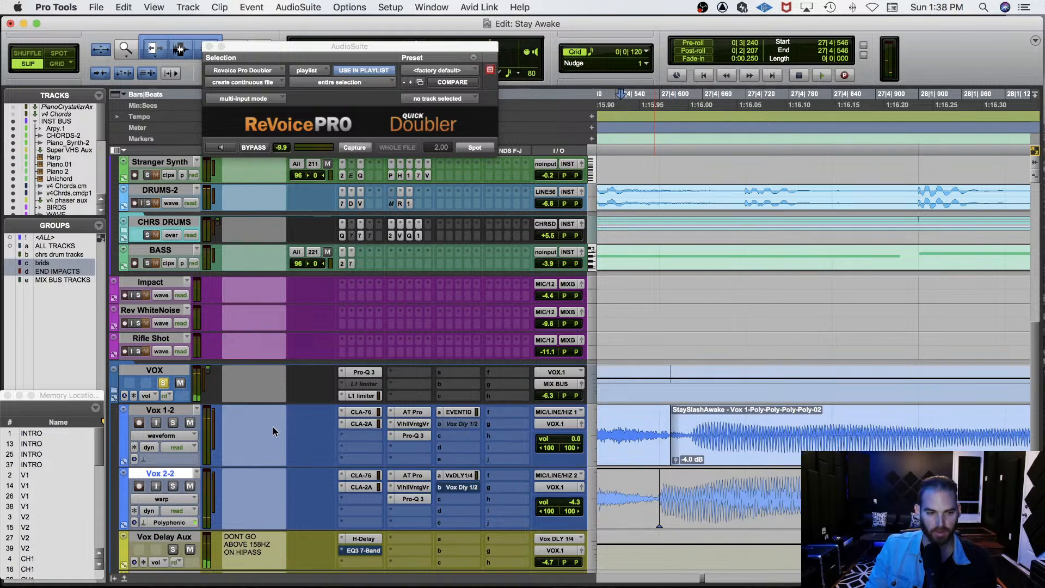
Enable Polyphonic Elastic Audio on Vox 1-2 and extend the clip after the double back to start at 27|4|600.
left_click(175, 463)
left_click(186, 486)
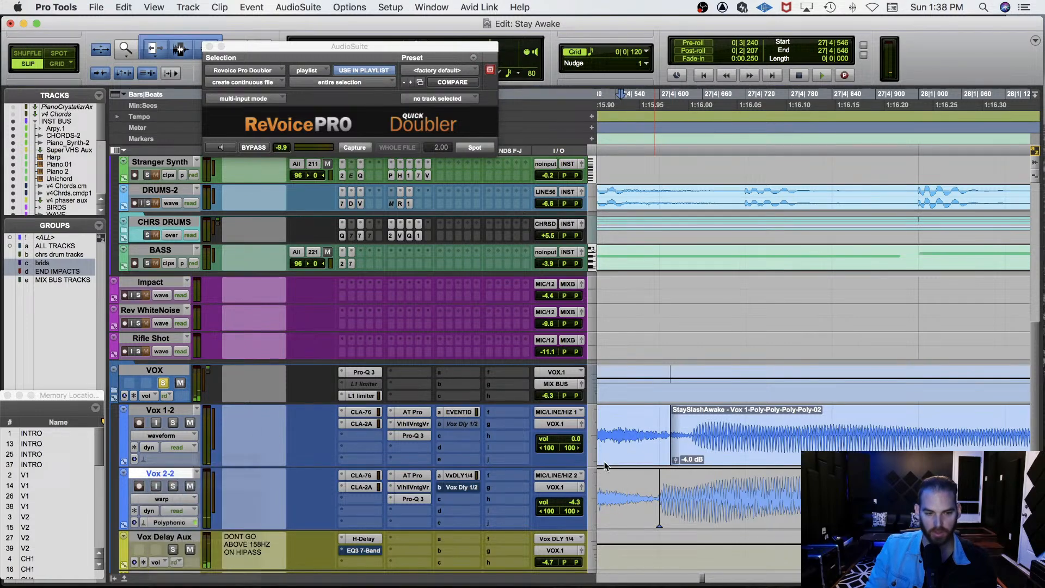
mouse_move(666, 428)
left_mouse_down()
mouse_move(648, 428)
mouse_move(660, 428)
left_mouse_up()
left_click(717, 452)
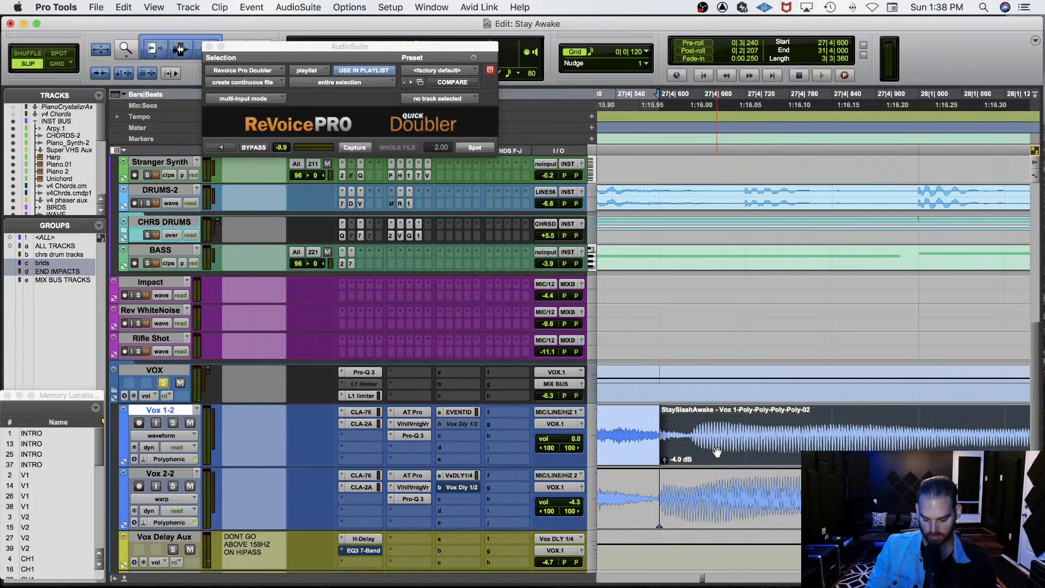
Show Vox 1-2 in warp view, warp its note onset earlier to match Vox 2-2 and play from 27|4|528.
key("minus")
left_click(709, 423)
left_click_drag(691, 444, 657, 444)
left_click(608, 425)
key("space")
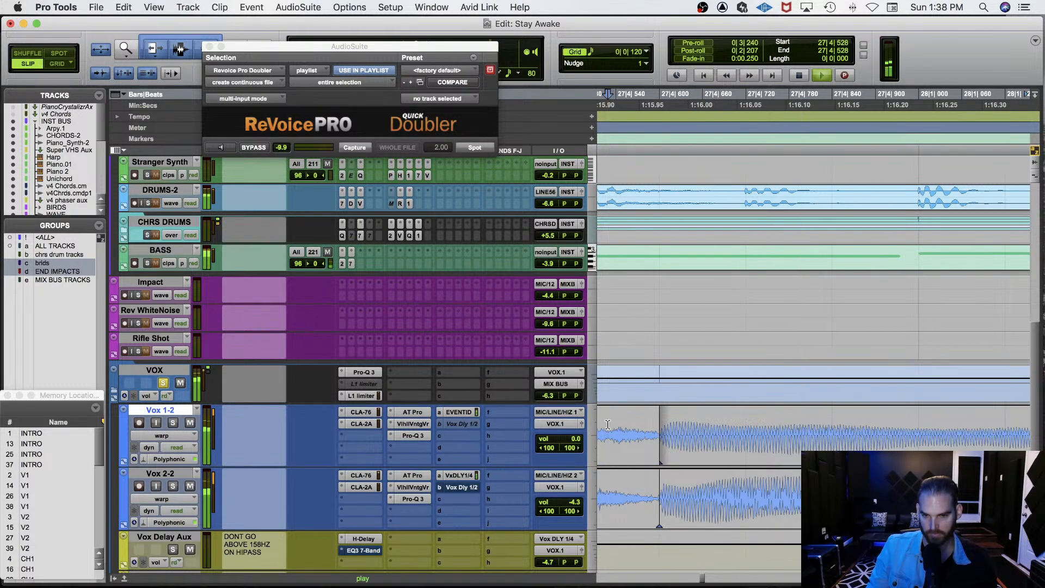
Replay both vocals from 27|4|468 to check the note entry near 27|4|600.
key("r")
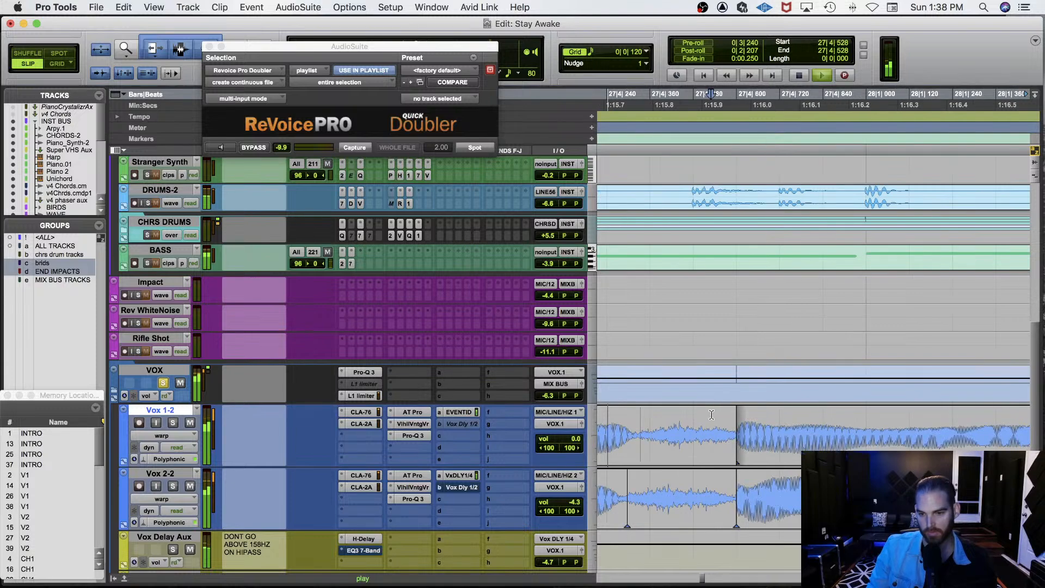
key("space")
left_click(689, 417)
key("space")
key("space")
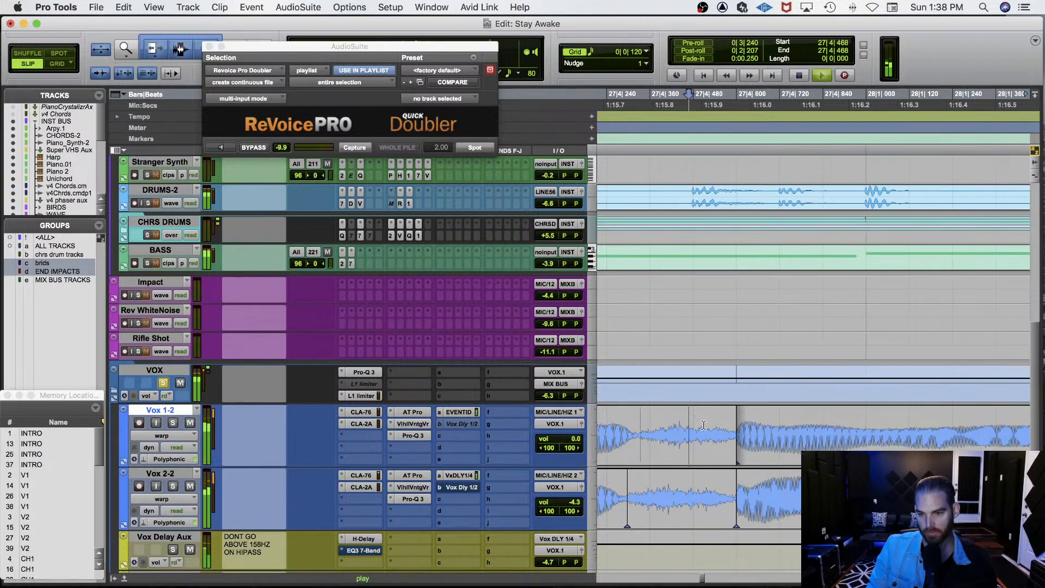
key("space")
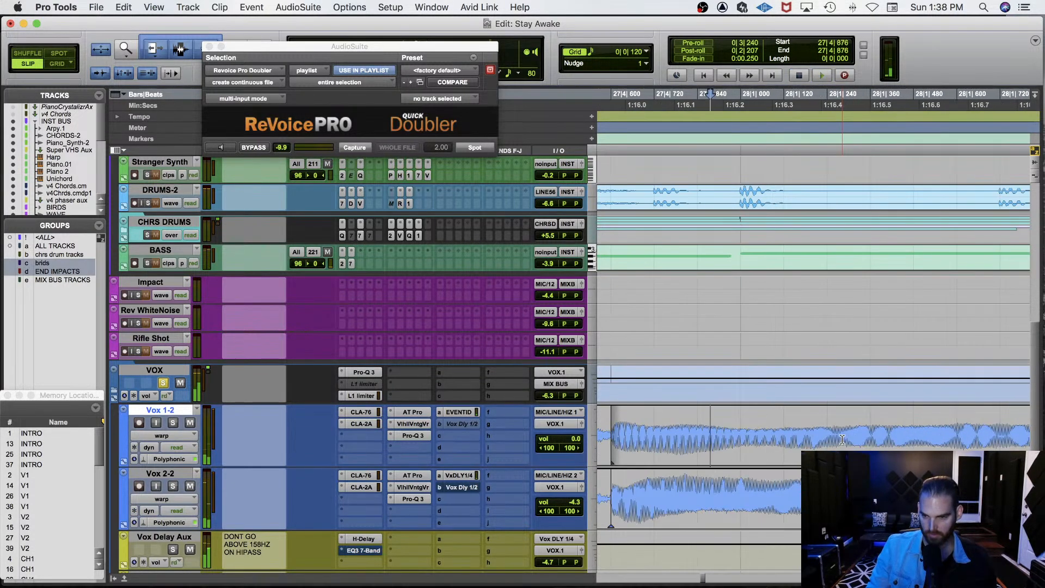
Play the sustained note of both vocals from 27|4|876 and from 27|4|584.
key("space")
key("space")
key("space")
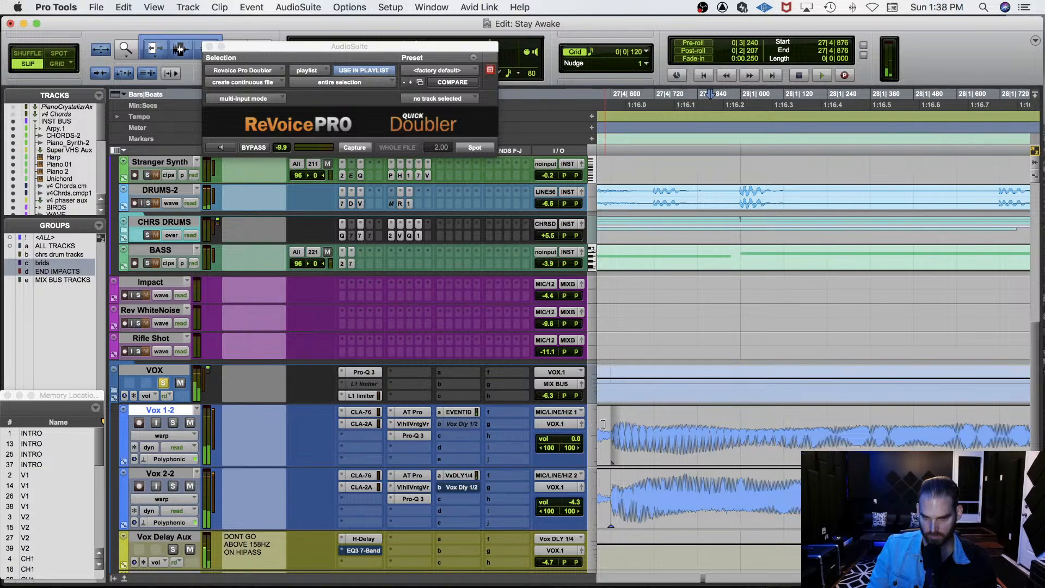
left_click(605, 426)
key("space")
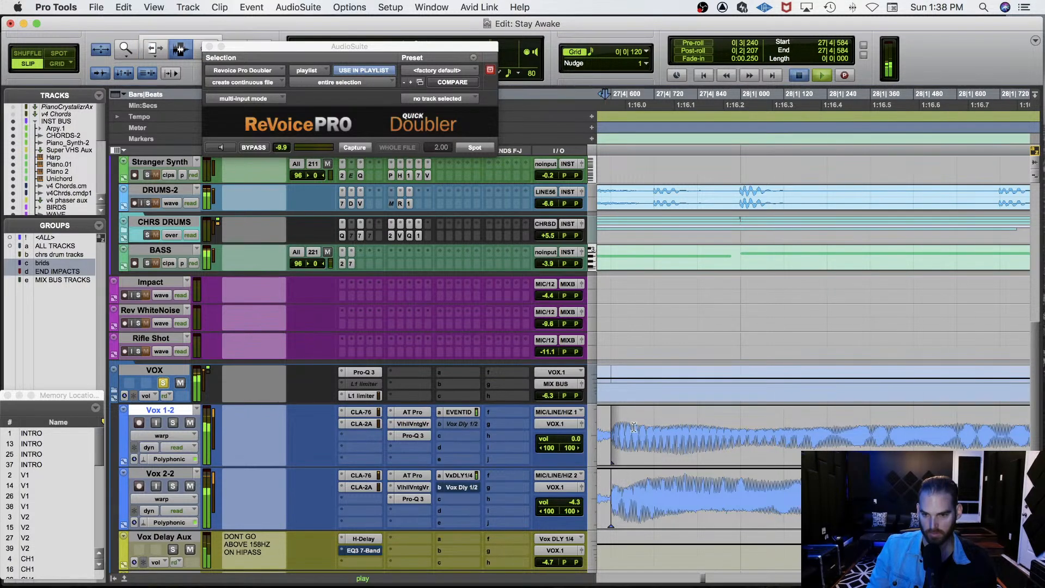
key("space")
Solo Vox 2-2, play it from 27|4|584 and add a warp marker in its sustained note at about 27|4|720.
left_click(173, 486)
key("space")
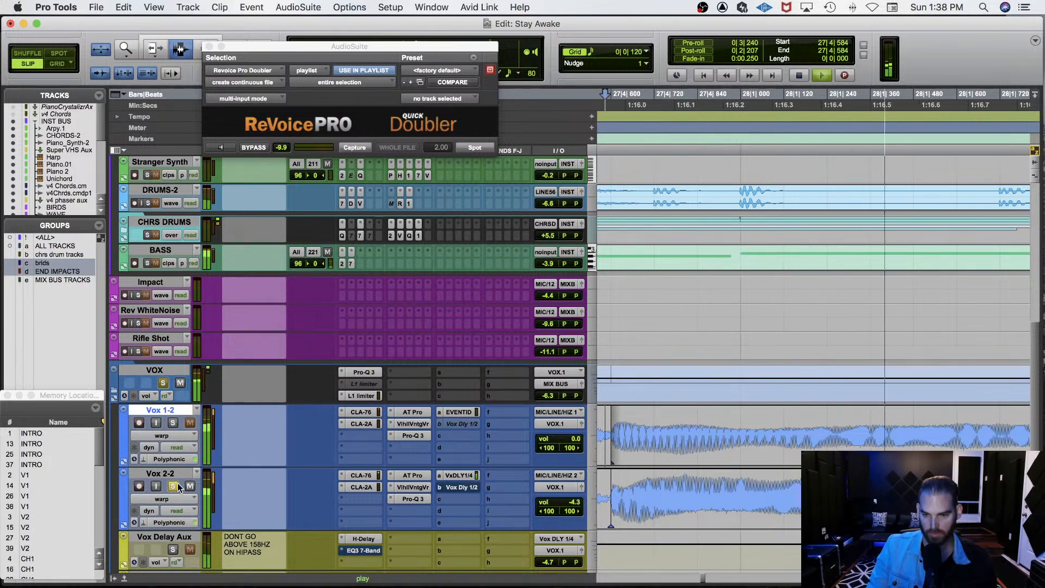
key("space")
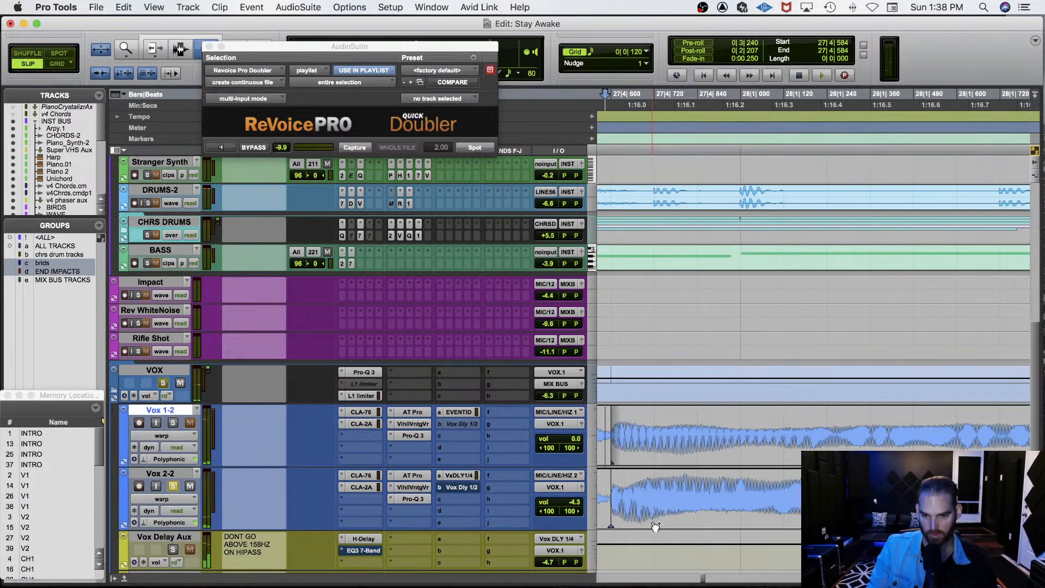
left_click_drag(652, 522, 654, 521)
key("space")
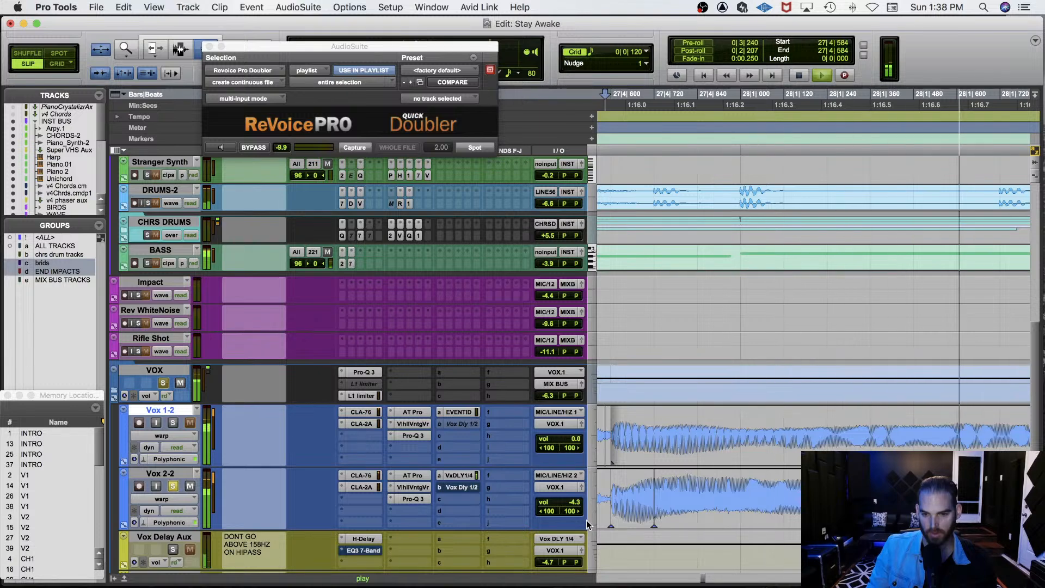
key("space")
Solo Vox 1-2 as well and move the new Vox 2-2 warp marker slightly later to about 27|4|755, replaying from 27|4|584.
left_click(173, 424)
key("space")
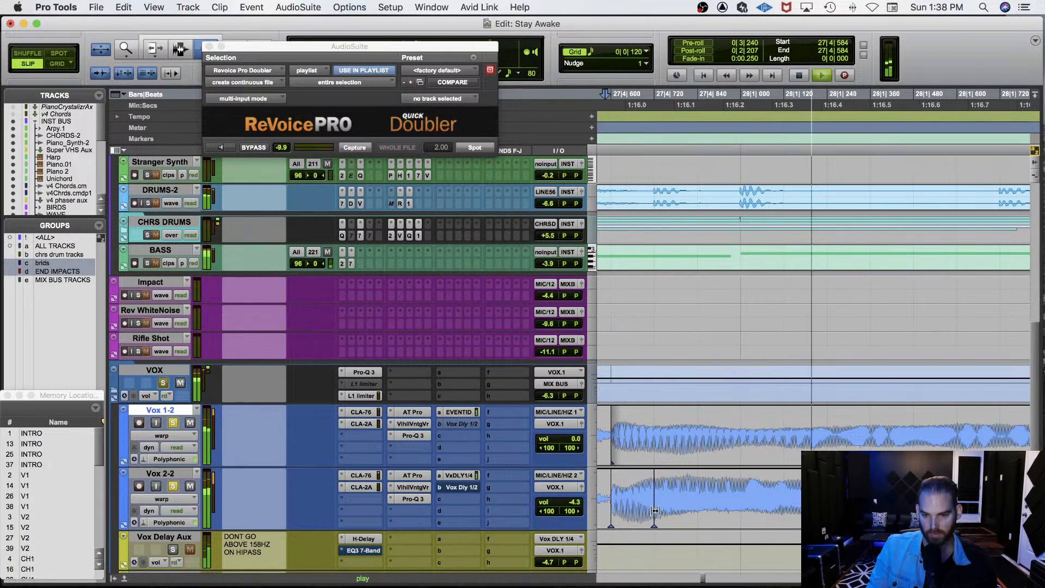
mouse_move(654, 517)
left_mouse_down()
mouse_move(677, 514)
mouse_move(666, 512)
left_mouse_up()
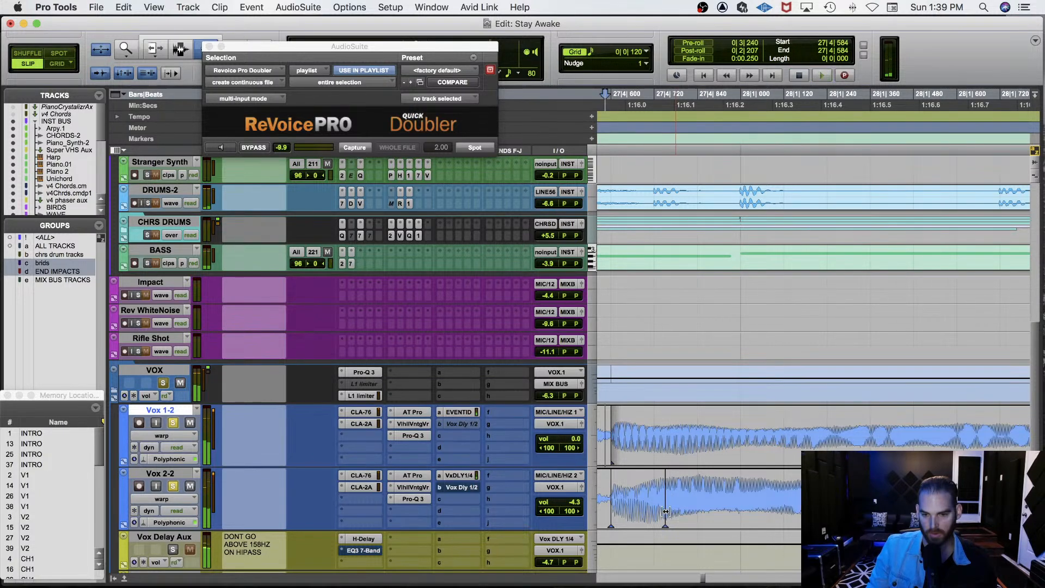
left_click_drag(666, 512, 667, 512)
key("space")
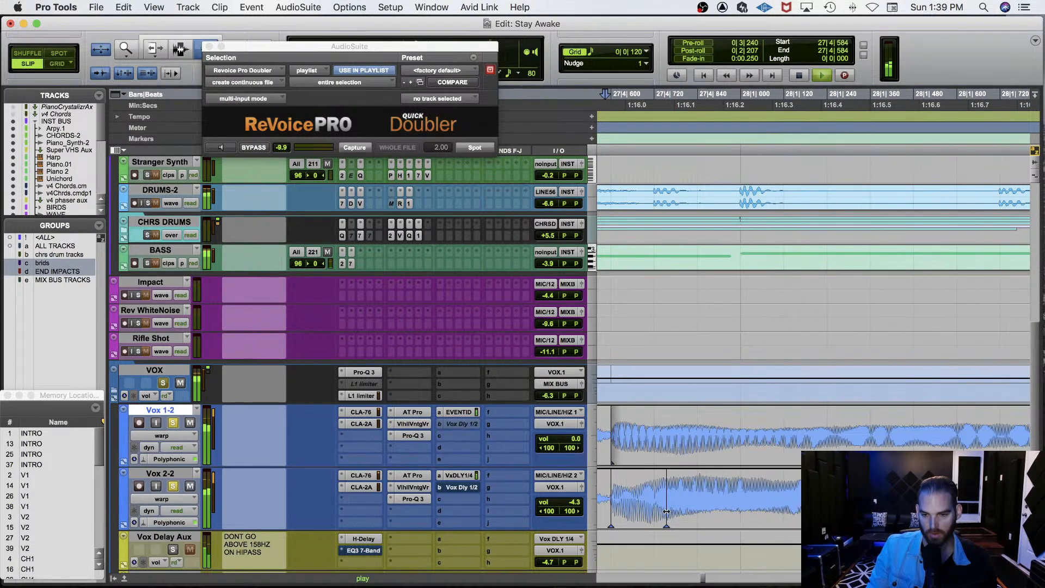
Stop playback, save the session and clear the meters' clip indicators.
key("r")
key("super+7")
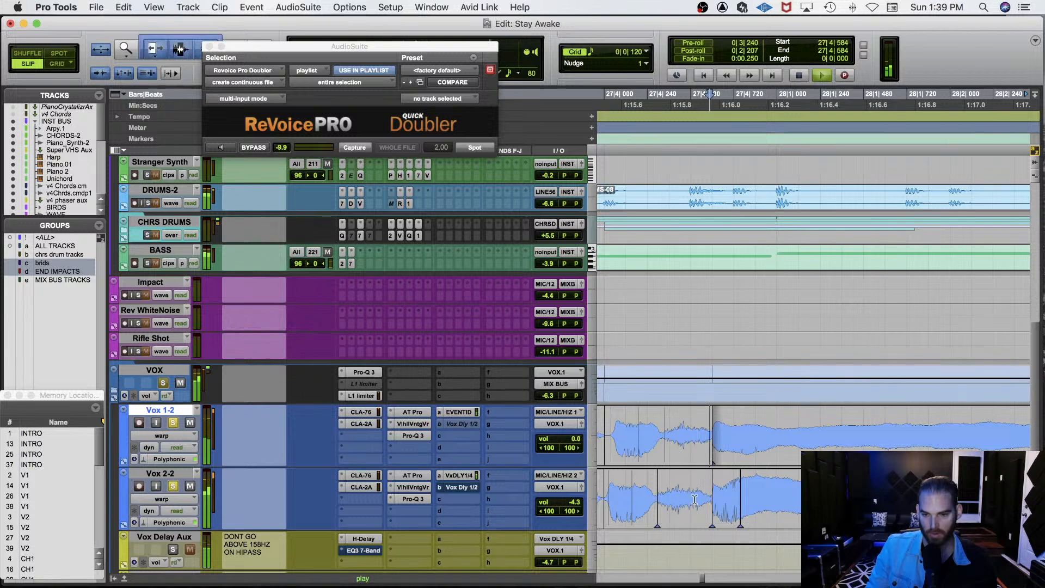
key("space")
key("super+s")
key("alt+c")
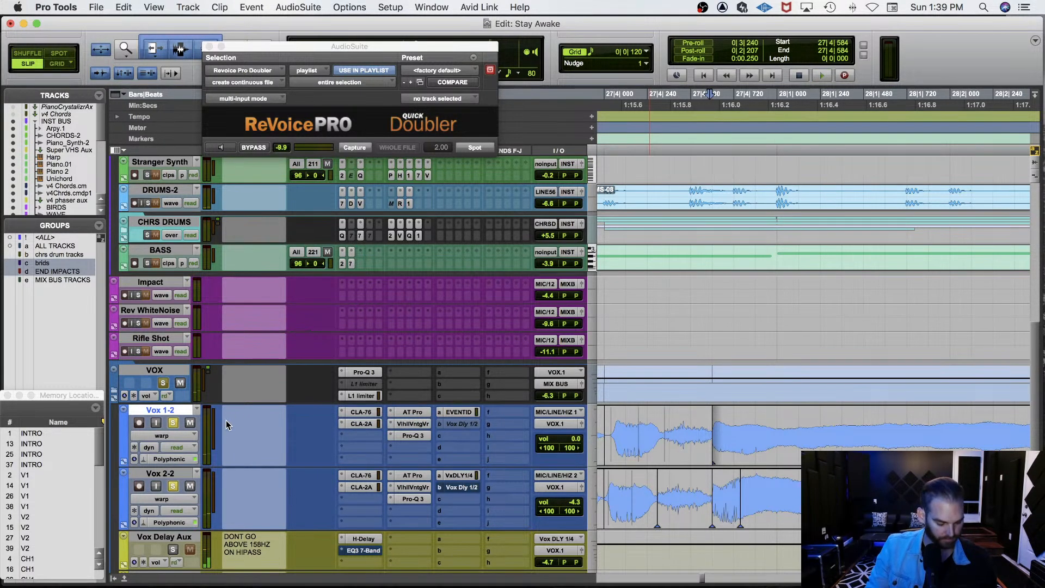
key("super+s")
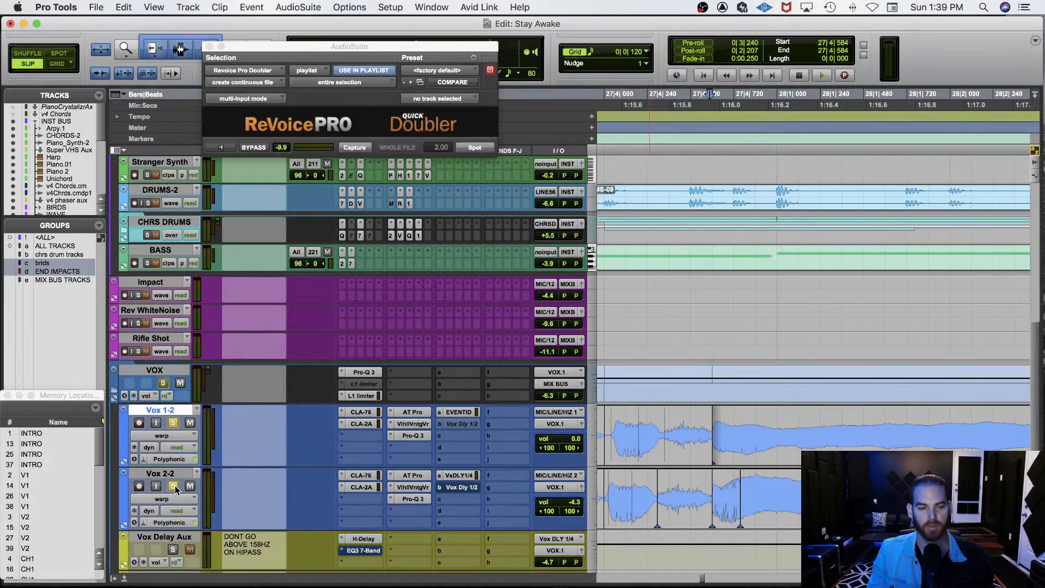
Compare the two vocals from 27|4|584 by playing Vox 2-2 soloed and Vox 1-2 soloed.
left_click(173, 423)
key("space")
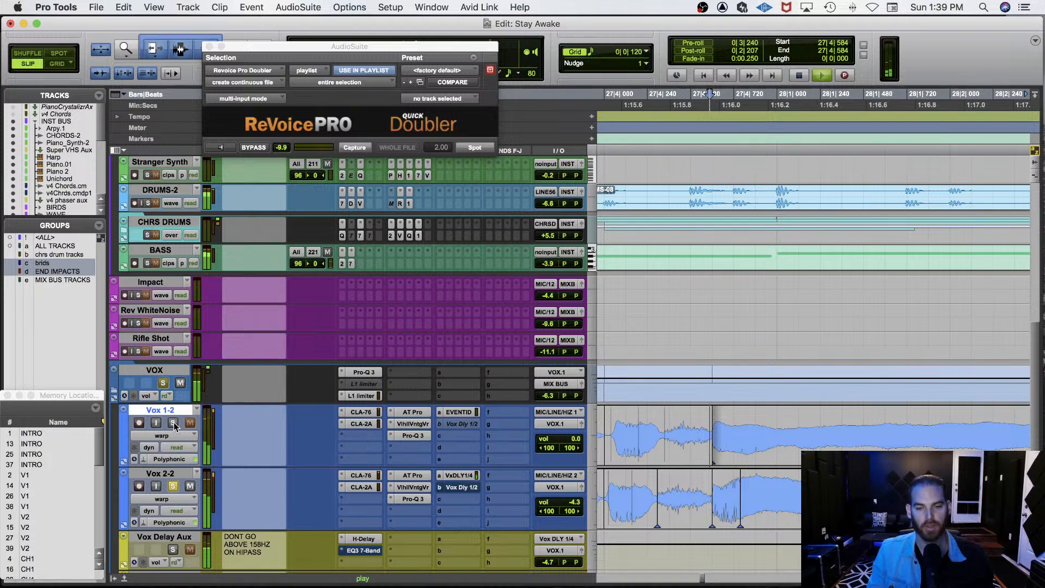
key("space")
left_click(172, 486)
left_click(173, 423)
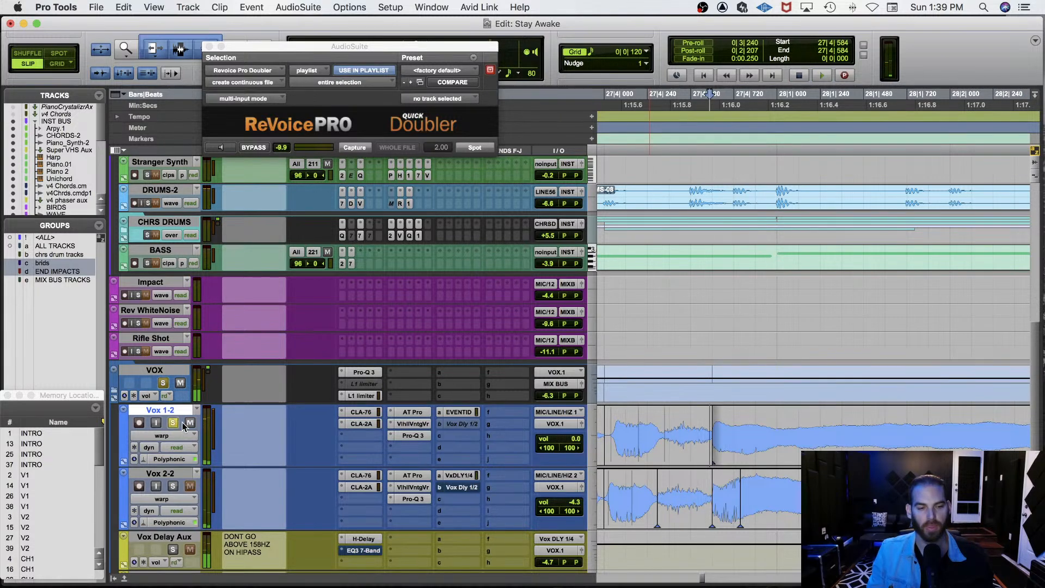
key("space")
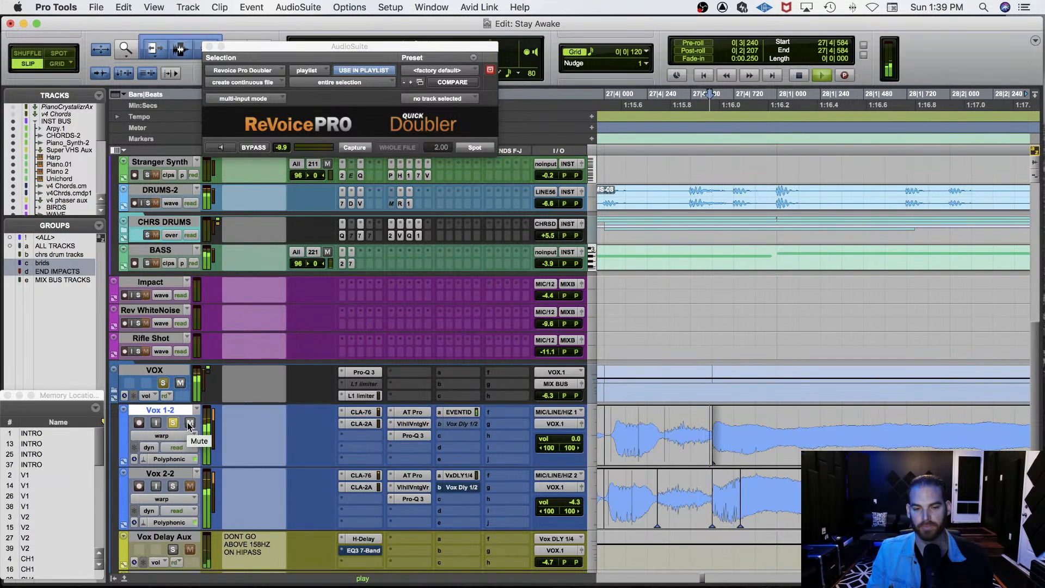
key("space")
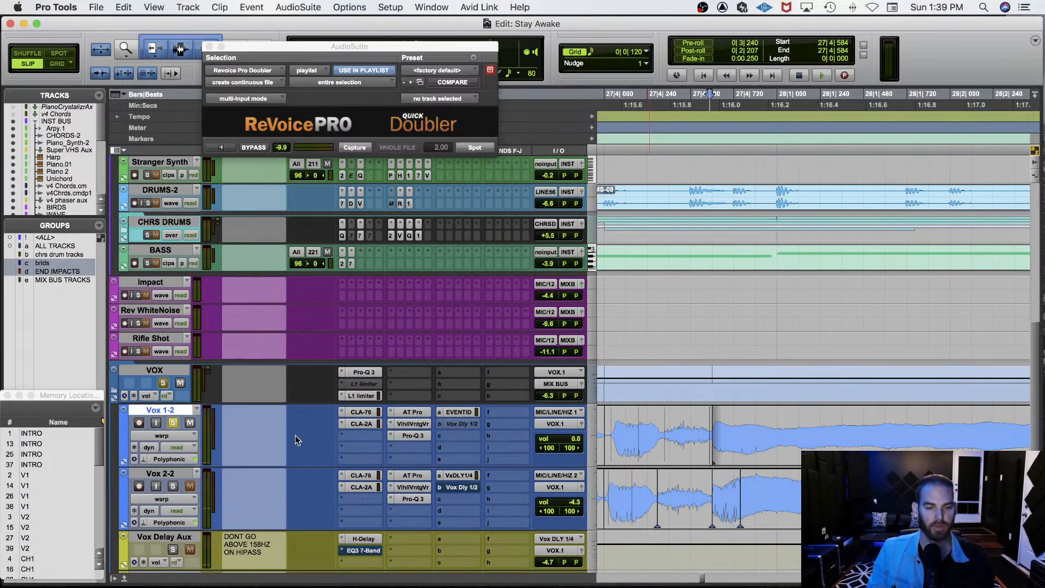
Close the Revoice Pro Doubler window, remove the solos from Vox 1-2 and the VOX folder, and save the session.
left_click(168, 475, "shift")
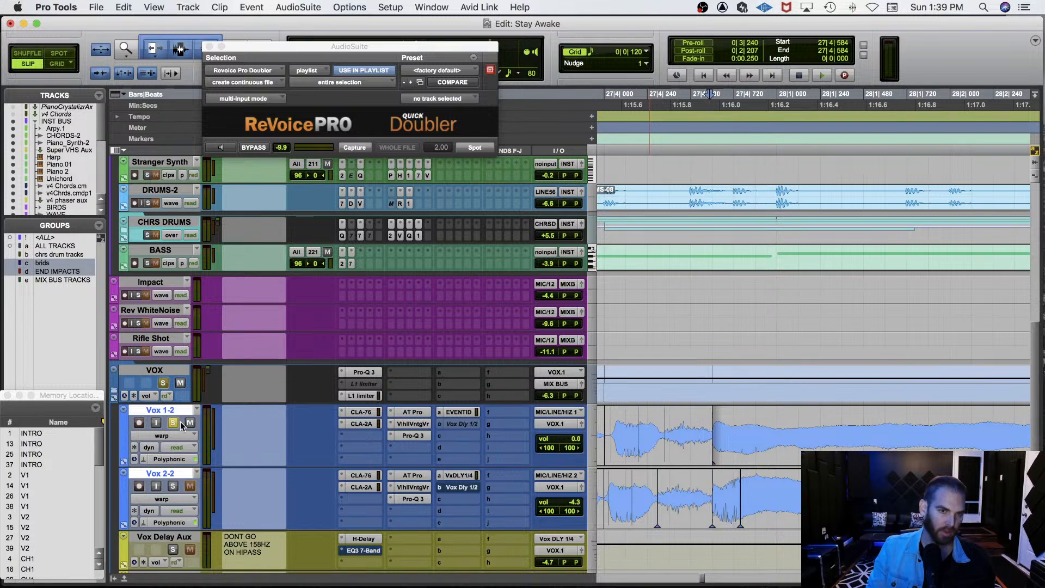
left_click(209, 47)
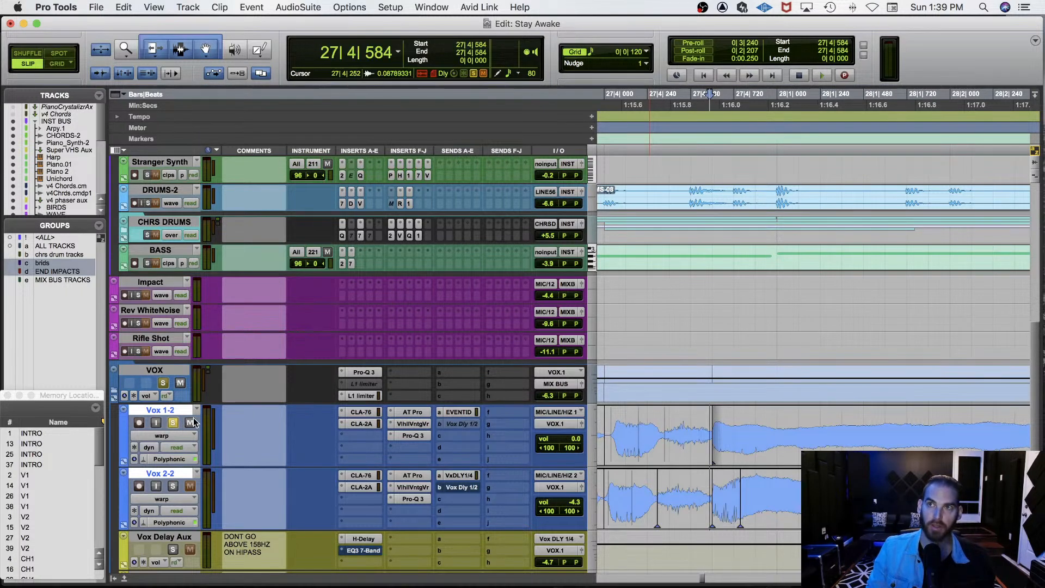
left_click(174, 423)
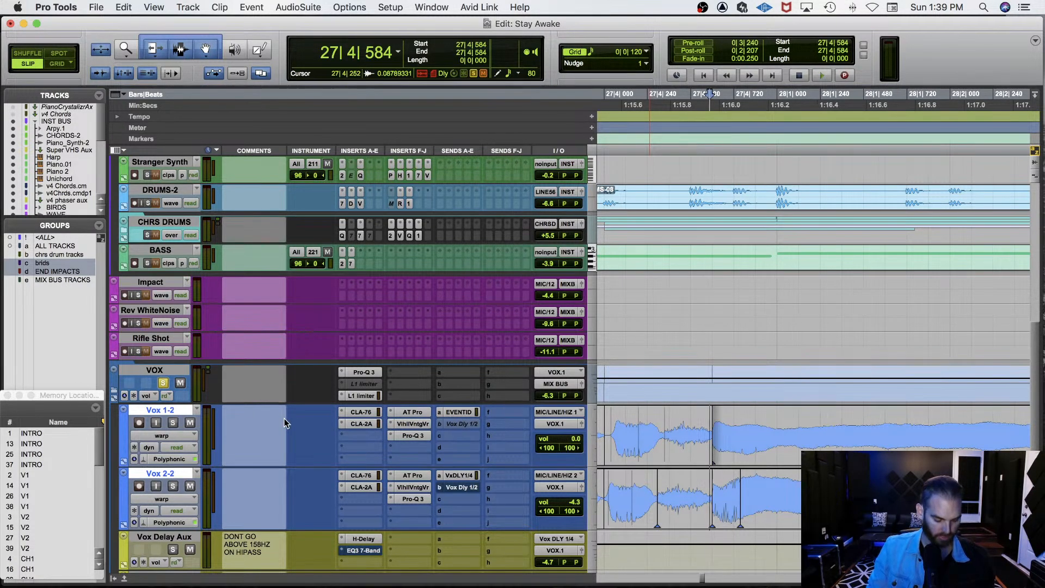
key("super+s")
left_click(164, 384)
key("r")
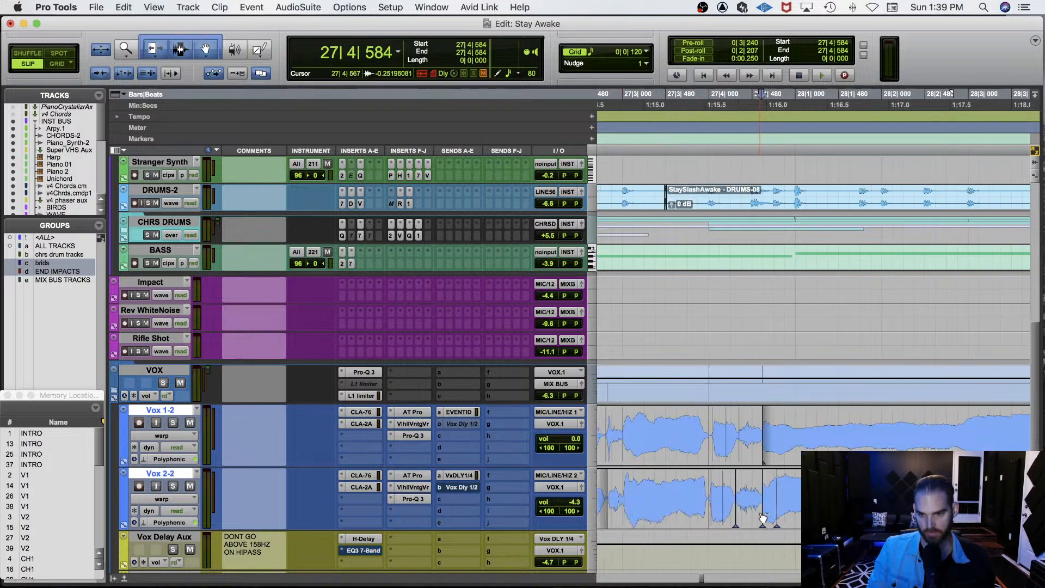
Play the chorus vocals in the full mix from 27|3|113 and examine the onset near 27|4|600.
left_click(635, 417)
key("space")
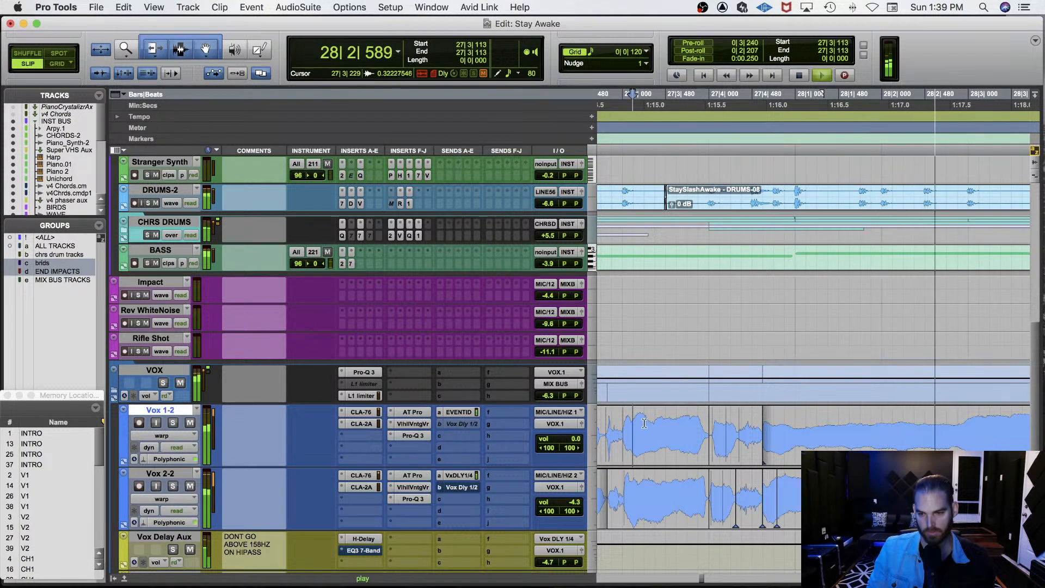
key("space")
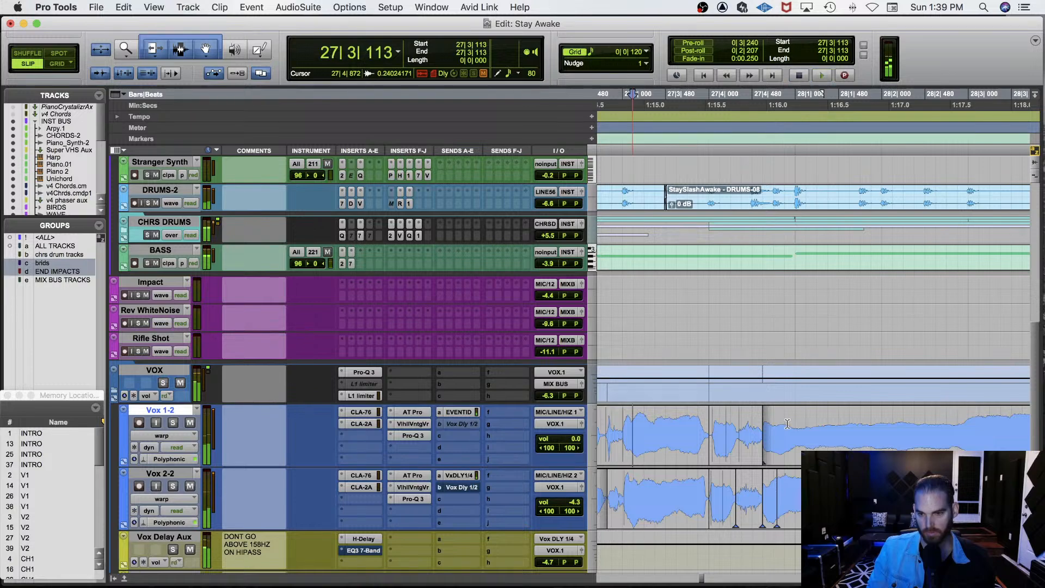
key("t")
scroll(788, 424, "right", 5)
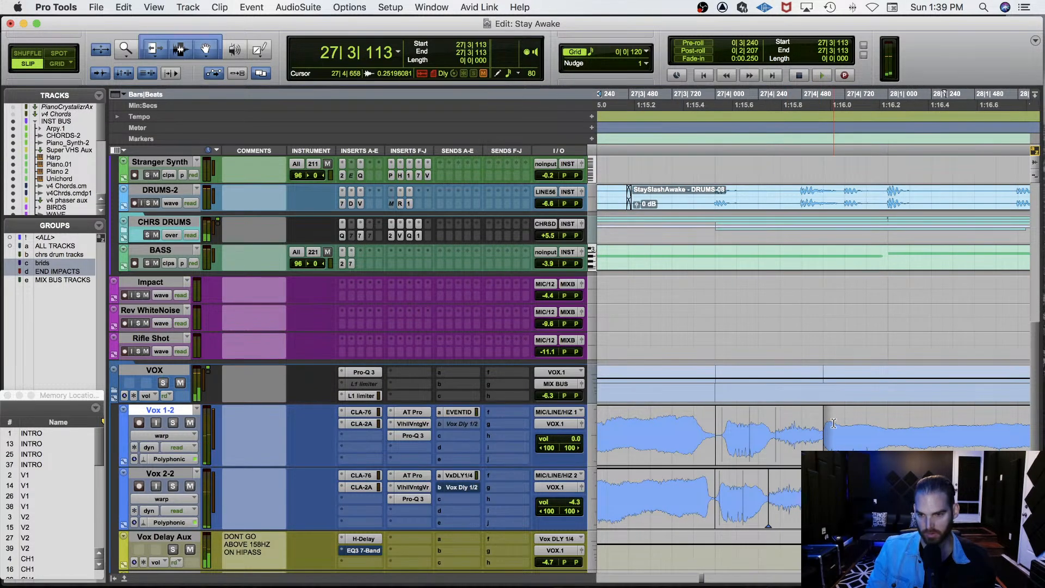
Save the session and place the edit cursor at 27|4|832 in the Vox 1-2 sustained note.
left_click(833, 423)
key("super+s")
key("F6")
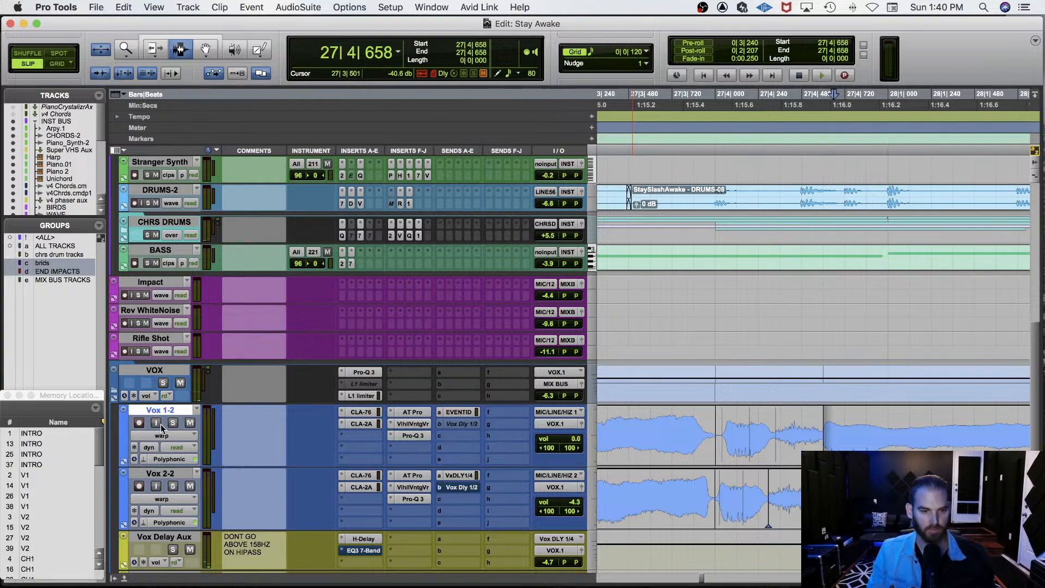
left_click(868, 419)
scroll(868, 422, "right", 2)
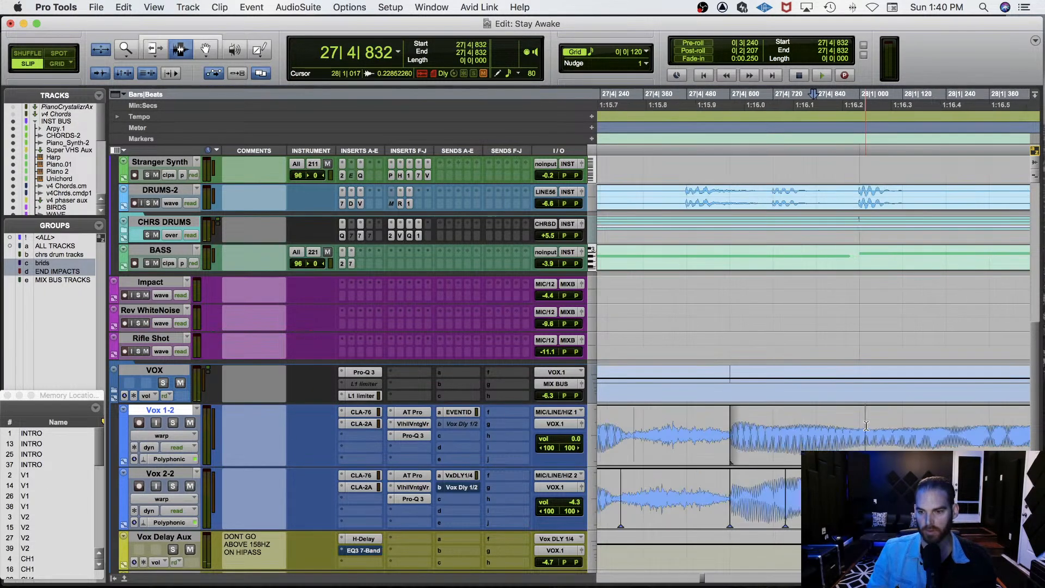
key("F6")
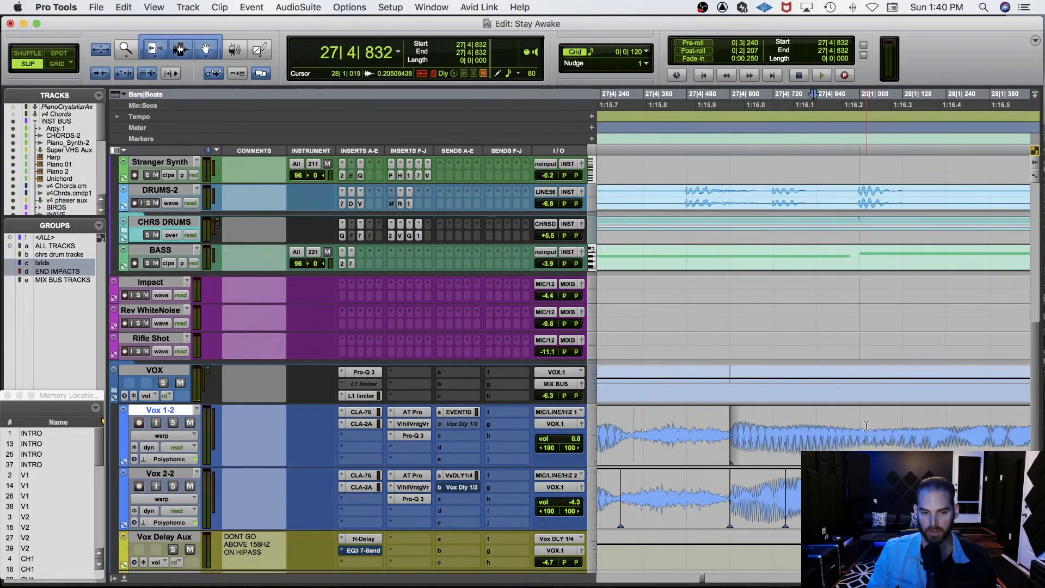
Solo Vox 2-2 and play it from 27|4|500 through the end of its long note.
left_click(174, 486)
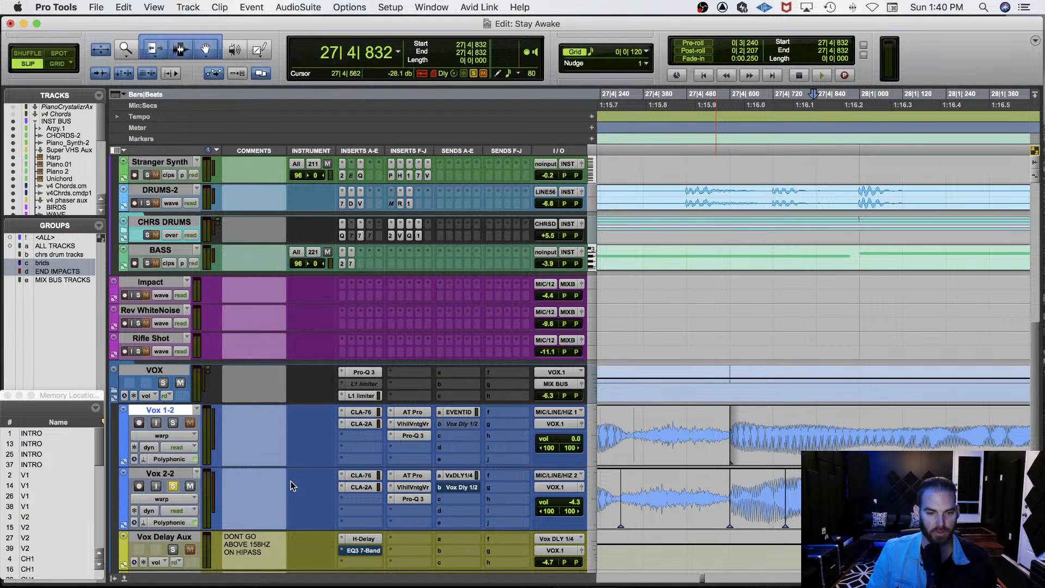
key("space")
key("space")
left_click(694, 484)
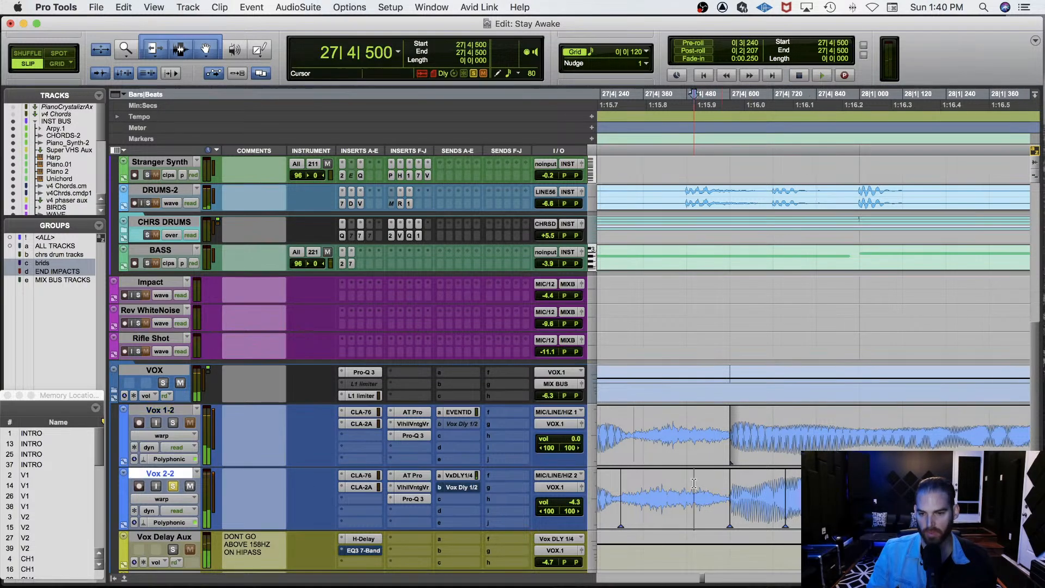
key("space")
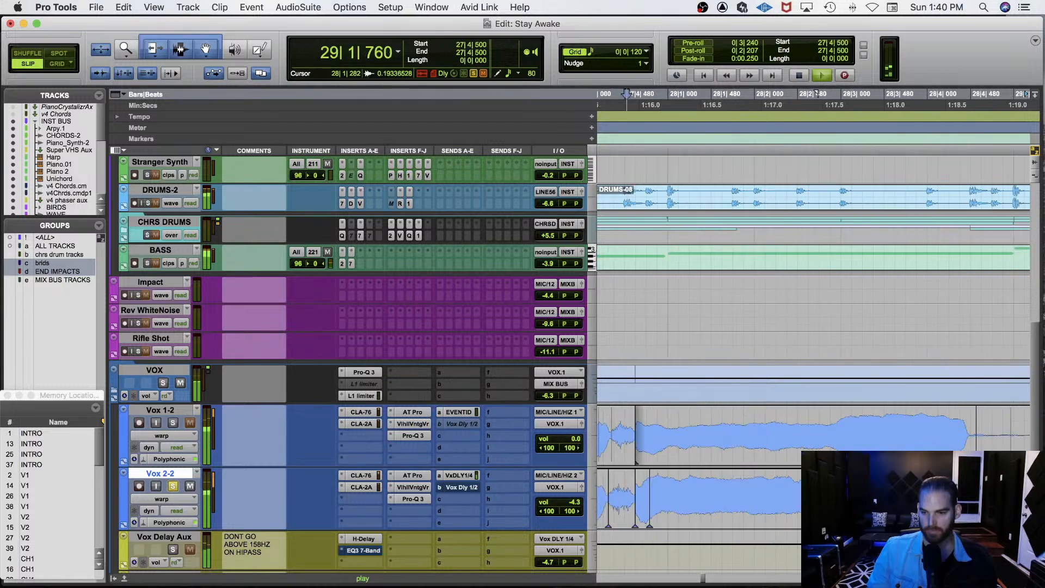
key("space")
key("space")
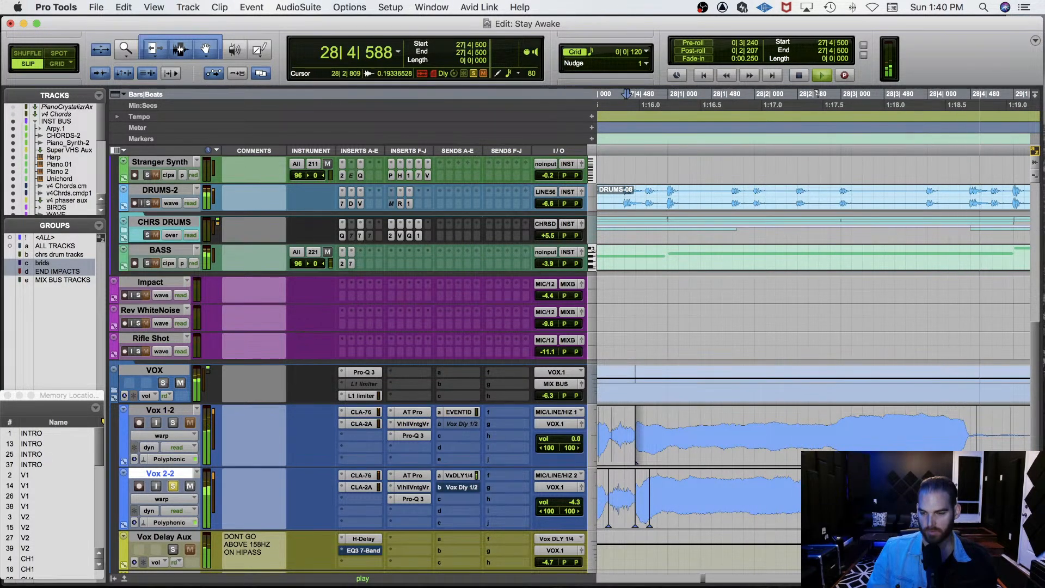
key("space")
Examine the Vox 2-2 long note close up around bar 28 beat 3 and play it from 28|3|067.
left_click(882, 492)
key("t")
key("t")
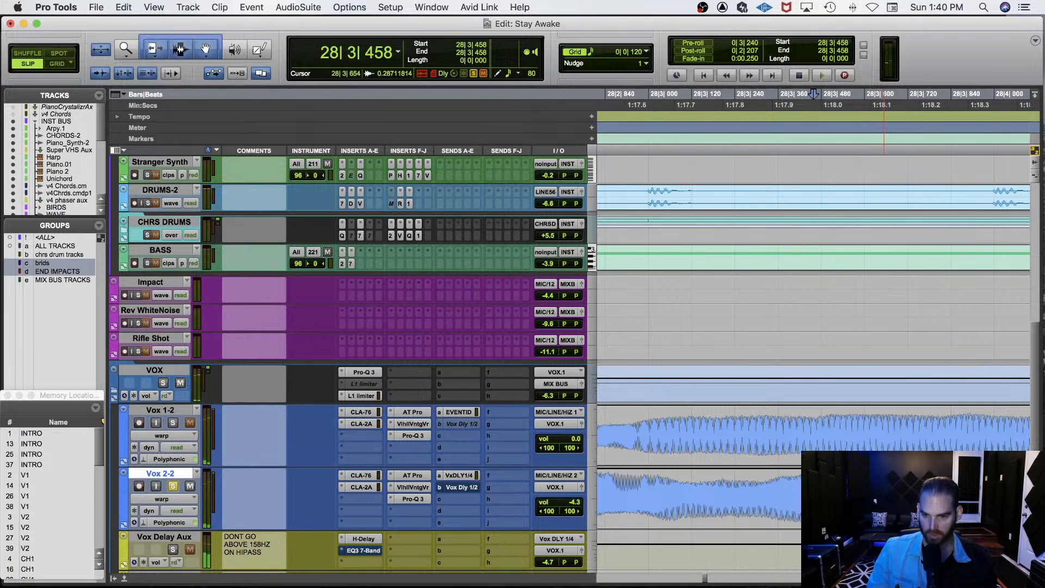
left_click(714, 506)
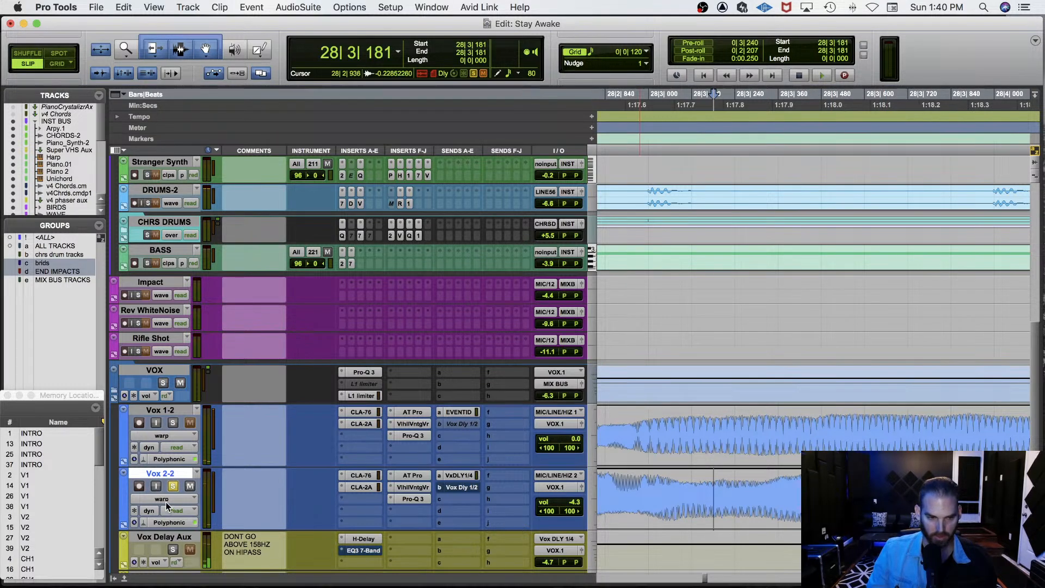
left_click(673, 492)
key("space")
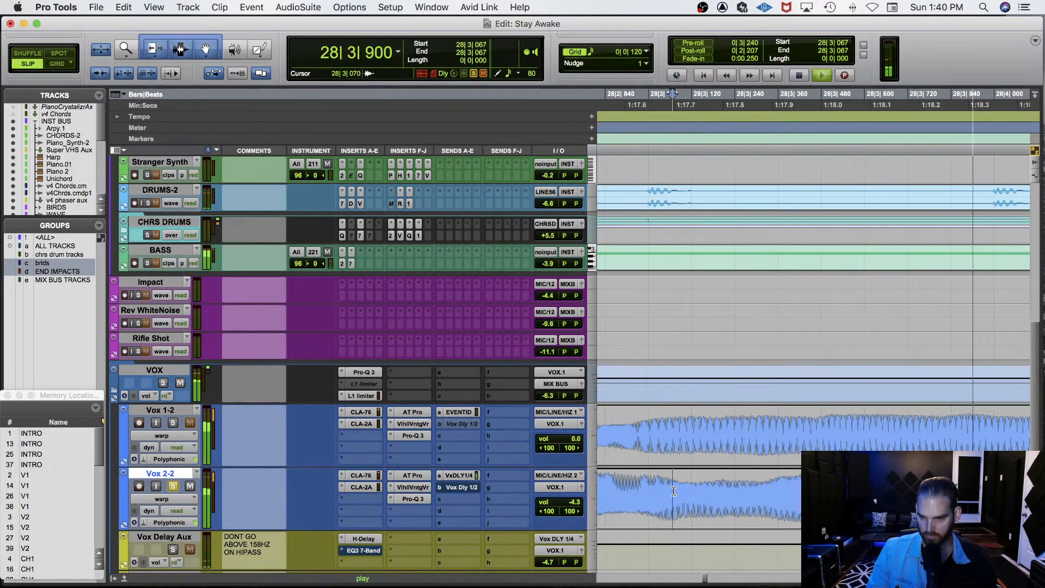
Play the solo Vox 2-2 long note from 28|3|067, 28|3|446 and 28|3|362 to check its pitch.
key("space")
key("space")
key("space")
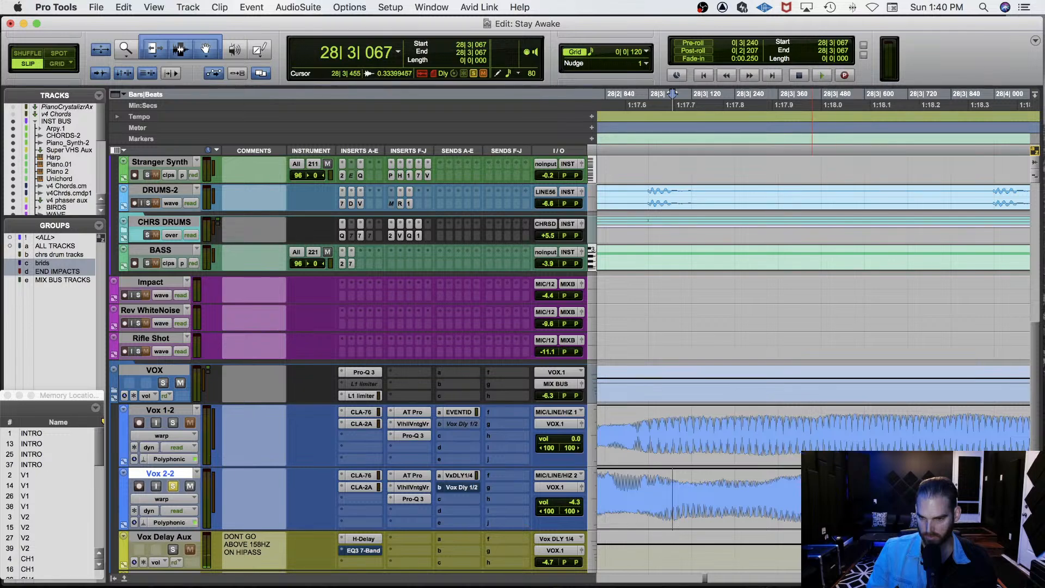
left_click(809, 498)
key("space")
key("space")
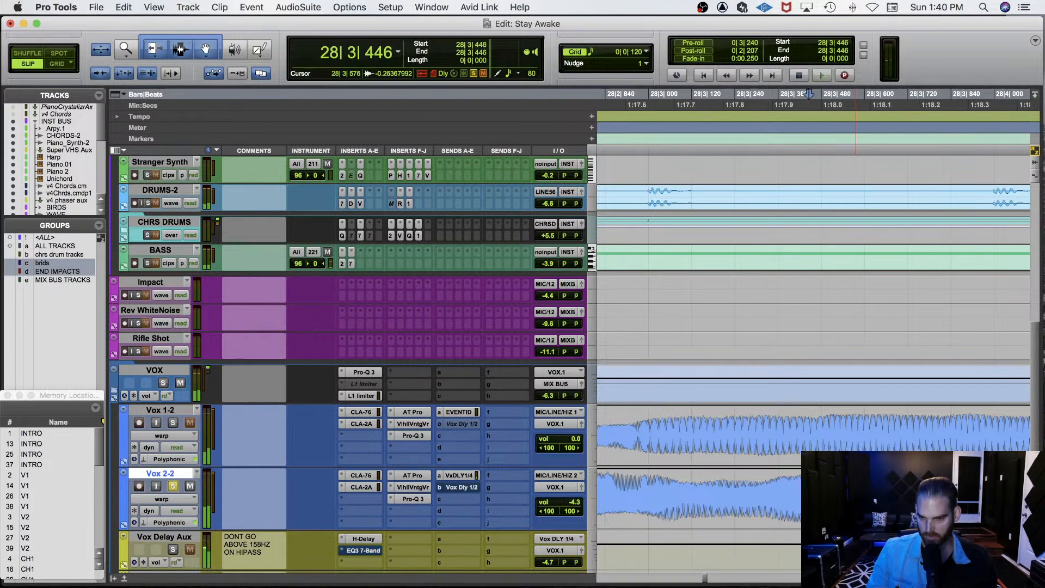
key("space")
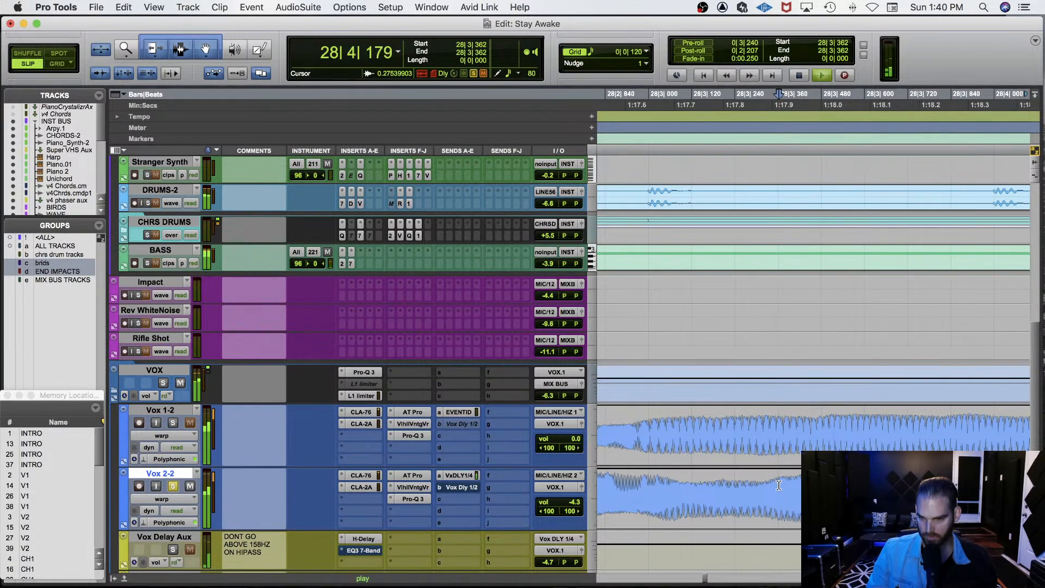
Play the Vox 2-2 long note again from 28|3|170 and from 28|3|134.
key("space")
left_click(710, 484)
key("space")
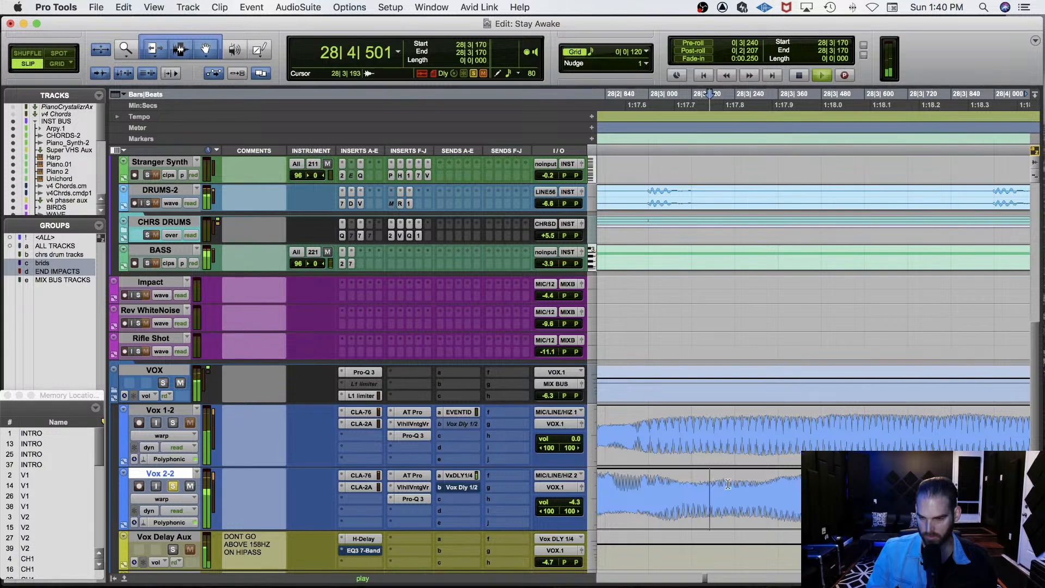
key("space")
key("Tab")
key("alt+Tab")
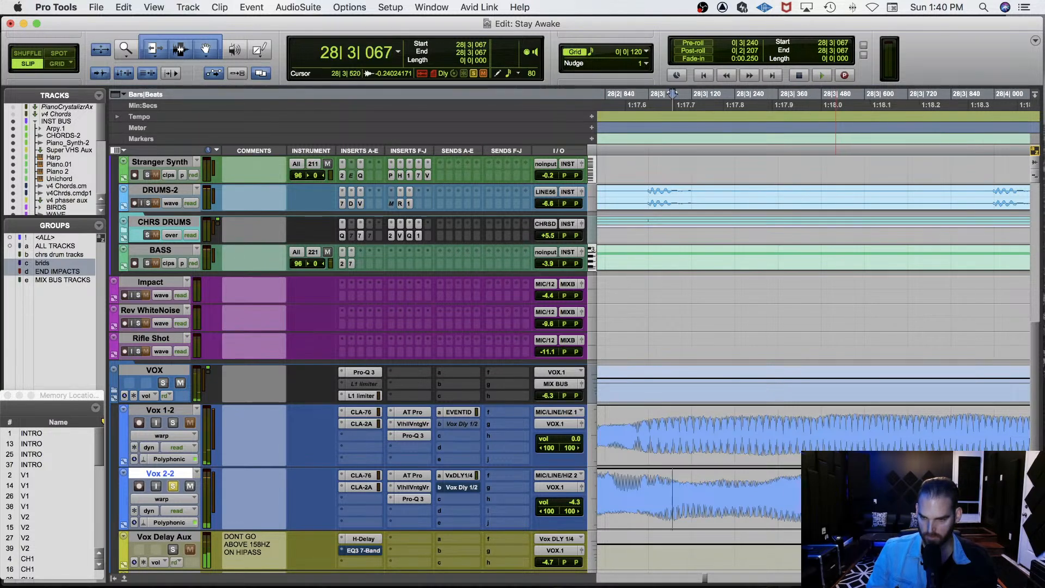
left_click(697, 478)
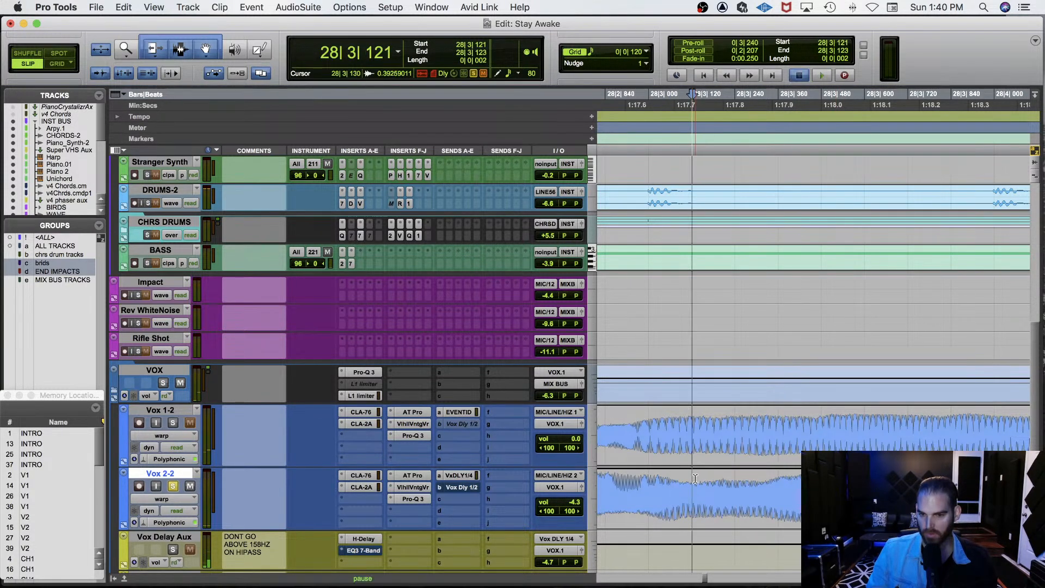
key("space")
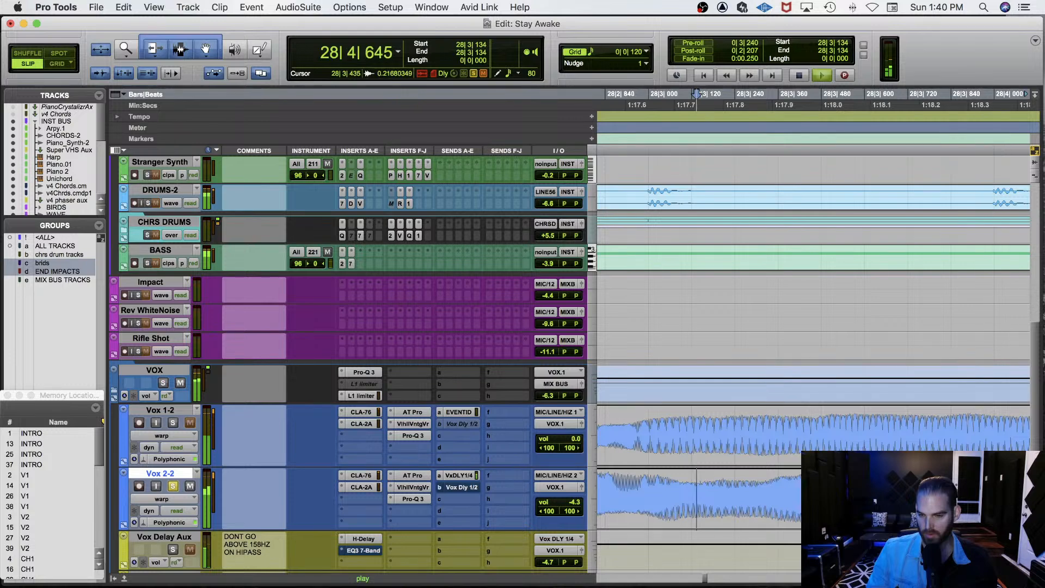
key("space")
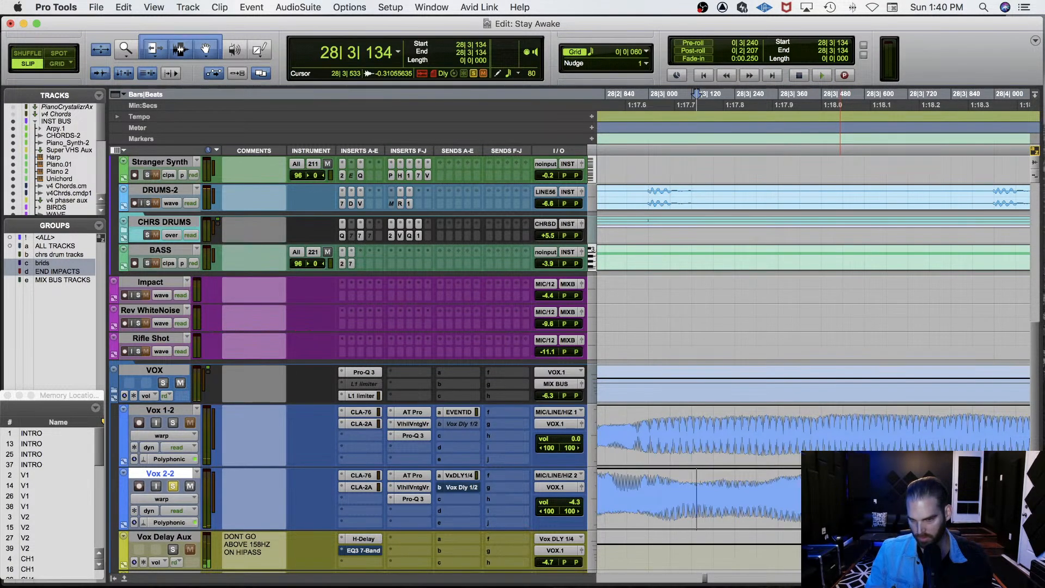
Try shifting the warp of the Vox 2-2 long note near 28|3|530 and play it from 28|3|092.
left_click_drag(840, 498, 842, 498)
left_click(681, 490)
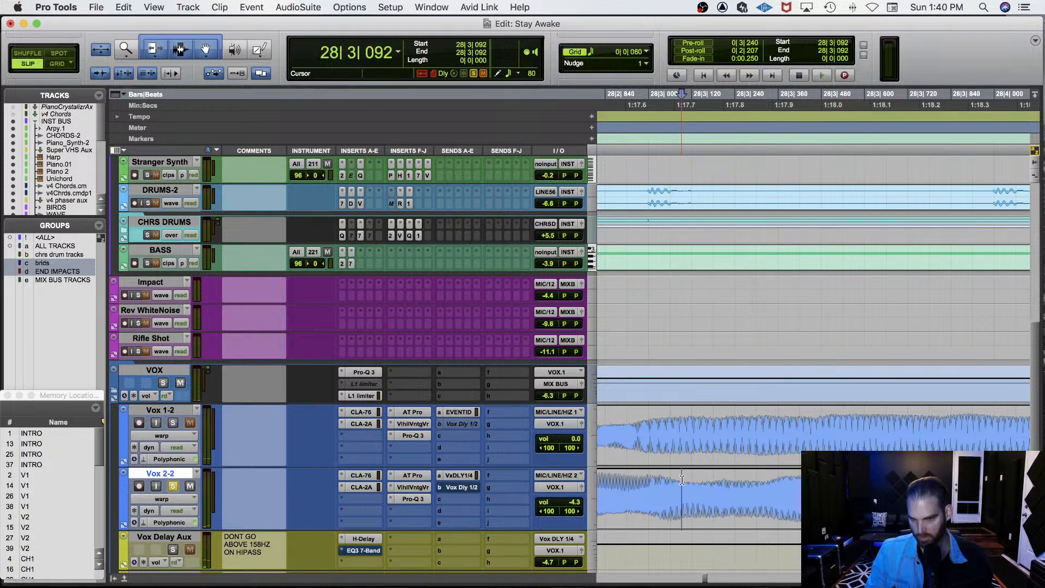
key("space")
key("space")
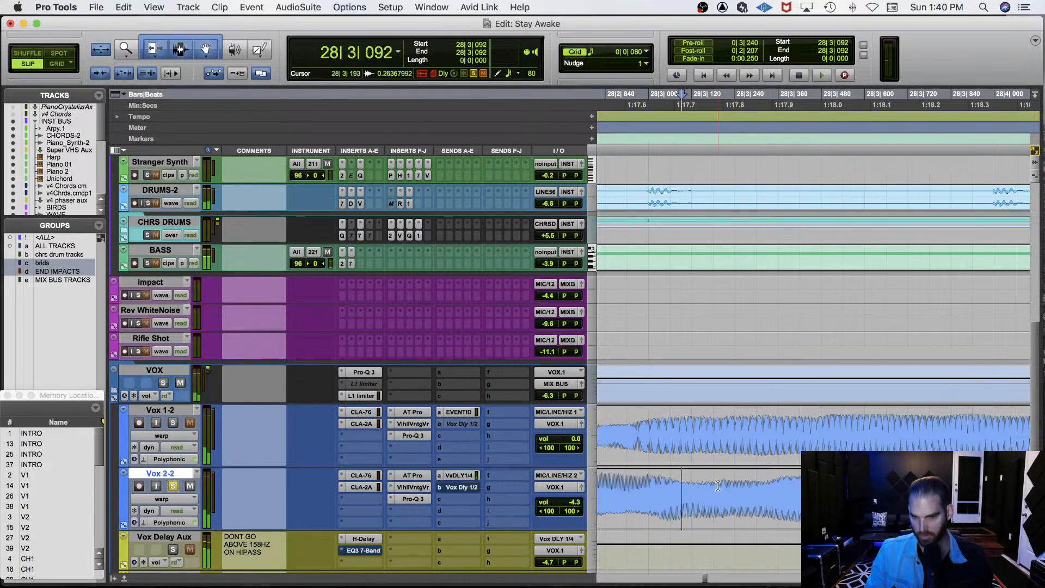
Play the warped Vox 2-2 note from 28|2|845 and 28|3|334, examining its waveform close up around bar 28 beat 3.
key("r")
left_click(710, 482)
key("space")
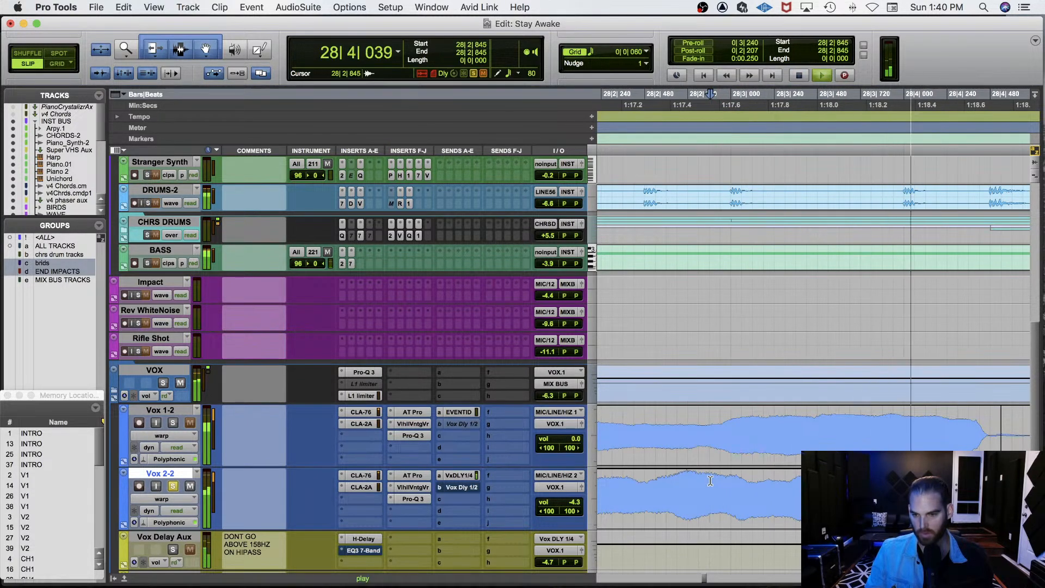
key("space")
left_click(812, 485)
key("t")
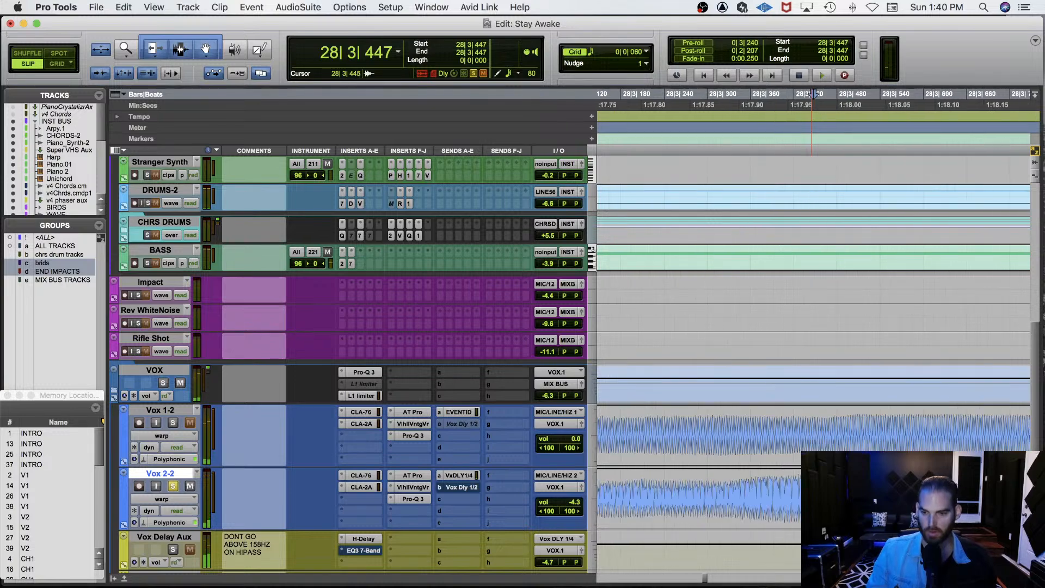
scroll(812, 485, "right", 3)
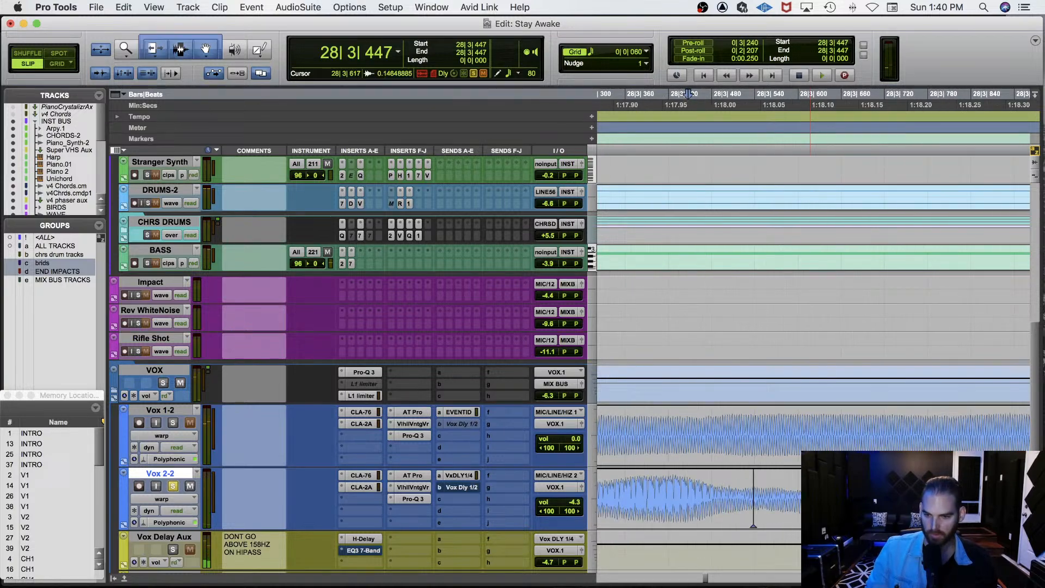
left_click(622, 488)
key("space")
key("space")
key("r")
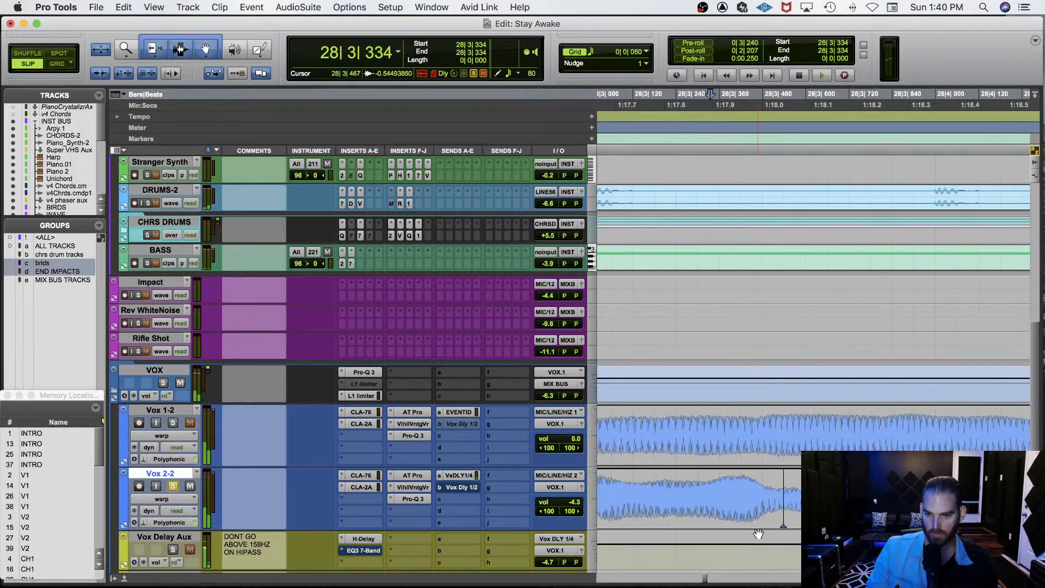
Undo the last warp change on the Vox 2-2 long note and save the session.
key("super+z")
key("r")
key("r")
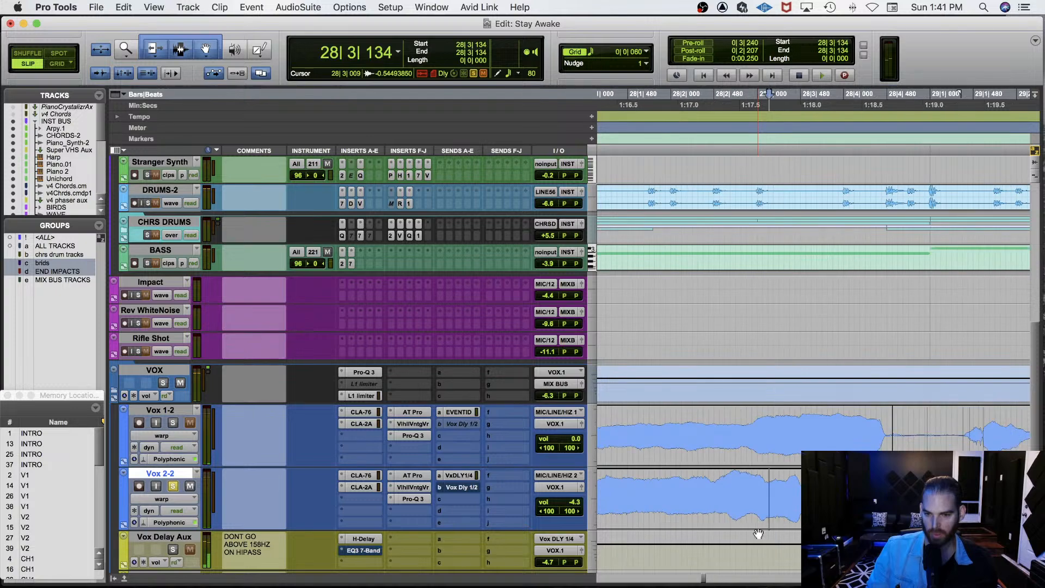
key("super+s")
Select the Vox 2-2 audio containing the long note, from 27|4|600 to 28|4|858.
key("r")
left_click(759, 517)
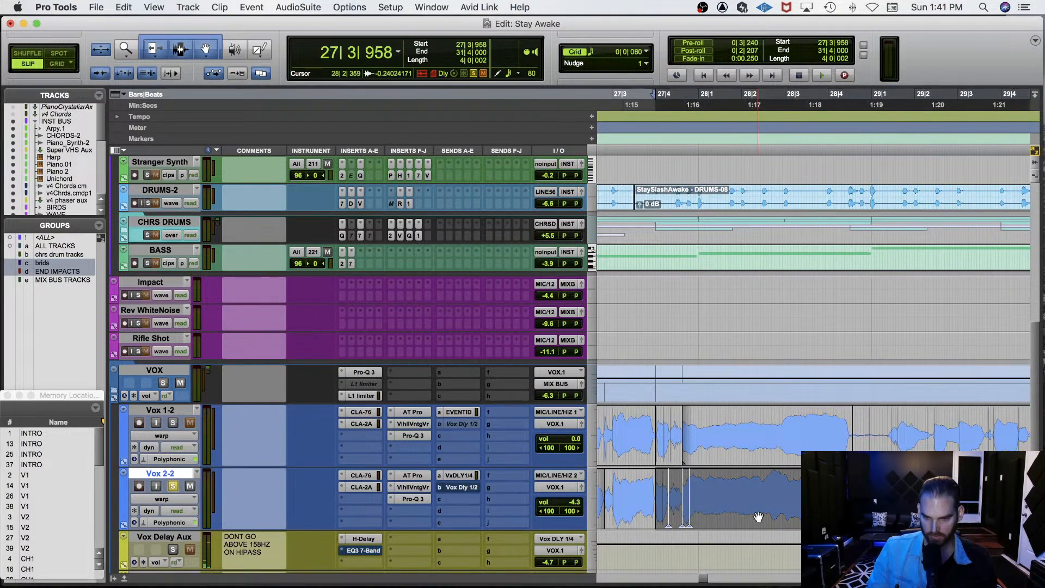
double_click(754, 496)
key("t")
key("t")
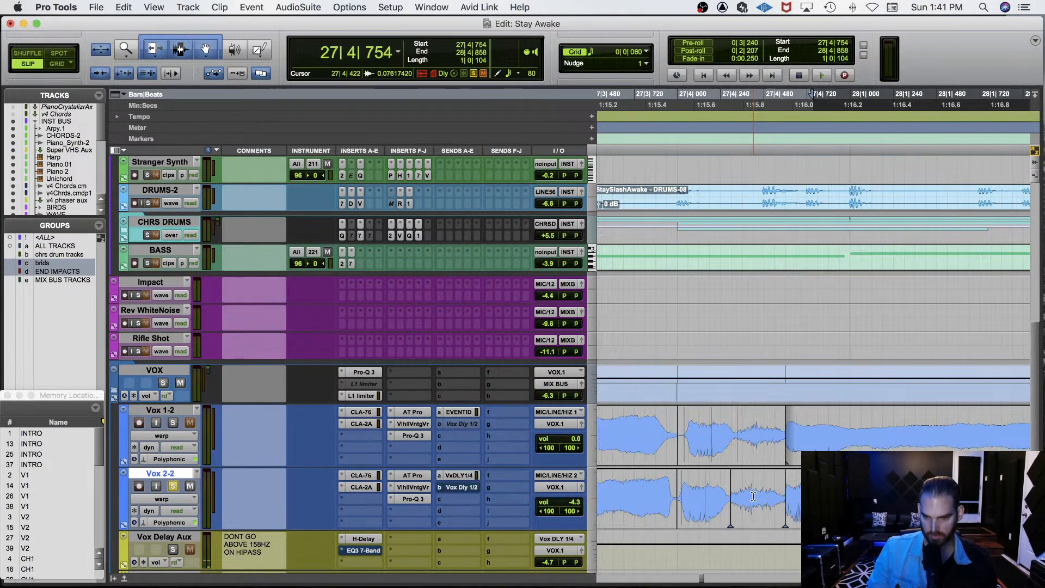
left_click(795, 493, "shift")
key("r")
key("r")
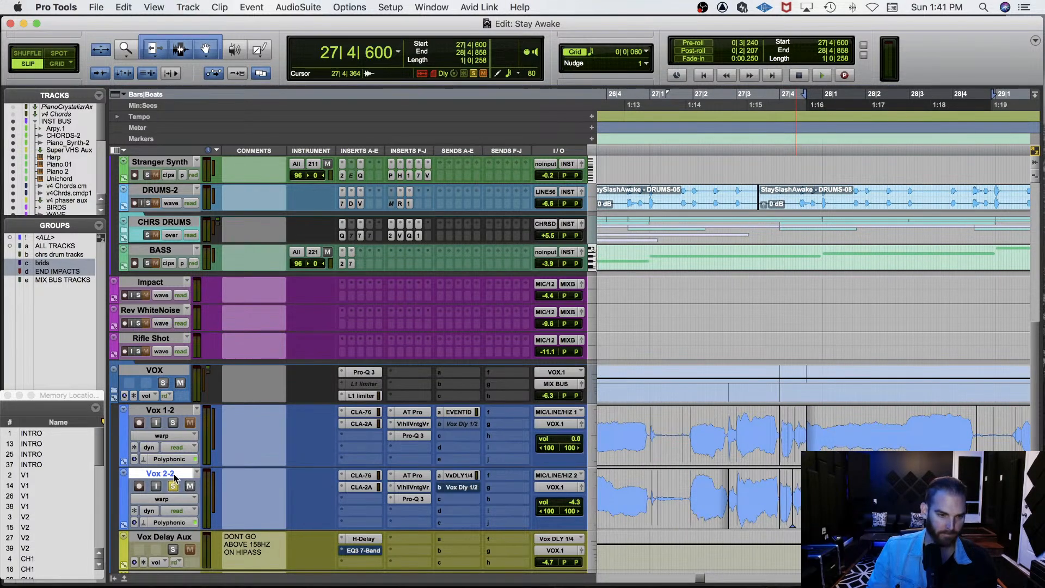
Switch Vox 2-2 to waveform view and scan the selection in Waves Tune, using root C# and the create individual files option.
key("minus")
key("ctrl+alt+super+t")
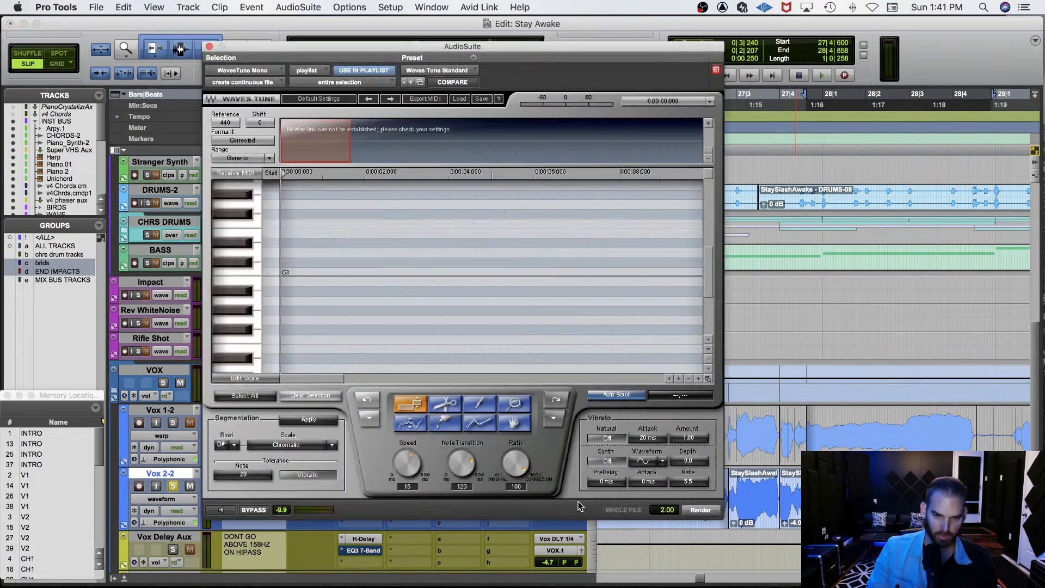
left_click(231, 446)
left_click(220, 510)
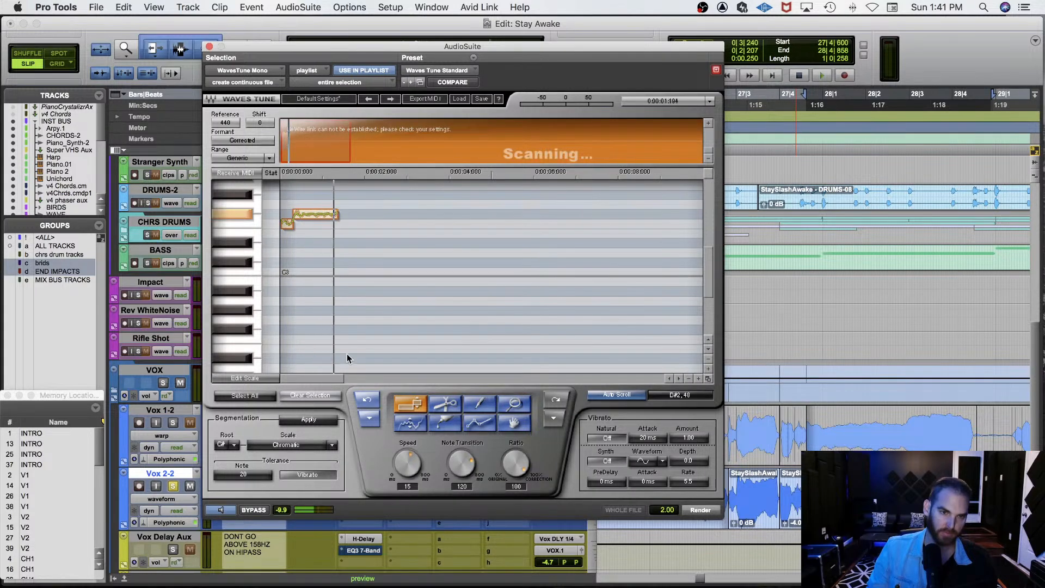
left_click(245, 82)
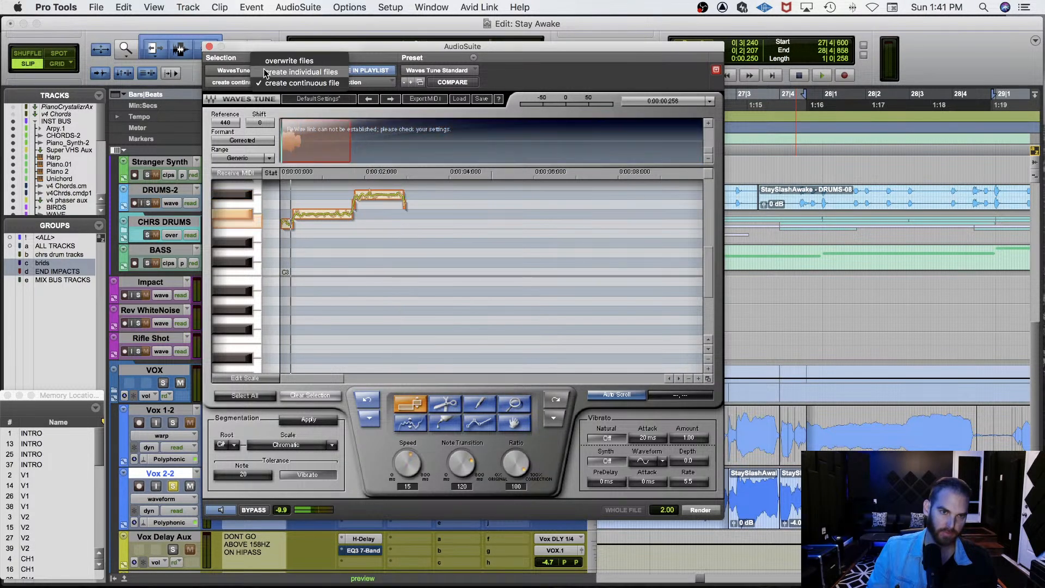
left_click(256, 71)
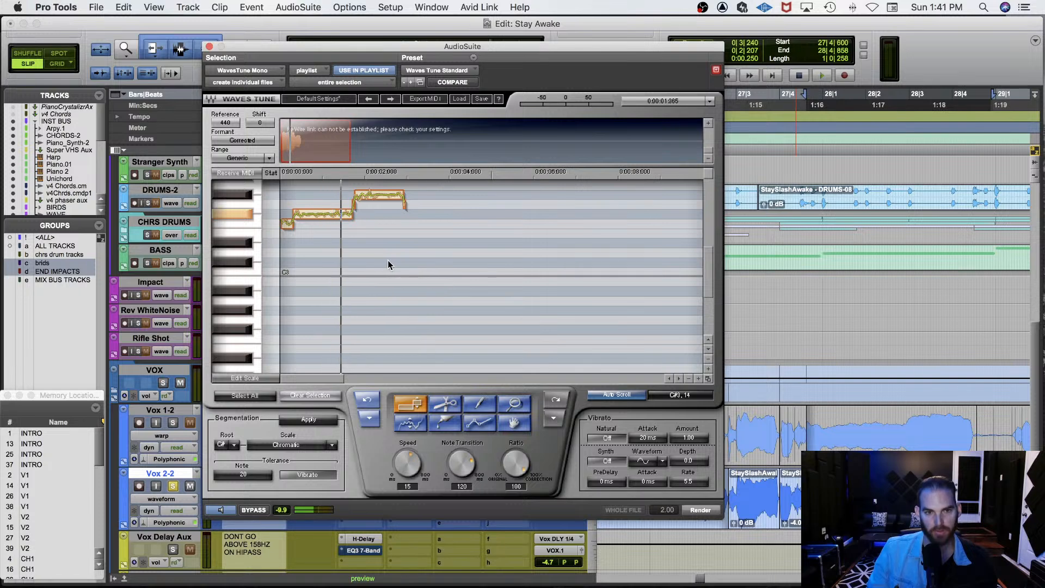
Set the highest detected note's Note Transition to 3 ms and turn on Natural vibrato in Waves Tune.
left_click(374, 194)
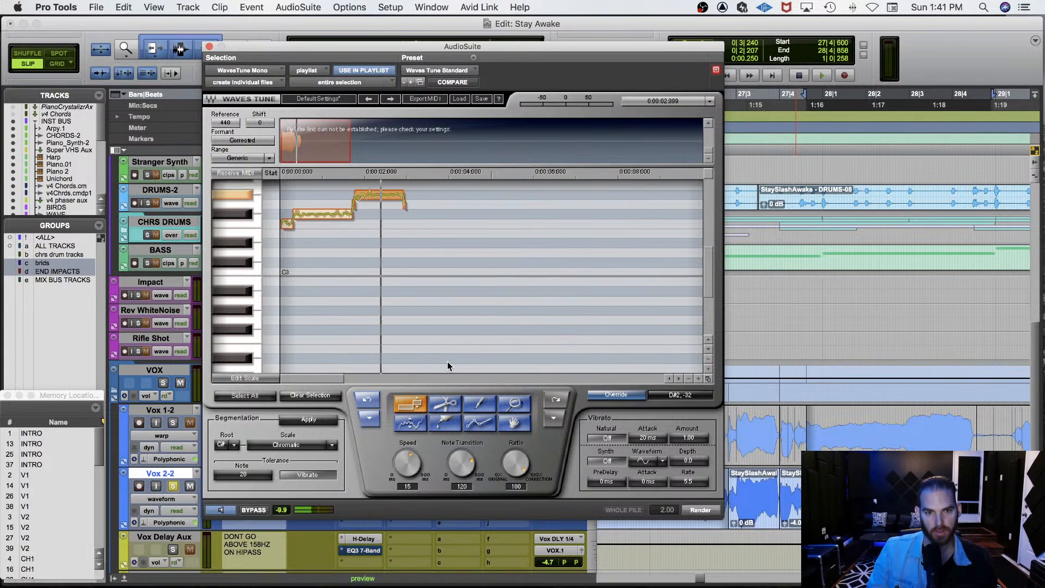
left_click_drag(461, 463, 461, 511)
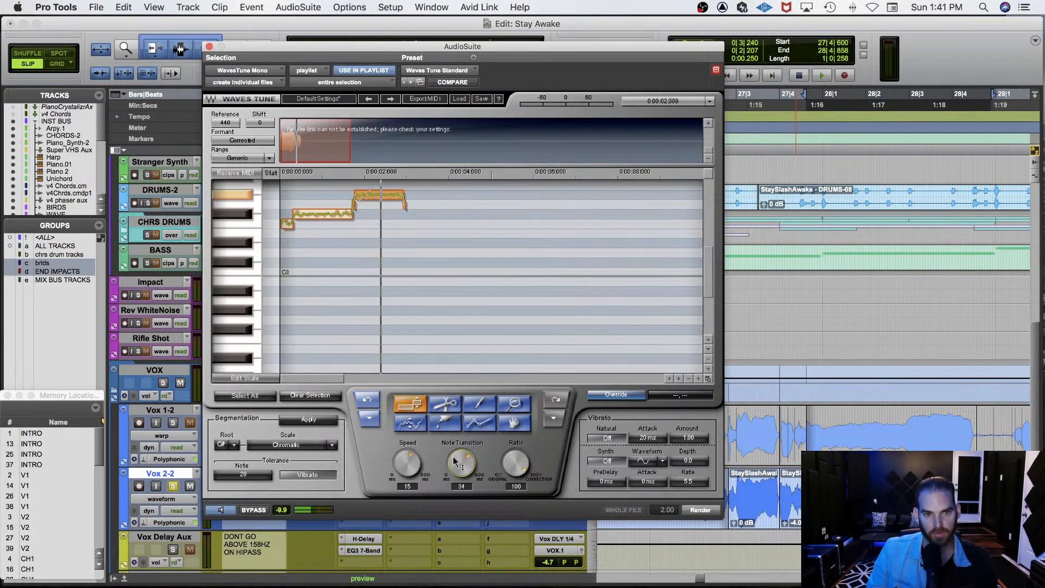
left_click_drag(455, 462, 455, 463)
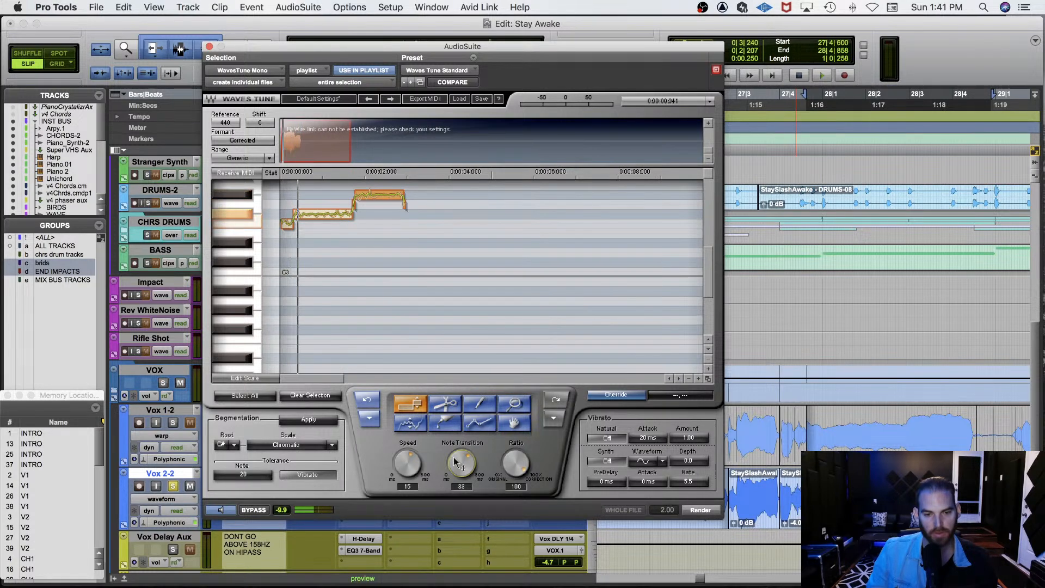
left_click_drag(458, 463, 457, 479)
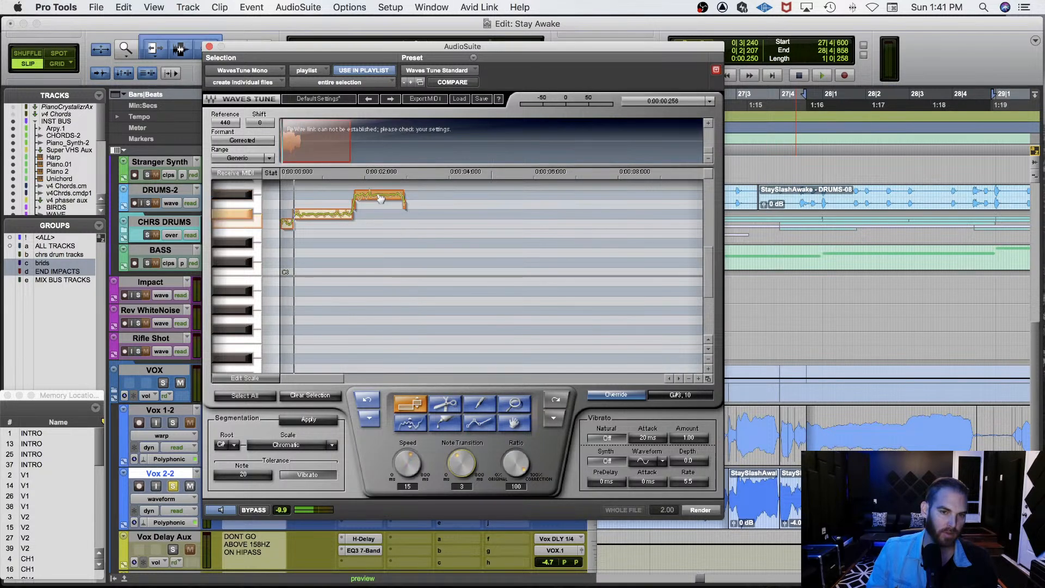
left_click(616, 439)
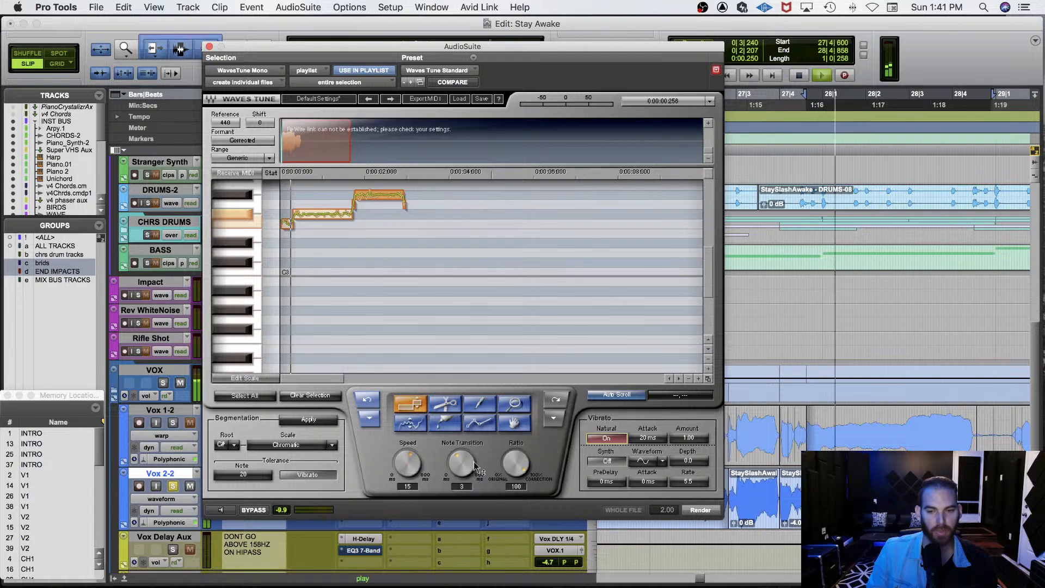
Try a Note Transition of 4 for the tuned notes while previewing the phrase, and return it to 3.
left_click(224, 510)
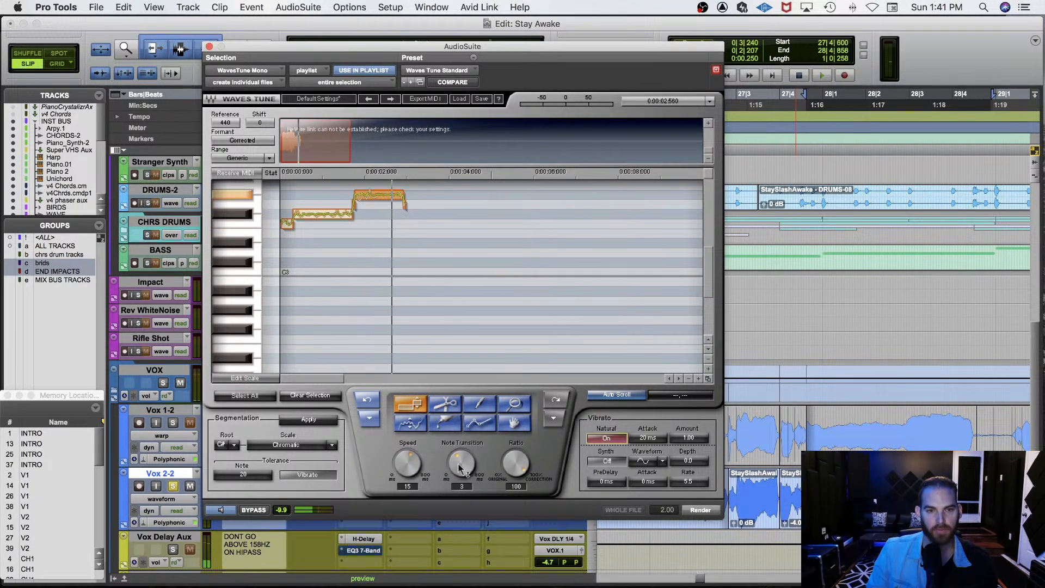
left_click_drag(459, 467, 459, 465)
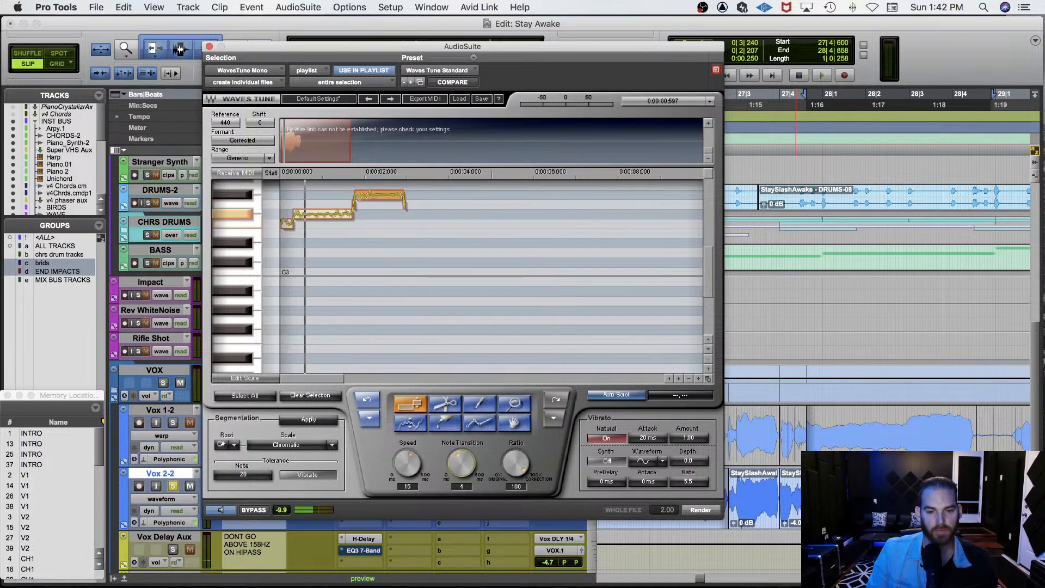
left_click_drag(459, 465, 459, 466)
Slice the long high note on both sides of its pitch spike near 2.0 s and set the short middle segment's Speed to 6.
left_click(514, 403)
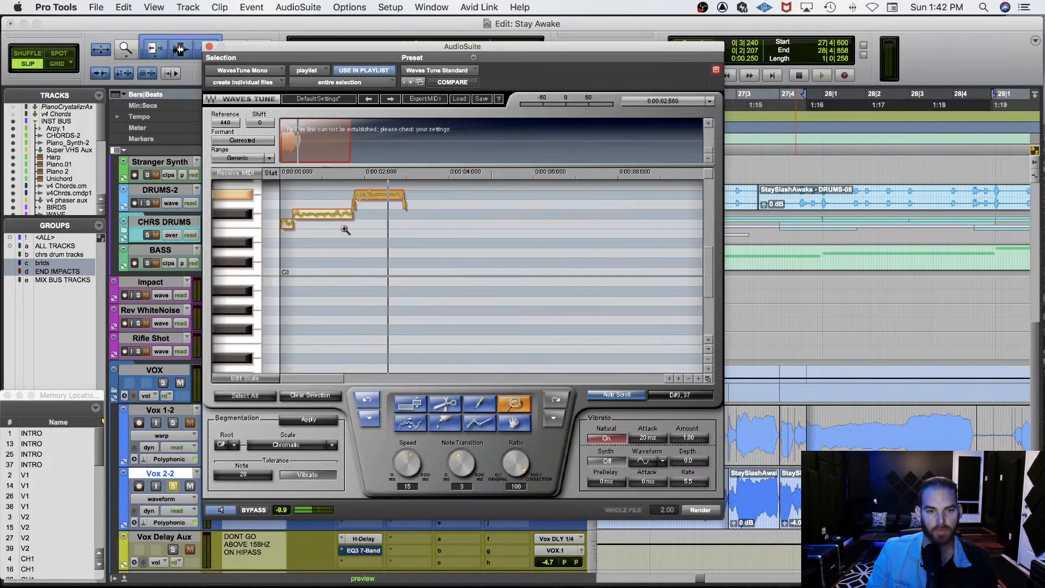
left_click_drag(344, 184, 436, 215)
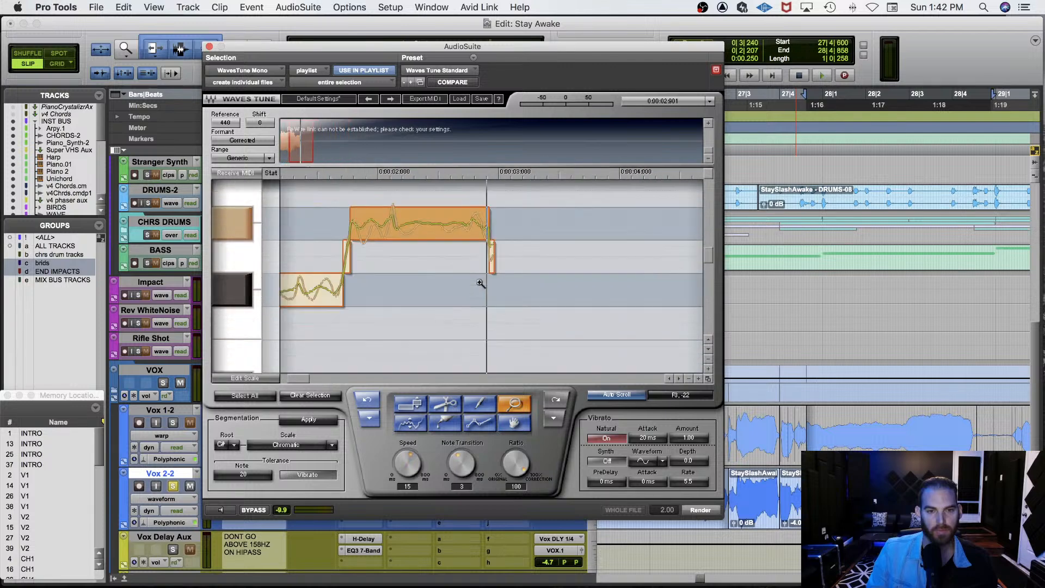
left_click(445, 406)
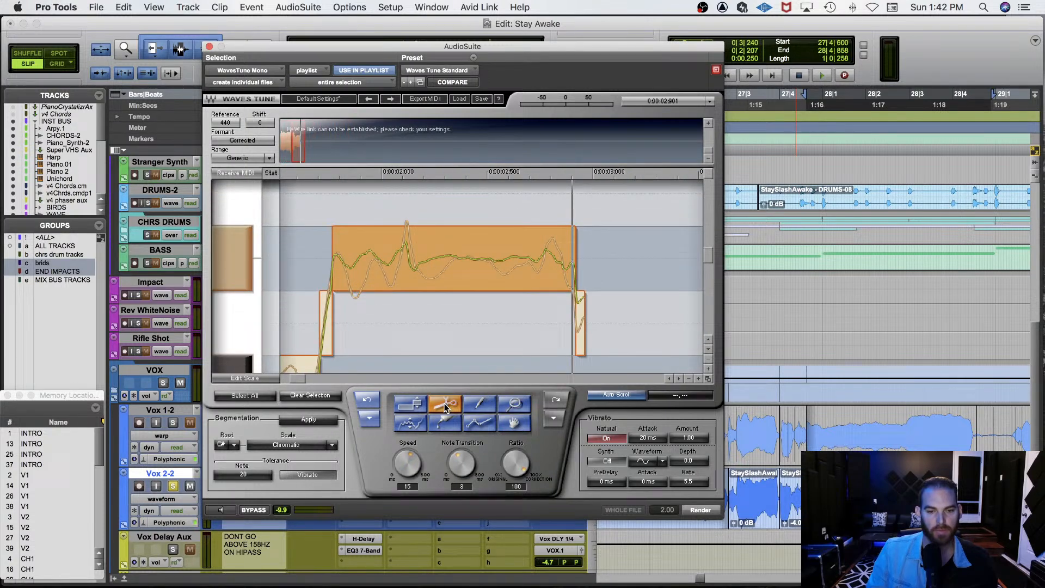
left_click(413, 262)
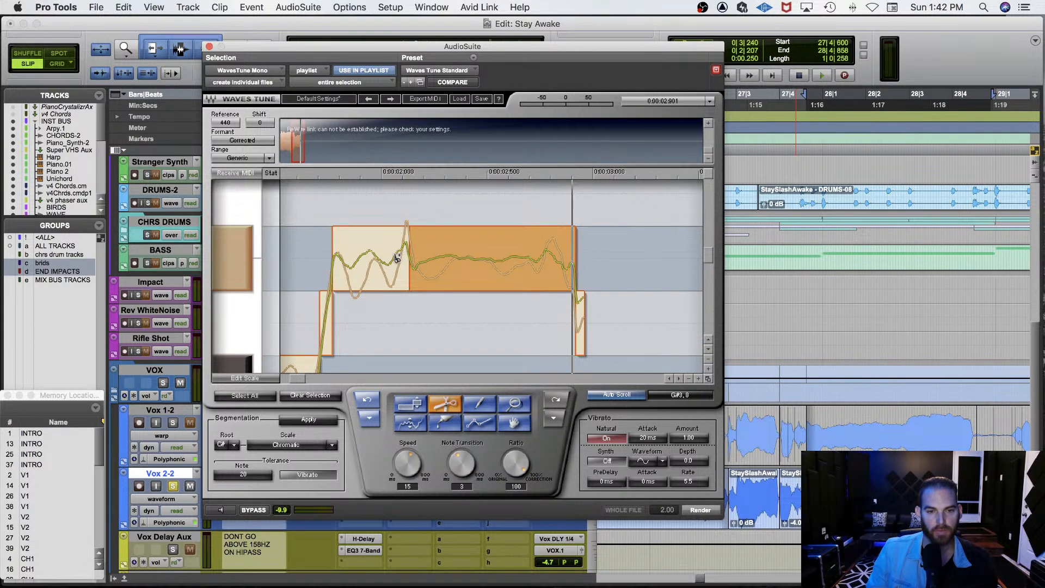
left_click(394, 258)
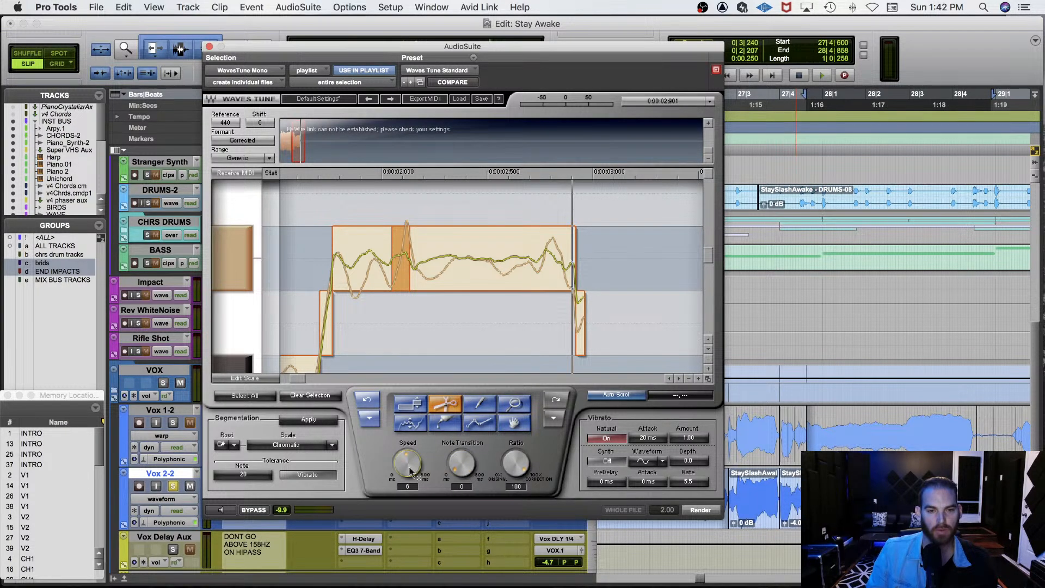
Audition the vocal phrase with the newly sliced high note.
key("space")
key("space")
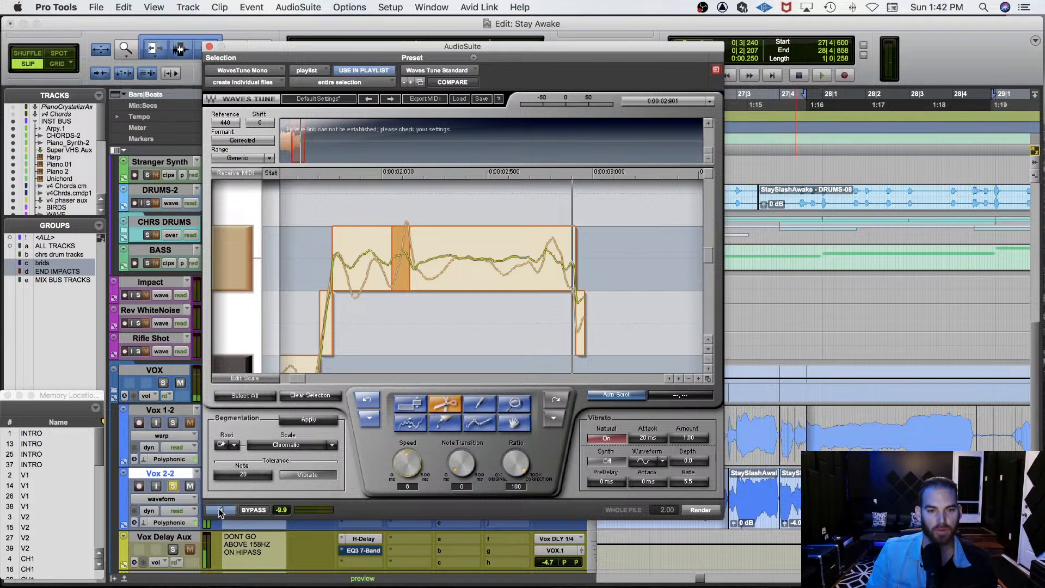
left_click(220, 510)
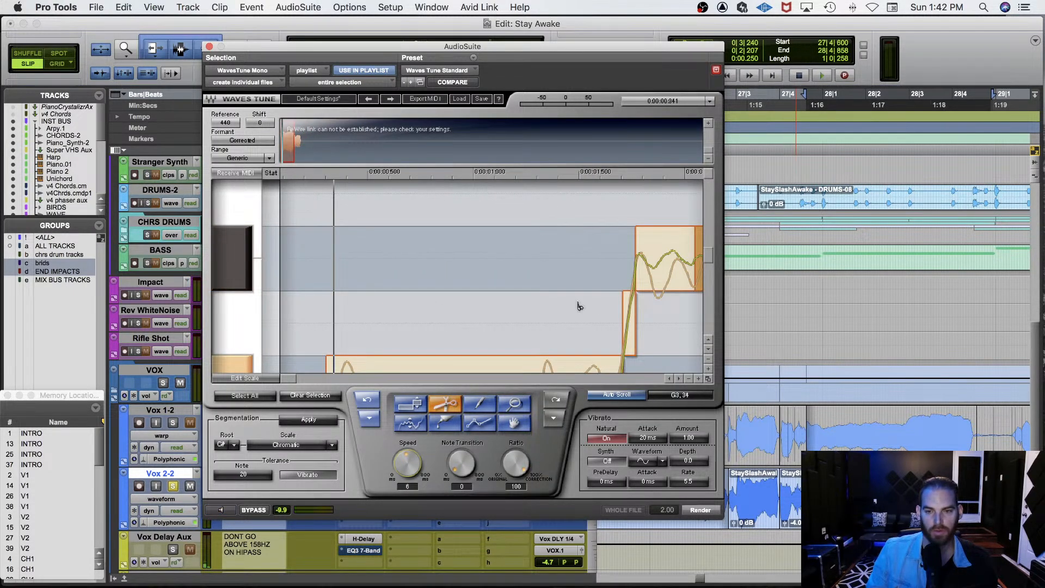
Slice the high note again shortly after the pitch spike and set that new short segment's Speed to 6.
scroll(580, 306, "right", 8)
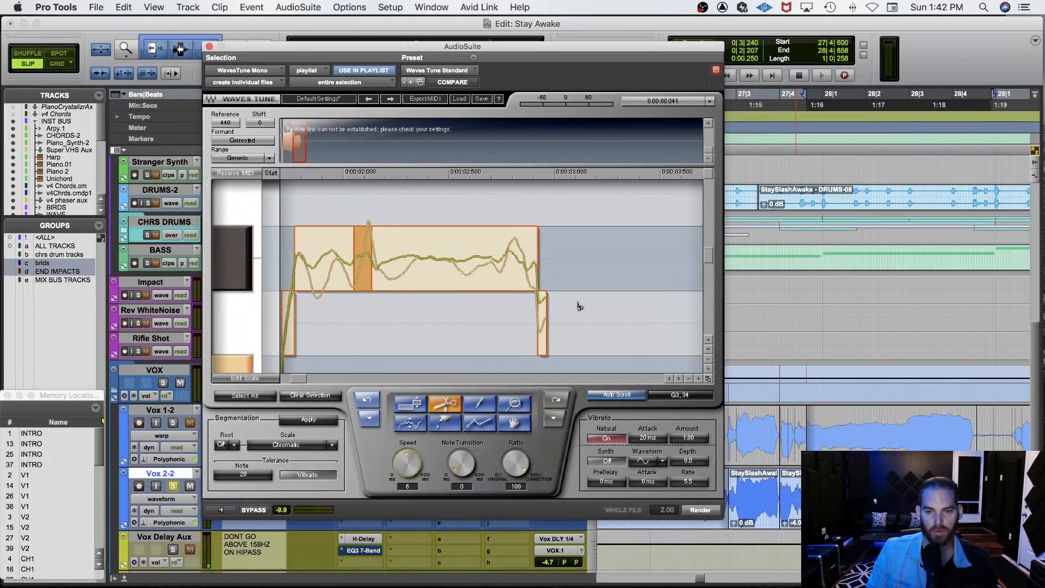
left_click(388, 263)
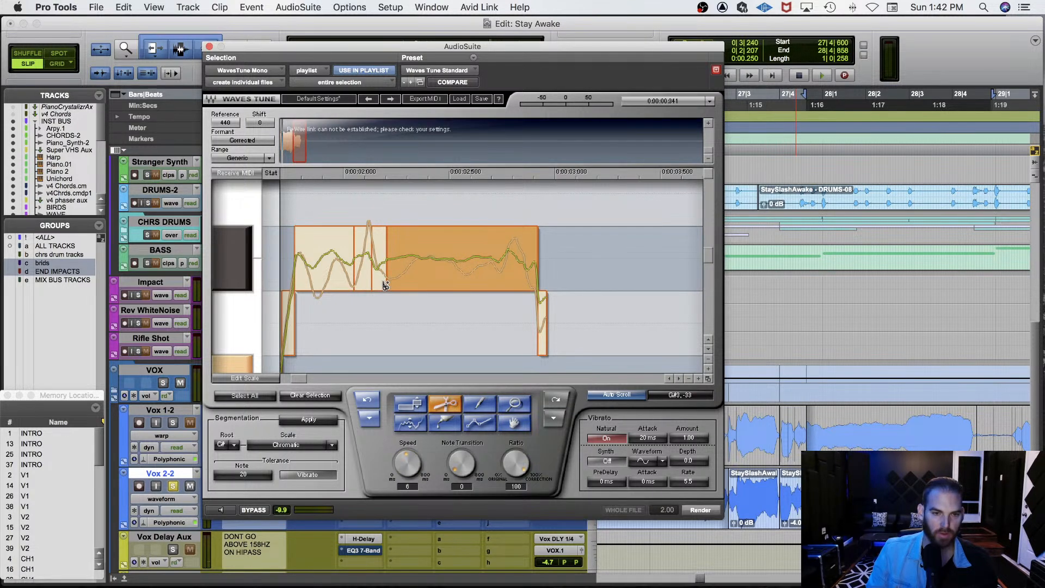
left_click(385, 284)
left_click(370, 401)
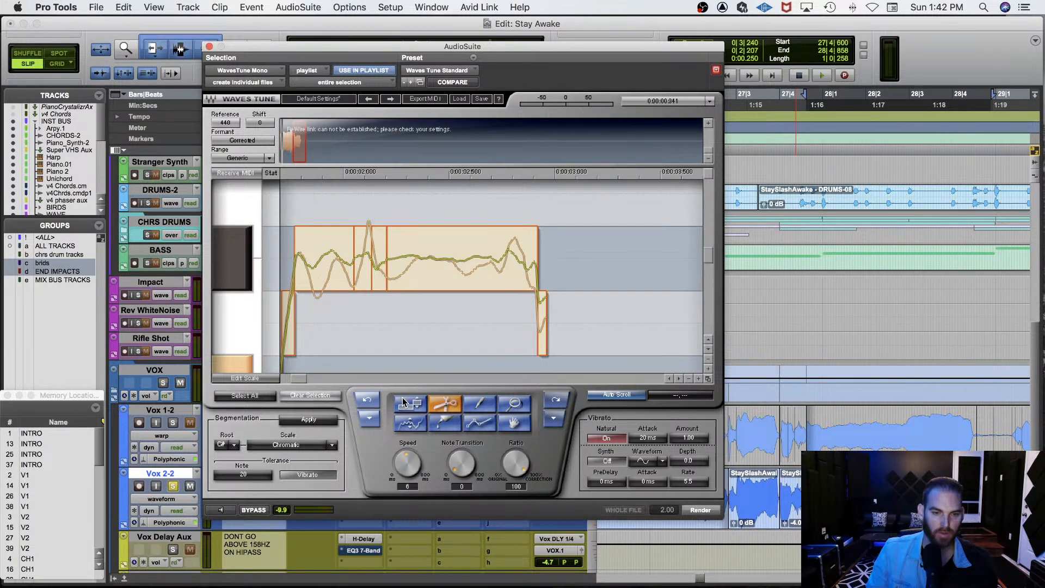
left_click(385, 278)
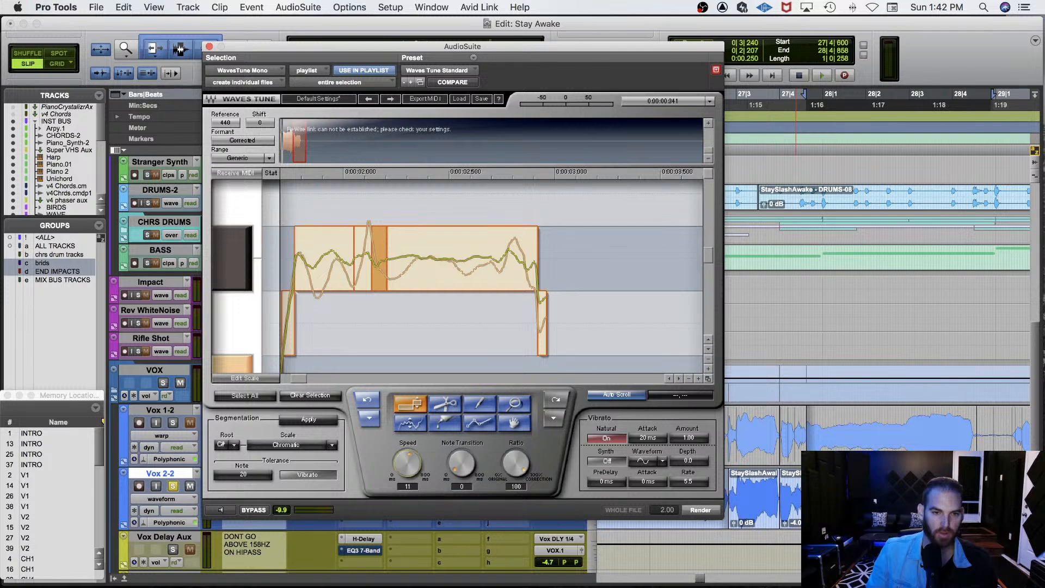
Preview the tuned phrase repeatedly and inspect the pitch curve of the lower note before the high one.
left_click(220, 510)
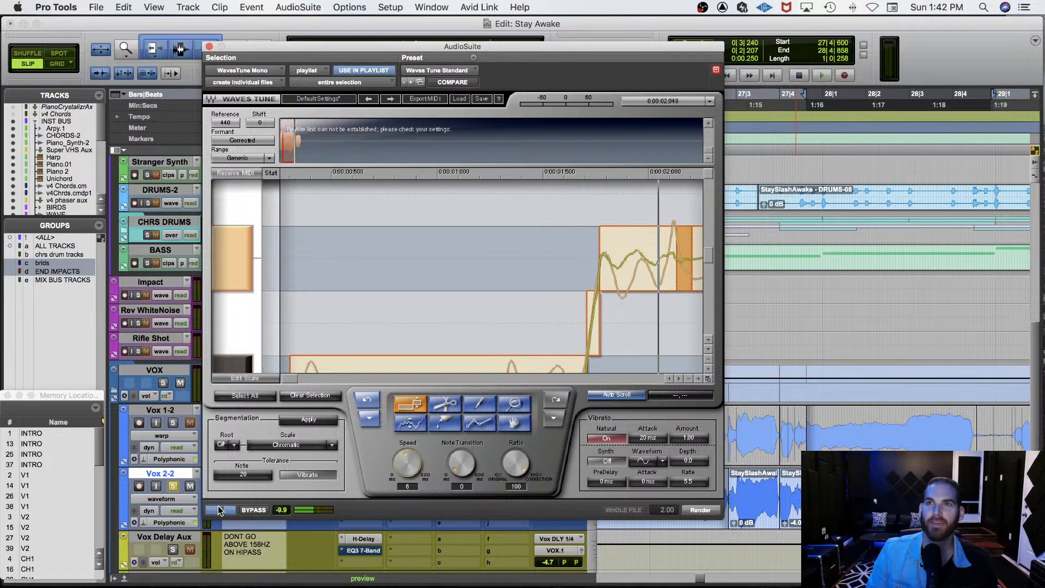
left_click(219, 510)
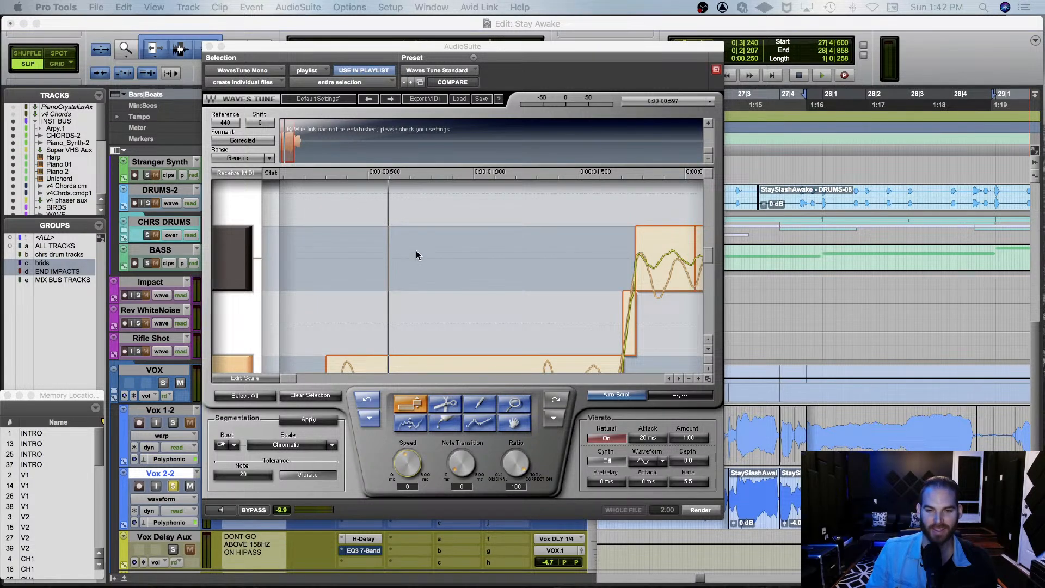
scroll(423, 297, "down", 3)
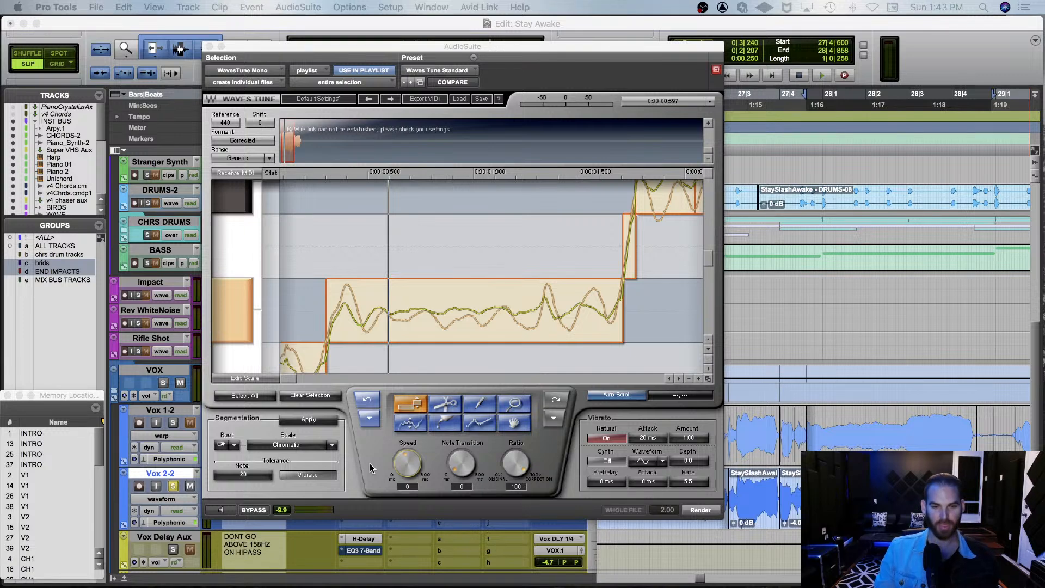
left_click(221, 510)
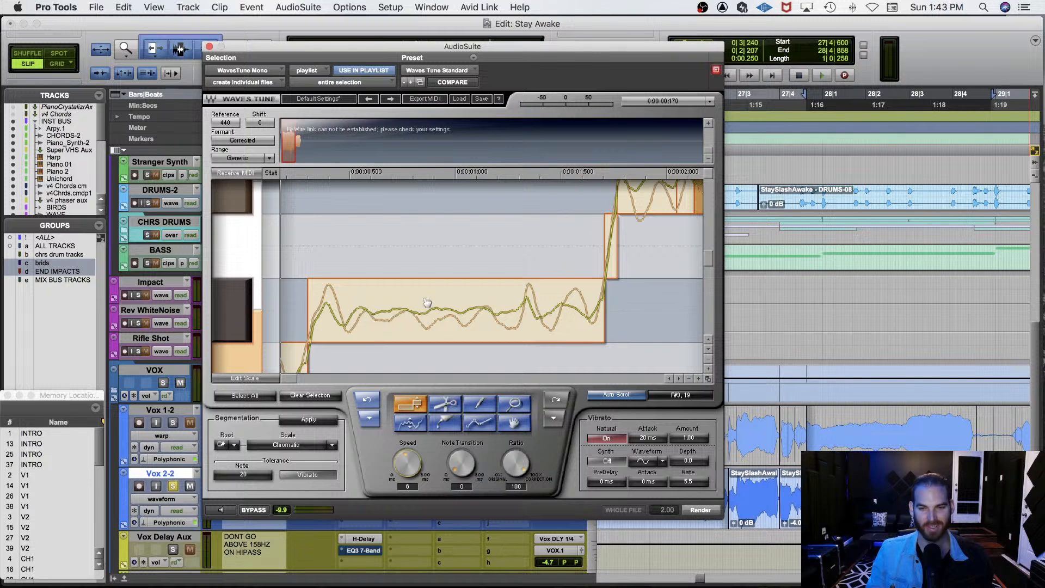
Set the Speed of the high note's opening segment to 8 and preview the phrase.
scroll(427, 302, "right", 1)
scroll(427, 302, "up", 4)
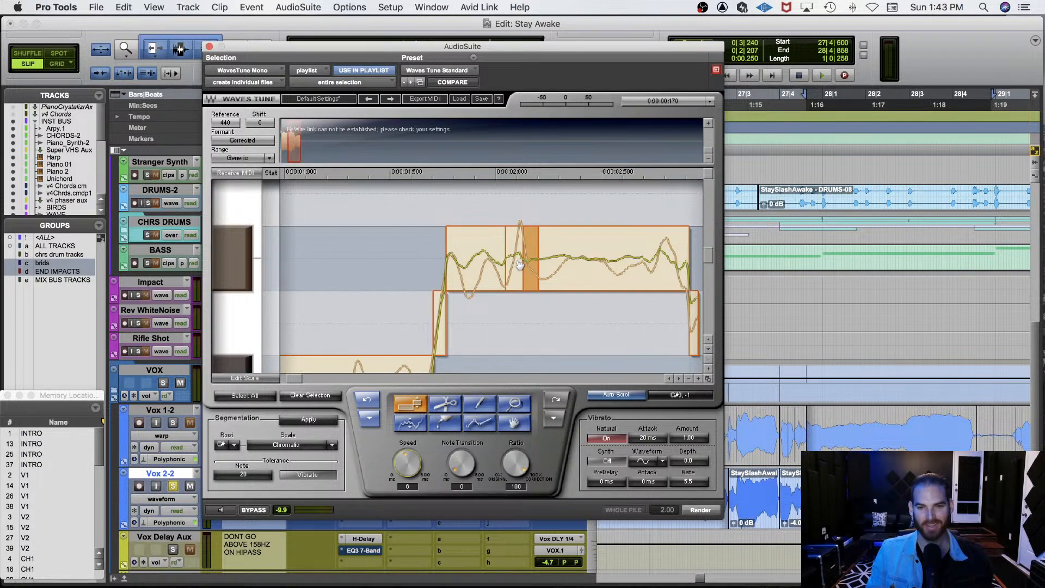
left_click(519, 266)
left_click(475, 269)
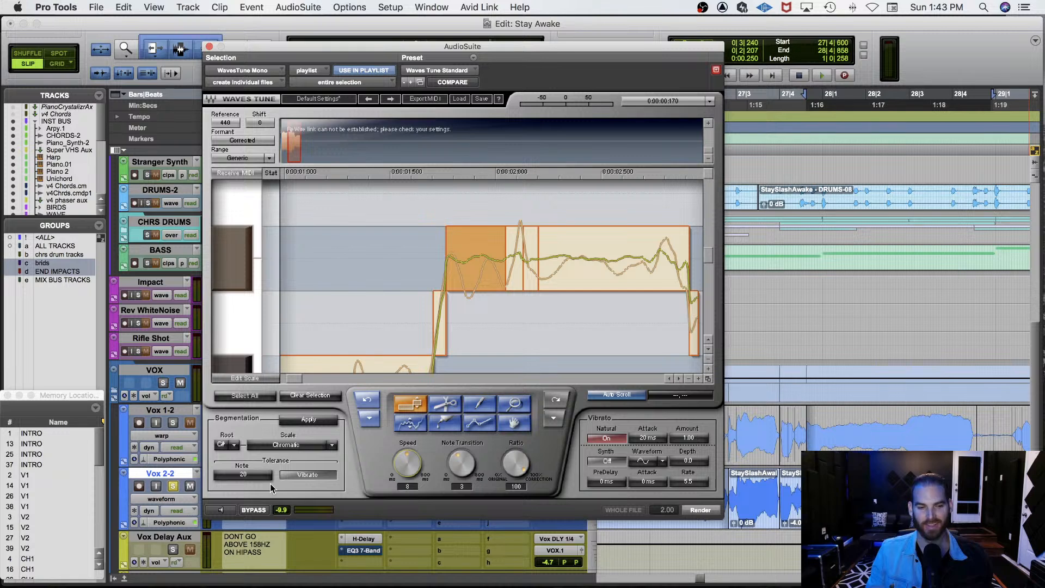
left_click(217, 510)
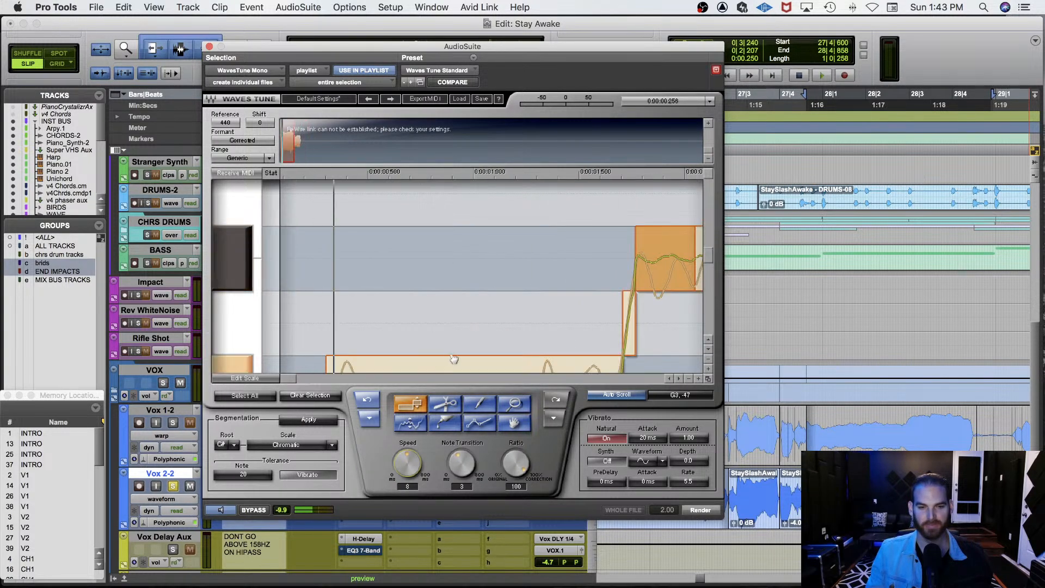
left_click(218, 510)
scroll(578, 295, "right", 5)
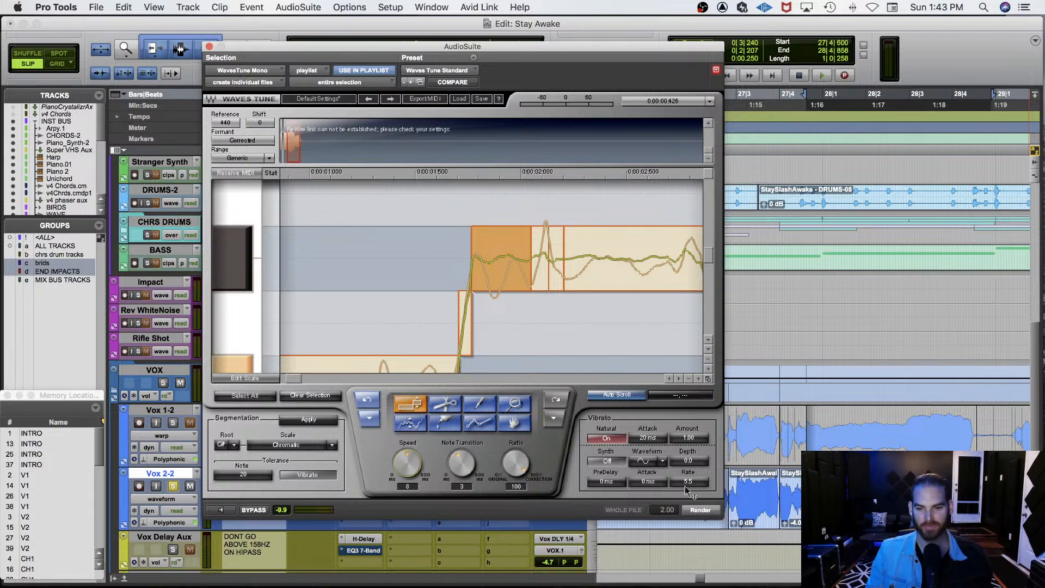
Render the pitch correction into the Vox 2-2 clip and play it back in the session.
left_click(691, 510)
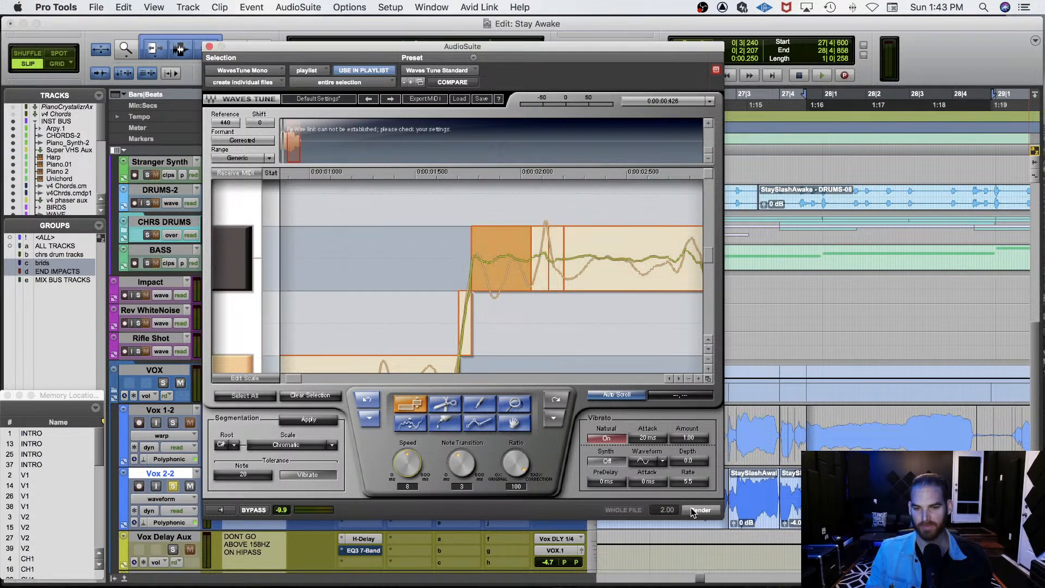
key("space")
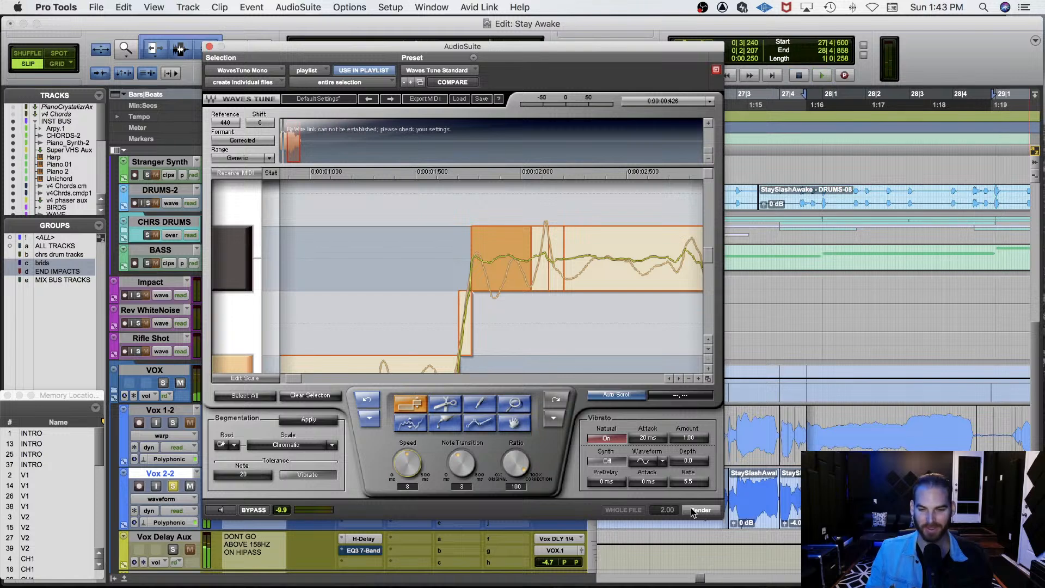
key("space")
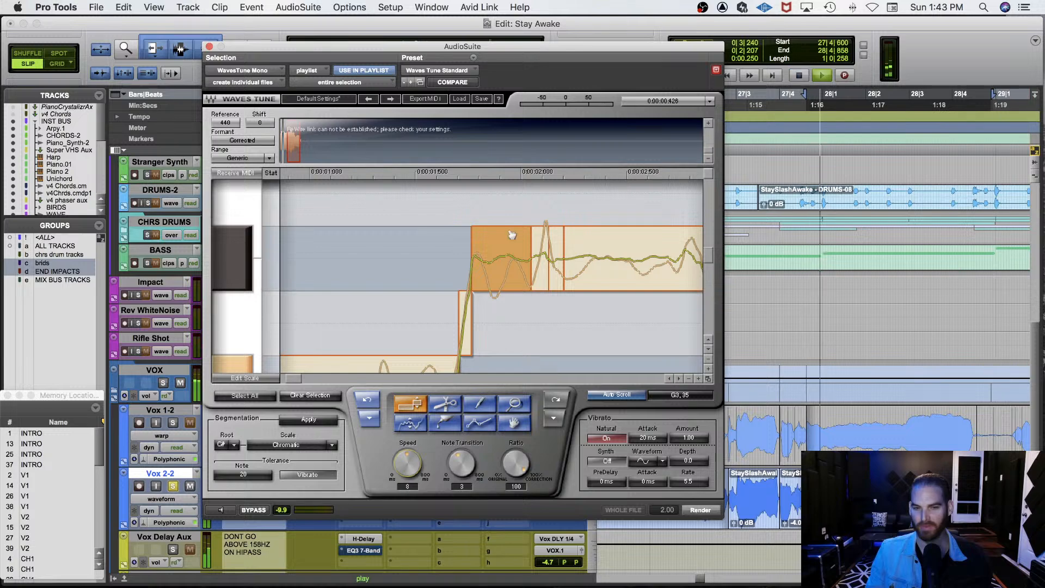
Close the Waves Tune AudioSuite window with no notes selected and save the session.
left_click(378, 238)
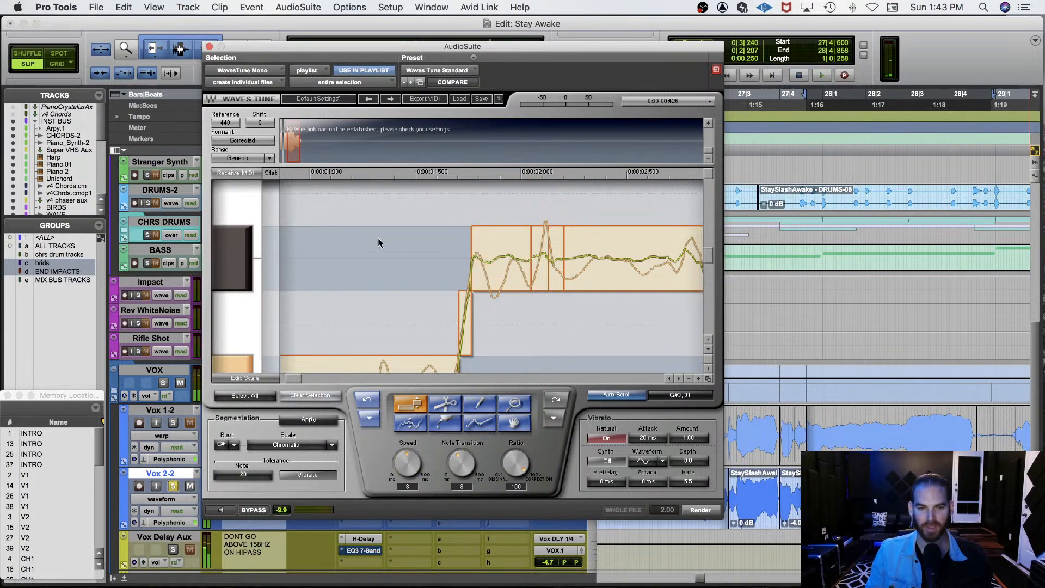
left_click(209, 47)
key("super+s")
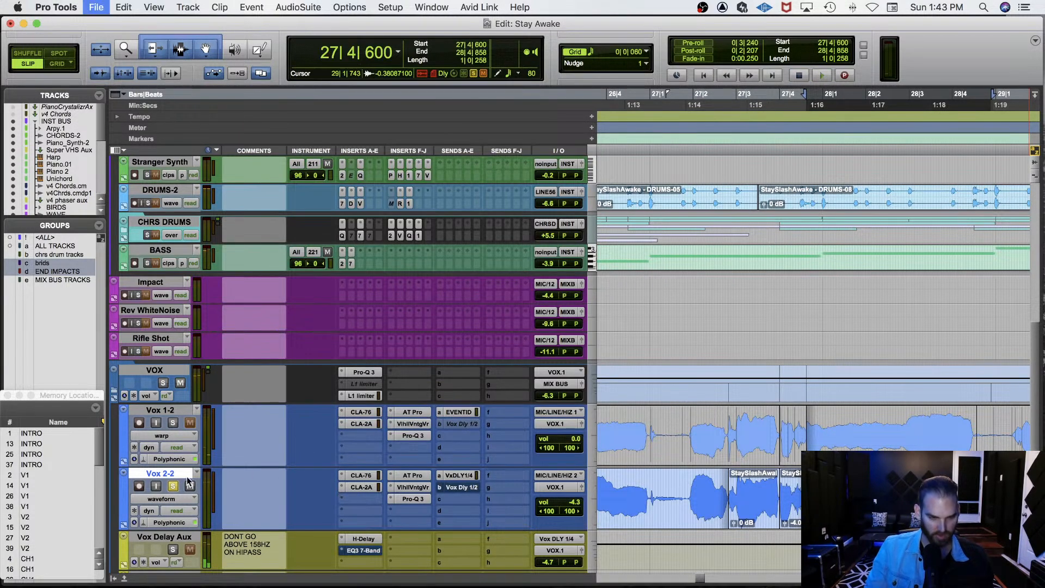
Disable Elastic Audio on the Vox 1-2 and Vox 2-2 tracks together, committing the warped clips.
left_click(172, 412)
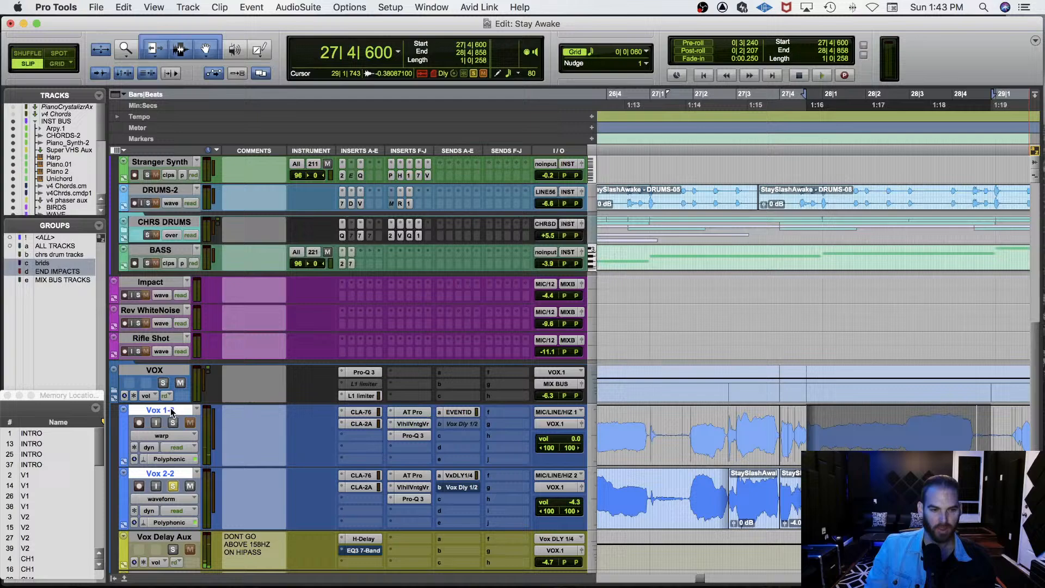
left_click(148, 461)
left_click(169, 441)
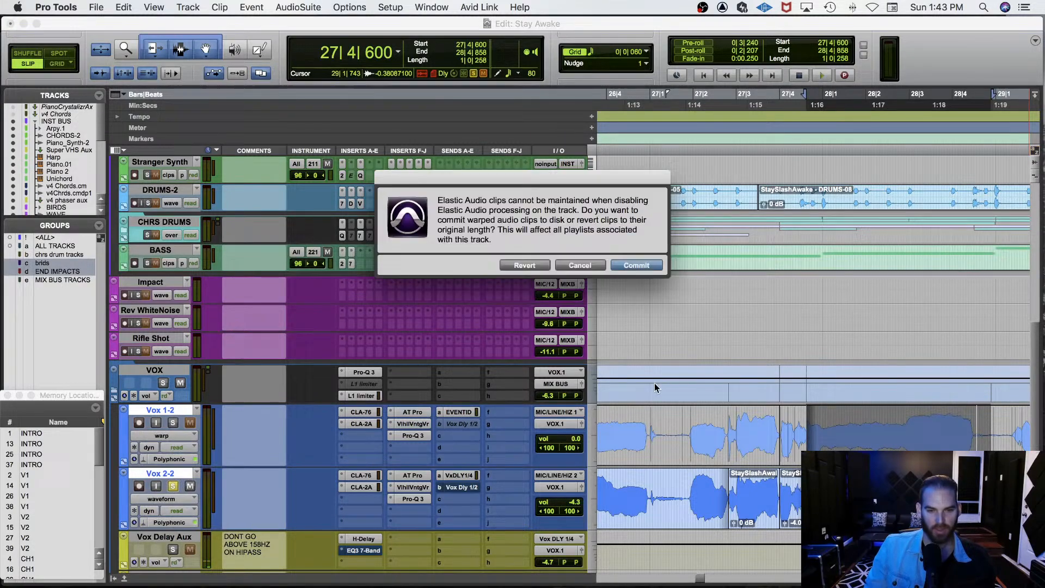
left_click(637, 265)
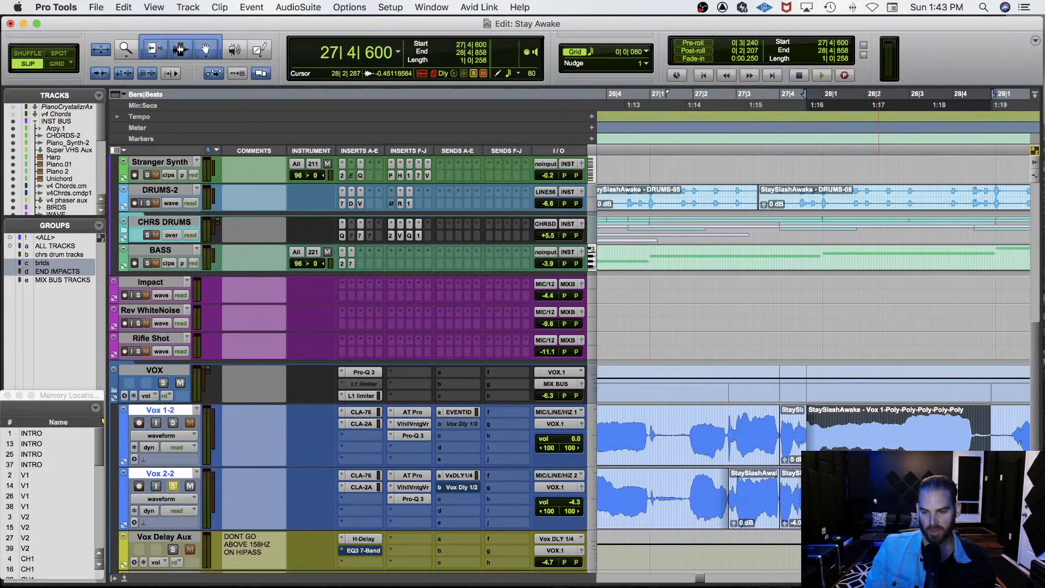
Select the long Vox 2-2 clip starting at 27|4|600 and zoom in on its beginning.
left_click(875, 493)
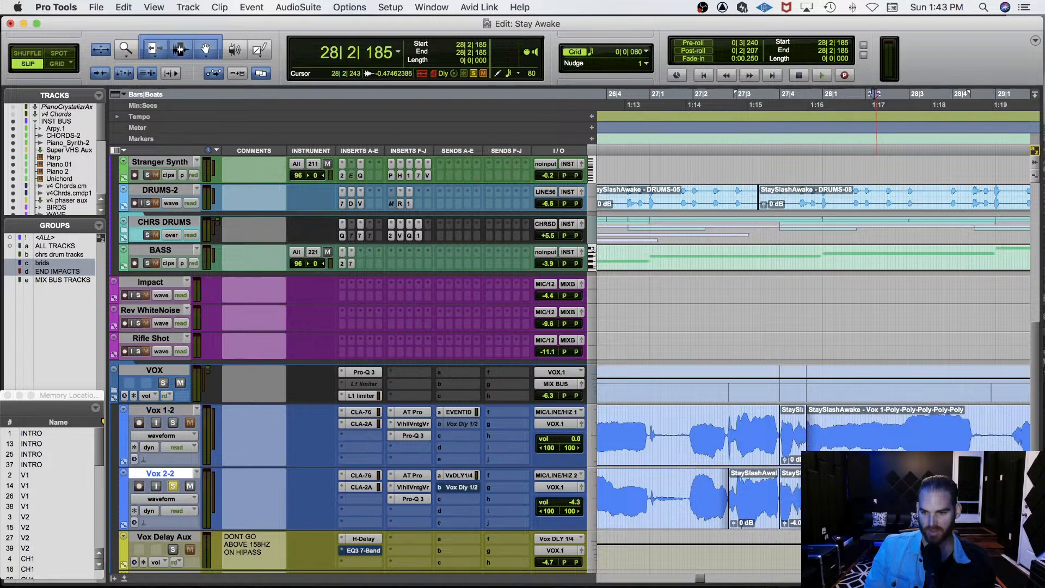
left_click(877, 512)
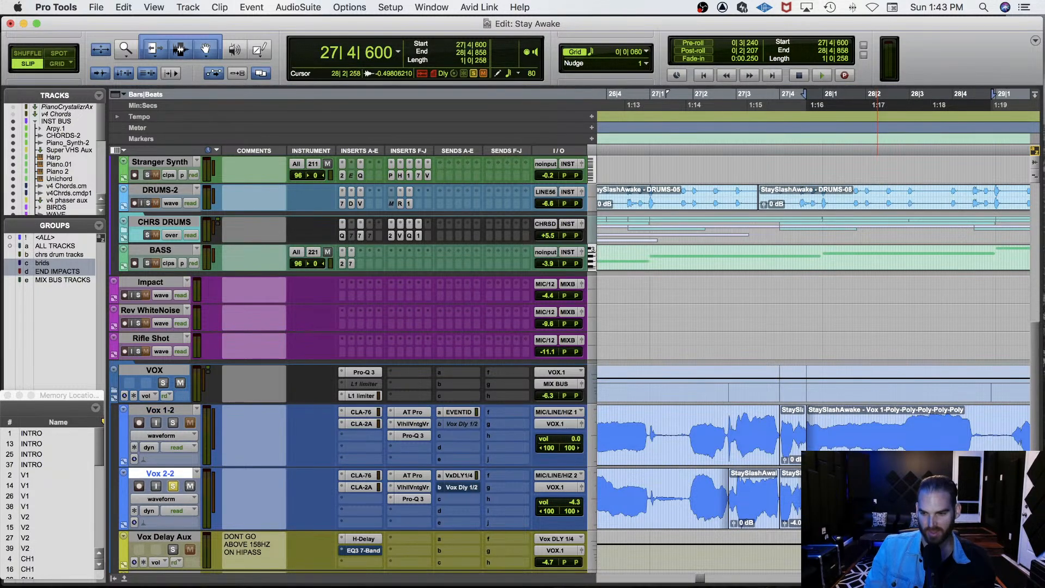
key("t")
key("r")
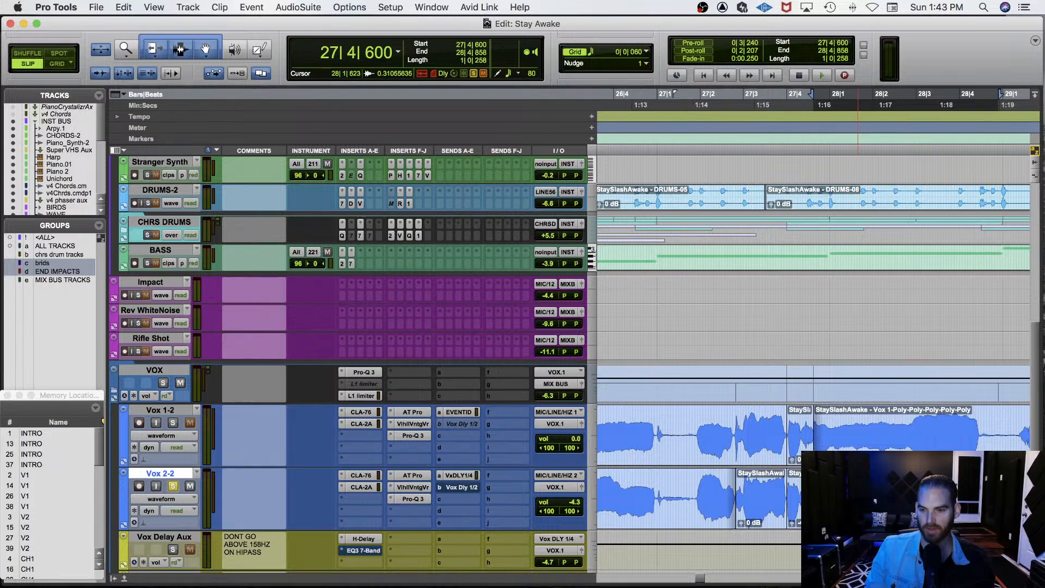
scroll(859, 489, "right", 4)
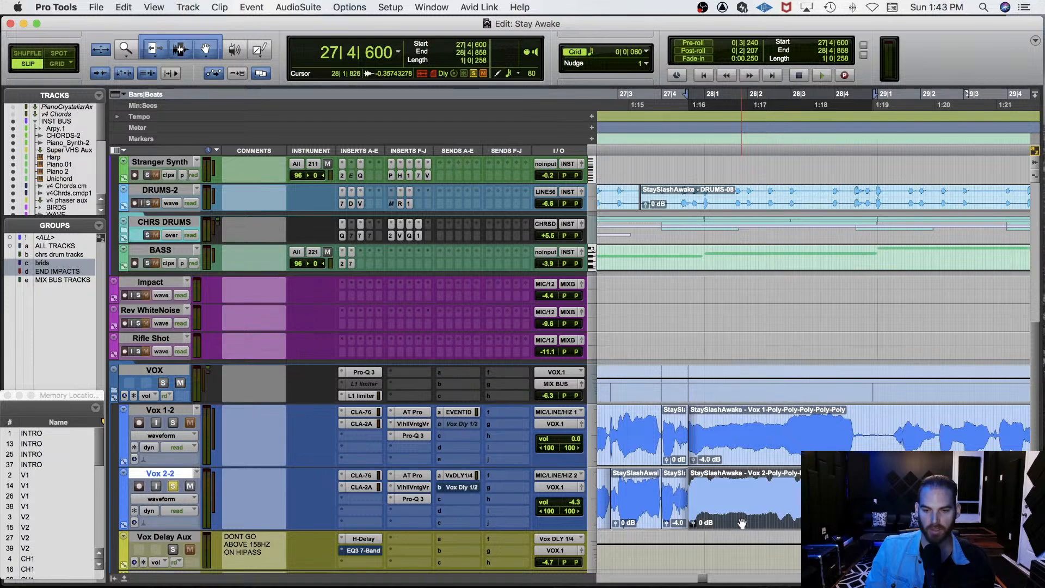
left_click(736, 430)
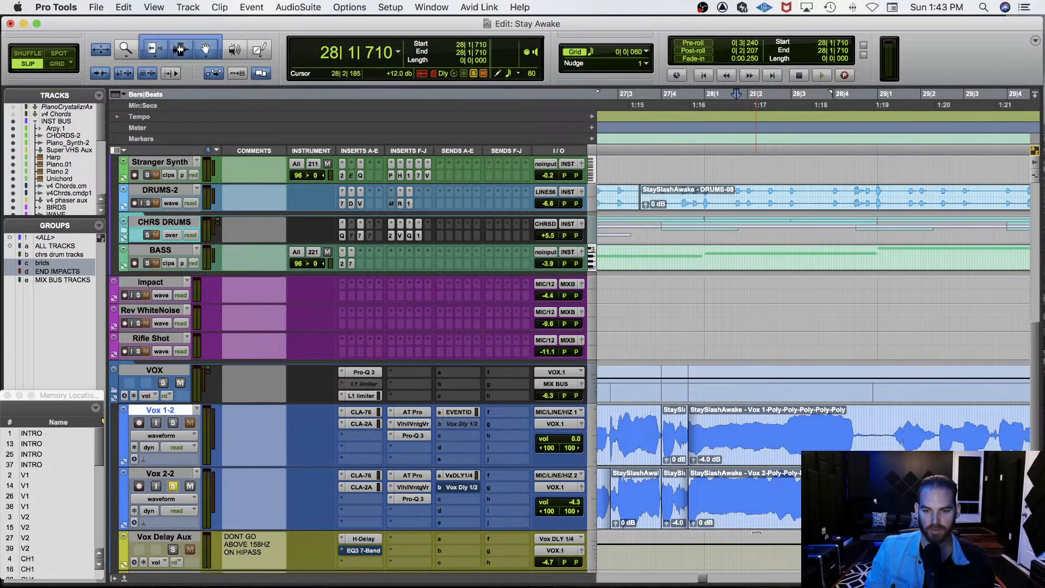
left_click(757, 520)
key("super+bracketright")
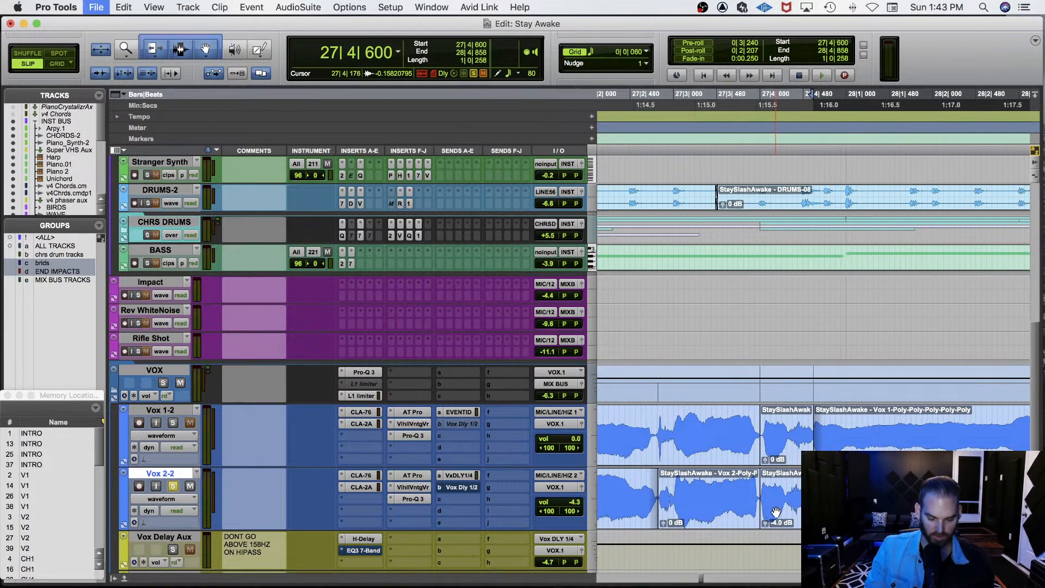
Open Revoice Pro Link in AudioSuite and capture the selected long Vox 2-2 clip to the Revoice Pro track Audio 1.
key("q")
key("w")
key("q")
key("r")
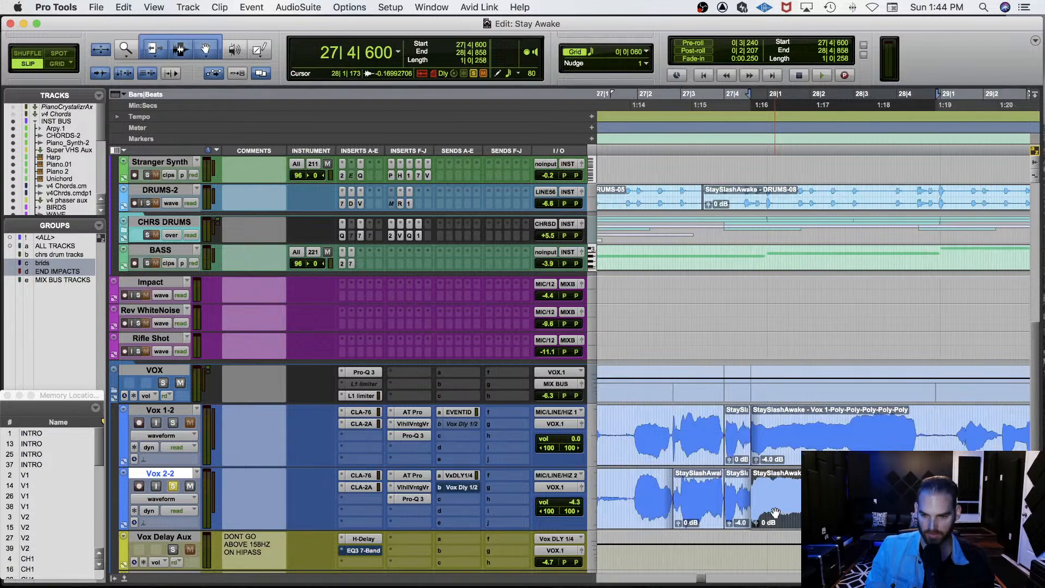
key("t")
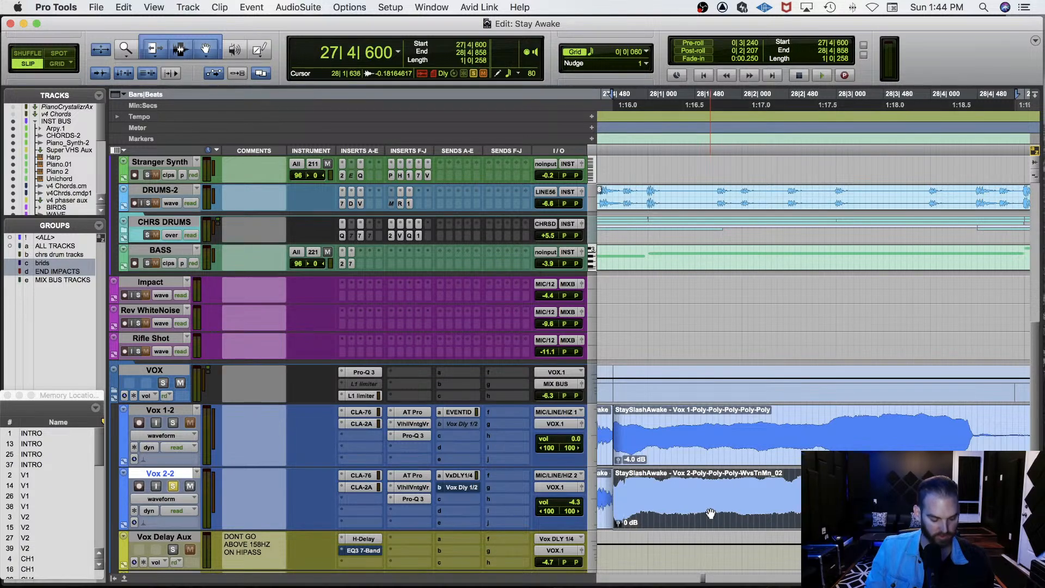
key("ctrl+super+r")
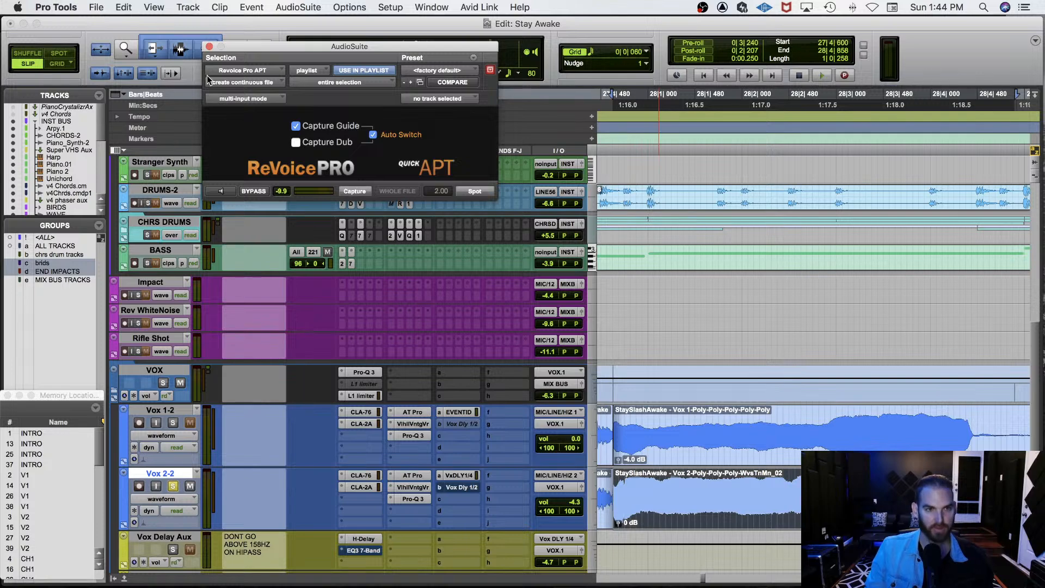
left_click(210, 47)
key("ctrl+super+l")
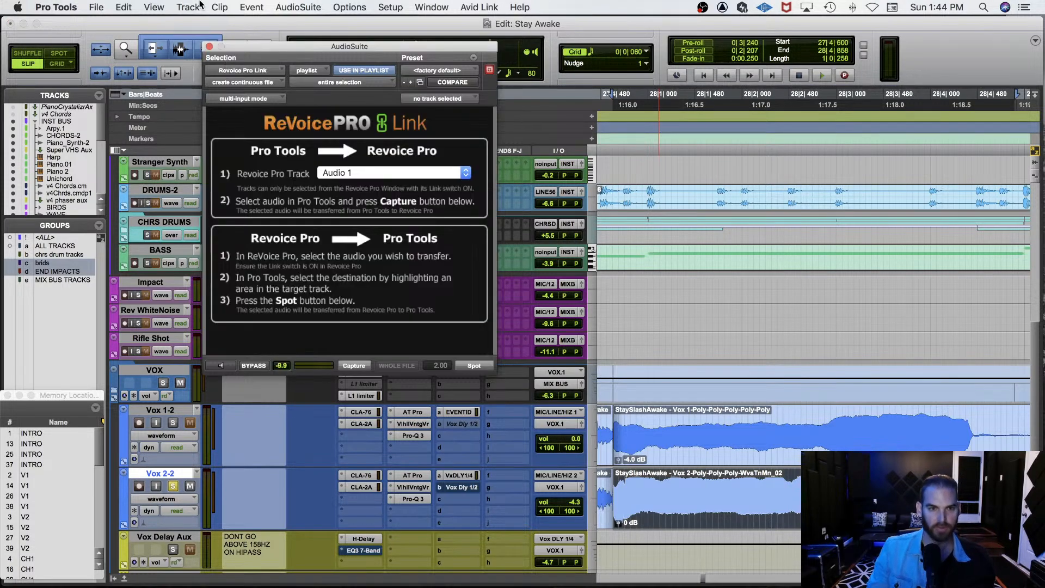
left_click(358, 361)
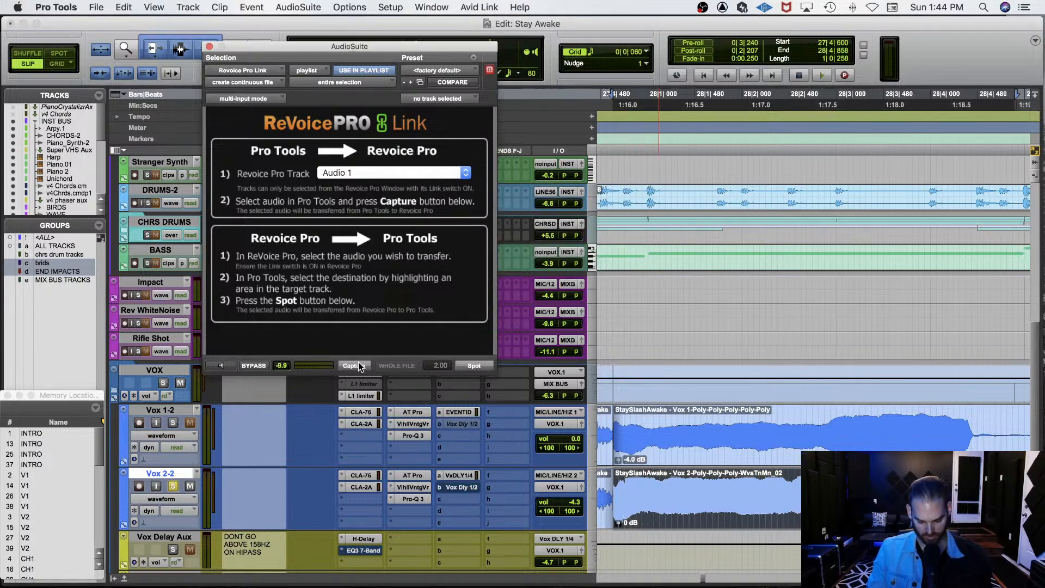
Capture the matching Vox 1-2 clip to the Revoice Pro track Audio 2, and switch to Revoice Pro.
left_click(350, 173)
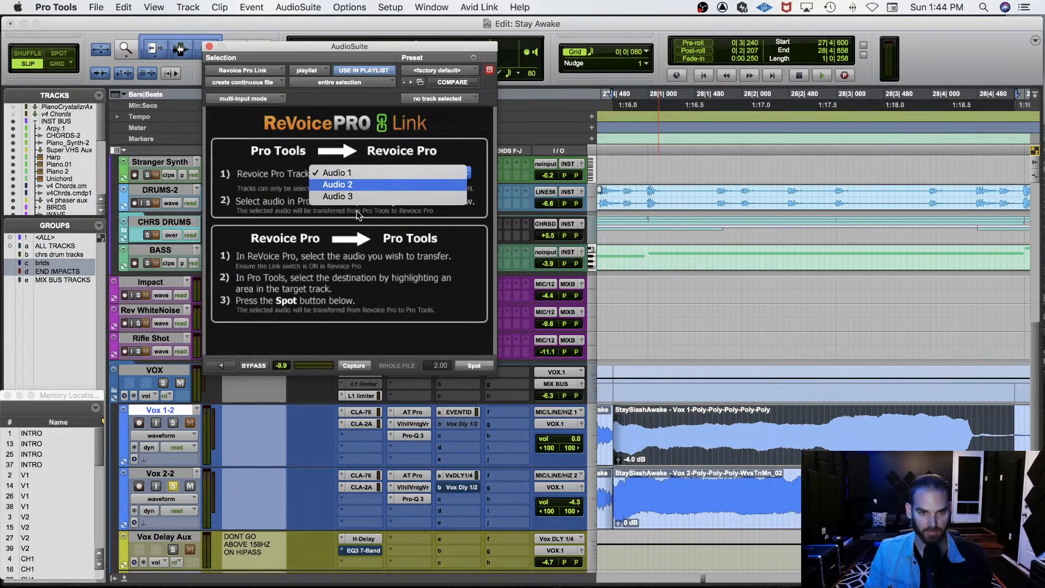
left_click(354, 184)
key("super+Tab")
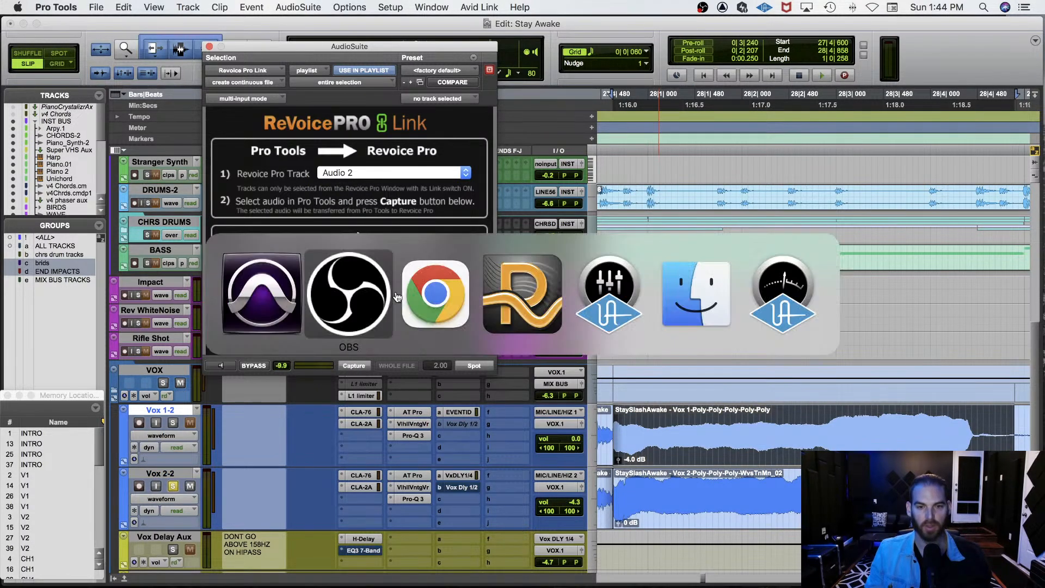
left_click(524, 307)
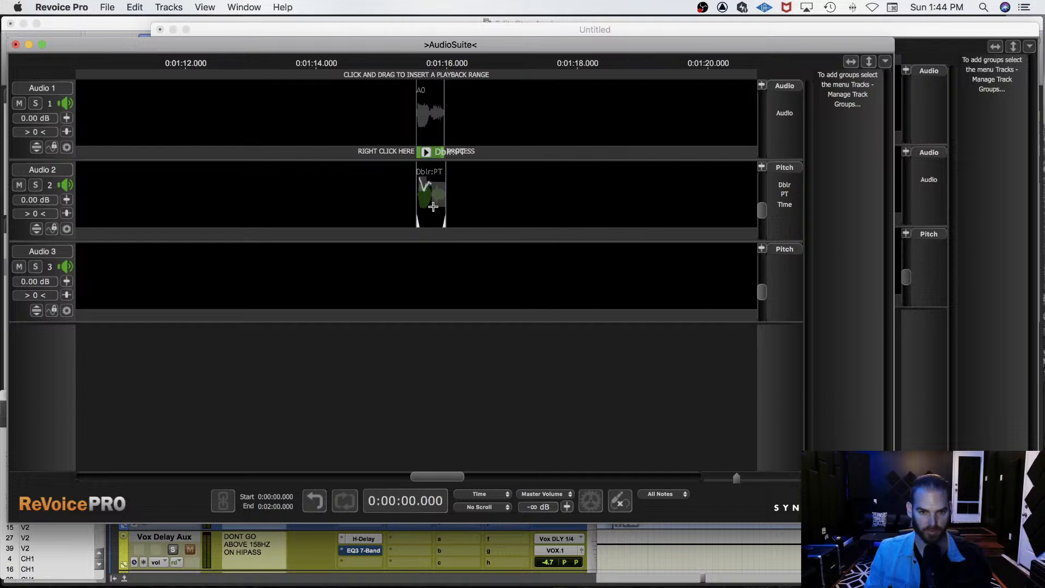
Create an APT process with the factory preset "Vocal - Slightly loose Time and Pitch", using Audio 1 as guide, Audio 2 as dub and Audio 3 as output.
key("n")
left_click(362, 328)
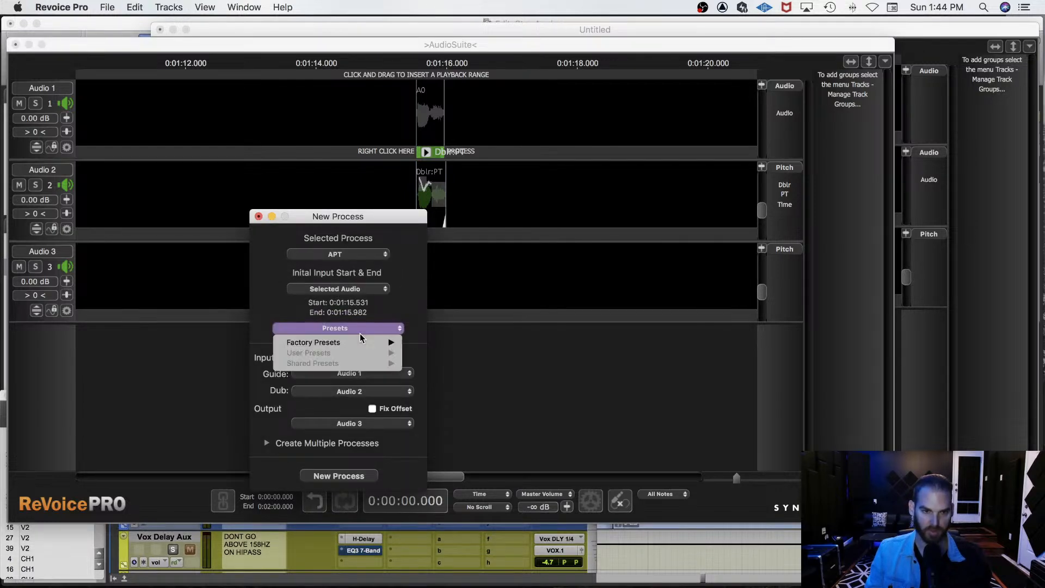
mouse_move(363, 342)
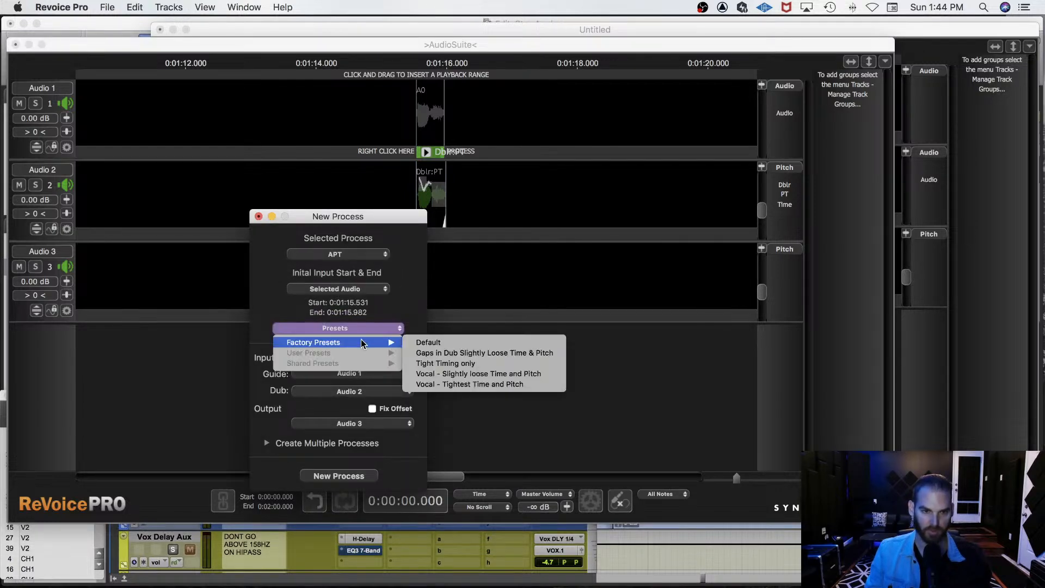
left_click(451, 374)
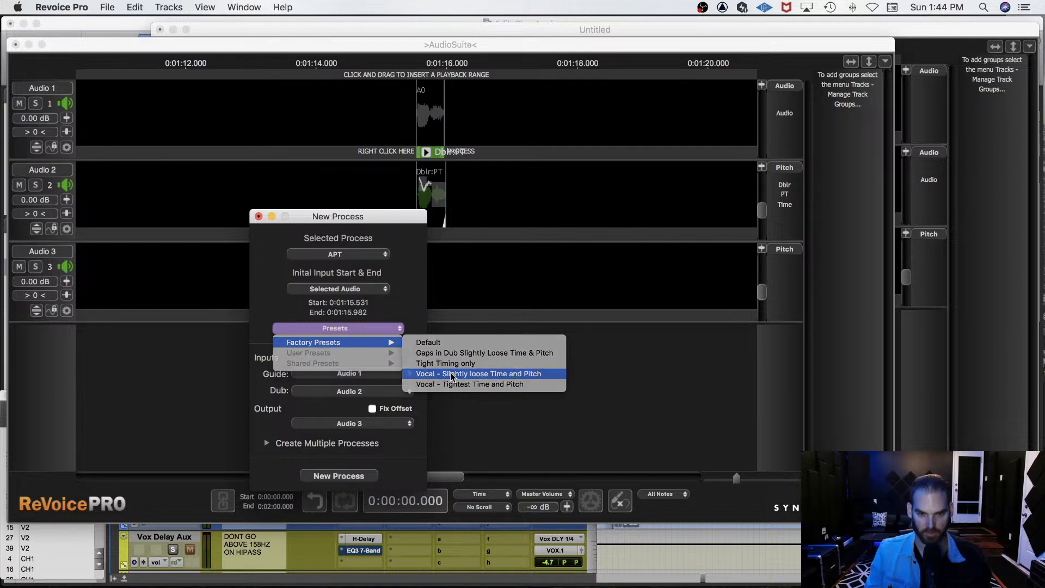
left_click(341, 475)
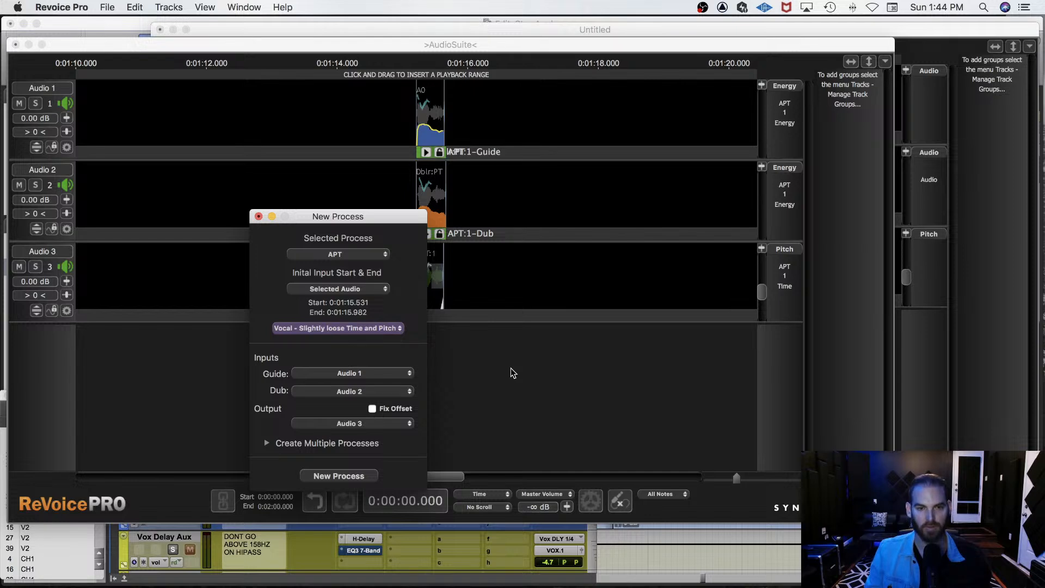
Switch back to Pro Tools, set the Revoice Pro Link track to Audio 3, and spot its audio into the Vox 1-2 selection.
key("super+Tab")
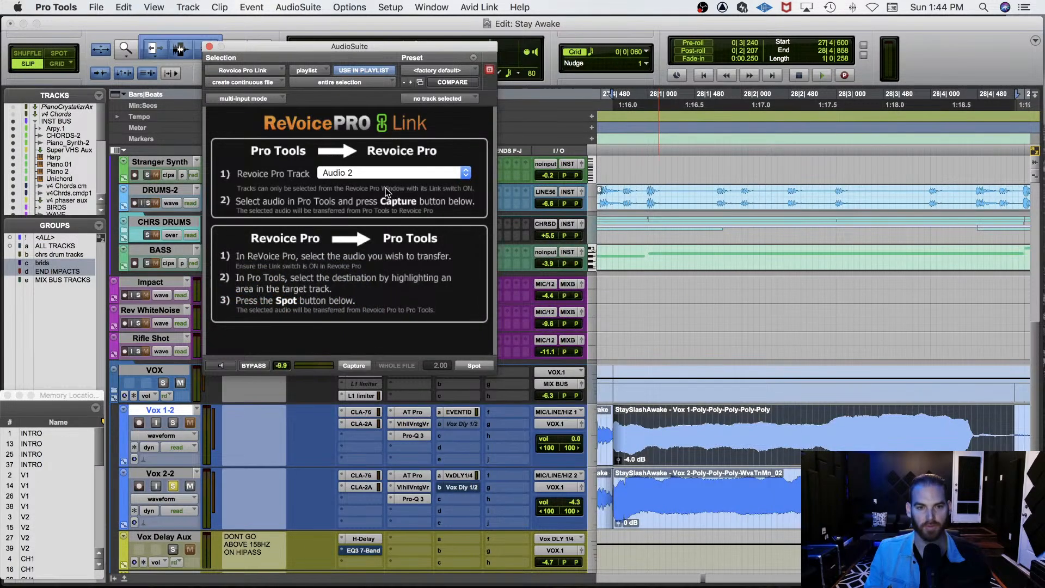
left_click(390, 173)
left_click(387, 188)
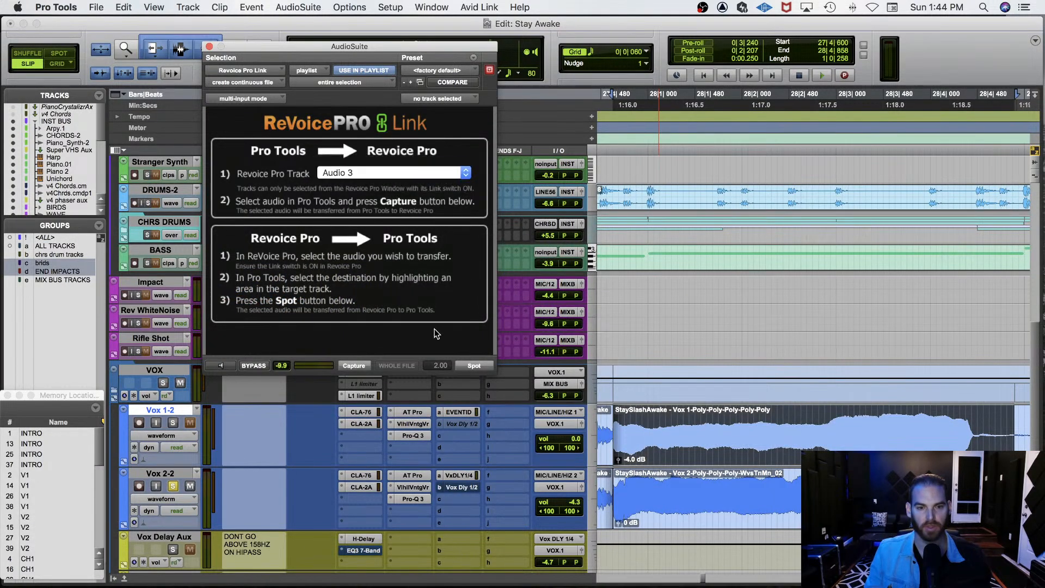
left_click(475, 366)
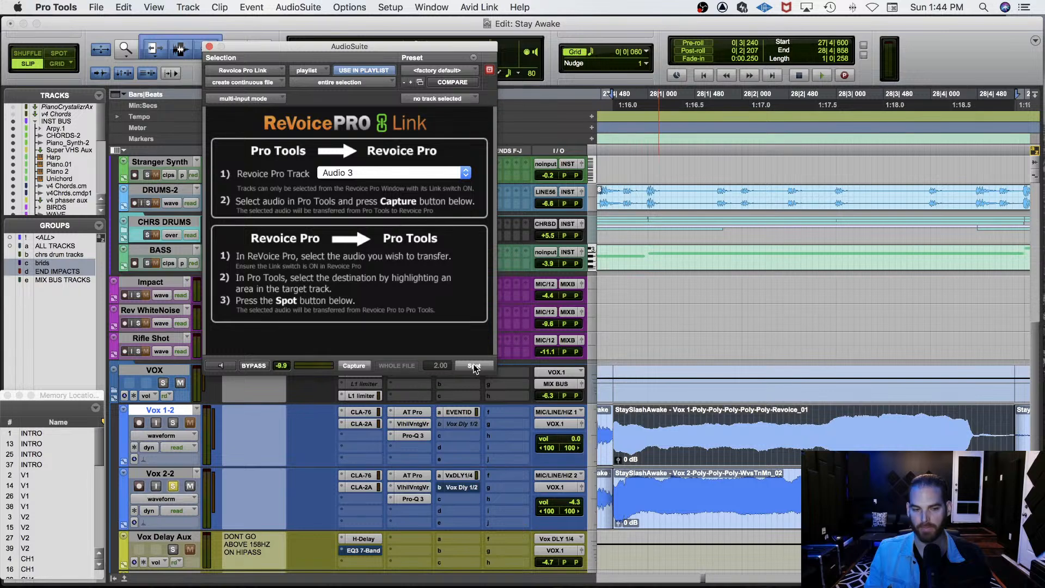
Solo Vox 1-2 alongside Vox 2-2 and play the aligned phrase, and replay it after toggling the Vox 2-2 solo.
left_click(173, 422)
key("space")
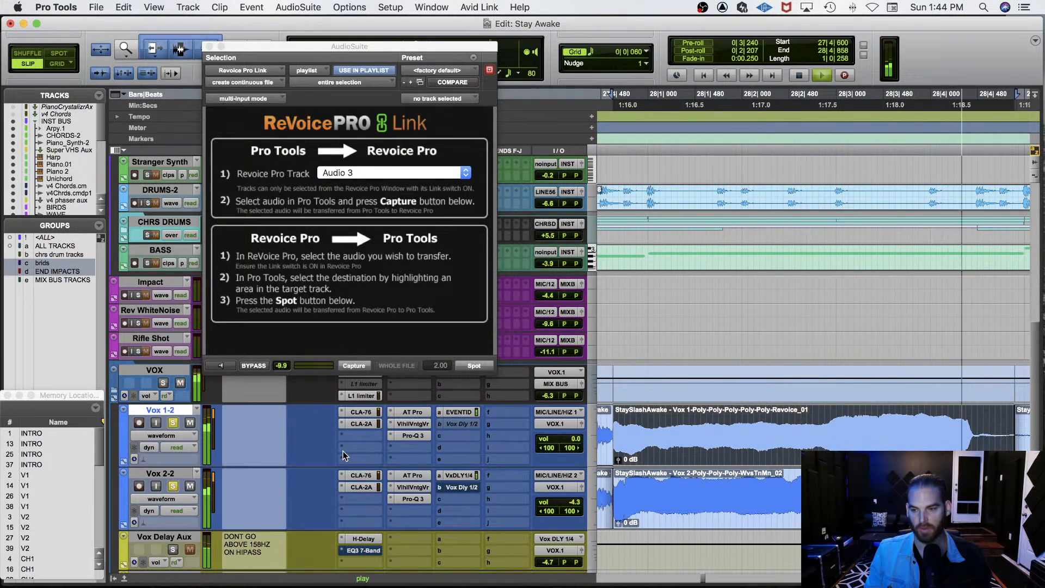
key("space")
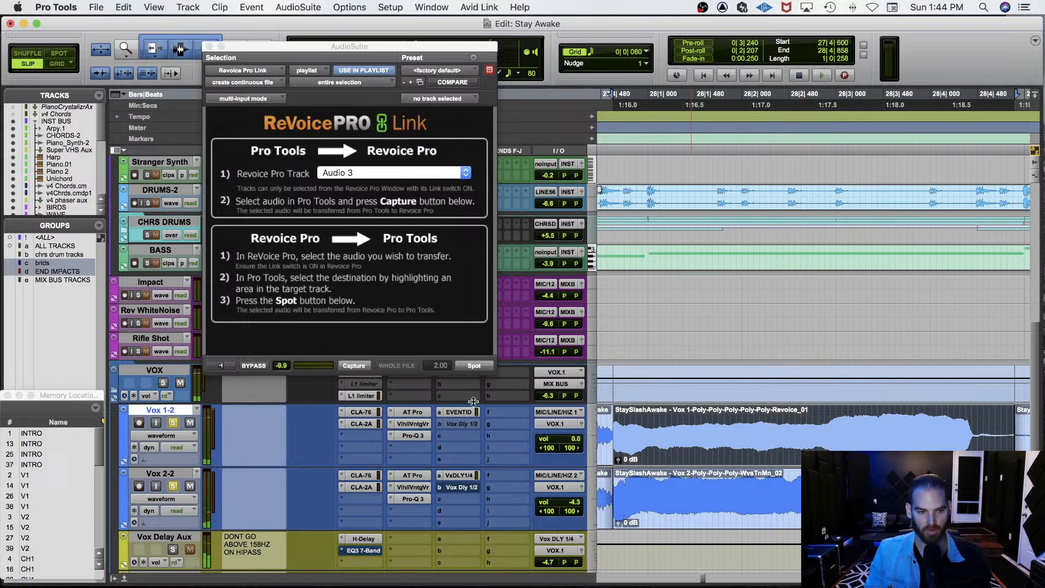
left_click(173, 486)
key("space")
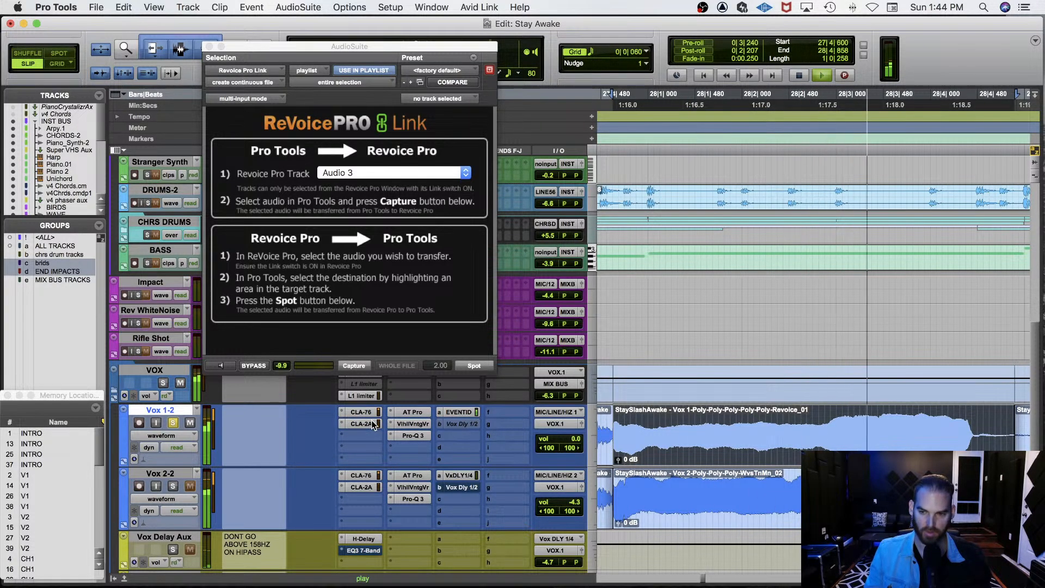
key("space")
Solo Vox 2-2 on its own and play the phrase as a comparison.
left_click(174, 486)
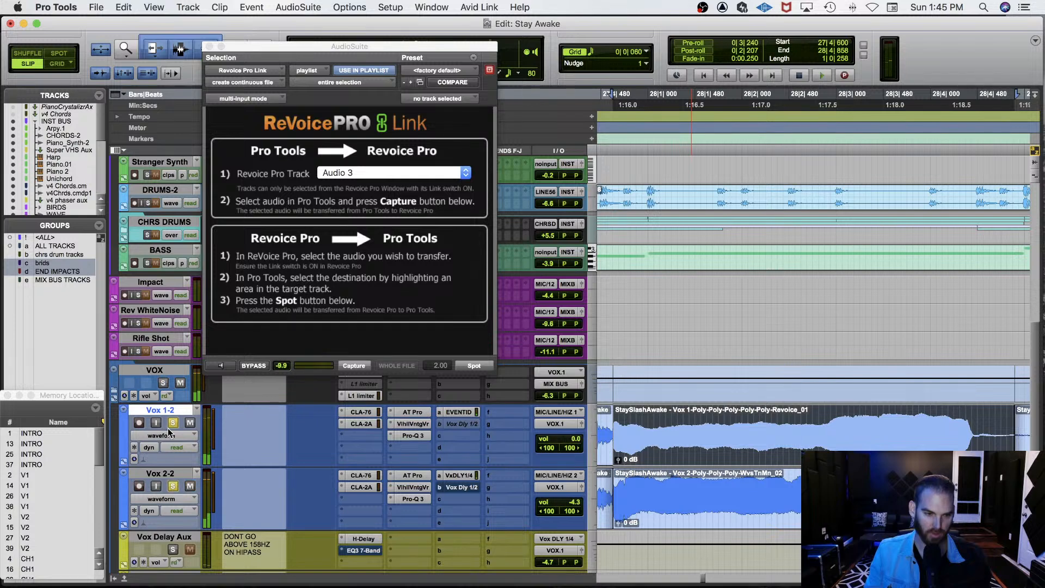
left_click(173, 423)
key("space")
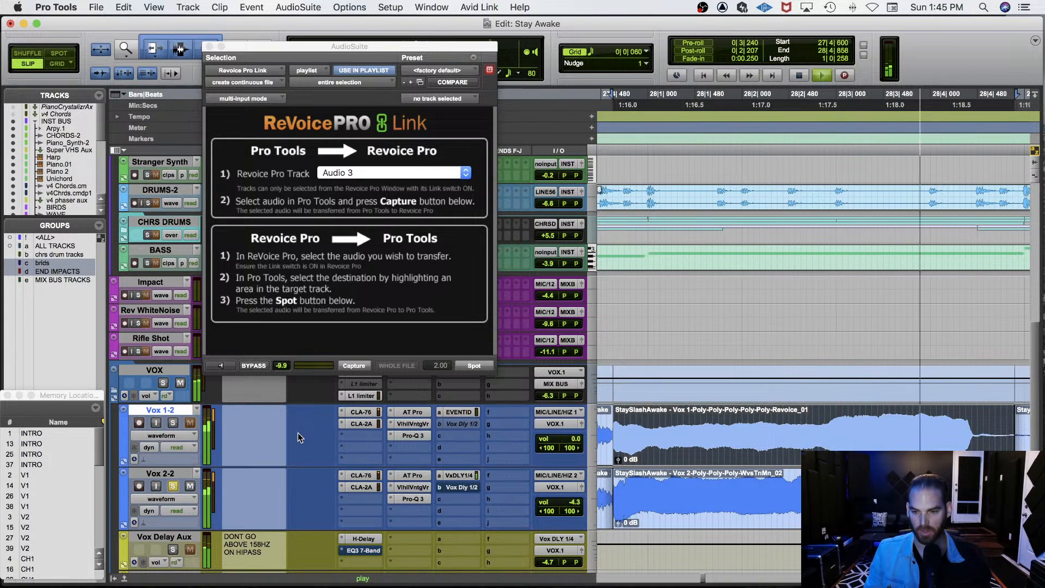
key("space")
Solo Vox 1-2 again, play both vocals together, and save the session.
key("shift+s")
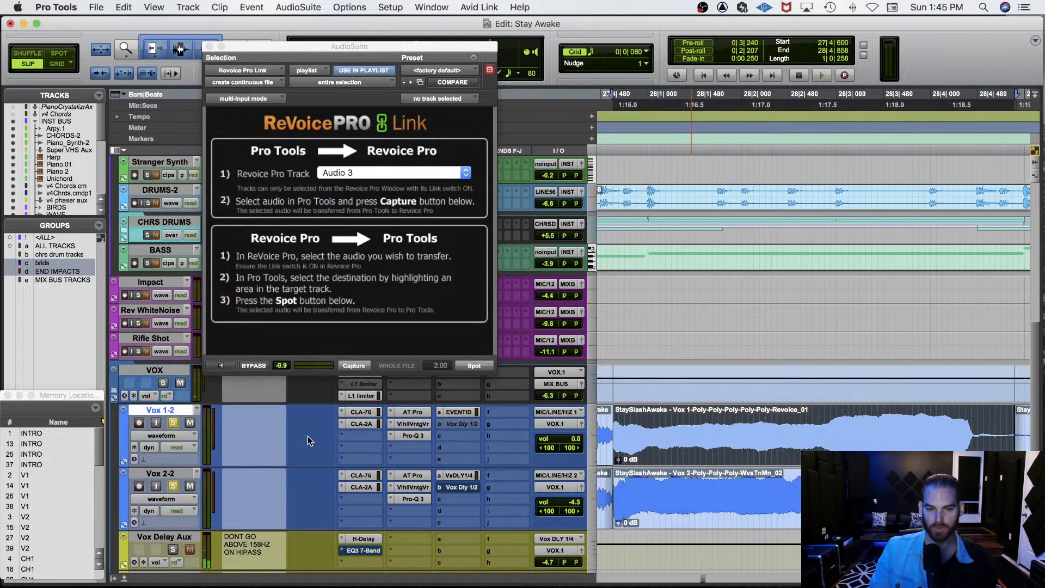
key("space")
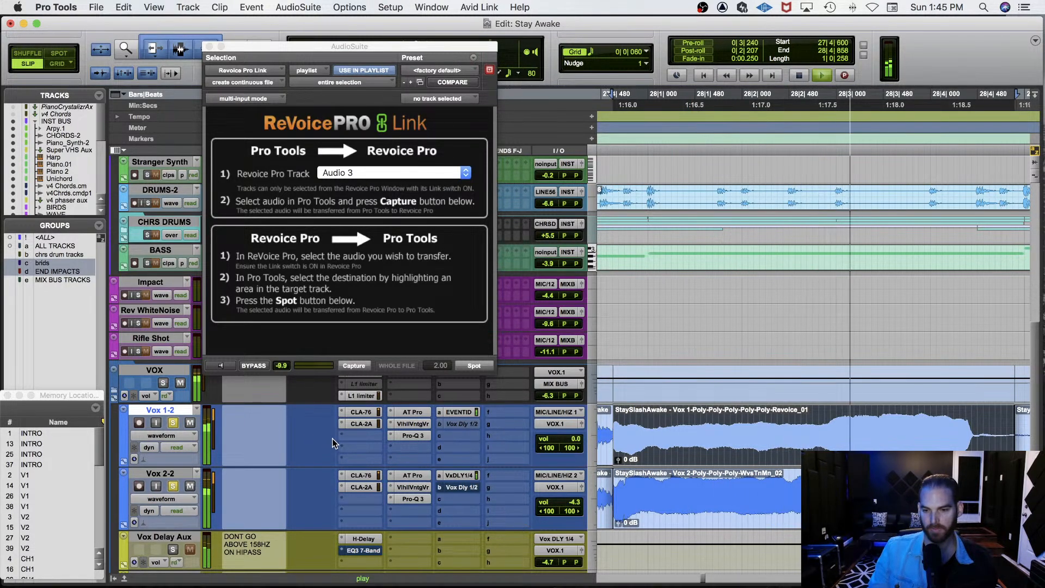
key("space")
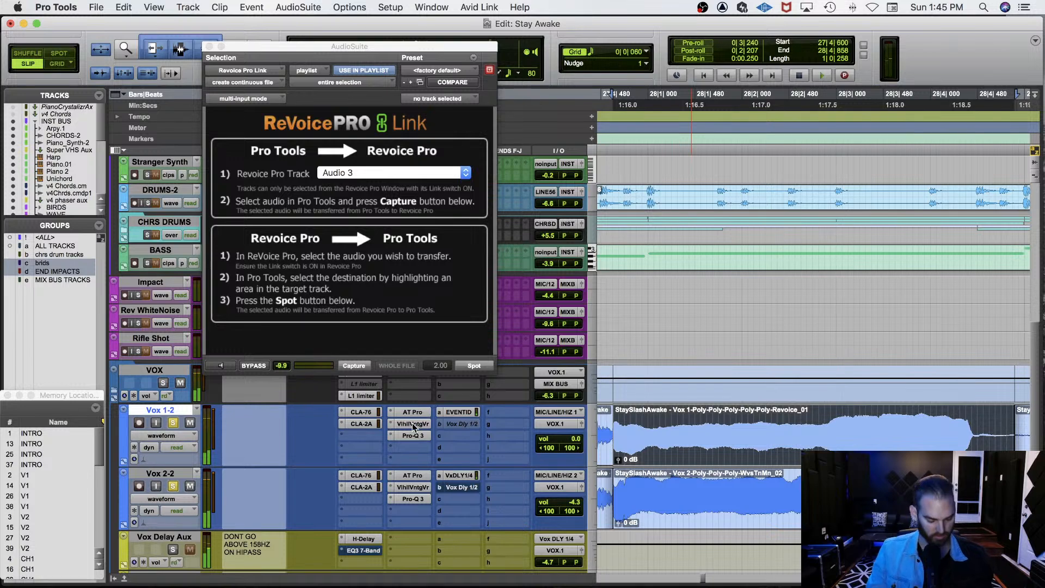
key("super+s")
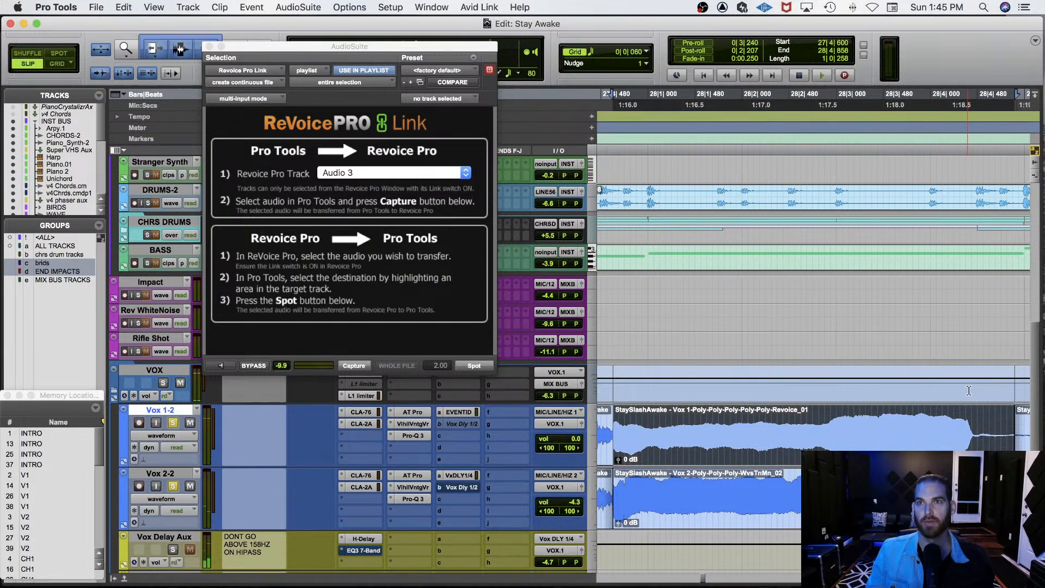
Undo the spotting of the Revoice-processed clip on the Vox 1-2 track.
key("super+Tab")
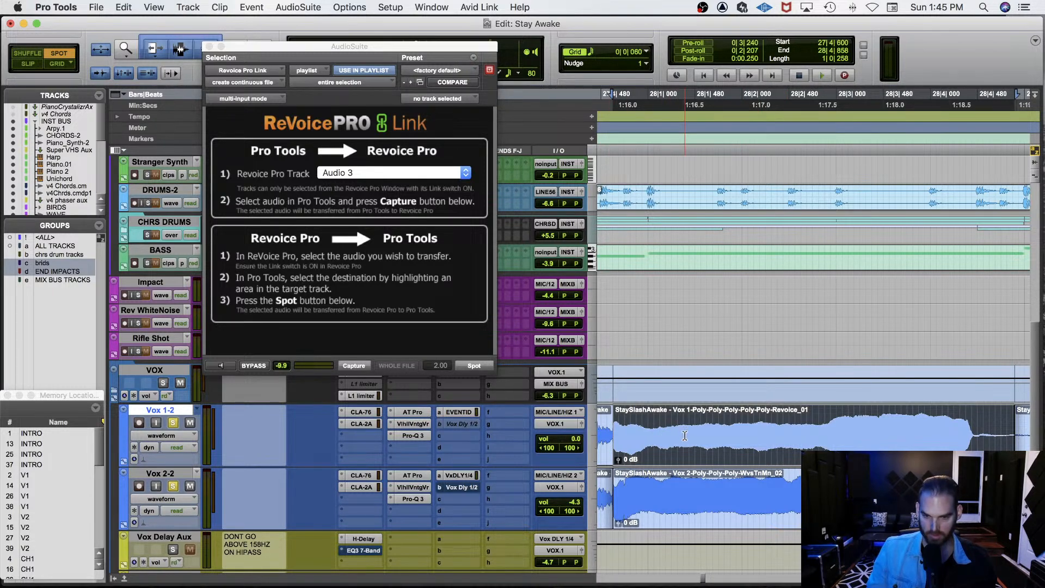
left_click(178, 435)
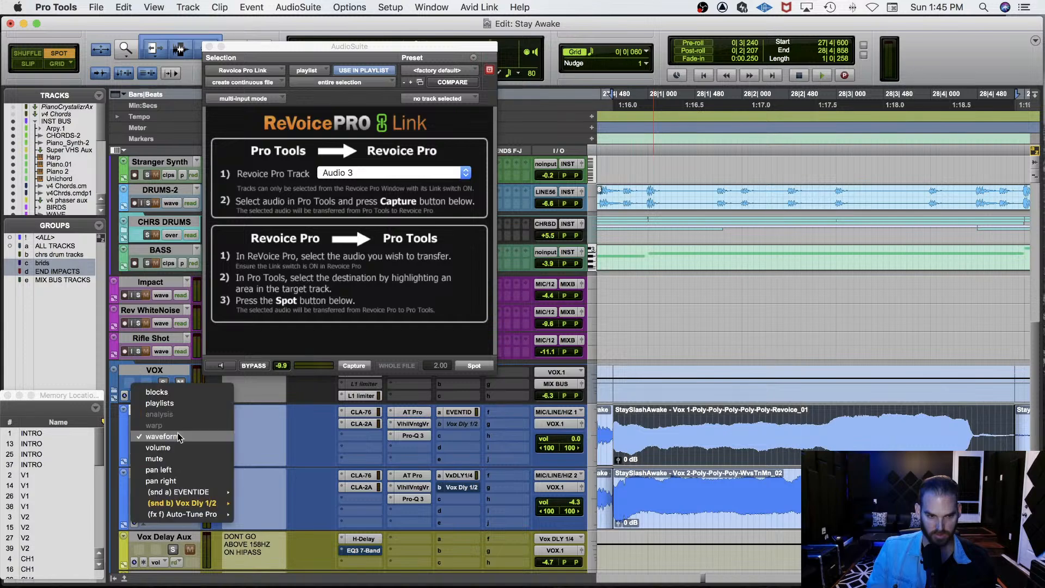
left_click(324, 441)
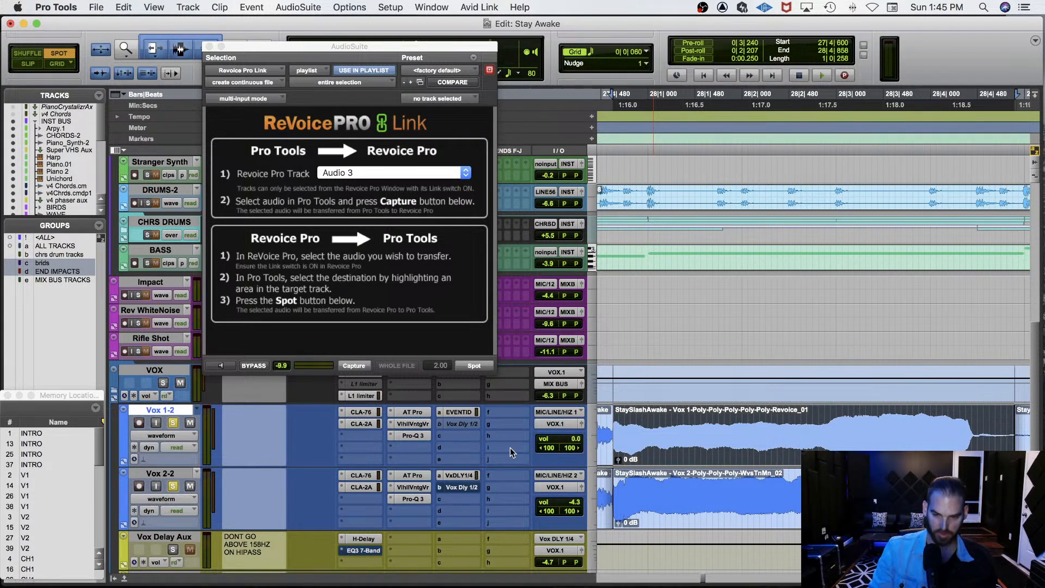
key("super+z")
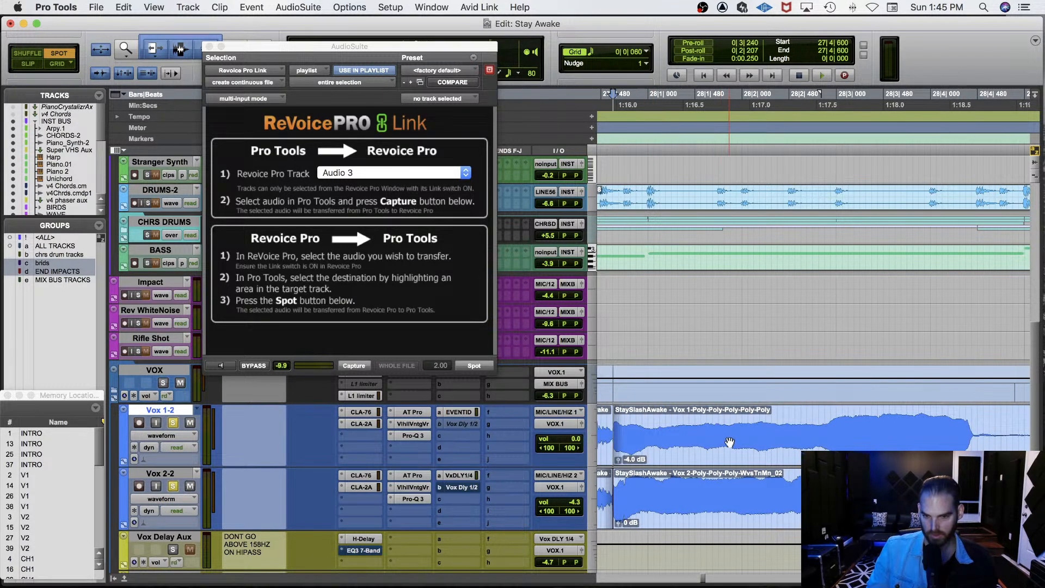
Select the long Vox 2-2 clip without spotting it, and switch the edit mode to Grid.
left_click(686, 510)
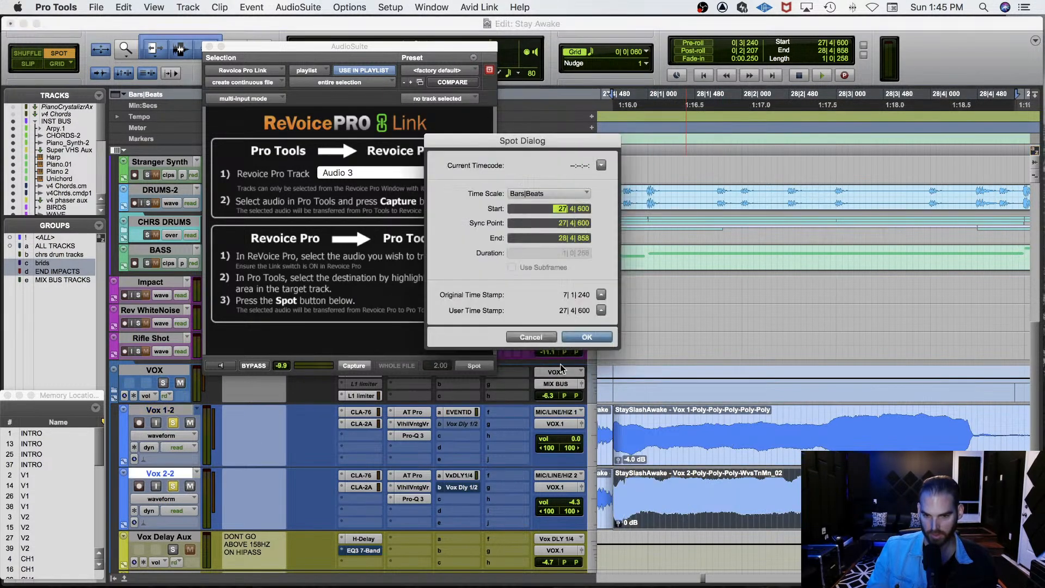
left_click(542, 338)
left_click(58, 64)
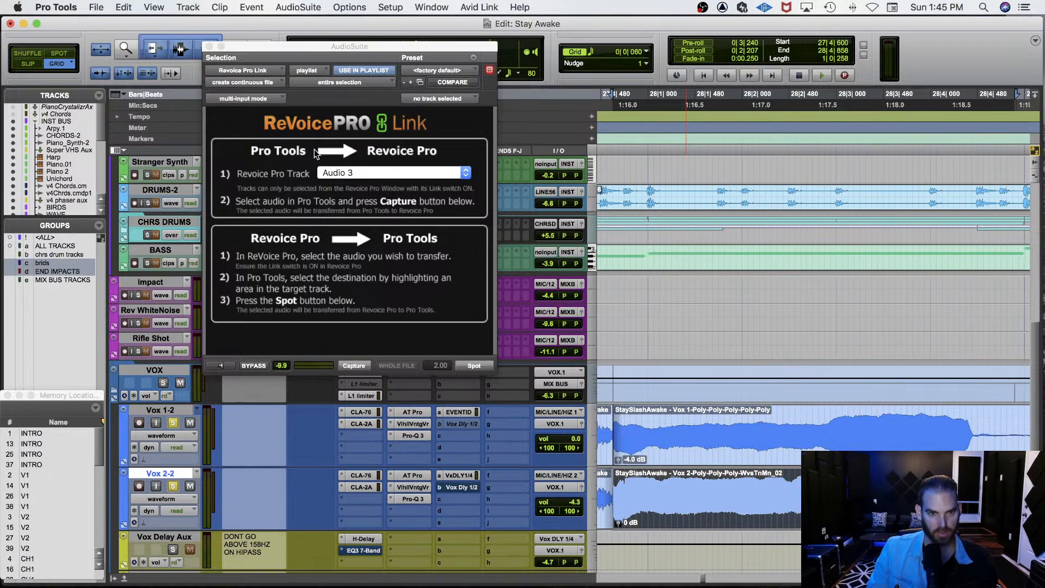
Close the Revoice Pro Link window and replace both open Revoice Pro documents with a new one, discarding unsaved changes.
left_click(210, 47)
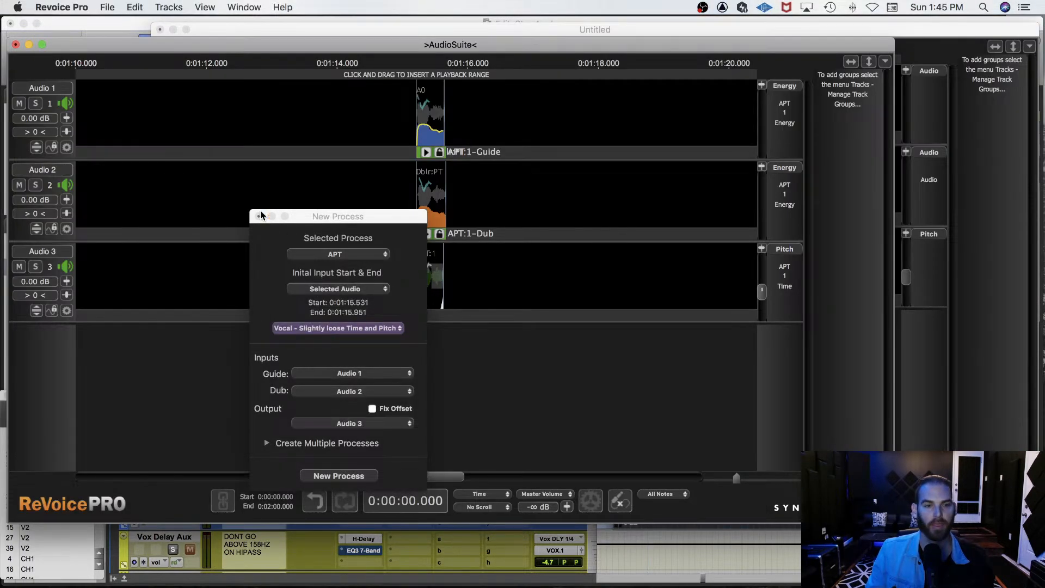
left_click(260, 216)
left_click(17, 45)
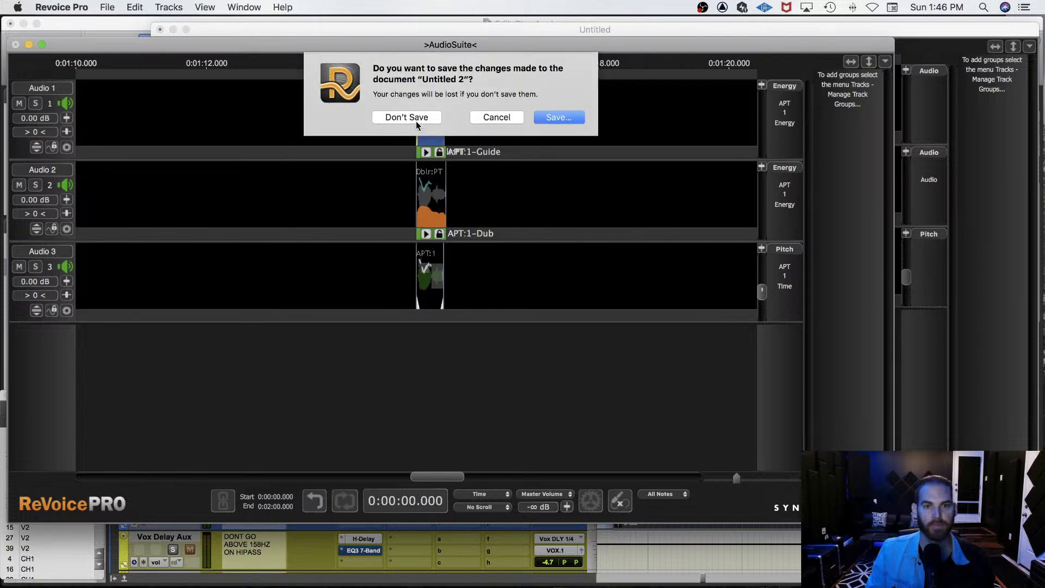
left_click(416, 121)
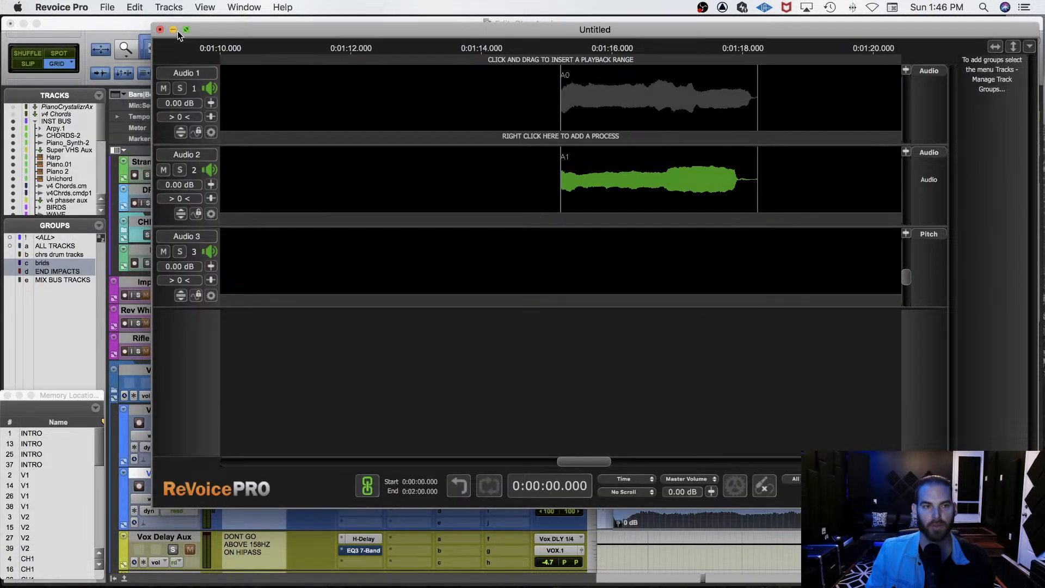
left_click(164, 30)
left_click(560, 102)
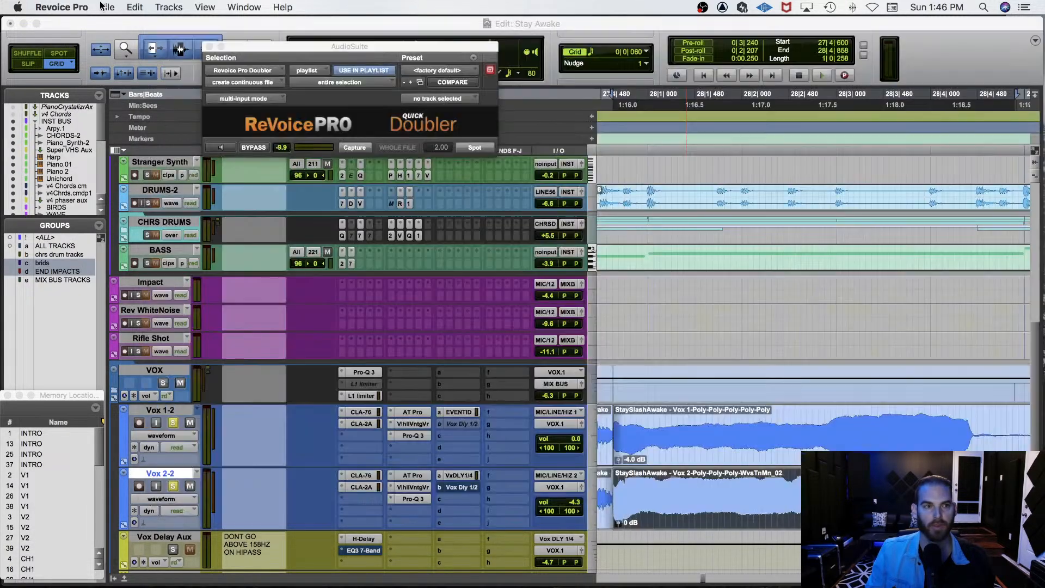
left_click(117, 7)
left_click(116, 23)
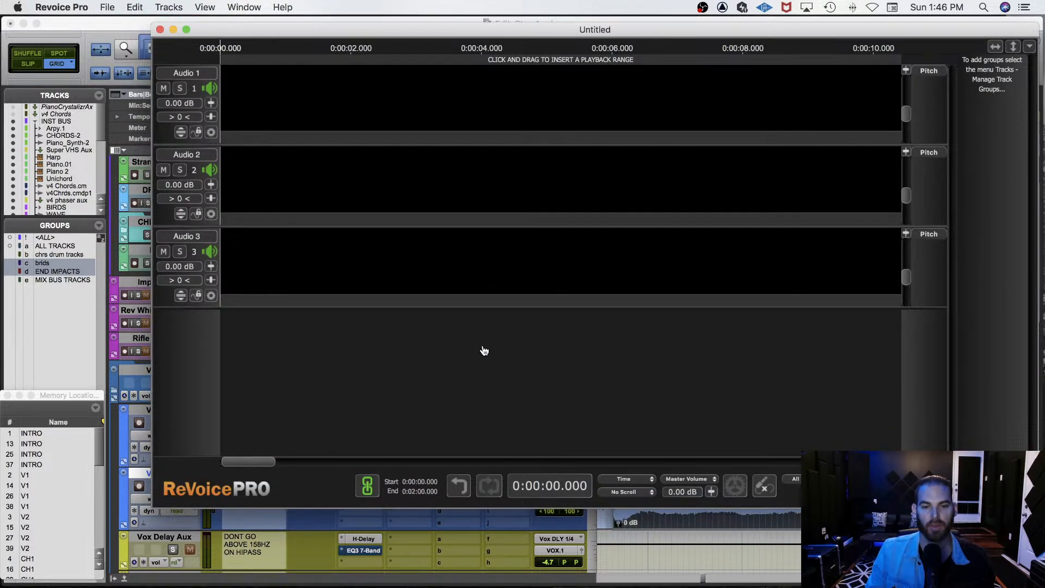
Switch to Pro Tools, capture the long Vox 2-2 phrase with Quick Doubler, and spot the processed clip onto Vox 1-2.
key("super+Tab")
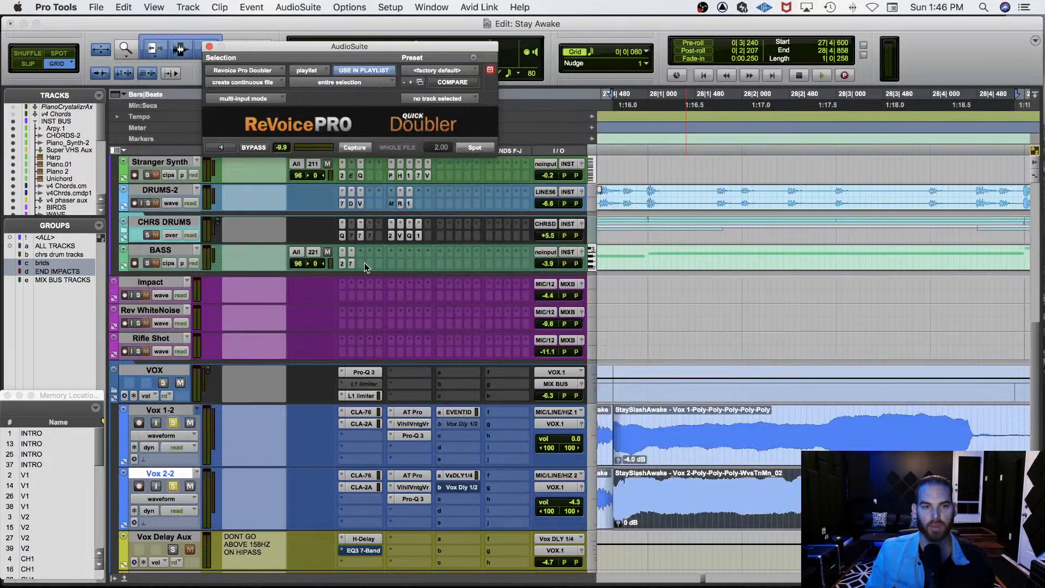
left_click(353, 148)
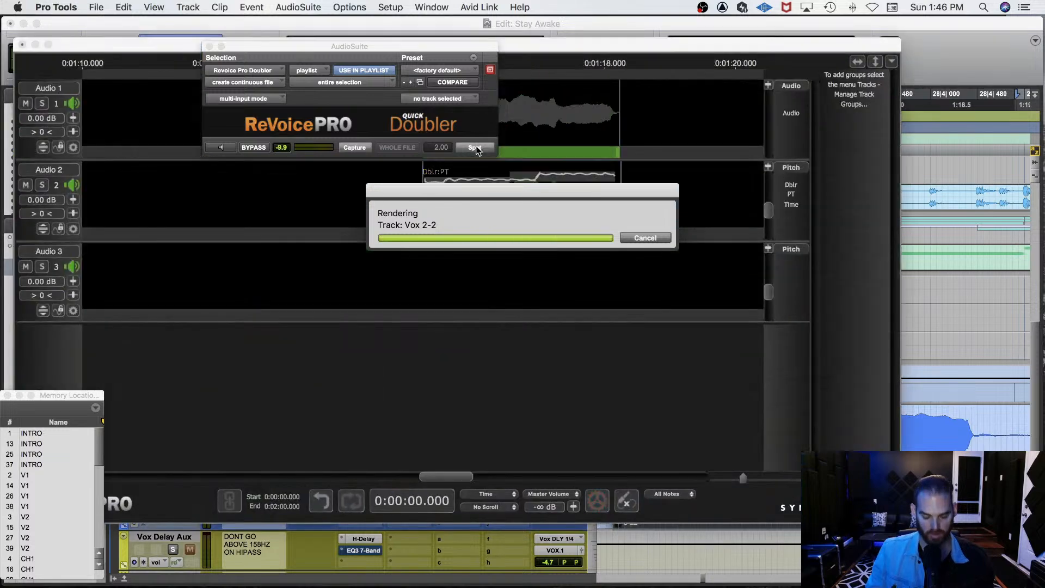
key("p")
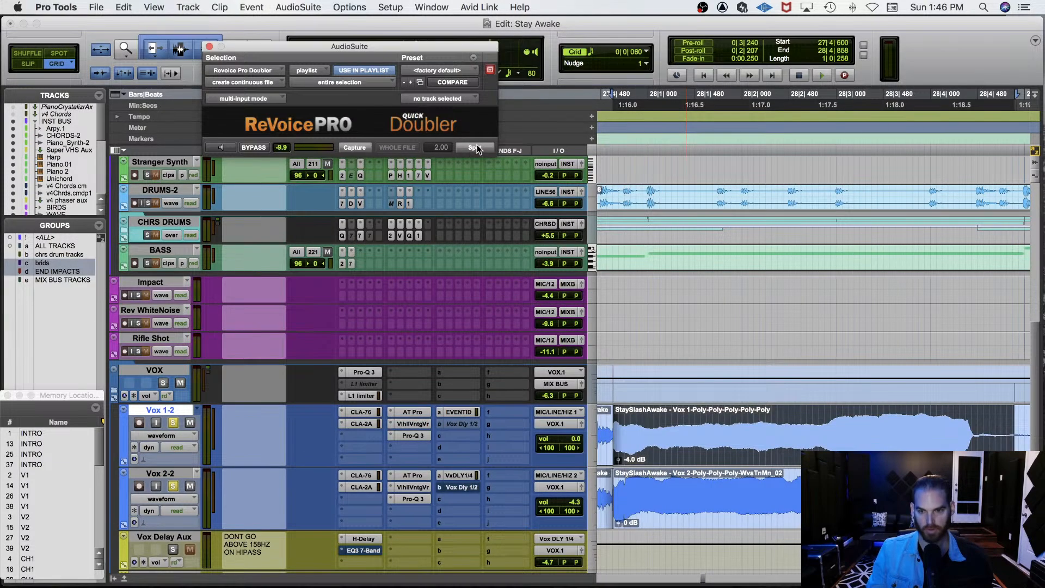
left_click(475, 147)
Play the doubled phrase against Vox 2-2 and save the session.
key("space")
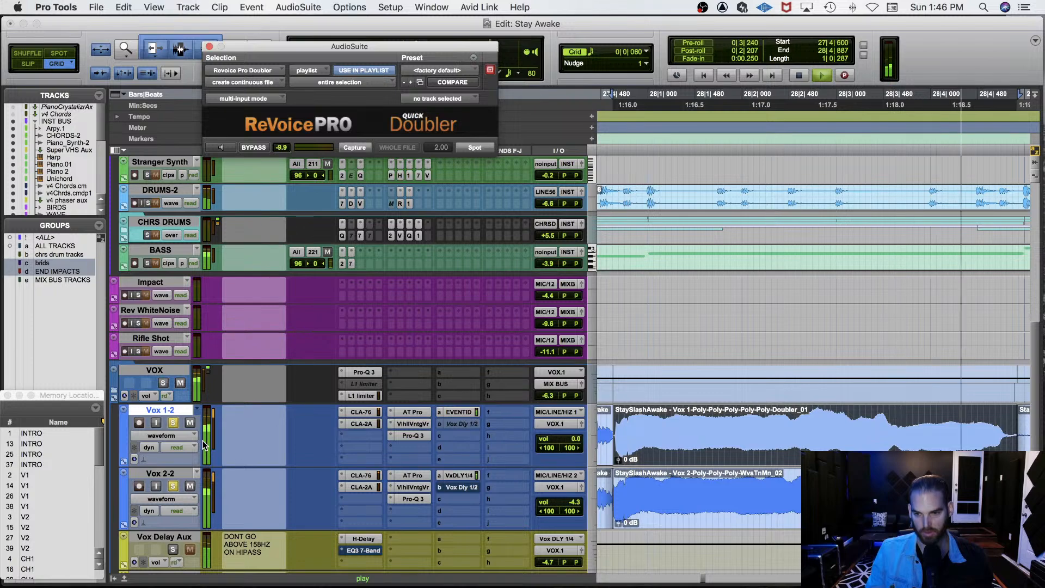
key("r")
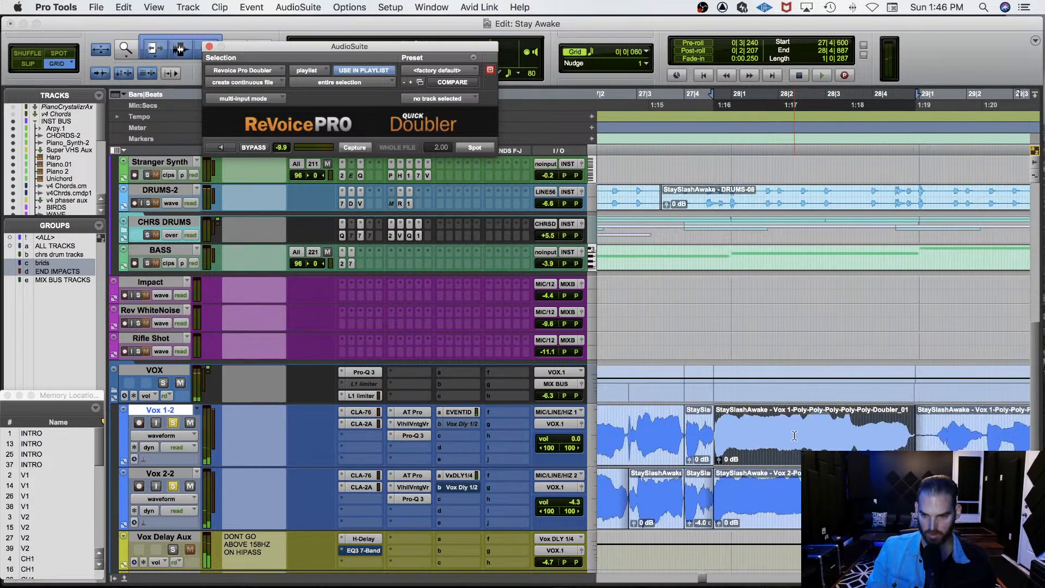
key("super+s")
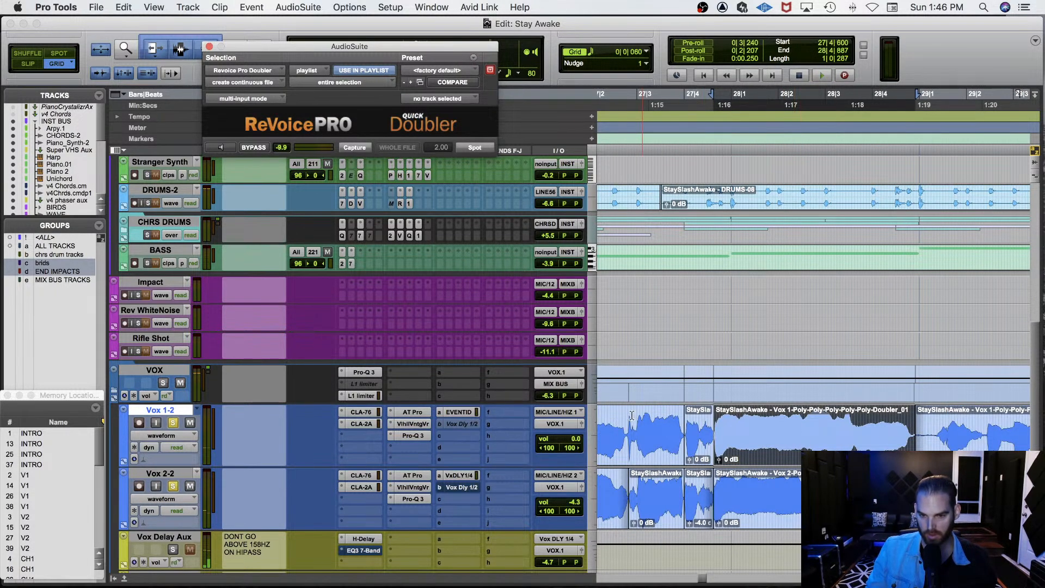
Play the soloed vocals from 27|2|360, clear both solos, and replay the passage in the full mix.
left_click(608, 424)
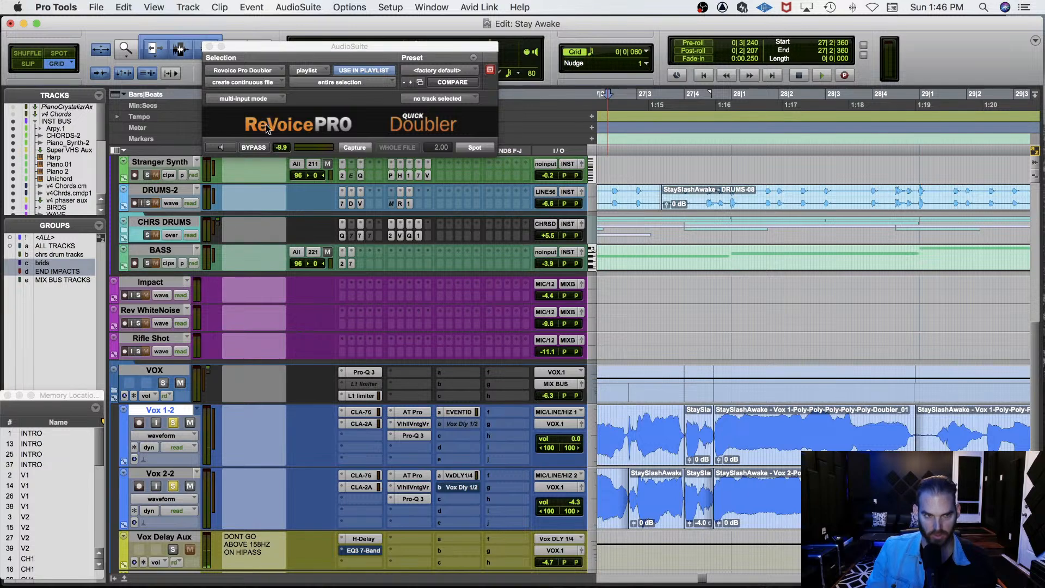
key("space")
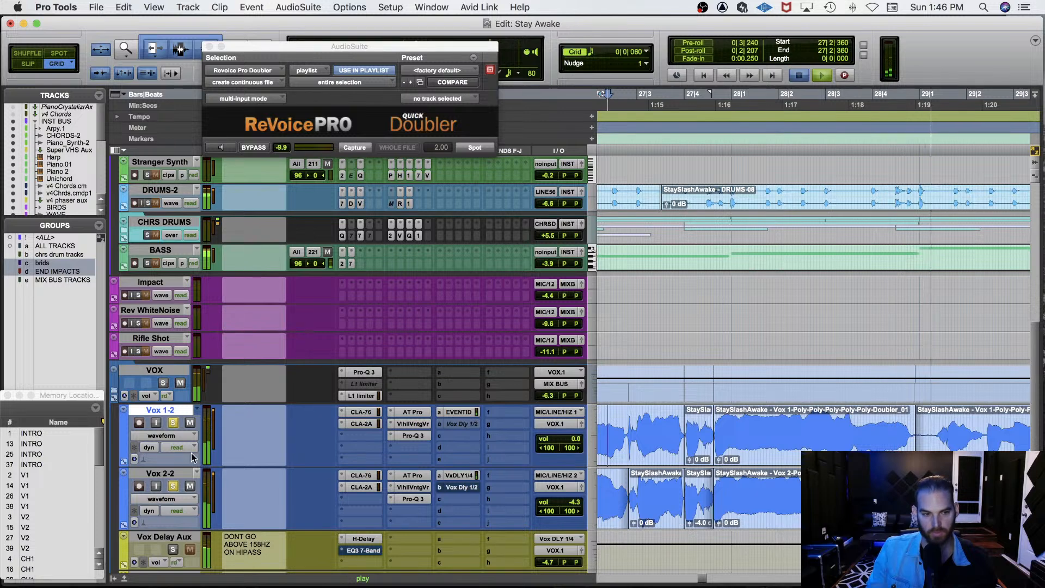
key("space")
left_click(172, 424)
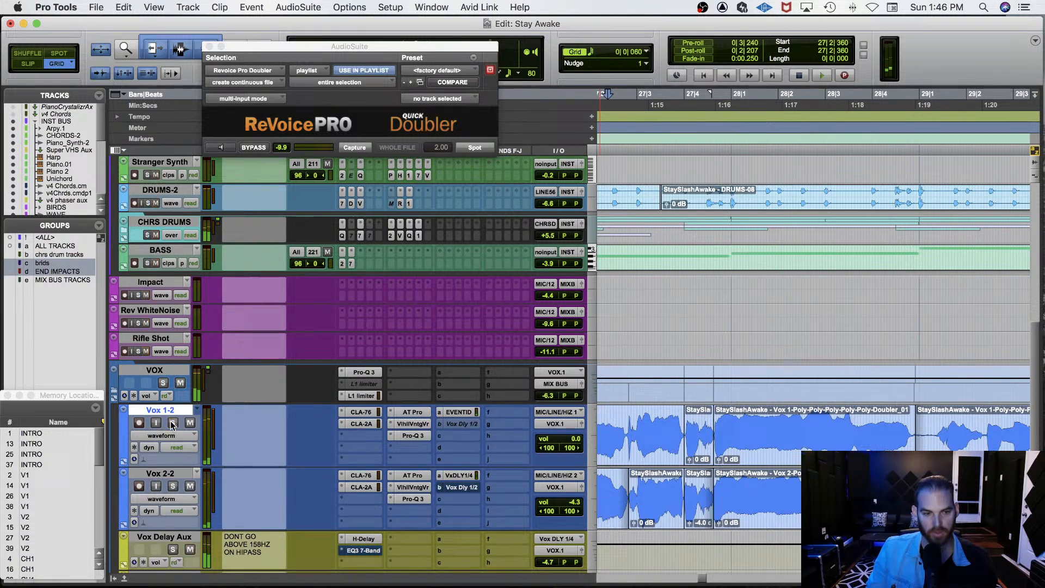
left_click(164, 384)
key("space")
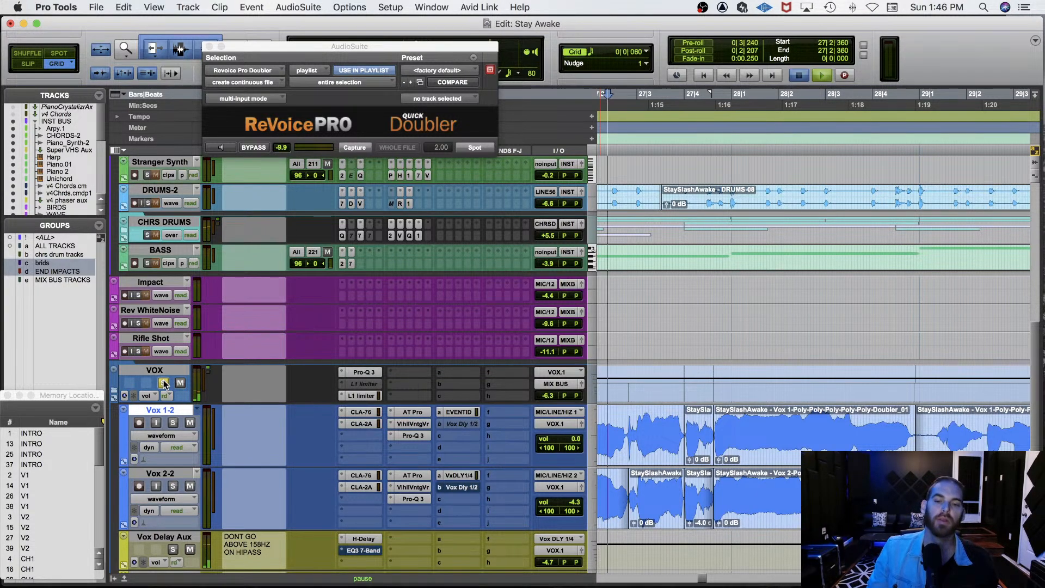
left_click(163, 383)
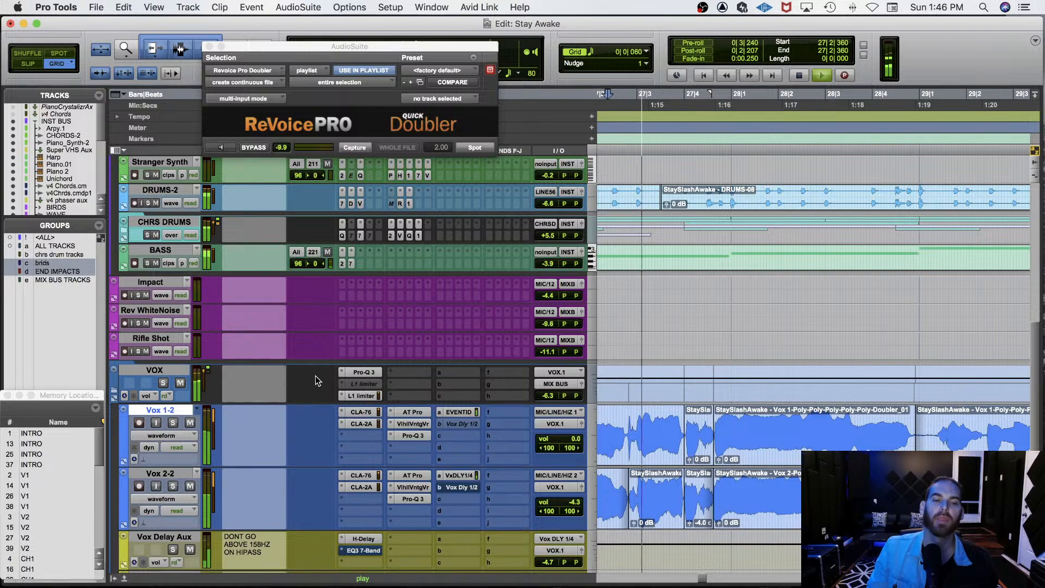
Close the AudioSuite window, stop playback, and show the playlists of the Vox 1-2 track.
left_click(210, 46)
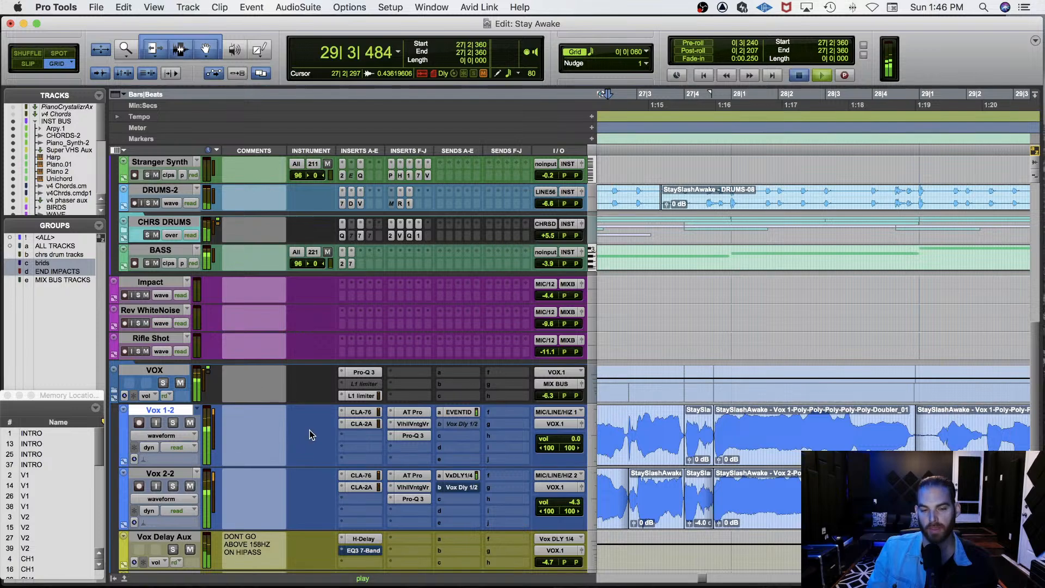
key("space")
left_click(165, 435)
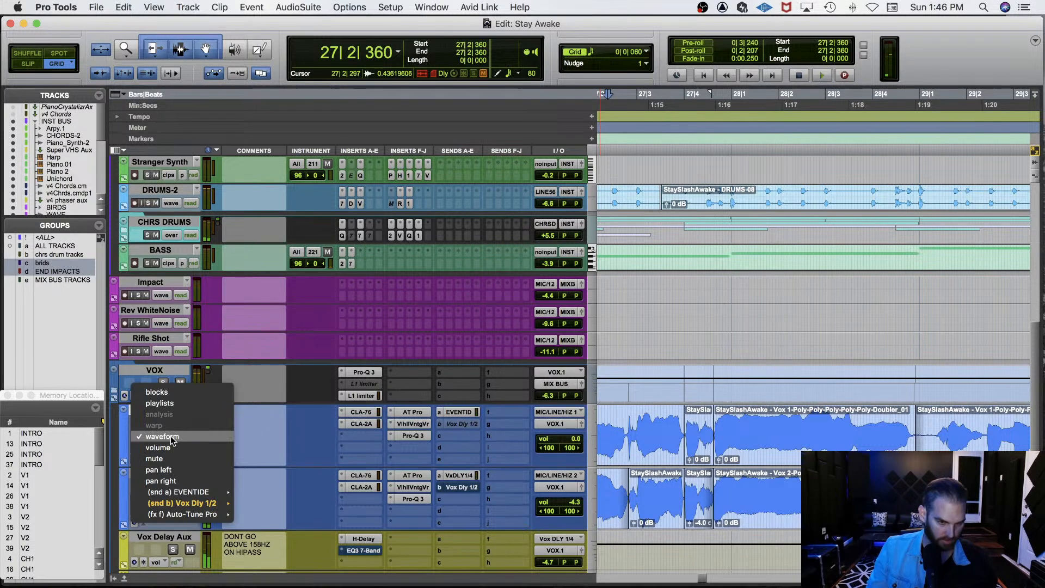
left_click(173, 407)
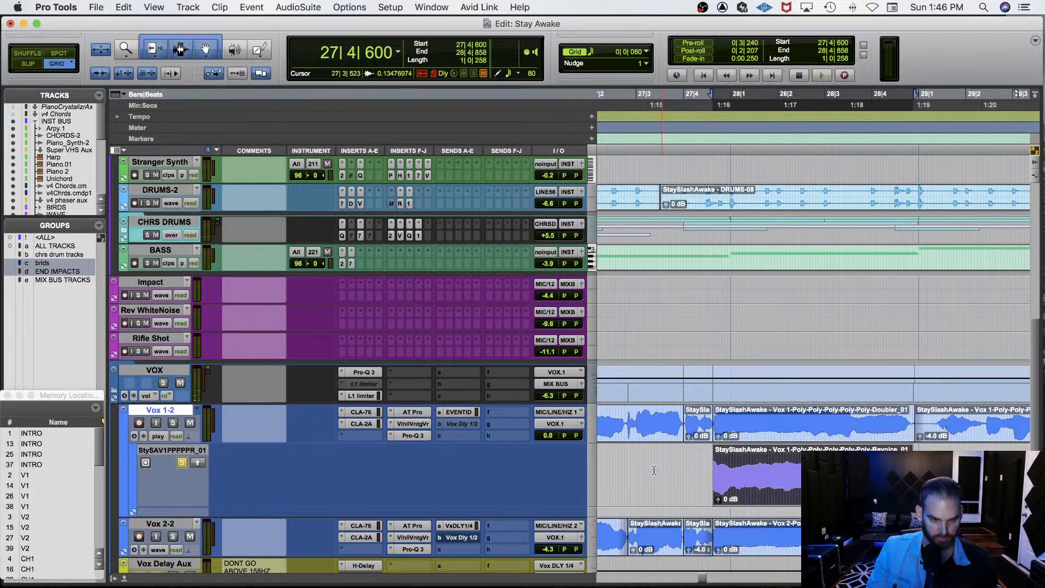
Audition the alternate Revoice playlist of Vox 1-2, enabling a pre-roll of 1|1|960 to play into the long phrase.
key("space")
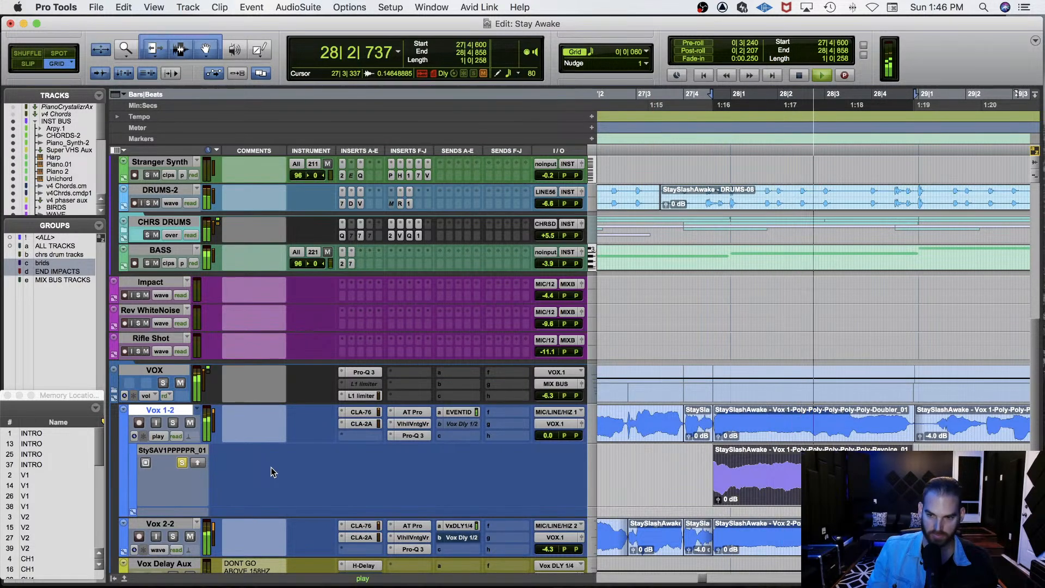
key("space")
key("r")
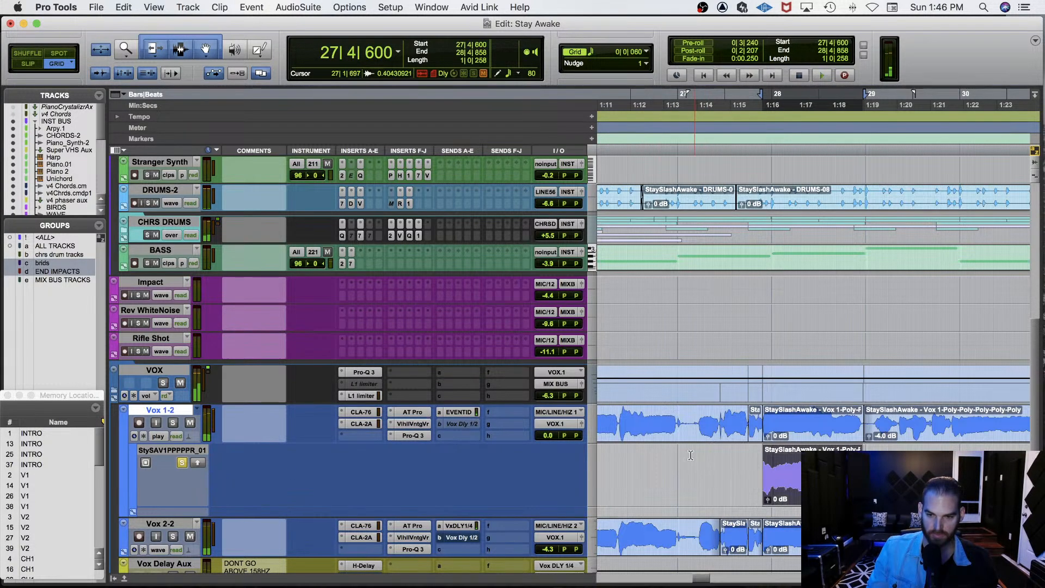
key("super+k")
key("space")
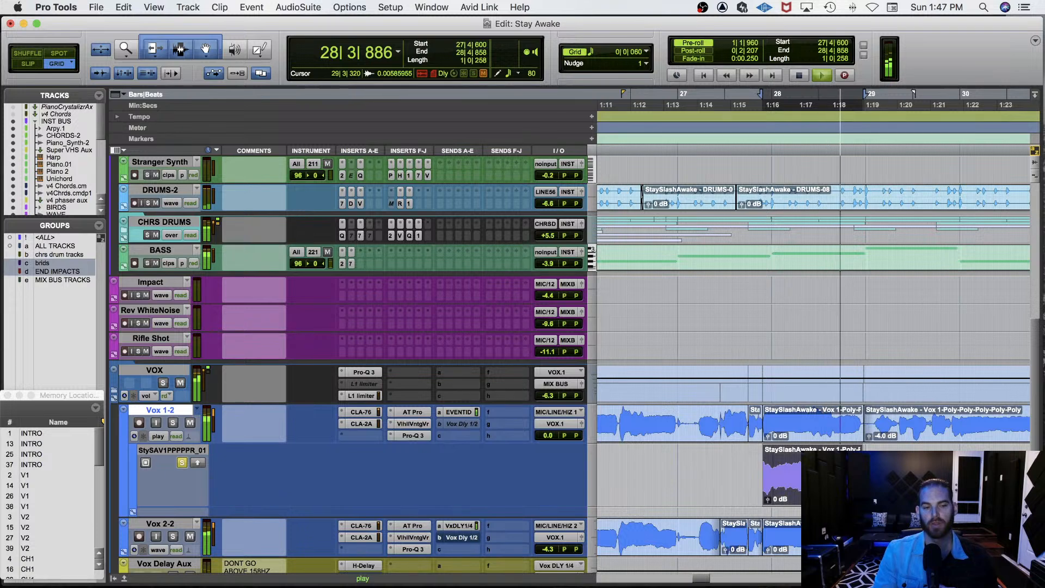
key("space")
Turn off the alternate playlist's solo and play the main Doubler version with pre-roll for comparison.
key("space")
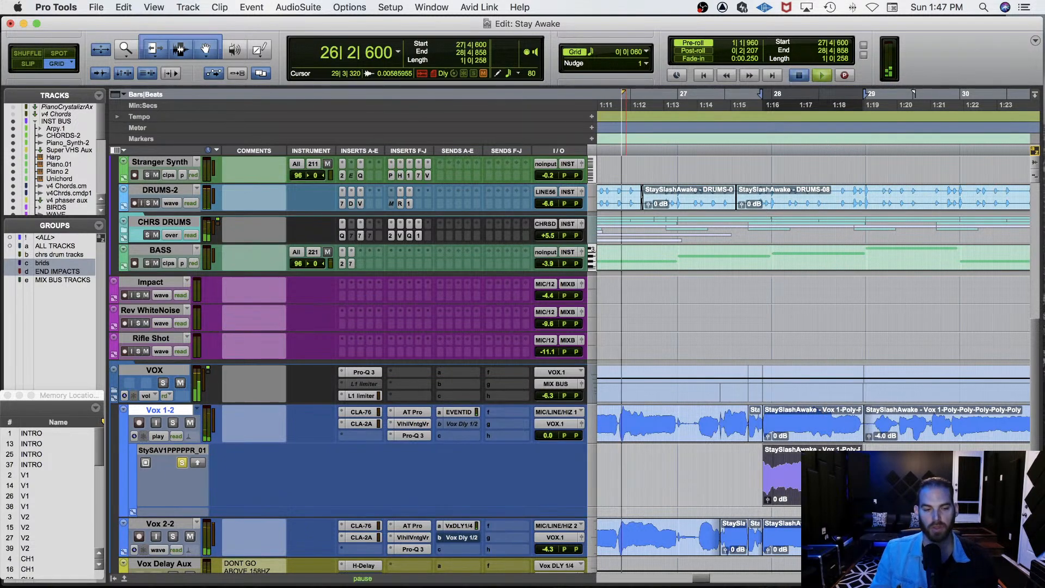
key("space")
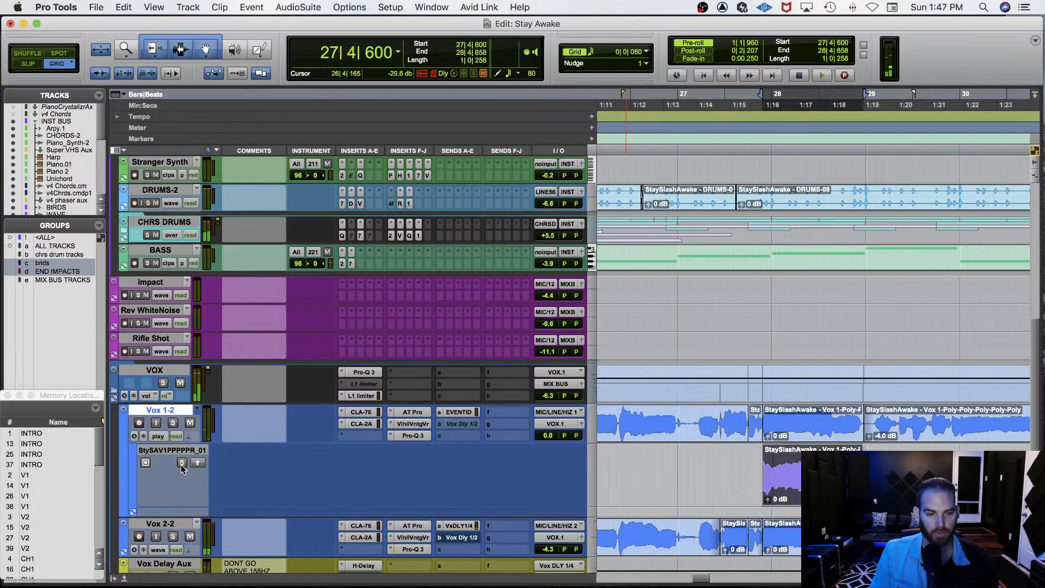
key("space")
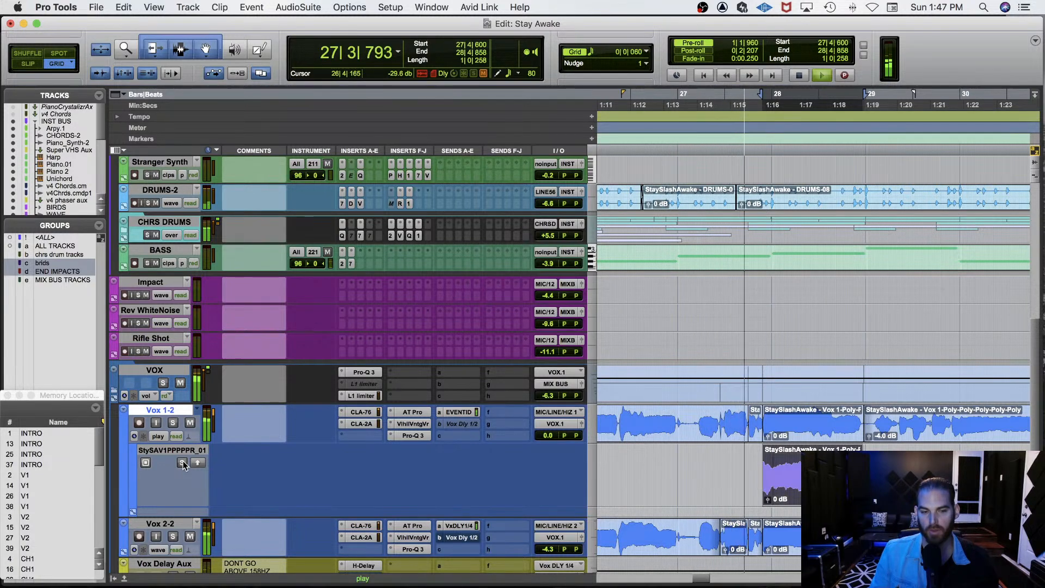
left_click(182, 463)
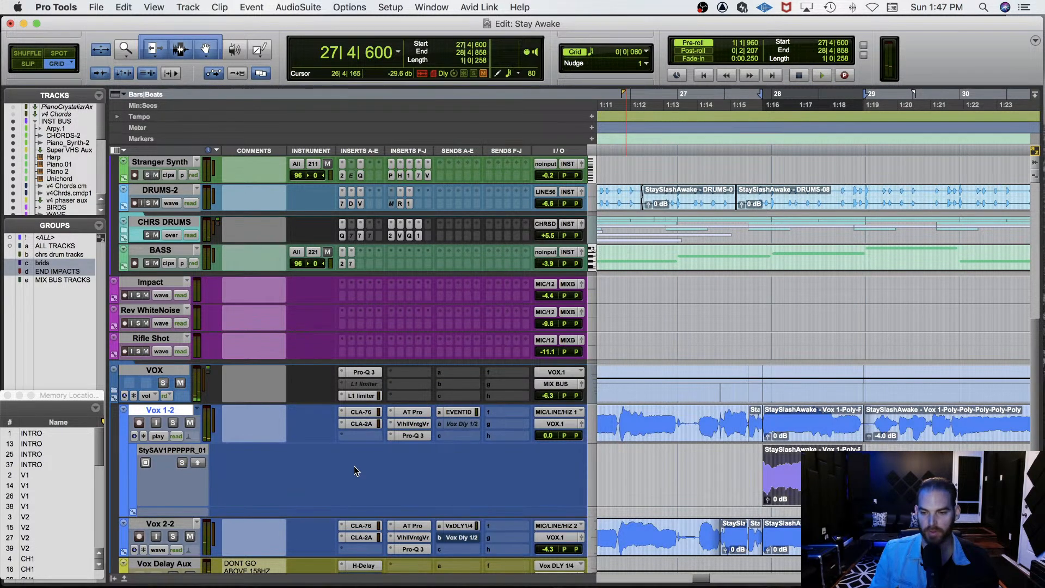
Return Vox 1-2 to waveform view and play the long phrase in the full mix.
key("minus")
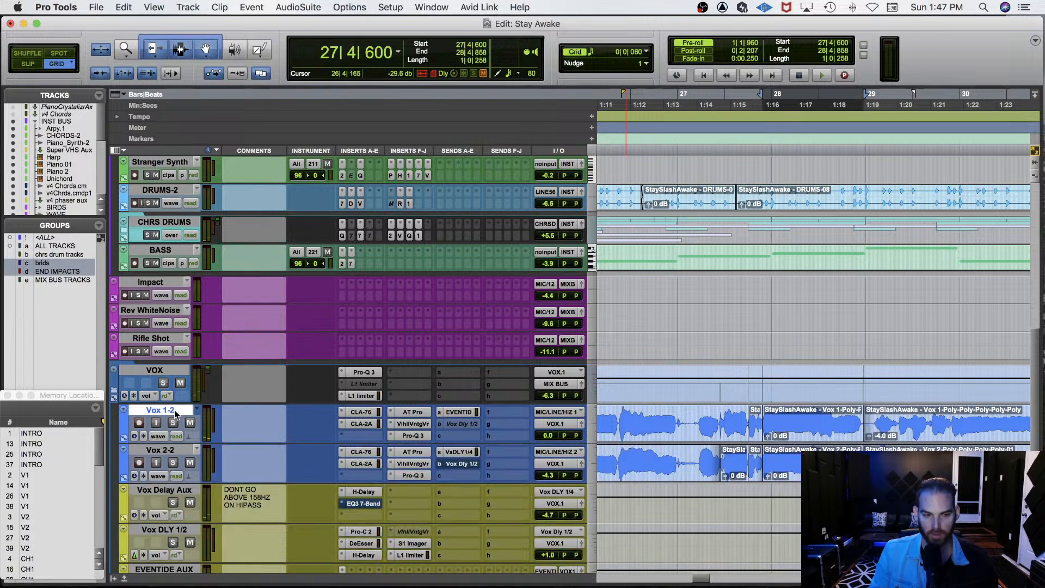
key("space")
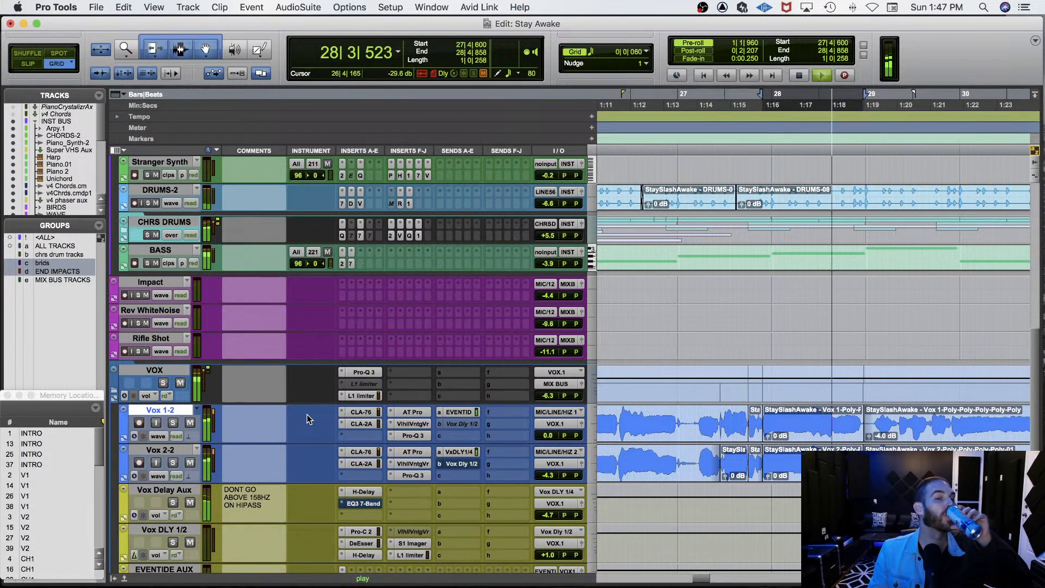
key("space")
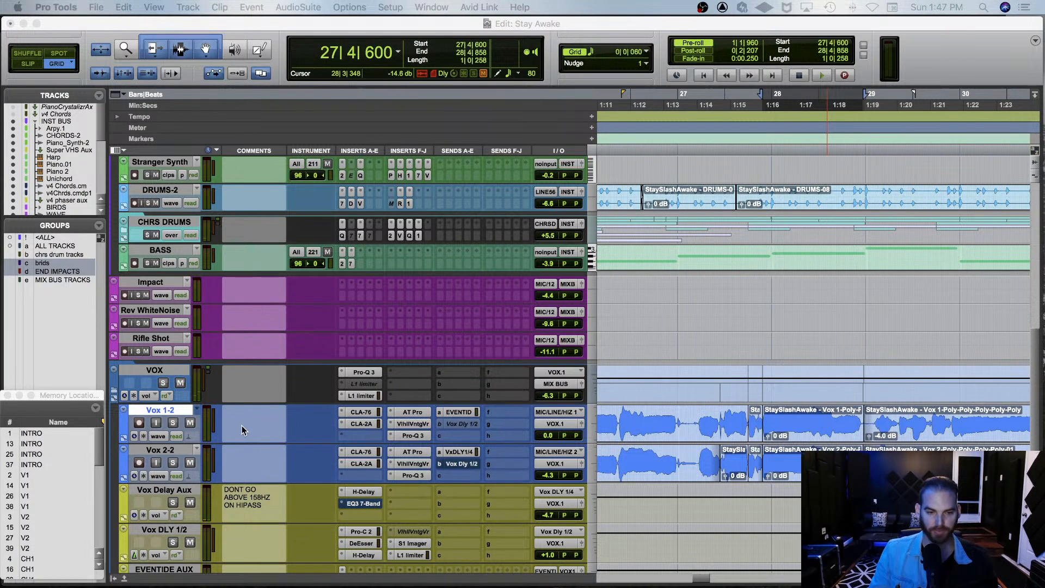
Enlarge the Vox 1-2 track and its waveform, solo it, and start playback at 27|3|720 with pre-roll.
left_click(311, 420)
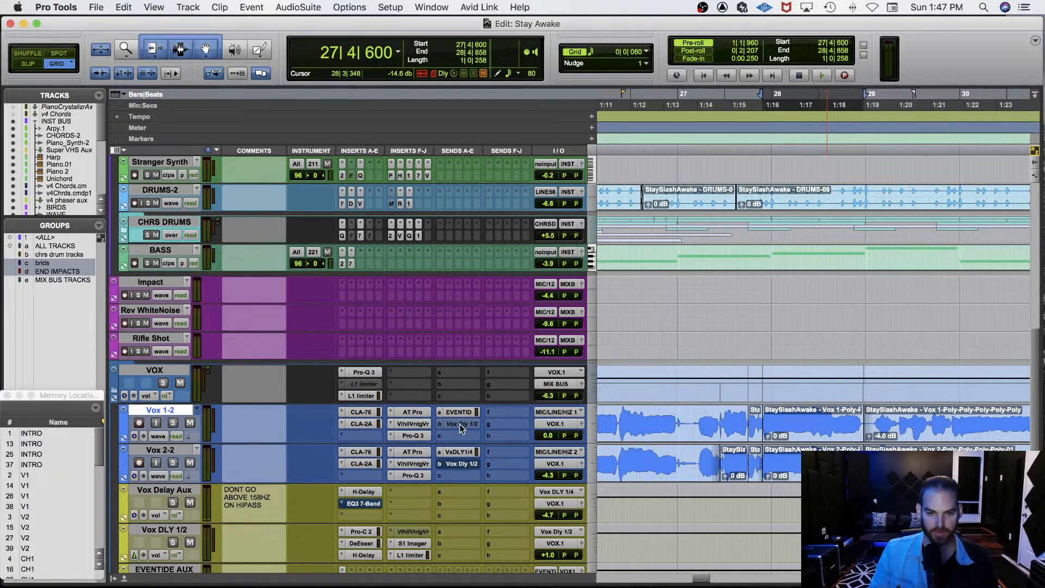
left_click(833, 420)
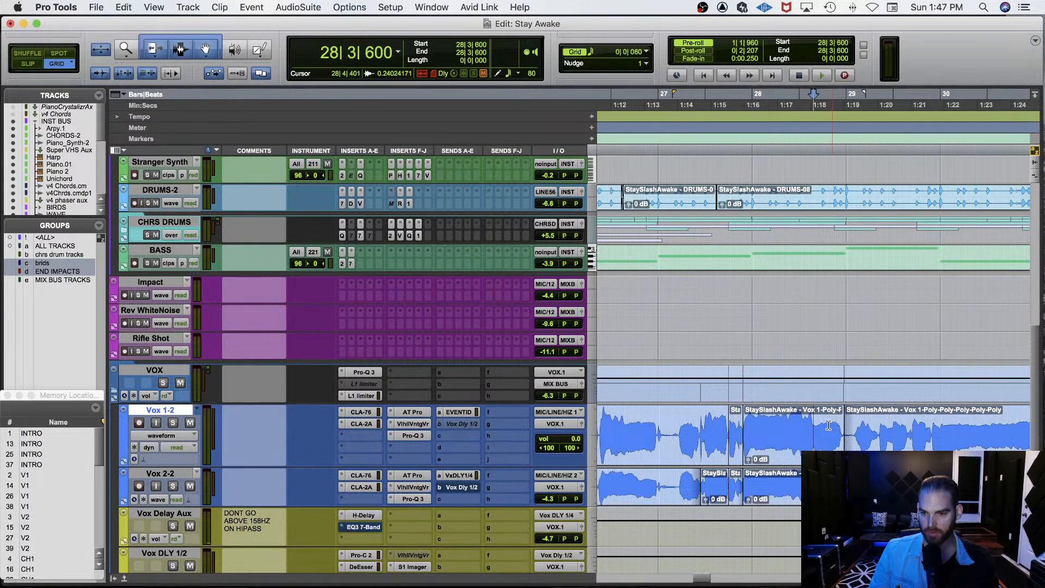
left_click(829, 426)
key("super+bracketright")
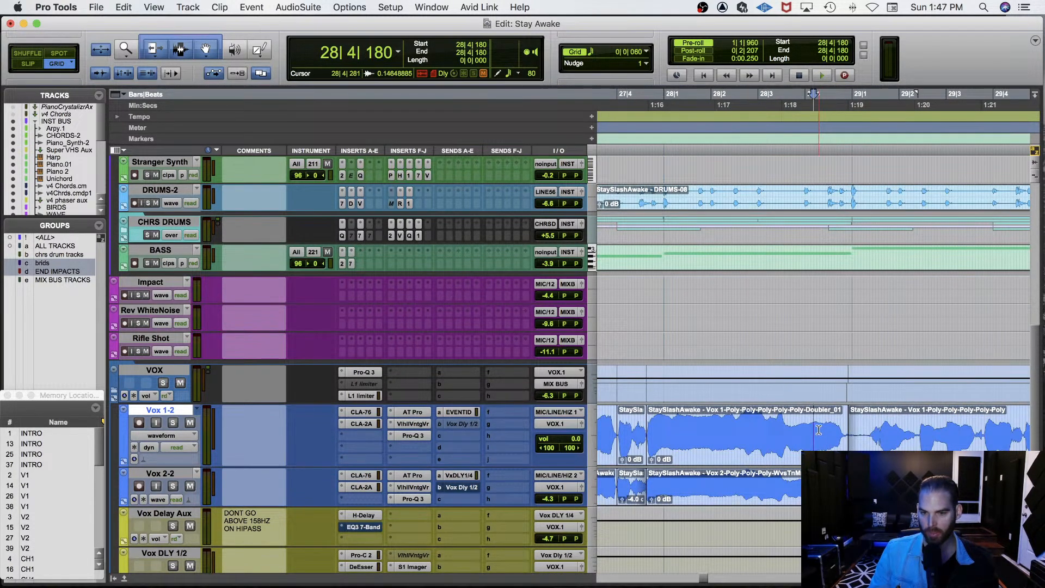
left_click(605, 422)
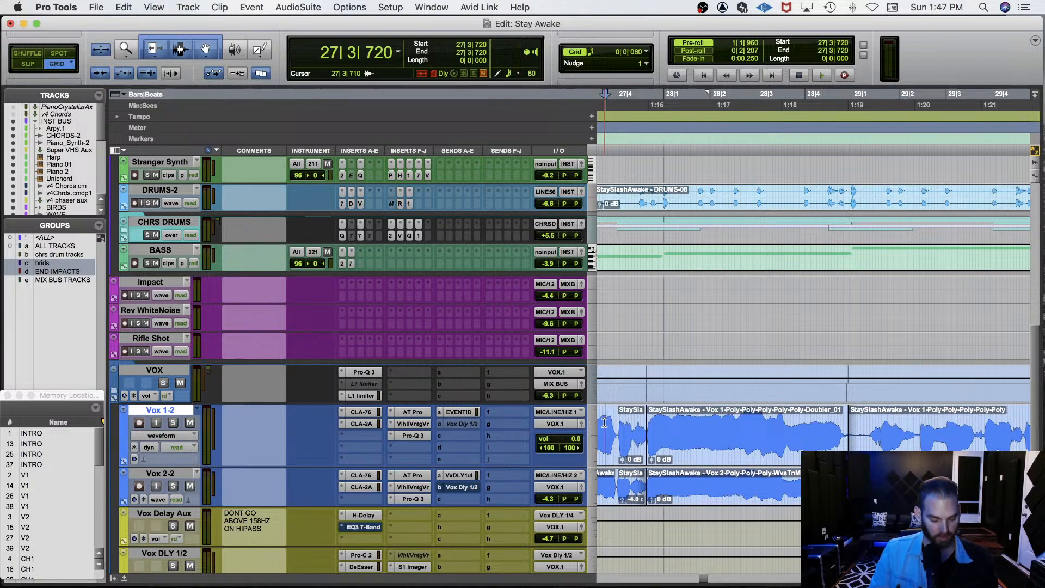
key("shift+s")
key("space")
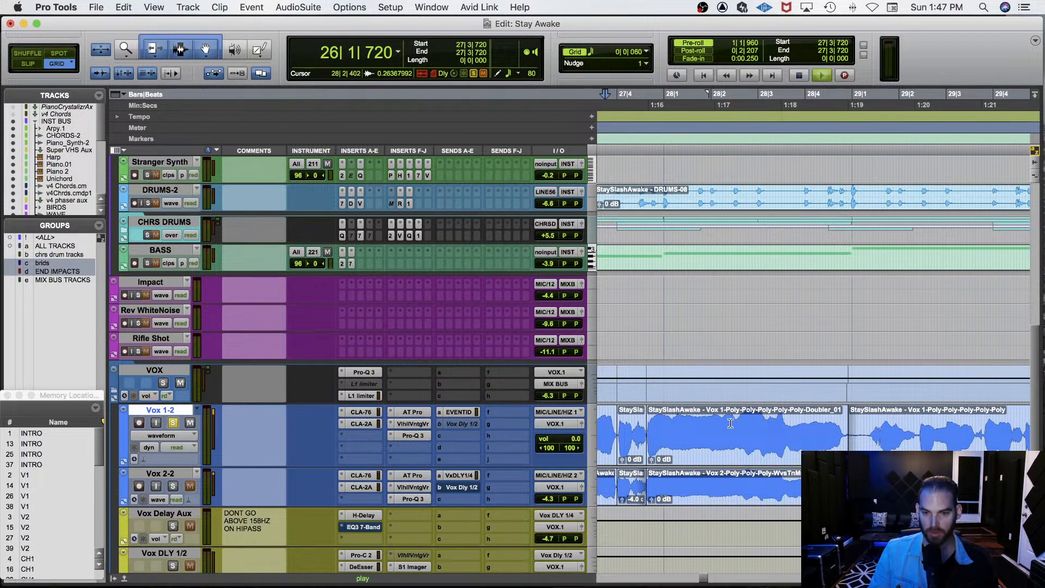
Turn off the pre-roll and play the end of the doubled phrase from 28|4|120.
scroll(730, 424, "up", 1)
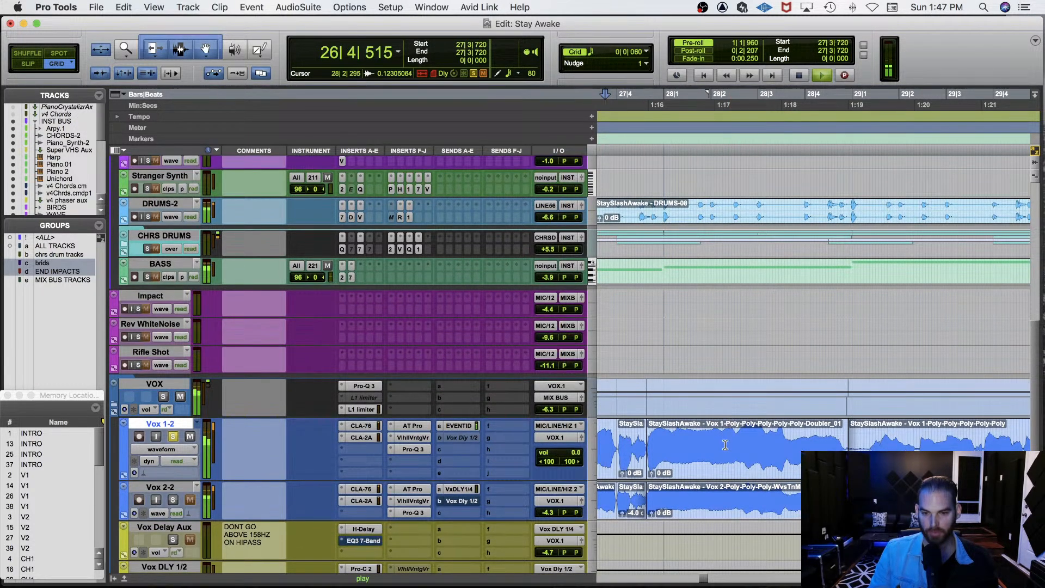
scroll(725, 445, "right", 5)
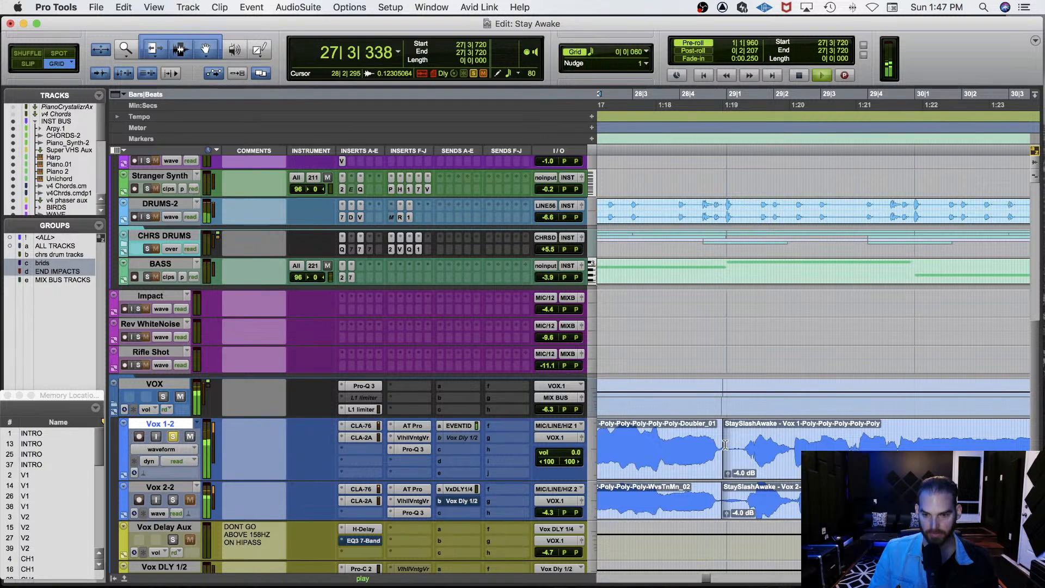
key("space")
key("space")
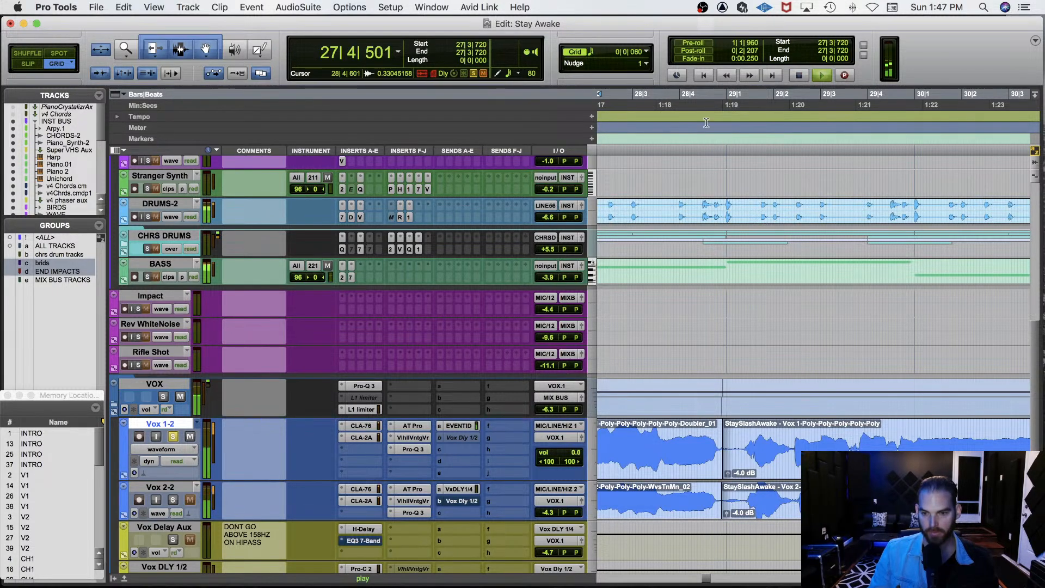
left_click(685, 122)
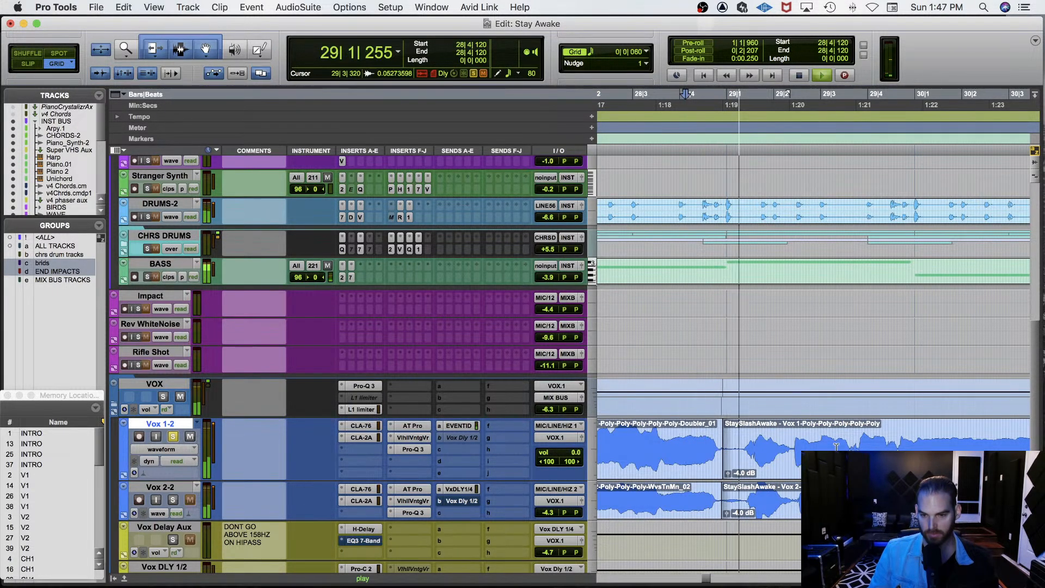
Switch to the Selector tool and start playback of soloed Vox 1-2 from 27|3|420.
scroll(837, 447, "right", 5)
key("r")
key("r")
scroll(836, 447, "left", 5)
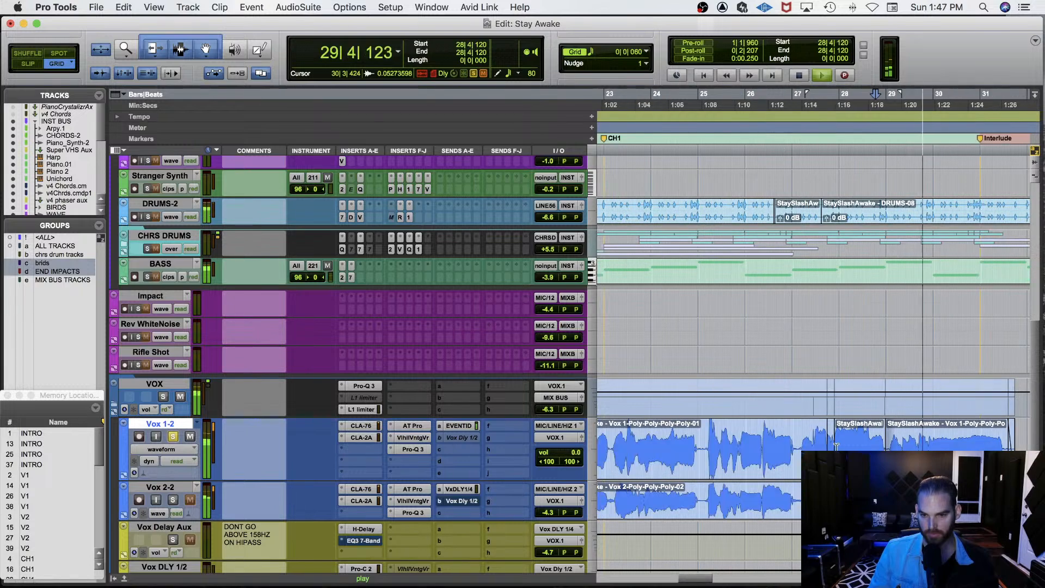
key("F7")
key("space")
left_click(820, 443)
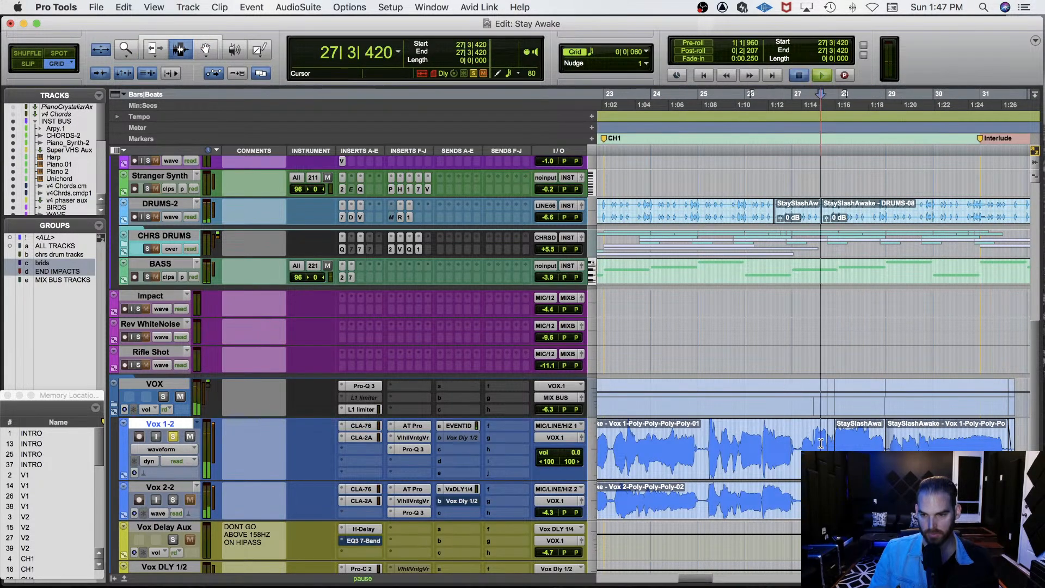
Audition soloed Vox 1-2 from 27|3|420, and play the passage again from 27|1|360 with Vox 1-2 unsoloed.
key("space")
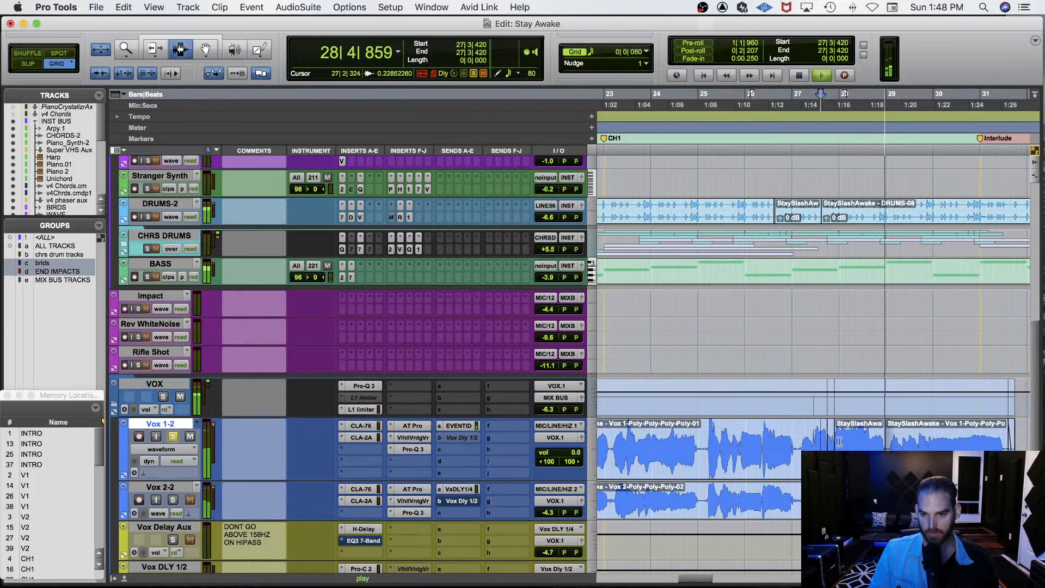
key("space")
left_click(793, 439)
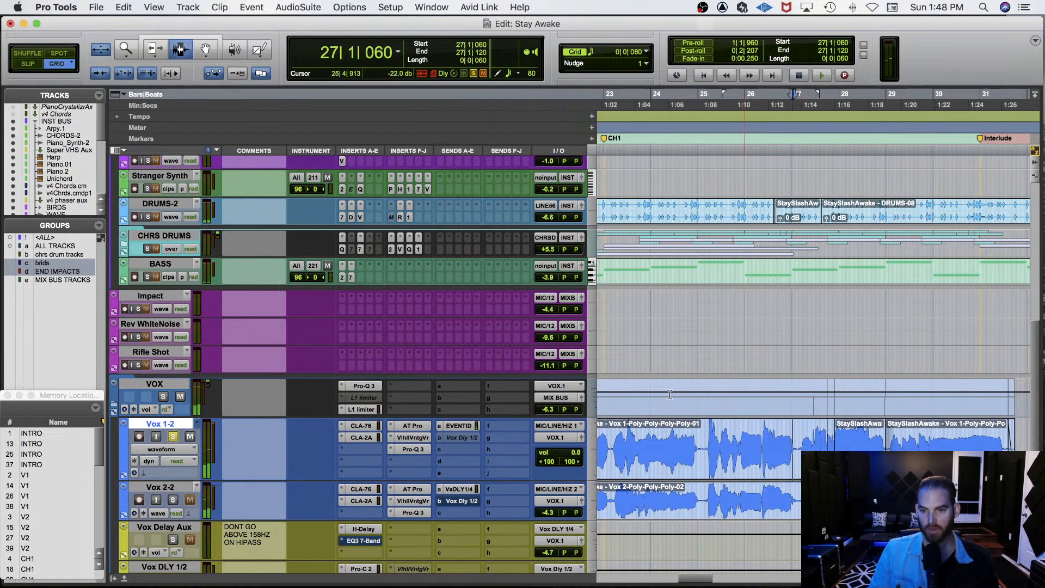
left_click(797, 435)
left_click(173, 436)
key("space")
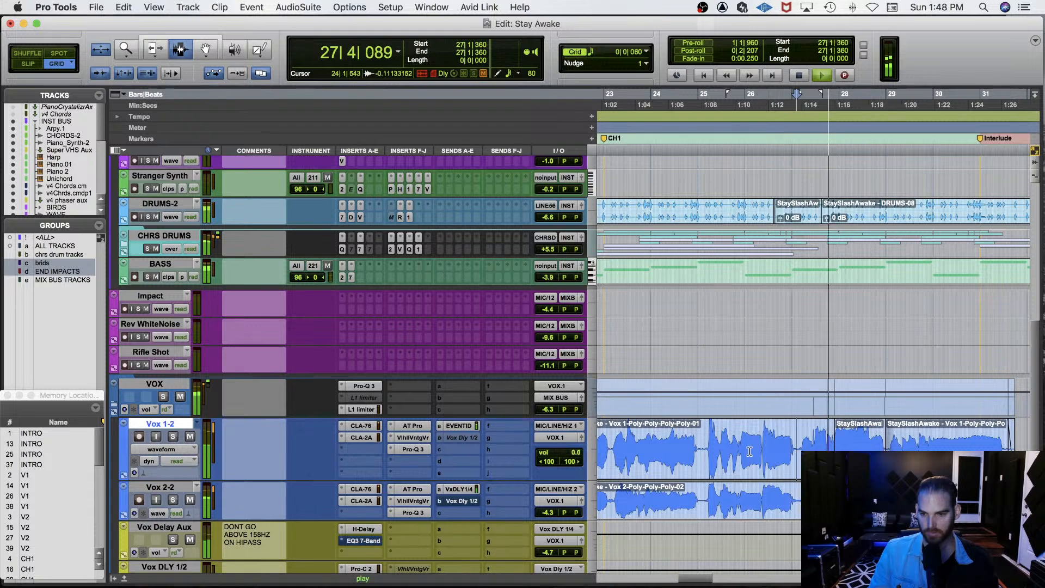
key("t")
key("t")
scroll(903, 448, "right", 3)
key("space")
Enlarge both vocal tracks, solo CHRS DRUMS and Vox 2-2, and play the passage from 27|1|780.
key("super+7")
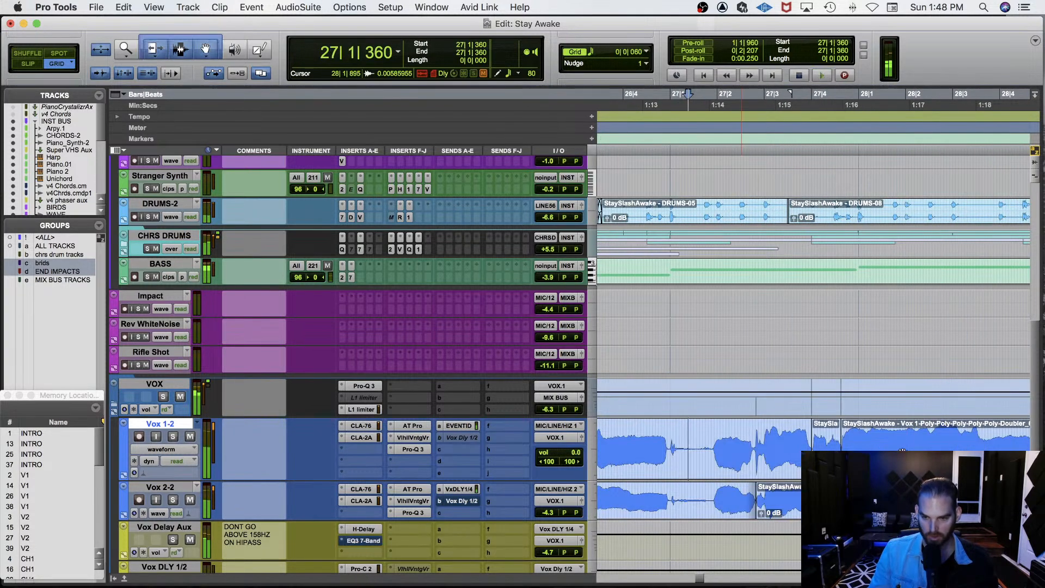
left_click(707, 496)
left_click(145, 250)
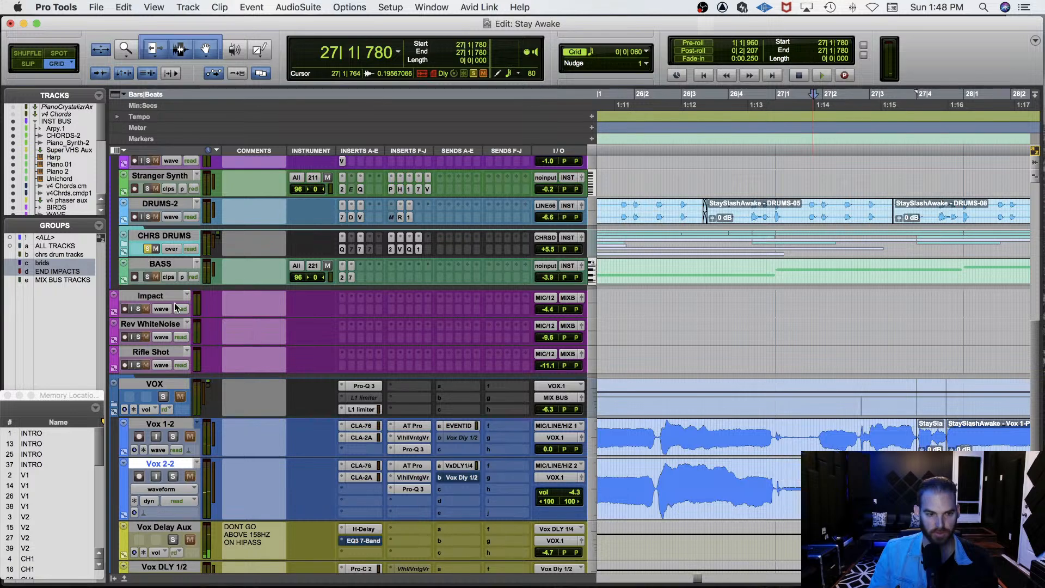
left_click(175, 427, "shift")
left_click(173, 501)
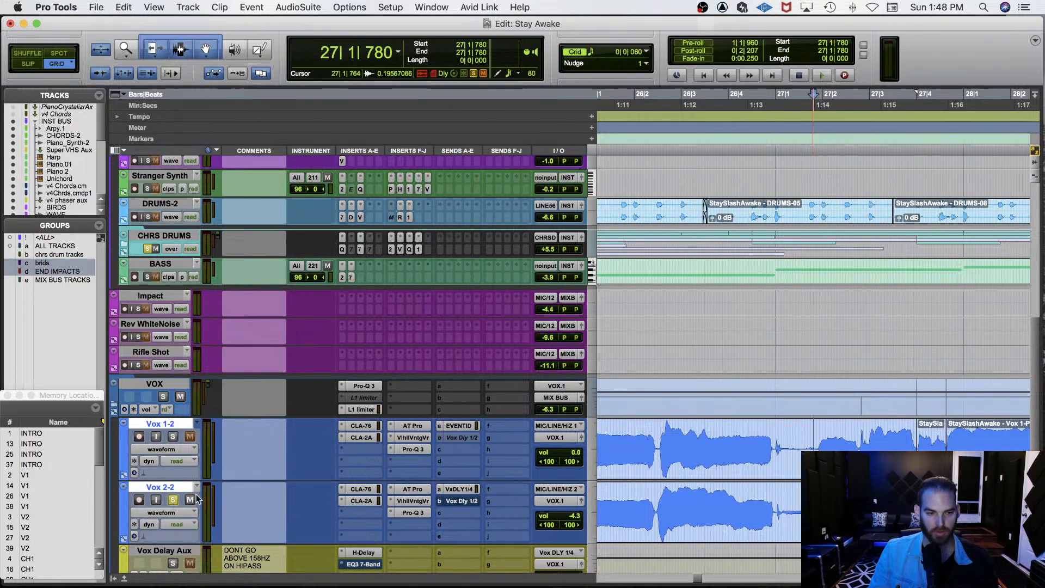
key("space")
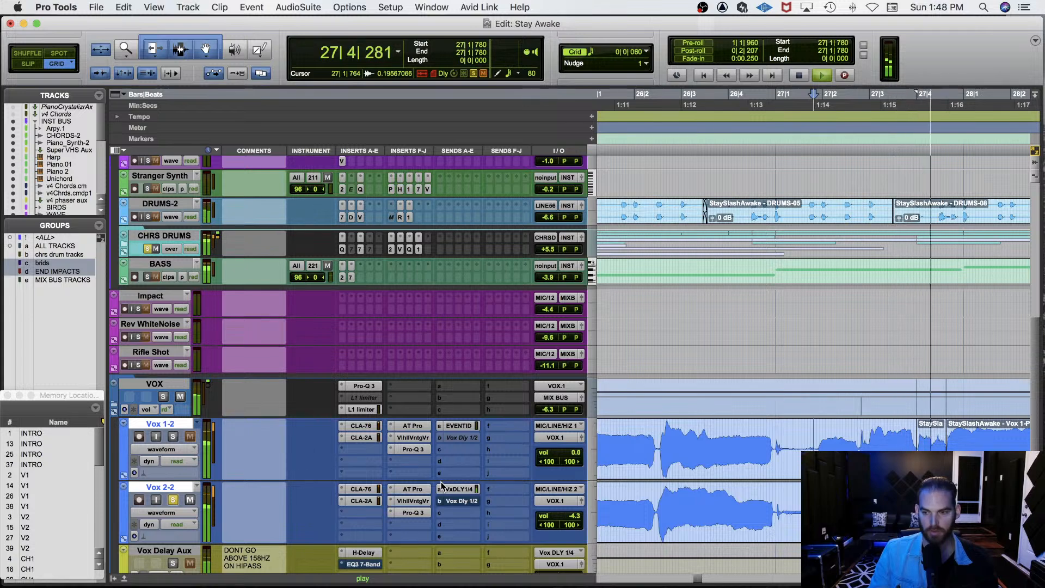
key("space")
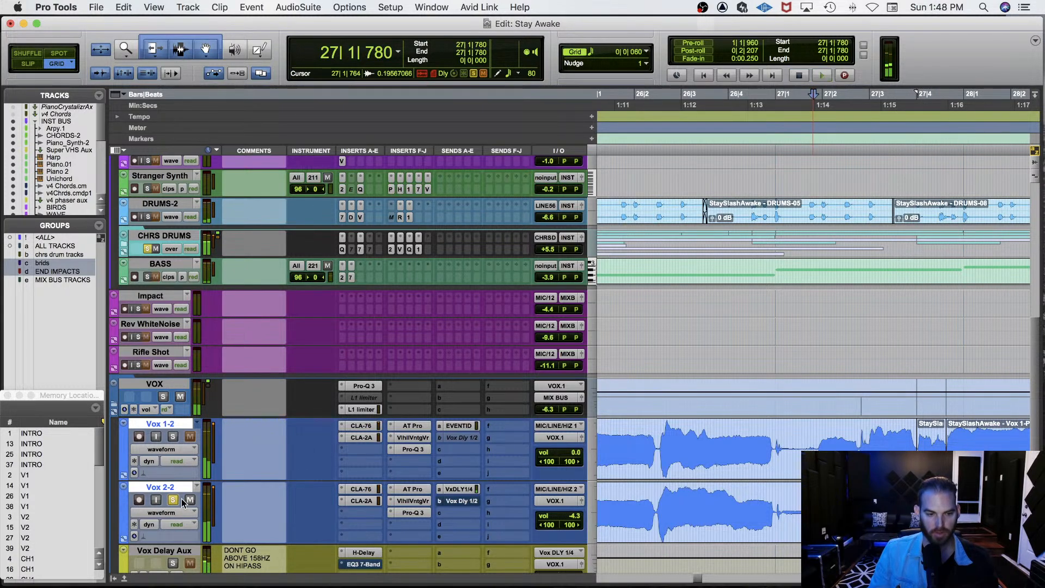
Switch the solo from Vox 2-2 to Vox 1-2 and play the same passage from 27|1|780.
left_click(174, 500)
left_click(173, 437)
key("space")
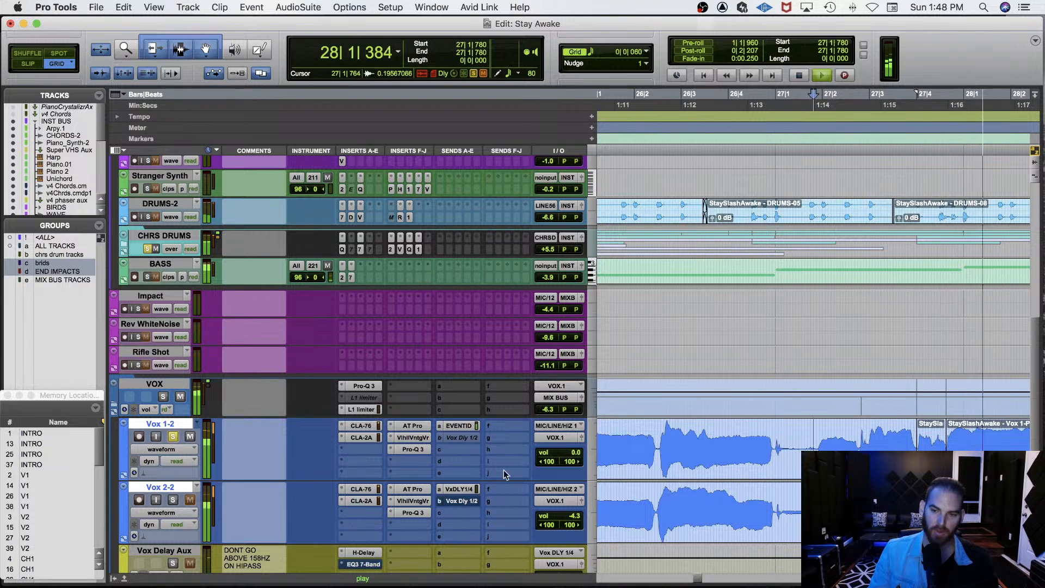
key("space")
Capture Vox 1-2 from 27|1|840 to 27|4|600 with Revoice Pro Doubler and spot the double onto Vox 2-2.
left_click_drag(817, 439, 946, 445)
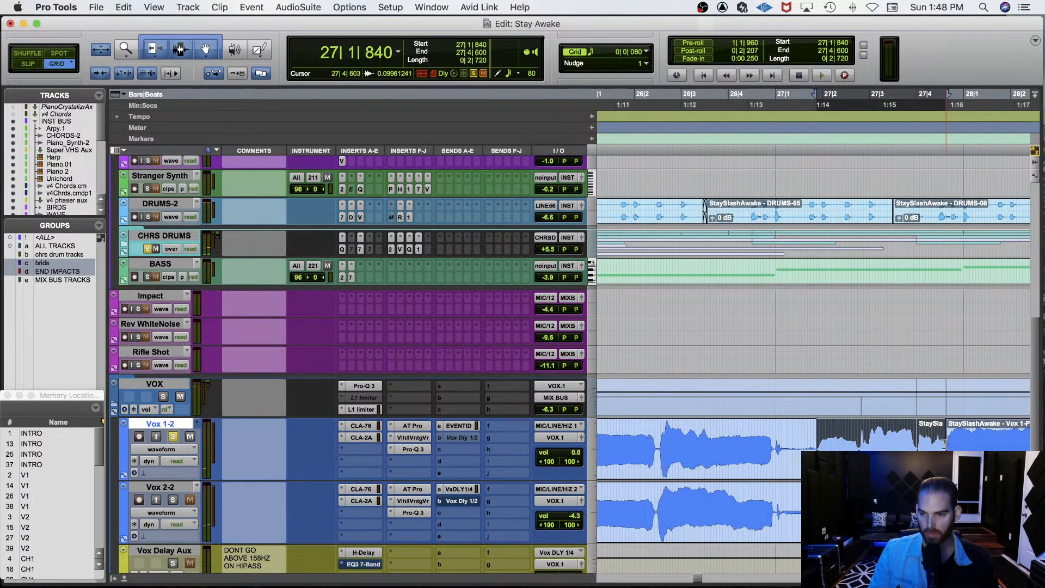
scroll(946, 445, "up", 2)
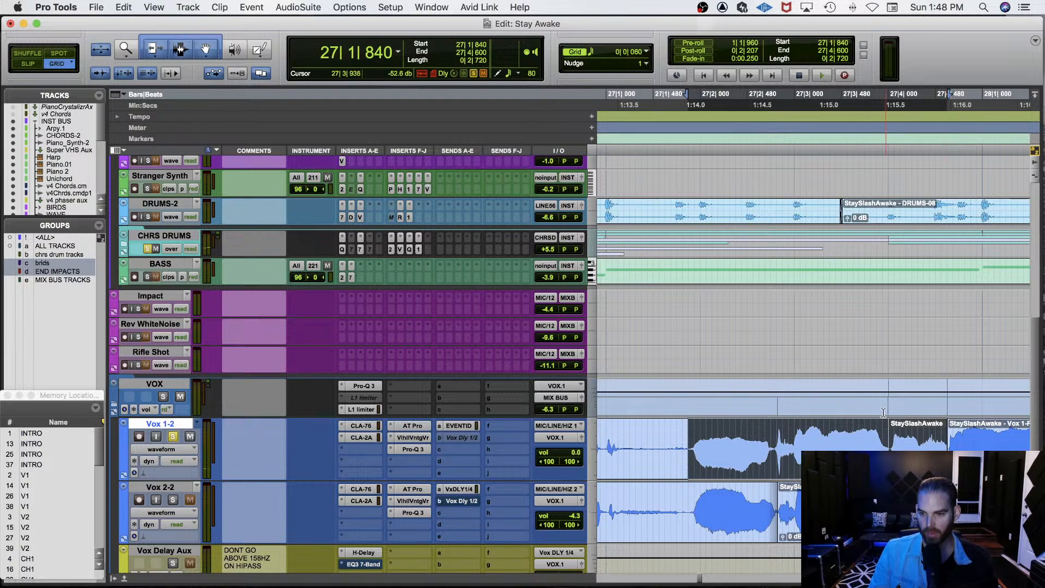
key("ctrl+alt+super+d")
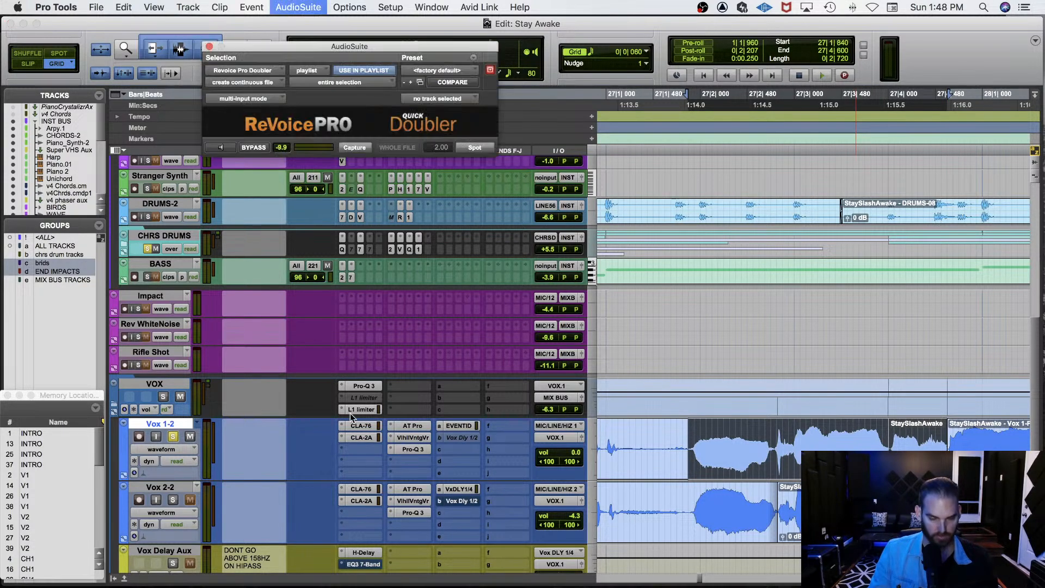
left_click(361, 150)
key("semicolon")
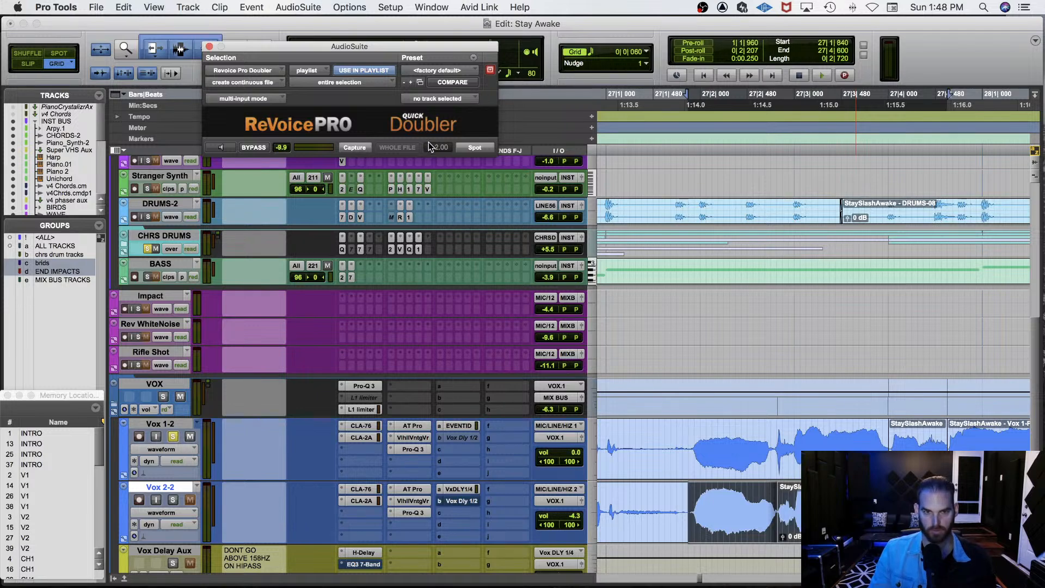
left_click(475, 149)
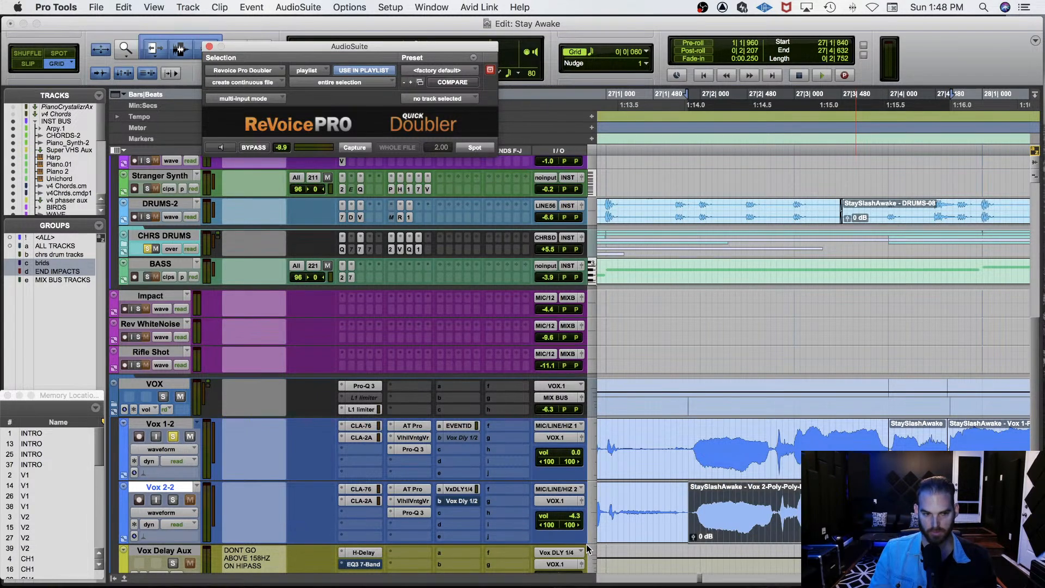
Solo Vox 2-2 together with Vox 1-2 and play the doubled phrase from 27|1|300 and from 26|3|420.
left_click(173, 500)
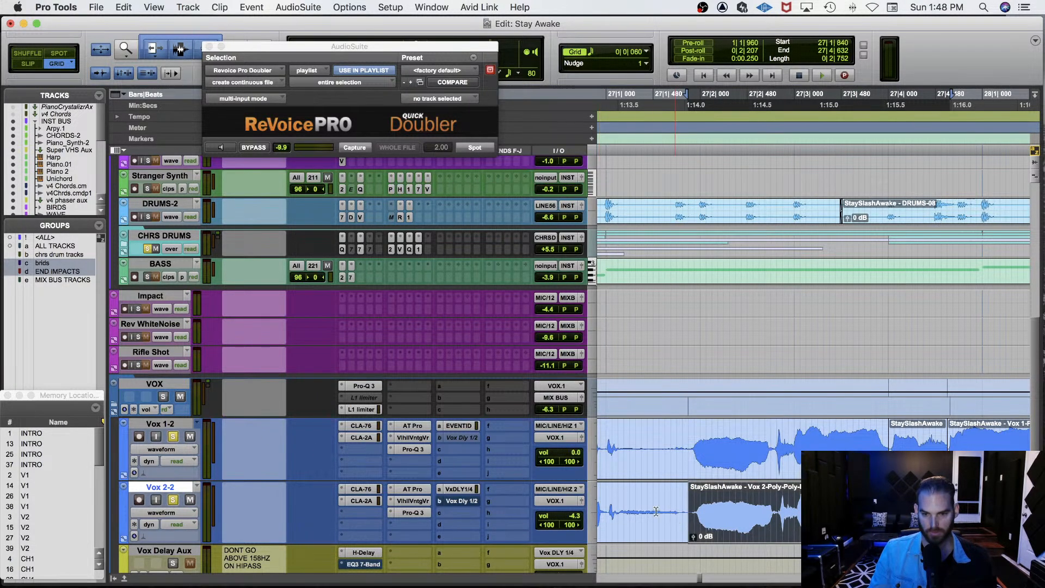
left_click(636, 504)
key("space")
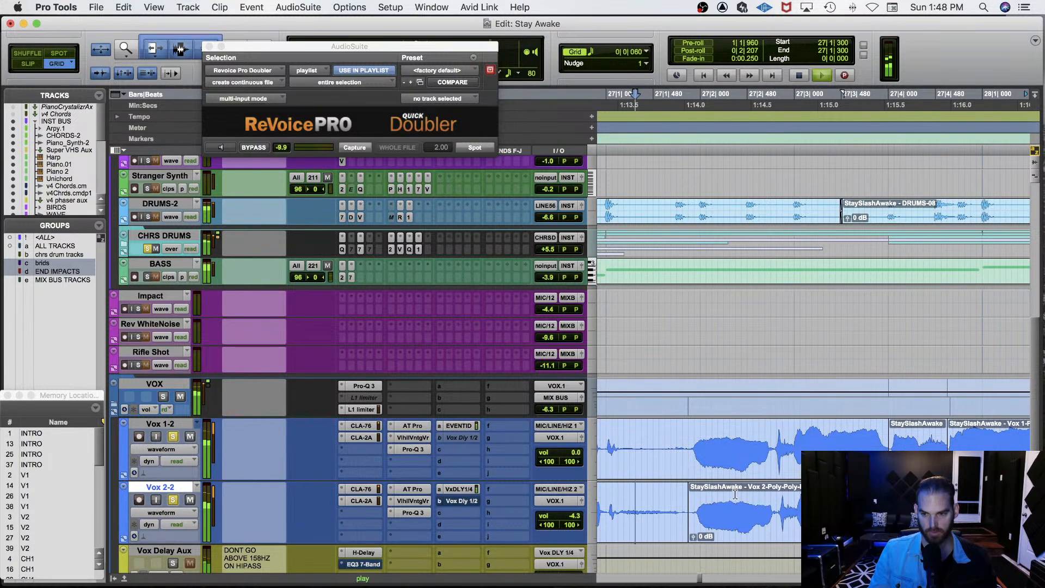
key("r")
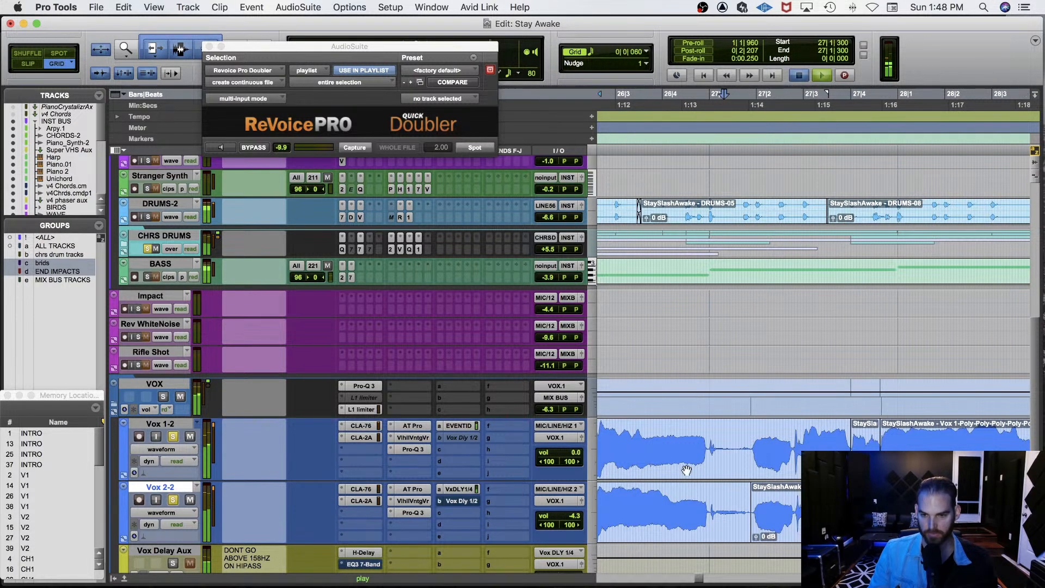
left_click(636, 448)
key("space")
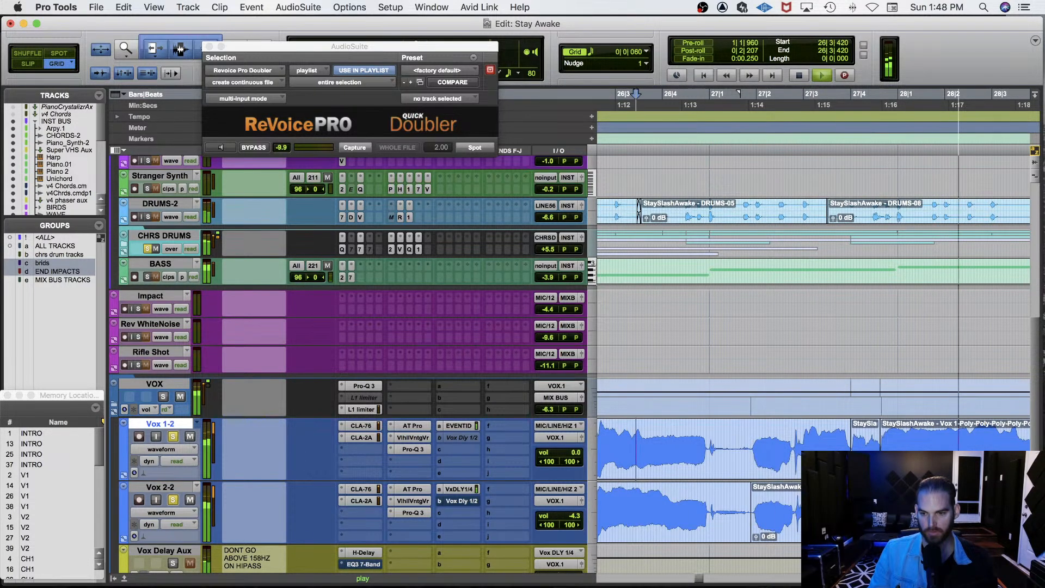
key("space")
Unsolo Vox 1-2 and play Vox 2-2 without it from 27|4|300 and from 27|4|120.
left_click(866, 511)
left_click(173, 437)
key("space")
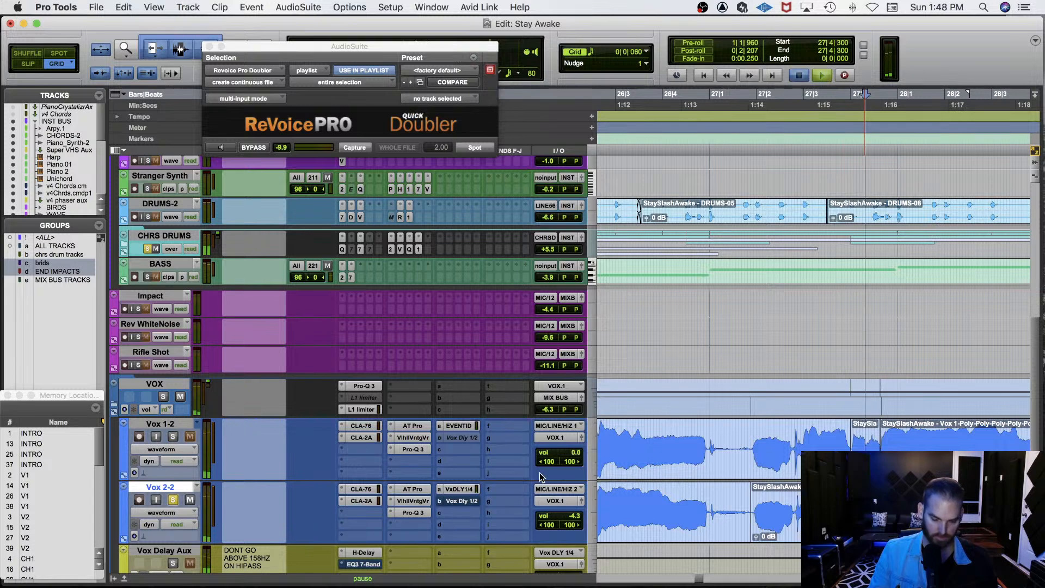
key("space")
left_click(856, 511)
key("space")
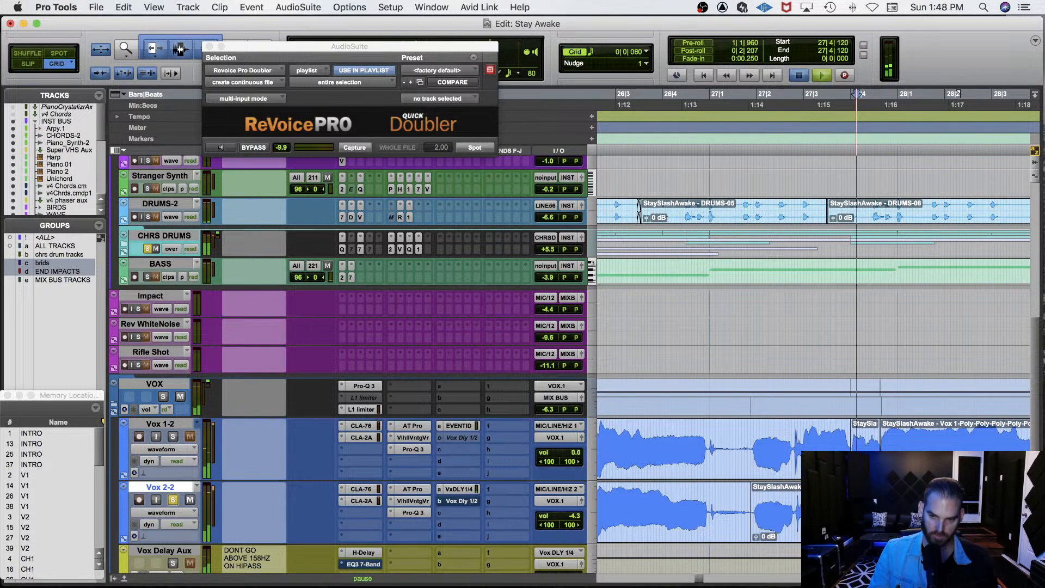
key("space")
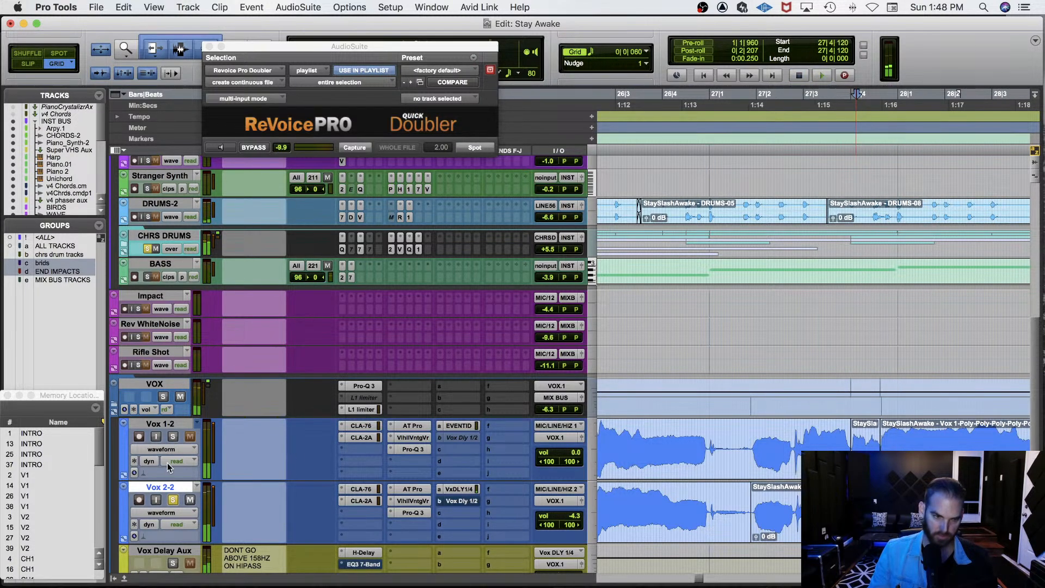
Switch the solo from Vox 2-2 to Vox 1-2, unsolo CHRS DRUMS, and play from 27|4|120.
left_click(173, 437)
key("space")
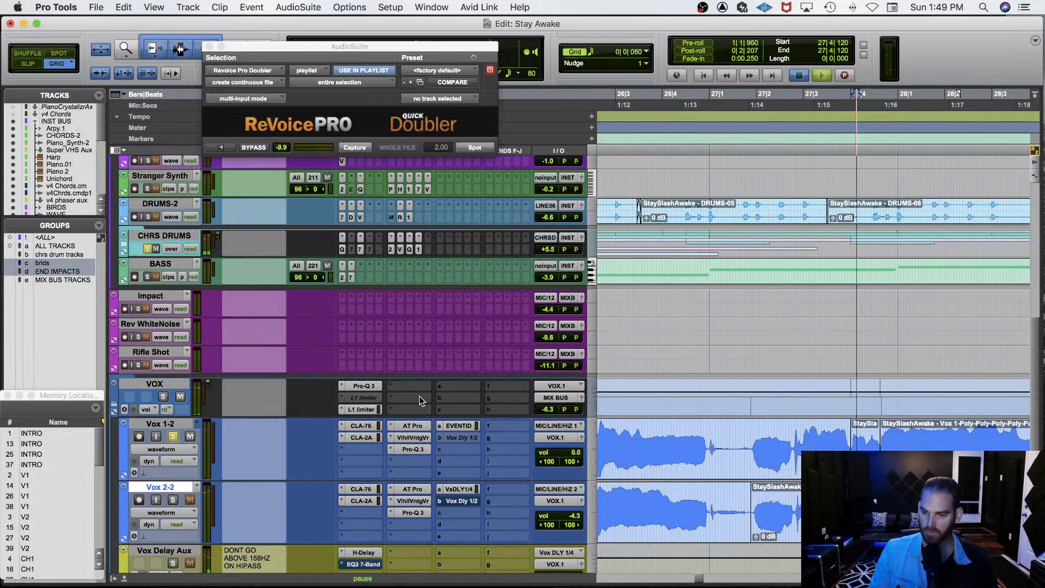
key("space")
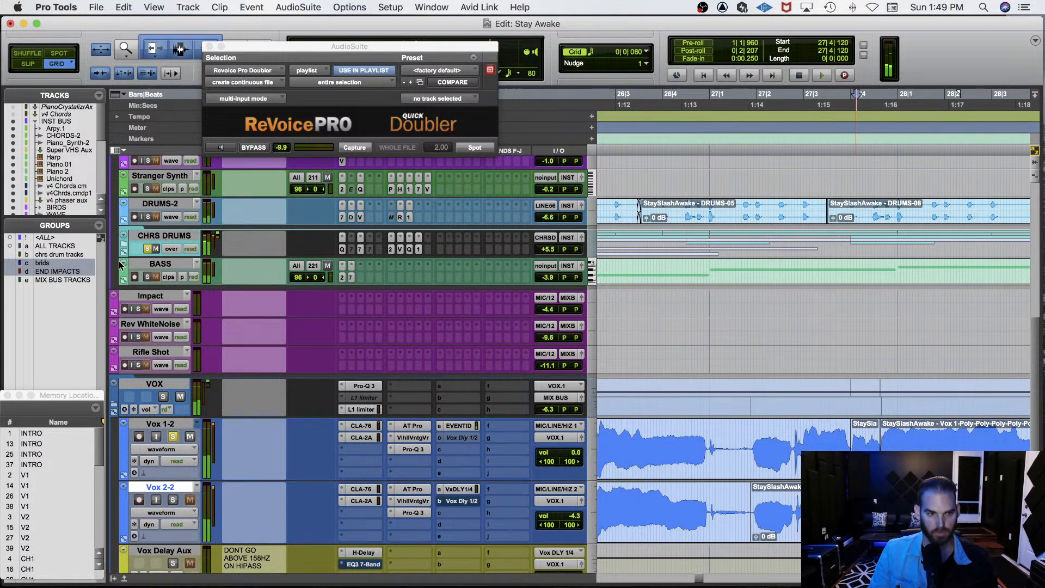
key("space")
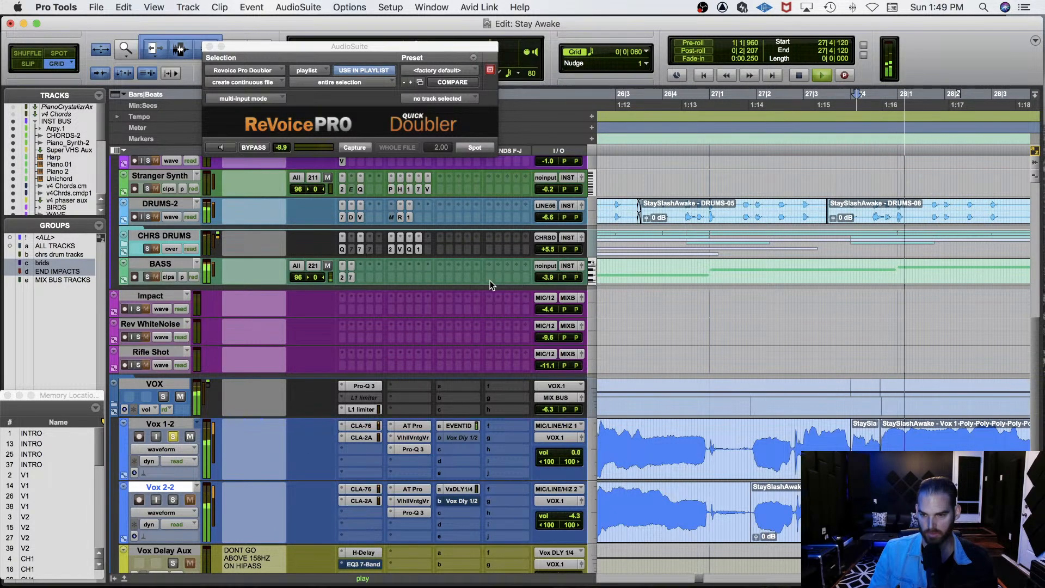
Extend the end of the short Vox 1-2 clip to 27|4|616 and play across the edit from 27|4|300.
key("t")
key("t")
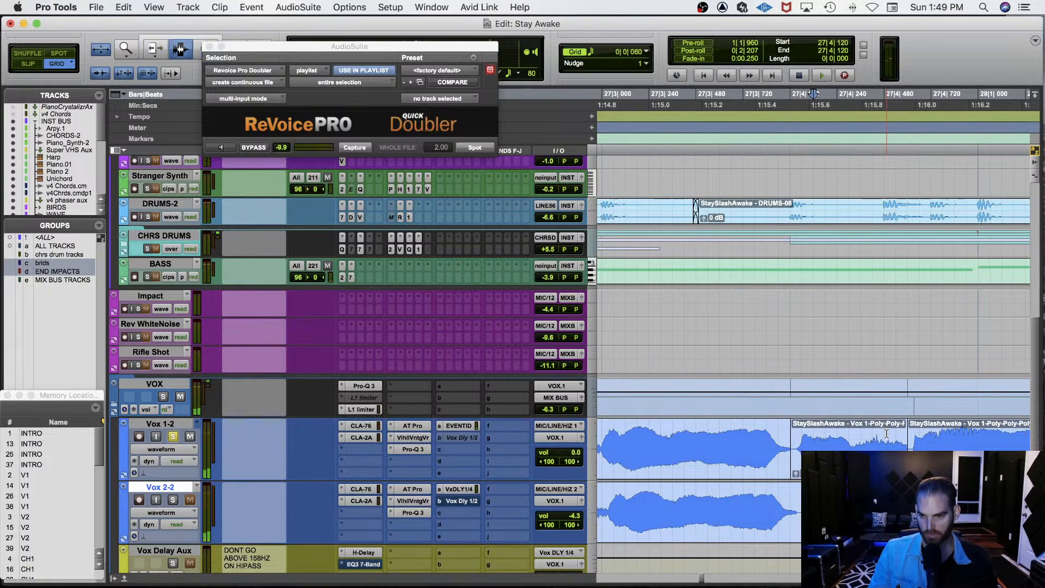
double_click(897, 439)
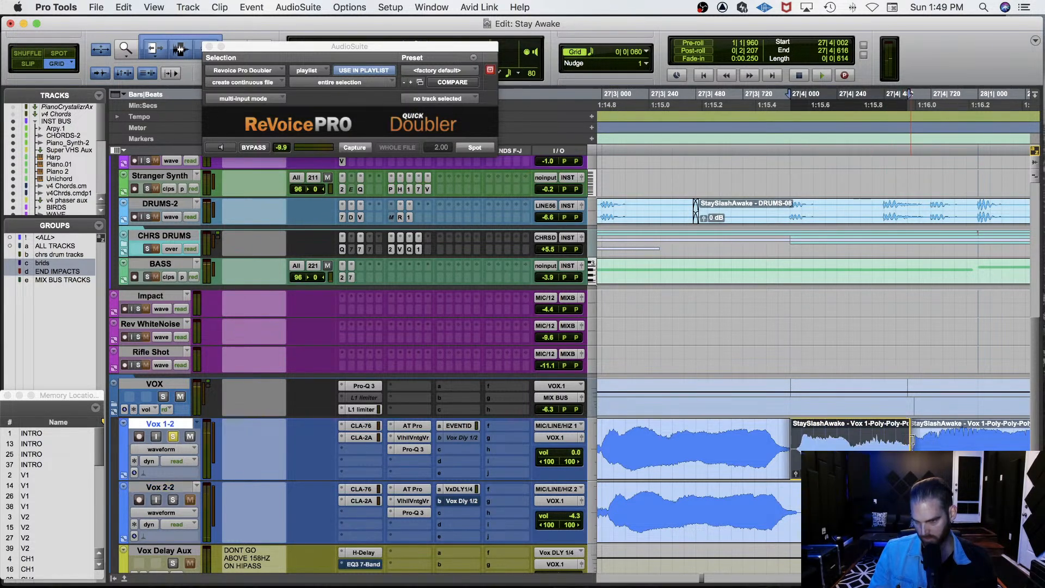
left_click(850, 432)
key("space")
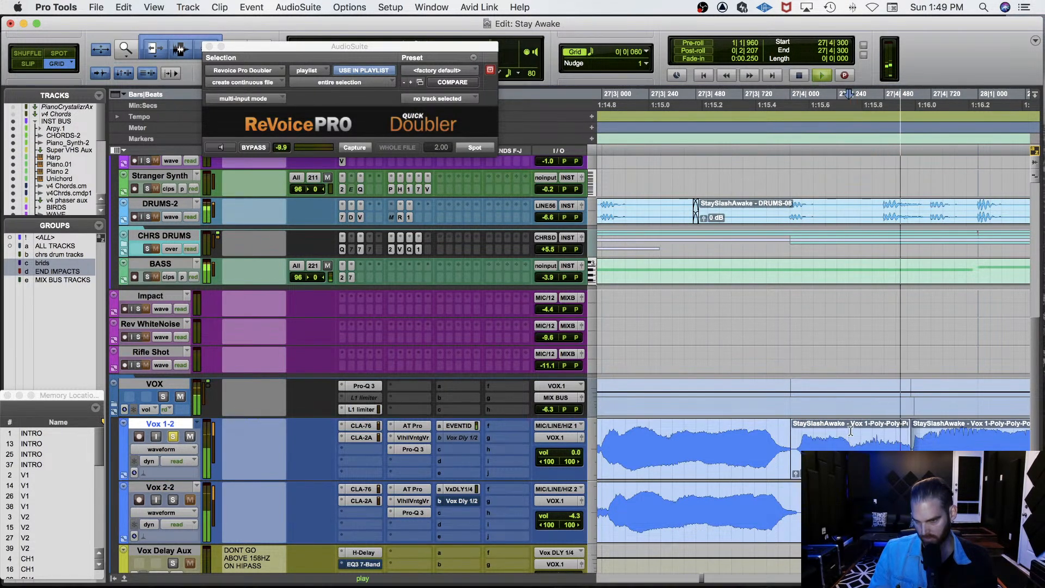
key("space")
Smooth the Vox 1-2 clip junction near 27|4|600 with Beat Detective's Edit Smoothing, using Fill And Crossfade.
key("F7")
left_click_drag(907, 439, 915, 439)
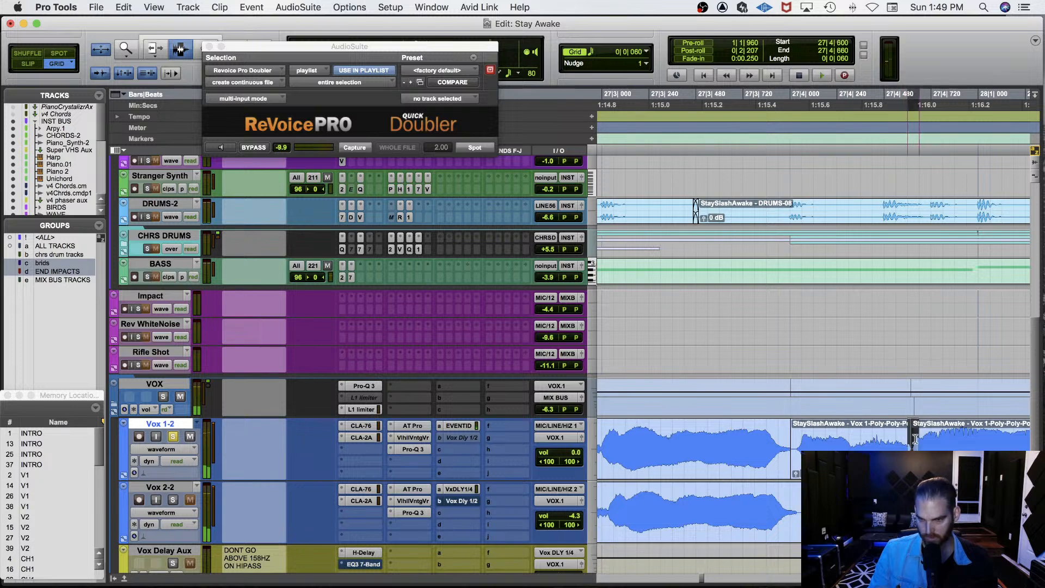
key("super+8")
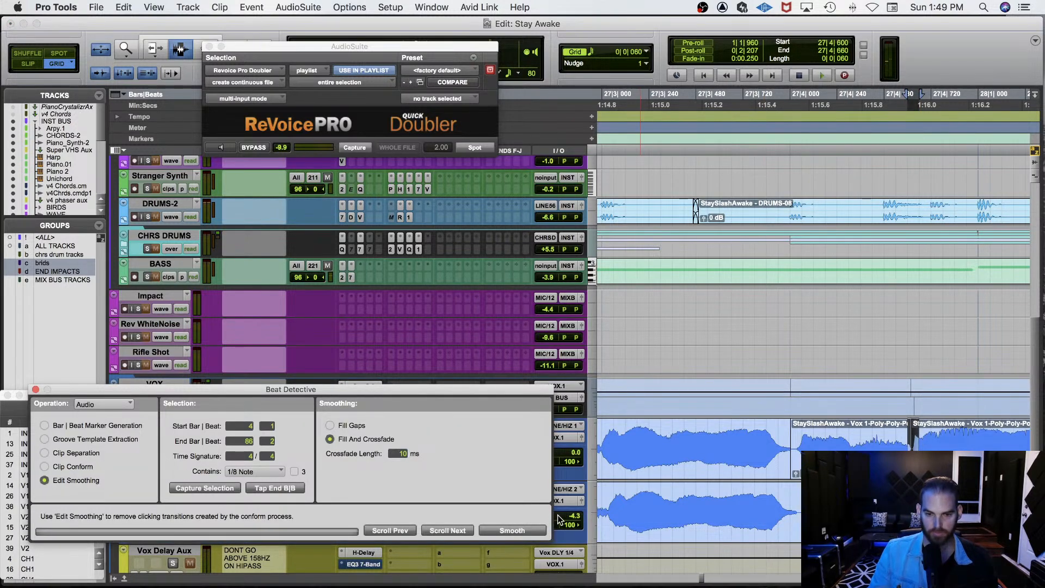
left_click(525, 531)
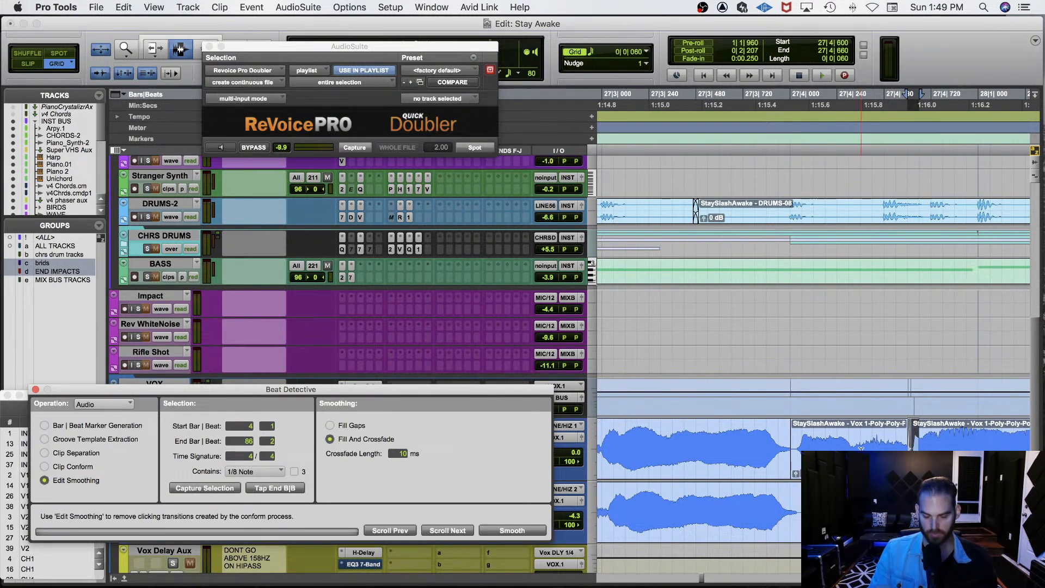
left_click(861, 448)
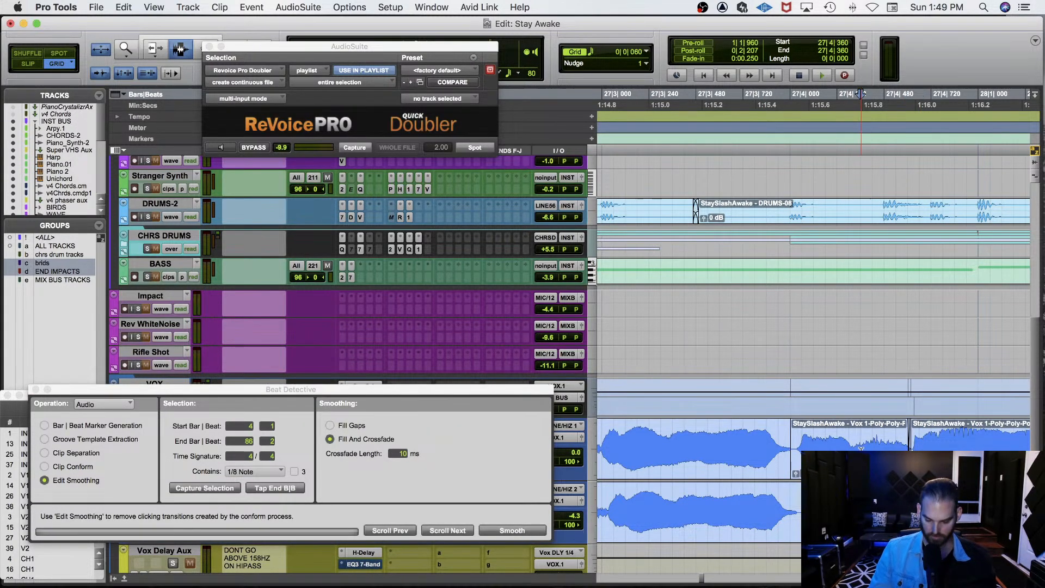
key("super+8")
Switch the solo from Vox 1-2 to Vox 2-2 and play the edit from 27|4|360.
left_click(171, 498)
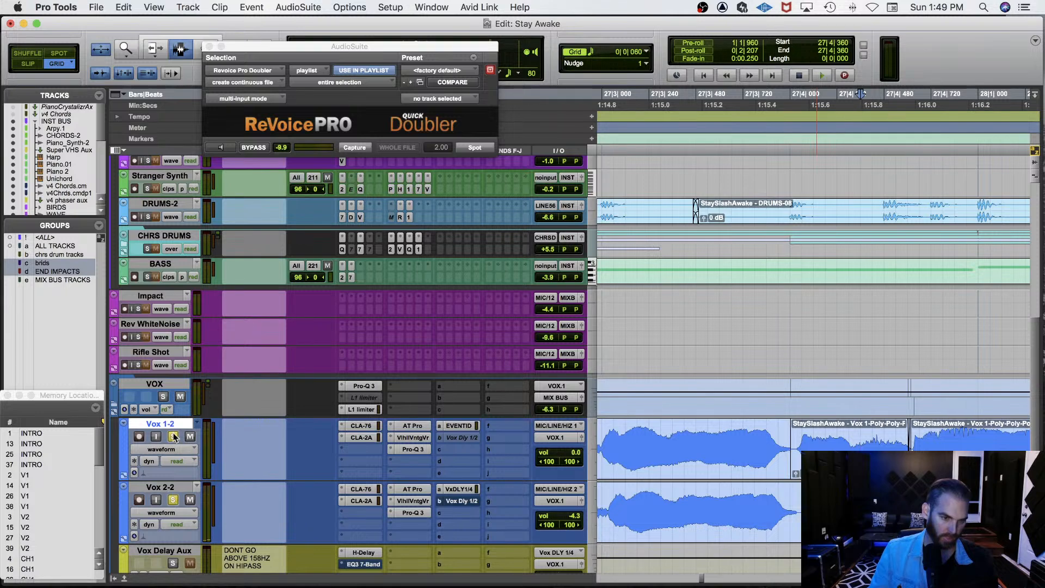
key("space")
key("space")
key("space")
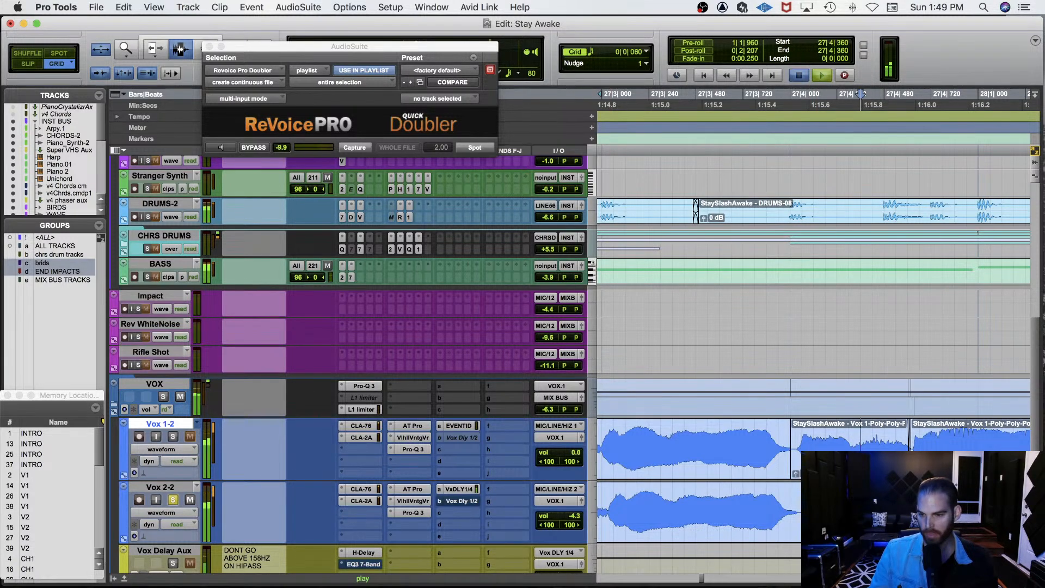
key("space")
Stop playback and select the Vox 2-2 passage from 27|4|600 to 27|4|858, then mark a short timeline range around 27|4|540.
key("F7+F8")
left_click(179, 49)
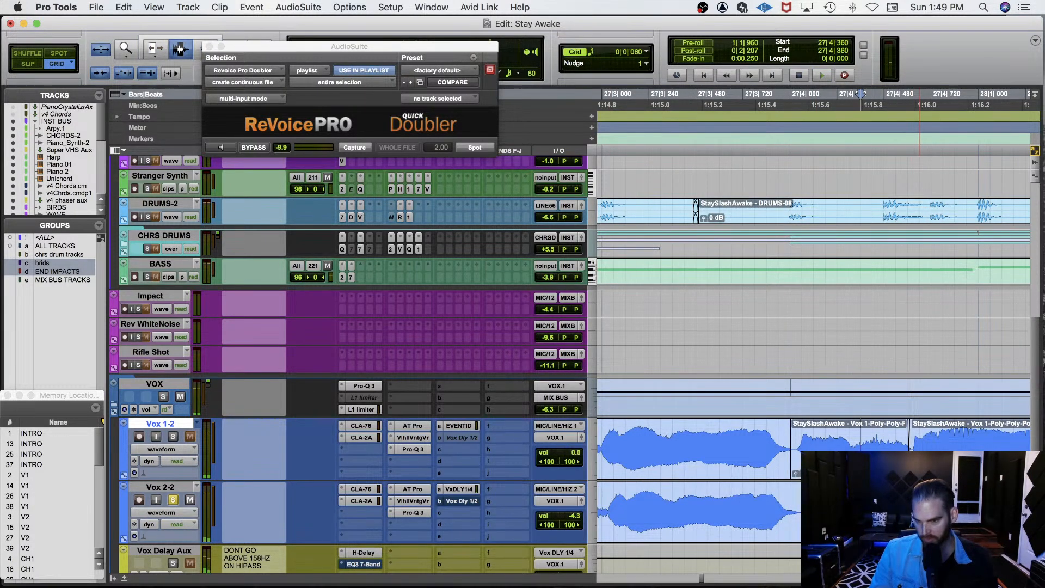
key("F7+F8")
left_click_drag(918, 520, 910, 520)
key("F7")
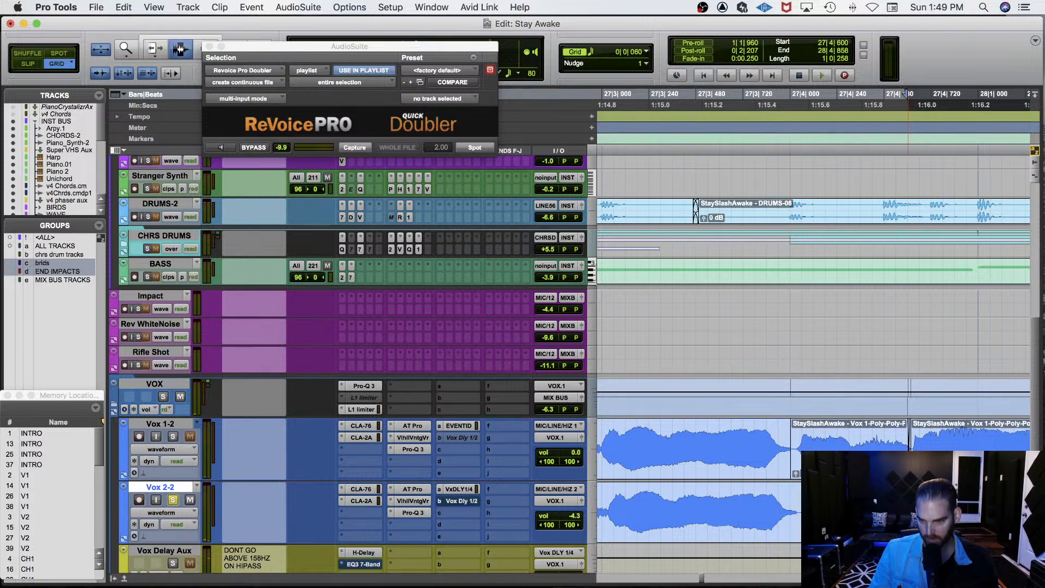
left_click_drag(906, 95, 920, 95)
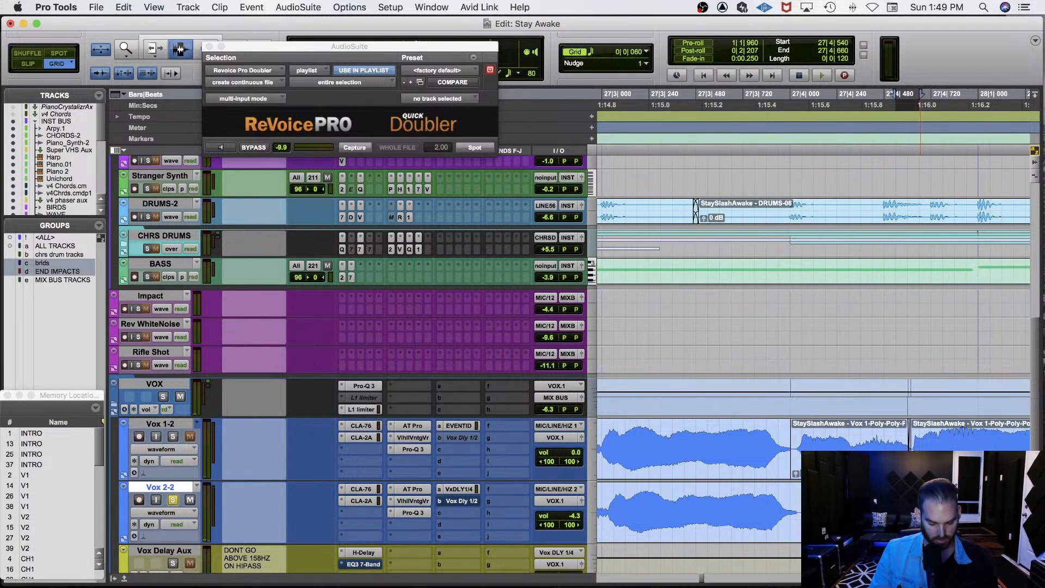
Play the soloed Vox 2-2 edit from 27|4|300 and again from 27|4|060.
left_click(882, 95)
key("space")
key("space")
left_click(849, 95)
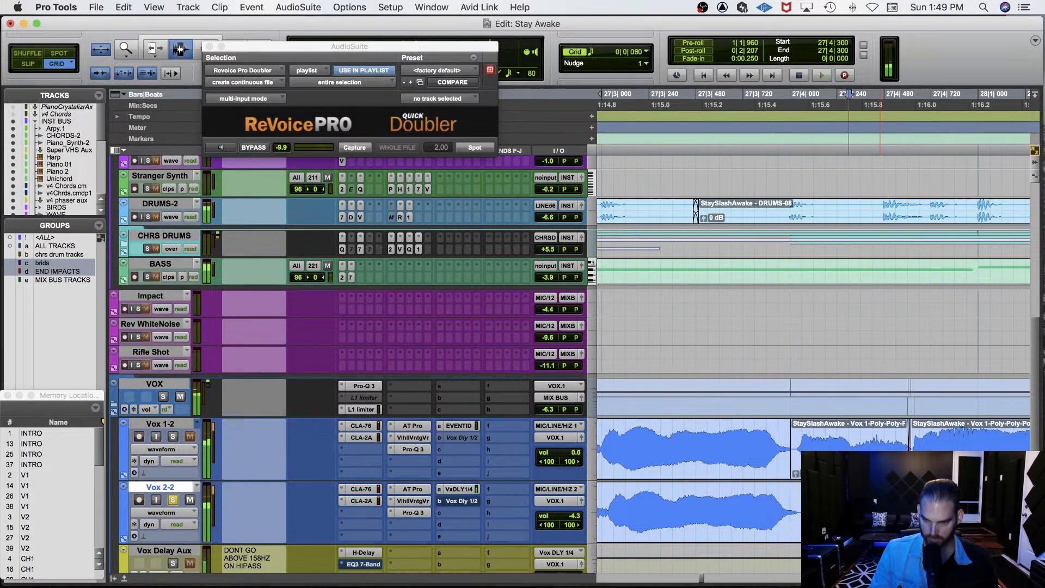
key("space")
key("space")
left_click(797, 499)
key("space")
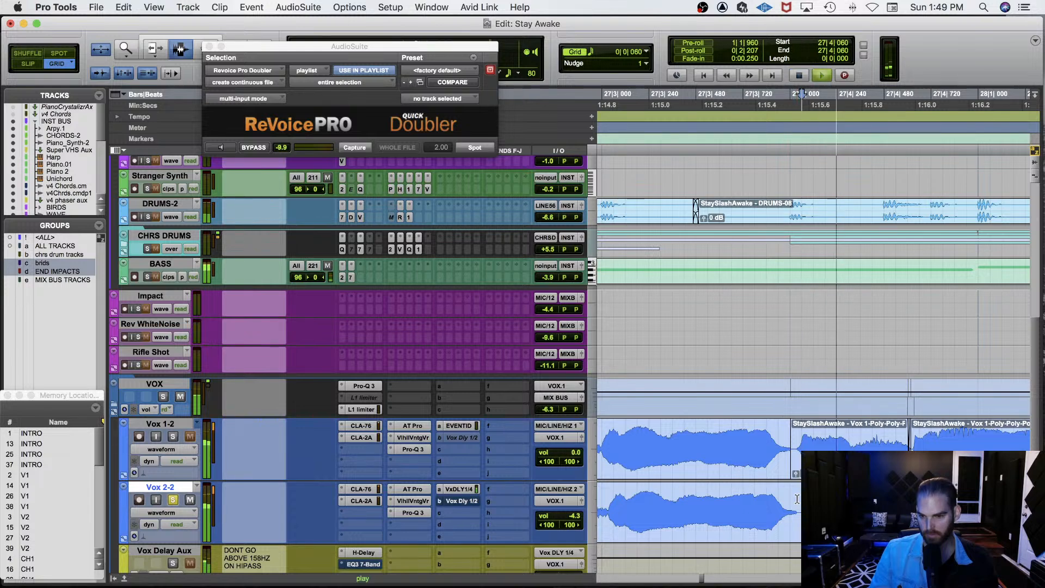
key("space")
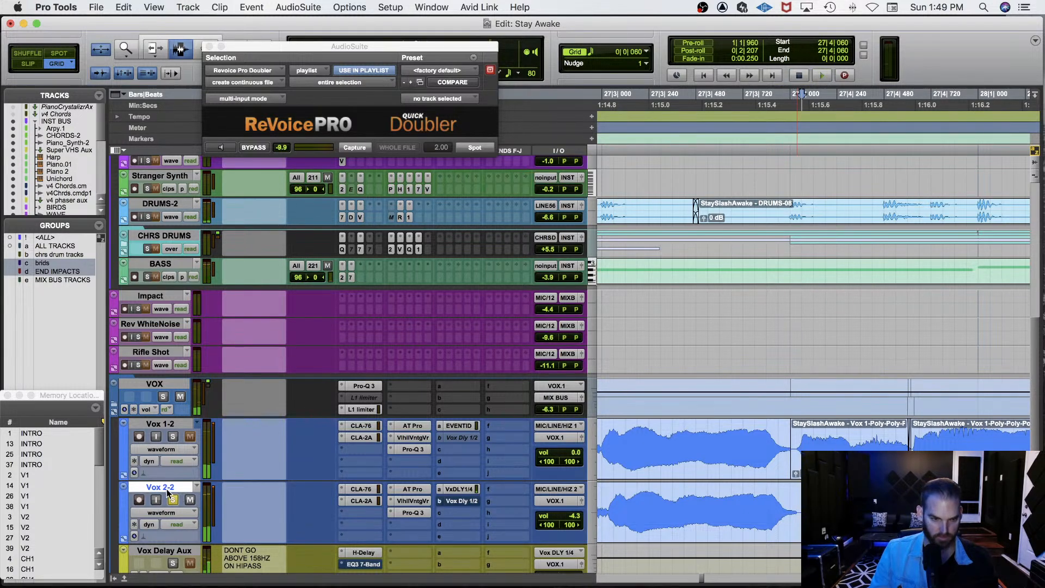
Unsolo Vox 2-2 and play the full mix from 27|4|060.
left_click(172, 499)
key("space")
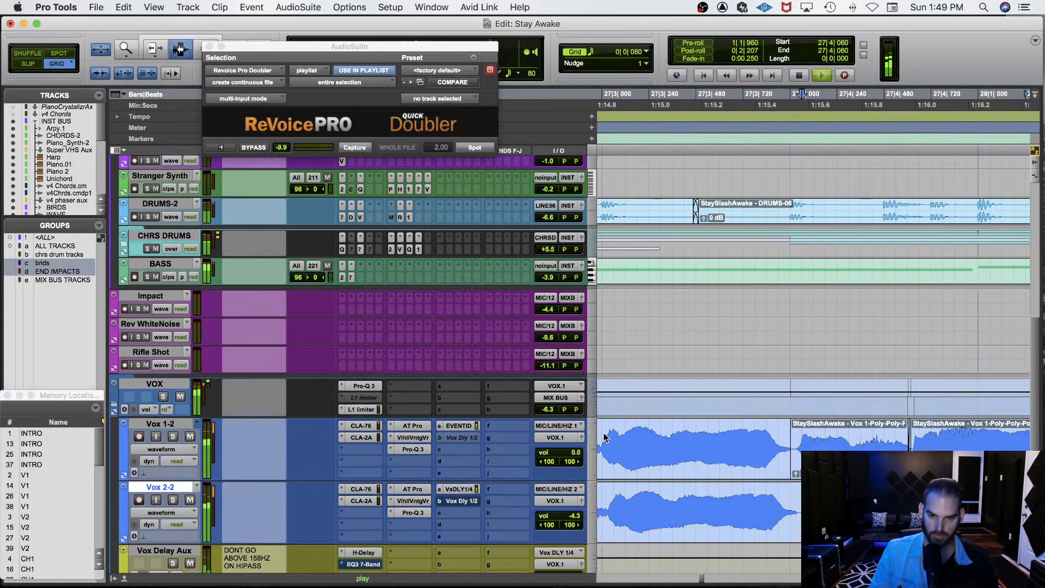
Close the Revoice Pro Doubler window, stop playback and save the session.
left_click(210, 48)
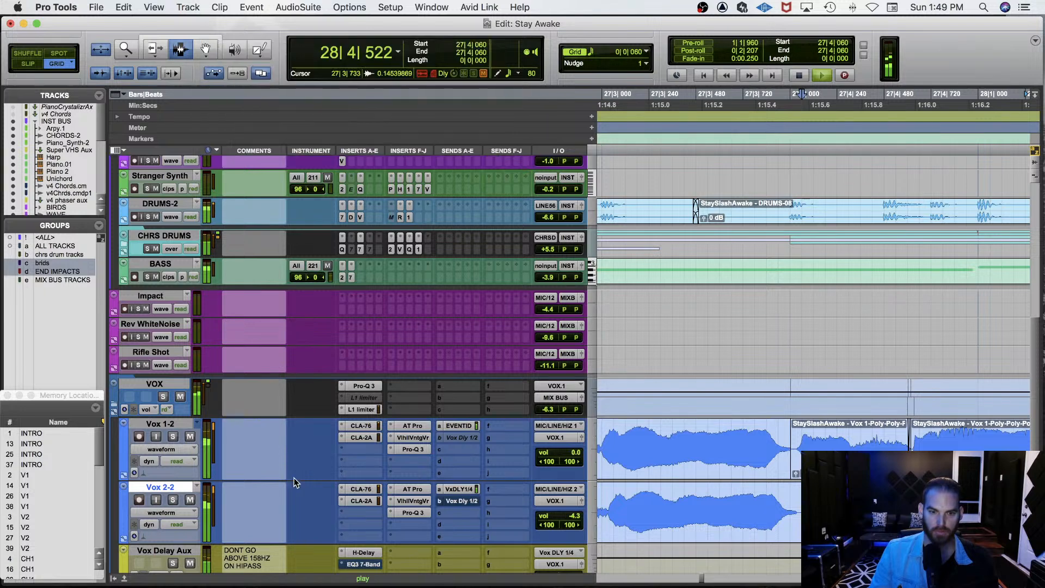
key("space")
key("super+s")
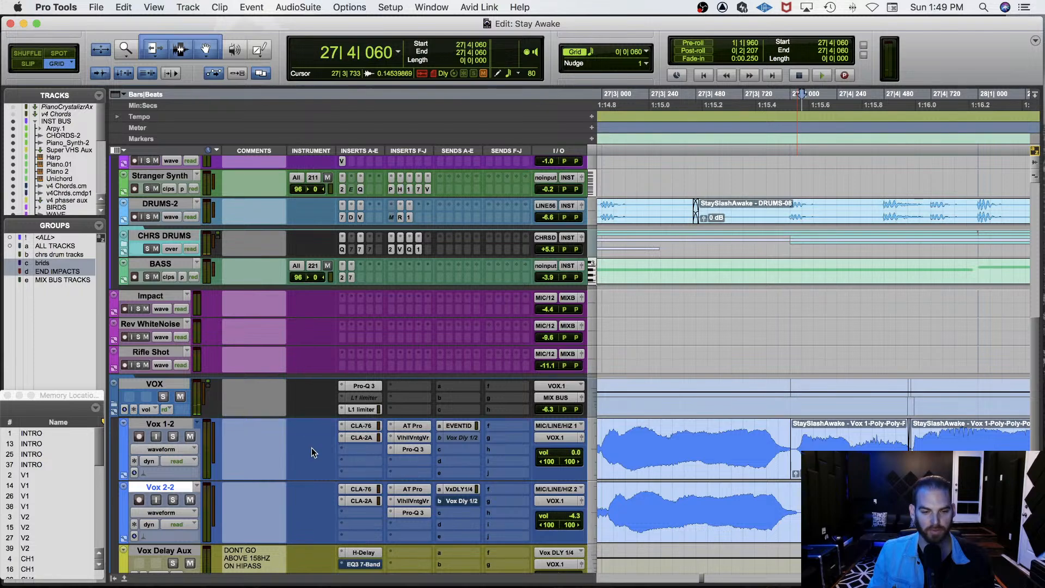
Select 27|4|060 to 28|1|120 on Vox 1-2 and Vox 2-2, then the whole Vox 1-2 clip before it.
key("super+[")
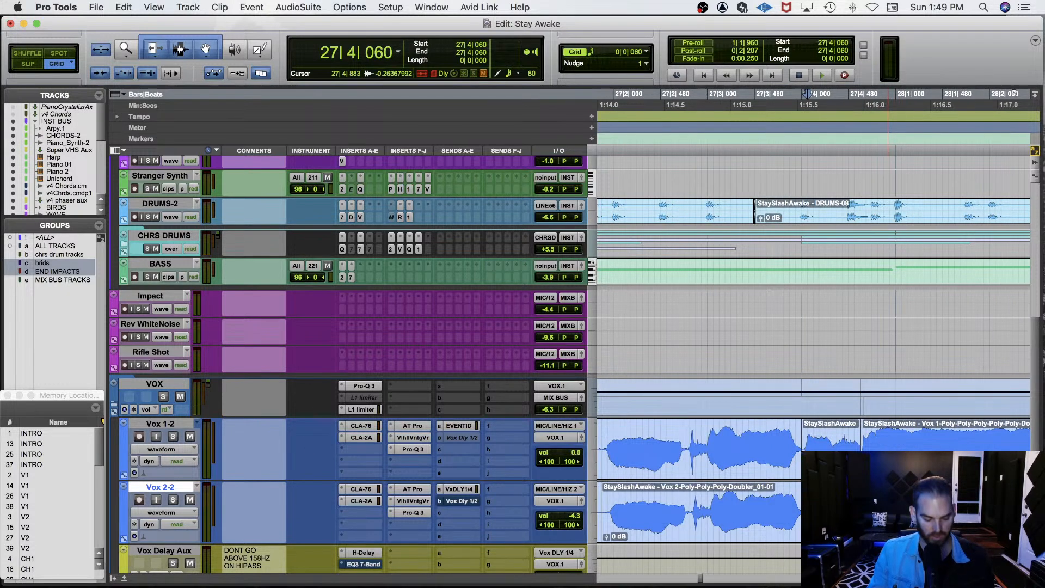
left_click(737, 507)
left_click(748, 507)
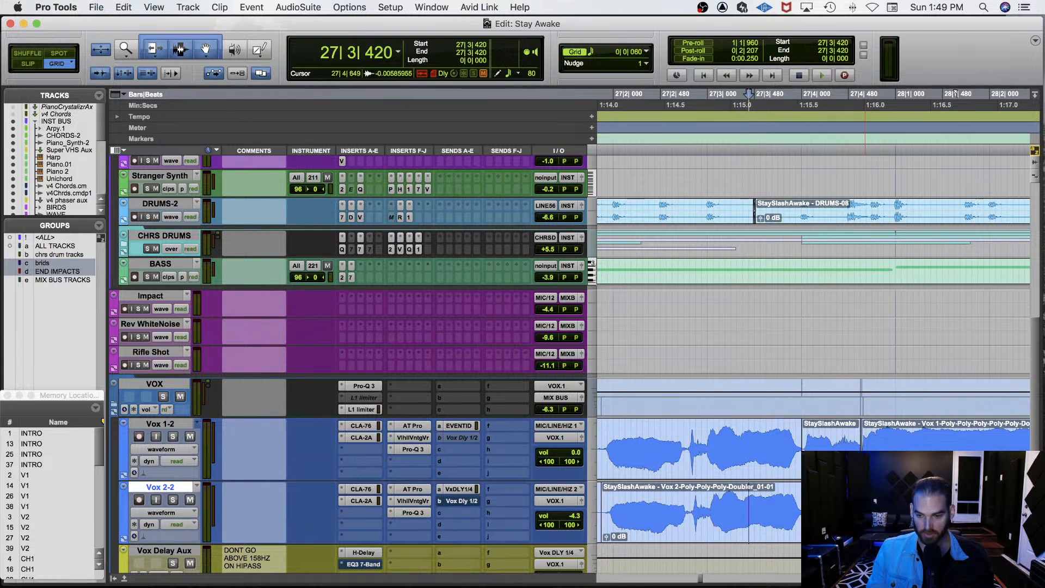
left_click_drag(808, 453, 908, 453)
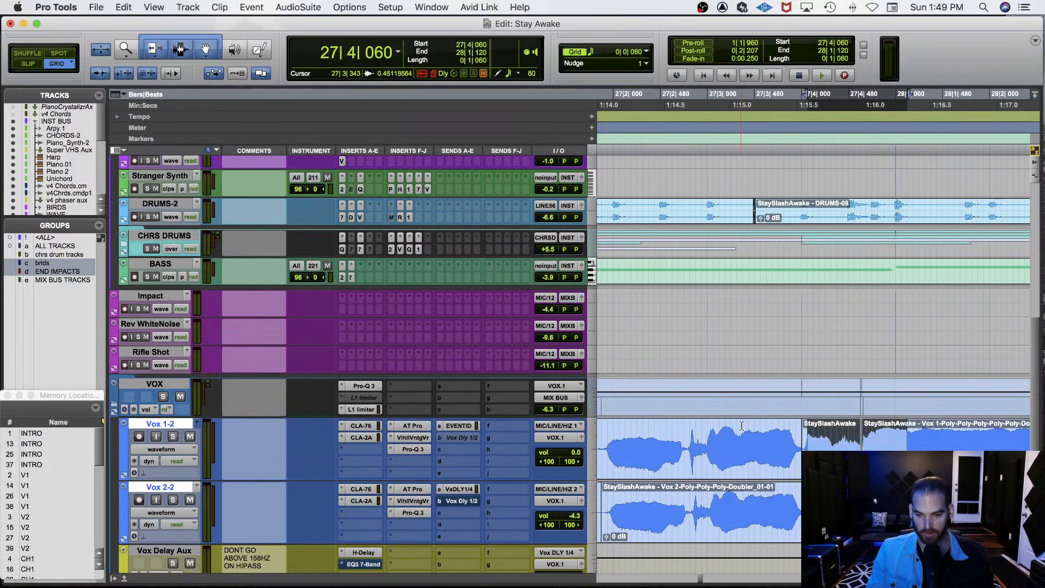
double_click(763, 453)
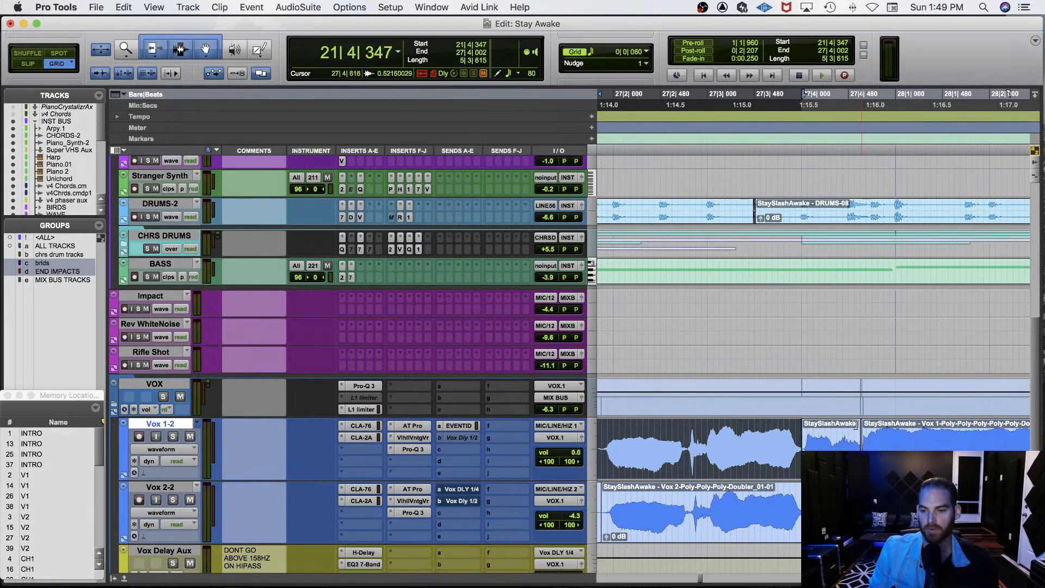
Place the cursor at 27|4|300 and check the Vox DLY 1/4 send of Vox 2-2, closing it again.
left_click(829, 441)
left_click(459, 490)
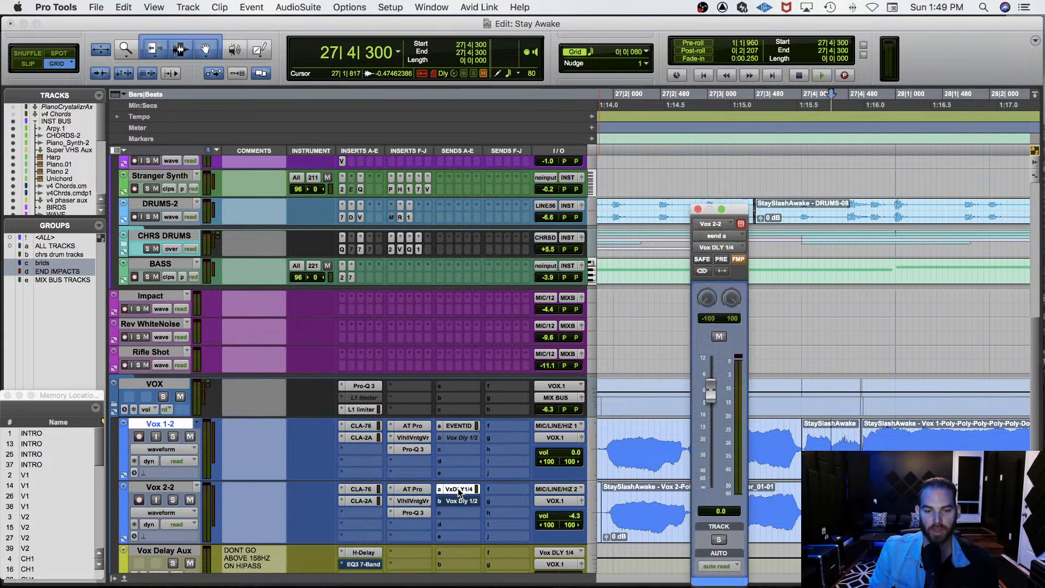
left_click(459, 490)
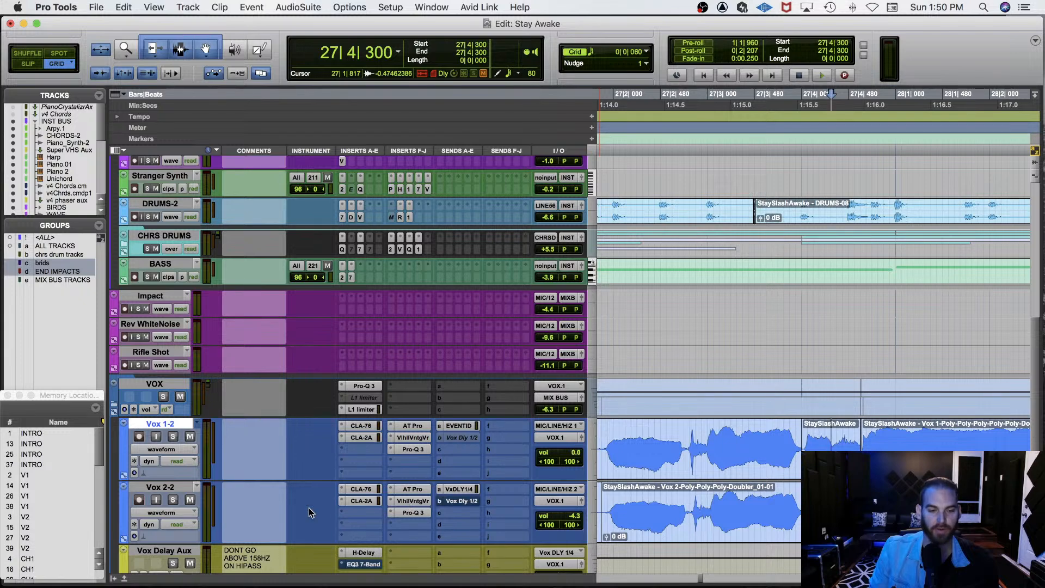
Examine the Vox 1-2 and Vox 2-2 clips and their junctions through bars 27 to 29.
key("super+bracketleft")
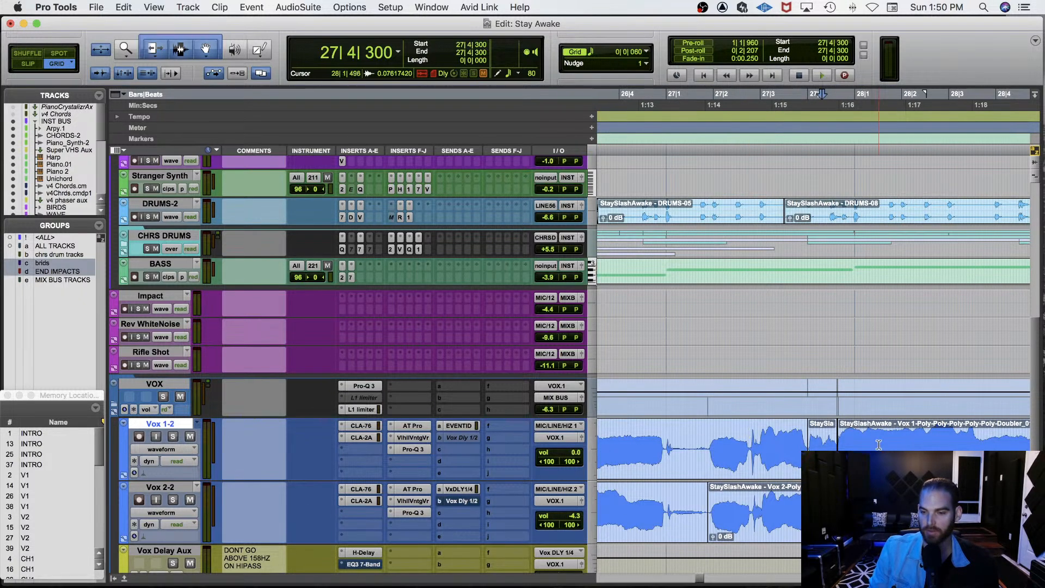
left_click(899, 441)
scroll(899, 442, "right", 3)
left_click(797, 434)
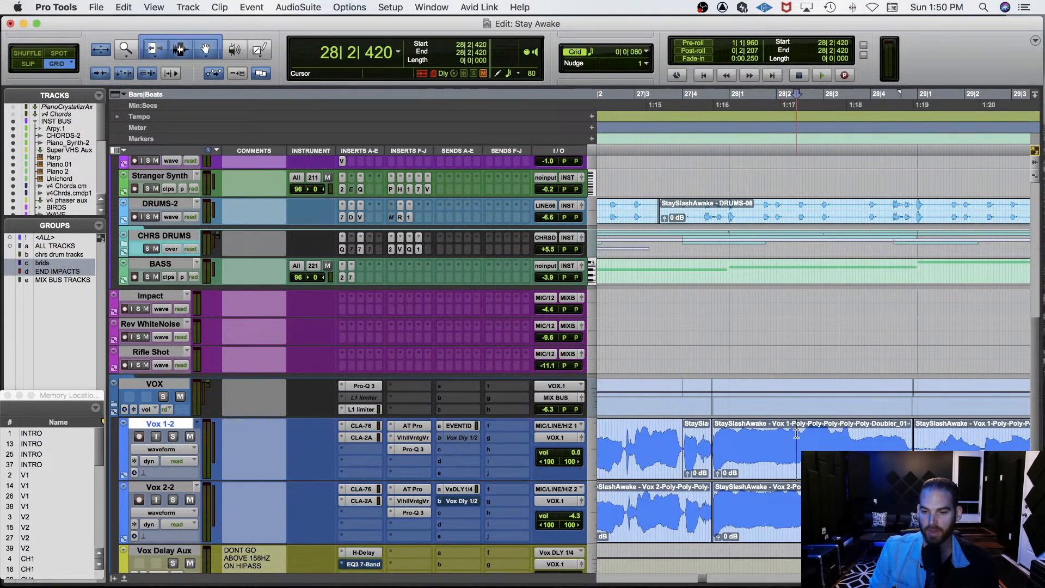
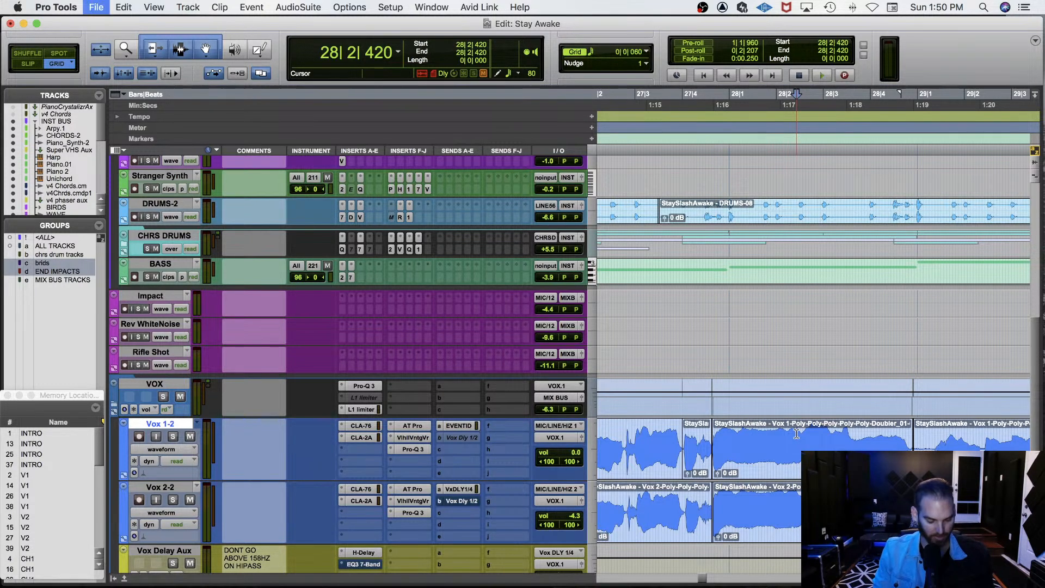
left_click(846, 444)
key("r")
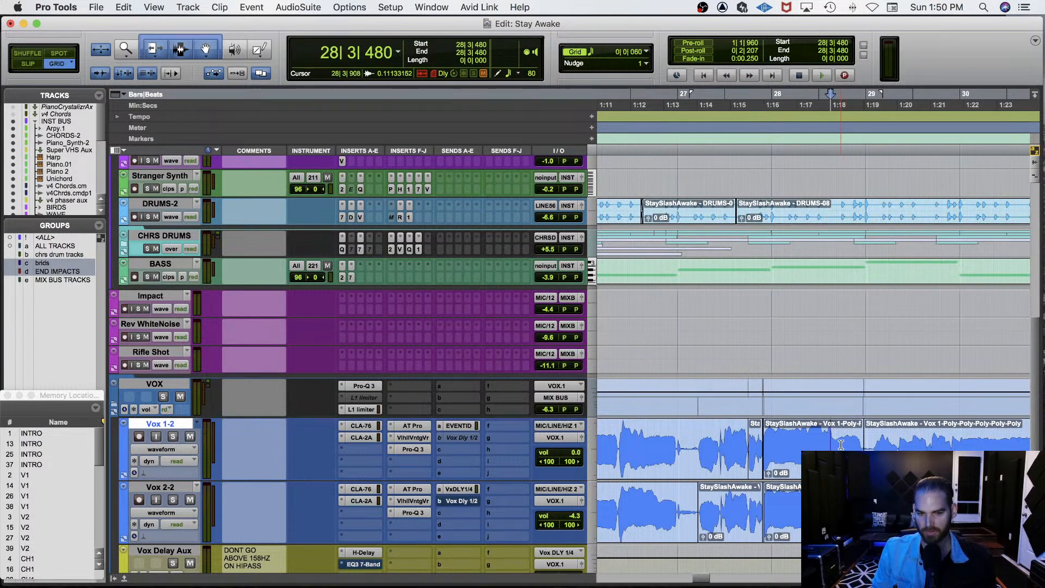
left_click(897, 444)
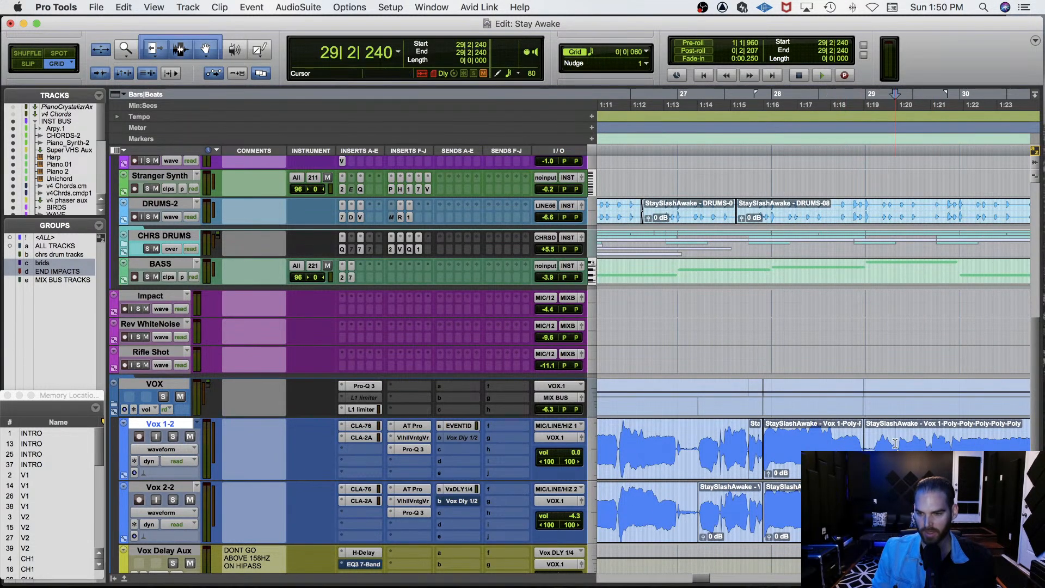
left_click(828, 444)
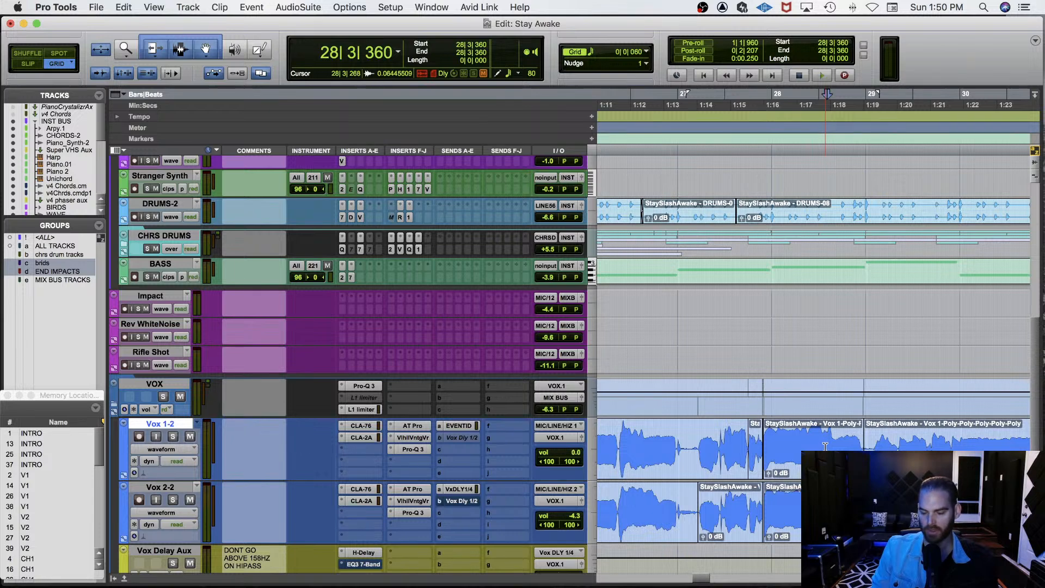
left_click(802, 444)
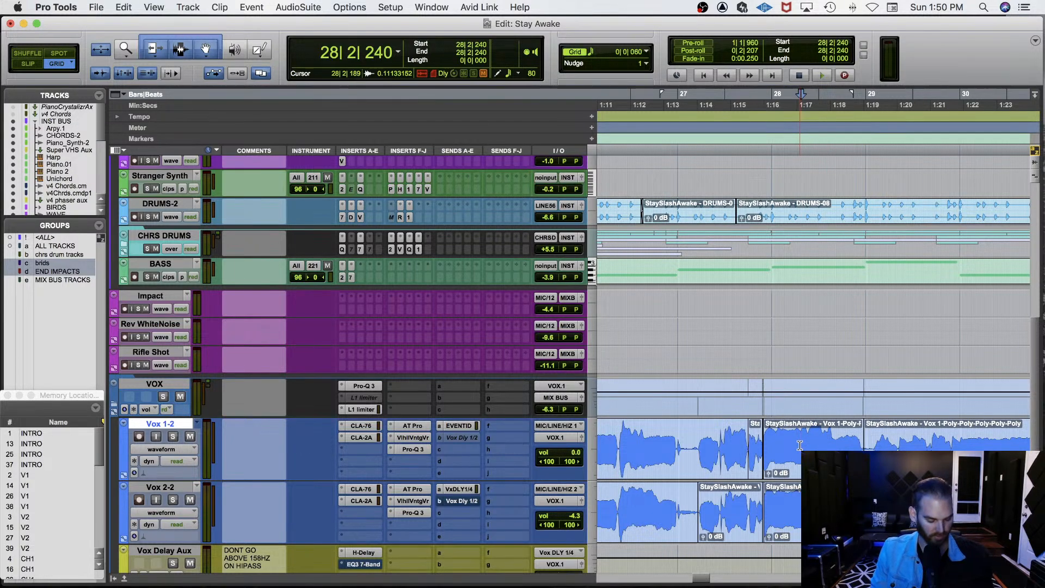
left_click(850, 449)
key("F7")
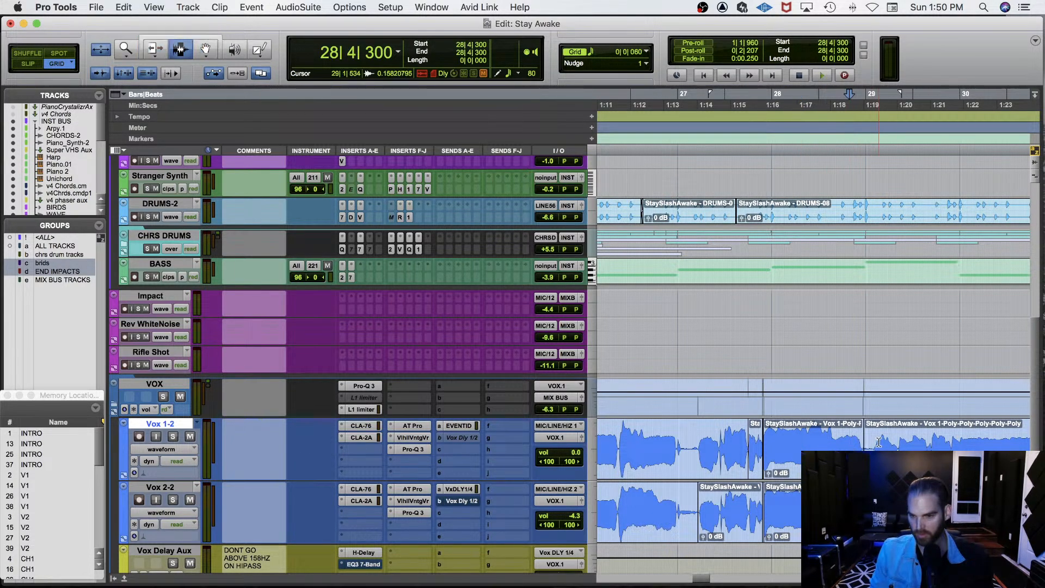
Play the edited phrases from 27|1|780 and solo the VOX folder during playback.
left_click(697, 440)
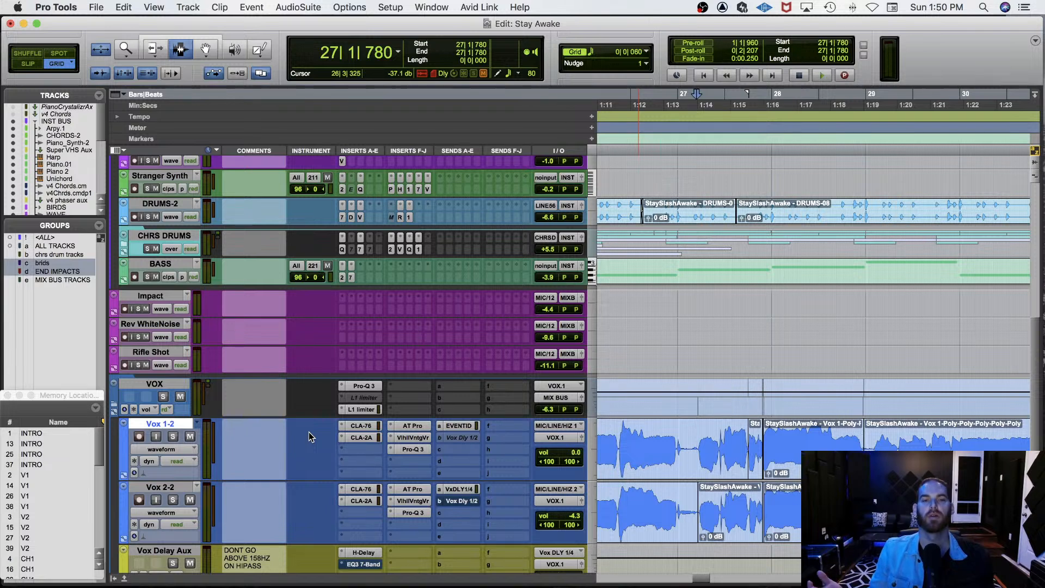
key("space")
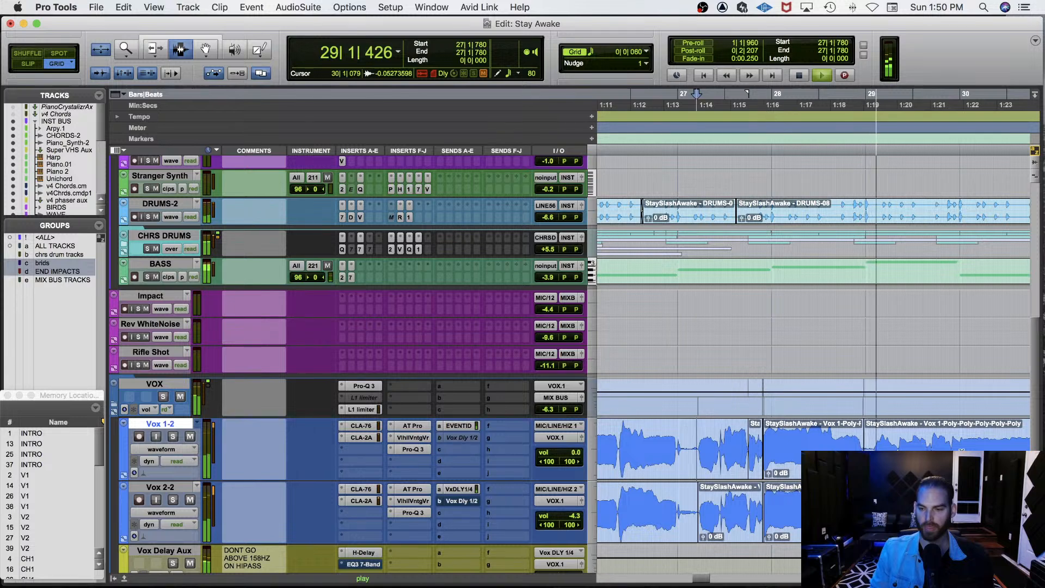
key("super+7")
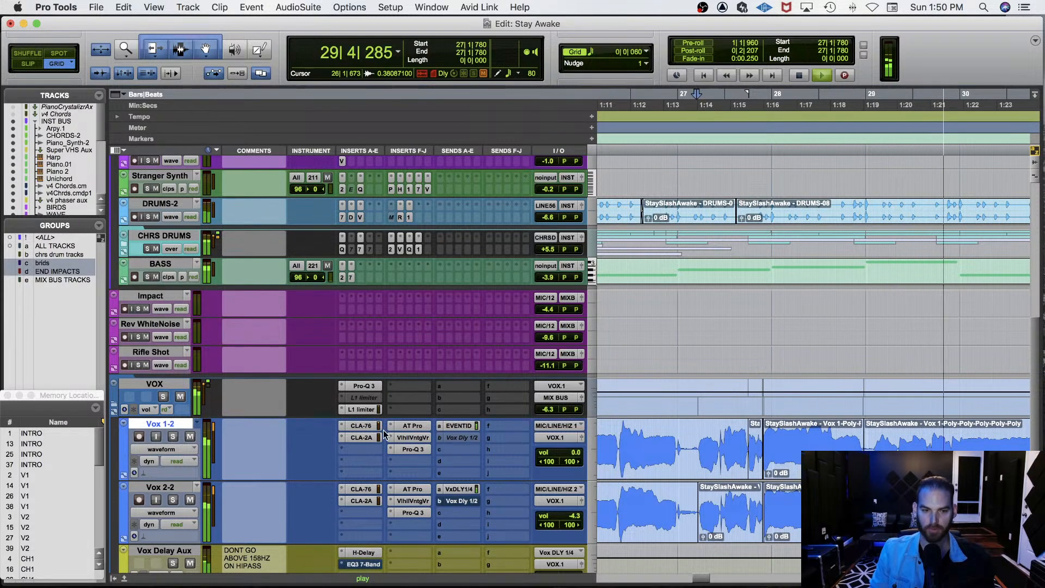
left_click(163, 396)
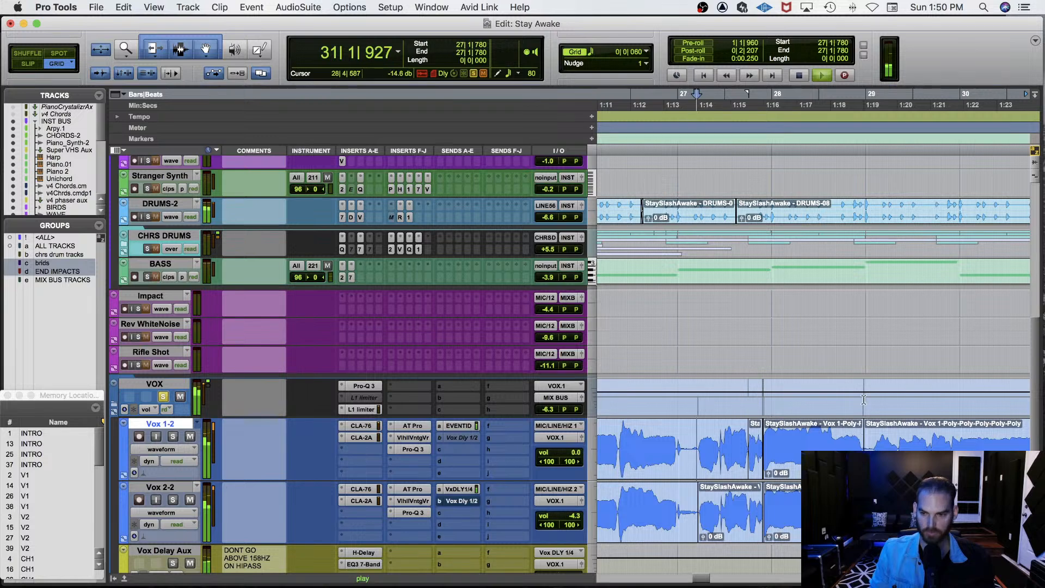
key("space")
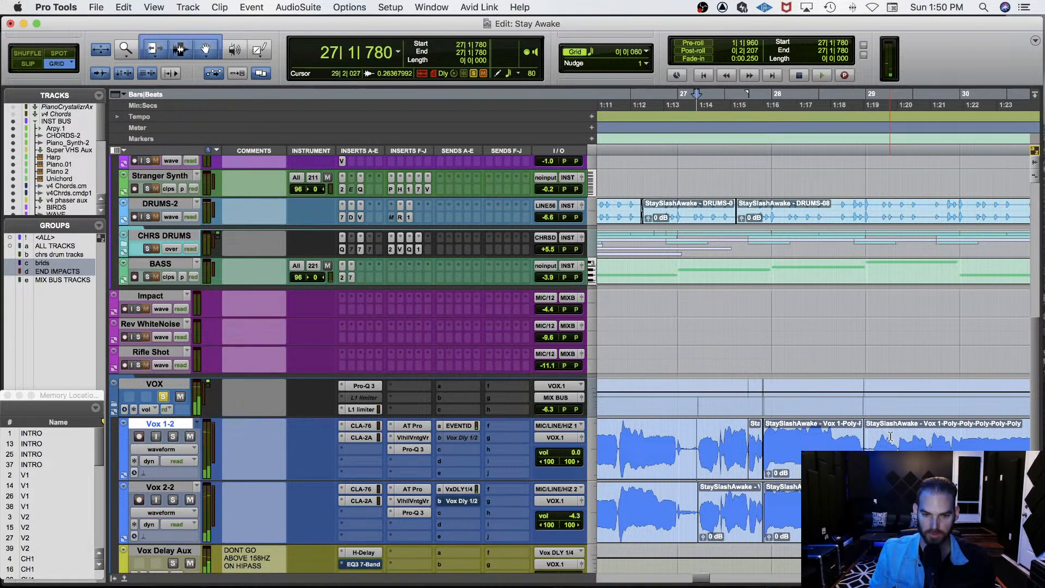
Play the soloed vocals from 29|1|360.
left_click(875, 442)
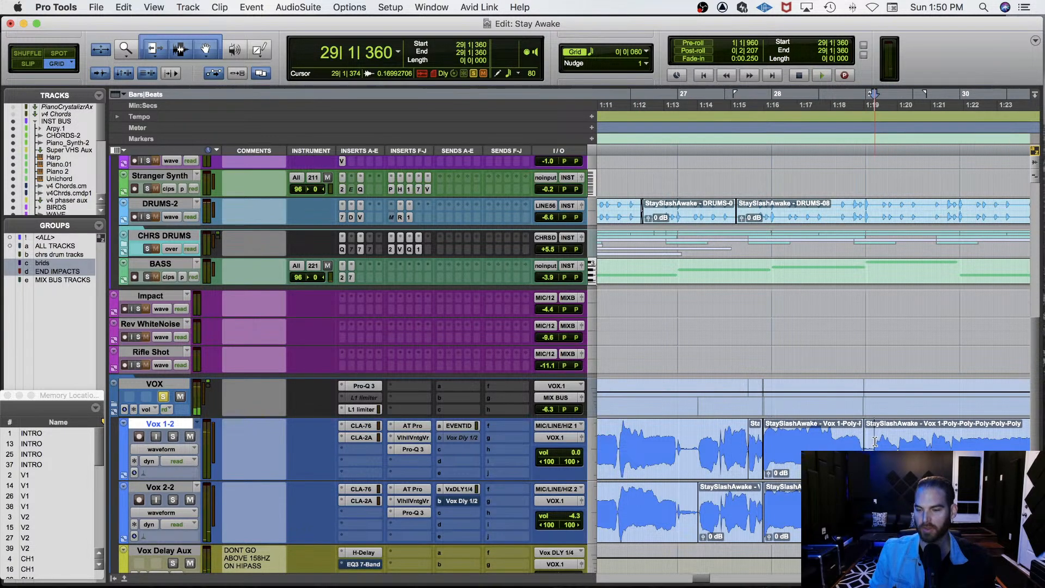
key("space")
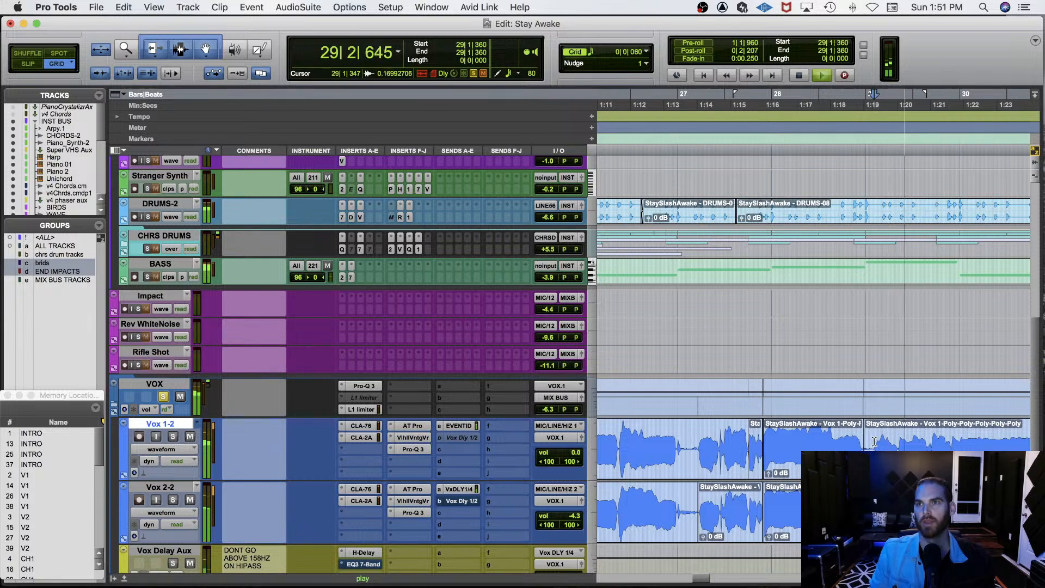
key("super+bracketright")
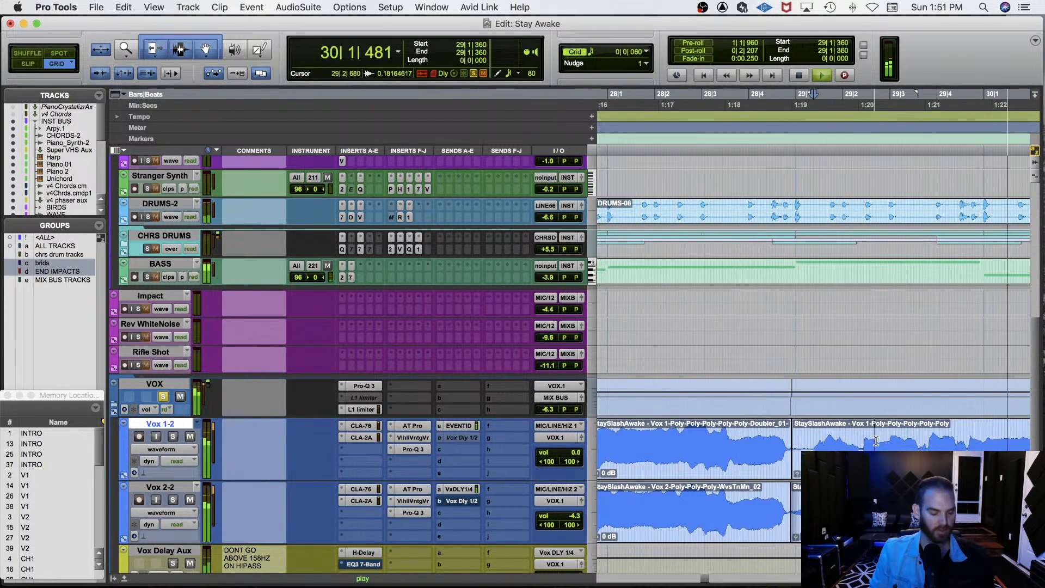
key("space")
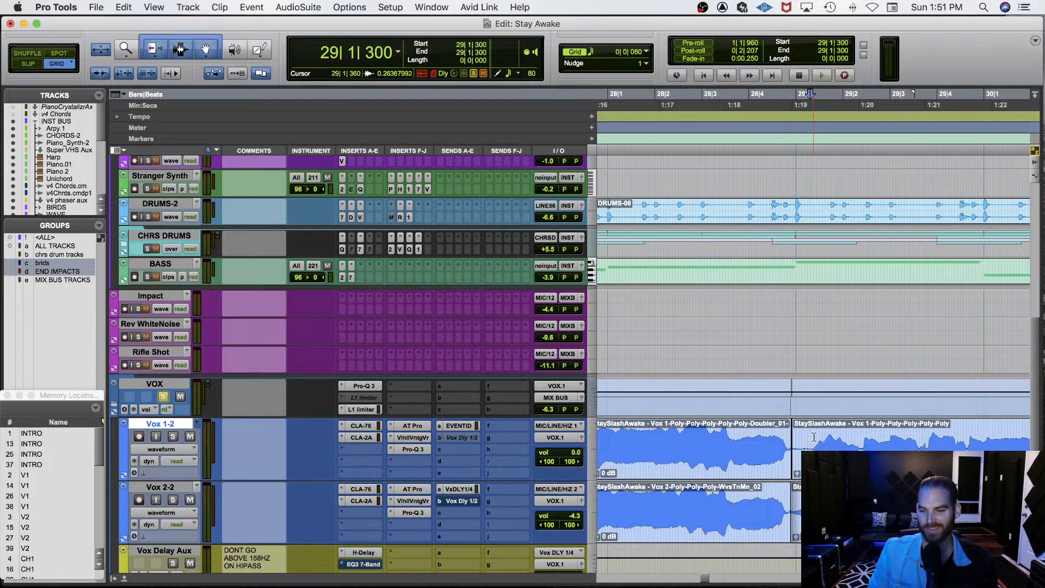
Play the soloed vocals from 29|1|180, near the start of the -4.0 dB clips.
key("super+bracketright")
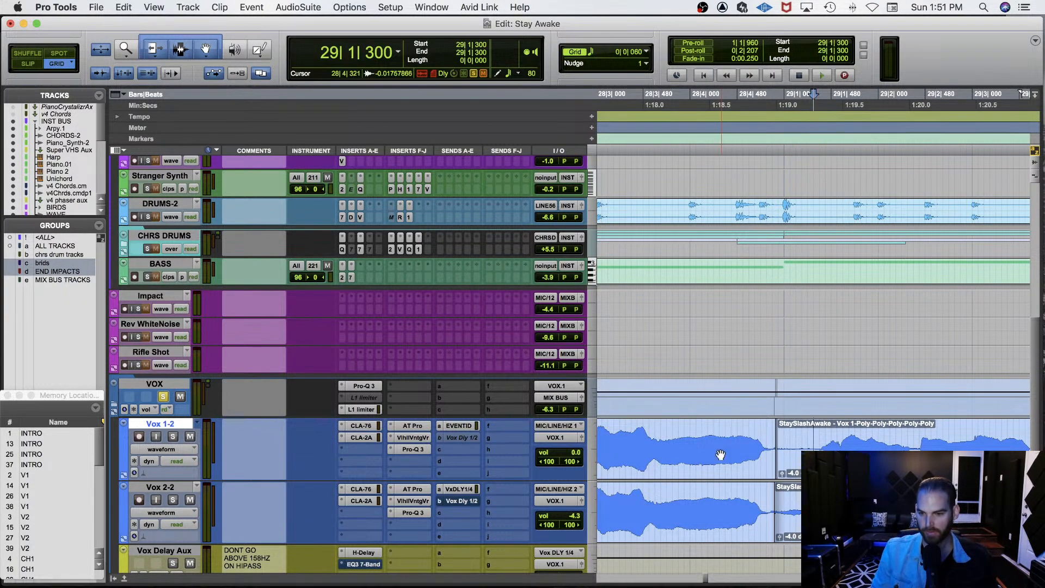
left_click(800, 436)
key("space")
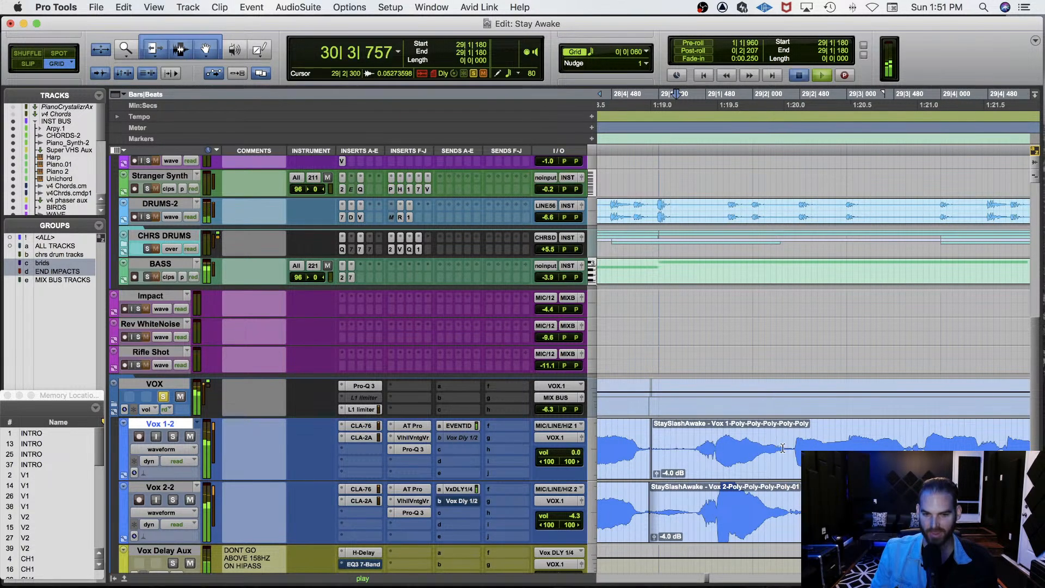
key("space")
Check the EVENTIDE send of Vox 1-2 and replay the soloed vocals from 29|1|180.
left_click(460, 426)
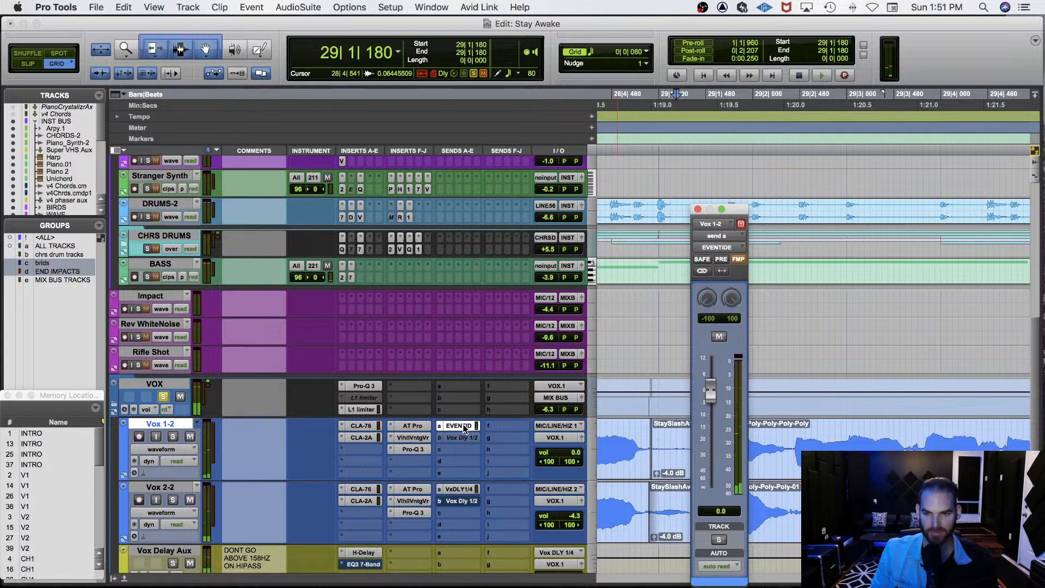
left_click(463, 426)
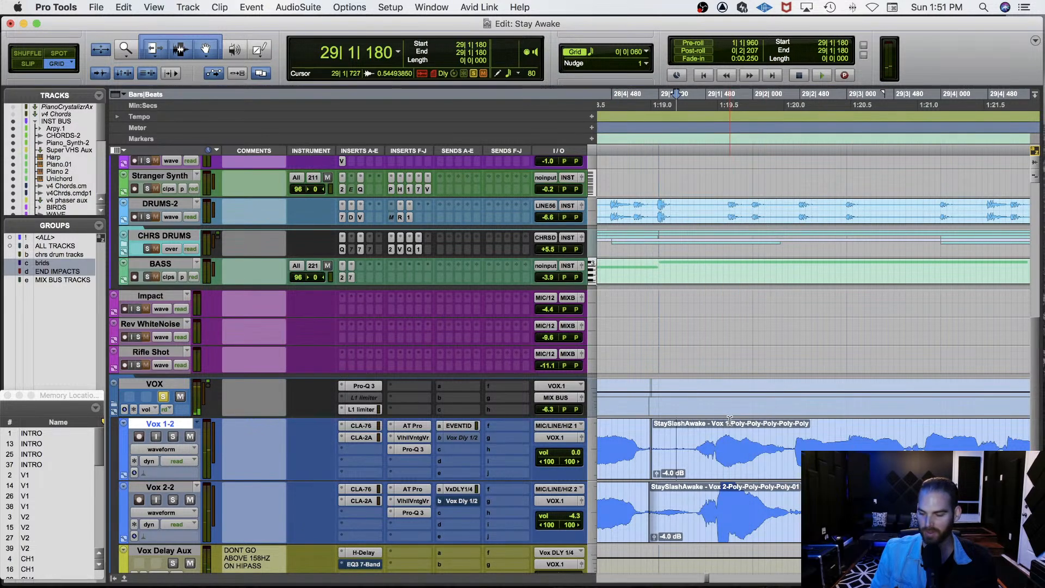
key("space")
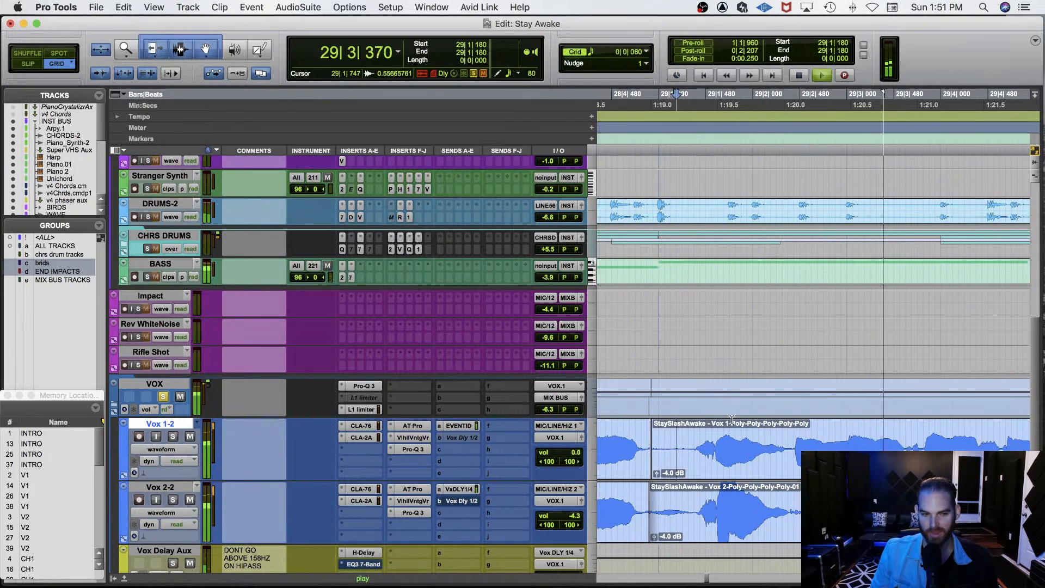
key("space")
key("space")
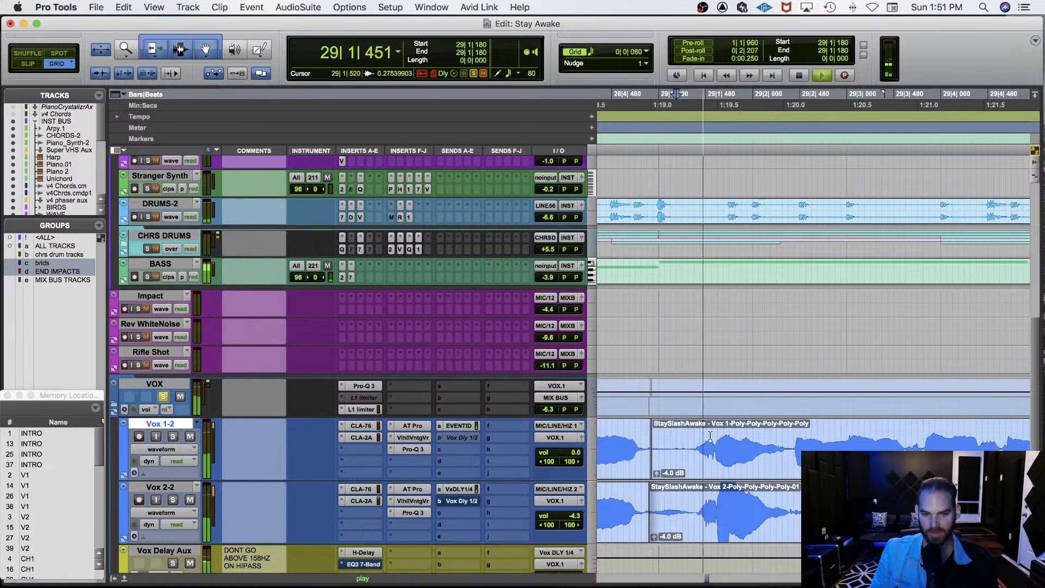
key("space")
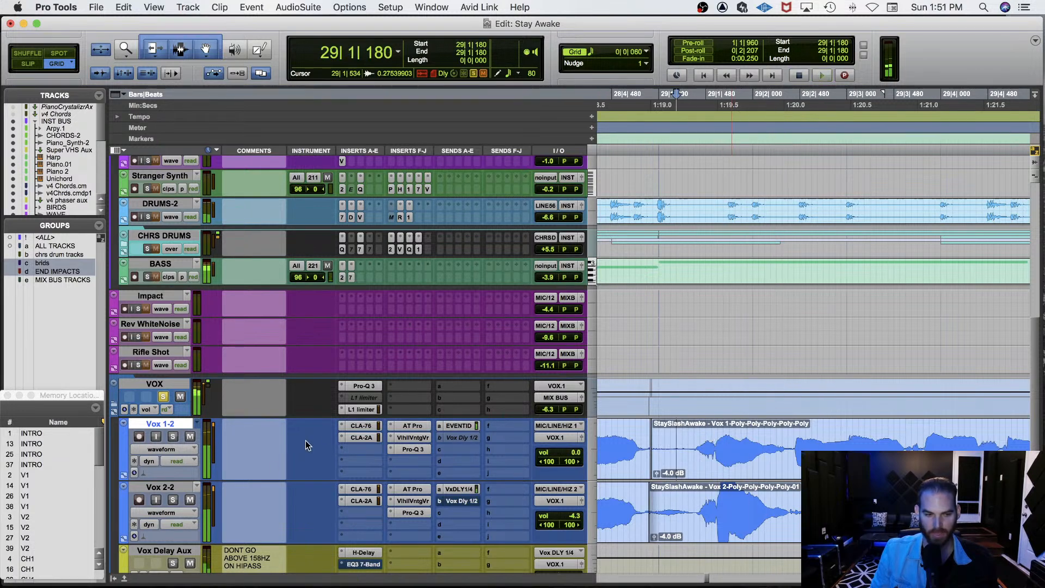
Compare Vox 1-2 and Vox 2-2 by soloing and playing each one from 29|1|180.
left_click(172, 437)
key("space")
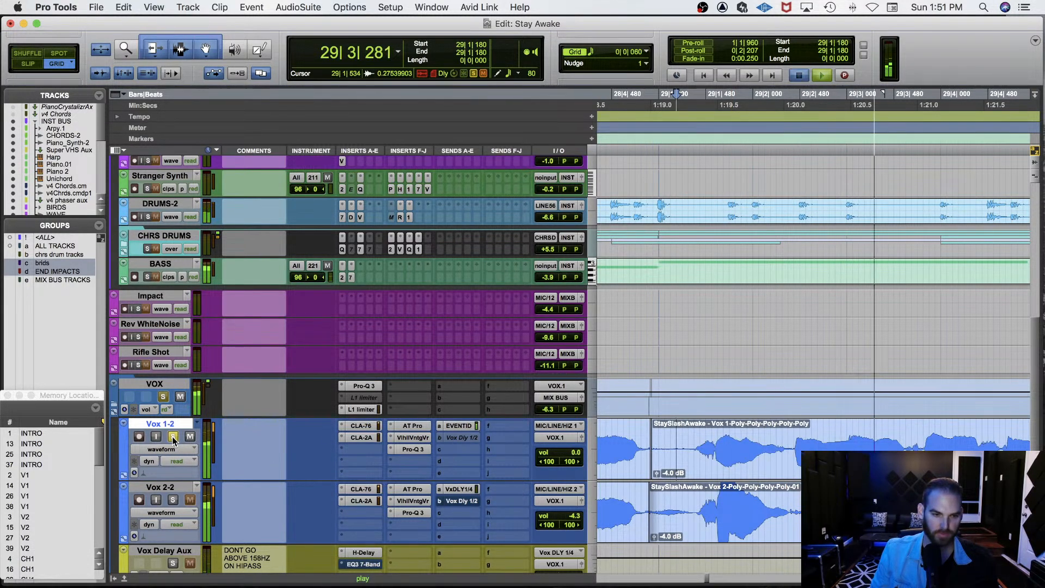
left_click(172, 437)
key("space")
left_click(173, 499)
key("space")
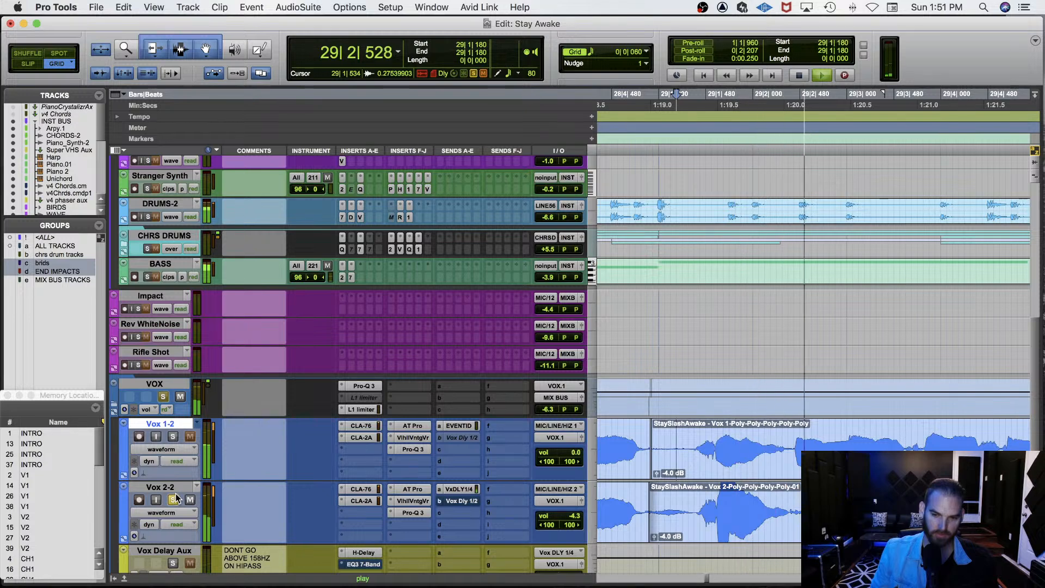
key("space")
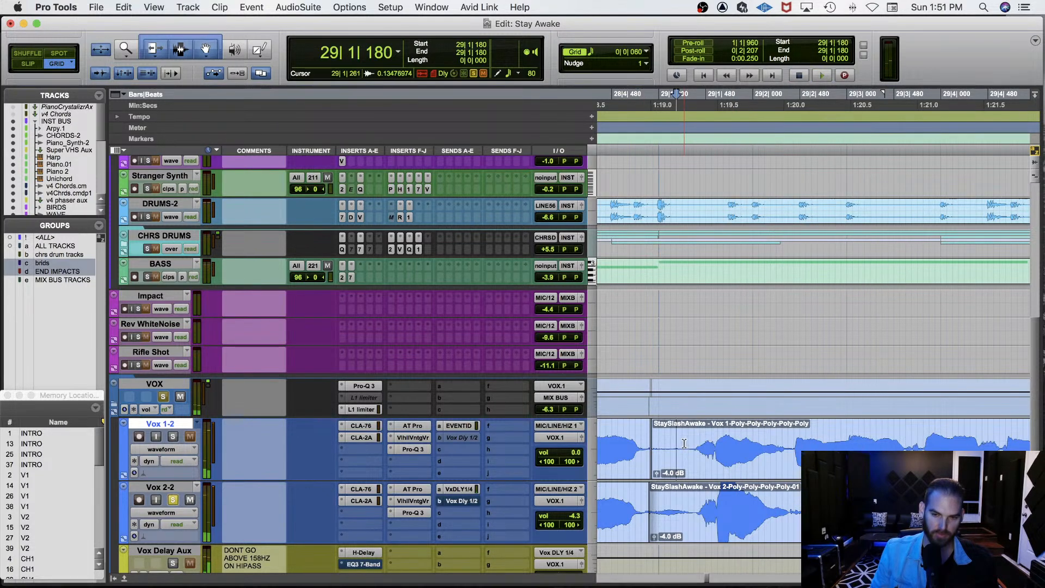
Play the soloed Vox 1-2 phrase from 29|1|300.
left_click_drag(687, 443, 791, 442)
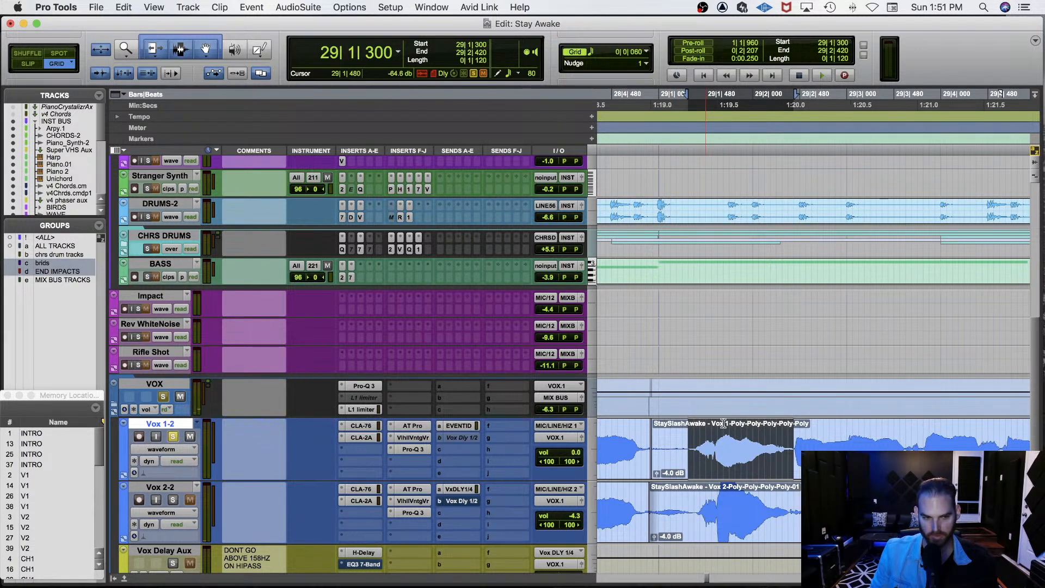
left_click(689, 435)
key("space")
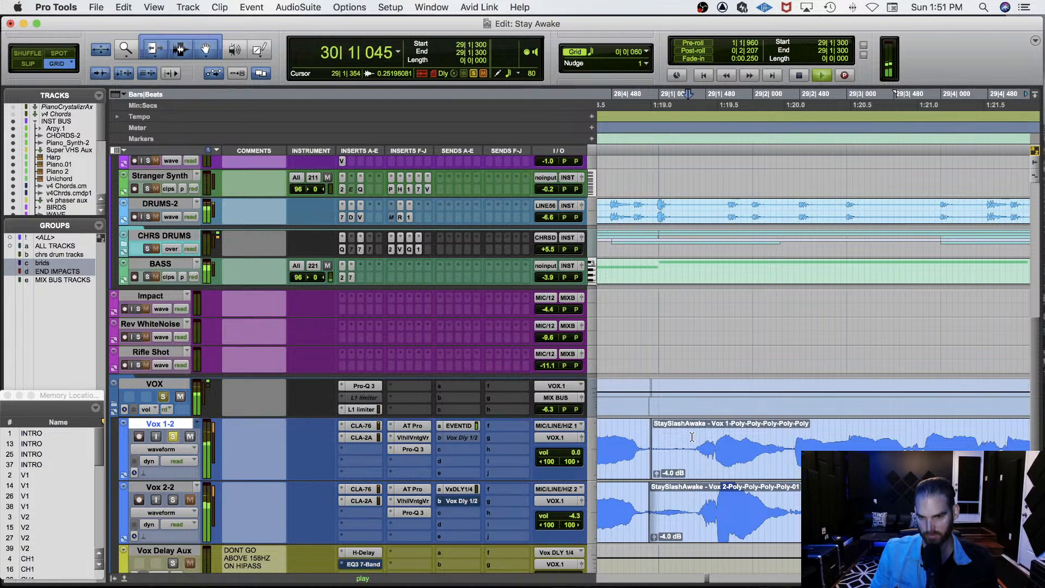
key("space")
Select Vox 1-2 from 29|1|300 to 29|2|420 and preview it in Waves Tune with root C# and the Major scale.
left_click_drag(689, 435, 794, 436)
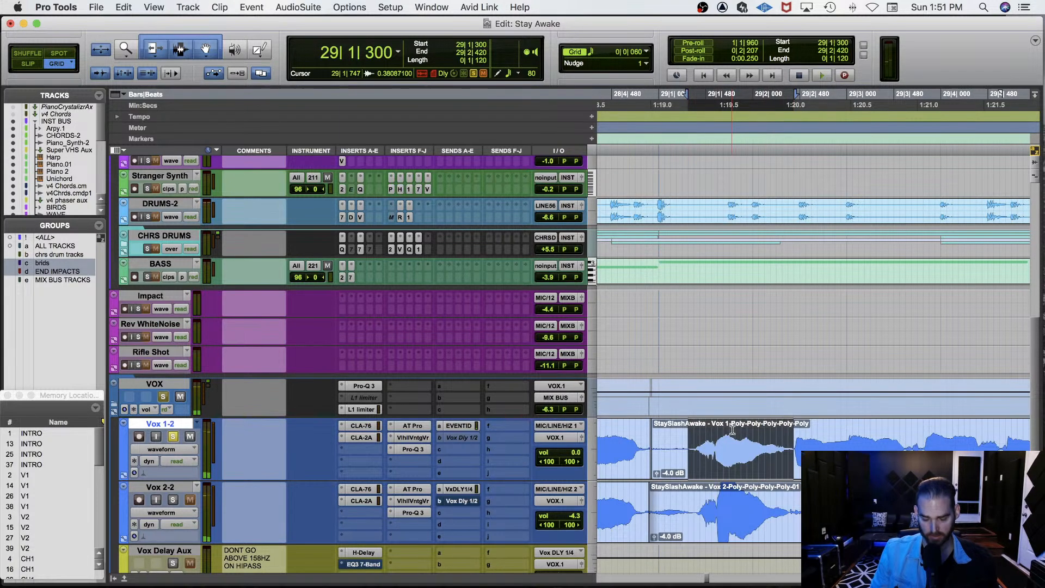
key("ctrl+alt+super+t")
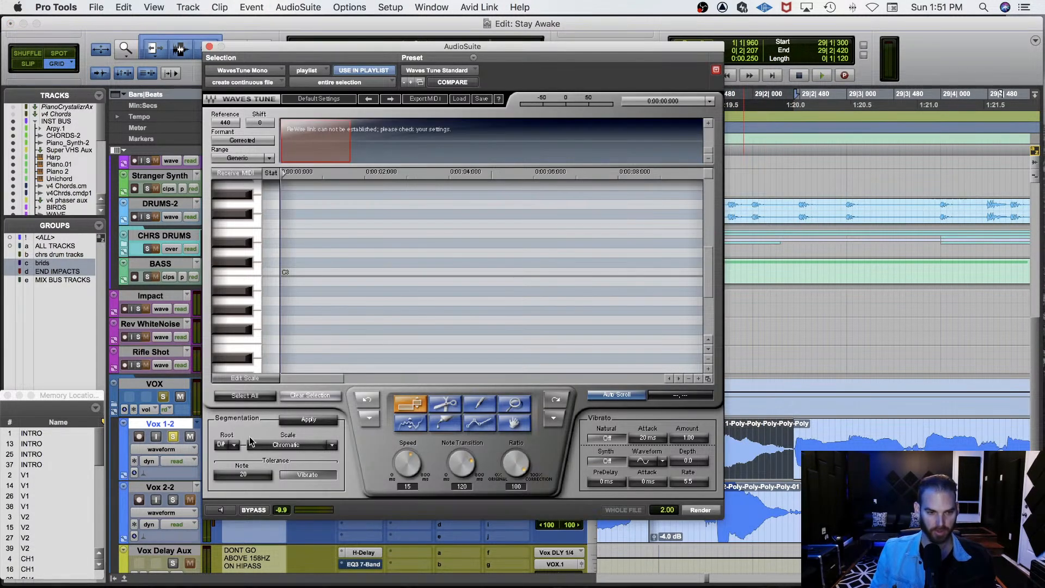
left_click(238, 445)
left_click(245, 471)
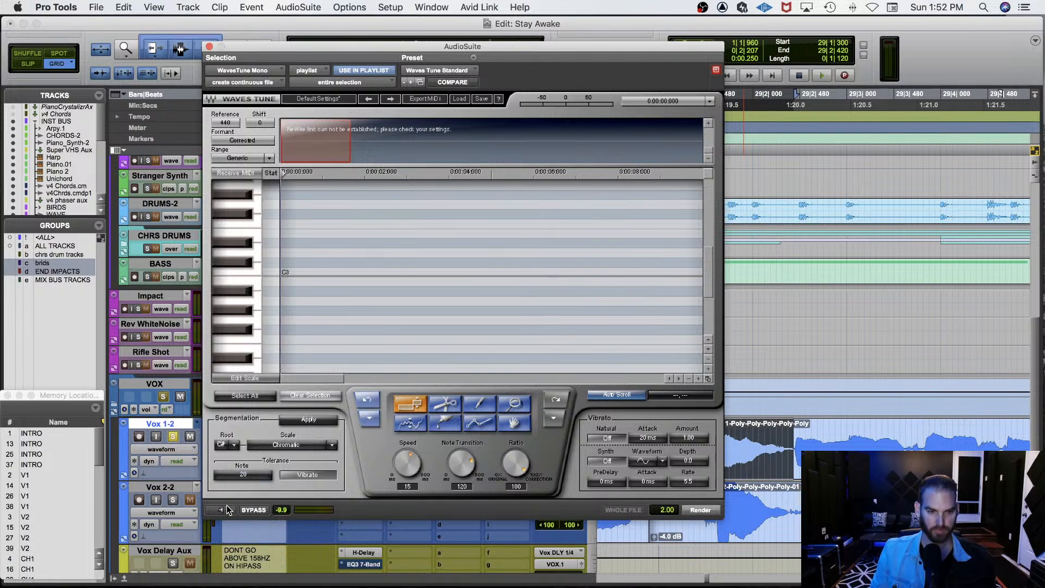
left_click(330, 445)
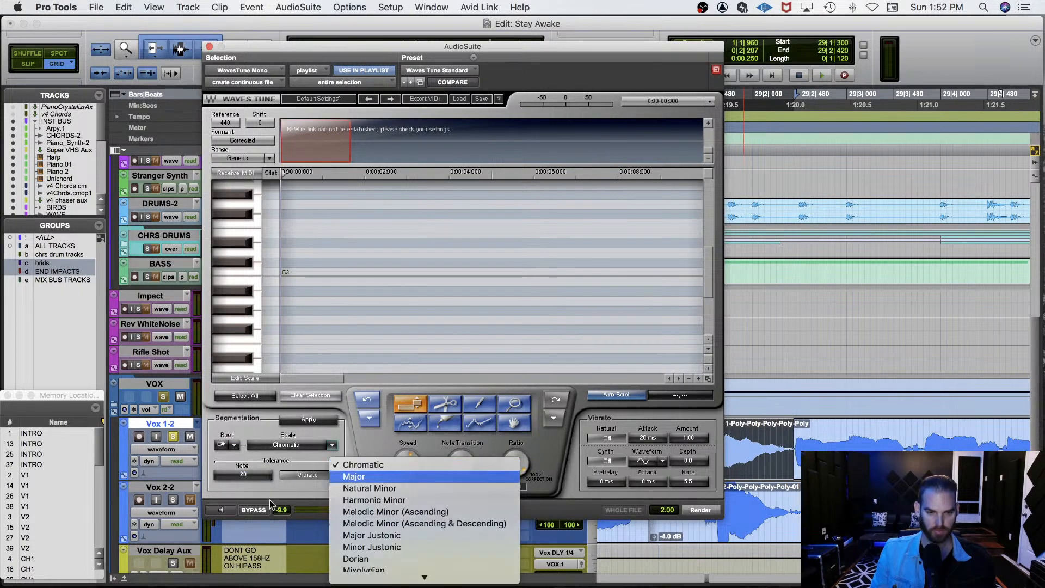
left_click(349, 479)
left_click(221, 509)
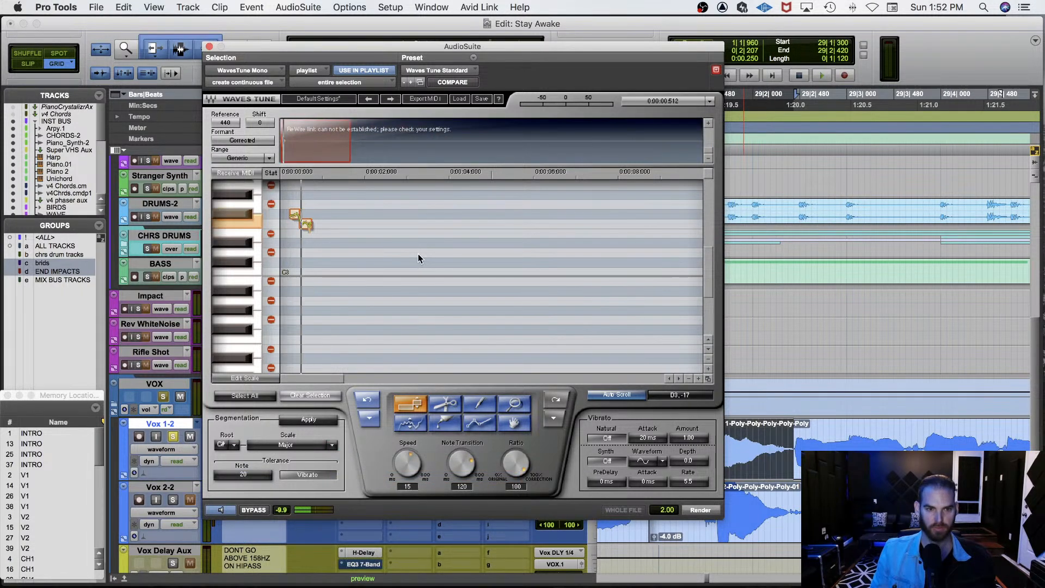
Render the Waves Tune correction on Vox 1-2 as individual files, listen with Vox 2-2 also soloed, and close the plug-in.
left_click(696, 511)
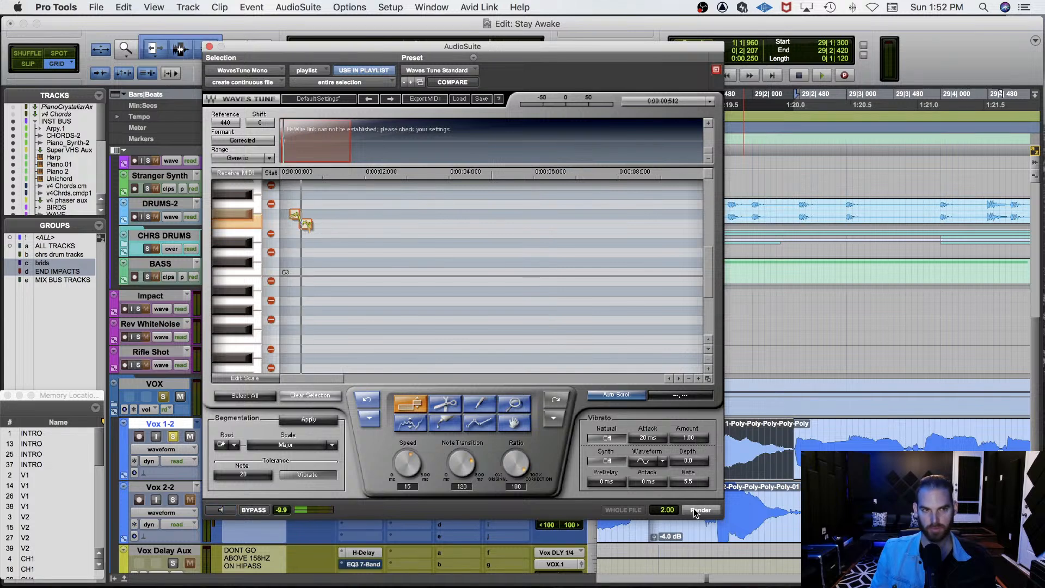
left_click(242, 82)
left_click(242, 71)
left_click(223, 511)
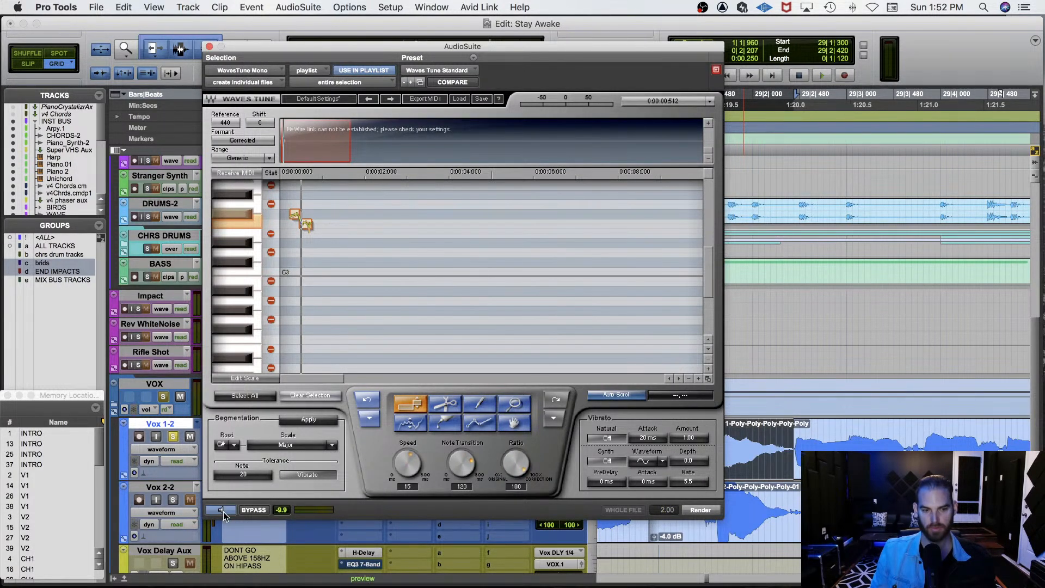
left_click(699, 510)
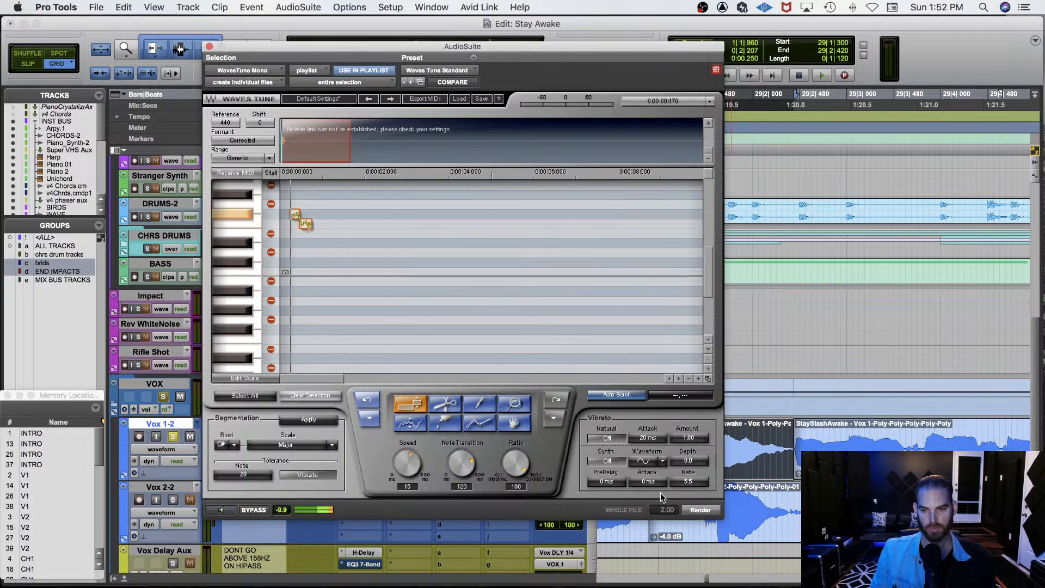
left_click(174, 501)
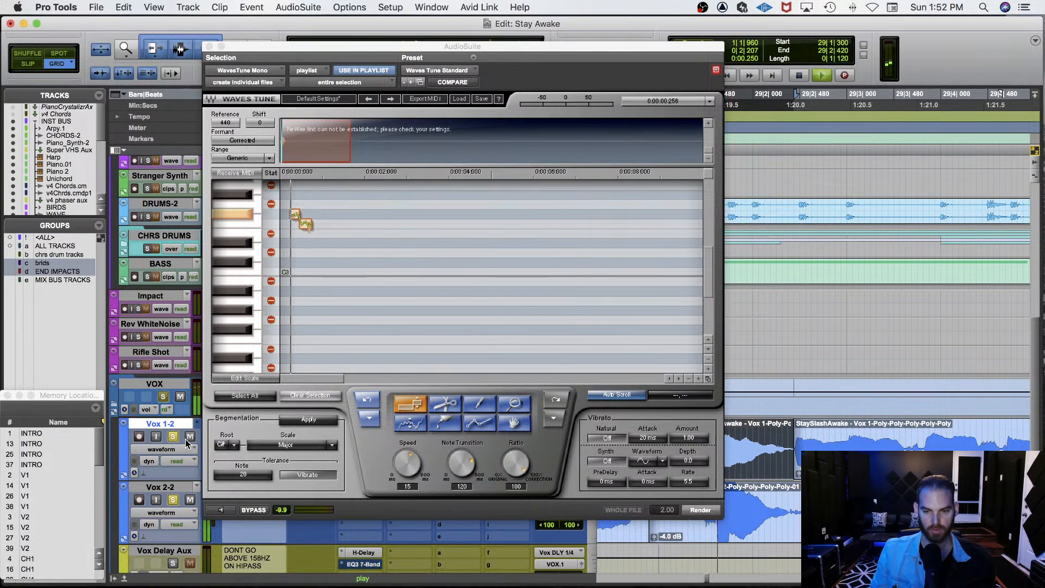
left_click(209, 47)
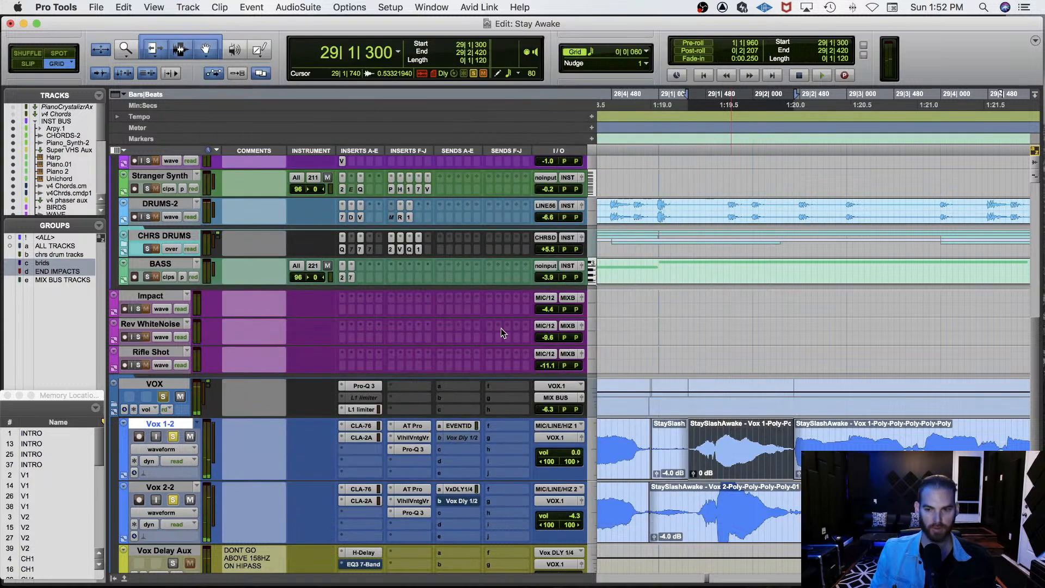
Double the tuned Vox 1-2 phrase onto Vox 2-2 with Revoice Pro Quick Doubler and play it from 28|4|540.
key("ctrl+alt+super+d")
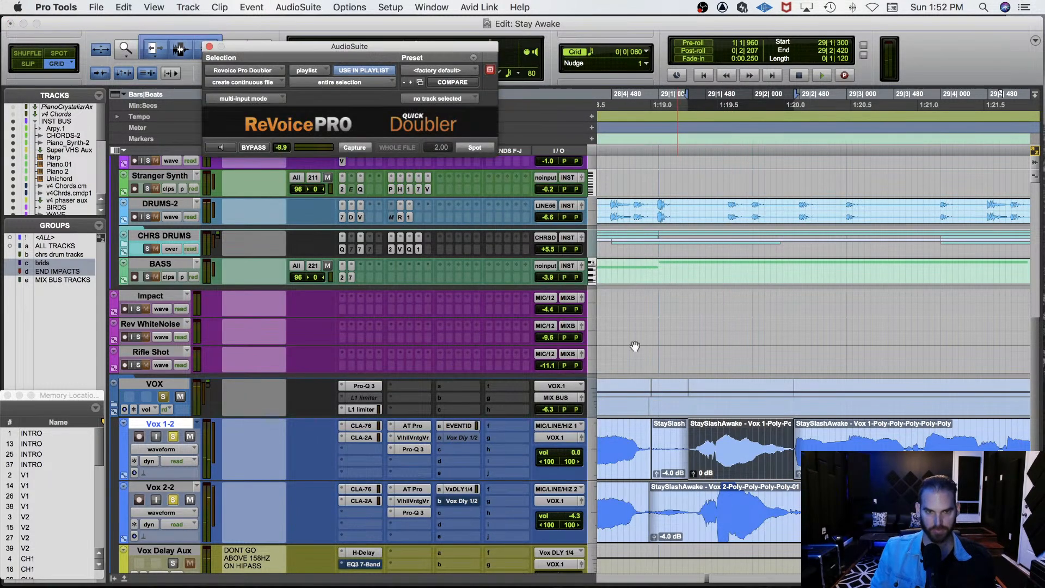
left_click(362, 148)
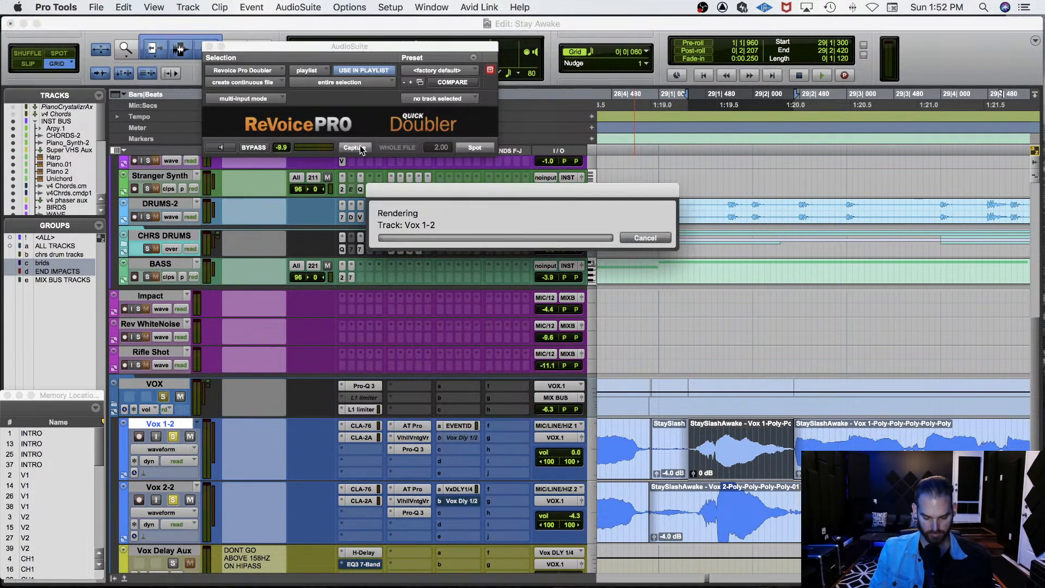
left_click(485, 147)
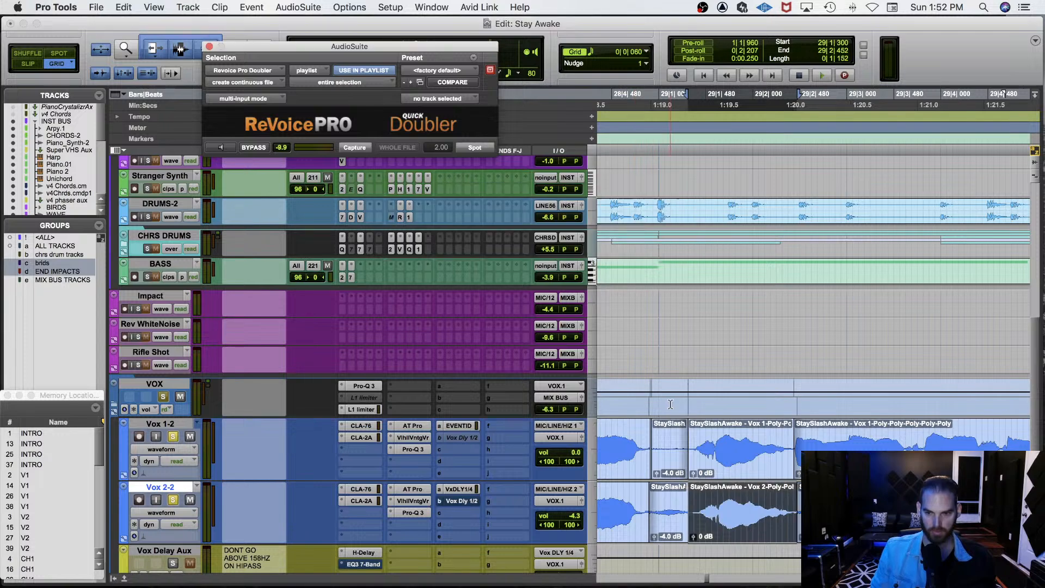
left_click(617, 505)
key("space")
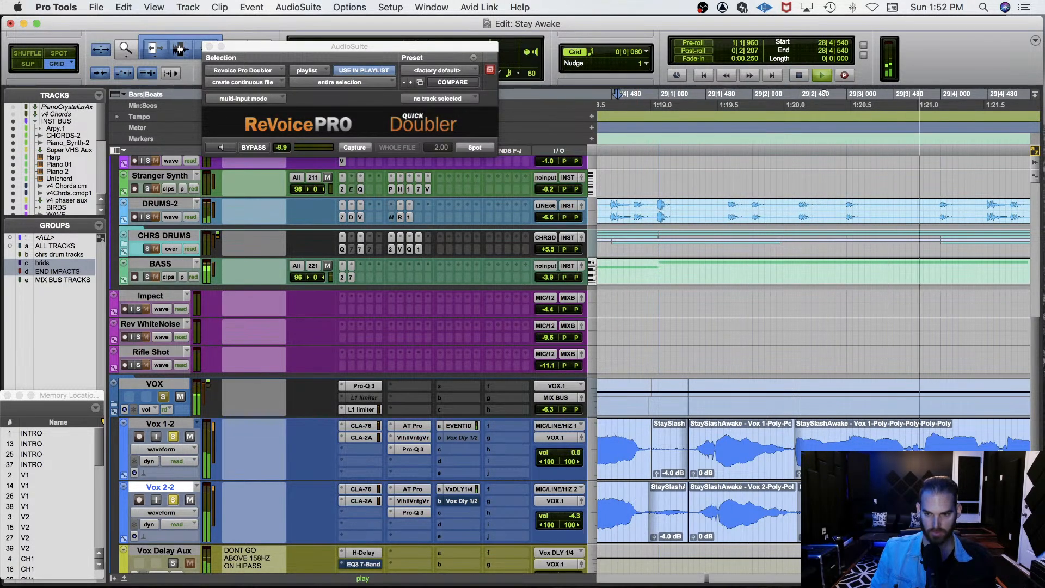
key("space")
Extend the start of the following Vox 2-2 clip back to 29|2|420, level with the Vox 1-2 clip edge.
left_click(806, 94)
key("t")
key("t")
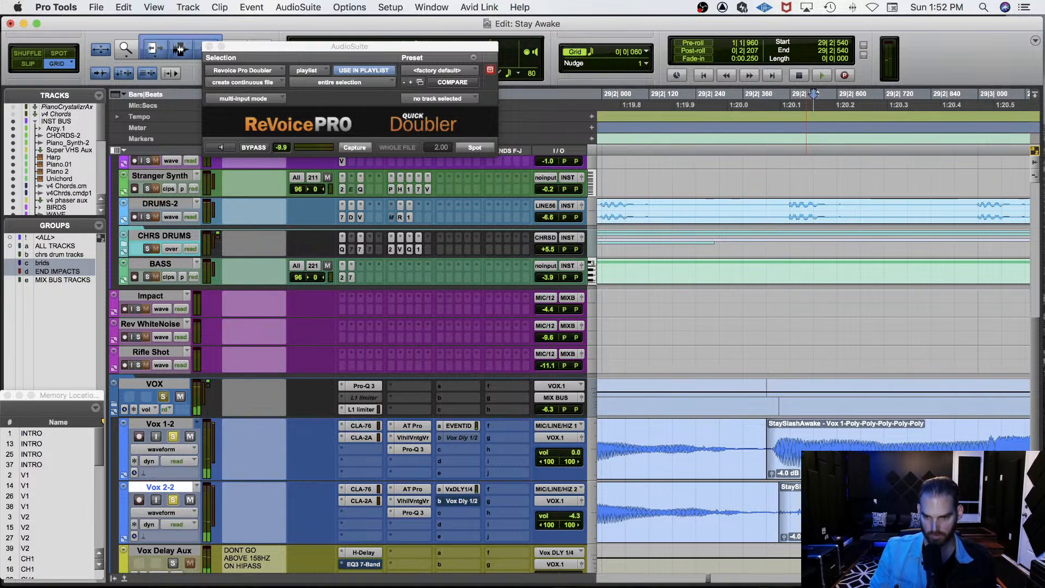
mouse_move(780, 506)
left_mouse_down()
mouse_move(758, 508)
mouse_move(767, 509)
left_mouse_up()
key("r")
key("r")
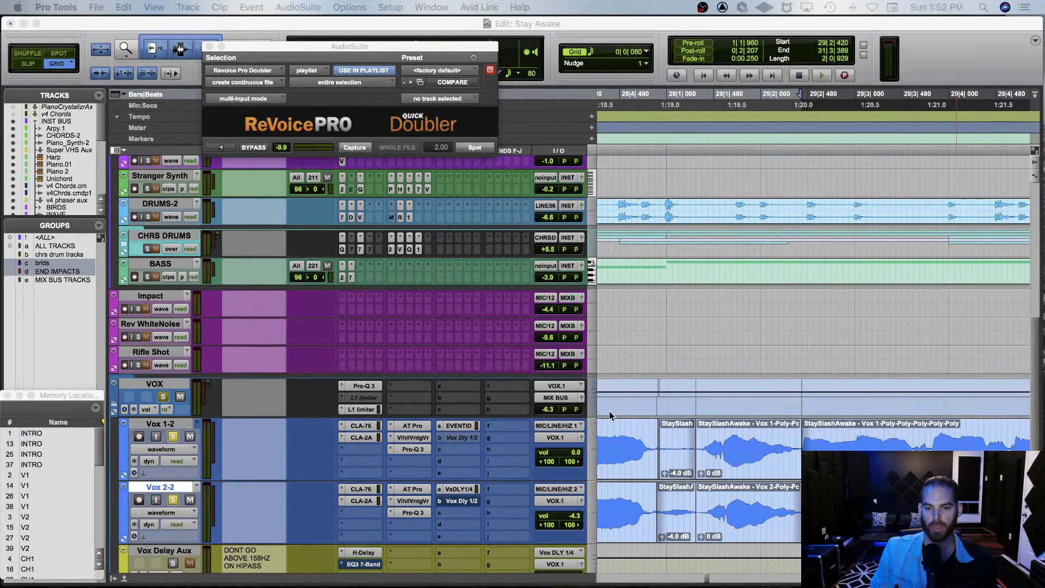
Play both soloed vocals from 29|3|840.
left_click(327, 473)
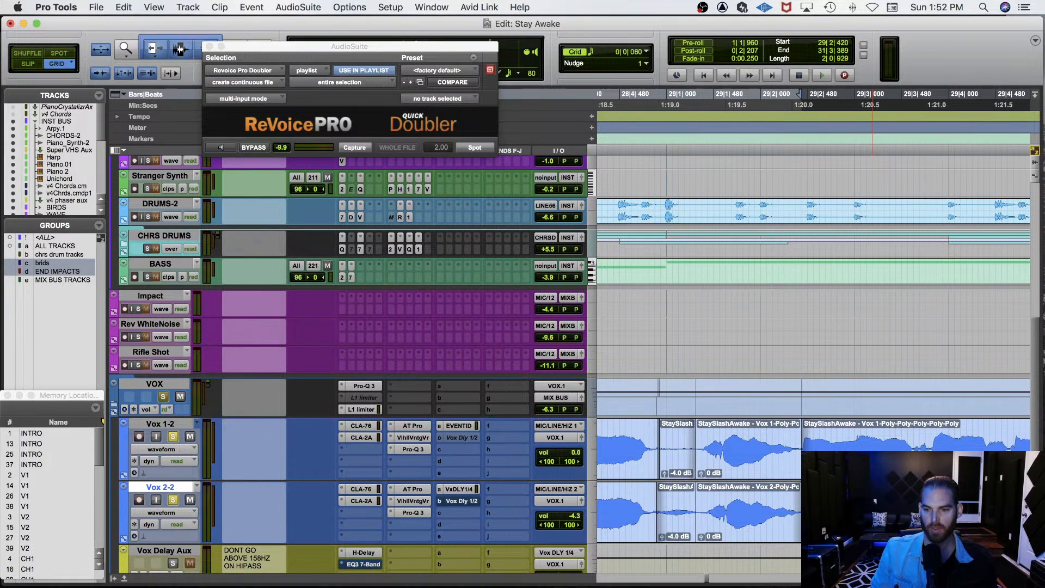
key("r")
key("r")
left_click(845, 437)
key("space")
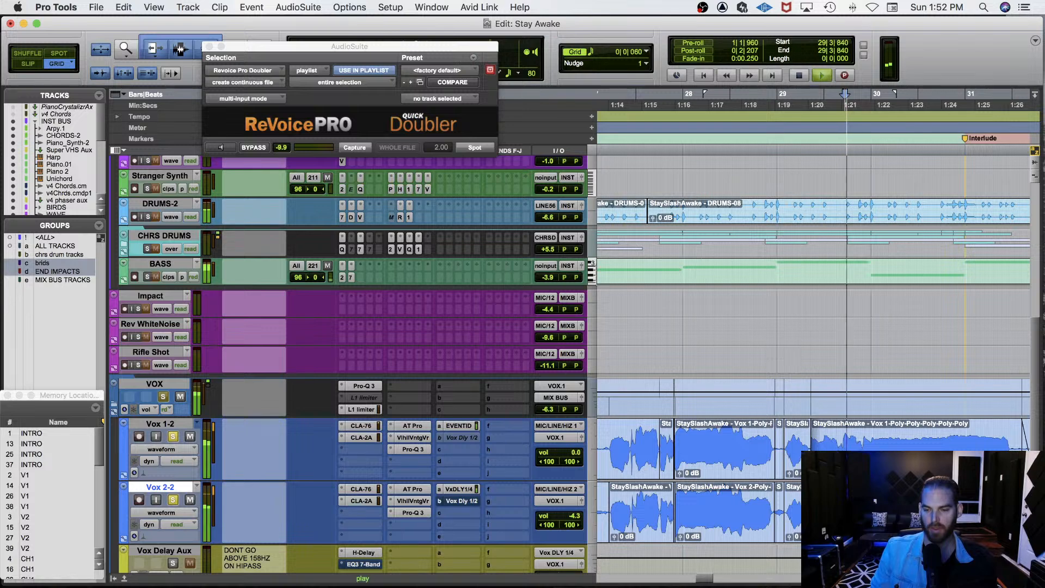
key("space")
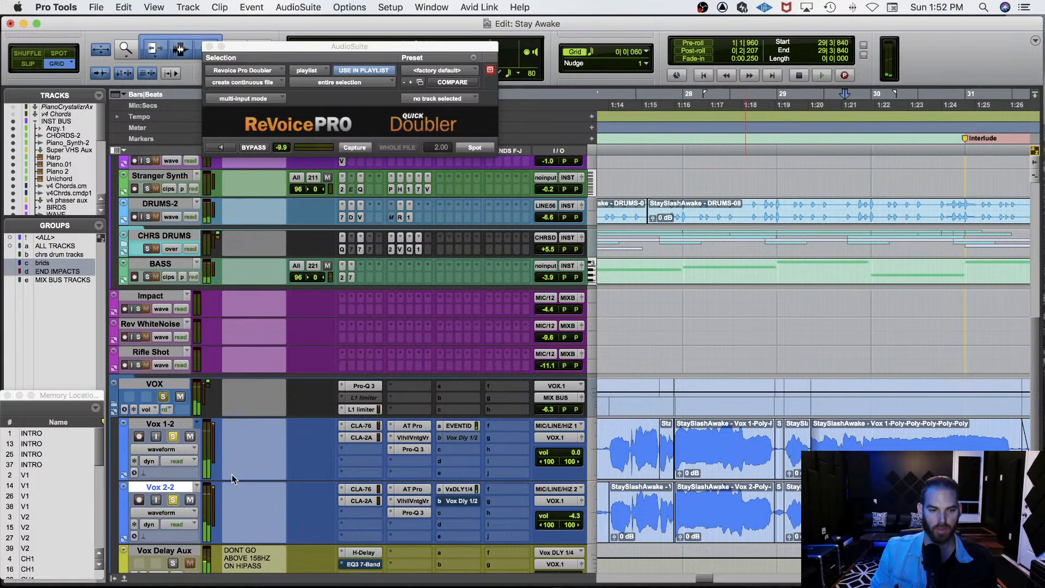
Compare Vox 2-2 alone with Vox 1-2 alone from 29|3|840, leaving only Vox 1-2 soloed.
left_click(172, 438)
key("space")
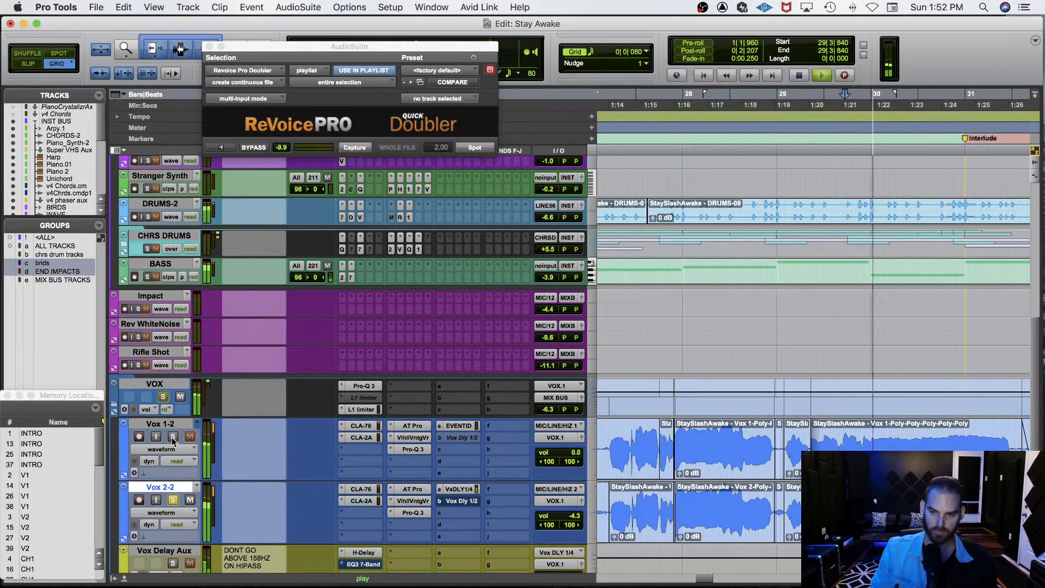
left_click(172, 437)
left_click(172, 500)
key("space")
key("space")
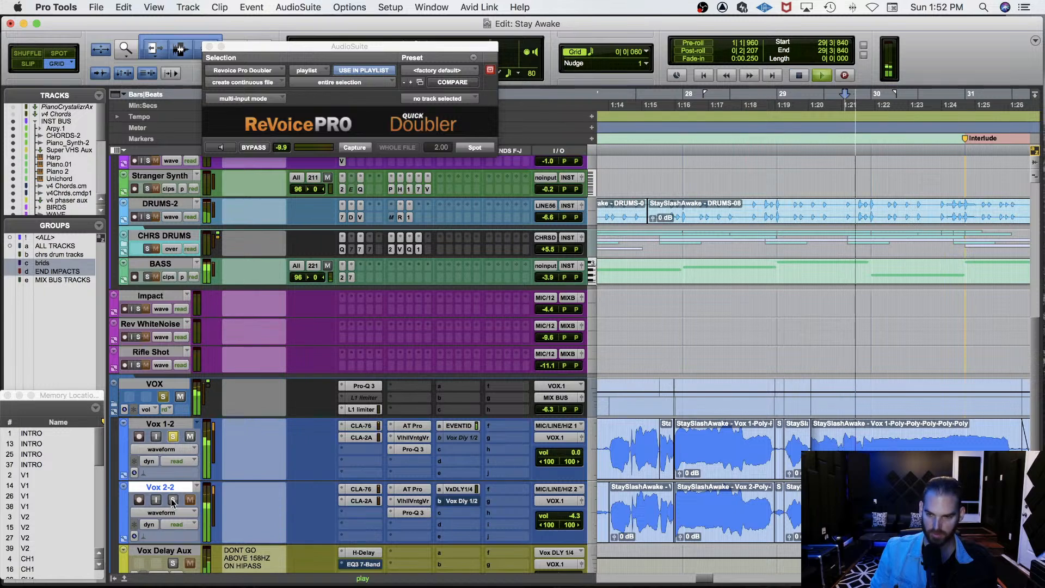
key("space")
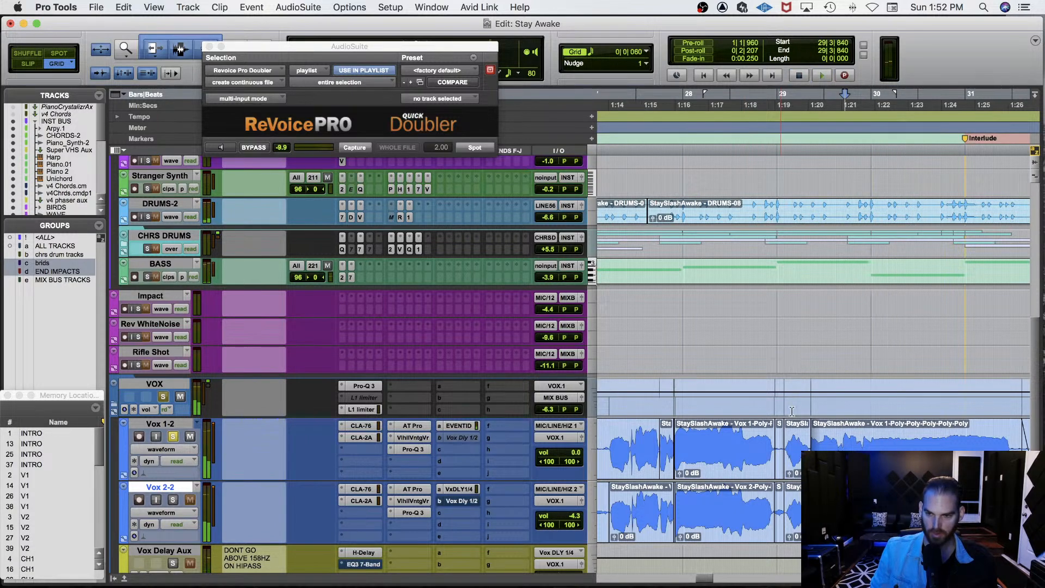
Place the edit cursor at 29|4|600 and play the soloed Vox 1-2 from there.
left_click(853, 445)
key("t")
key("t")
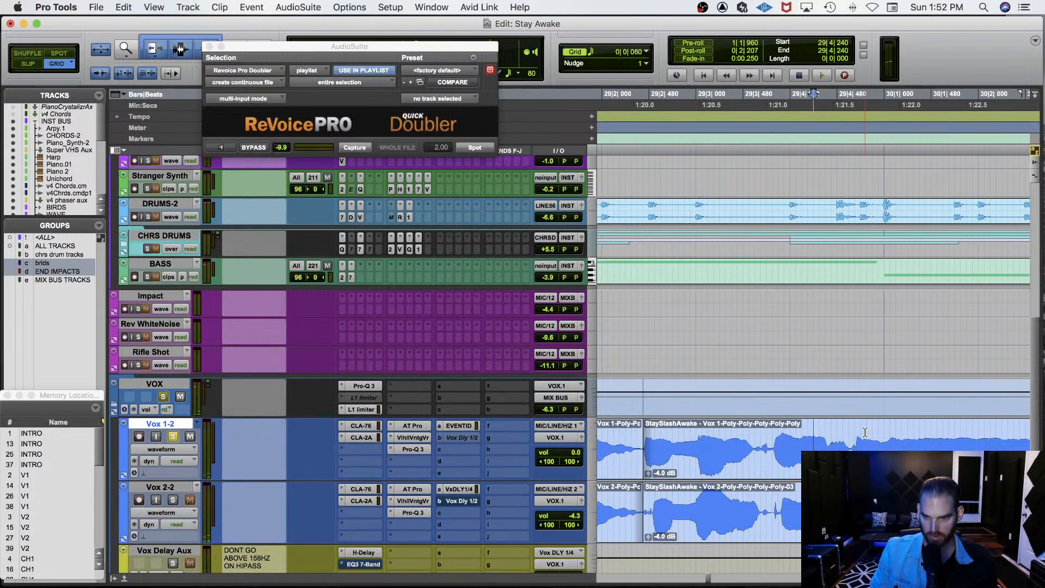
left_click(851, 437)
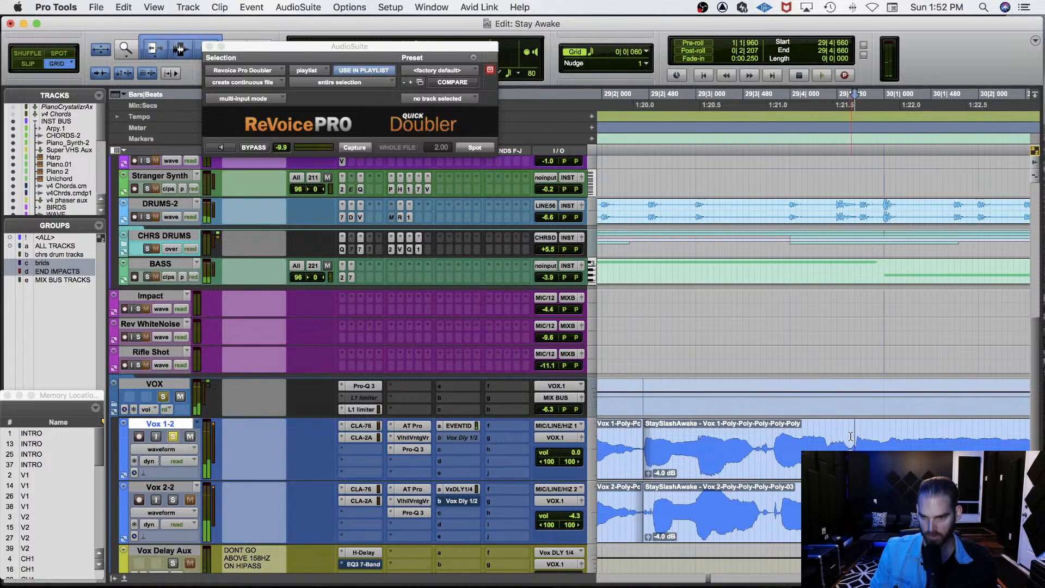
left_click(851, 441)
key("r")
key("r")
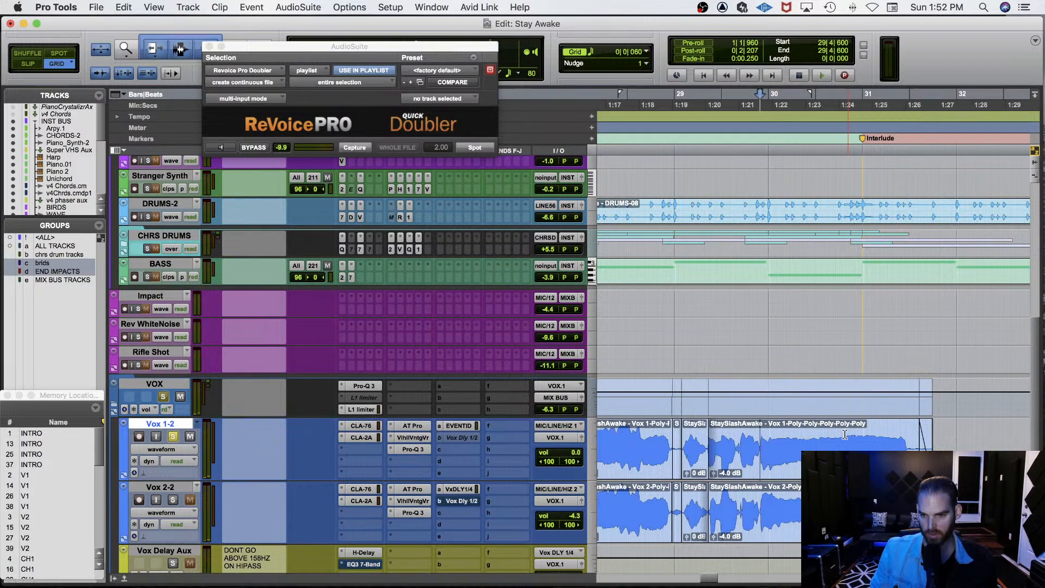
key("space")
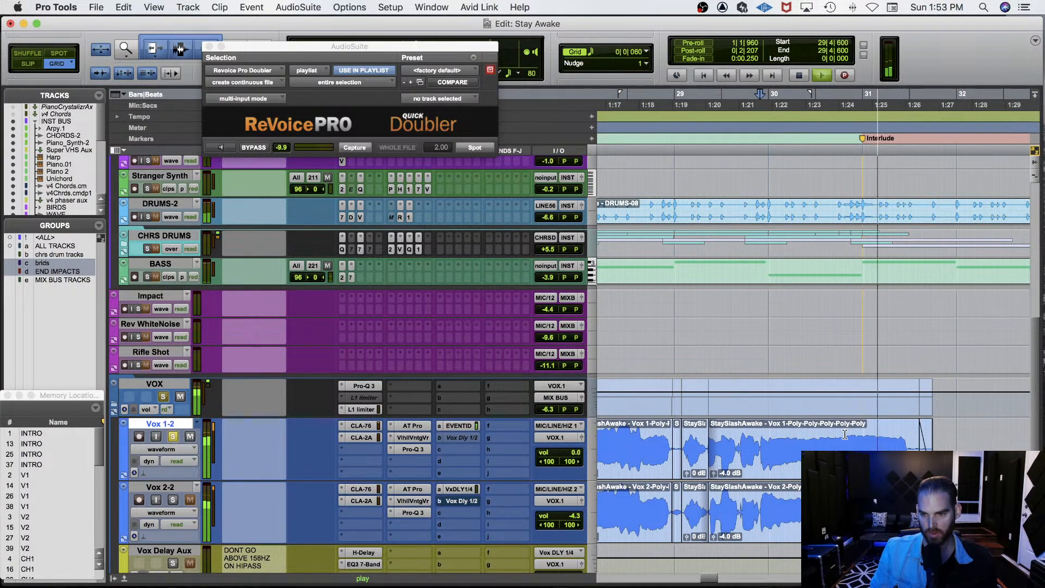
key("space")
Solo Vox 2-2 instead of Vox 1-2 and play it from 29|4|600.
left_click(173, 436)
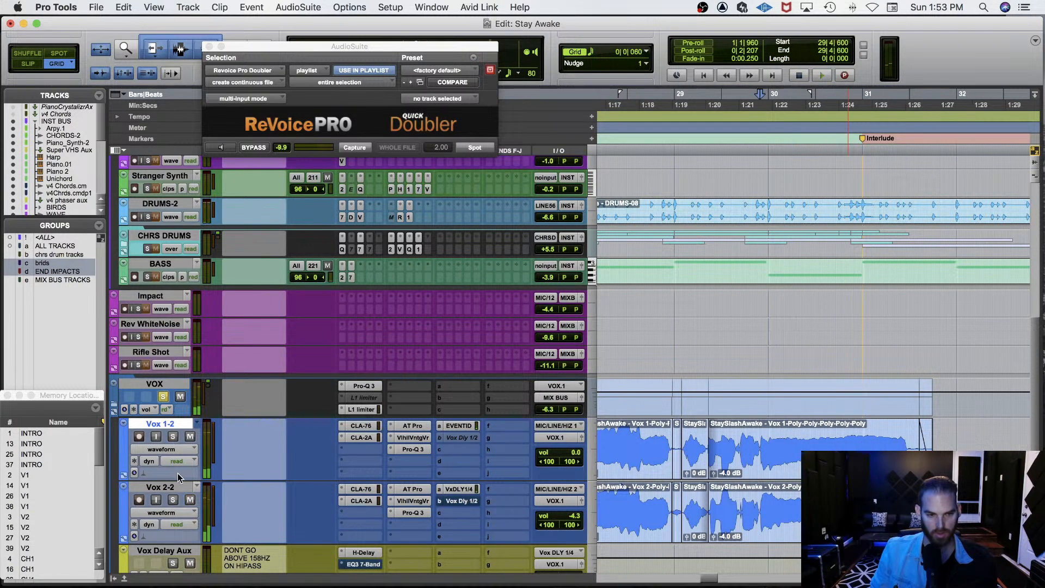
left_click(173, 499)
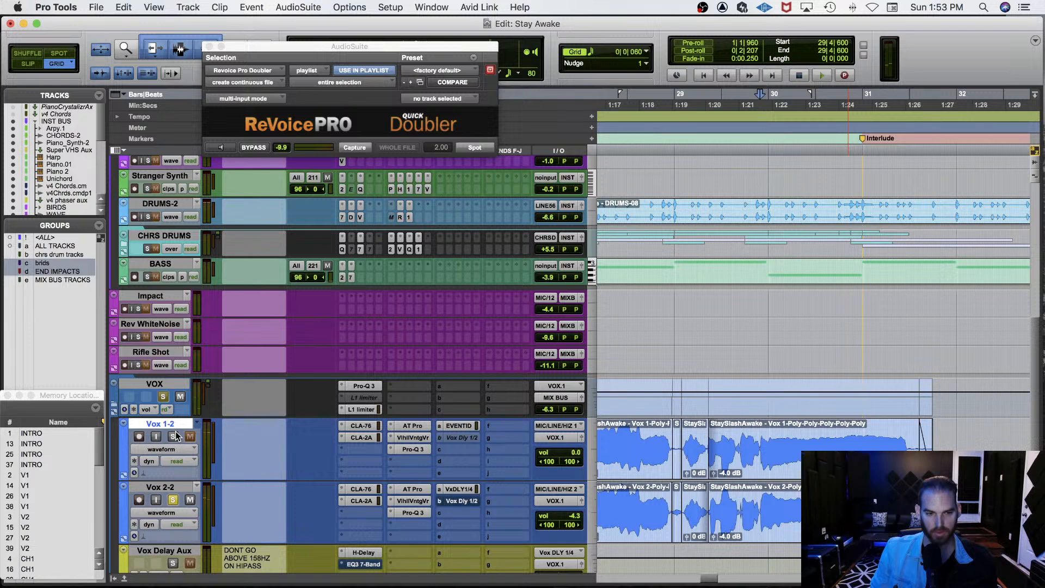
left_click(172, 486)
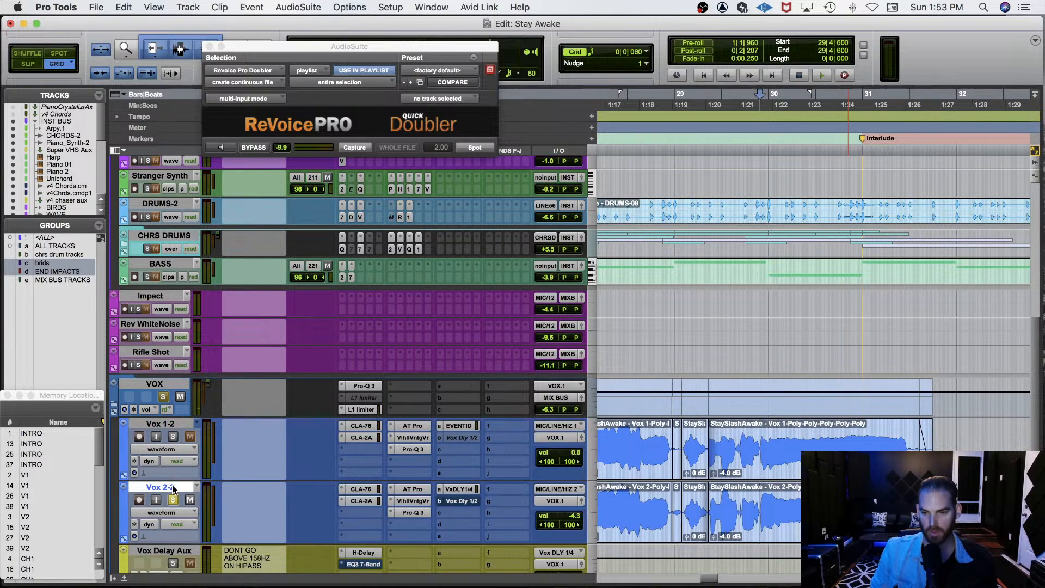
key("space")
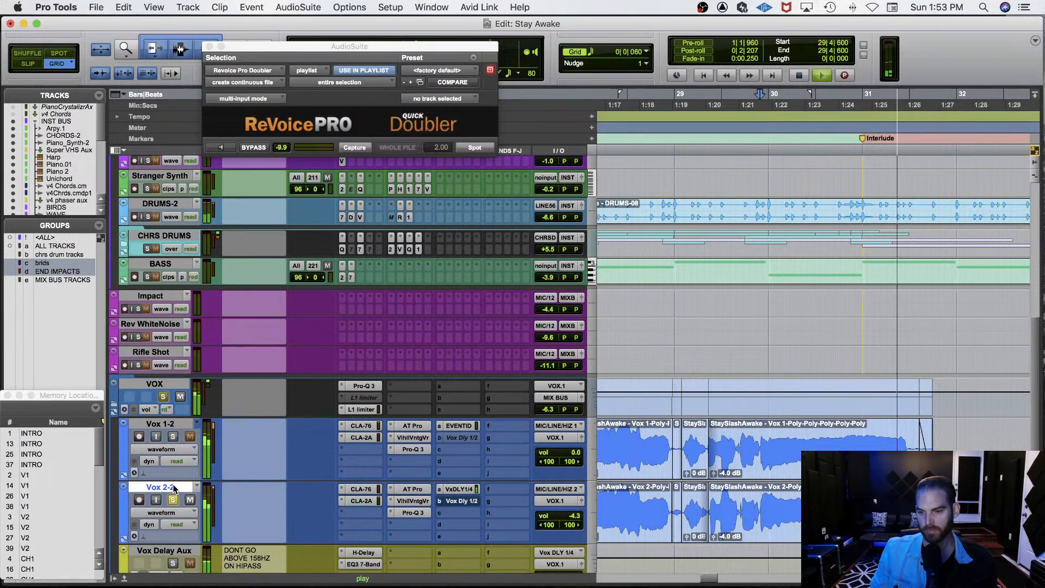
key("space")
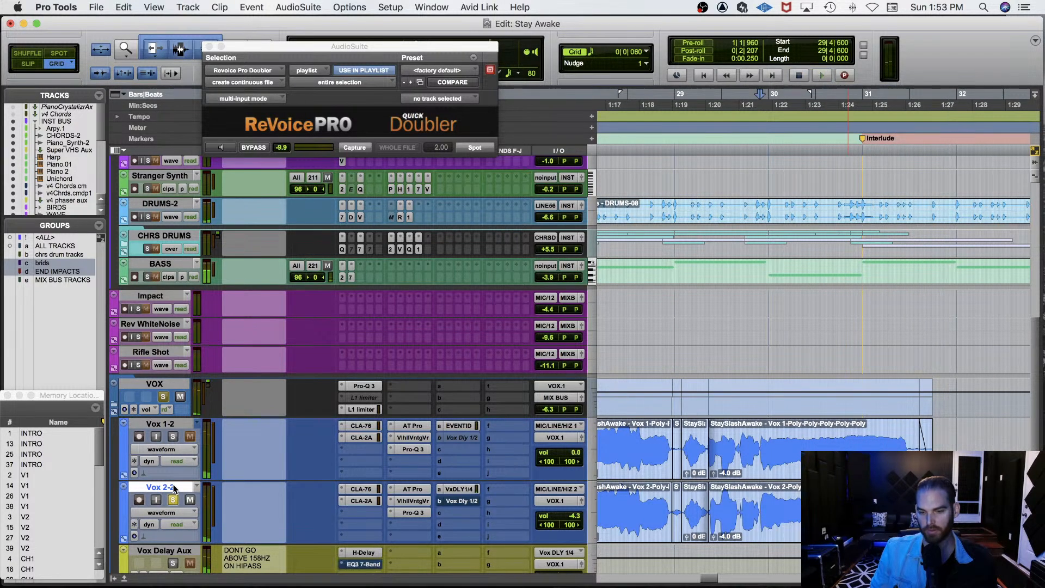
key("space")
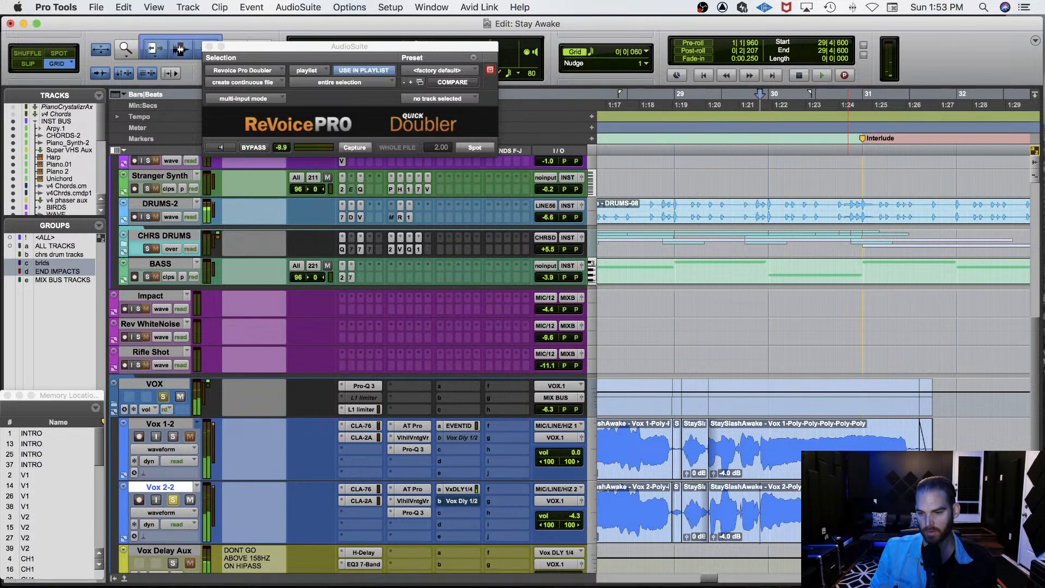
key("space")
Select the sustained Vox 2-2 phrase from 29|4|600 to 31|3|180.
key("t")
key("t")
key("t")
key("t")
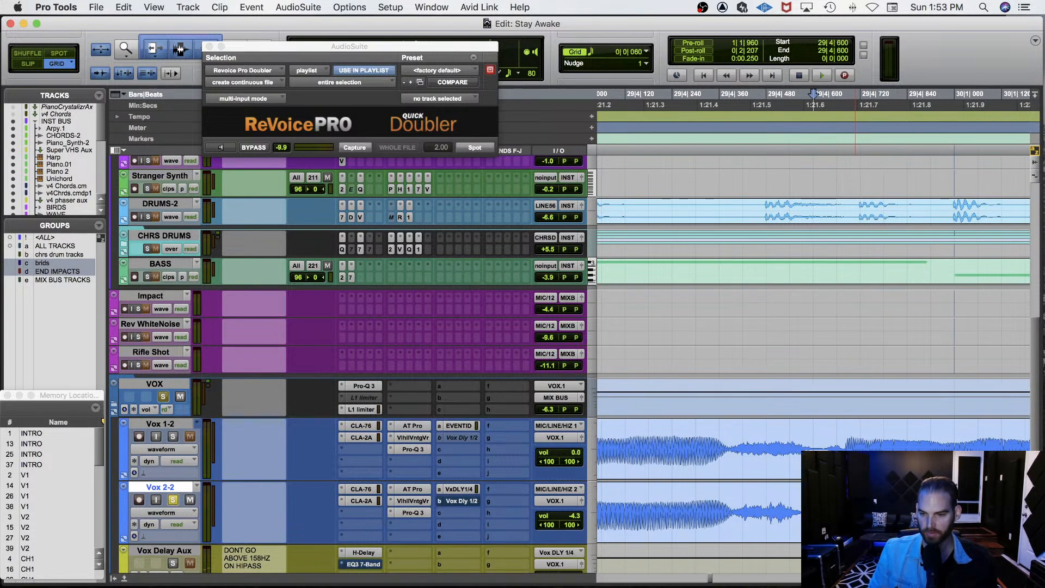
key("r")
key("r")
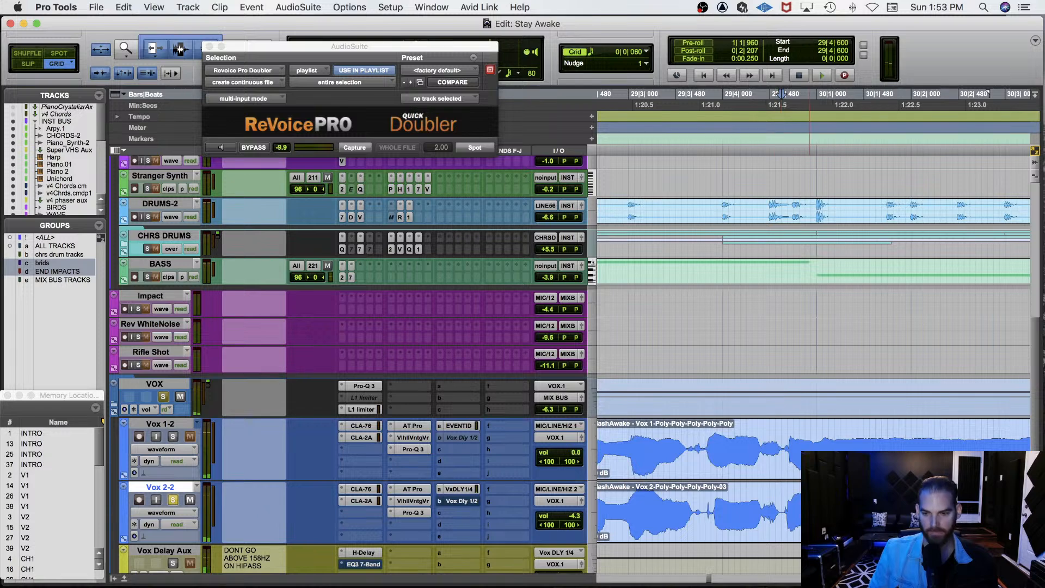
key("r")
key("r")
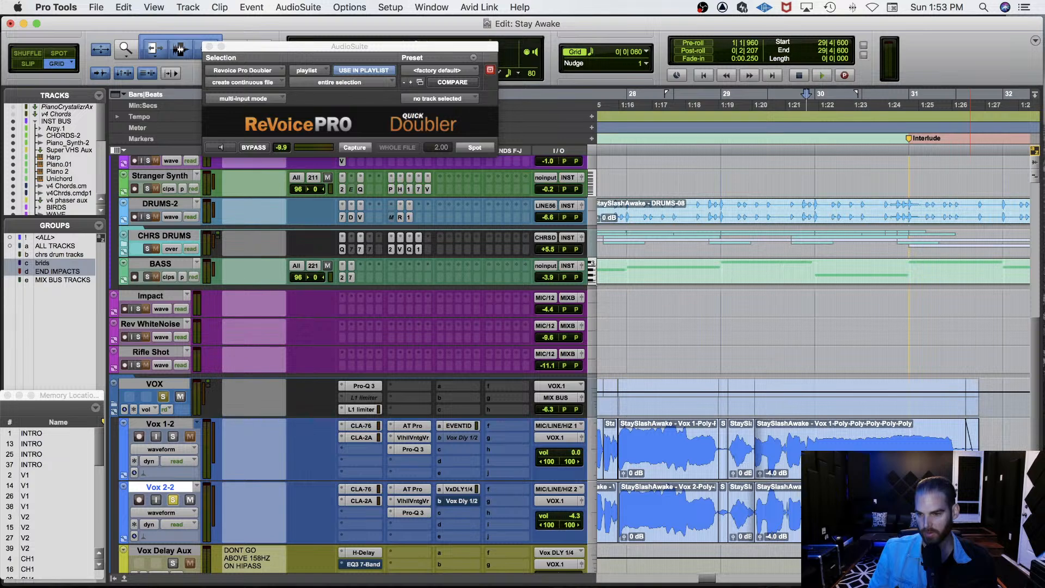
key("F7")
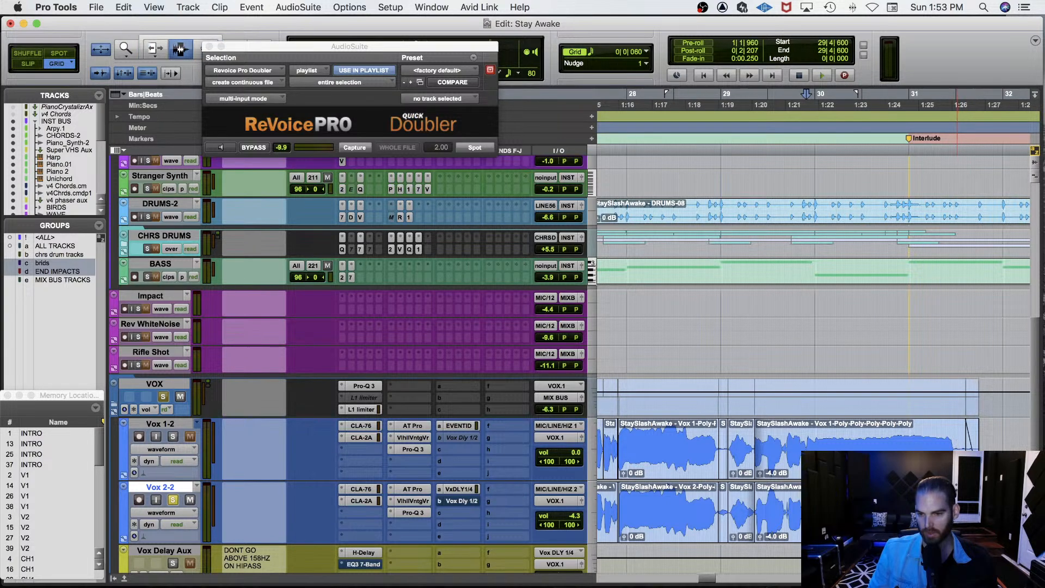
left_click(961, 512, "shift")
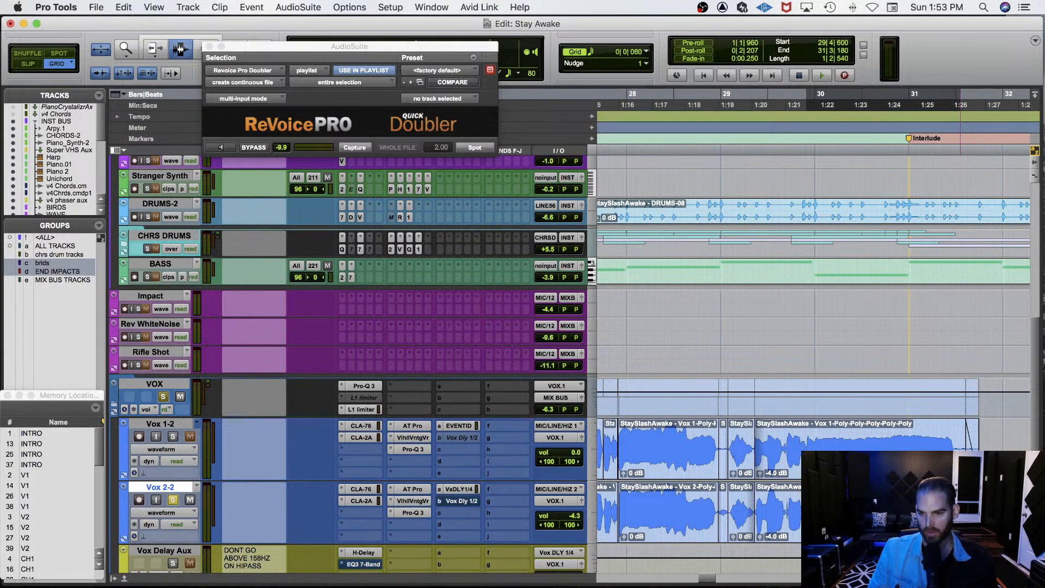
Try to capture the selected Vox 2-2 phrase with Quick Doubler and spot the double onto Vox 1-2.
left_click(354, 147)
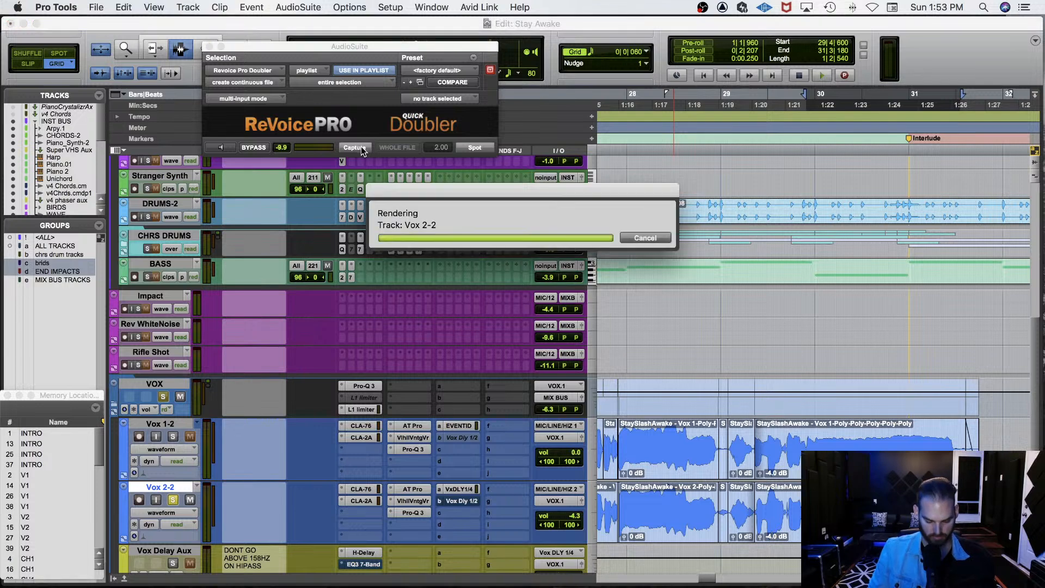
left_click(475, 148)
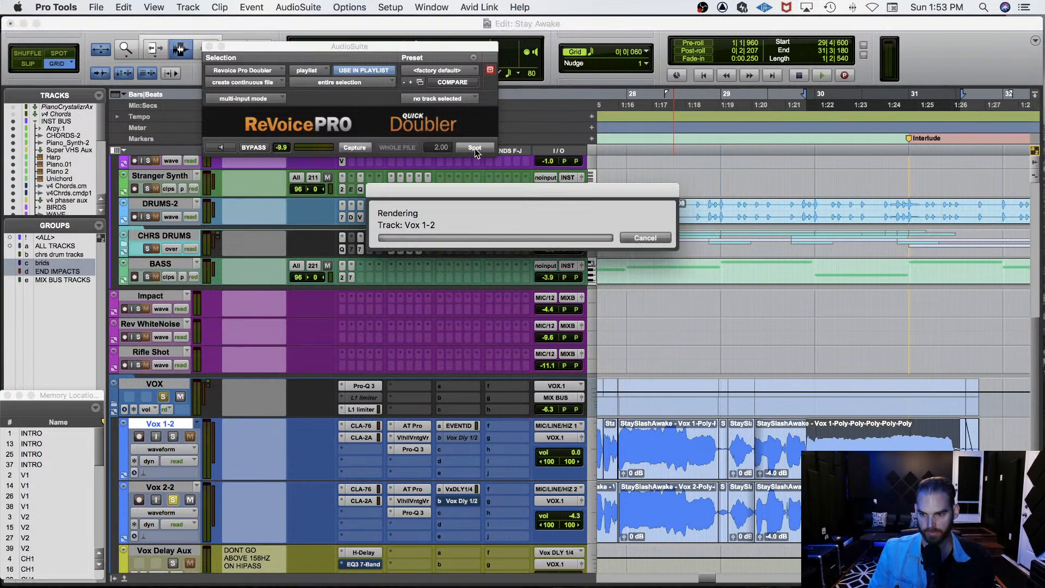
key("t")
key("t")
scroll(911, 404, "right", 5)
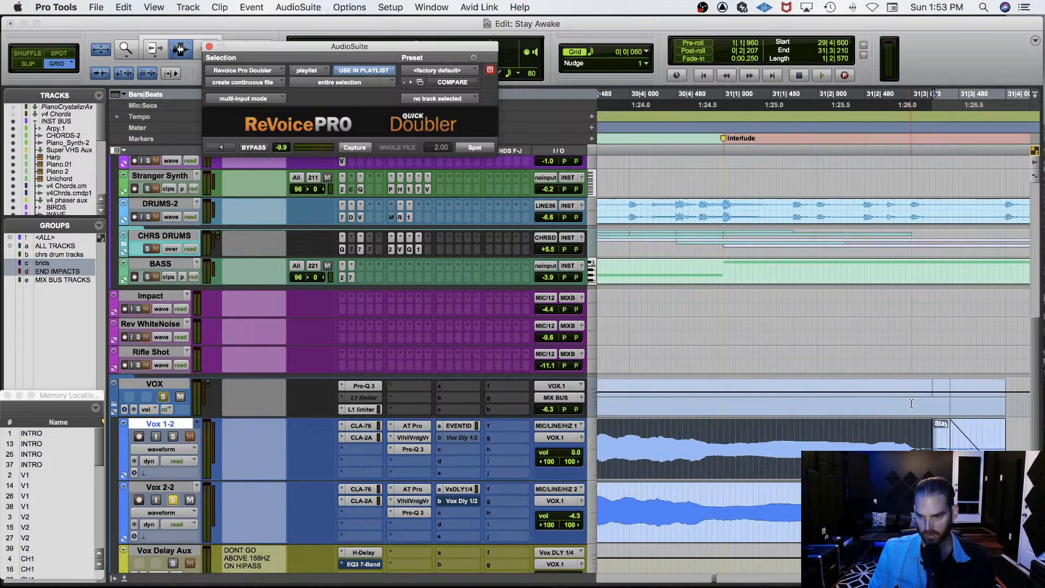
Try adjusting the edge between the doubled Vox 1-2 clip and its tail clip, bringing it to 31|3|210.
key("super+7")
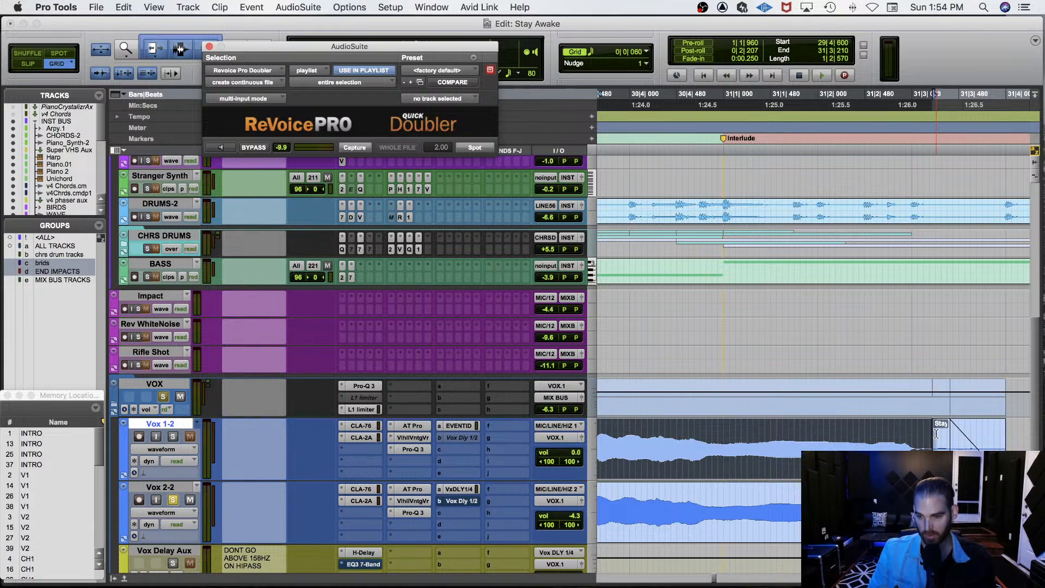
left_click_drag(936, 435, 797, 438)
key("r")
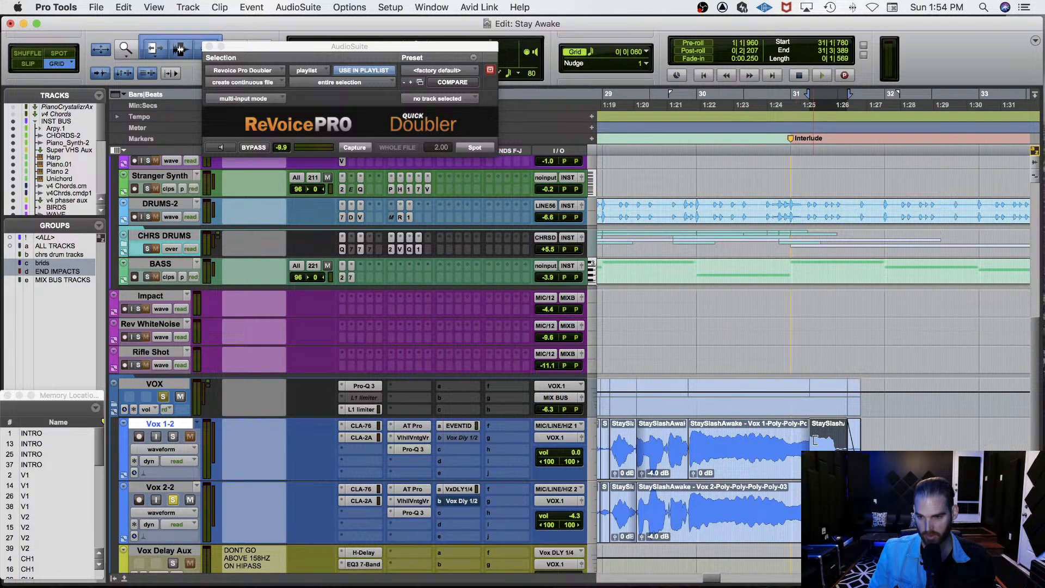
left_click_drag(811, 440, 843, 440)
scroll(843, 436, "down", 1)
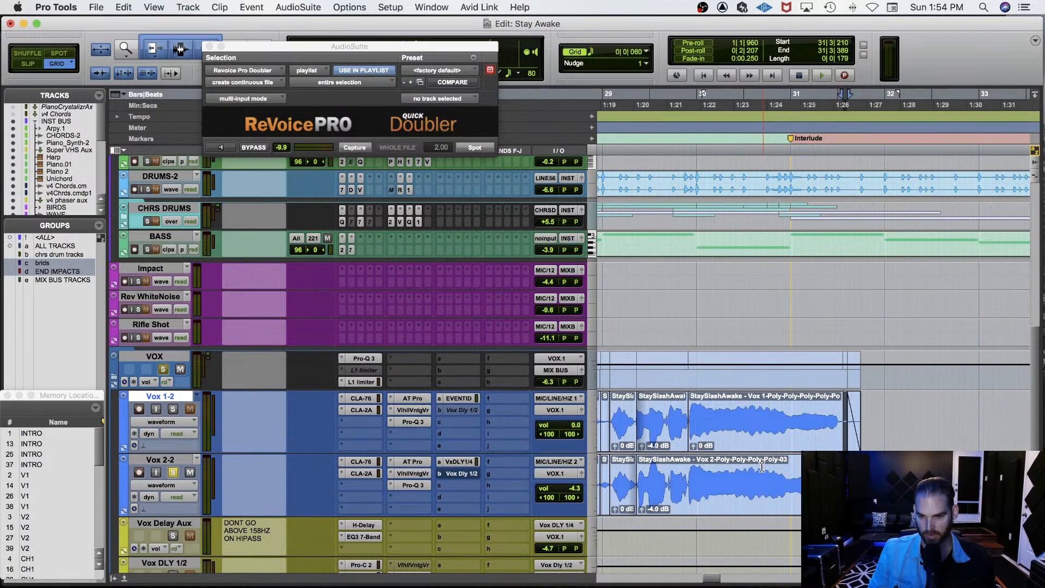
Undo the Vox 1-2 edge adjustments and the Quick Doubler render.
key("super+z")
key("super+z")
key("super+bracketright")
key("super+bracketright")
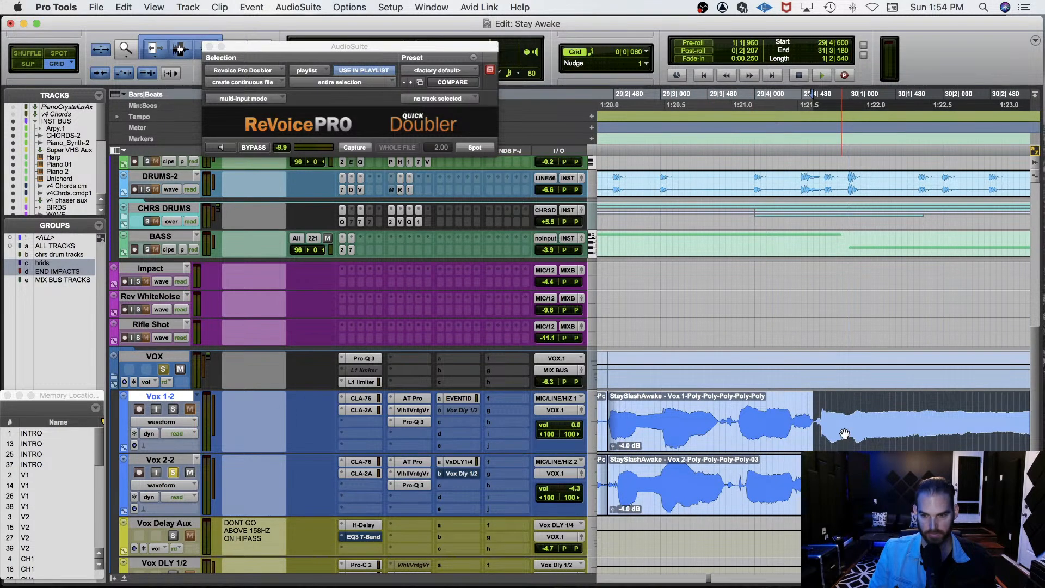
Switch to Revoice Pro, close its AudioSuite window, and return to Pro Tools.
key("super+Tab")
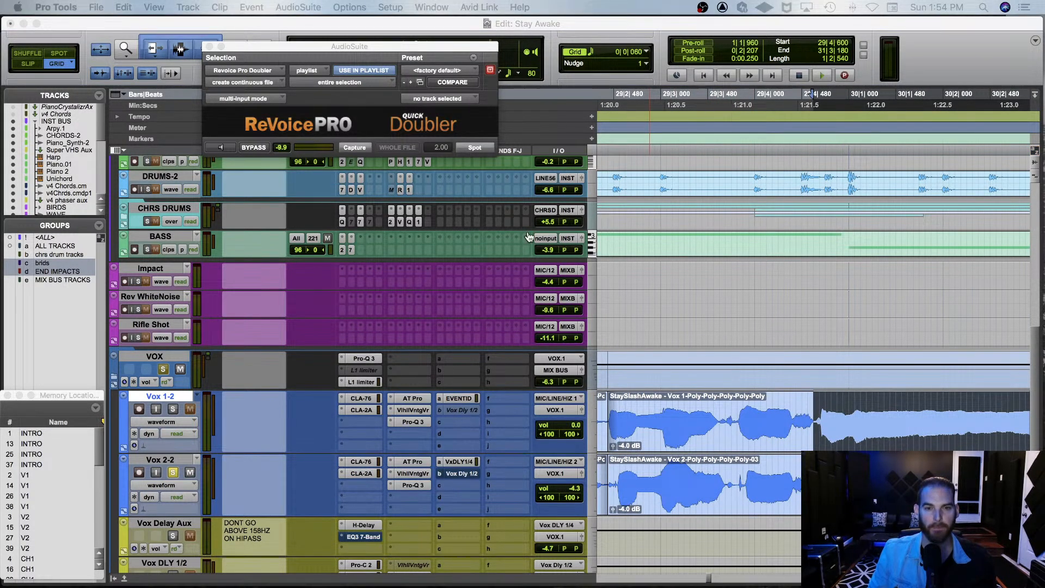
key("super+Tab")
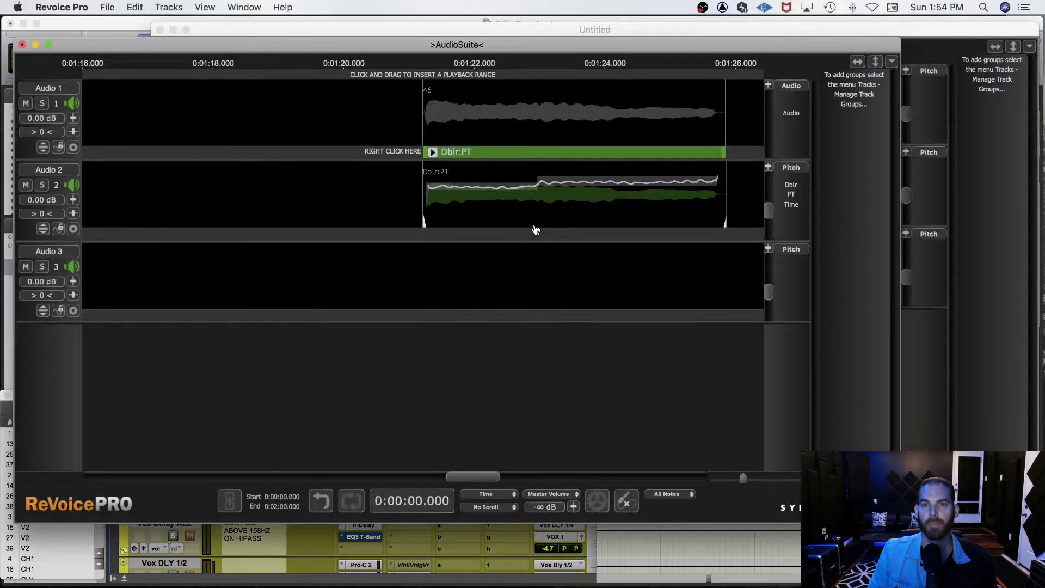
left_click(20, 44)
left_click(437, 119)
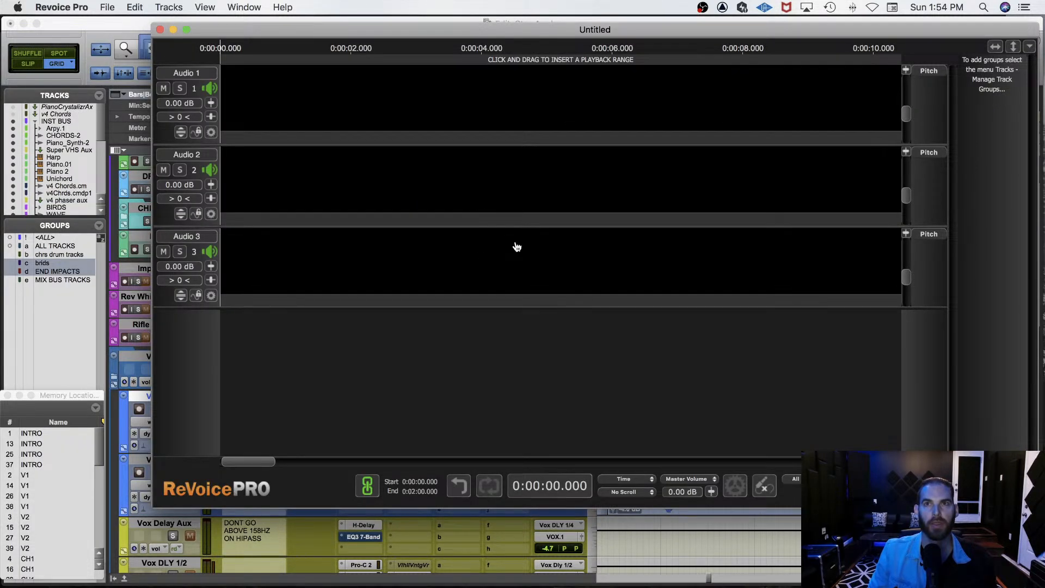
key("super+Tab")
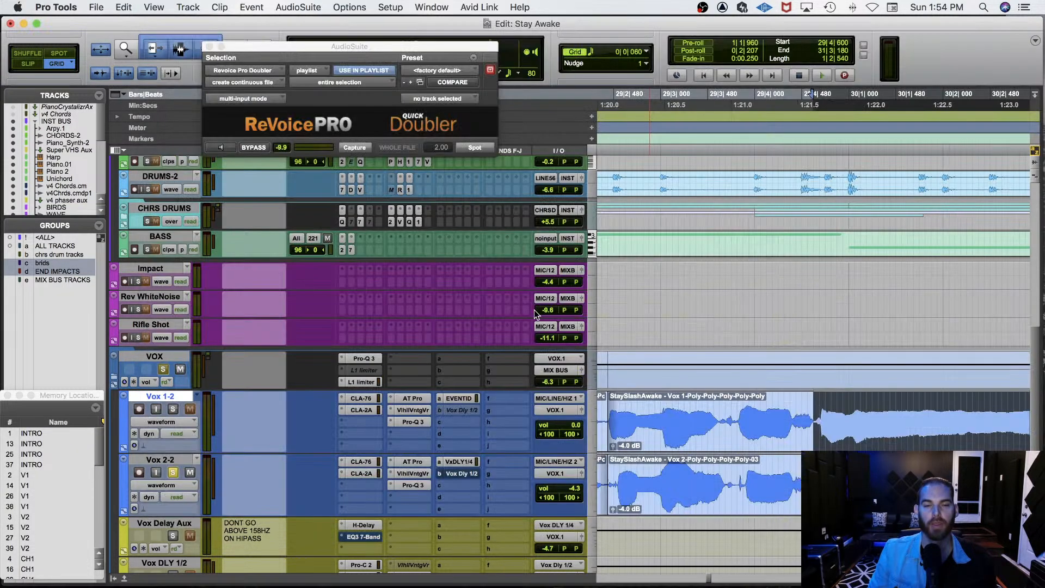
Capture the Vox 1-2 phrase from 29|4|600 to 31|3|180 with Quick Doubler and spot the double onto Vox 2-2.
left_click(355, 147)
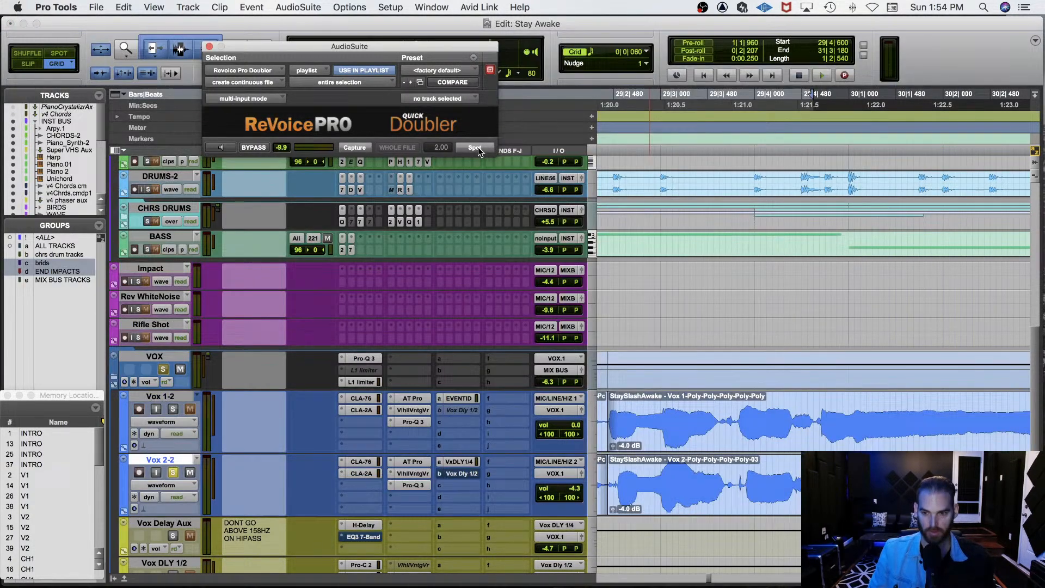
left_click(474, 148)
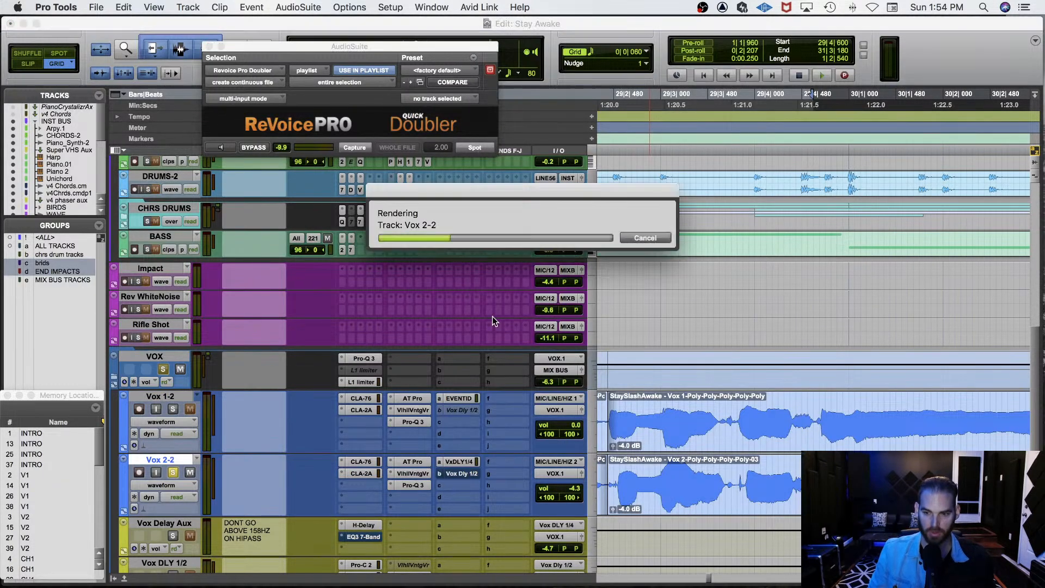
scroll(719, 448, "right", 5)
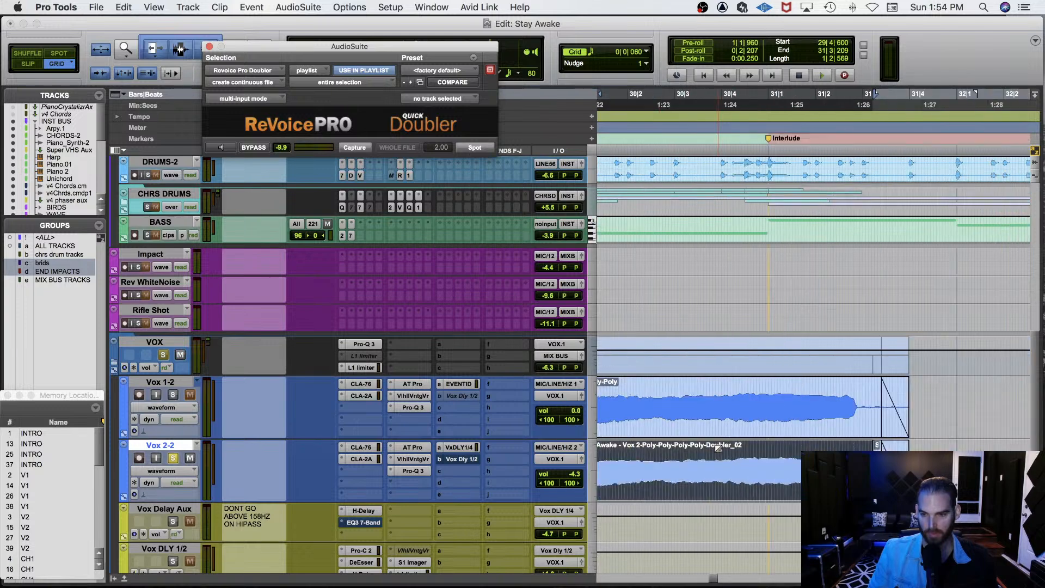
Extend the start of the clip after the Vox 2-2 double back to 30|1|000.
left_click(858, 455)
key("t")
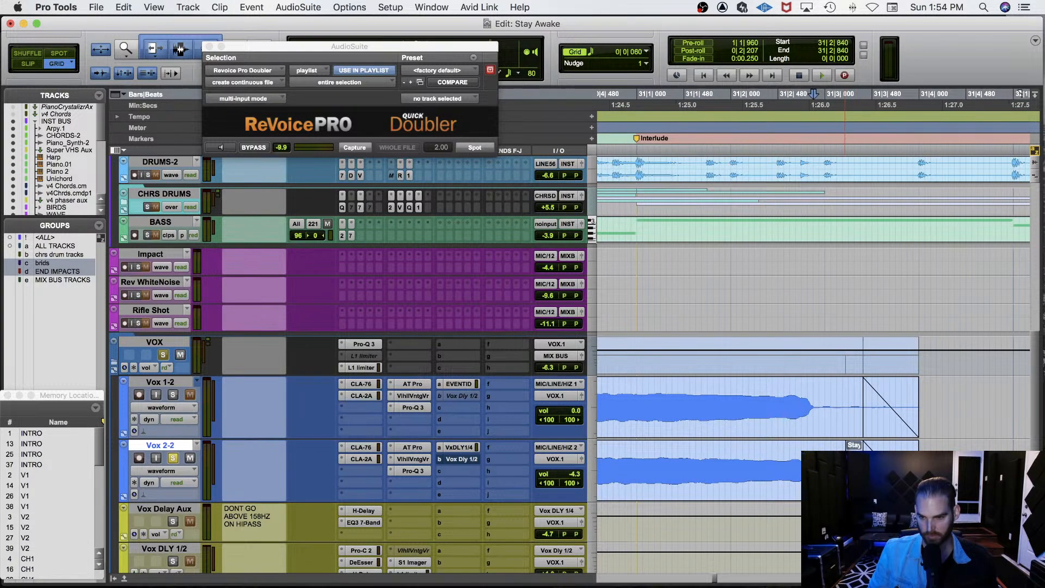
left_click_drag(848, 463, 667, 461)
key("r")
scroll(714, 463, "left", 5)
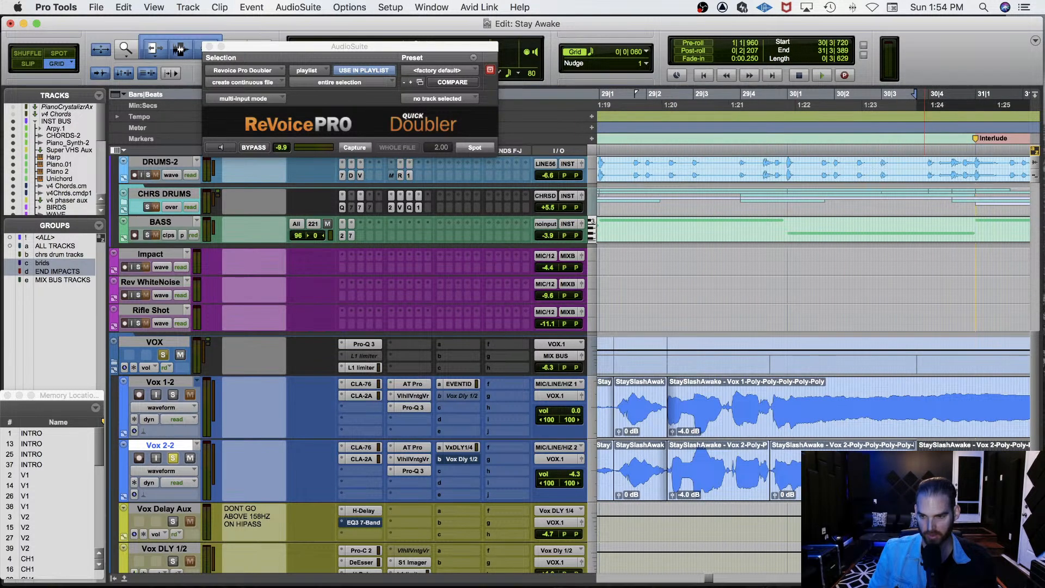
left_click_drag(920, 463, 776, 463)
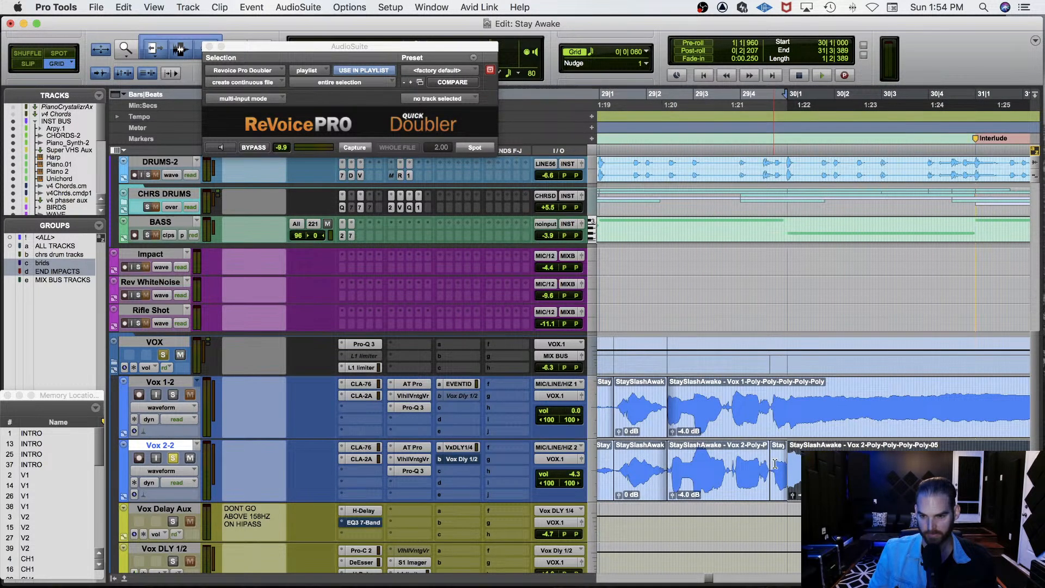
Play the soloed Vox 2-2 across the new clip edge from 29|4|720.
key("F7")
left_click(775, 463)
key("space")
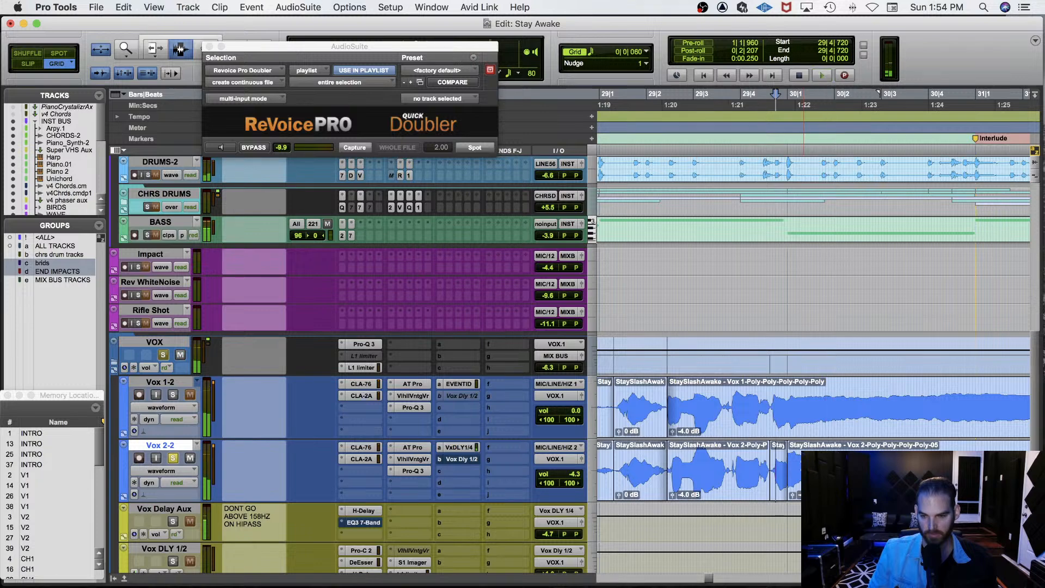
Move the Vox 2-2 clip edge at 30|1|000 forward by one 60-tick grid step and play from 29|4|660.
key("t")
key("t")
key("F7+F8")
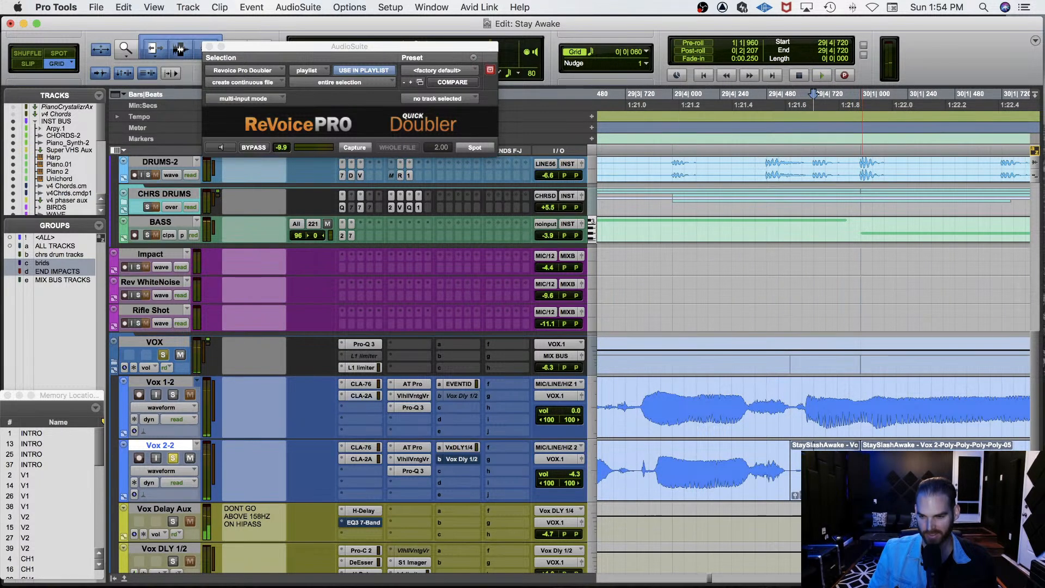
left_click_drag(859, 462, 872, 463)
left_click(803, 461)
key("space")
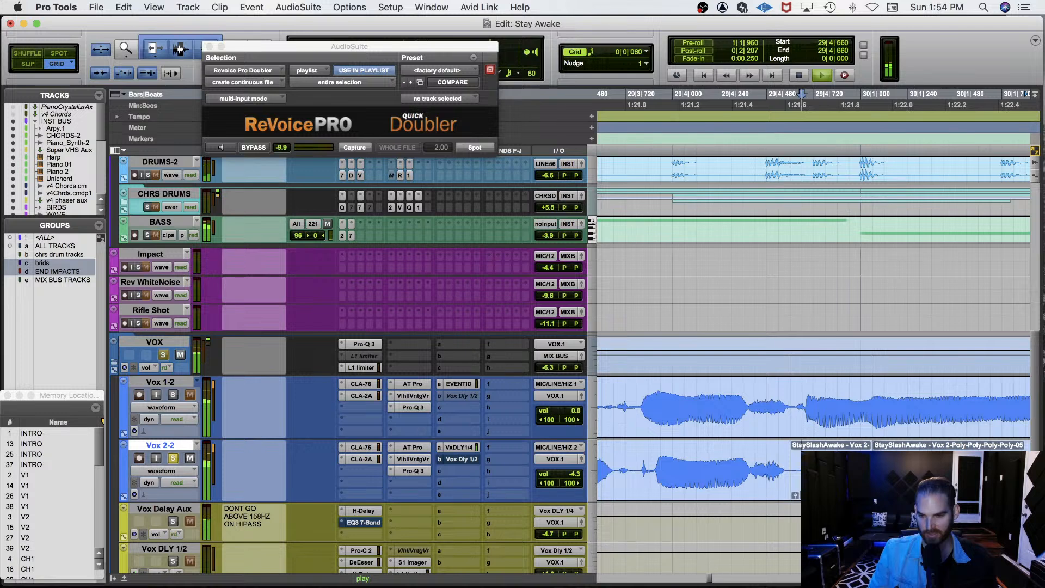
Play the soloed Vox 2-2 across the clip edge at 30|1|060, starting from 29|4|780 and again from 29|4|660.
left_click(843, 484)
key("space")
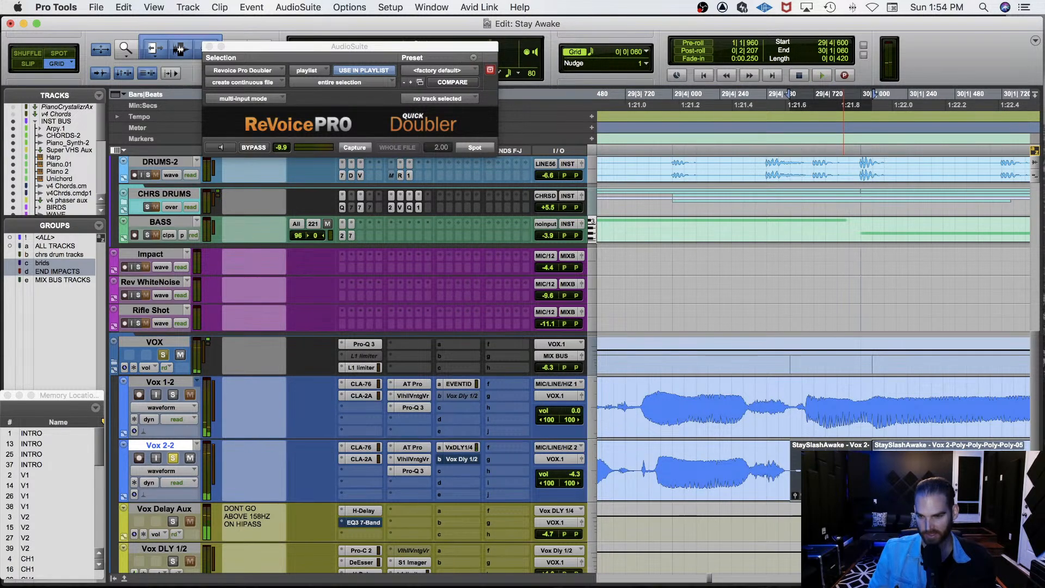
left_click(807, 463)
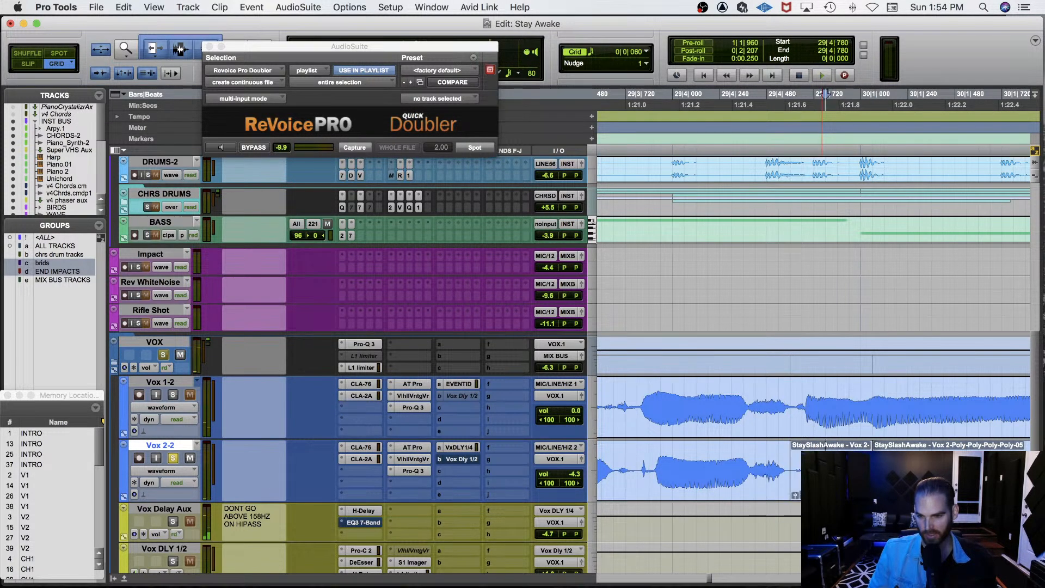
key("space")
key("space")
key("space")
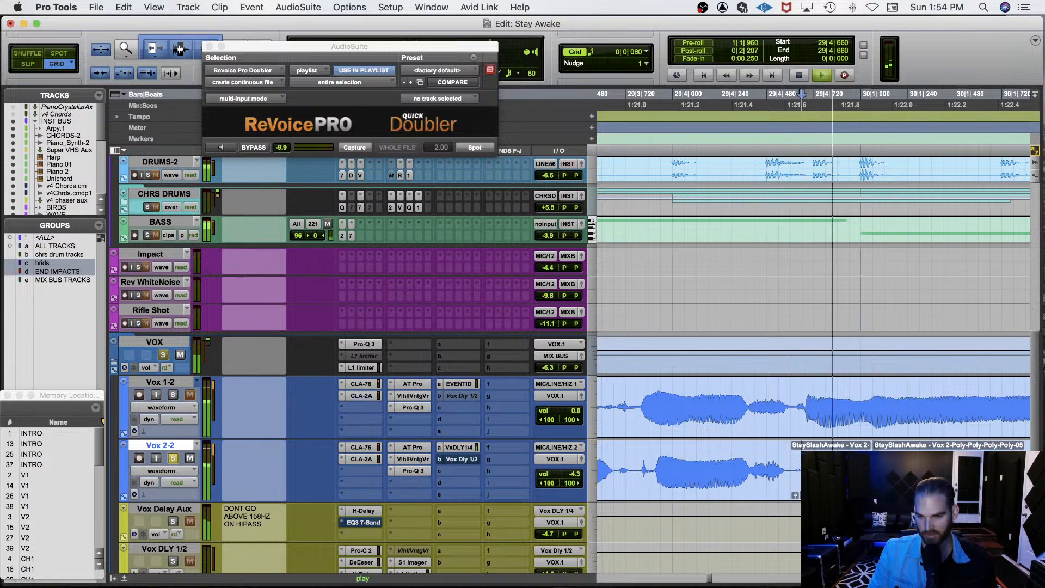
key("space")
Crossfade the Vox 2-2 clip edge at 30|1|060, starting the fade at 30|1|000.
left_click(898, 484)
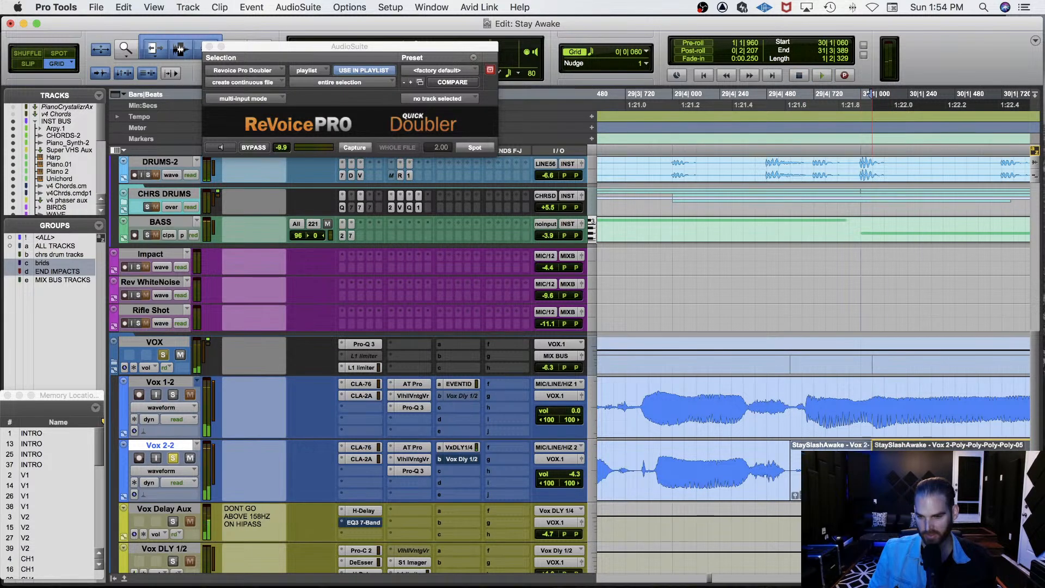
left_click_drag(885, 463, 859, 463)
key("f")
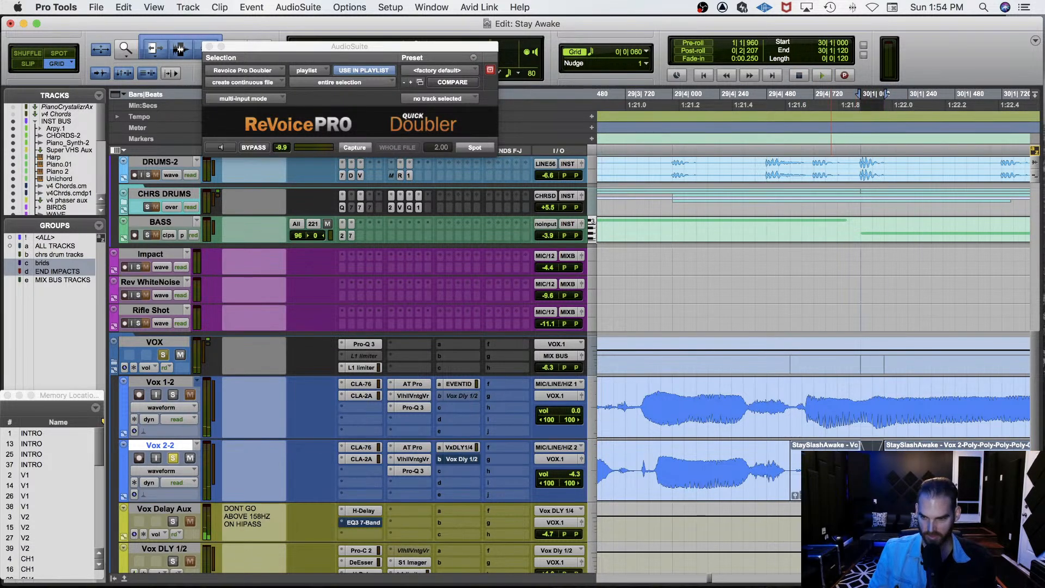
Play Vox 2-2 through the new crossfade from 29|4|780 and again from 29|4|660.
left_click(826, 460)
key("space")
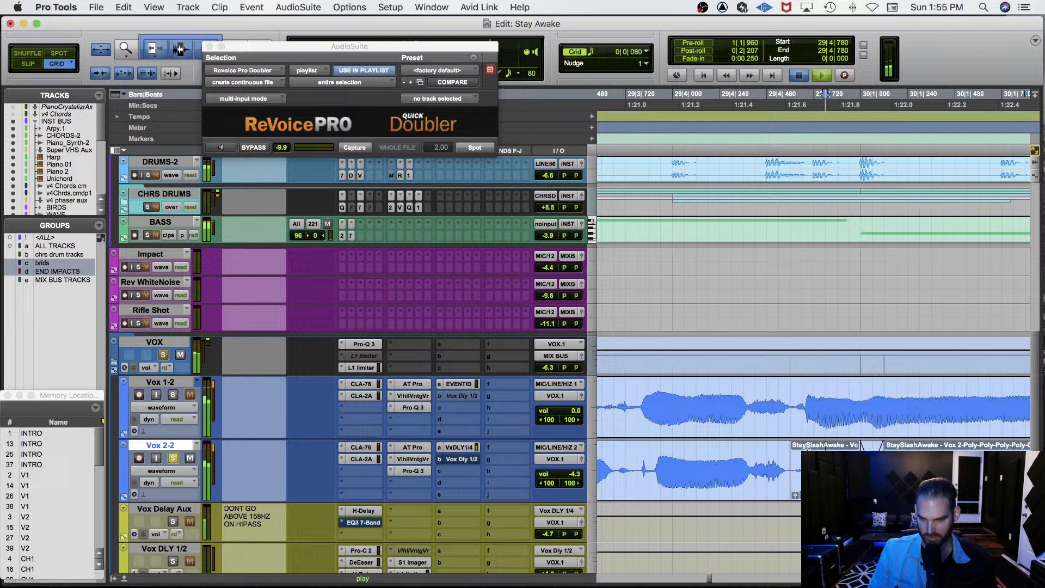
key("space")
left_click(804, 450)
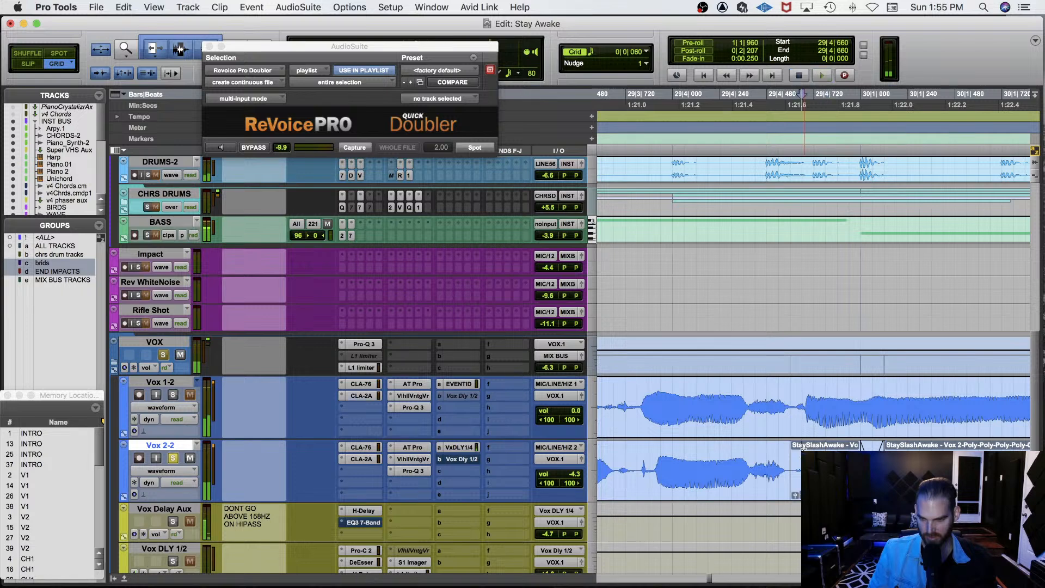
key("space")
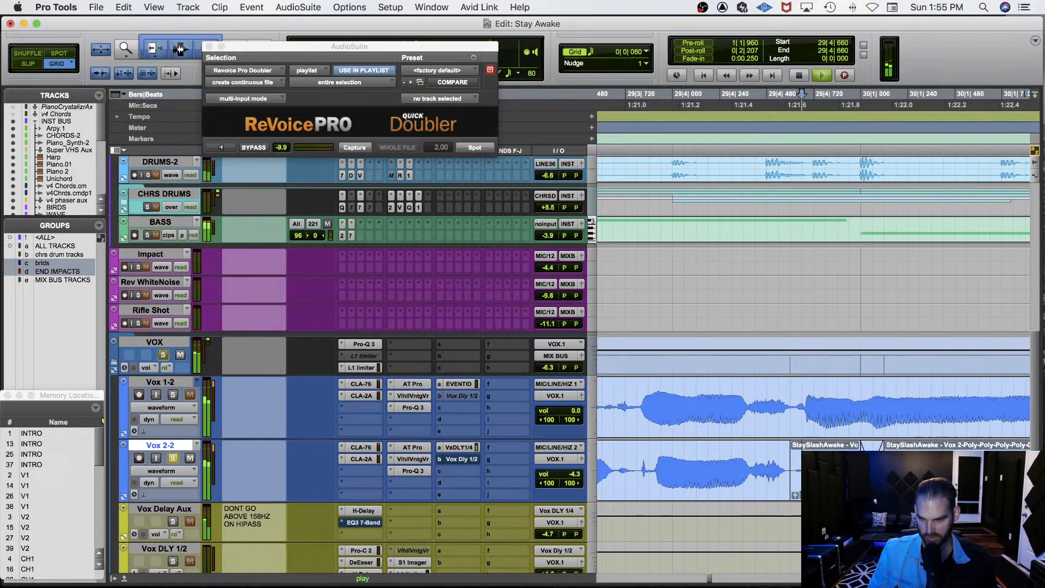
key("space")
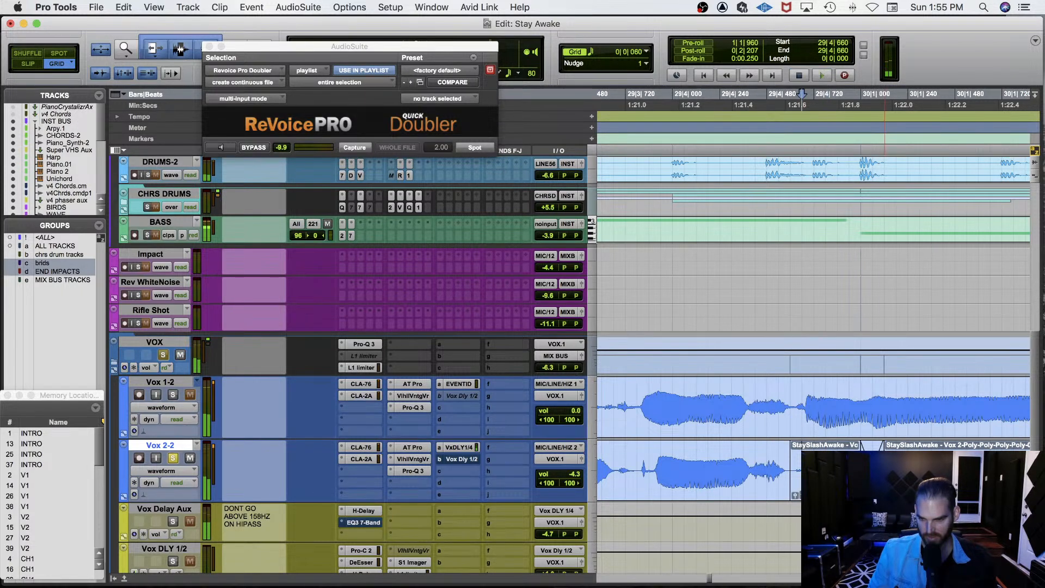
left_click(814, 461)
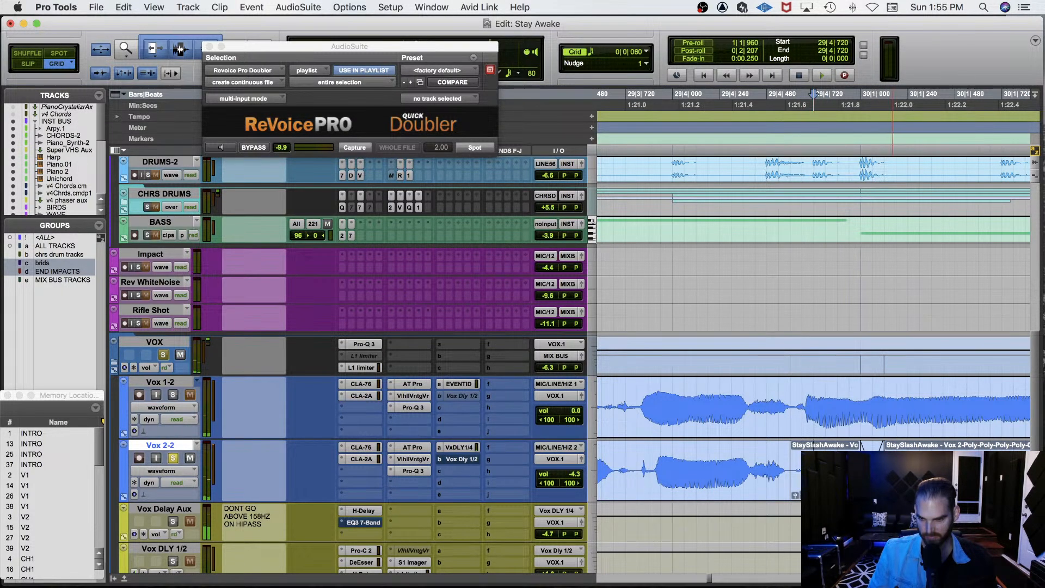
Extend the end of the Vox 2-2 crossfade by one 60-tick grid step and play it from 29|4|660.
left_click_drag(885, 463, 896, 463)
left_click(804, 461)
key("space")
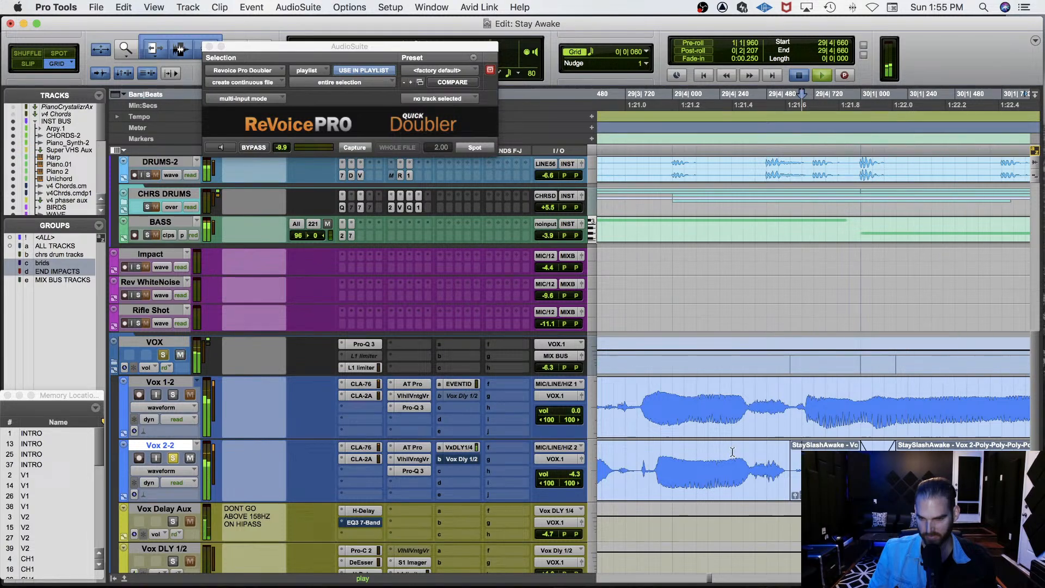
Solo Vox 1-2 together with Vox 2-2 and play both through the long phrase from 29|4|300 and 29|4|420.
left_click(733, 452)
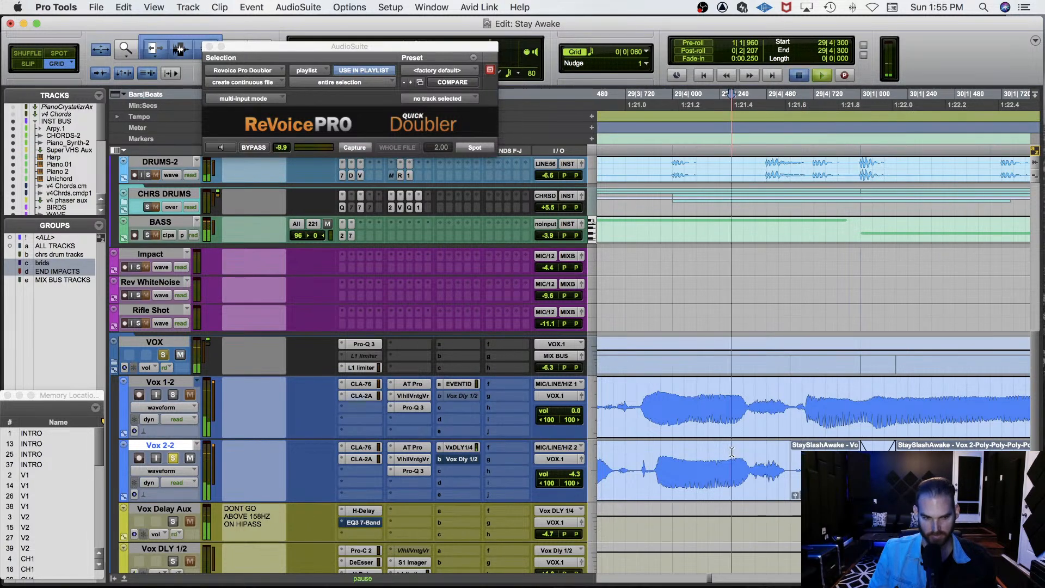
key("space")
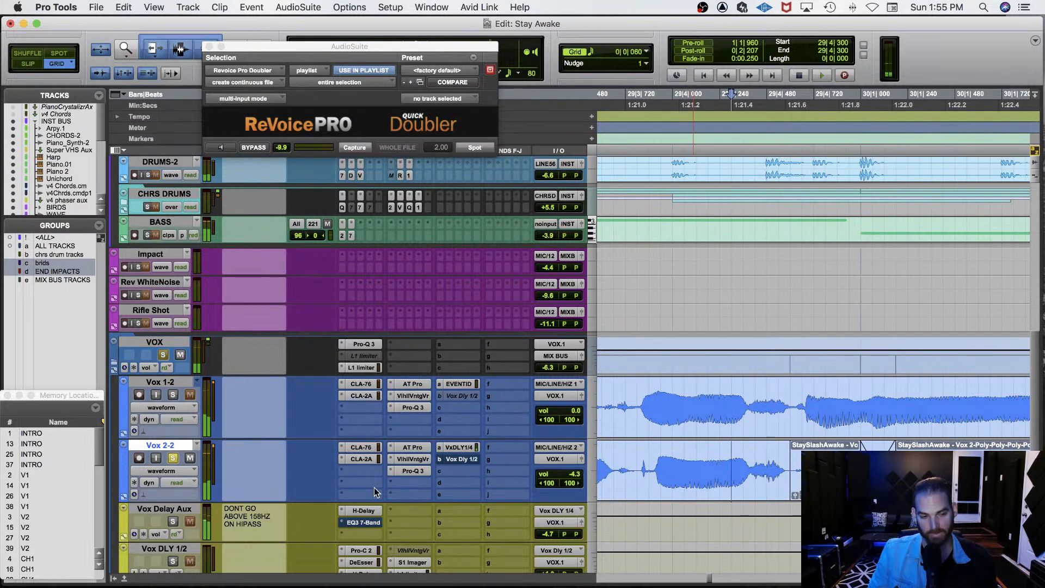
key("space")
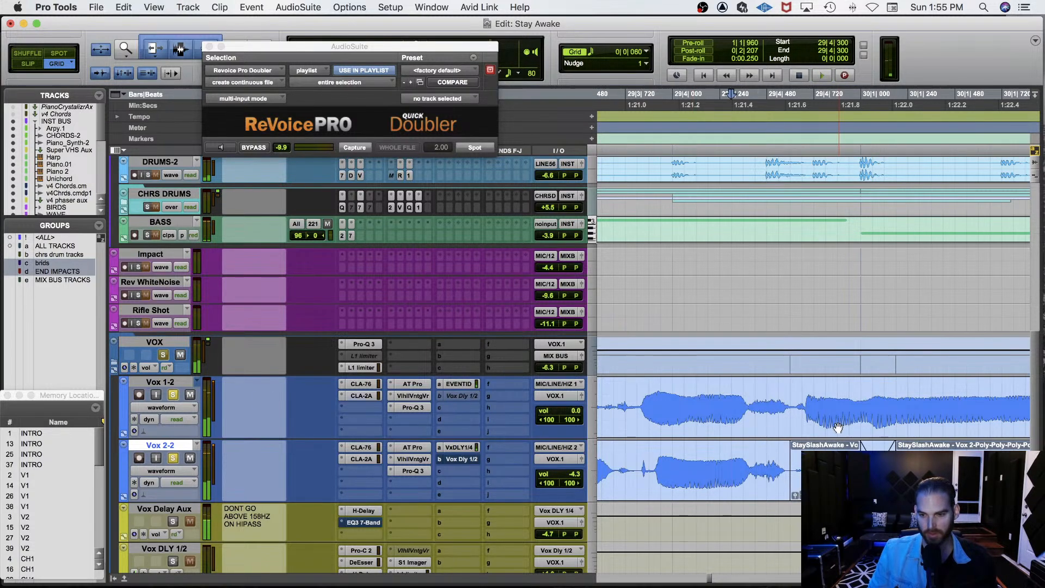
left_click(765, 394)
key("space")
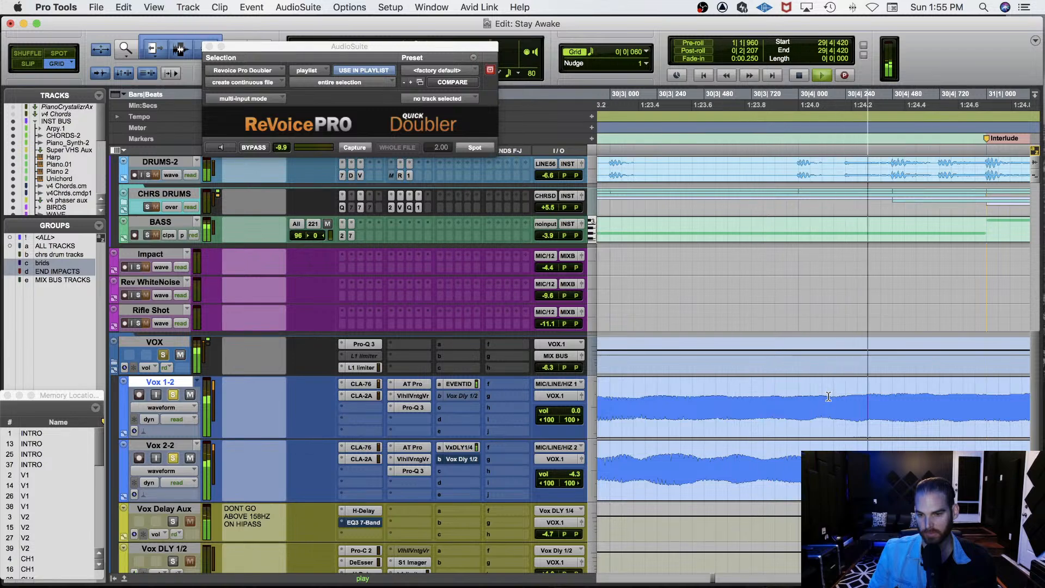
key("space")
key("r")
key("r")
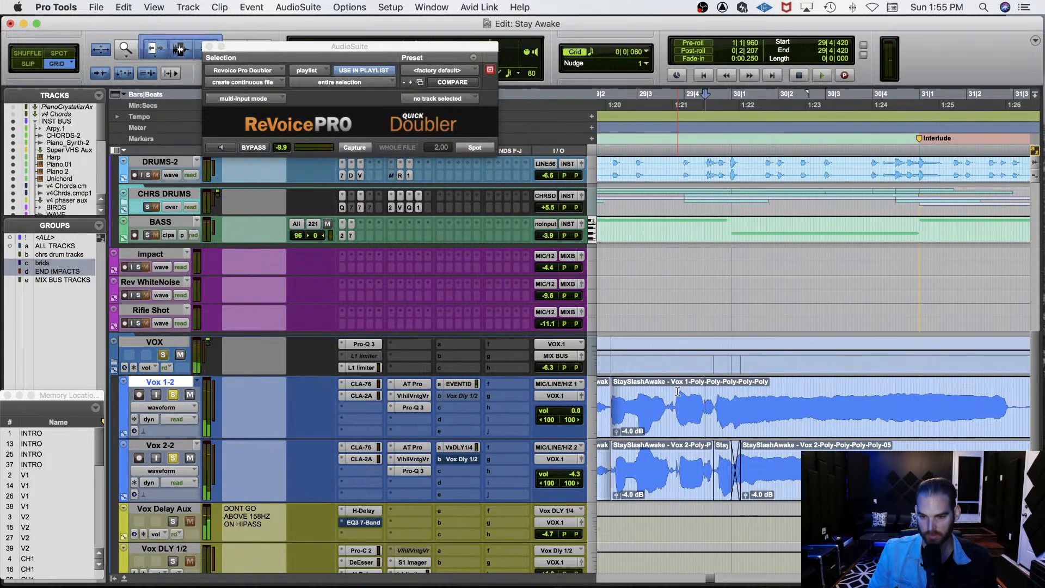
key("space")
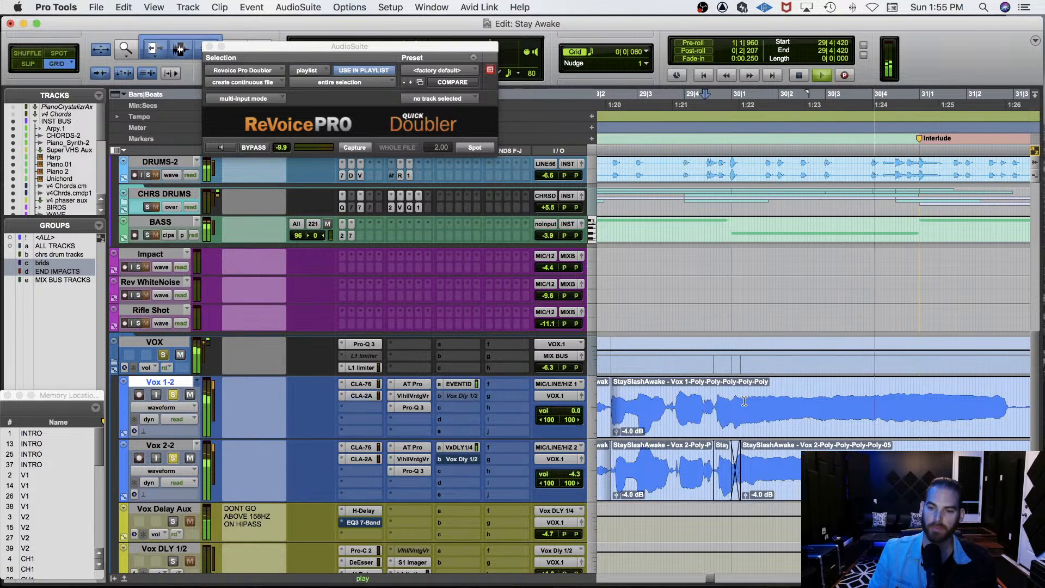
Compare the held note from 30|1|000 by soloing Vox 1-2 alone and playing it, then Vox 2-2 alone.
left_click(732, 401)
left_click(173, 458)
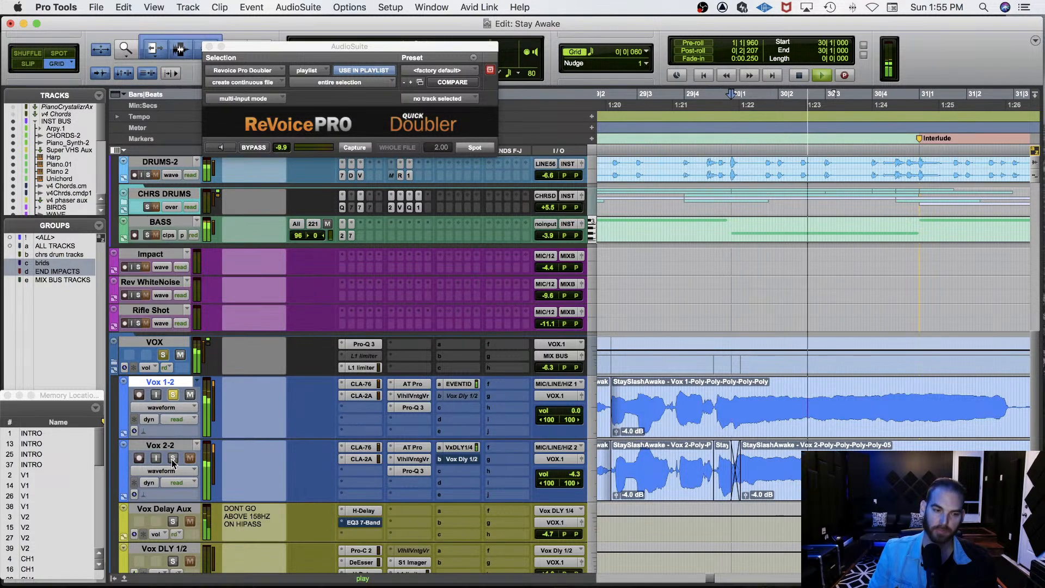
key("space")
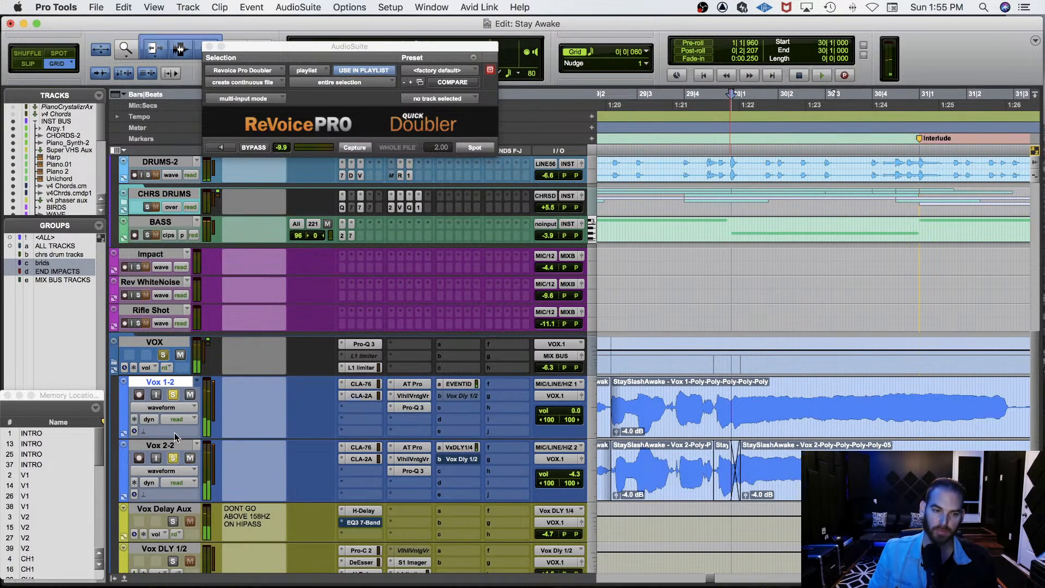
left_click(172, 396)
key("space")
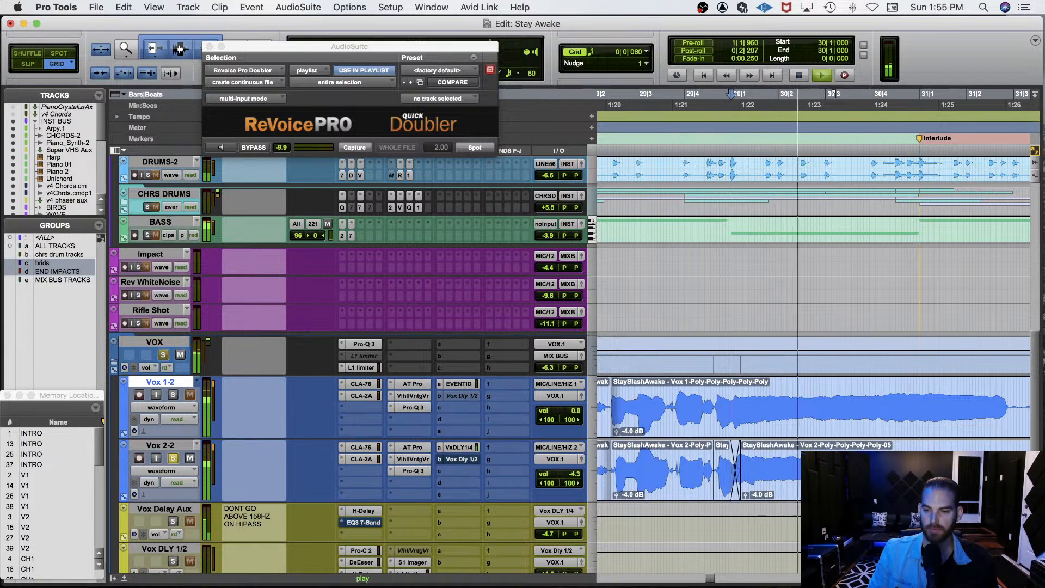
left_click(845, 484)
key("space")
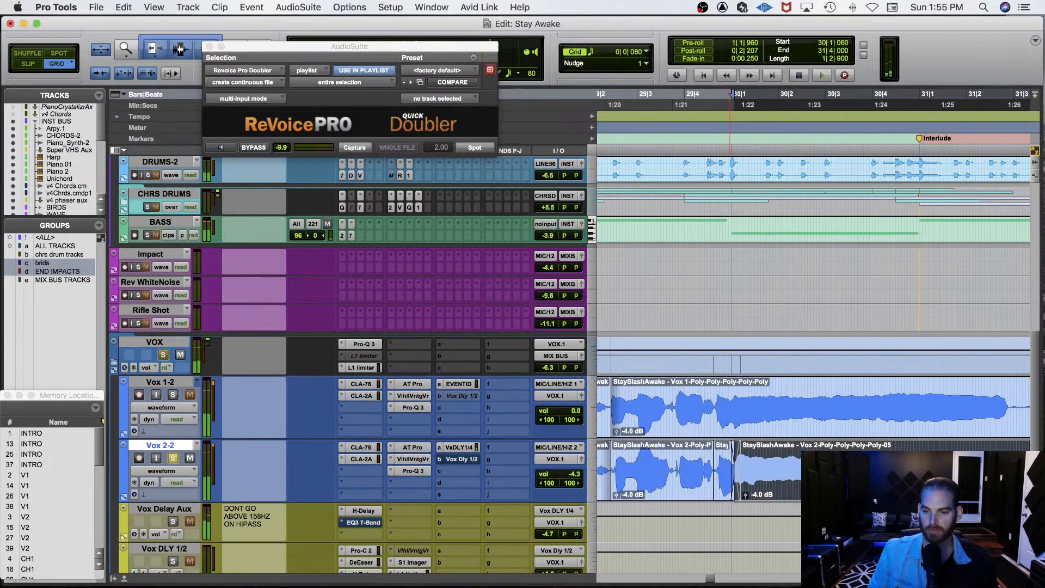
Play Vox 2-2 from 30|1|300 and mark the end of the phrase selection at 31|3|120.
key("super+bracketright")
key("super+bracketright")
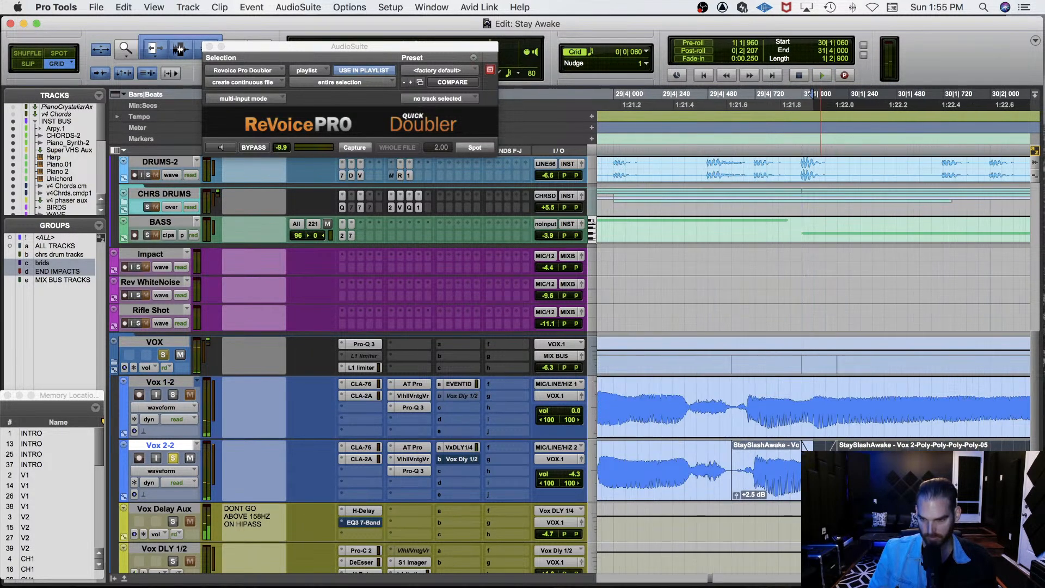
left_click(864, 479)
key("space")
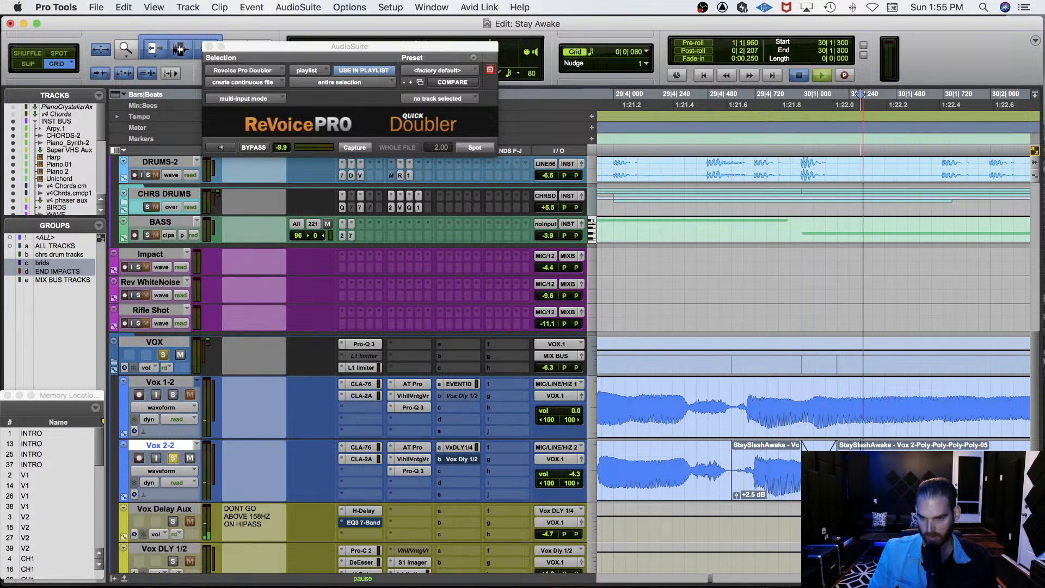
key("super+bracketleft")
key("super+bracketleft")
key("super+bracketleft")
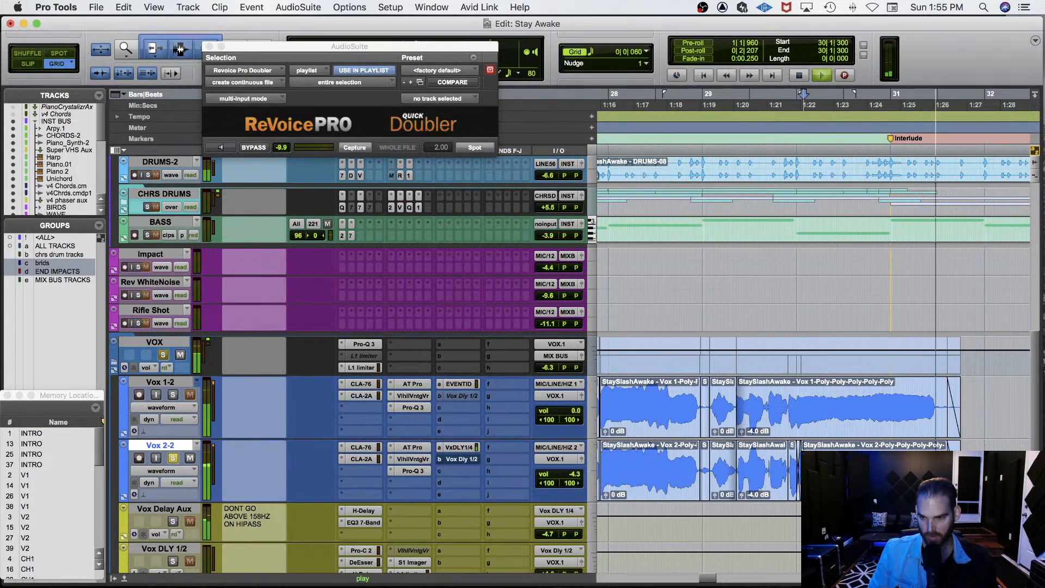
key("Up")
key("space")
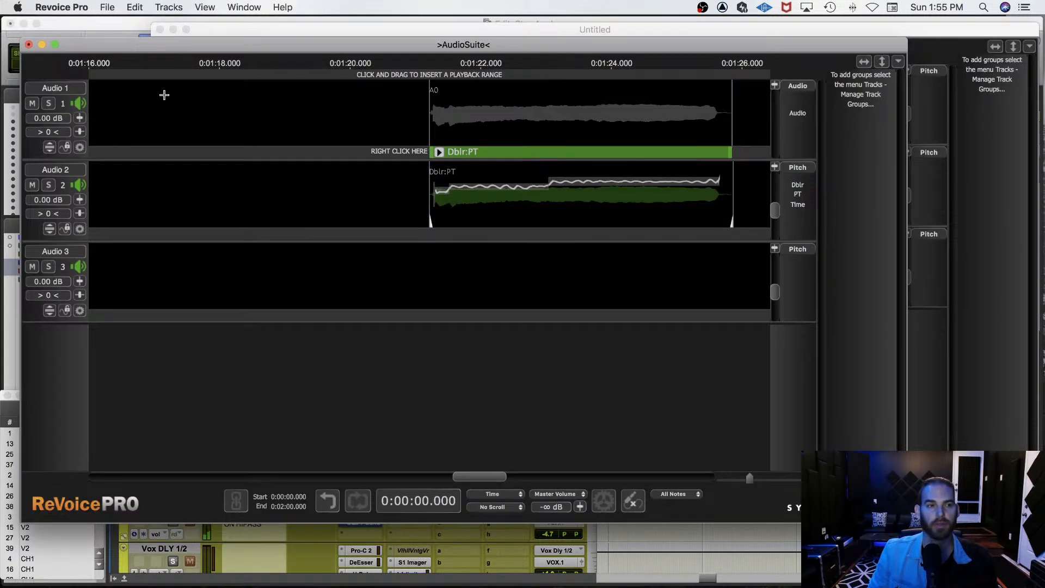
Return to Pro Tools, capture the selected Vox 2-2 phrase with Quick Doubler and spot the double onto Vox 1-2.
left_click(30, 45)
left_click(419, 114)
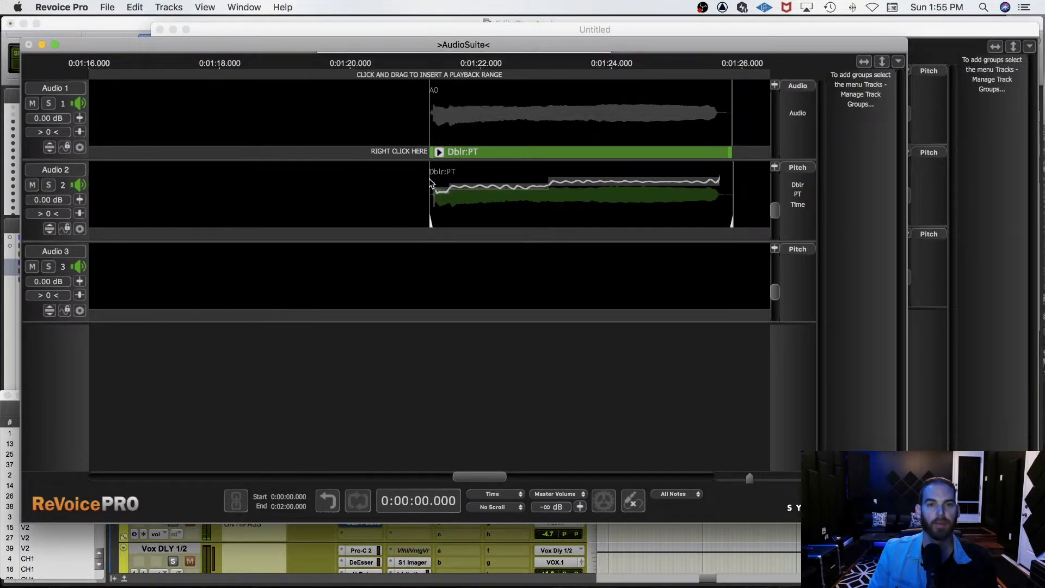
key("super+Tab")
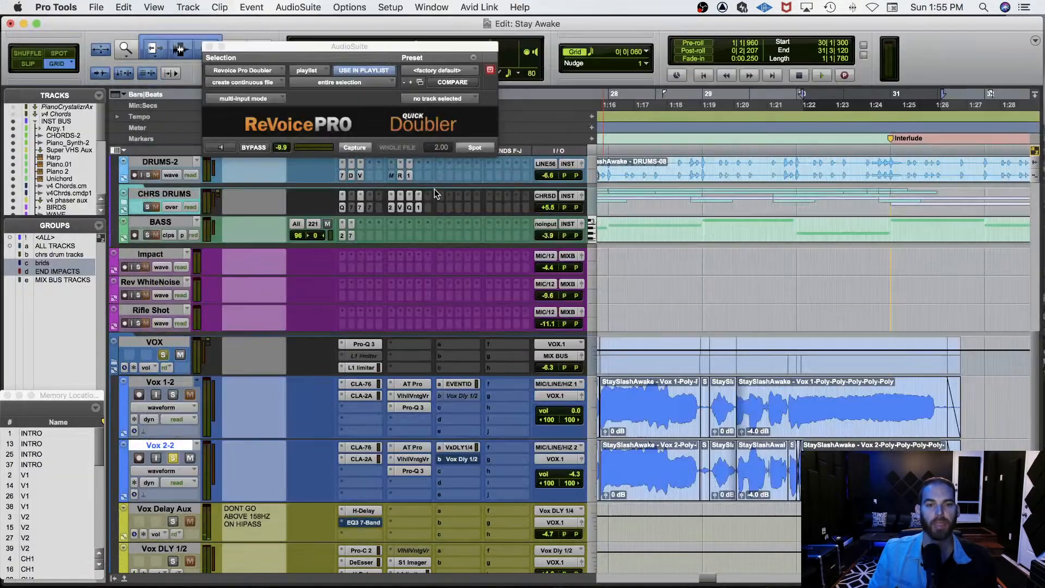
left_click(354, 148)
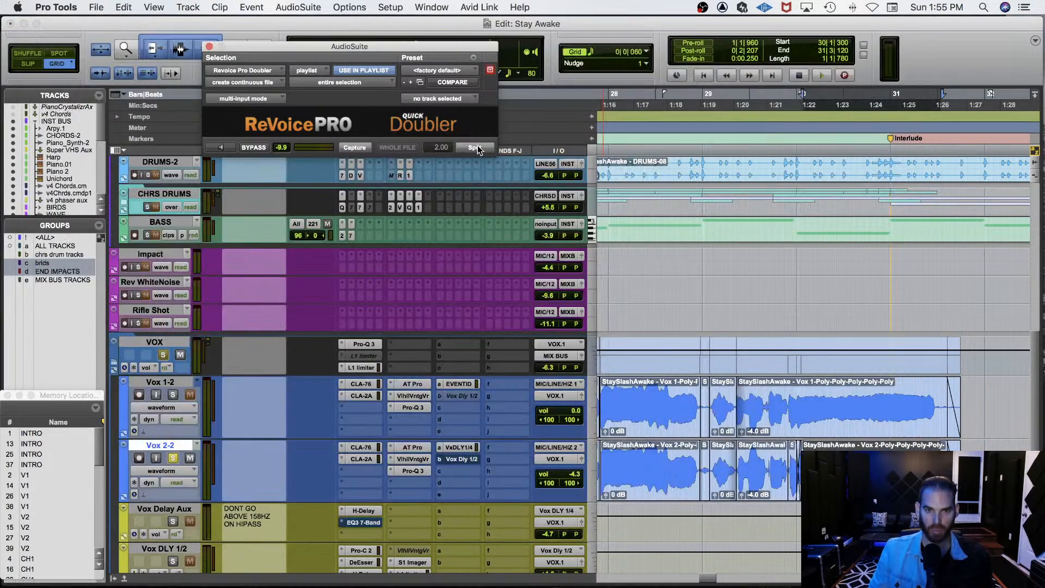
key("p")
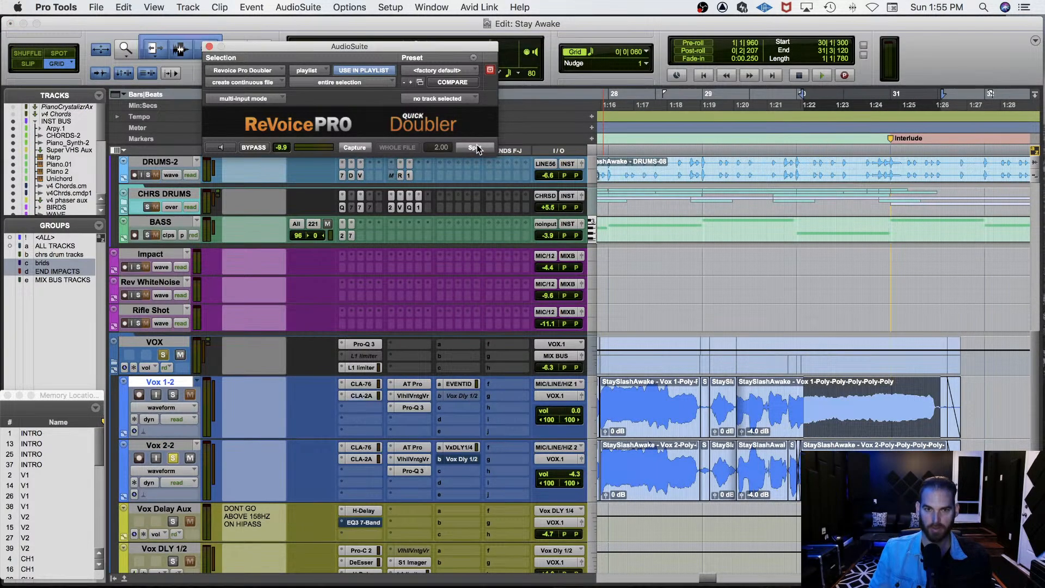
left_click(476, 148)
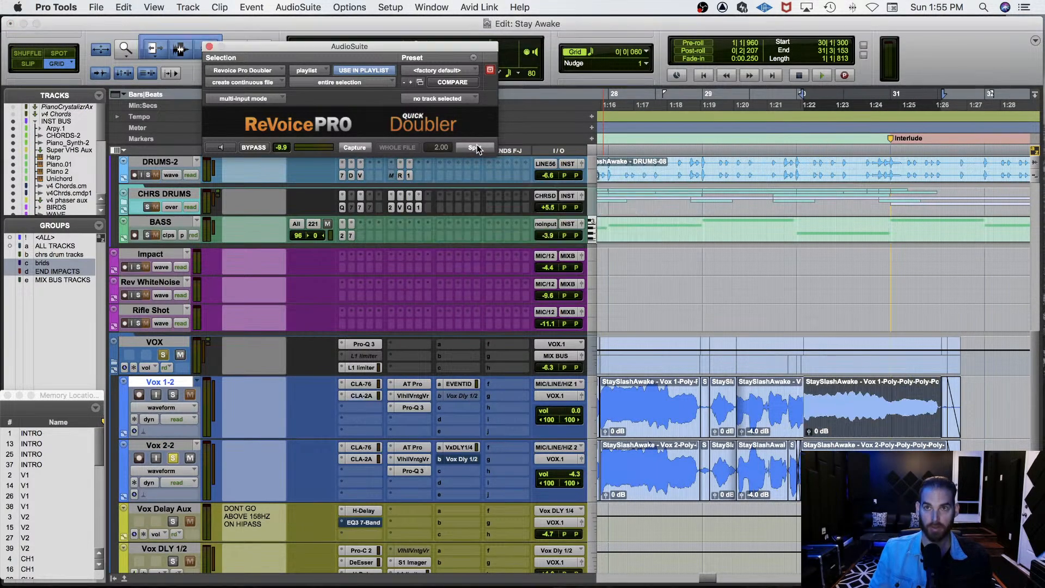
Solo Vox 1-2 alone and play across the start of its new double from 29|4|720.
left_click(830, 402)
key("super+bracketright")
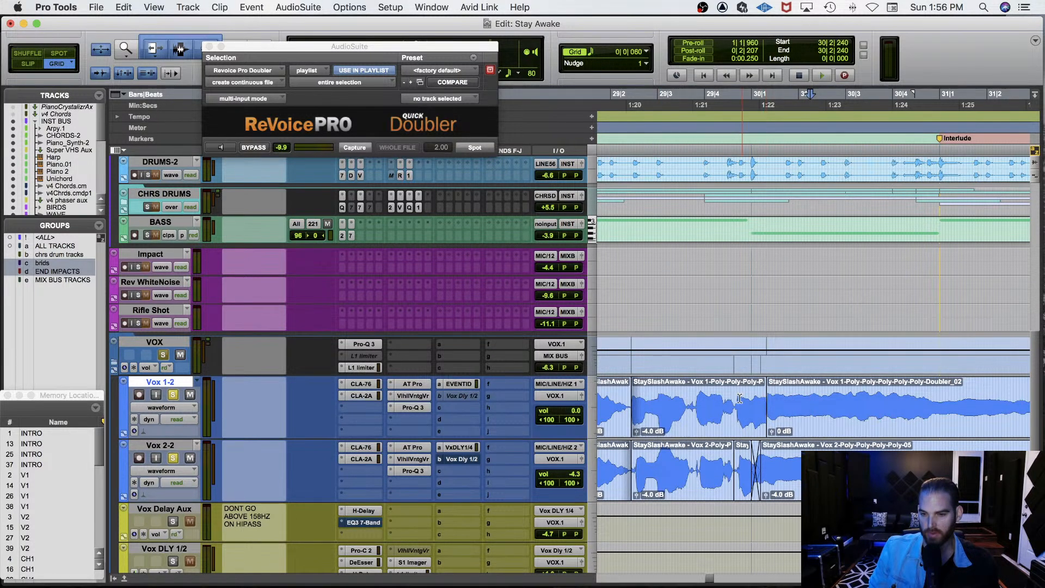
key("space")
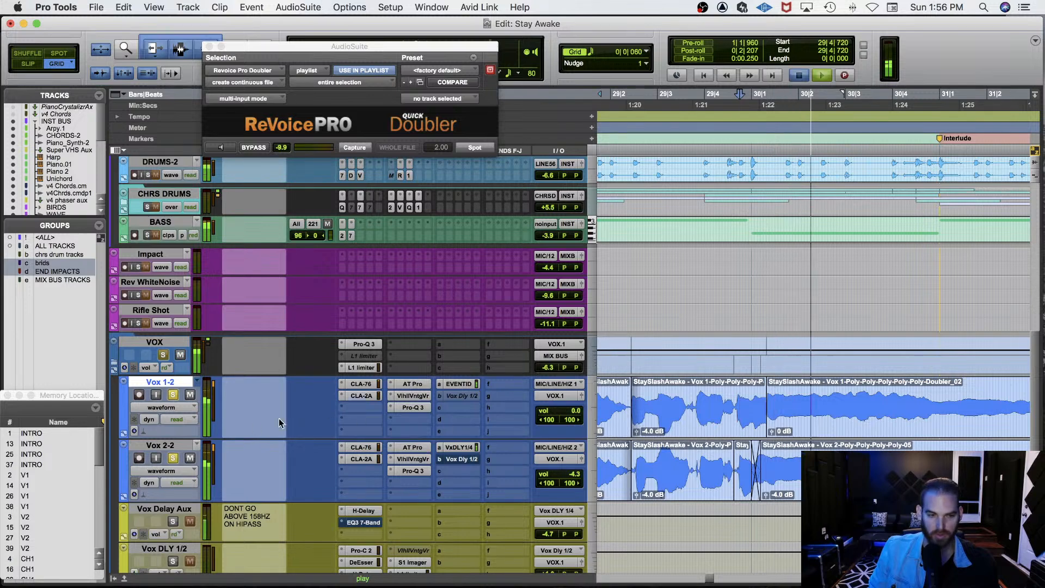
key("t")
key("t")
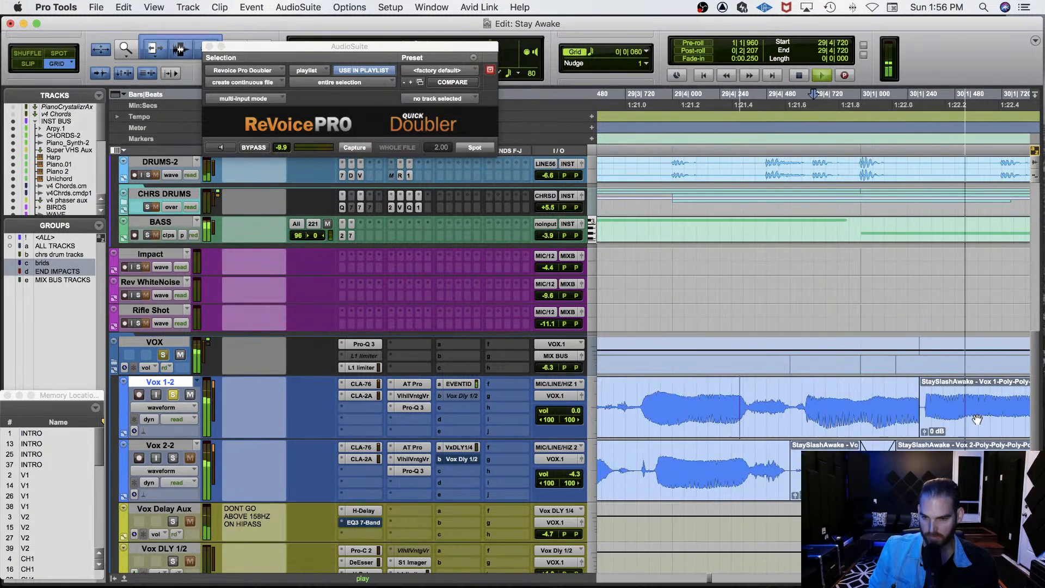
scroll(979, 420, "right", 3)
key("space")
key("space")
Move the Vox 1-2 clip edge before the double to 30|2|000 and play across it from 29|4|900.
left_click_drag(792, 401, 924, 397)
left_click(738, 393)
key("space")
key("space")
left_click(728, 392)
key("space")
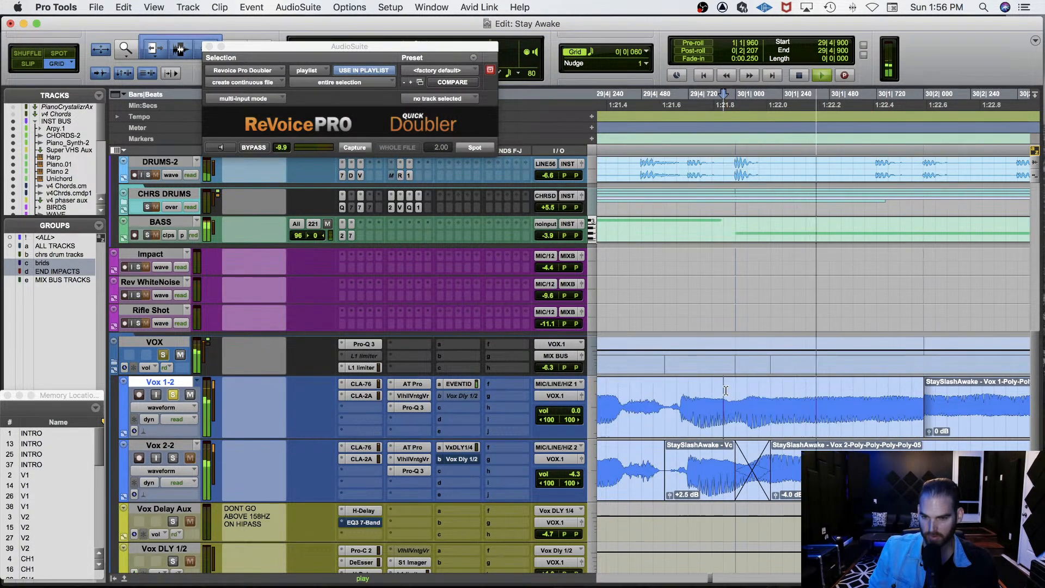
key("space")
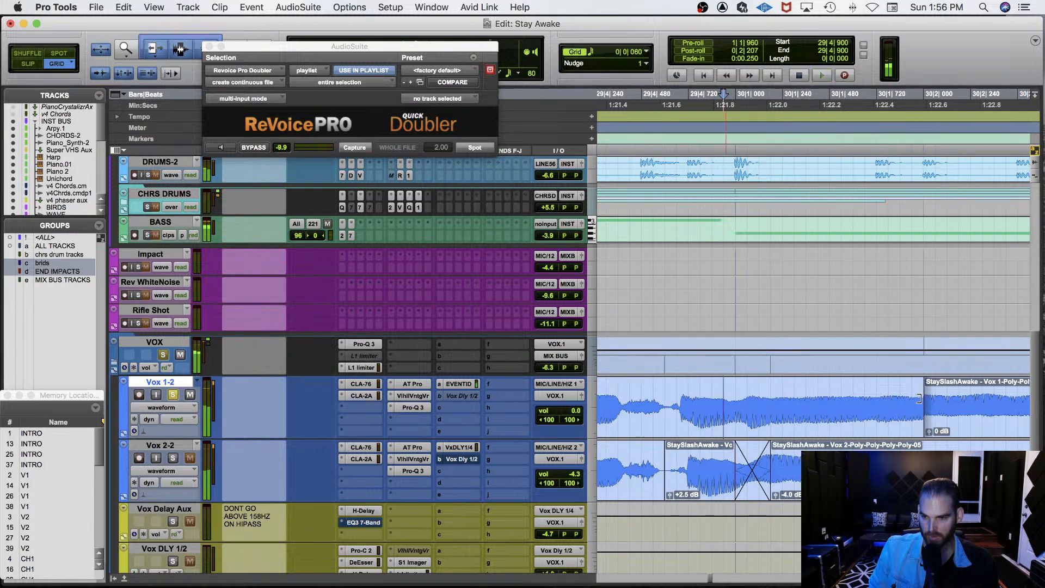
Move the Vox 1-2 clip edge before the double past 30|2|120, further into beat 2, and play across it from 30|2|840.
left_click_drag(927, 400, 950, 401)
scroll(952, 402, "down", 1)
scroll(952, 402, "right", 5)
scroll(952, 402, "down", 1)
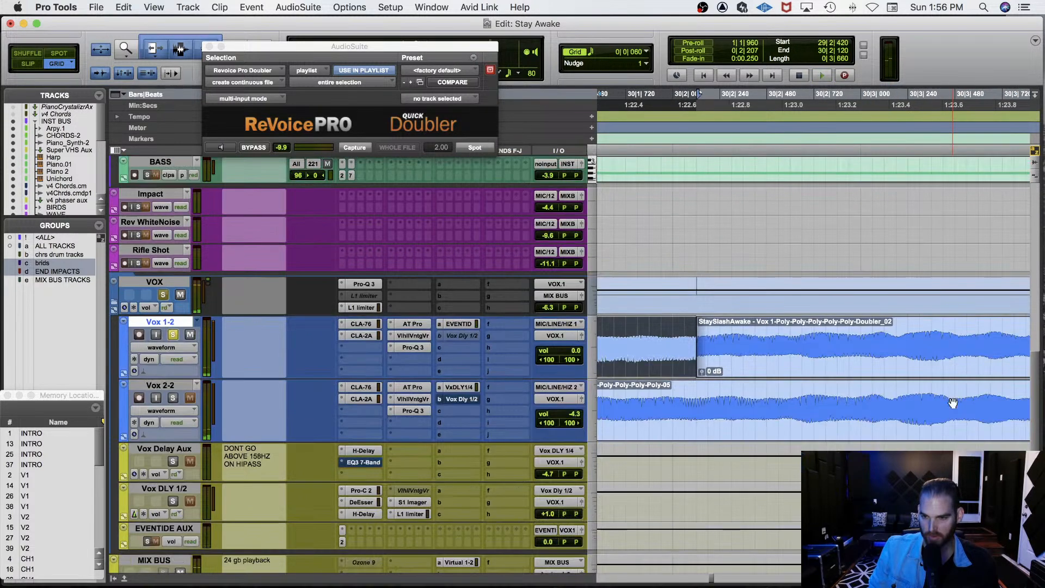
key("r")
key("r")
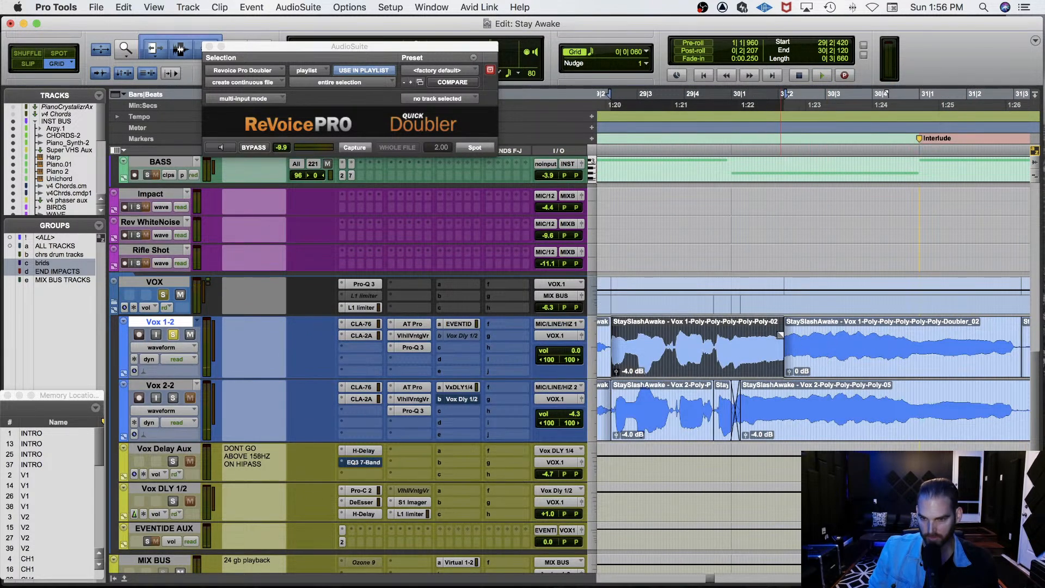
left_click_drag(779, 335, 799, 335)
left_click(820, 334)
key("space")
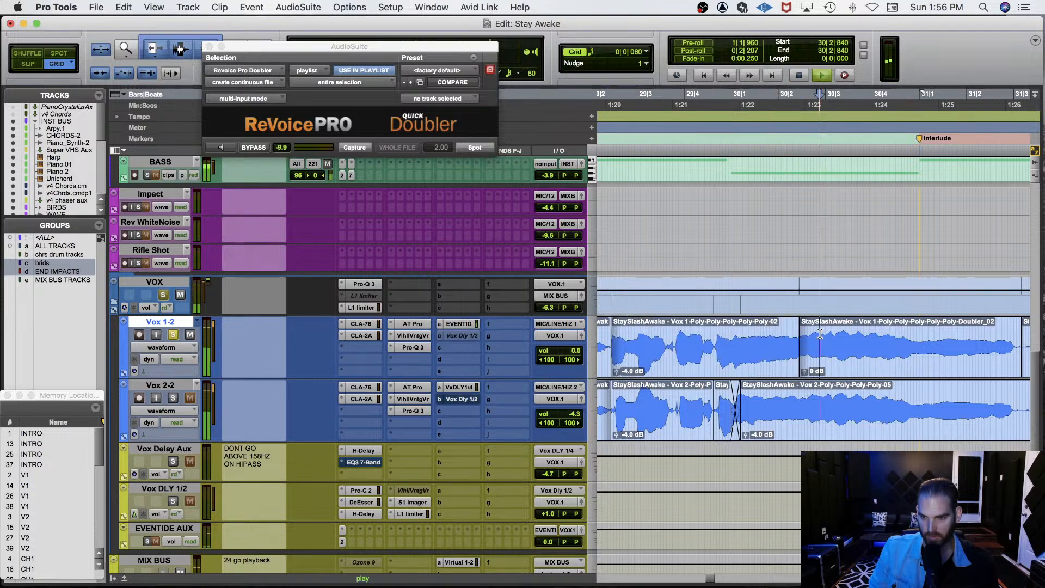
key("space")
Extend the Vox 1-2 clip before the double to 30|3|180 and play across the edge from 30|2|360.
left_click_drag(616, 335, 831, 340)
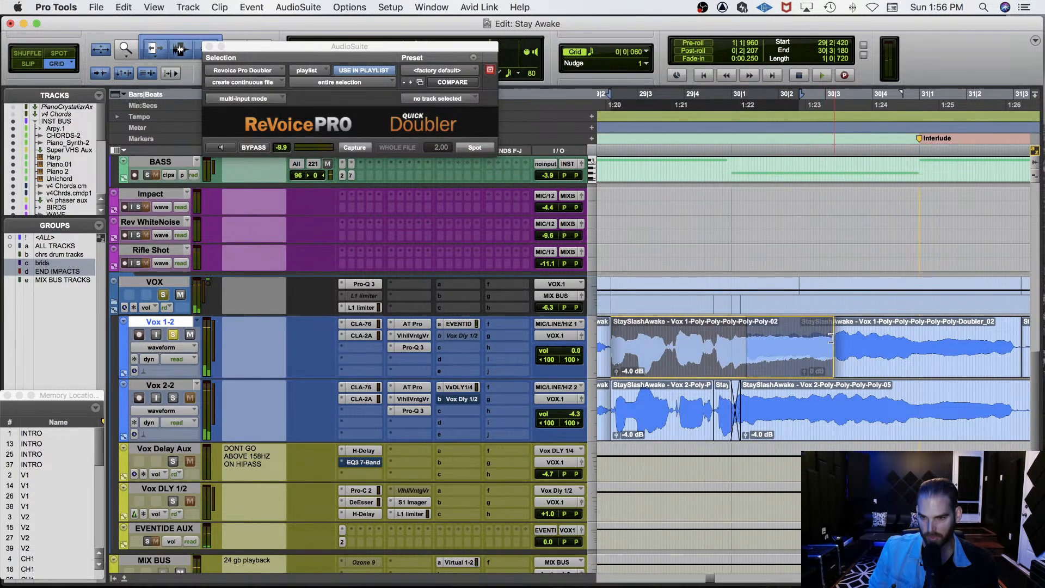
left_click(796, 337)
key("space")
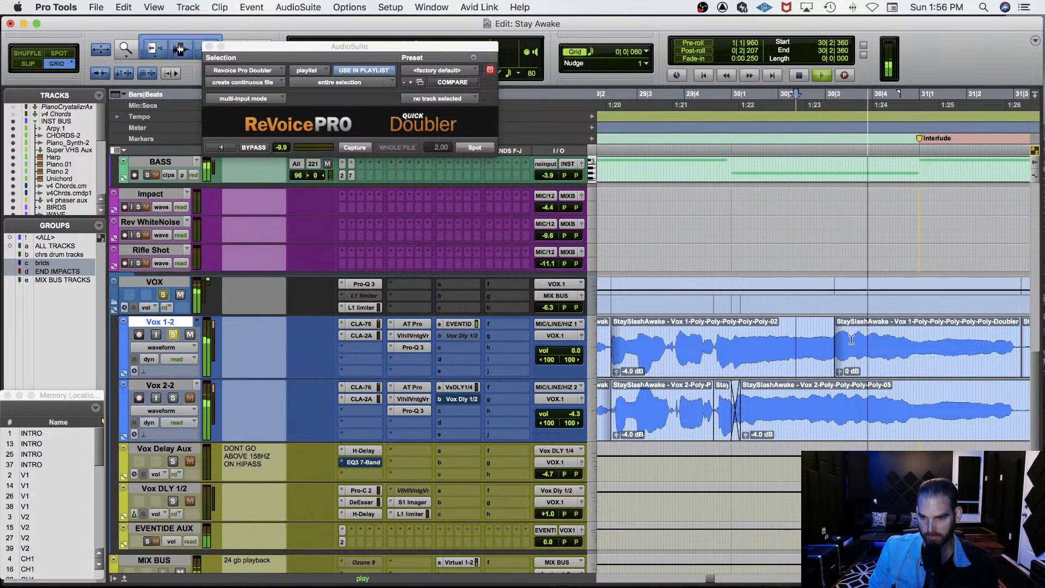
key("space")
Try the Vox 1-2 clip edge further into beat 3, then pull it back to 30|3|060, playing across each position.
left_click_drag(833, 338, 849, 337)
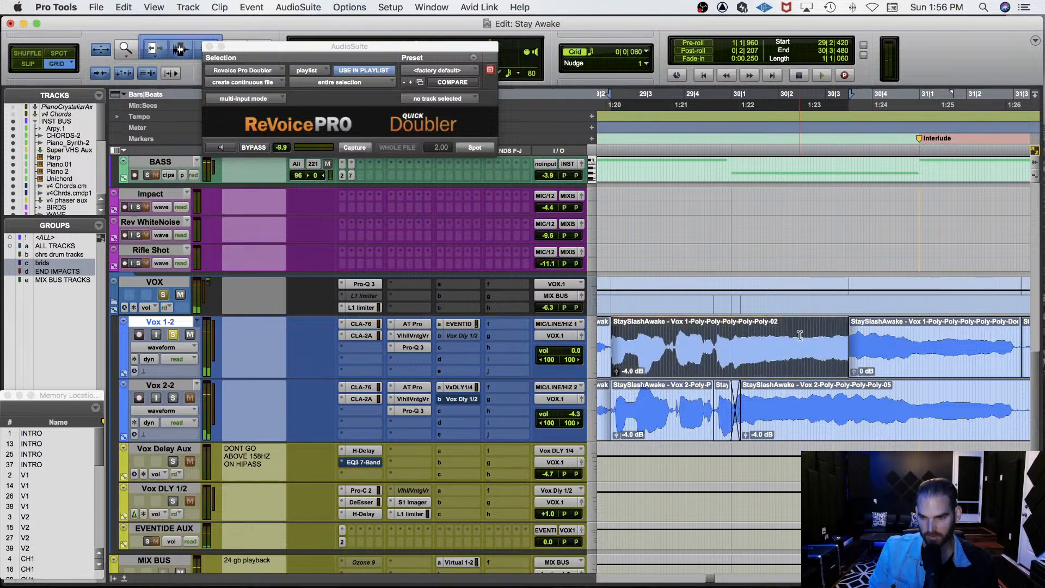
left_click(800, 335)
key("space")
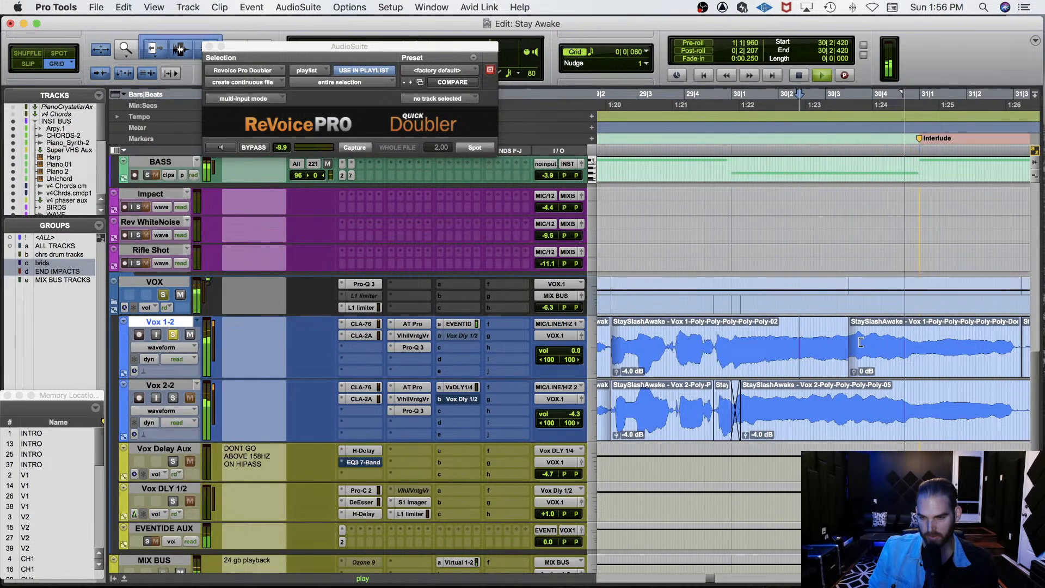
key("space")
left_click_drag(861, 342, 839, 342)
left_click(802, 336)
key("space")
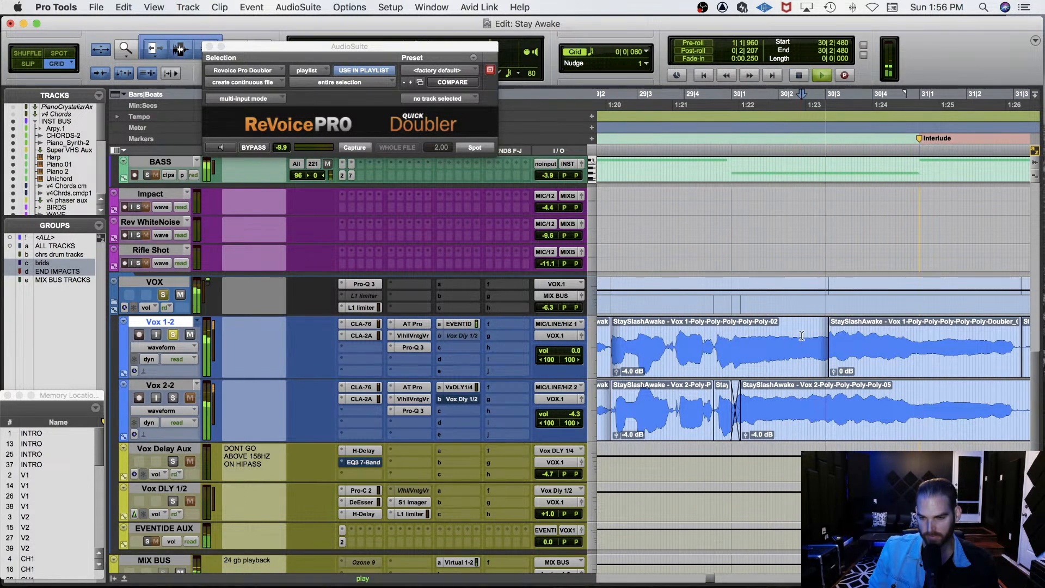
key("space")
Delete the double from Vox 1-2 and extend the original clip before it to 31|3|180.
left_click(835, 337)
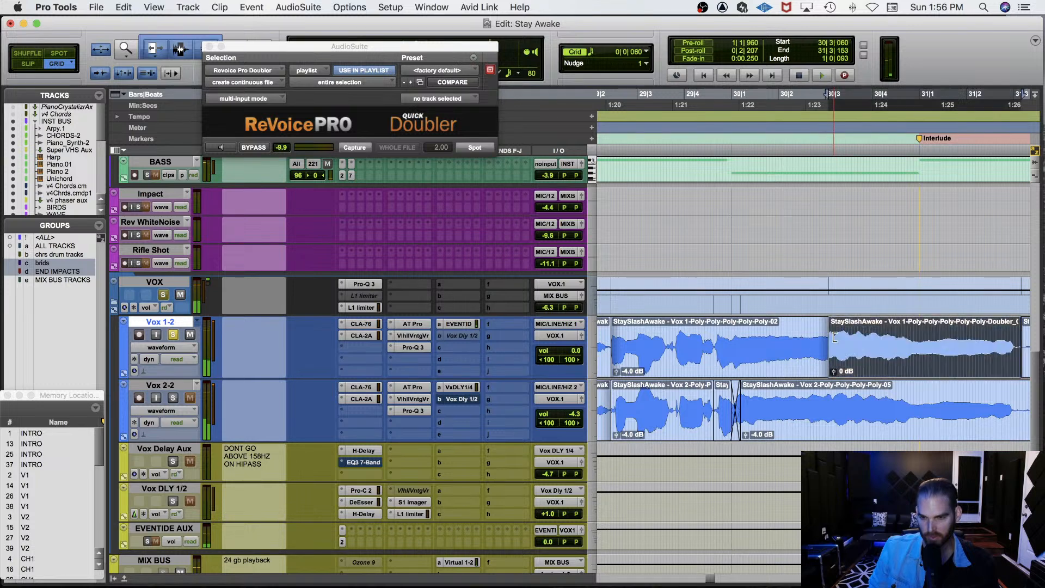
left_click_drag(835, 337, 721, 340)
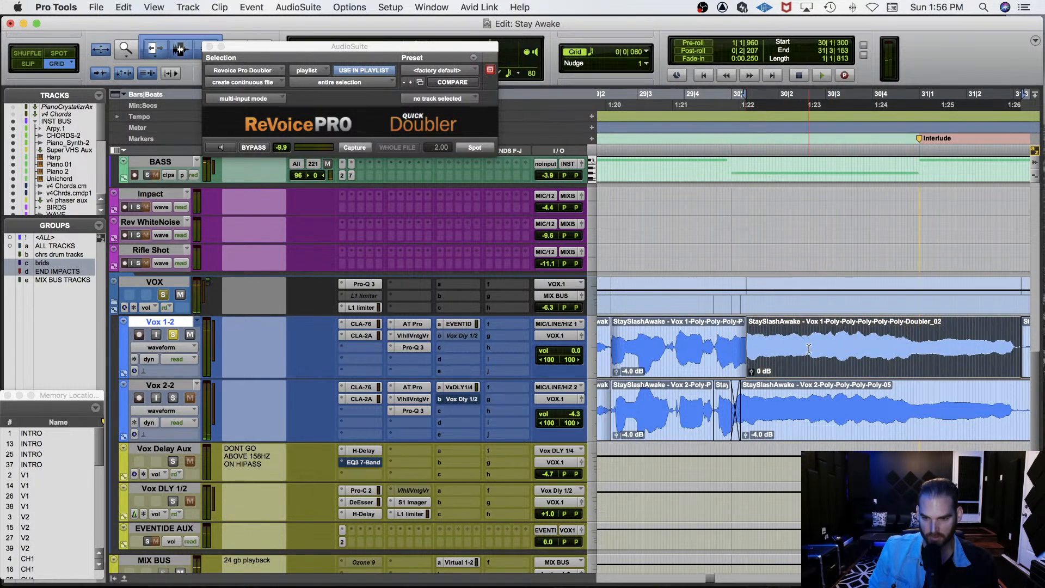
key("Delete")
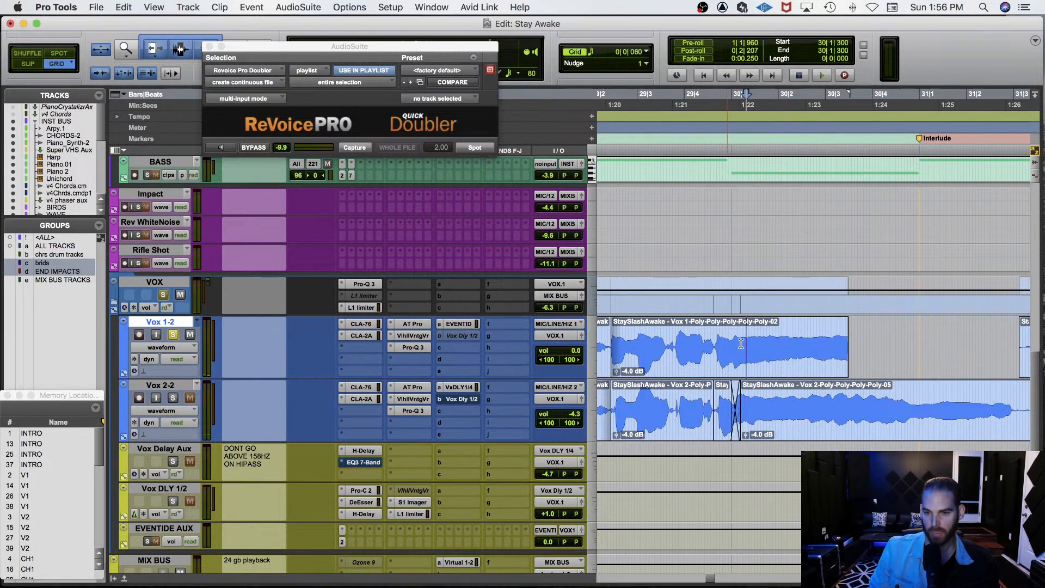
left_click(867, 335)
left_click_drag(844, 340, 973, 347)
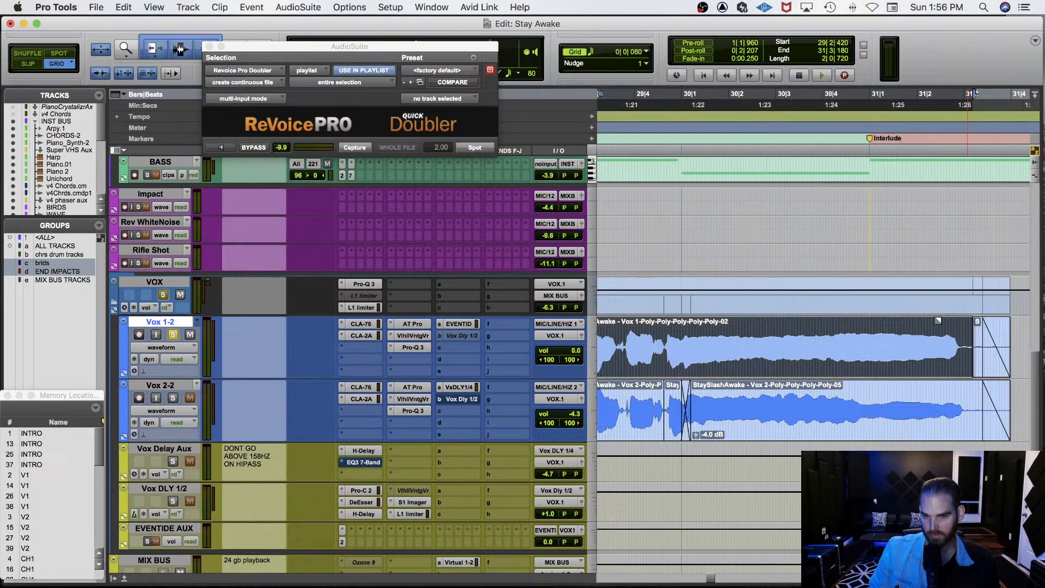
Play the restored Vox 1-2 phrase from 29|4|600, including together with Vox 2-2.
left_click(656, 343)
key("space")
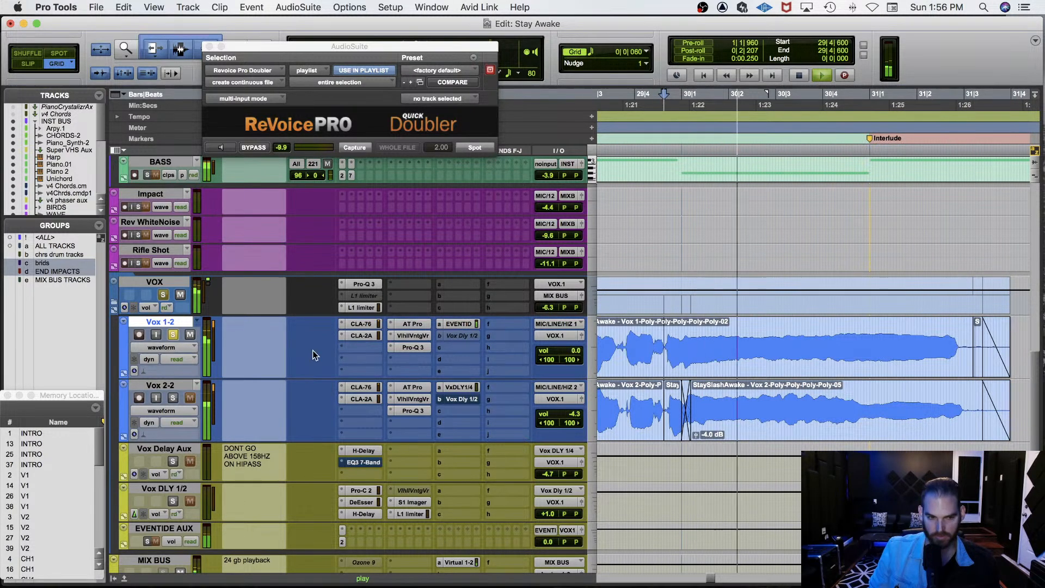
key("space")
key("space")
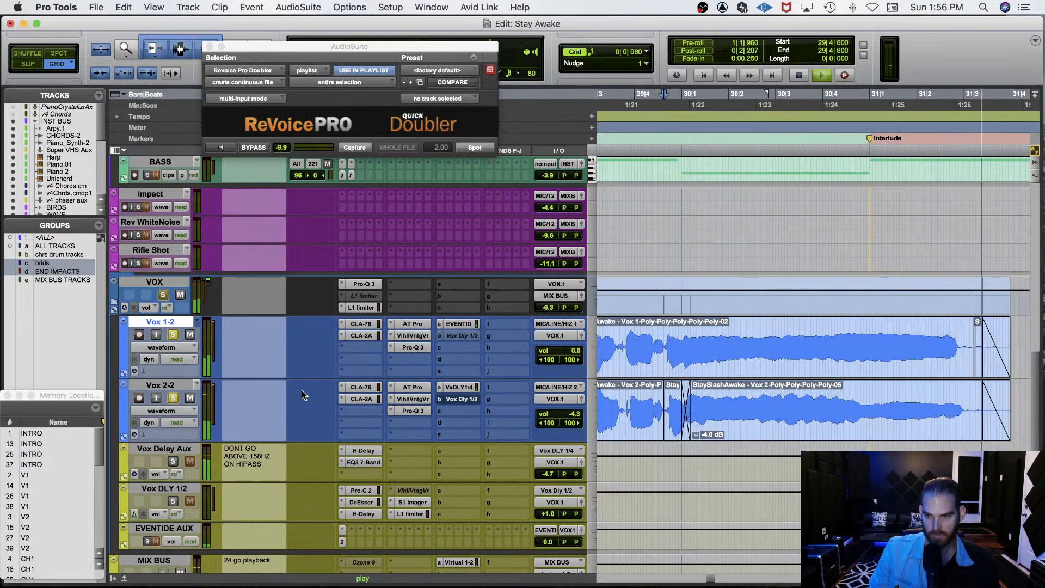
key("space")
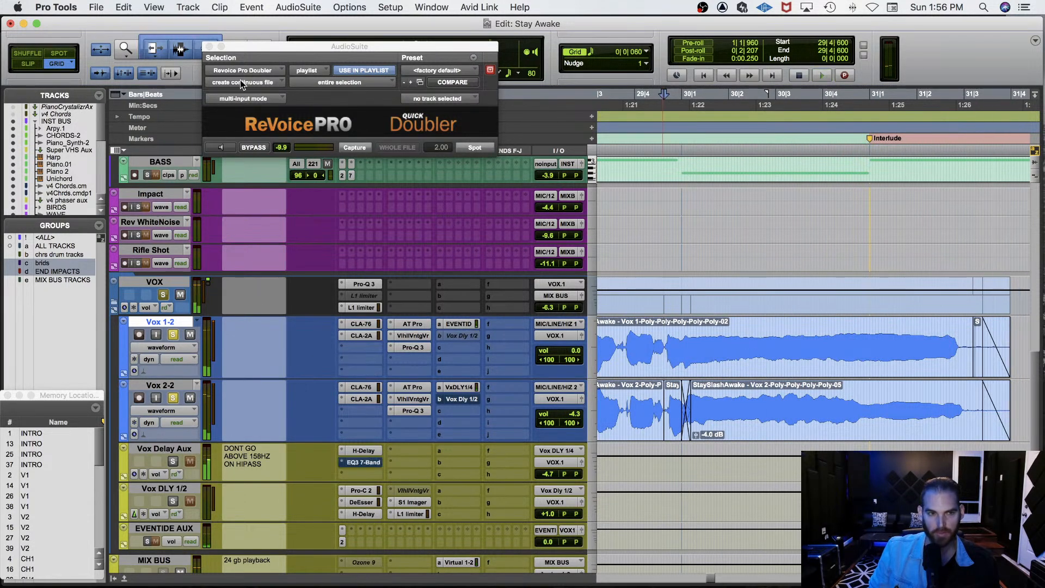
Close the Quick Doubler window and clear the solos on Vox 1-2 and Vox 2-2.
left_click(210, 46)
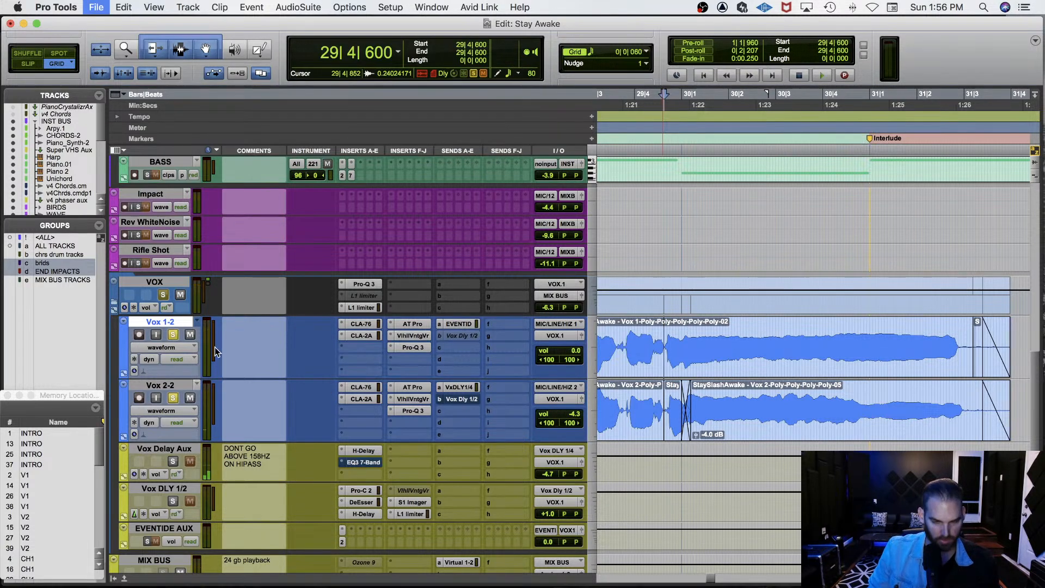
left_click(175, 336)
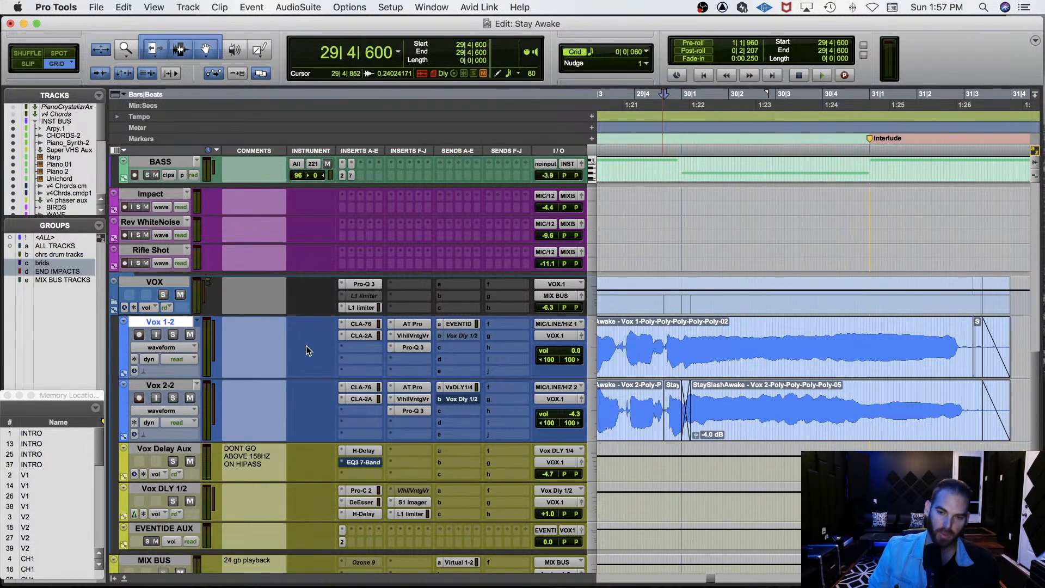
Play the closing chorus vocal phrases from 28|4|060 past the Interlude marker.
key("r")
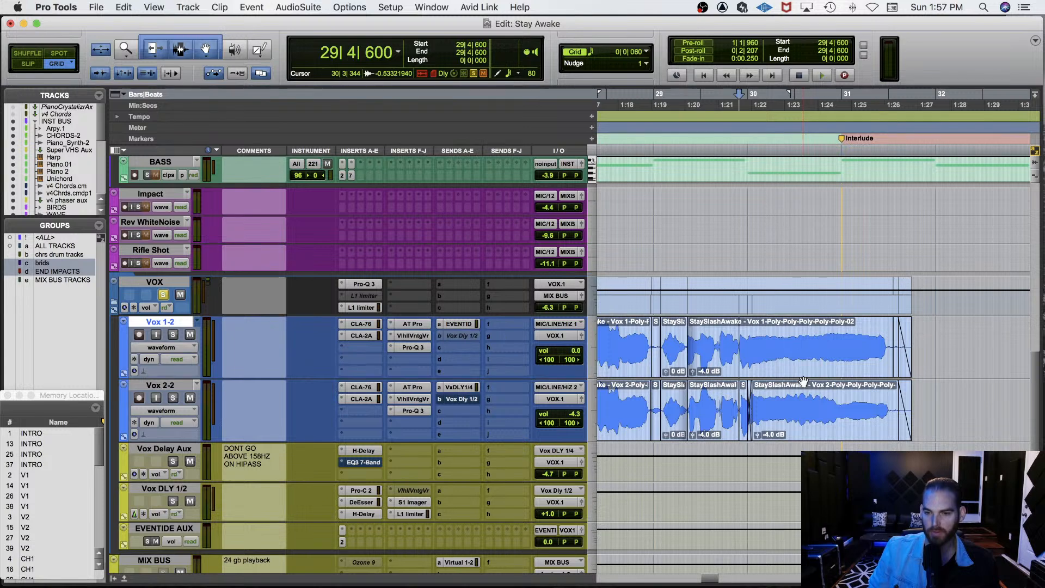
left_click(794, 339)
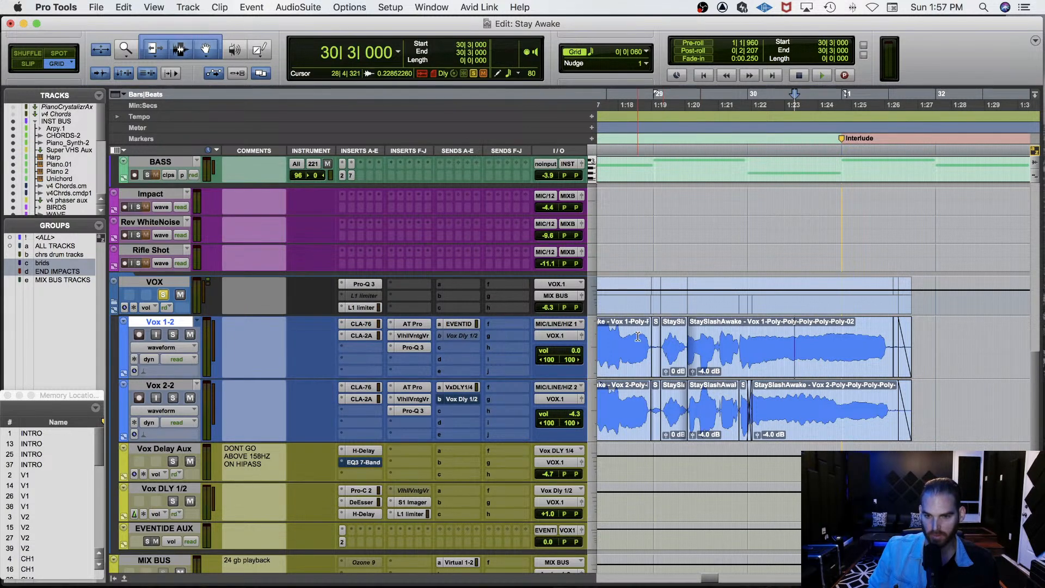
left_click(772, 341)
left_click(631, 338)
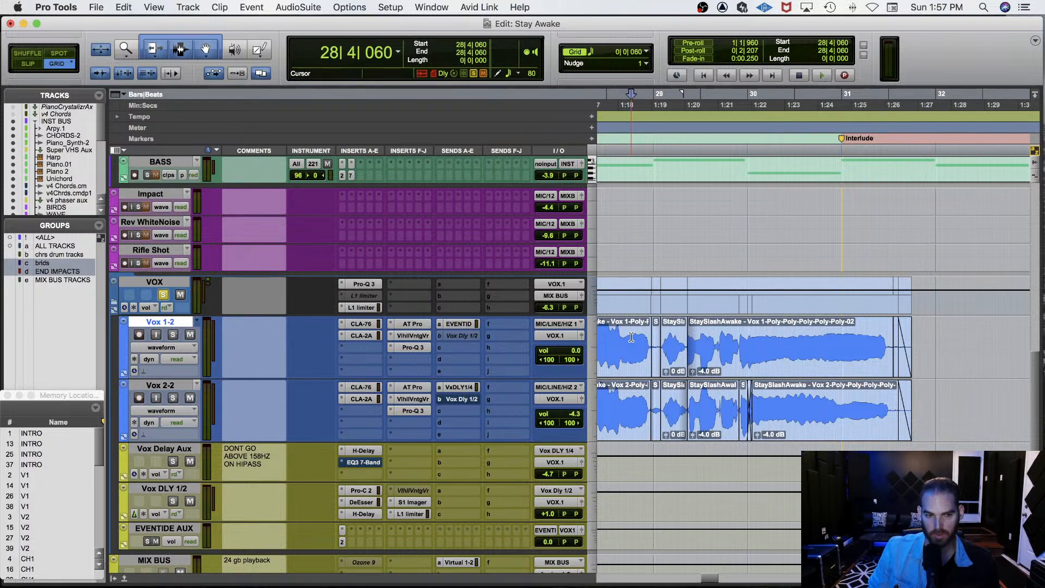
key("space")
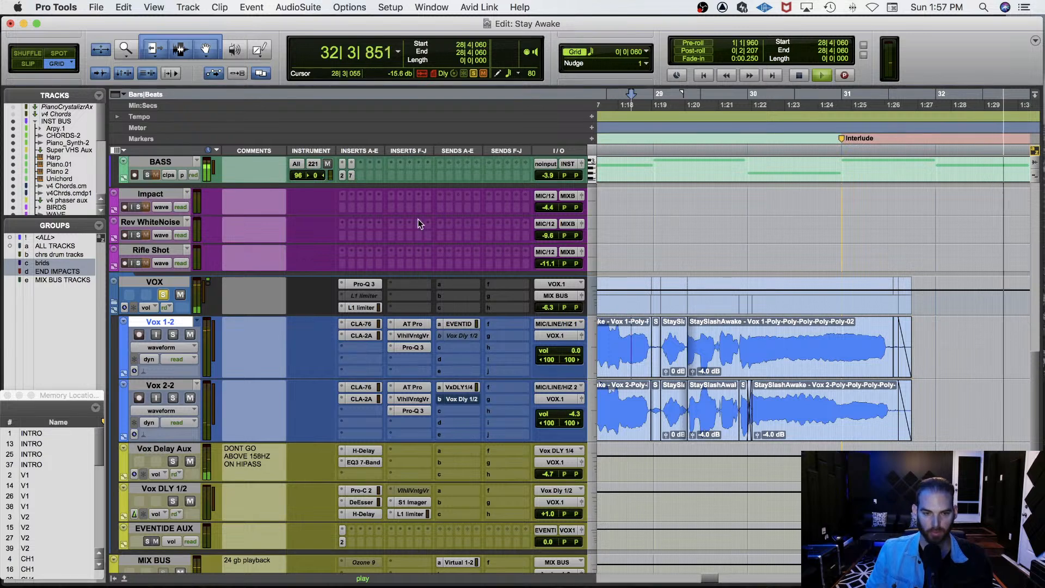
key("space")
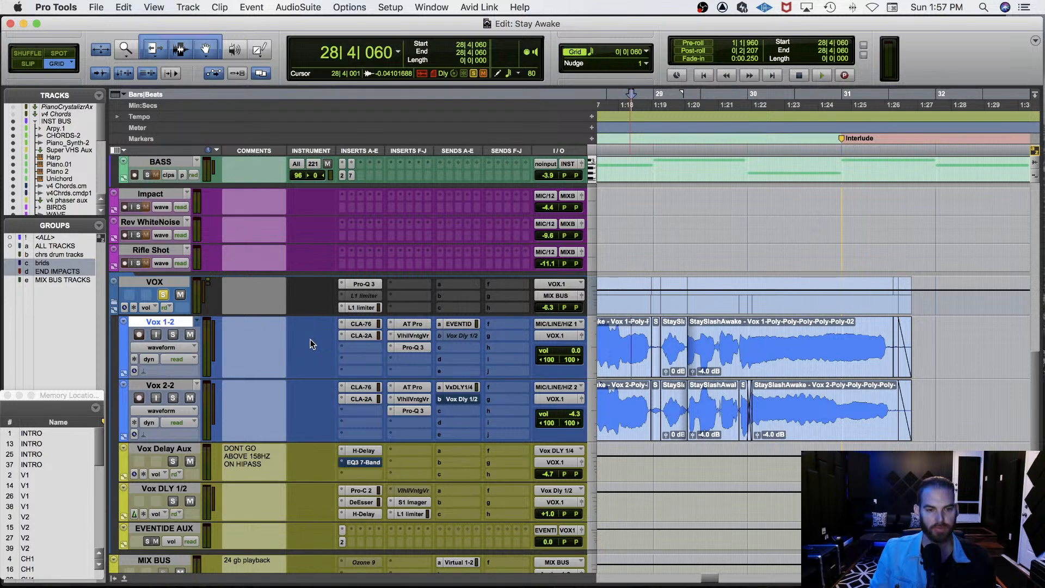
Examine the final sustained phrase on Vox 1-2 and Vox 2-2 between 29|4|600 and 30|3|180.
left_click(739, 342)
key("super+bracketright")
key("super+bracketright")
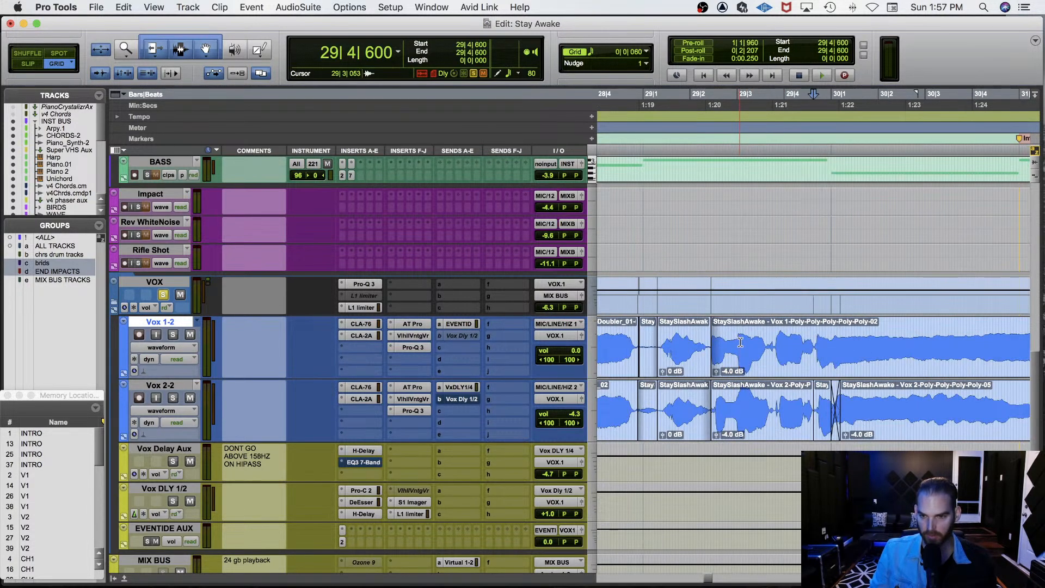
key("r")
scroll(742, 343, "down", 1)
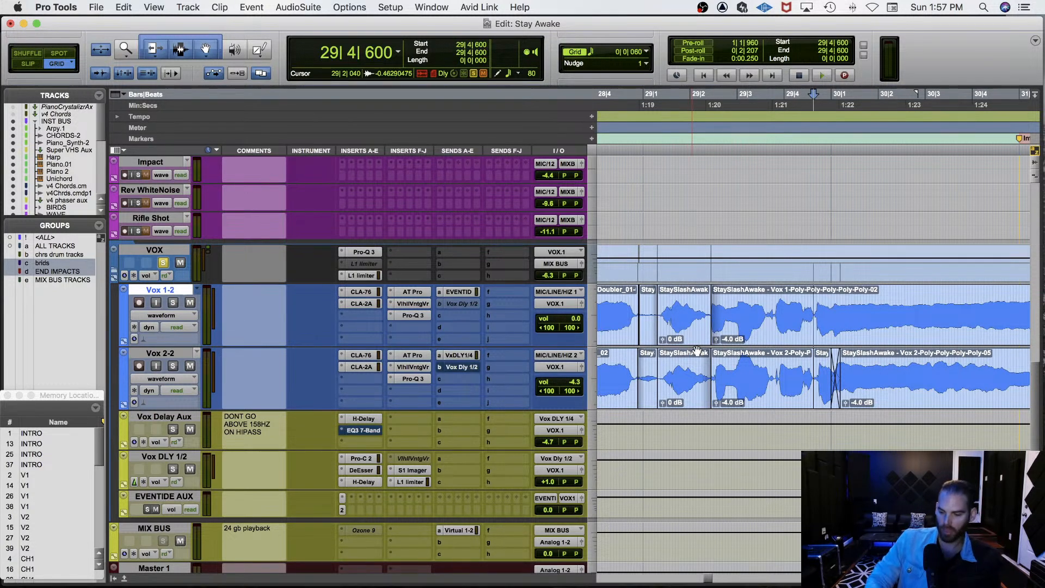
left_click(907, 299)
scroll(806, 313, "right", 3)
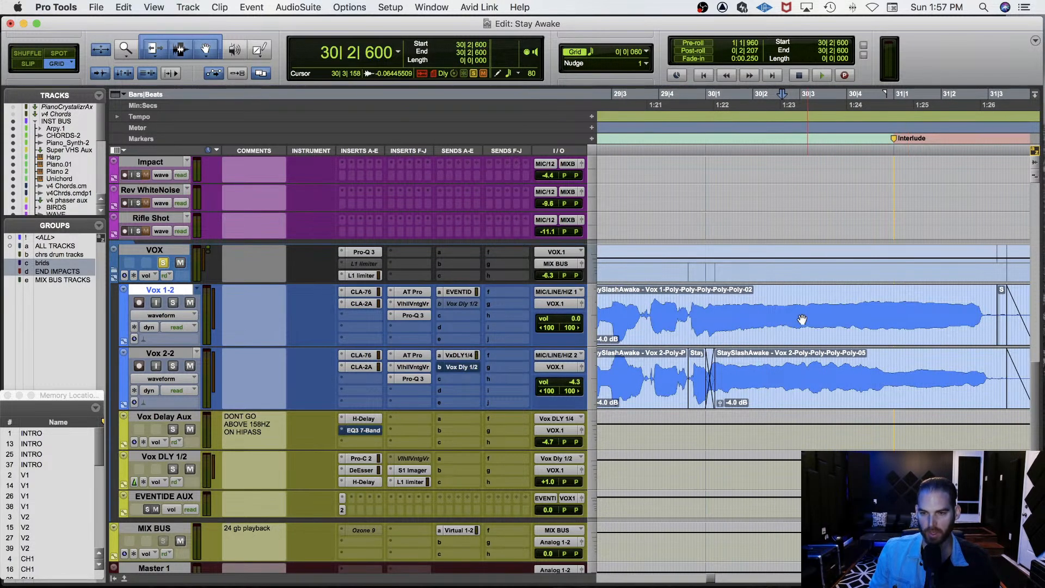
left_click(808, 309)
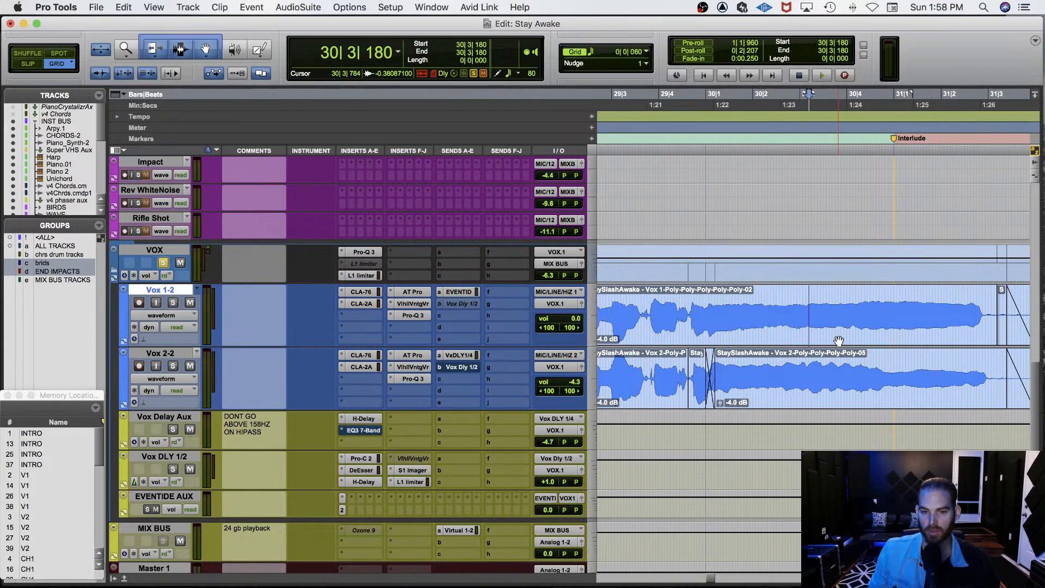
left_click(688, 313)
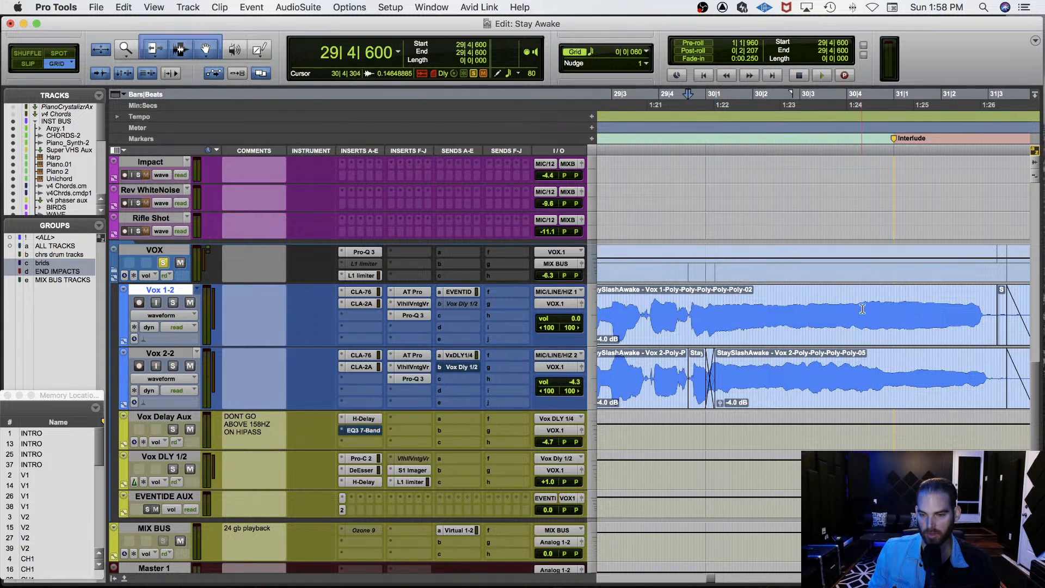
Review the edited Vox 1-2 and Vox 2-2 clips across the chorus, from the CH1 marker to the Interlude.
key("r")
scroll(863, 309, "left", 2)
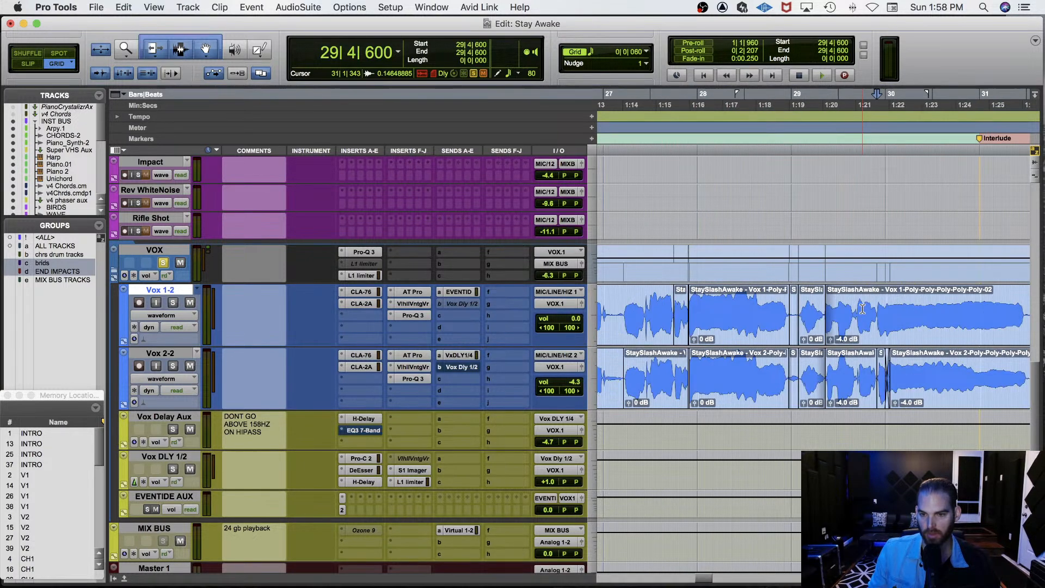
key("r")
scroll(863, 309, "left", 6)
scroll(856, 306, "right", 3)
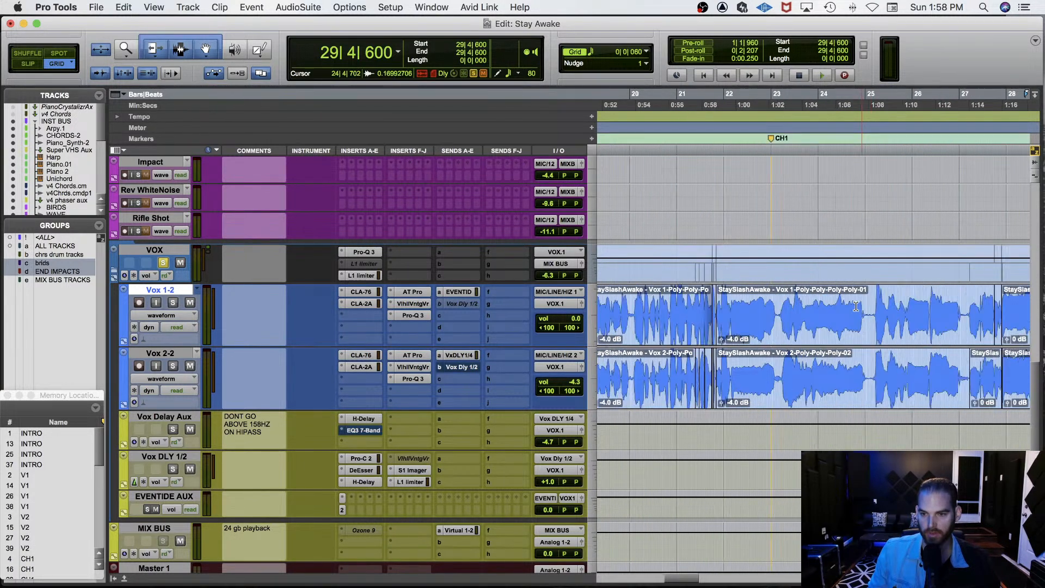
left_click(770, 303)
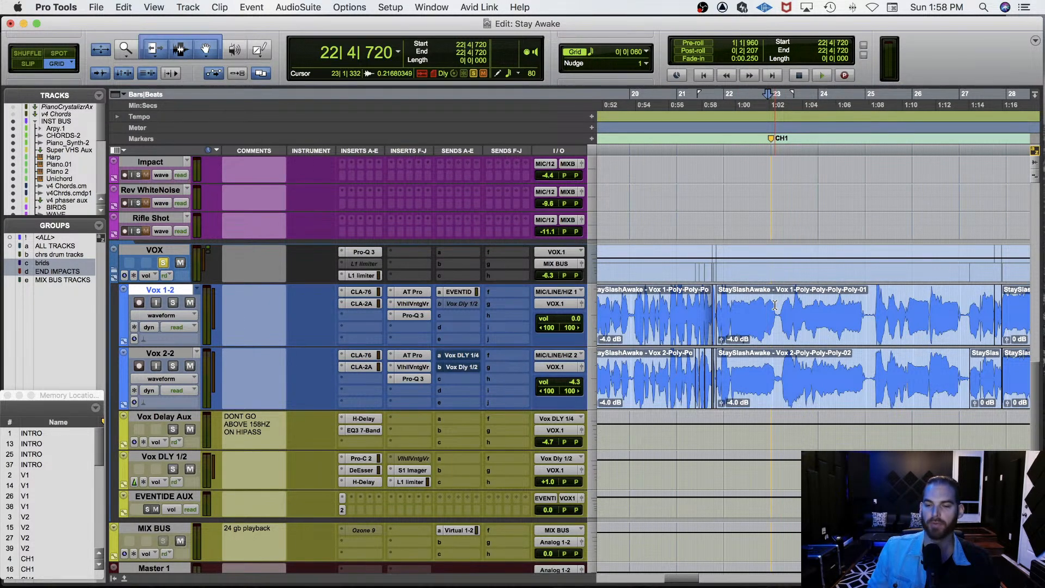
scroll(773, 306, "up", 1)
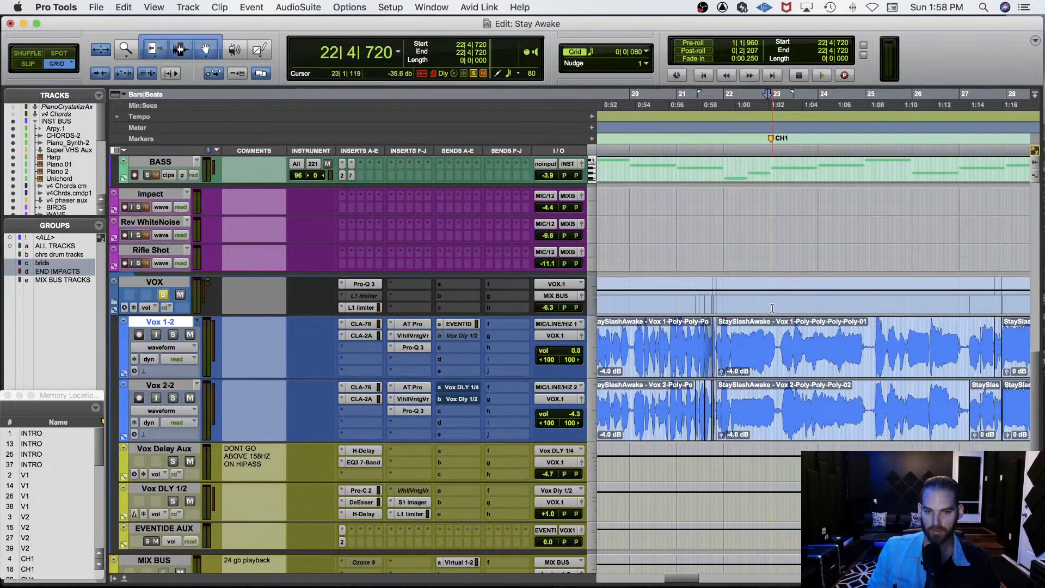
scroll(772, 308, "right", 3)
left_click(647, 335)
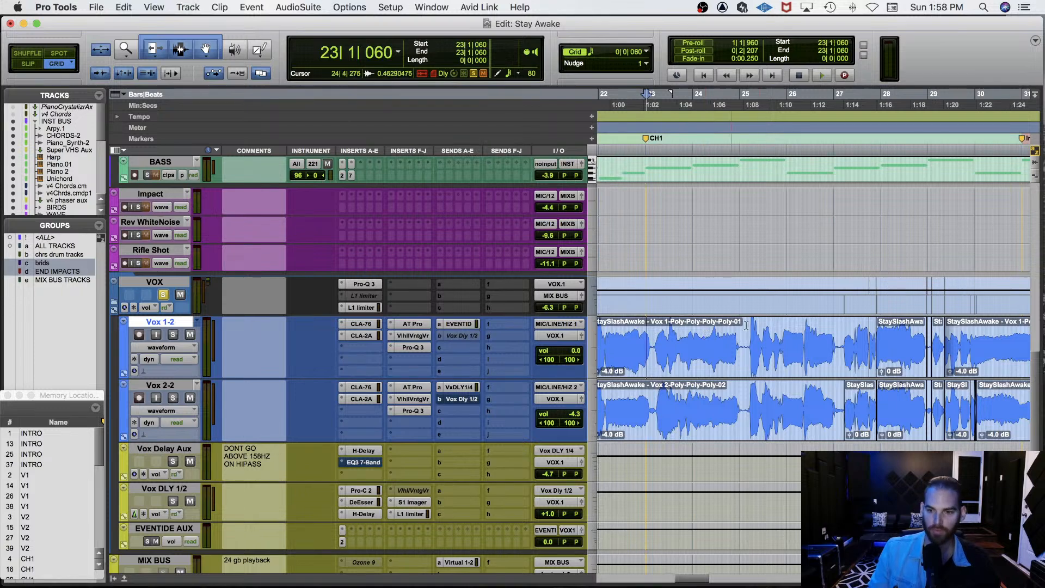
scroll(770, 334, "right", 3)
left_click(872, 334)
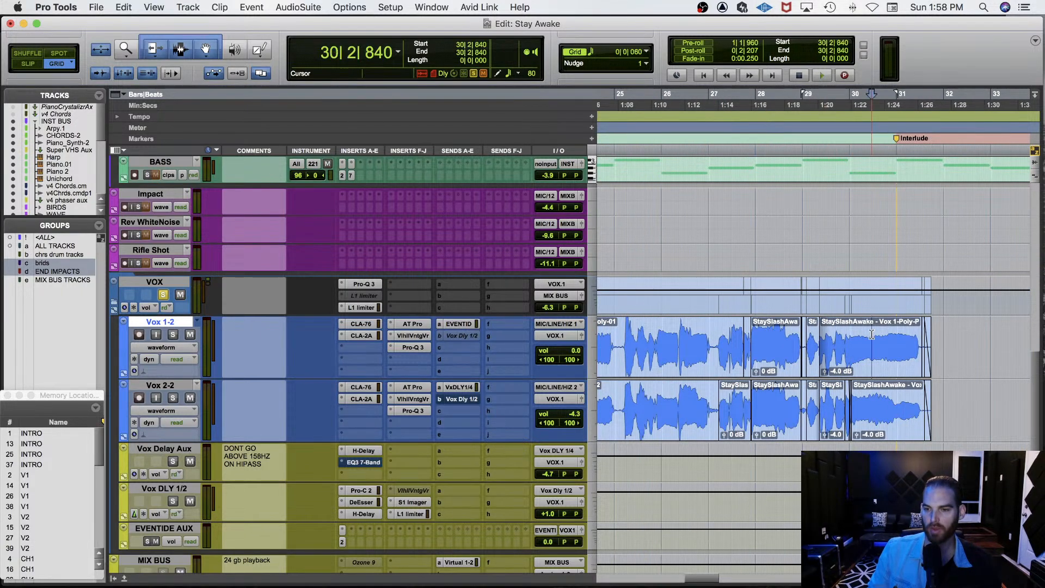
scroll(742, 342, "left", 3)
left_click_drag(650, 341, 839, 342)
left_click(778, 343)
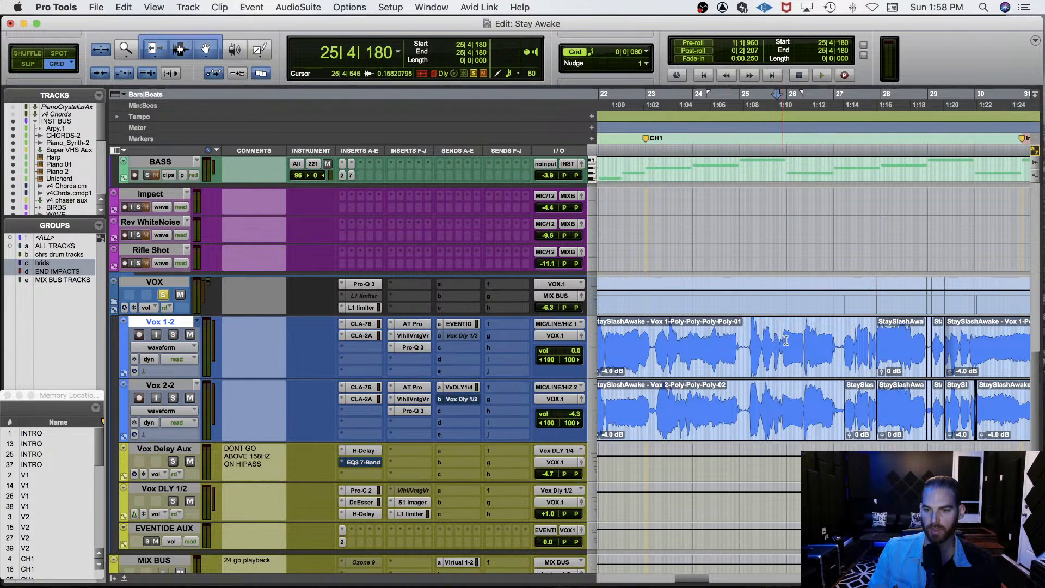
left_click(822, 344)
scroll(817, 346, "right", 5)
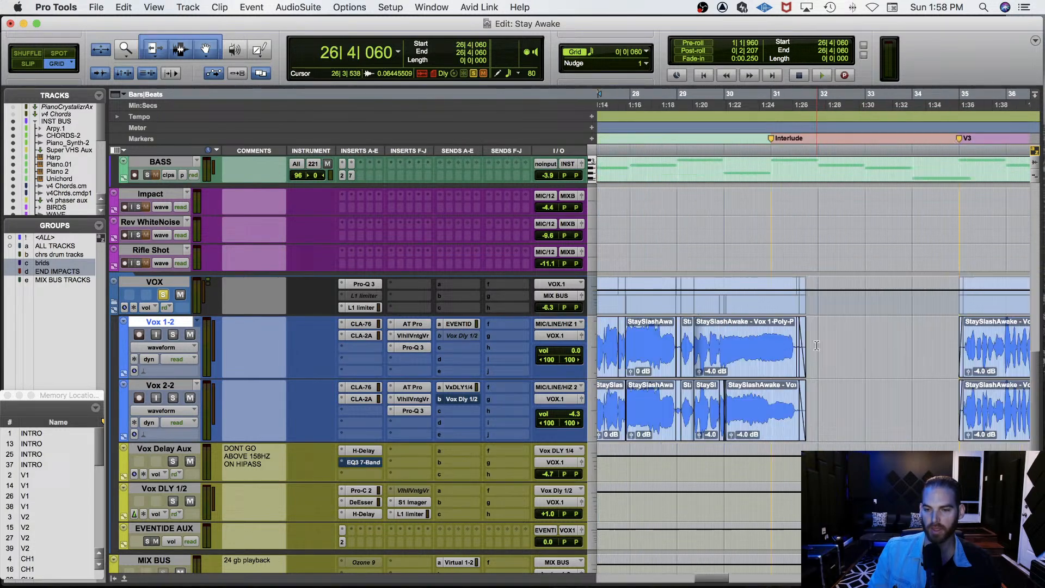
Clear the solo on the VOX folder track.
left_click(759, 342)
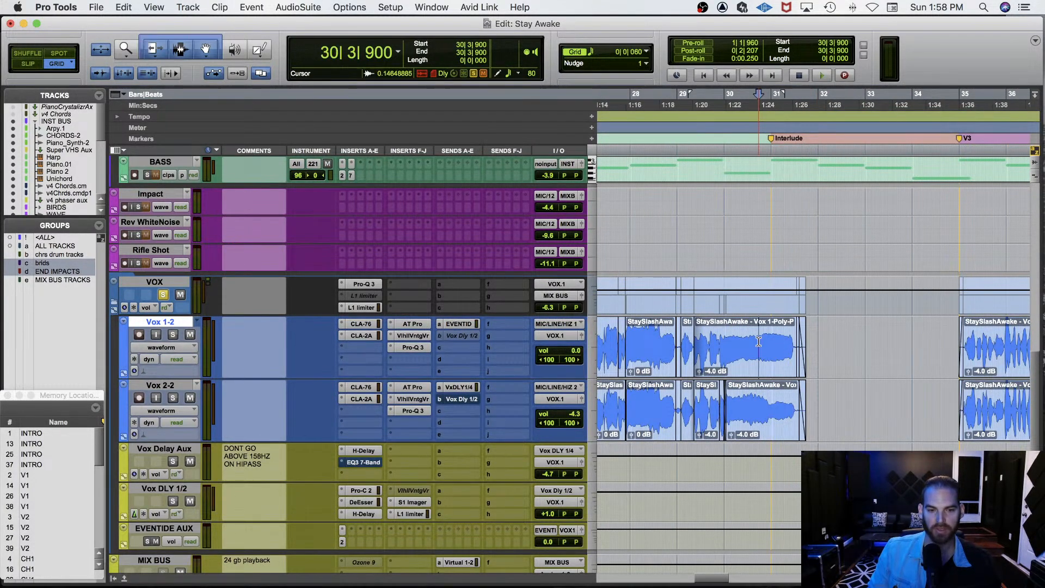
key("r")
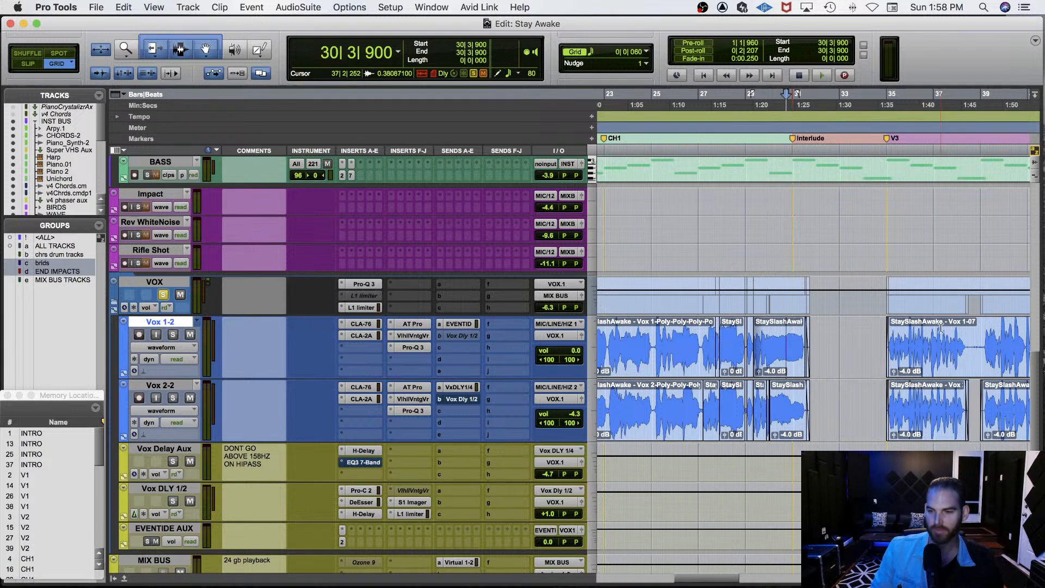
left_click(821, 333)
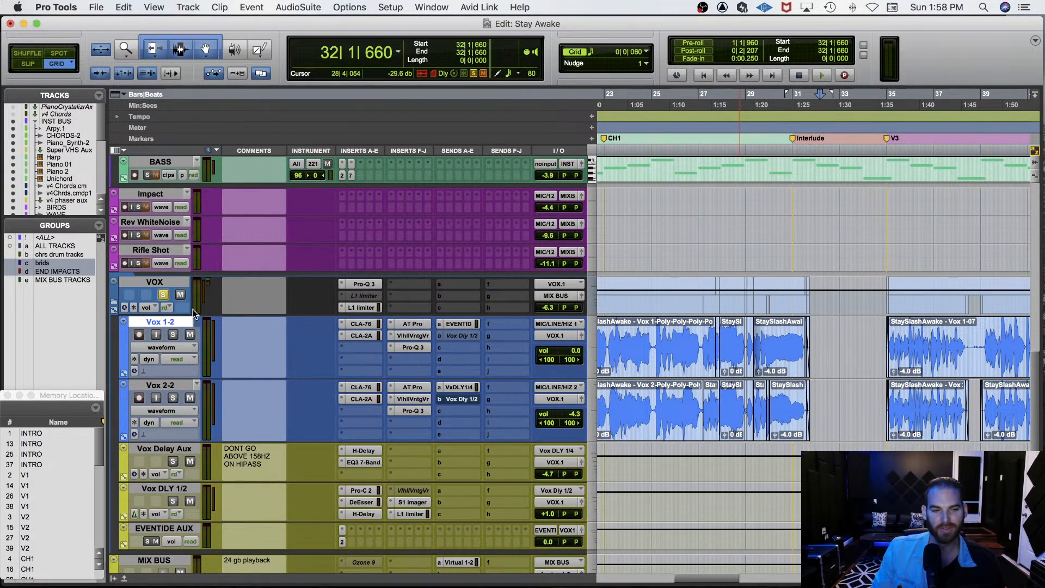
left_click(162, 296)
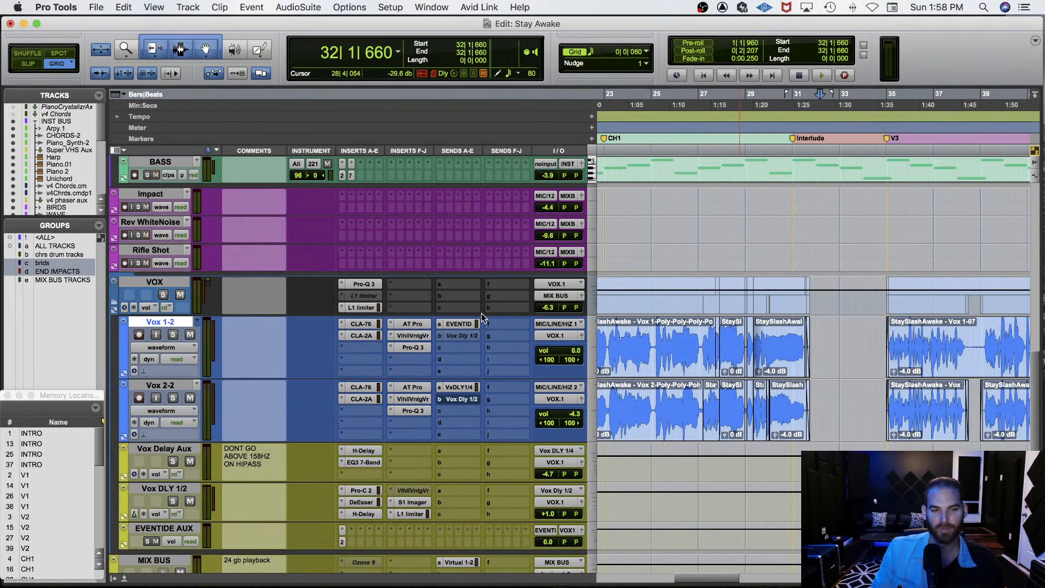
Play the full mix through the Interlude from 32|2|360.
left_click(852, 340)
left_click(871, 337)
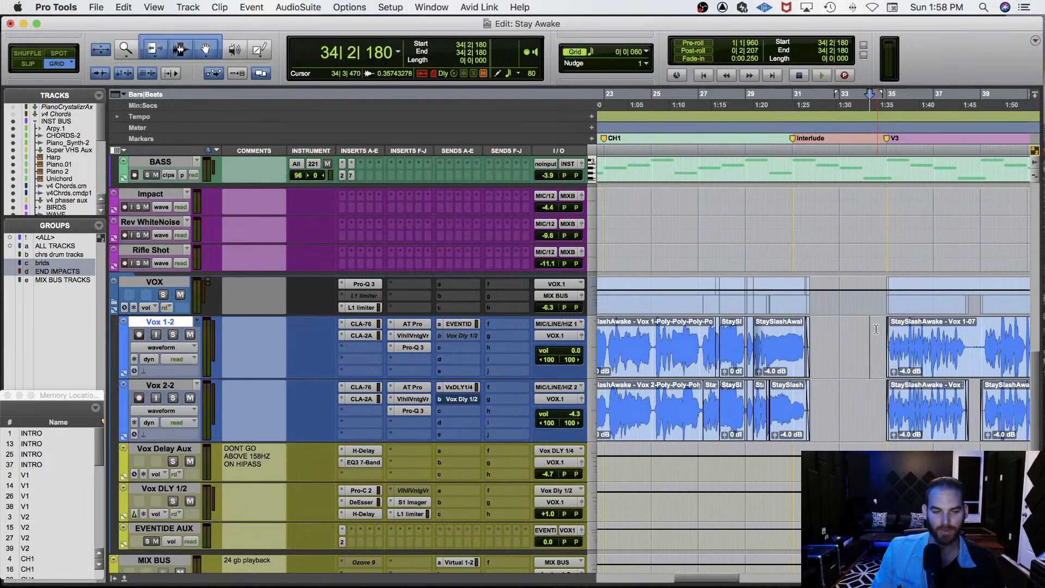
left_click(824, 332)
key("space")
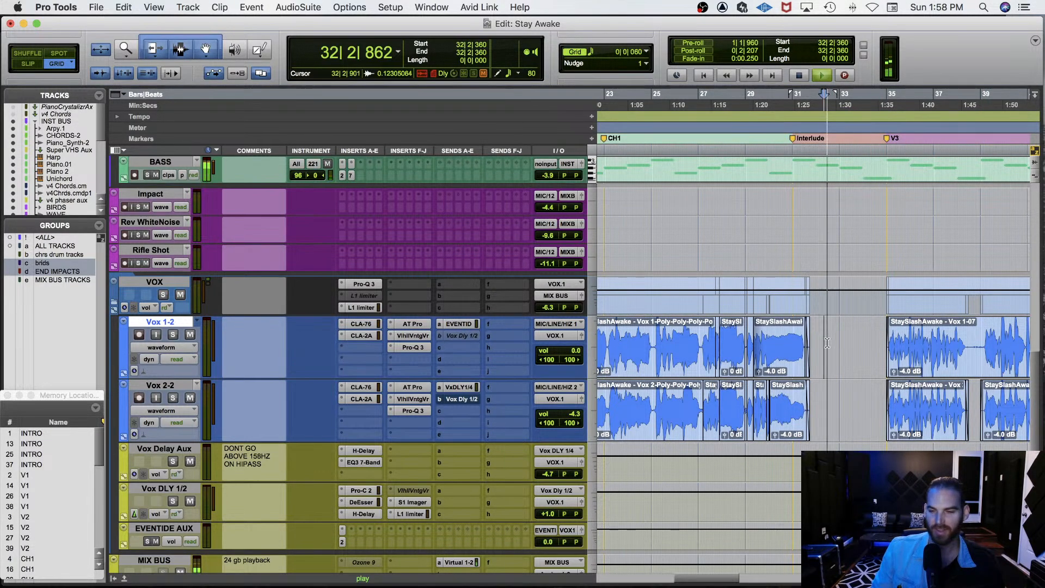
scroll(827, 343, "up", 2)
key("space")
Place the edit cursor at 30|3|480 and review the whole song arrangement across all markers.
left_click(783, 392)
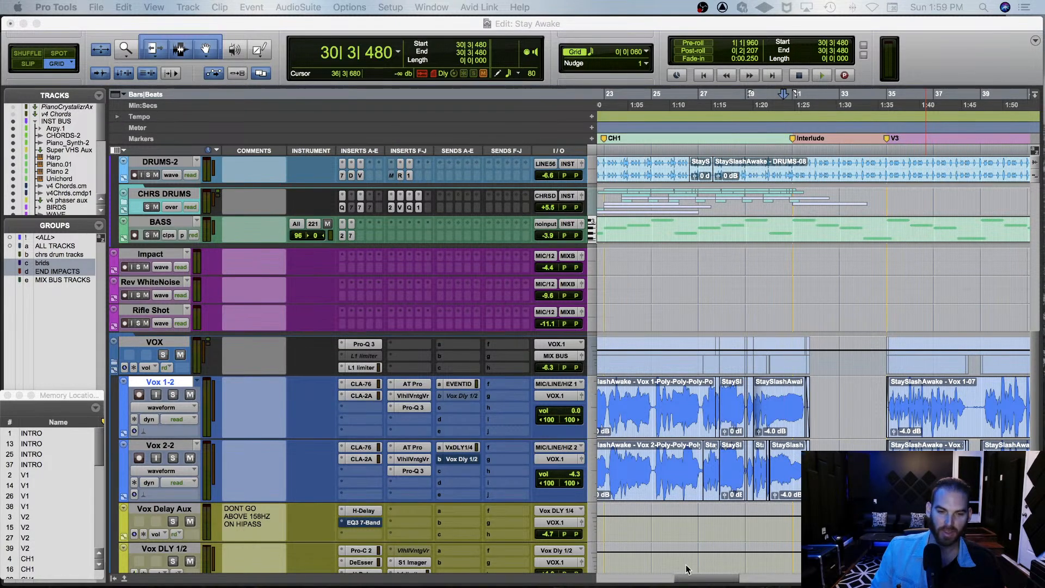
left_click(303, 458)
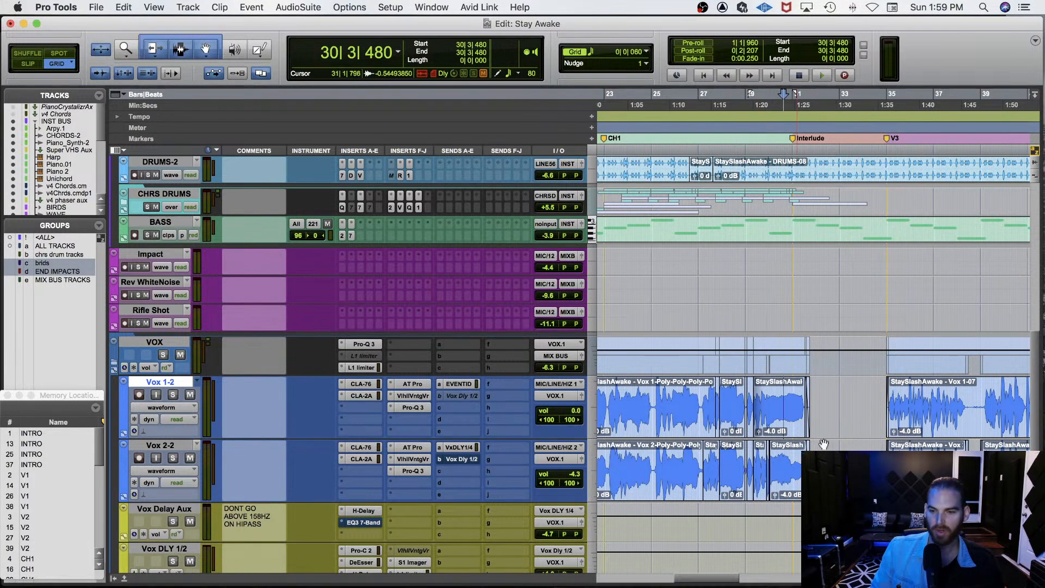
key("r")
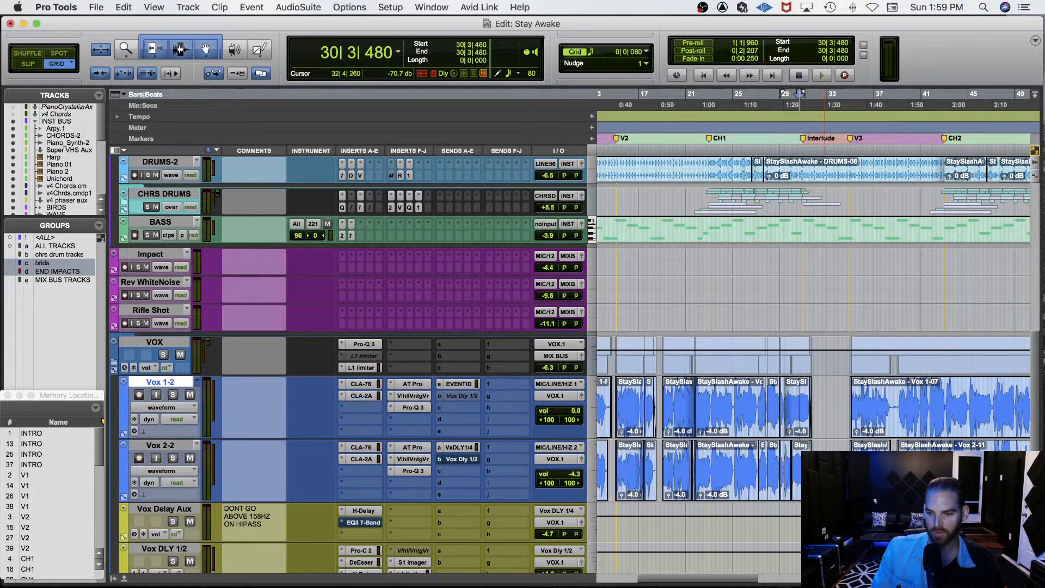
key("F8")
key("F7+F8")
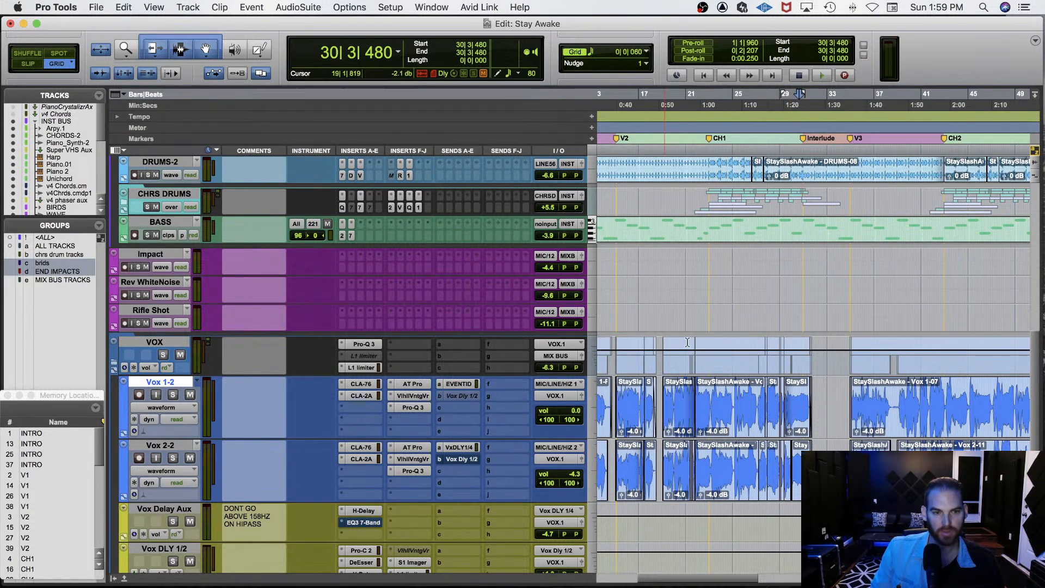
key("r")
key("r")
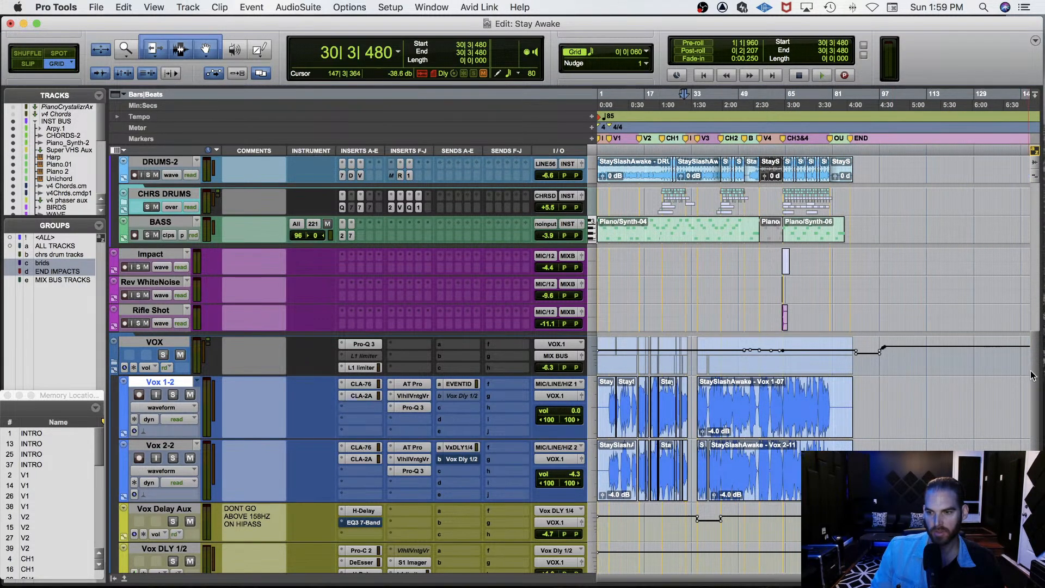
Select the INST BUS folder track and increase its track height.
left_click_drag(1039, 377, 1040, 188)
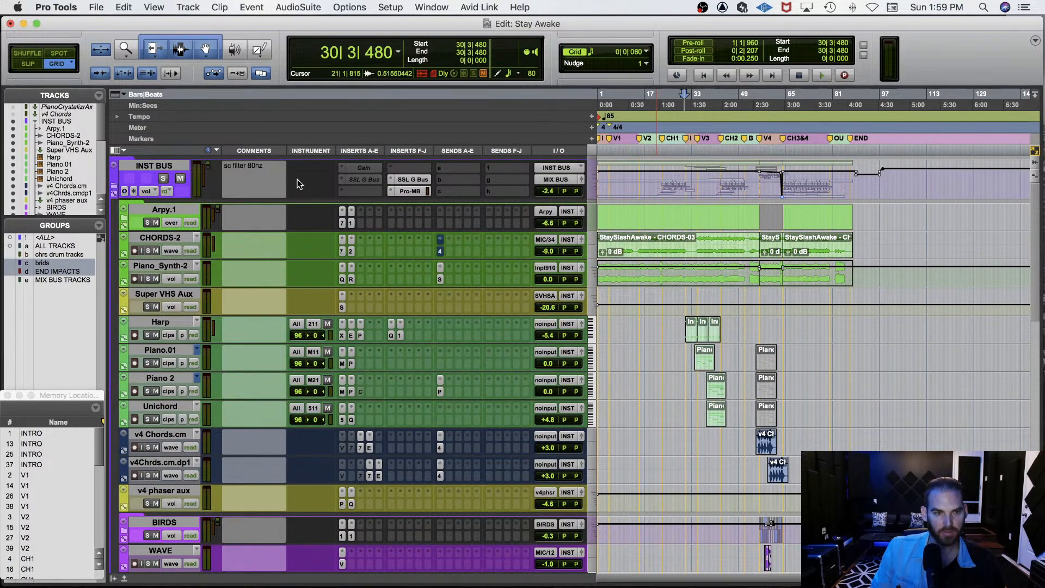
left_click(168, 164)
key("ctrl+Up")
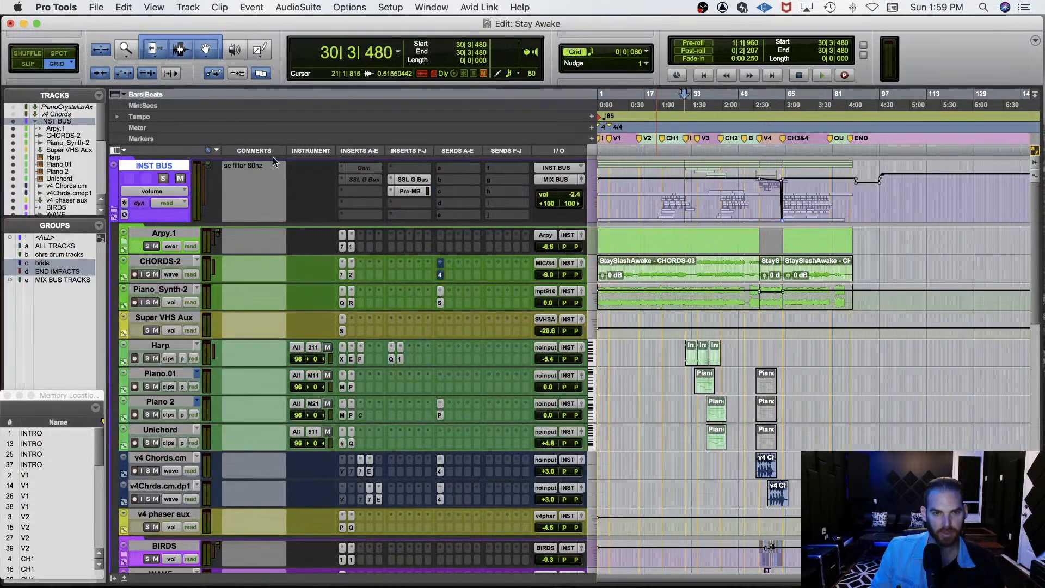
Inspect the settings of the SSL G Bus compressor and Pro-MB inserts on INST BUS.
left_click(418, 179)
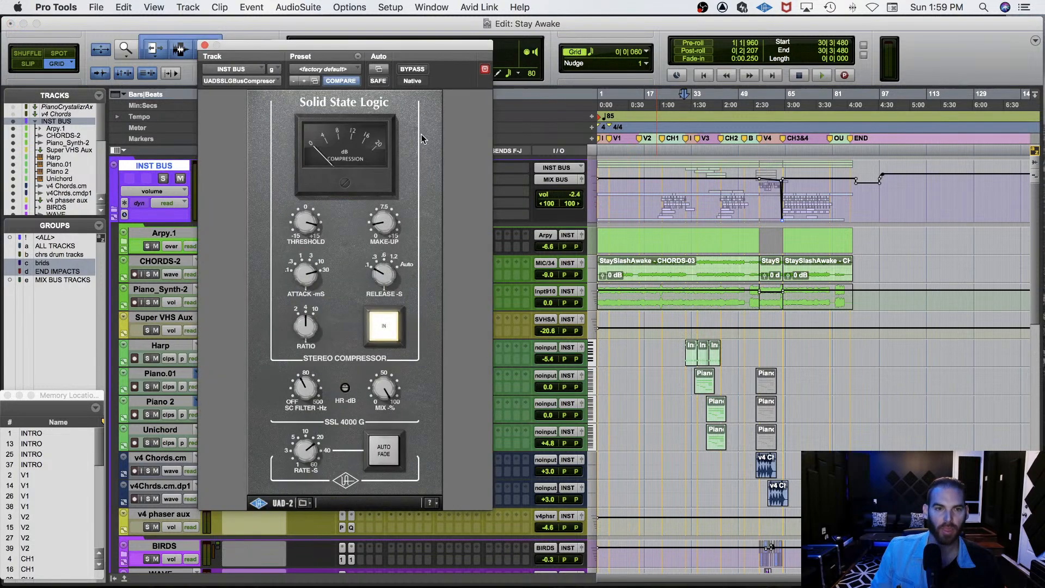
left_click(205, 46)
left_click(410, 192)
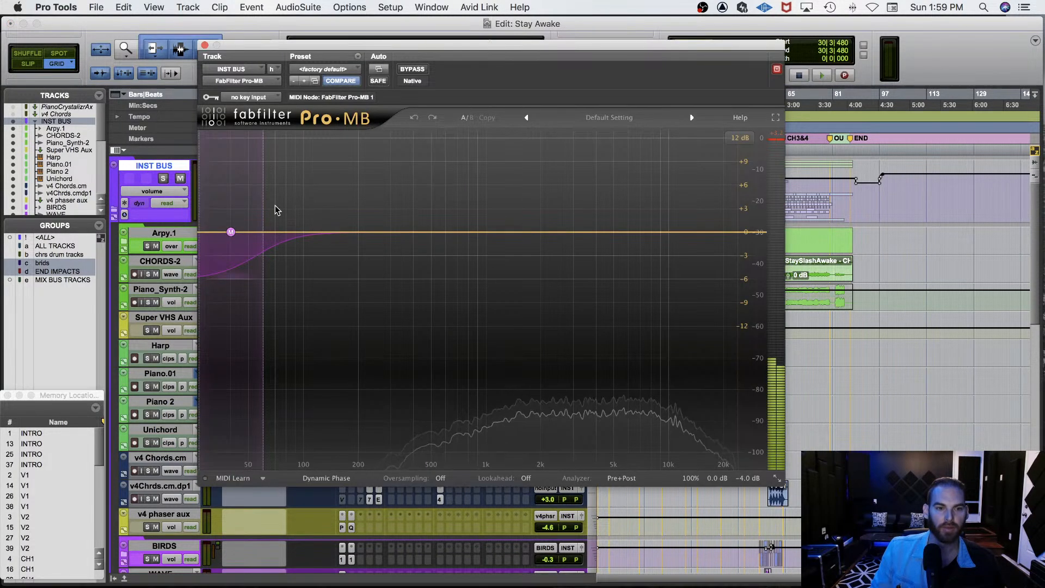
left_click(205, 46)
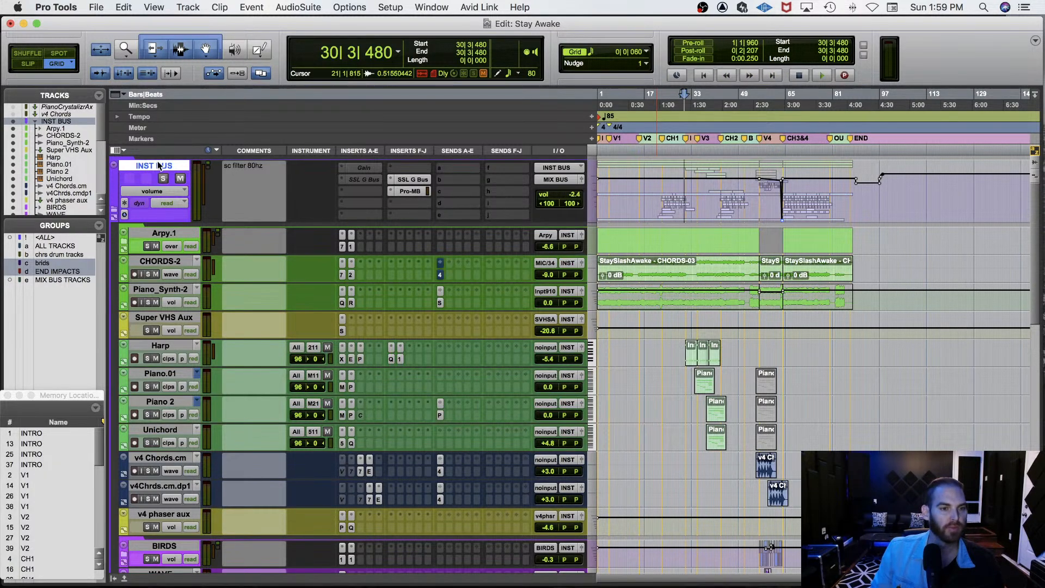
Save the session and collapse the INST BUS folder track.
key("super+s")
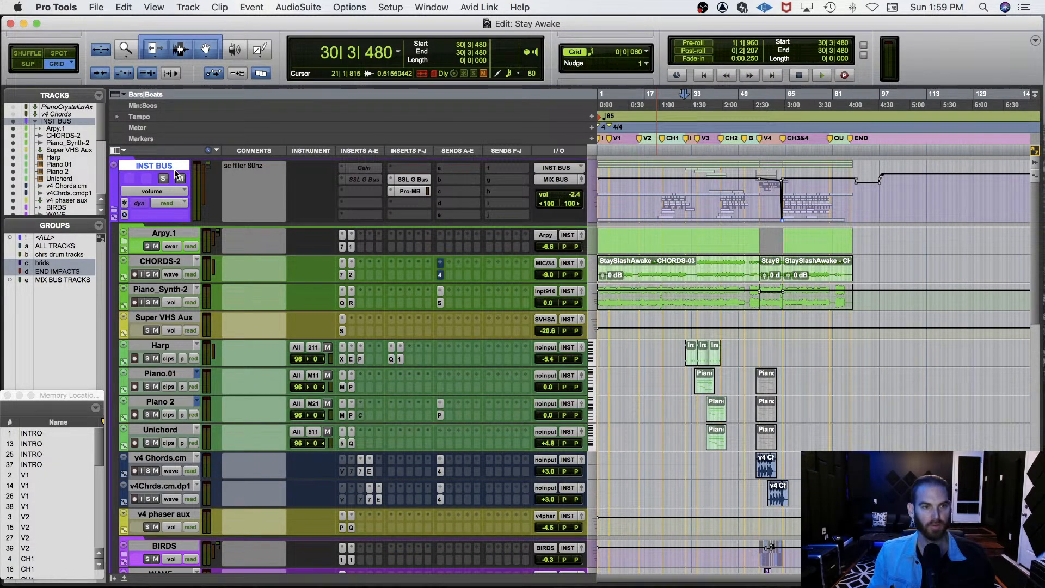
scroll(223, 248, "down", 10)
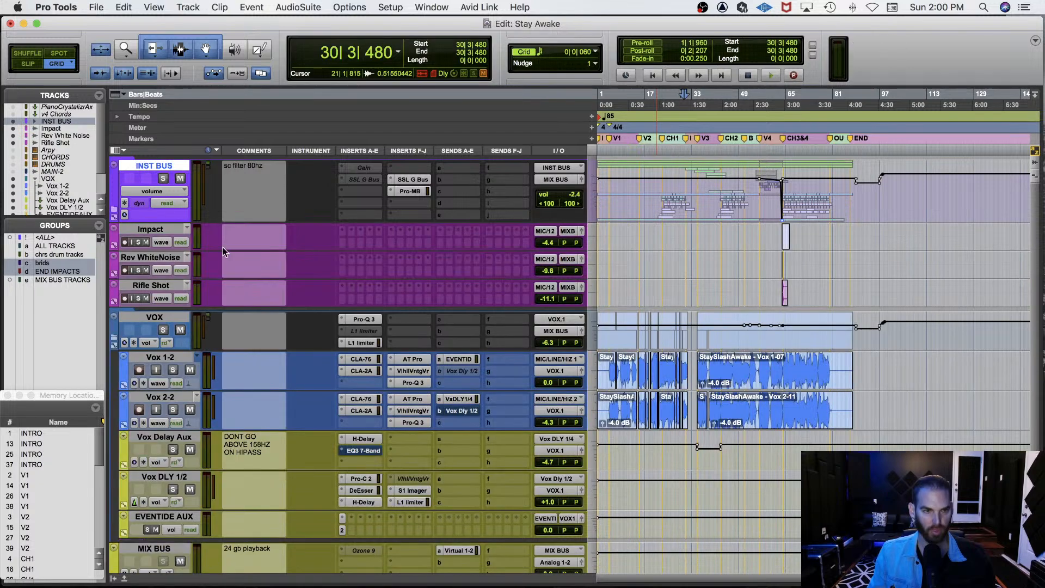
scroll(251, 334, "down", 5)
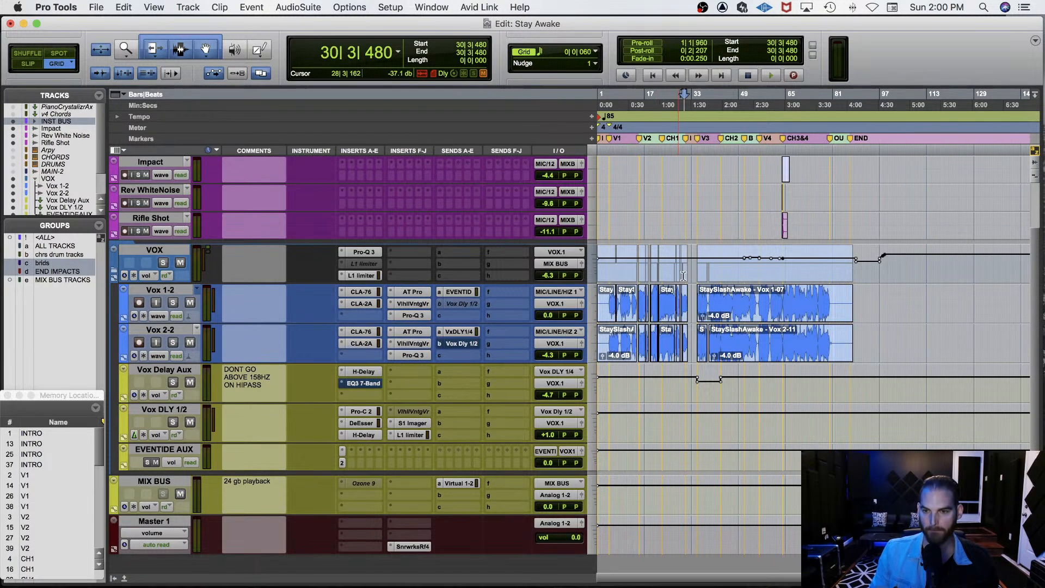
Place the edit cursor on Vox 1-2 at 64|4|000 and enlarge the track with the zoom toggle.
left_click(784, 298)
key("e")
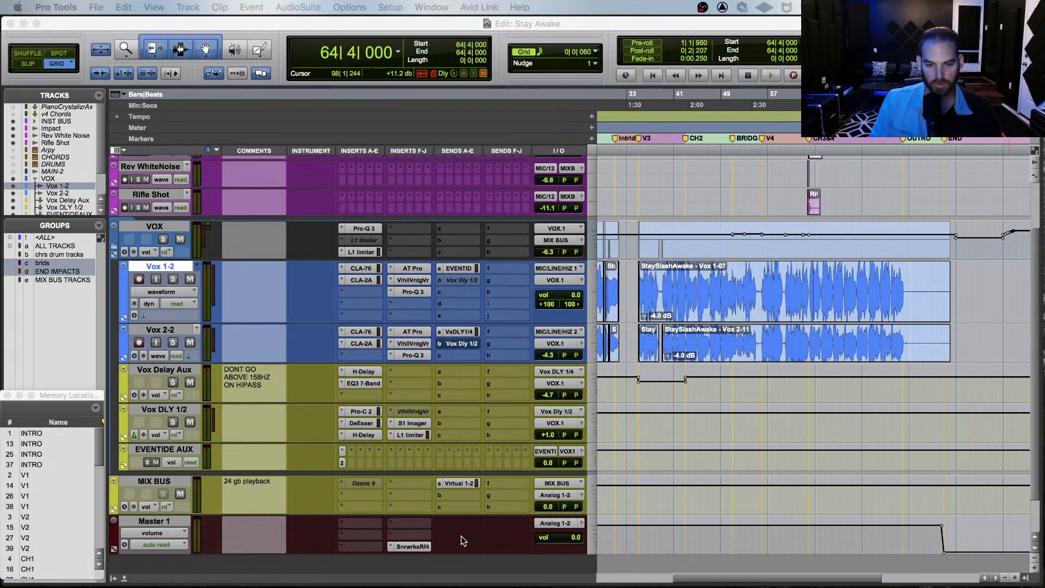
Move the Ozone 9 plug-in on the MIX BUS from Inserts A-E to the third slot of Inserts F-J.
scroll(303, 410, "up", 3)
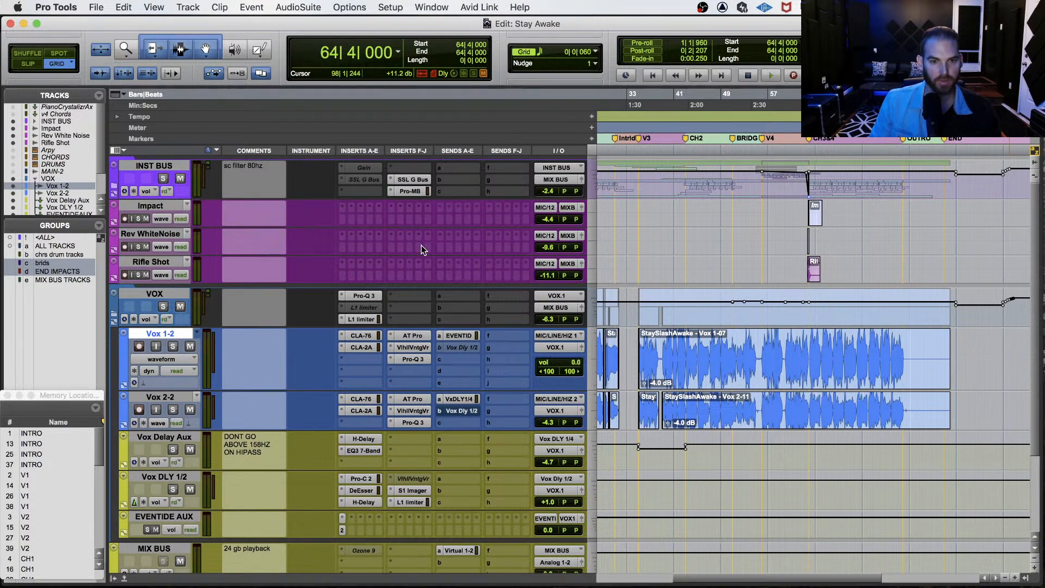
scroll(319, 480, "down", 5)
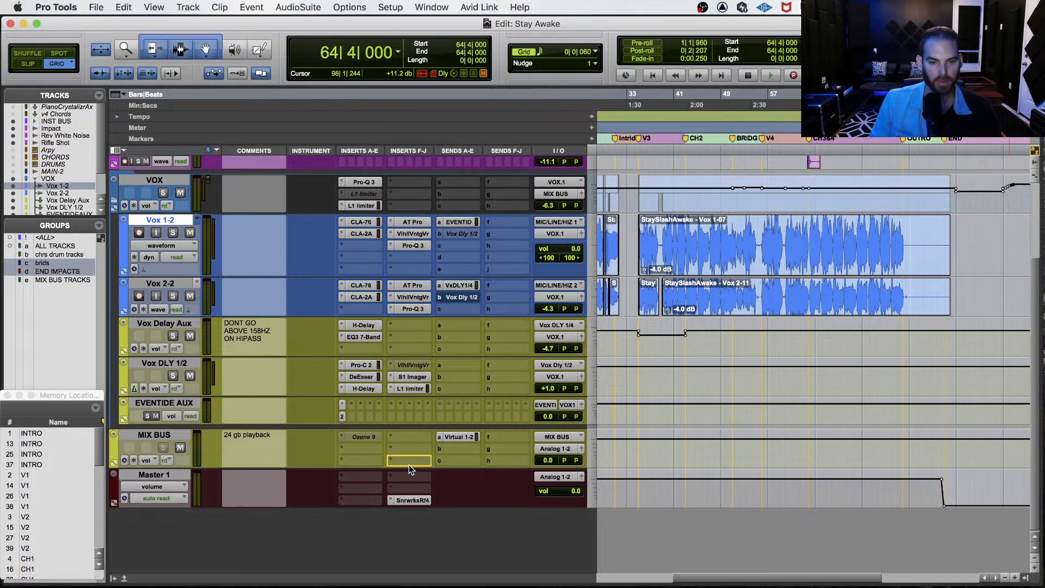
left_click_drag(409, 466, 409, 464)
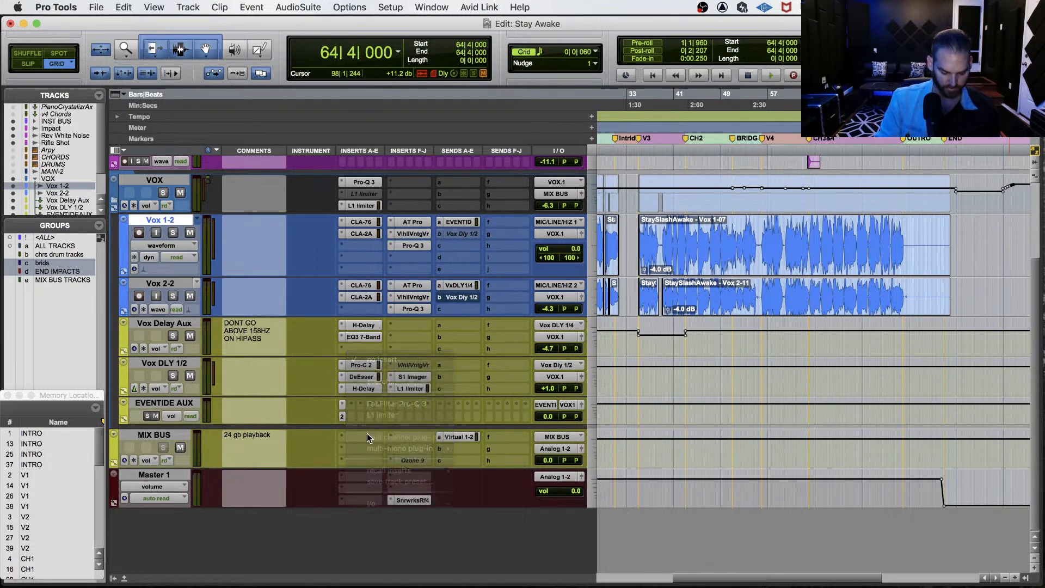
Insert the UAD Ampex ATR-102 (stereo) plug-in in the first slot of the MIX BUS and audition the mix through it.
left_click(367, 433)
type("ampex")
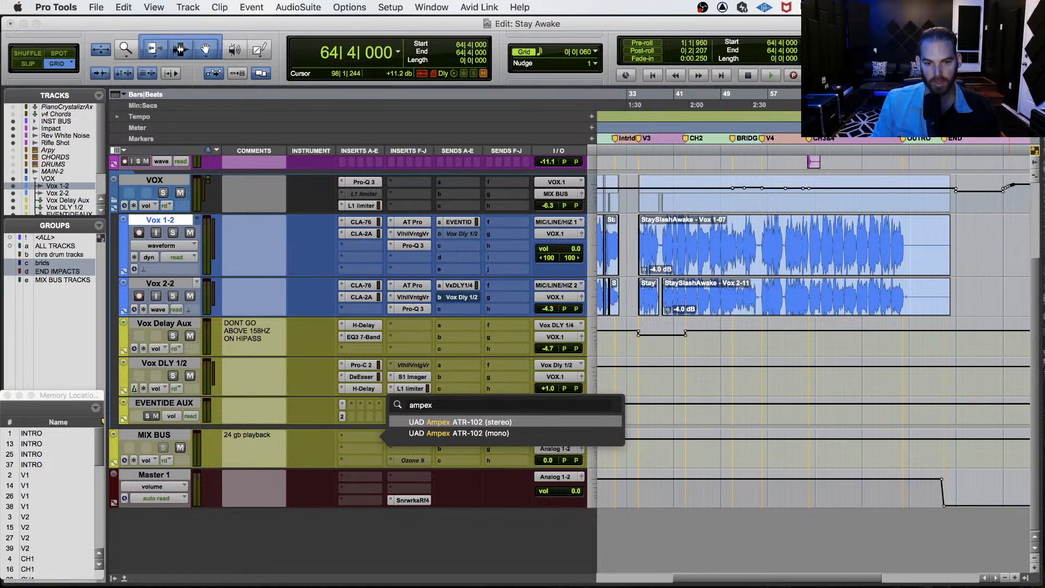
key("Return")
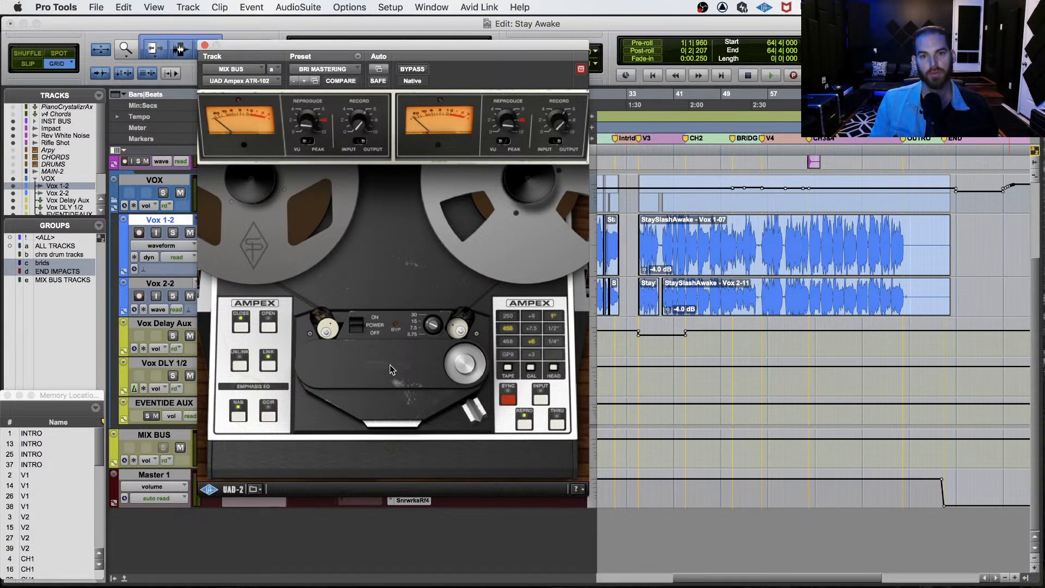
key("space")
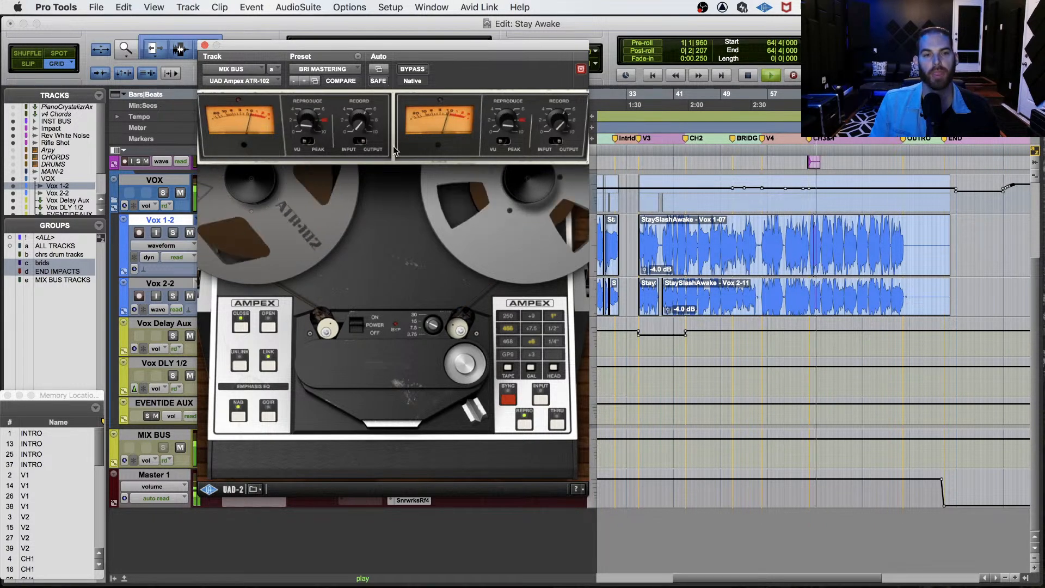
key("space")
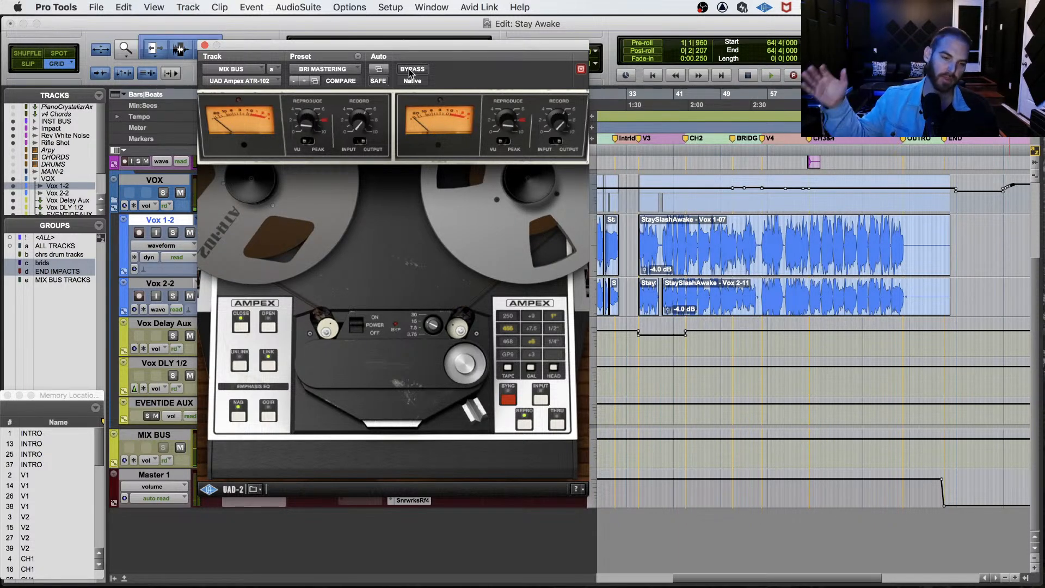
Compare the mix bus tape plugin bypassed and engaged during playback, and close its window.
key("space")
left_click(412, 69)
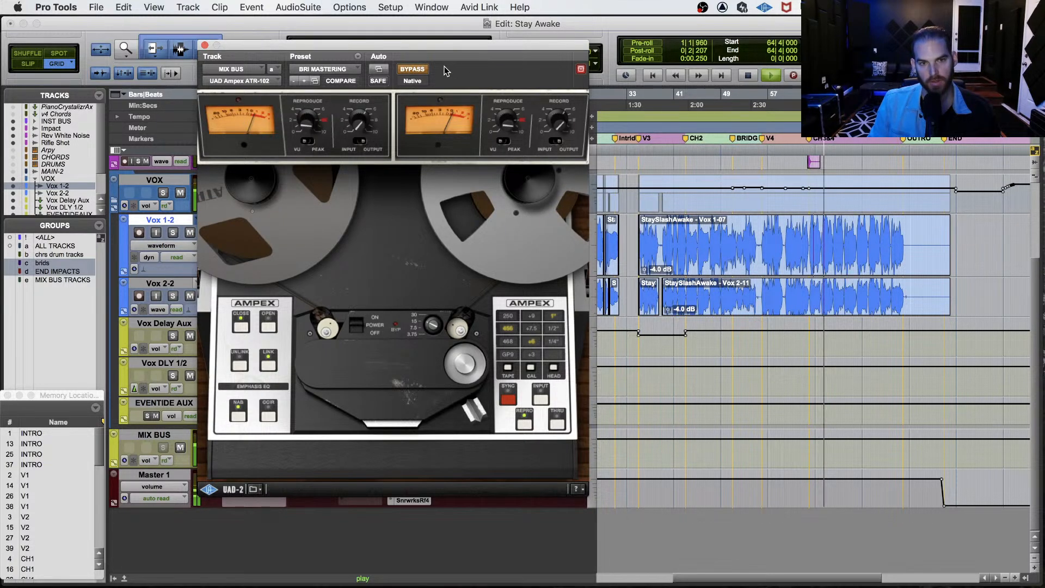
left_click(415, 71)
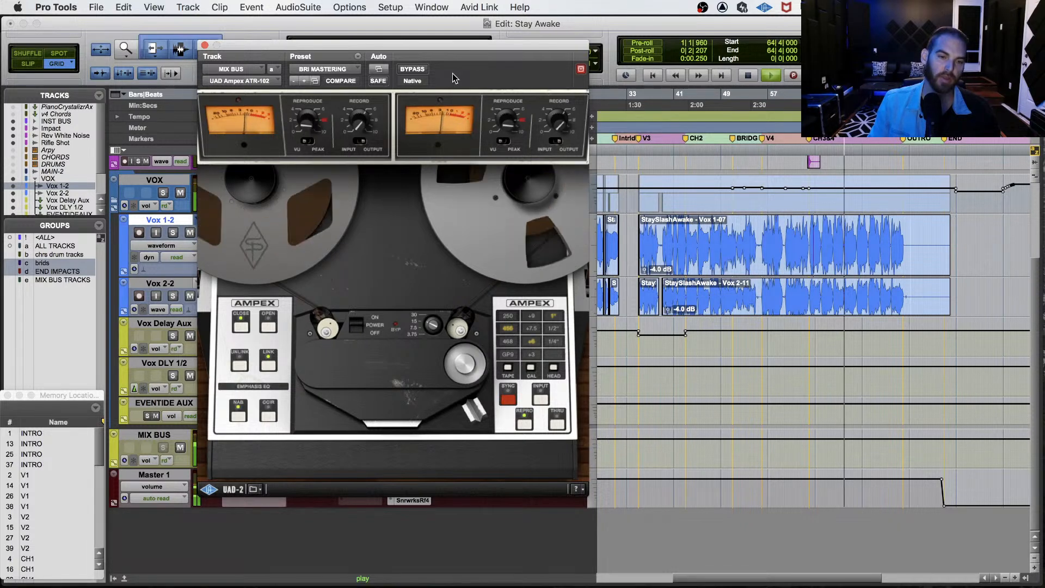
key("space")
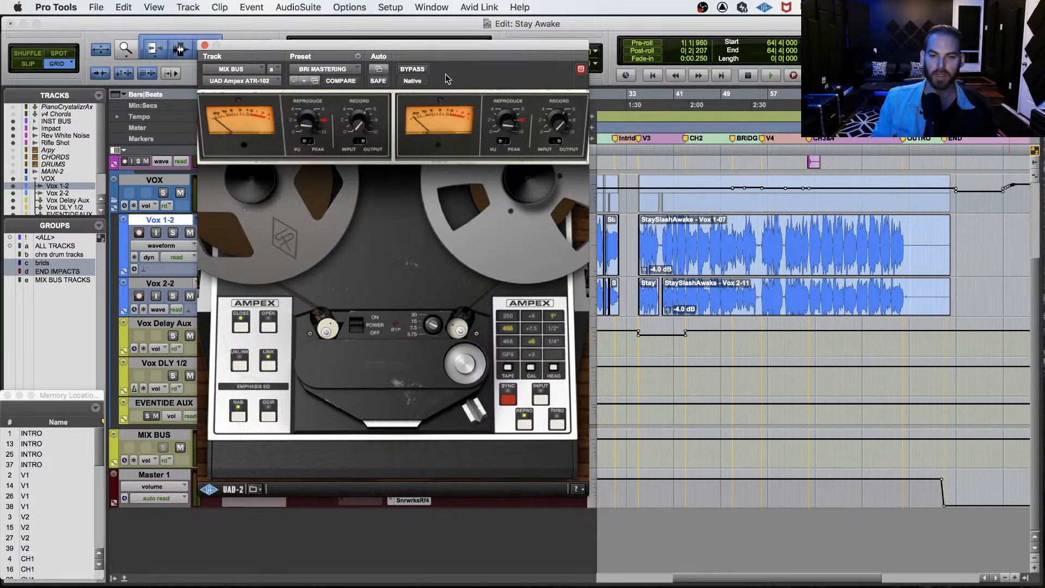
left_click(206, 46)
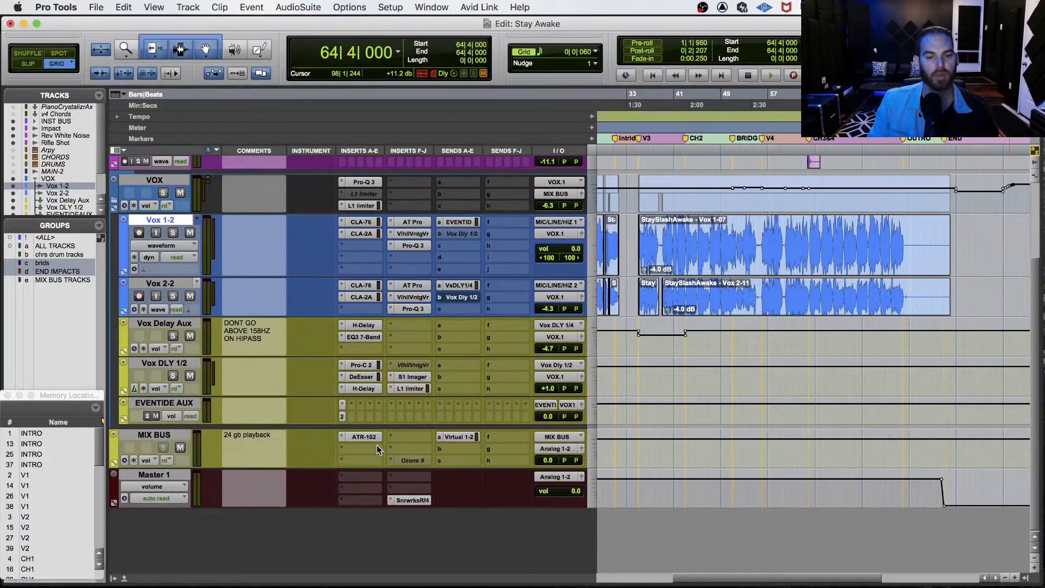
Make the ATR-102 insert on the MIX BUS track inactive.
left_click(342, 438)
left_click(325, 439)
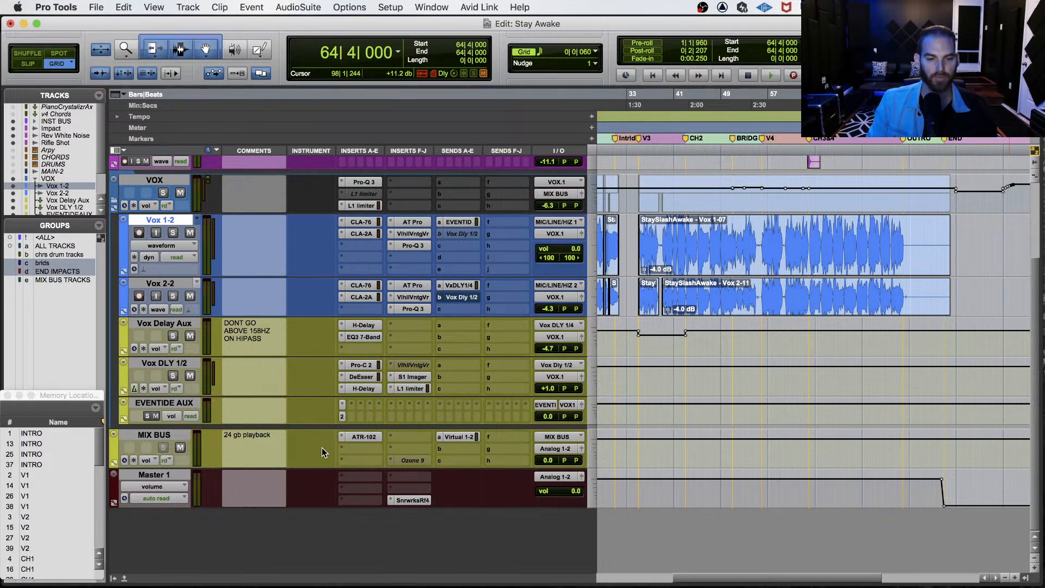
left_click(349, 439)
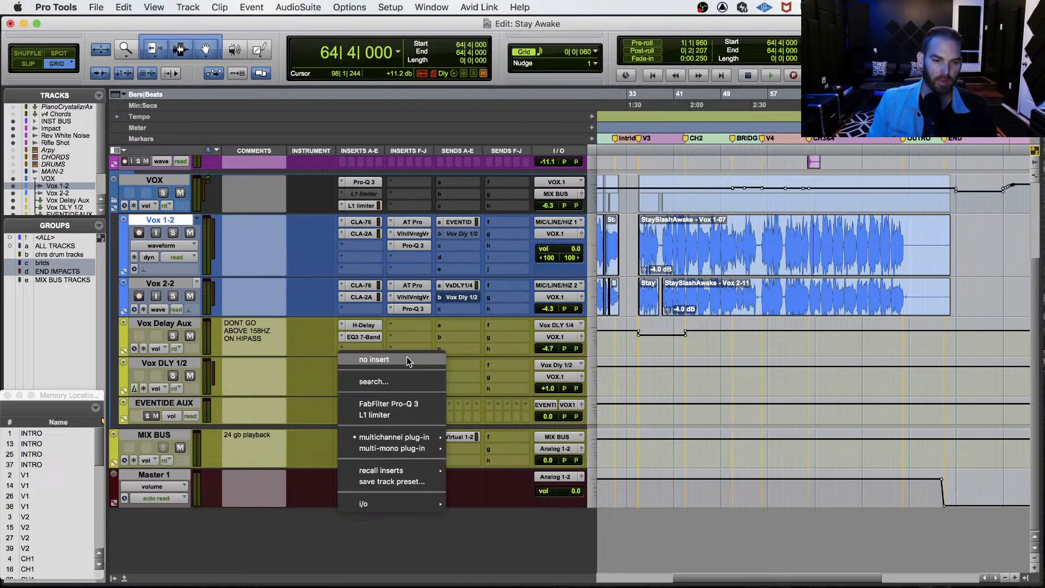
left_click(329, 448)
left_click(369, 439, "ctrl+super")
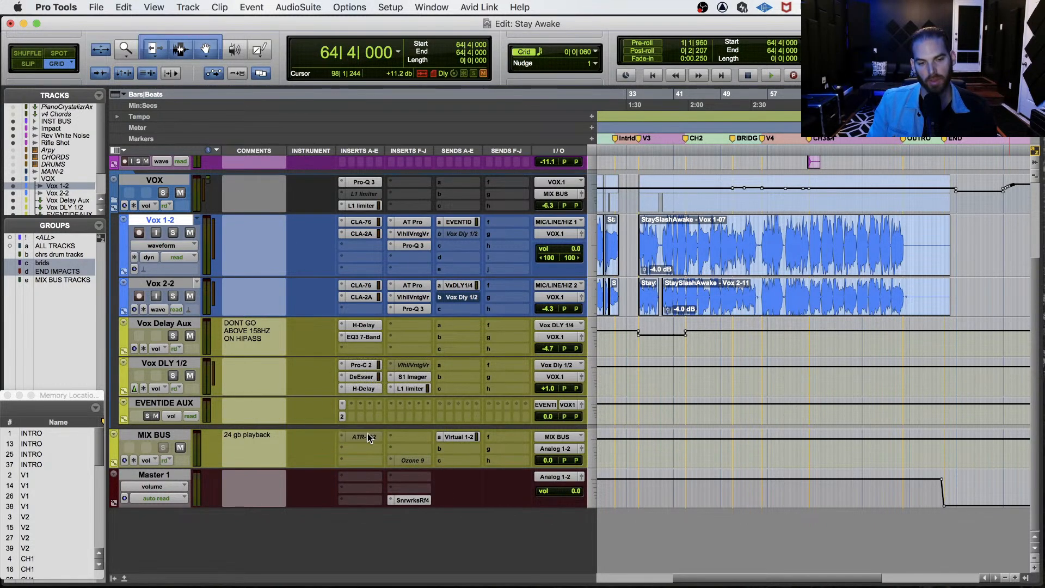
Insert an L1 limiter on the MIX BUS, setting threshold and output ceiling to about -3 dB and release to 0.54.
left_click(410, 437)
left_click(439, 414)
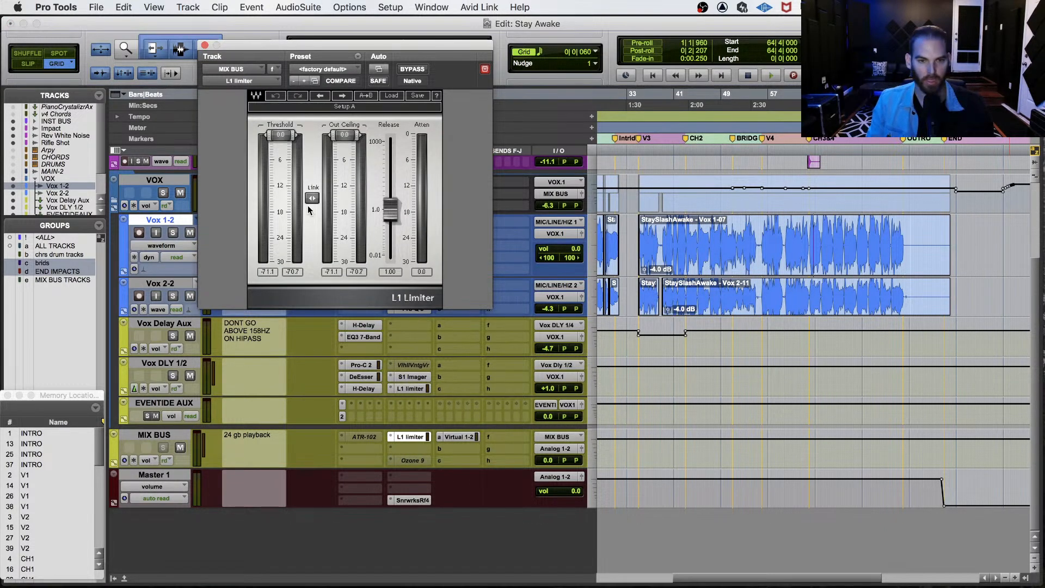
left_click_drag(311, 201, 312, 213)
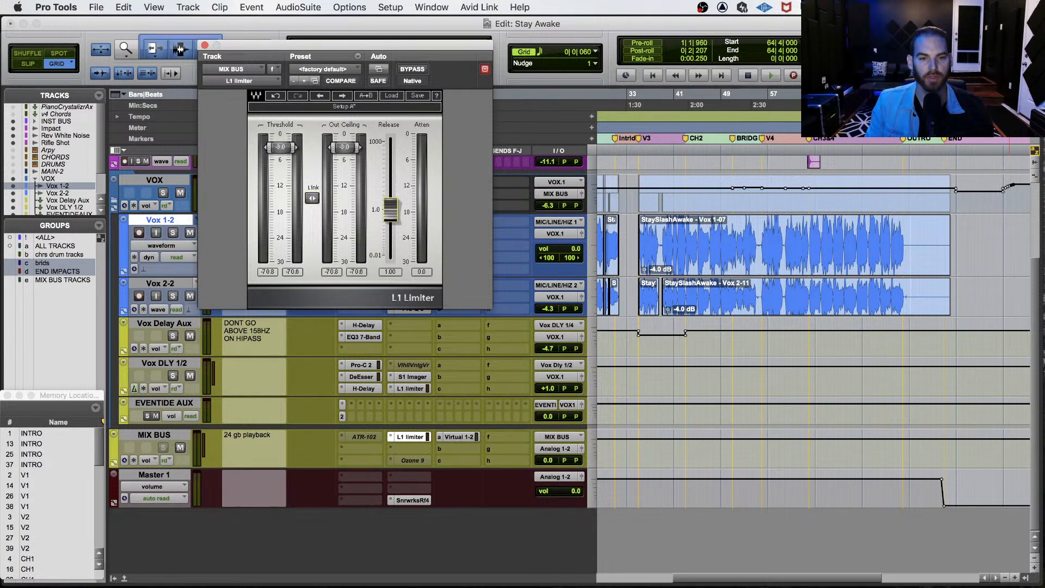
mouse_move(396, 216)
left_mouse_down()
mouse_move(393, 235)
mouse_move(391, 215)
left_mouse_up()
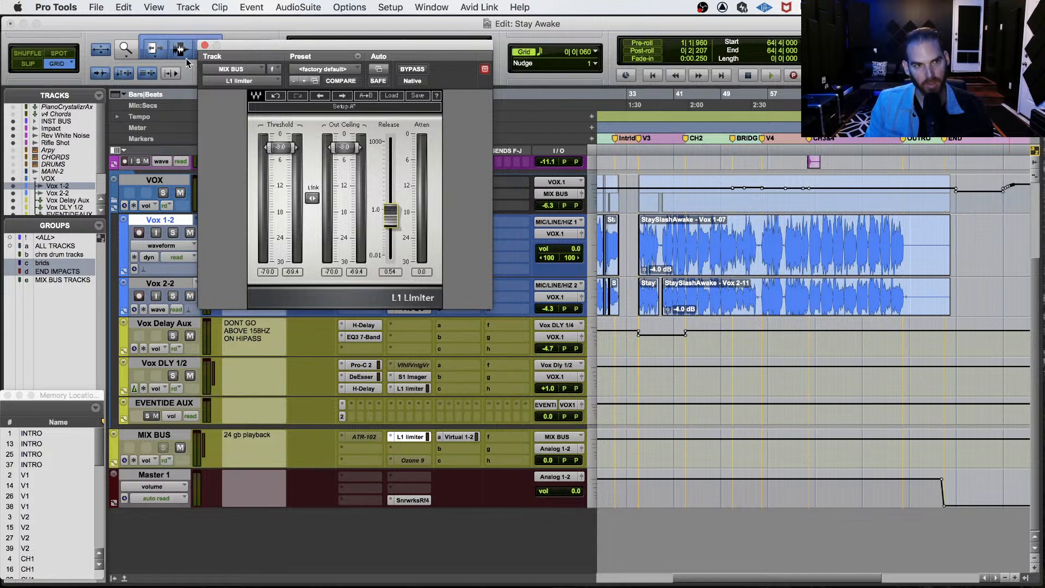
Close the L1 limiter window and make its MIX BUS insert inactive.
left_click(205, 46)
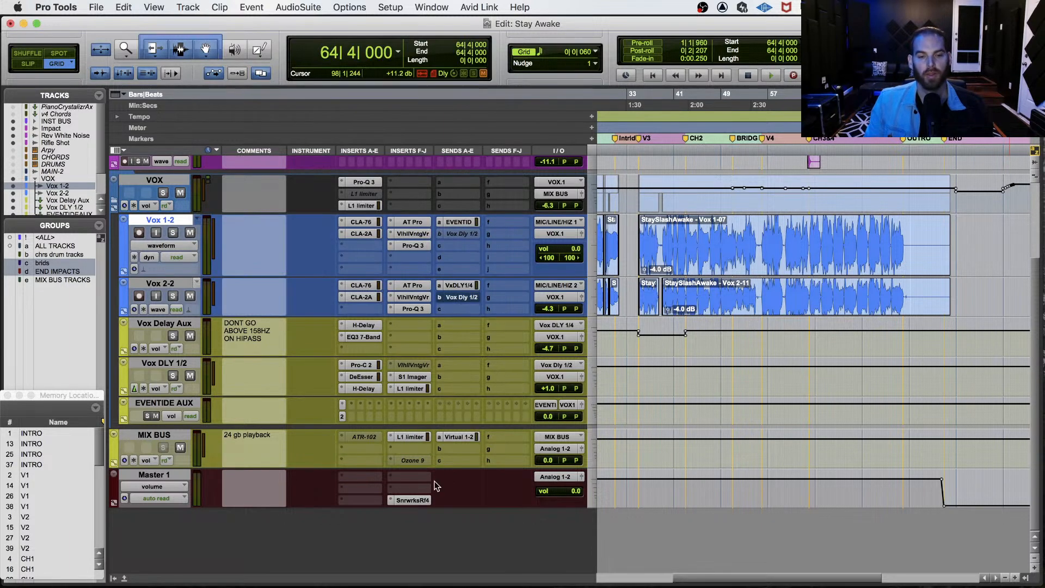
left_click(409, 437, "ctrl+super")
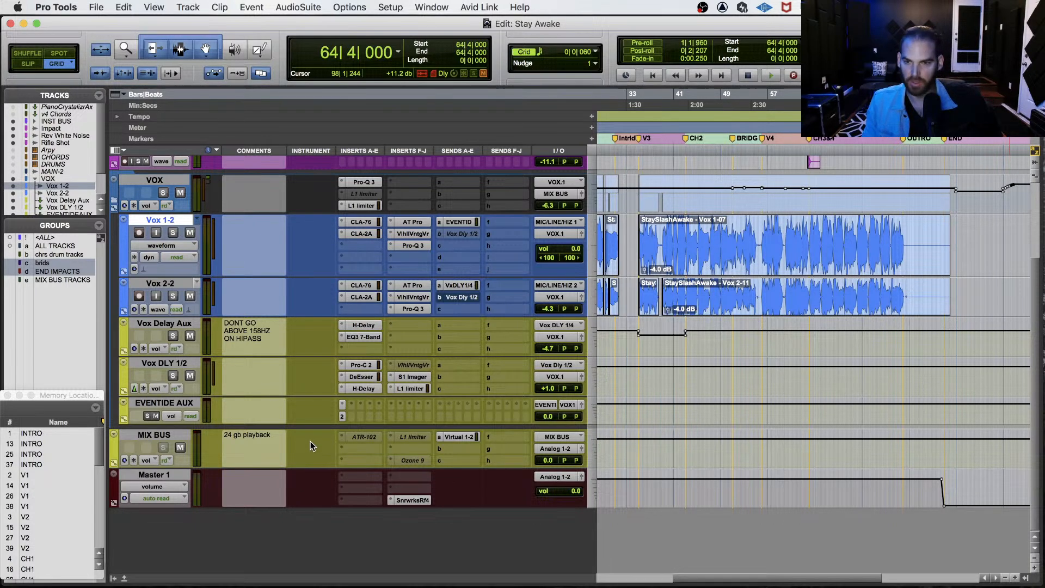
Listen to the mix from around bar 60 and from bar 5, stopping playback each time.
key("r")
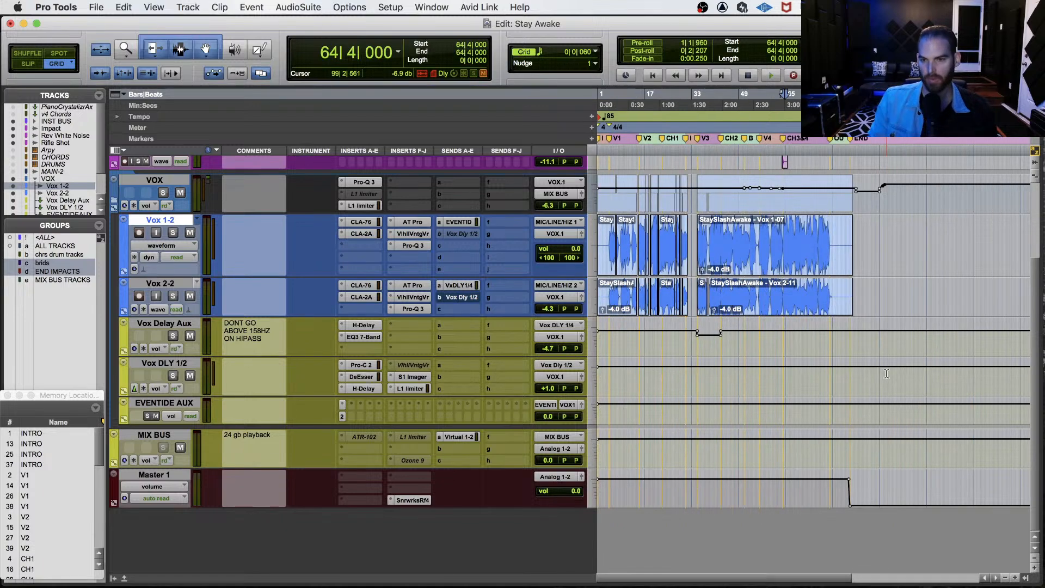
left_click(771, 296)
key("space")
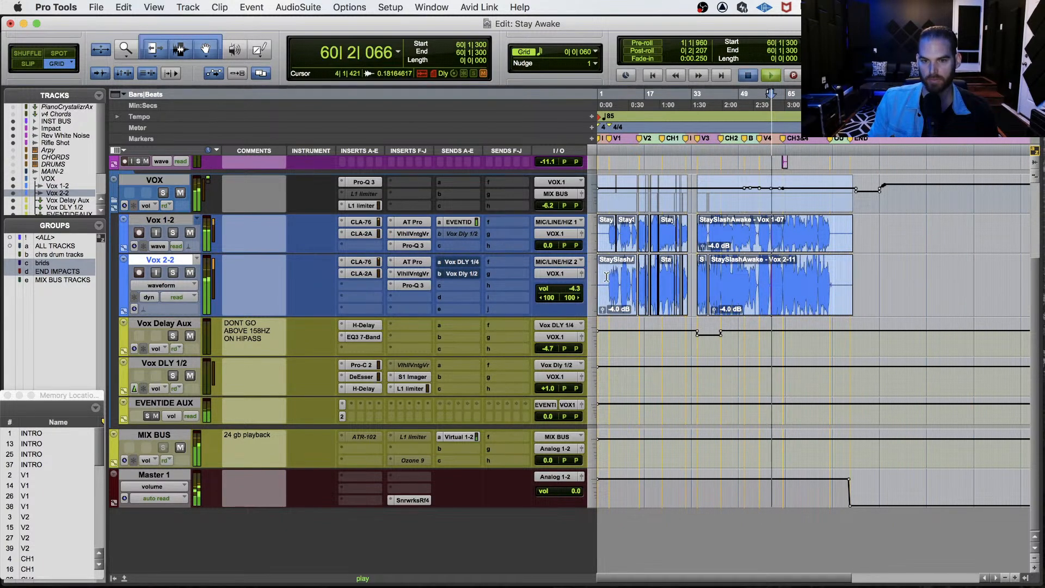
key("space")
left_click(609, 277)
key("space")
key("space")
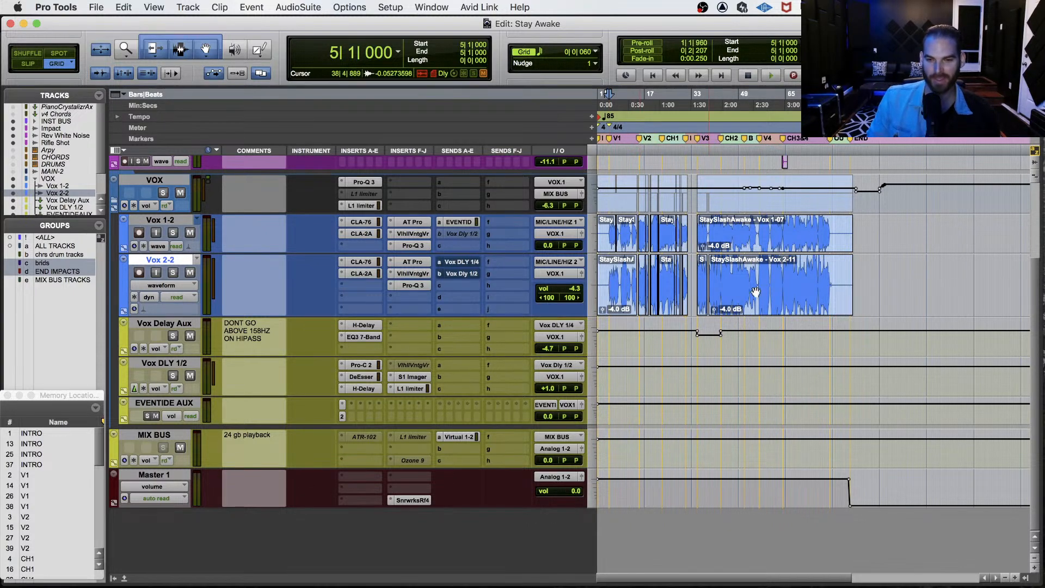
Select the INST BUS folder track, expand it to view its member tracks, and collapse it again.
scroll(1023, 250, "up", 4)
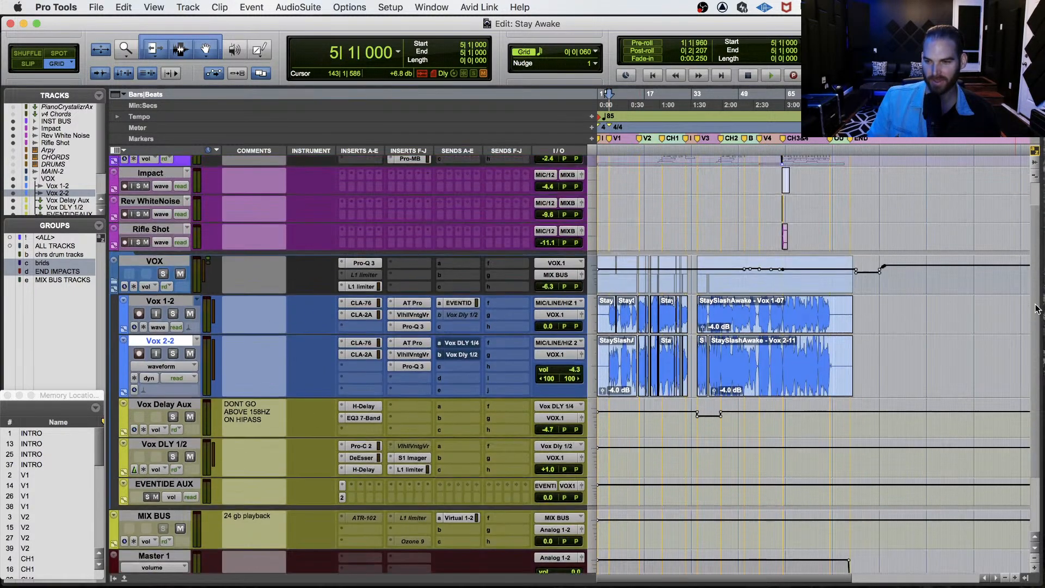
left_click(155, 166)
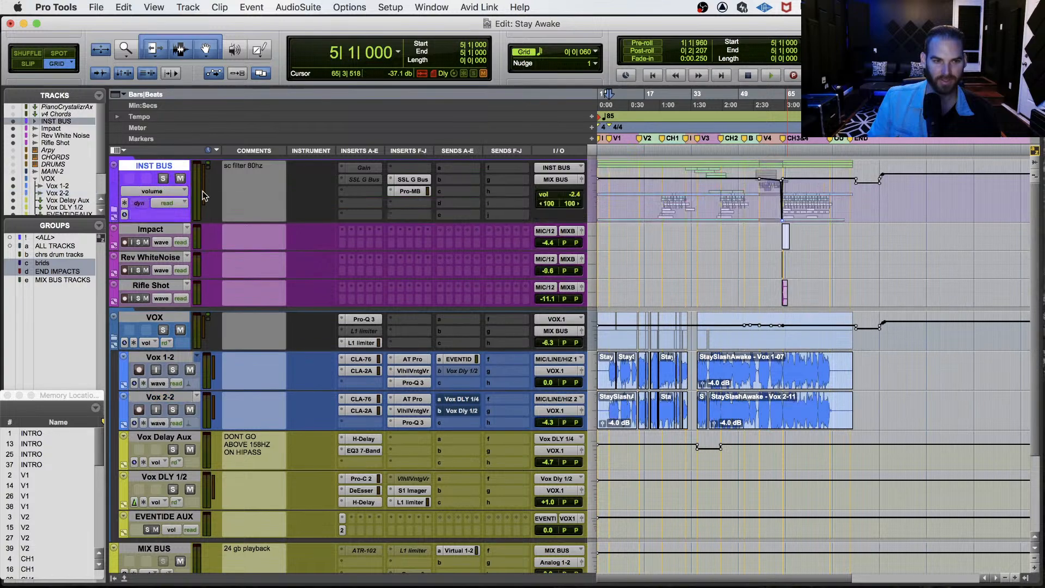
key("shift+f")
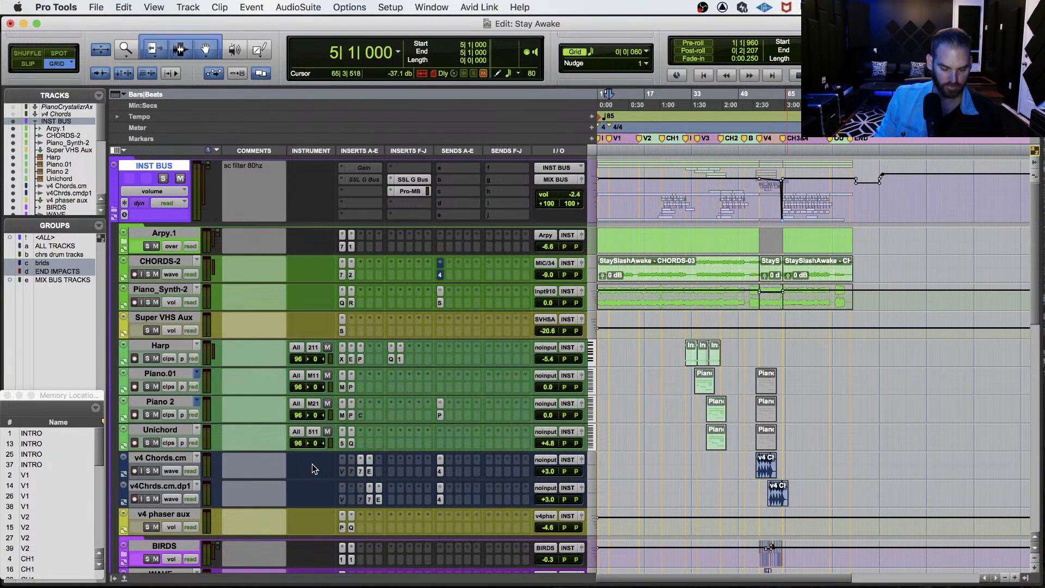
key("shift+f")
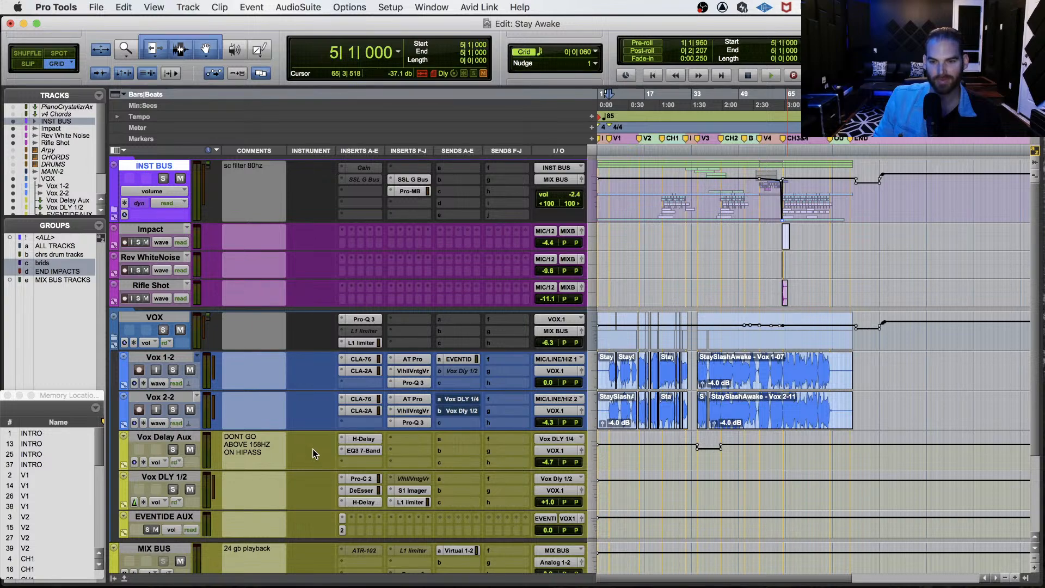
Place the edit cursor at 33|1|780 on Vox 1-2 with the Selector tool and save the session.
key("F7")
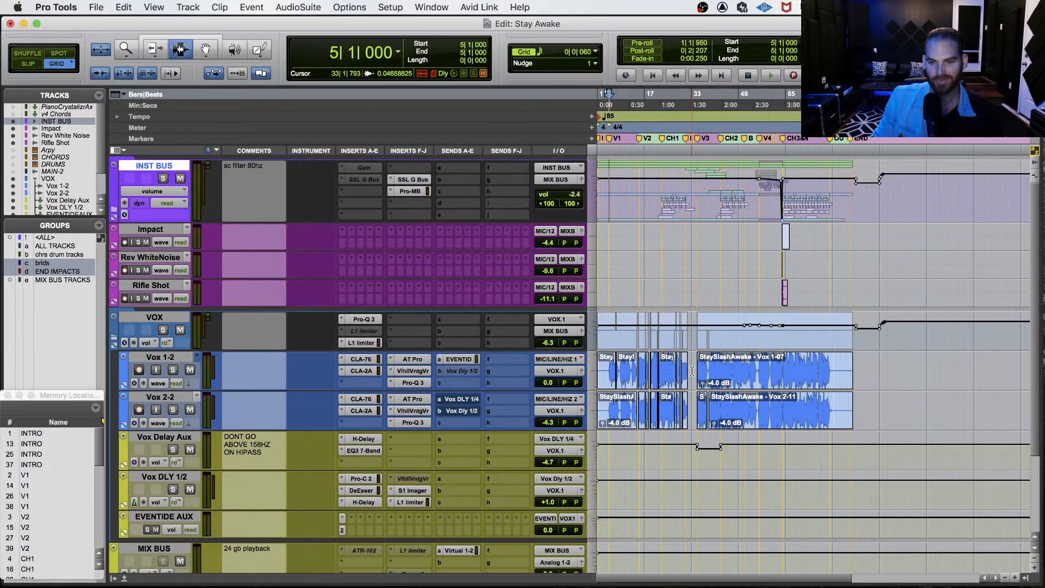
left_click(692, 371)
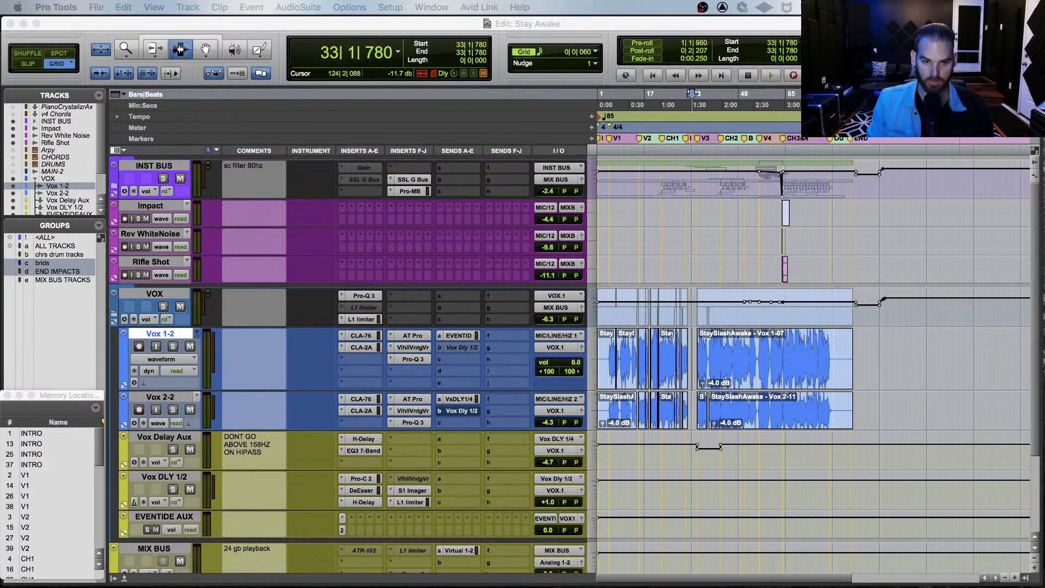
left_click(312, 484)
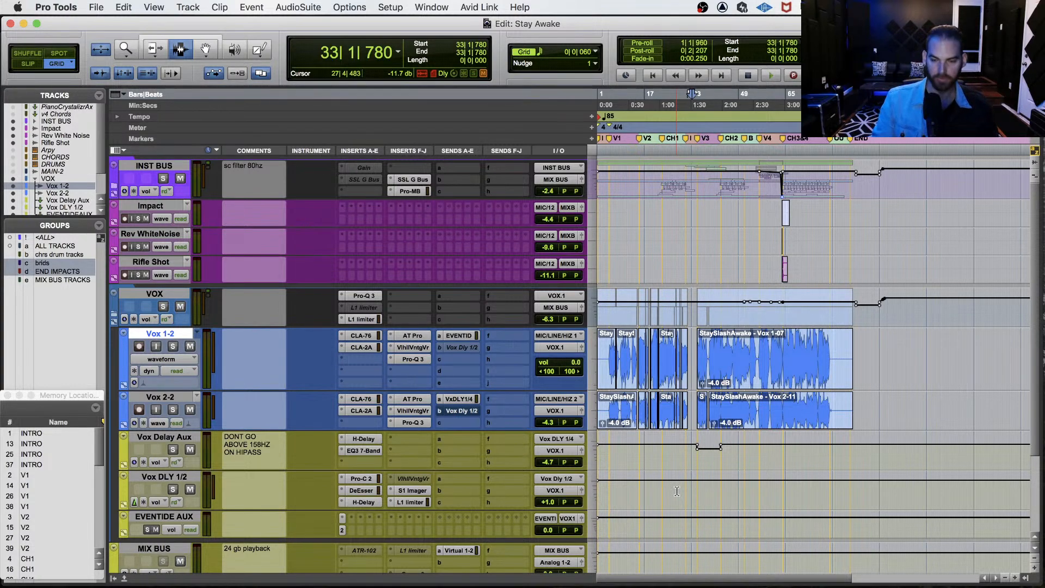
key("t")
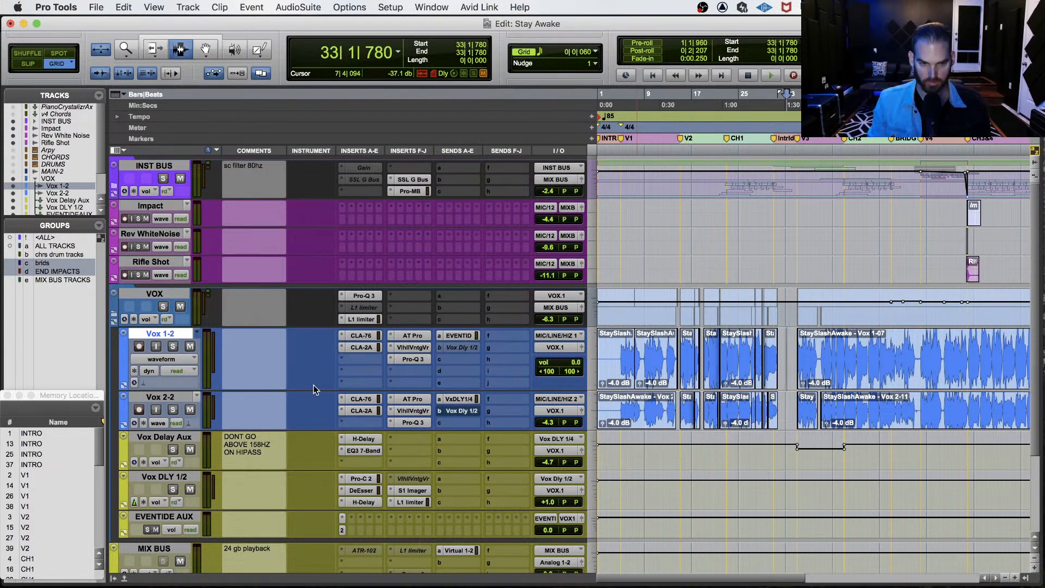
key("super+s")
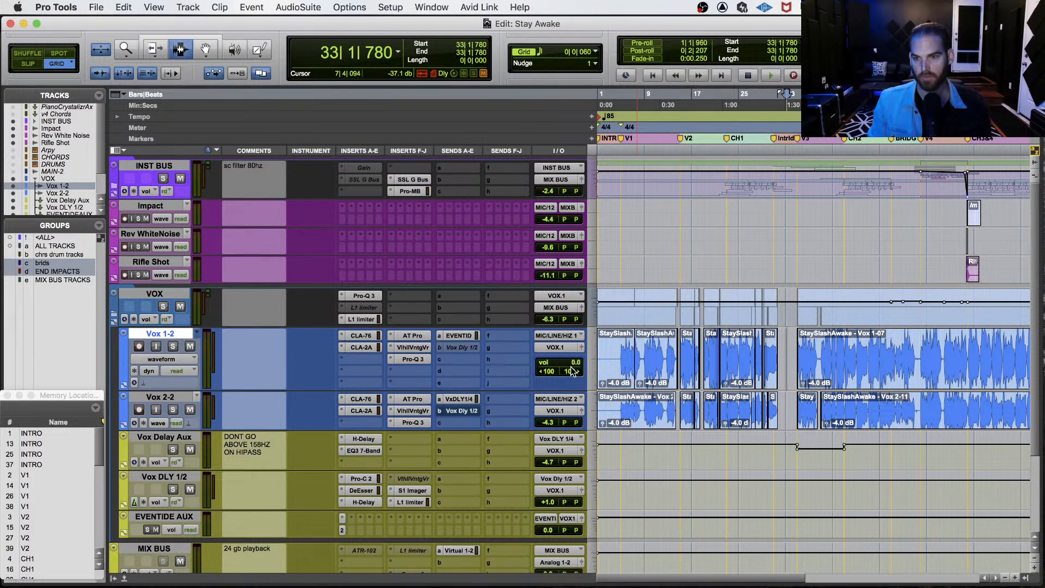
Move the edit cursor to 34|3|900 on Vox 1-2, just before the V3 marker, and switch to the Smart Tool.
scroll(774, 350, "right", 5)
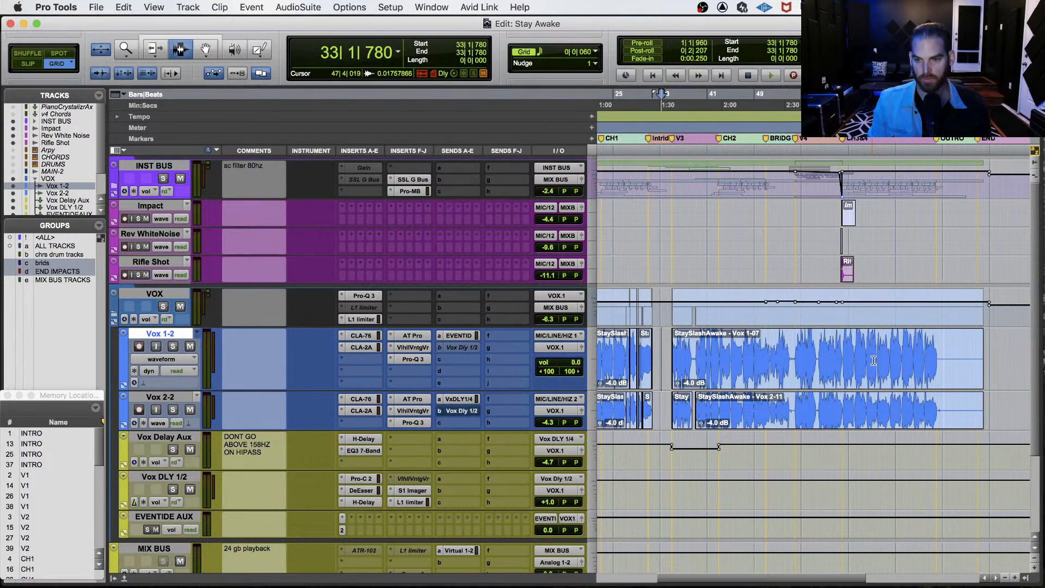
left_click(665, 350)
scroll(667, 354, "left", 5)
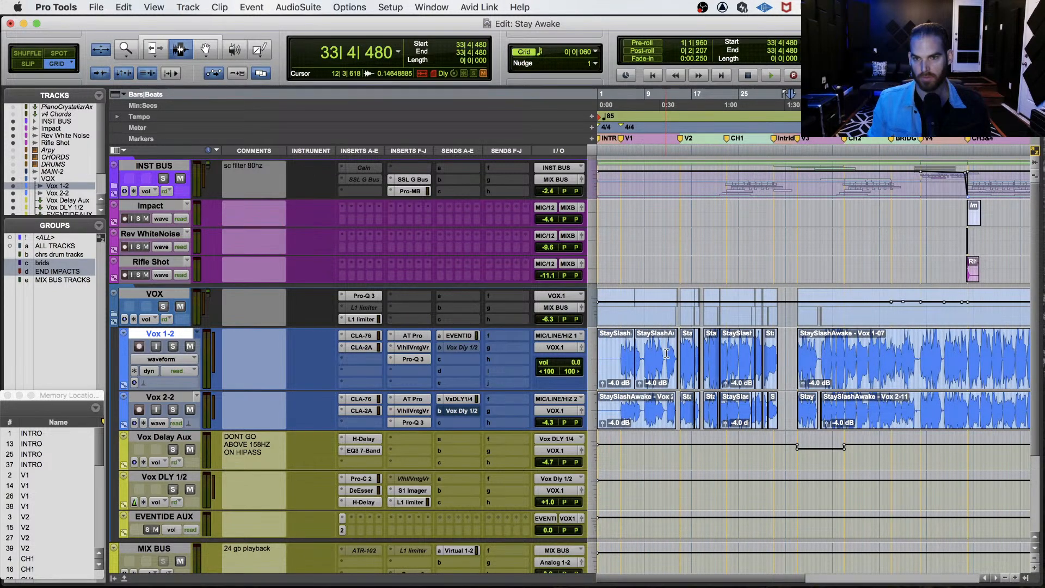
scroll(666, 354, "right", 5)
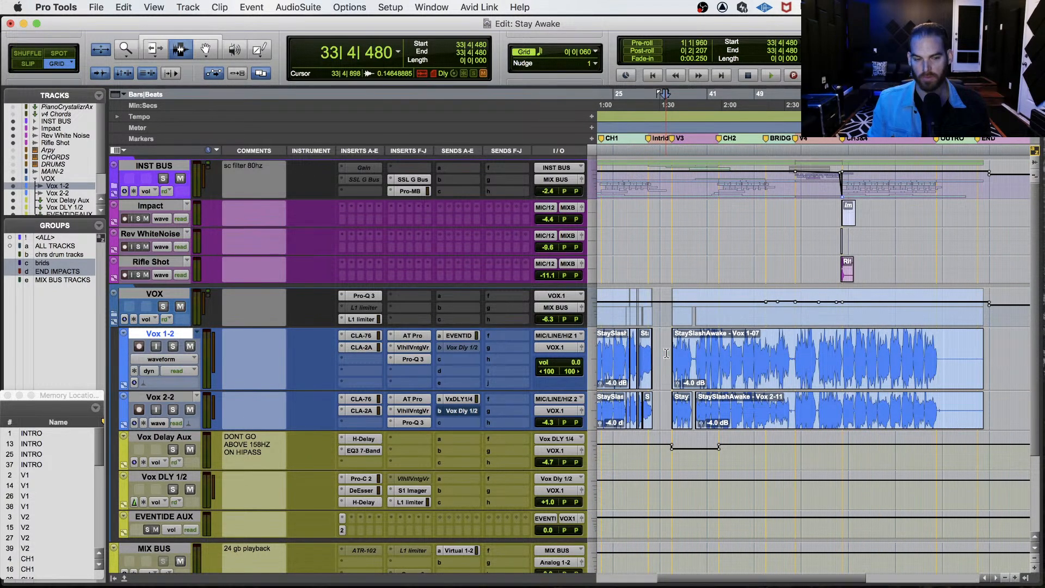
key("t")
key("t")
key("t")
scroll(666, 354, "right", 10)
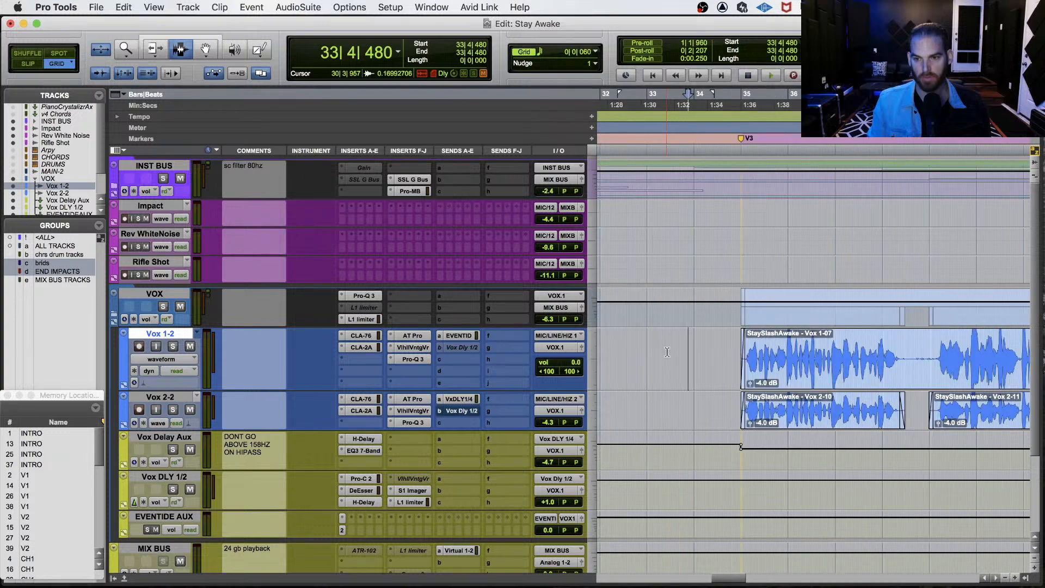
left_click(604, 348)
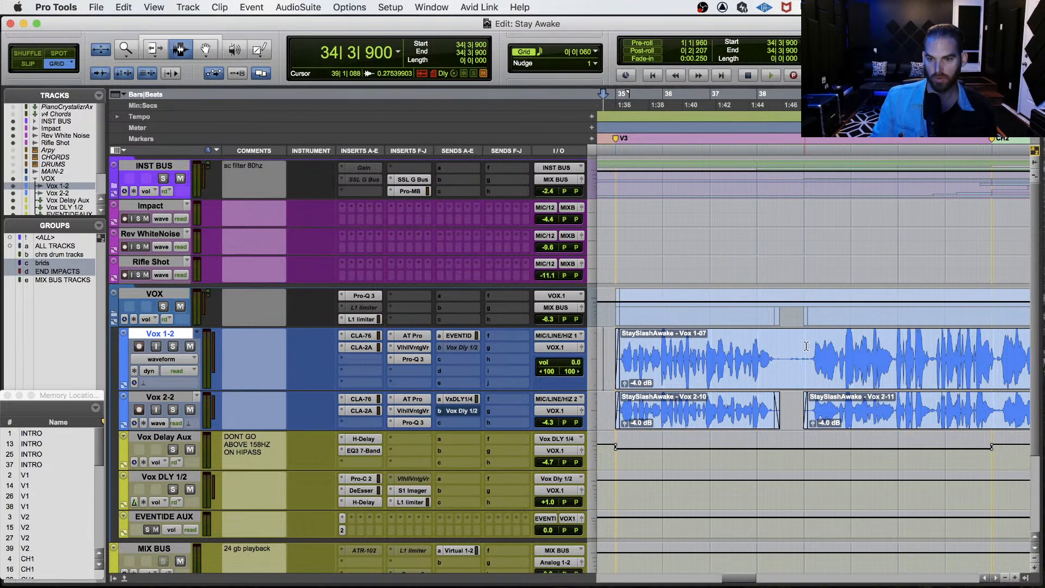
scroll(665, 345, "left", 3)
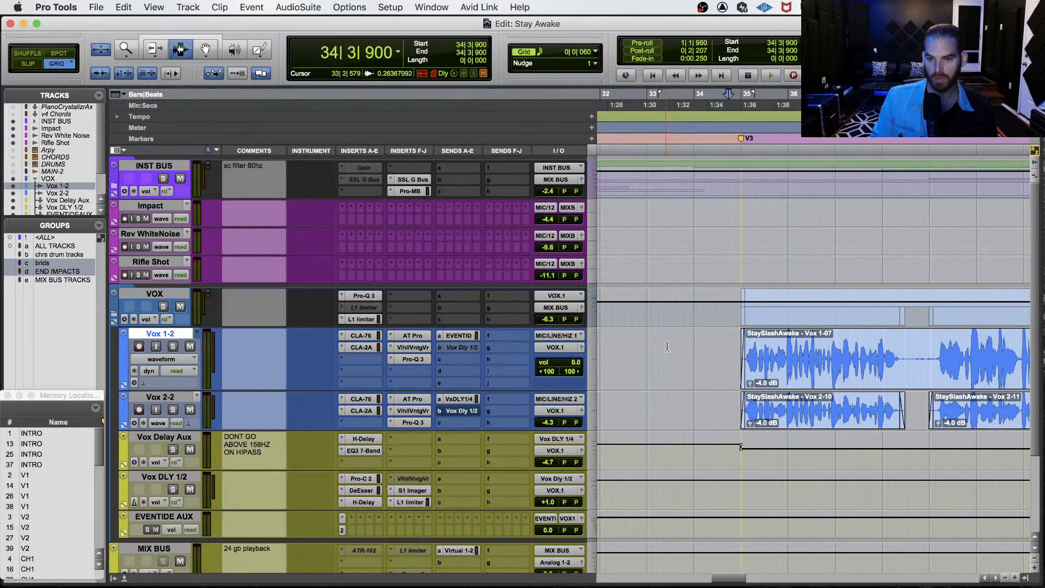
scroll(665, 345, "right", 3)
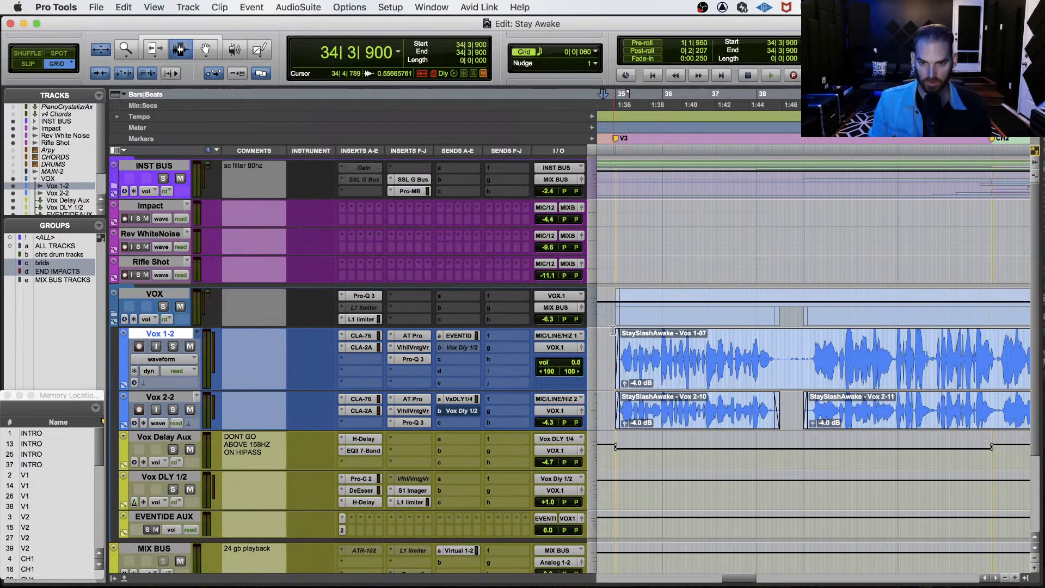
key("super+7")
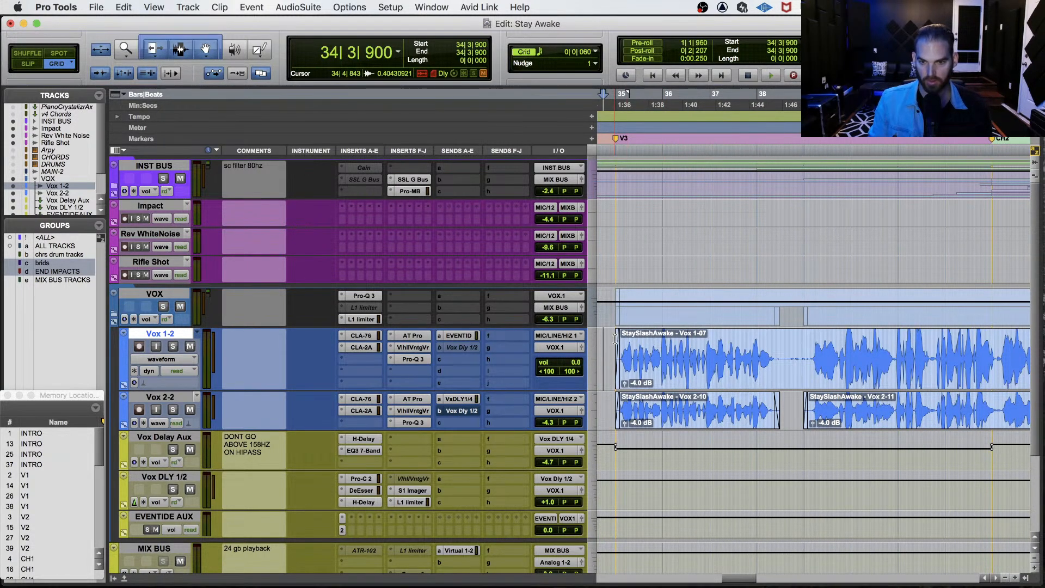
Play the mix from 34|4|660 on Vox 1-2, just before verse 3 starts.
key("r")
key("r")
scroll(615, 340, "left", 5)
scroll(614, 339, "right", 3)
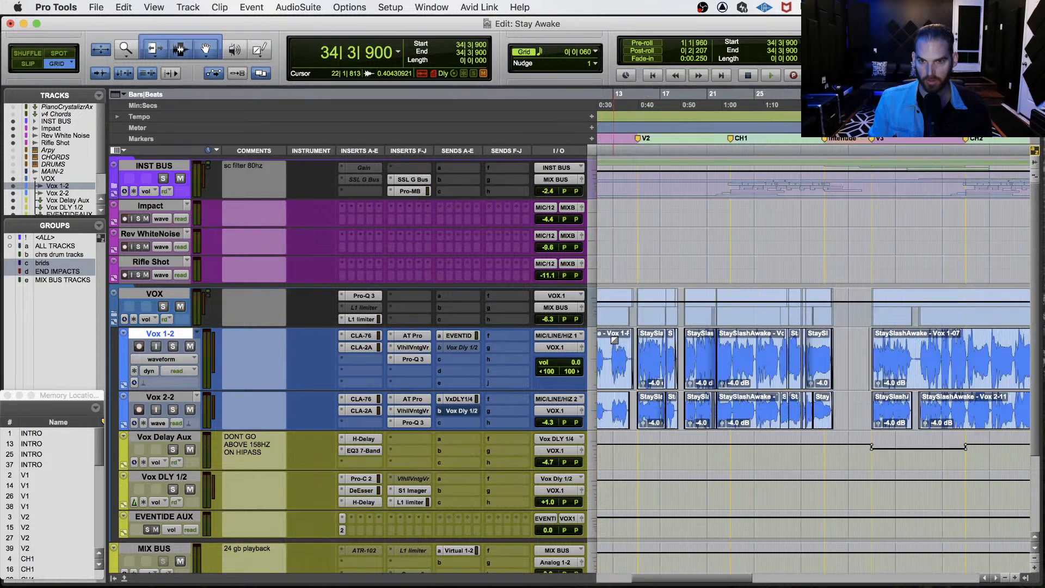
scroll(615, 340, "right", 3)
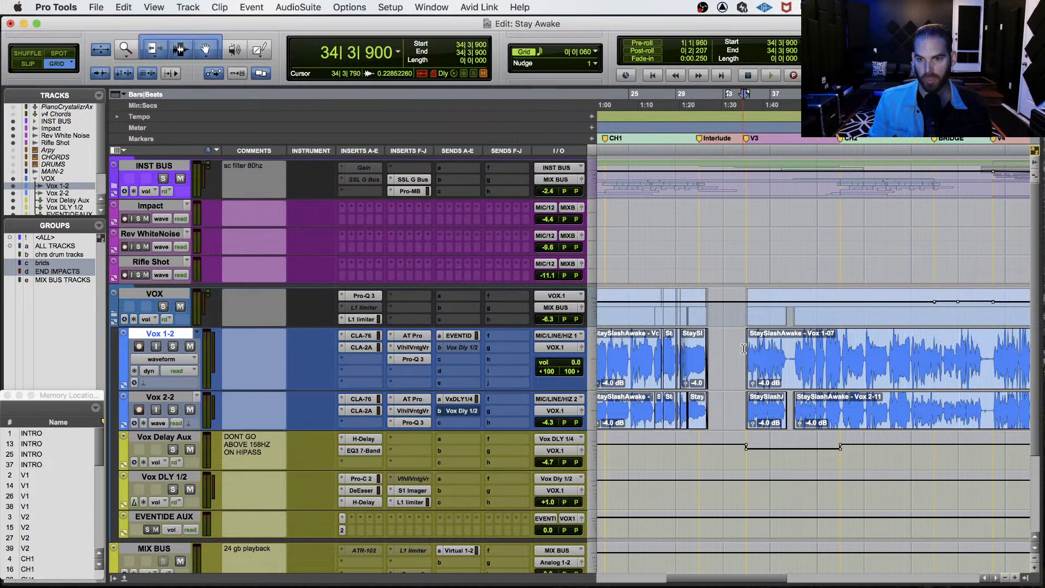
left_click(745, 348)
key("t")
key("t")
key("space")
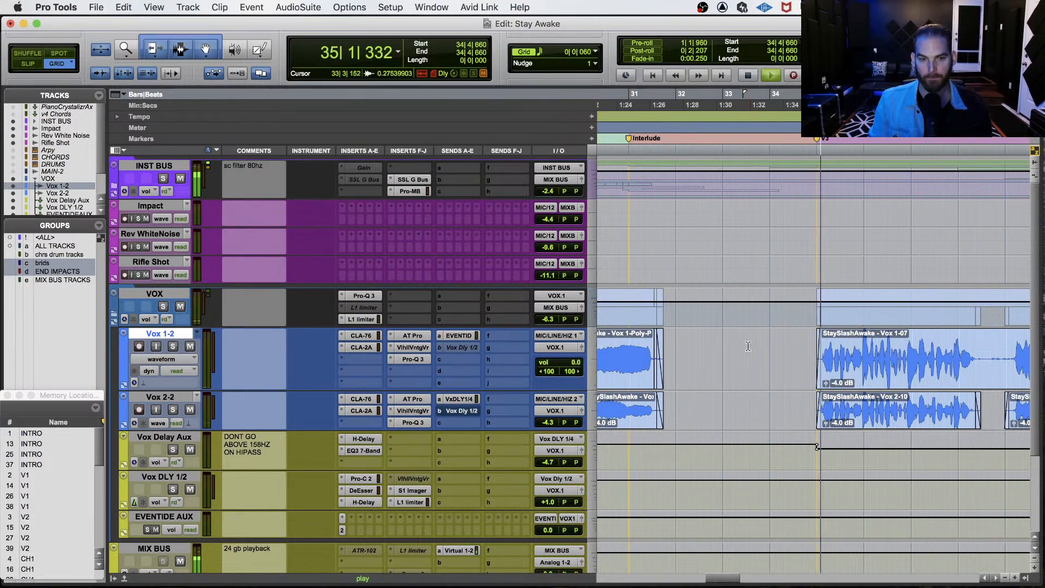
Move the edit cursor to 35|1|000 on Vox 1-2, at the V3 marker, while the mix plays.
key("t")
key("t")
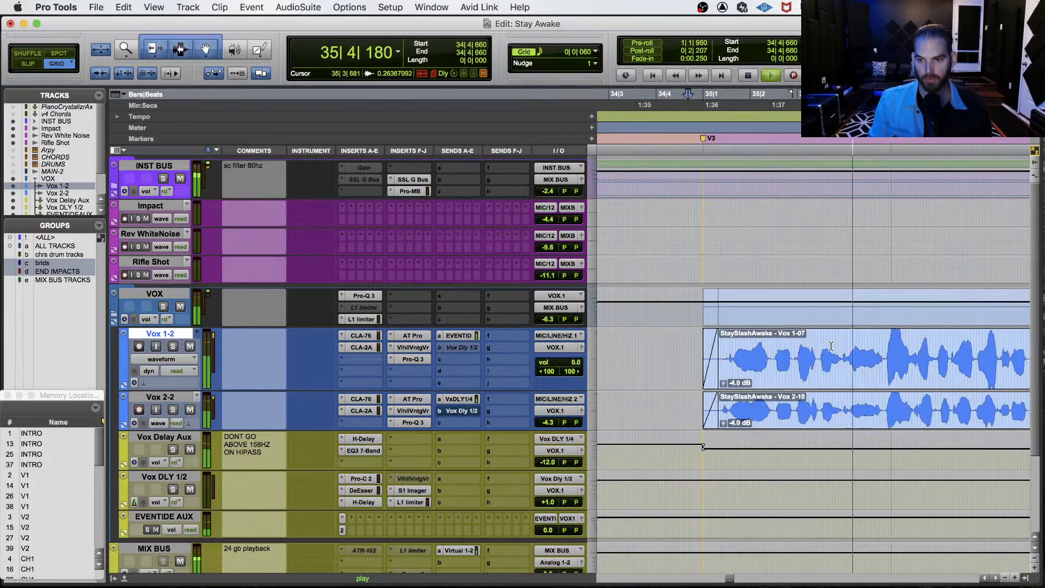
left_click(703, 348)
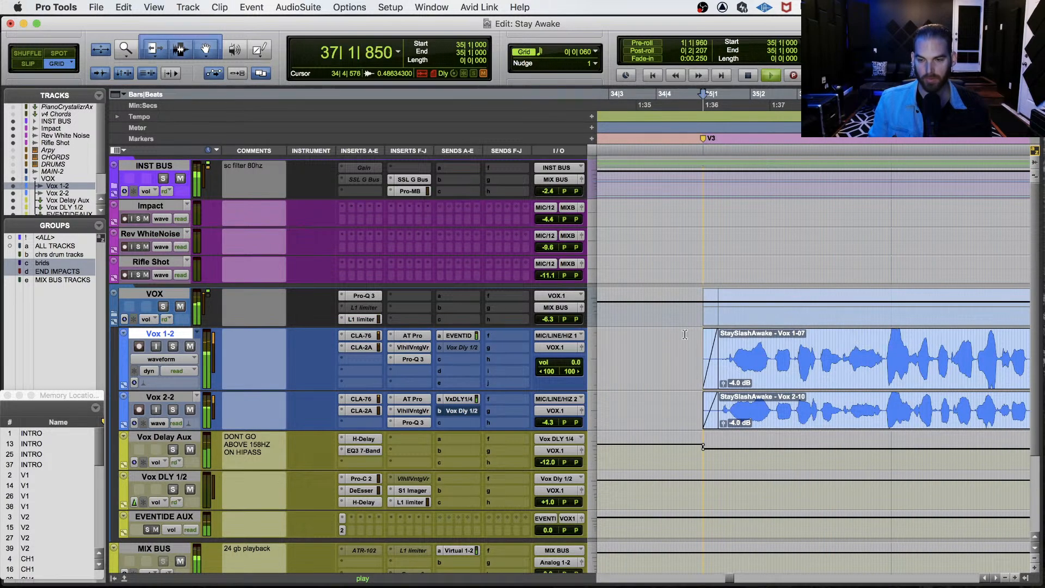
key("r")
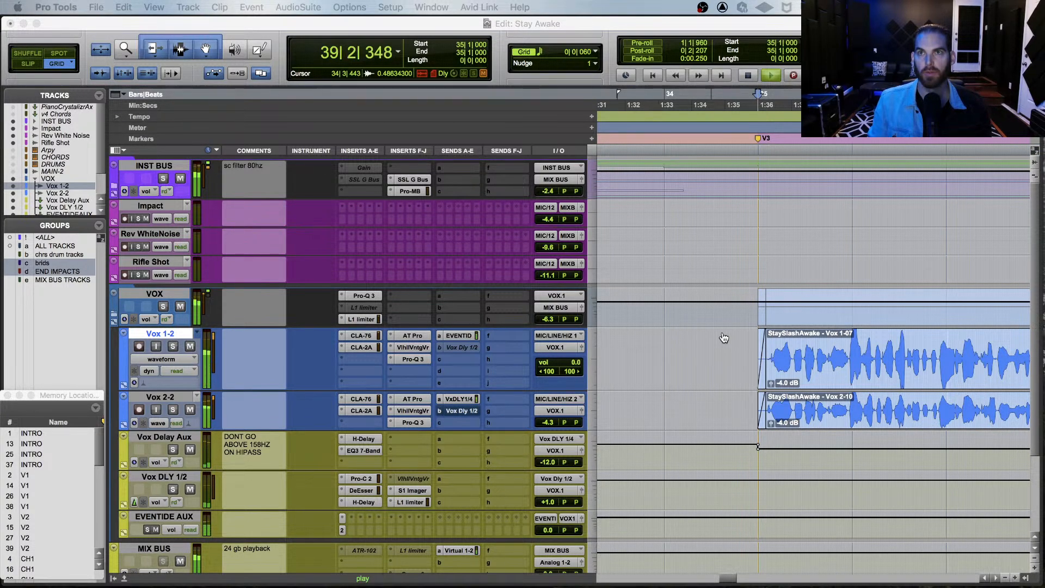
Check the signal levels in the UAD Console mixer during playback, return to Pro Tools and stop playback.
key("super+Tab")
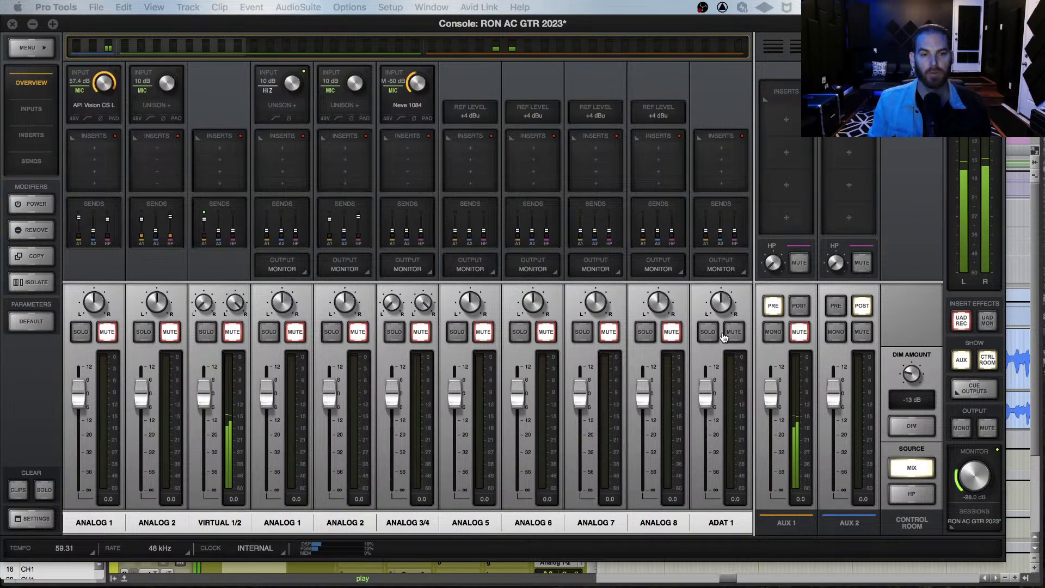
key("super+Tab")
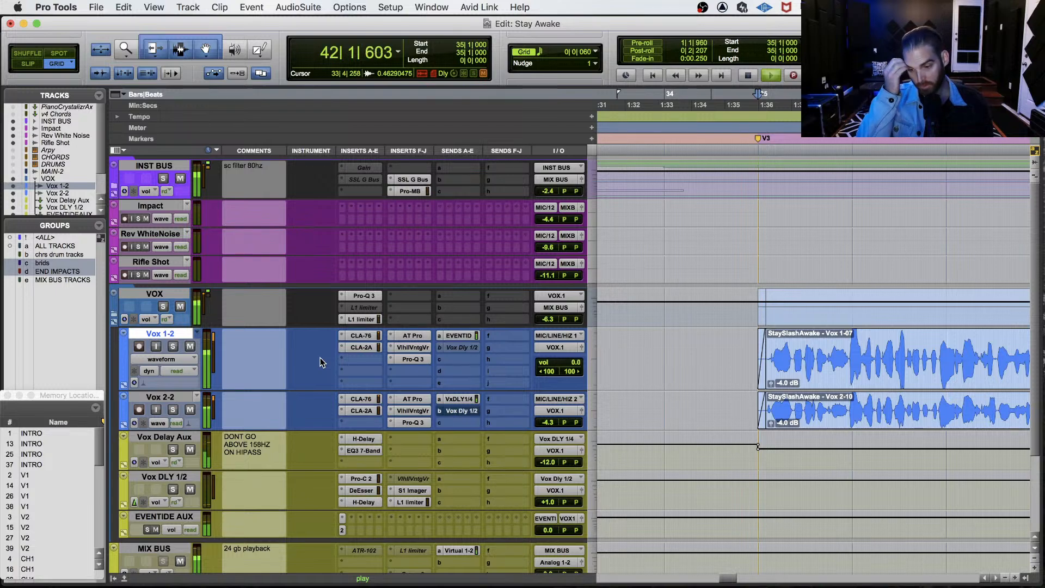
scroll(712, 348, "right", 3)
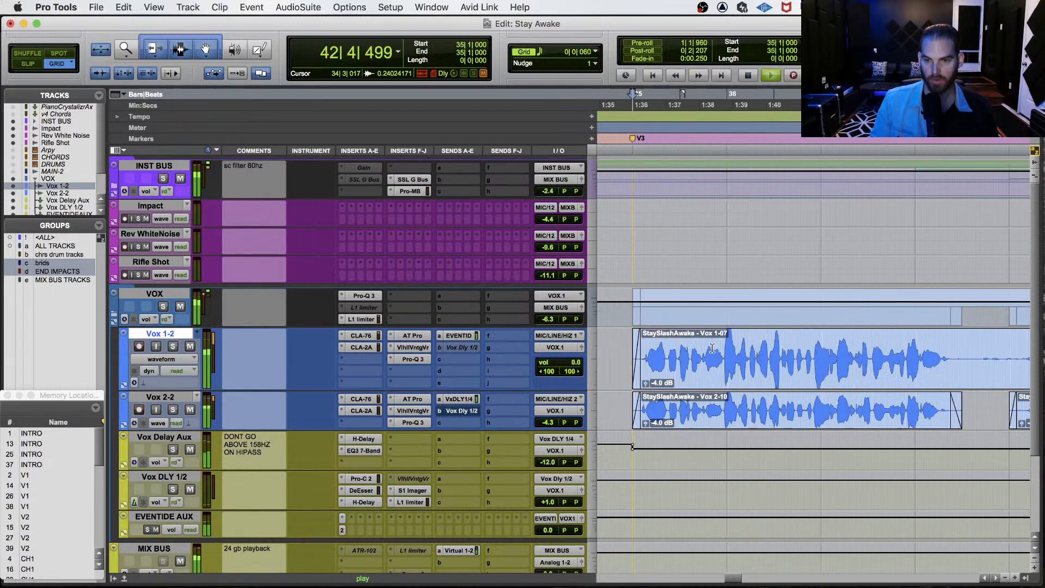
key("space")
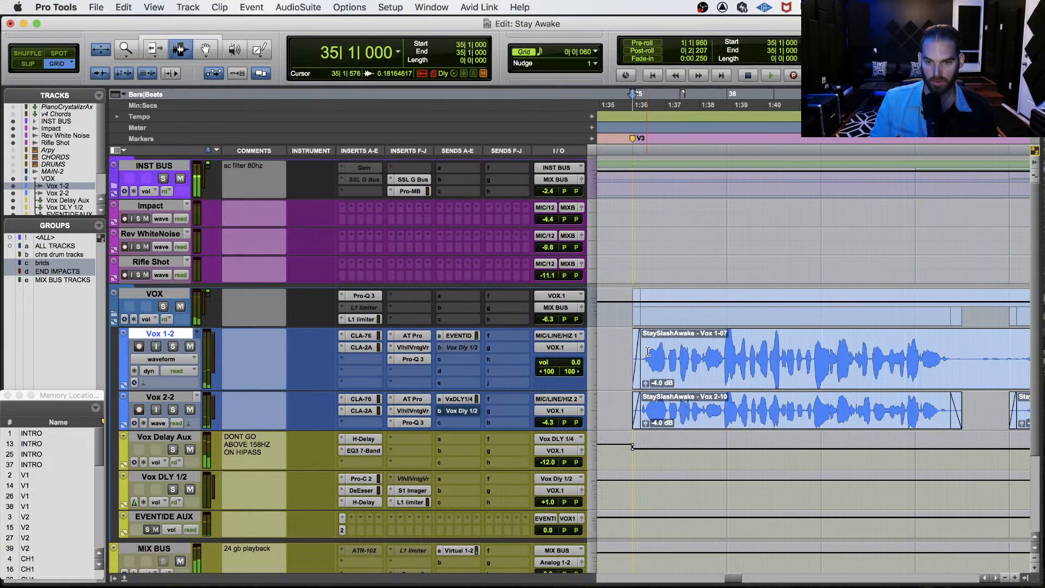
Place the edit cursor at 35|1|600 on Vox 1-2, solo the track and play it.
left_click(647, 351)
key("t")
key("super+7")
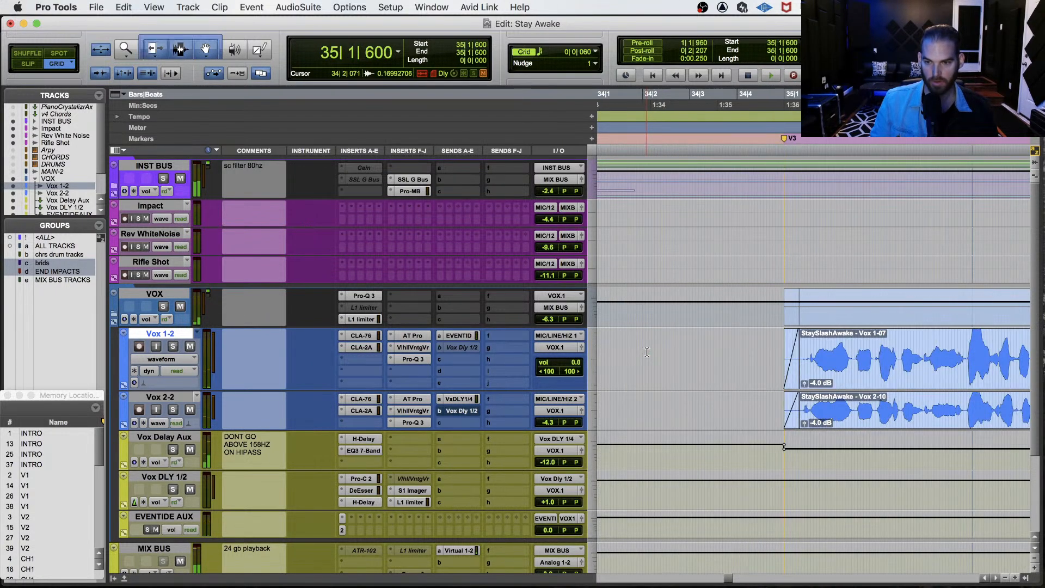
left_click(173, 347)
key("space")
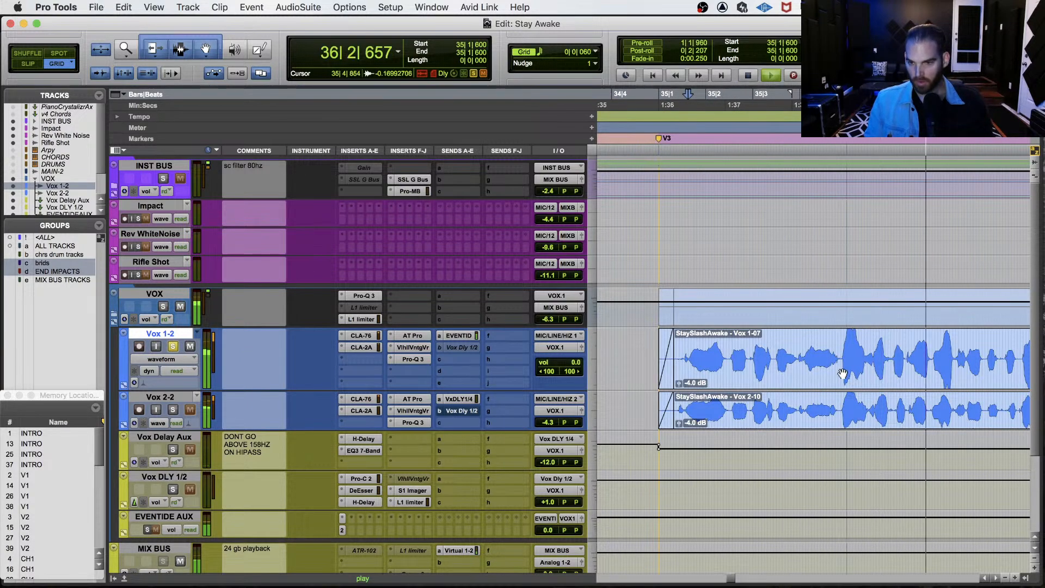
Stop playback, select the opening verse 3 phrase on Vox 1-2 from 35|1|360 to 35|4|840 and audition it.
key("space")
left_click_drag(842, 349, 677, 333)
key("space")
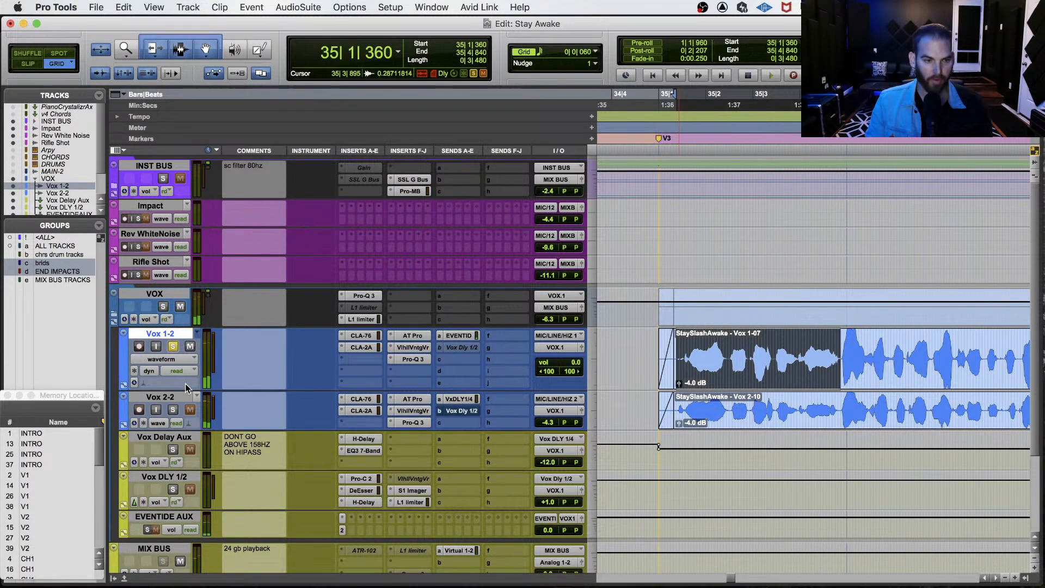
Extend the phrase selection to Vox 2-2, solo Vox 2-2 in place of Vox 1-2 and audition it.
left_click(166, 399, "shift")
left_click(172, 409)
key("space")
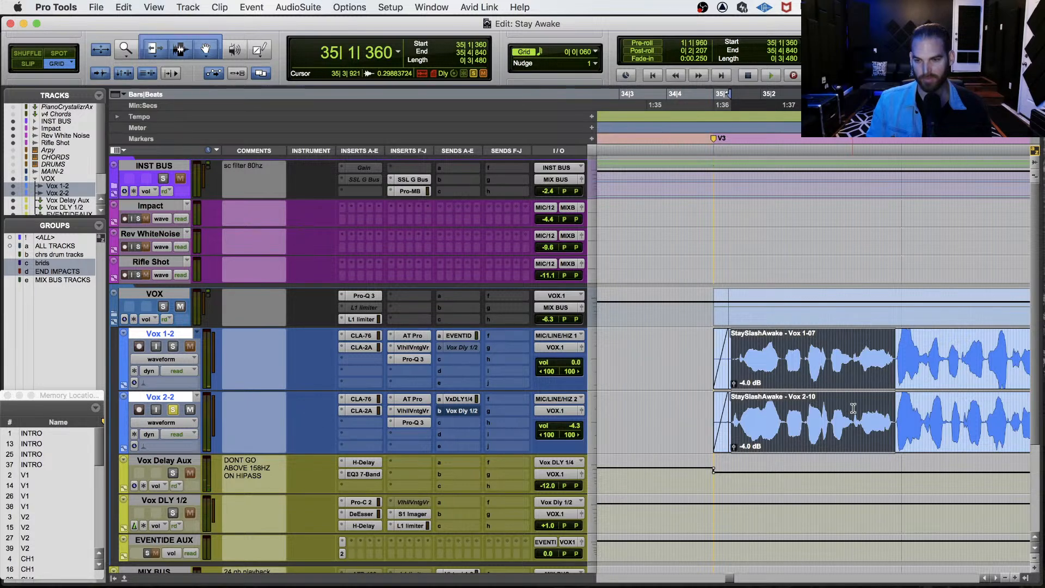
Place the edit cursor at 35|4|840 on Vox 1-2, just before the louder part of the vocal, and enlarge the waveform display.
left_click(838, 347)
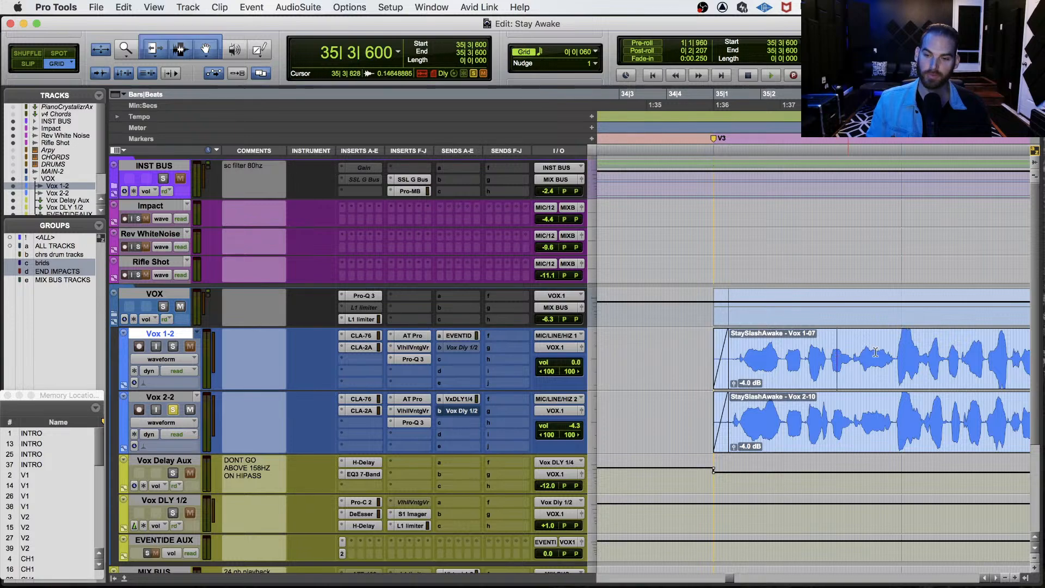
left_click(895, 351)
key("super+bracketright")
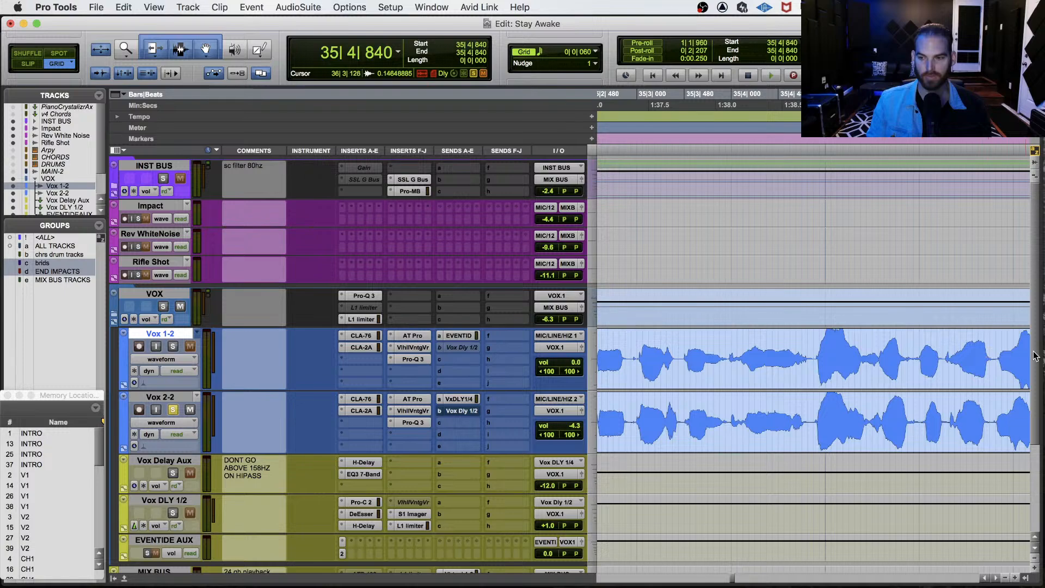
Try trimming the start of the Vox 1-2 clip to the edit cursor, and undo the trim.
left_click_drag(1036, 249, 1042, 475)
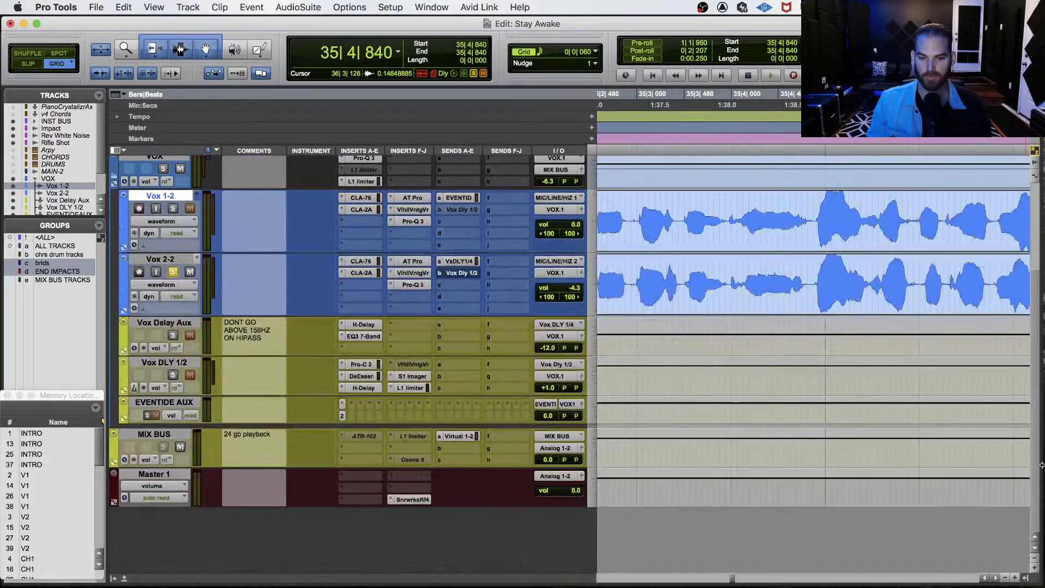
key("a")
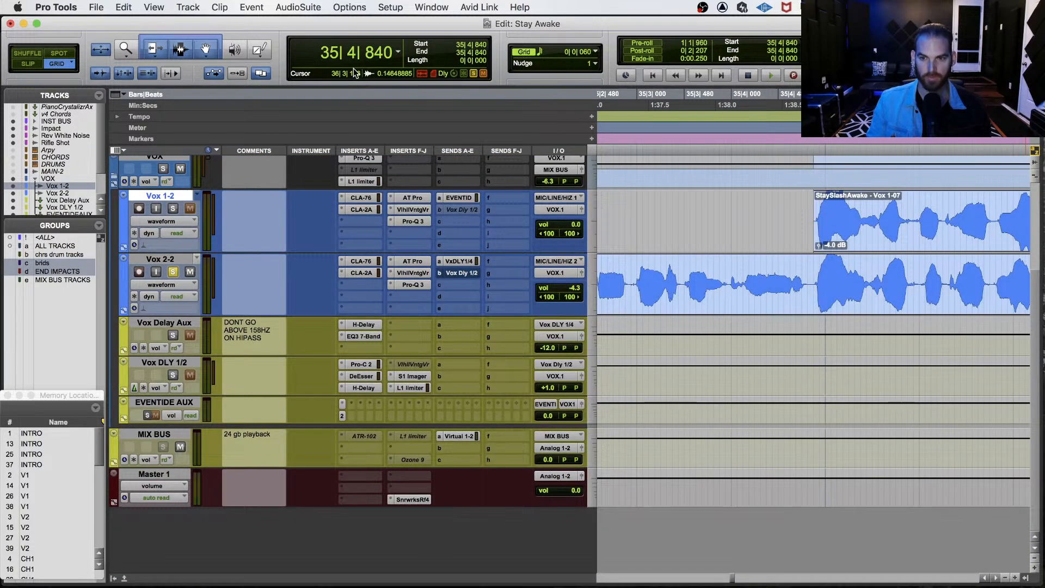
key("super+z")
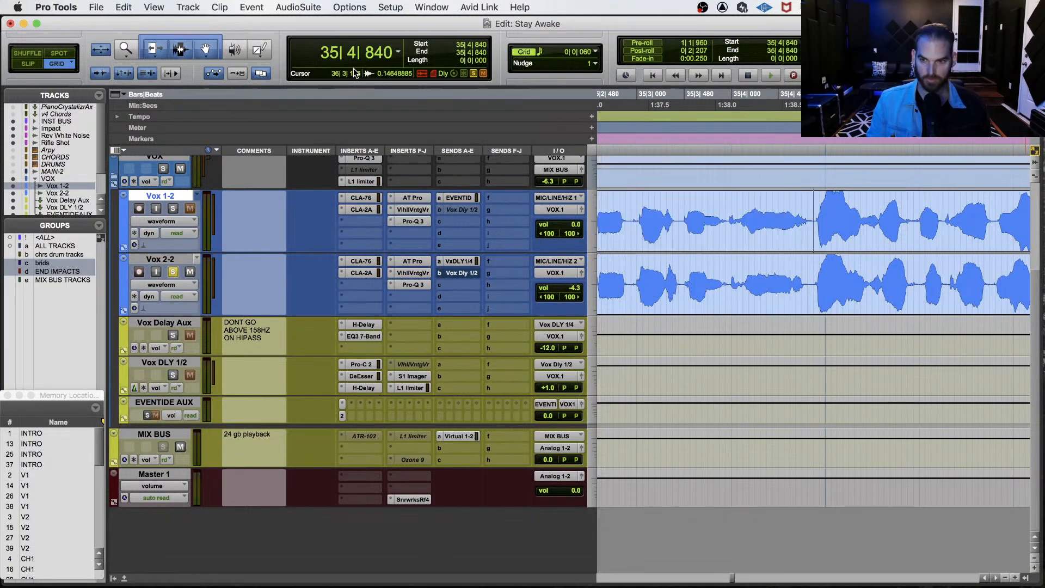
left_click(126, 8)
left_click(125, 8)
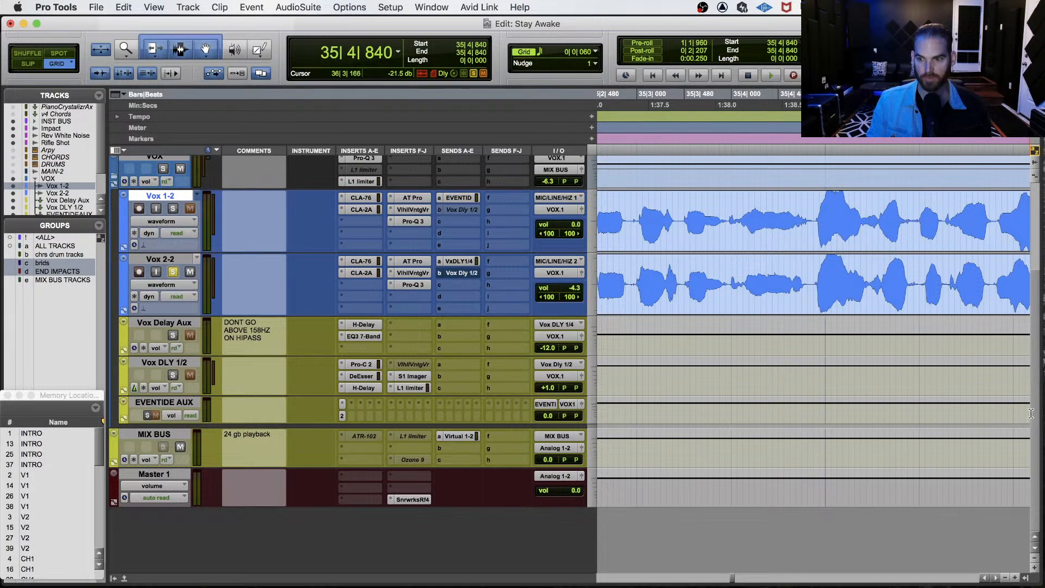
scroll(1038, 327, "up", 5)
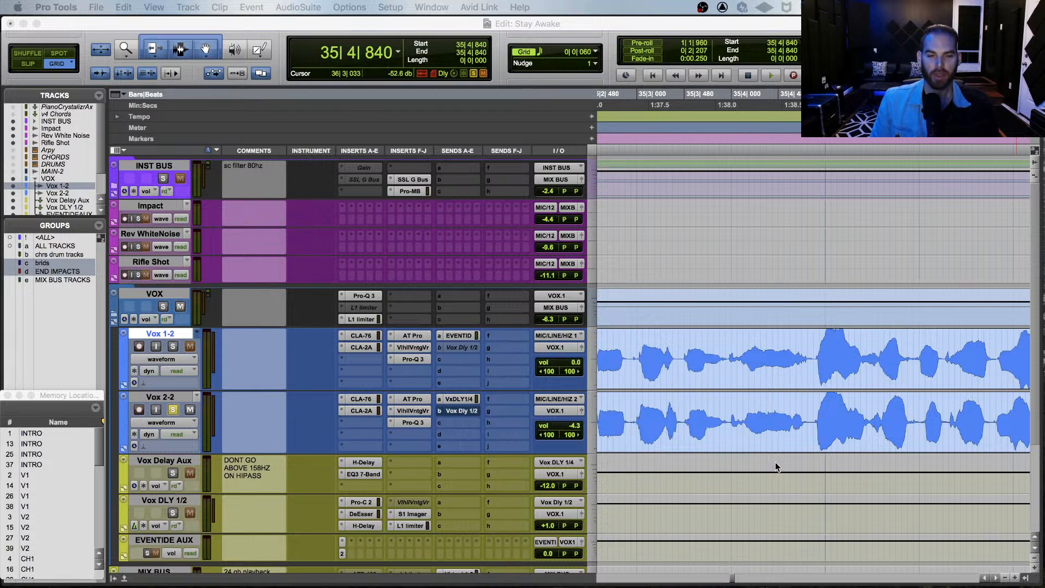
Take Vox 2-2 out of solo, play the full mix from 35|4|840 and stop playback.
left_click(310, 425)
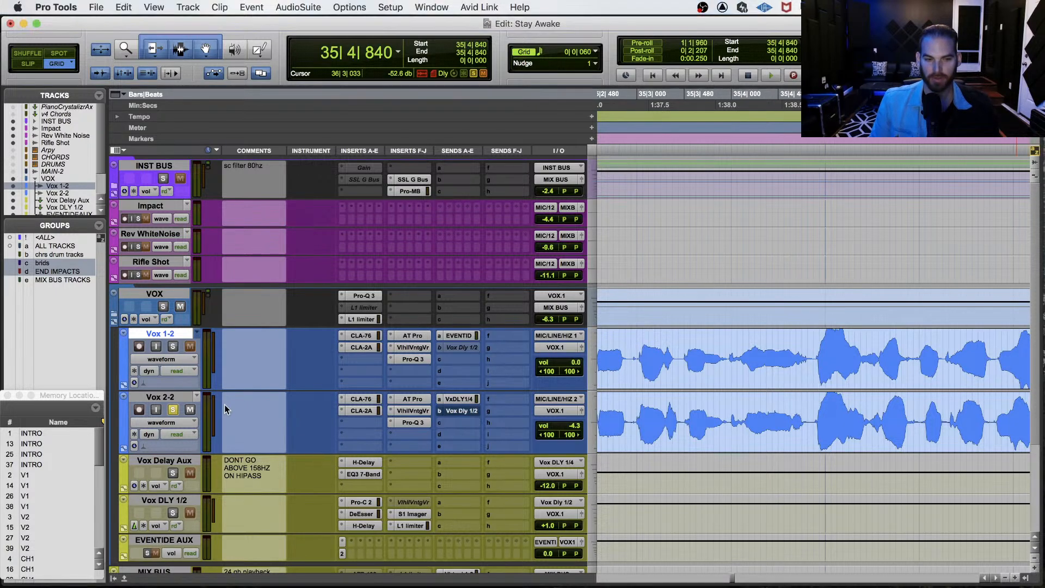
left_click(171, 409)
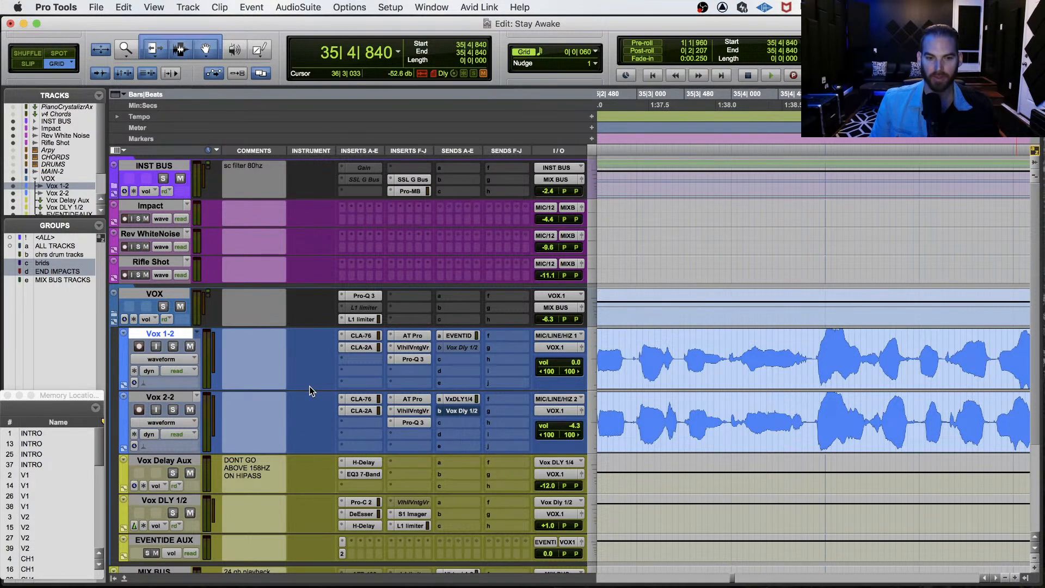
key("space")
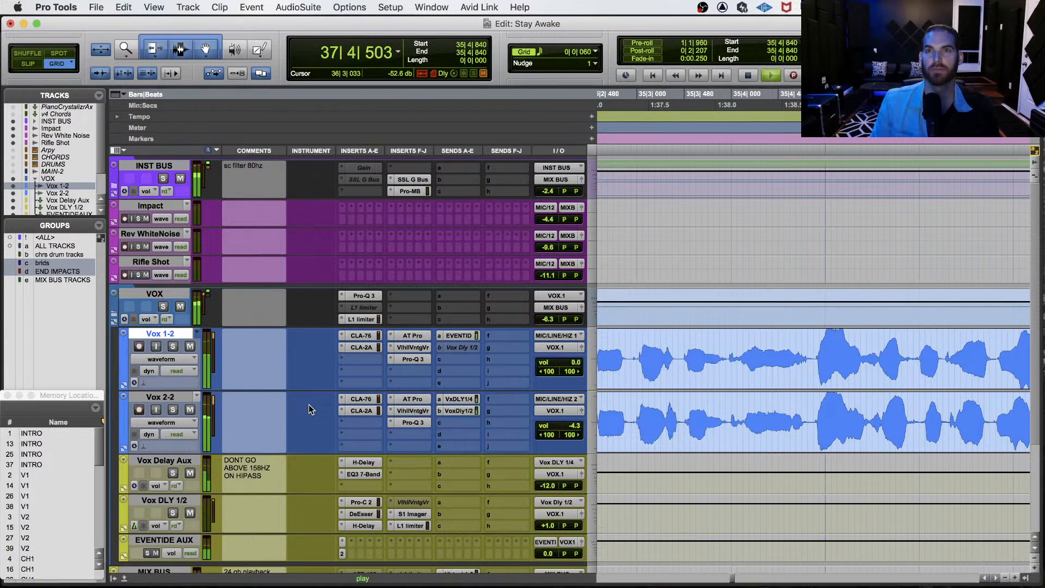
key("space")
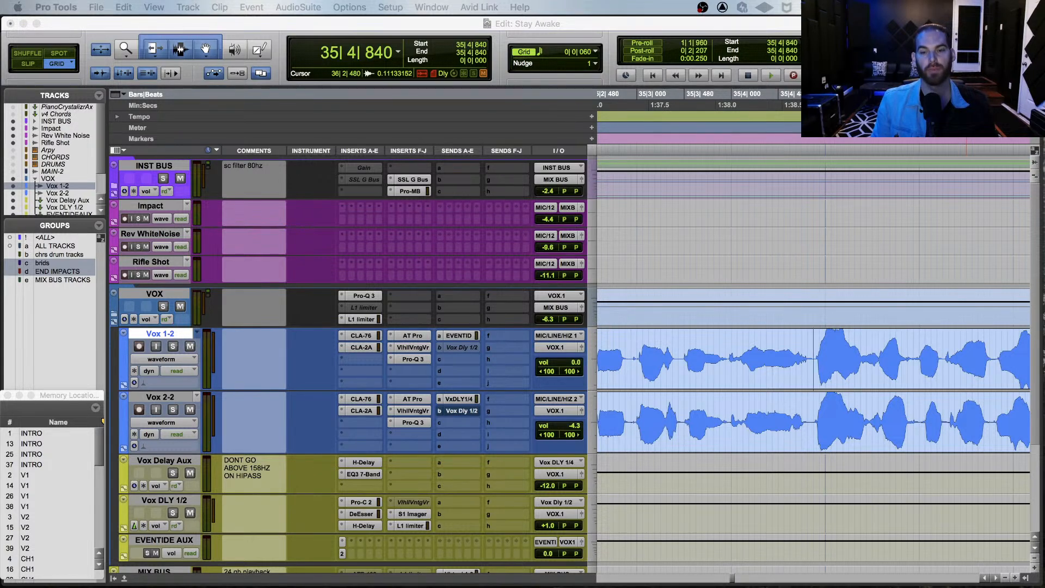
Close the SSL bus compressor window of INST BUS and delete the "sc filter 80hz" comment on that track.
left_click(314, 354)
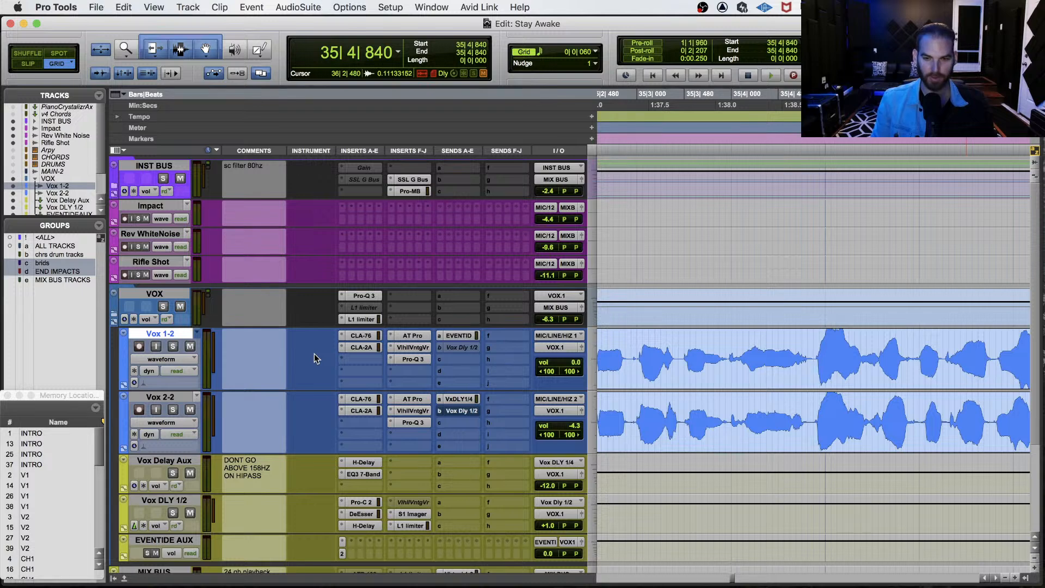
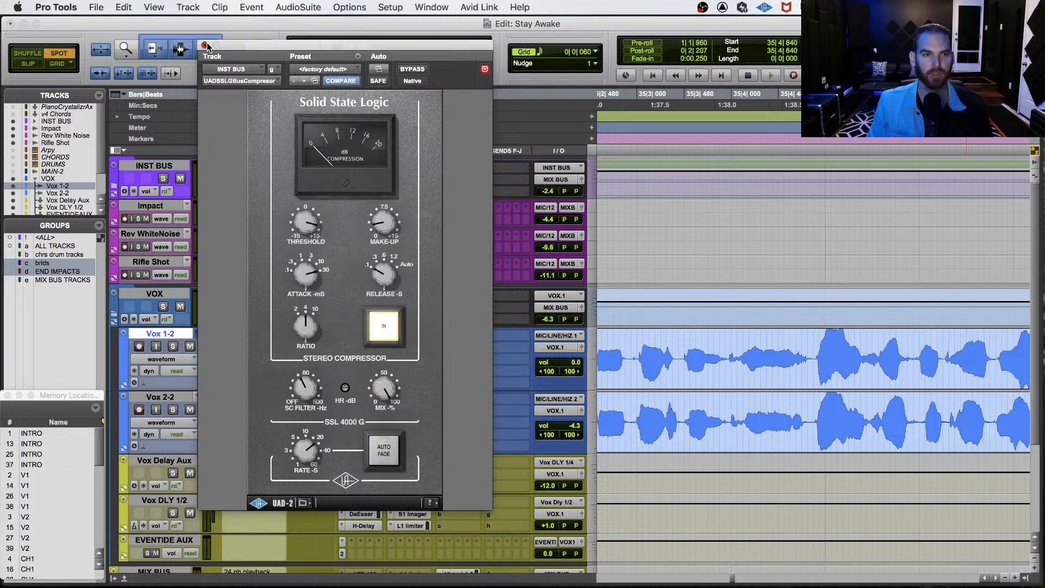
left_click(205, 46)
left_click(273, 168)
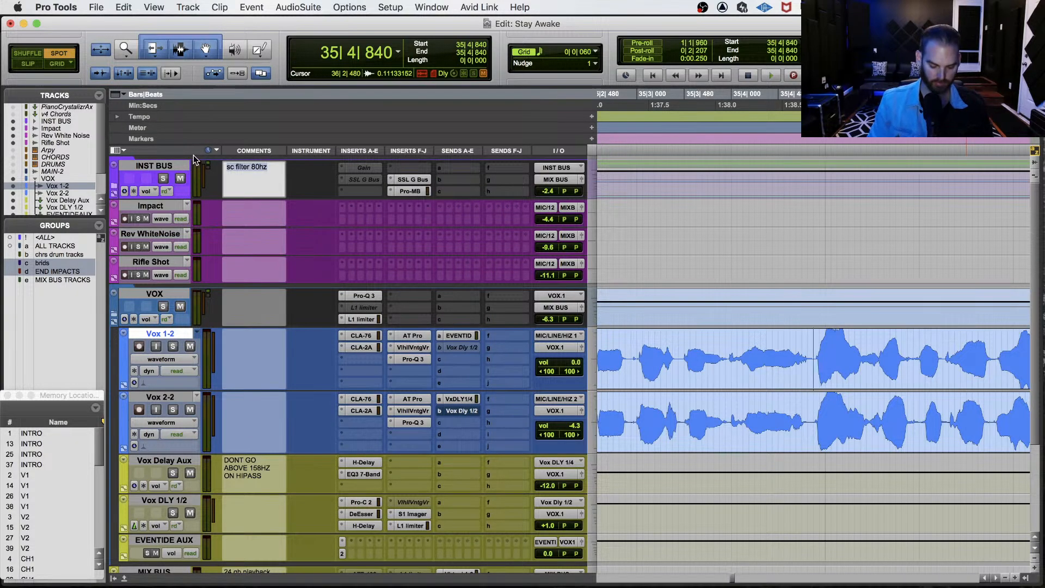
key("BackSpace")
key("Return")
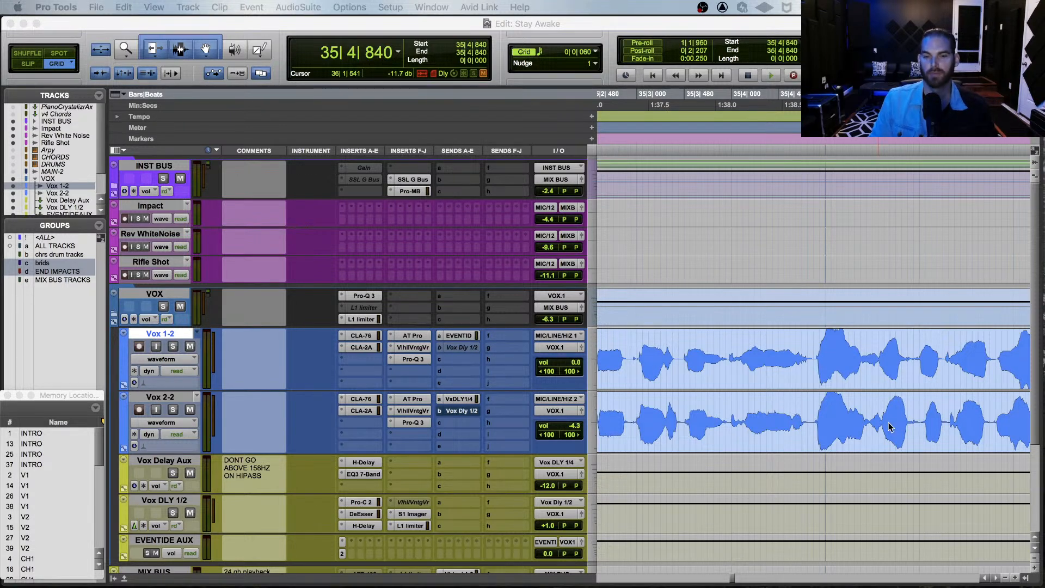
Select the opening verse 3 phrase on Vox 1-2 from 35|1|300 to 35|4|720 for a close look at its waveform.
left_click(312, 368)
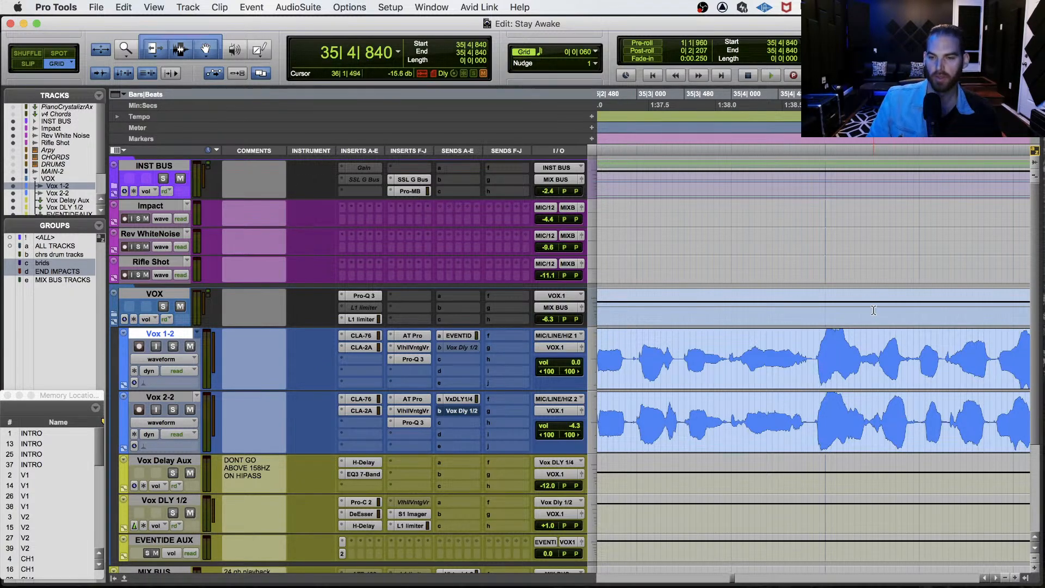
key("r")
key("r")
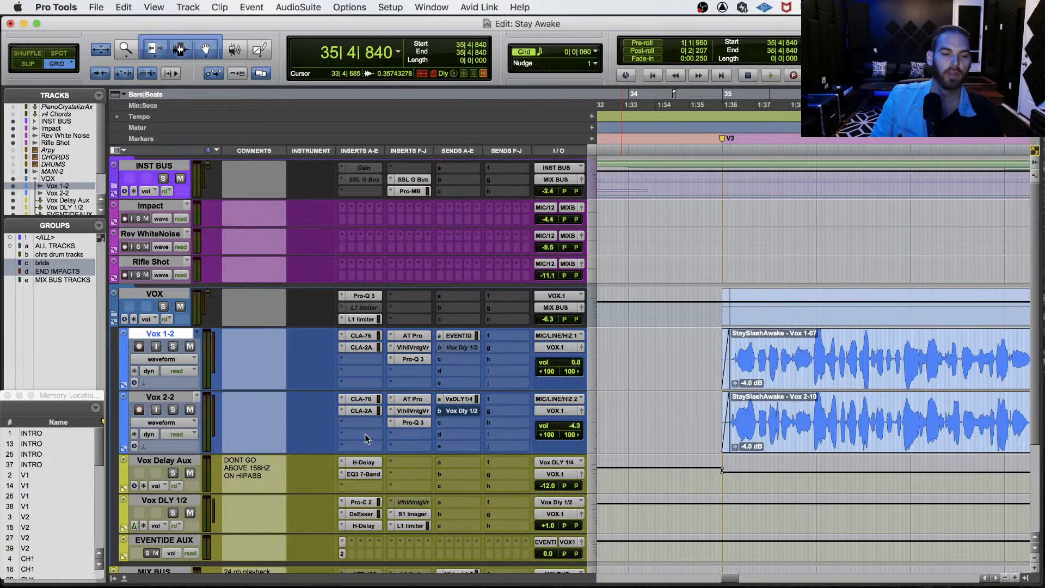
left_click(840, 357)
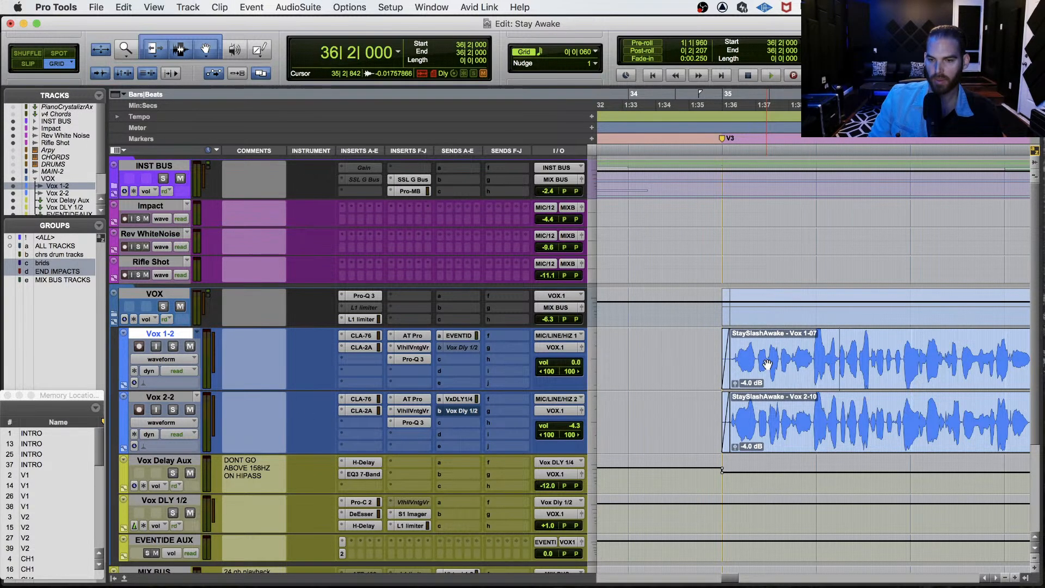
left_click(802, 353)
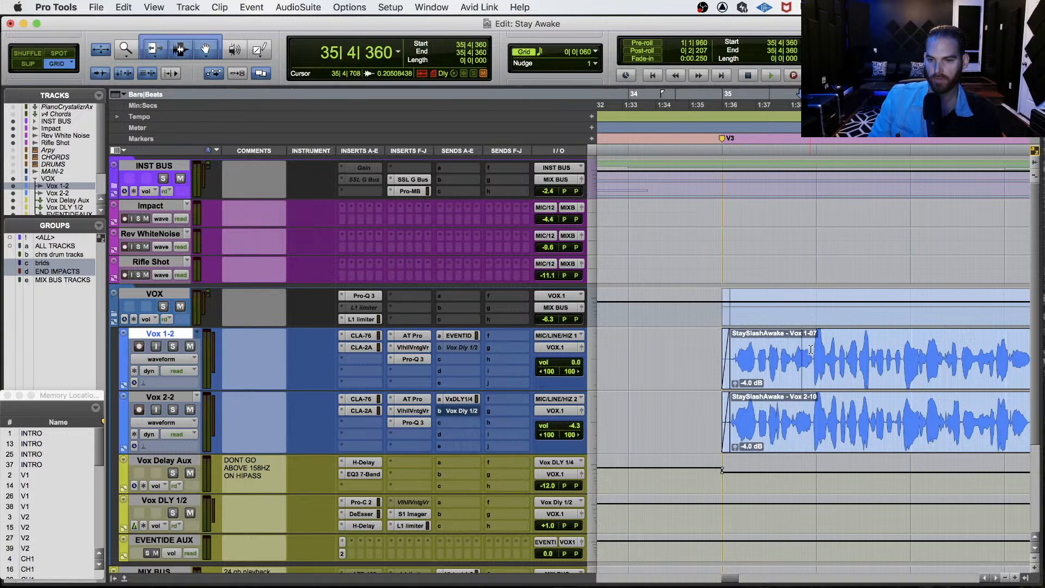
left_click_drag(811, 350, 730, 347)
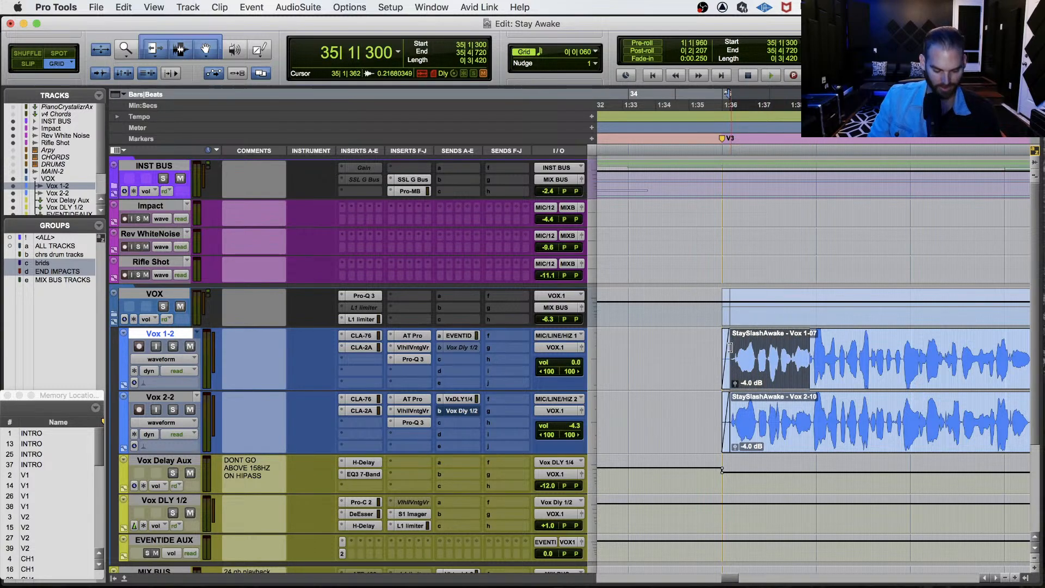
key("alt+f")
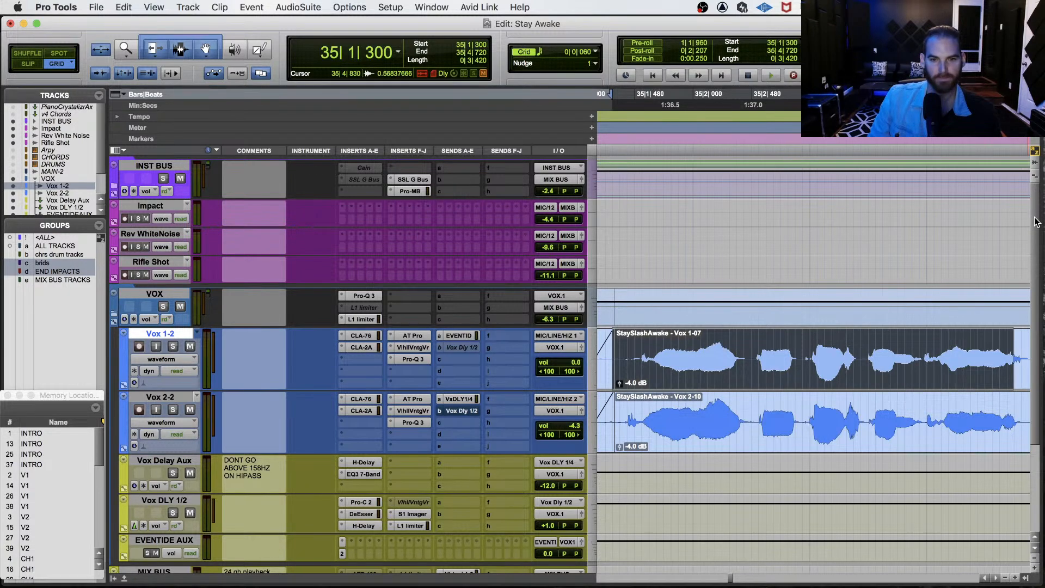
Select the INST BUS folder track and expand it to look through its member tracks.
left_click(147, 167)
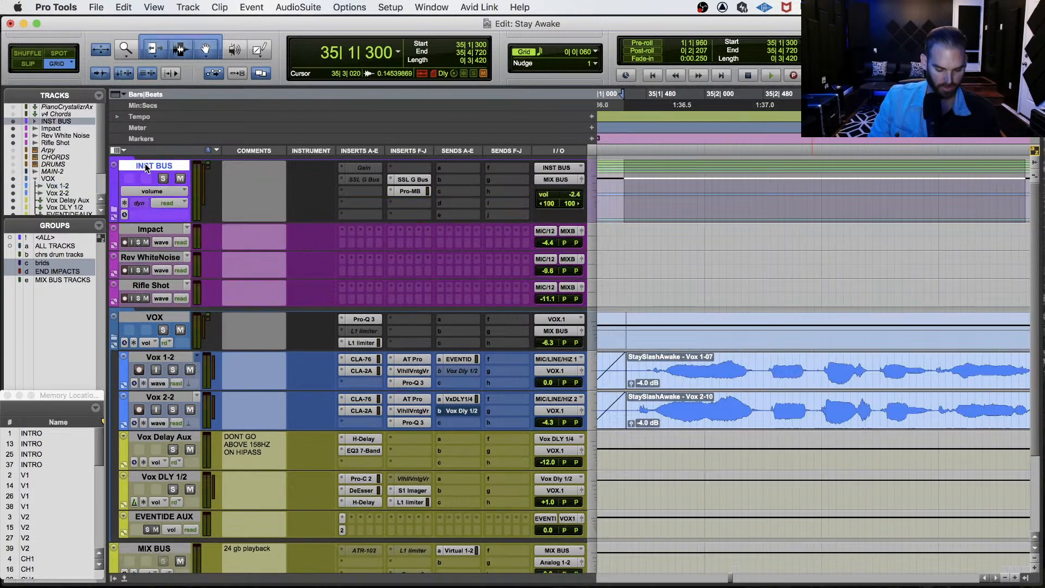
key("shift+f")
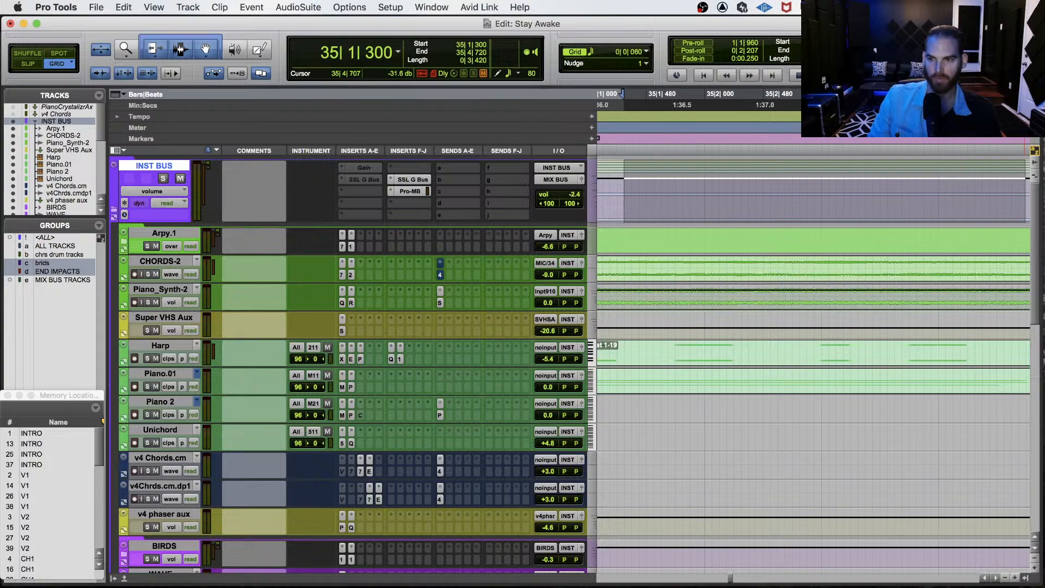
scroll(1029, 229, "down", 15)
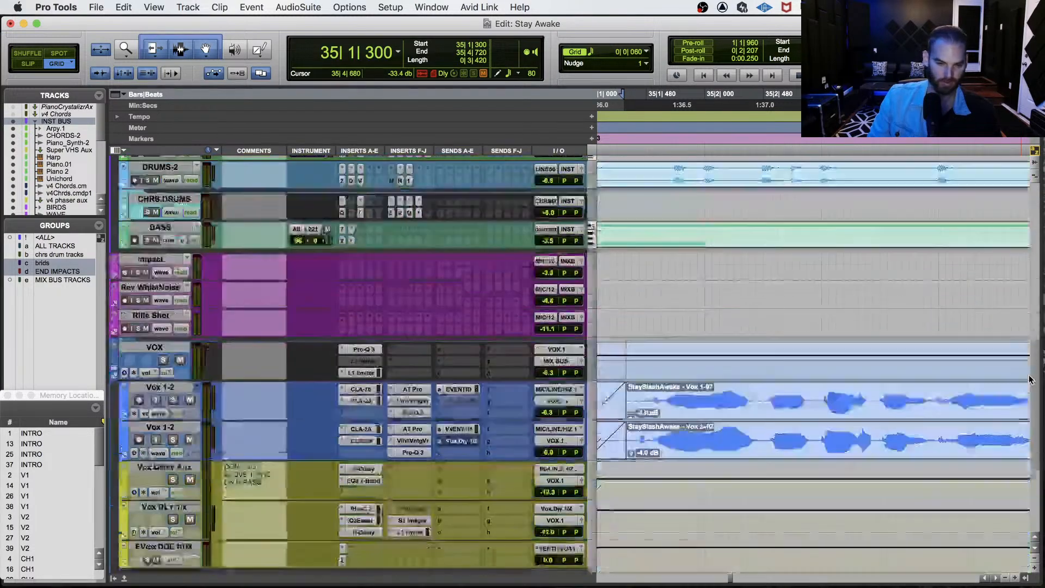
Select the VOX folder track and hide the Sends F-J column of the Edit window.
scroll(1017, 234, "up", 13)
scroll(1017, 218, "up", 2)
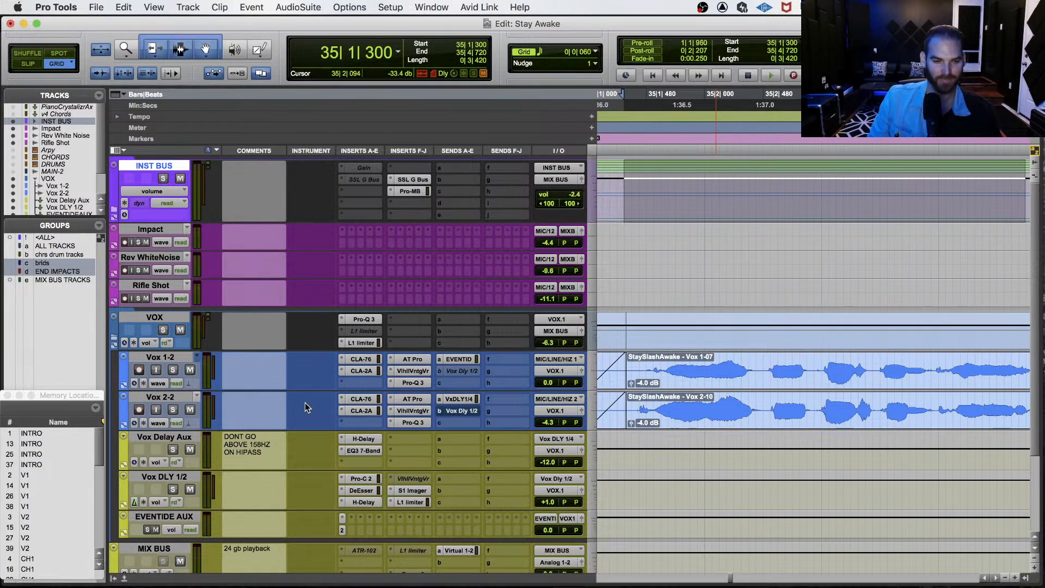
left_click(157, 320)
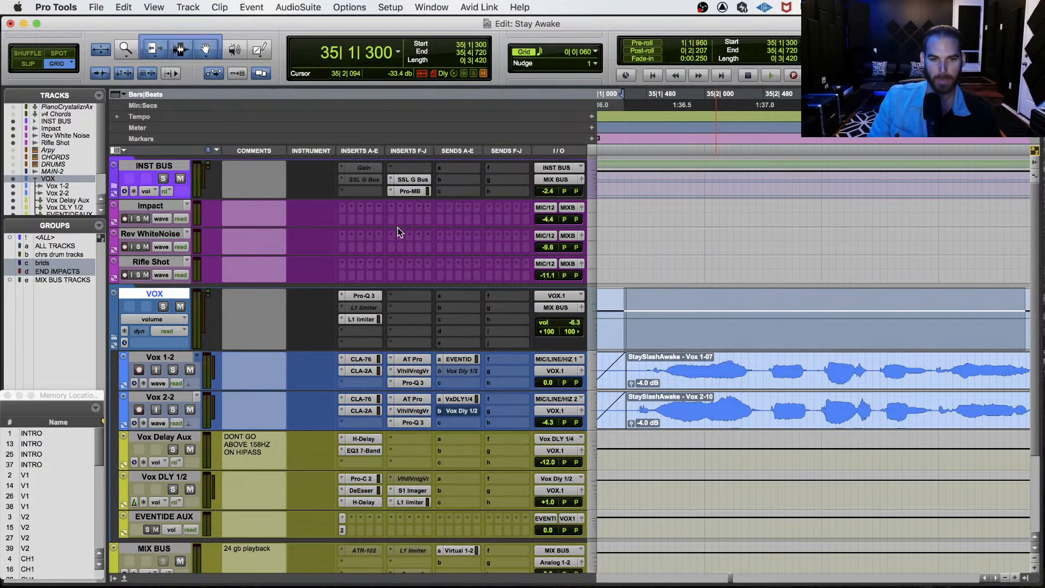
left_click(118, 151)
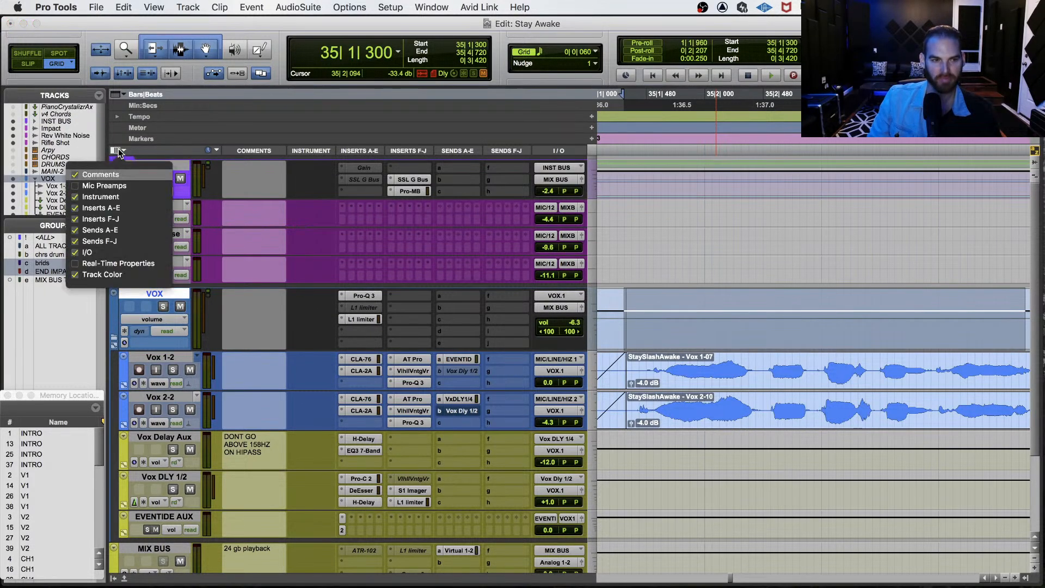
left_click(120, 241)
Select the opening verse 3 phrase on Vox 1-2 from 35|1|360 to 35|4|840 and play it with Vox 1-2 soloed.
left_click(779, 366)
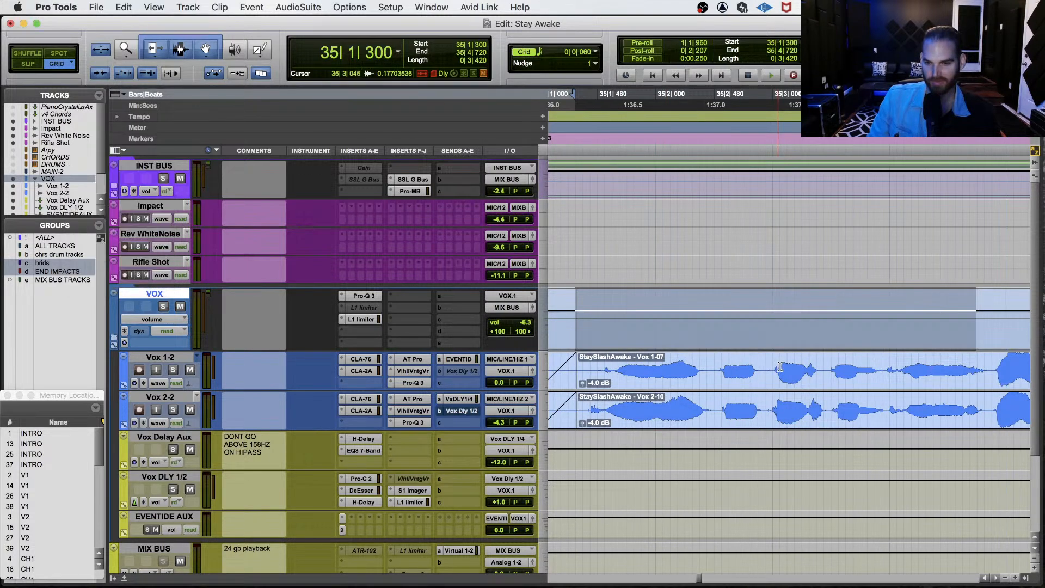
left_click(992, 368)
left_click_drag(992, 367, 582, 366)
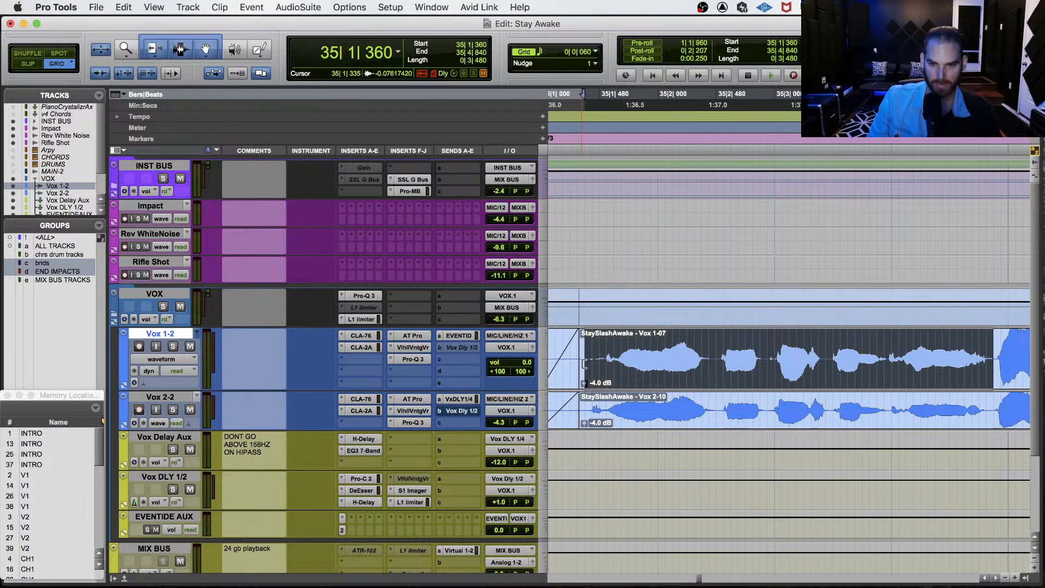
key("shift+s")
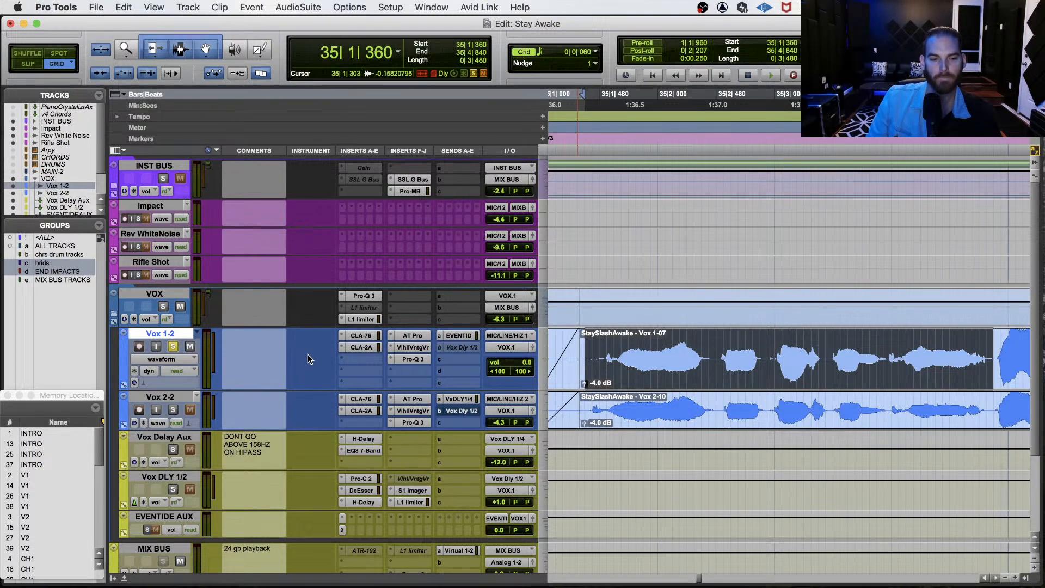
key("space")
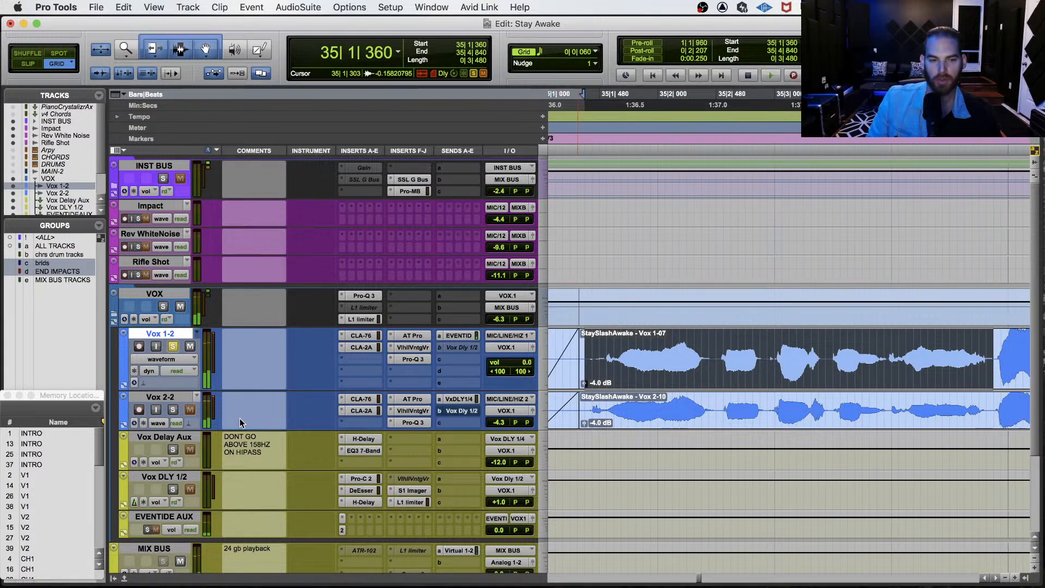
Play the selected phrase with only Vox 2-2 soloed, and again with Vox 1-2 and Vox 2-2 soloed together.
left_click(177, 346)
key("space")
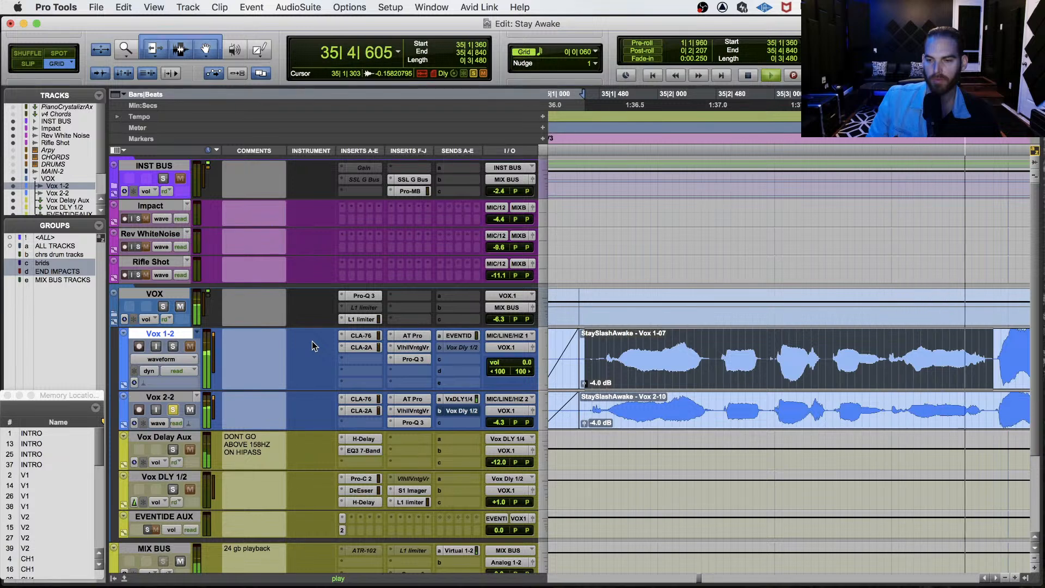
left_click(173, 347)
key("space")
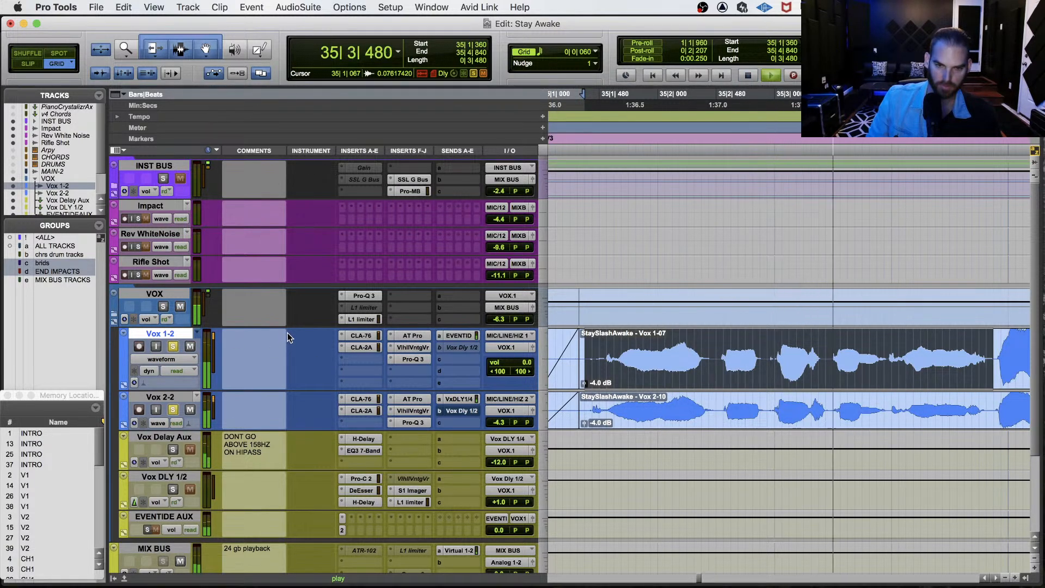
key("F8")
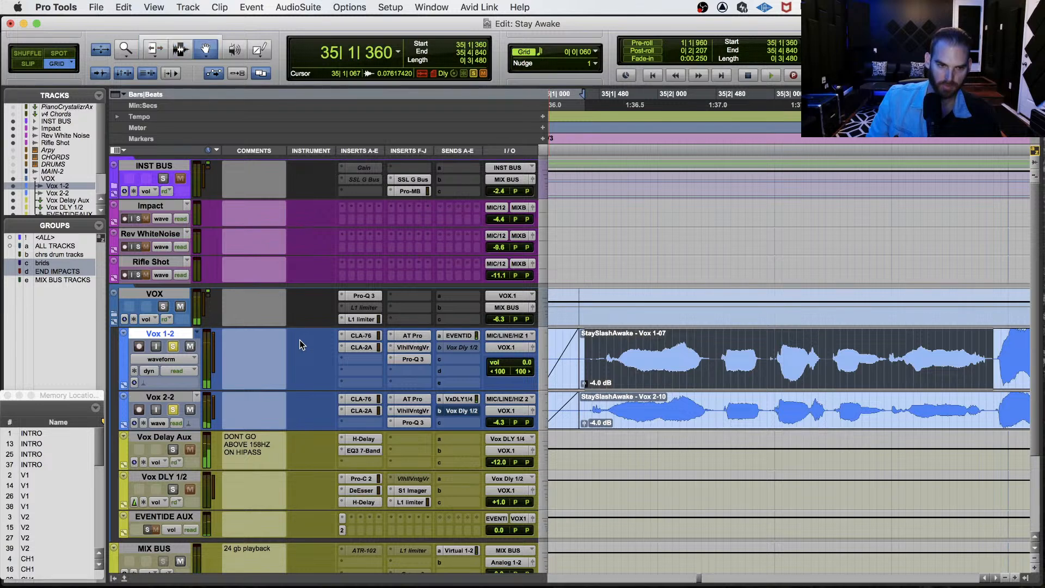
key("F7+F8")
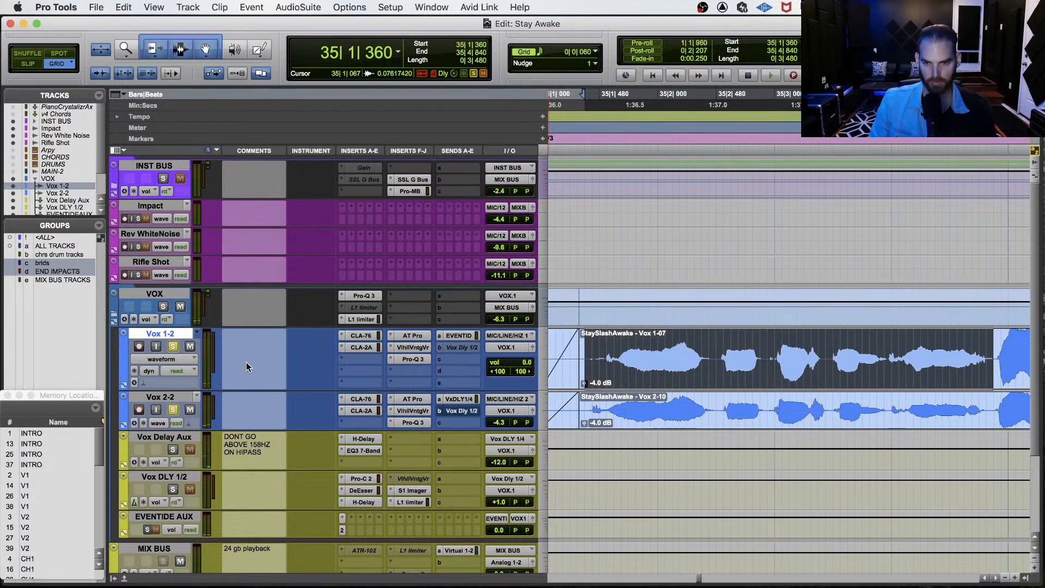
key("space")
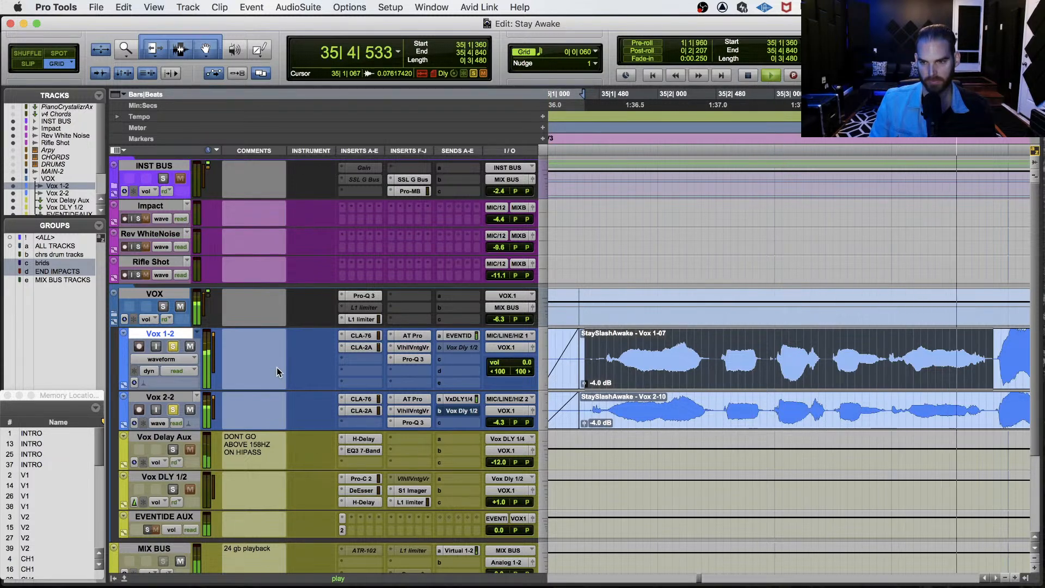
key("space")
Enable Polyphonic Elastic Audio on Vox 2-2 and switch the track to warp view.
left_click(184, 401)
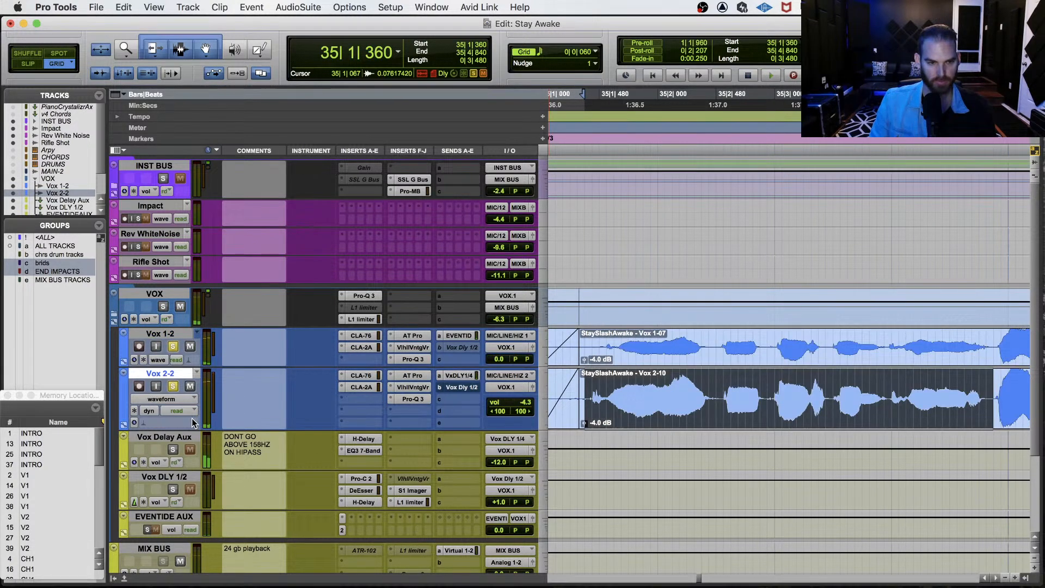
left_click(192, 423)
left_click(186, 445)
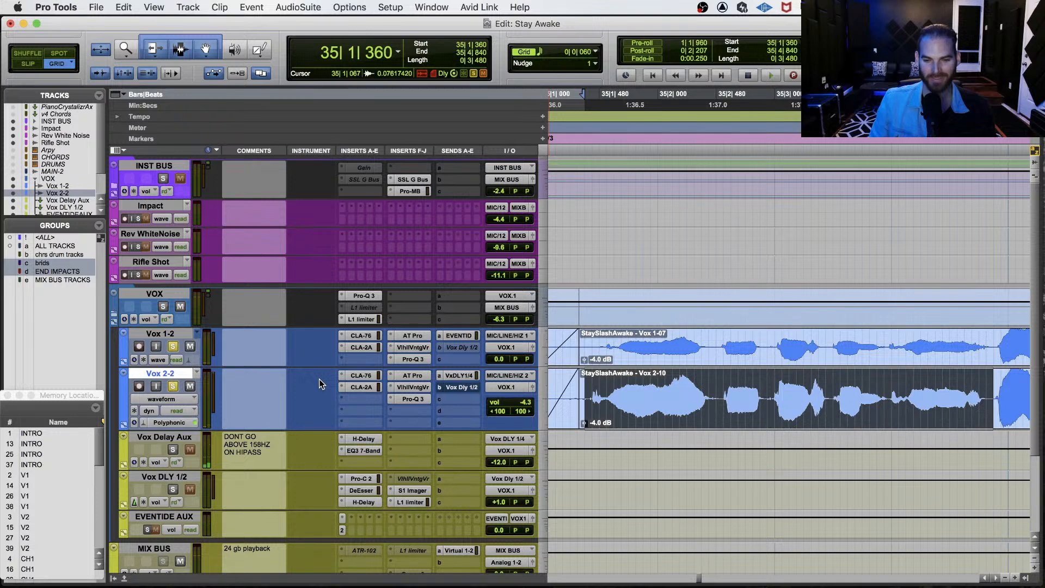
left_click(654, 390)
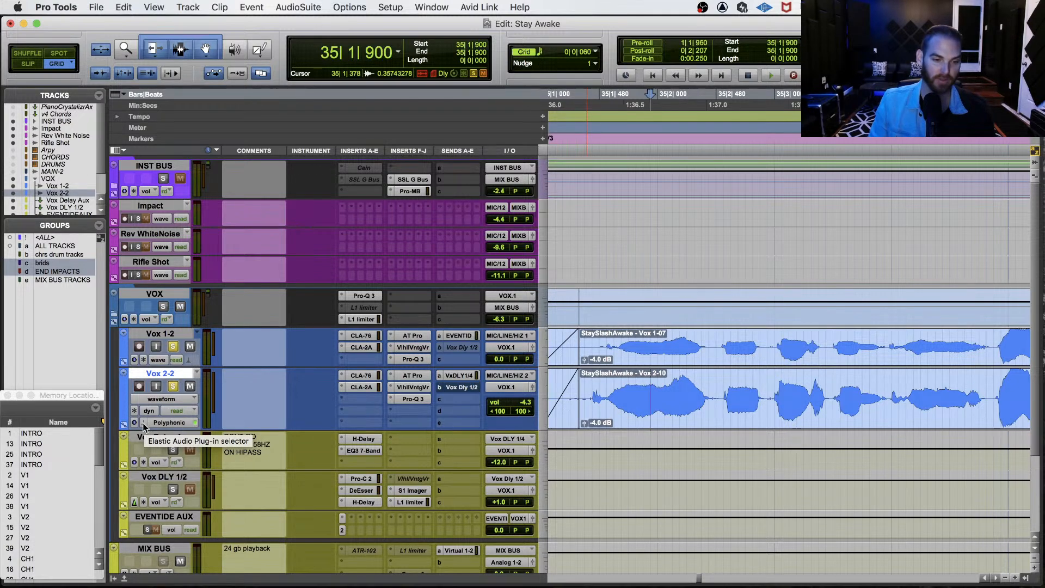
left_click(164, 400)
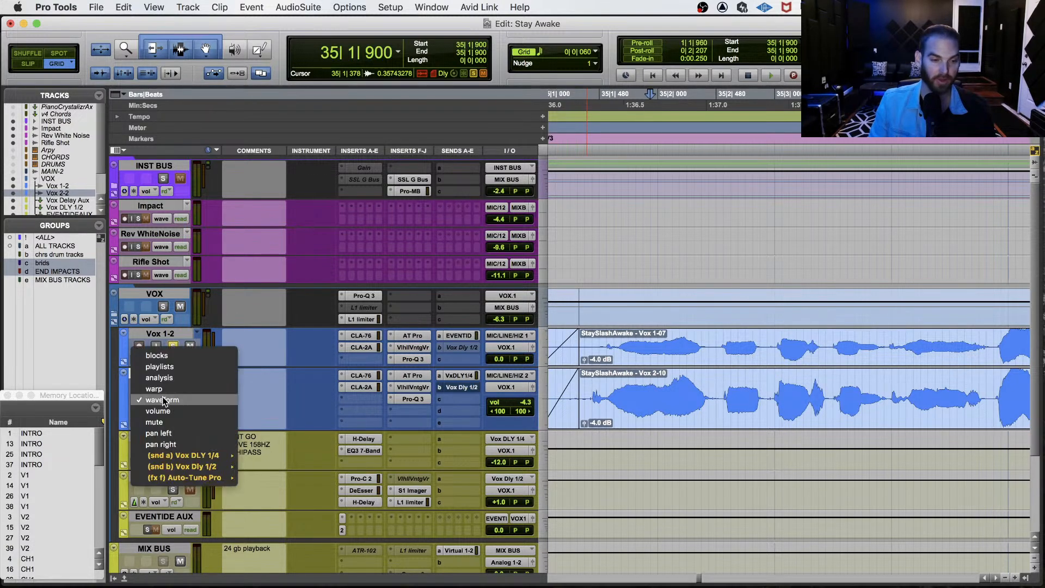
left_click(163, 390)
Add warp markers around the start of the first word on Vox 2-2 and move its onset to about 35|1|540.
left_click(634, 390)
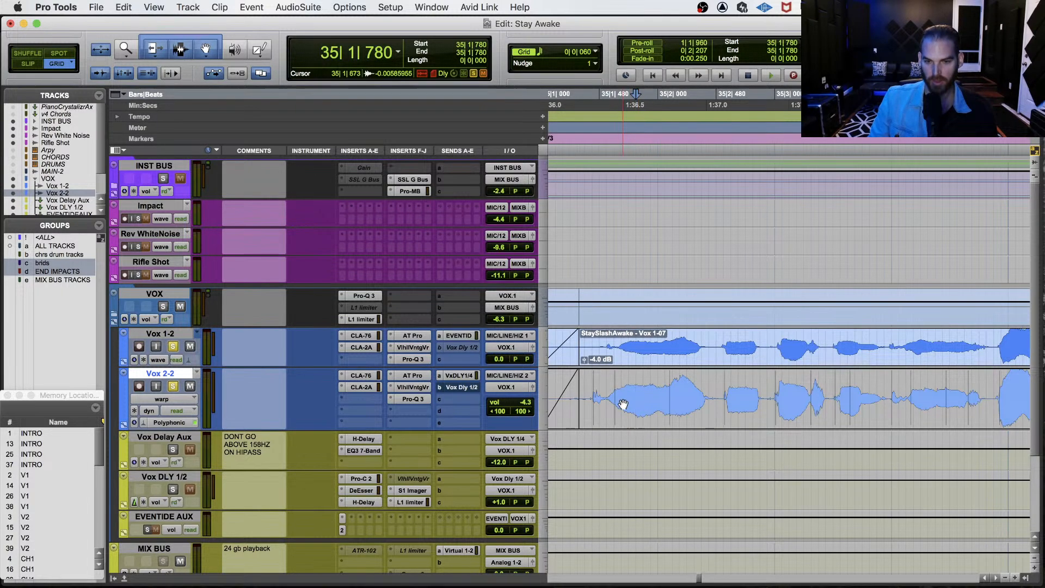
left_click(619, 407)
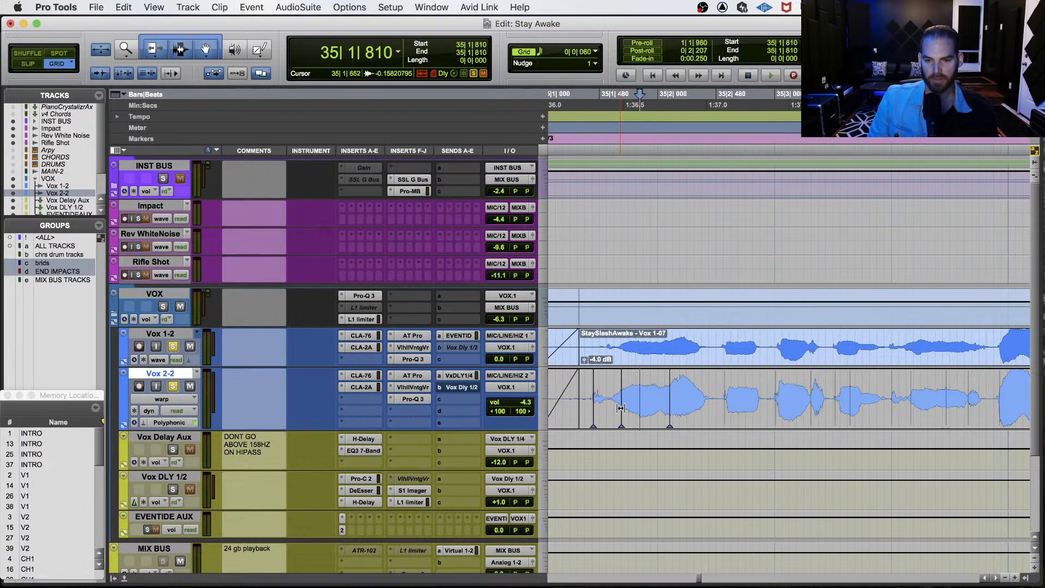
left_click_drag(594, 408, 605, 408)
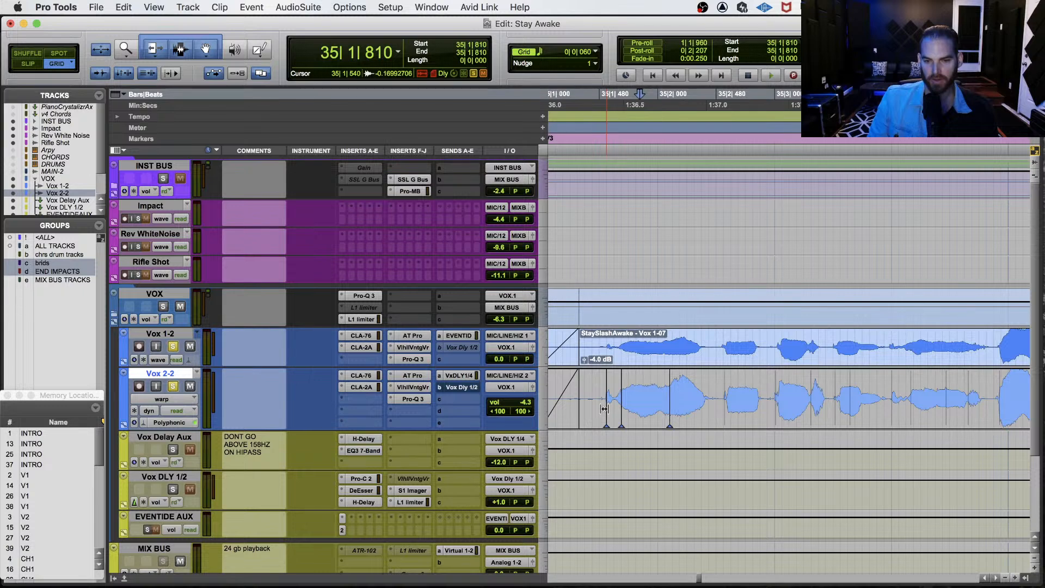
Play both soloed vocals from 35|1|420 to check the timing of the warped first word.
left_click(606, 388)
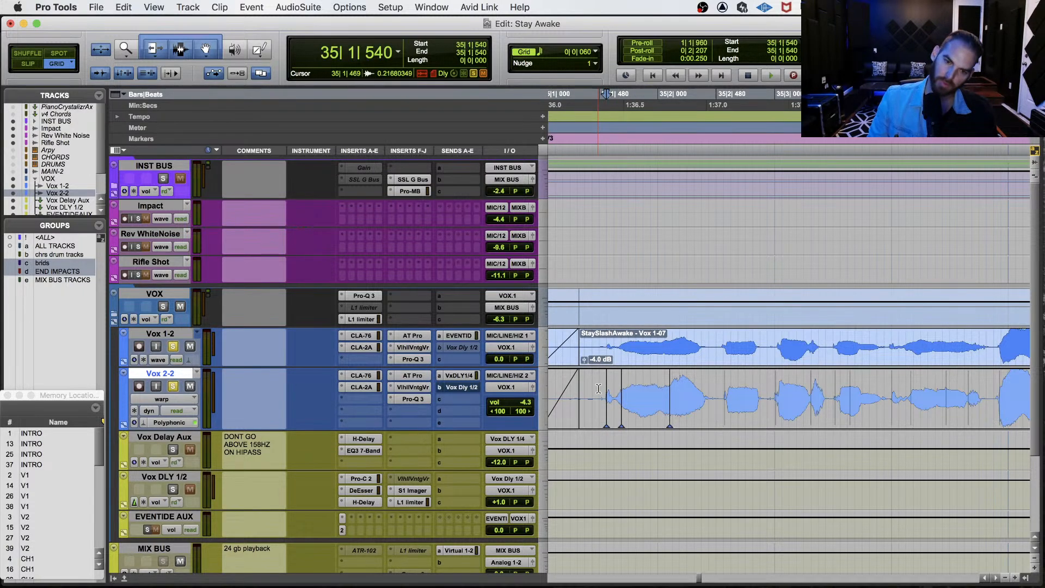
left_click(598, 389)
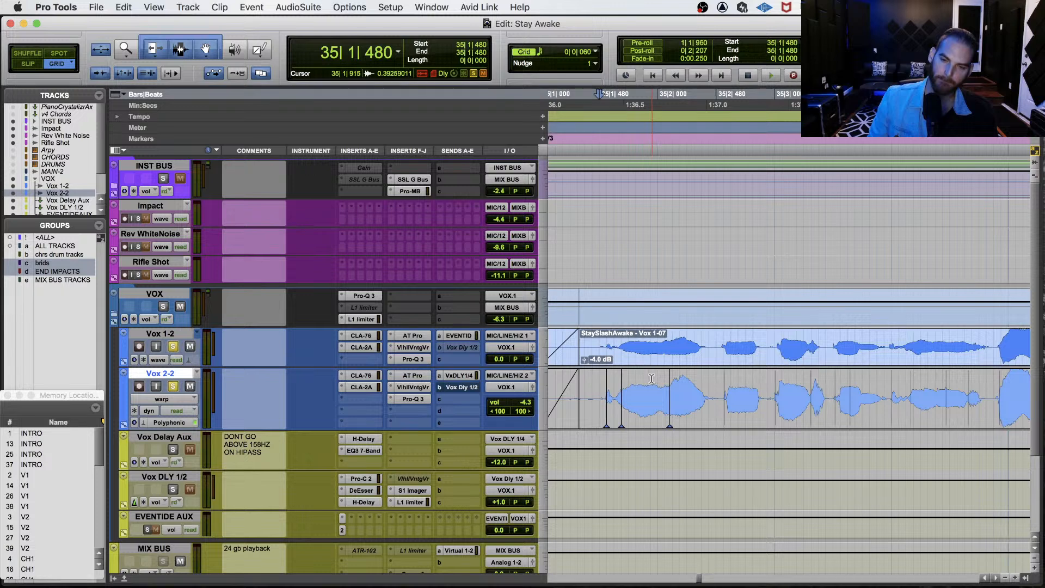
left_click(590, 388)
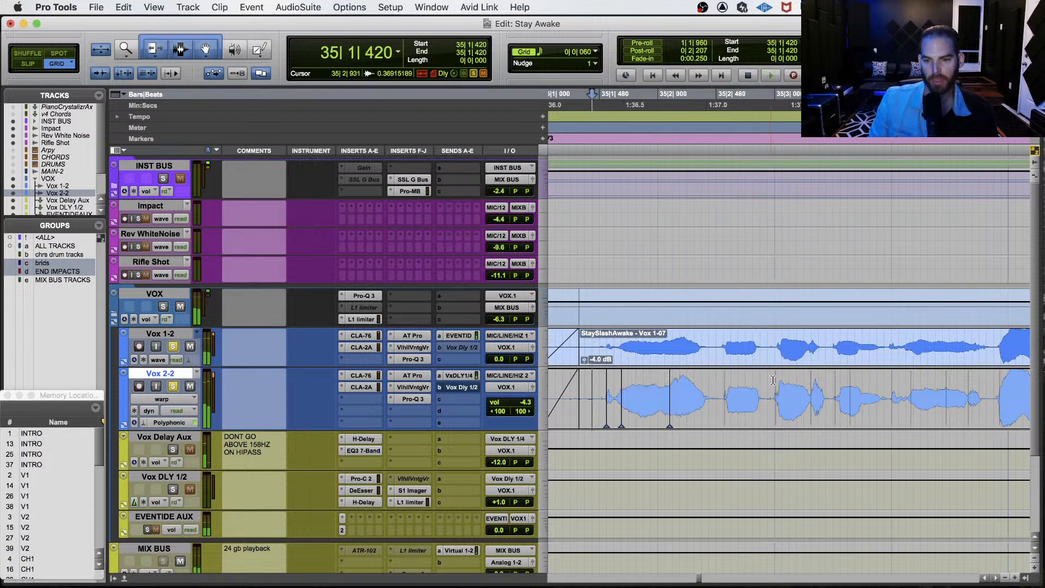
left_click(747, 390)
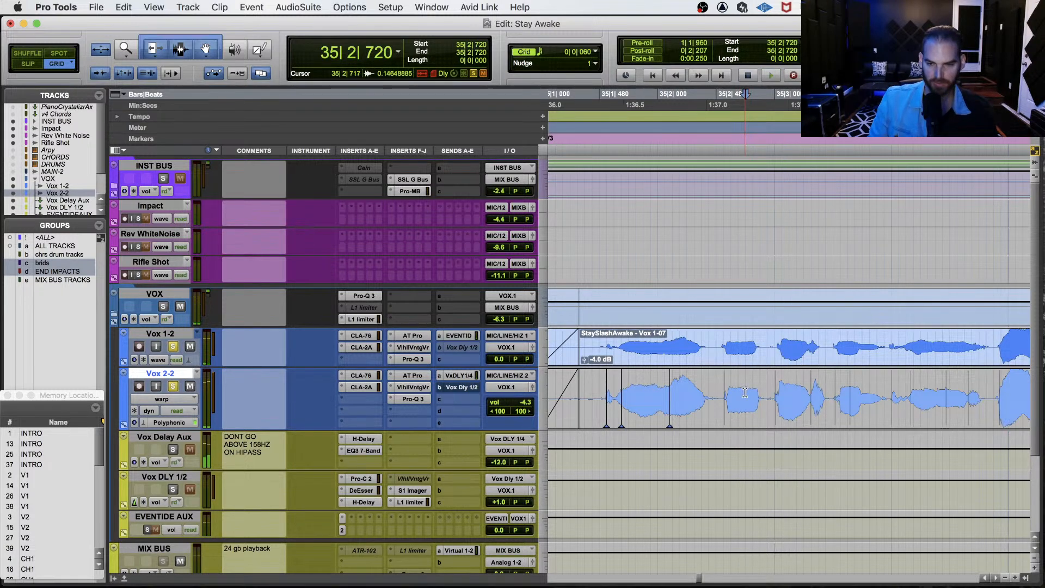
left_click(648, 392)
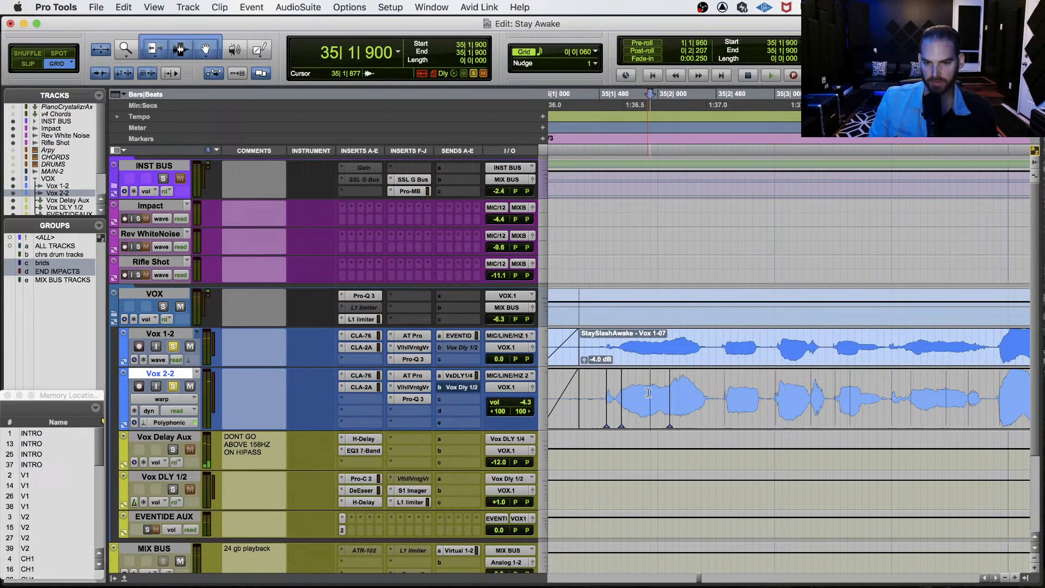
left_click(592, 386)
key("space")
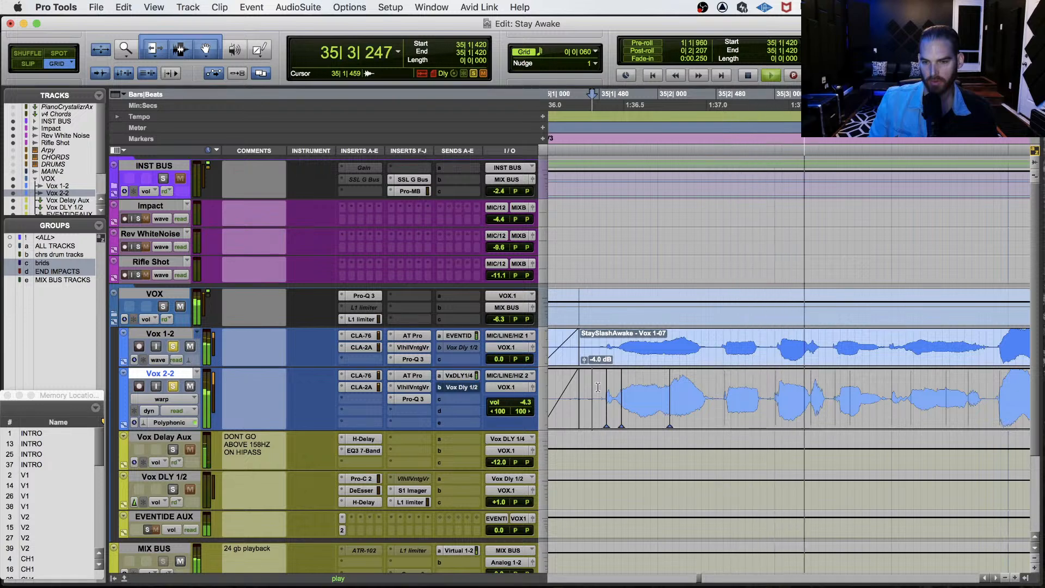
key("space")
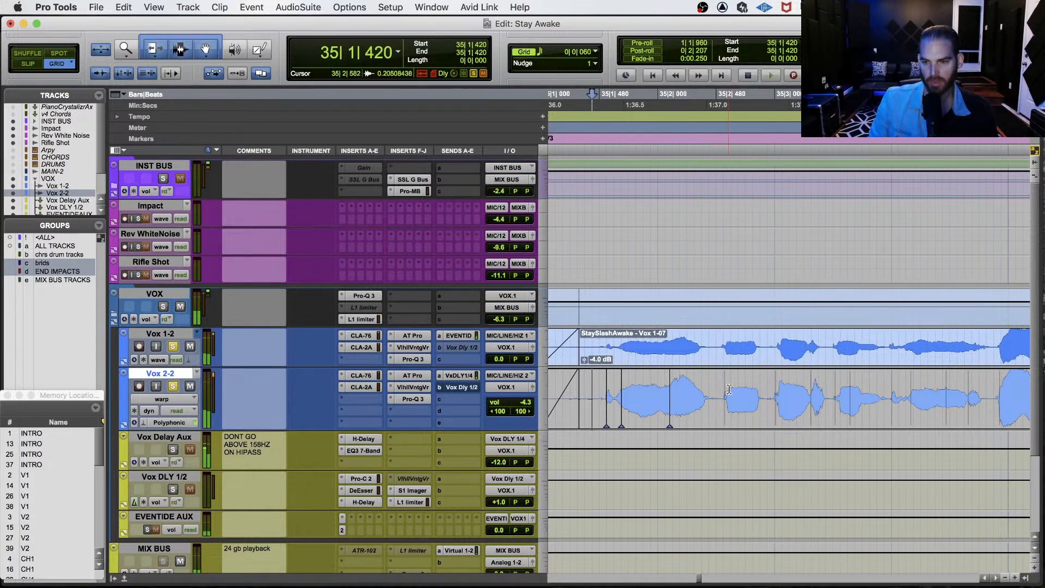
Play the following phrase from 35|4|840 with both vocals soloed, and again with only Vox 1-2 soloed.
scroll(730, 390, "right", 5)
left_click(743, 380)
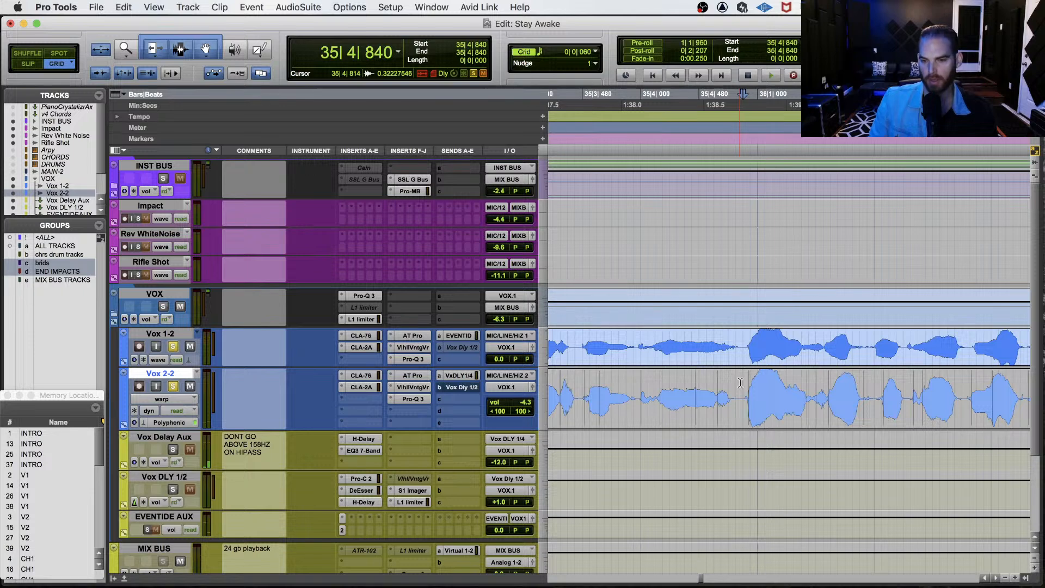
key("space")
key("space")
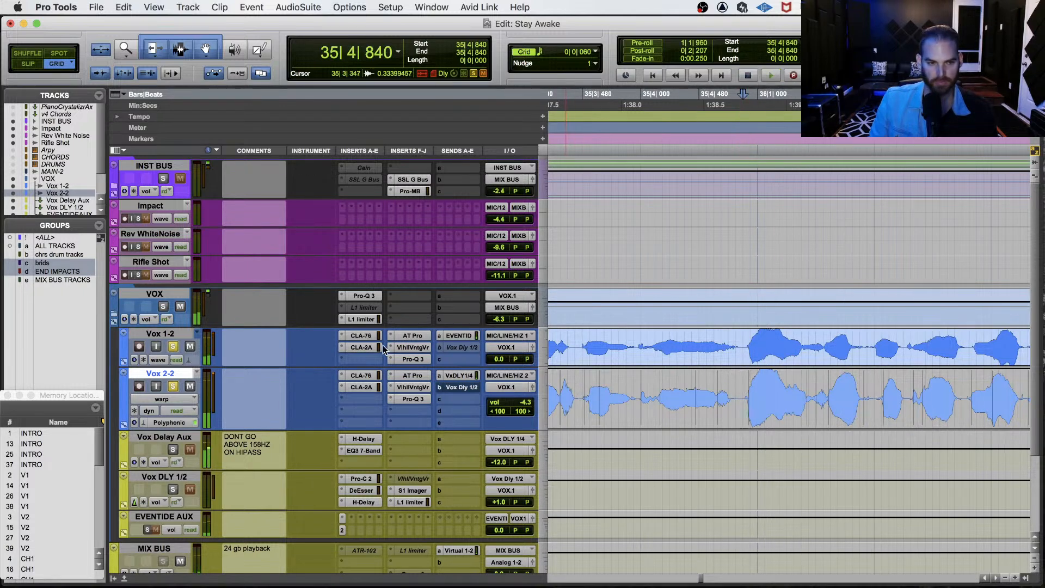
left_click(173, 388)
key("space")
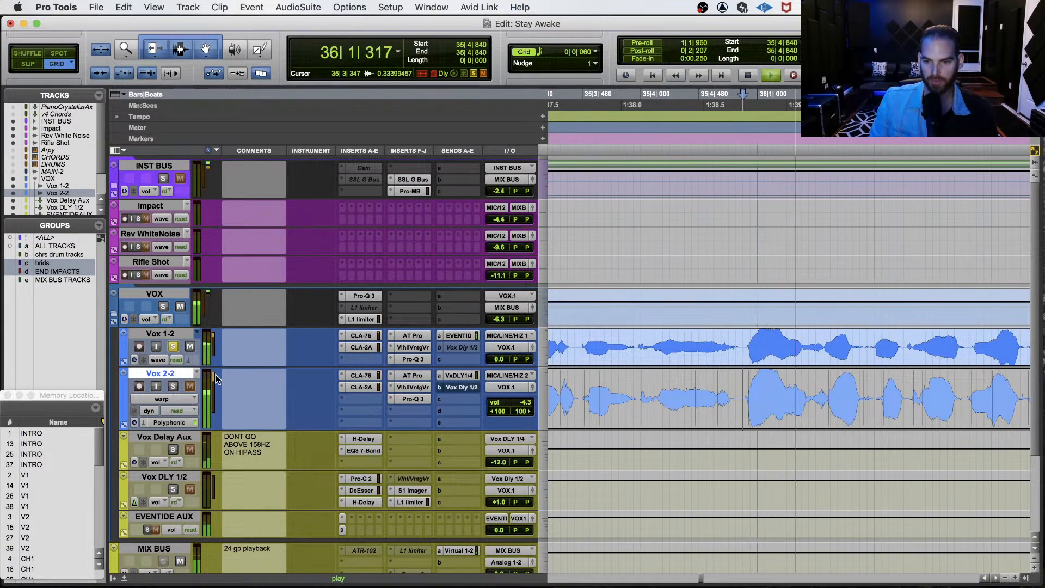
key("space")
key("space")
key("space")
Compare the vocals from 35|4|840 by soloing and playing Vox 2-2 alone, and Vox 1-2 alone again.
left_click(173, 387)
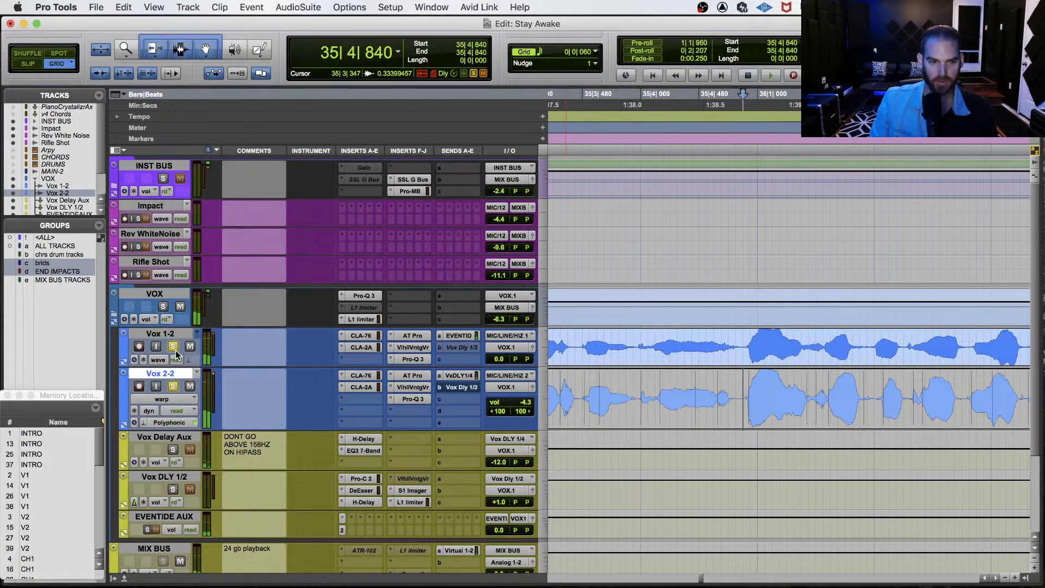
left_click(174, 347)
key("space")
key("space")
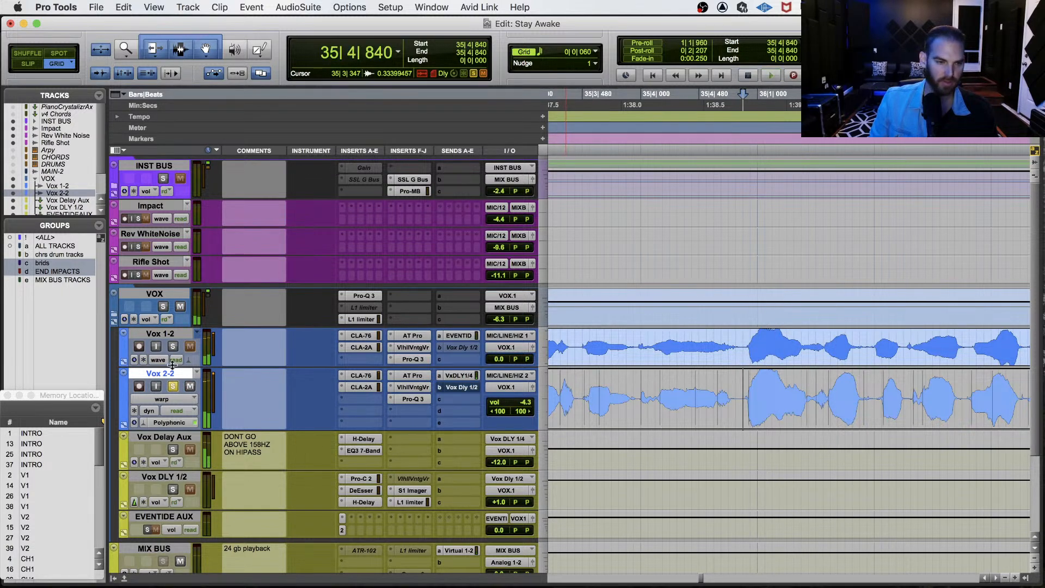
left_click(174, 388)
left_click(173, 347)
key("space")
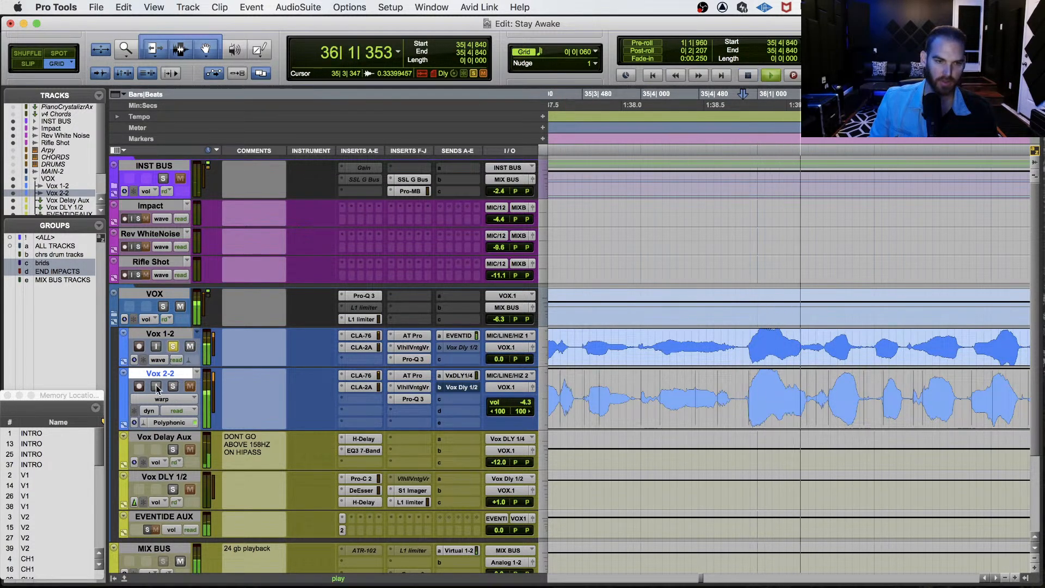
Disable Elastic Audio on Vox 2-2, committing the warped clips, and play the soloed Vox 1-2 from 35|4|840.
left_click(146, 426)
left_click(164, 401)
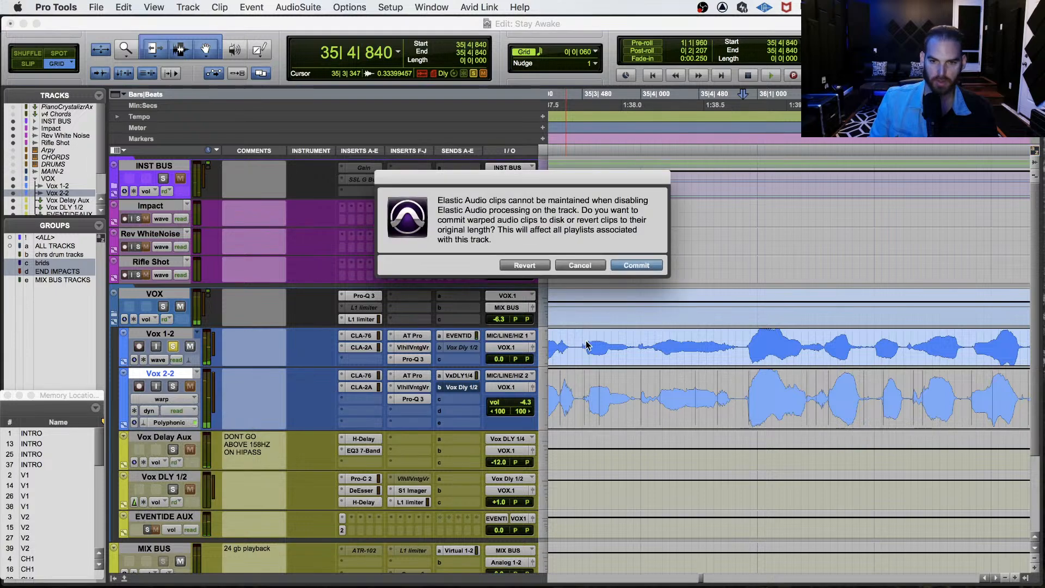
left_click(623, 267)
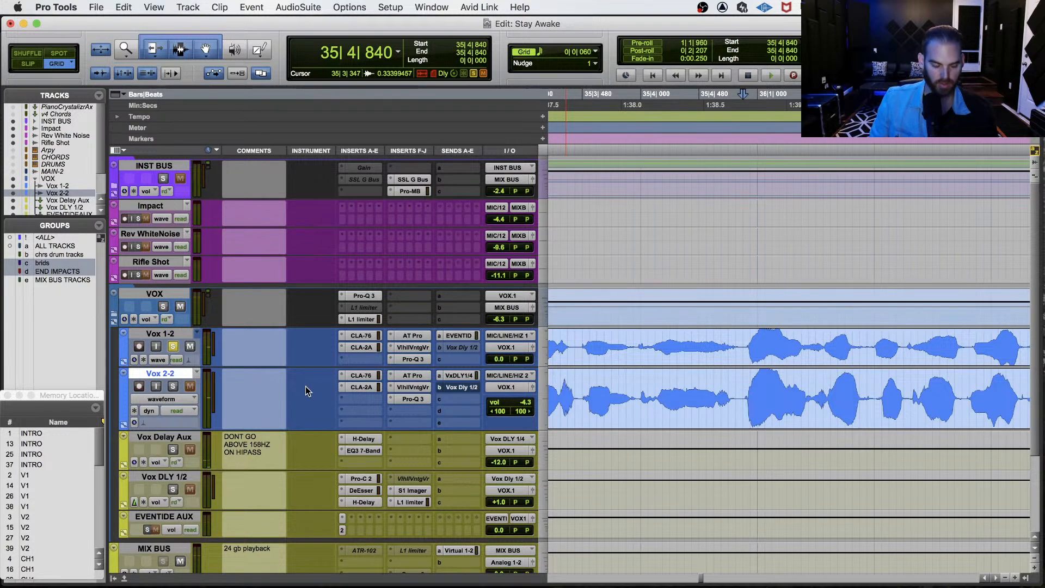
key("space")
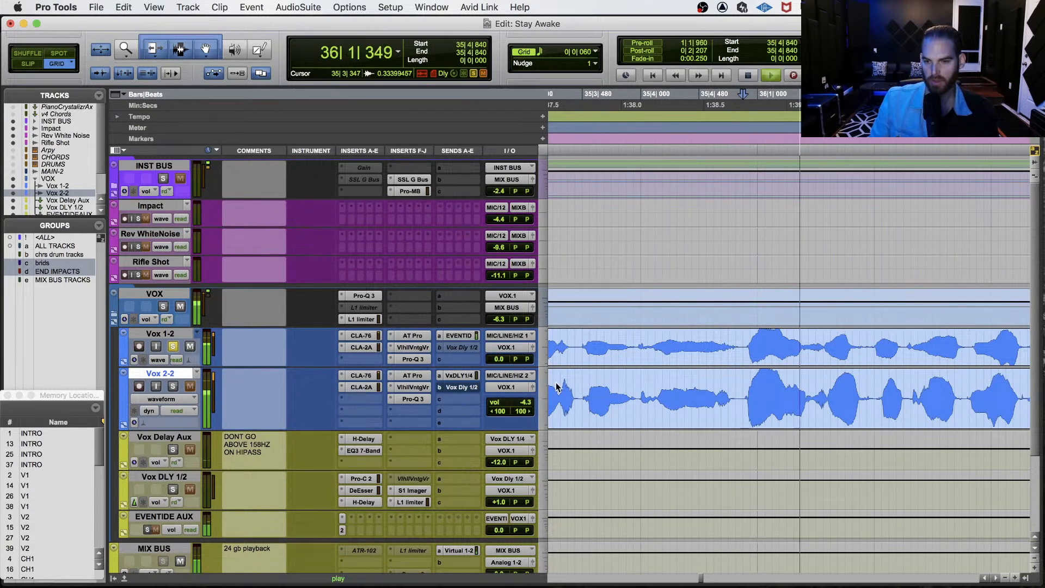
Capture Vox 1-2 from 35|4|840 to 36|1|900 in ReVoice Pro Quick Doubler and spot the doubled audio onto Vox 2-2.
key("space")
left_click_drag(745, 341, 871, 342)
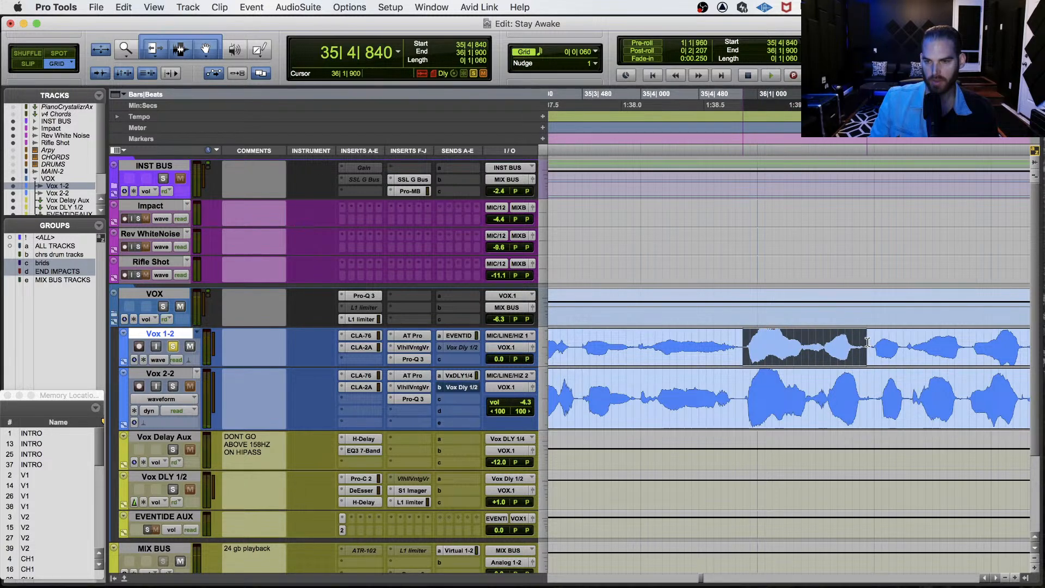
key("space")
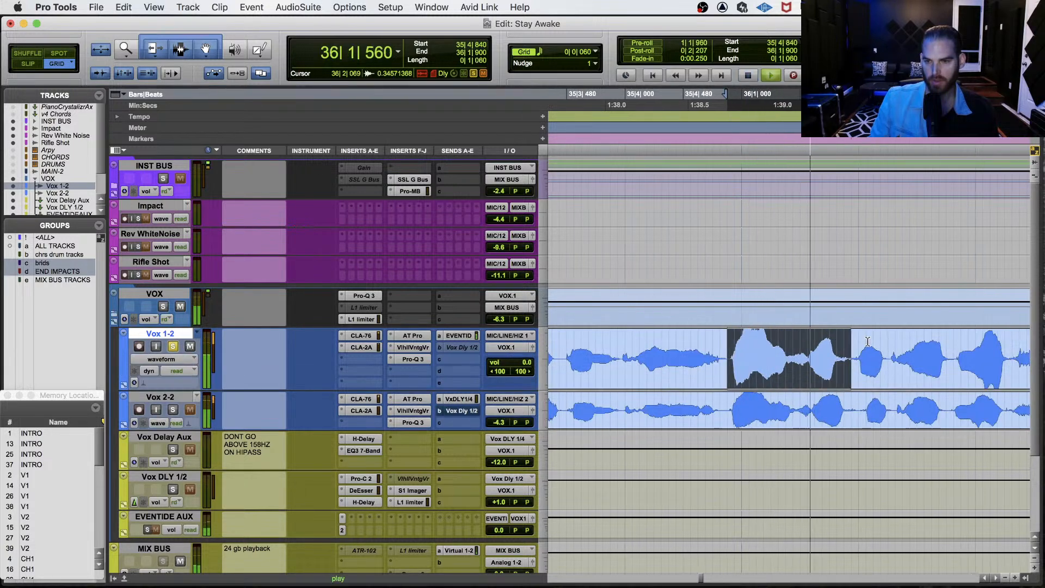
key("space")
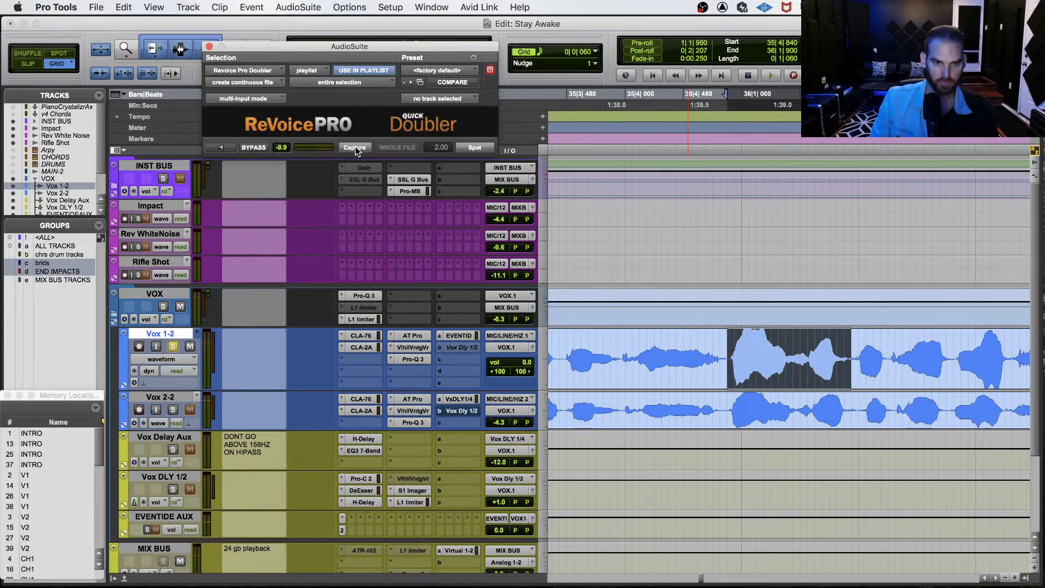
left_click(355, 148)
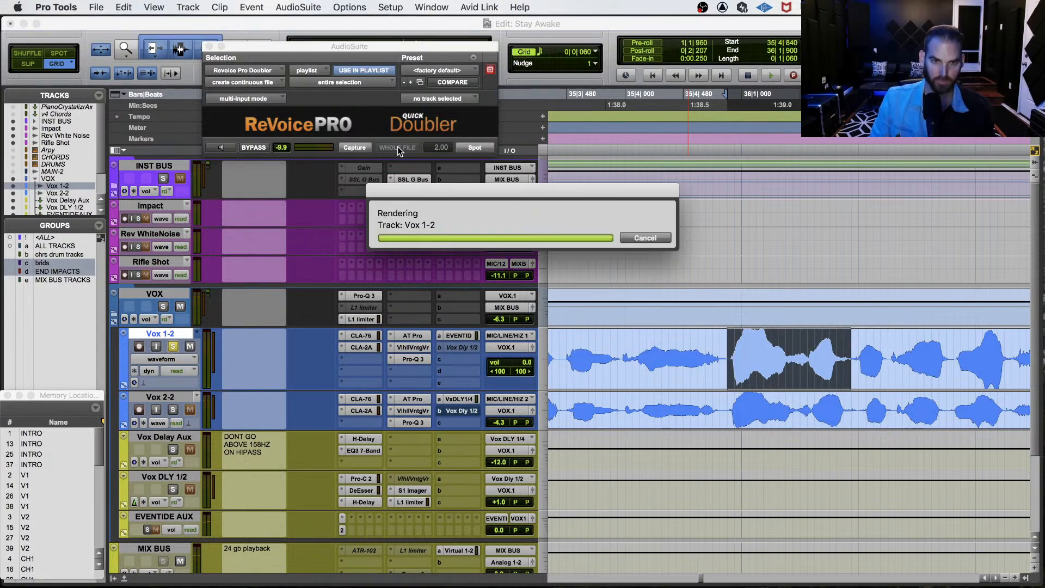
left_click(475, 148)
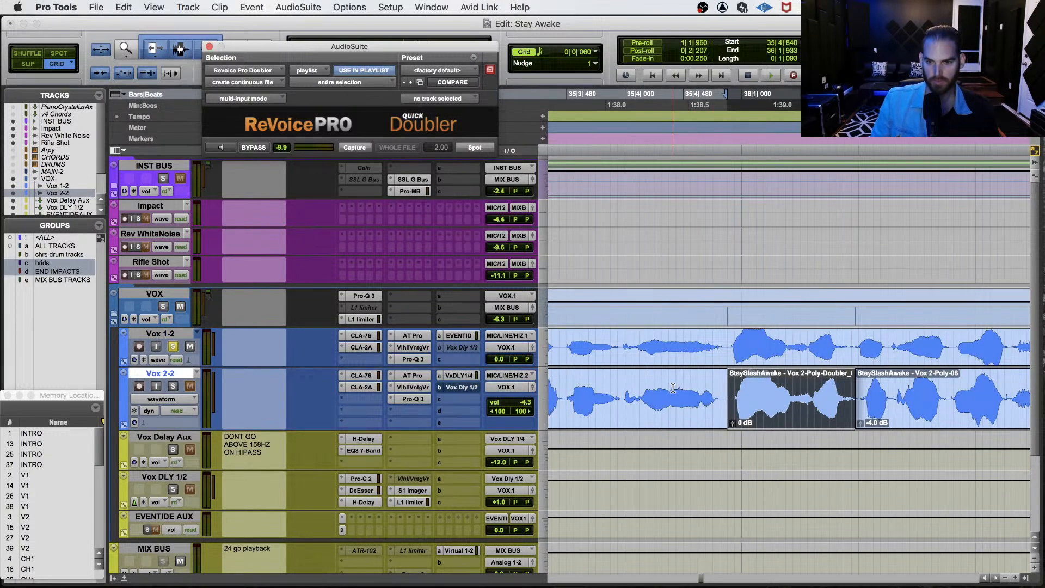
Solo Vox 2-2 alongside Vox 1-2 and play both from 35|3|900 to check the doubled phrase.
left_click(174, 386)
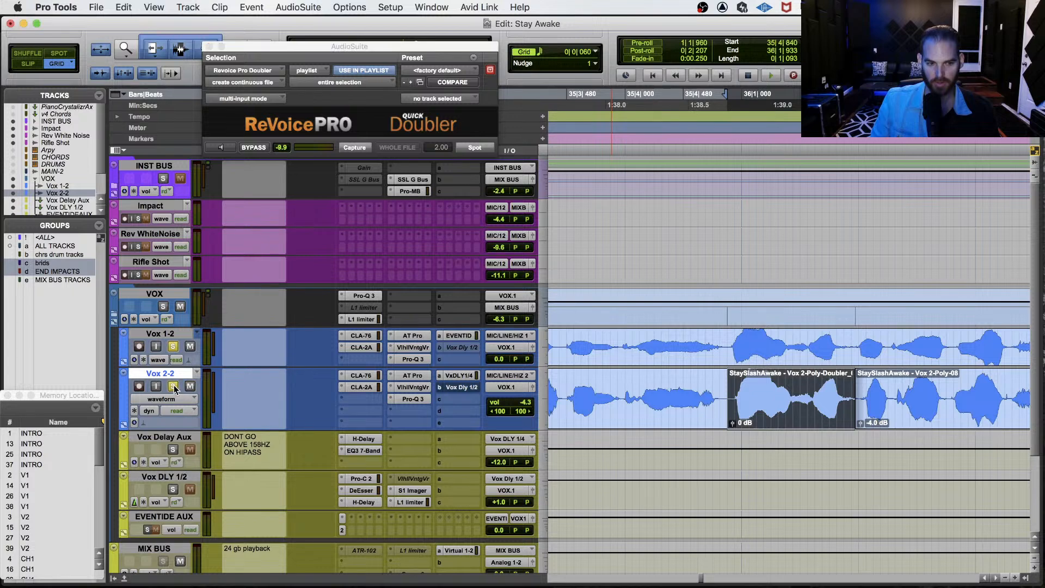
key("space")
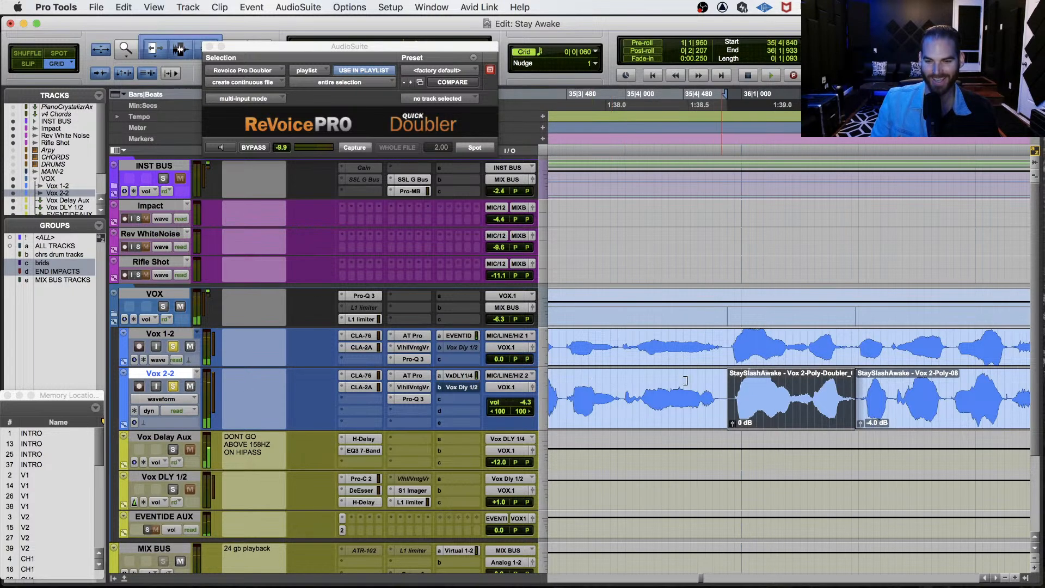
left_click(639, 373)
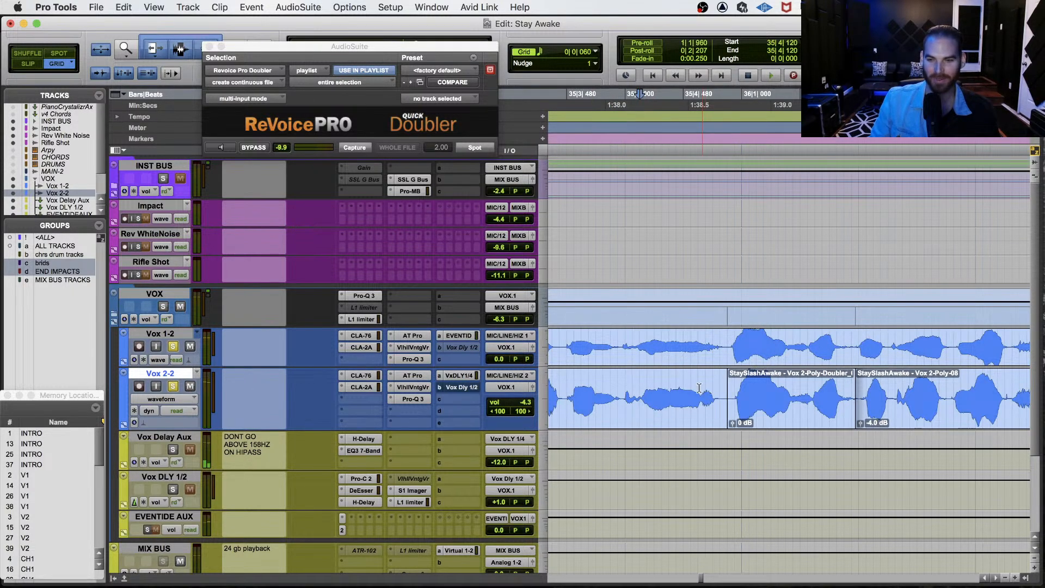
left_click(625, 378)
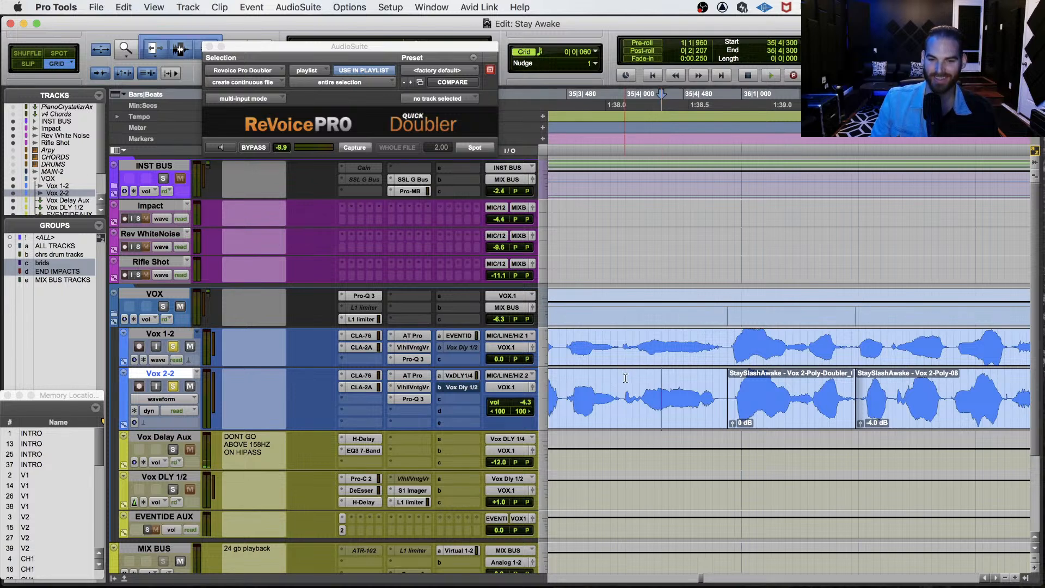
key("space")
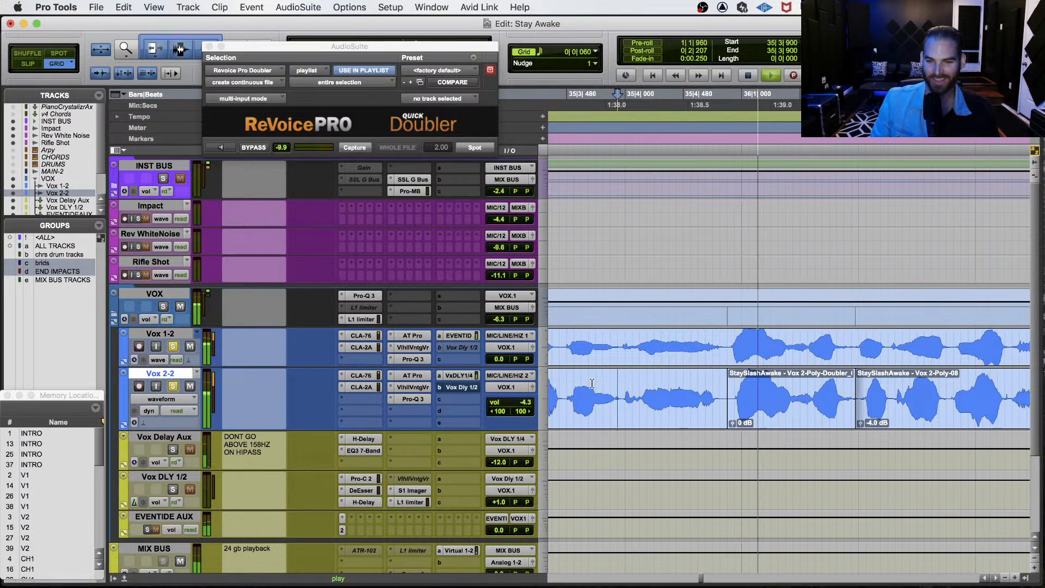
key("space")
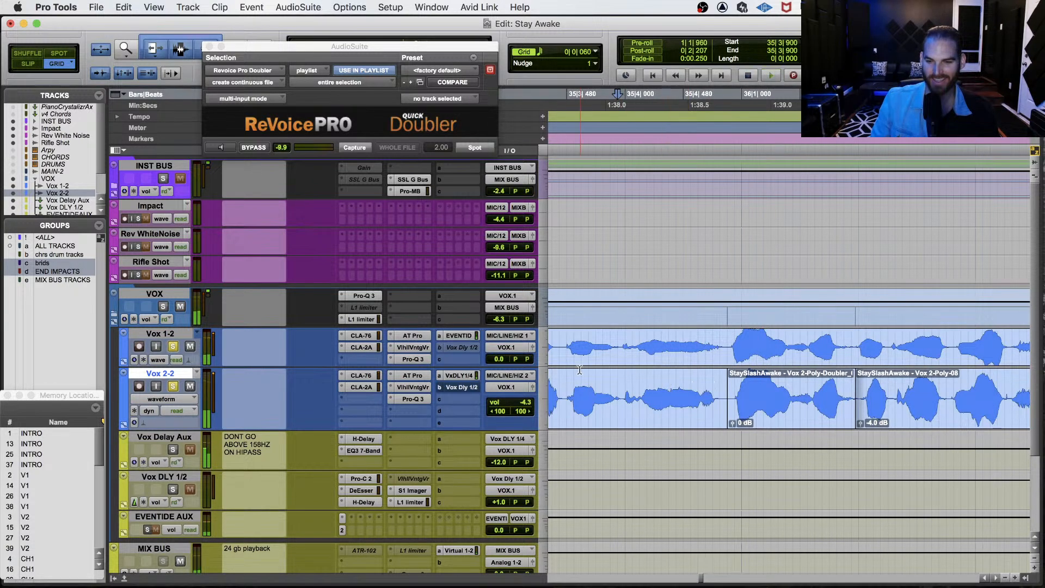
key("space")
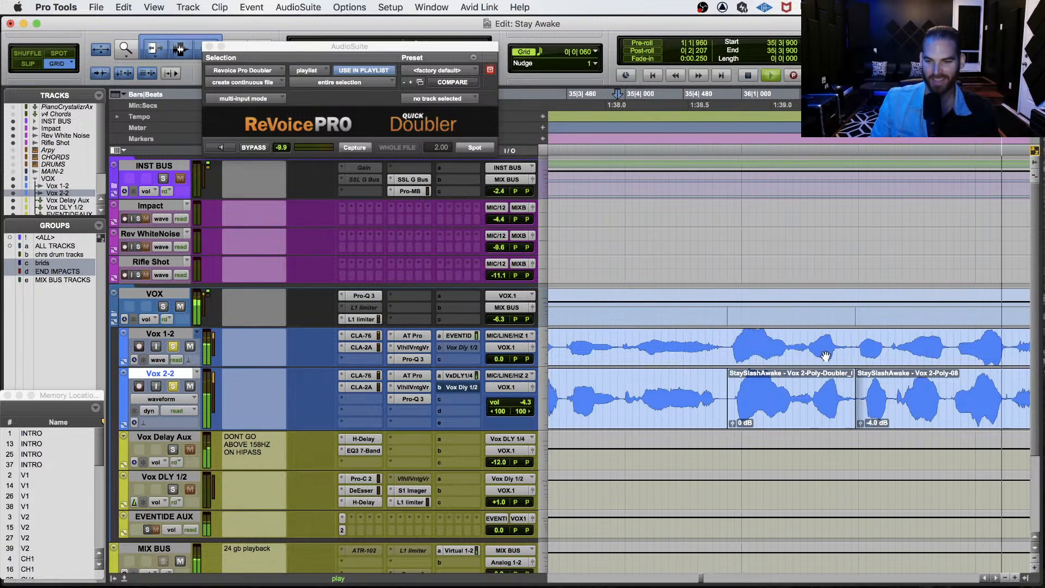
key("space")
Split Vox 2-2 at 36|2|300, trim the start of the short word clip before it and move it earlier to 36|1|920.
key("super+bracketright")
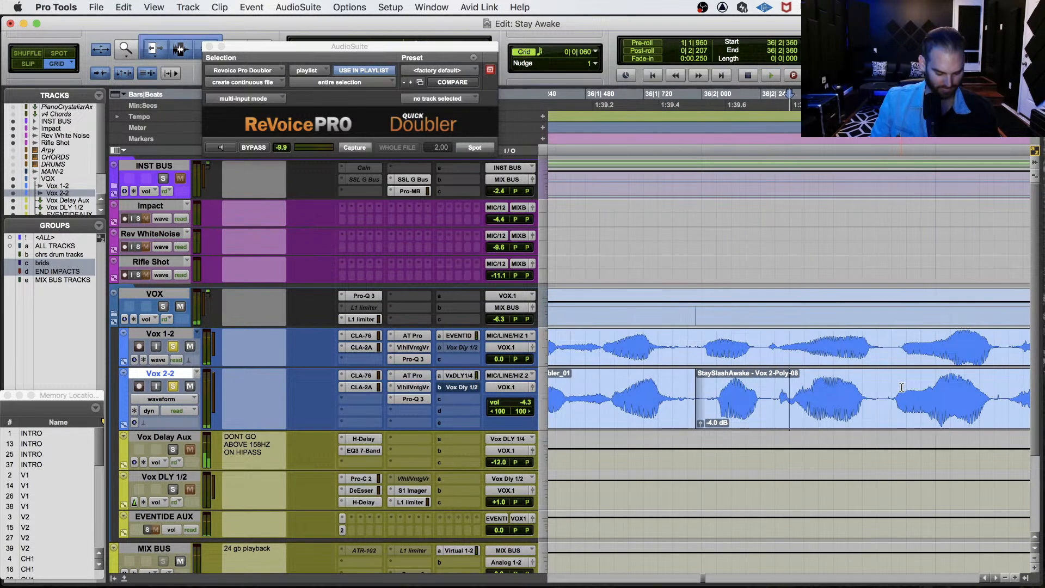
double_click(685, 393)
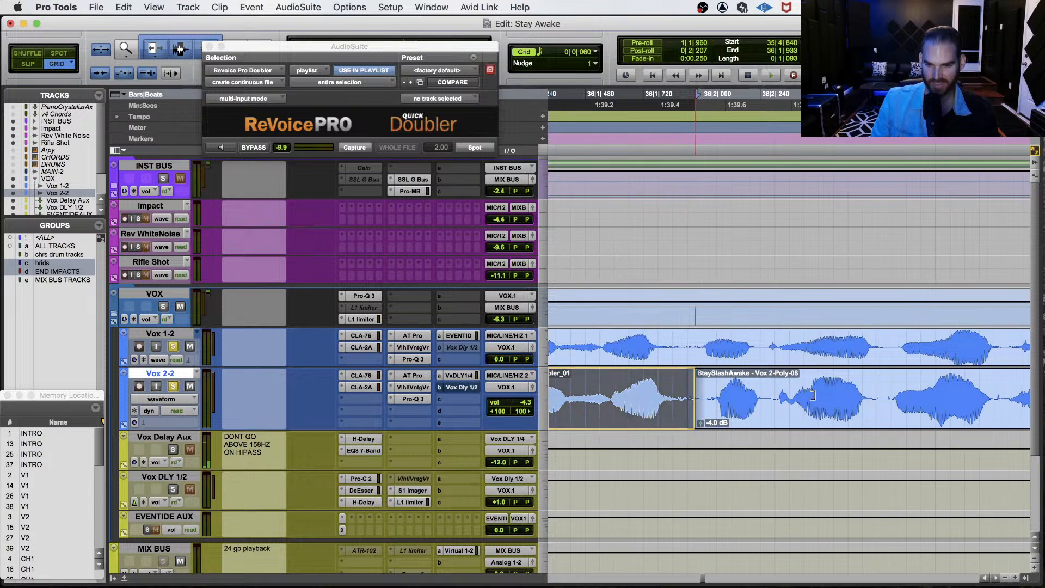
left_click(776, 387)
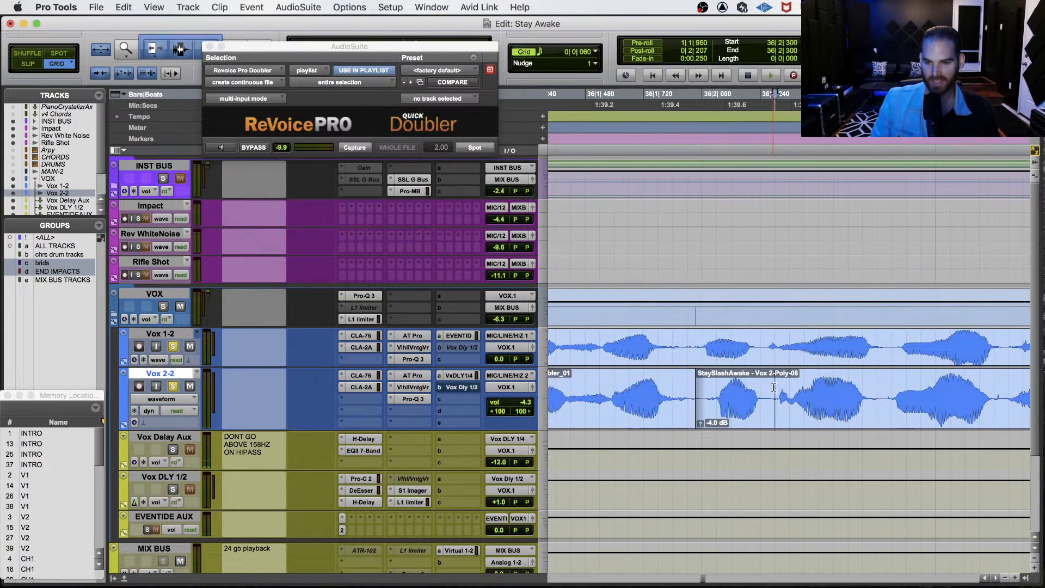
key("super+e")
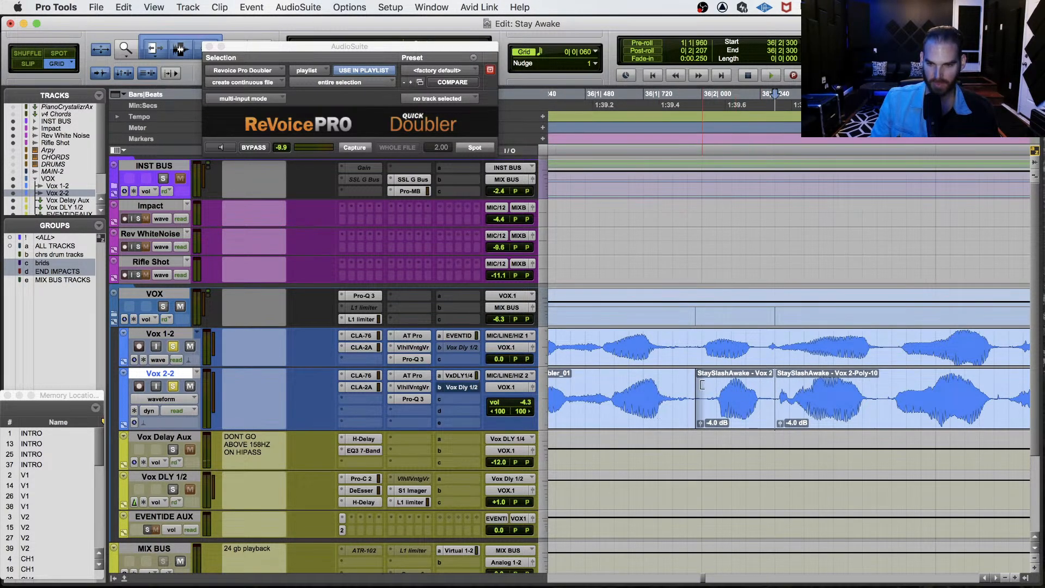
left_click_drag(701, 386, 738, 411)
key("F8")
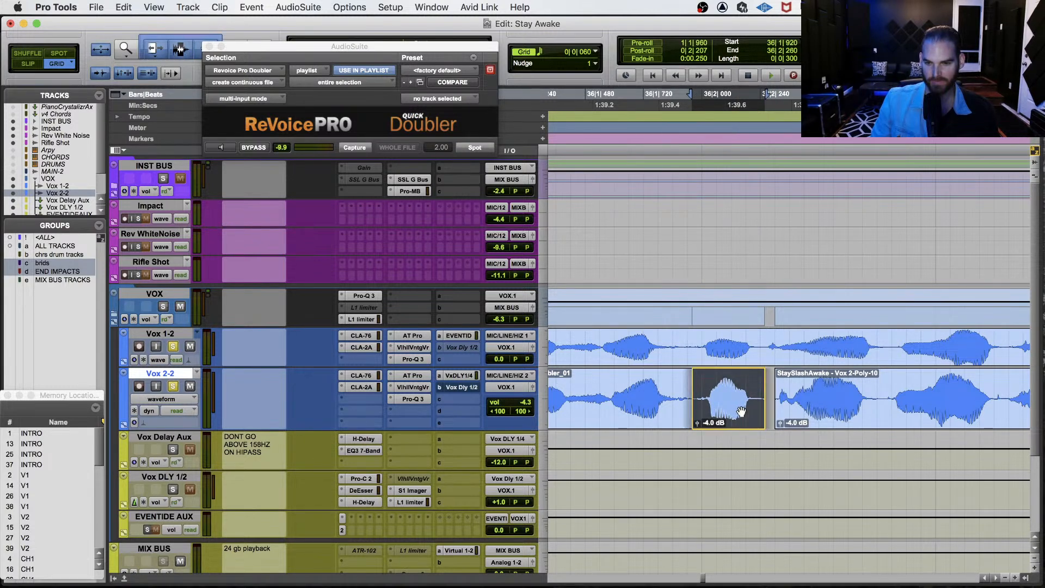
Play the vocals repeatedly from 36|1|660 to check the timing of the moved word.
left_click(632, 383)
key("space")
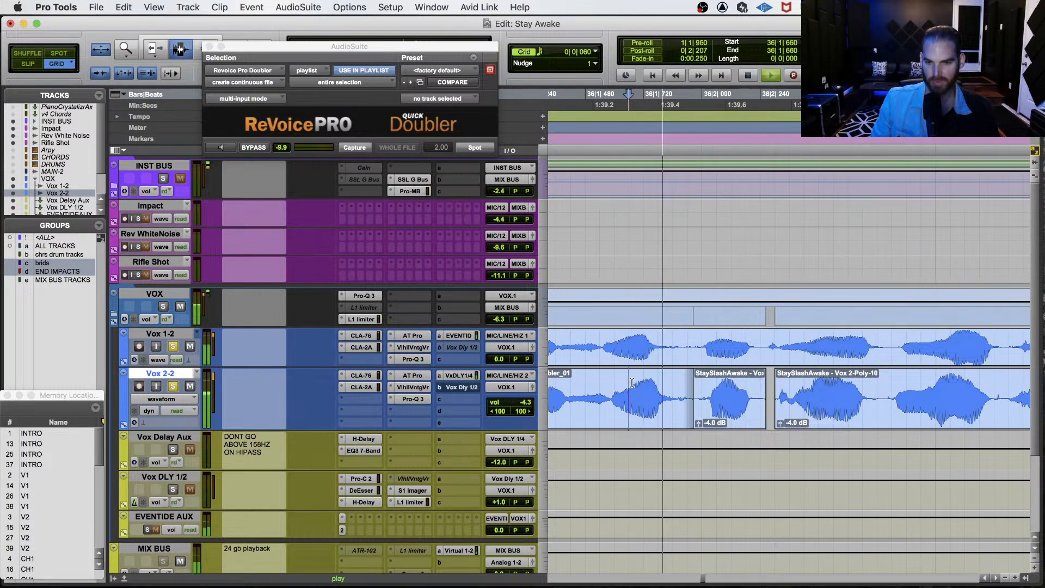
key("F7+F8")
key("space")
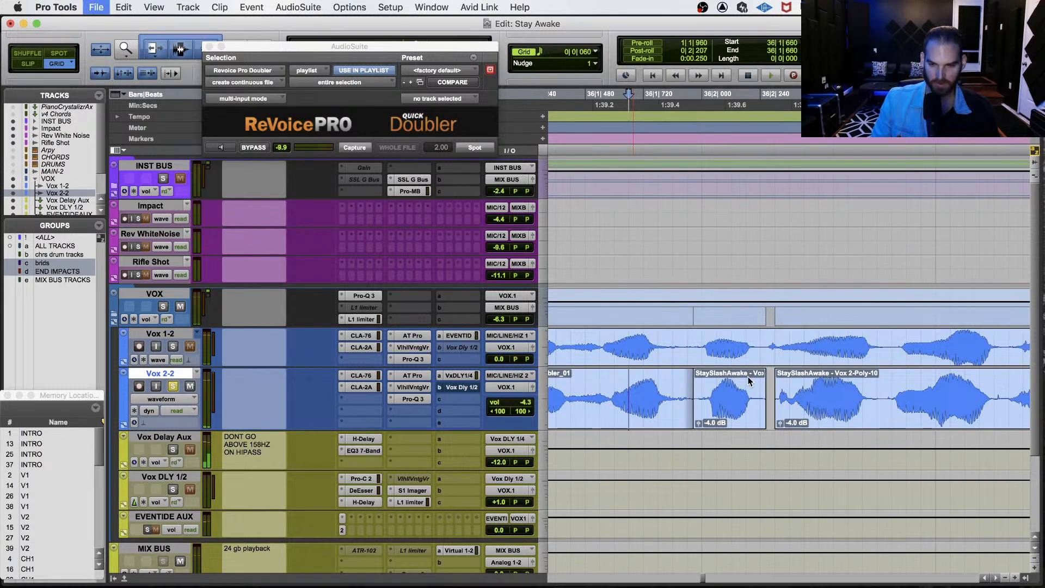
key("space")
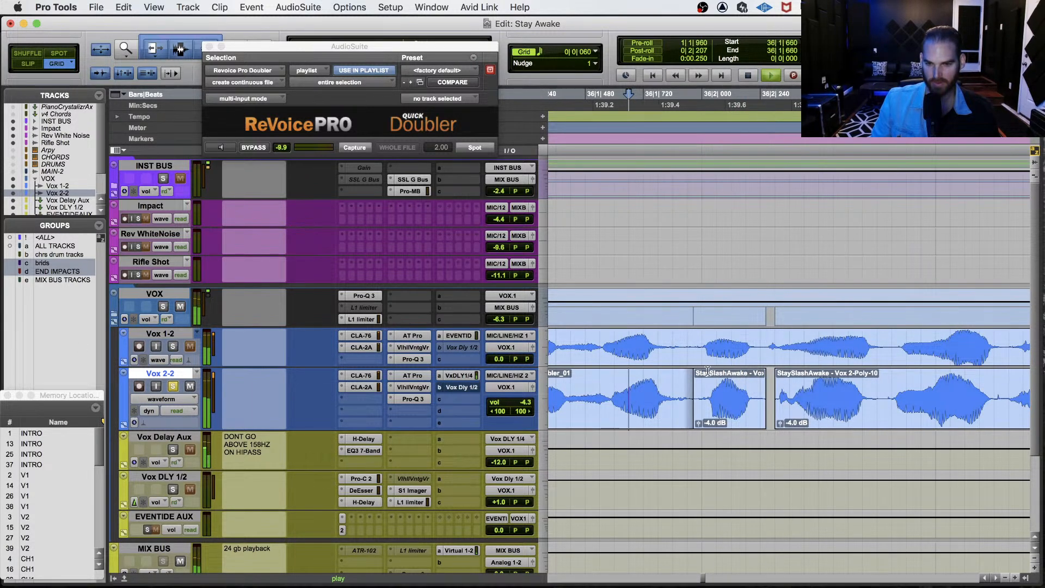
key("F7")
key("space")
Smooth Vox 2-2 from 36|1|840 to 36|2|480 with Beat Detective's Fill And Crossfade, using a 10 ms crossfade length.
left_click_drag(675, 387, 820, 390)
key("super+8")
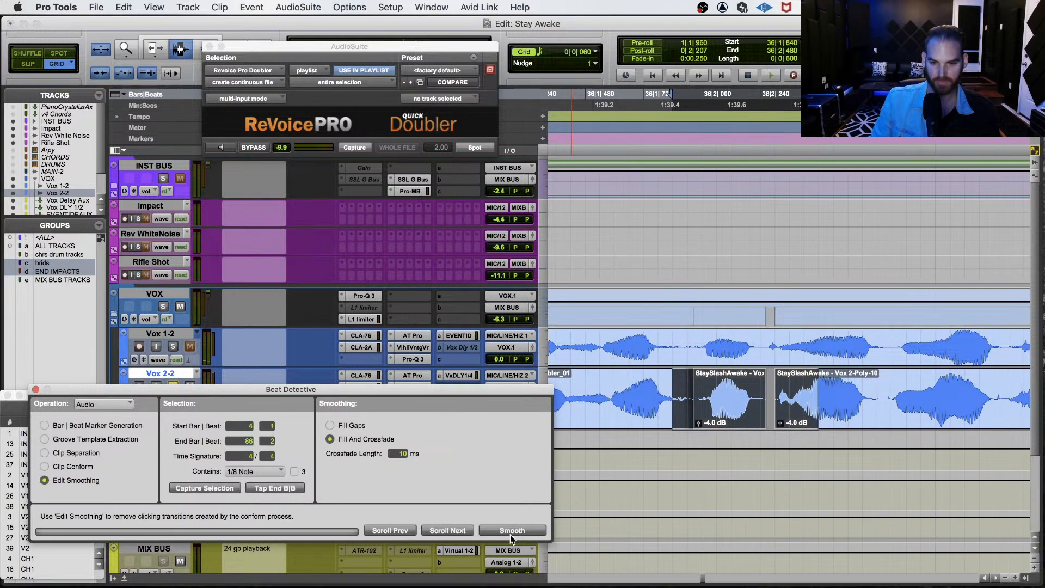
left_click(511, 530)
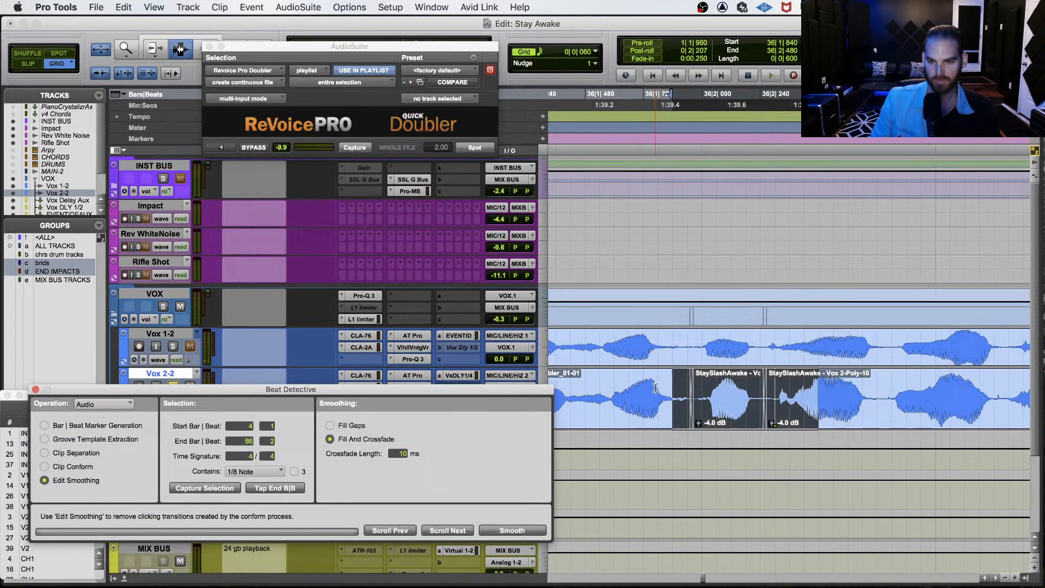
Play the smoothed edit from 36|1|780, and again from 36|1|540.
left_click(655, 388)
key("space")
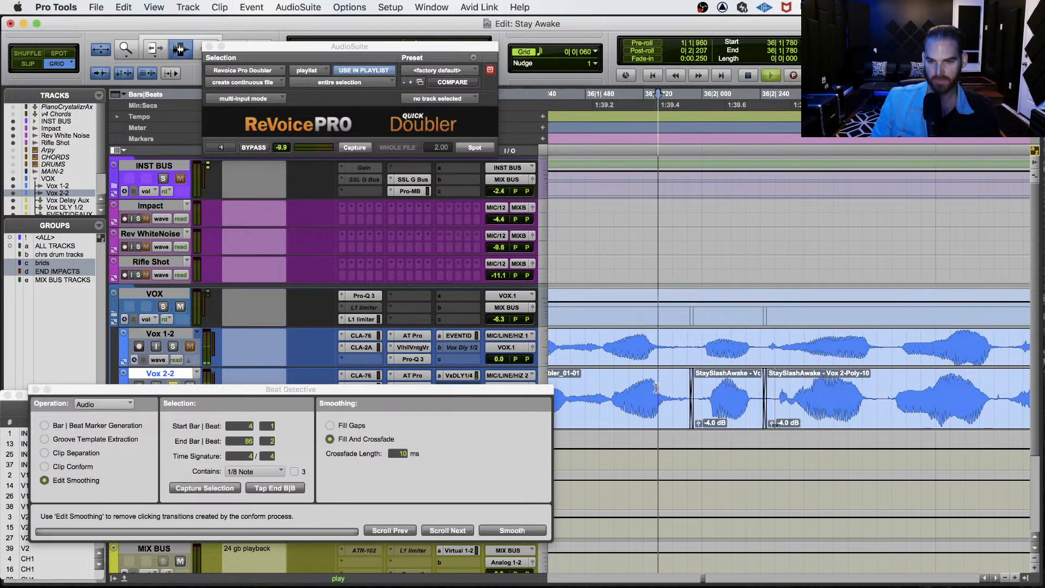
key("space")
left_click(604, 380)
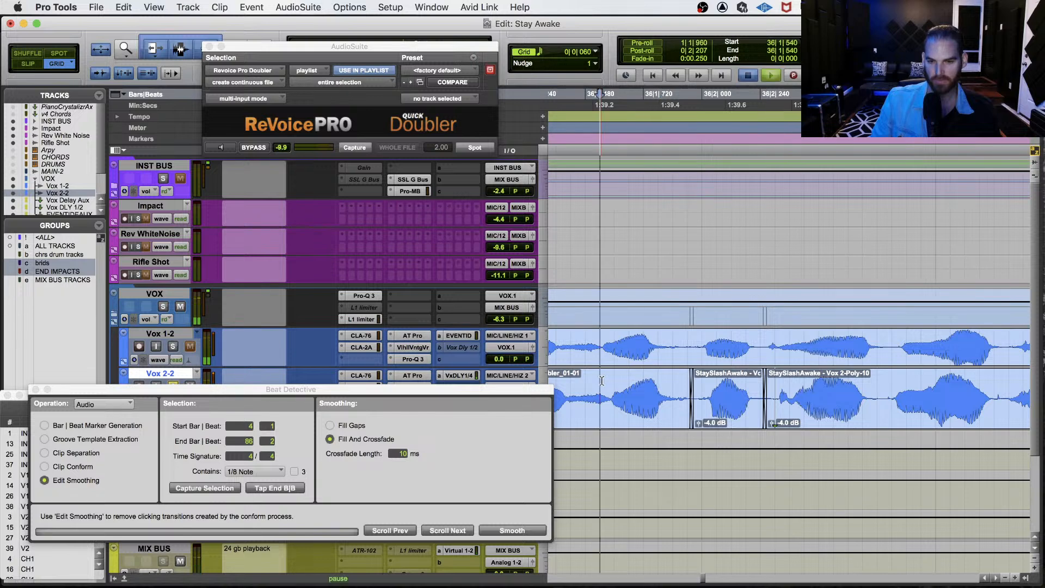
key("space")
key("space")
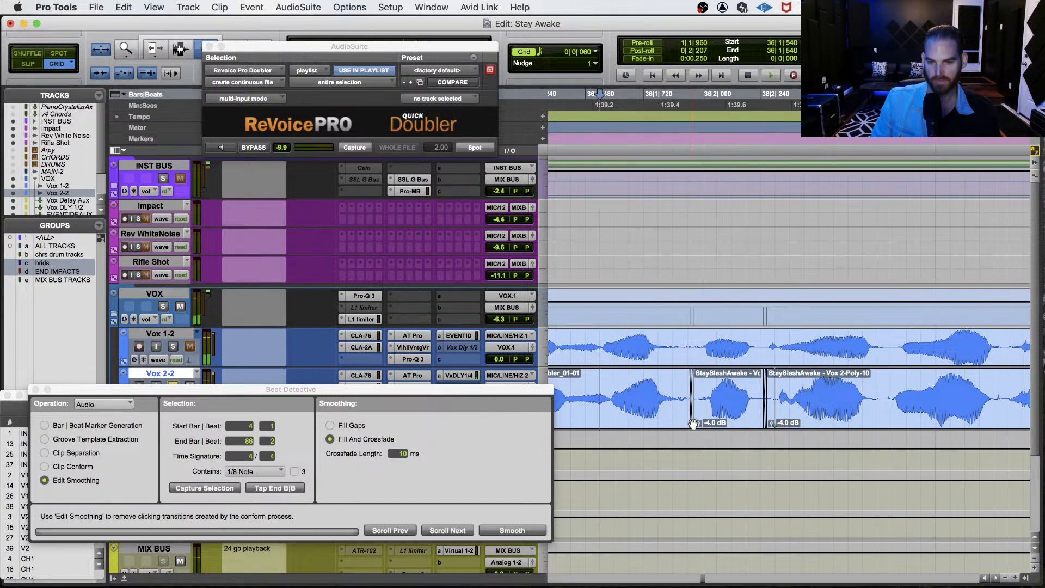
Move the crossfade before the short word clip slightly later to 36|1|920 and play the transition from 36|1|600.
left_click(696, 423)
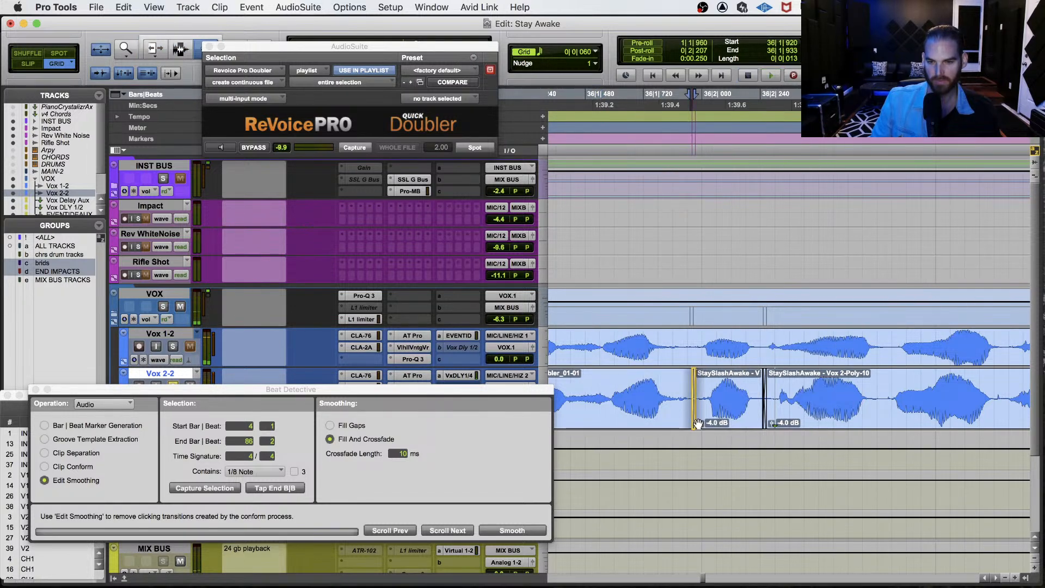
left_click(614, 378)
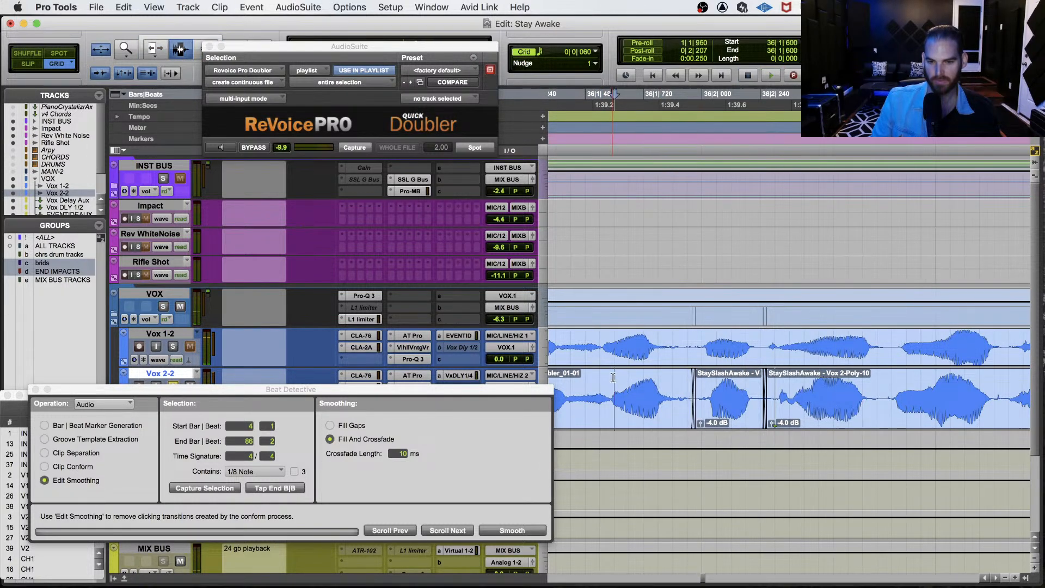
key("space")
key("space")
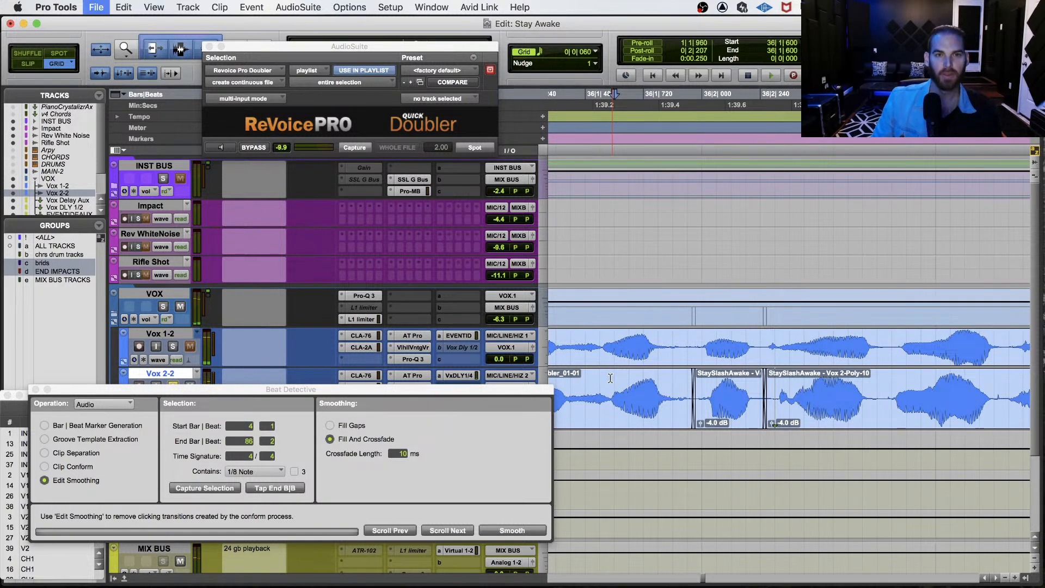
Play the edited phrase from 36|1|540, solo the VOX bus for another playback, and close Beat Detective.
left_click(593, 335)
key("space")
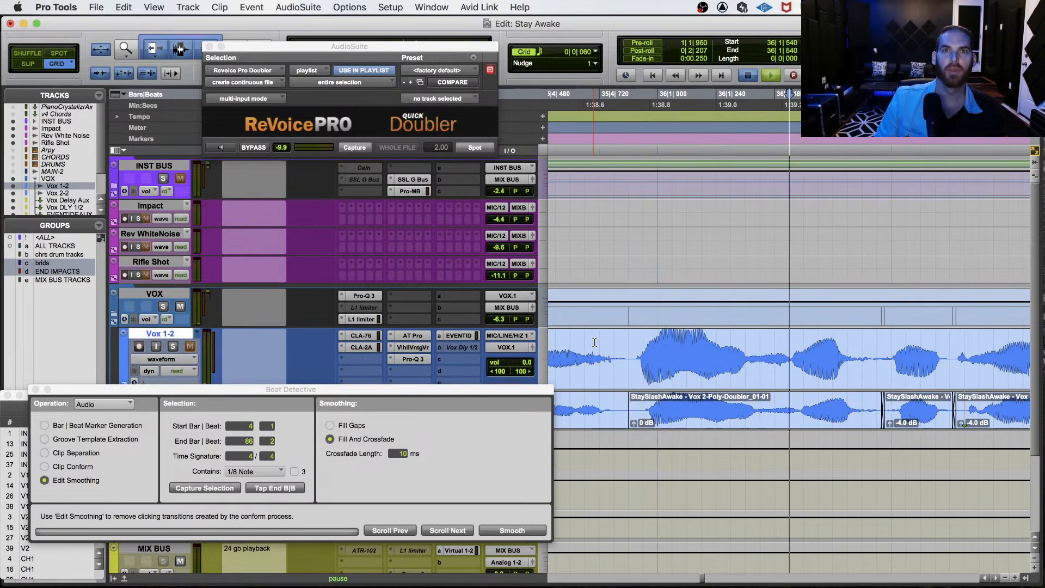
key("space")
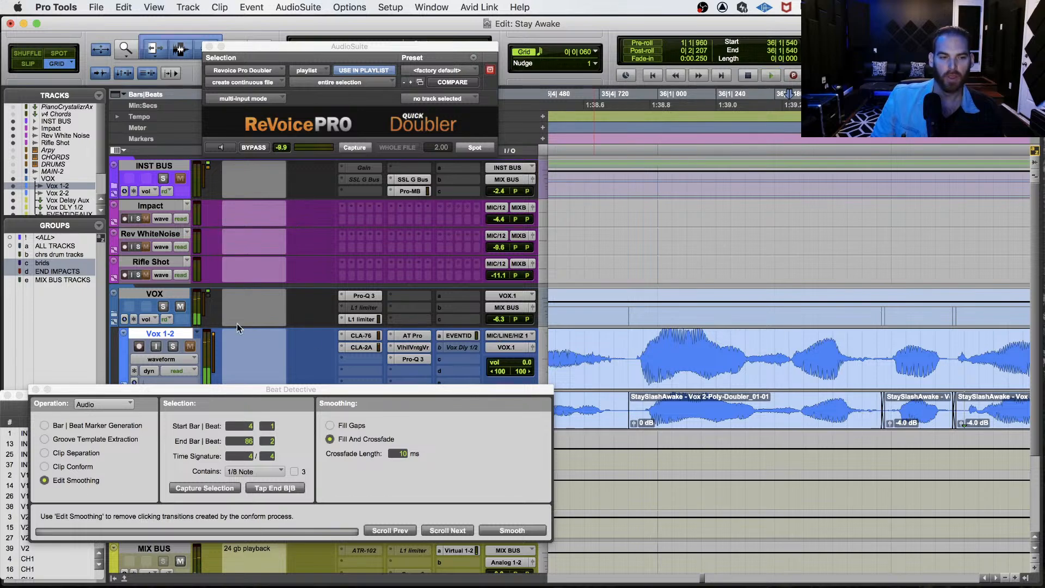
left_click(163, 308)
key("space")
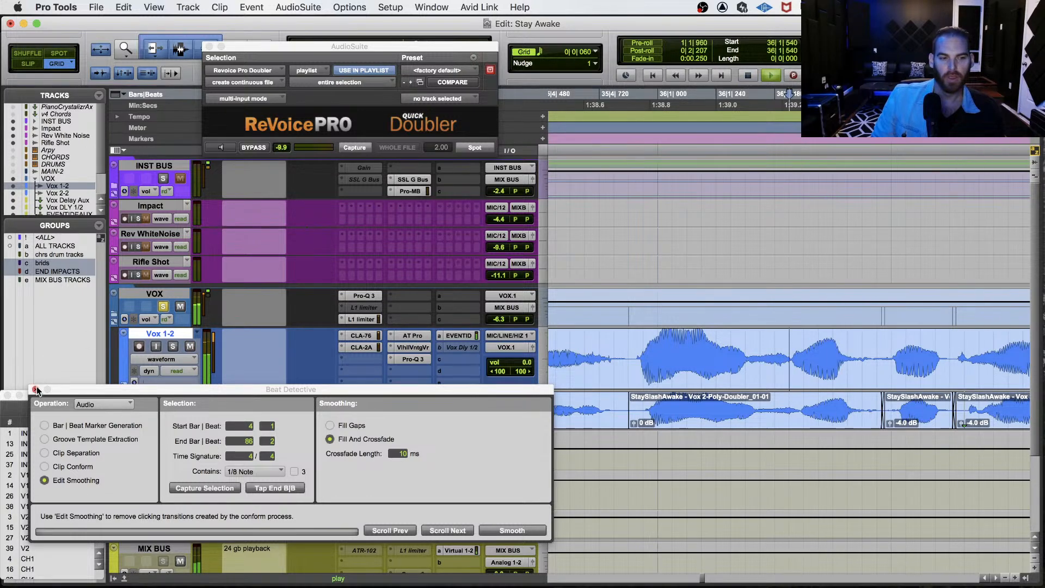
key("super+8")
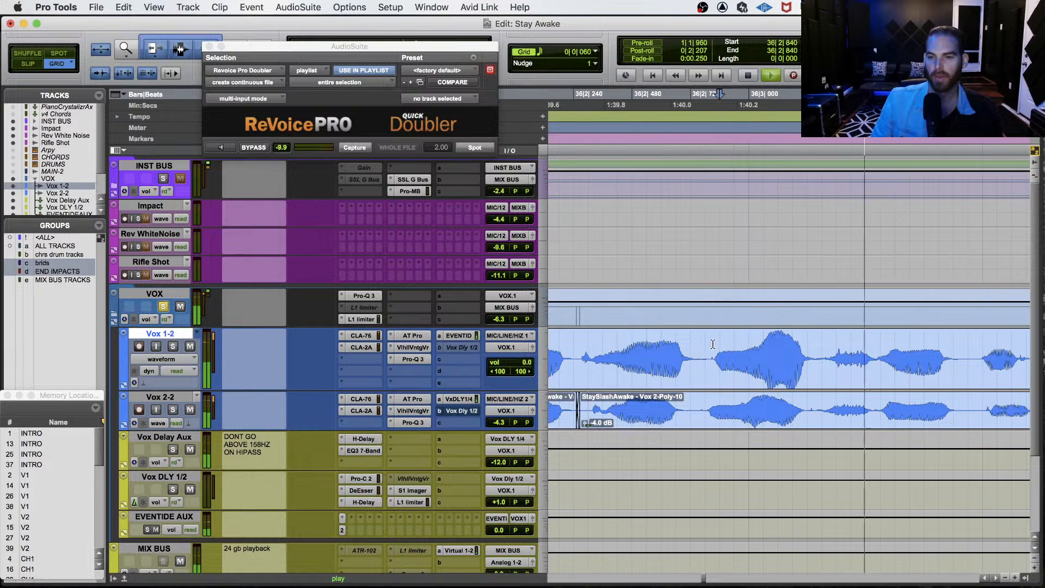
Play the following vocal phrases with the VOX bus soloed, repeating the playback from 36|4|300.
left_click(692, 336)
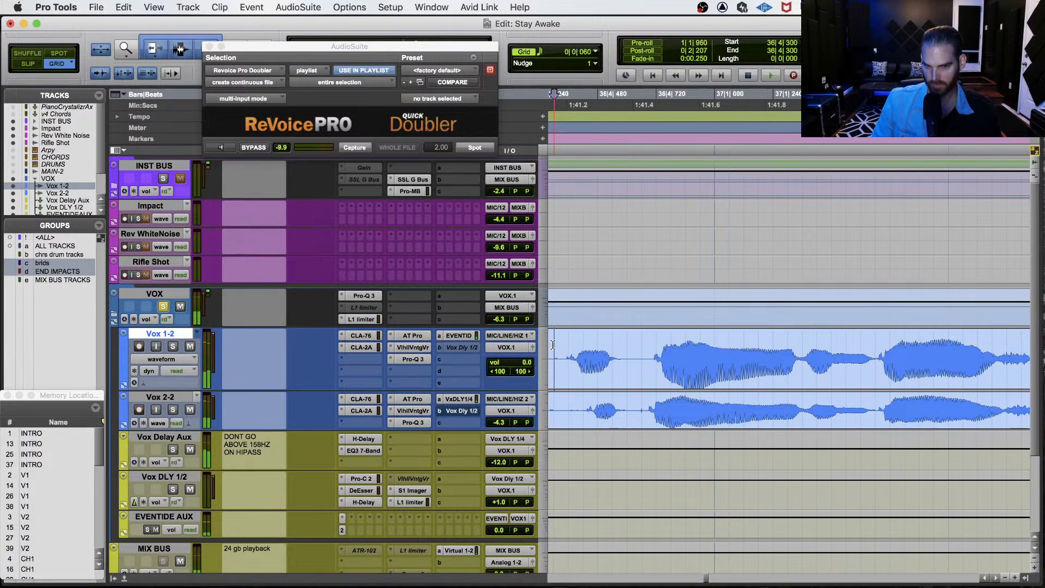
left_click(556, 344)
key("space")
key("space")
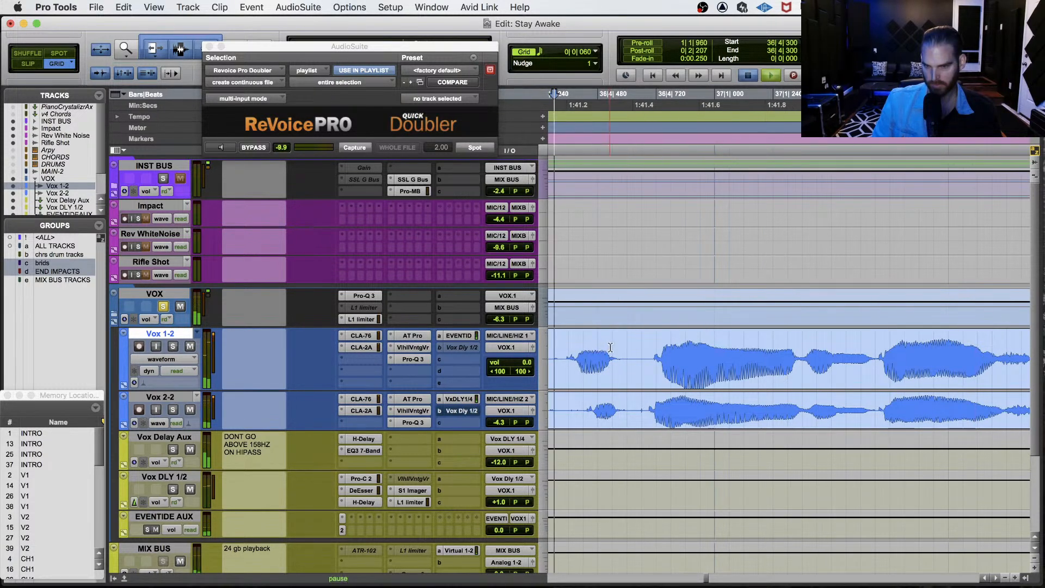
key("space")
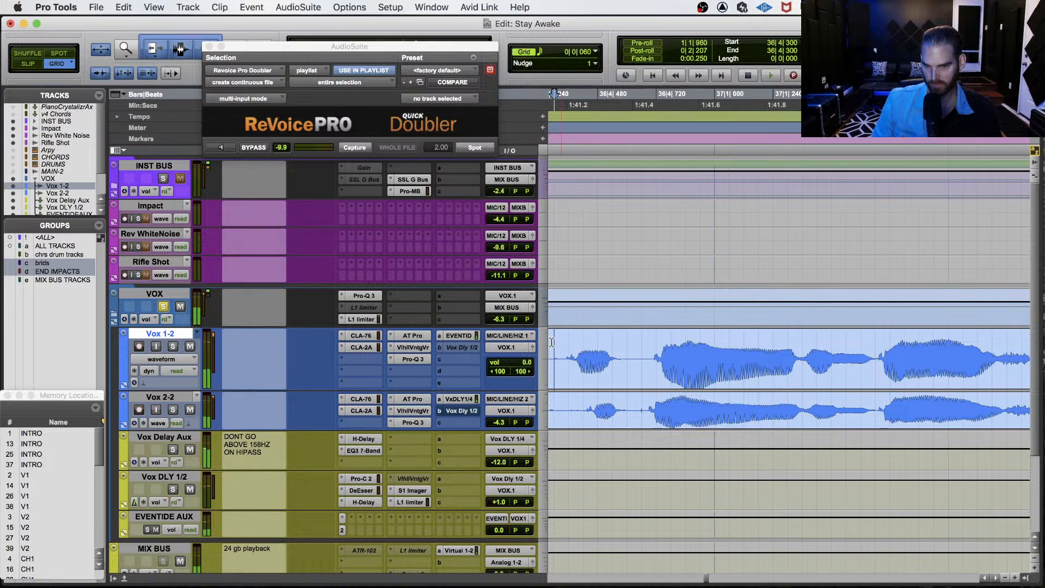
Play the vocal phrase from 36|4|360 with the VOX bus soloed, and save the session.
left_click(545, 337)
left_click(642, 355)
left_click(565, 344)
key("space")
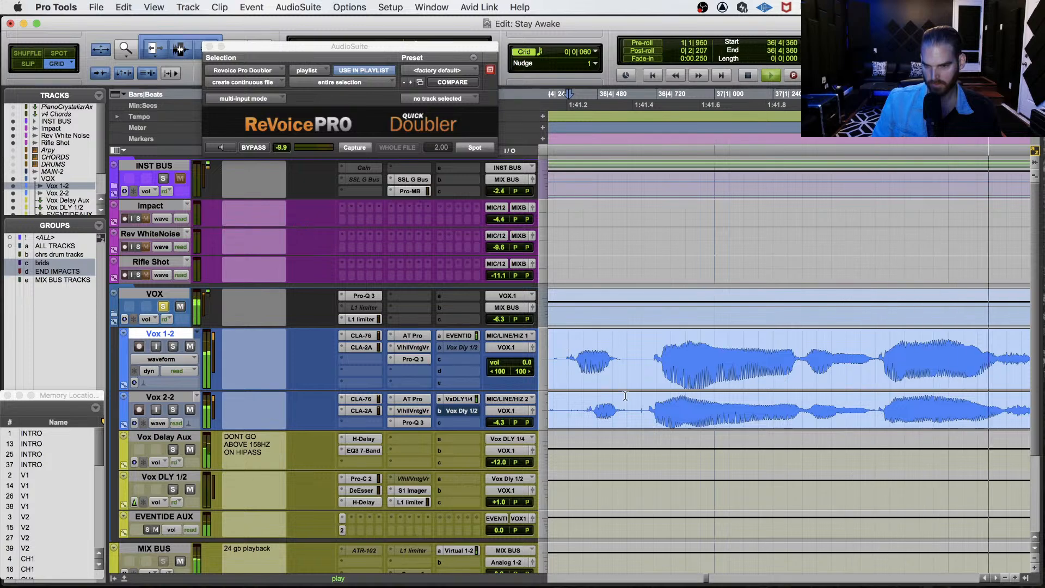
key("space")
key("super+s")
Enable Polyphonic Elastic Audio on the Vox 2-2 track and save the session.
left_click(146, 393)
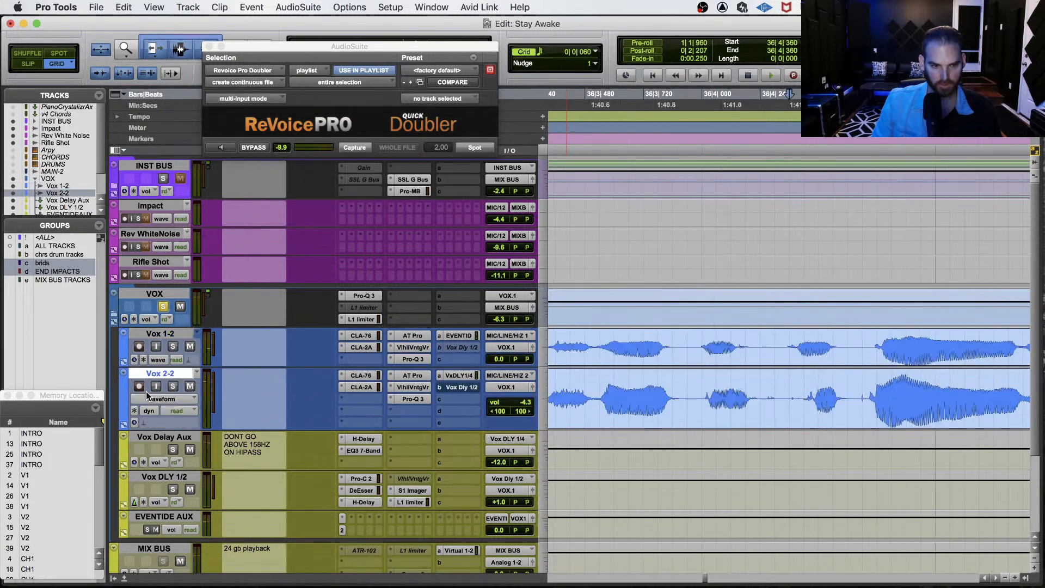
left_click(144, 423)
left_click(190, 447)
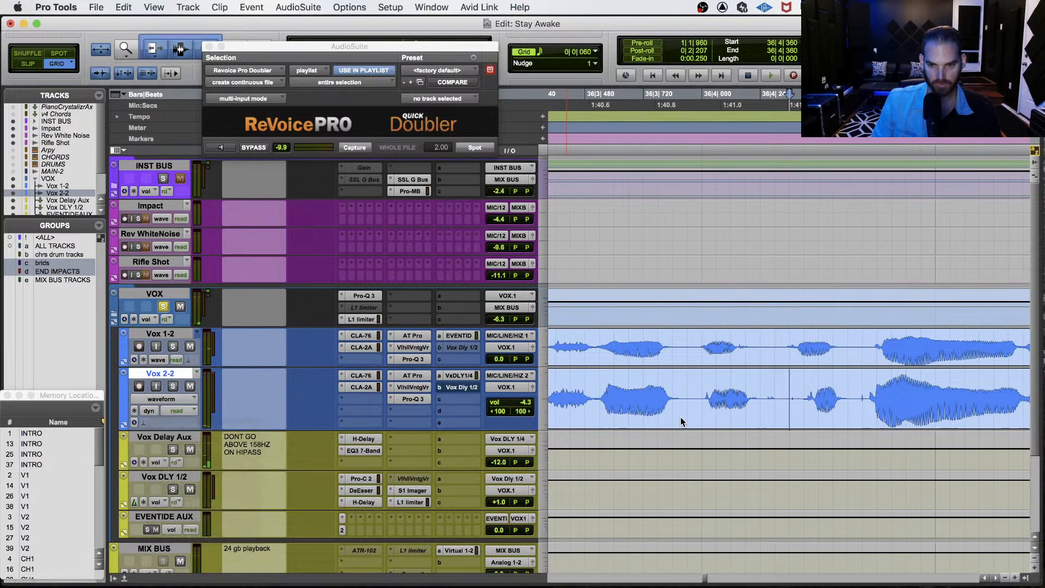
left_click(863, 387)
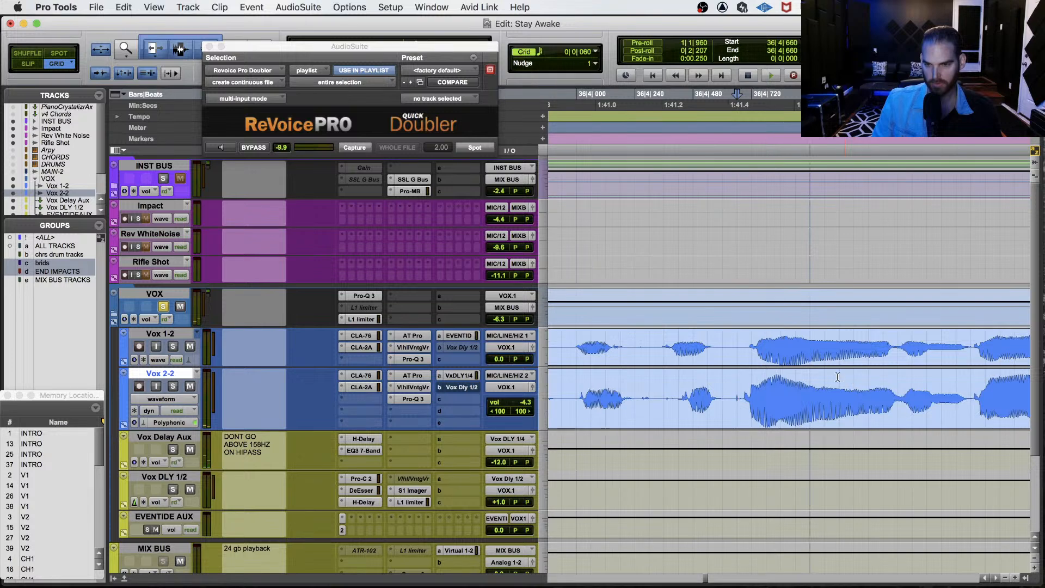
key("super+s")
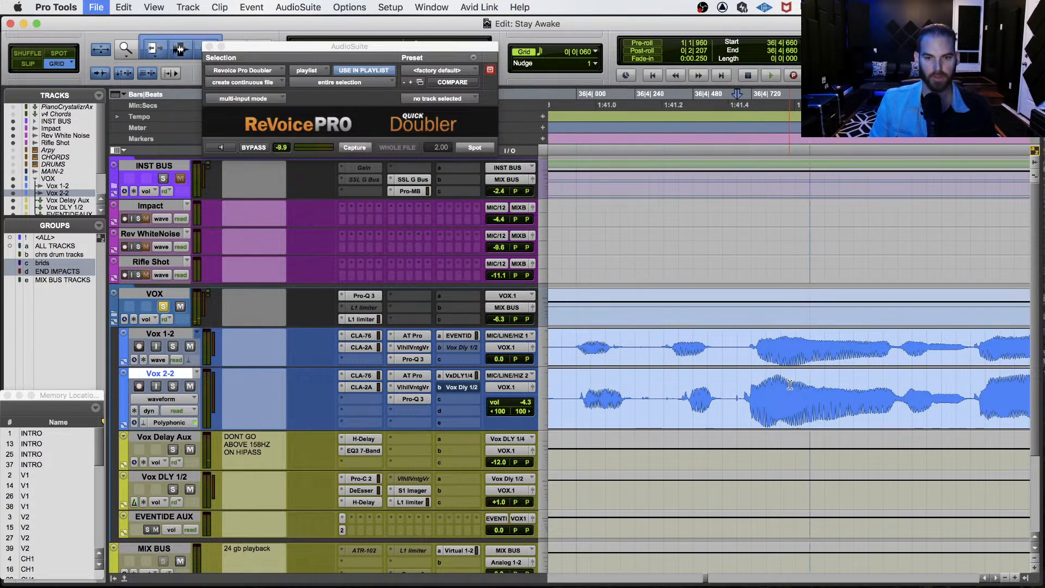
Unsolo the VOX bus and play the vocals in the full mix from 36|4|600.
left_click(736, 383)
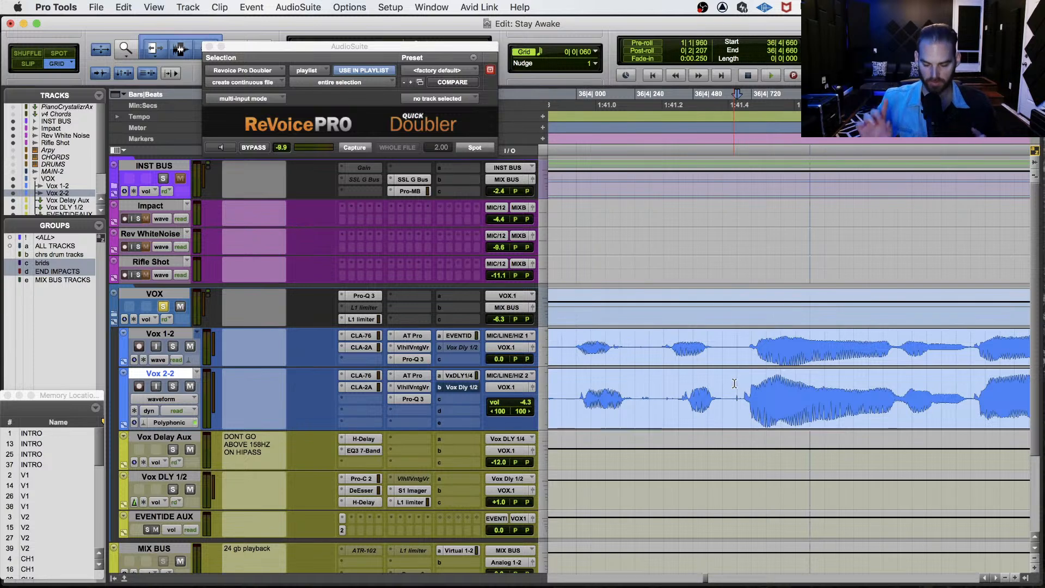
left_click(726, 384)
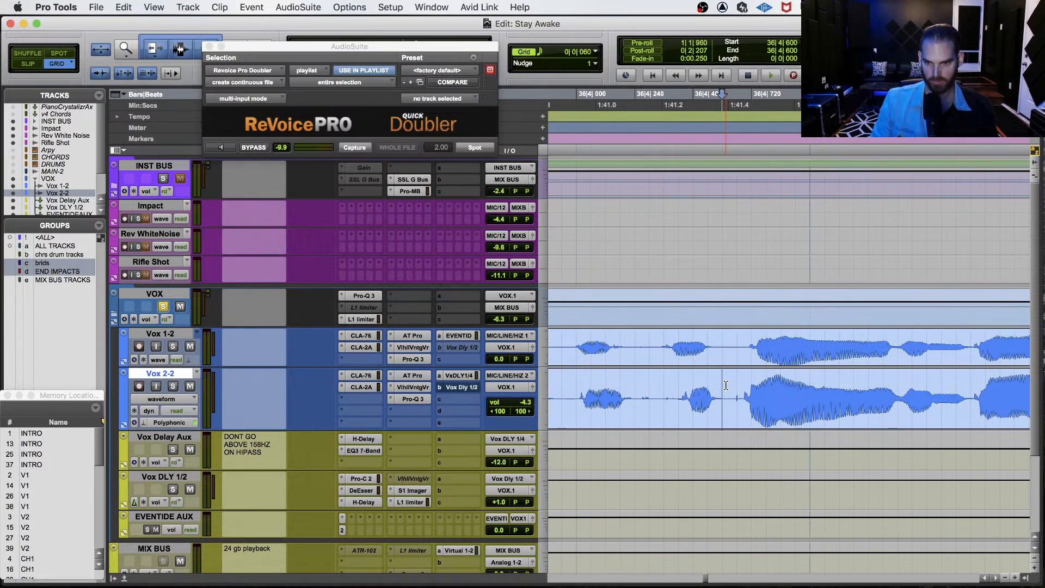
left_click(174, 401)
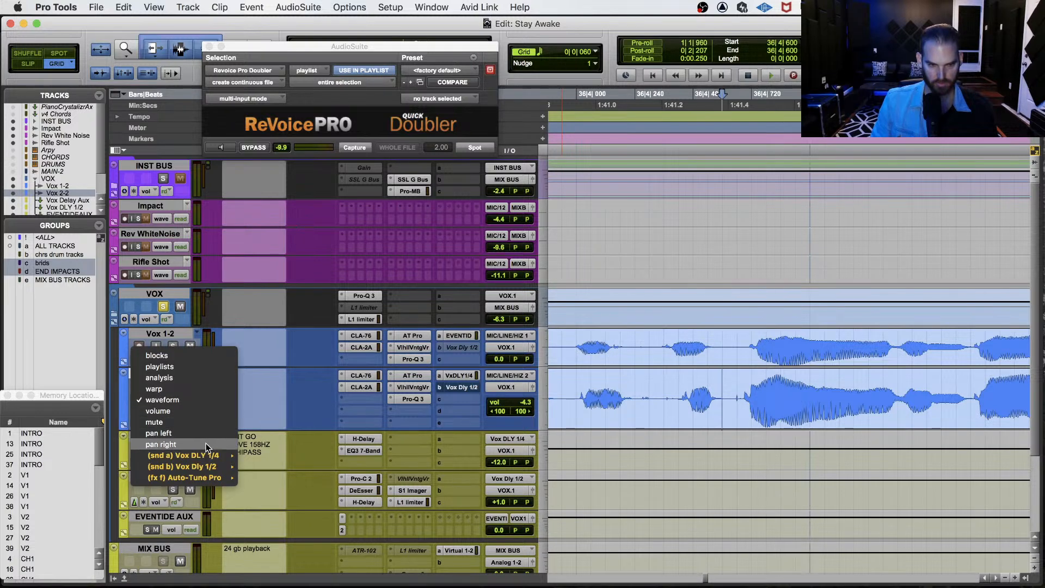
left_click(309, 396)
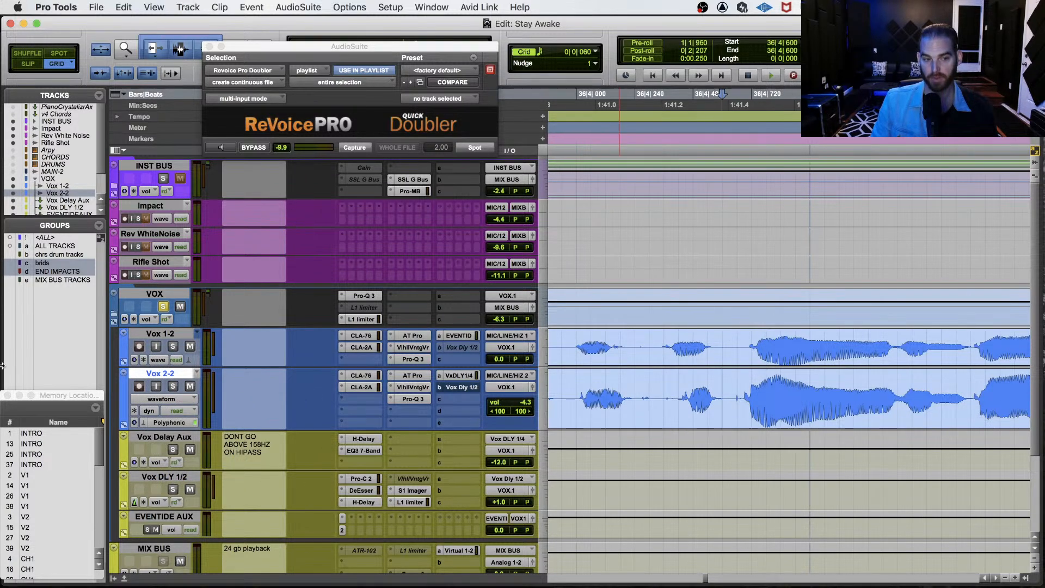
left_click(162, 308)
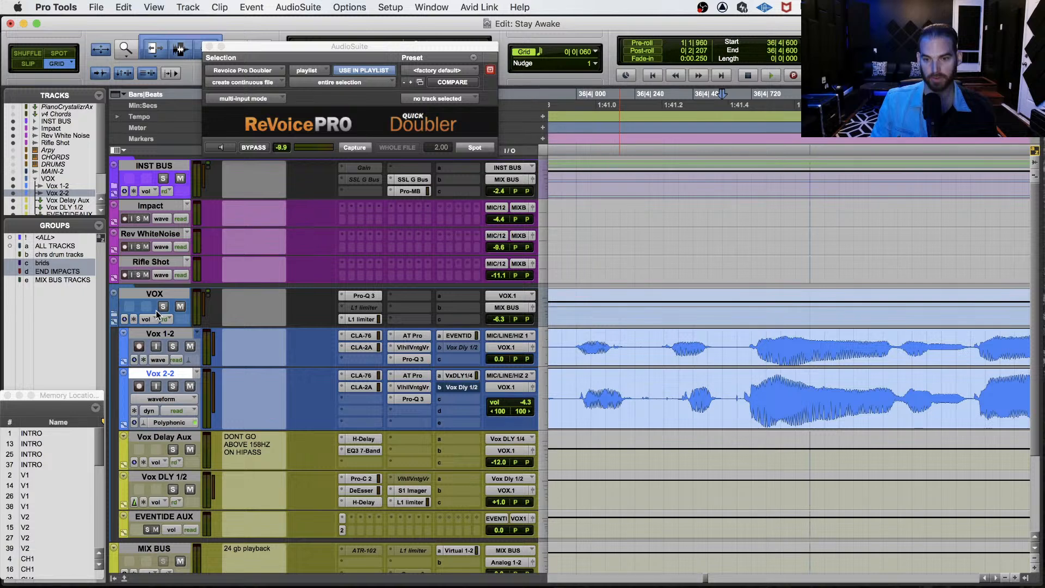
key("space")
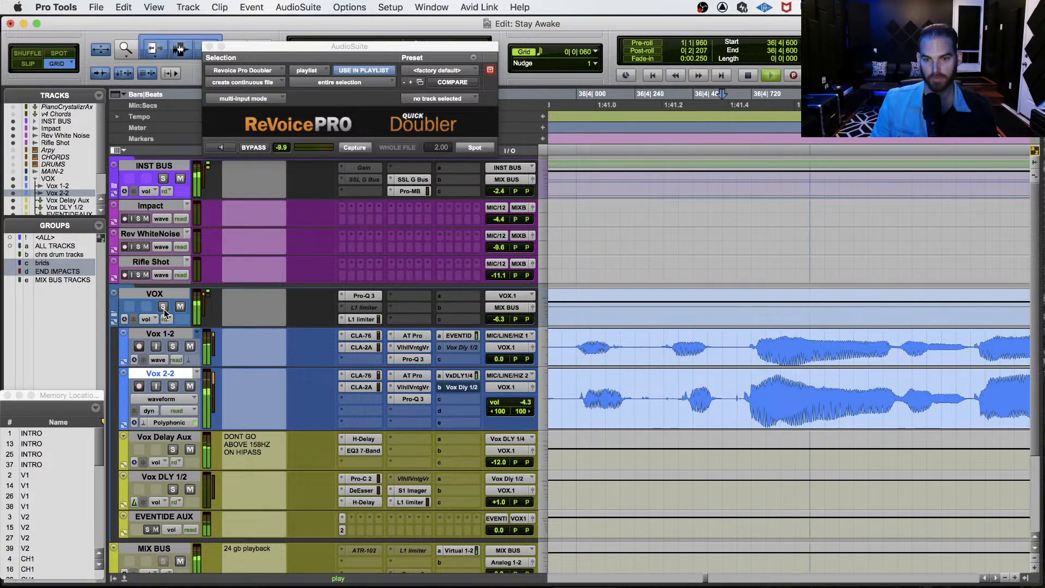
key("space")
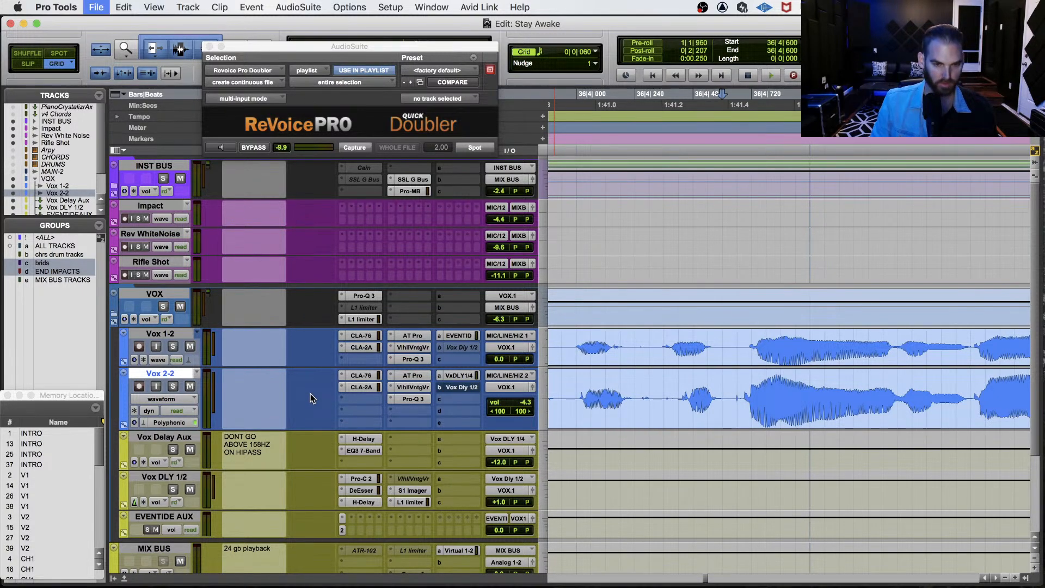
key("space")
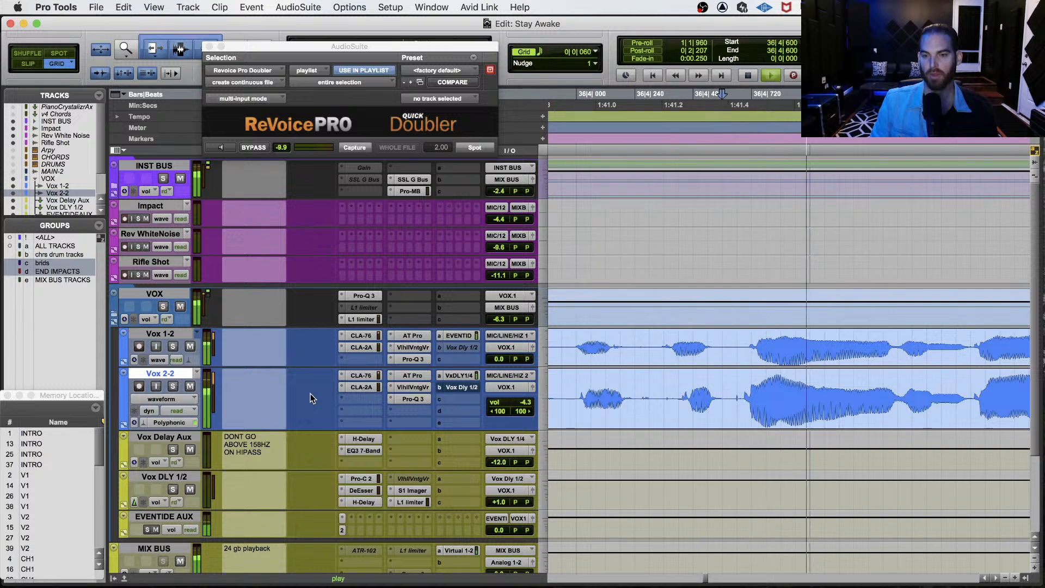
Switch Vox 2-2 to warp view and warp the start of its long note near 36|4|660 slightly later to match Vox 1-2.
left_click(174, 401)
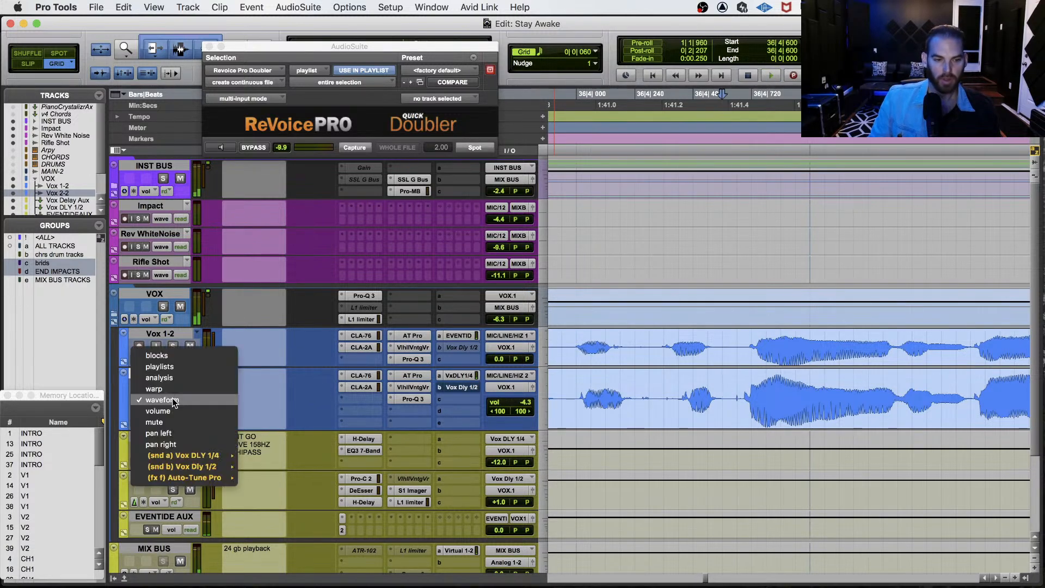
left_click(164, 389)
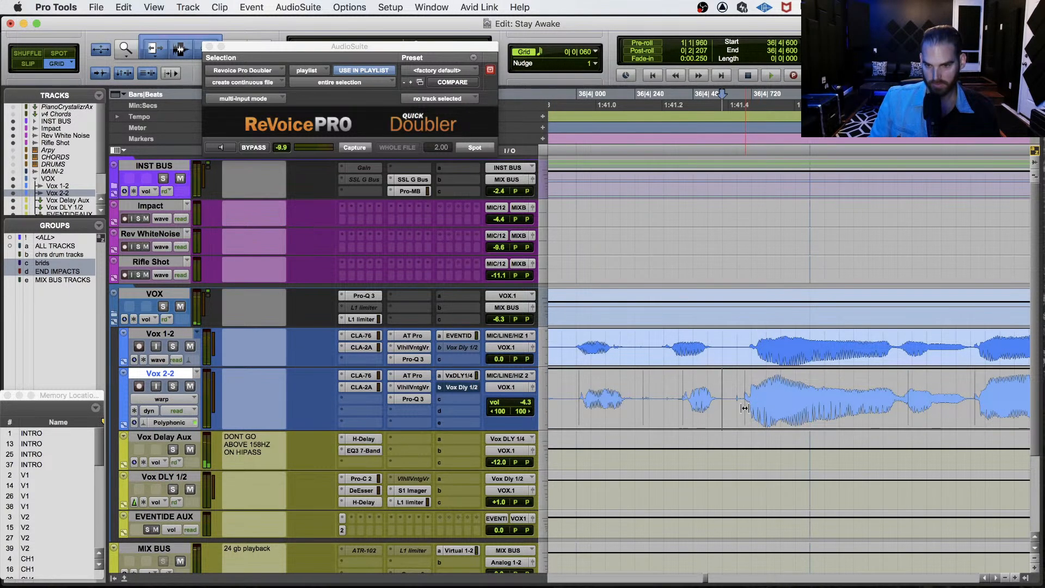
left_click_drag(745, 408, 747, 408)
left_click(622, 386)
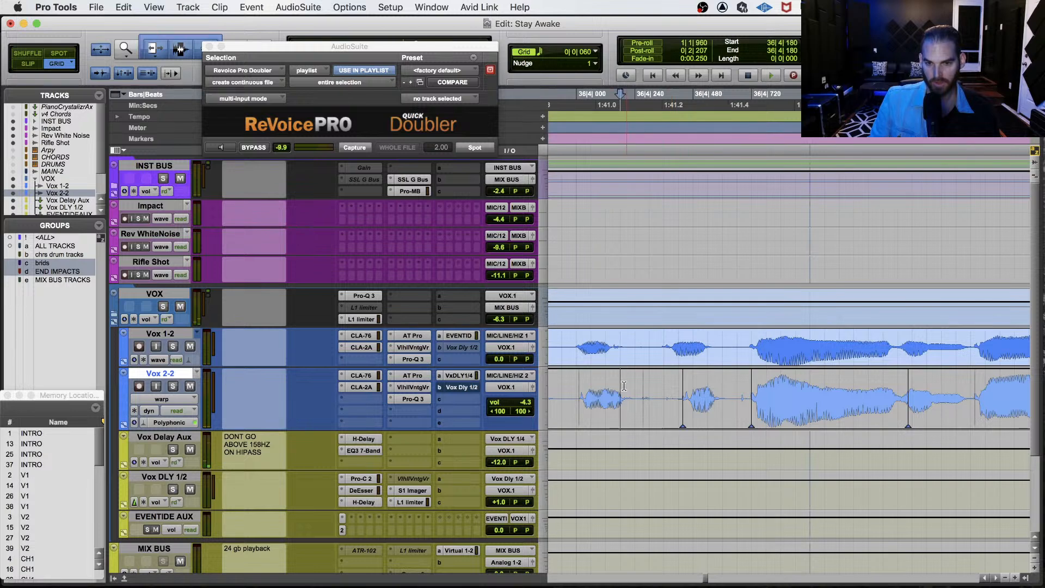
Warp the short word before the long note on Vox 2-2 slightly earlier to line up with Vox 1-2.
left_click(573, 384)
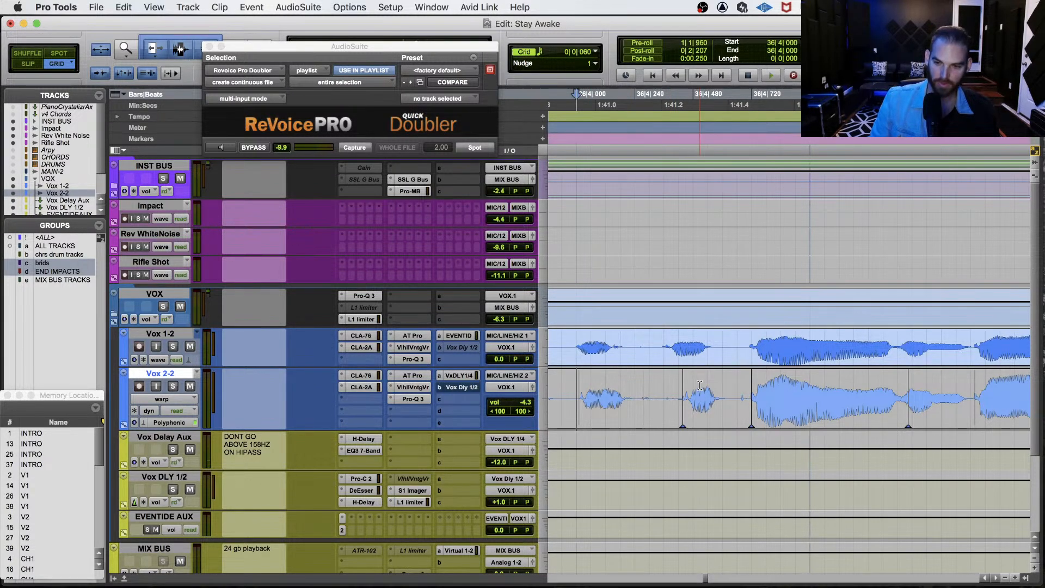
left_click(670, 392)
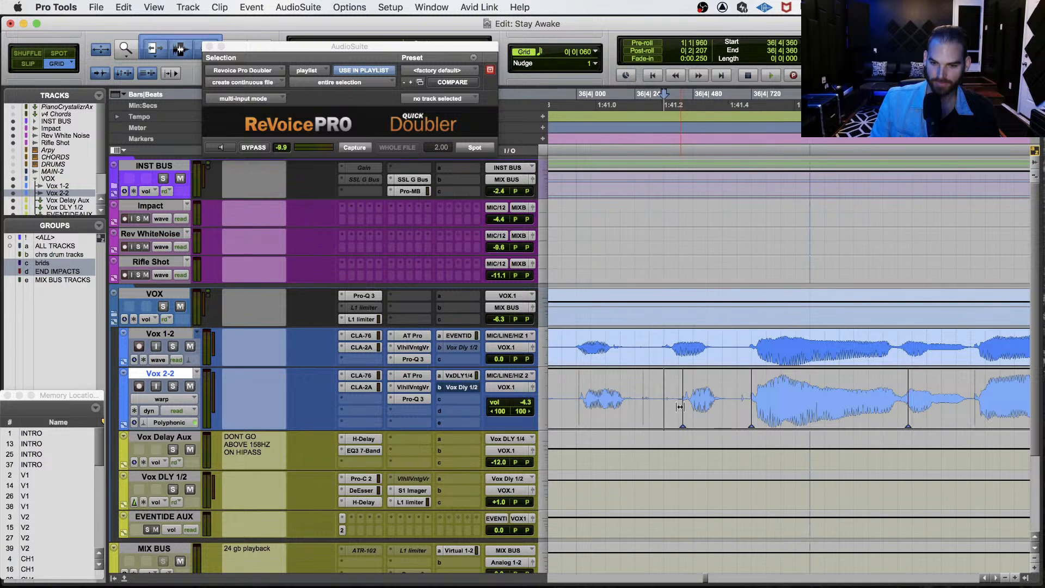
left_click_drag(683, 403, 678, 406)
Play the warped phrase from 36|4|120, and again from 36|3|900.
left_click(608, 390)
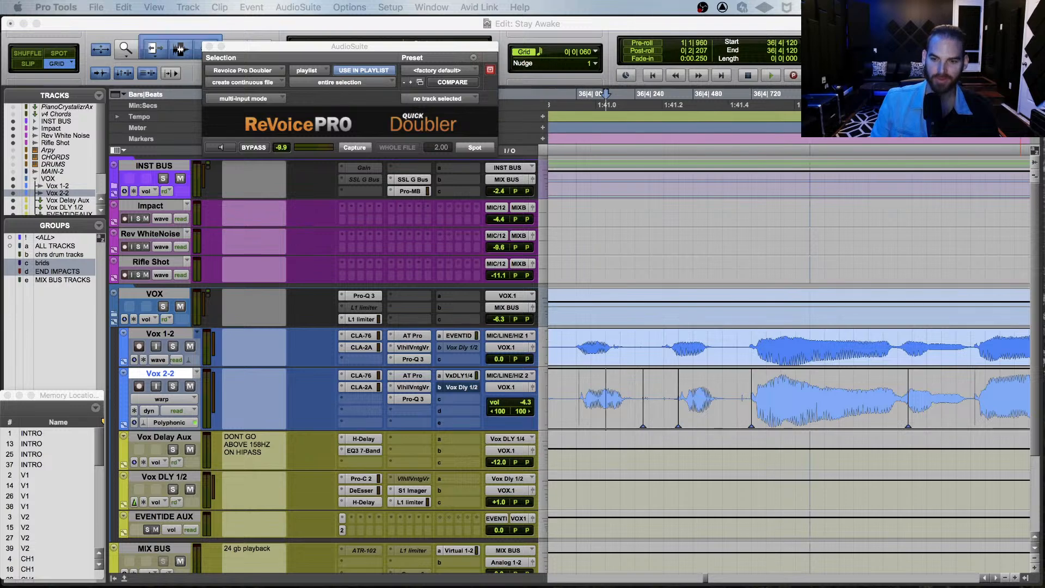
left_click(312, 391)
key("space")
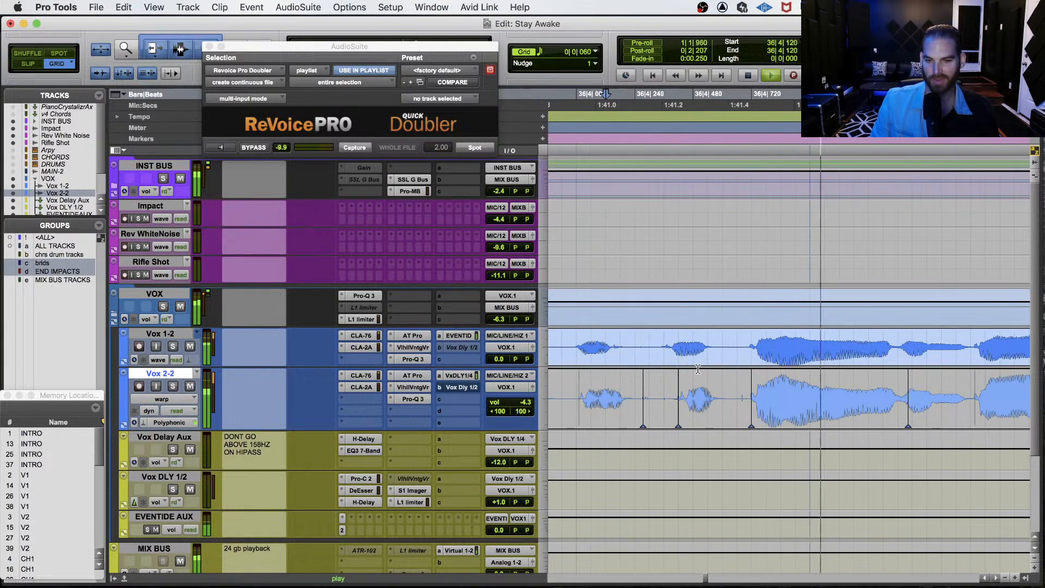
key("space")
left_click(566, 376)
key("space")
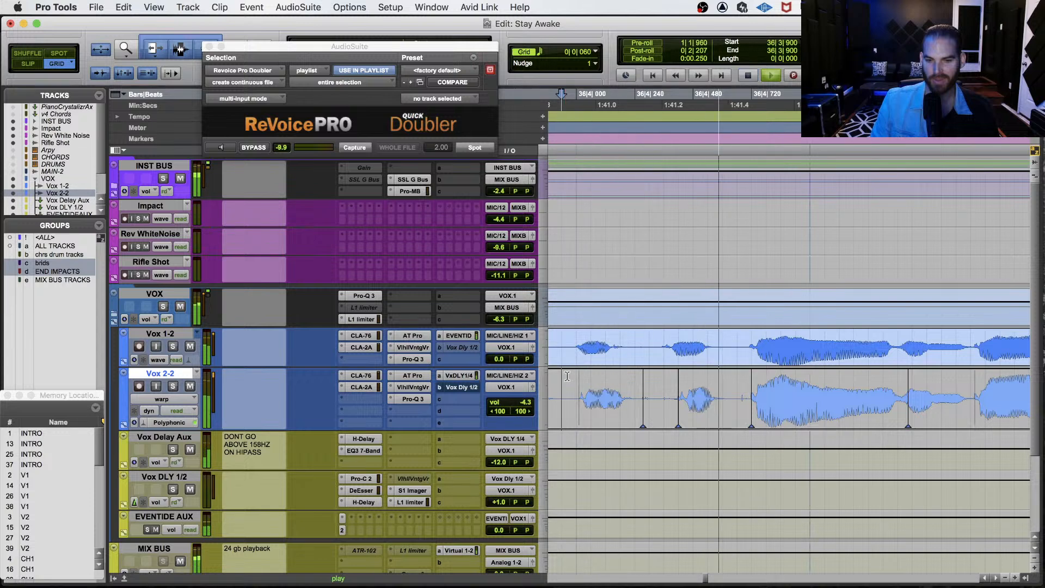
key("space")
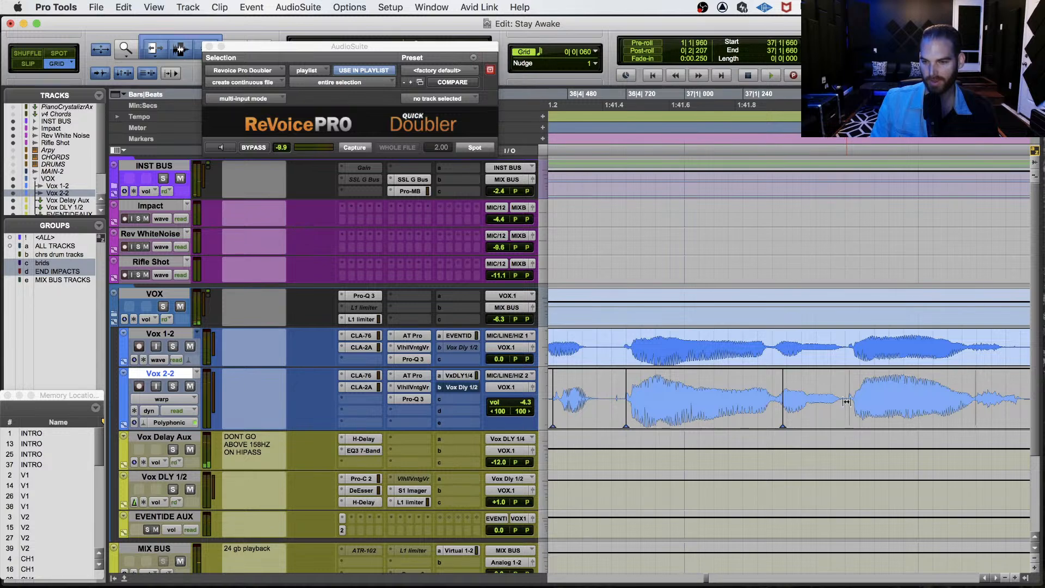
Warp the start of the next long note on Vox 2-2 slightly earlier, and play it from 37|1|480 and 36|4|780.
left_click(847, 402)
key("b")
key("space")
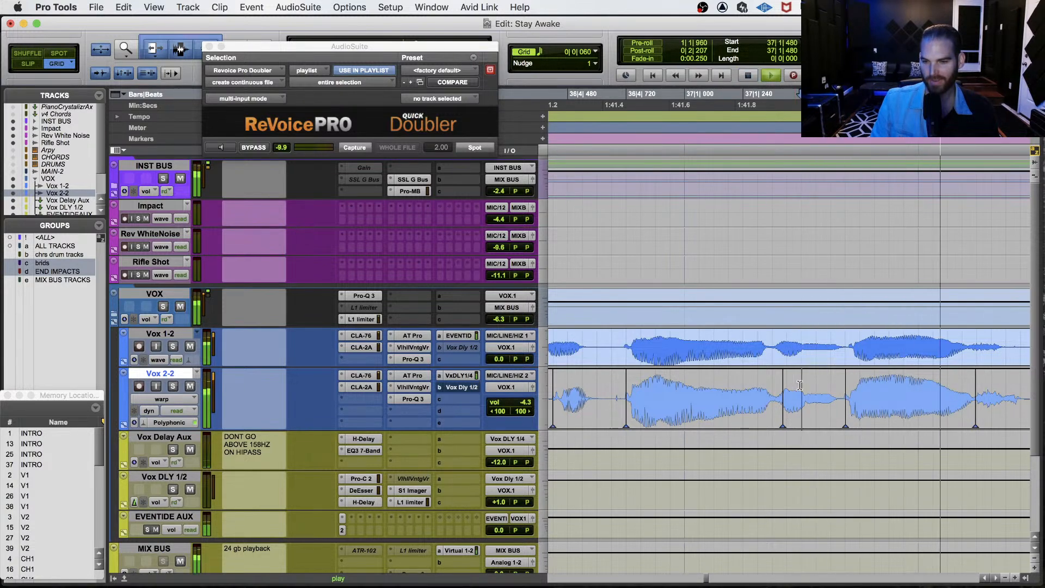
key("space")
left_click(646, 387)
key("space")
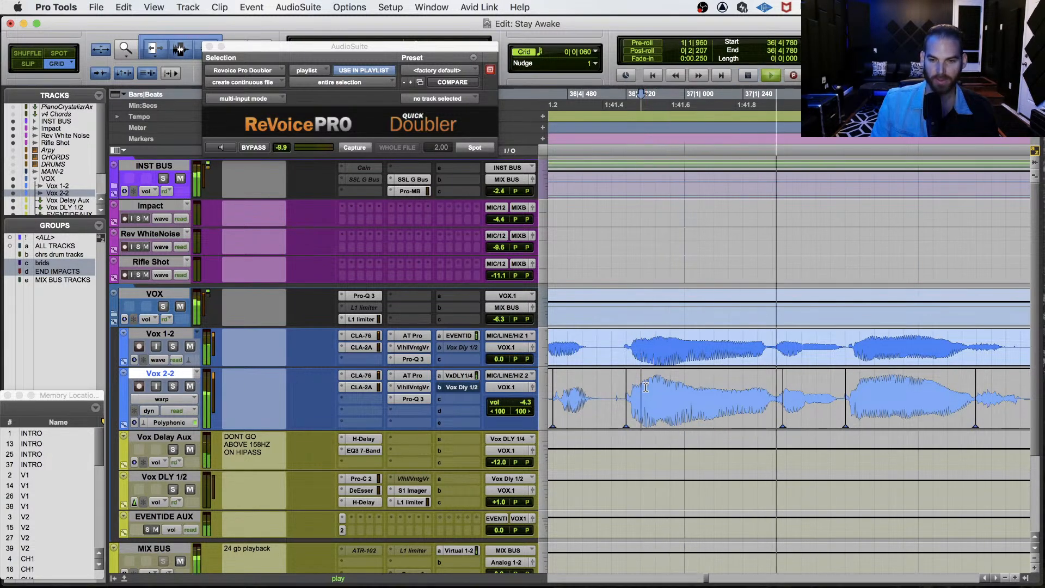
key("space")
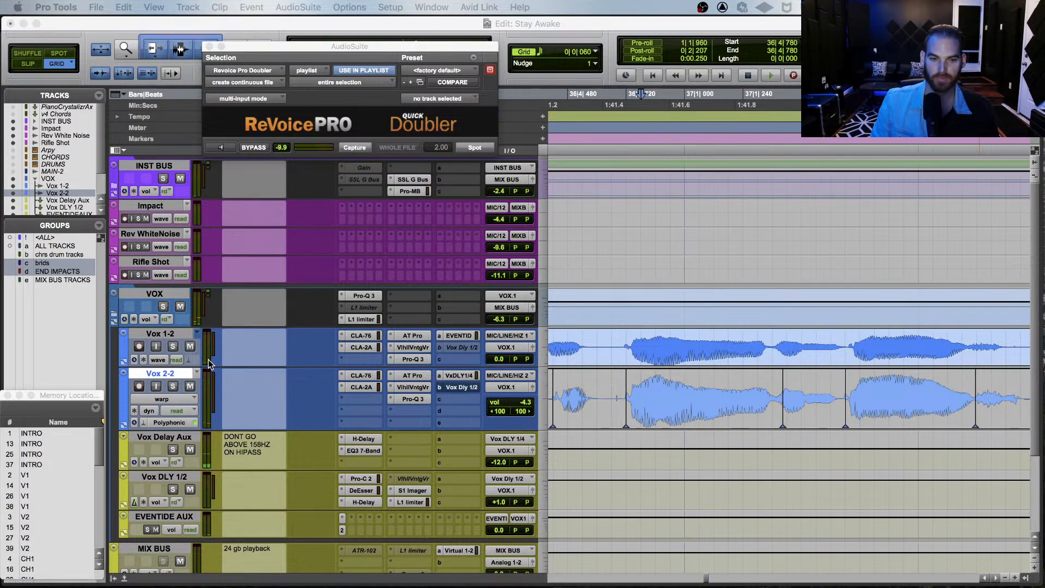
Solo Vox 1-2 and Vox 2-2 and play the warped phrase from 36|4|780 and from 36|4|420.
left_click(303, 382)
left_click(173, 347)
key("space")
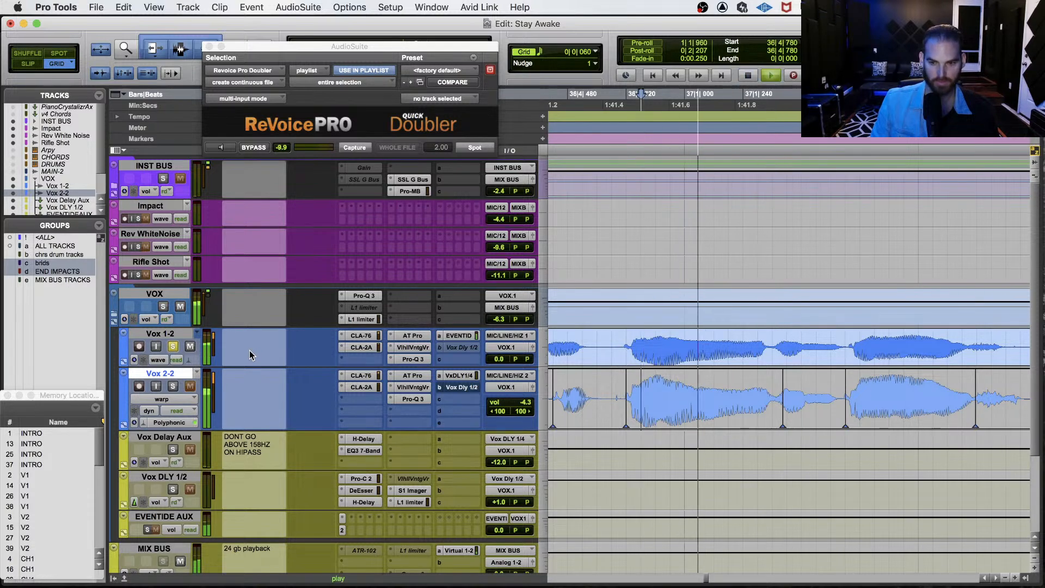
key("space")
left_click(173, 386)
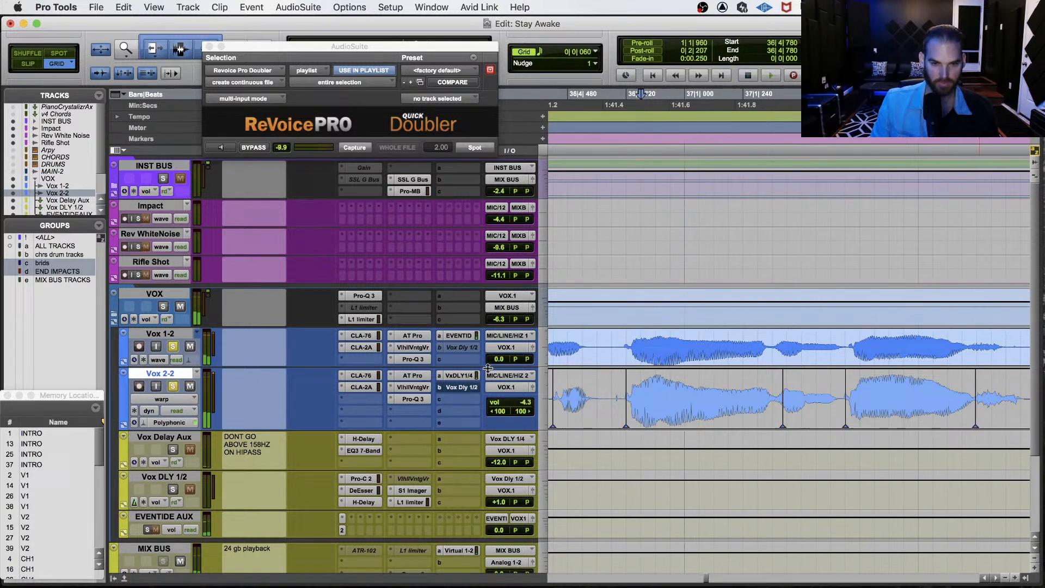
left_click(560, 340)
key("space")
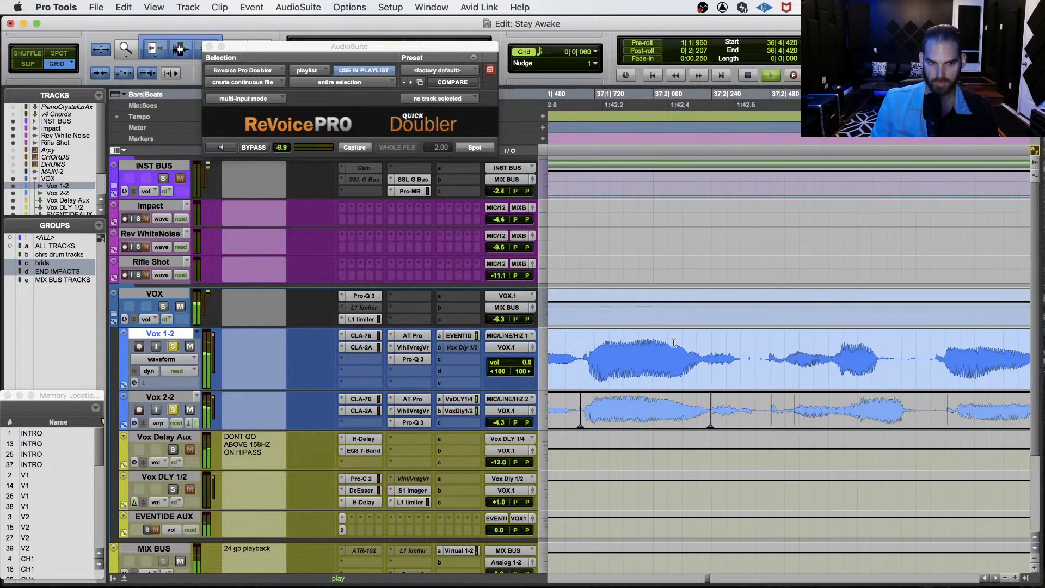
key("space")
Expand the INST BUS folder and solo DRUMS-2 to hear it together with the soloed vocals.
left_click(157, 166)
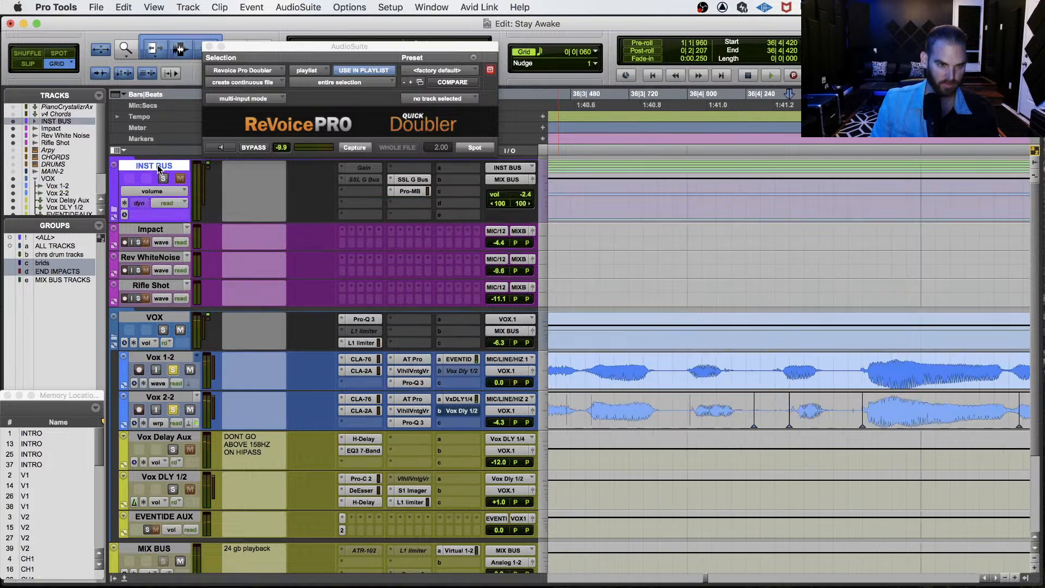
key("shift+f")
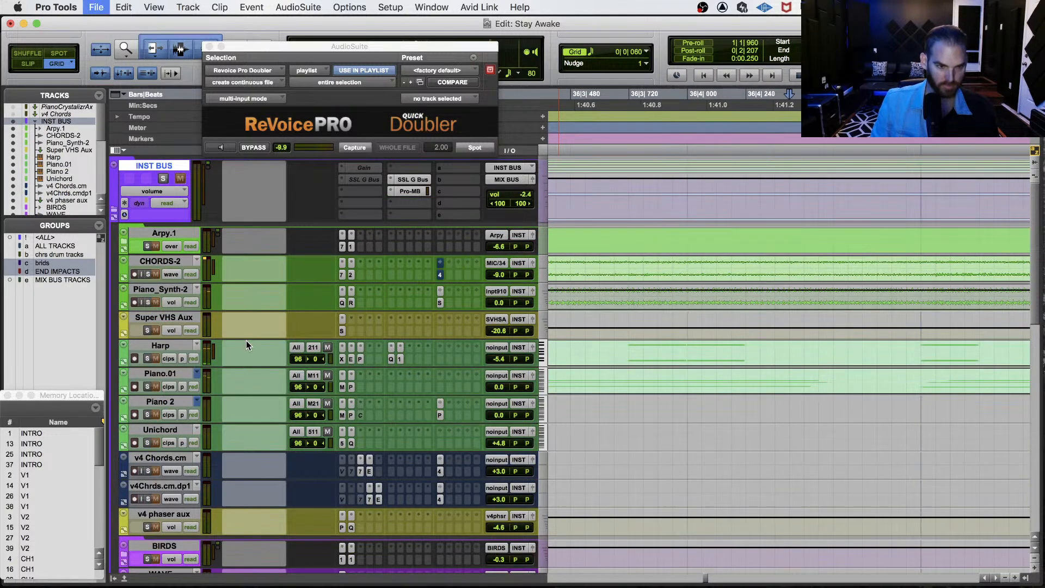
scroll(246, 340, "down", 2)
scroll(246, 340, "down", 3)
left_click(148, 459)
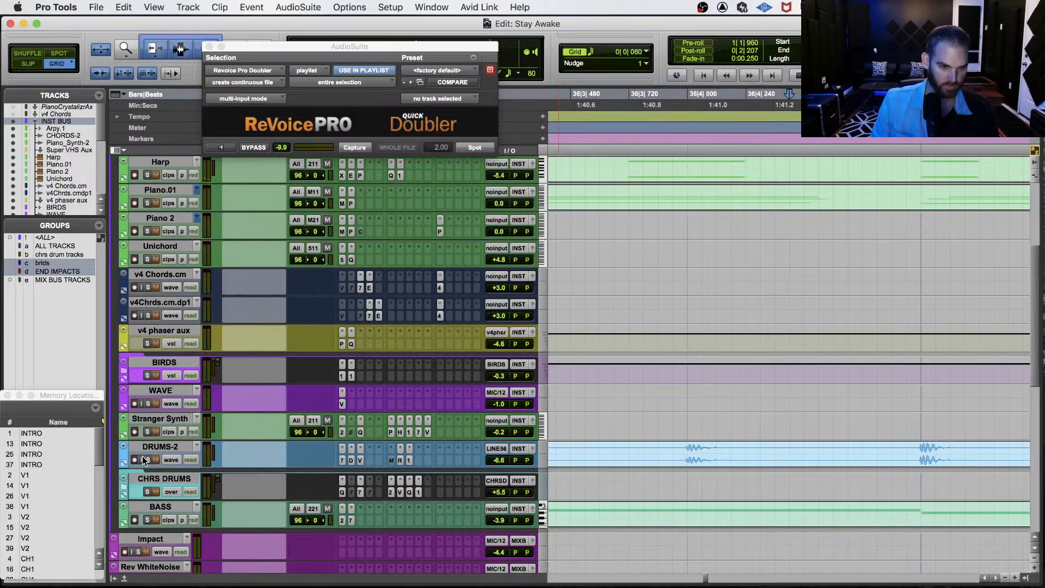
scroll(225, 385, "down", 2)
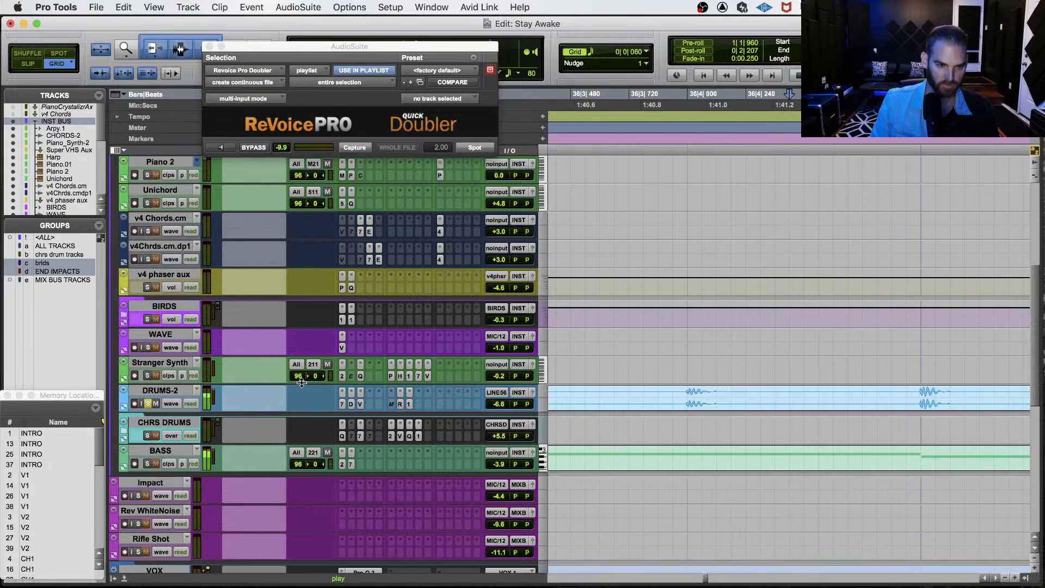
scroll(225, 385, "down", 12)
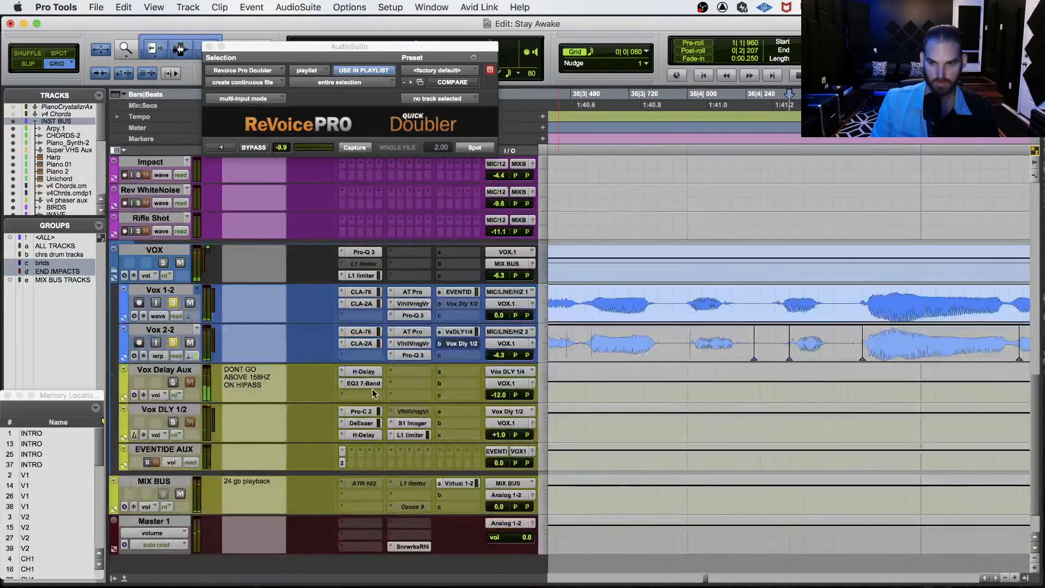
Play the vocal phrase on Vox 1-2 and Vox 2-2 against the soloed drums, starting around the short word.
left_click(682, 293)
key("e")
key("space")
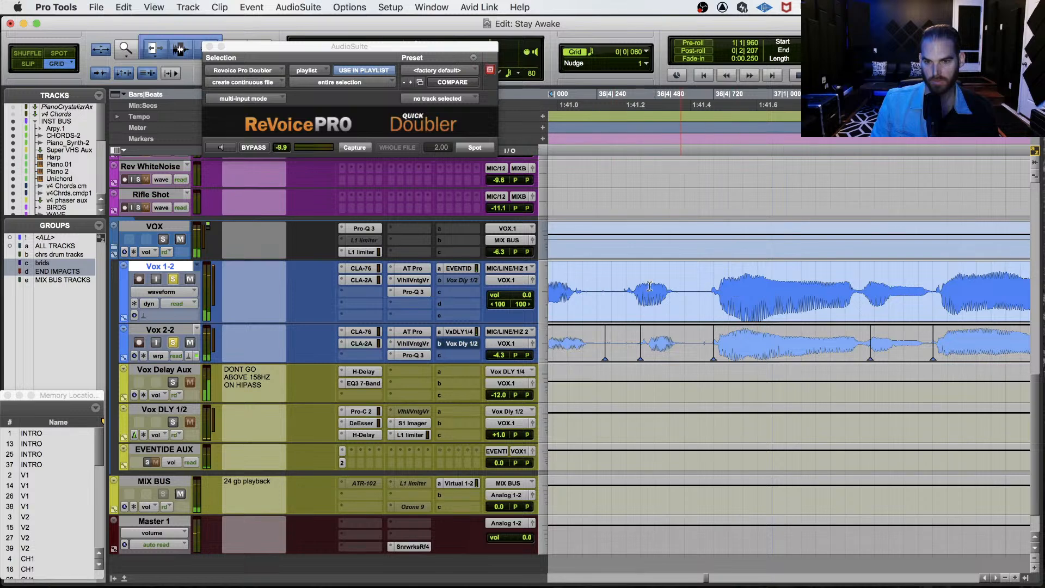
key("space")
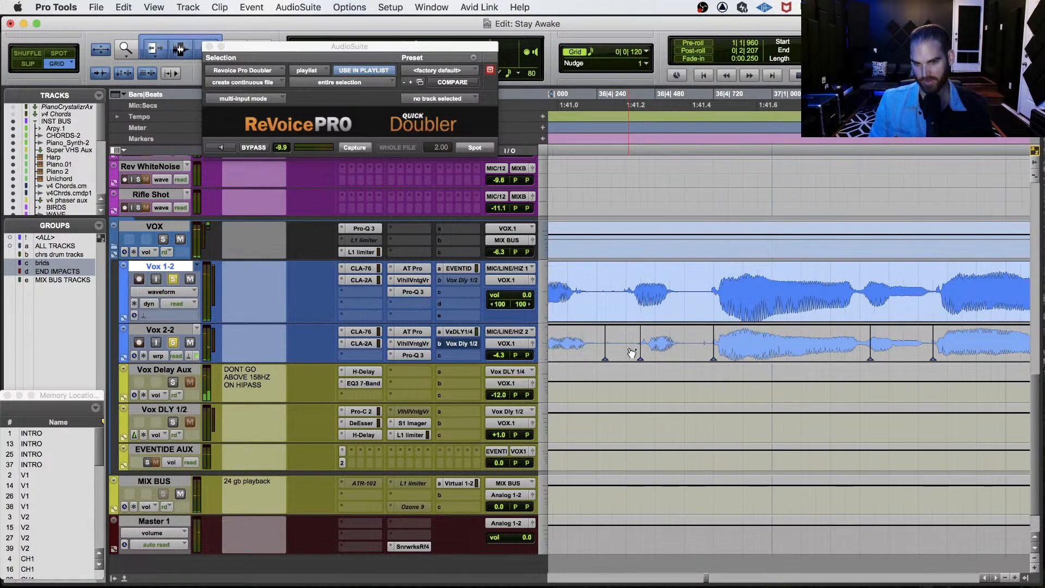
Warp the short word on Vox 2-2 slightly earlier to line up with Vox 1-2, and play it back.
key("ctrl+alt+plus")
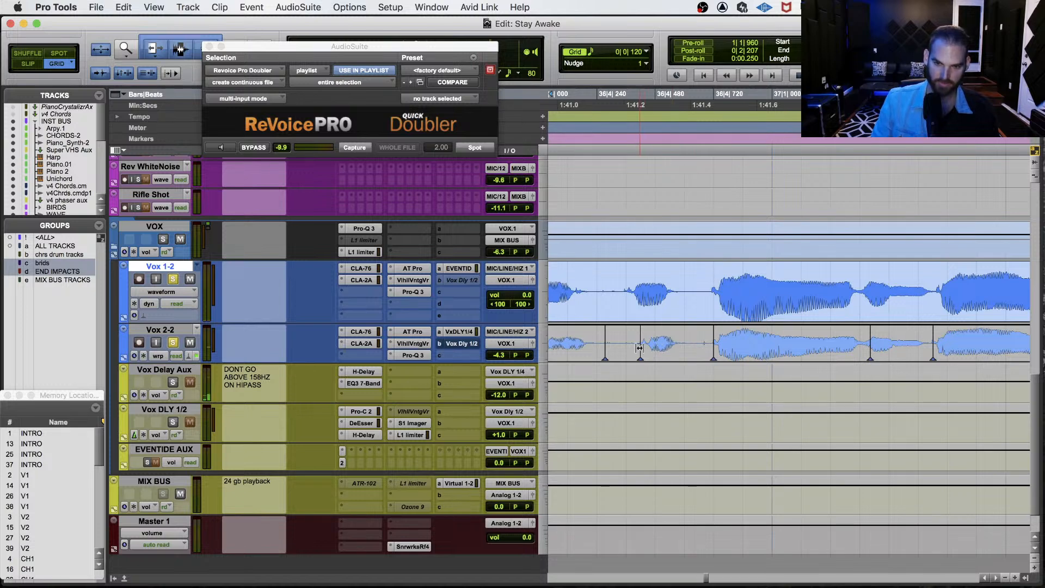
left_click_drag(640, 348, 635, 350)
key("space")
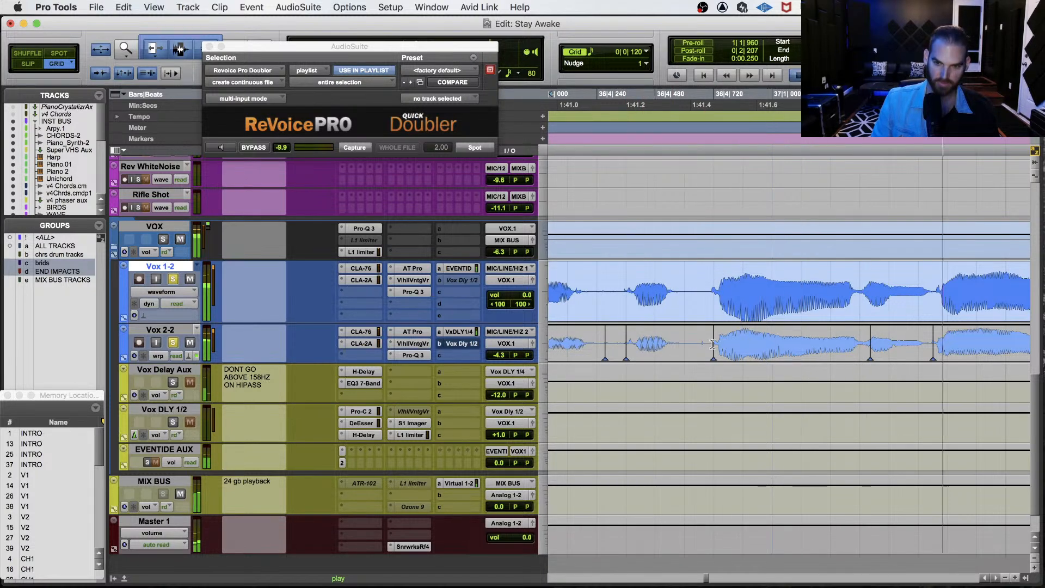
key("space")
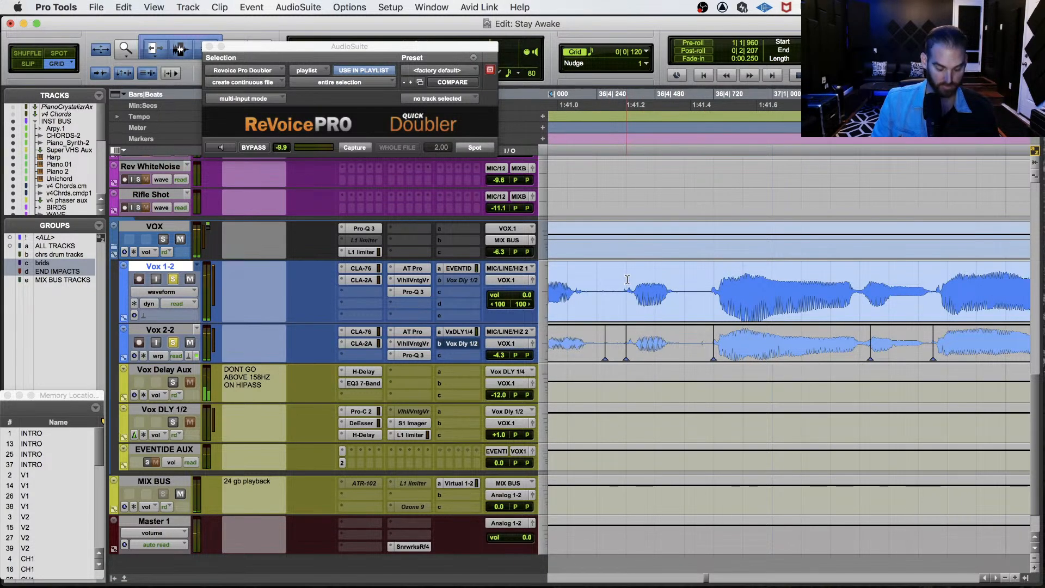
Save the session and play the warped phrase on the soloed vocals and drums from 36|4|240.
key("super+s")
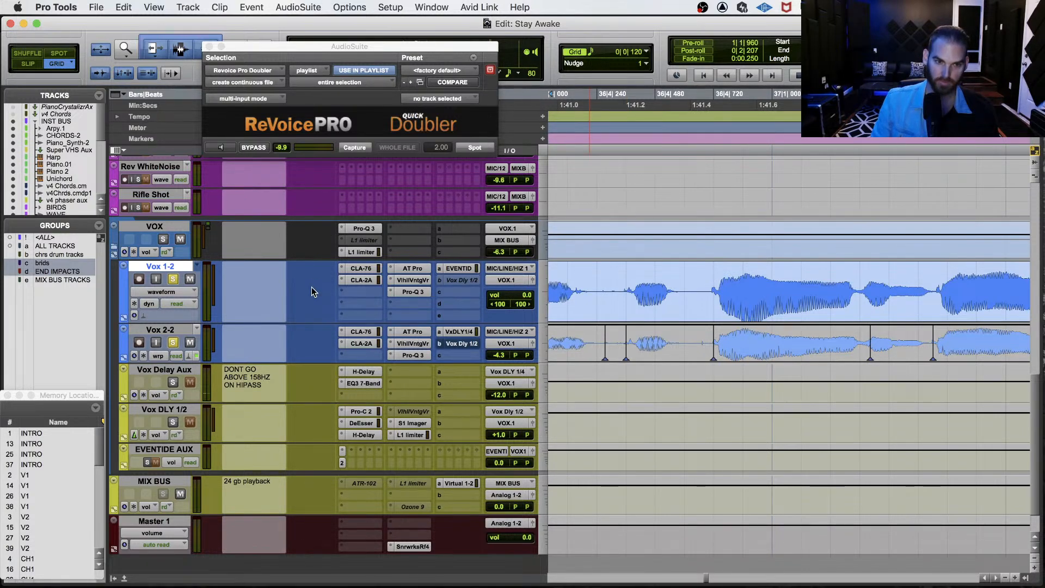
key("space")
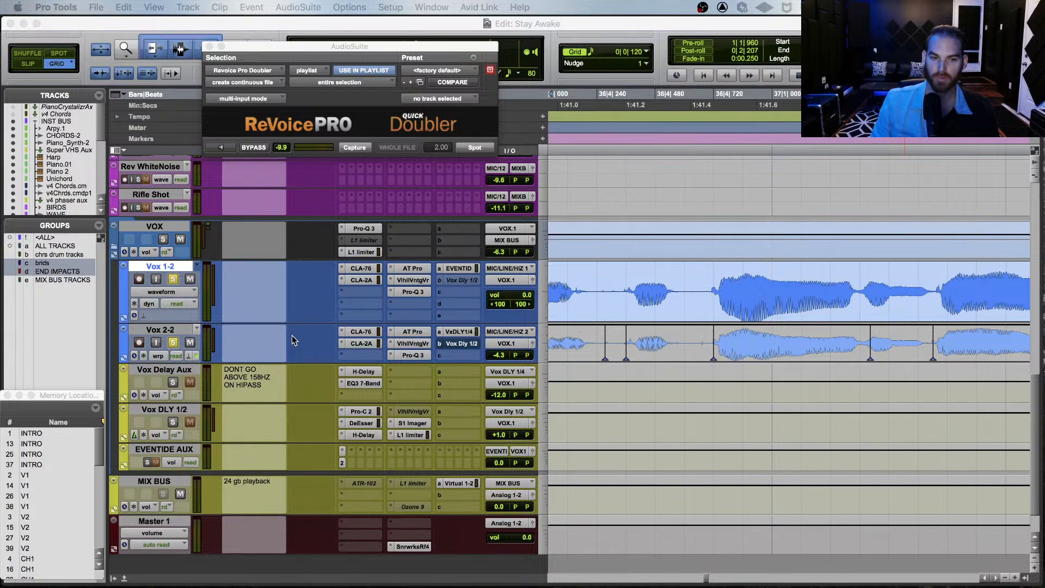
left_click(724, 273)
left_click(597, 278)
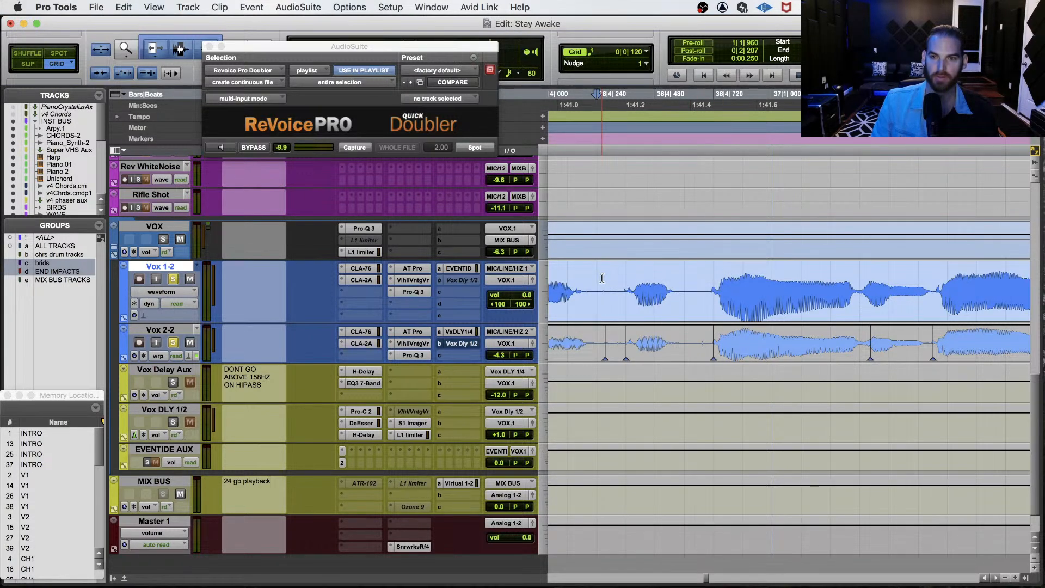
key("space")
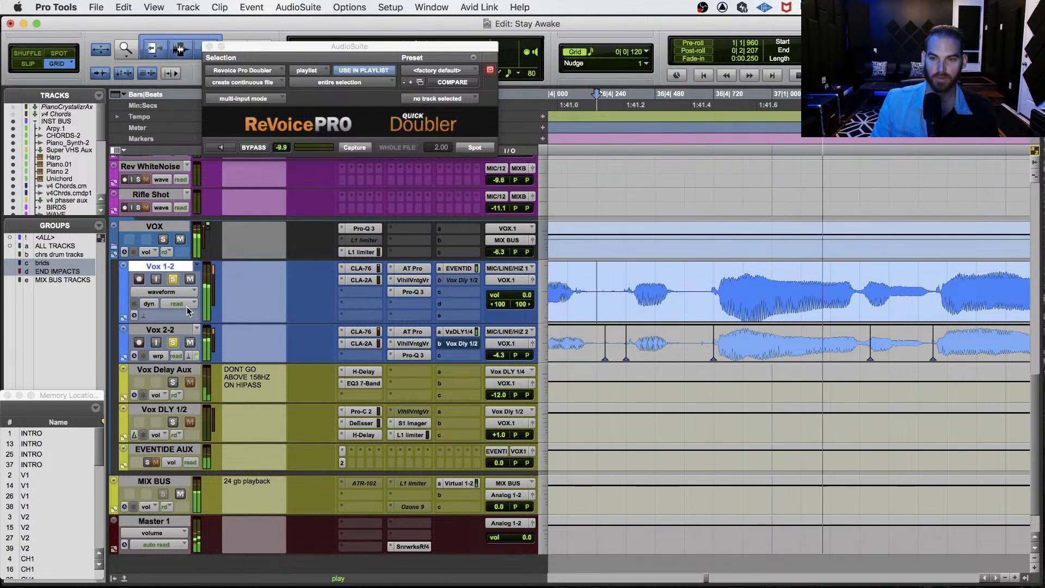
key("space")
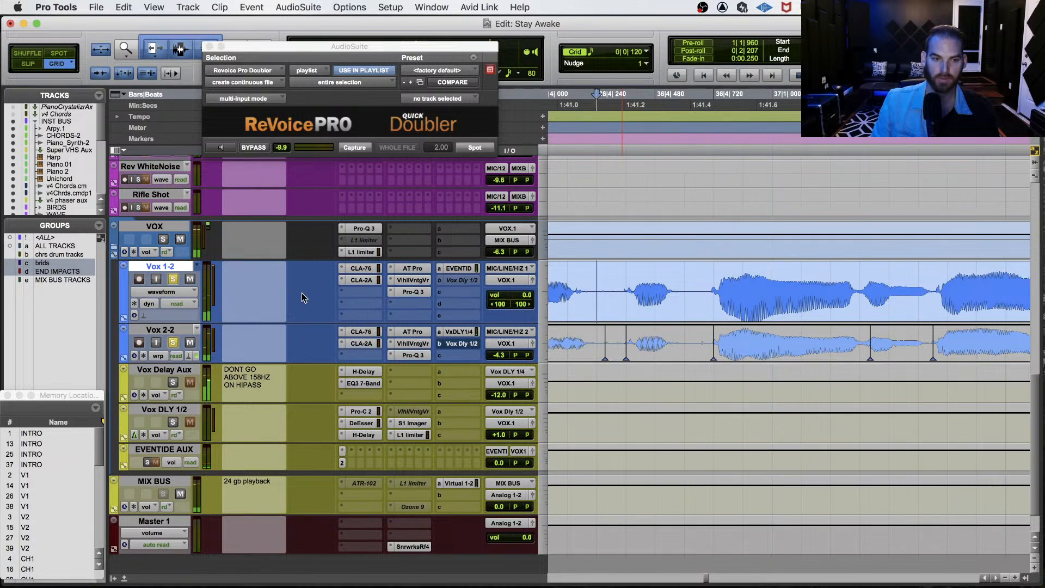
Disable Elastic Audio on Vox 2-2, committing the warped timing to the clips.
left_click(181, 331)
left_click(195, 355)
left_click(175, 335)
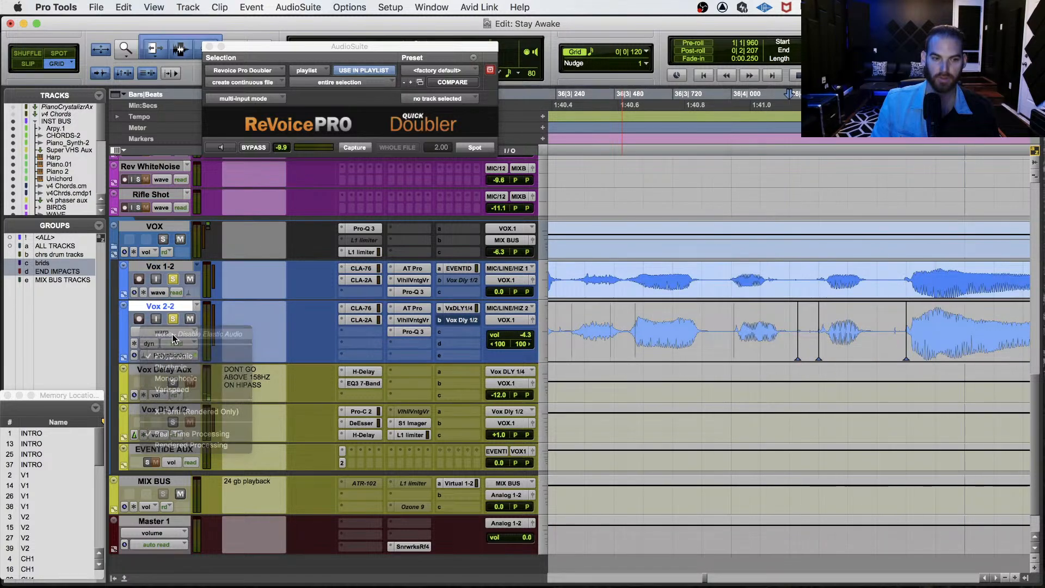
left_click(651, 267)
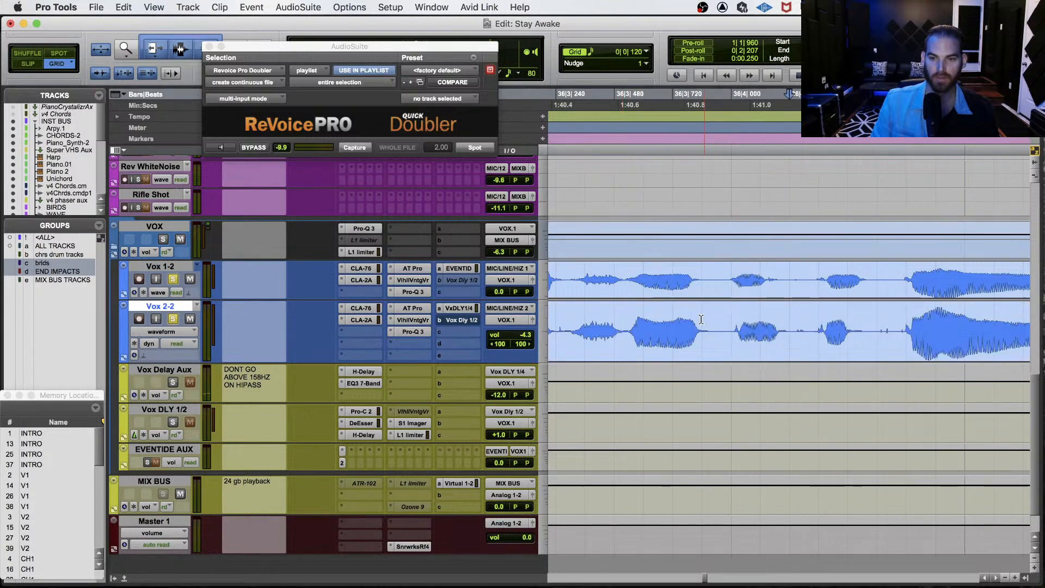
Play the committed vocals from the end of beat 36|3, and replay the following phrase from 37|2|240.
left_click(702, 321)
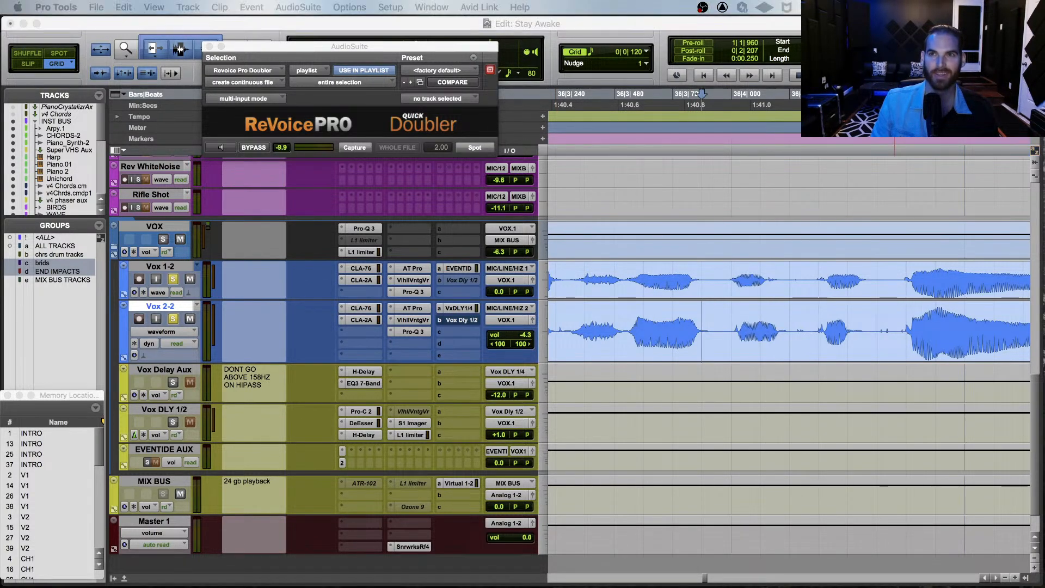
left_click(318, 330)
key("space")
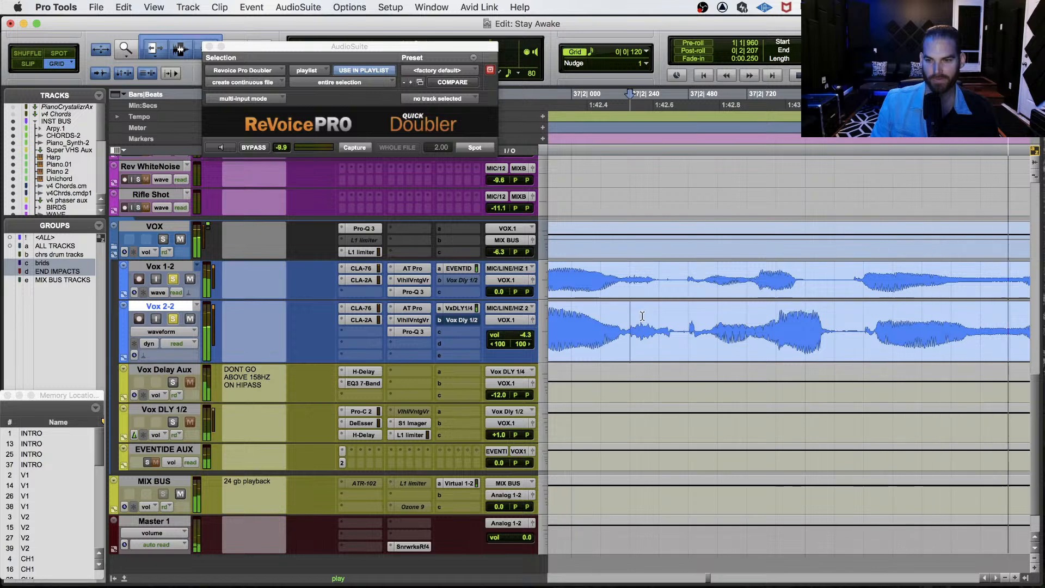
key("space")
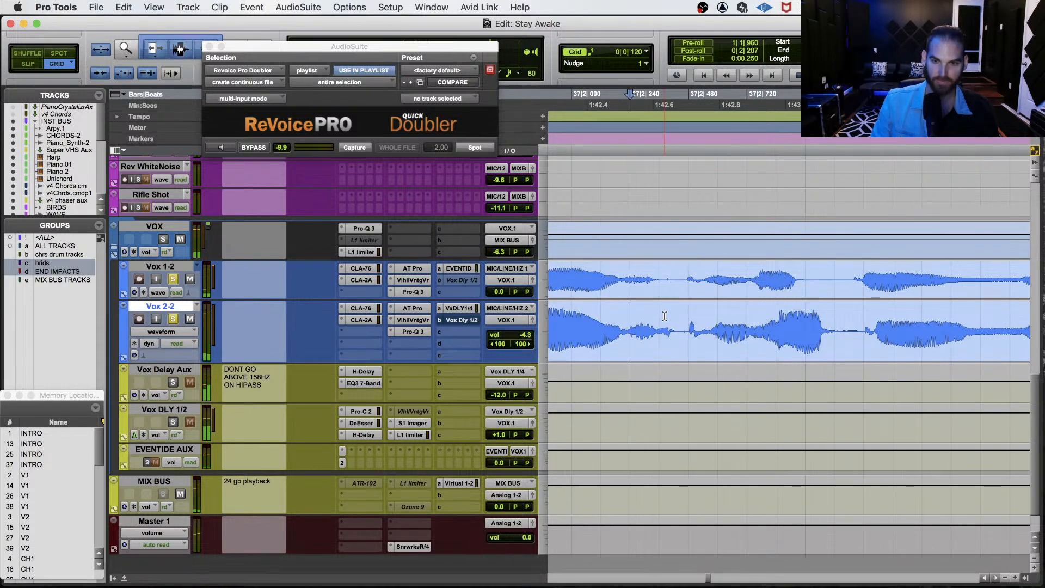
key("space")
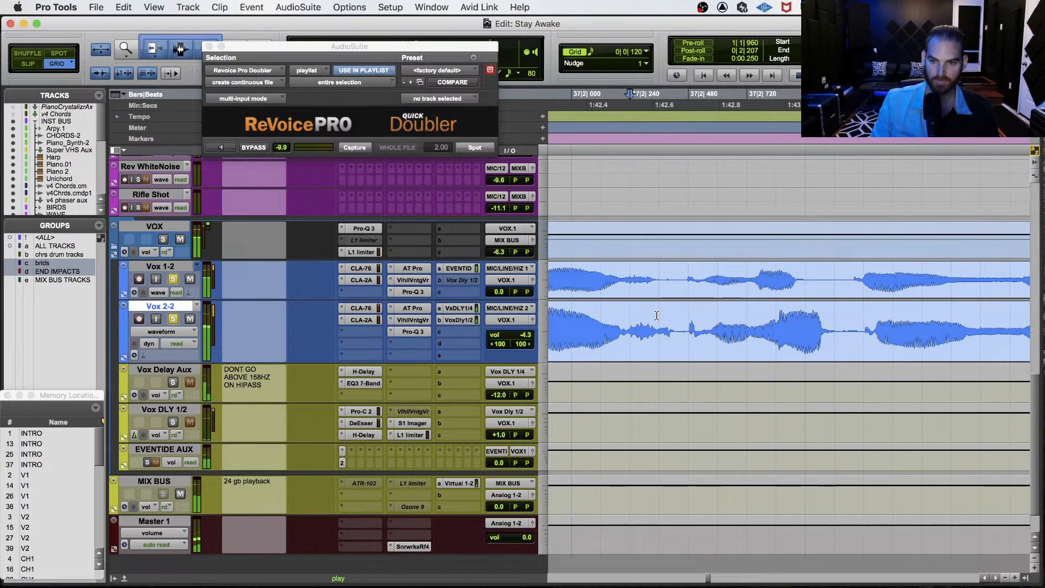
key("space")
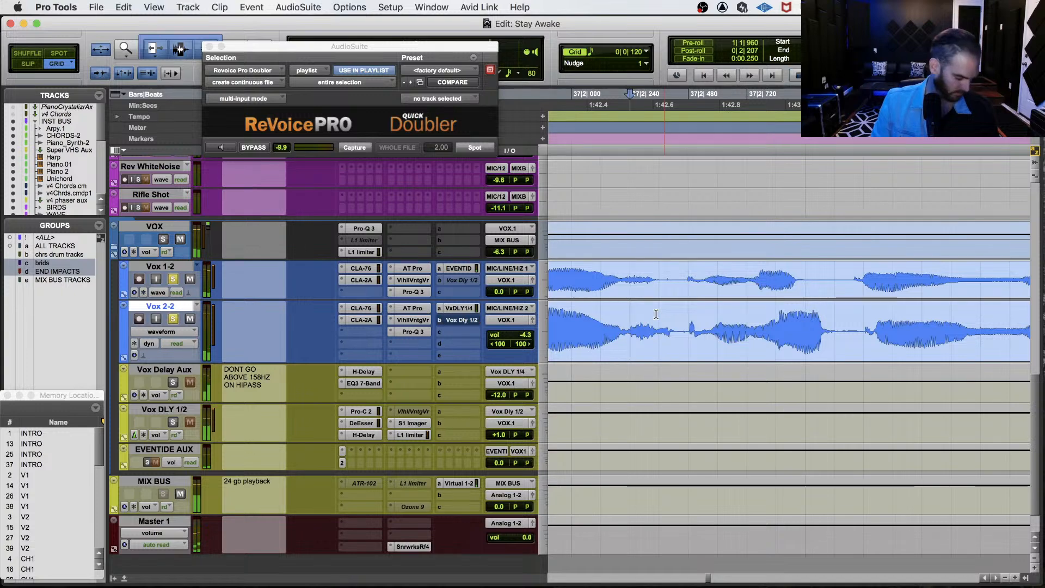
key("space")
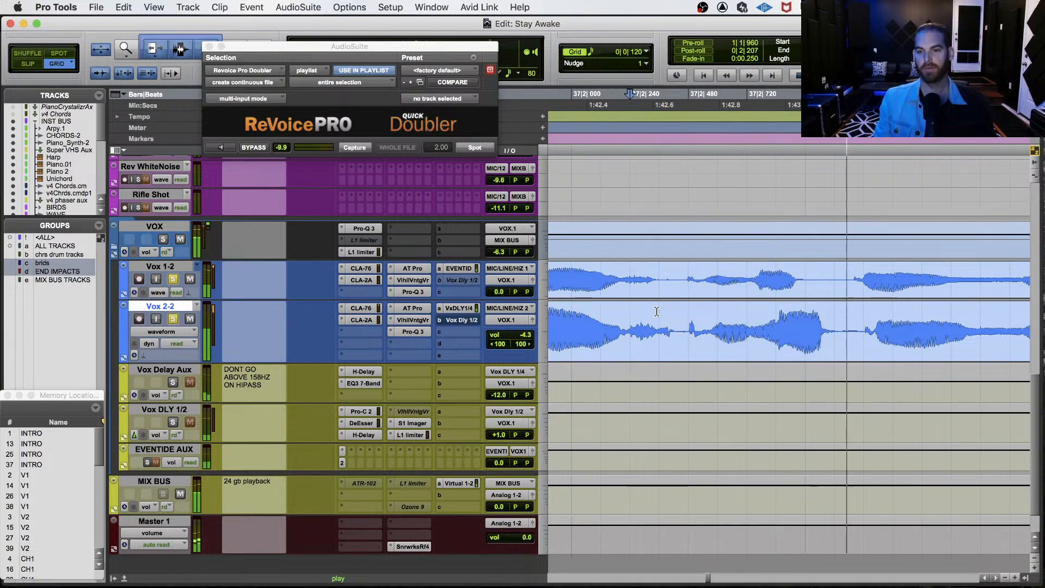
scroll(657, 314, "right", 10)
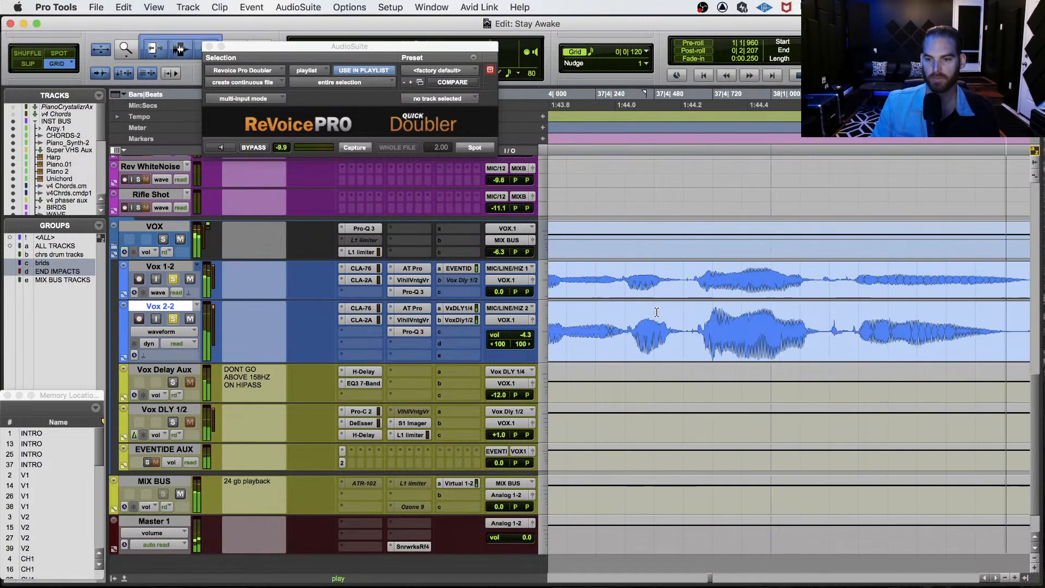
Solo the whole VOX folder instead of Vox 1-2 and Vox 2-2, and play verse 3 from 35|1|000.
key("r")
key("r")
scroll(657, 313, "left", 5)
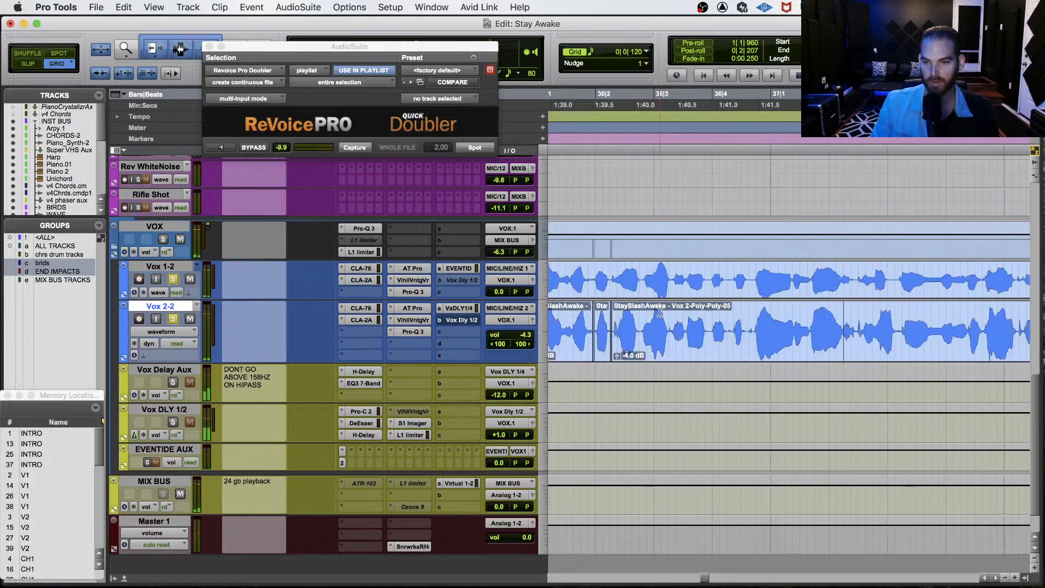
key("r")
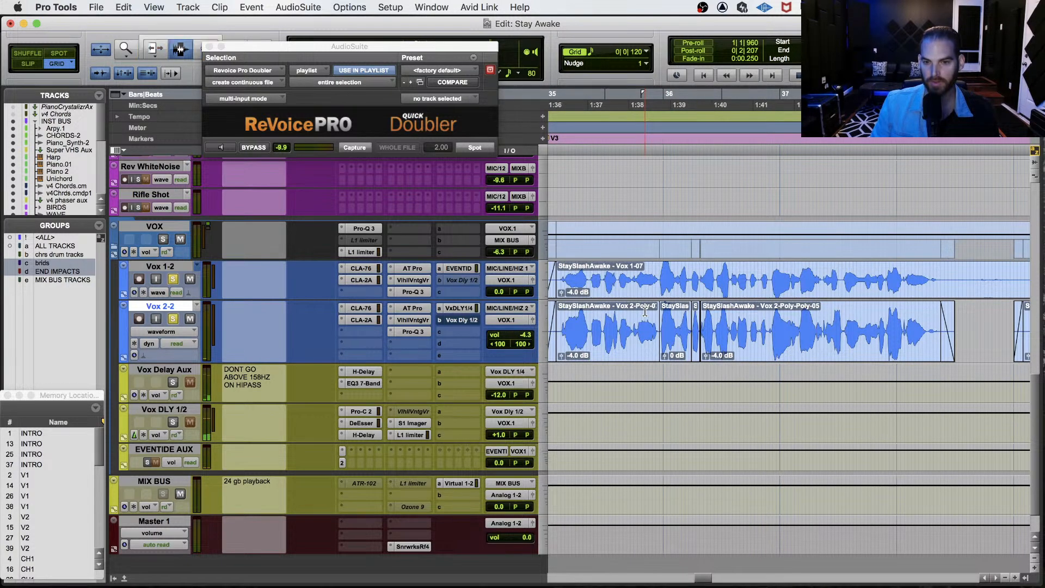
scroll(645, 312, "left", 3)
left_click(672, 267)
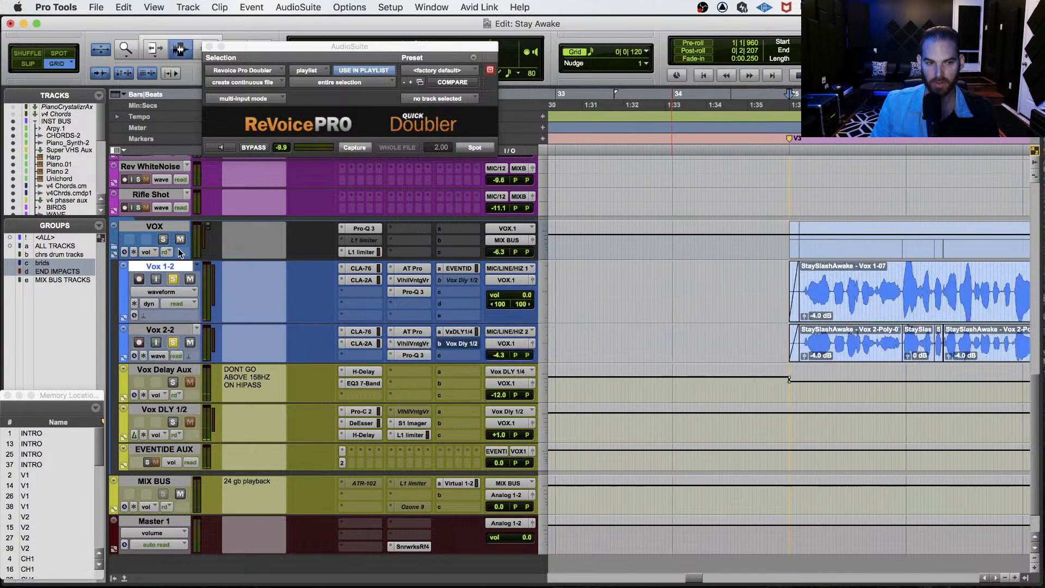
left_click(164, 240)
key("space")
Close the ReVoice Pro Quick Doubler window and save the session while verse 3 plays.
left_click(210, 47)
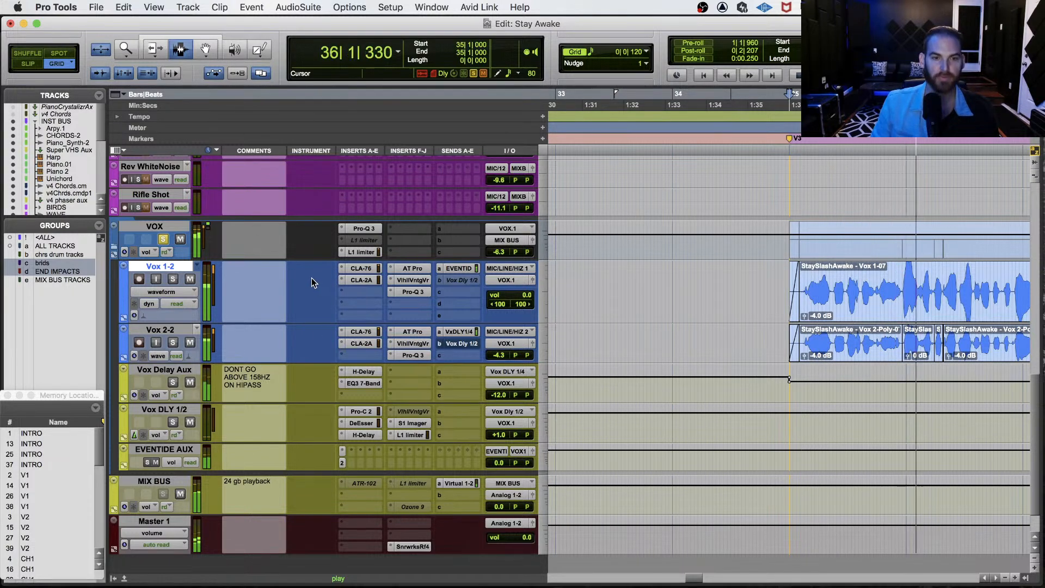
key("super+s")
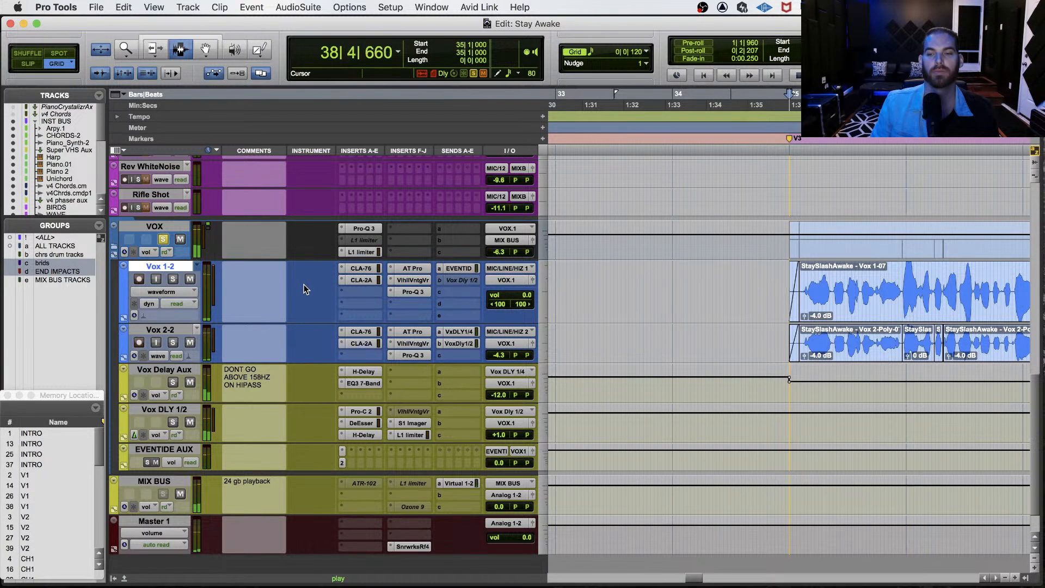
key("space")
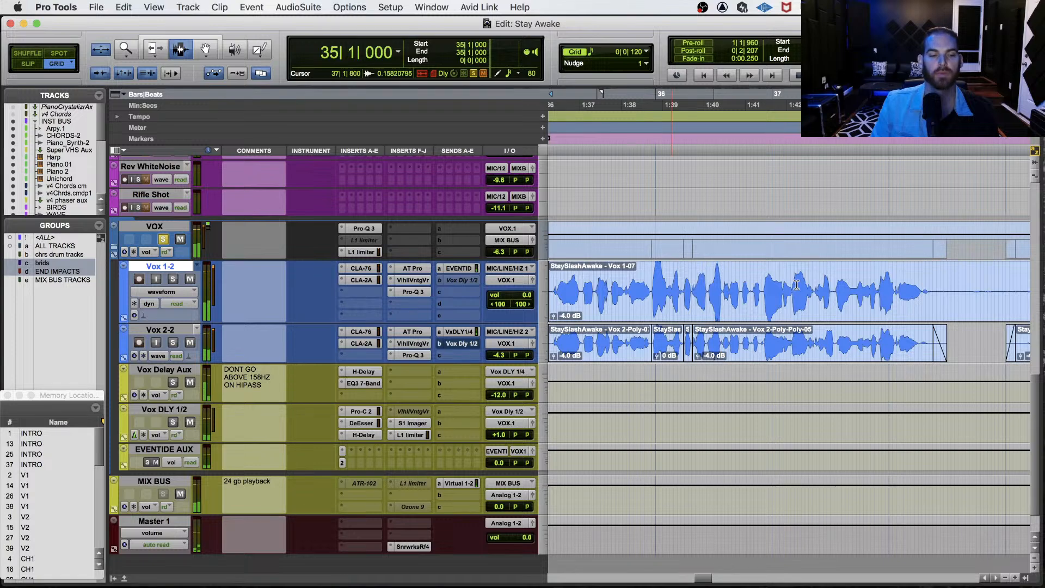
Play the soloed vocals from 35|4|000, and play the end of the phrase from 38|1|120.
scroll(765, 282, "down", 1)
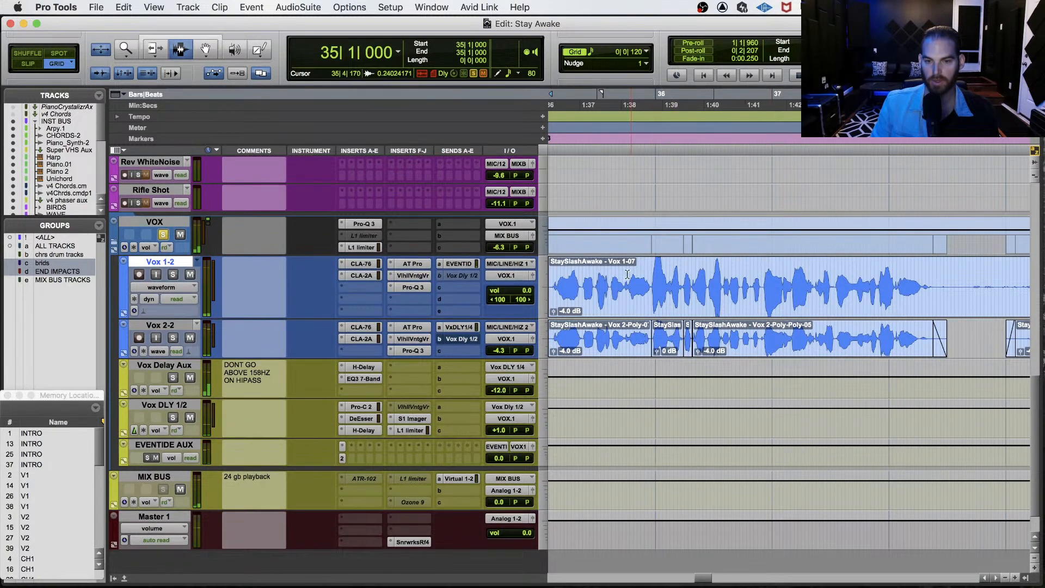
left_click(626, 274)
key("space")
key("space")
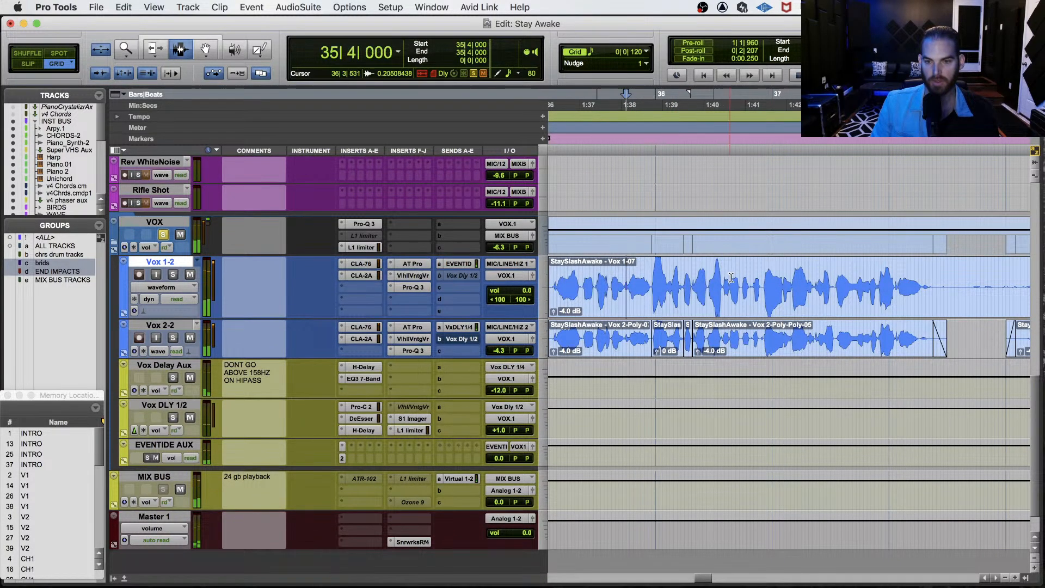
key("space")
left_click(893, 271)
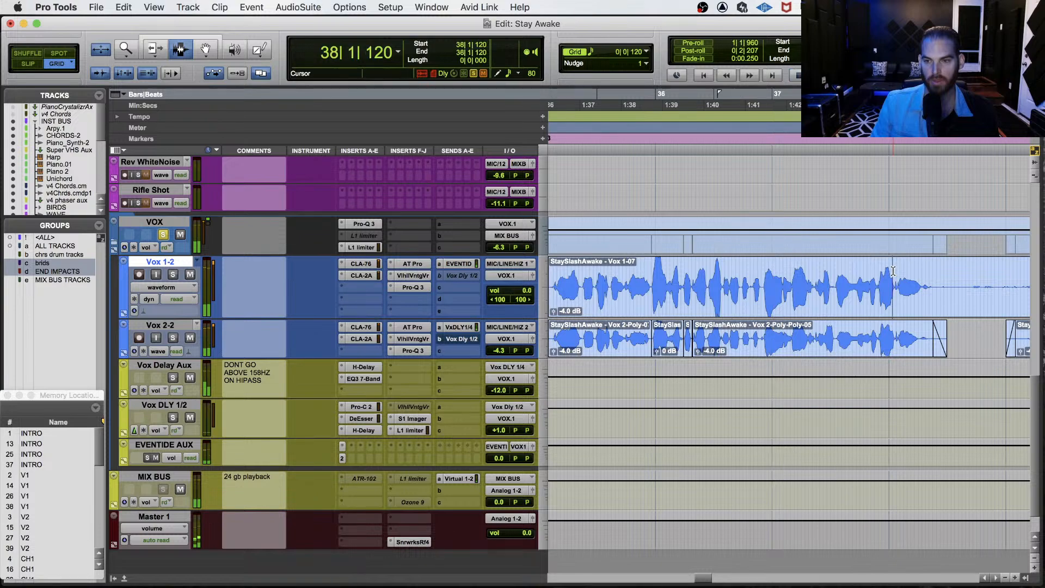
key("space")
Enable the Smart Tool and delete the silent gap between the phrases on Vox 1-2, from 38|2|600 to 39|1|480.
key("super+7")
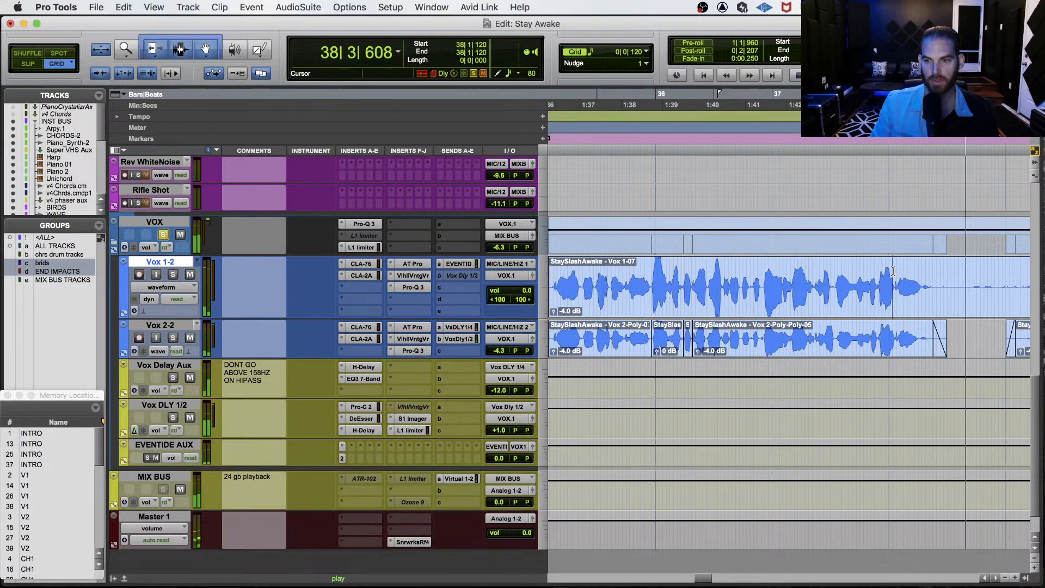
key("space")
left_click(930, 283)
key("super+bracketright")
key("super+bracketright")
key("super+bracketright")
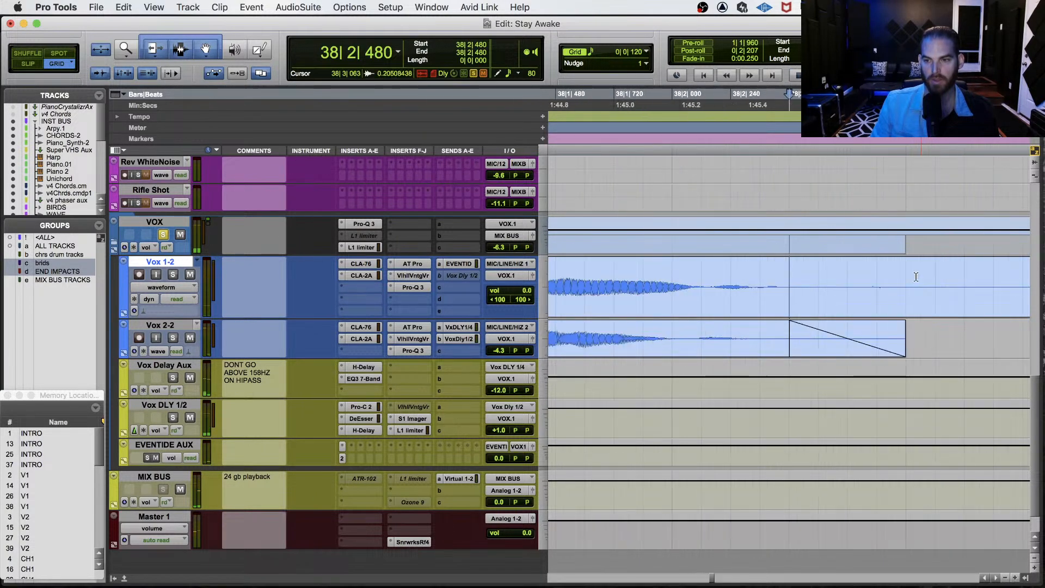
left_click_drag(822, 282, 995, 284)
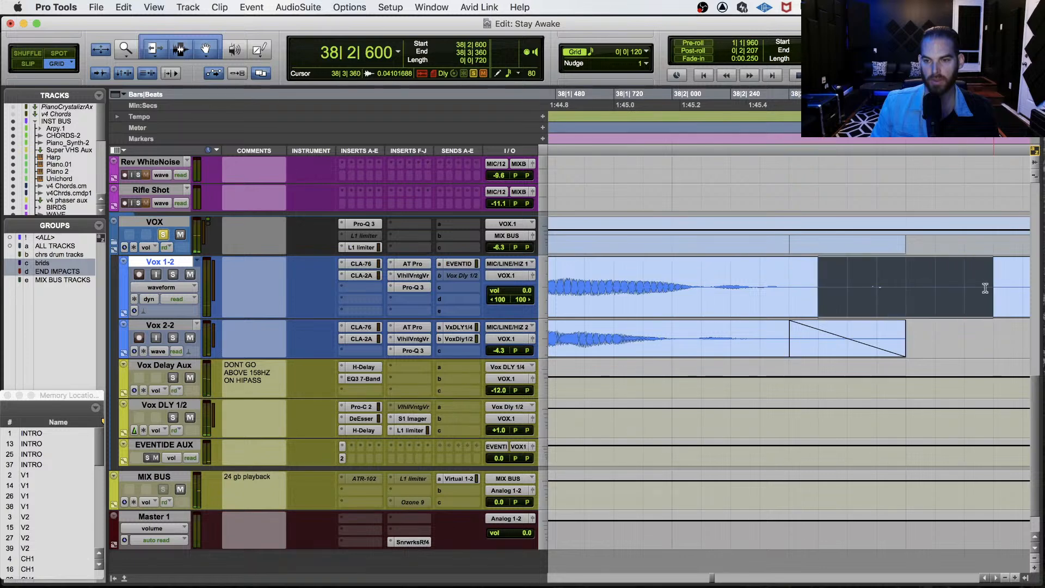
key("super+bracketleft")
key("super+bracketleft")
left_click(961, 282, "shift")
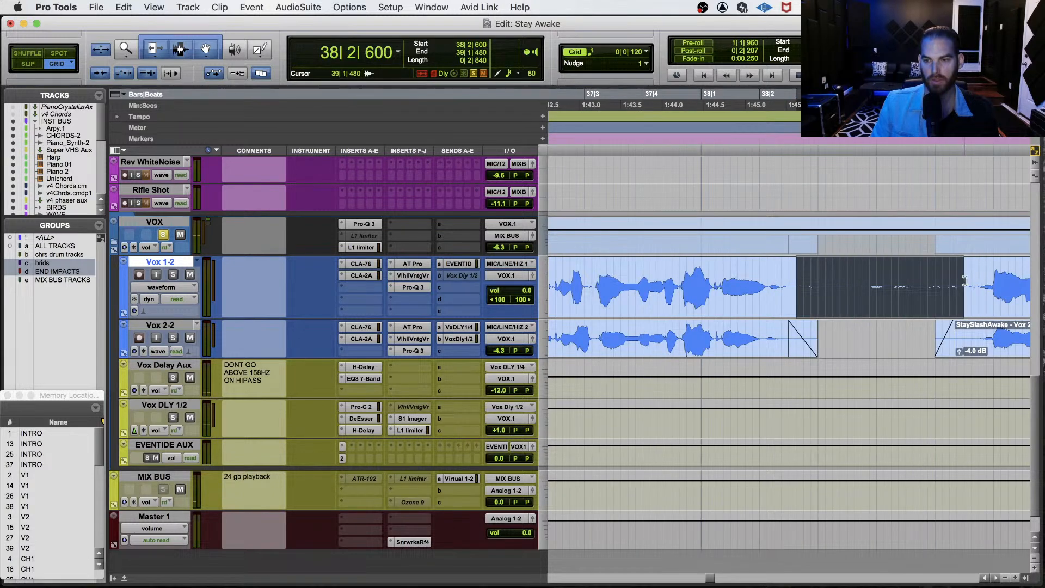
key("Delete")
Fade out the Vox 1-2 phrase end from 38|2|480 and fade in the next clip's start up to 39|1|600.
key("ctrl+f")
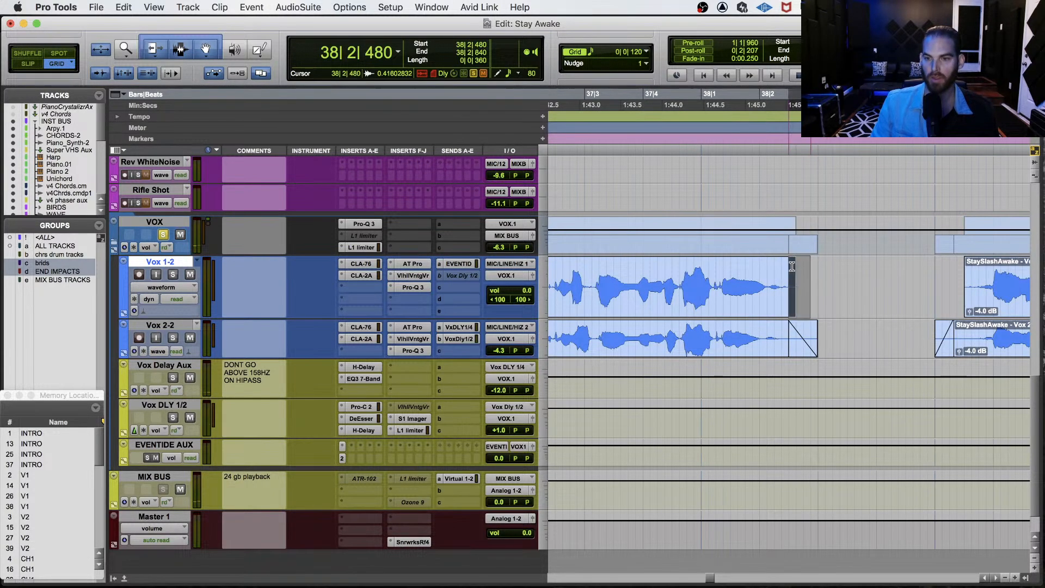
left_click(966, 283)
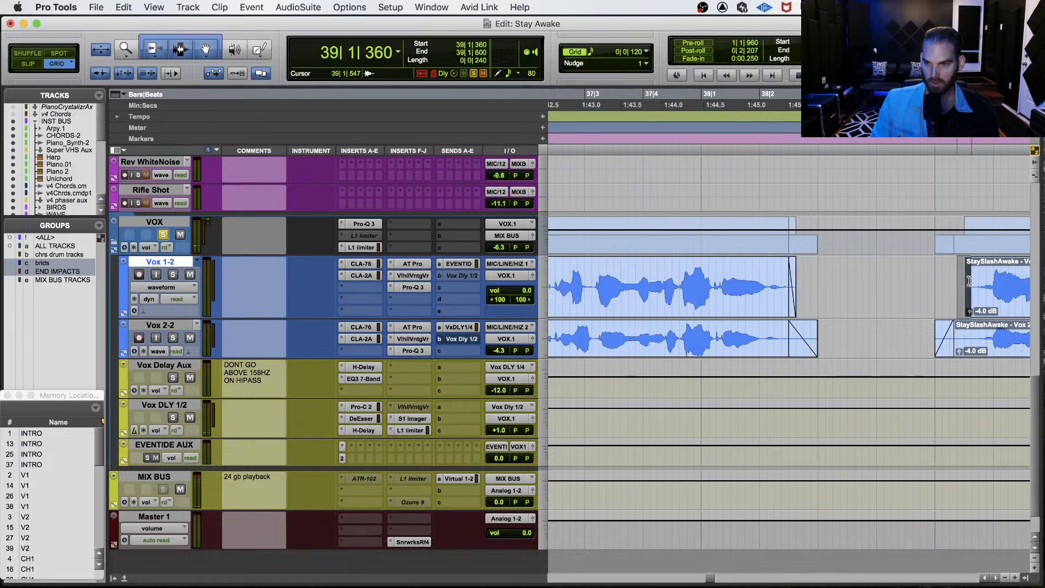
key("ctrl+f")
Play the soloed vocals from 37|3|120 through the new fades on Vox 1-2.
left_click(674, 278)
left_click(592, 276)
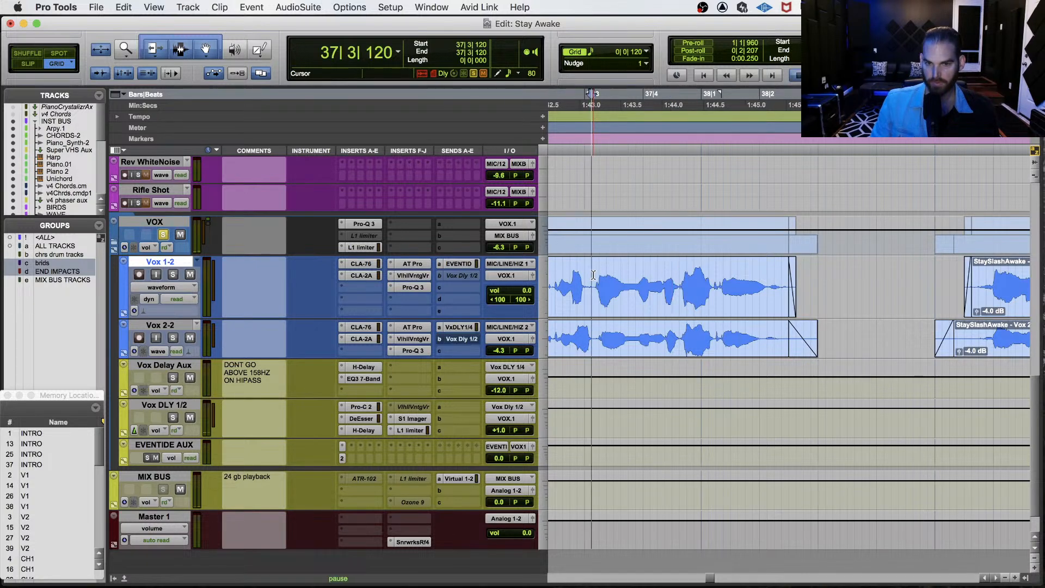
key("space")
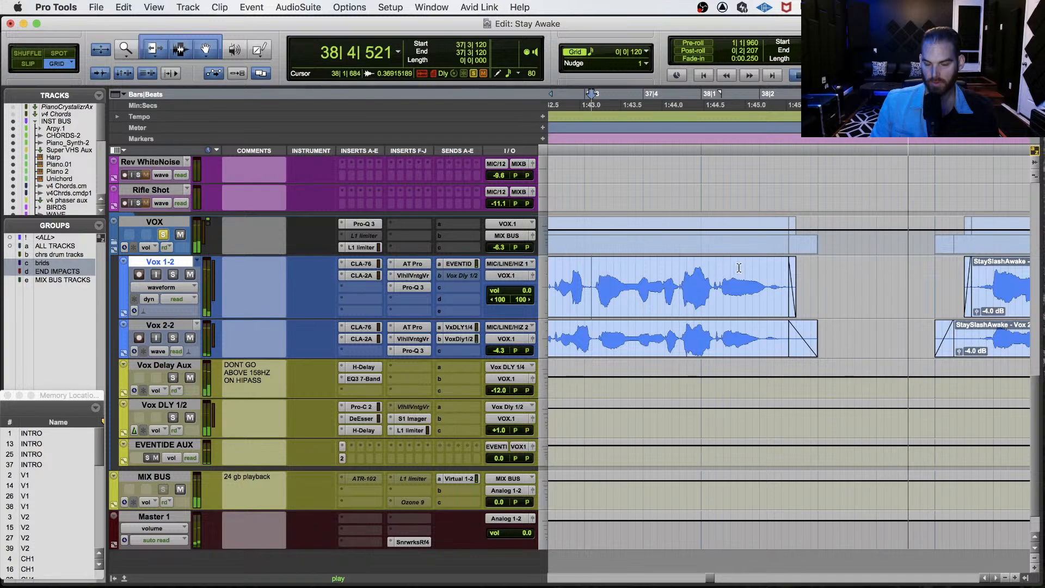
key("space")
scroll(604, 272, "left", 5)
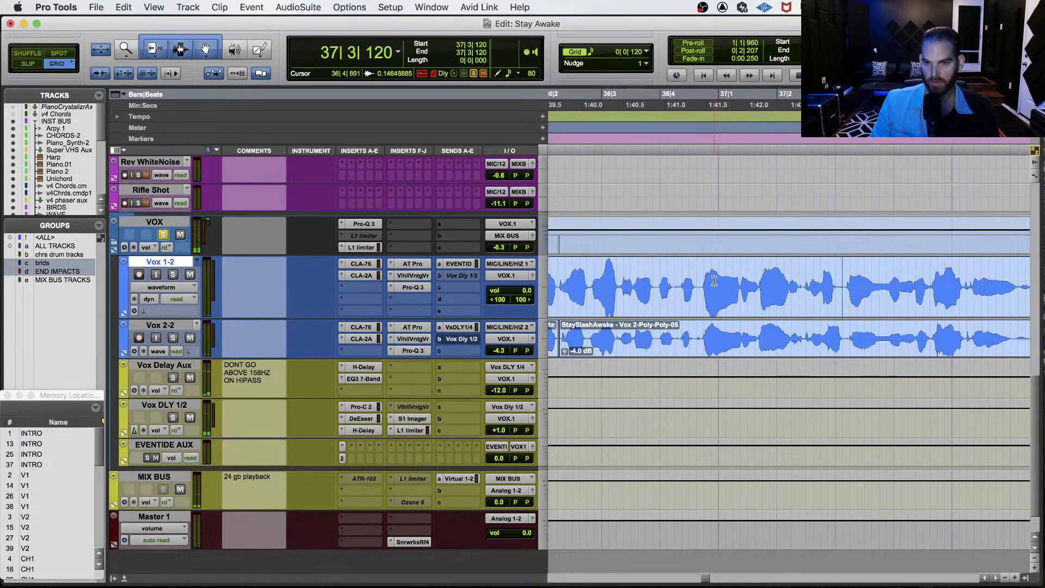
Play the soloed verse 3 vocals from 35|4|840 through the start of bar 37.
left_click(705, 278)
left_click(695, 278)
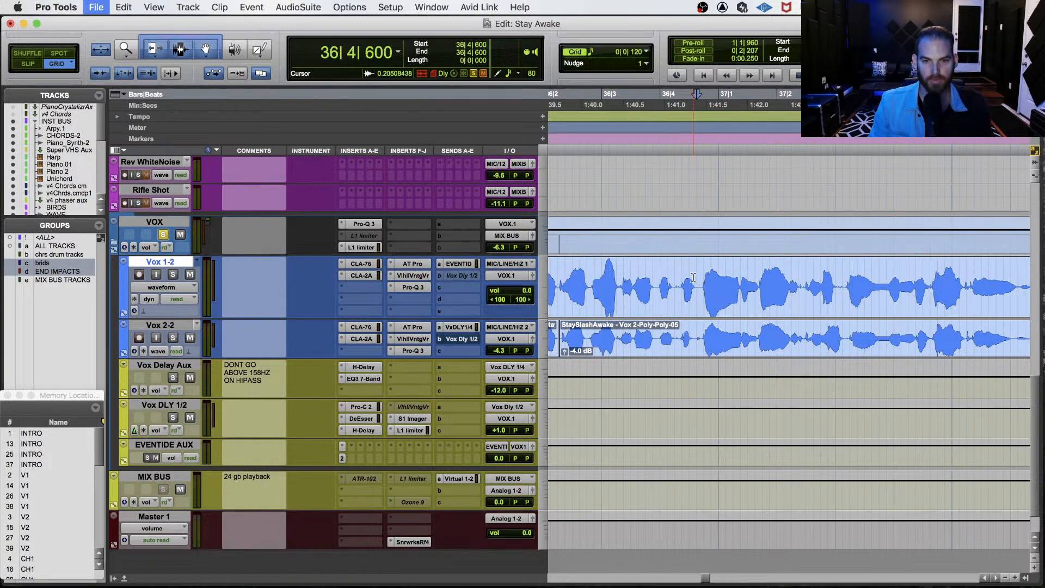
key("r")
key("r")
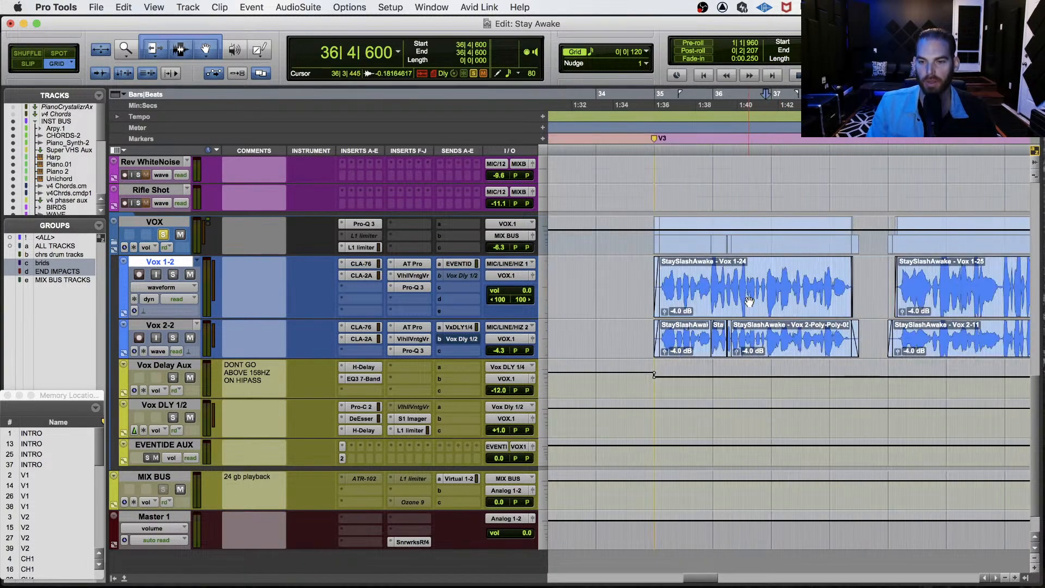
scroll(750, 301, "up", 2)
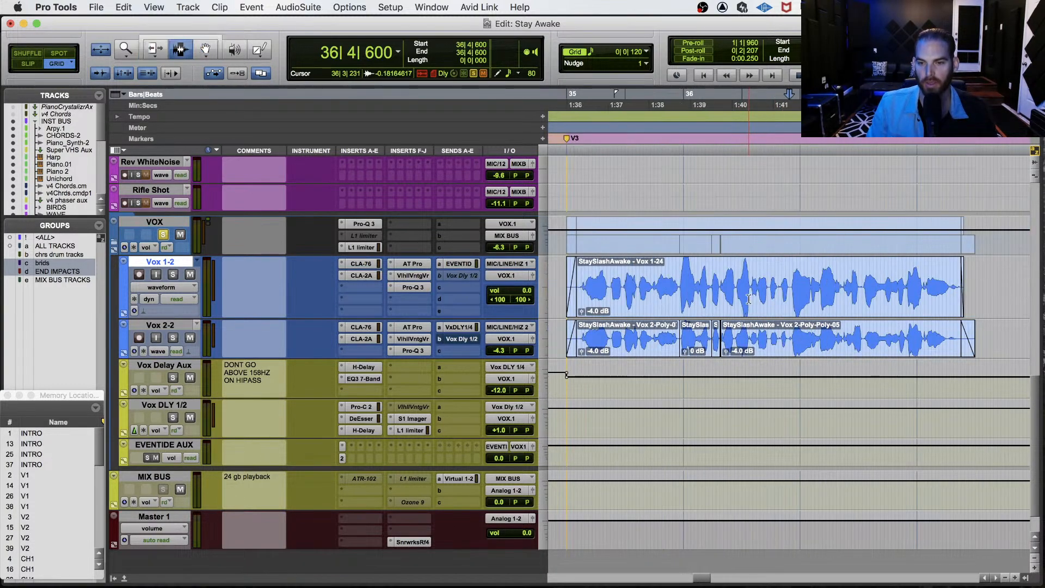
left_click(679, 274)
key("space")
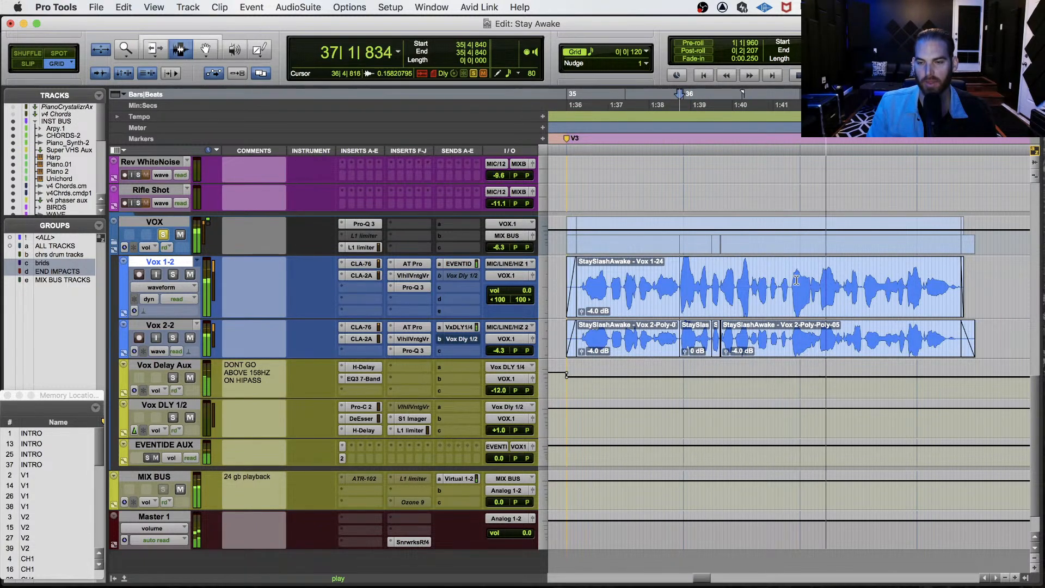
left_click(819, 276)
key("space")
Play the vocal phrase closely from 36|4|840.
key("t")
key("t")
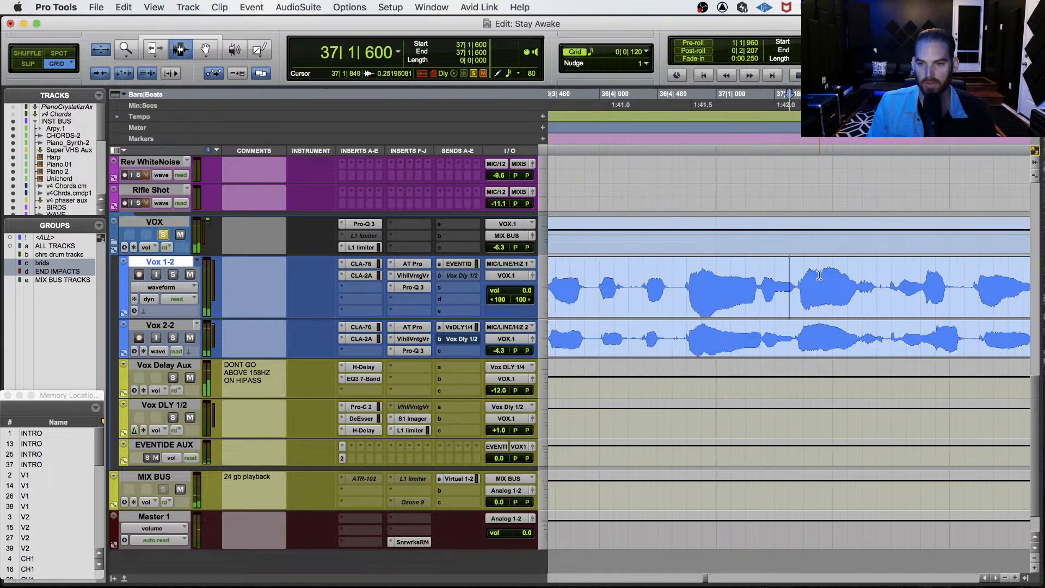
left_click(799, 276)
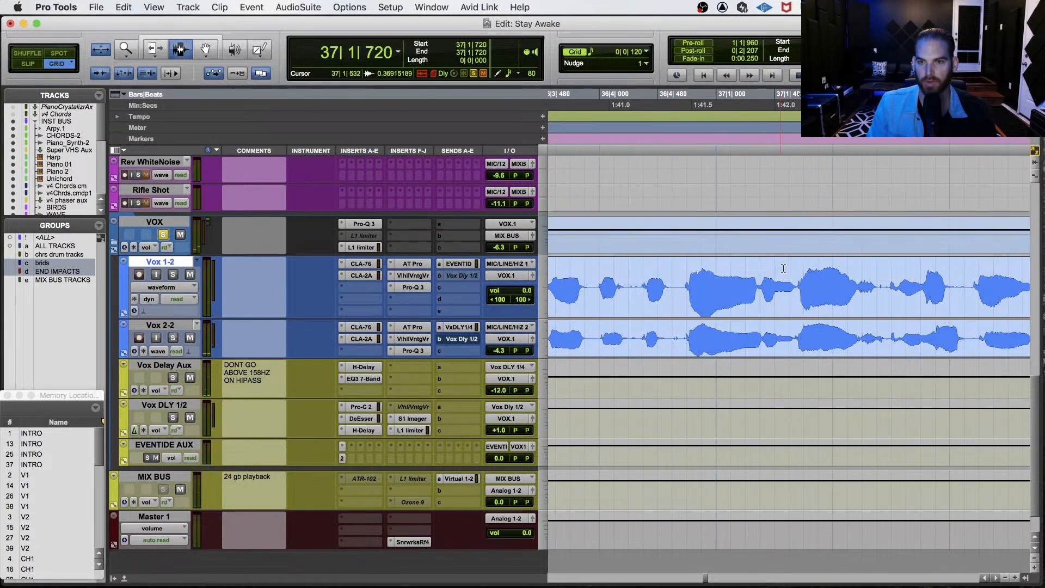
left_click(707, 266)
key("space")
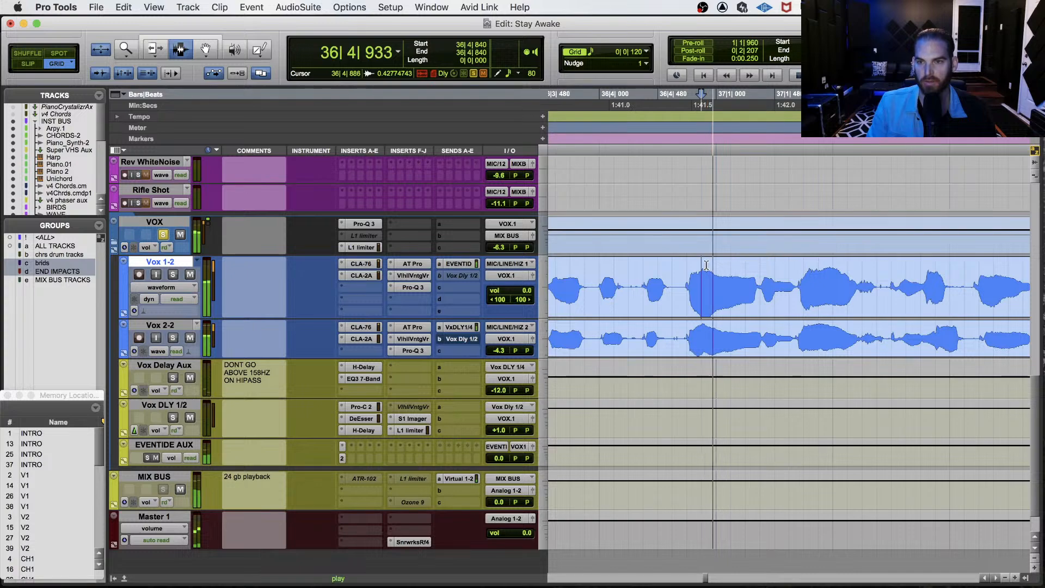
key("space")
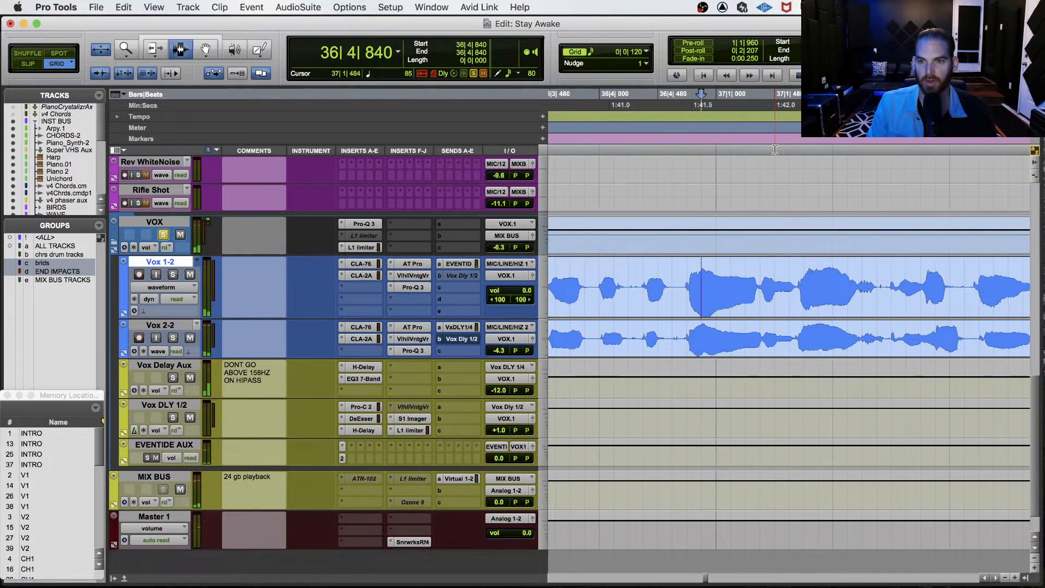
Mark 37|1|480 to 37|2|000 across the tracks and check the drum hits on DRUMS-2 around 37|1|000.
left_click_drag(774, 150, 832, 154)
scroll(832, 153, "down", 10)
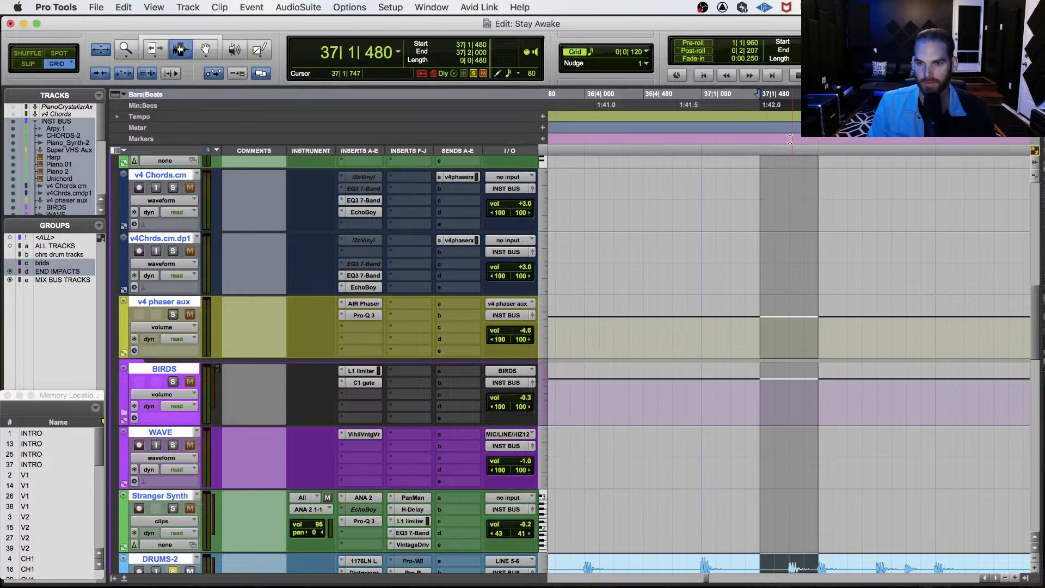
scroll(784, 156, "down", 1)
scroll(742, 233, "down", 10)
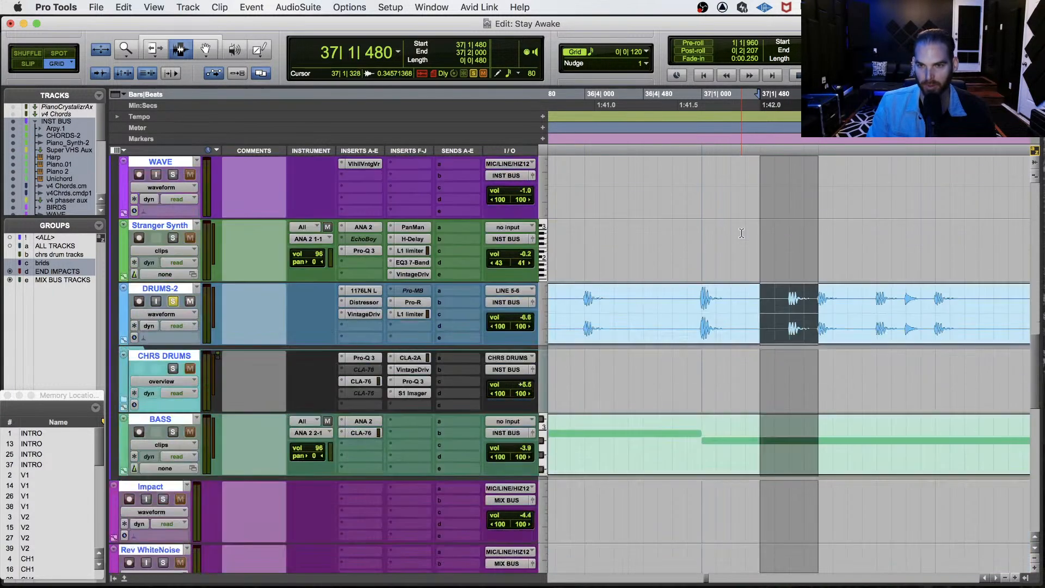
left_click(696, 295)
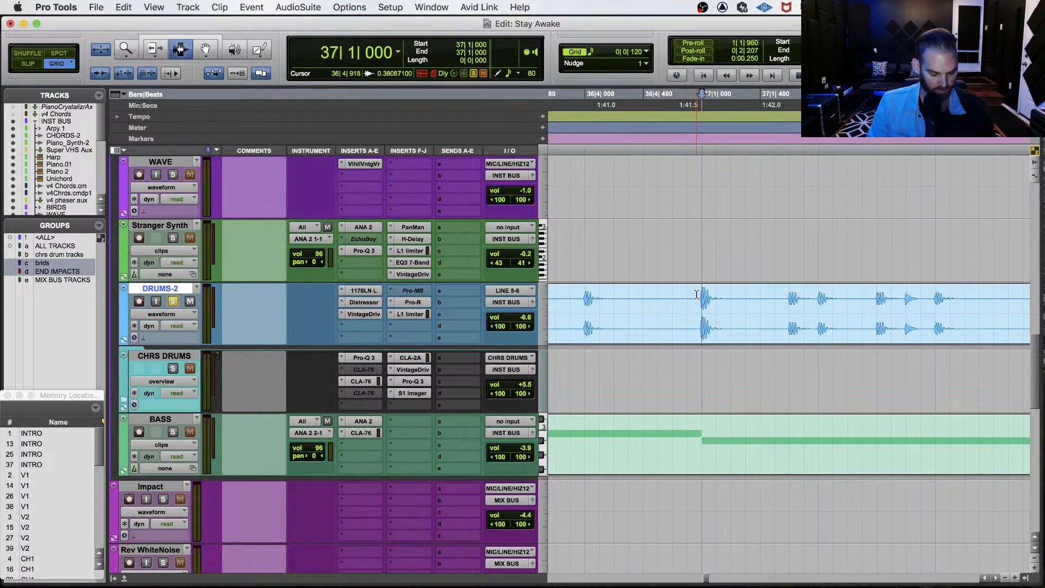
Return the tracks to their compact heights and play the vocals from 26|1|120.
key("e")
scroll(697, 294, "down", 3)
left_click(765, 404)
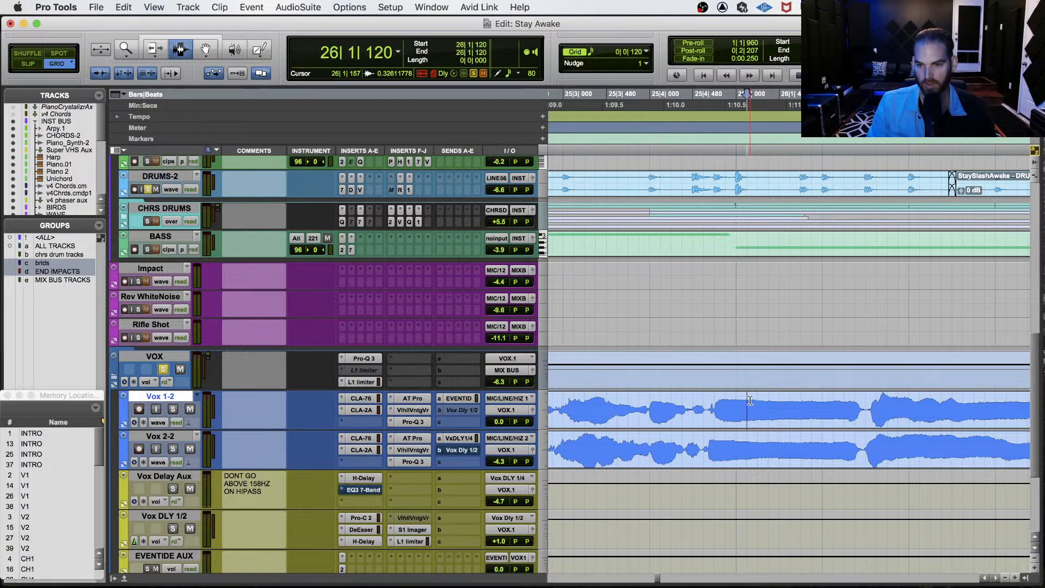
key("space")
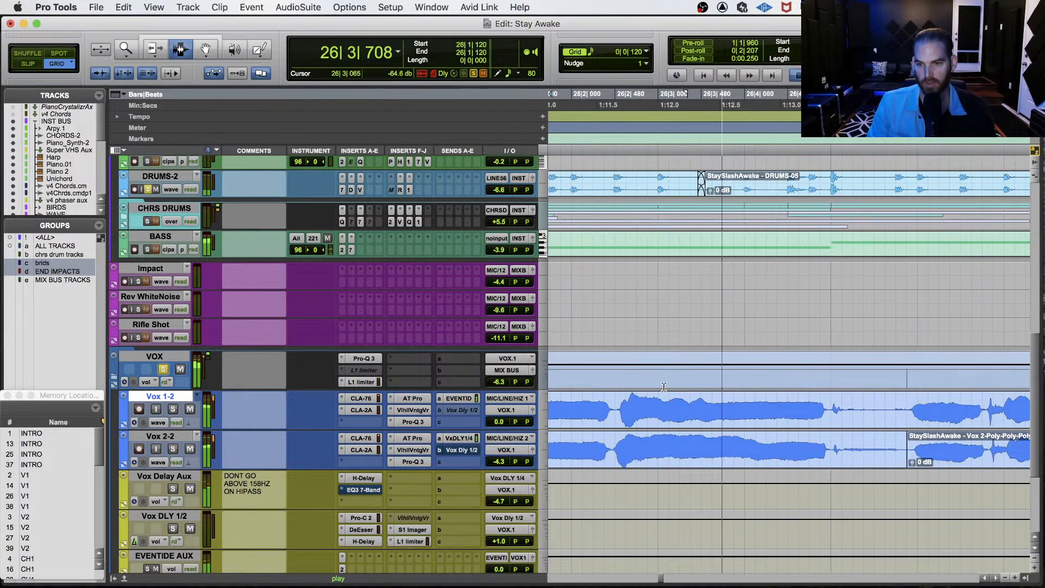
key("space")
key("t")
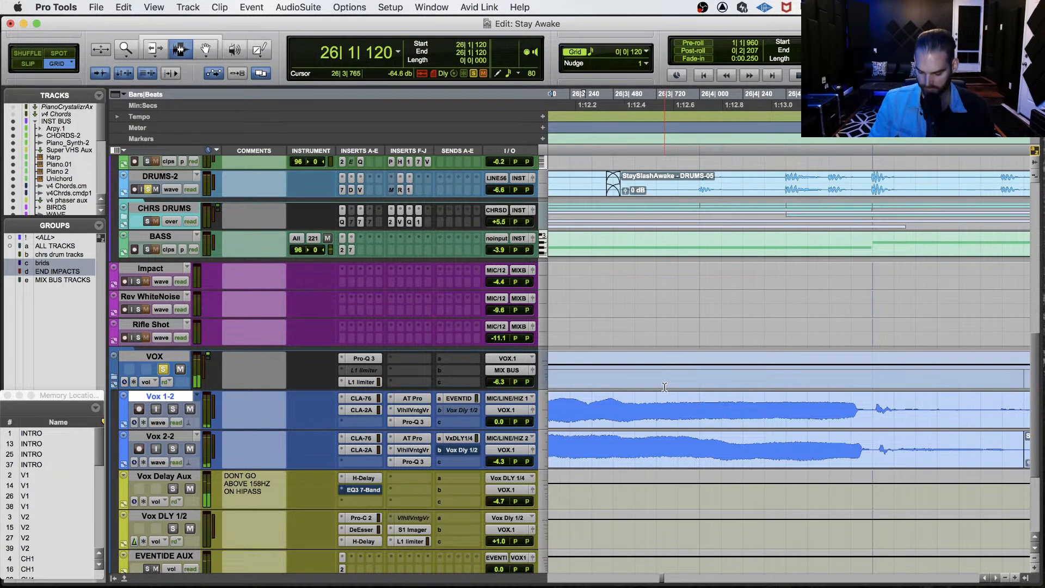
Locate to 37|1|000 and play the vocals, and replay the phrase from 36|4|600.
key("KP_Multiply")
type("3")
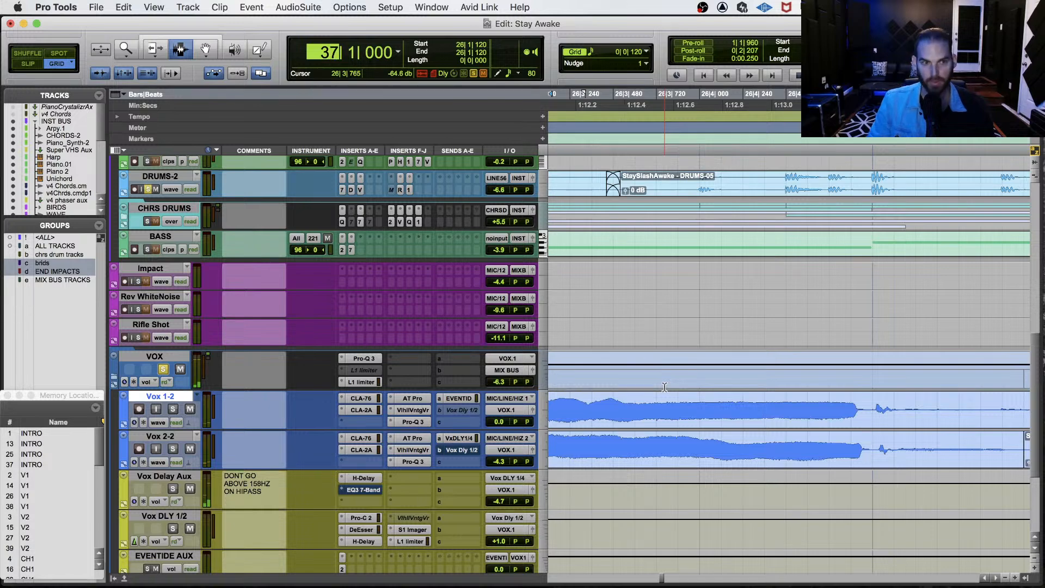
type("7")
key("Return")
key("space")
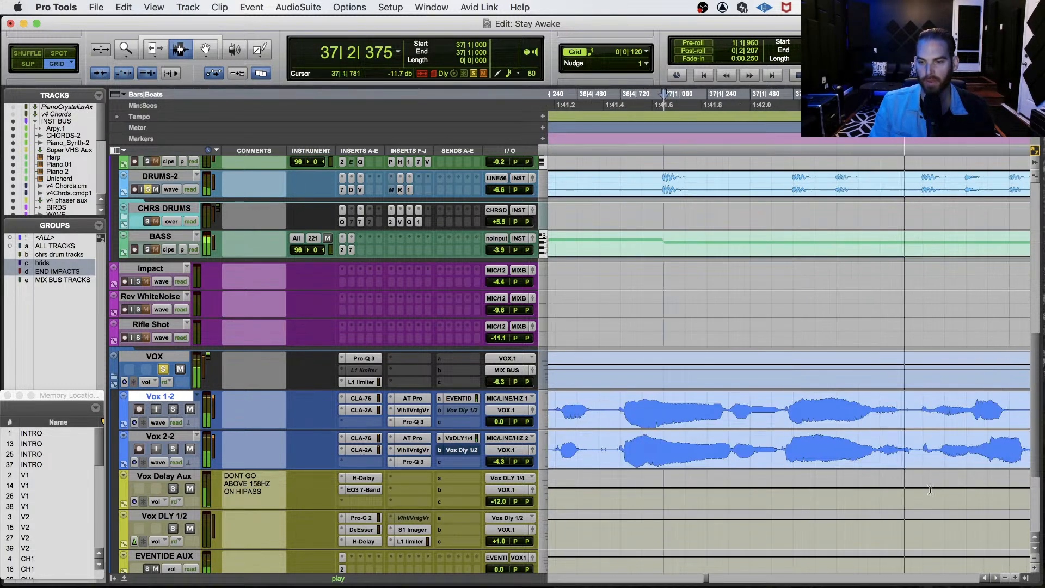
key("space")
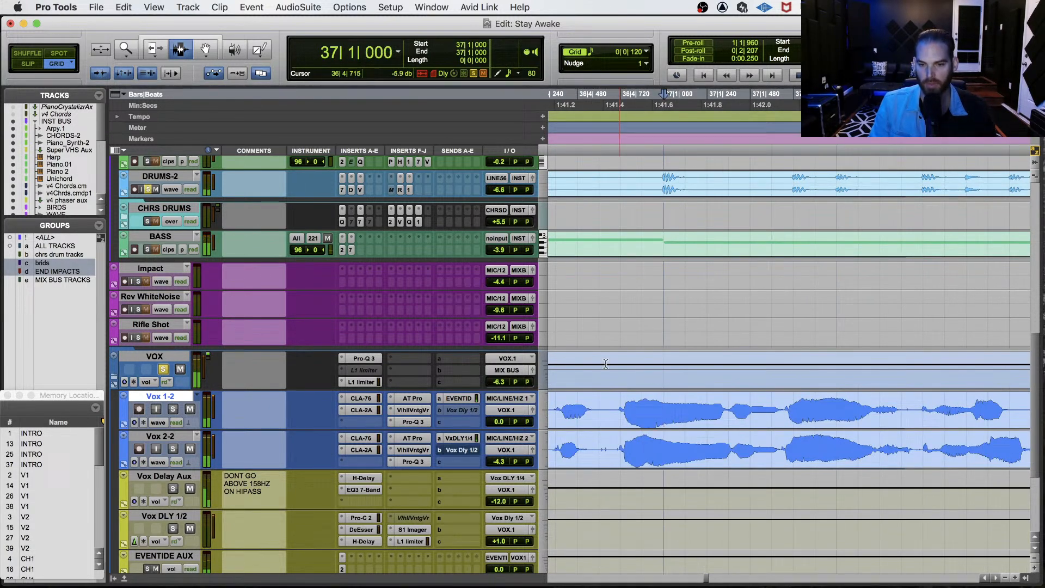
left_click(606, 410)
key("space")
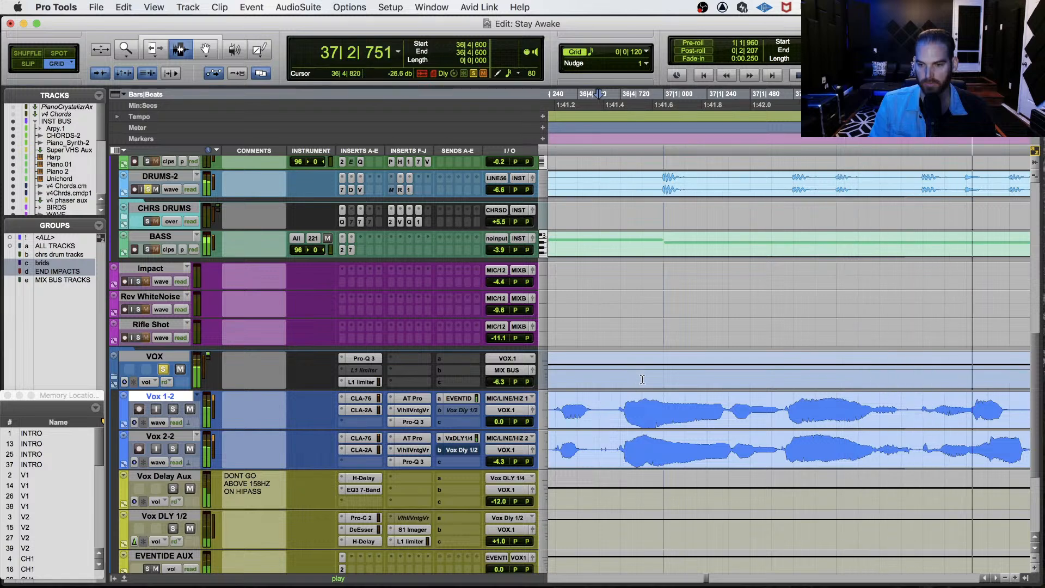
key("space")
Solo Vox 1-2 and play its phrase from 36|4|600.
left_click(173, 409)
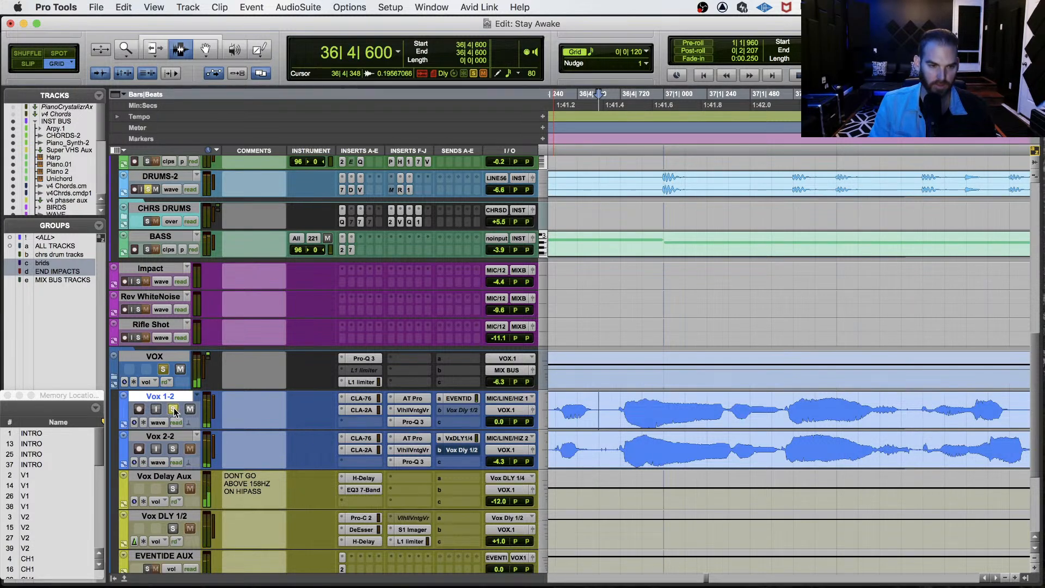
key("space")
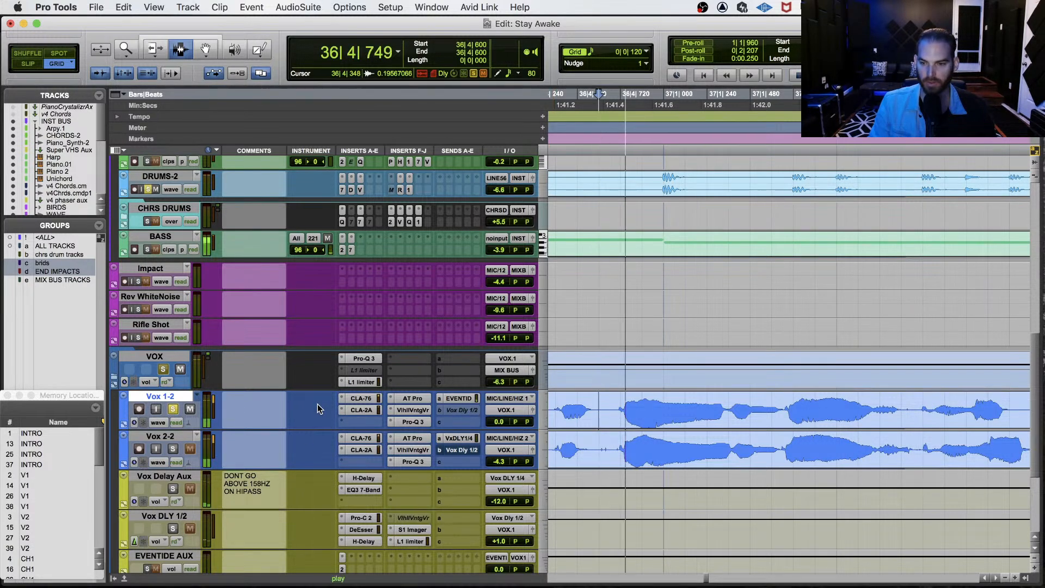
key("space")
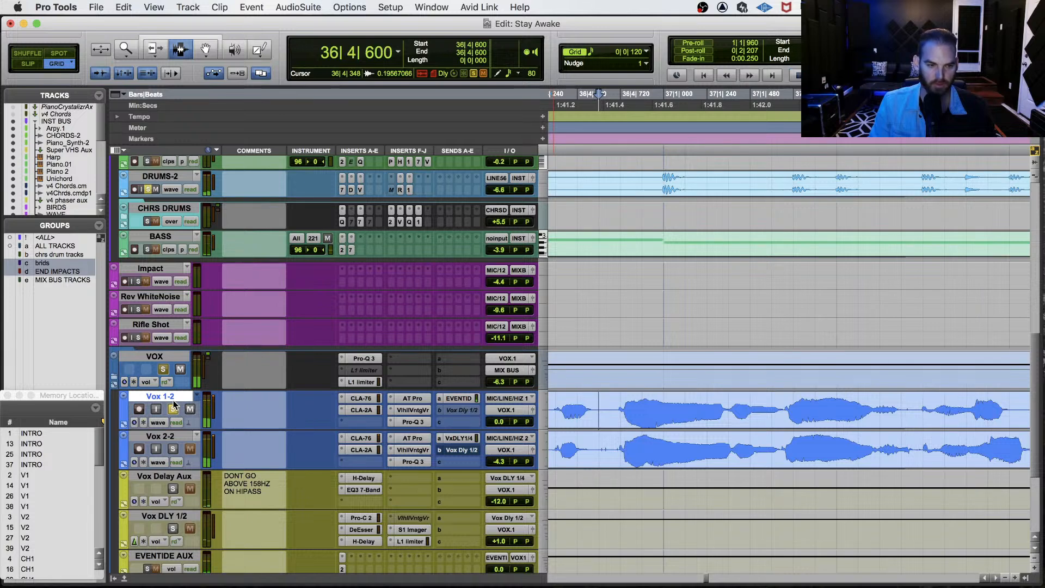
Switch the solo from Vox 1-2 to Vox 2-2 and play the same phrase twice from 36|4|600.
left_click(173, 409)
left_click(173, 448)
key("space")
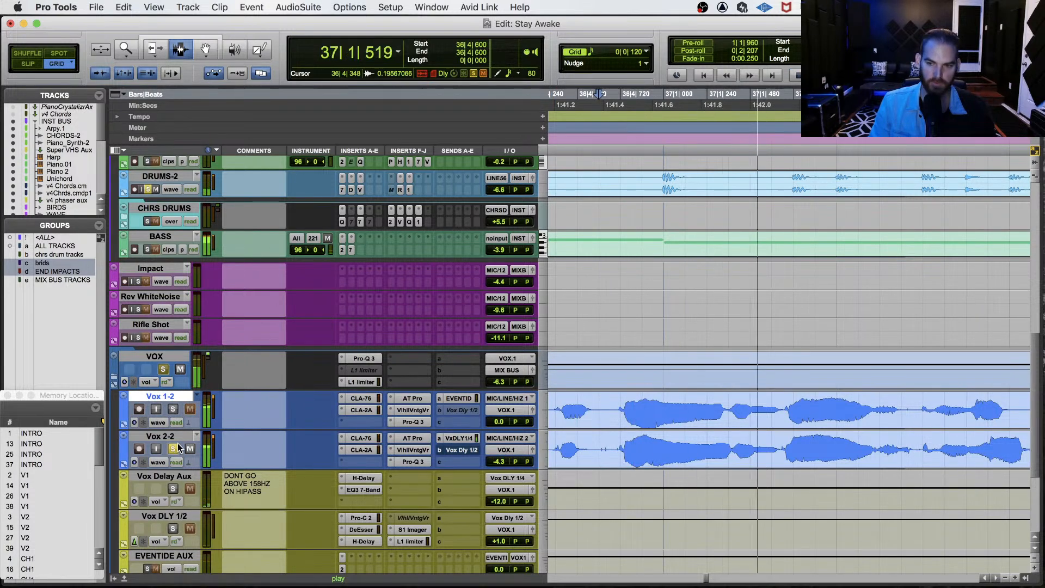
key("space")
key("space")
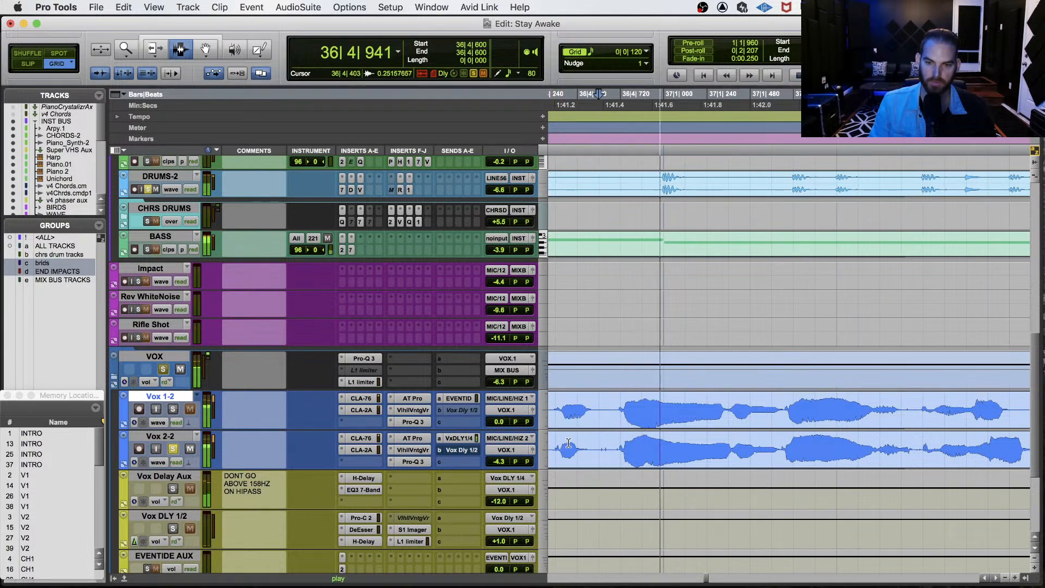
key("space")
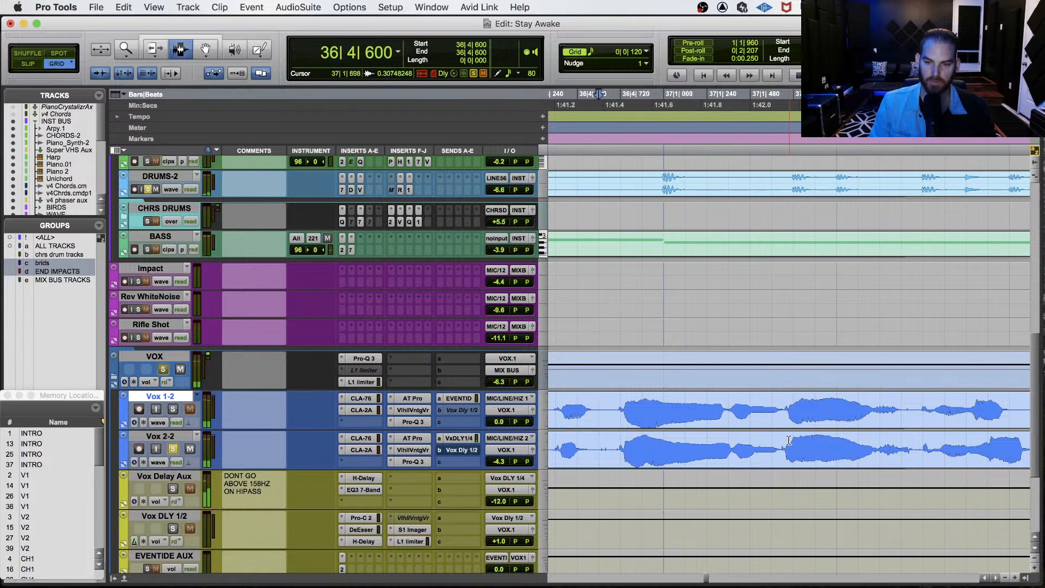
In Slip mode, capture the Vox 2-2 audio from 37|1|647 to 37|2|459 in ReVoice Pro Doubler and spot the processed result onto Vox 1-2.
key("F2")
left_click_drag(780, 439, 920, 439)
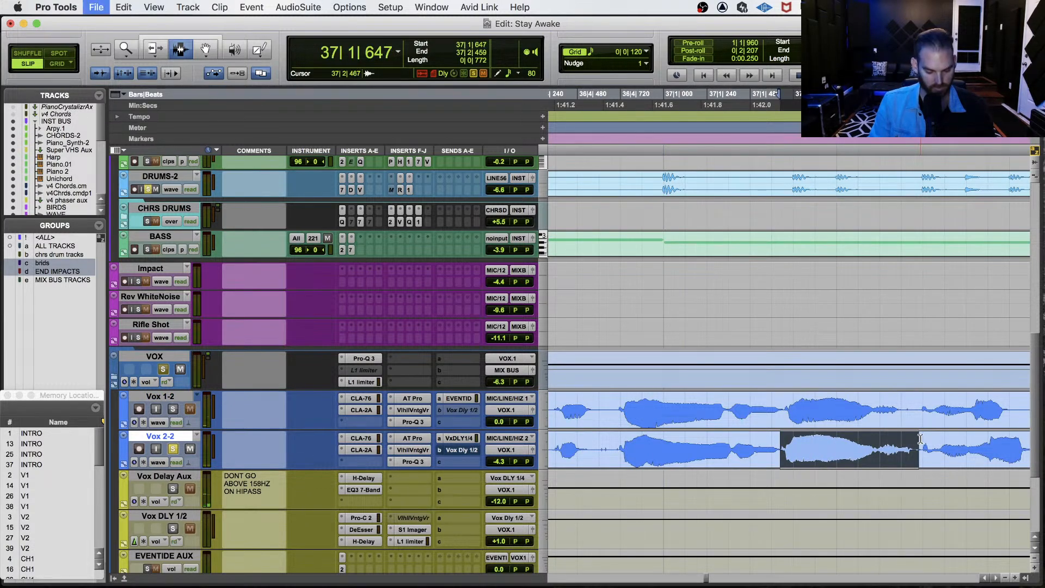
key("ctrl+super+d")
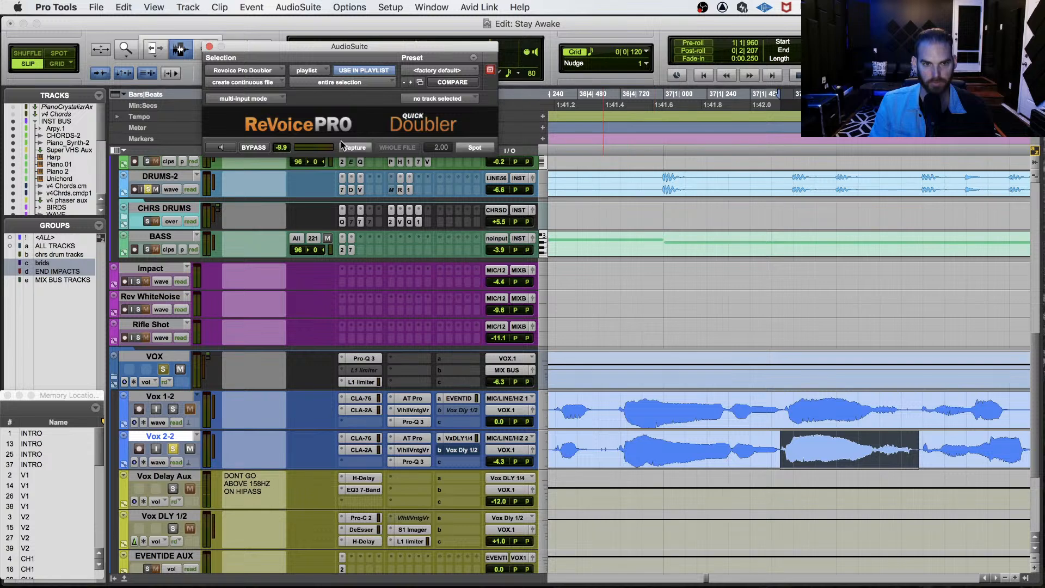
key("p")
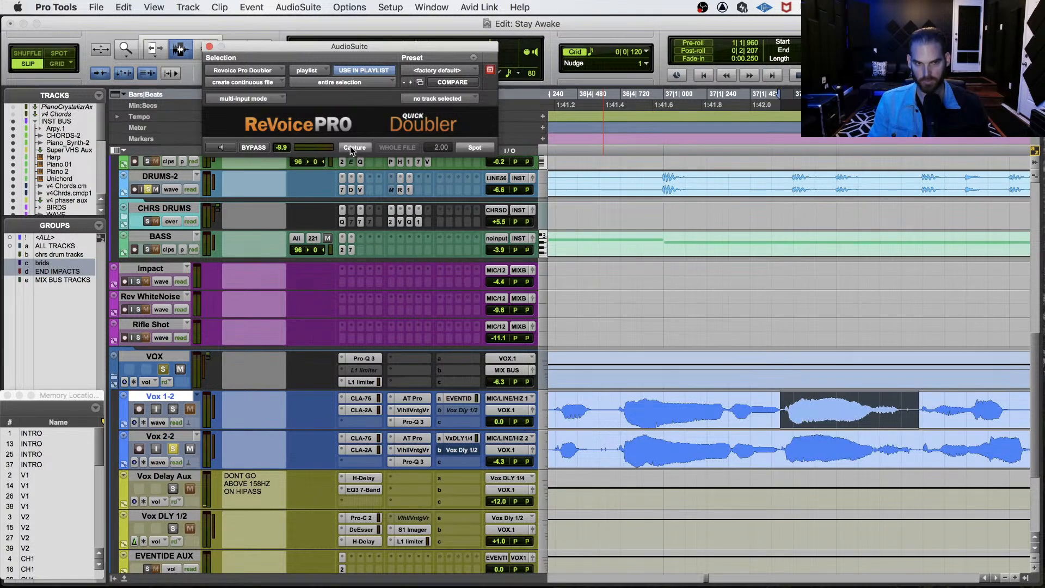
left_click(462, 145)
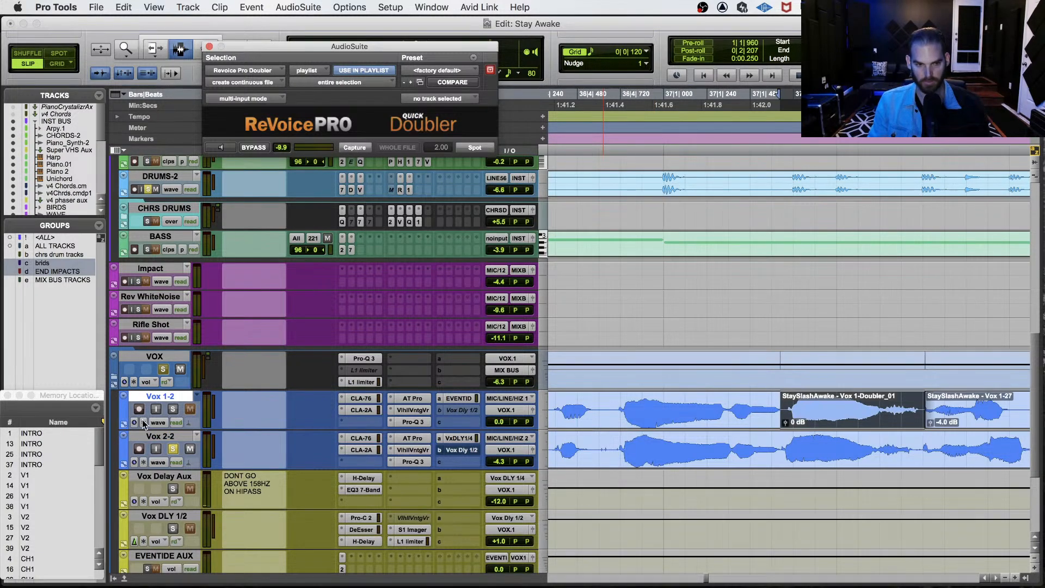
Solo Vox 1-2 along with Vox 2-2 and play both from just before the phrase through the new Doubler clip.
left_click(173, 409)
key("space")
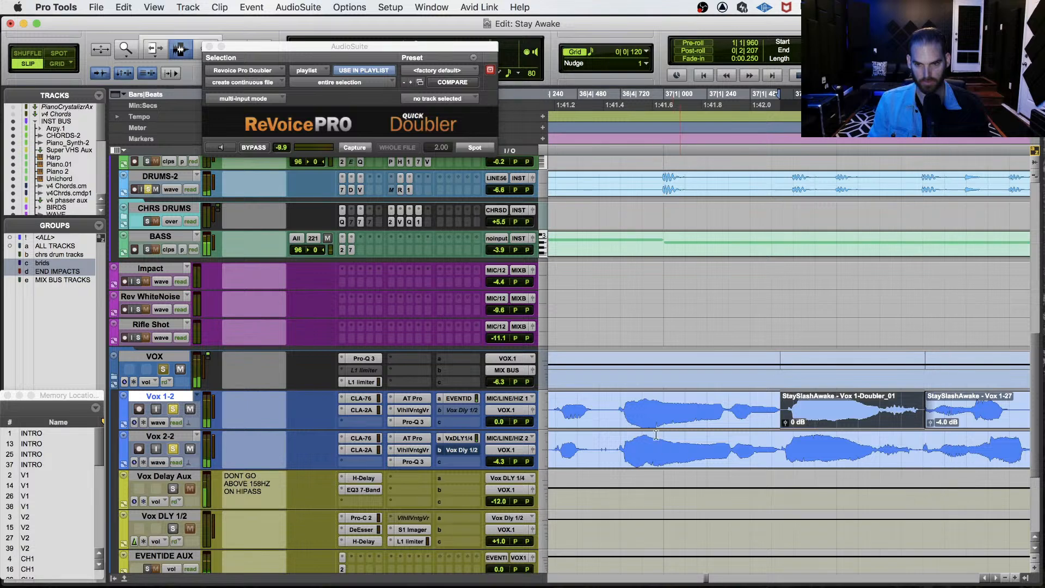
left_click(605, 407)
key("space")
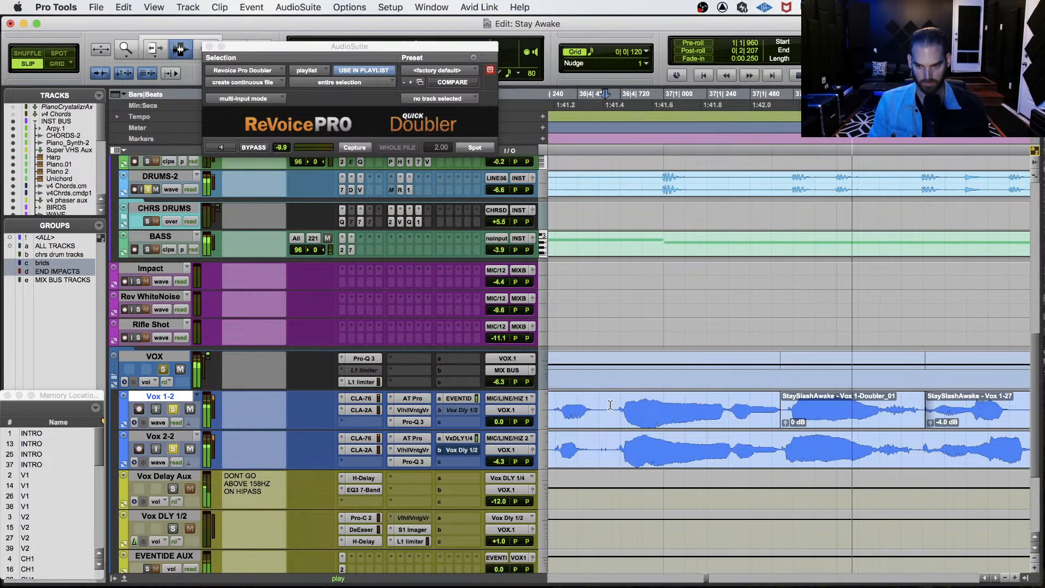
key("space")
Select the preceding Vox 2-2 phrase up to the Doubler clip's start and compare it with Vox 1-2 by switching the solos during playback.
left_click(780, 442)
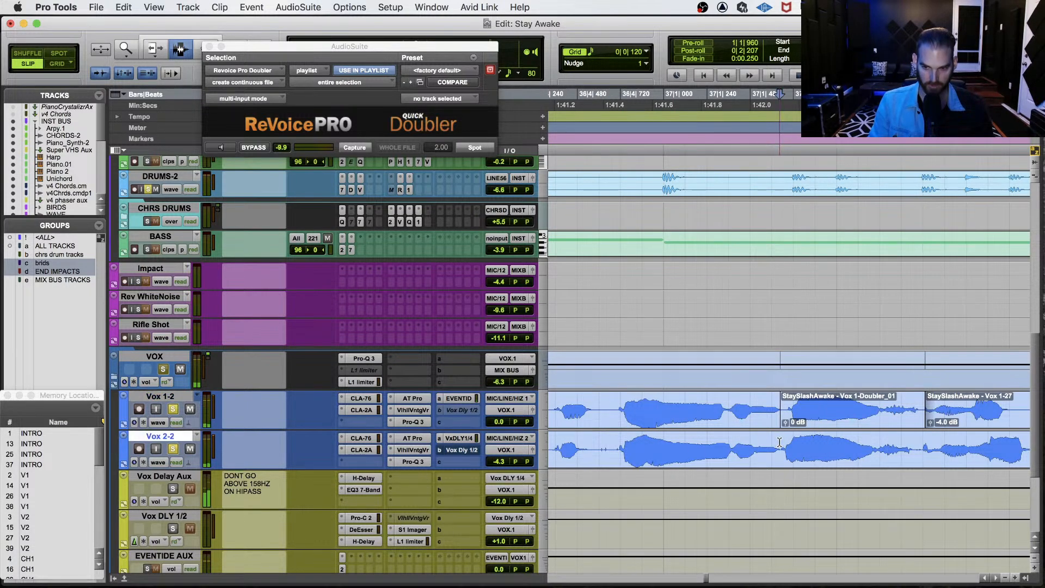
left_click_drag(780, 442, 611, 434)
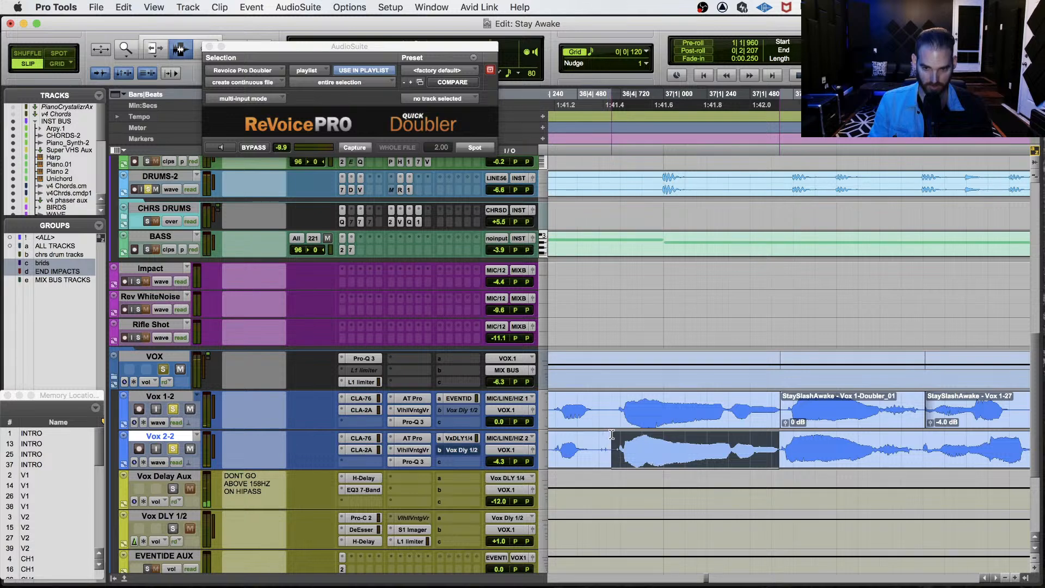
left_click(173, 409)
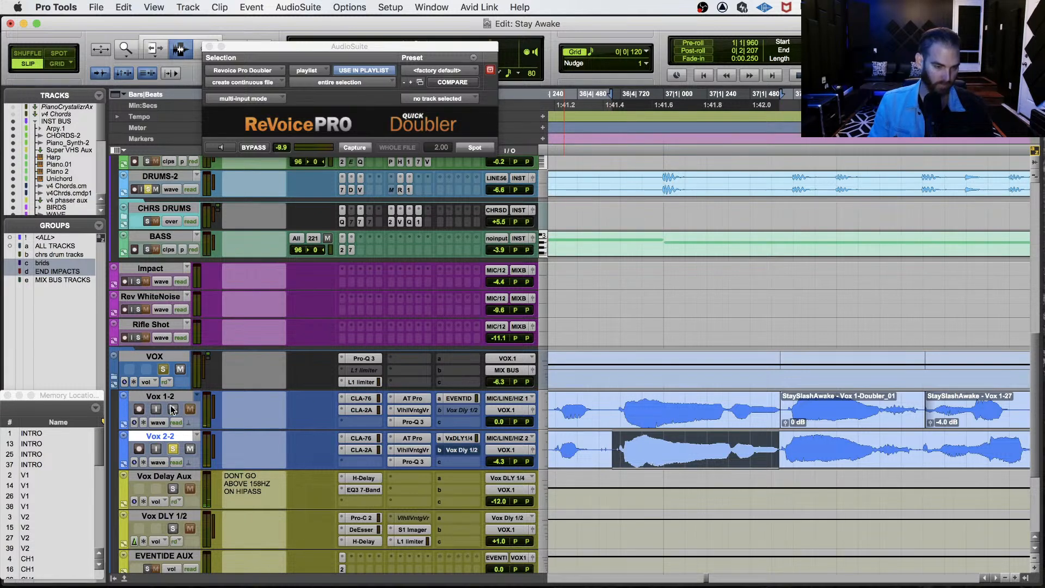
key("space")
left_click(163, 370)
left_click(173, 449)
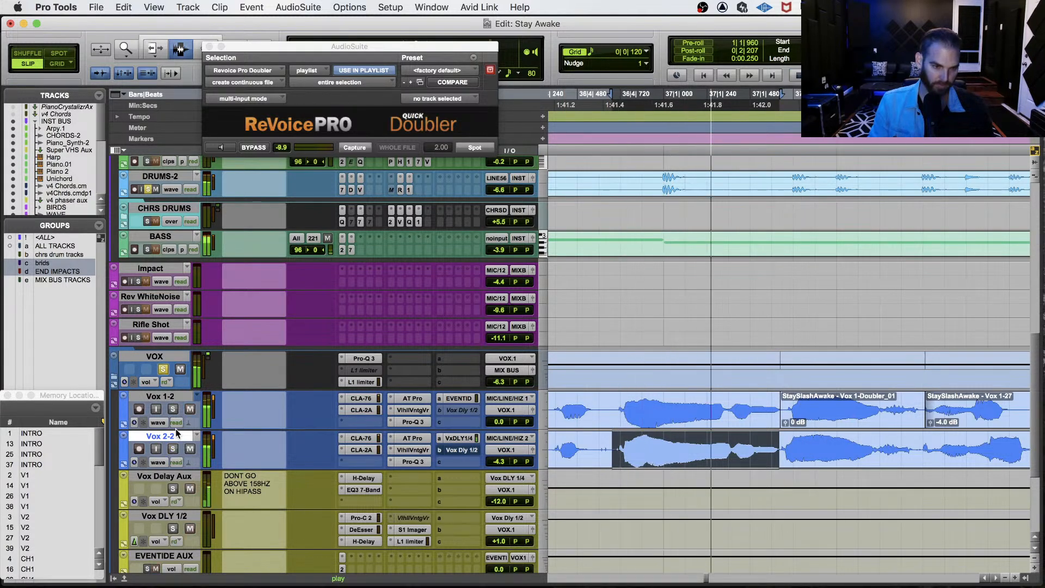
left_click(173, 409)
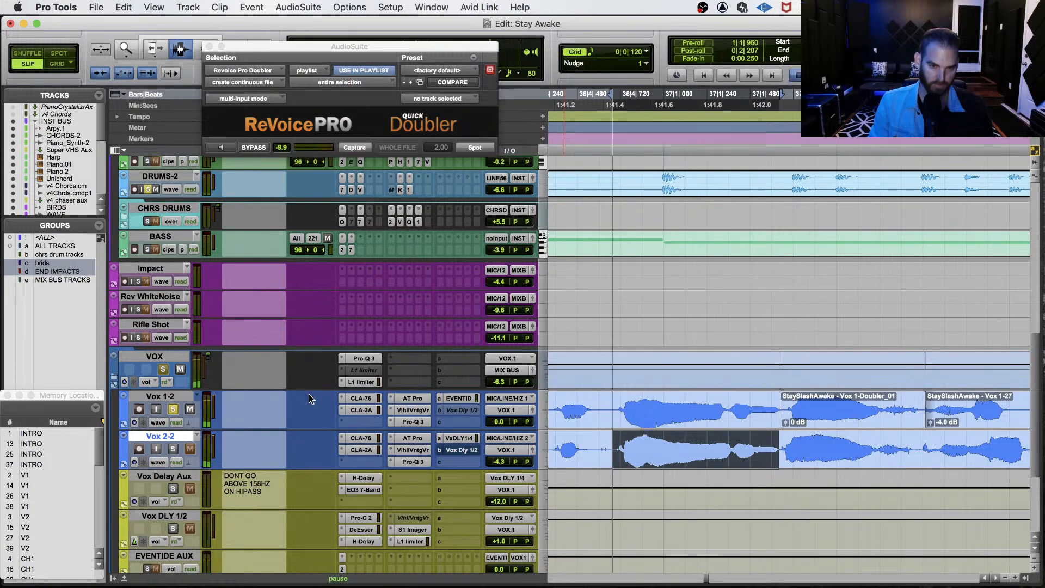
Switch the solo from Vox 1-2 to Vox 2-2 during playback of the selected phrase and clear the Vox 2-2 solo.
left_click(173, 409)
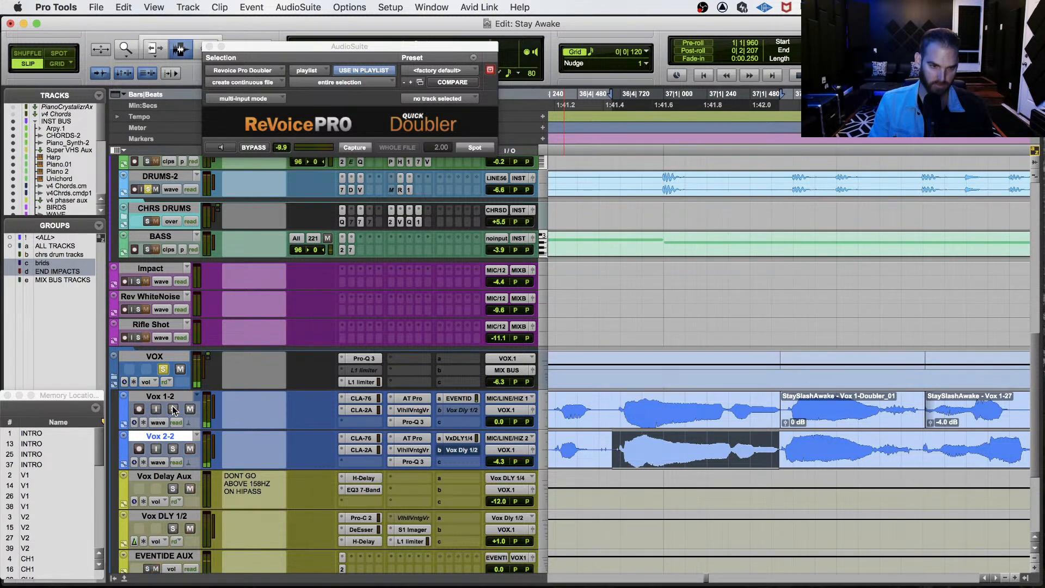
left_click(173, 449)
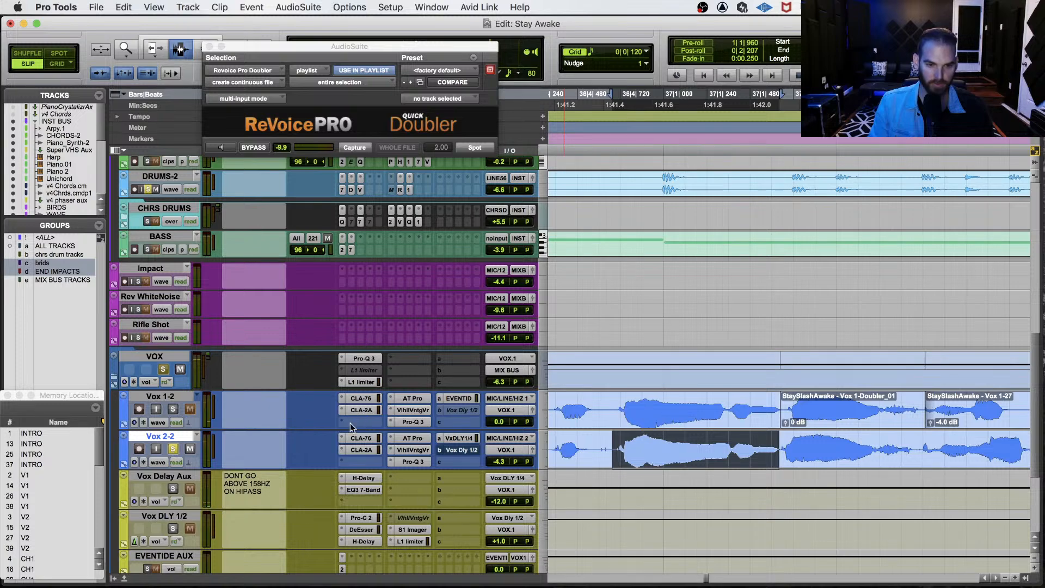
scroll(350, 424, "up", 1)
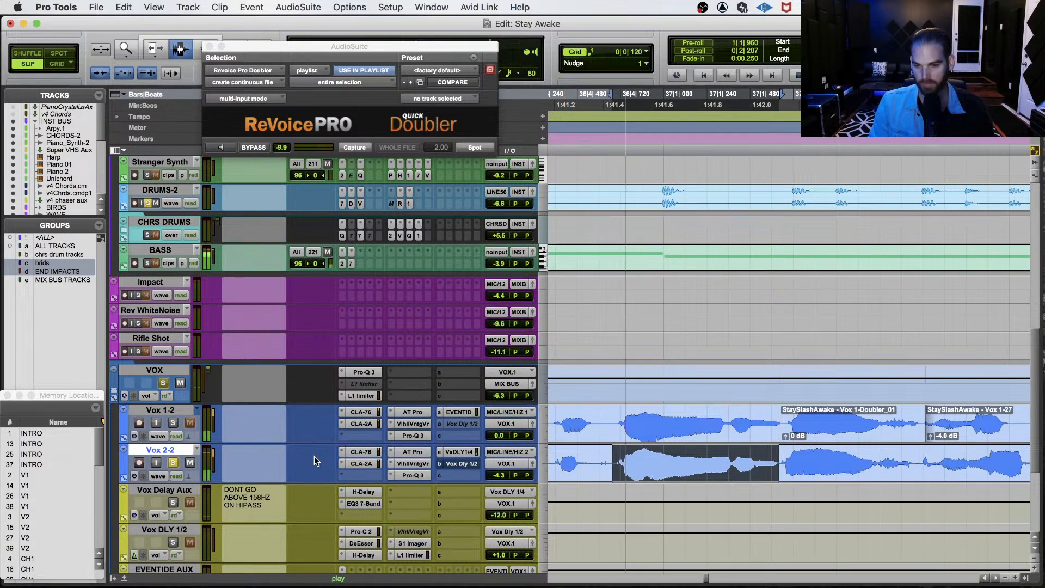
left_click(174, 463)
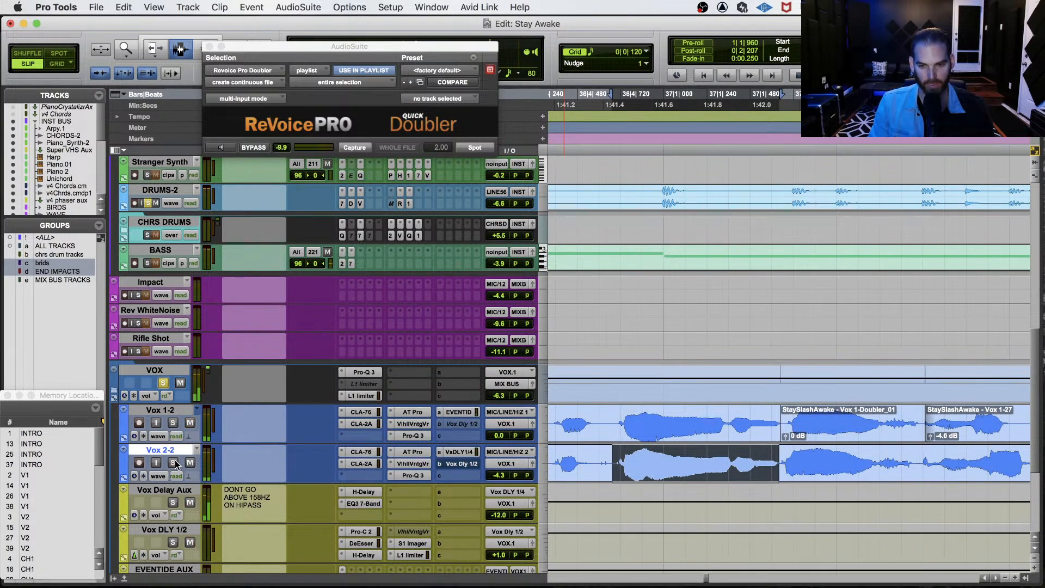
Move the phrase selection up to Vox 1-2, save the session, then capture it in ReVoice Pro Doubler and spot the result onto Vox 2-2.
key("p")
key("super+s")
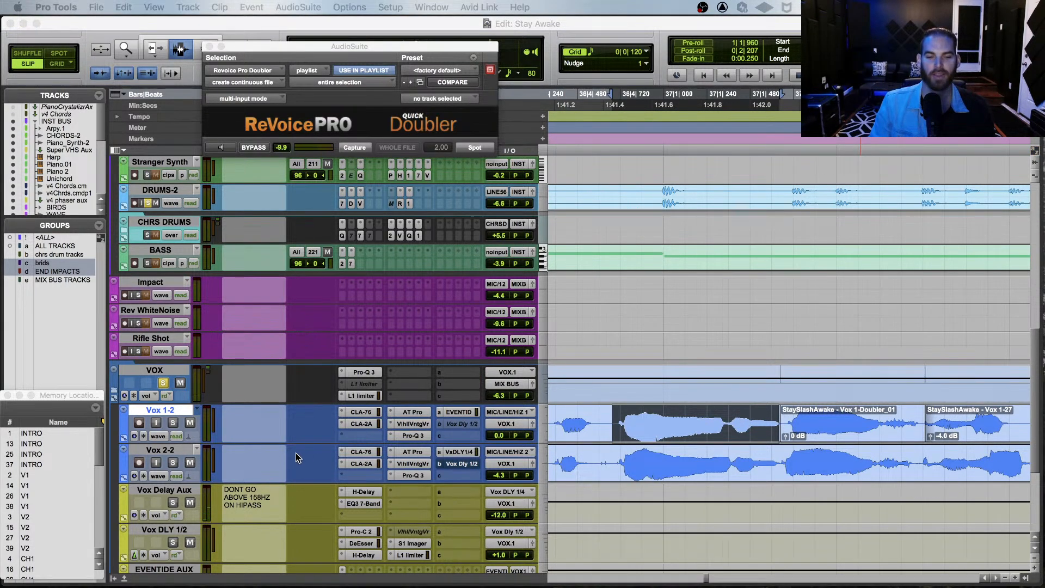
left_click(320, 418)
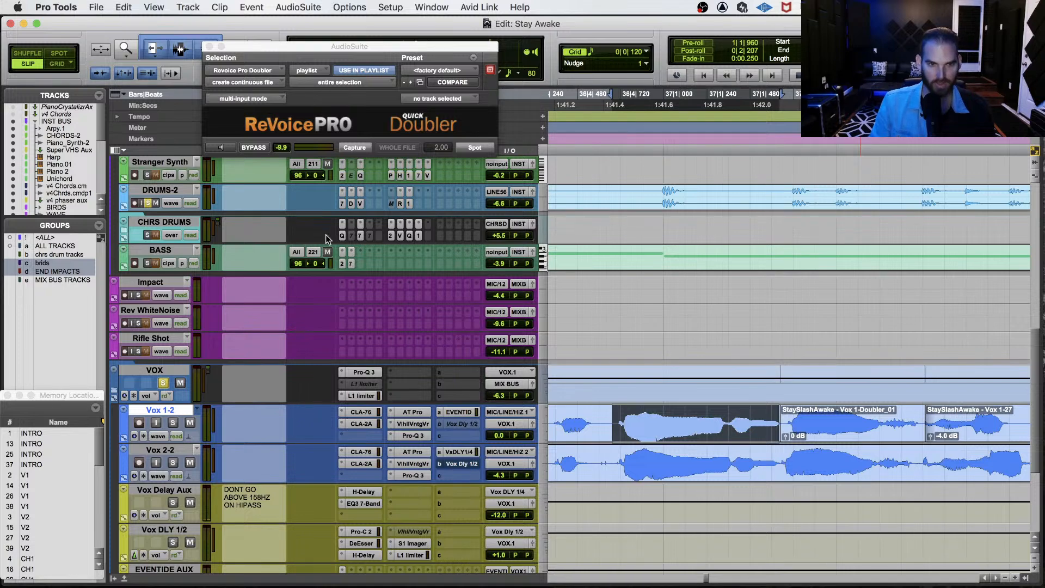
scroll(338, 160, "down", 1)
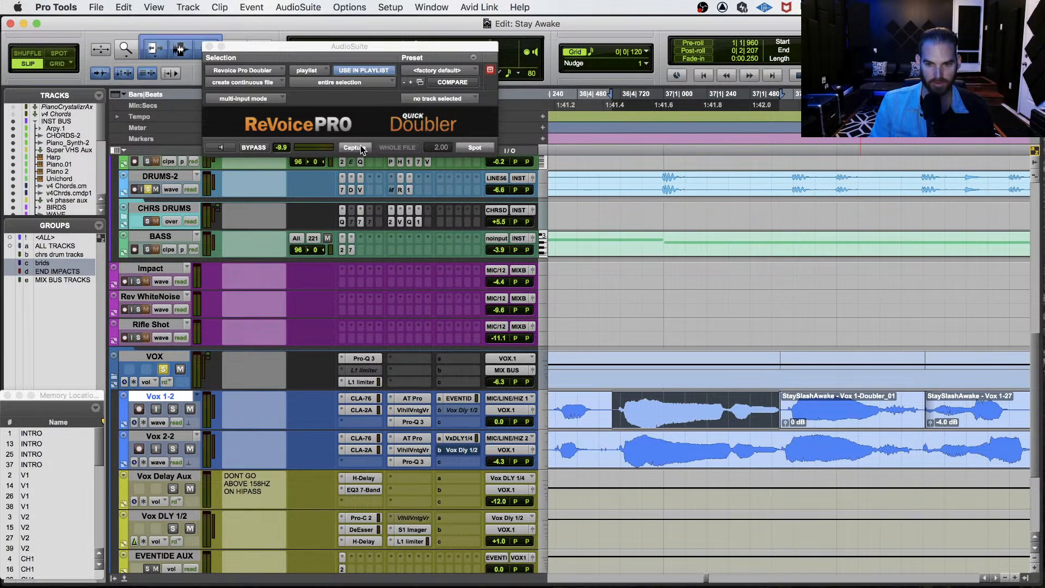
left_click(360, 146)
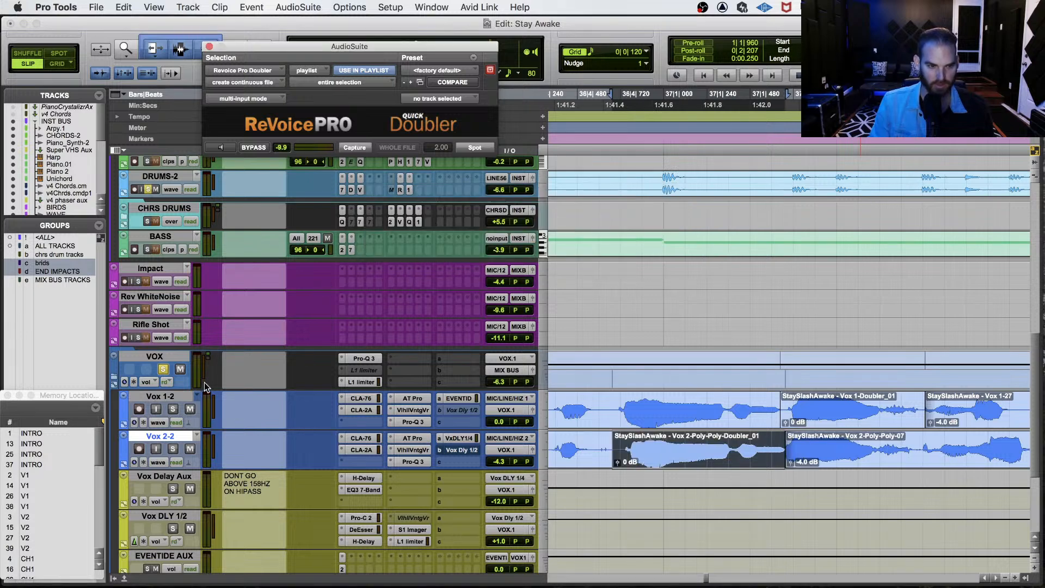
Play the new Vox 2-2 Doubler clip, then select the phrase across Vox 1-2 and Vox 2-2 and play it again.
key("space")
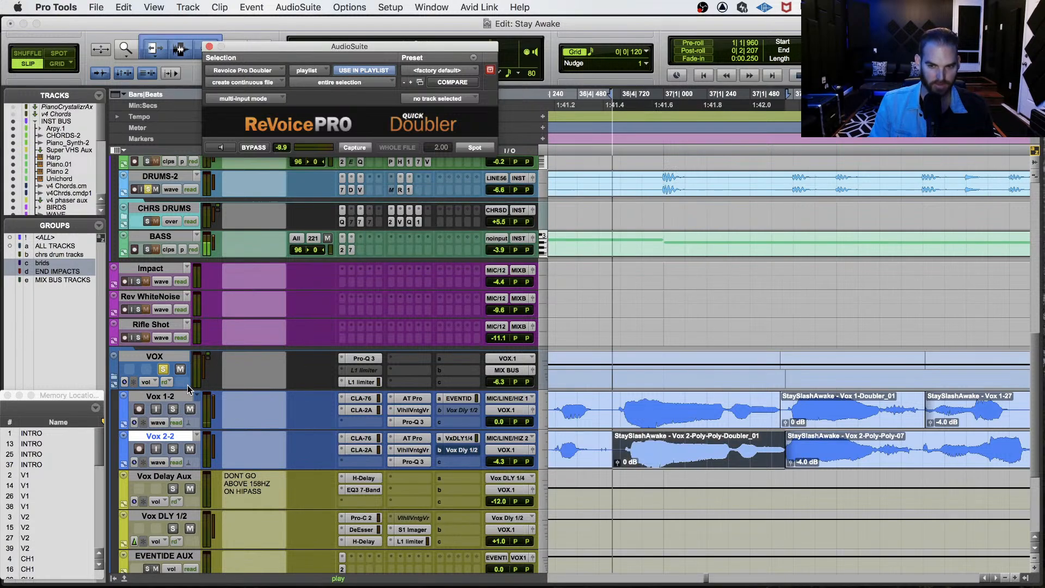
left_click(562, 404)
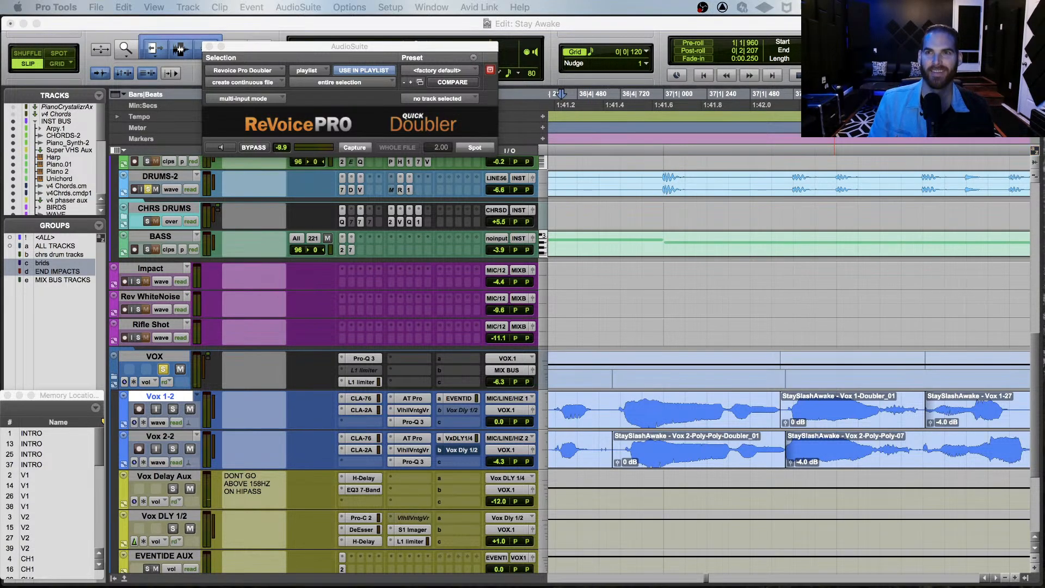
left_click(306, 404)
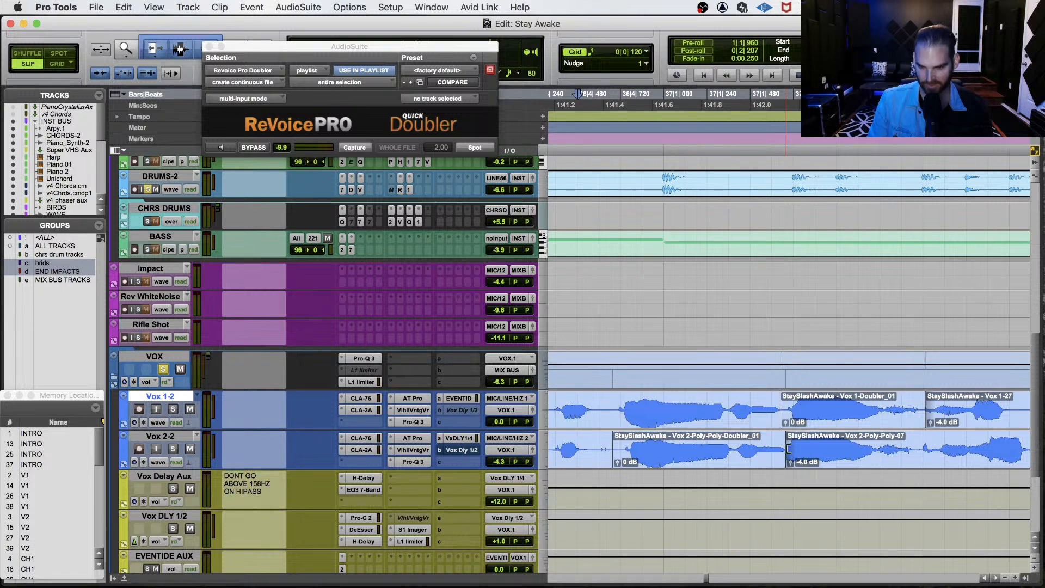
scroll(706, 439, "left", 3)
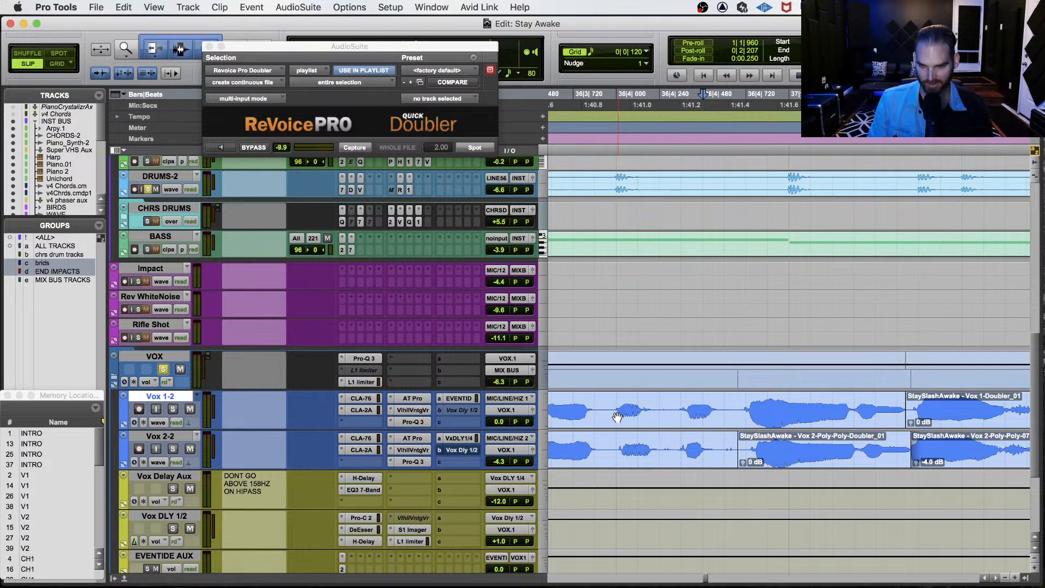
left_click_drag(721, 411, 920, 455)
key("space")
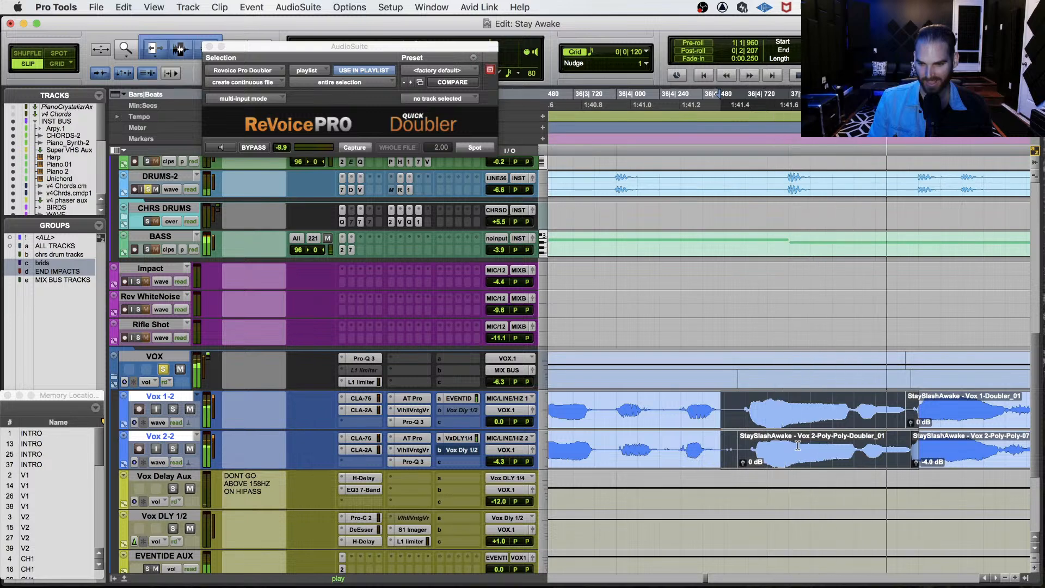
Play both vocals twice from the earlier words on Vox 1-2, leading into the new Doubler phrase.
left_click(579, 415)
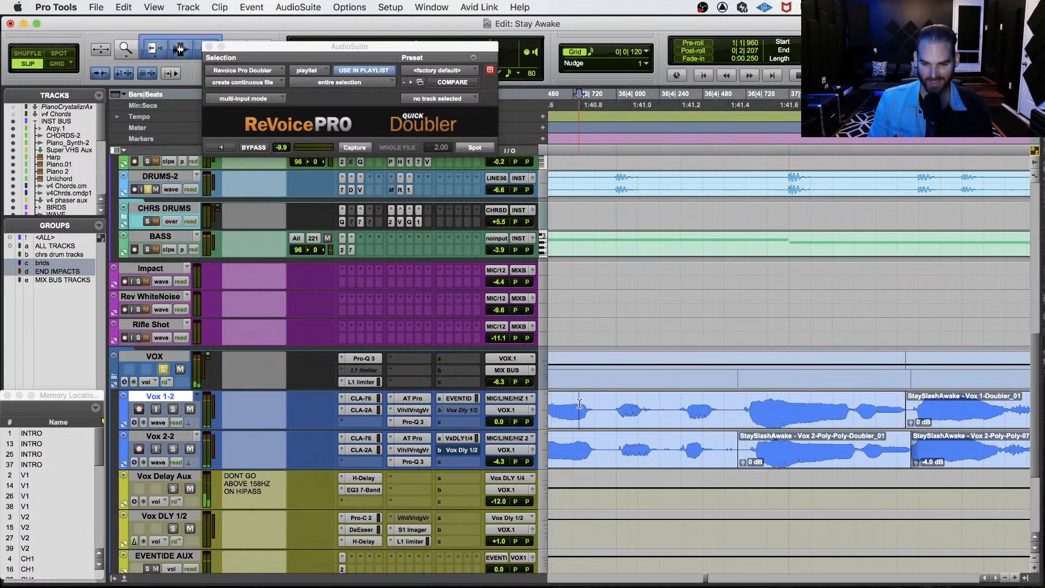
key("space")
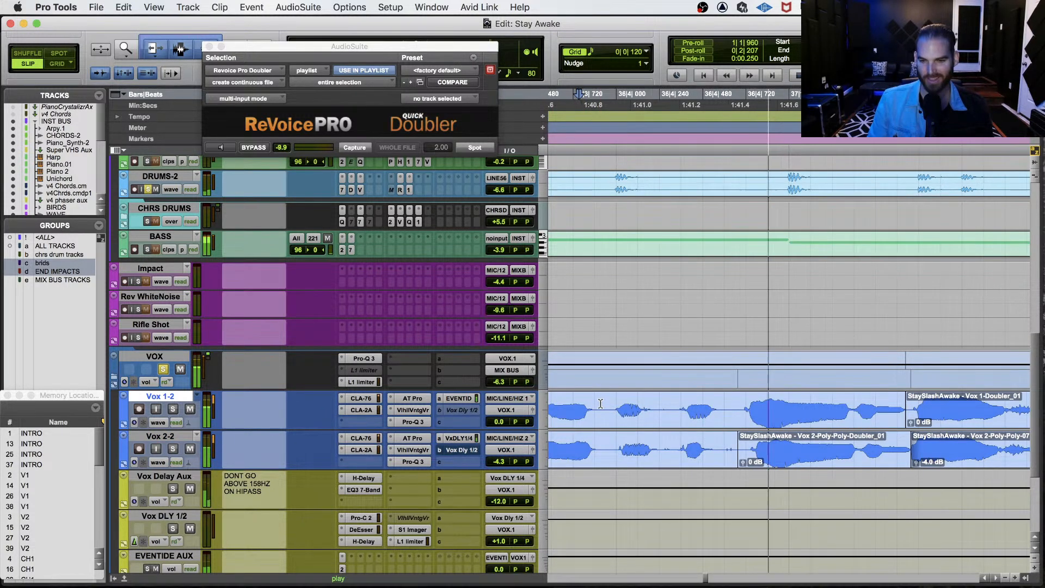
key("space")
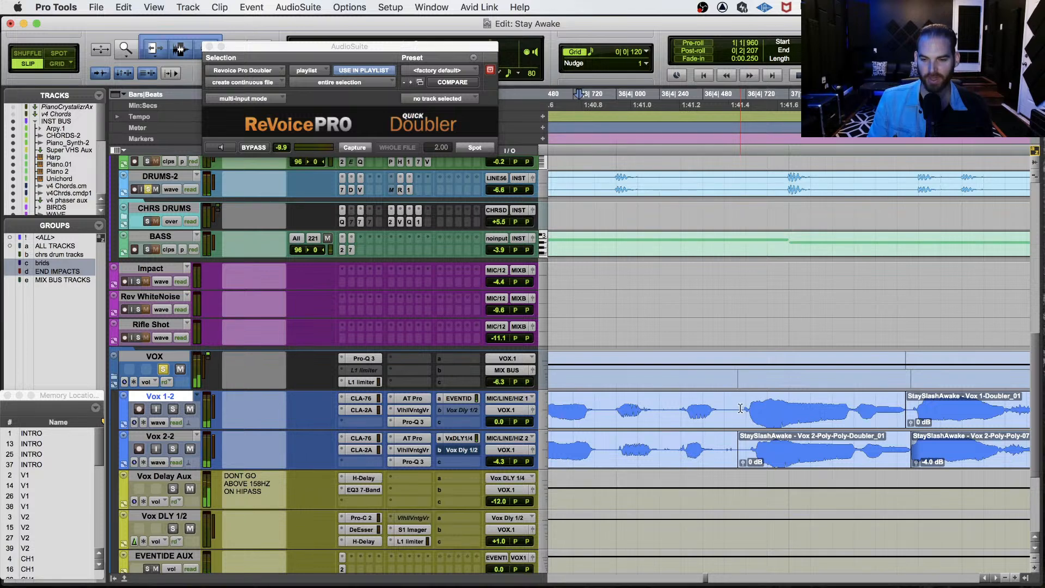
key("space")
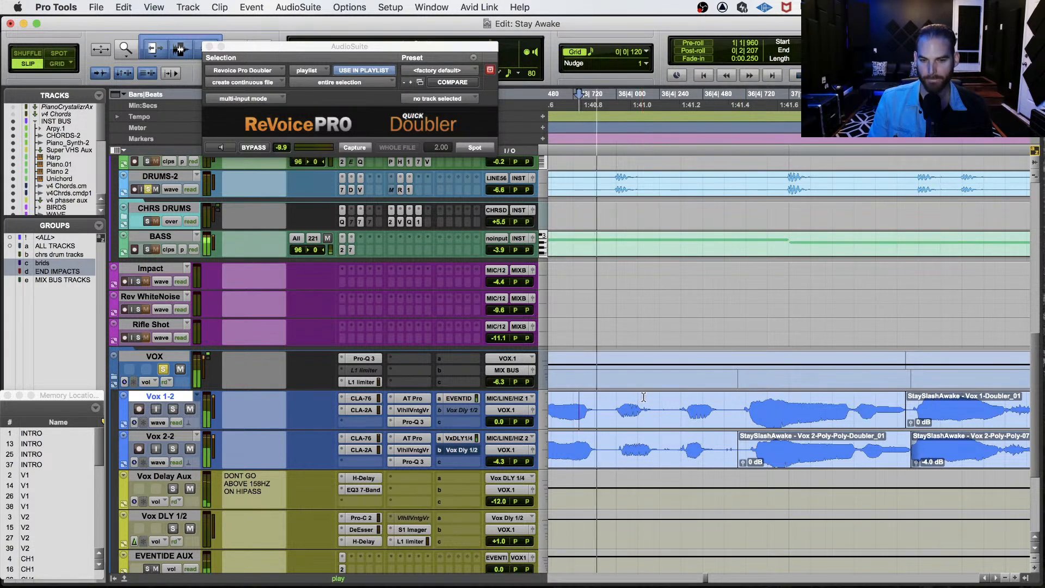
key("space")
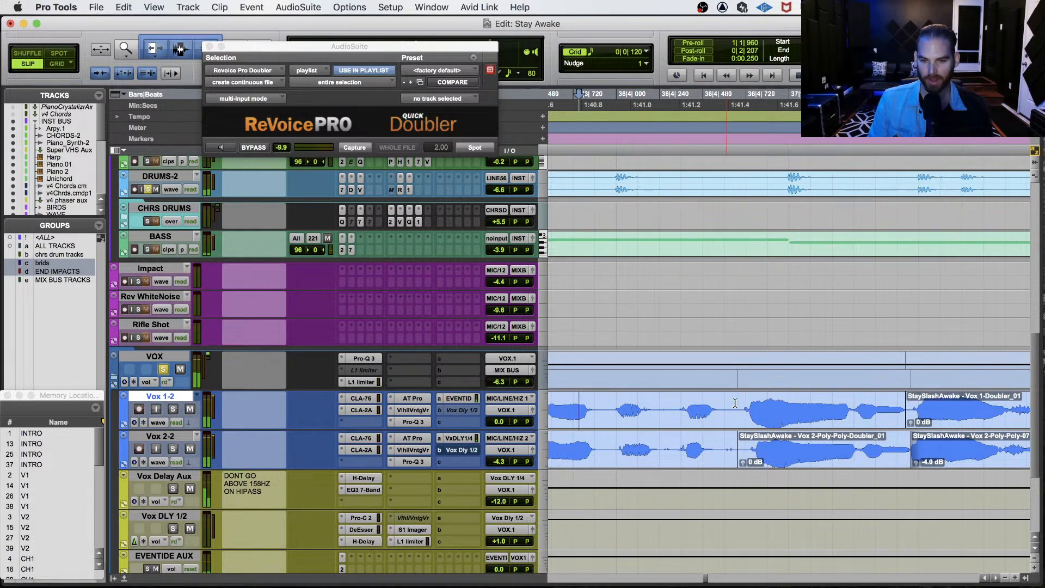
Replay both vocals from just before the start of the new Vox 2-2 Doubler clip.
left_click(736, 402)
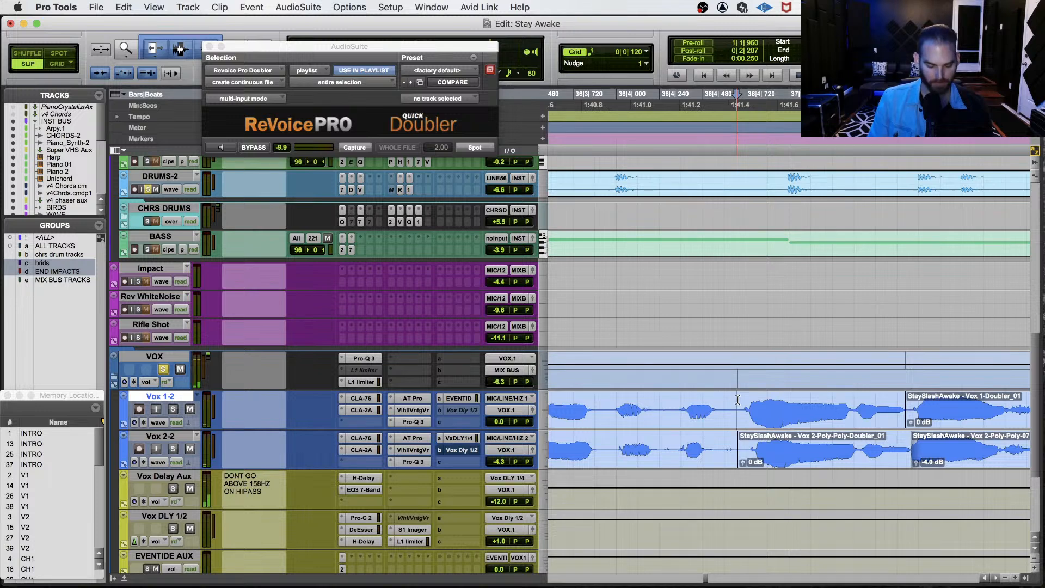
left_click(727, 404)
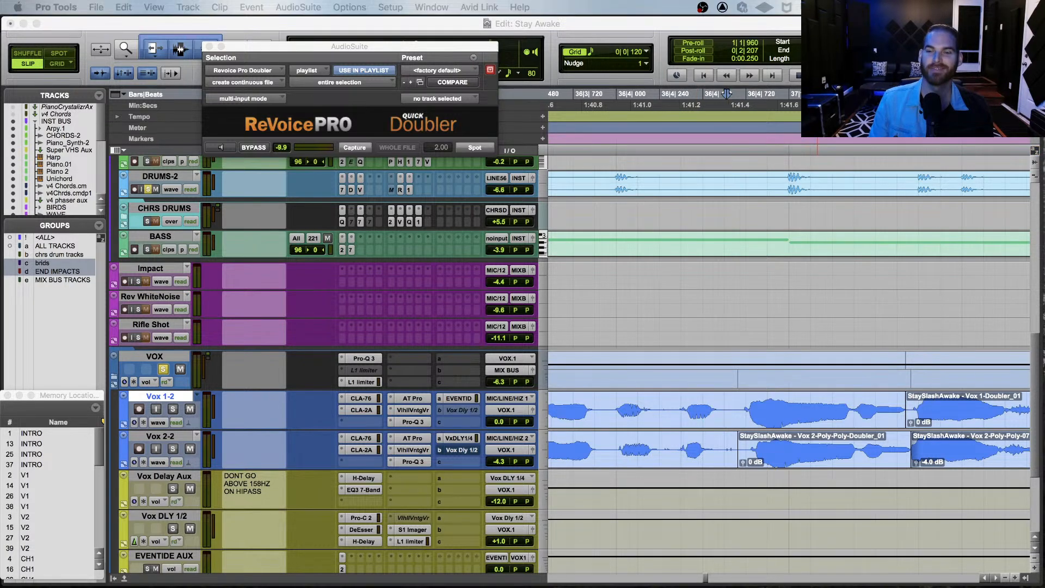
left_click(313, 408)
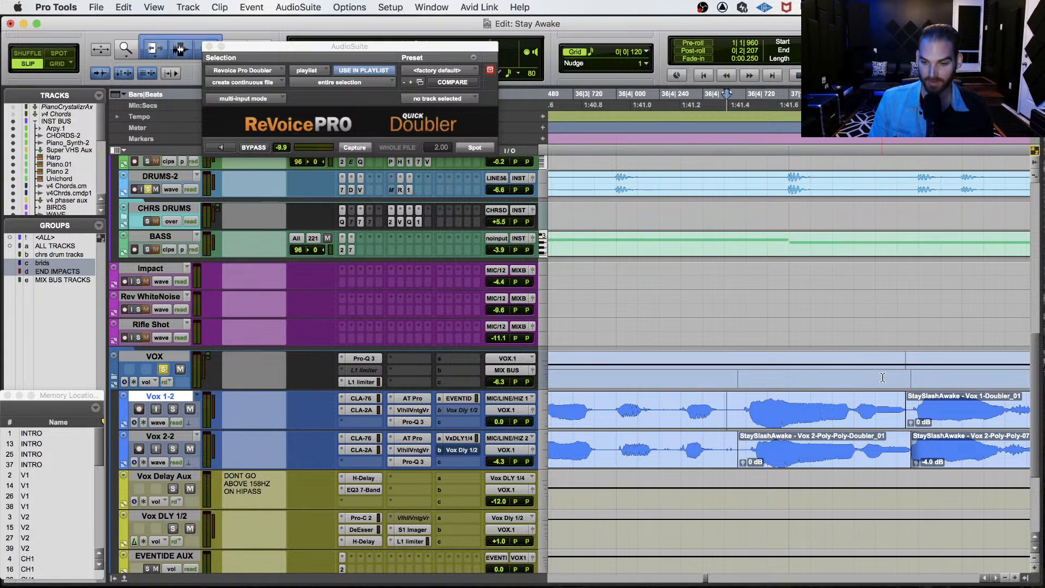
left_click(726, 406)
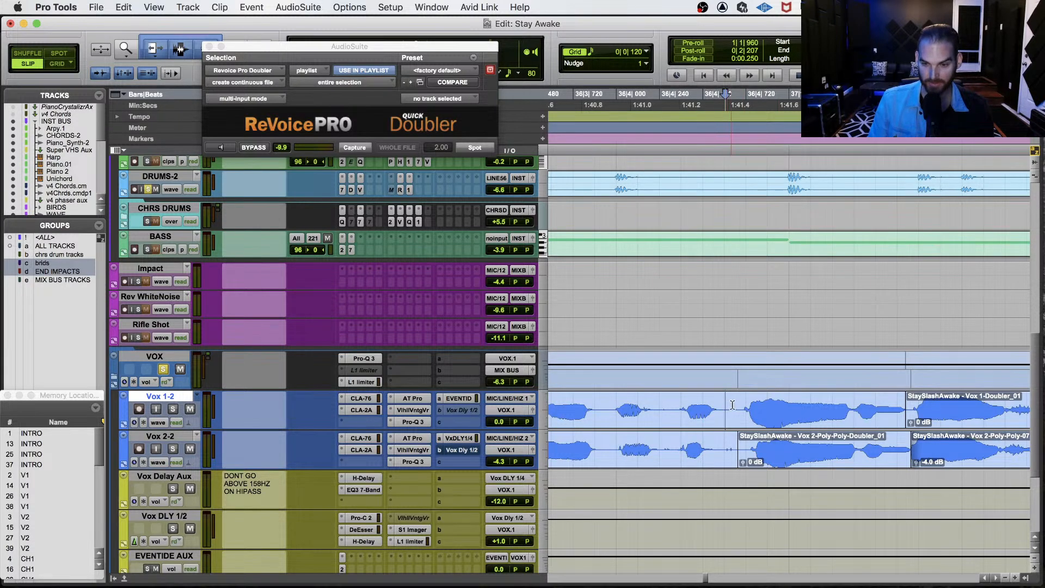
Trim the start of the Vox 2-2 clip following the new Doubler clip slightly earlier and save the session.
scroll(807, 407, "right", 5)
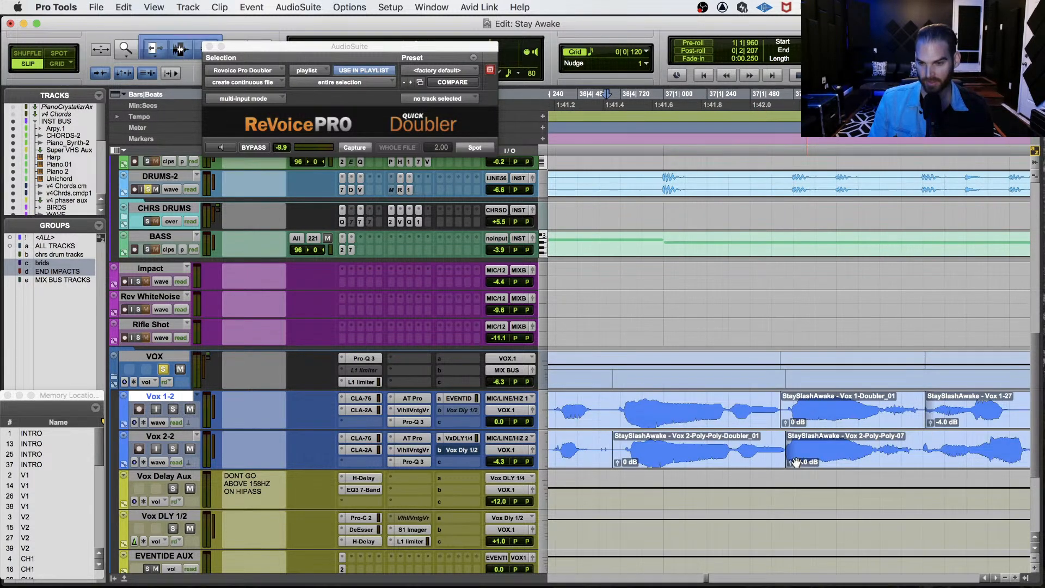
left_click(789, 445)
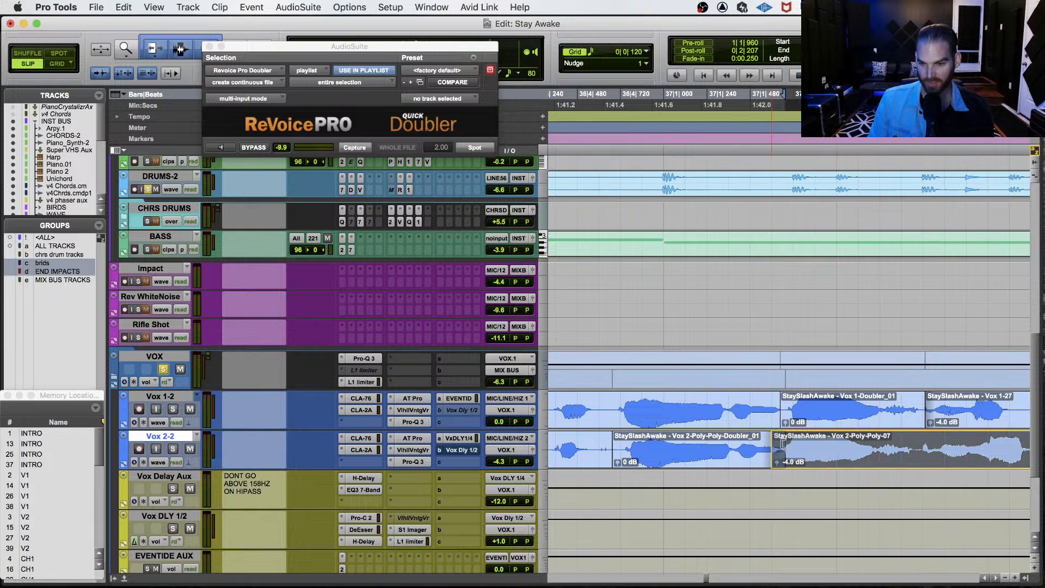
left_click_drag(788, 443, 788, 443)
left_click(563, 441)
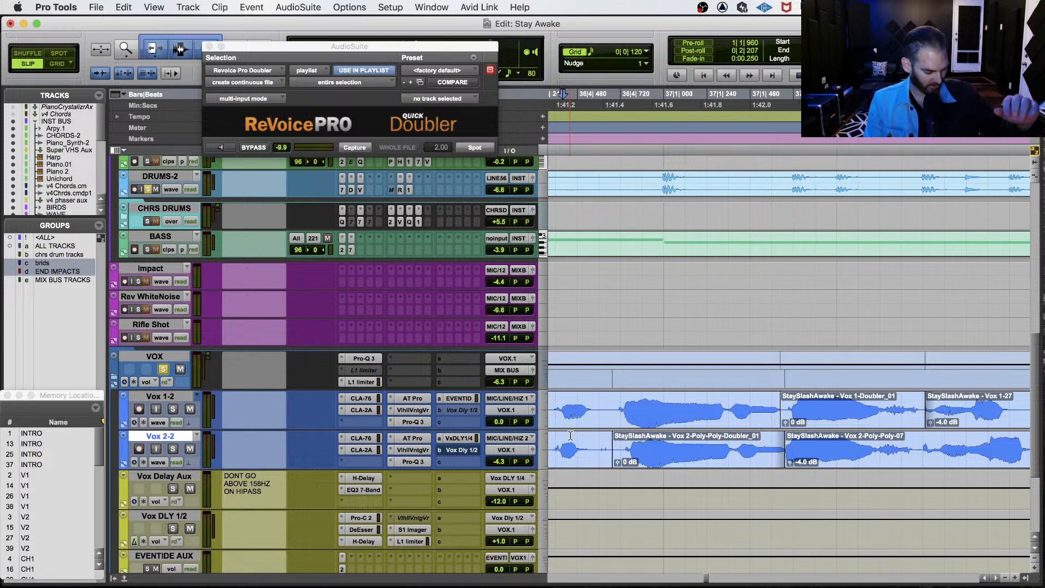
key("super+s")
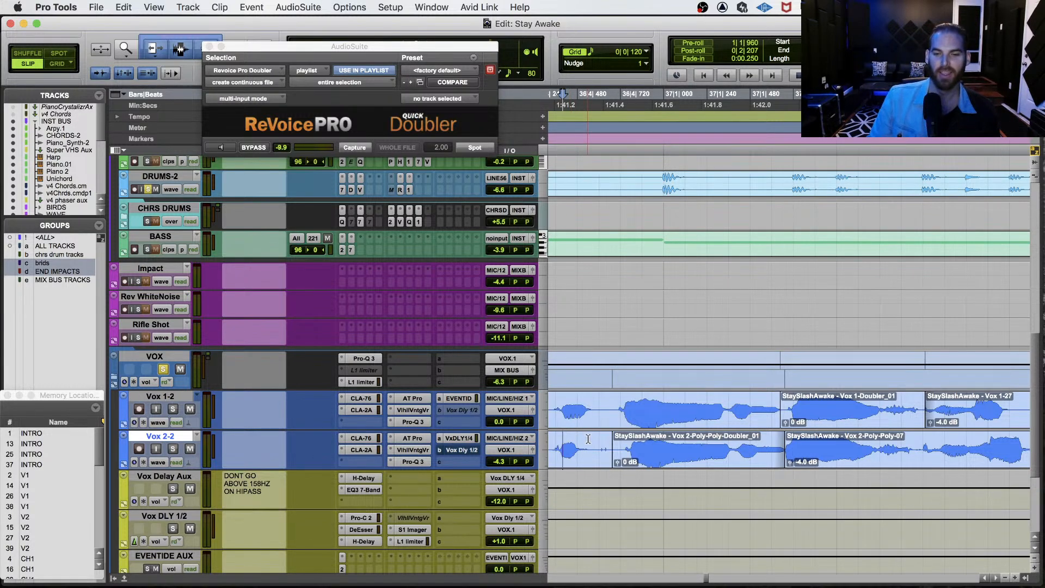
Select the new Vox 2-2 Doubler clip with the Grabber tool and play both vocals from just before the phrase.
key("space")
key("space")
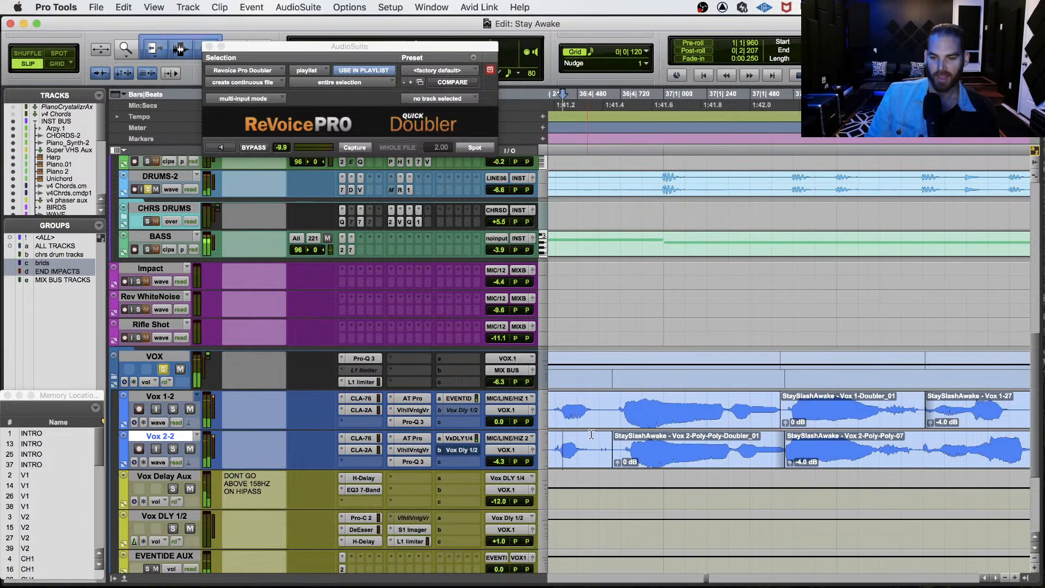
key("super+bracketright")
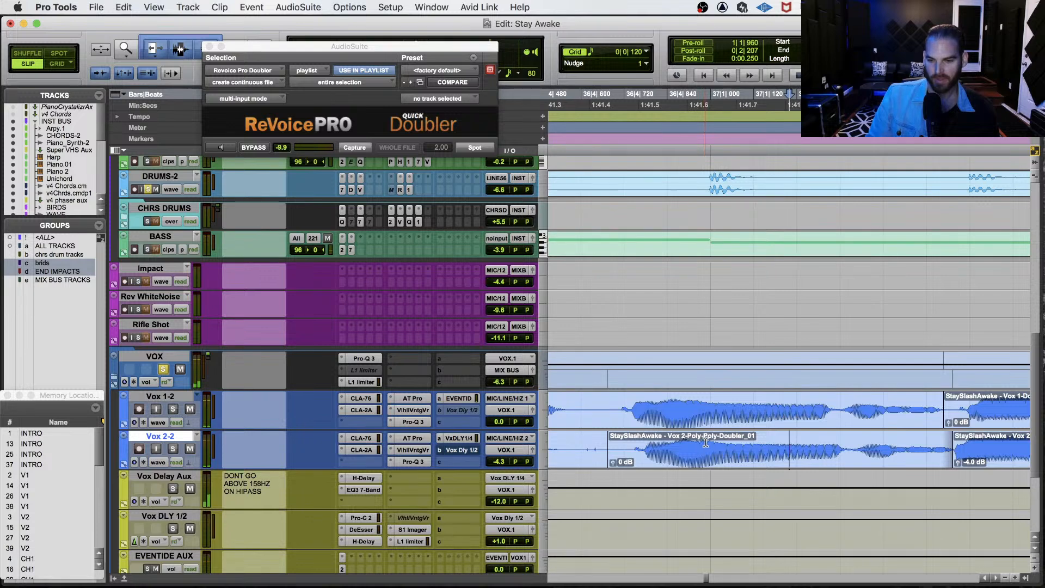
key("super+4")
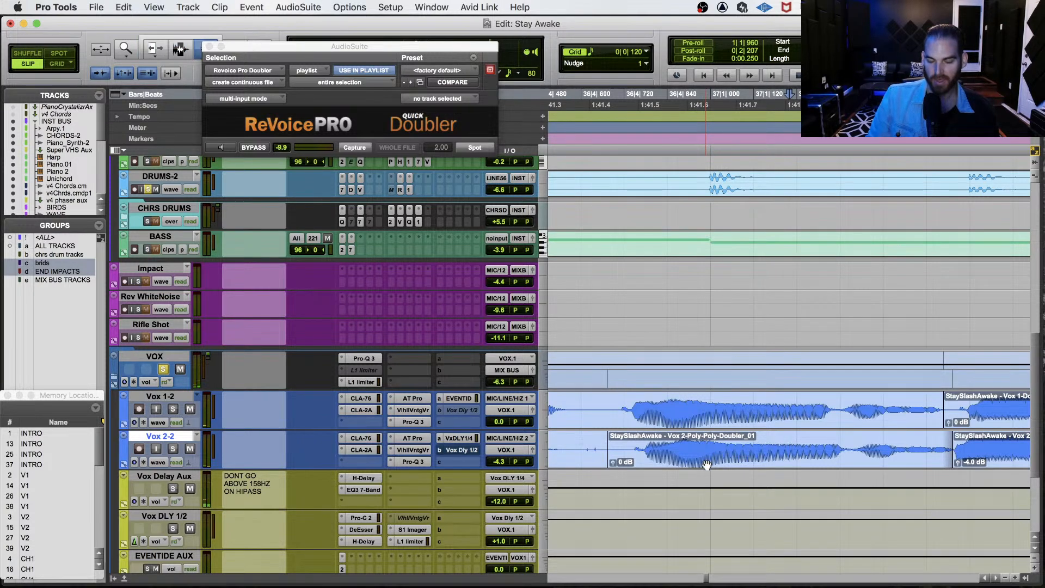
mouse_move(706, 464)
left_mouse_down()
mouse_move(678, 464)
mouse_move(707, 464)
left_mouse_up()
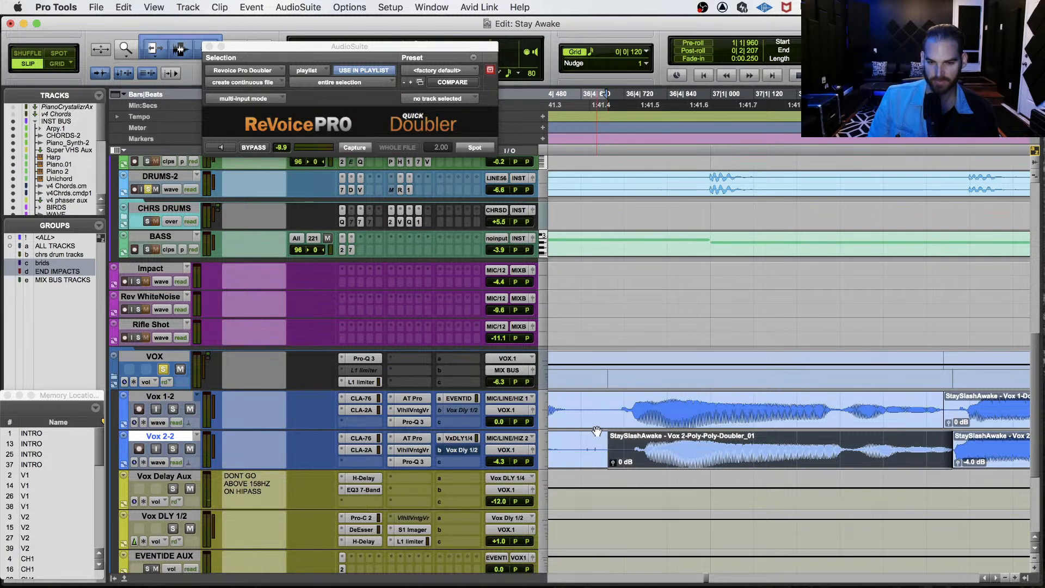
left_click(574, 407)
key("space")
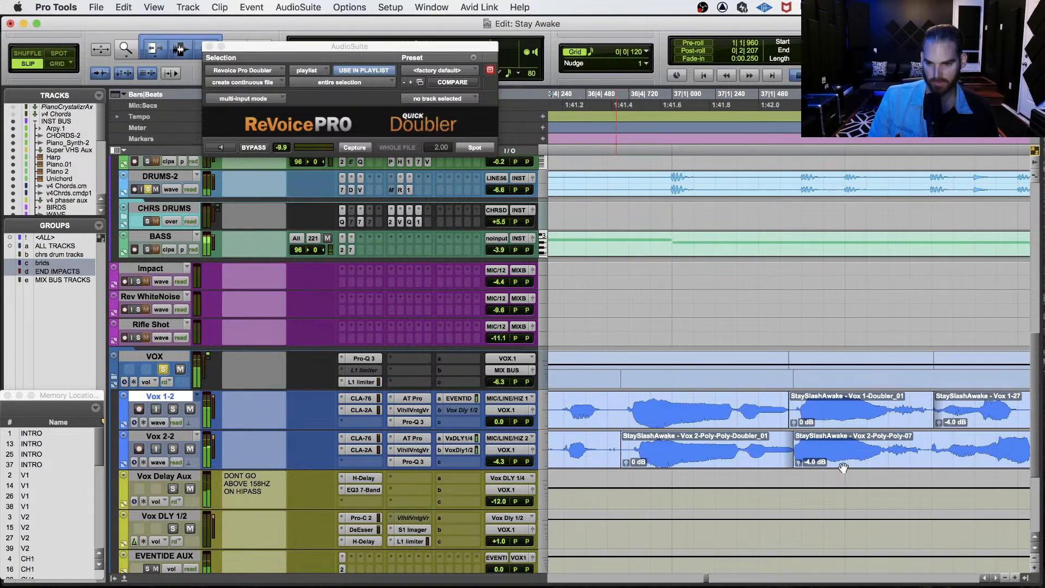
key("space")
Crossfade the end of the Vox 2-2 Doubler clip into the clip that follows it.
left_click(766, 435)
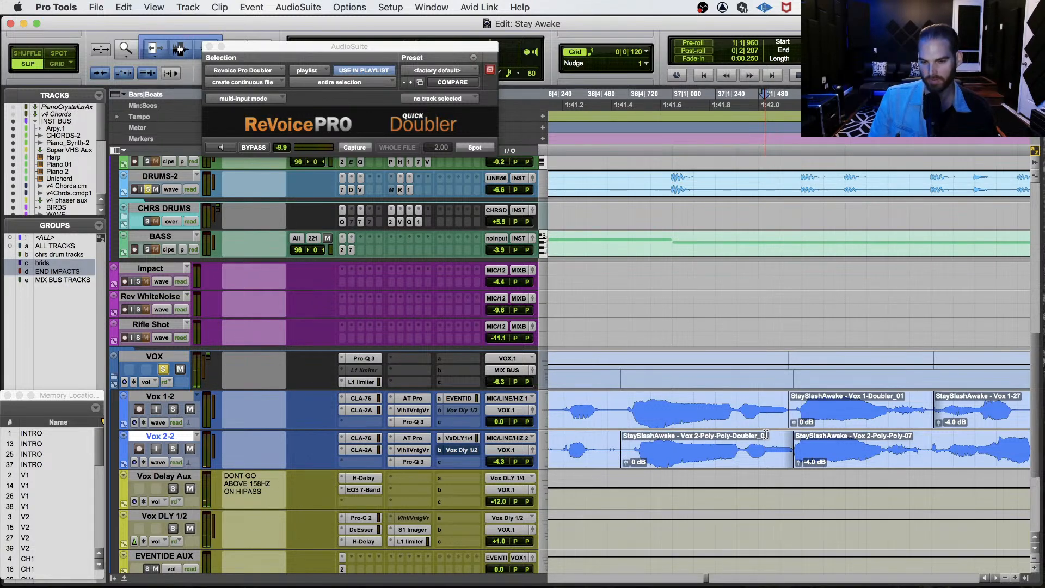
left_click(761, 439)
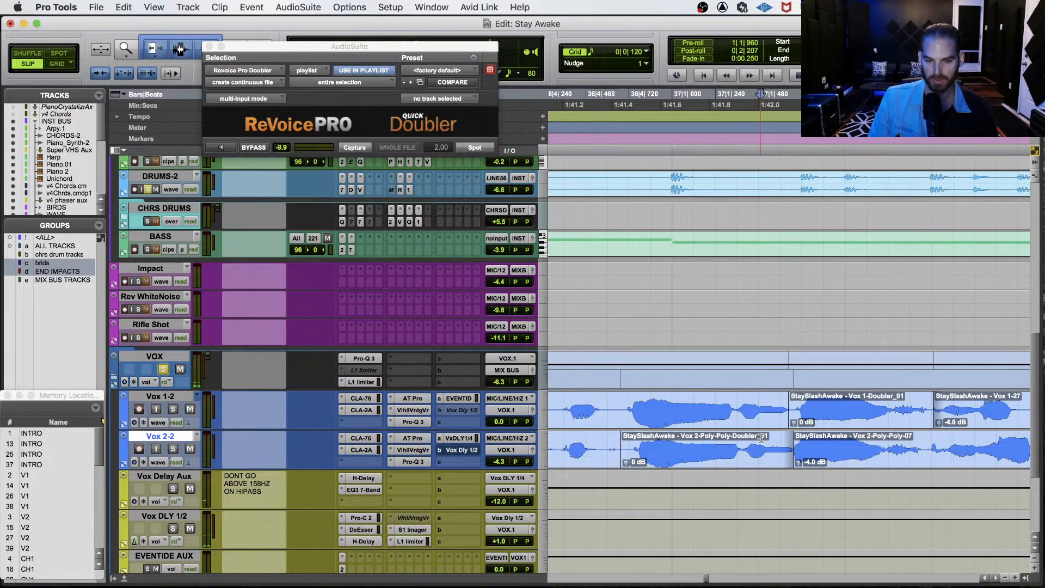
key("super+bracketright")
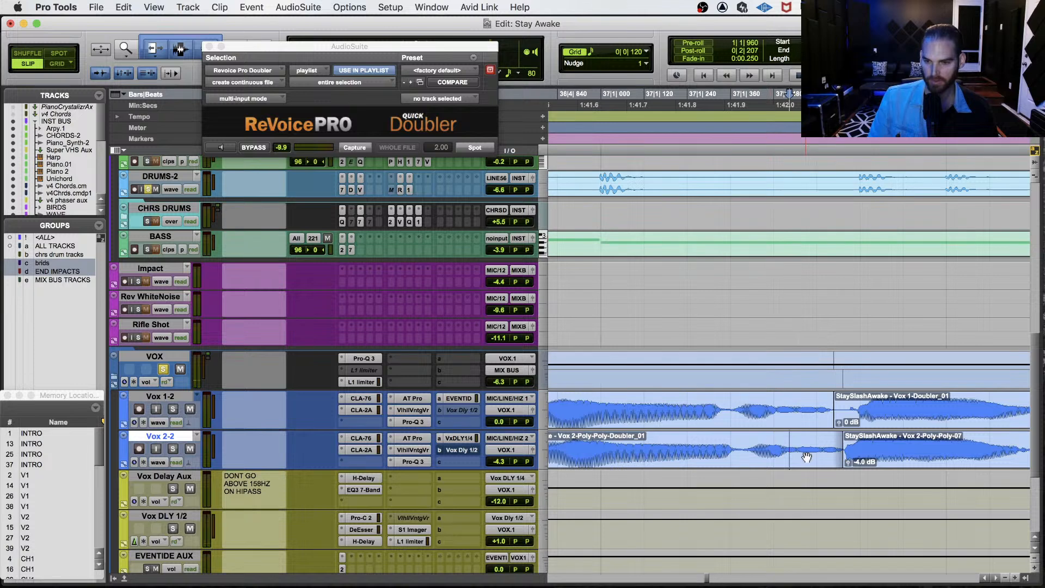
key("F7")
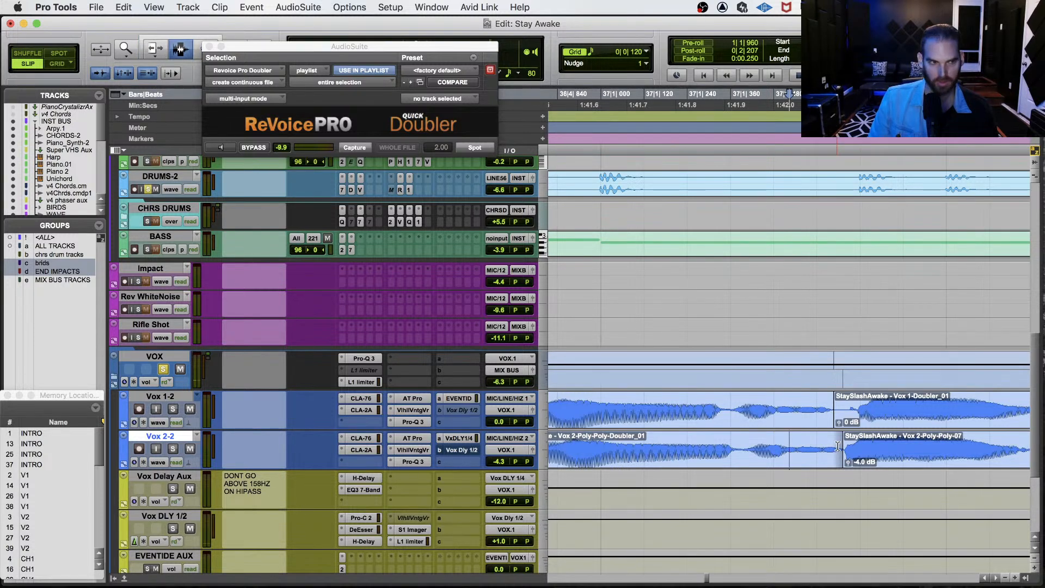
left_click_drag(842, 446, 851, 447)
key("f")
Play across the new Vox 2-2 crossfade and solo Vox 2-2 to check the transition.
left_click(735, 447)
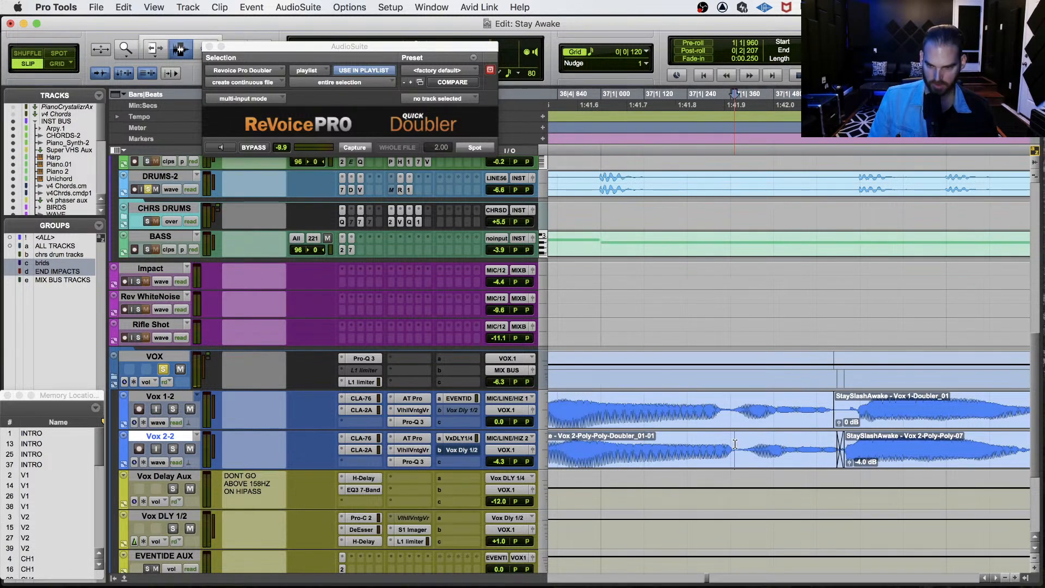
key("space")
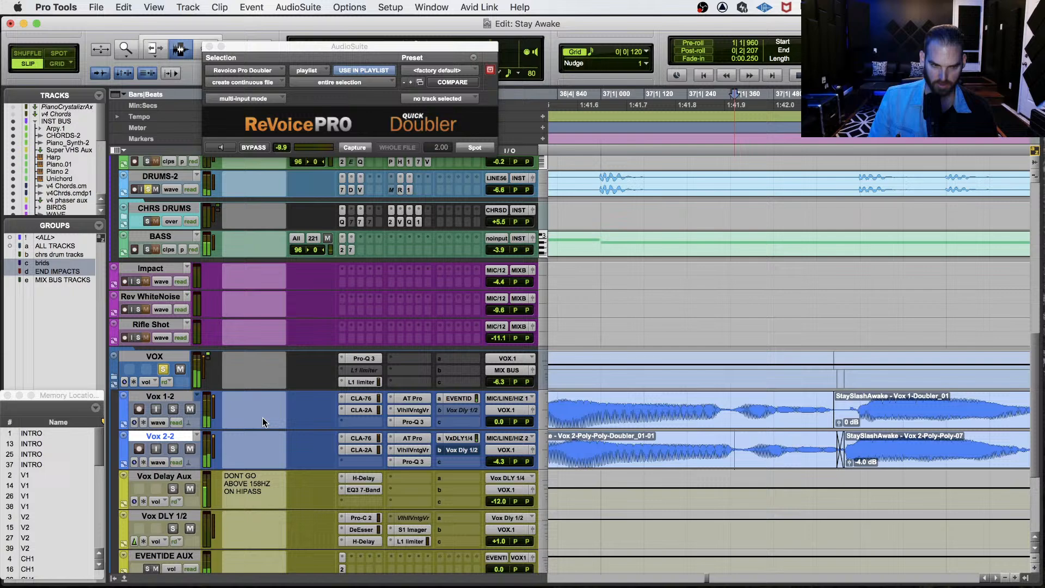
left_click(172, 449)
key("space")
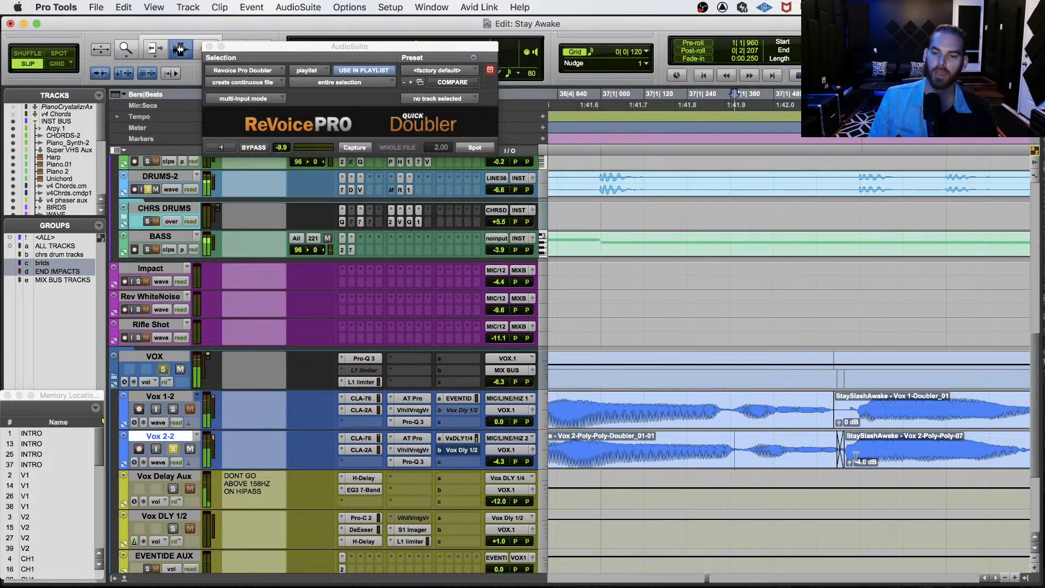
Create a crossfade into the start of the Vox 1-2 Doubler clip.
key("r")
key("t")
key("t")
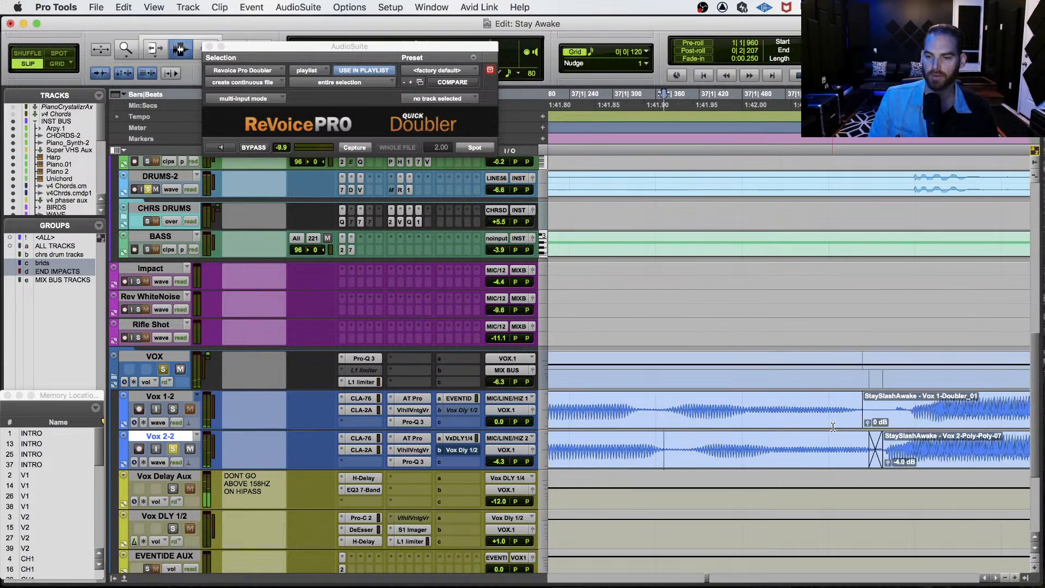
left_click_drag(858, 405, 889, 403)
key("f")
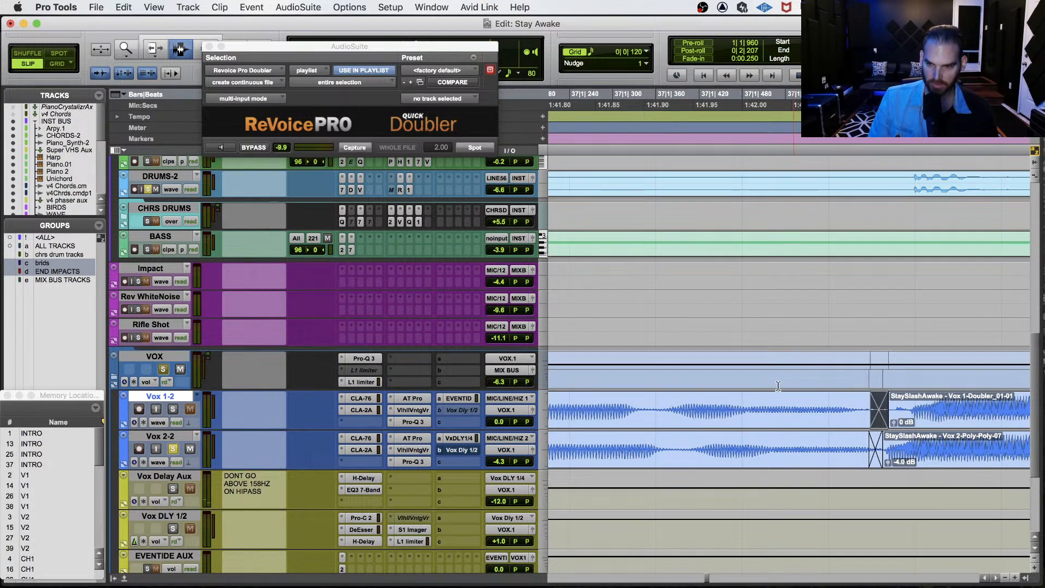
Play across the new Vox 1-2 crossfade, switching the solo from Vox 2-2 to Vox 1-2.
left_click(627, 404)
key("space")
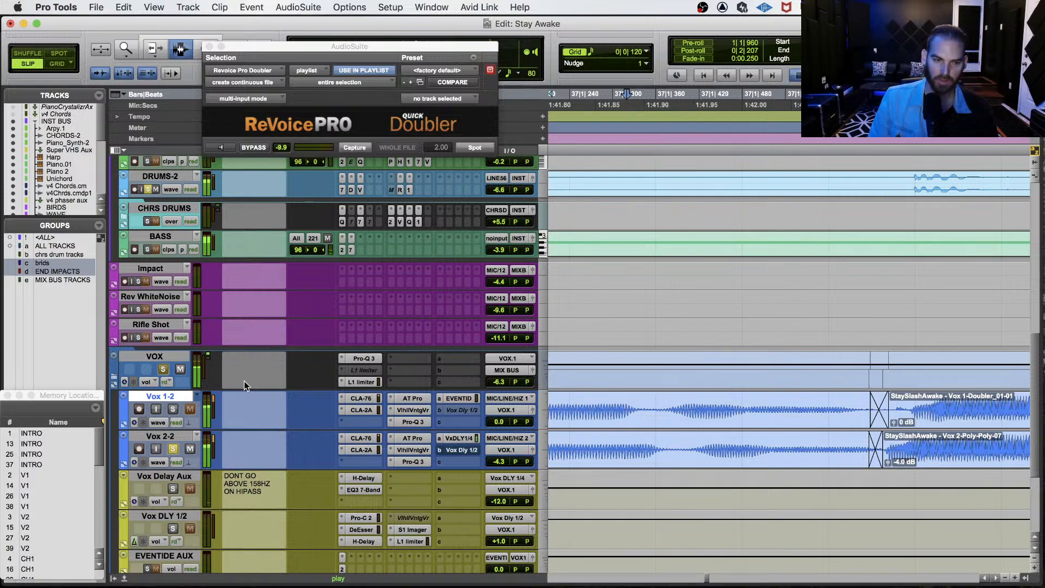
left_click(173, 449)
left_click(174, 408)
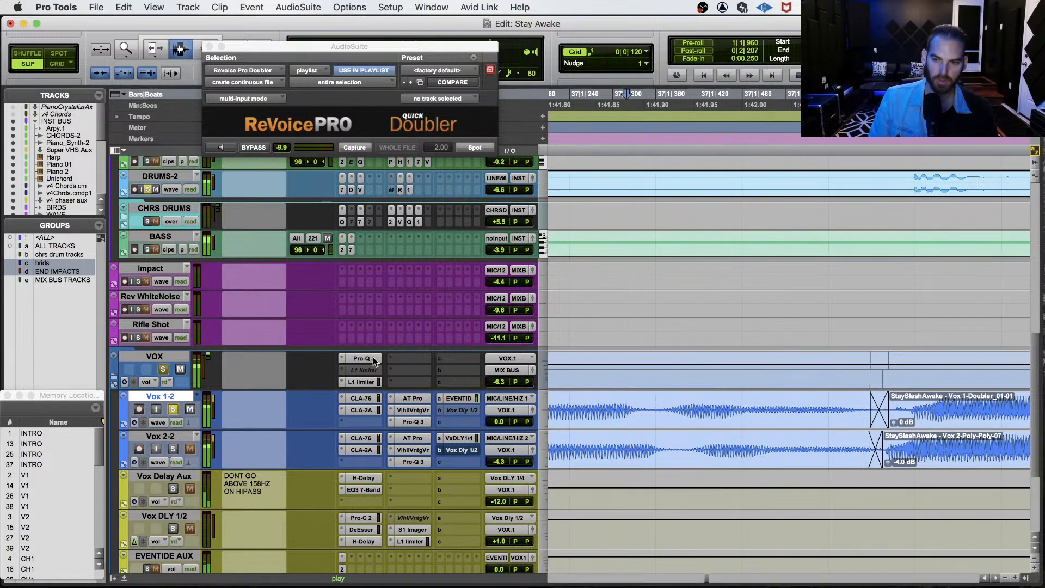
key("space")
Clear the Vox 1-2 solo and play both vocals from the words well before the Doubler clips.
key("r")
key("r")
key("r")
key("F7+F8")
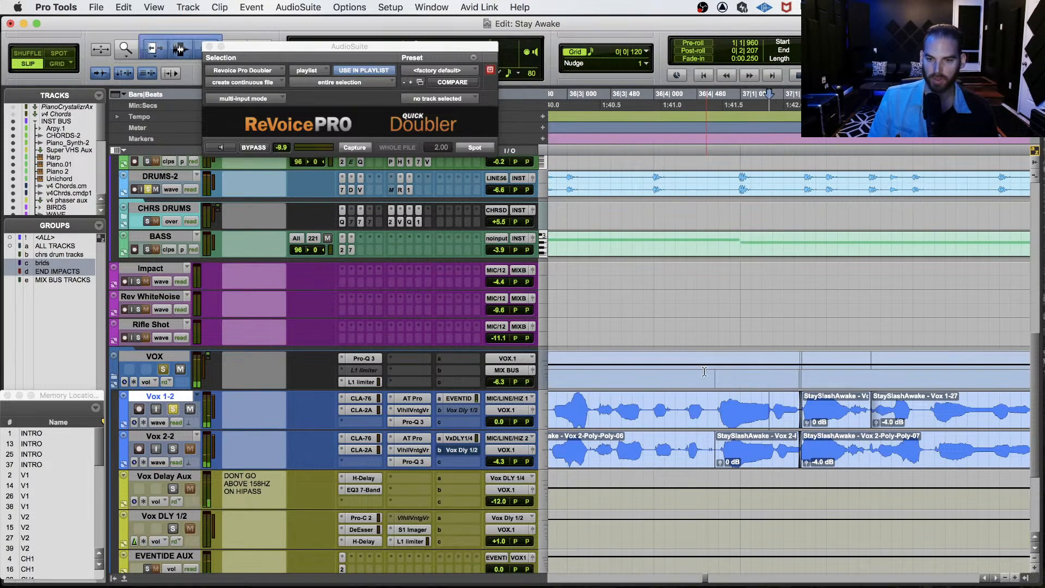
left_click(643, 395)
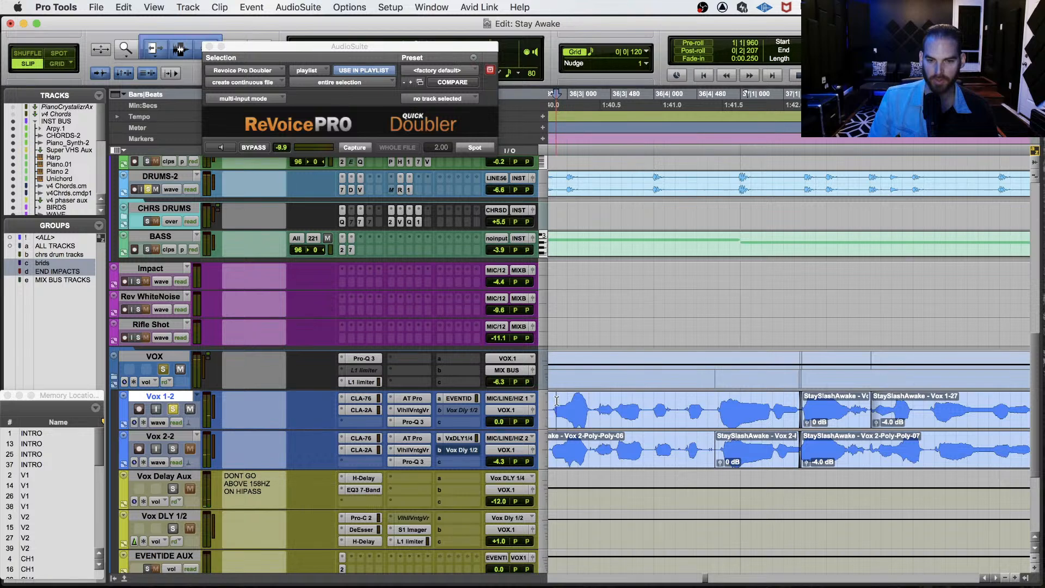
left_click(628, 407)
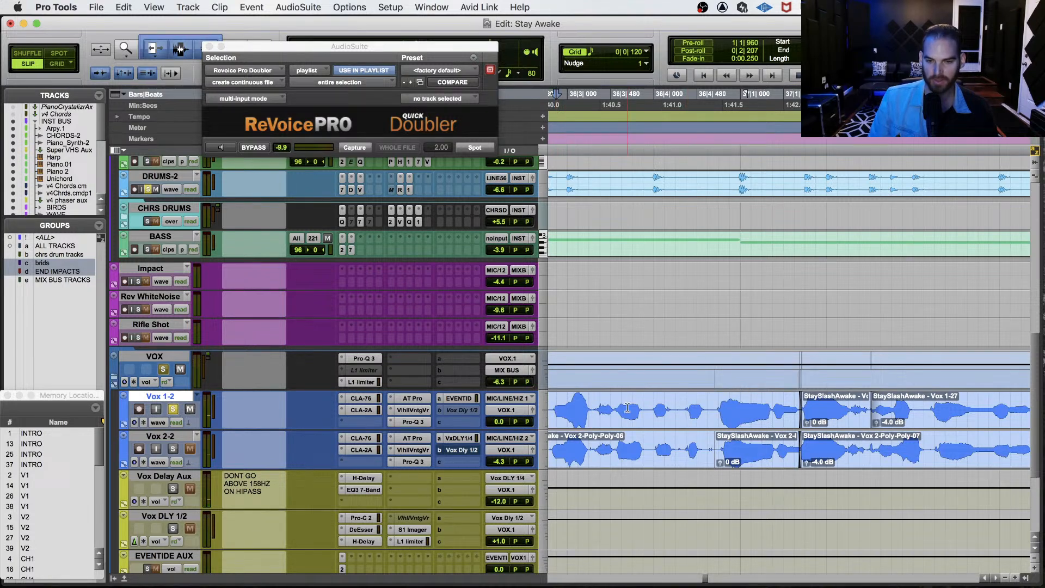
left_click(593, 402)
left_click(174, 409)
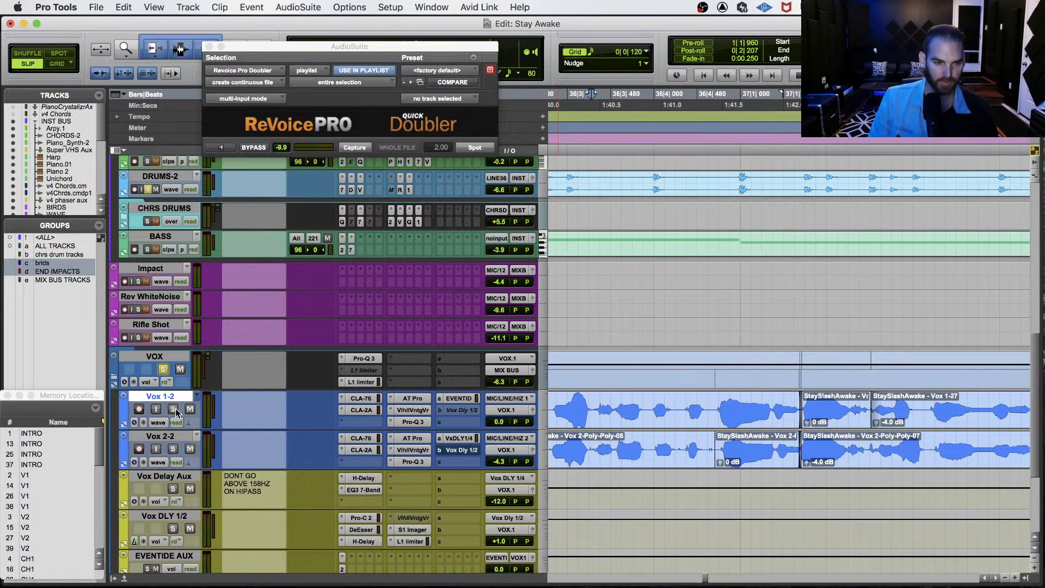
key("space")
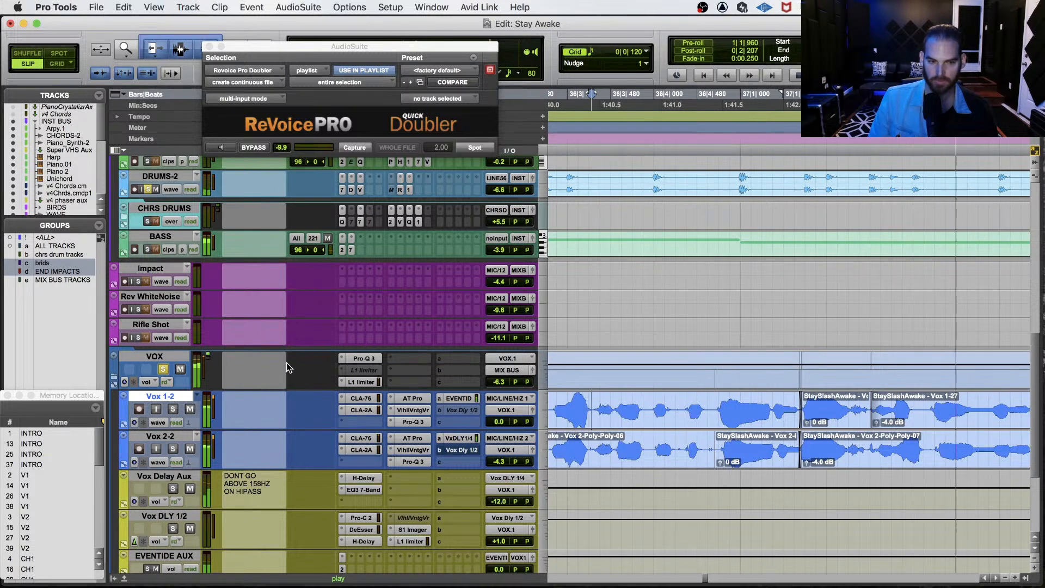
Toggle the VOX folder's solo off and on, and play both vocals on toward the end of the verse.
left_click(164, 369)
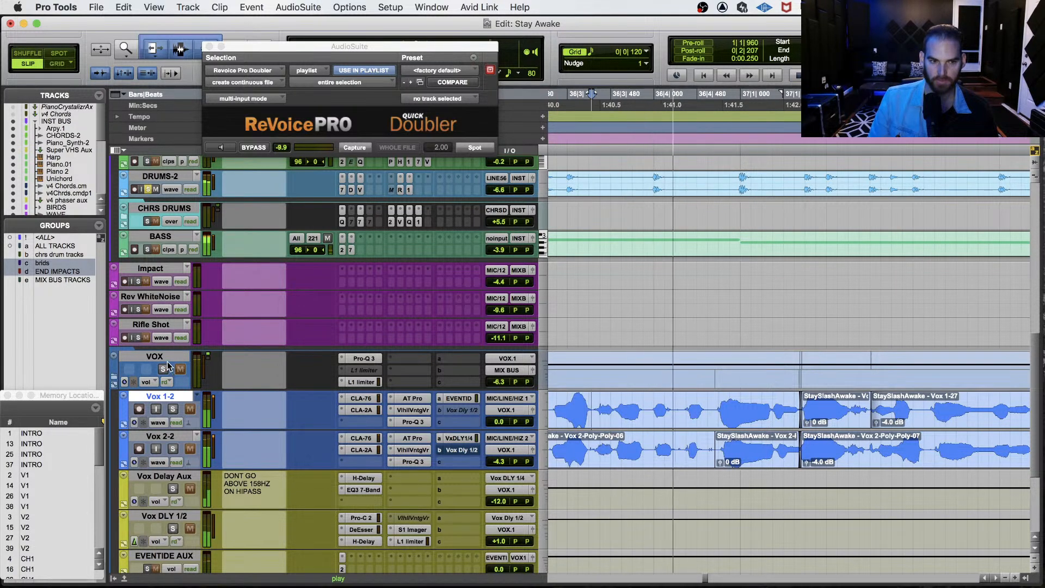
left_click(163, 369)
key("space")
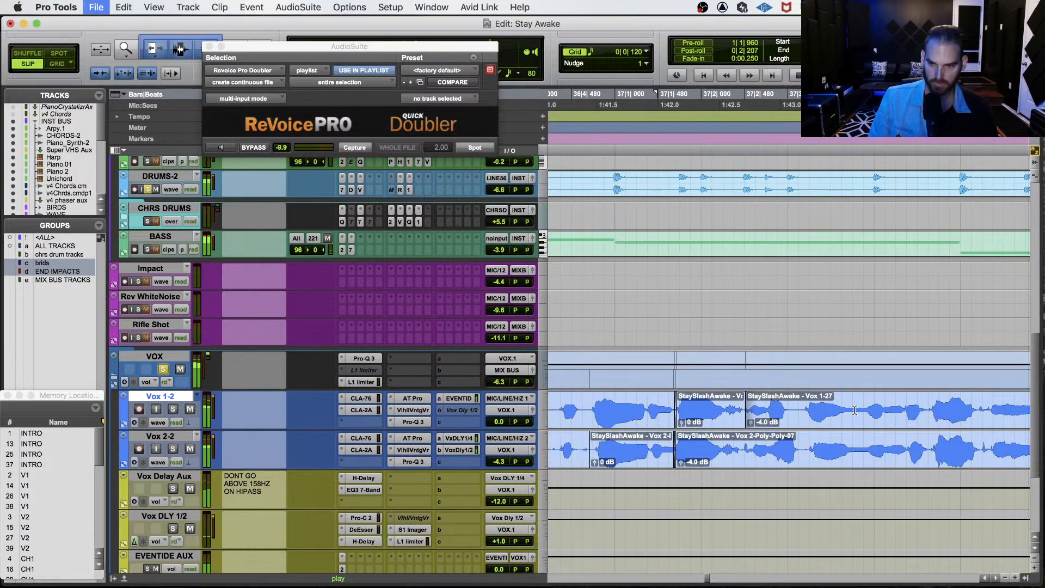
scroll(855, 410, "right", 5)
key("space")
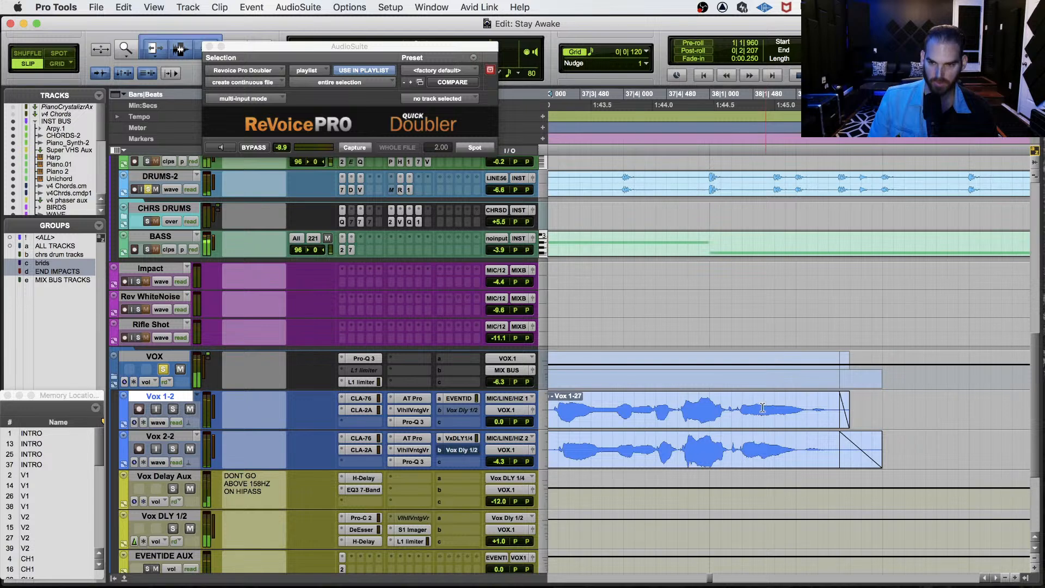
Solo Vox 2-2 and play it from just before the final words of the verse.
key("F8")
key("F6+F7")
left_click(678, 403)
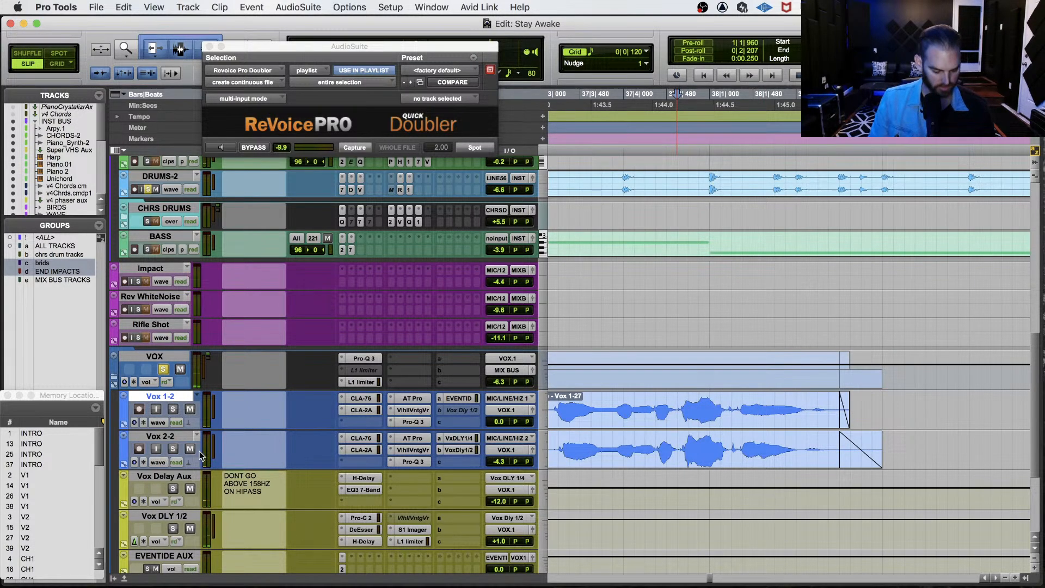
left_click(173, 409)
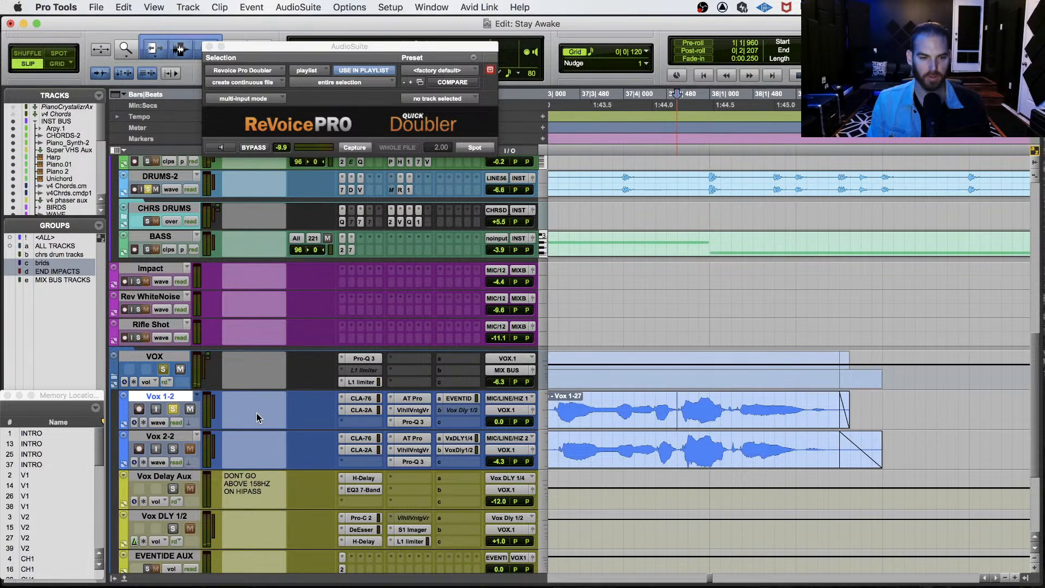
left_click(174, 410)
left_click(173, 449)
left_click(176, 436)
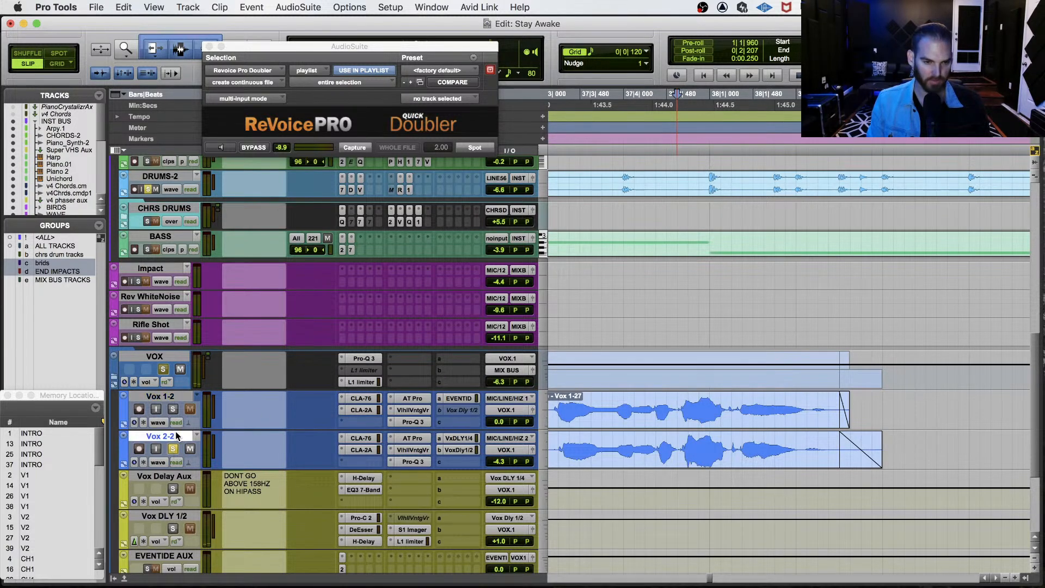
key("space")
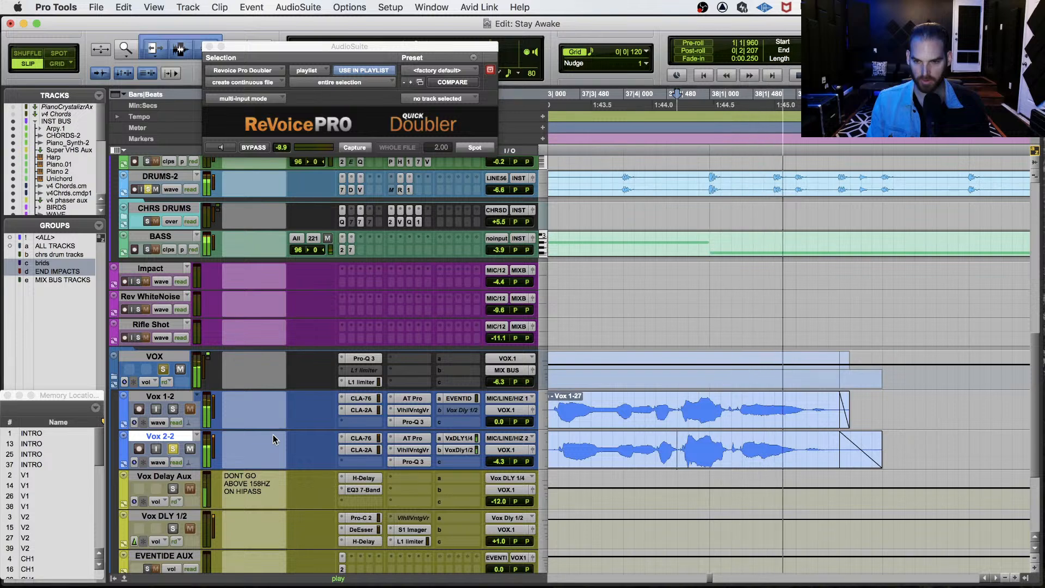
key("space")
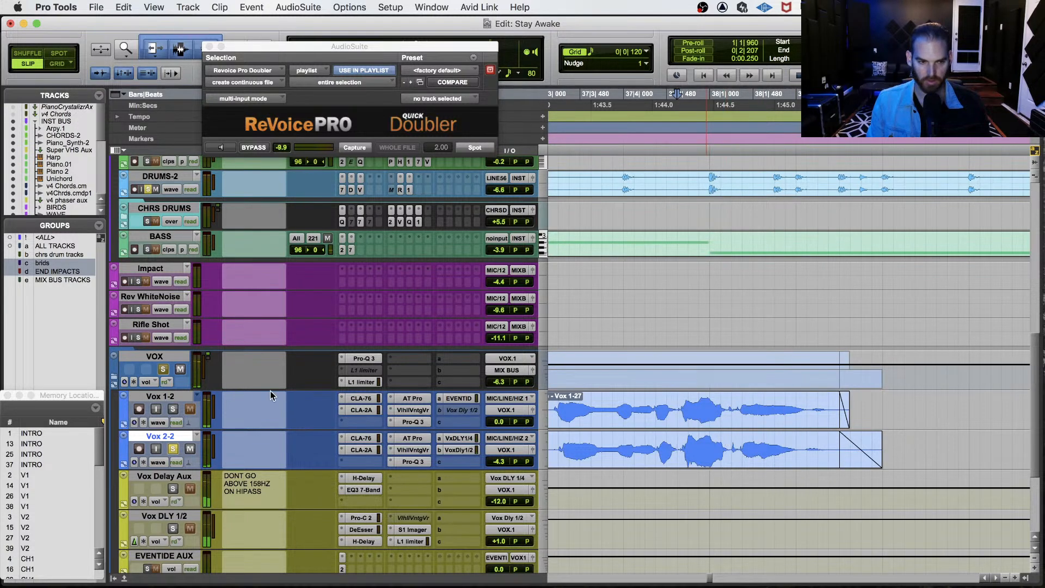
Switch the solo to Vox 1-2 and play the same final words for comparison.
left_click(173, 449)
left_click(173, 410)
key("space")
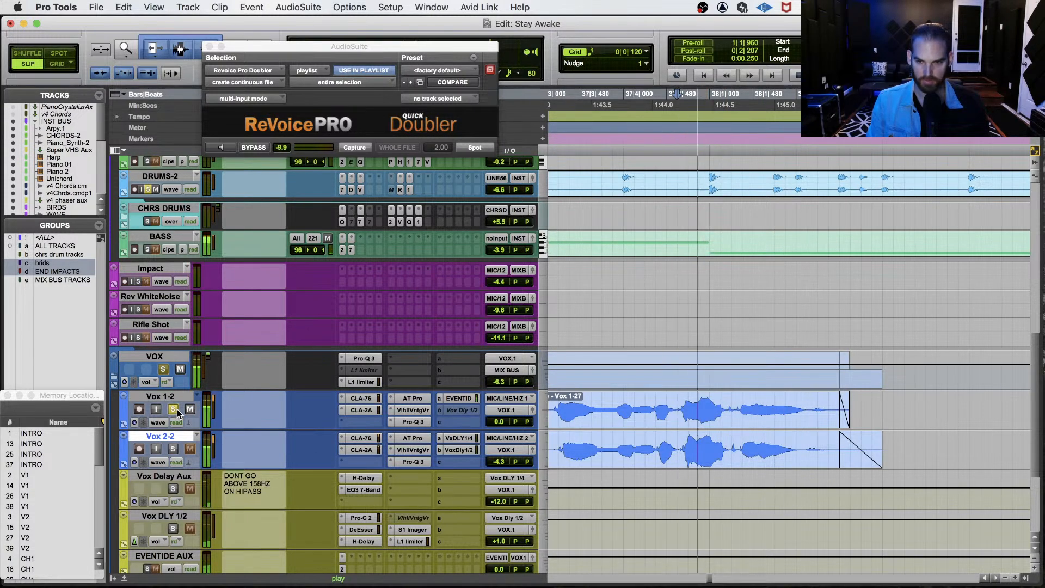
key("space")
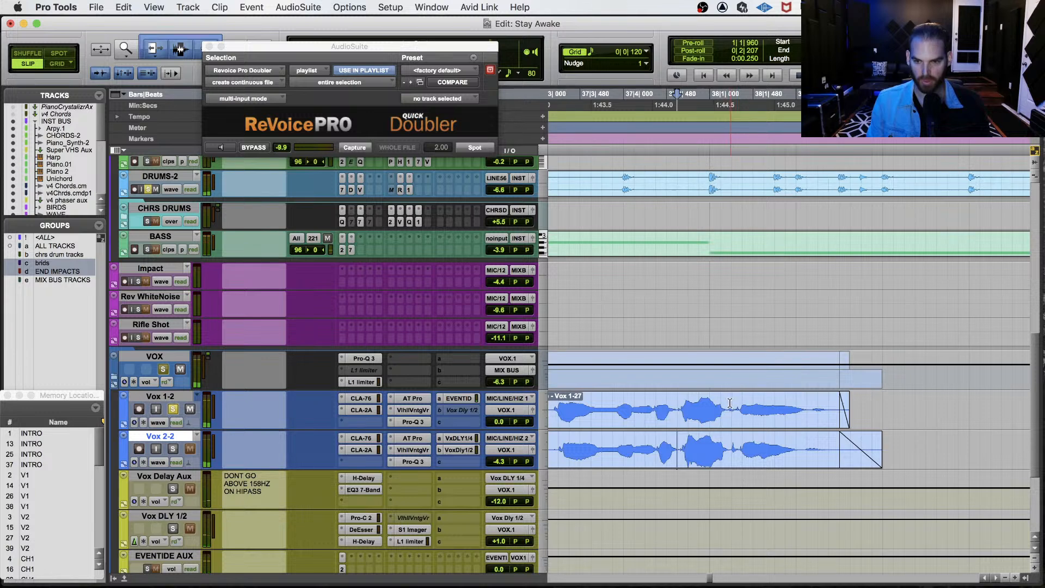
Capture the last word of Vox 1-2 in ReVoice Pro Doubler and spot the doubled version onto the same range of Vox 2-2.
left_click(726, 403)
left_click_drag(726, 403, 864, 402)
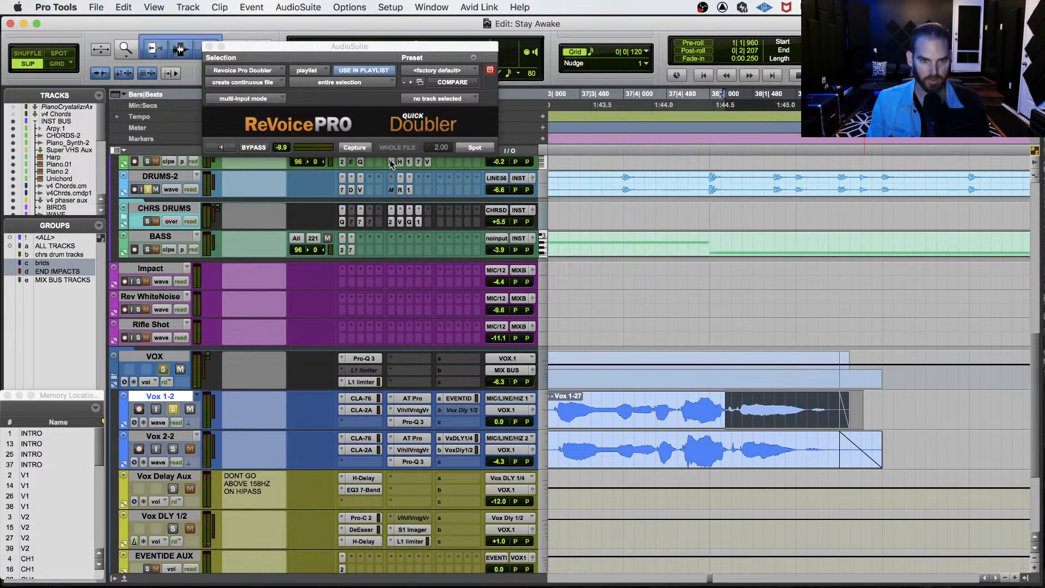
left_click(365, 147)
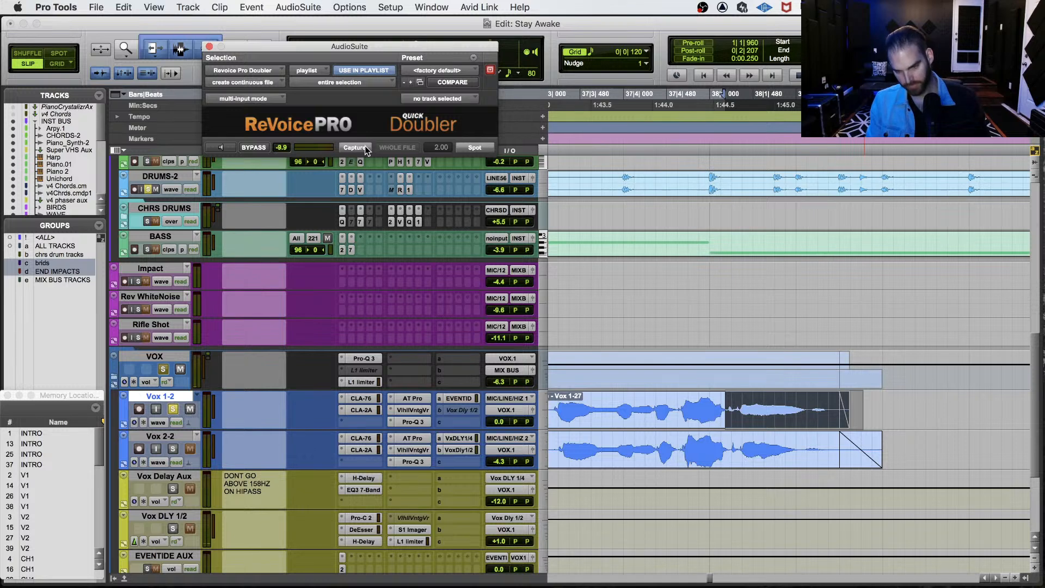
key("semicolon")
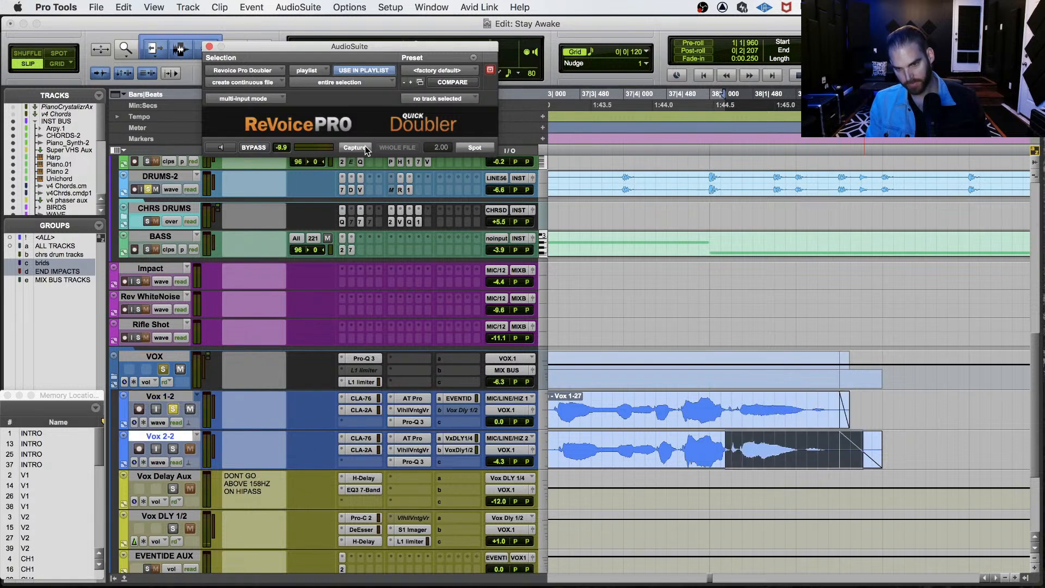
left_click(474, 147)
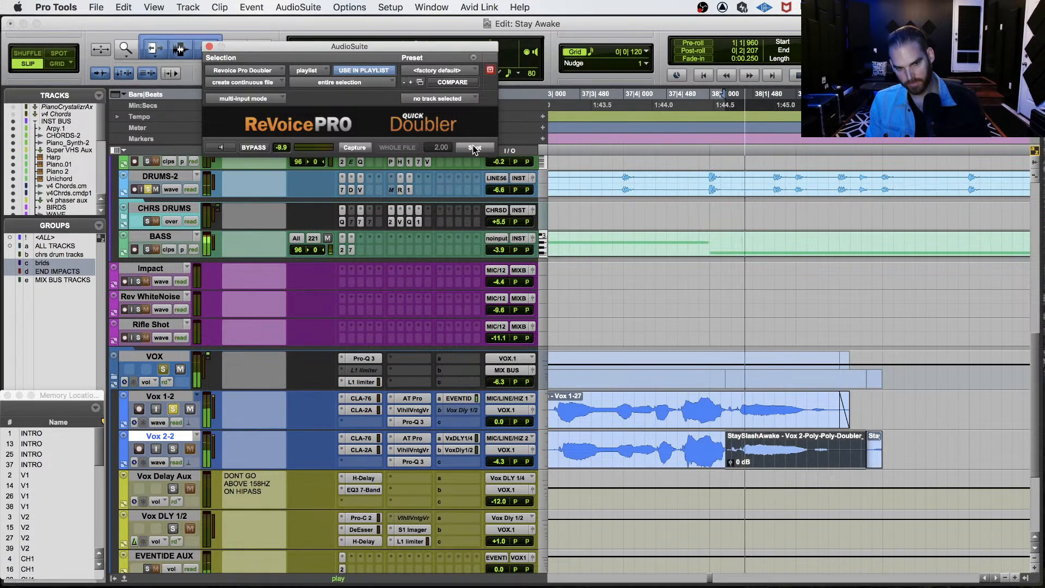
Solo Vox 2-2 alongside Vox 1-2 and play both from just before the doubled last word.
left_click(173, 449)
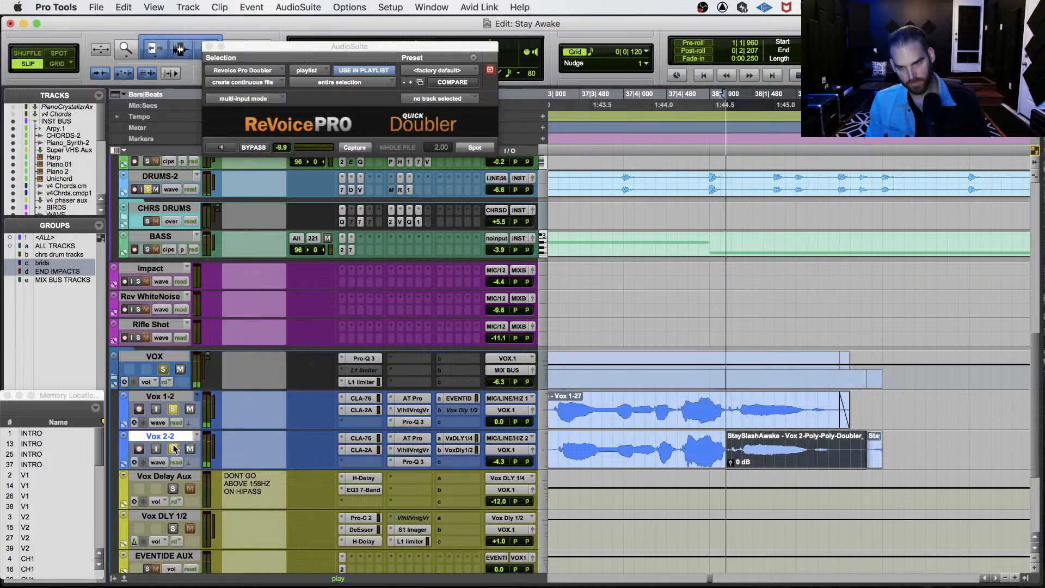
left_click(677, 439)
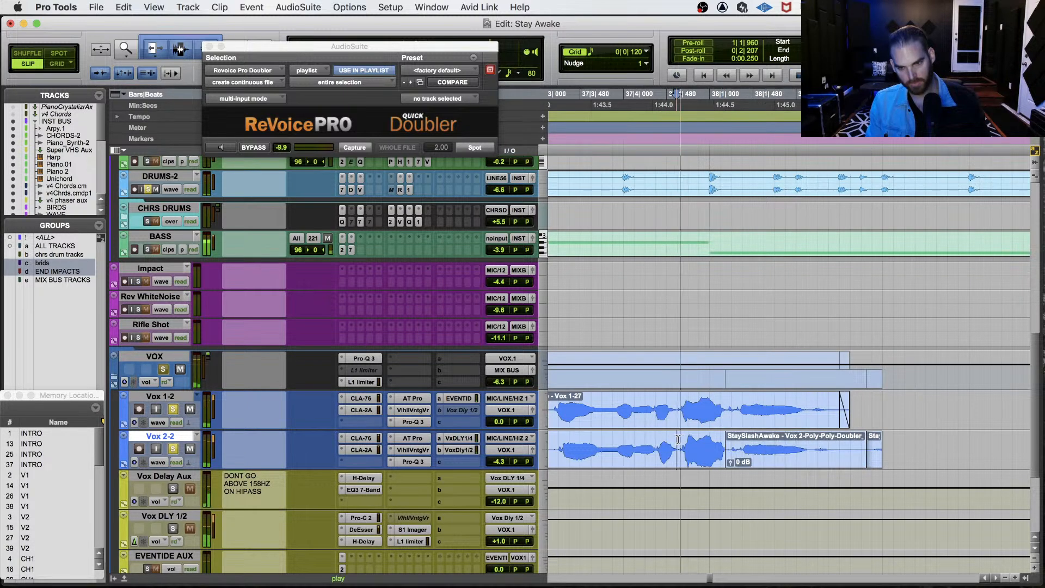
key("space")
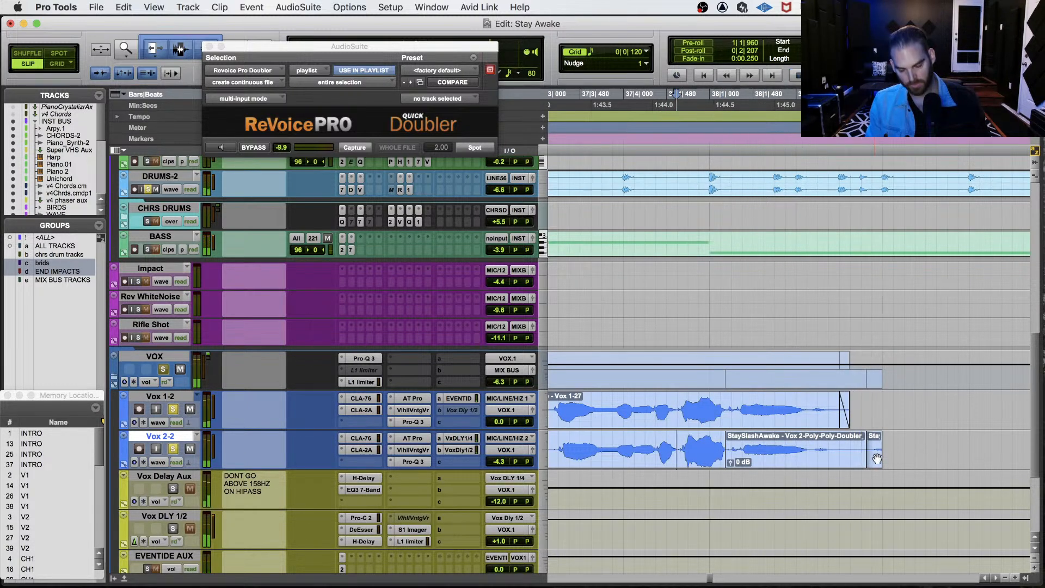
Delete the leftover clip at the end of Vox 2-2, fade out the new Doubler clip and clear both vocal tracks' solos.
left_click(876, 459)
key("Delete")
left_click_drag(864, 436, 838, 437)
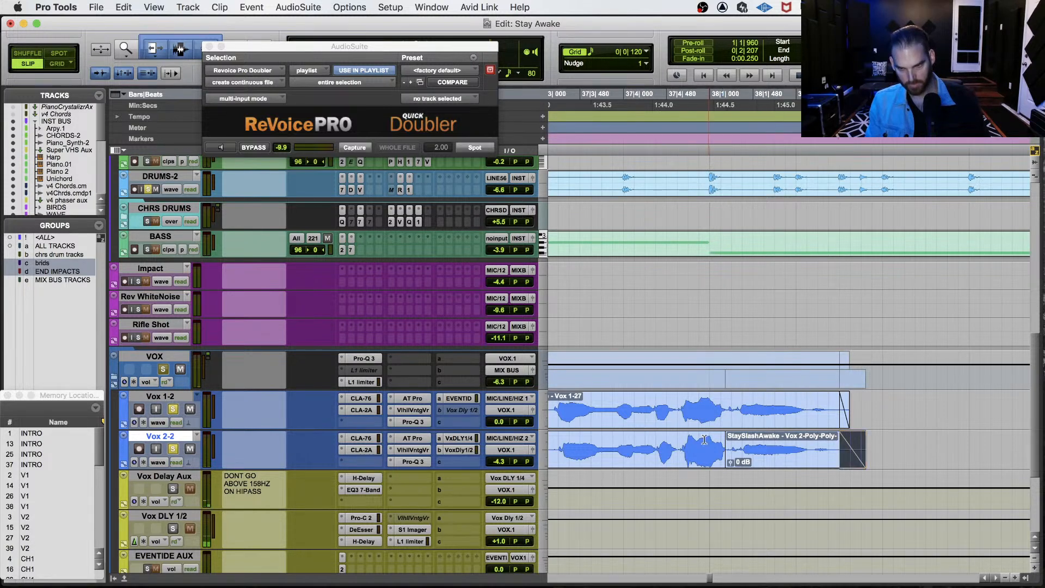
left_click(174, 410)
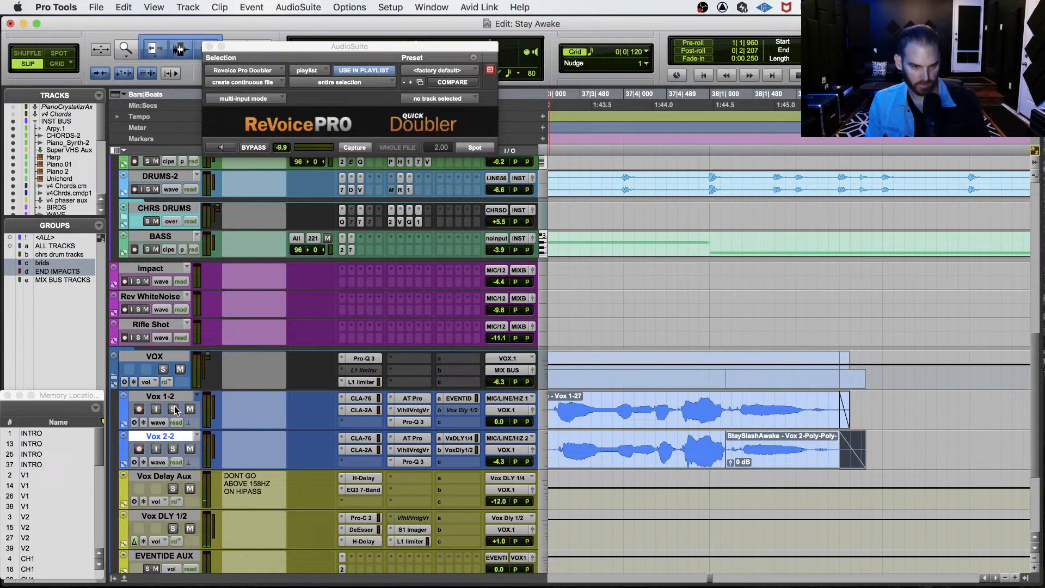
Solo the VOX folder and play the last phrase with the new doubled word.
left_click(162, 370)
left_click(561, 405)
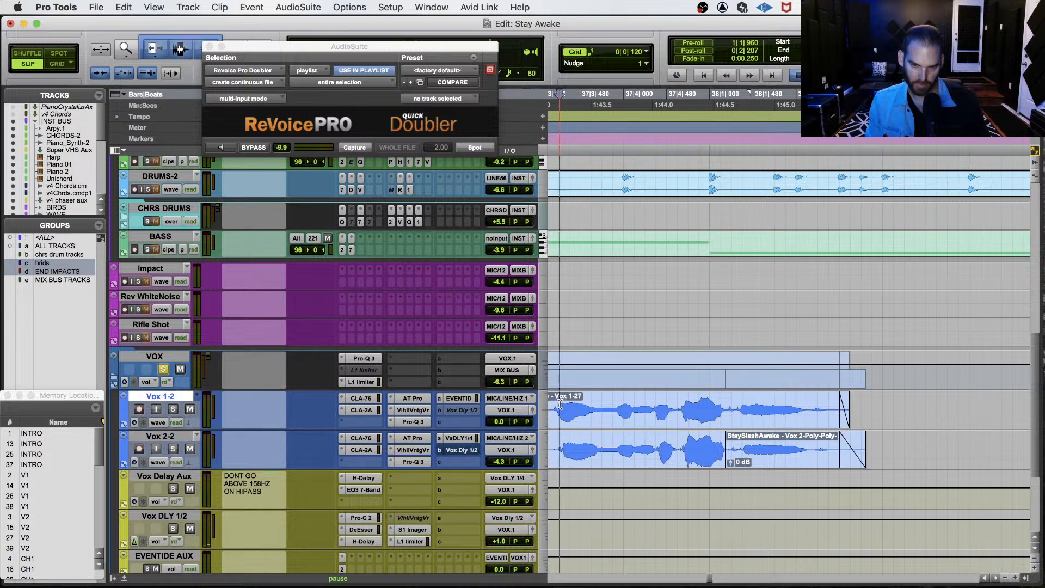
key("space")
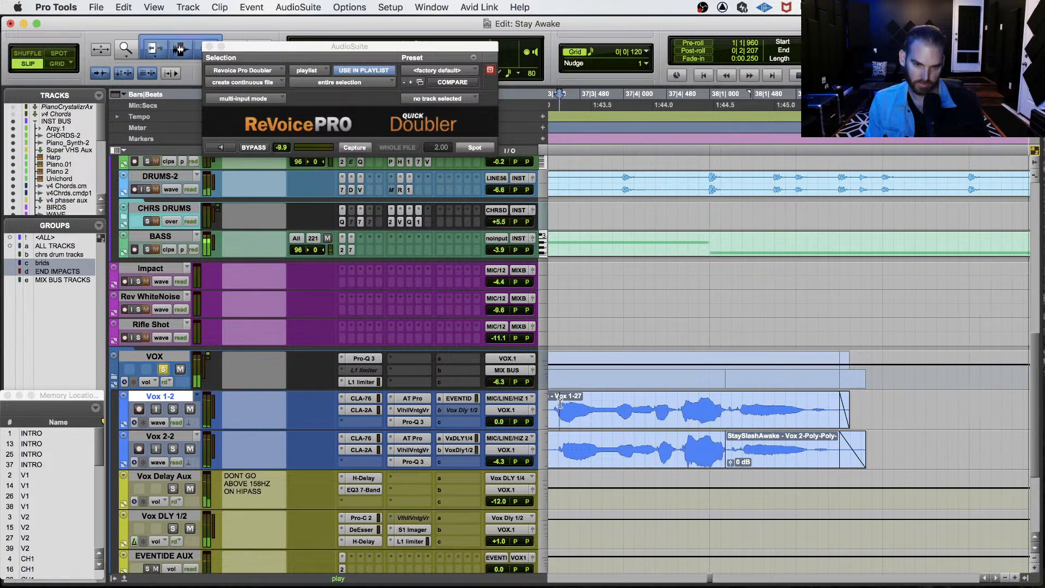
key("space")
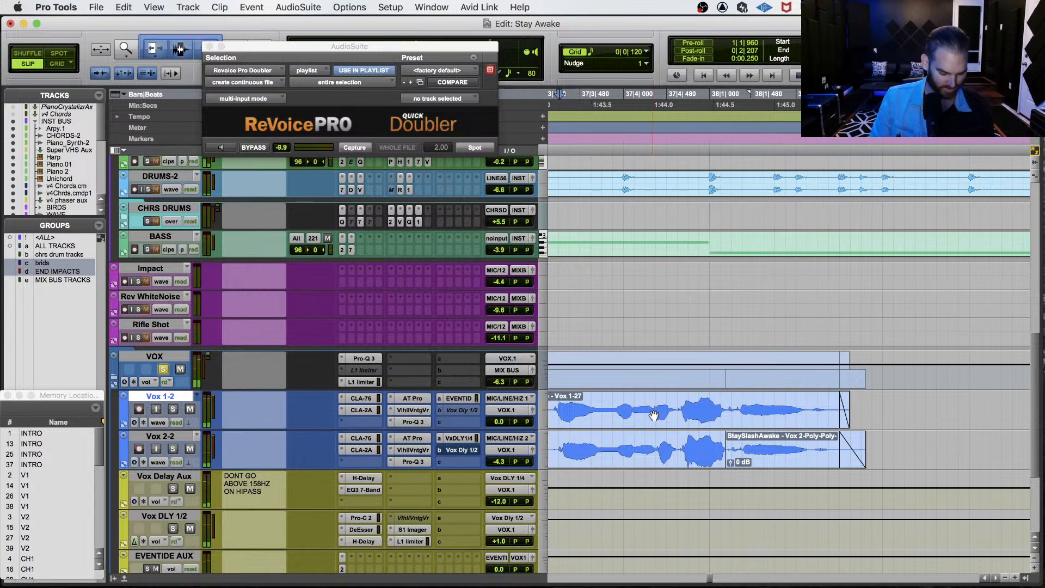
key("r")
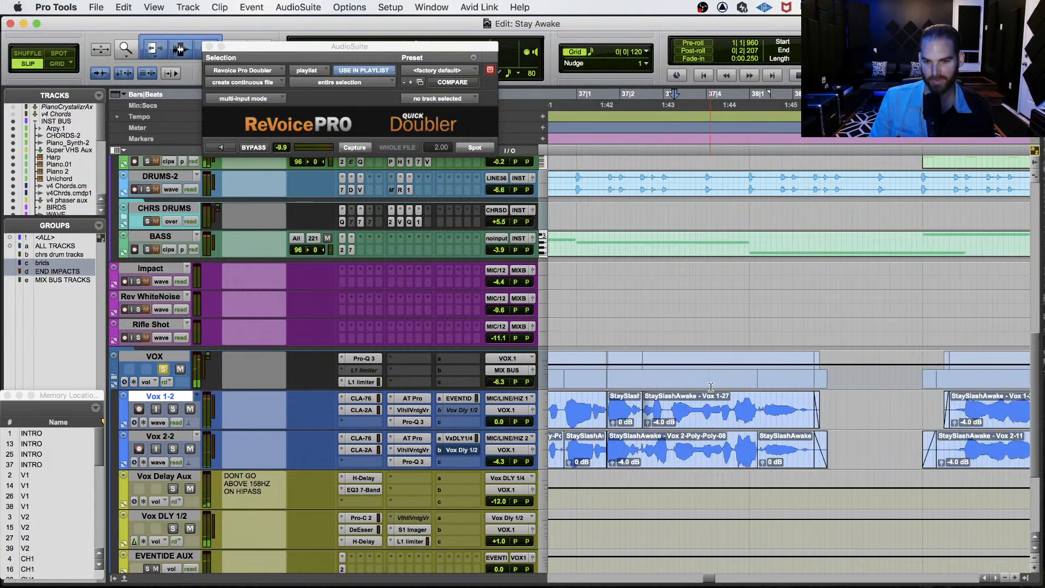
Clear the VOX solo, save the session and play the phrase in the full mix from before the 37|1 bar.
left_click(163, 372)
key("super+s")
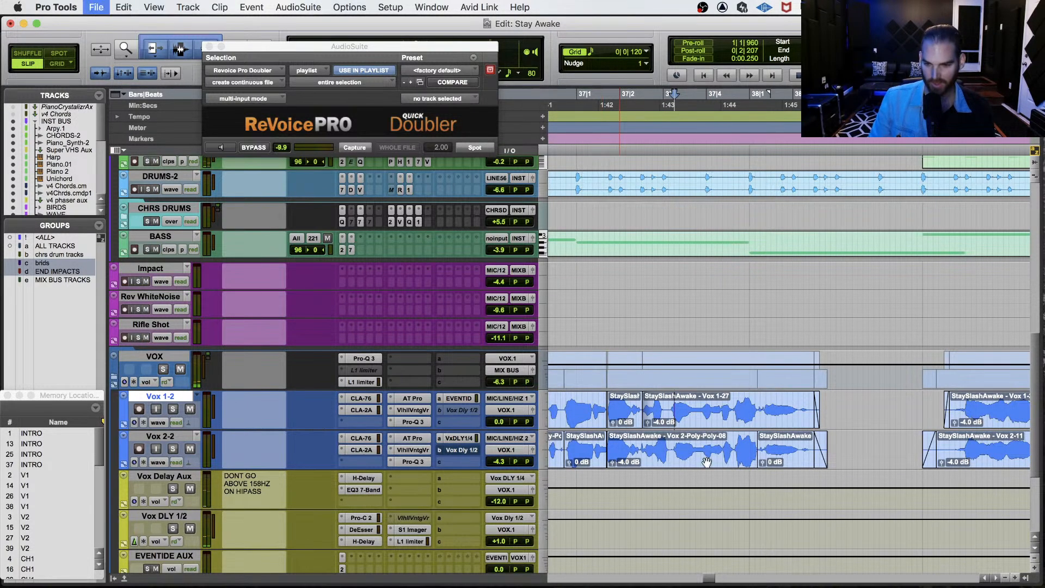
left_click(564, 402)
key("space")
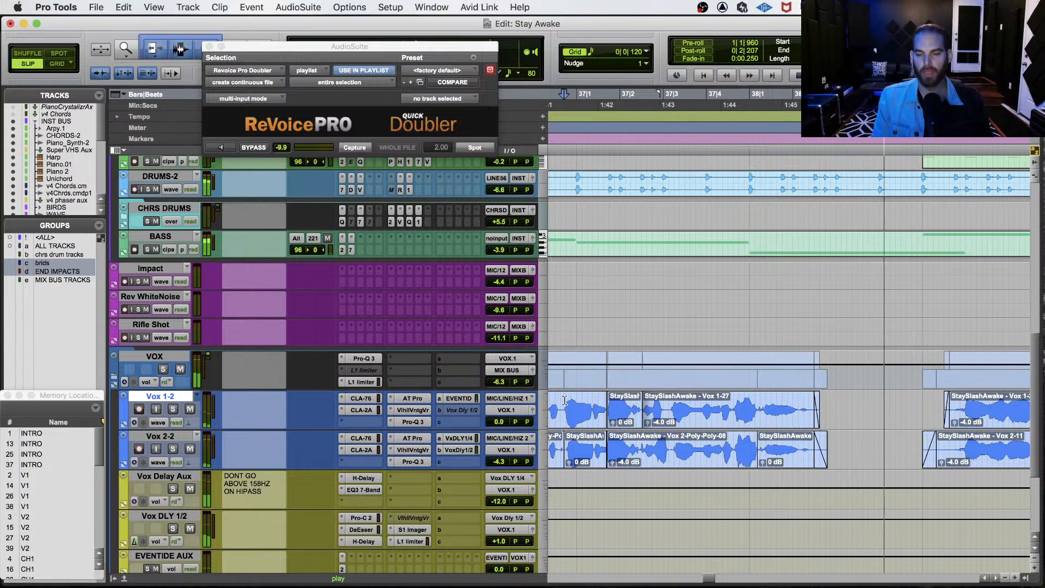
key("space")
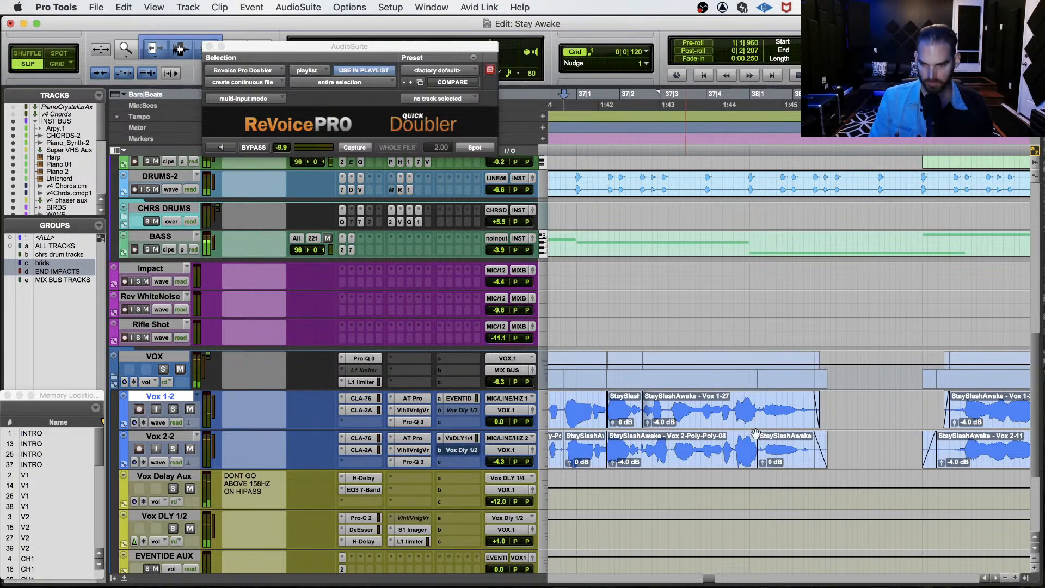
Trim the end of the last Vox 2-2 clip to line up with Vox 1-2 and start its fade-out earlier.
left_click(800, 438)
key("t")
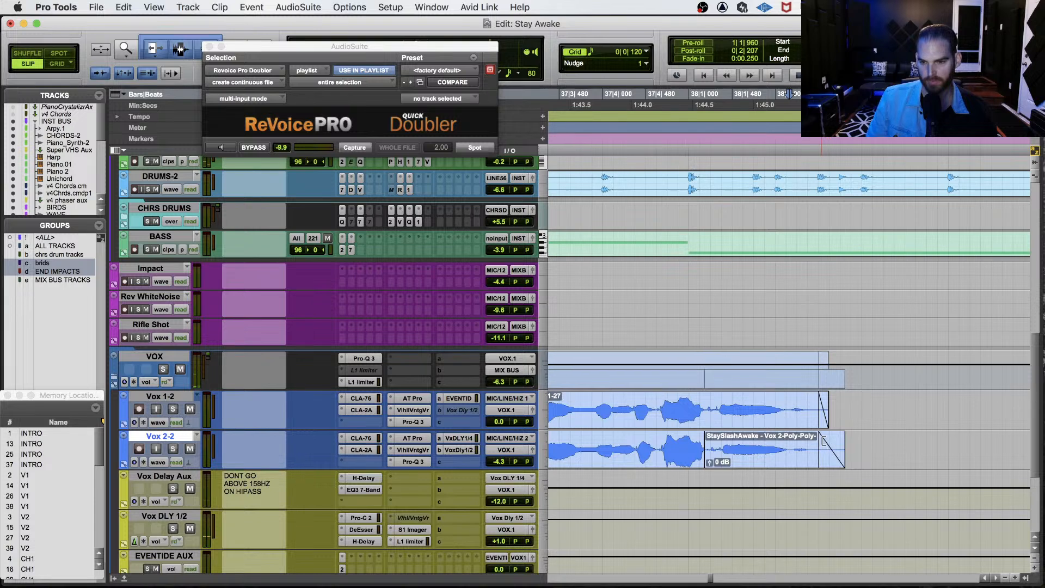
mouse_move(823, 440)
left_mouse_down()
mouse_move(787, 440)
mouse_move(829, 440)
left_mouse_up()
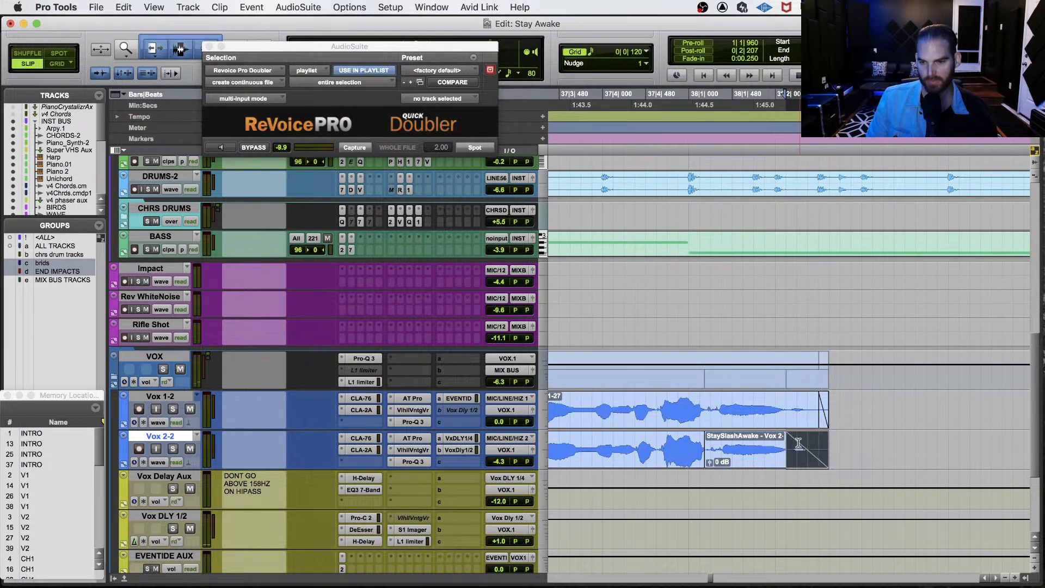
left_click(733, 439)
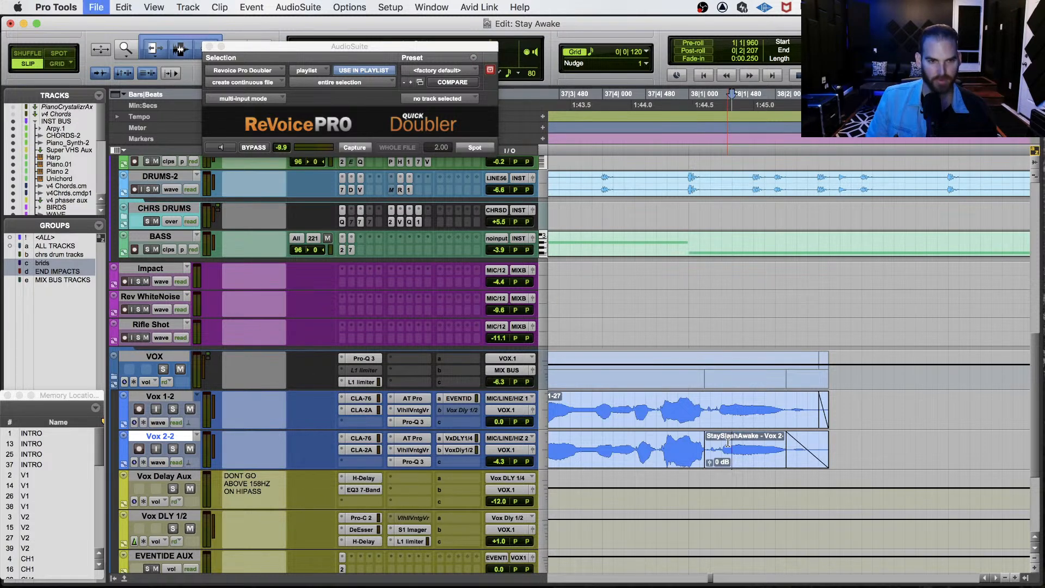
left_click(721, 443)
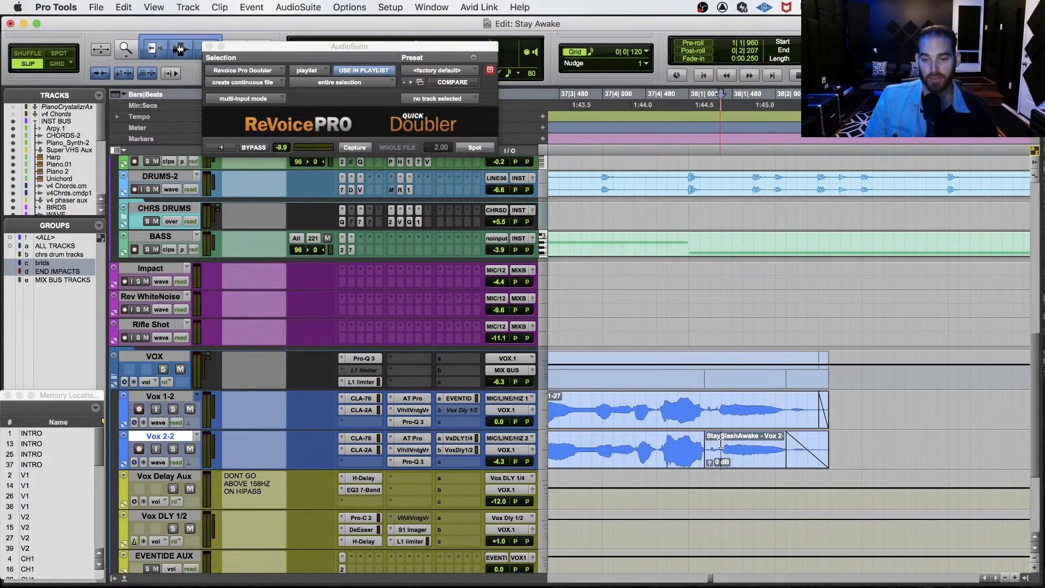
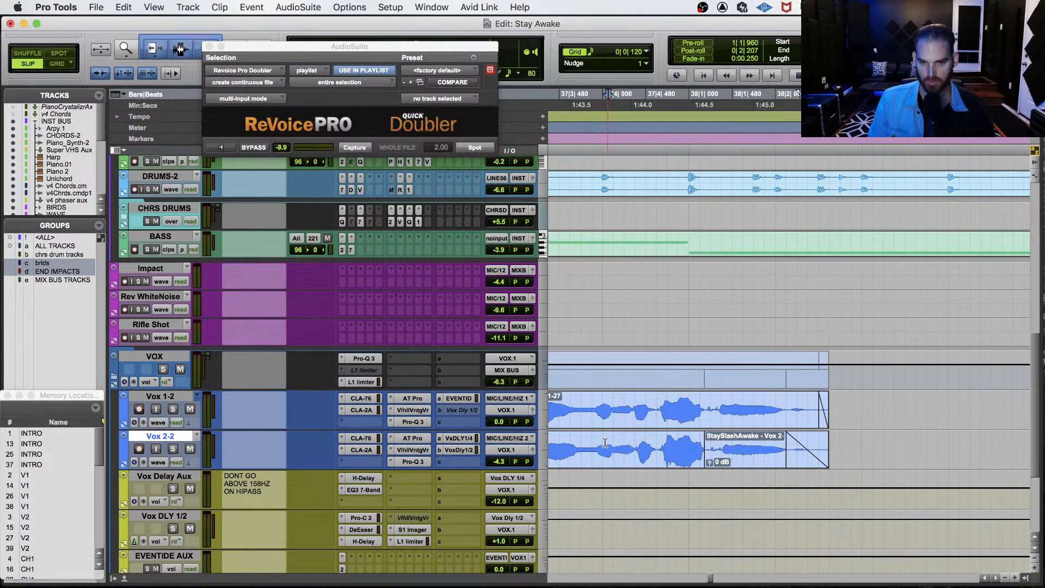
Solo the VOX folder and play the final words from about 1:43.5 to check the fade-out.
left_click(588, 442)
left_click(587, 443)
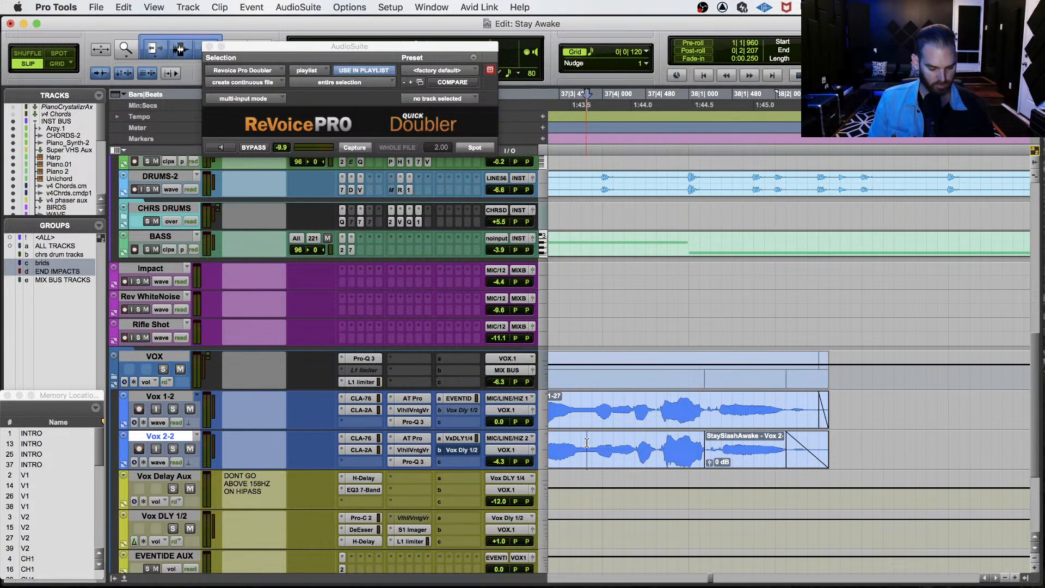
left_click(163, 370)
key("space")
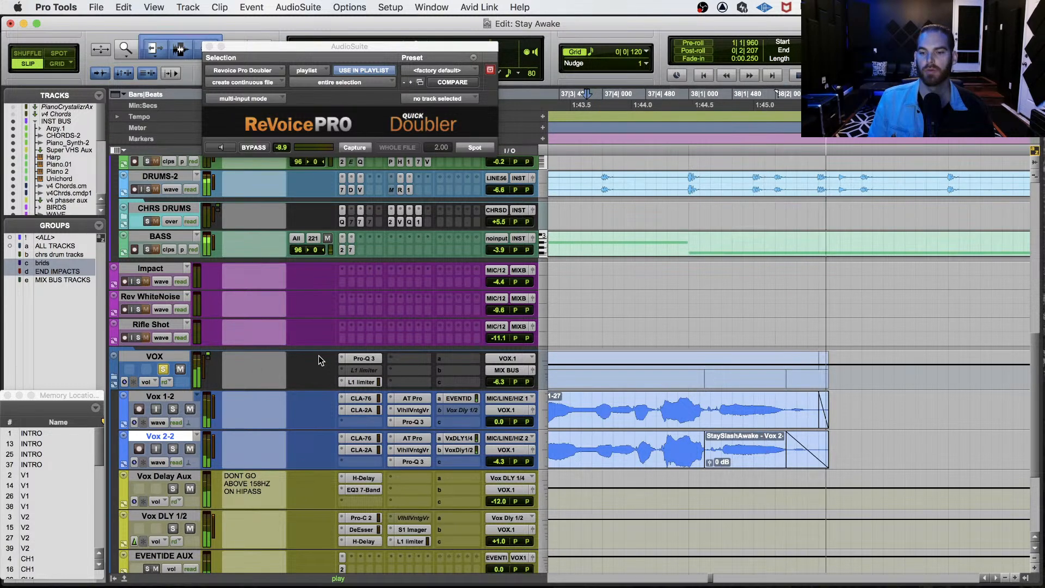
Change the fade-out at the end of Vox 2-2 to the S-Curve shape, keeping Equal Gain.
left_click(816, 462)
key("super+f")
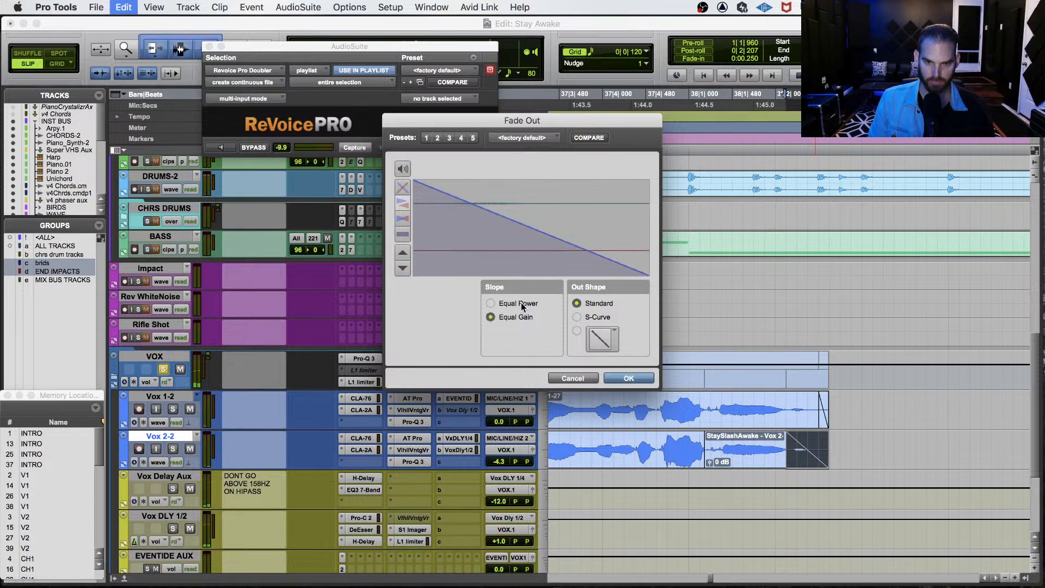
left_click(578, 318)
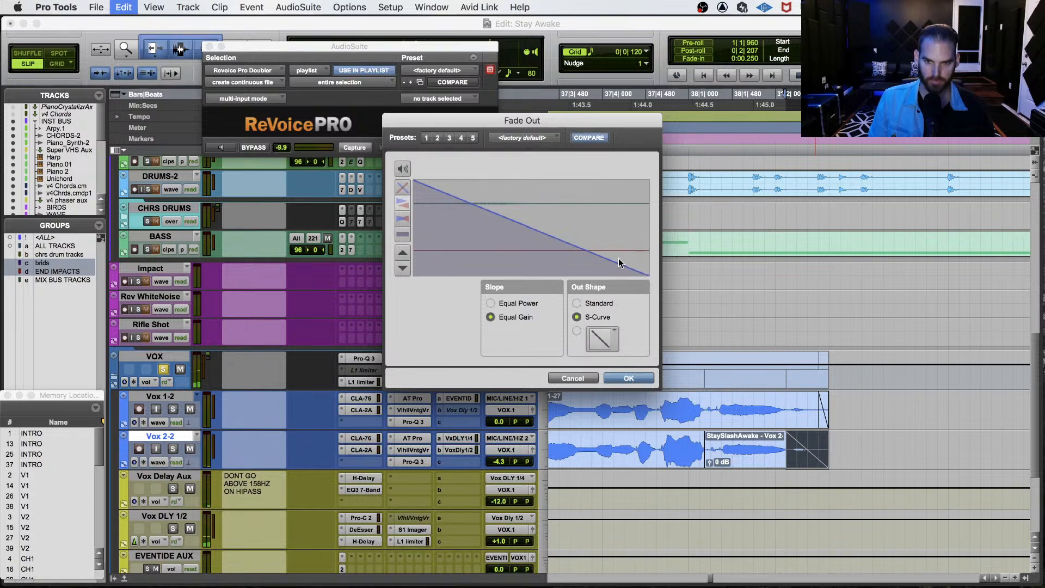
left_click(633, 379)
Audition the S-curve fade-out, then extend the end of the Vox 2-2 clip slightly past Vox 1-2 and replay it.
left_click(617, 440)
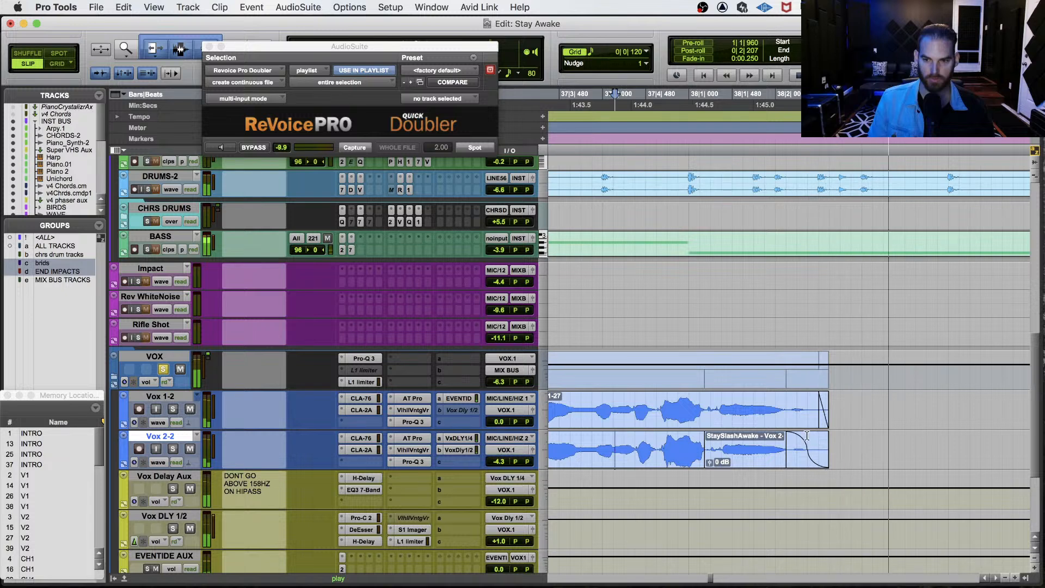
key("space")
left_click_drag(826, 442, 839, 443)
left_click(644, 440)
key("space")
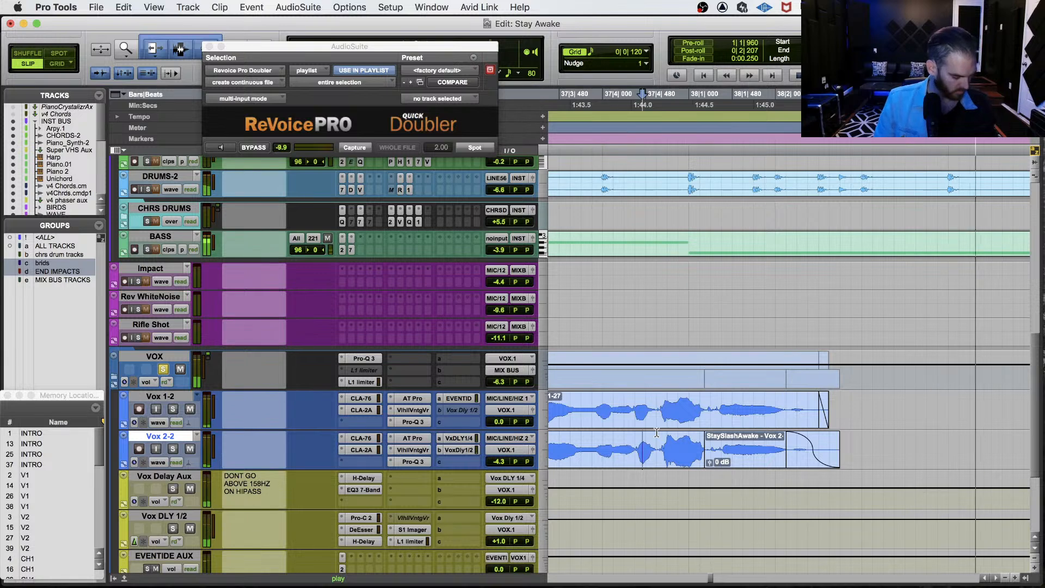
Clear the VOX solo and replay the final phrase in the full mix from around bar 37|3.
left_click(162, 371)
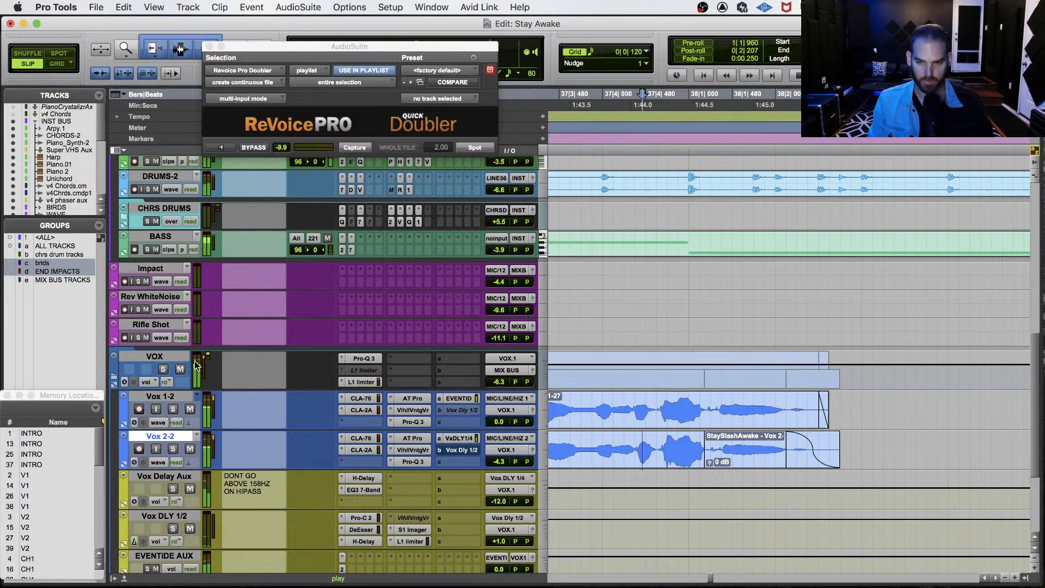
key("space")
key("r")
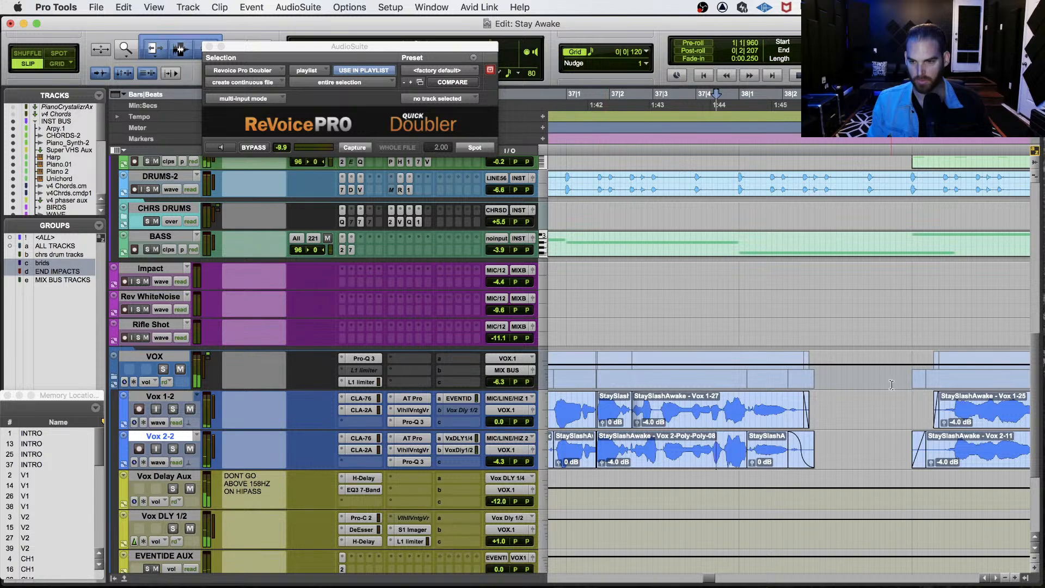
key("space")
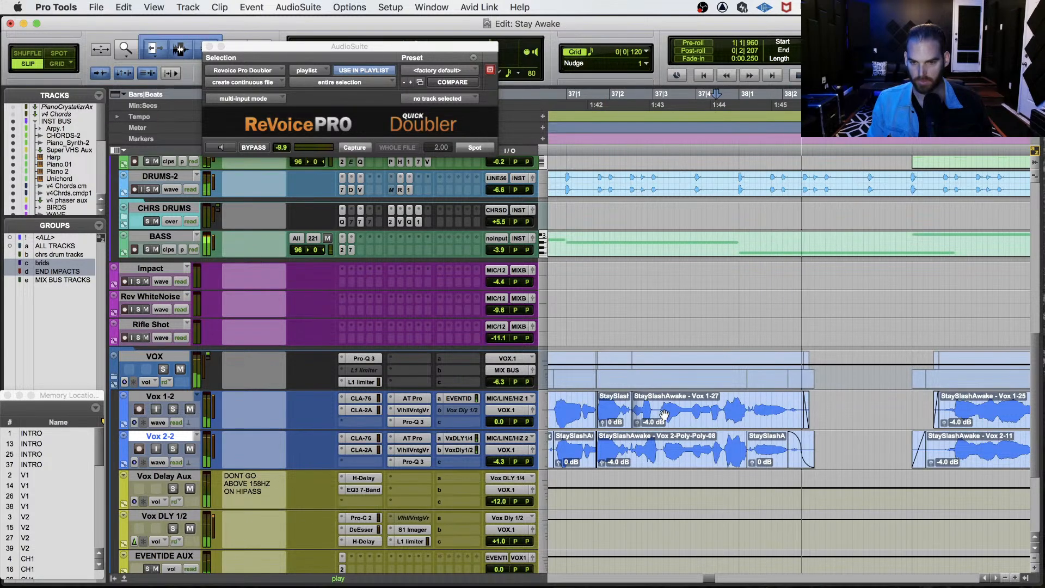
left_click(655, 414)
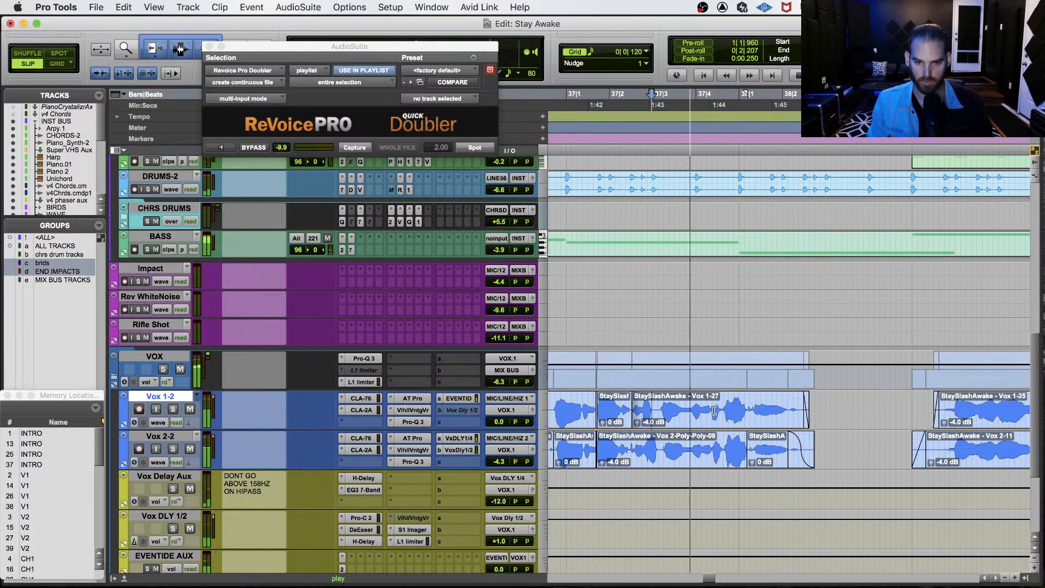
Lengthen the faded tail of the last Vox 2-2 clip a little further beyond the end of Vox 1-2.
key("t")
key("t")
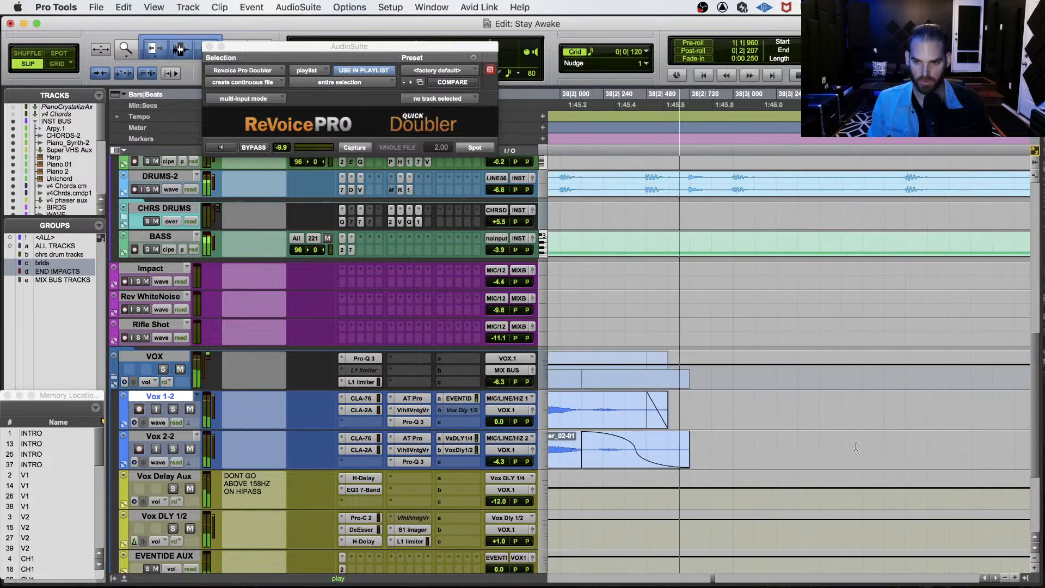
scroll(857, 446, "left", 3)
key("space")
left_click_drag(814, 438, 825, 438)
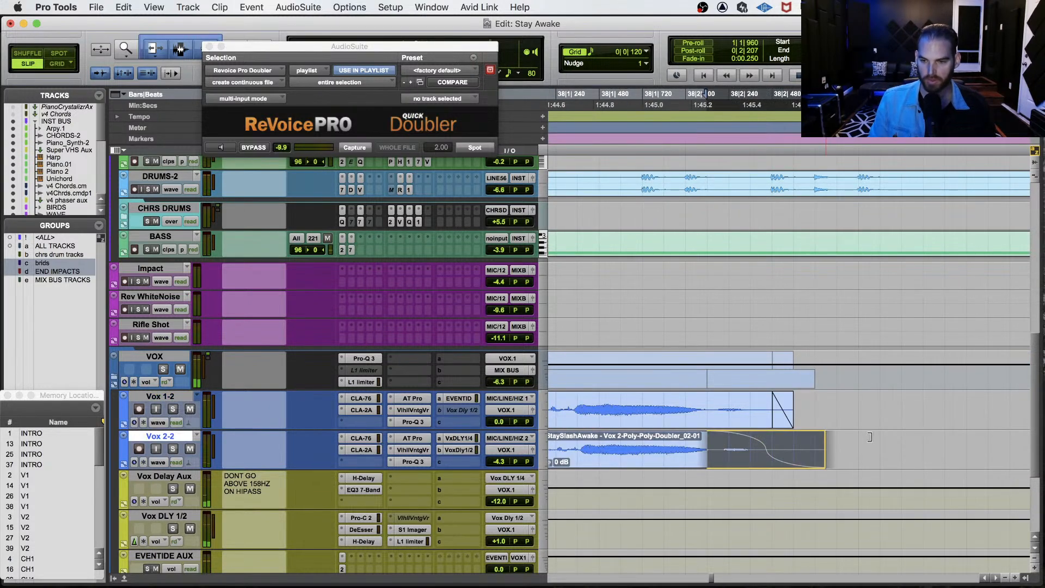
Play back the end of the Vox 2-2 phrase to check its fade-out.
left_click(773, 465)
left_click(749, 449)
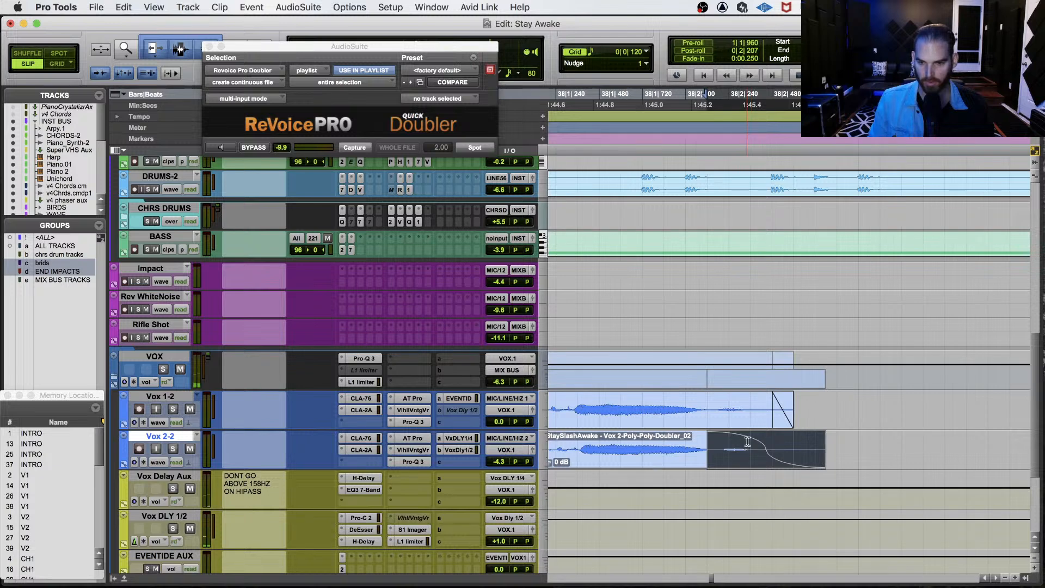
left_click(598, 449)
key("space")
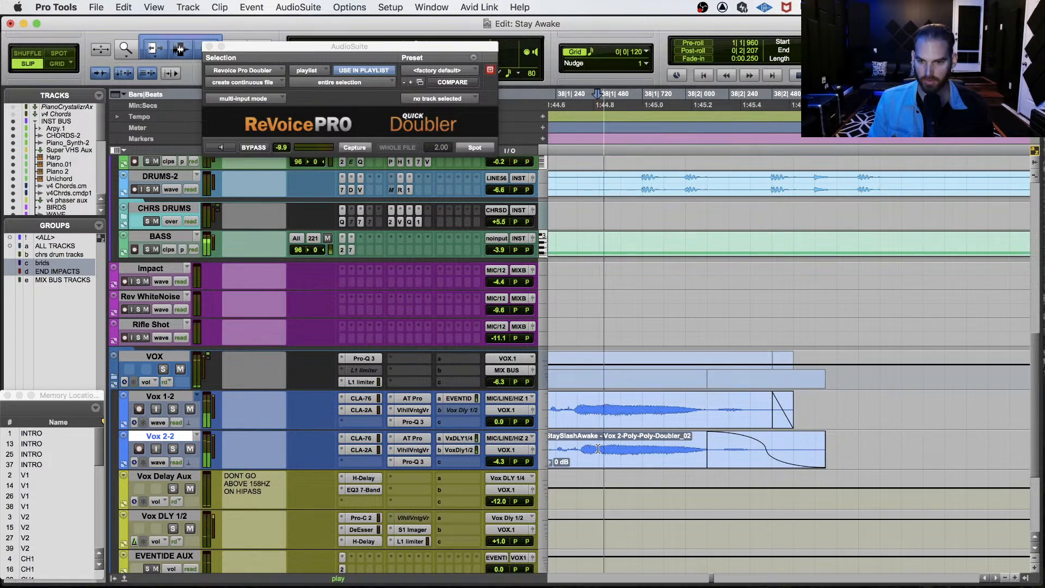
key("space")
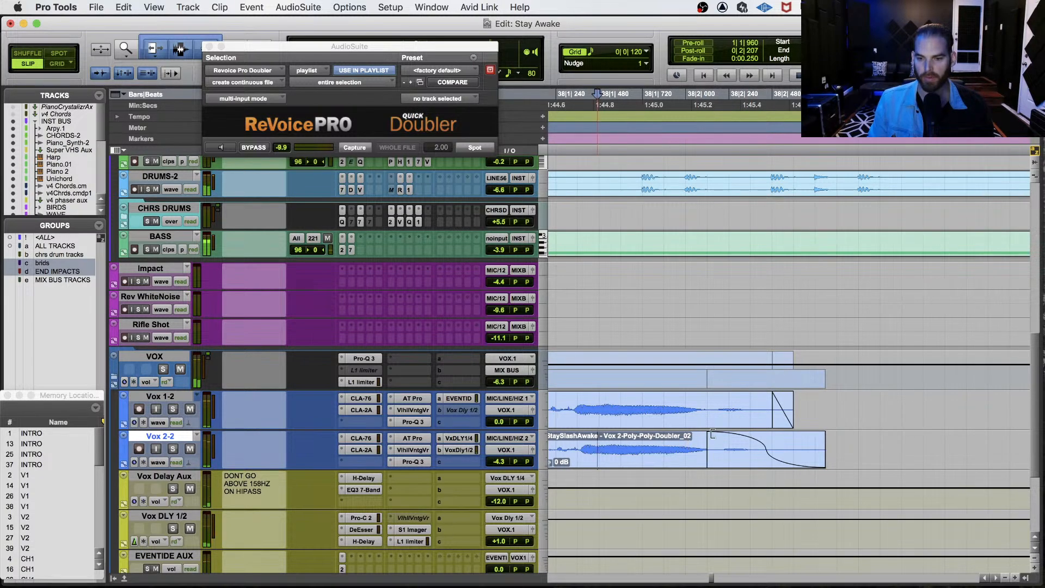
Undo the last fade-out change at the end of the Vox 2-2 phrase.
key("super+z")
key("super+z")
left_click(584, 446)
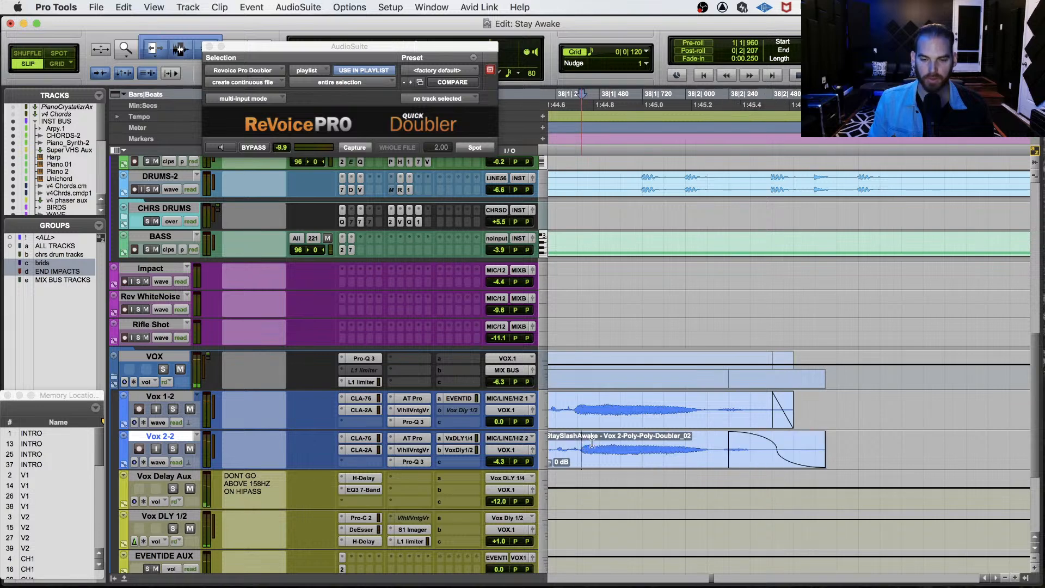
key("r")
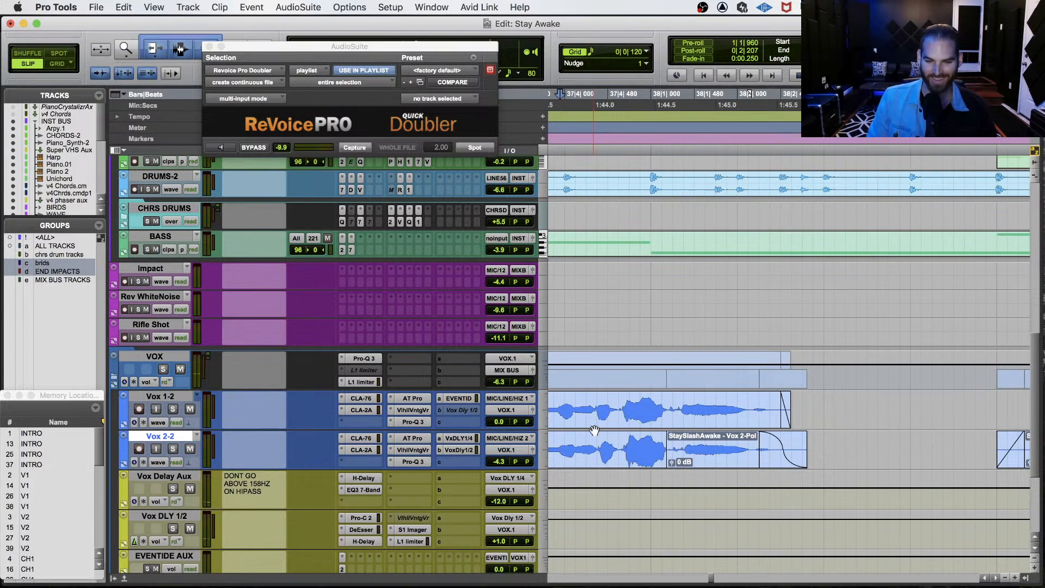
Play back the vocal phrase from bar 37 through its fade-outs.
key("space")
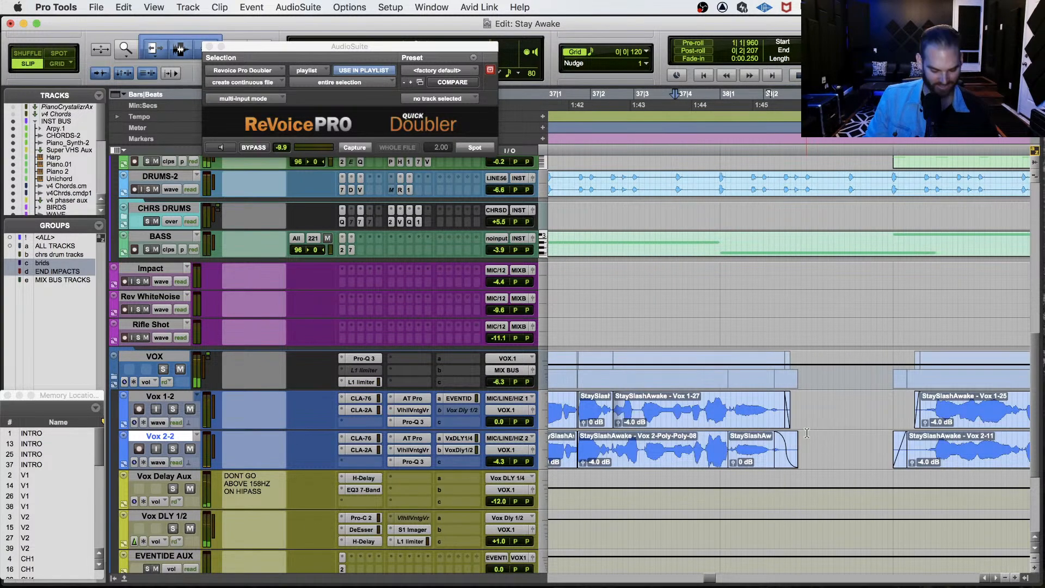
left_click(635, 449)
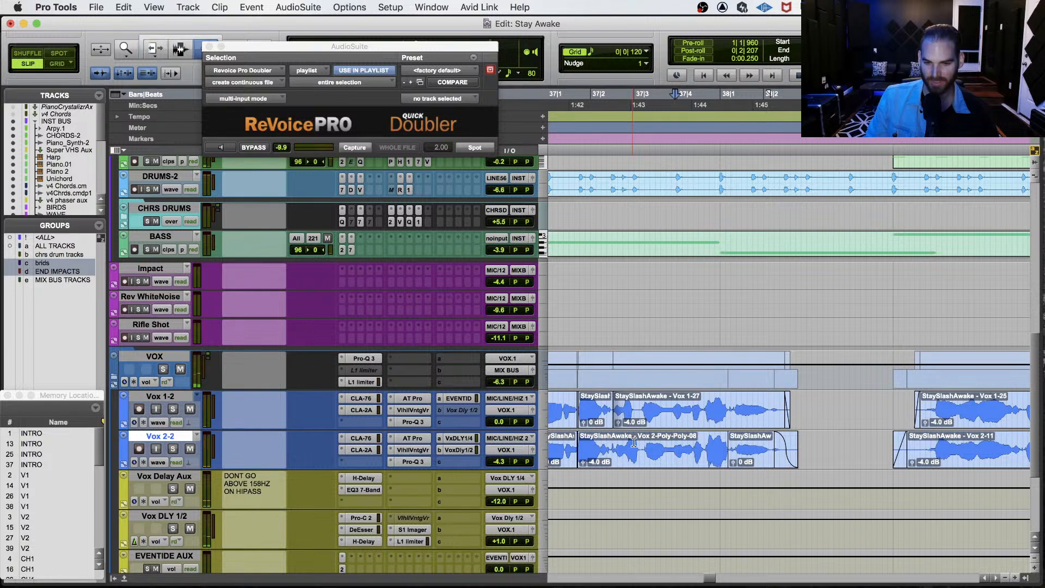
left_click(592, 444)
key("space")
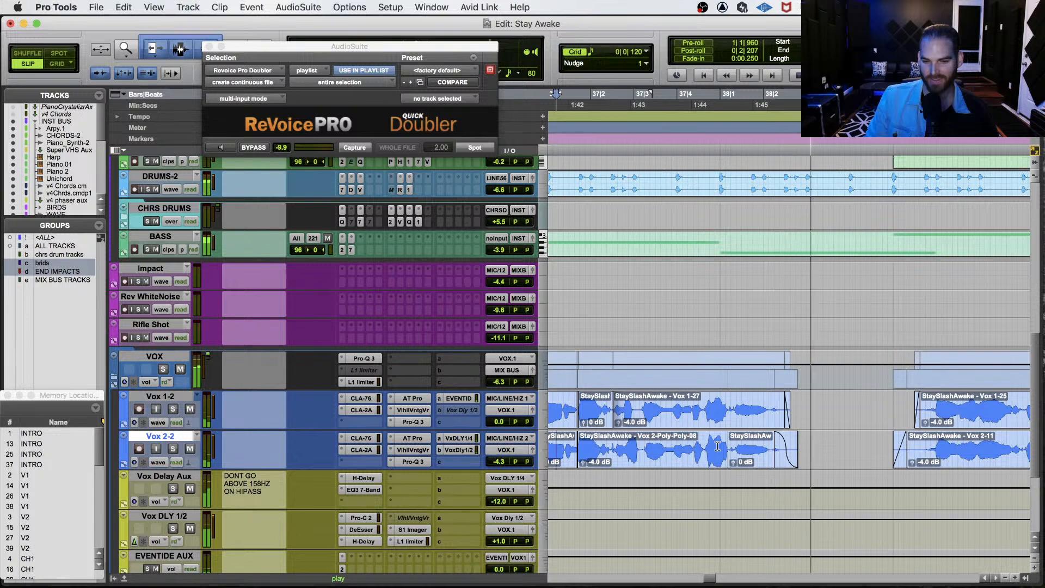
key("space")
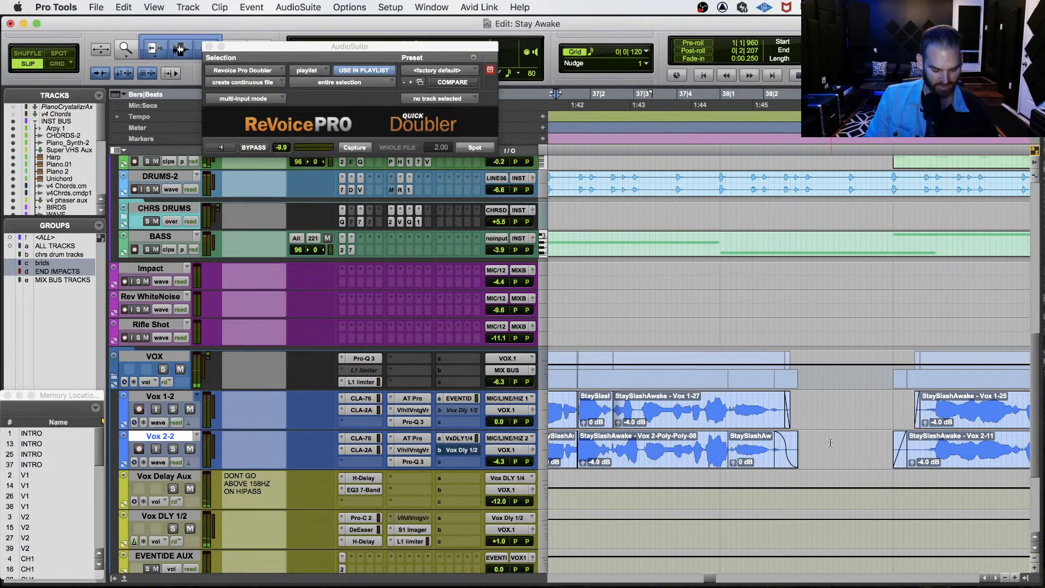
Close the ReVoice Pro Quick Doubler window, look at the Console mixer and return to Pro Tools.
left_click(209, 47)
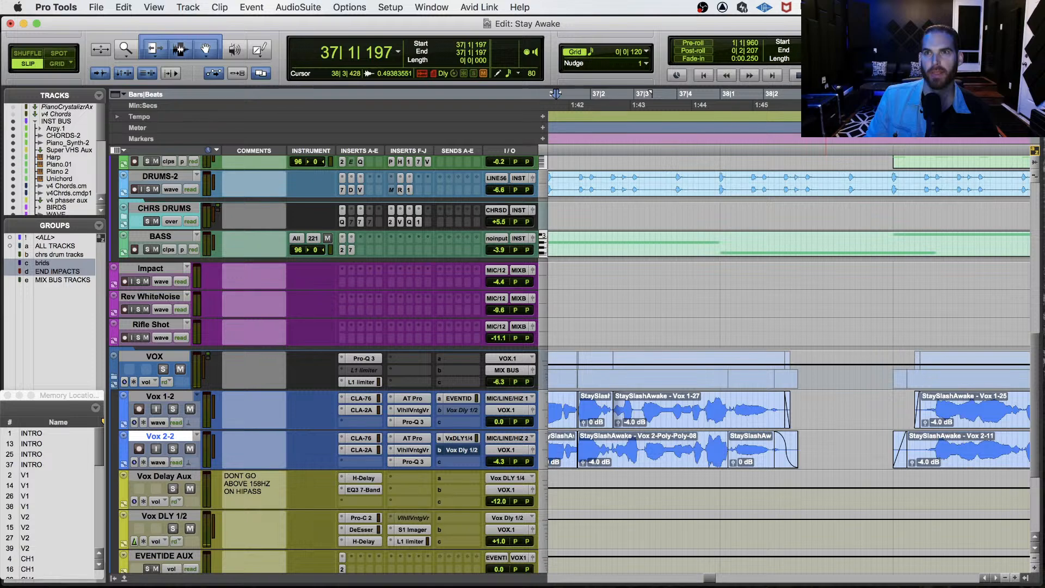
key("super+Tab")
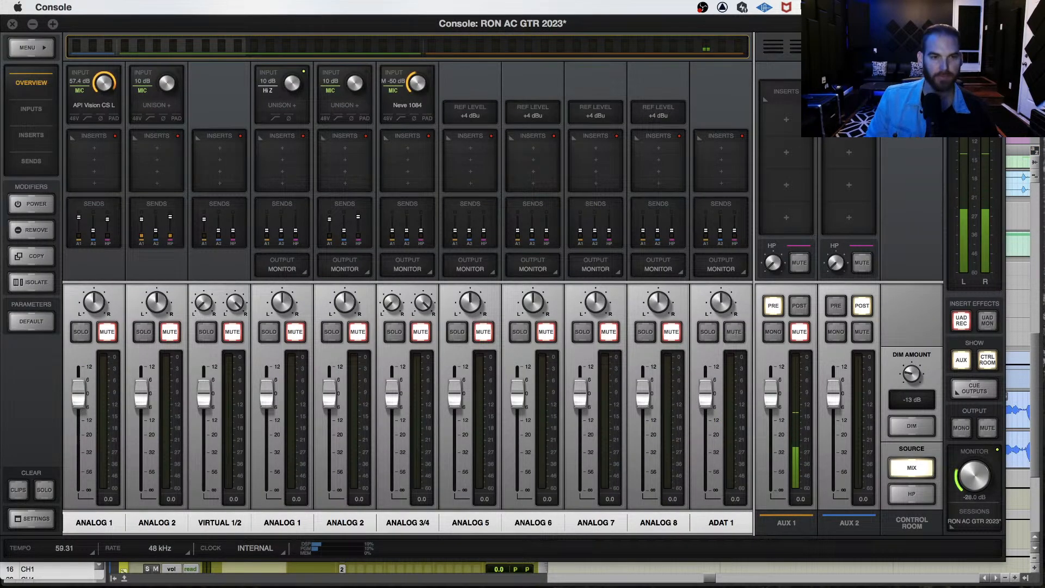
key("super+Tab")
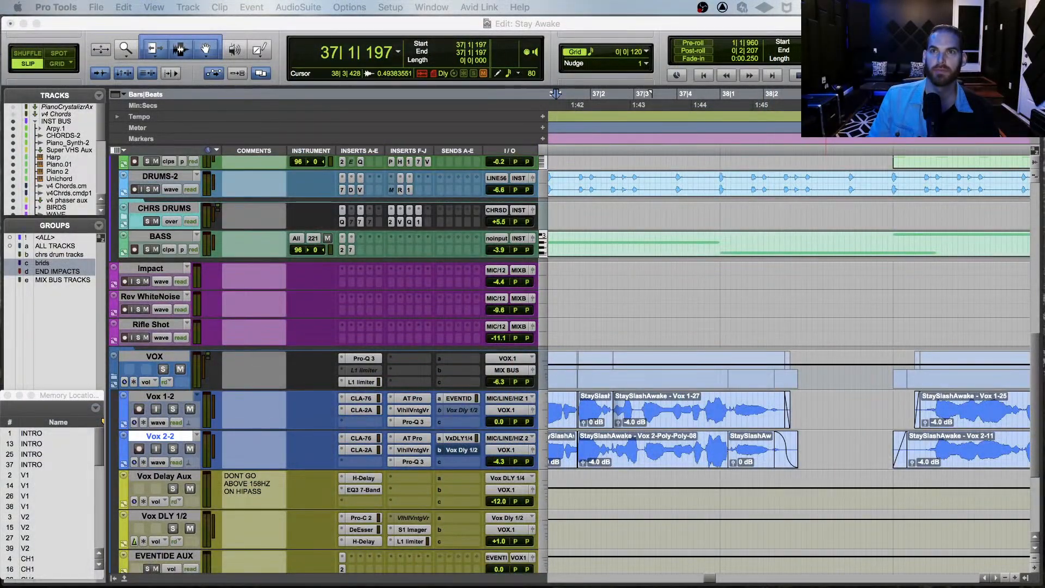
key("super+Tab")
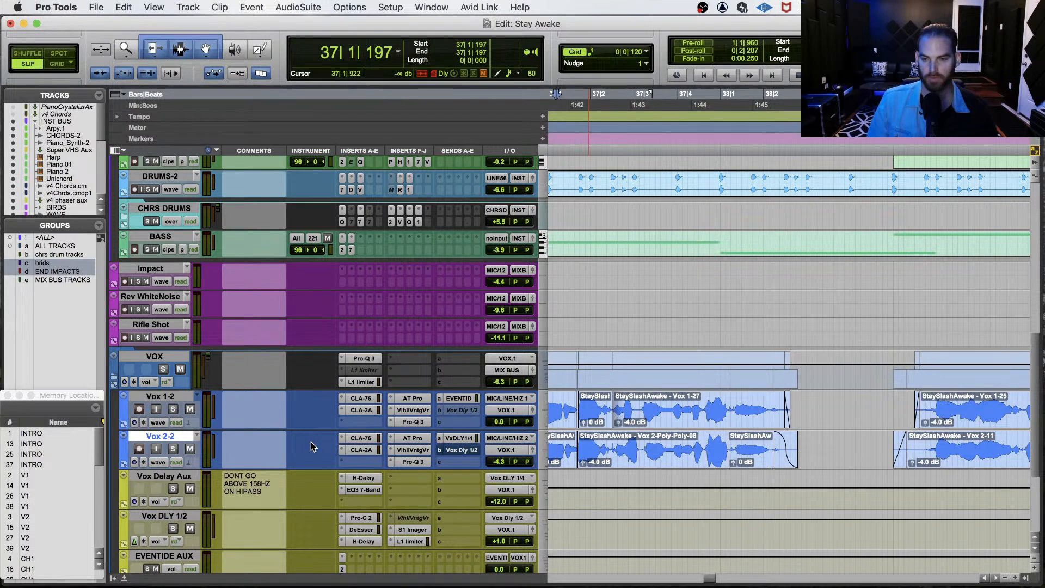
Play the Vox 2-2 phrase from bar 37, beat 3 through its ending and save the session.
left_click(642, 447)
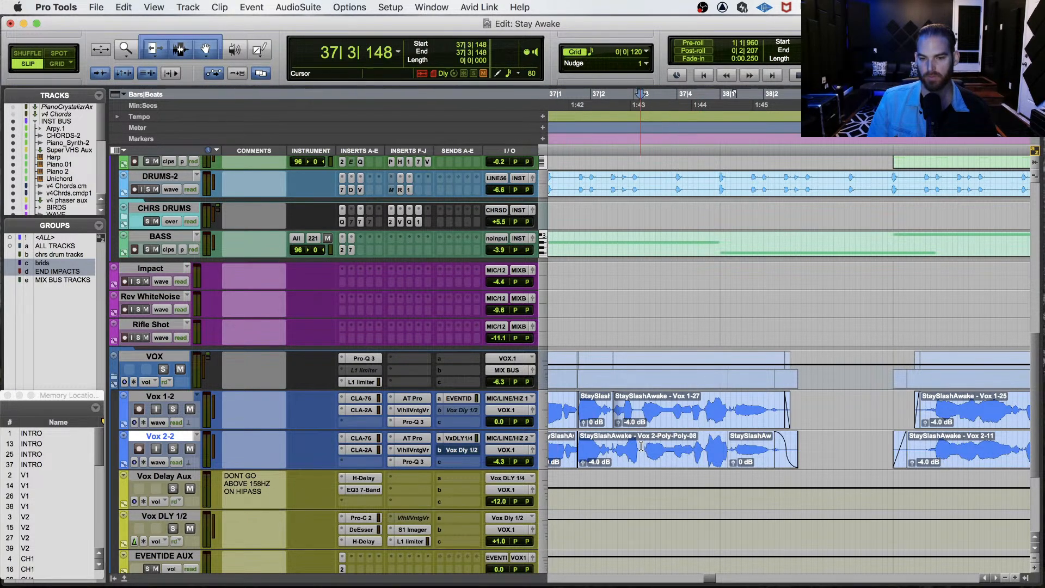
key("space")
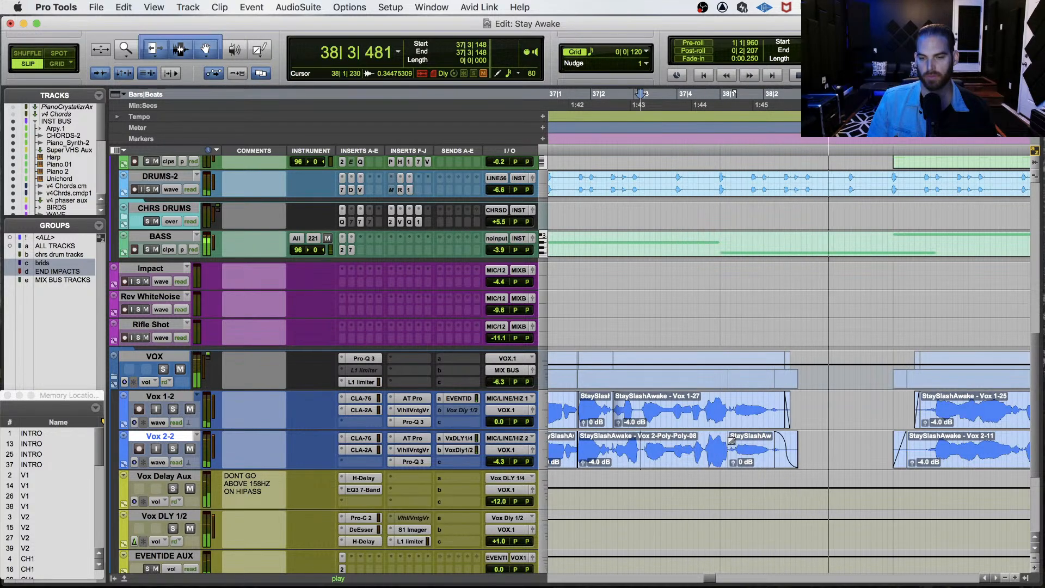
left_click(764, 442)
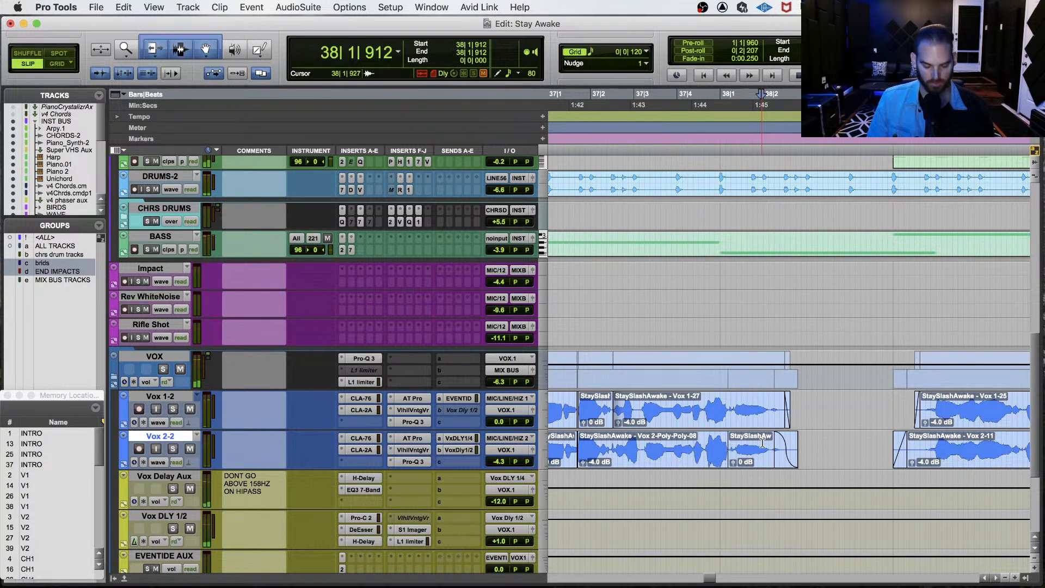
key("super+s")
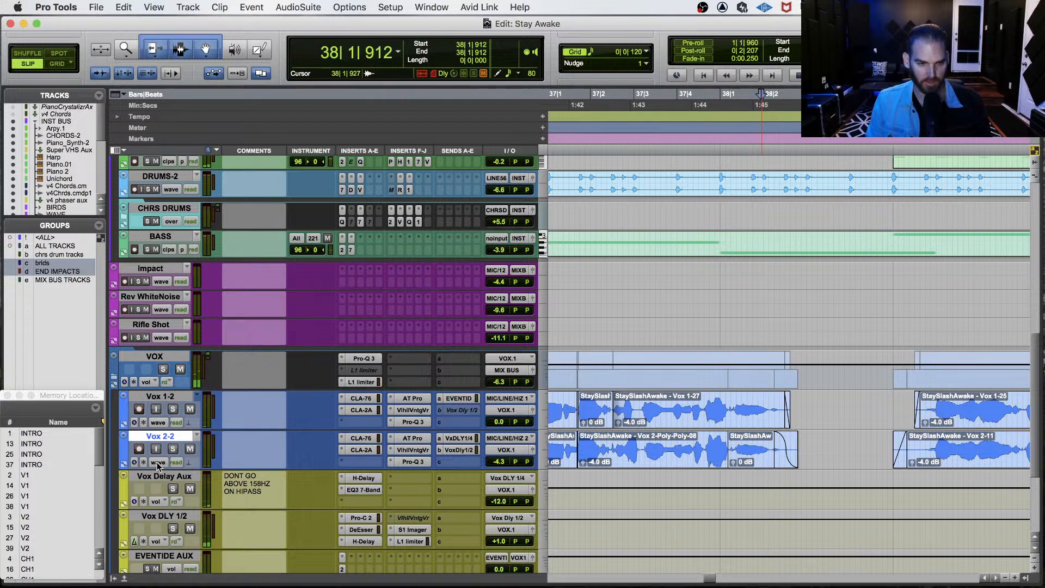
Show Vox 2-2's volume automation in Grid mode and lower the phrase's tail from 38|2|180 to about -8.4 dB.
left_click(158, 462)
left_click(163, 489)
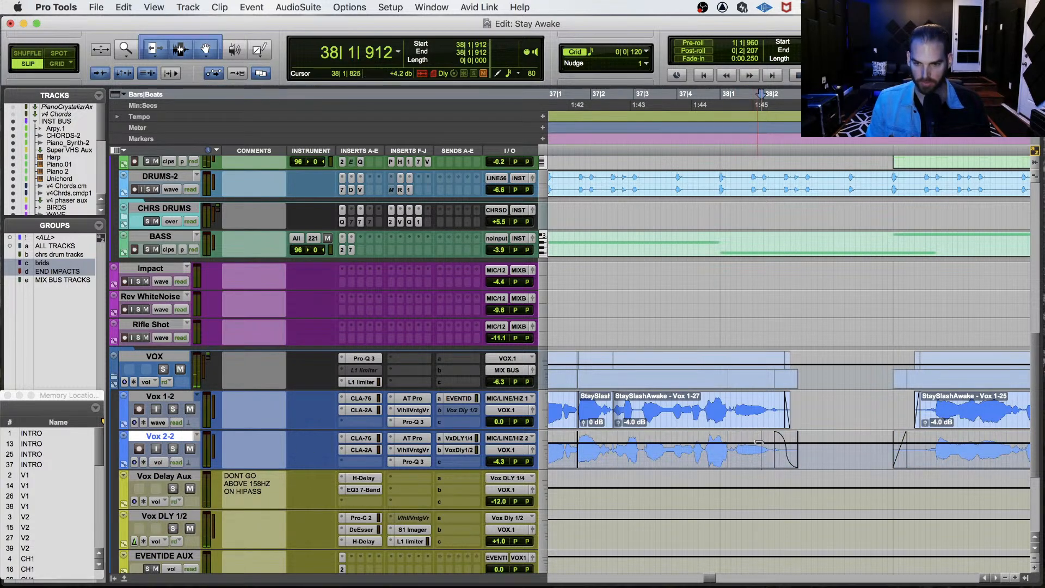
key("F4")
left_click(765, 449)
key("super+]")
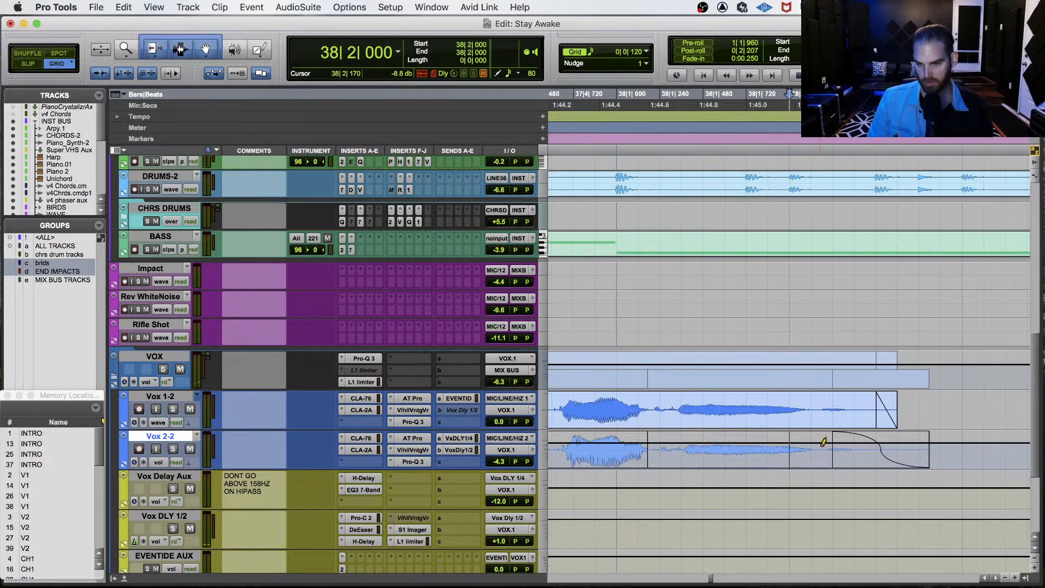
left_click_drag(820, 448, 957, 459)
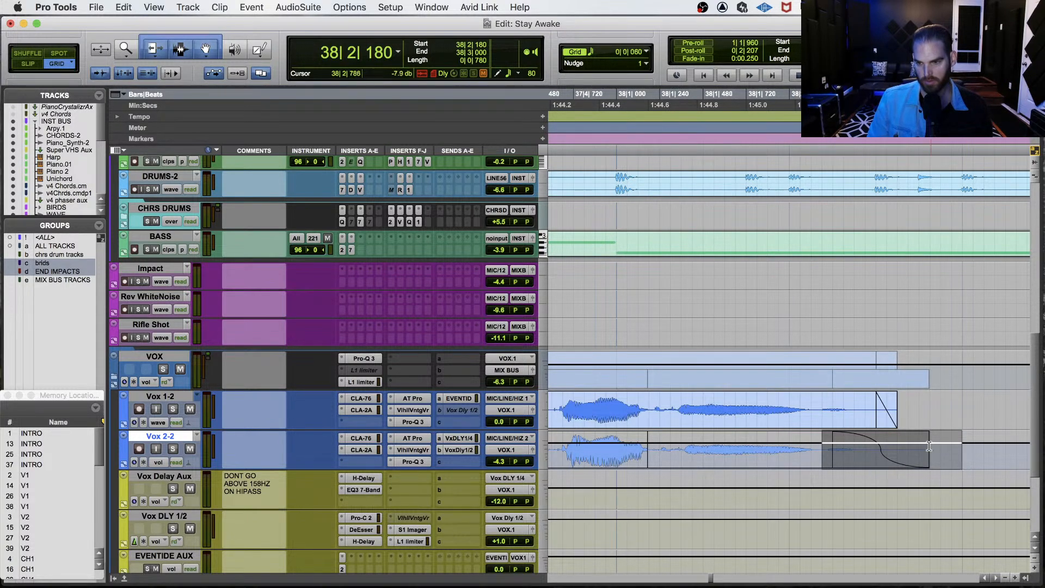
left_click_drag(919, 435, 919, 439)
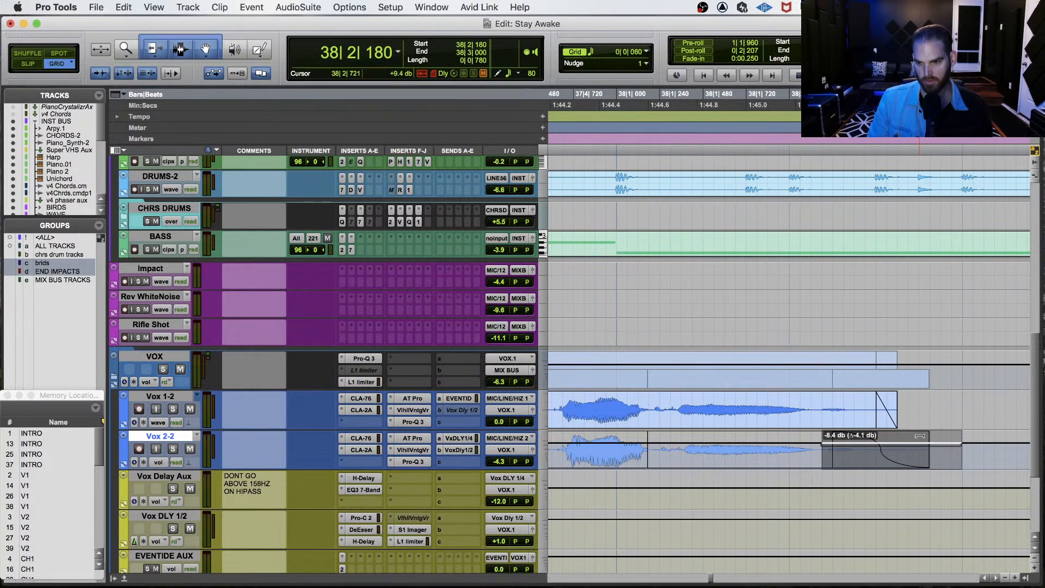
Play back the phrase ending twice, from 38|1|840 and from 37|3|300, to check the lowered Vox 2-2 tail.
left_click(764, 449)
key("space")
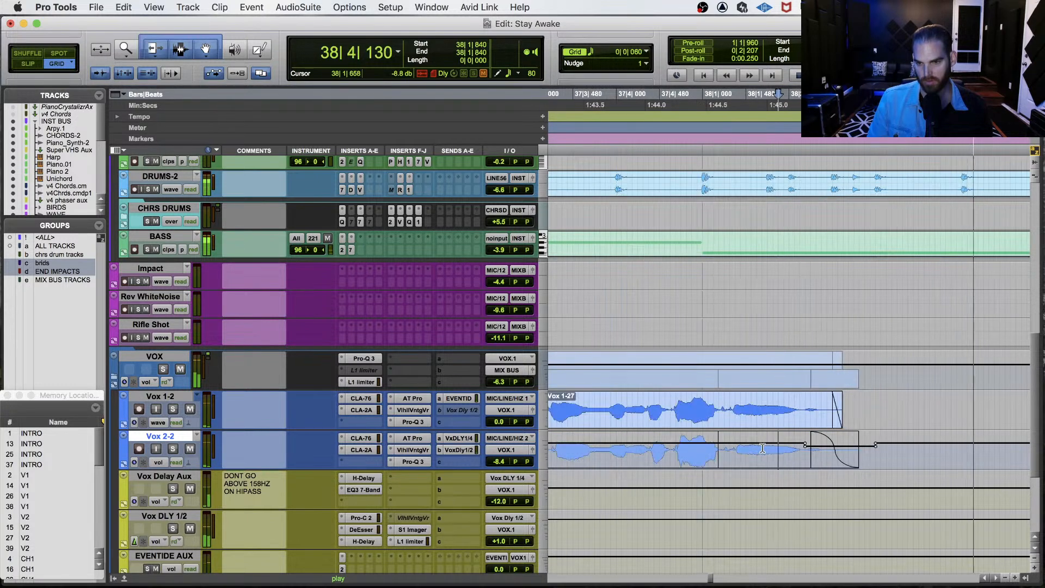
key("space")
left_click(555, 450)
key("space")
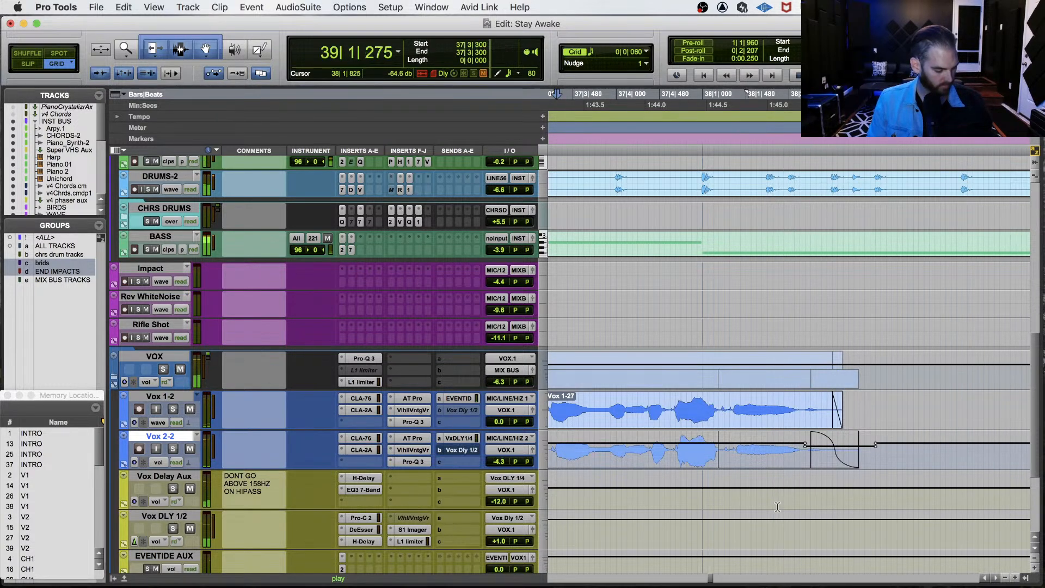
key("space")
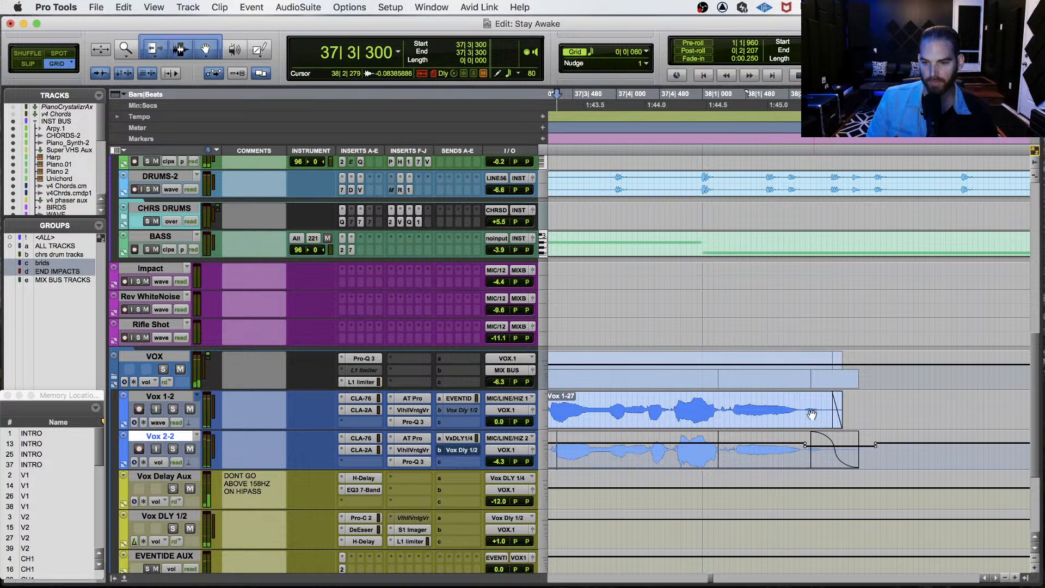
Show Vox 1-2's volume automation and lower the tail between 38|2|120 and 38|2|720 to about -4.1 dB.
left_click_drag(800, 403, 858, 405)
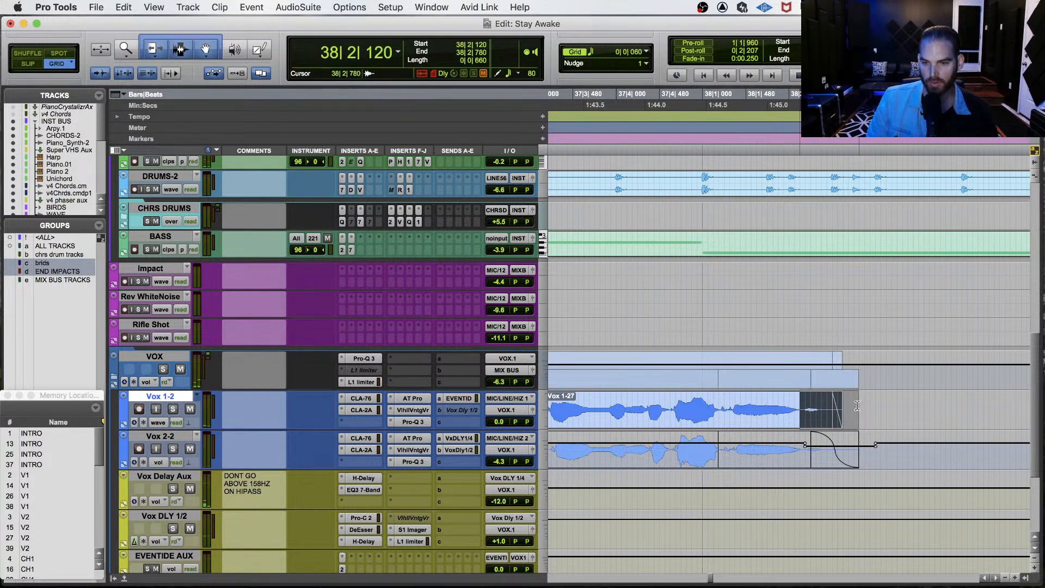
left_click(158, 428)
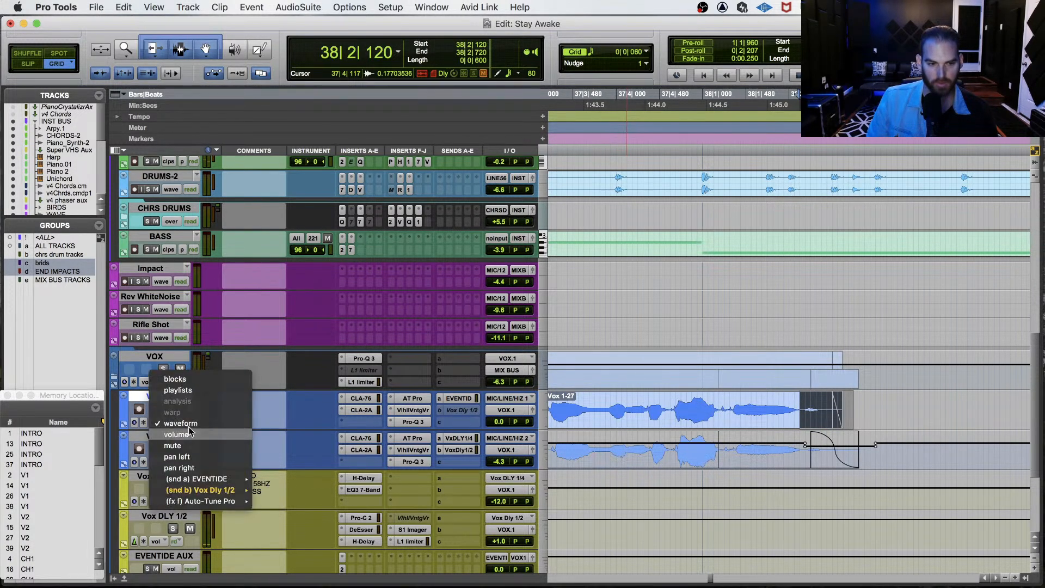
left_click(163, 437)
left_click_drag(818, 391, 826, 397)
Play back the phrase from 38|1|060 and from 37|3|540 to check the lowered Vox 1-2 tail.
left_click(708, 411)
key("space")
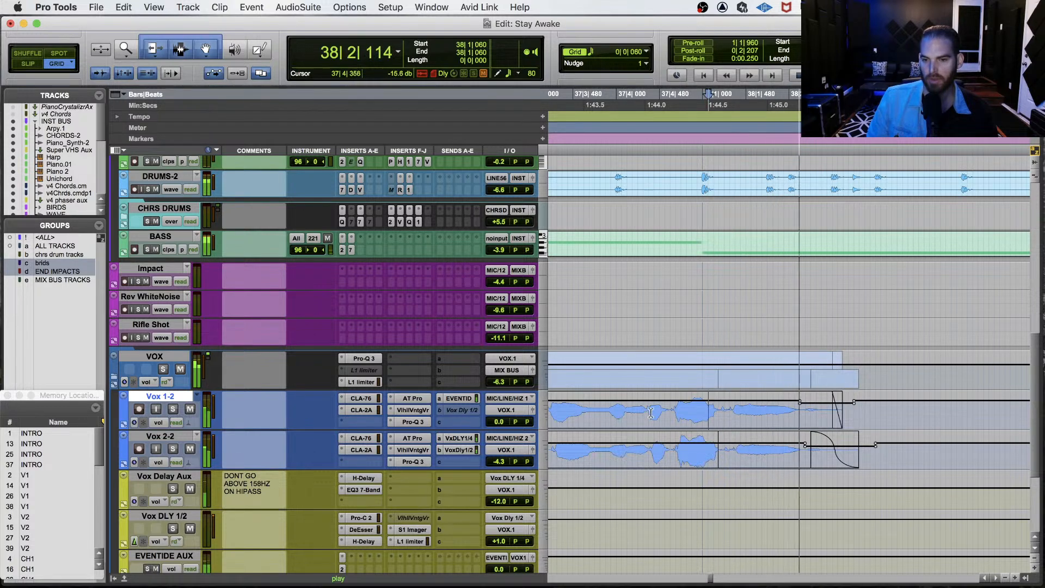
key("space")
left_click(819, 395)
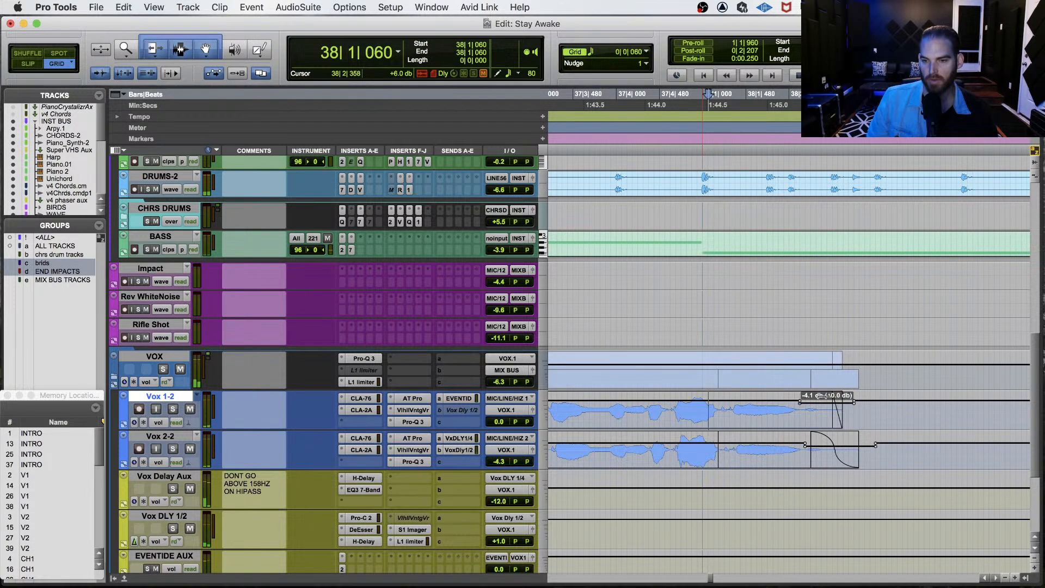
left_click(580, 409)
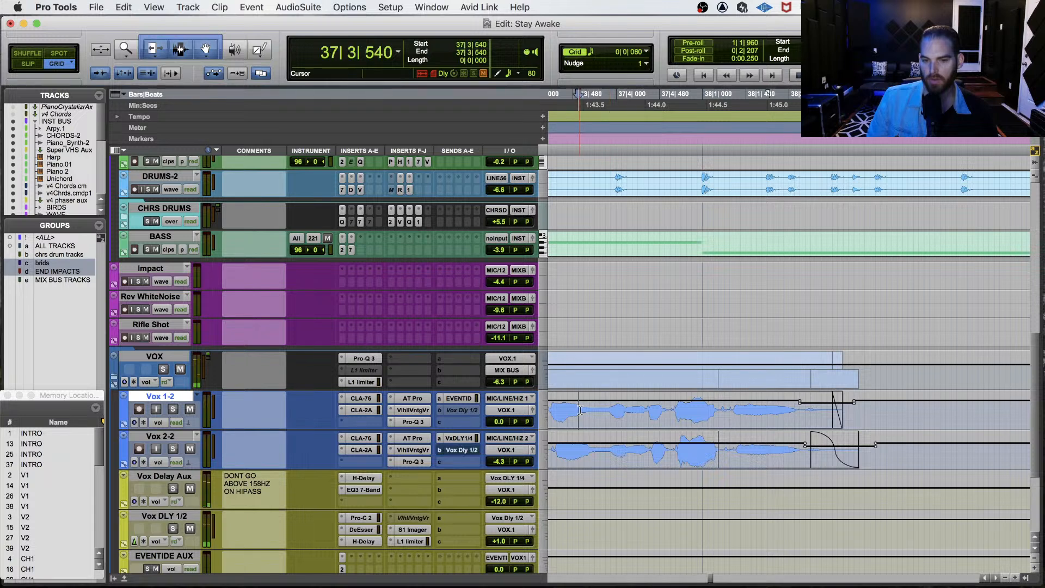
key("space")
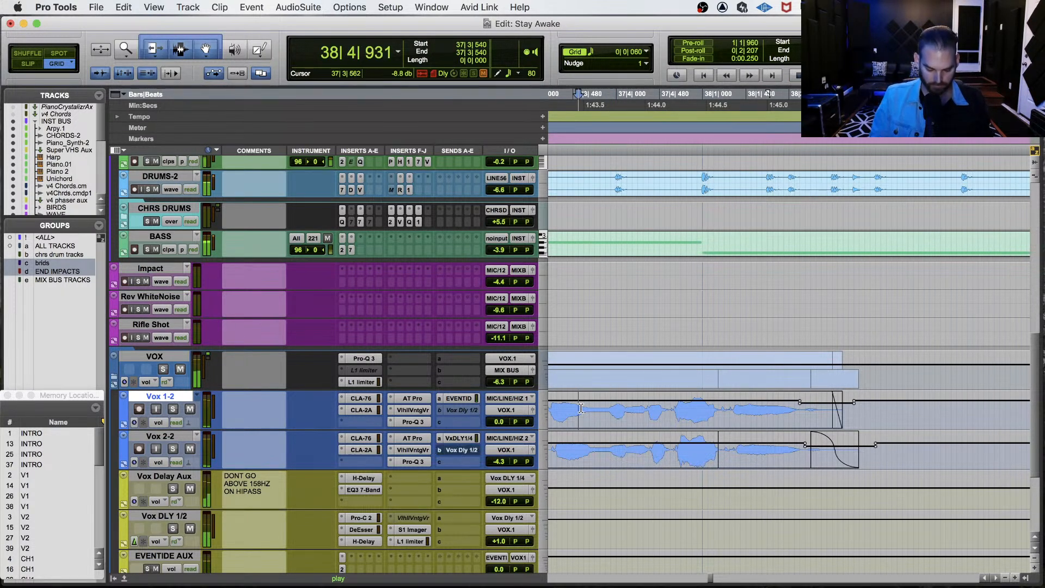
key("space")
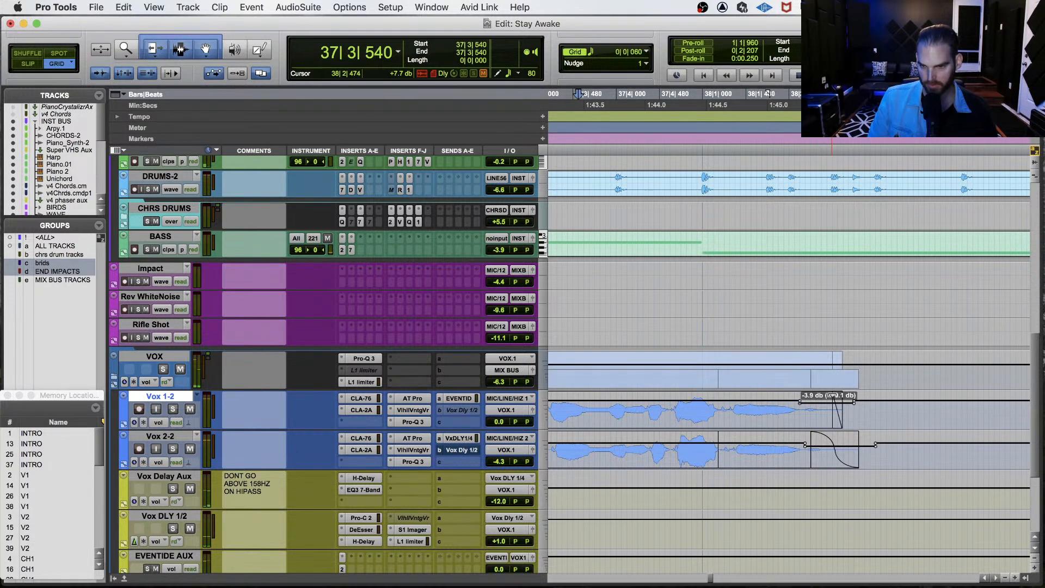
Fine-tune the volume automation of the Vox 1-2 tail while playing back from 37|3|540, and save the session.
left_click_drag(832, 393, 831, 395)
key("space")
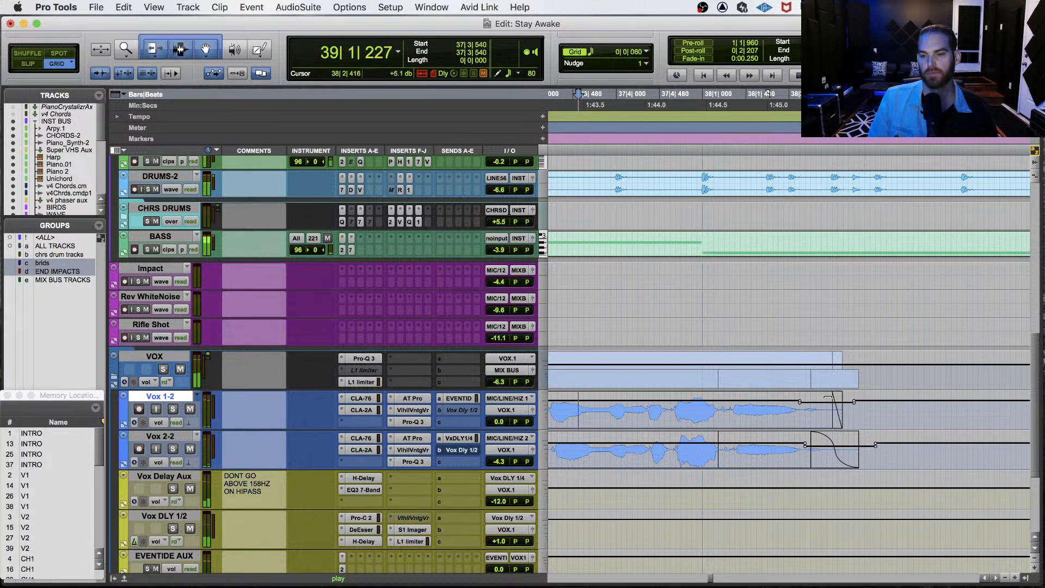
left_click_drag(828, 401, 830, 394)
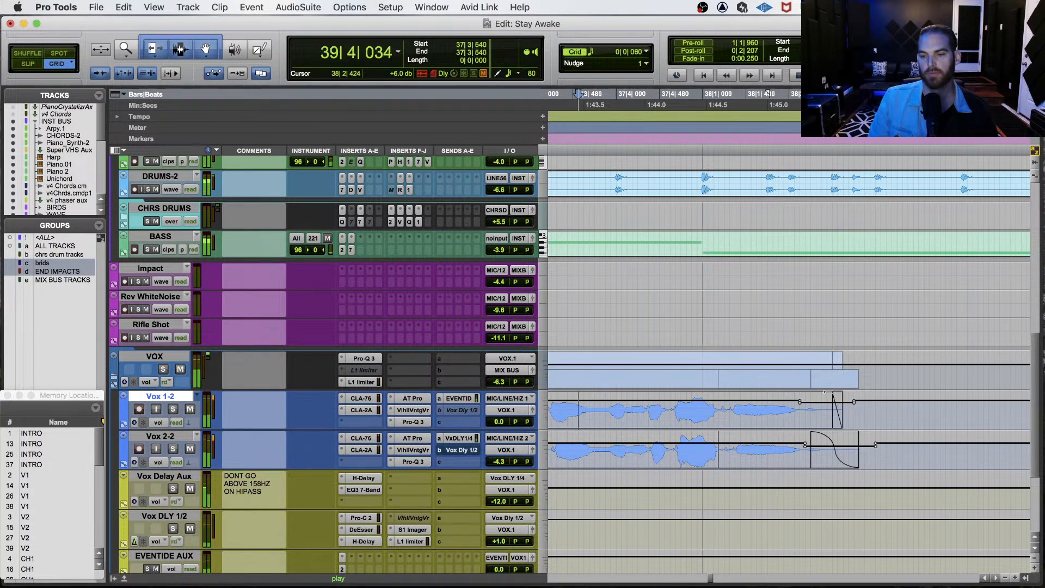
key("space")
key("space")
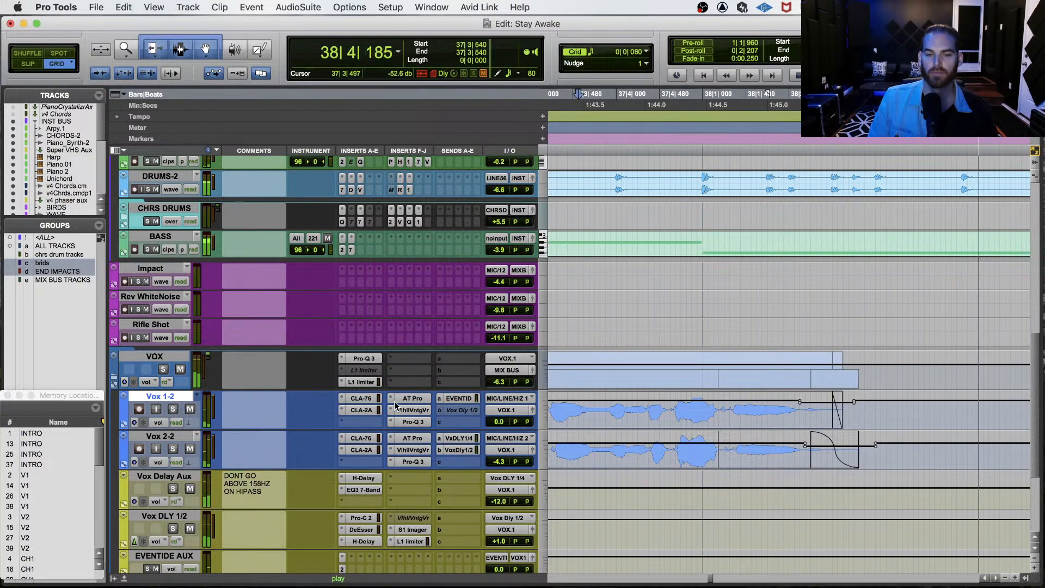
key("space")
key("super+s")
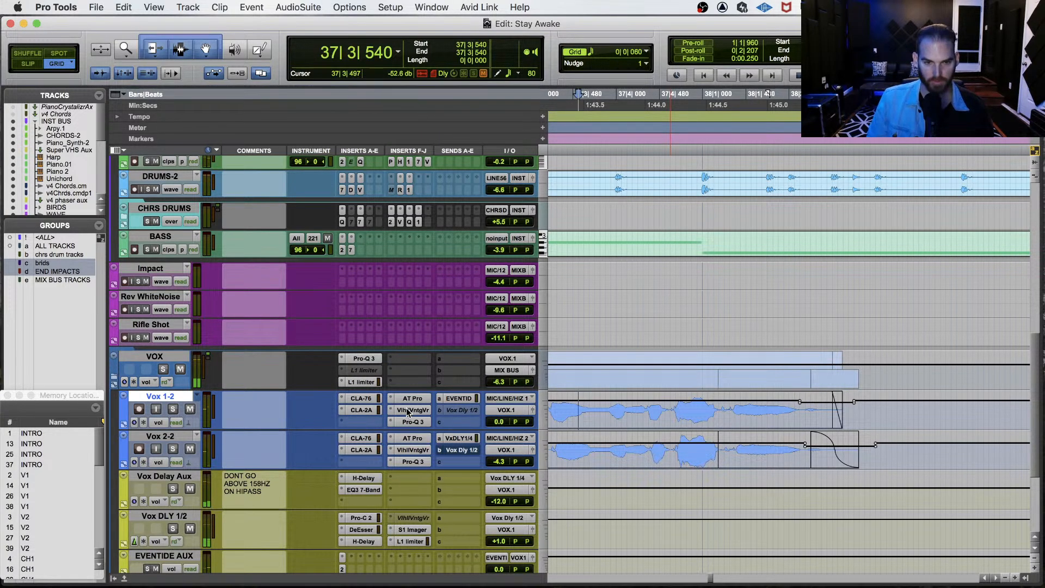
Enable automation of the Mix and Decay parameters for the ValhallaVintageVerb on Vox 1-2, and close the plug-in.
left_click(407, 411)
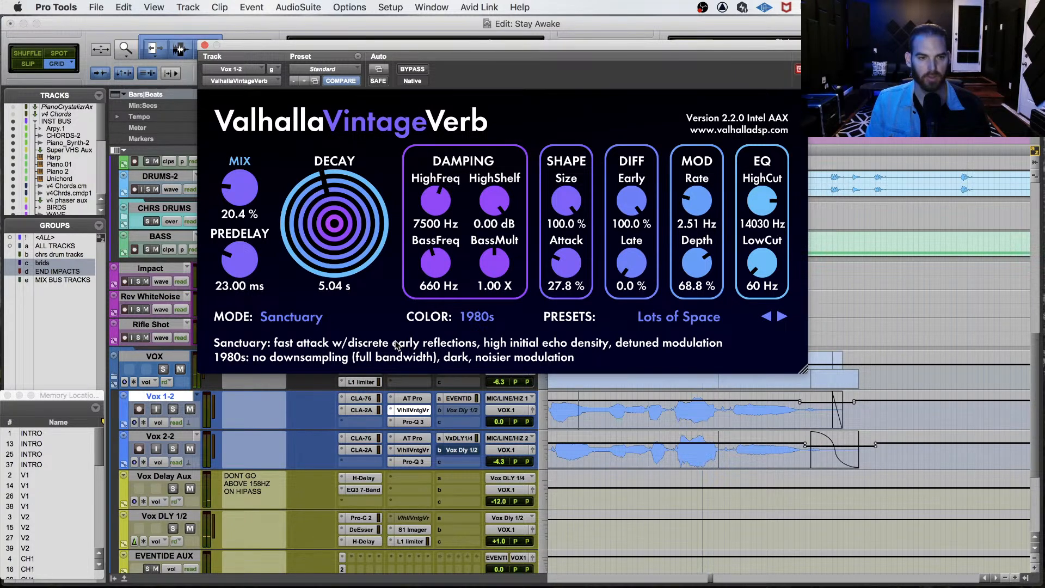
left_click(378, 69)
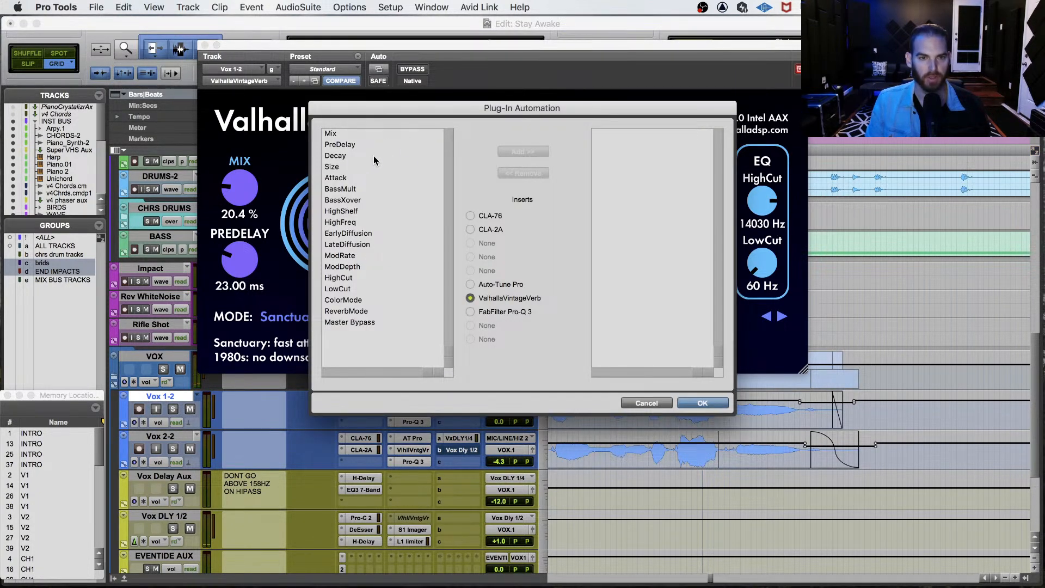
left_click(361, 132)
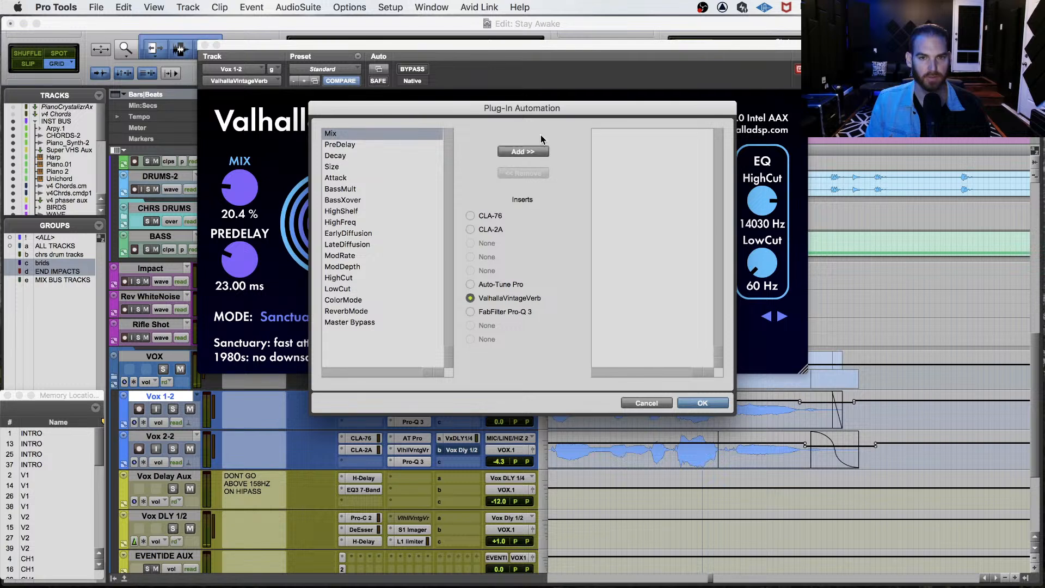
left_click(522, 151)
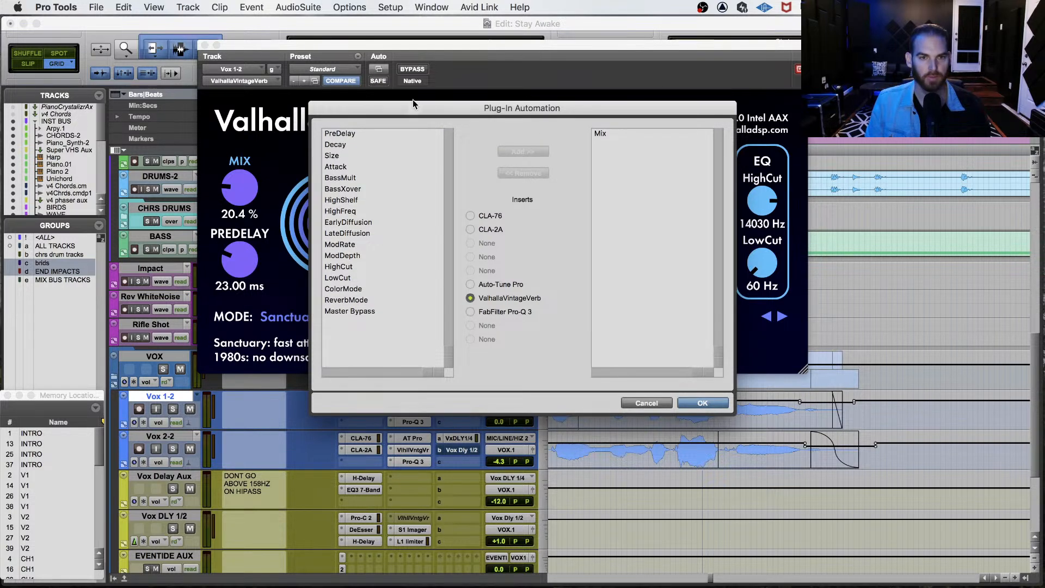
left_click_drag(412, 107, 506, 107)
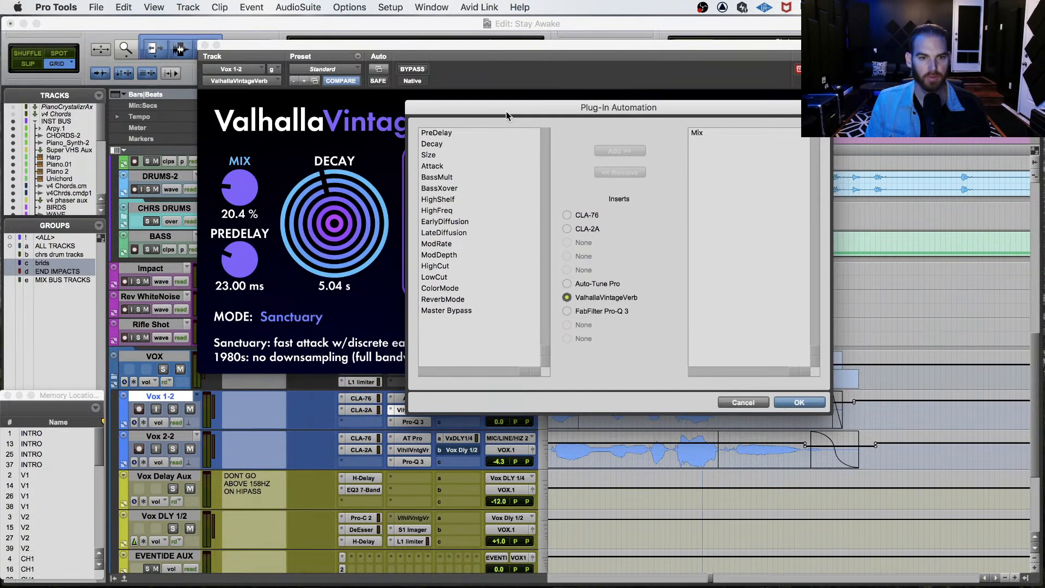
left_click(460, 145)
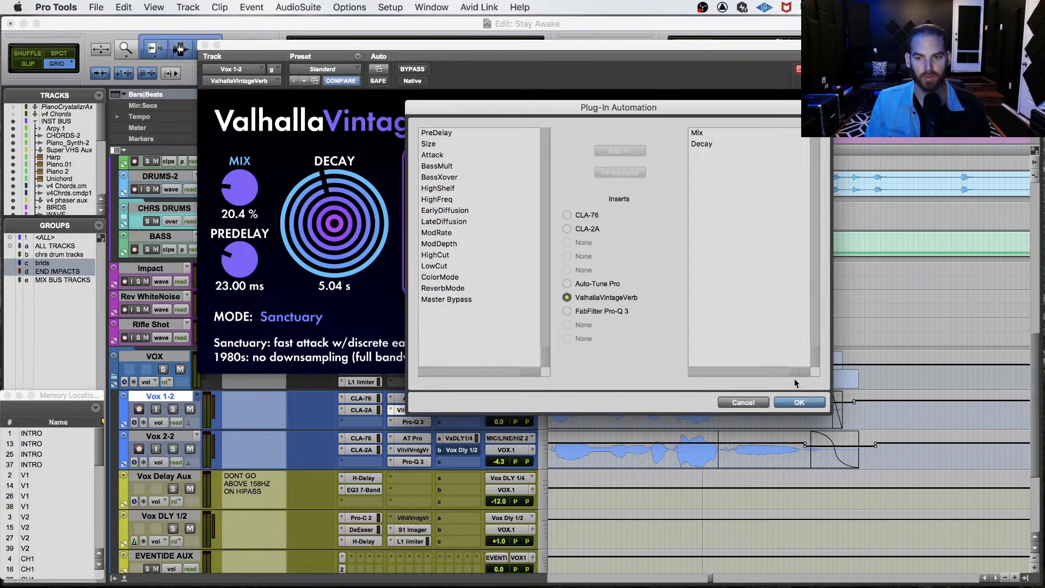
left_click(796, 403)
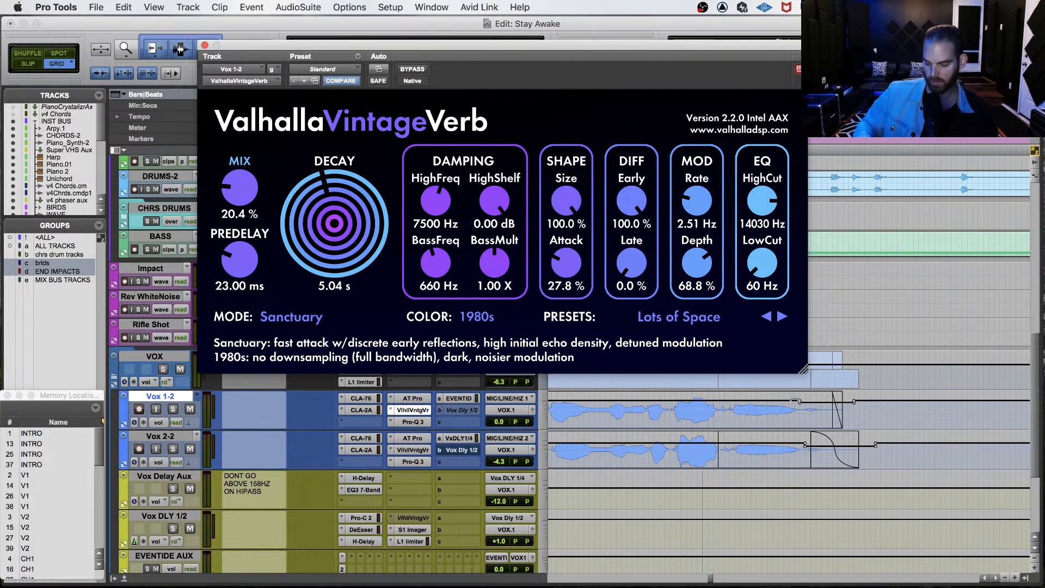
left_click(204, 45)
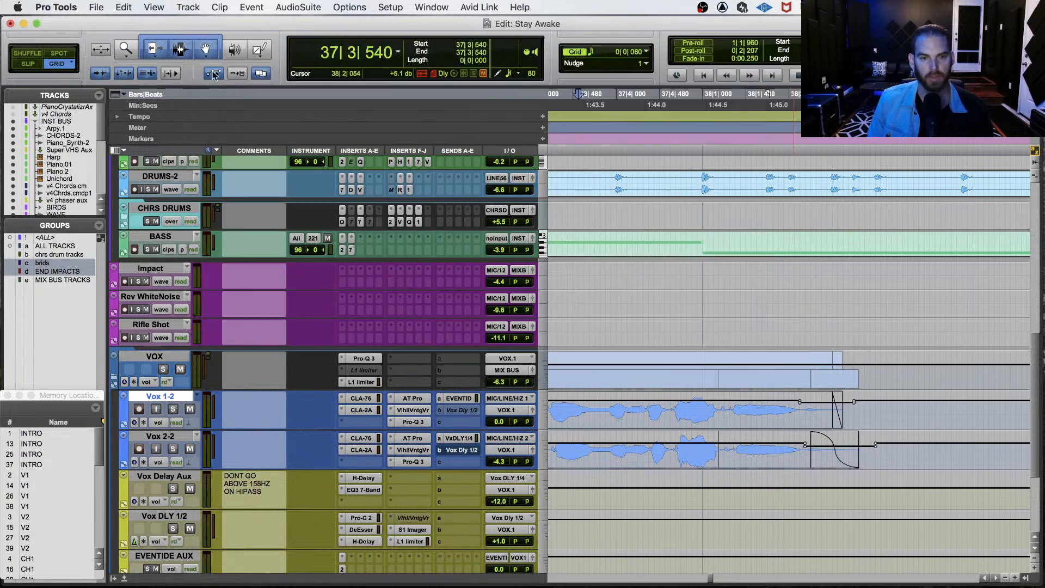
Show Vox 1-2's ValhallaVintageVerb Mix automation and raise it slightly between 38|2|120 and 38|2|900.
left_click(153, 427)
mouse_move(237, 501)
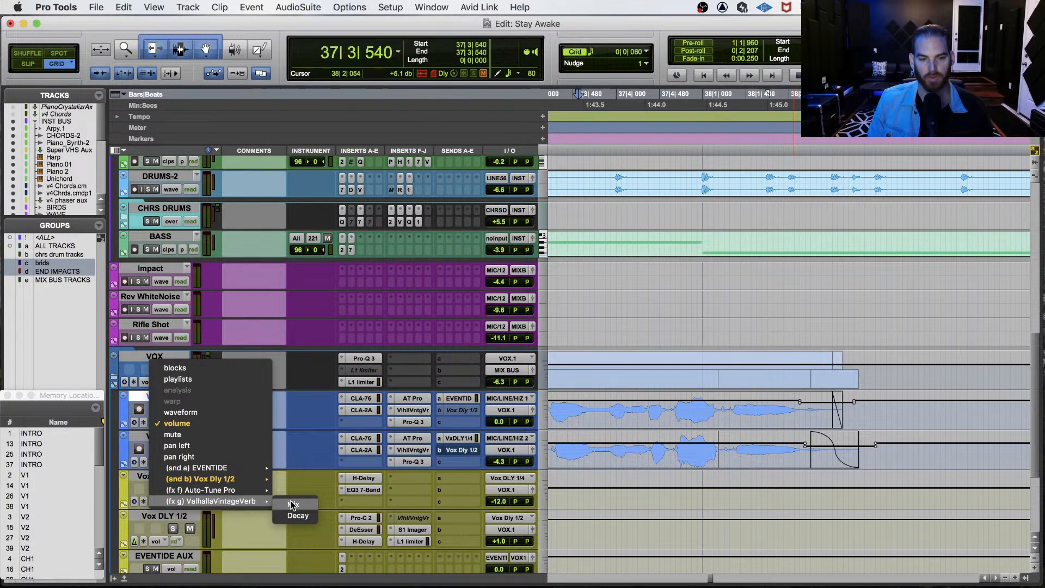
left_click(293, 504)
scroll(734, 404, "right", 3)
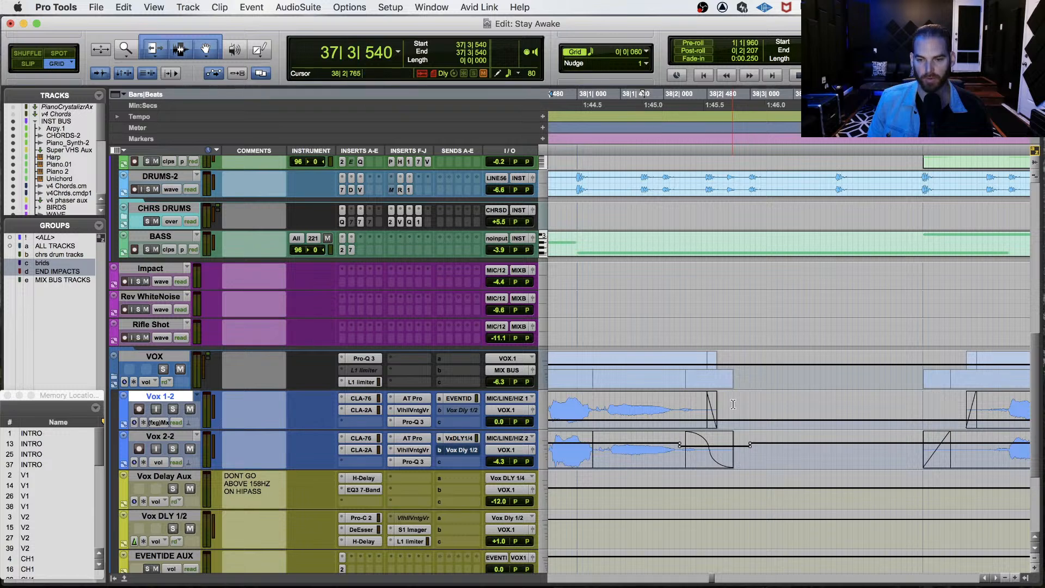
left_click_drag(677, 412, 745, 410)
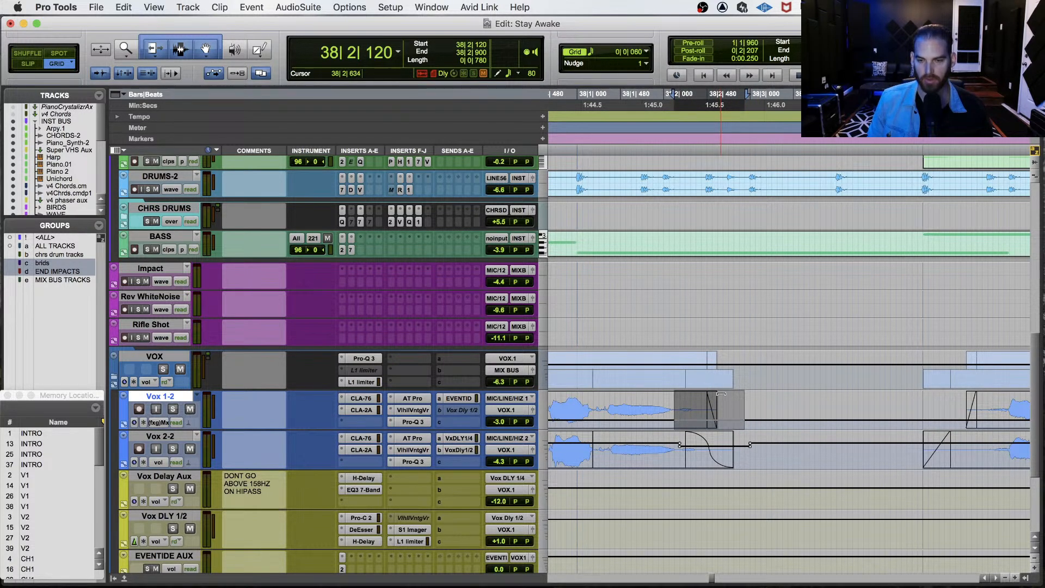
Play back the phrase ending from 38|1|180 to check the raised reverb mix.
left_click(592, 405)
key("space")
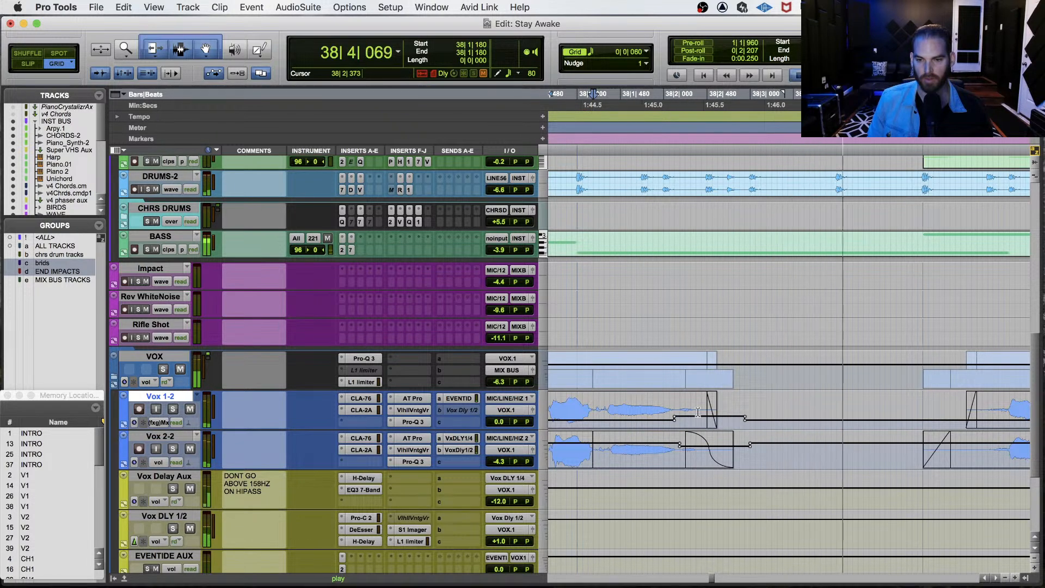
key("space")
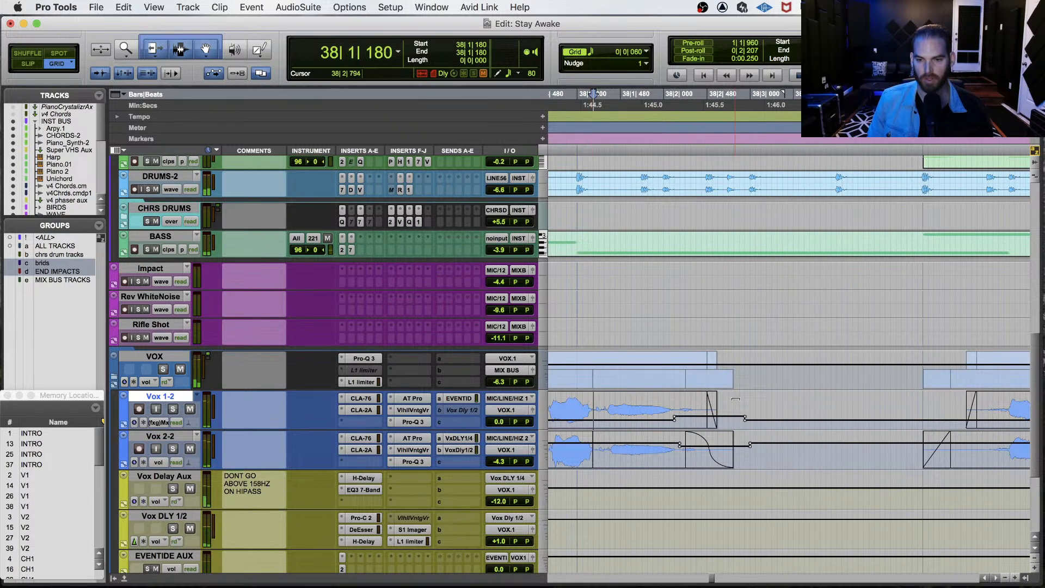
Show Vox 1-2's ValhallaVintageVerb Decay automation and raise it slightly between 38|2|120 and 38|4|000.
left_click(156, 422)
left_click(308, 434)
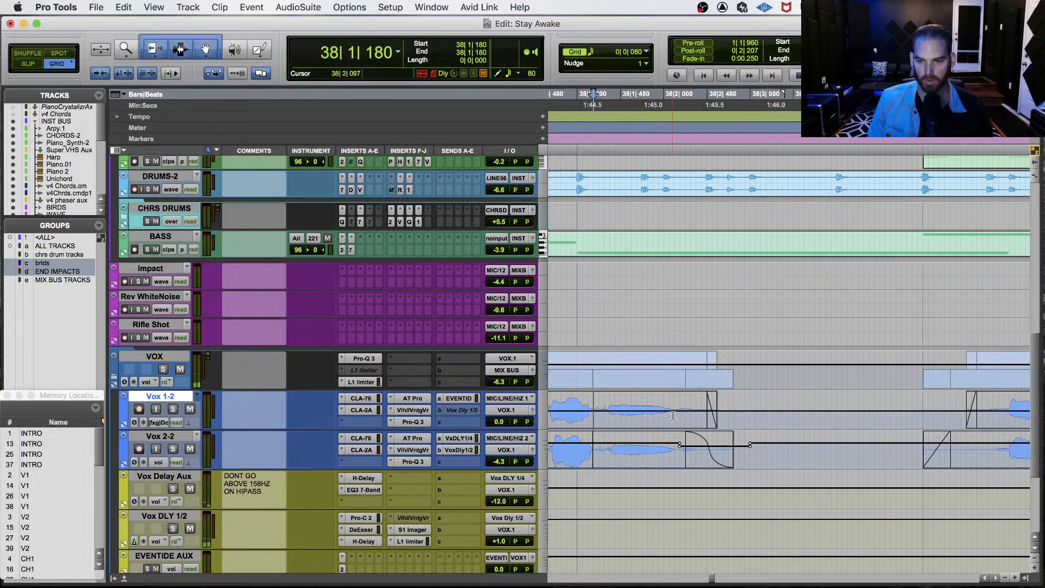
left_click_drag(675, 414, 839, 415)
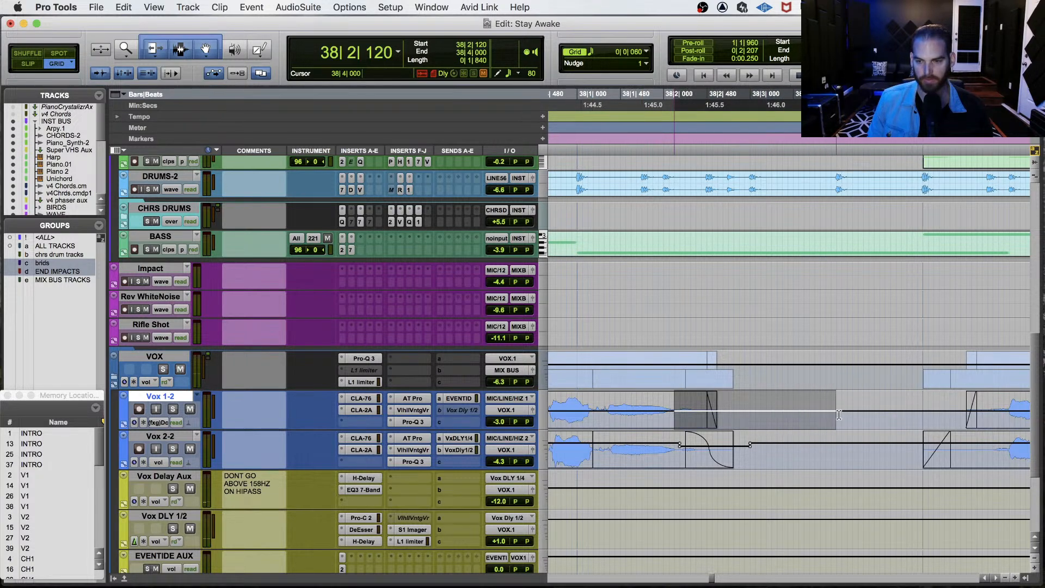
Play back the tail repeatedly from 38|1|240, soloing Vox 1-2, to check the longer reverb decay.
left_click(601, 410)
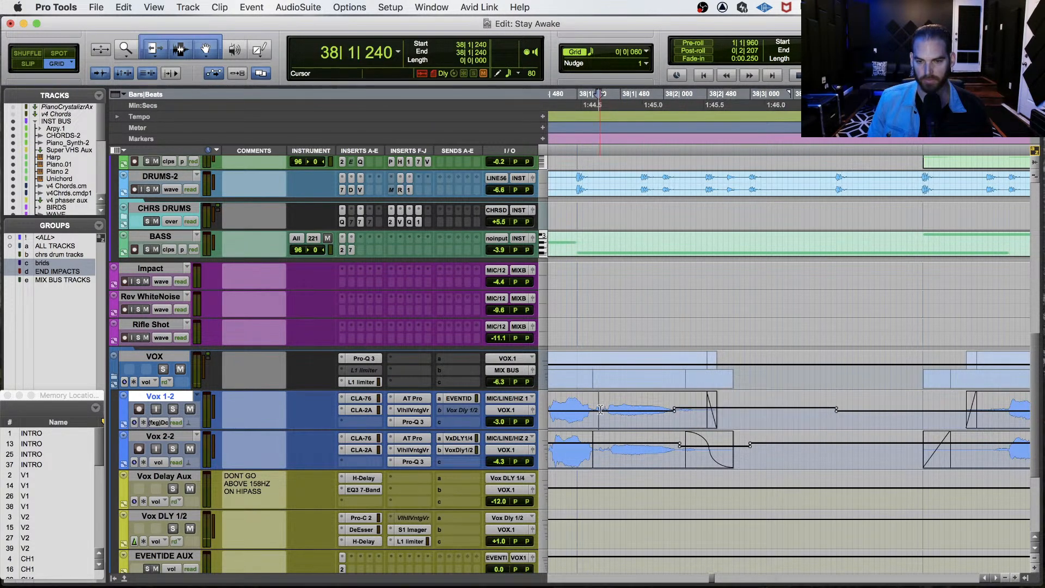
key("space")
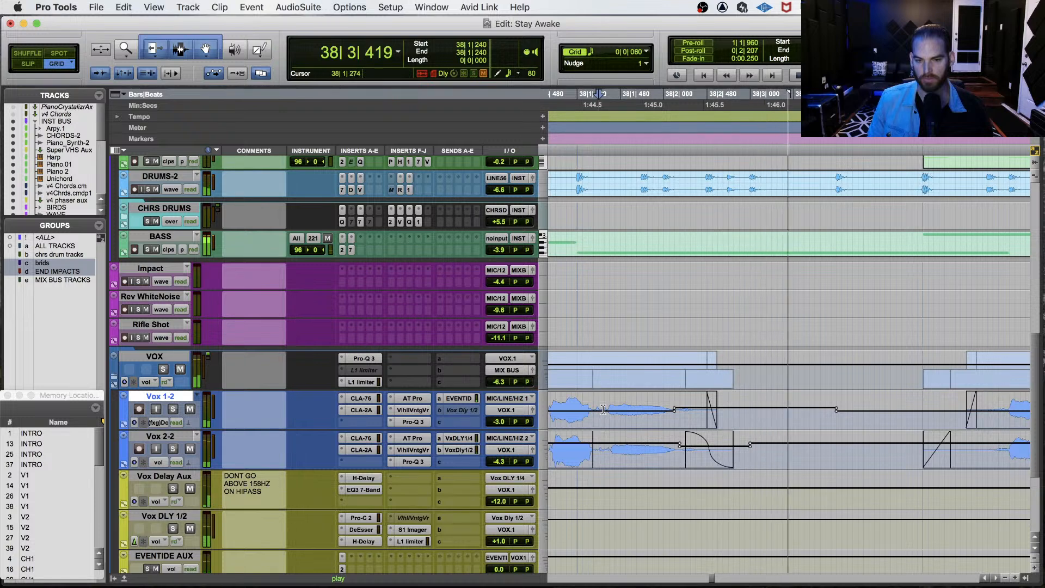
key("space")
key("space")
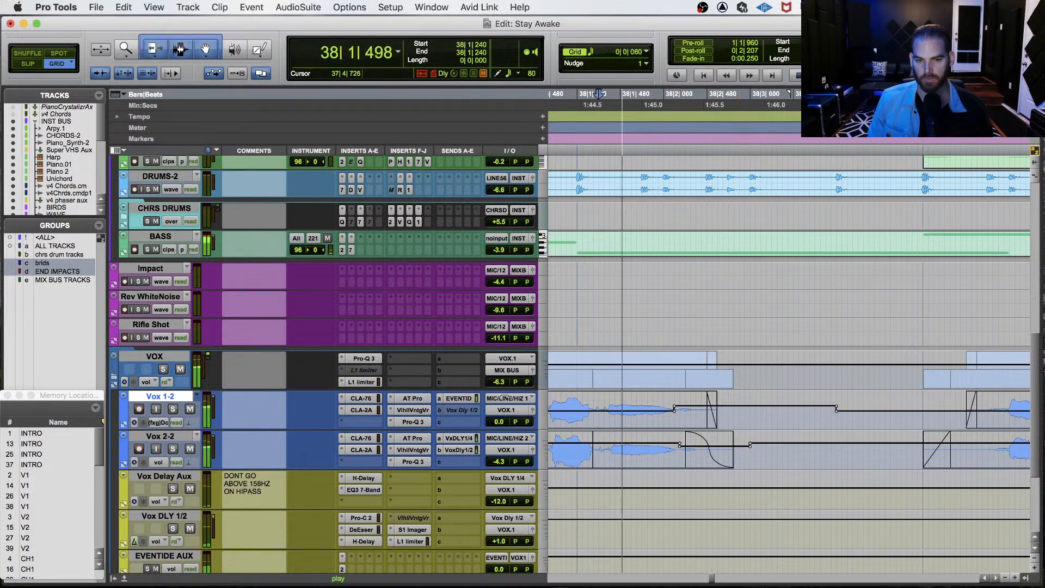
left_click(172, 409)
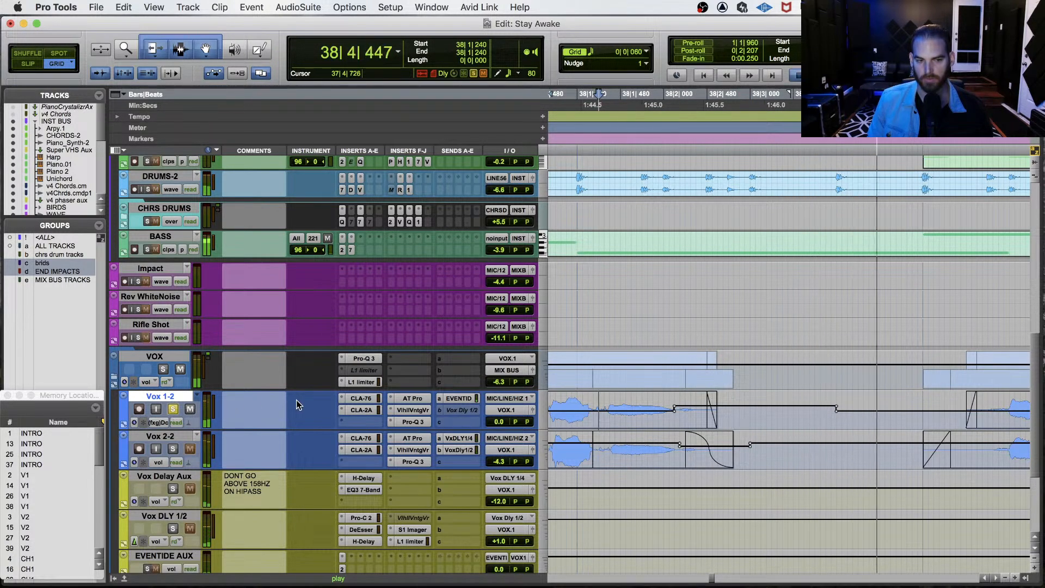
key("space")
key("space")
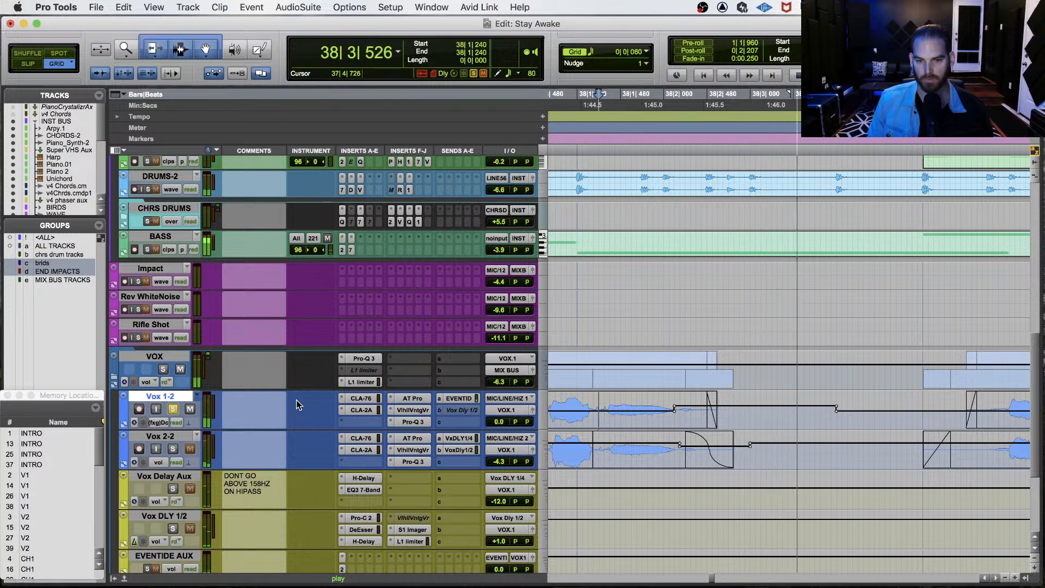
key("space")
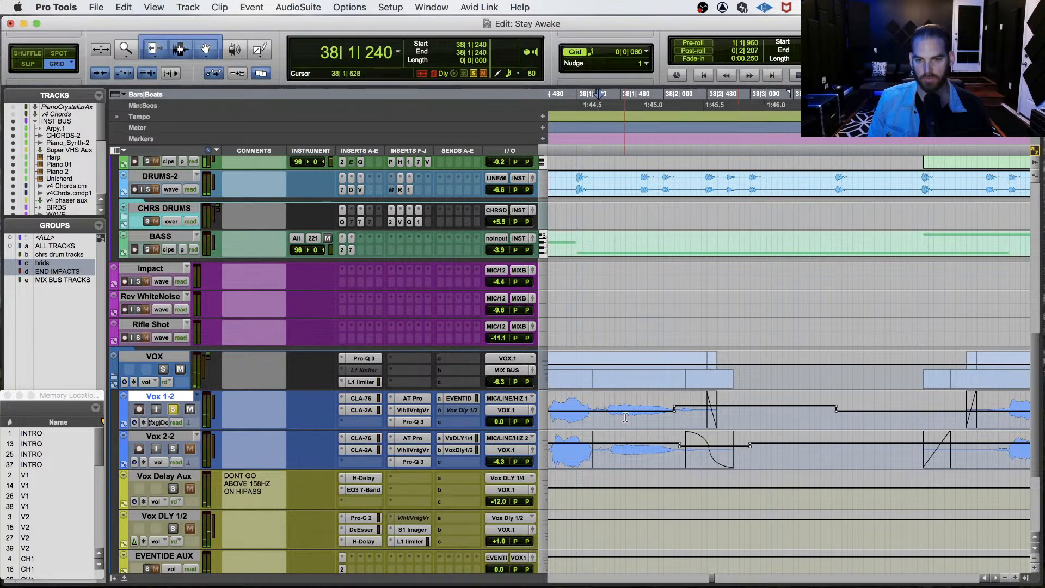
Shape the start of Vox 1-2's Decay automation rise into a ramp from 38|2|120 to 38|2|180.
key("t")
key("t")
key("F8")
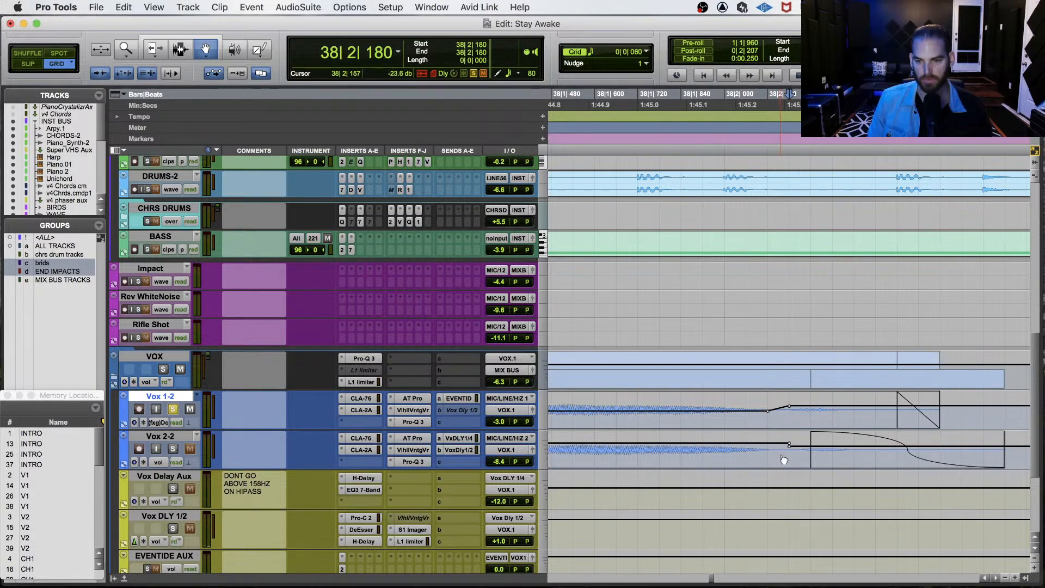
key("F7")
key("r")
key("r")
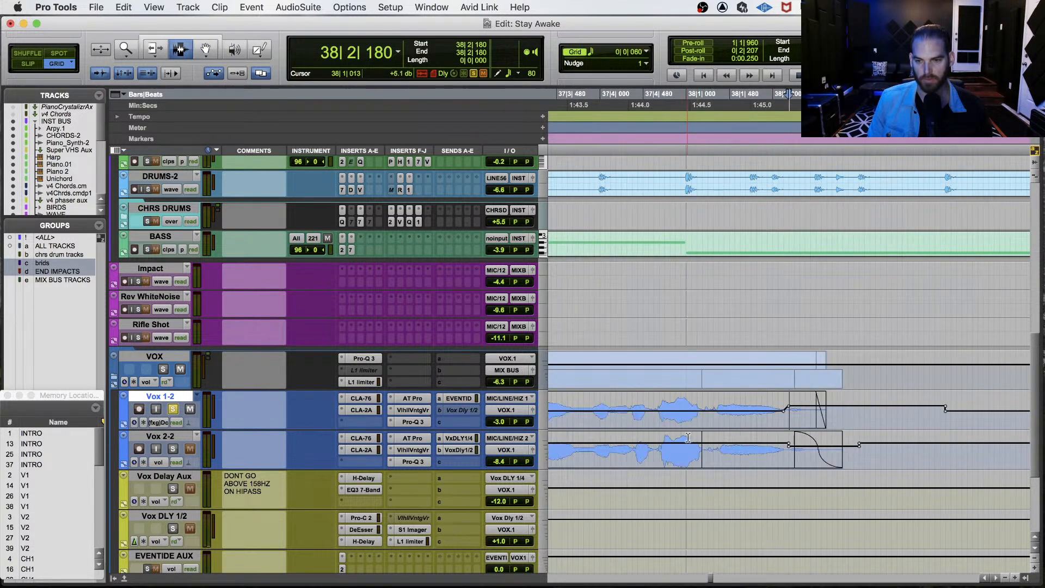
Play back the soloed Vox 1-2 phrase from 37|4|540, and take the track out of solo.
left_click(648, 409)
key("space")
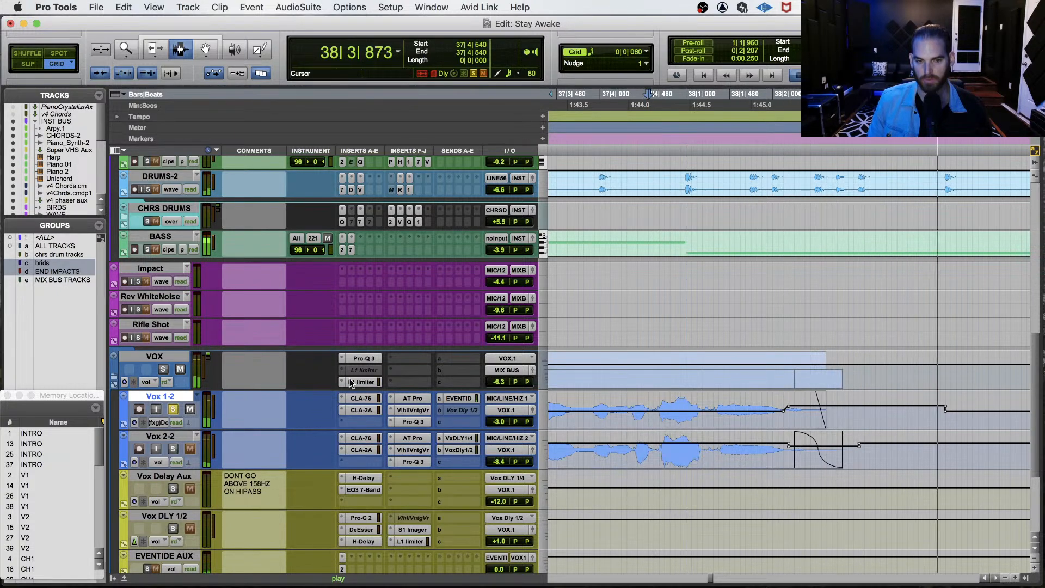
key("space")
left_click(173, 409)
Return Vox 1-2 to waveform view and play back the full mix from 37|3|060.
key("ctrl+minus")
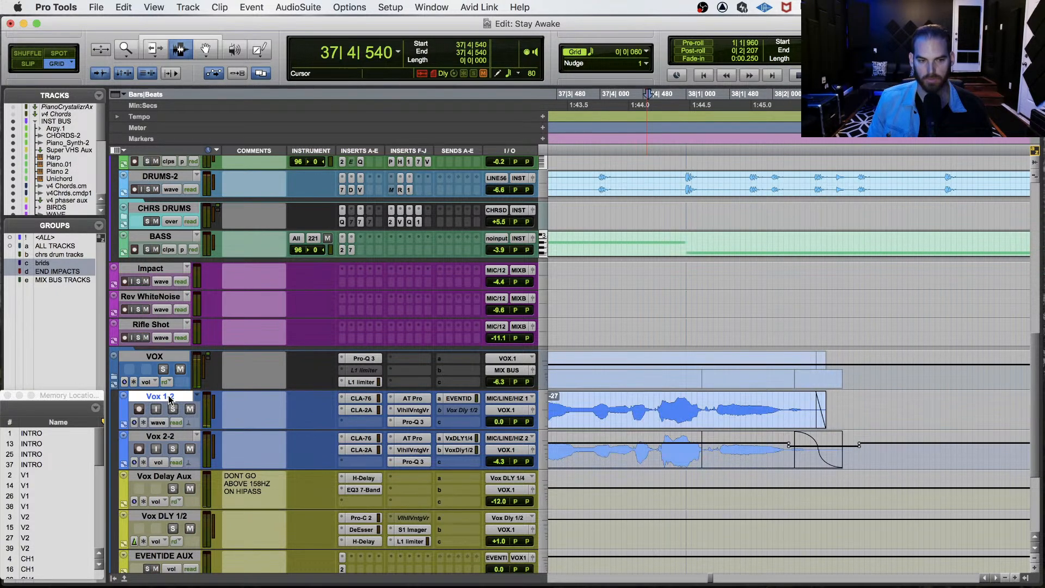
key("r")
key("r")
key("F7+F8")
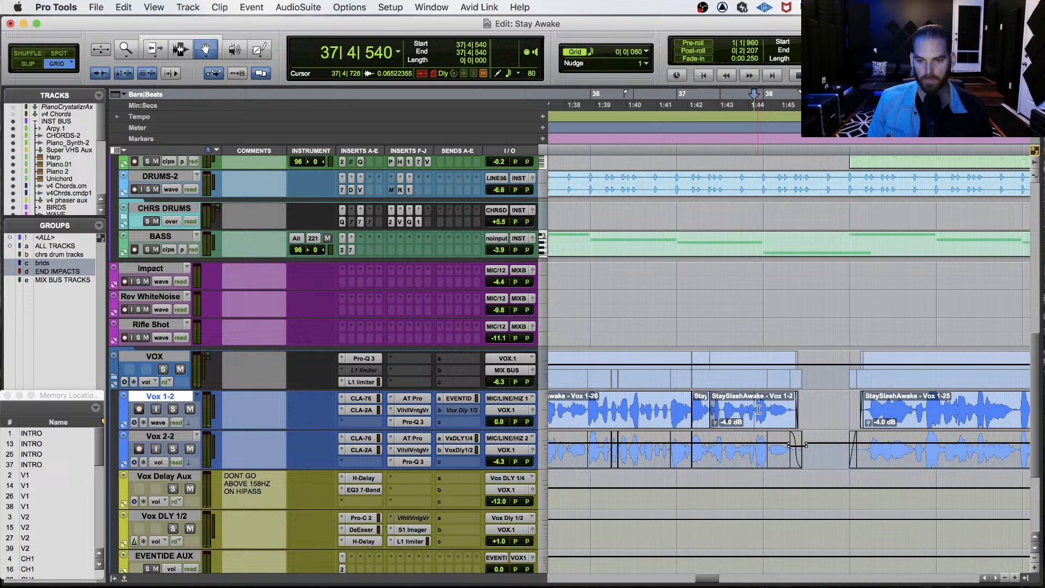
left_click(721, 408)
key("space")
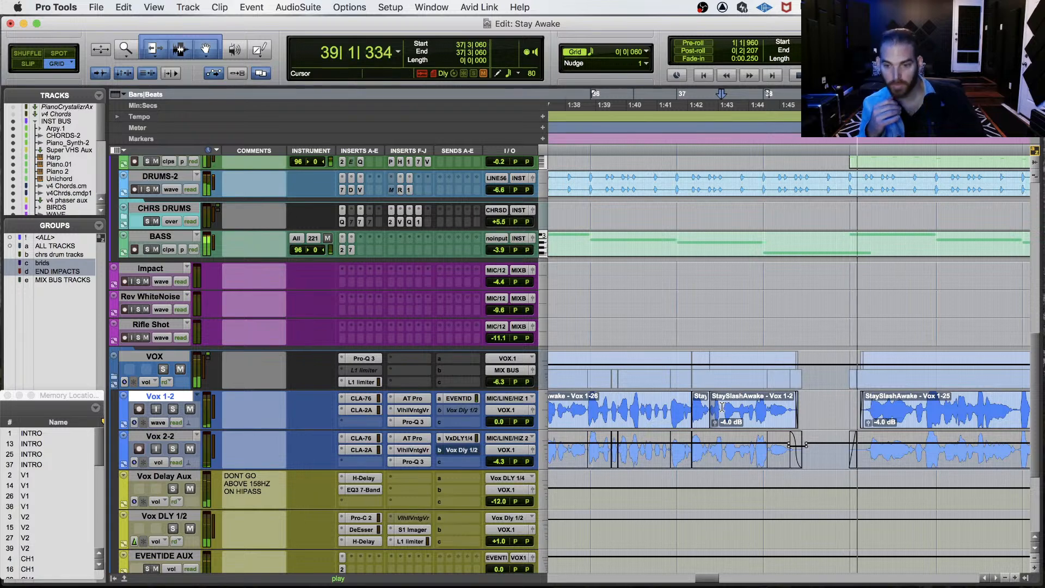
key("space")
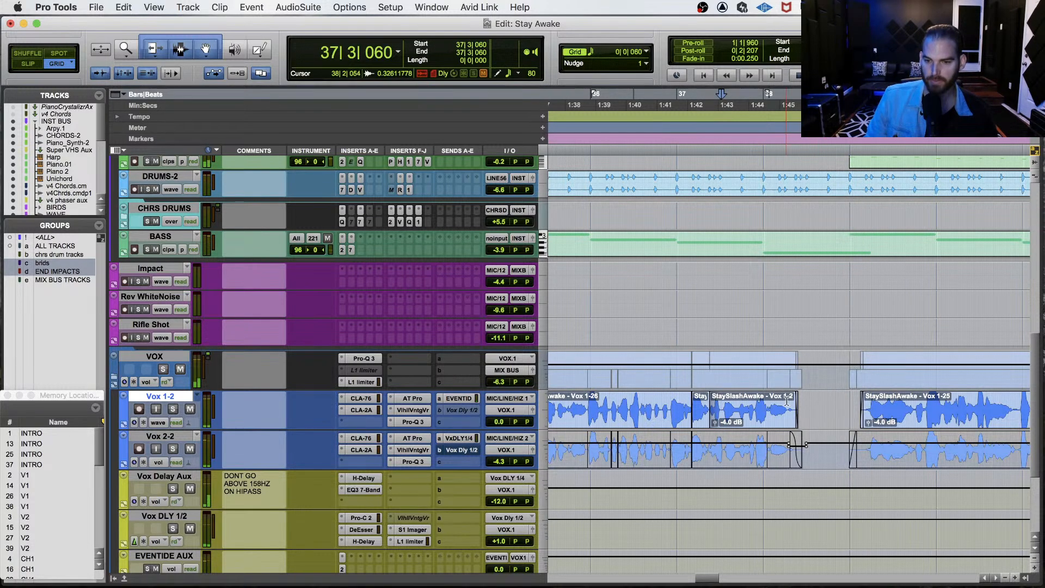
Play back the end of the Vox 1-2 phrase from 37|4|840 to examine its tail closely.
key("t")
key("t")
key("t")
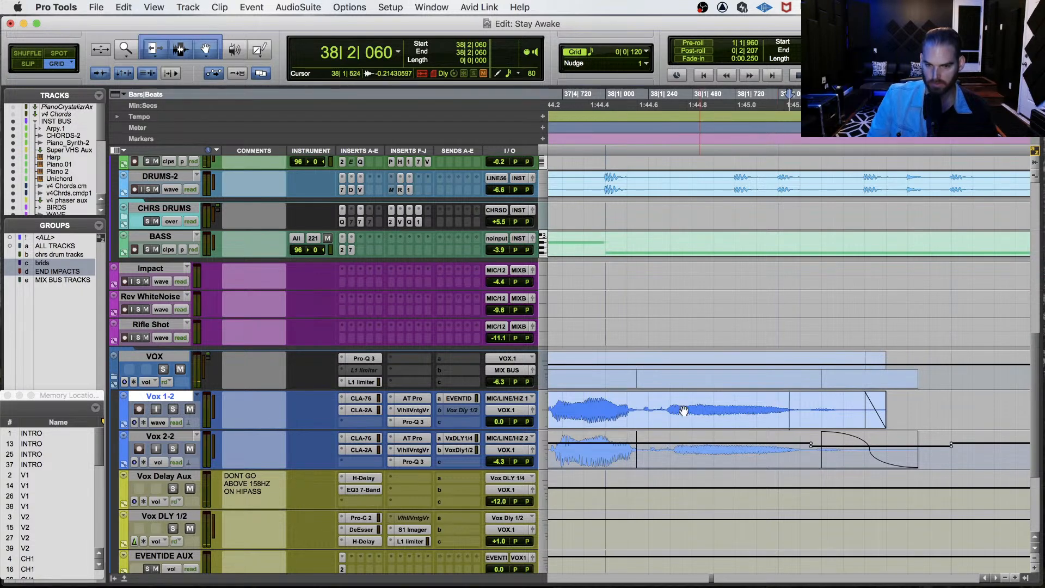
left_click(584, 403)
key("space")
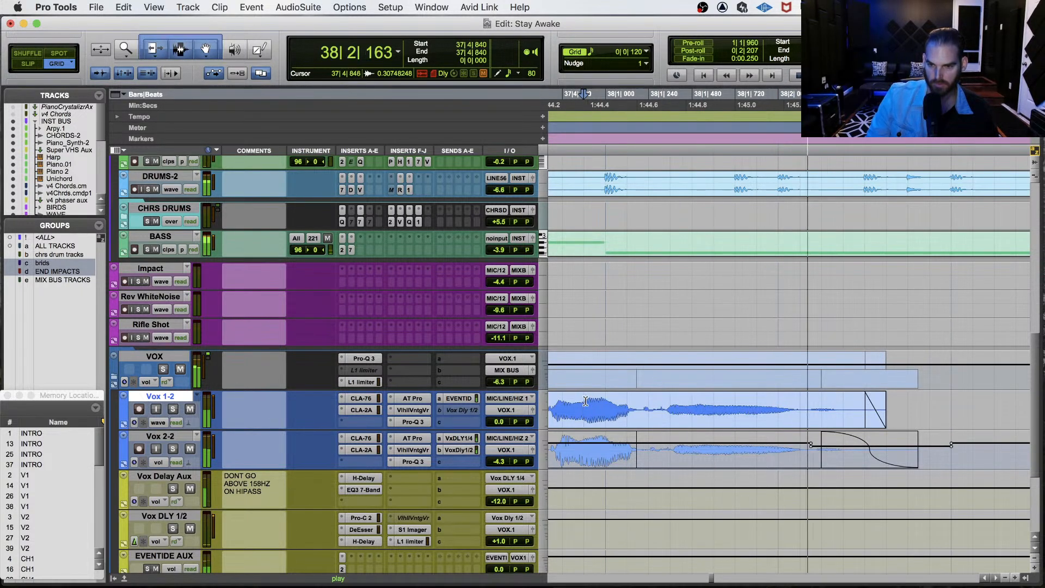
key("space")
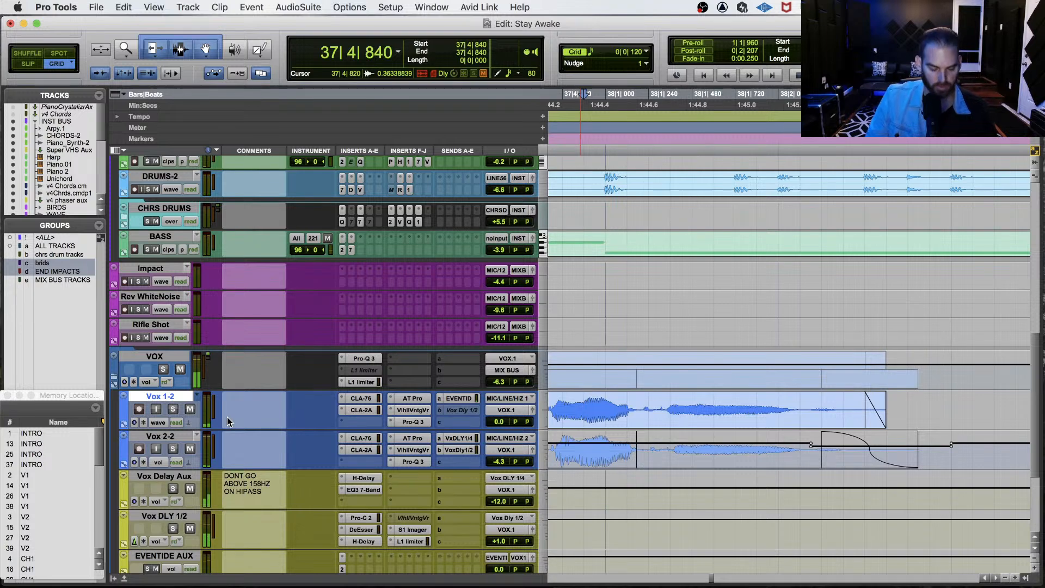
Enable Polyphonic Elastic Audio on Vox 1-2, place the cursor at 38|2|120 and switch the track to warp view.
left_click(195, 423)
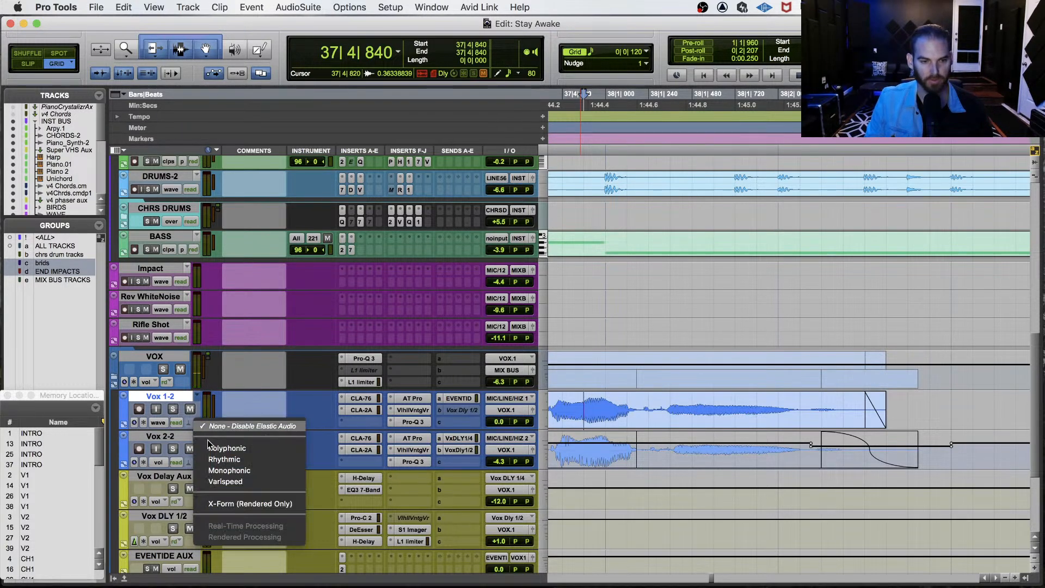
left_click(211, 446)
left_click_drag(802, 401, 837, 402)
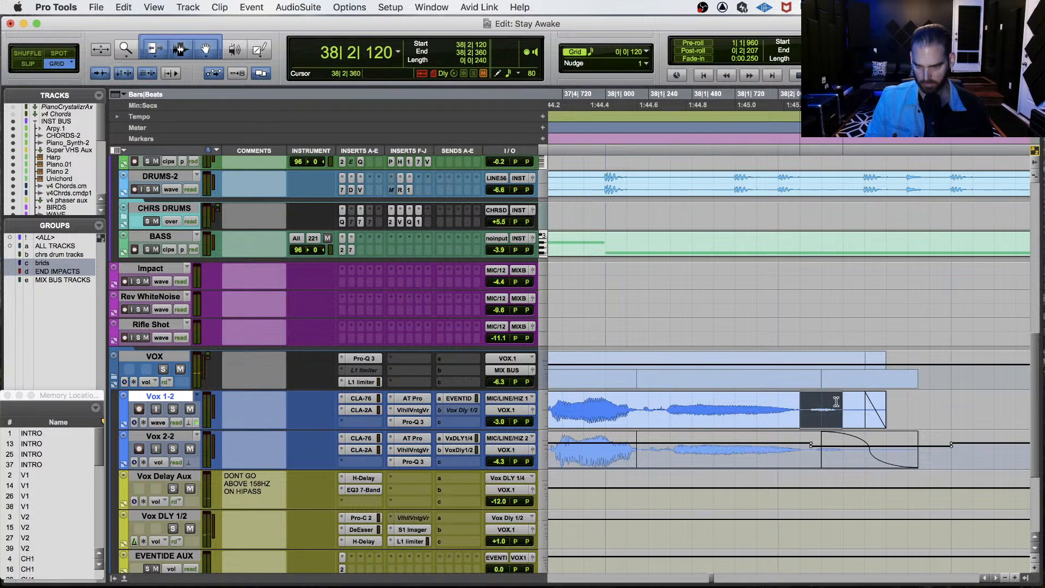
left_click(799, 403)
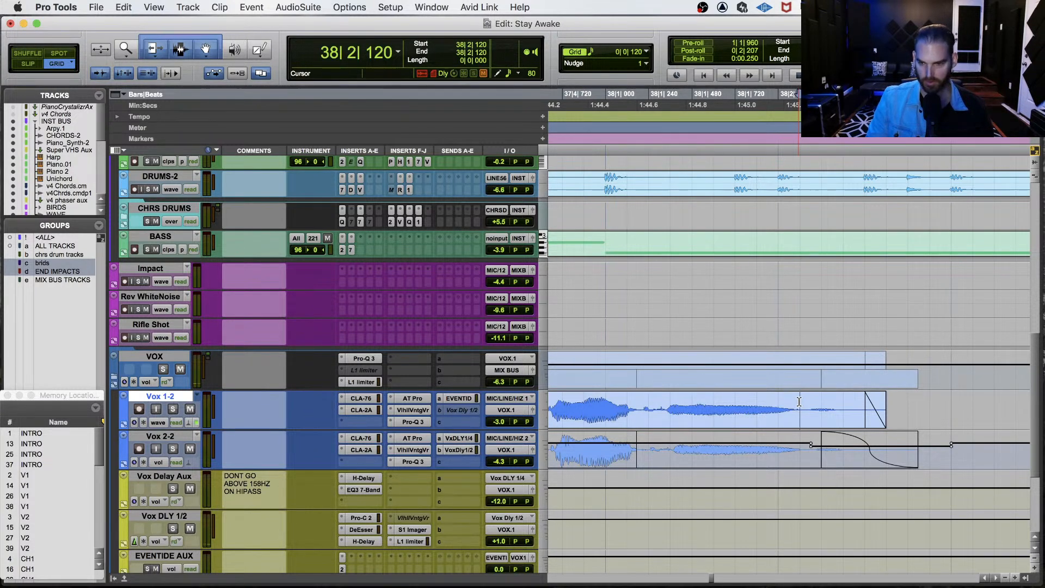
key("minus")
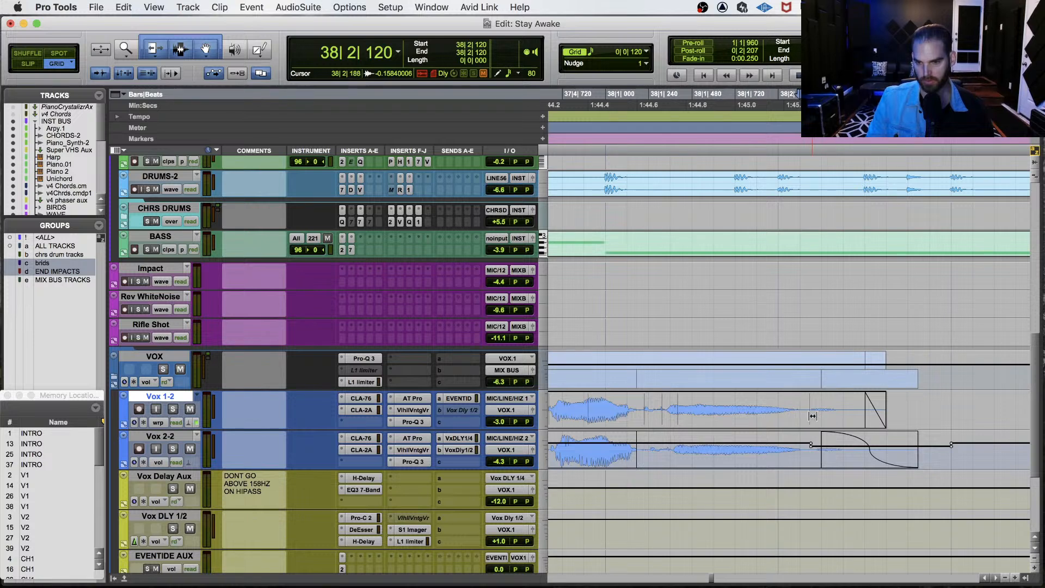
Add warp markers around the Vox 1-2 phrase tail near 38|2|240 and play back the result from 38|1|000.
left_click(821, 416)
left_click(605, 404)
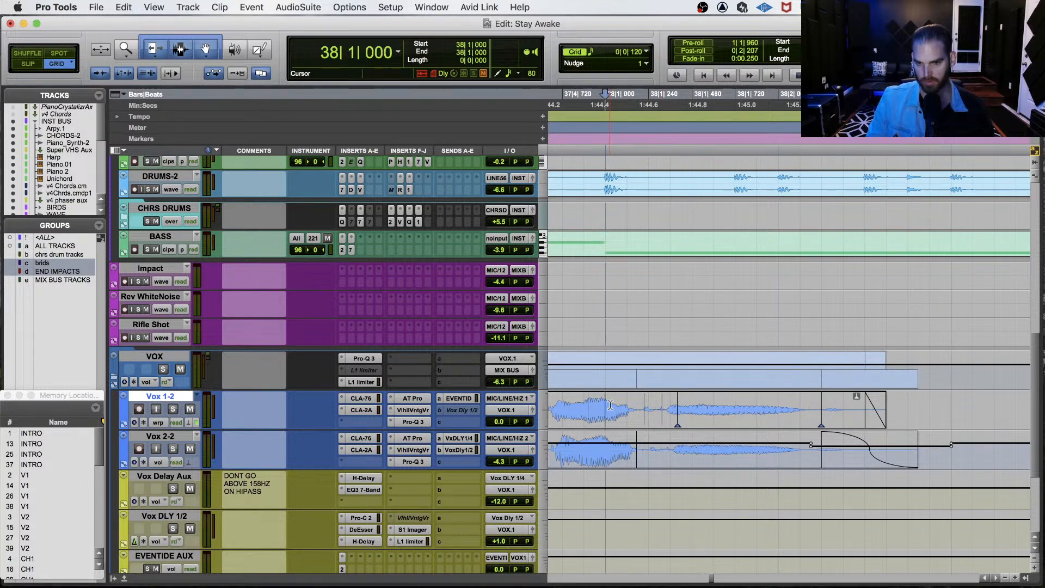
key("space")
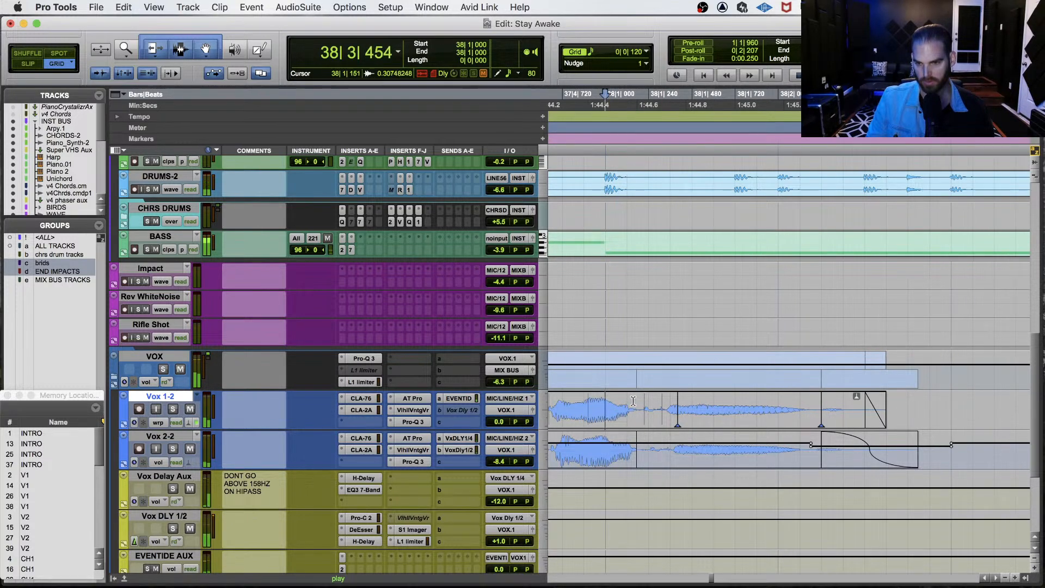
key("space")
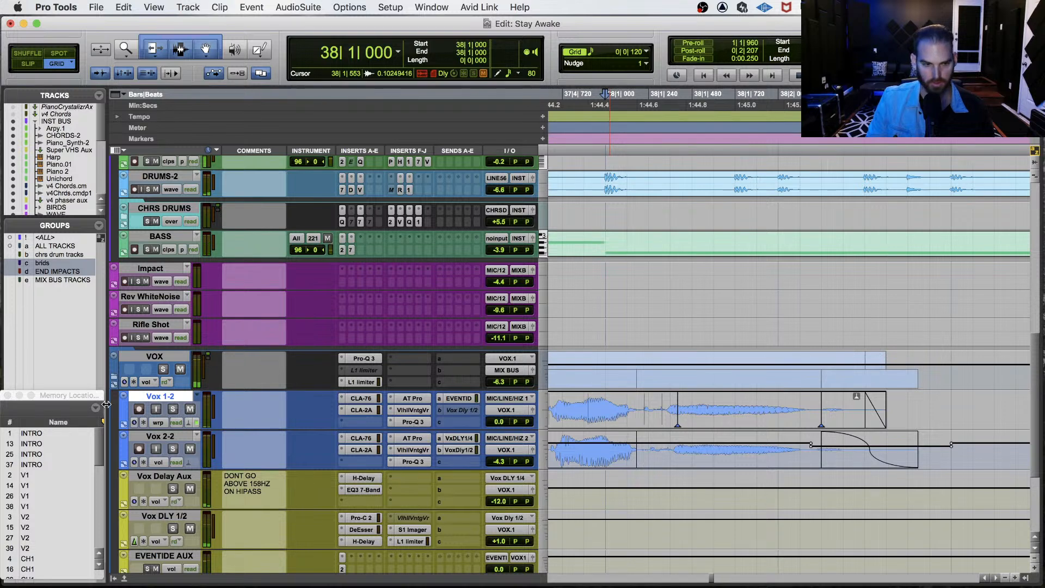
Enable Polyphonic Elastic Audio on Vox 2-2, place the cursor at 38|2|120 and switch the track to warp view.
left_click(179, 437, "ctrl+super")
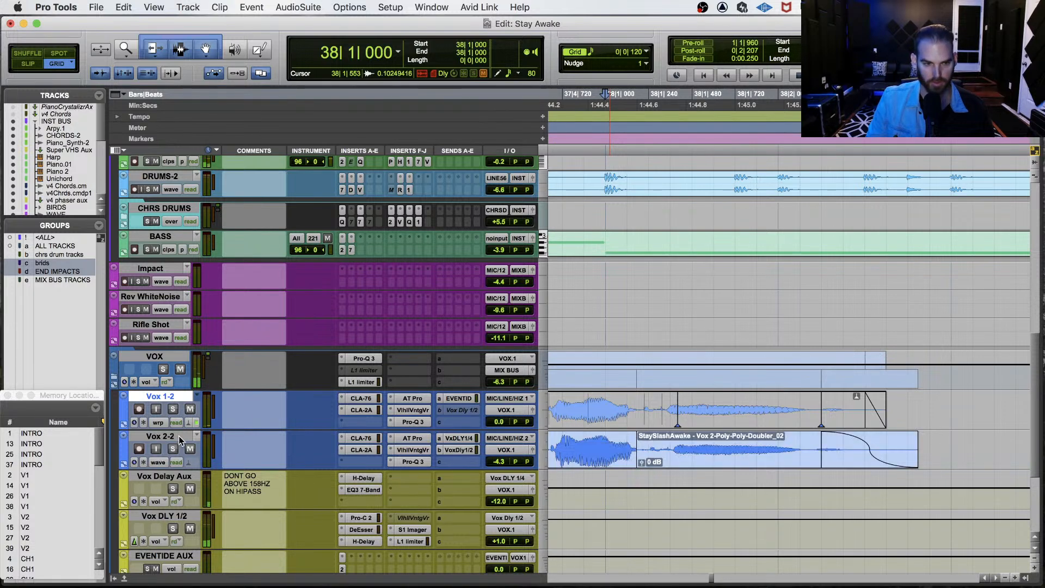
left_click(197, 462)
left_click(229, 467)
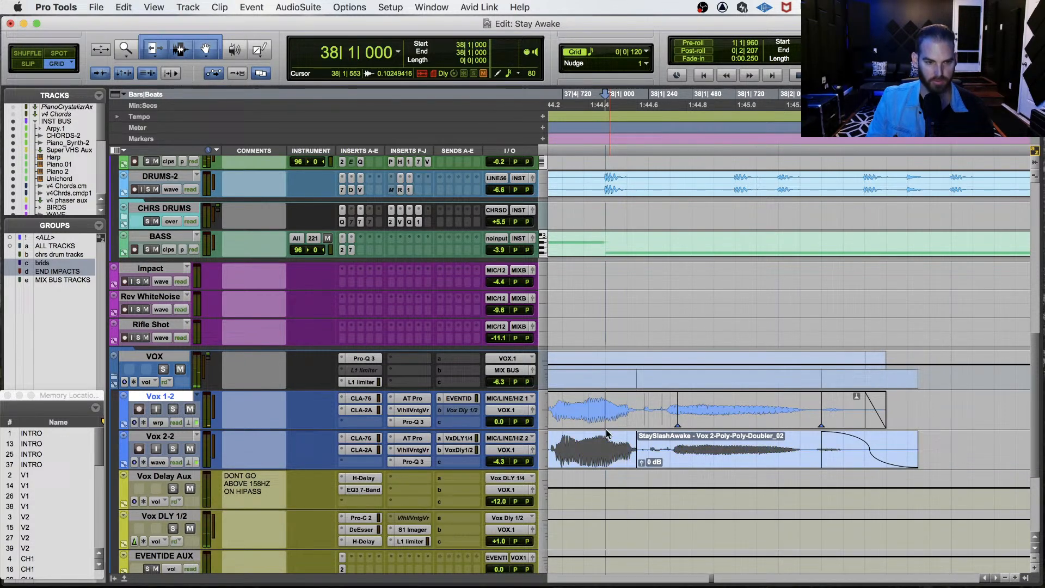
left_click(802, 447)
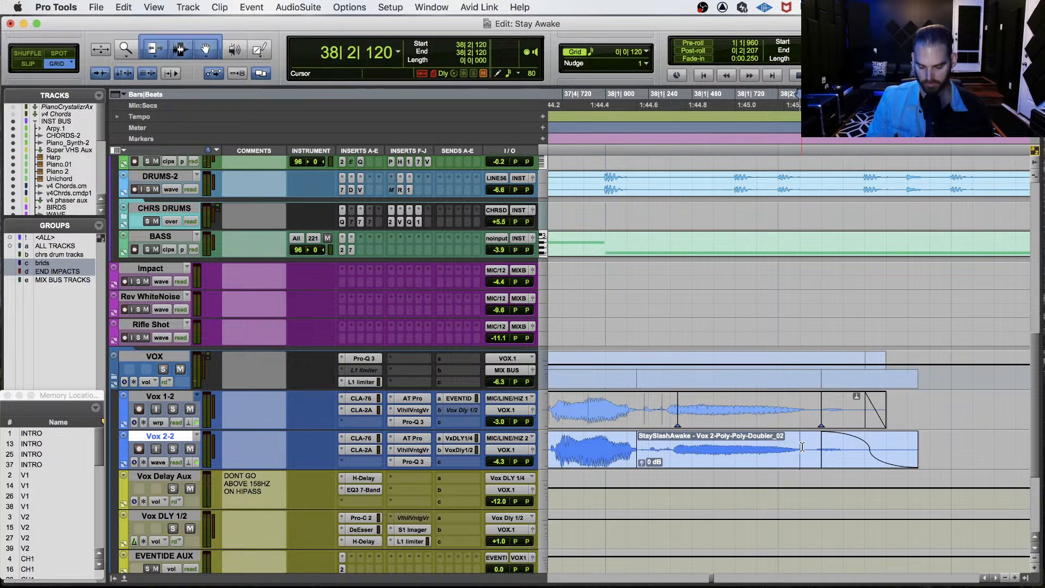
key("minus")
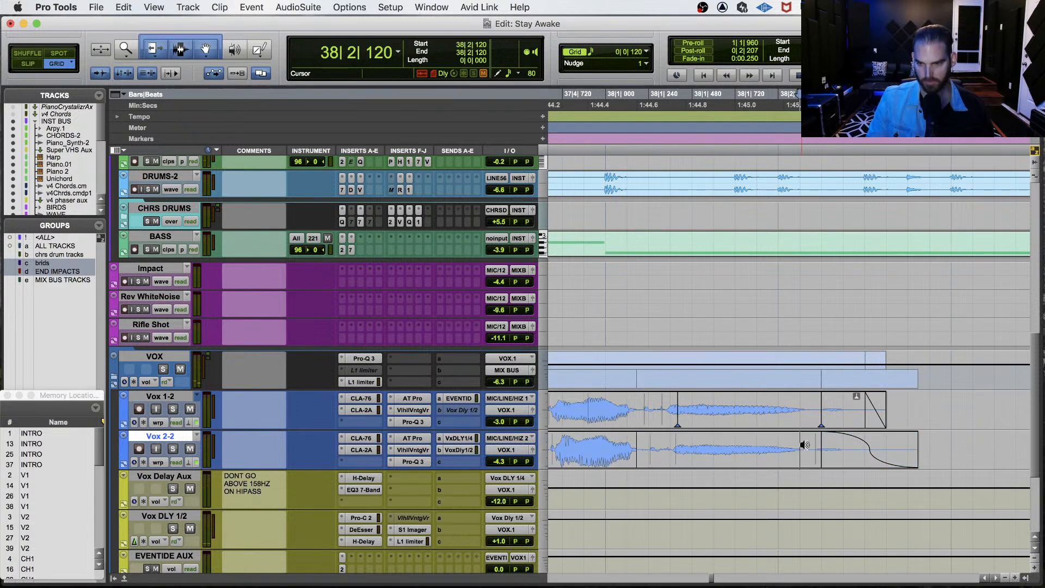
Return Vox 2-2 to waveform view and shorten its ending fade-out by moving the fade's start closer to the clip end.
left_click(859, 463)
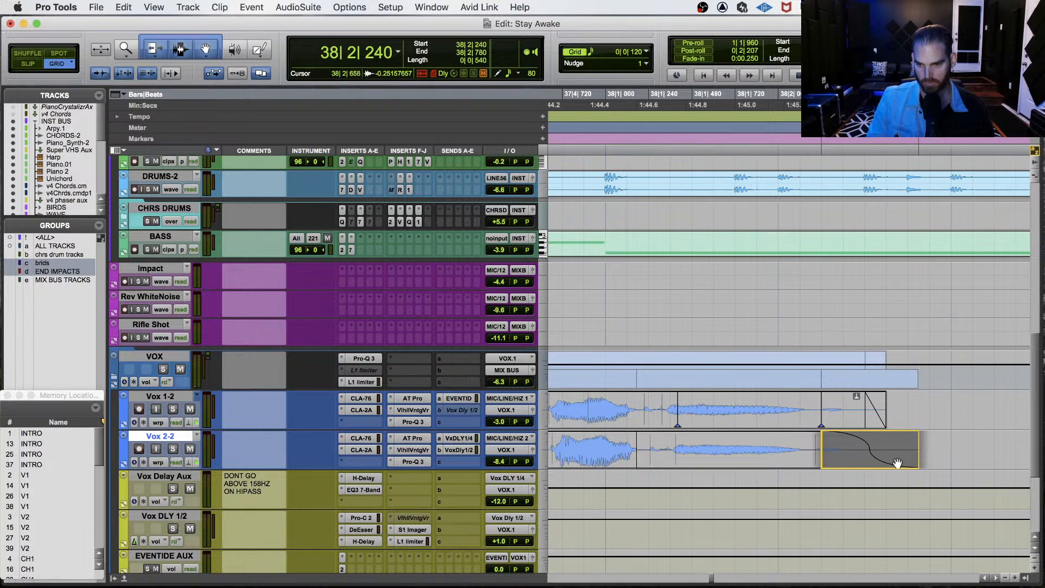
left_click(158, 462)
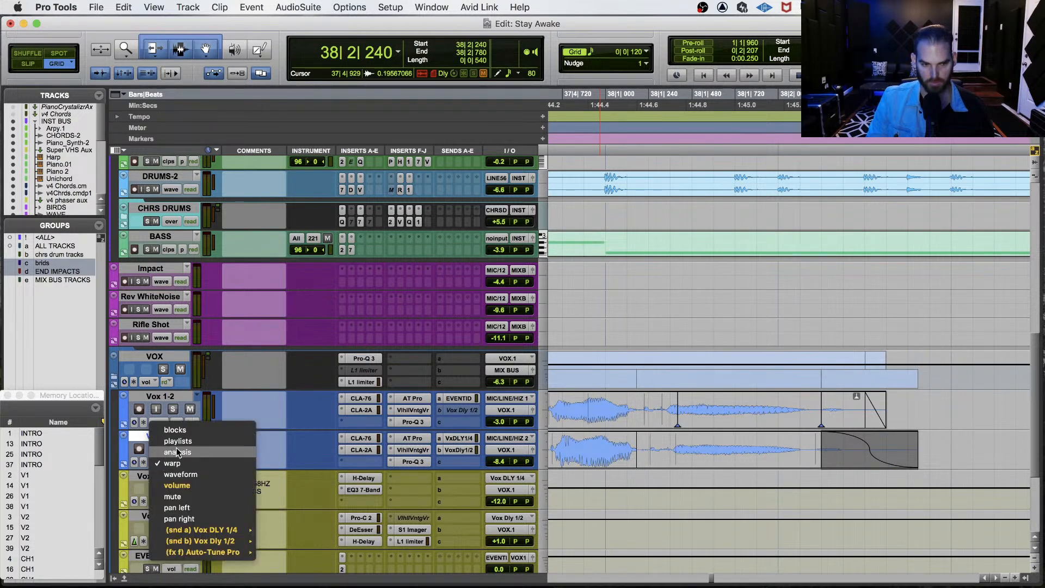
left_click(182, 474)
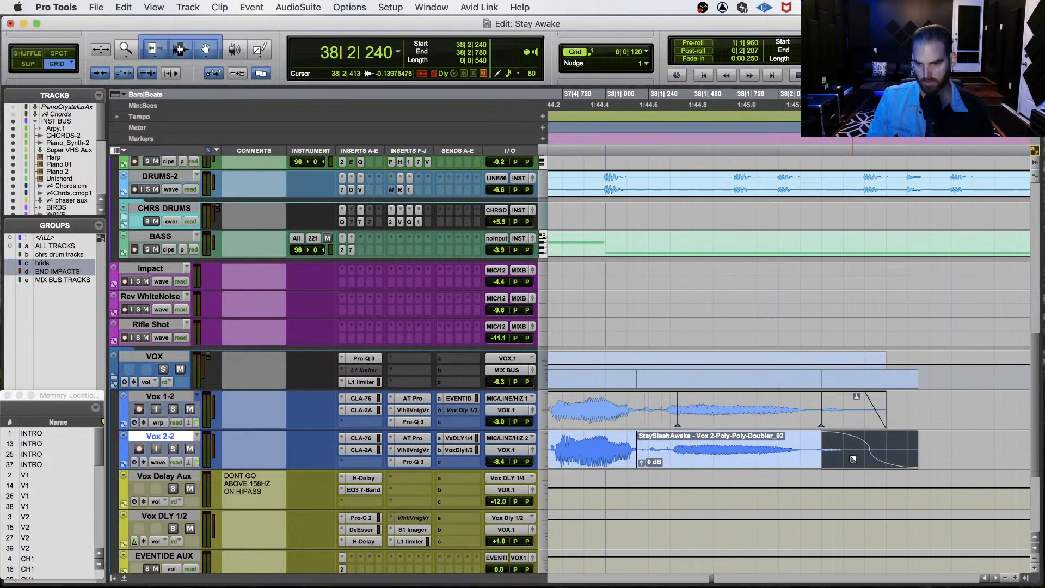
mouse_move(824, 439)
left_mouse_down()
mouse_move(844, 439)
mouse_move(820, 455)
left_mouse_up()
Add warp markers around the Vox 2-2 tail near 38|2|240 in warp view and play back from 38|1|120.
left_click(830, 448)
left_click(628, 444)
key("space")
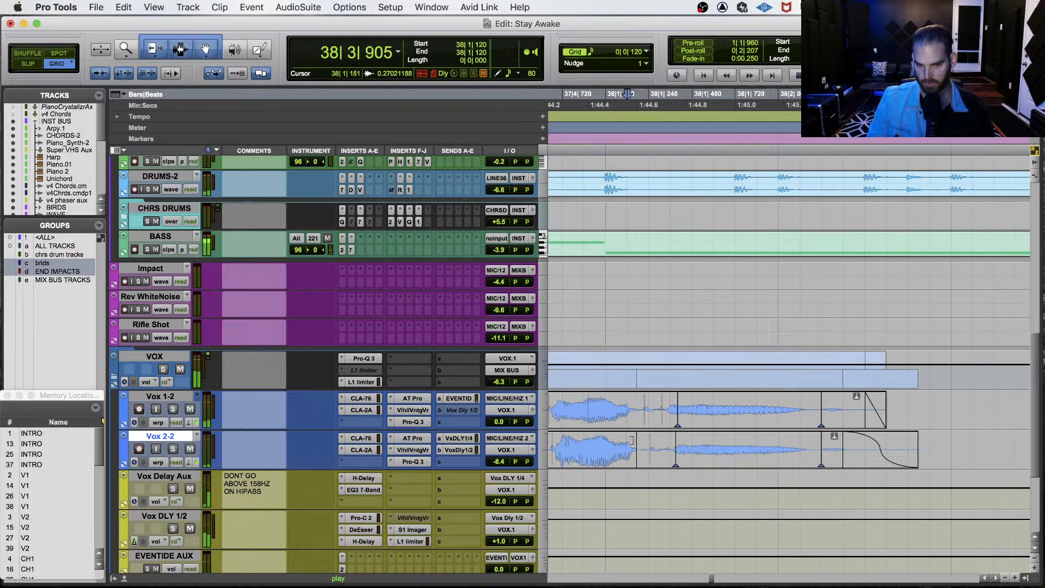
key("space")
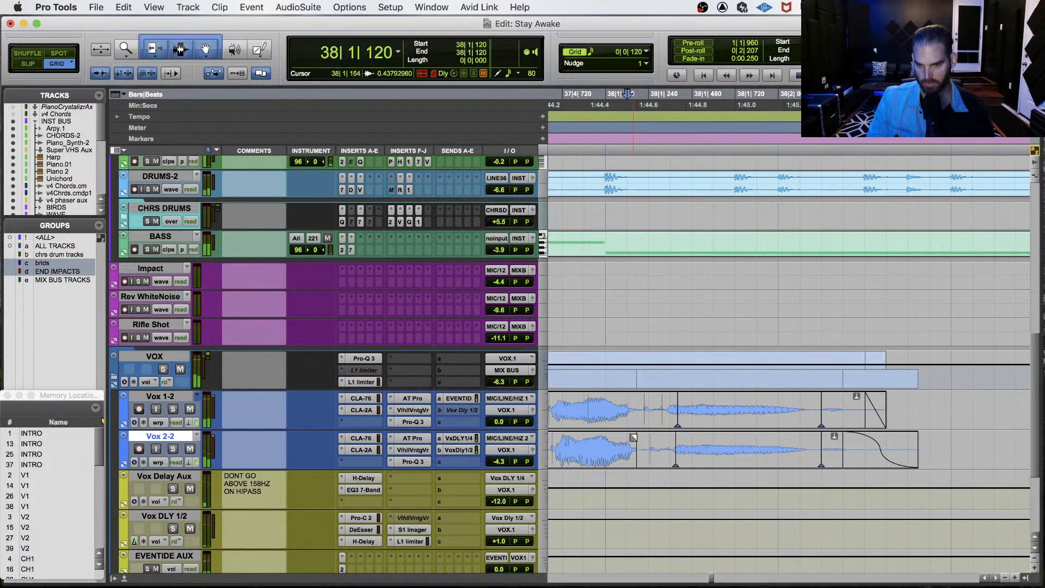
Play back the warped vocal phrase in the full mix from 37|3|720.
key("r")
left_click(590, 445)
key("space")
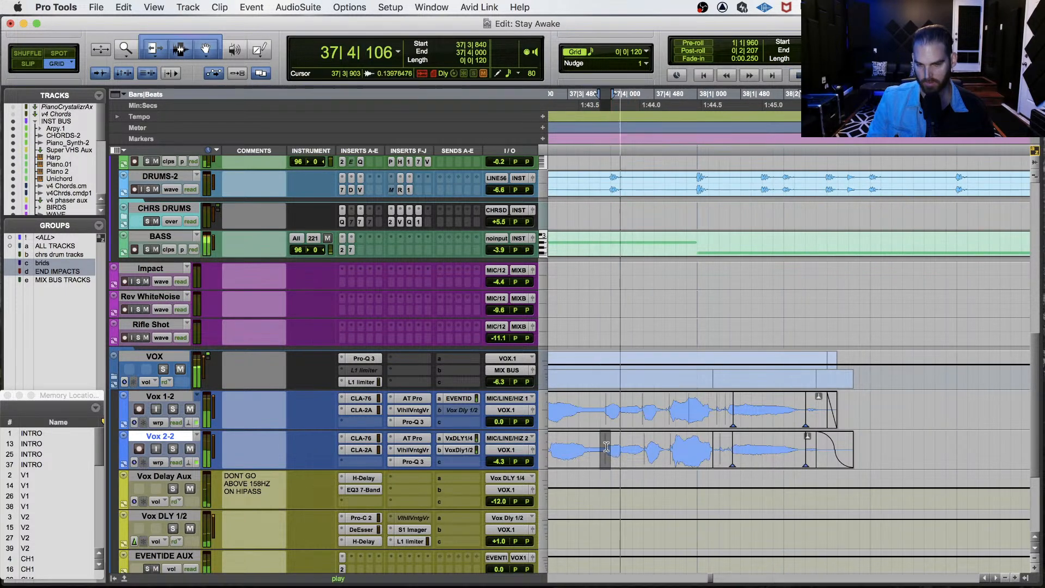
key("space")
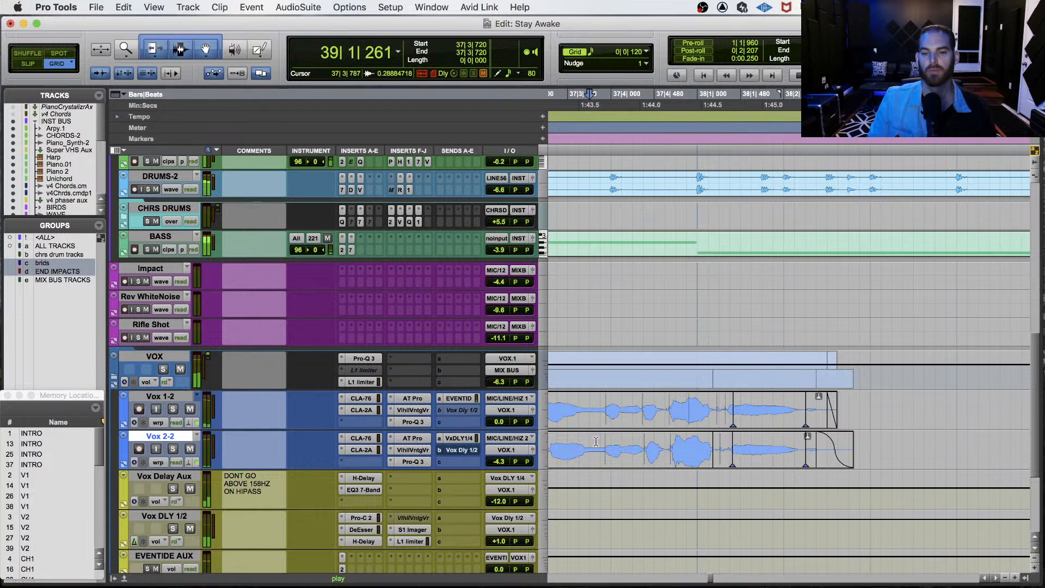
key("space")
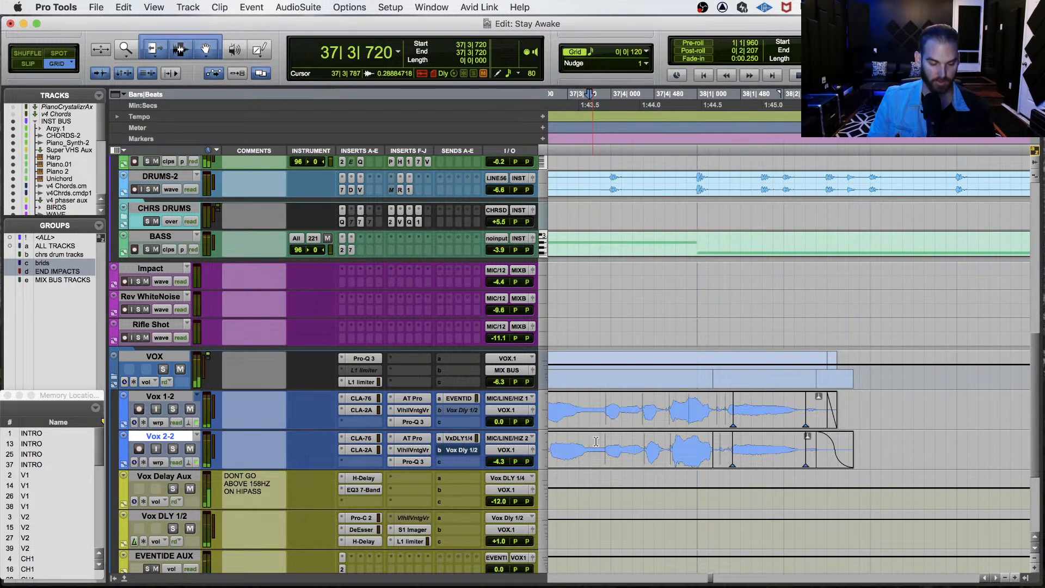
Disable Elastic Audio on Vox 1-2 and Vox 2-2 together, committing the warped clips to disk.
key("shift+p")
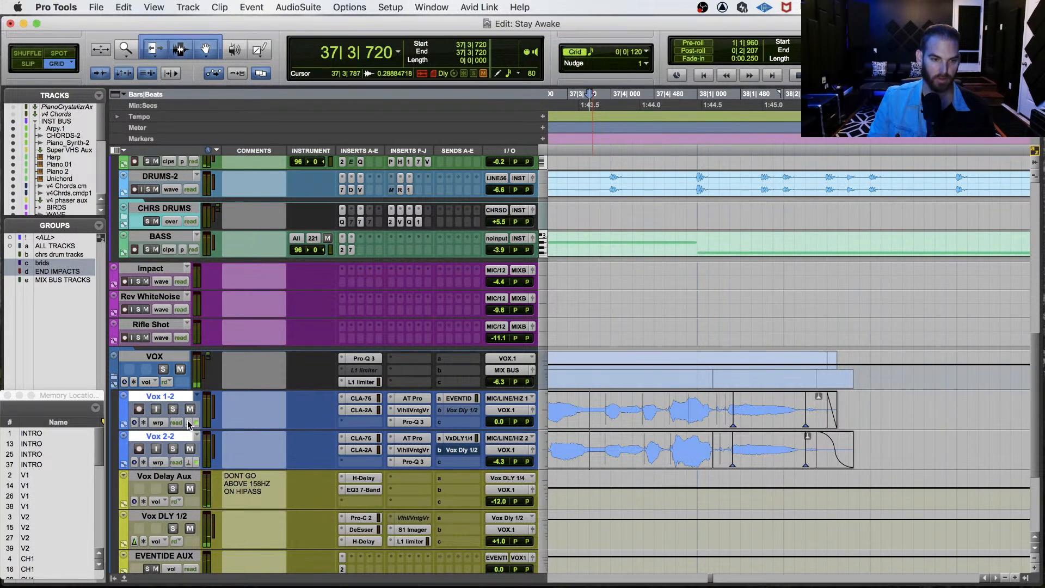
left_click(188, 425)
left_click(231, 399)
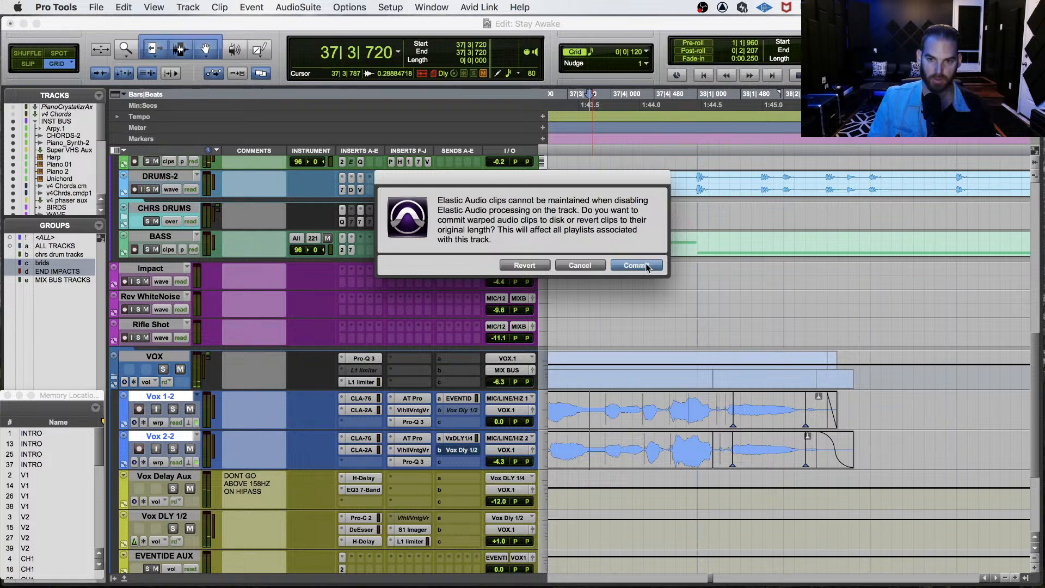
left_click(636, 266)
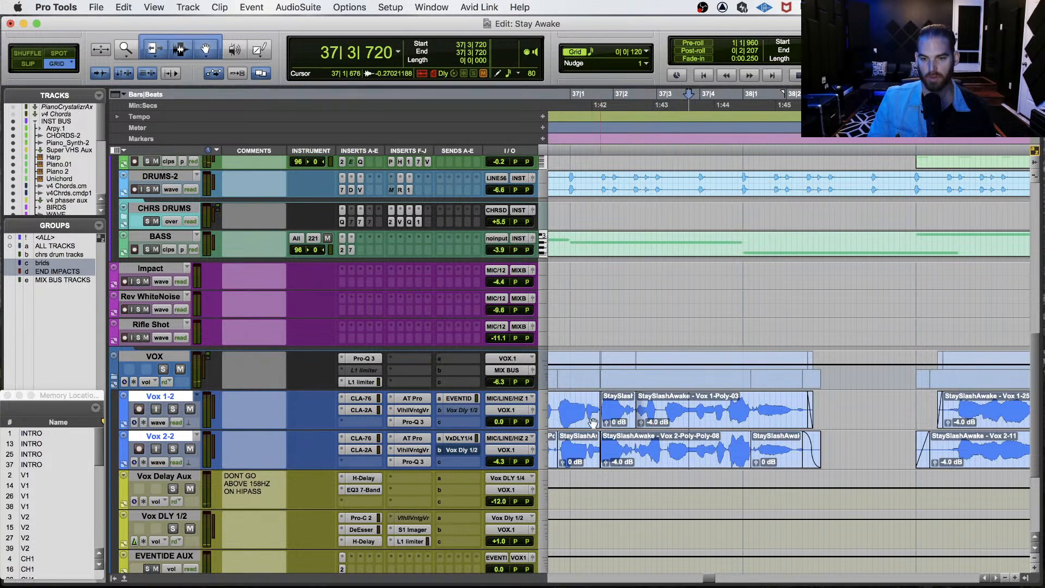
Play back the committed vocal phrase twice from 36|4|720.
left_click(559, 405)
key("space")
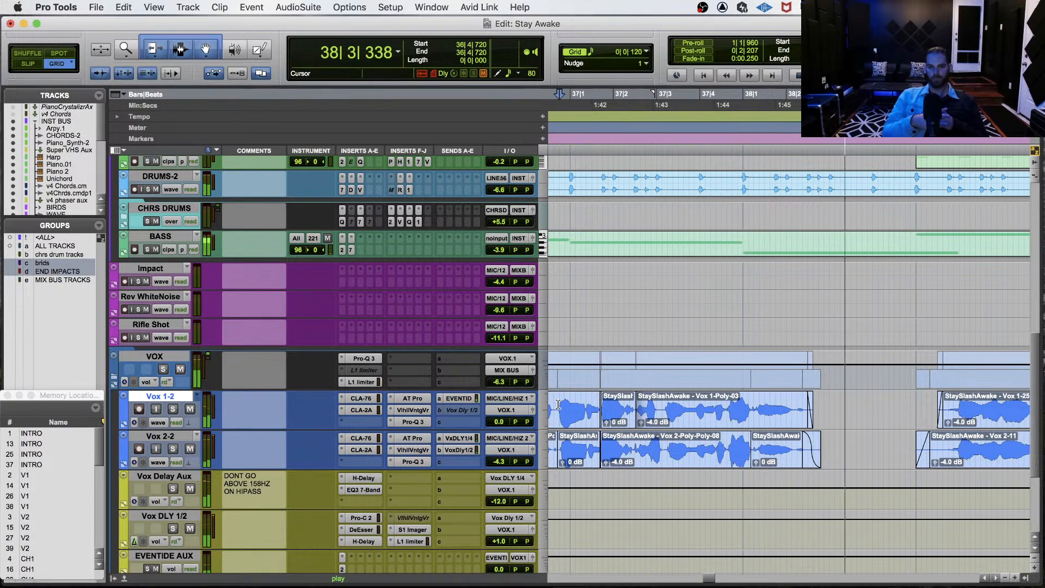
key("space")
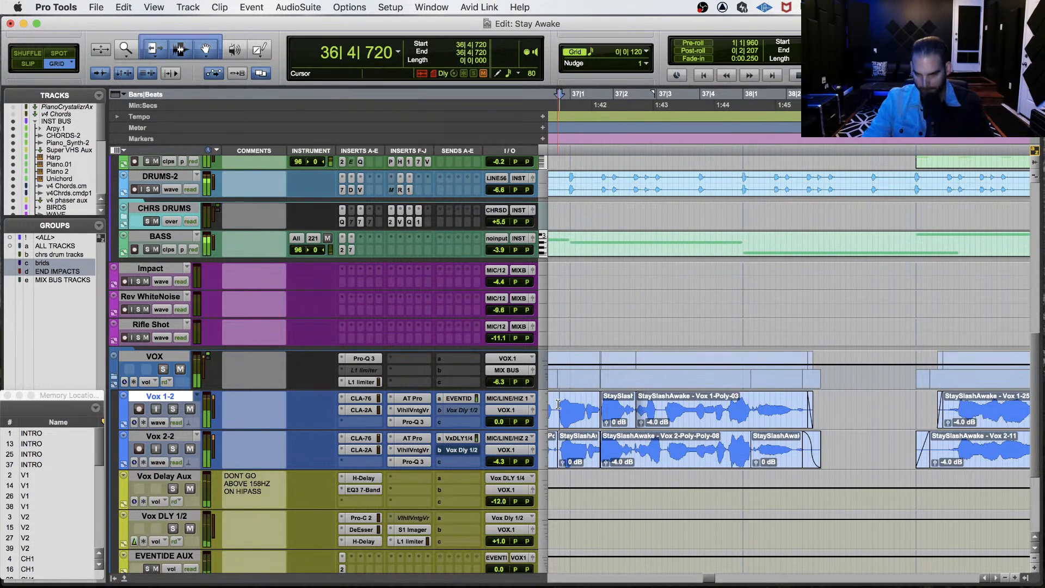
key("space")
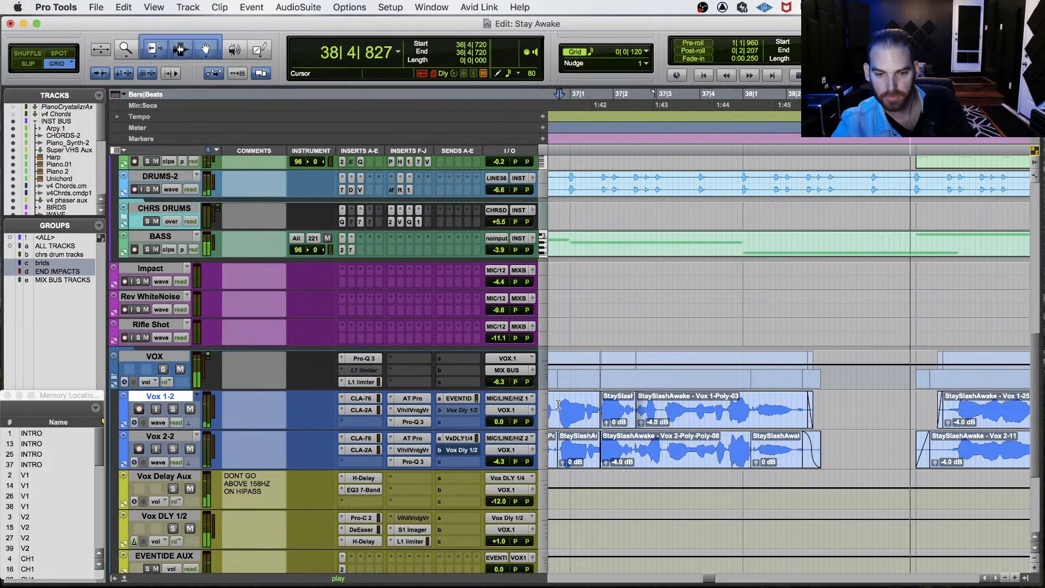
key("space")
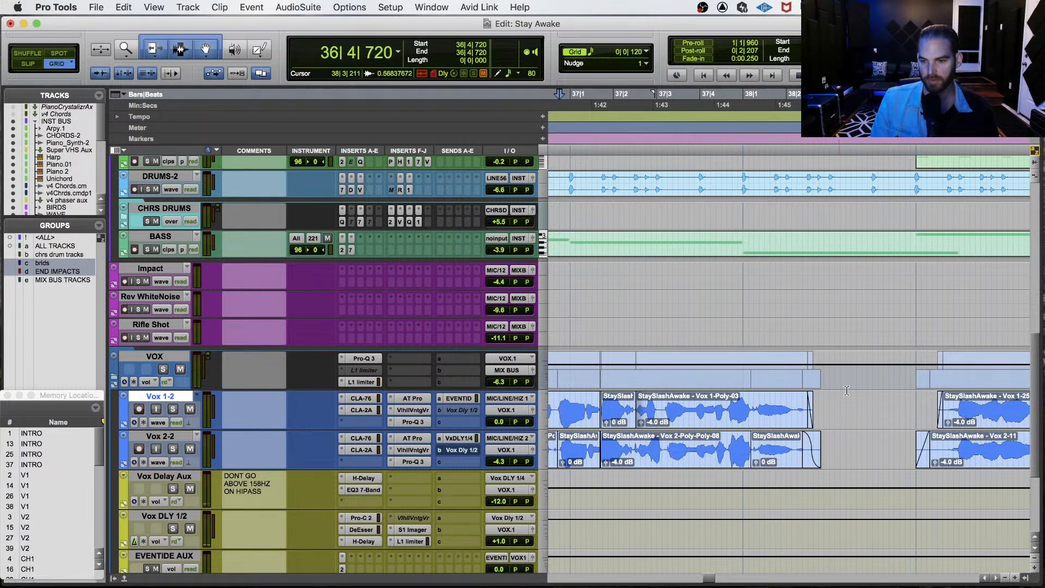
Play back the third verse from 34|4|600 through bar 40 and save the session.
key("r")
key("r")
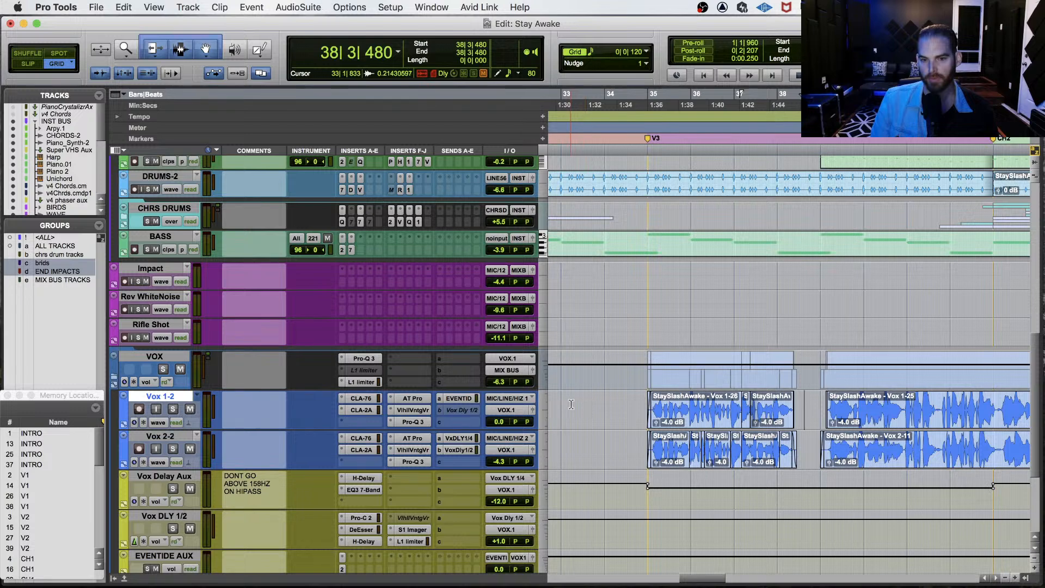
left_click(644, 403)
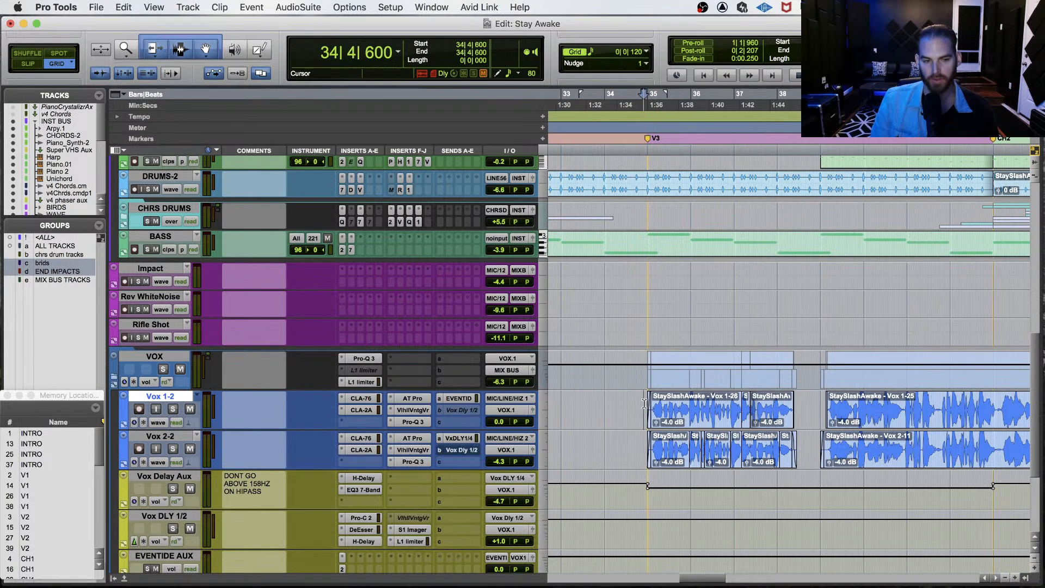
key("space")
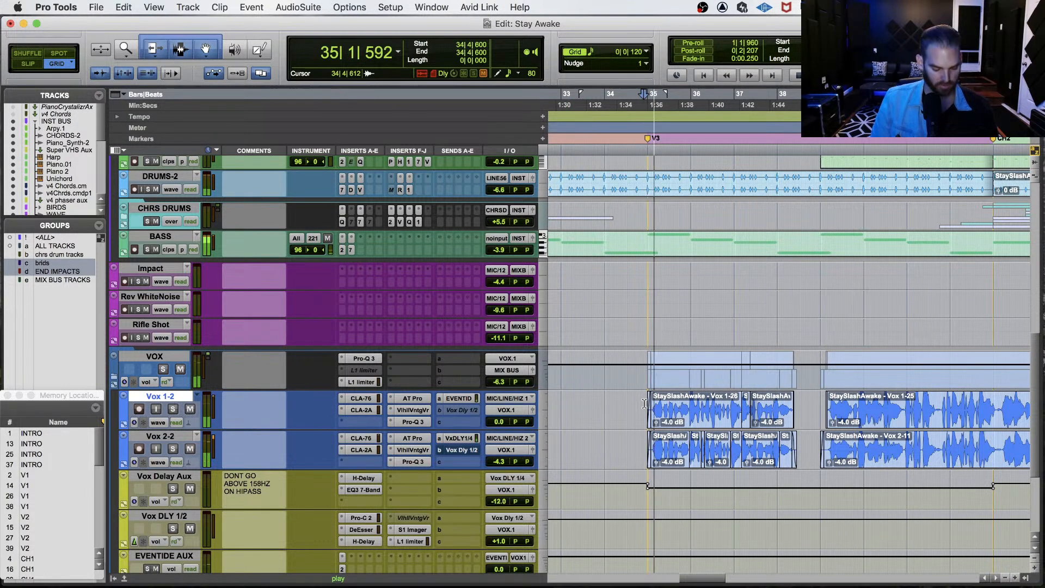
key("super+s")
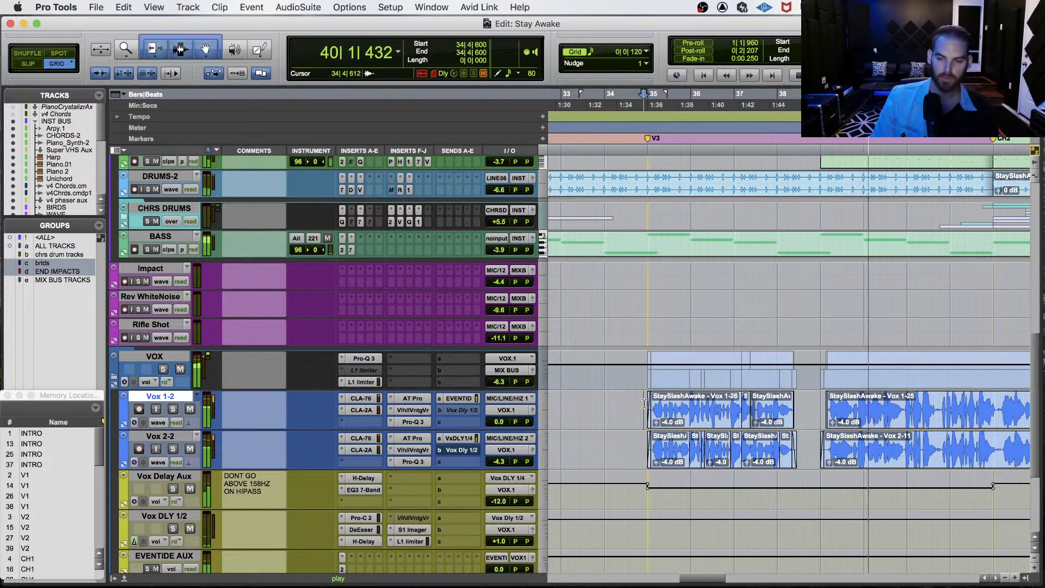
key("space")
Shorten the fade-out at the end of Vox 2-2 so it starts at 38|2|480.
left_click(805, 405)
key("t")
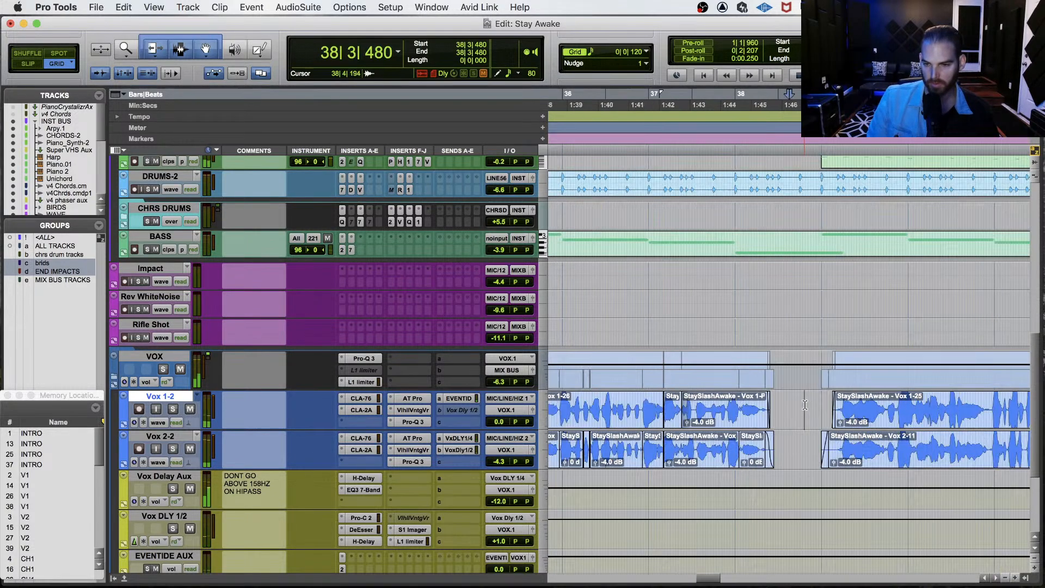
key("t")
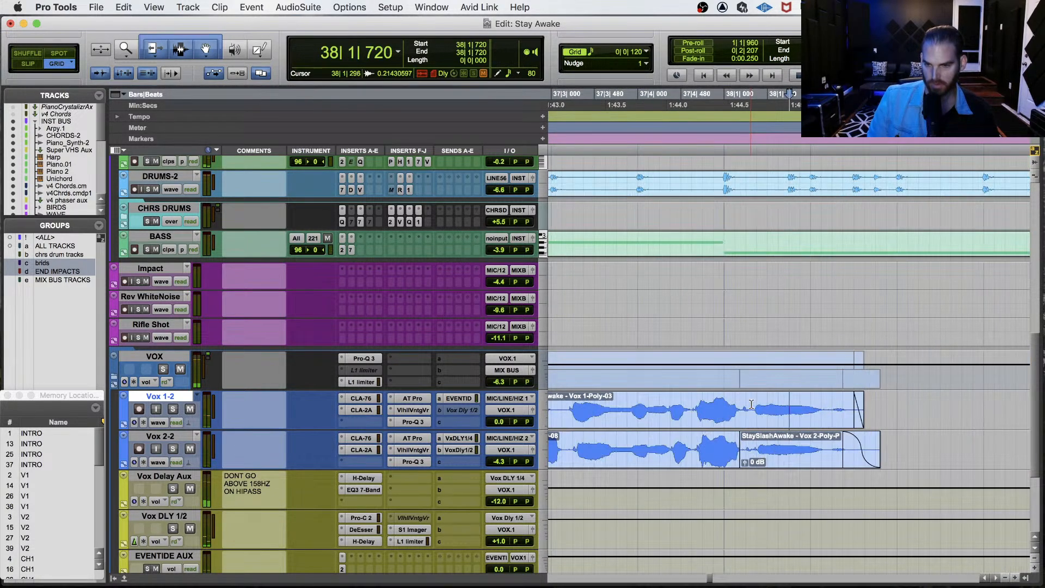
left_click_drag(849, 439, 858, 439)
Play back the vocal phrase ending from 37|3|120.
key("r")
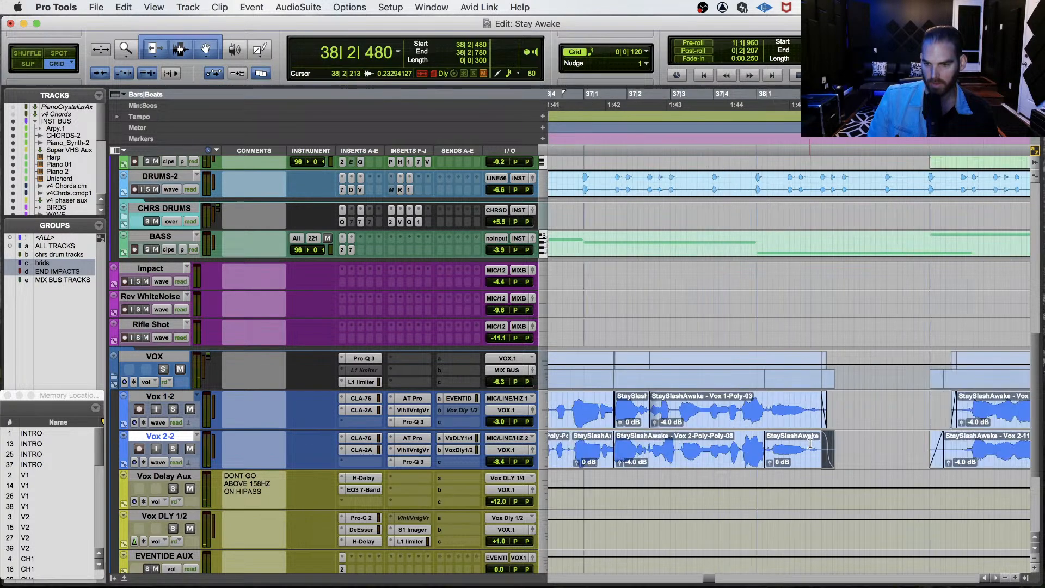
left_click(678, 437)
key("space")
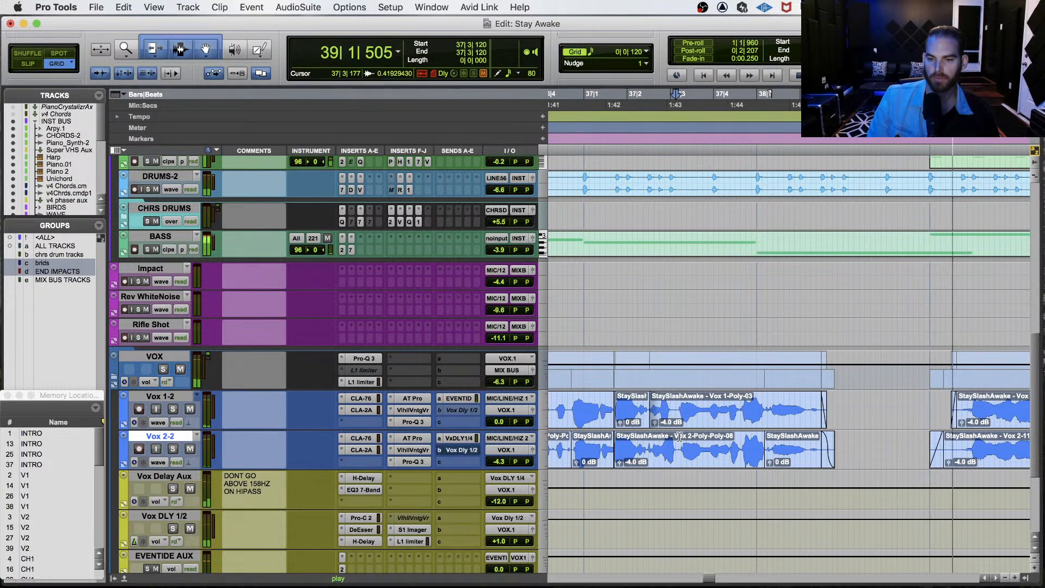
key("space")
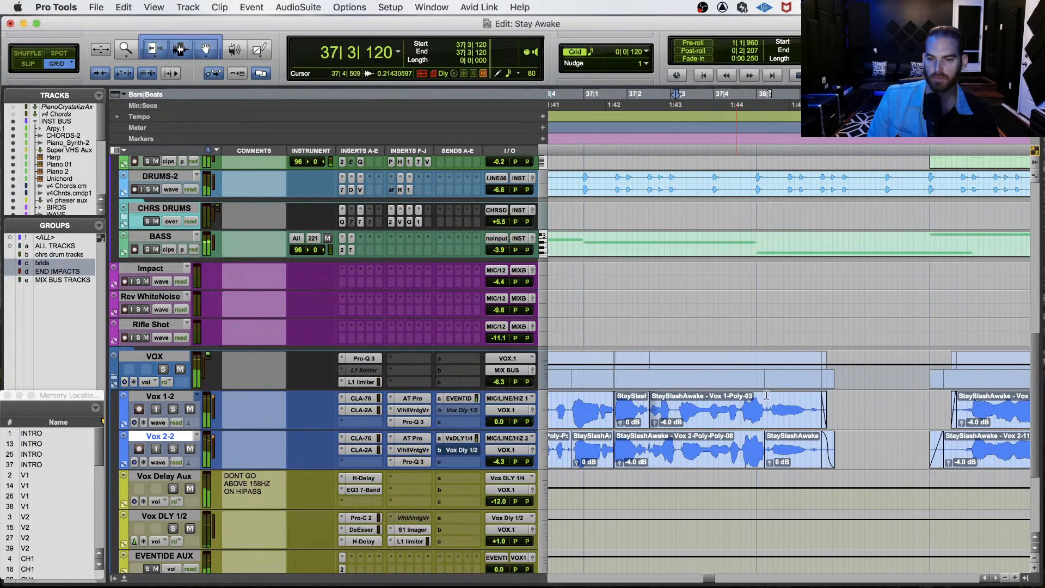
Lengthen the fade-out at the end of Vox 1-2 so it starts at 38|2|120.
left_click(802, 398)
key("super+bracketright")
key("super+bracketright")
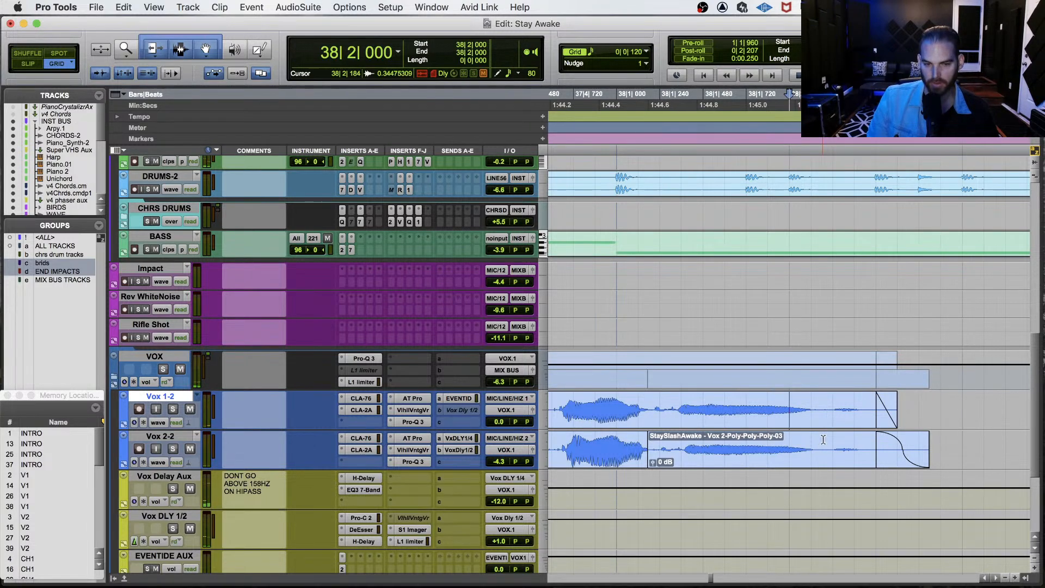
left_click_drag(661, 447, 940, 441)
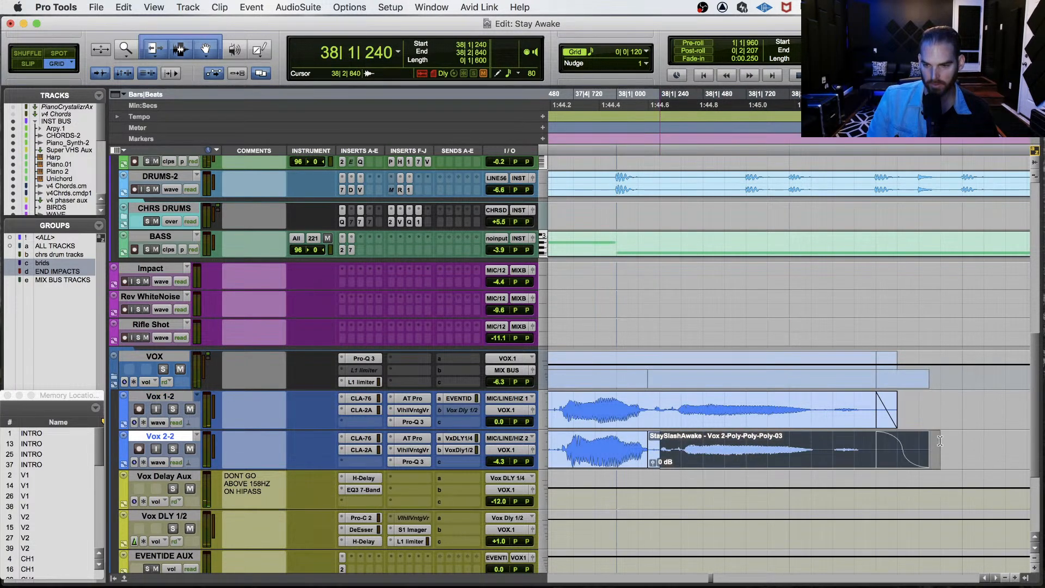
left_click(833, 404)
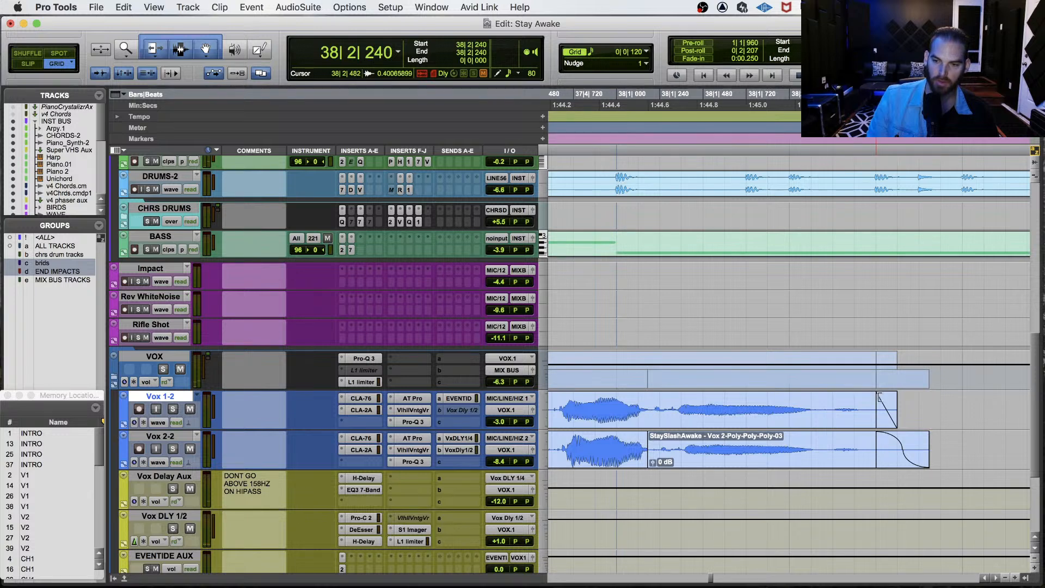
left_click(881, 398)
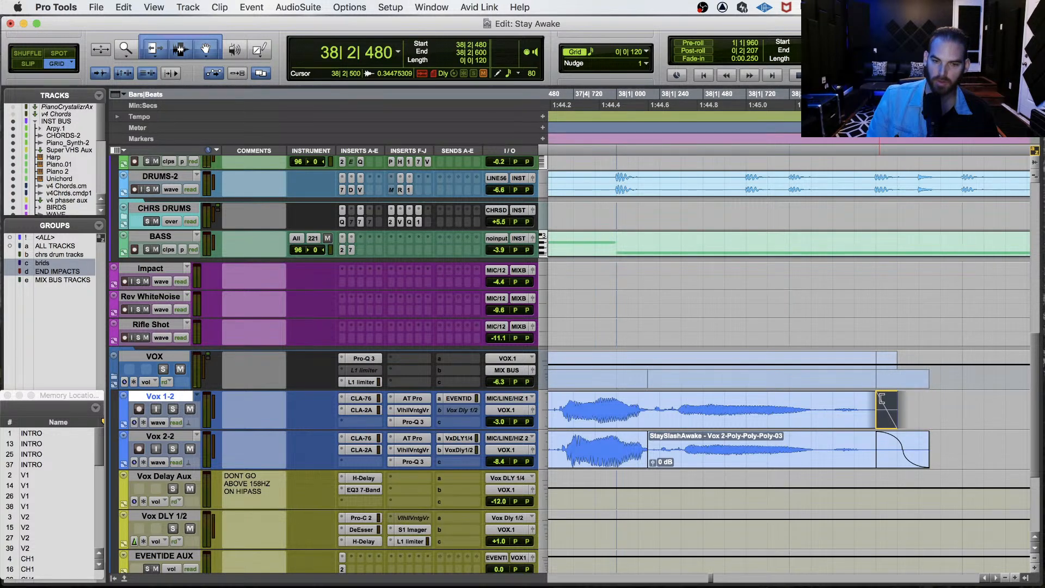
left_click_drag(870, 398, 817, 397)
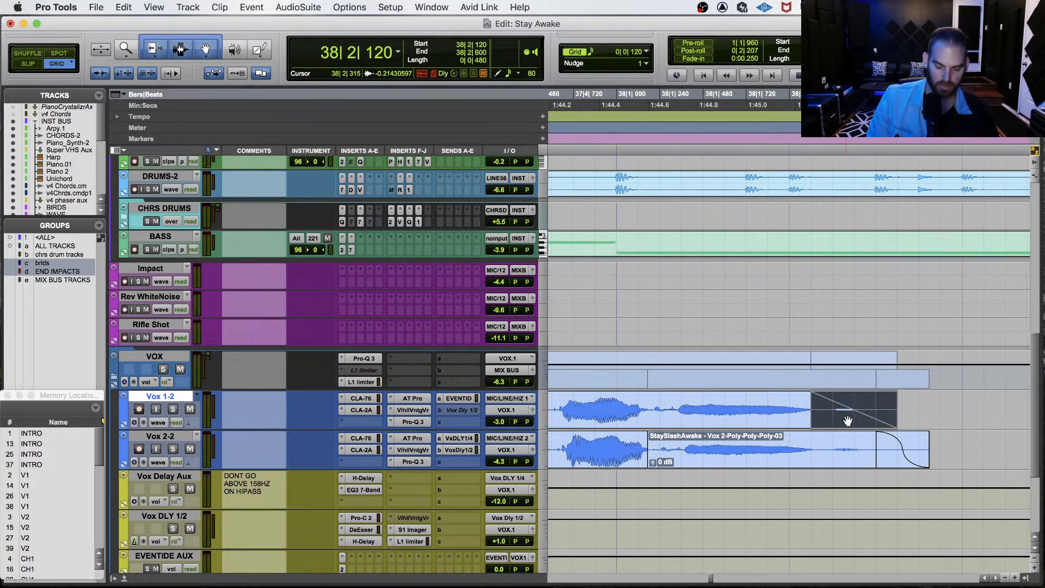
Reshape the Vox 1-2 fade-out from a straight line into a curved S-Curve with Equal Gain slope.
key("super+f")
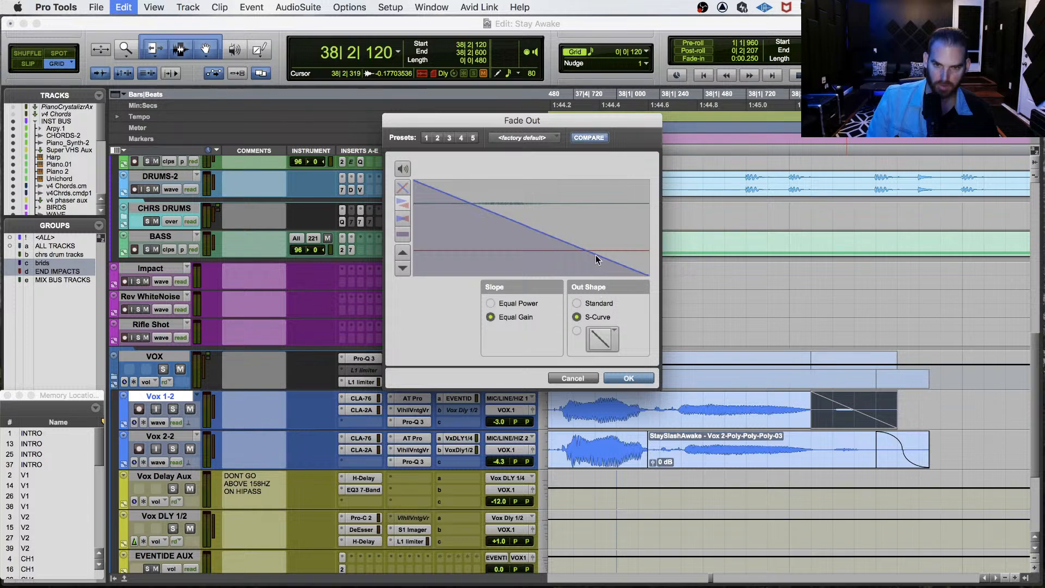
left_click_drag(597, 259, 618, 236)
left_click(640, 383)
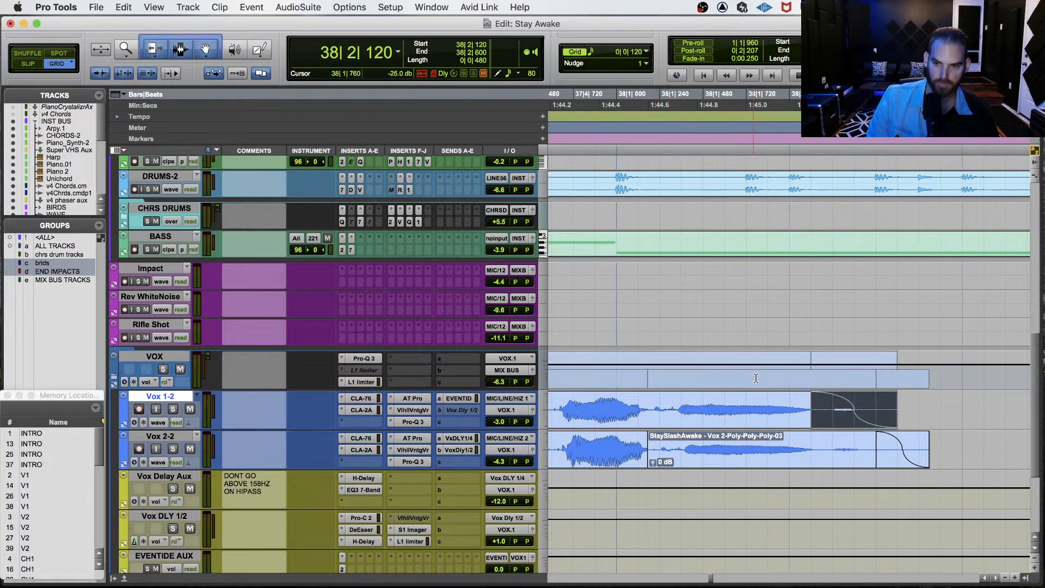
Play back the ending from 38|1|600 and shorten the Vox 1-2 fade-out so it starts at 38|2|240.
left_click(721, 392)
key("space")
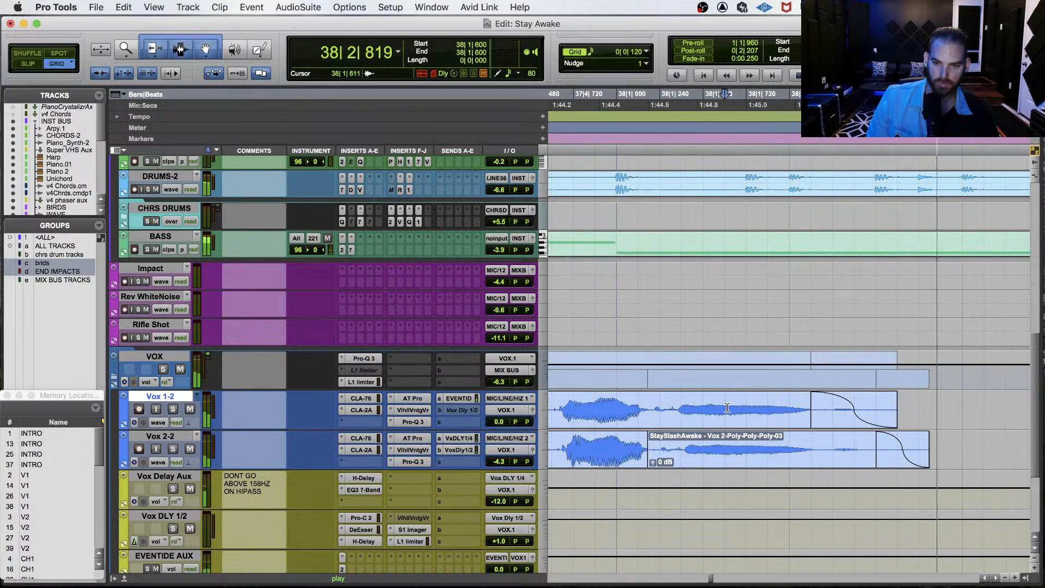
key("space")
left_click_drag(809, 394, 829, 398)
Play back the vocal phrase ending from 37|4|600 and again from 37|3|240.
key("r")
left_click(671, 410)
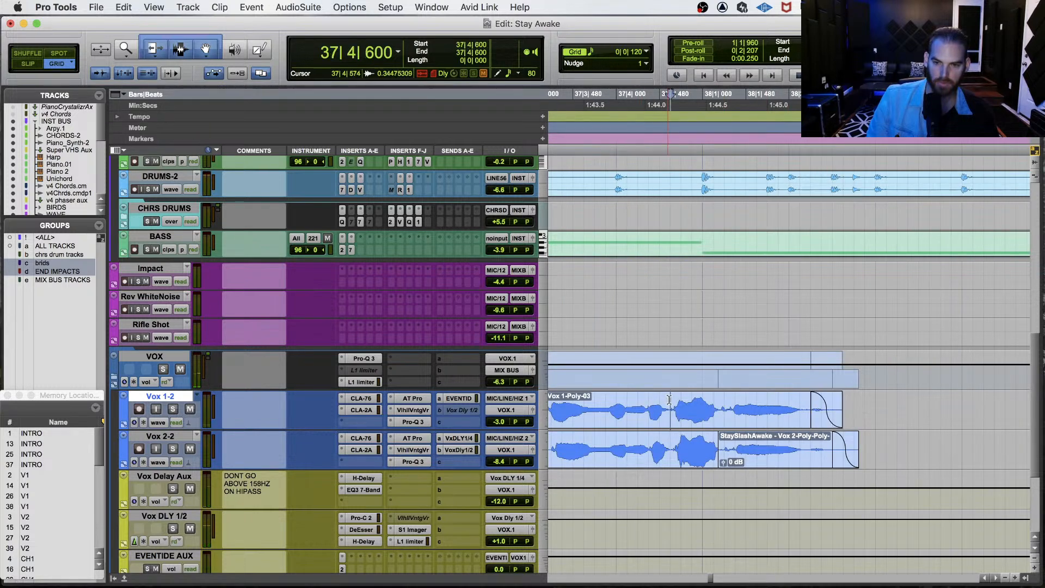
key("space")
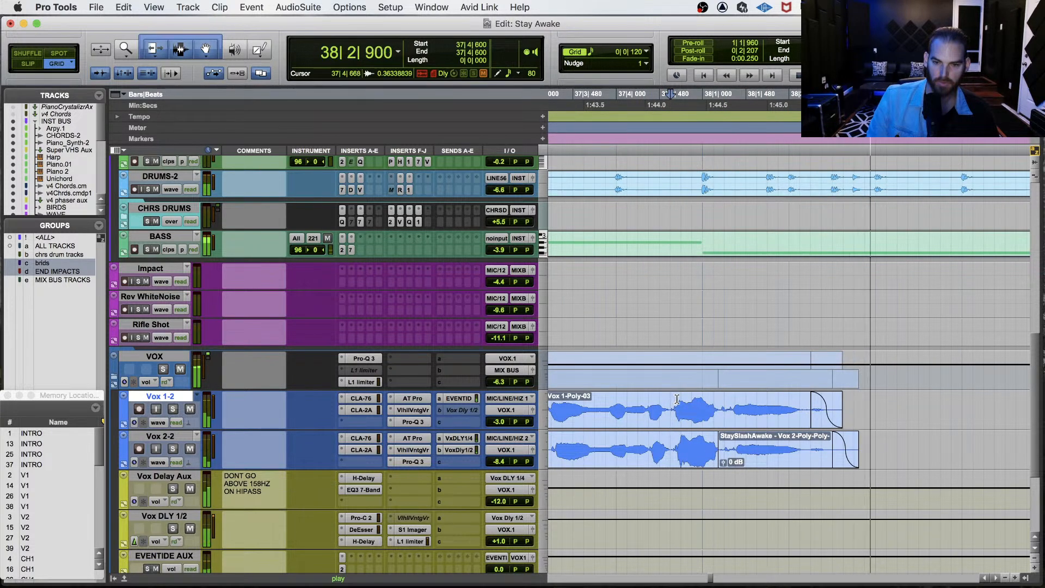
key("space")
left_click(549, 402)
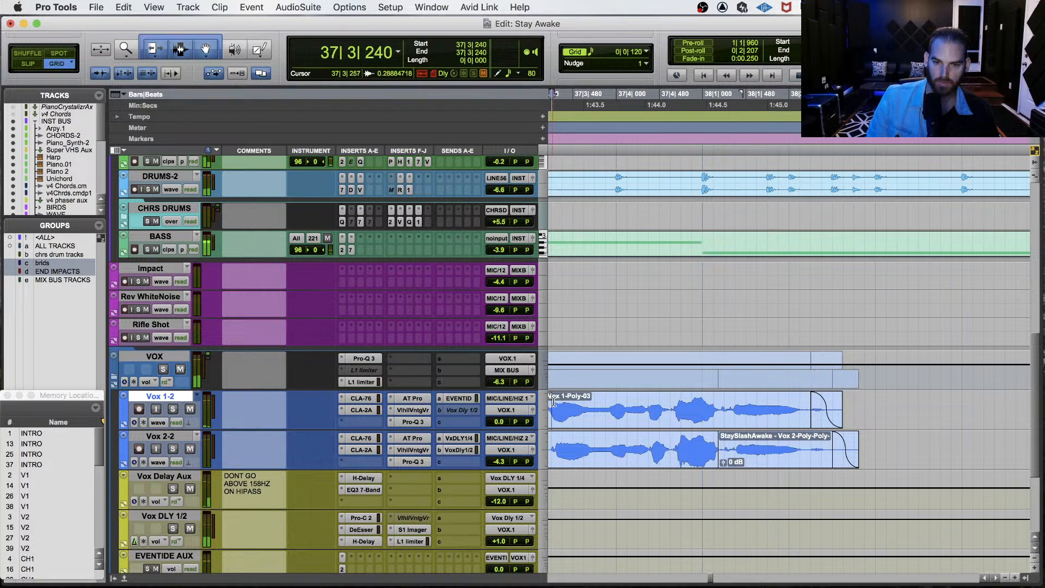
key("space")
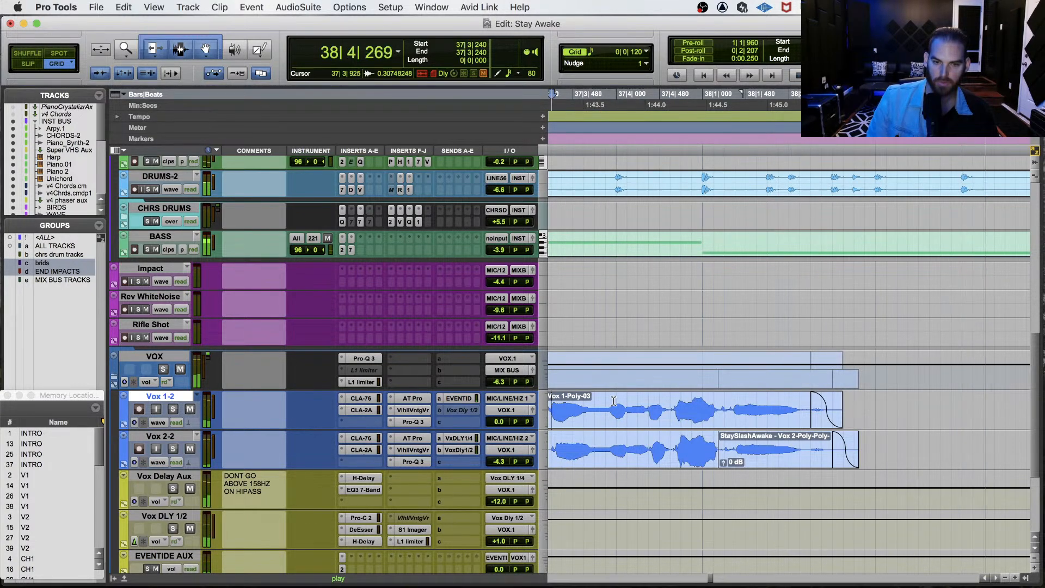
key("r")
key("r")
key("space")
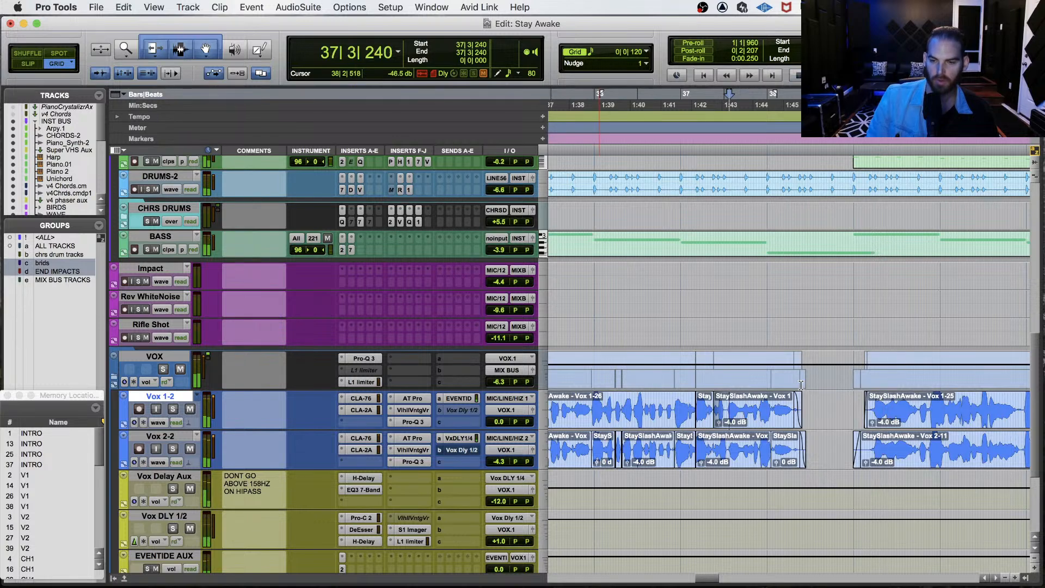
Trim the start of the Vox 2-2 clip after bar 39 to 39|1|480, aligned with the Vox 1-2 clip.
left_click(823, 403)
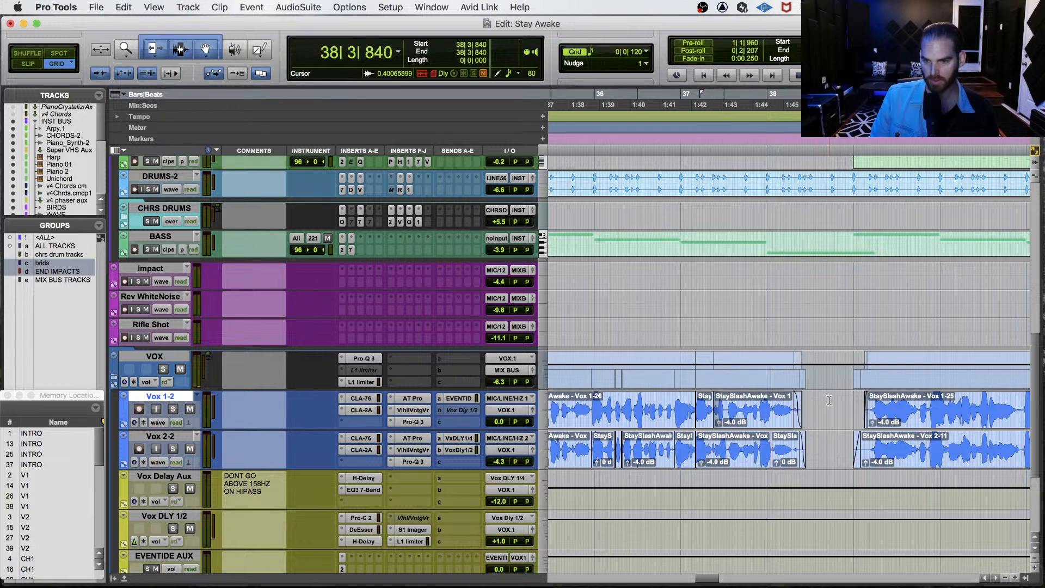
scroll(829, 400, "right", 3)
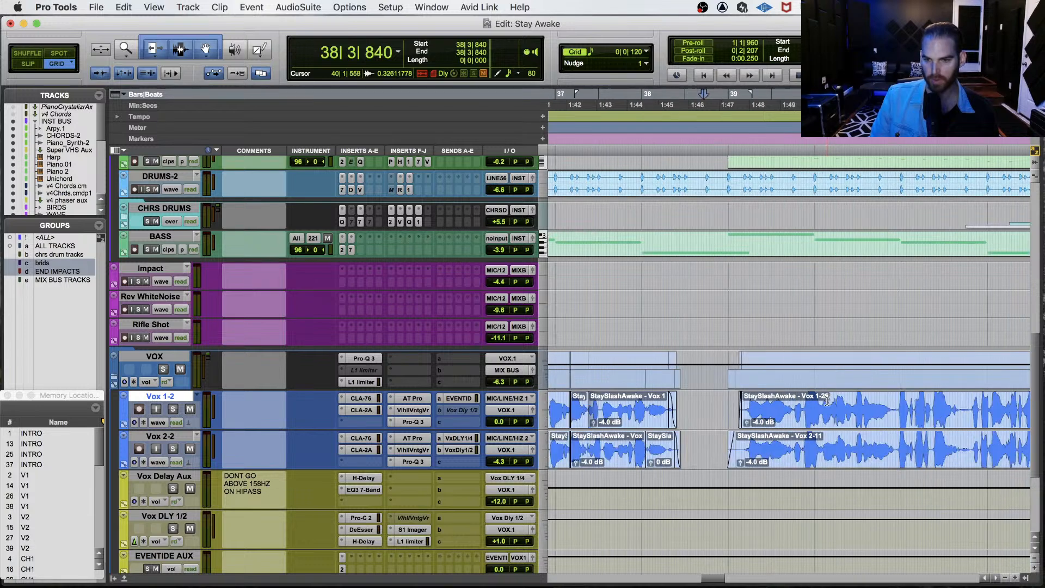
left_click(731, 466)
key("t")
key("t")
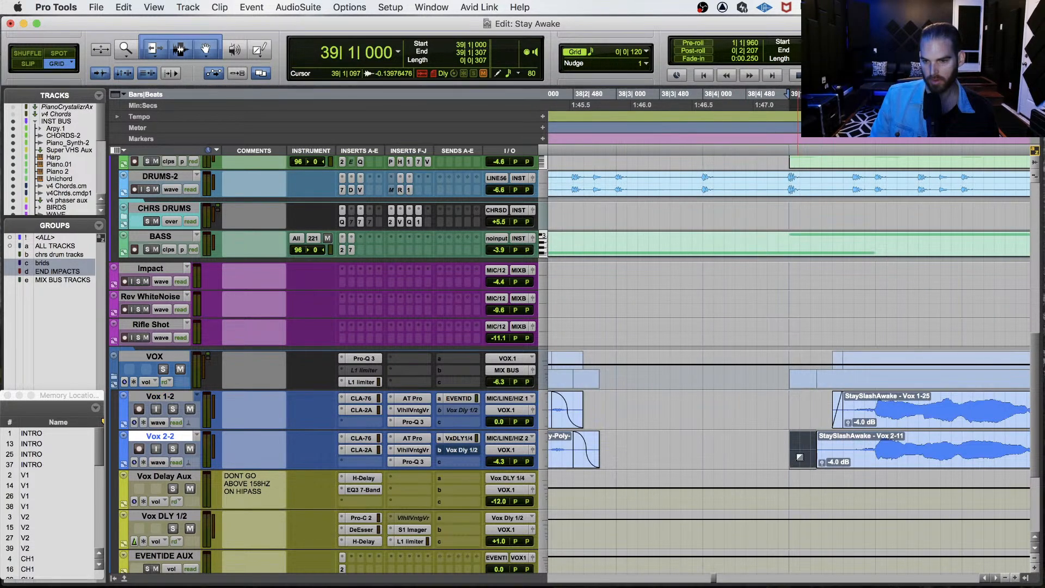
left_click_drag(805, 469, 844, 442)
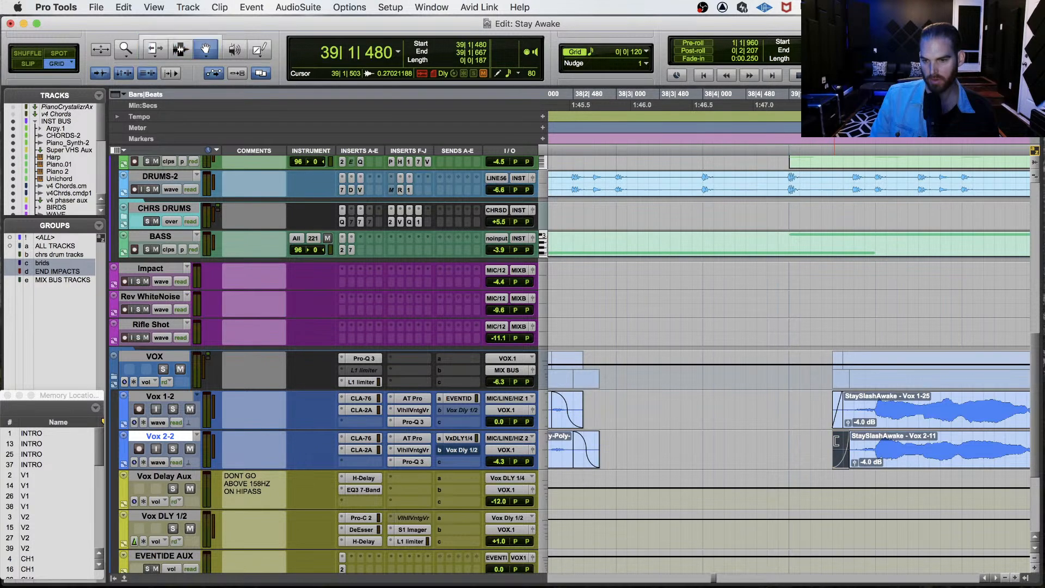
Play back the next vocal phrase from 39|1|360 and again from 39|4|240.
left_click(824, 441)
key("space")
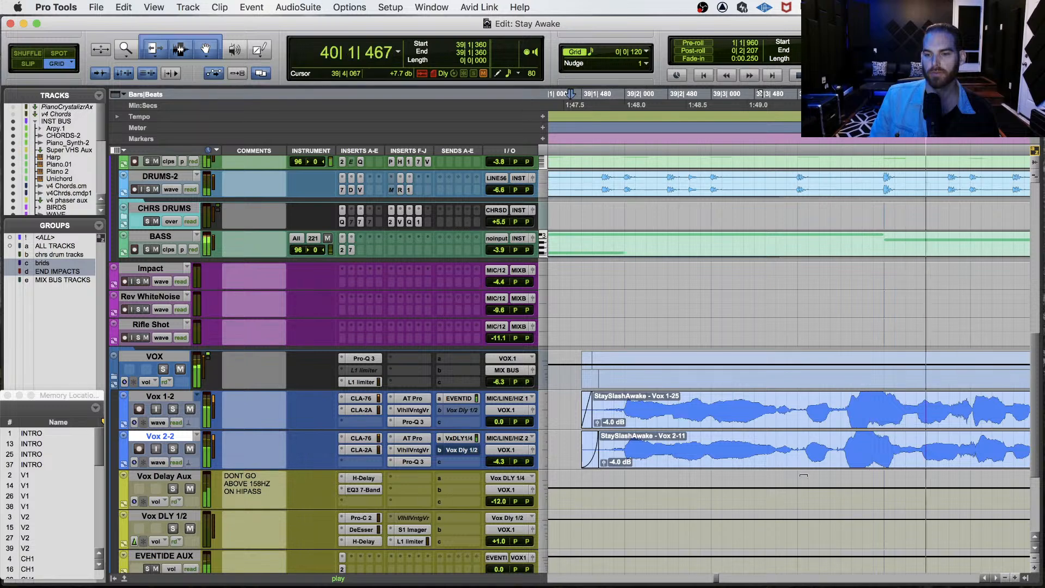
key("space")
left_click(823, 401)
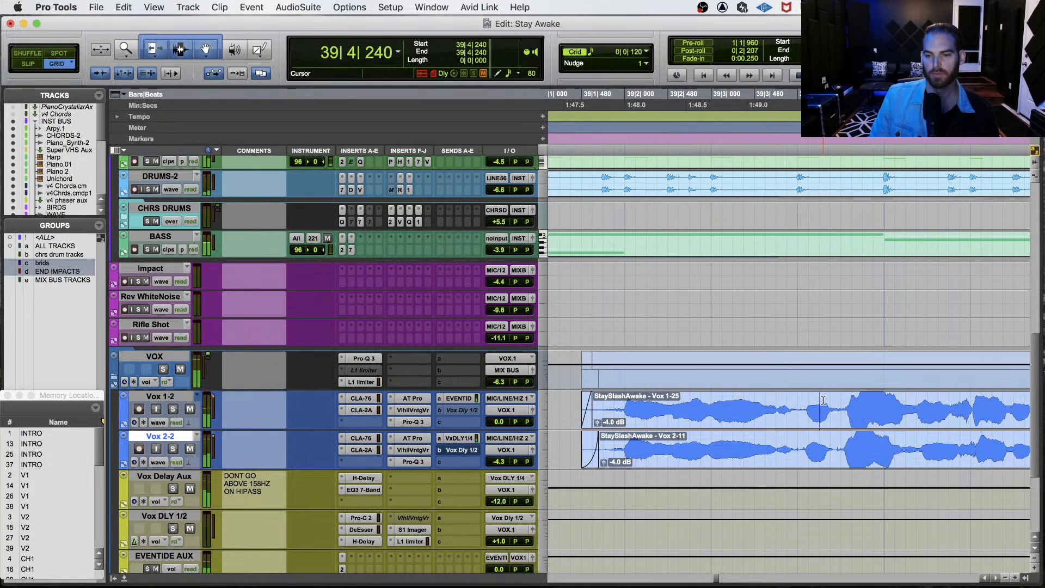
key("t")
key("t")
key("space")
key("r")
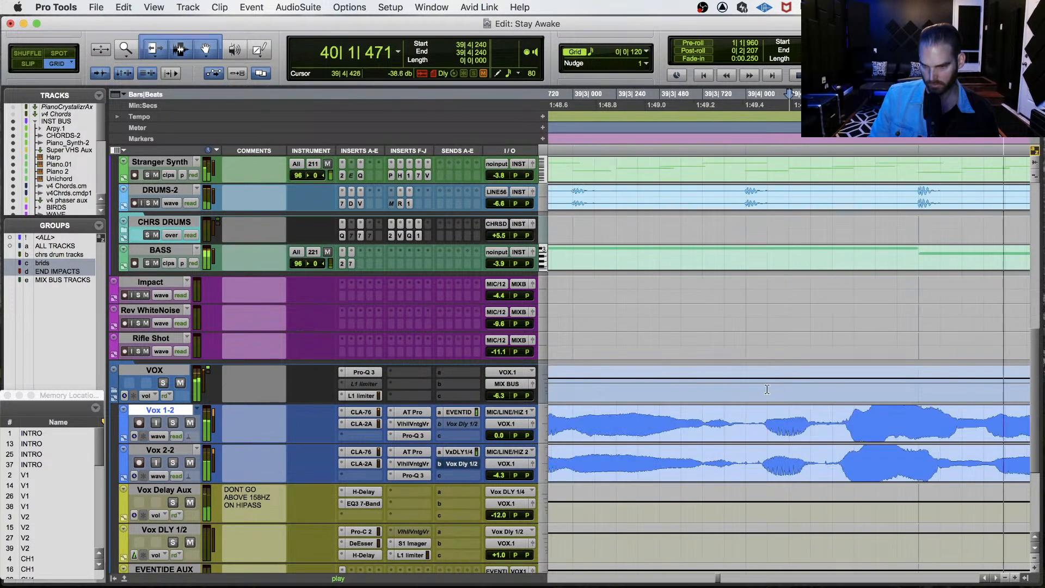
key("space")
key("r")
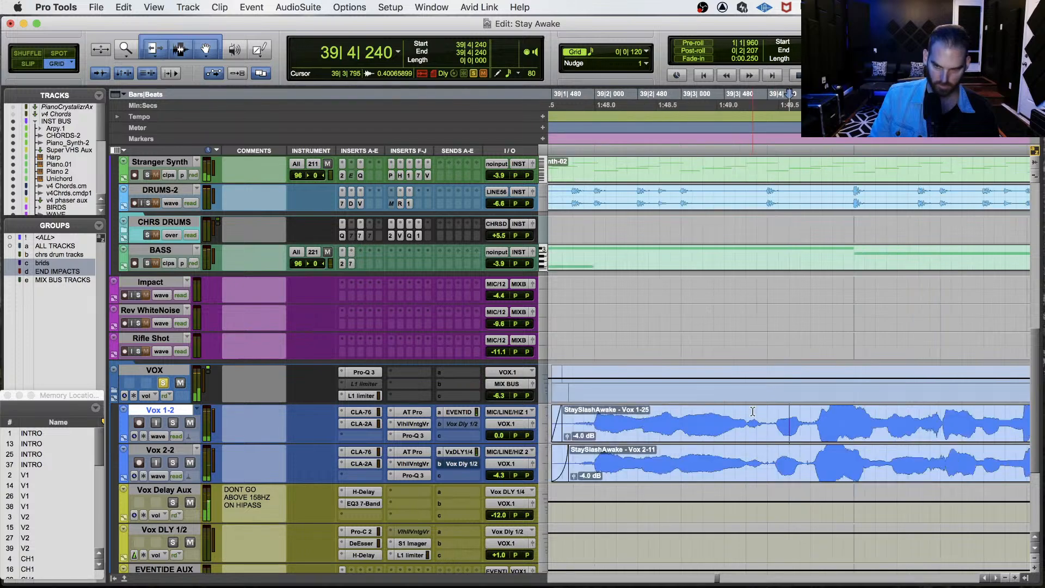
Play back the soloed VOX folder from 39|2|000 and save the session.
left_click(656, 414)
left_click(596, 416)
key("space")
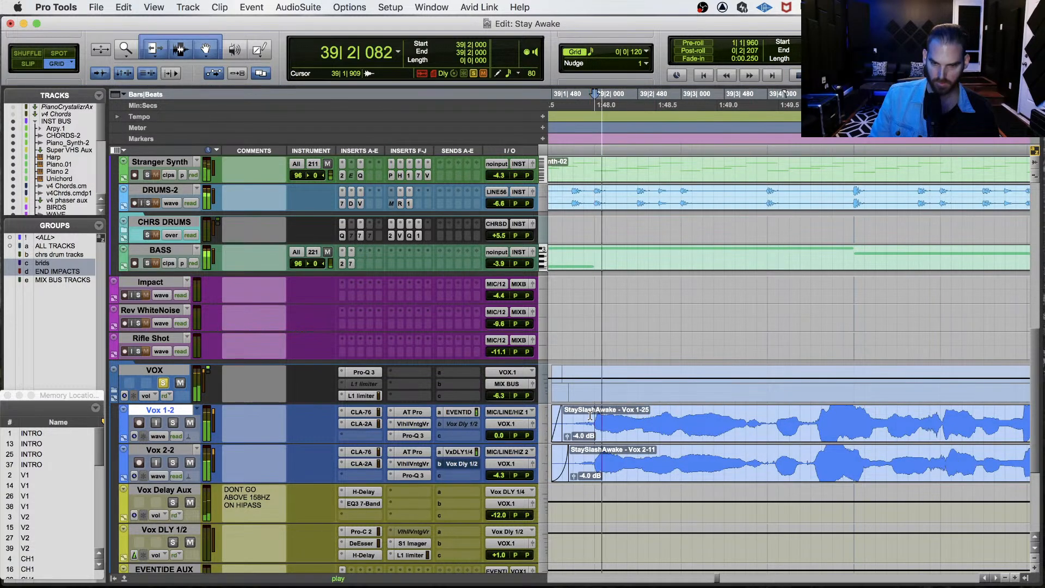
key("space")
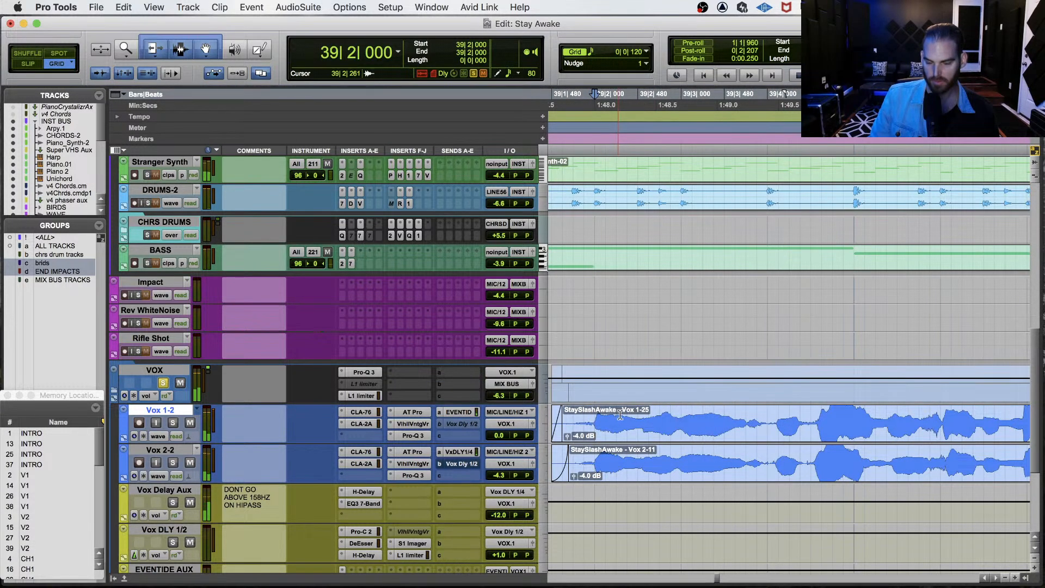
key("super+s")
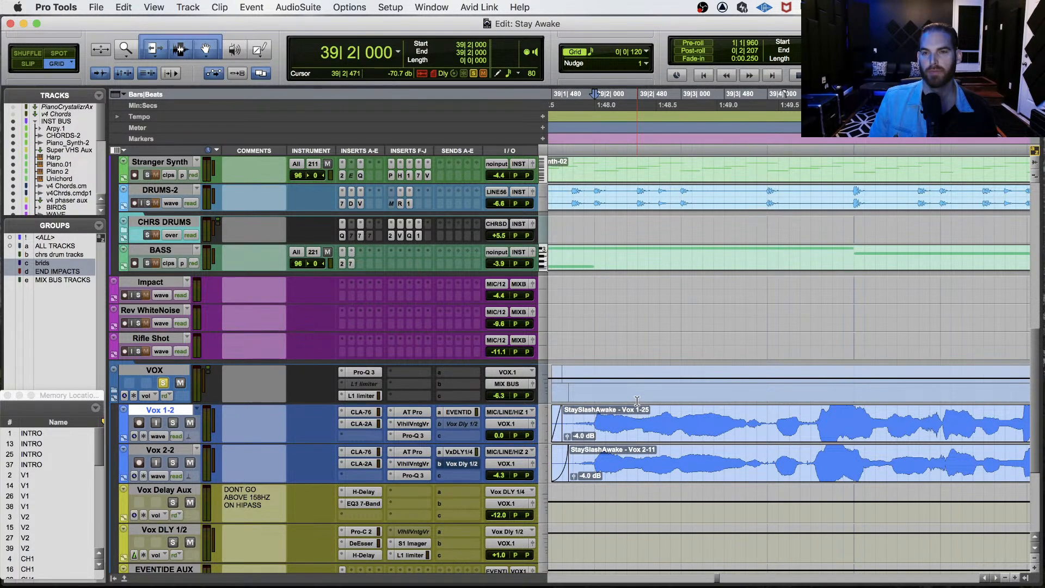
key("space")
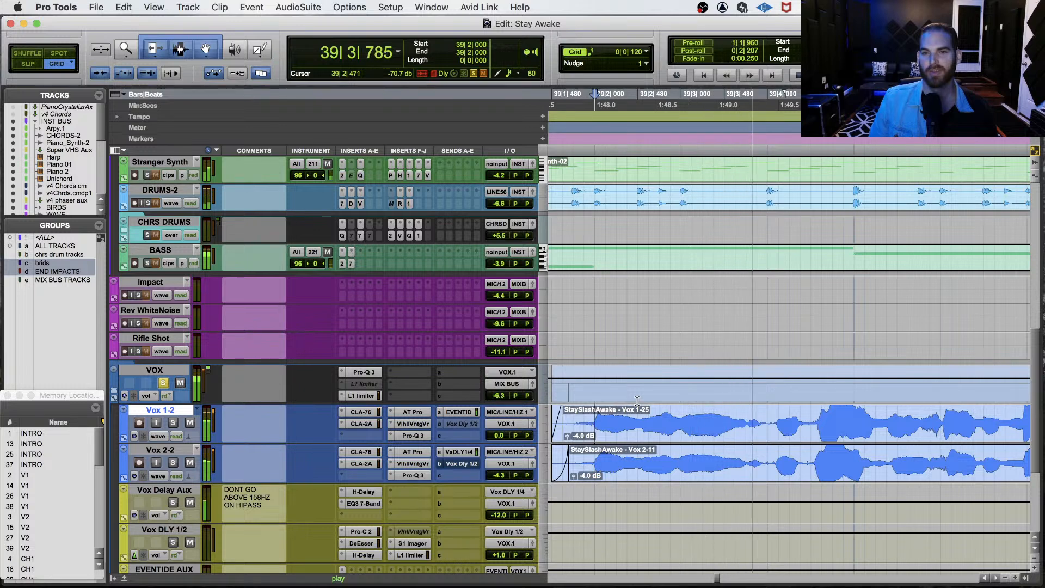
key("space")
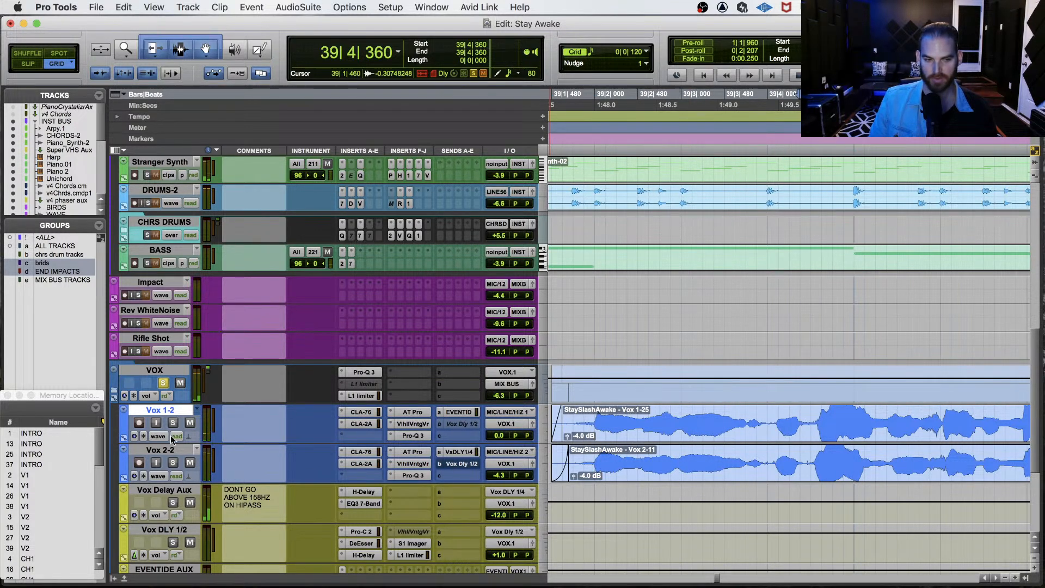
Audition Vox 1-2 and Vox 2-2 soloed in turn from 39|4|360, and clear their solos.
key("space")
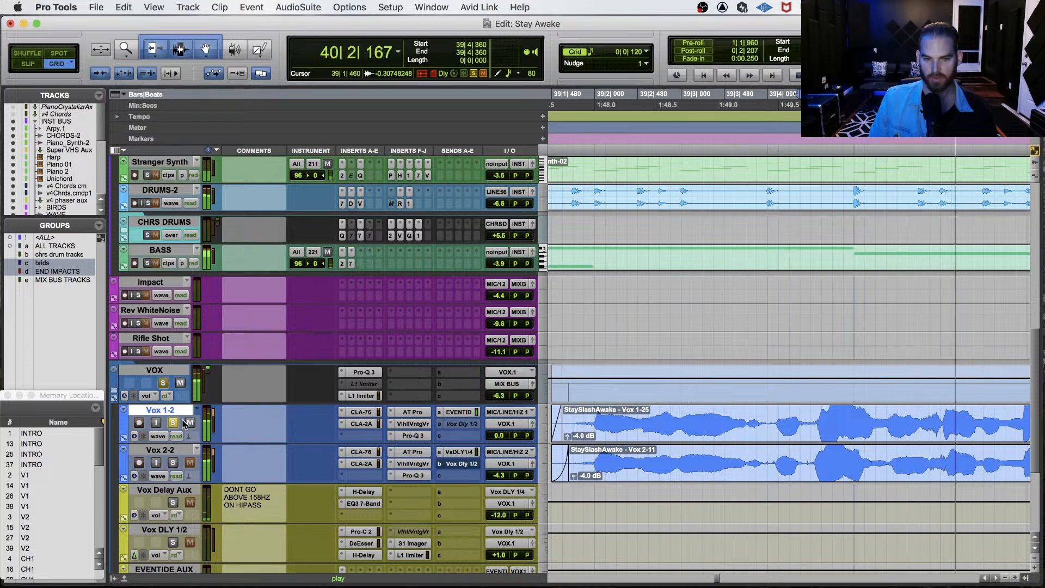
key("space")
left_click(172, 463)
key("space")
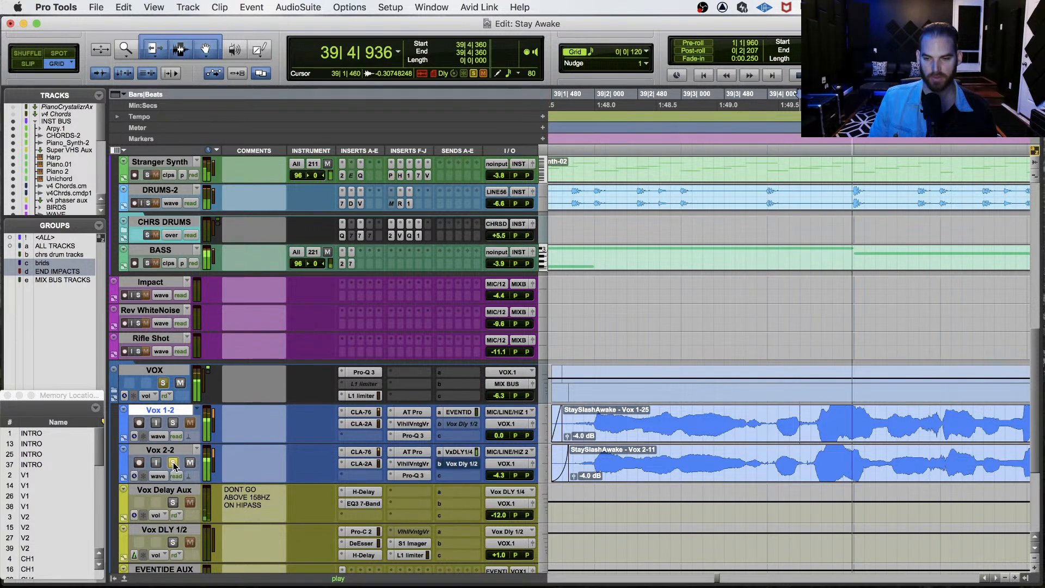
key("space")
left_click(173, 463)
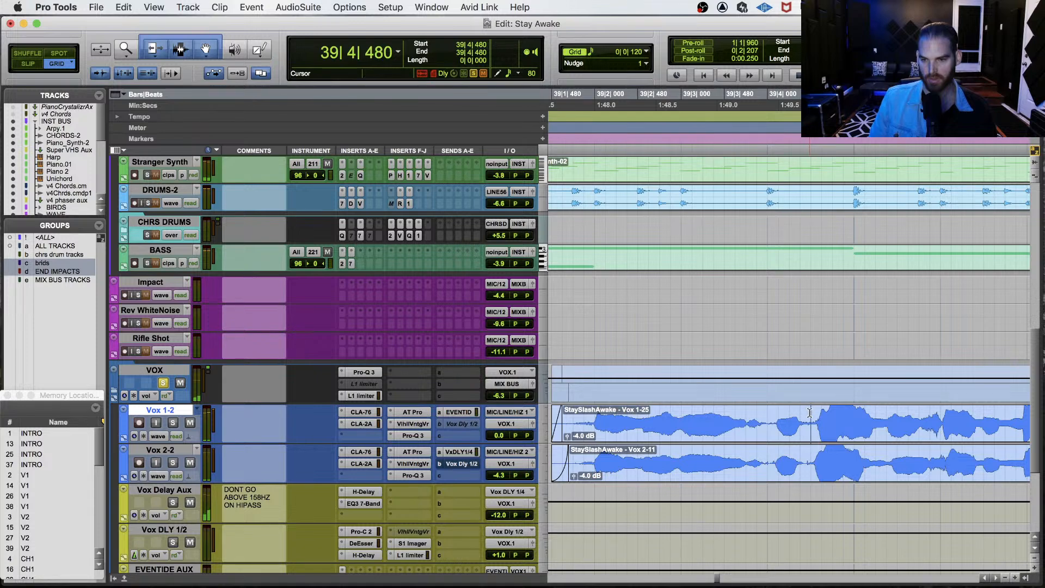
Play both vocals together from 39|4|480, and replay the passage with only Vox 1-2 soloed.
key("space")
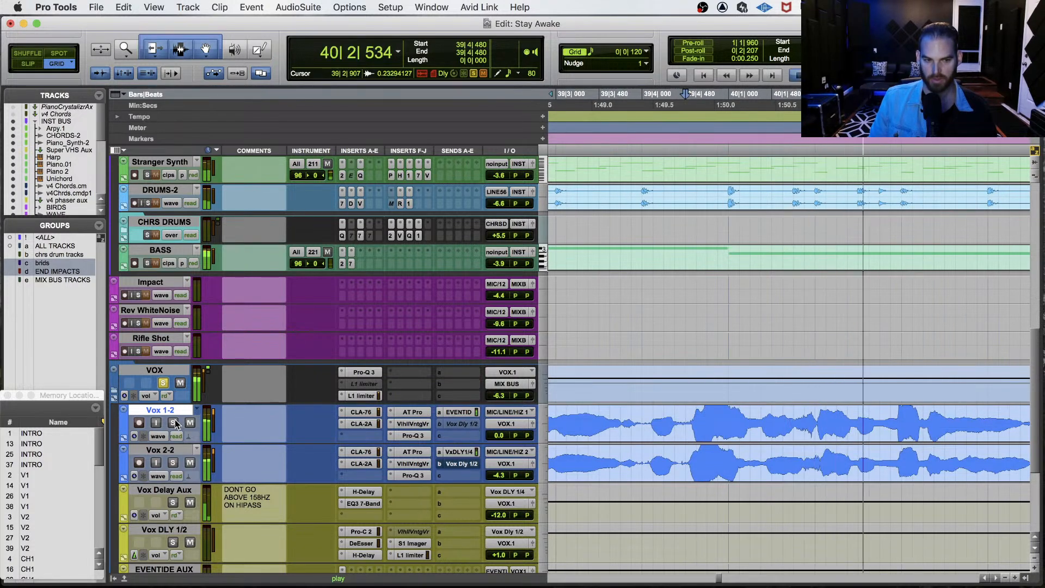
key("space")
left_click(173, 423)
key("space")
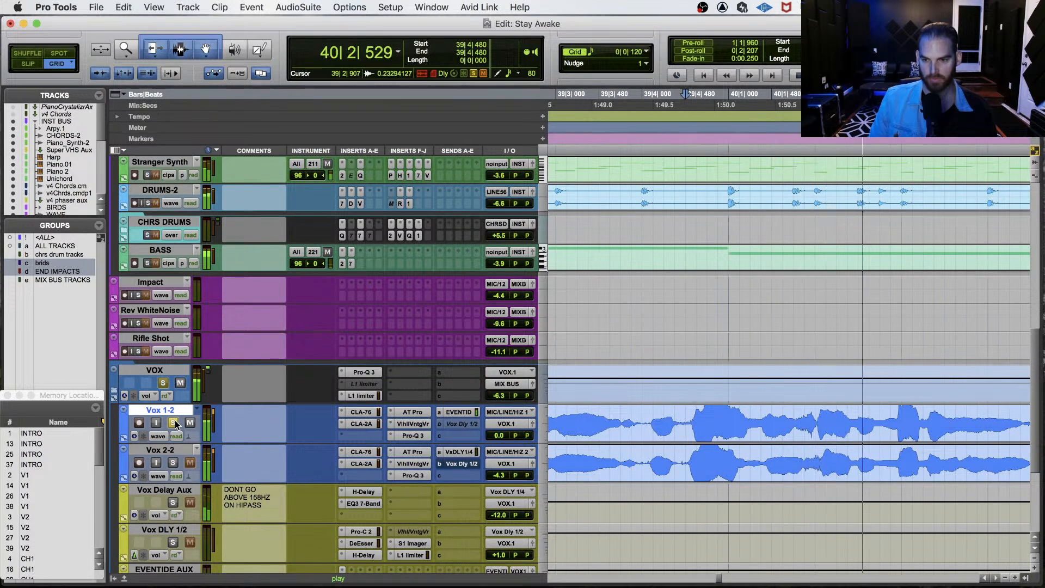
key("space")
key("space")
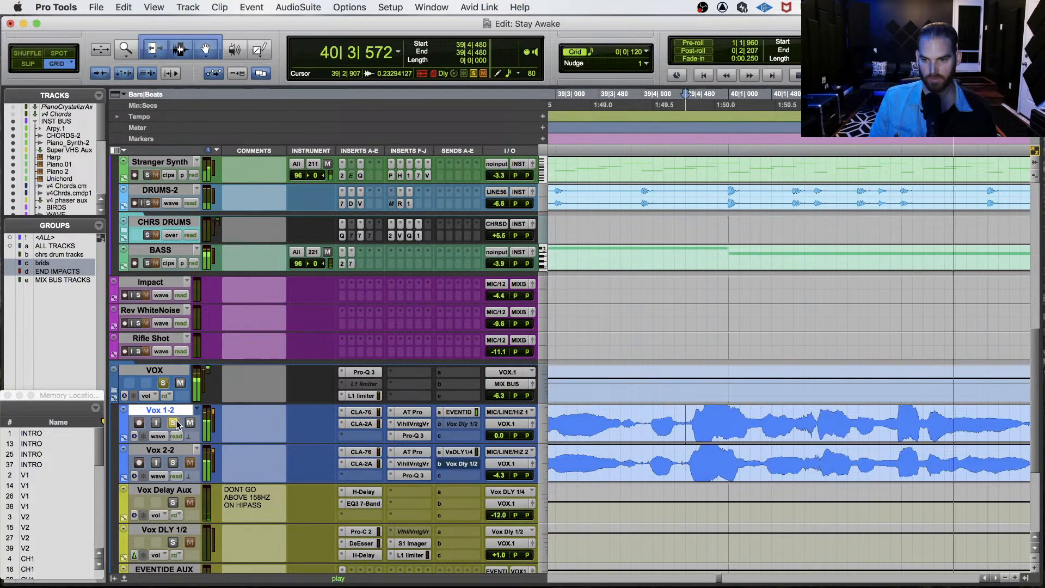
key("space")
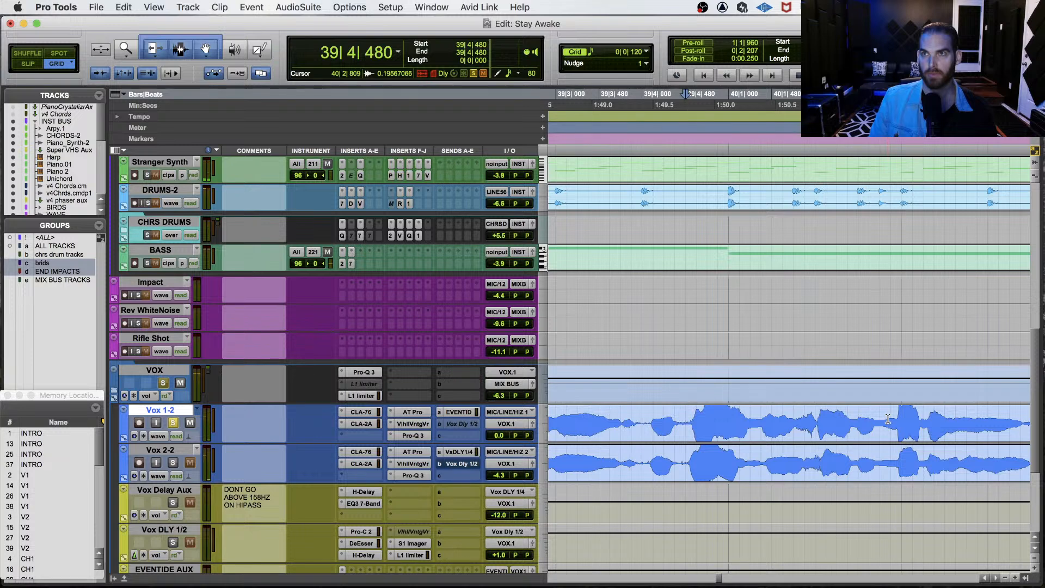
Select the Vox 1-2 passage from 39|4|000 to 40|2|840 and play it back twice.
left_click_drag(888, 419, 642, 429)
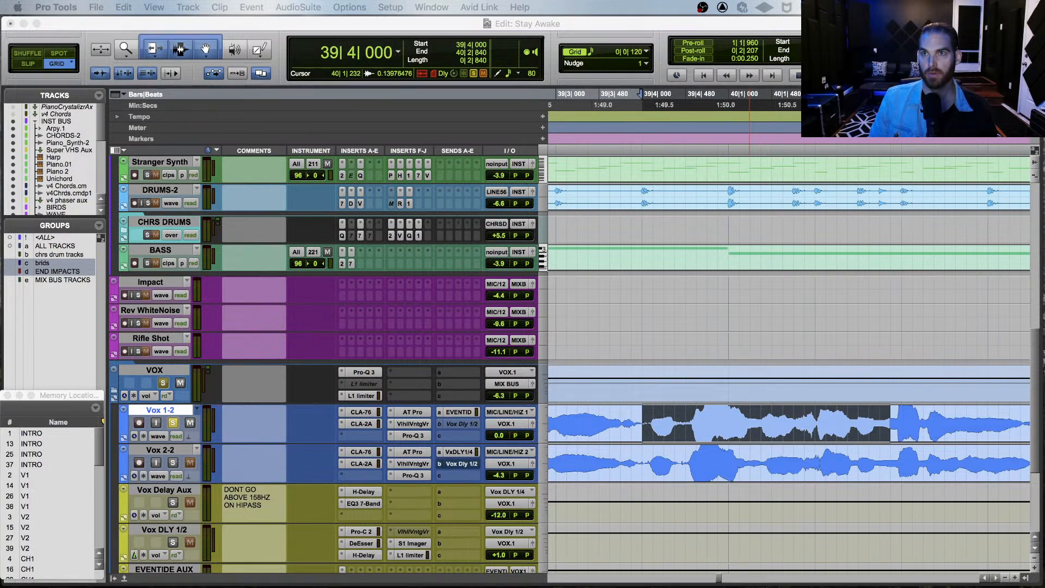
left_click(324, 422)
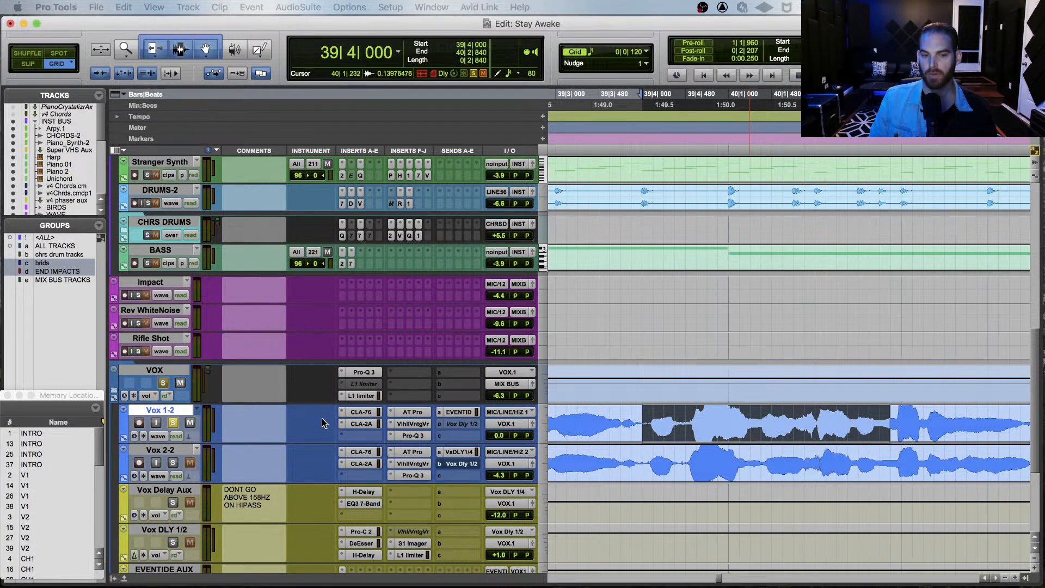
key("space")
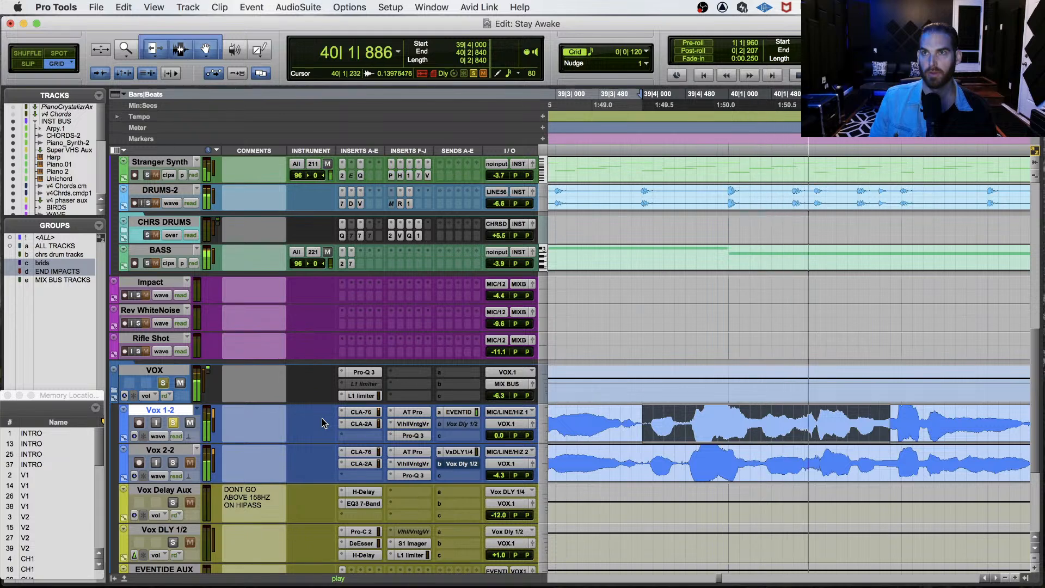
key("space")
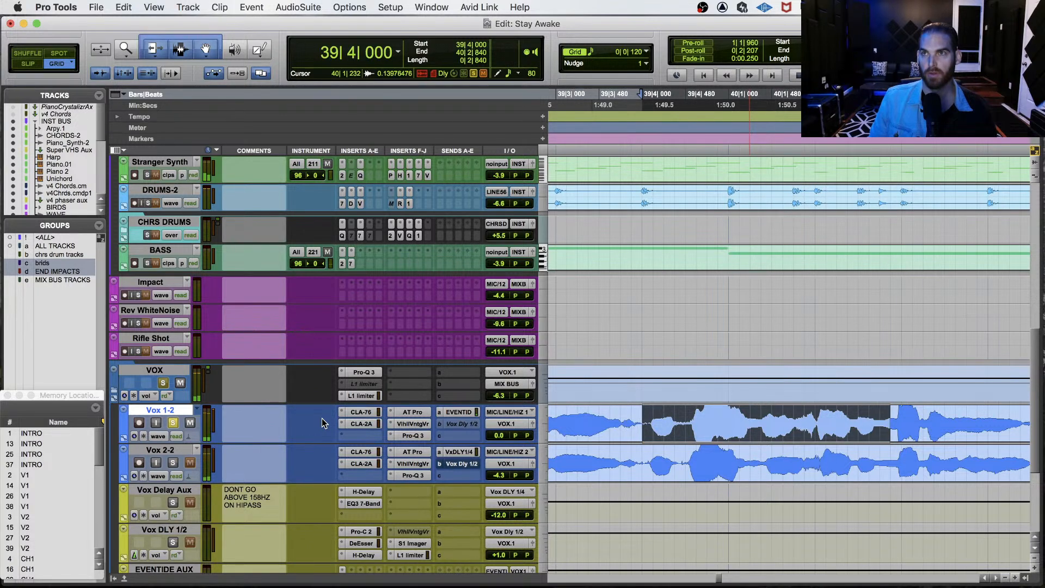
key("space")
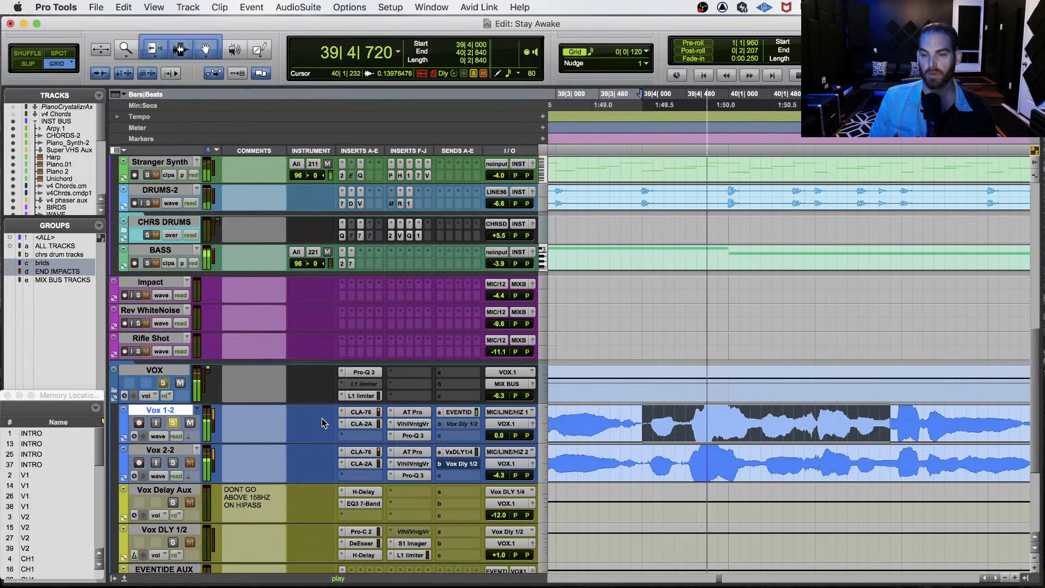
key("space")
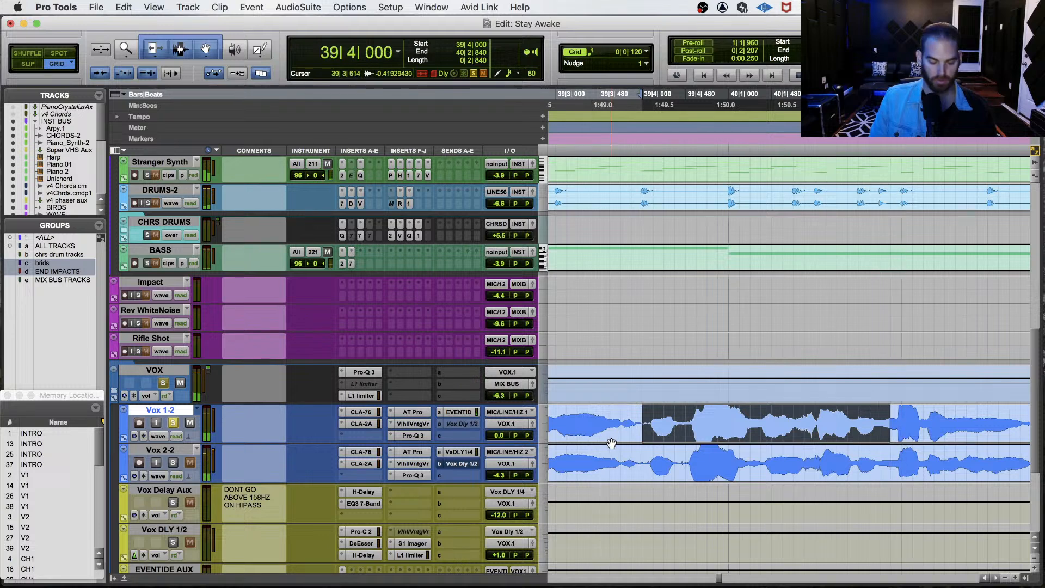
Save the session and replay the selected Vox 1-2 passage.
key("super+s")
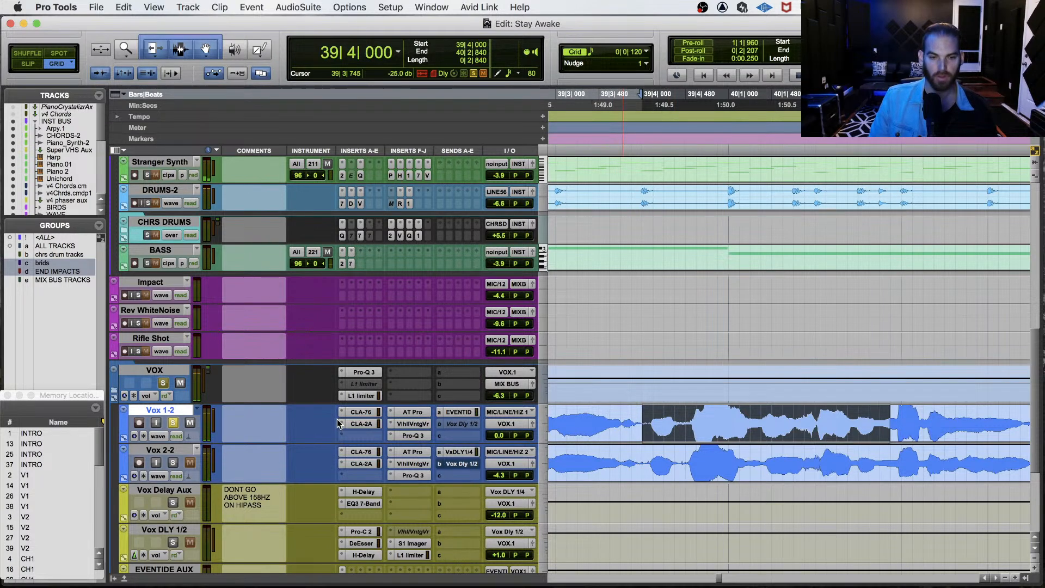
key("space")
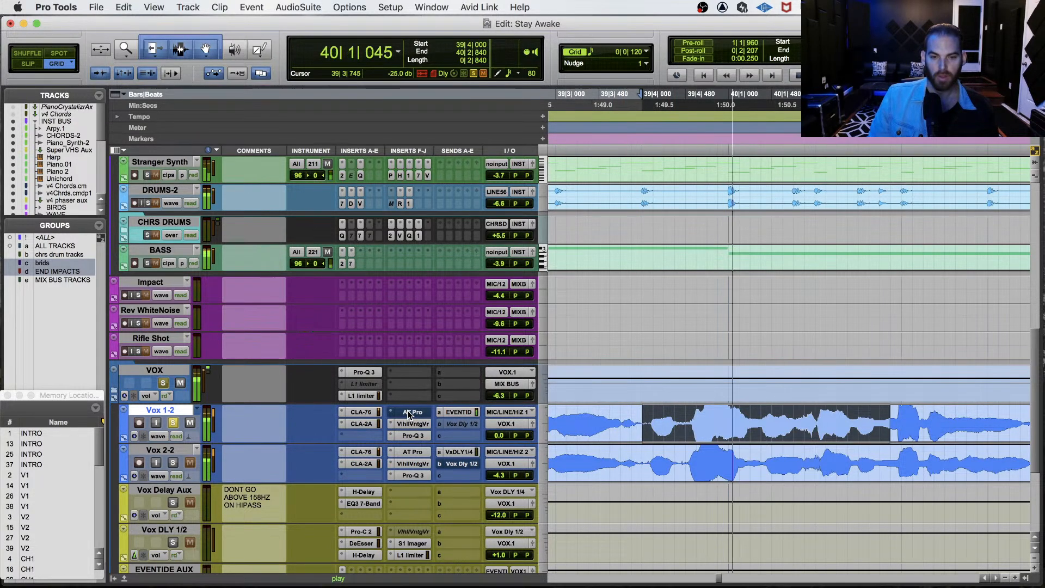
key("space")
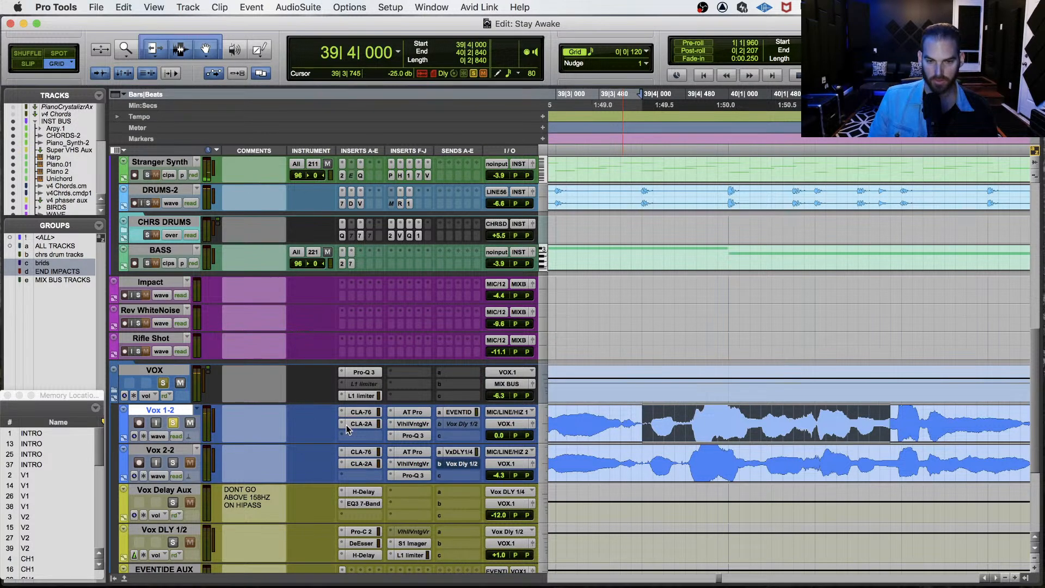
Open Waves Tune on the selected Vox 1-2 passage and set the root to C# and the scale to Major.
key("ctrl+alt+super+w")
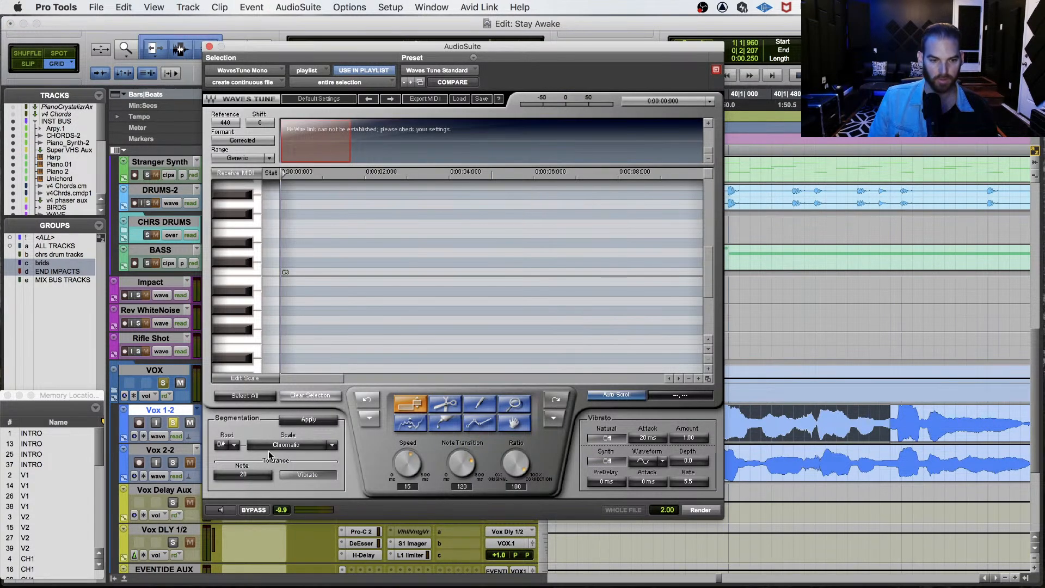
left_click(235, 445)
left_click(251, 475)
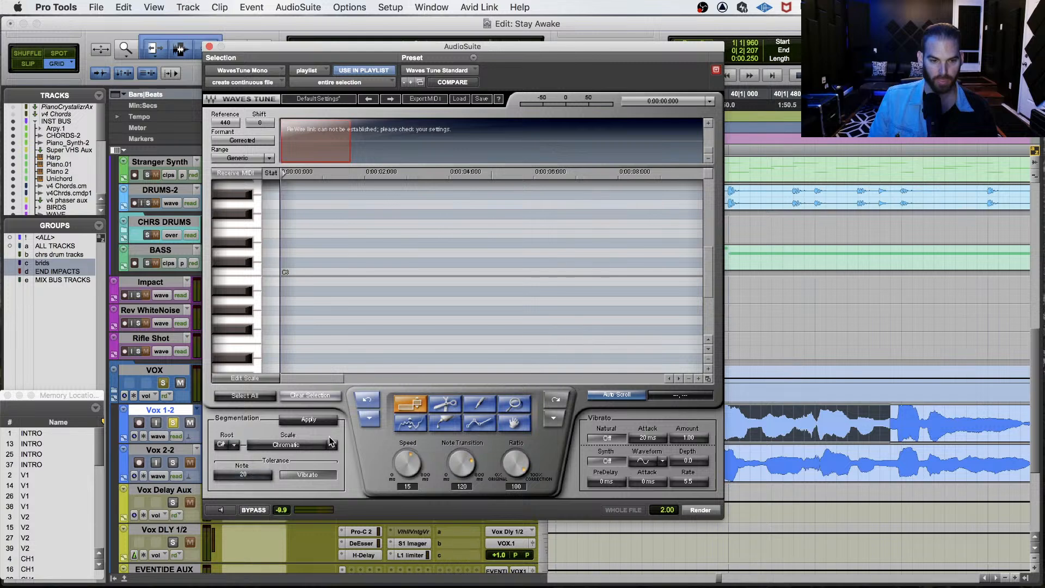
left_click(331, 446)
left_click(247, 517)
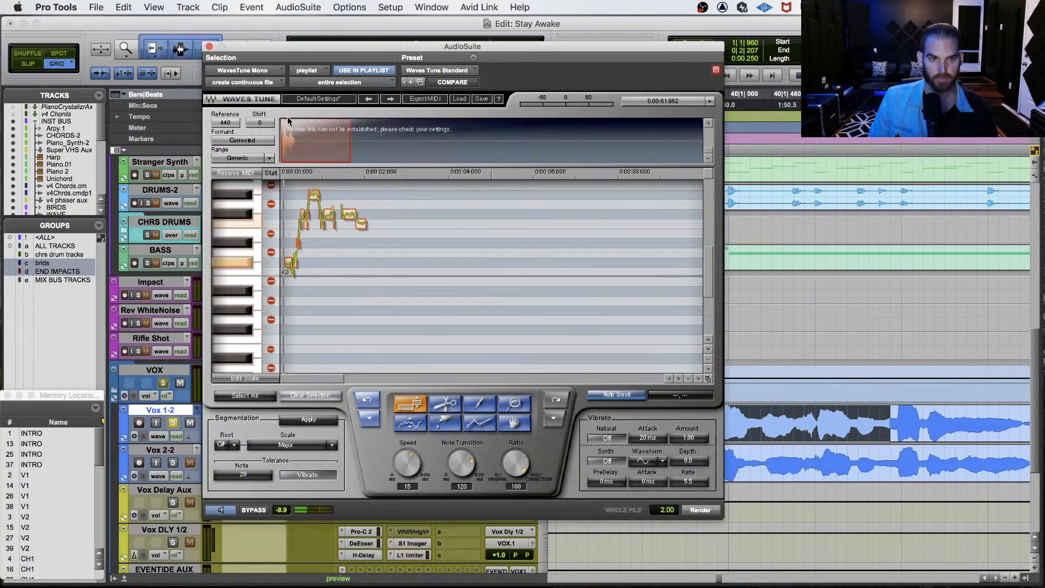
Set the output to create individual files, render the tuned Vox 1-2 passage and close Waves Tune.
left_click(262, 81)
left_click(261, 72)
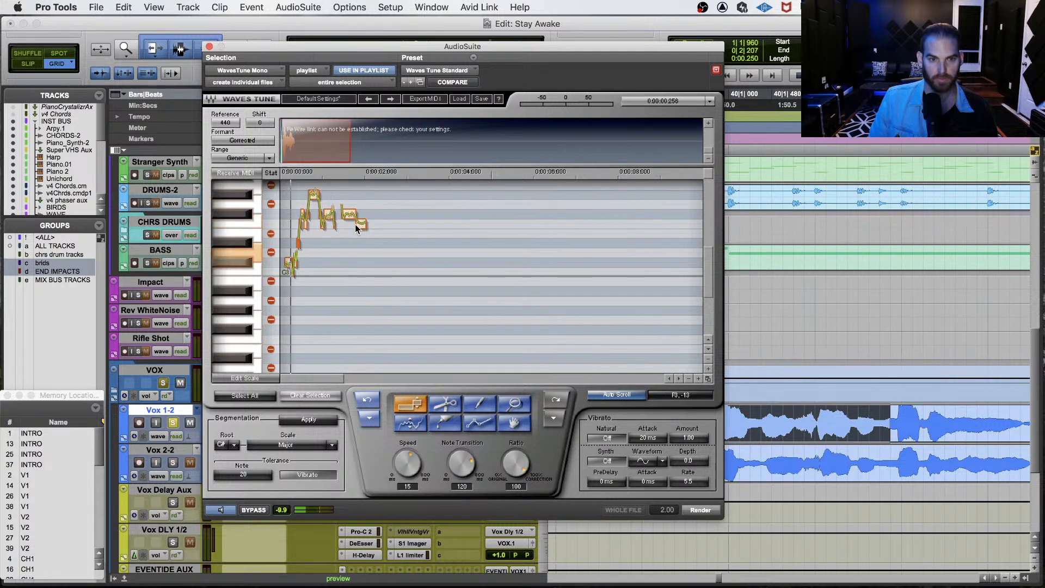
left_click(702, 511)
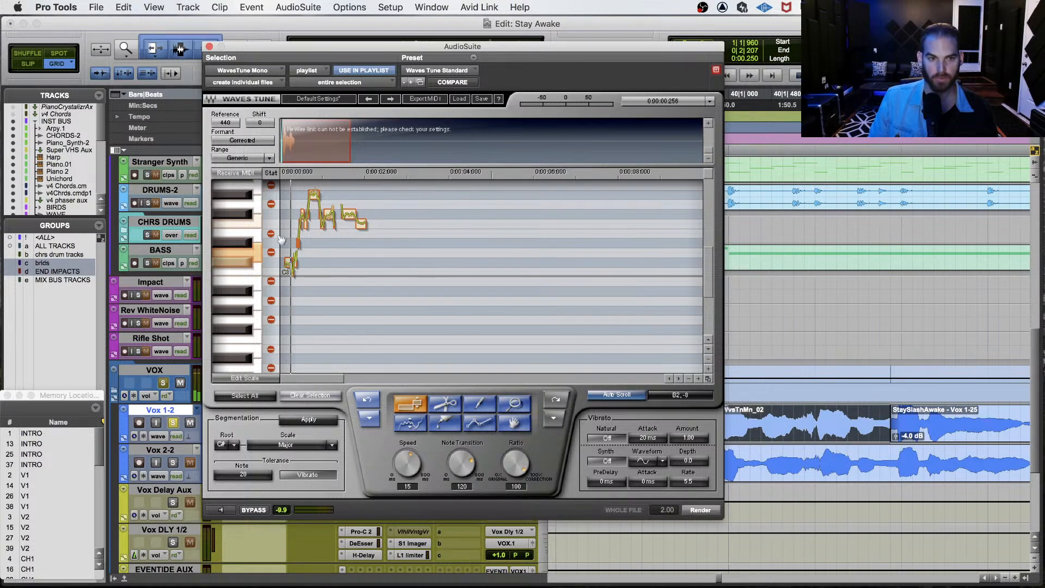
left_click(209, 47)
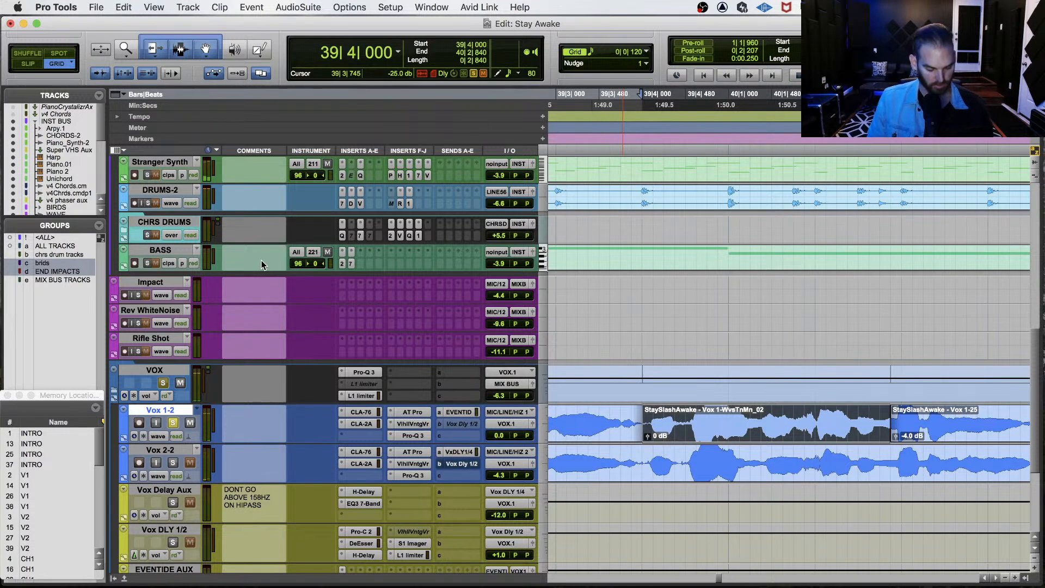
Capture the tuned Vox 1-2 passage with Revoice Pro Doubler and spot the double onto the same range of Vox 2-2.
key("ctrl+shift+d")
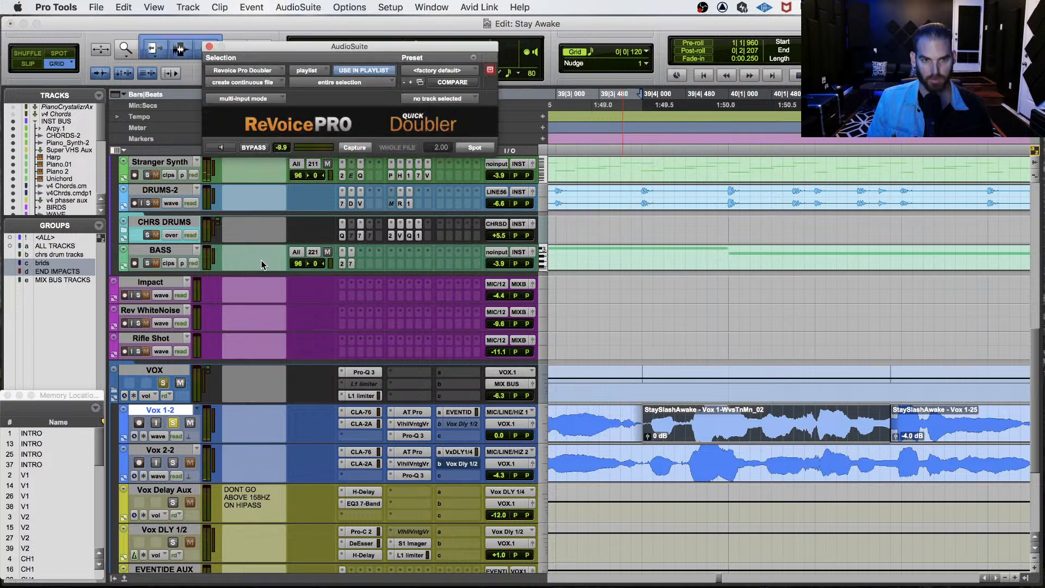
left_click(358, 144)
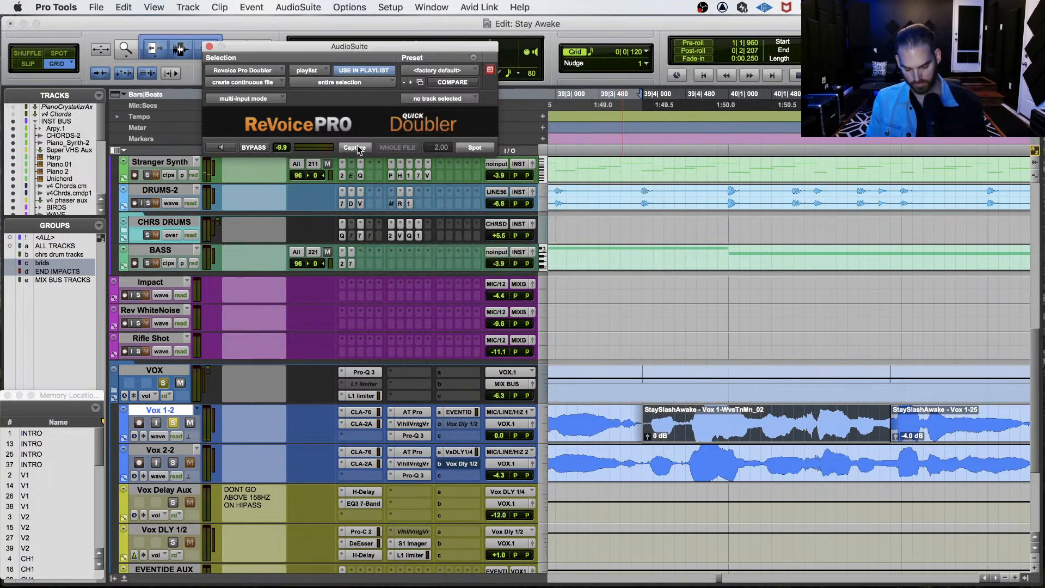
key("semicolon")
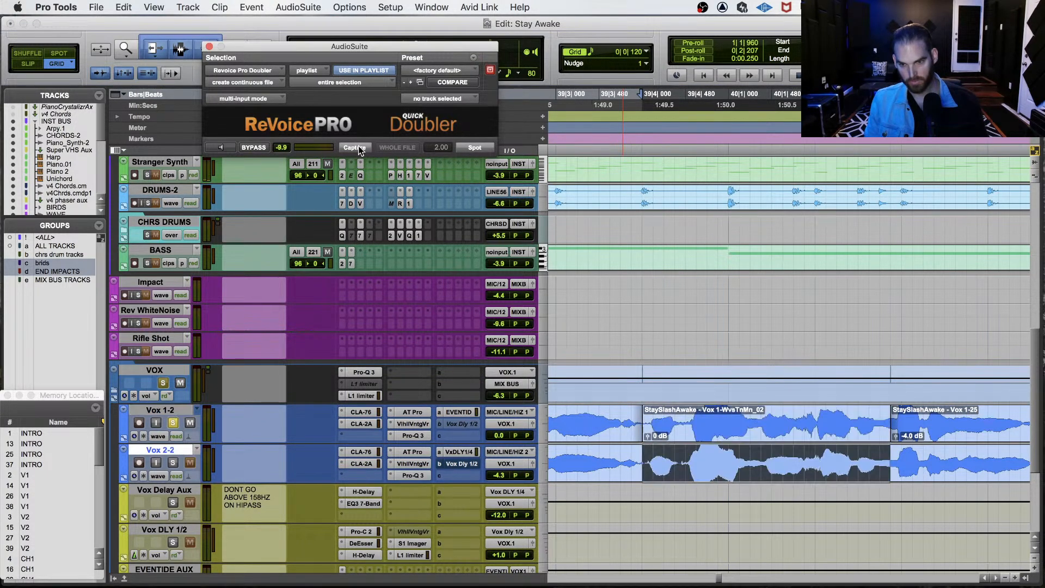
left_click(486, 148)
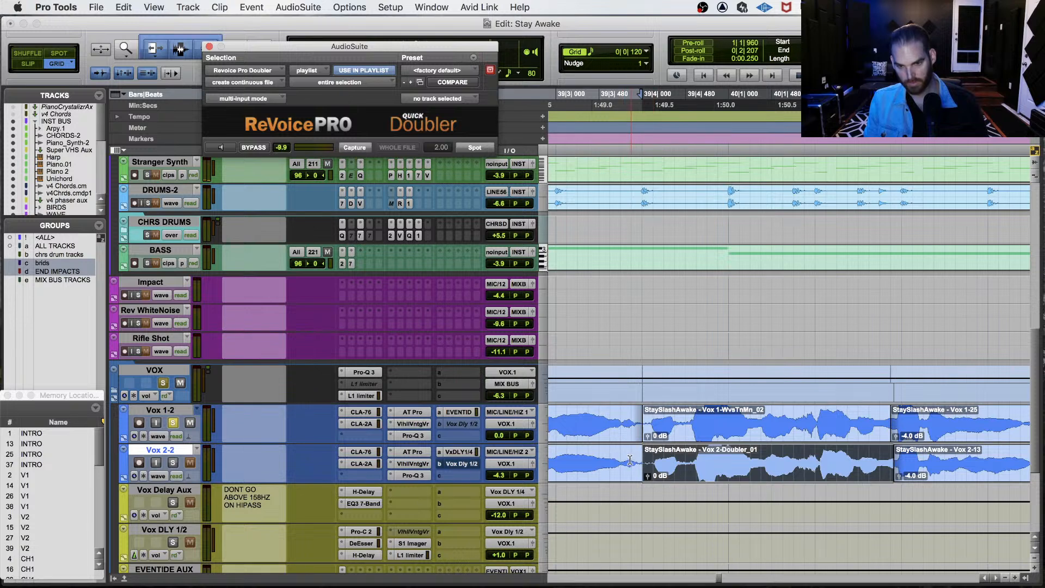
Solo Vox 2-2 alongside Vox 1-2 and play both from just before the new clips.
left_click(178, 466)
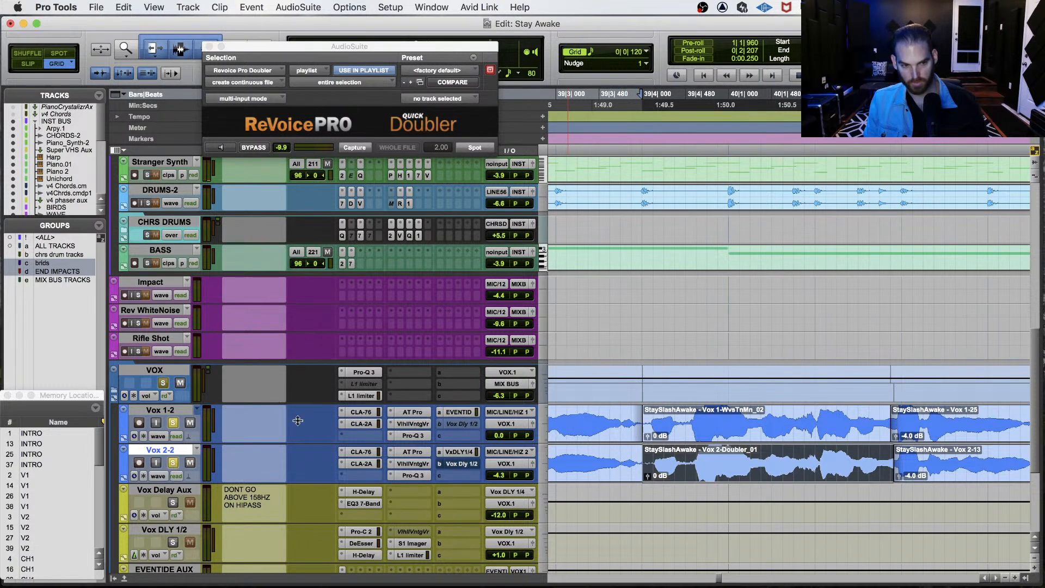
key("space")
left_click(625, 452)
key("space")
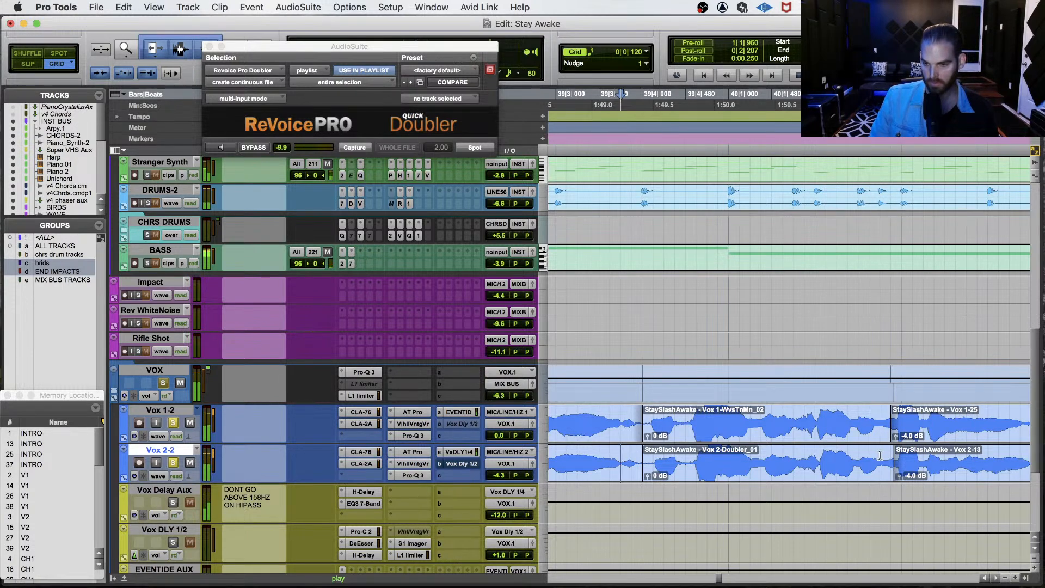
Crossfade the end of the Doubler clip on Vox 2-2 into the Vox 2-13 clip.
key("t")
key("t")
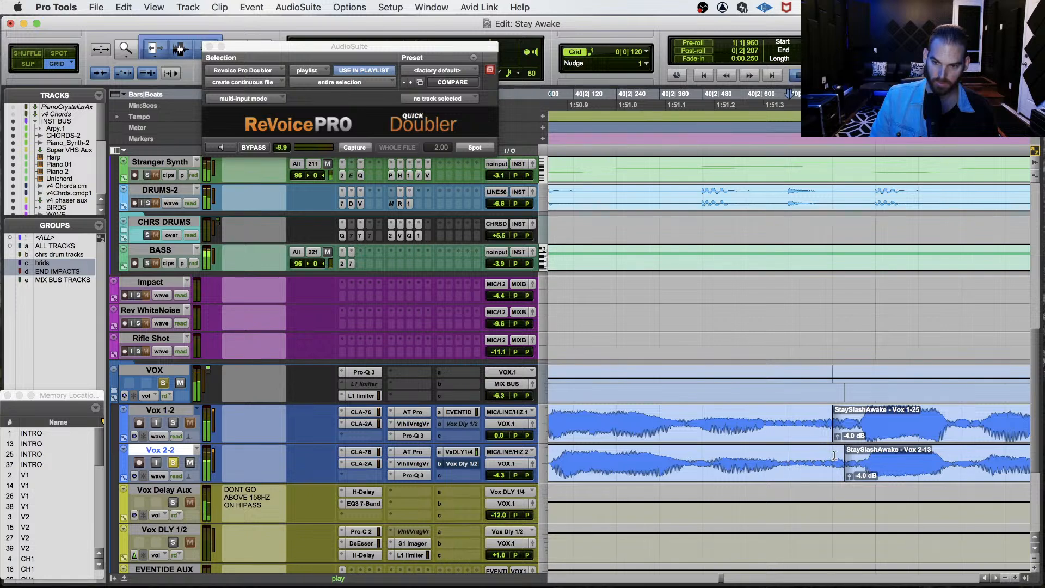
left_click_drag(832, 457, 871, 458)
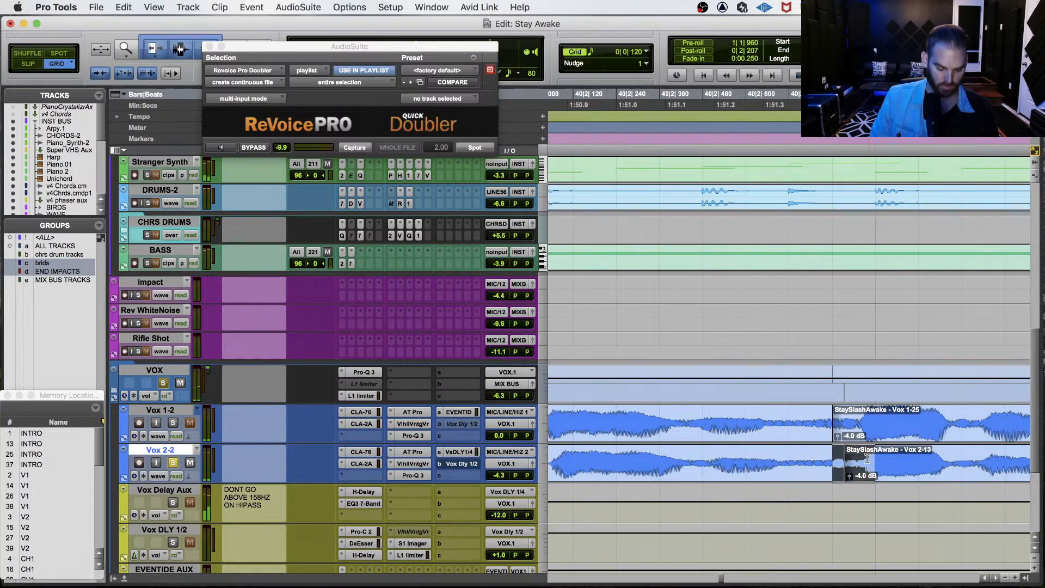
key("f")
Play across the new Vox 2-2 crossfade from several earlier start points to check the transition.
left_click(774, 453)
key("space")
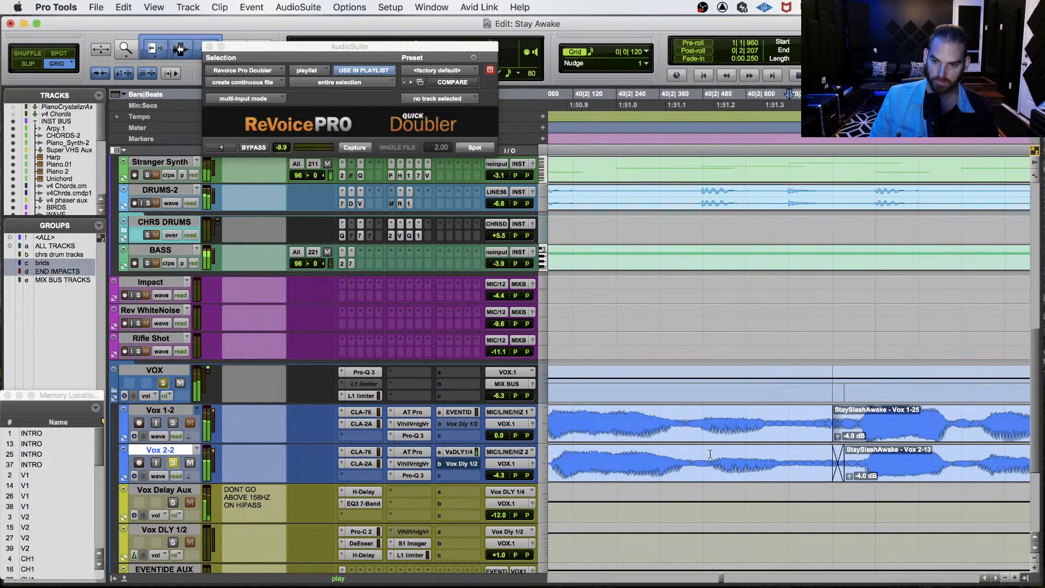
key("space")
key("r")
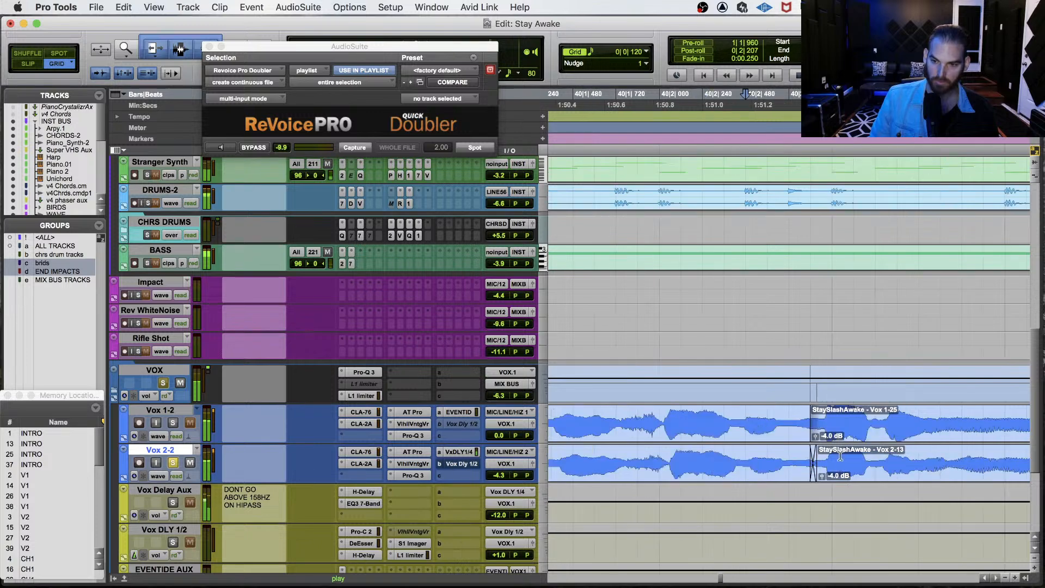
key("space")
left_click(667, 451)
key("space")
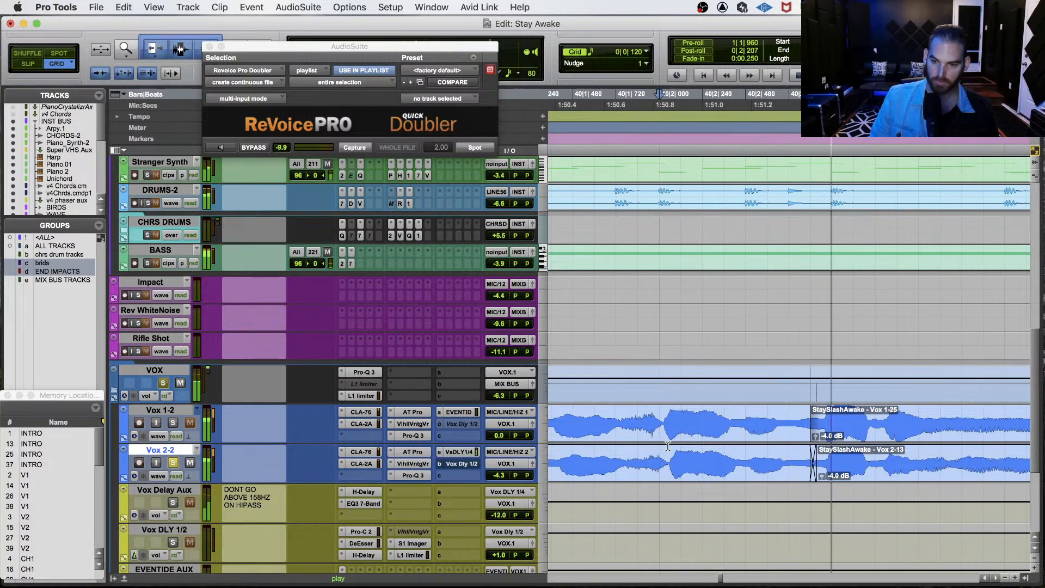
key("r")
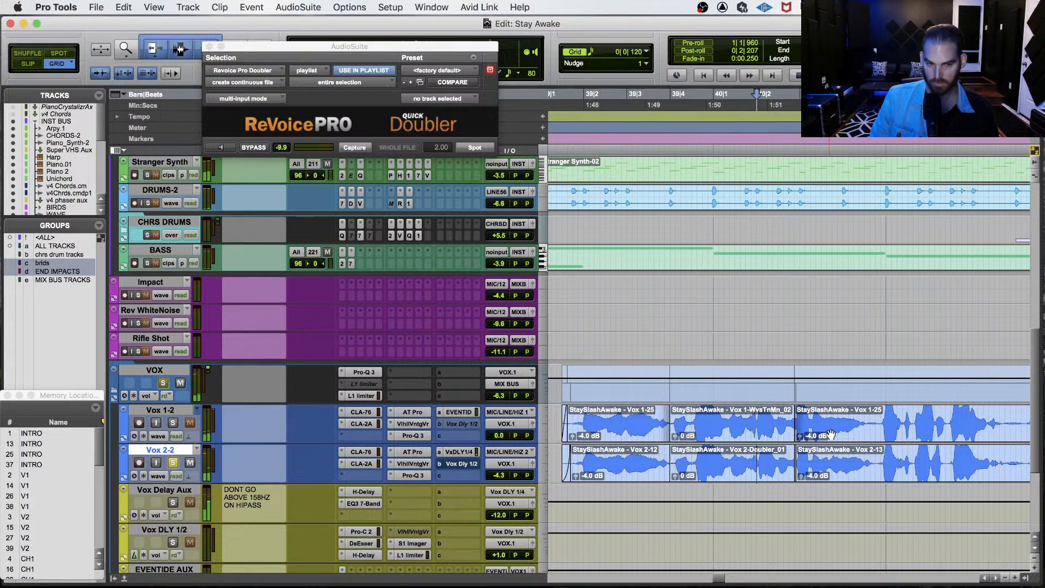
Swap the solo from Vox 2-2 to Vox 1-2 and play the phrase on Vox 1-2.
key("shift+p")
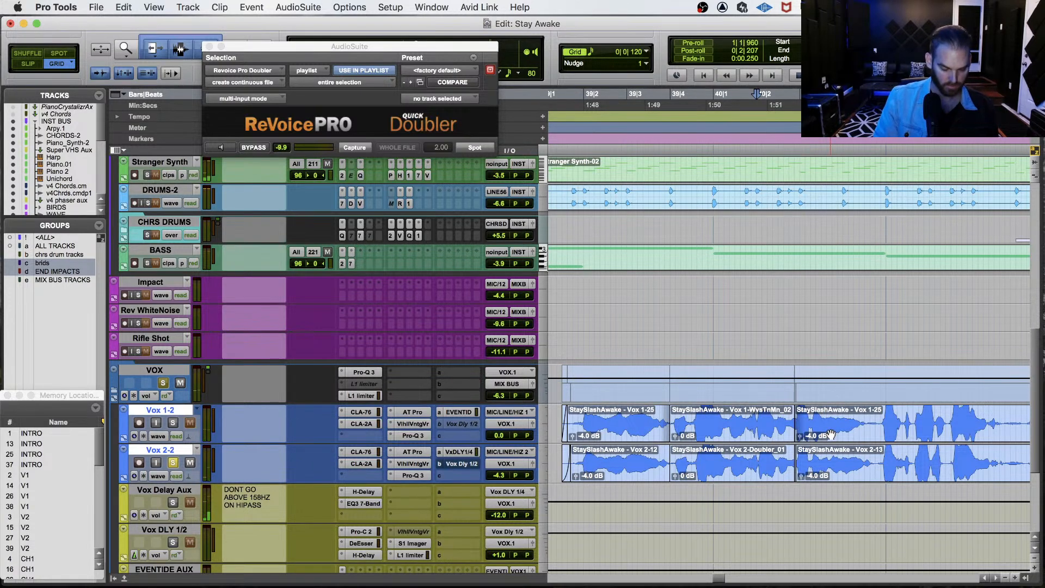
key("shift+s")
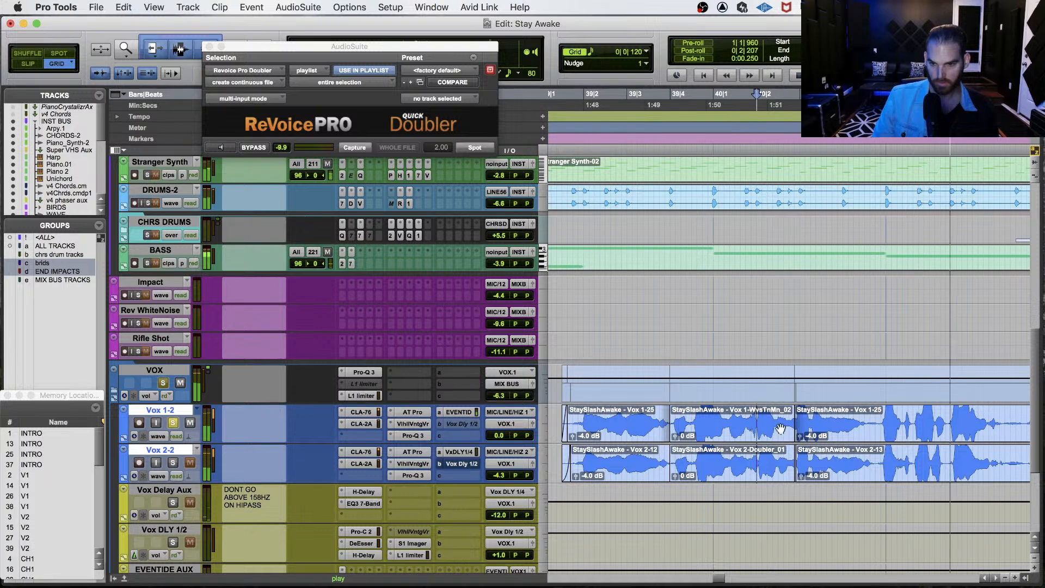
key("space")
Crossfade the end of the Waves Tune clip on Vox 1-2 into the following clip and play back the transition.
left_click(779, 423)
key("t")
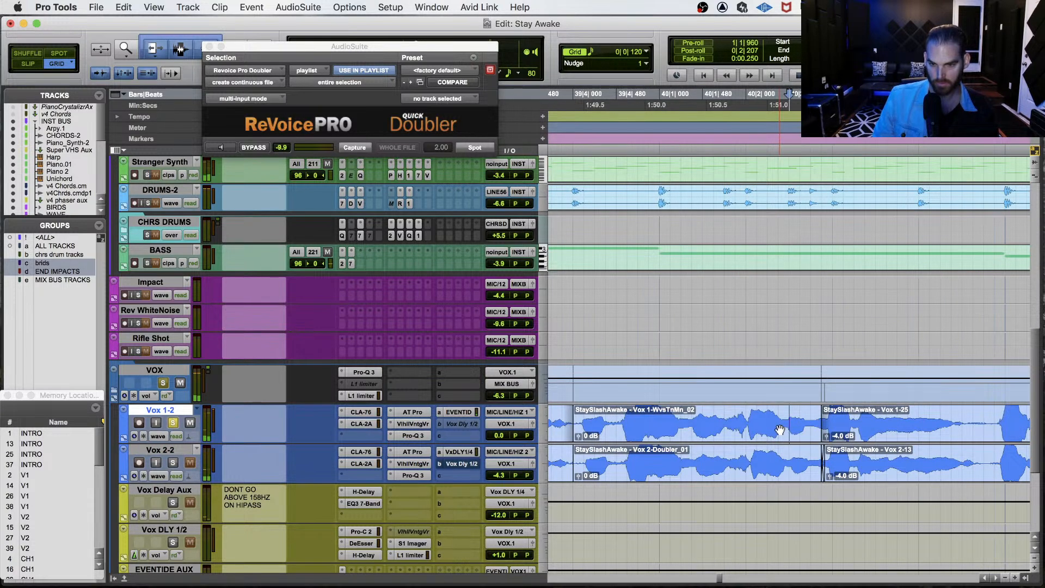
left_click(781, 430)
key("F7")
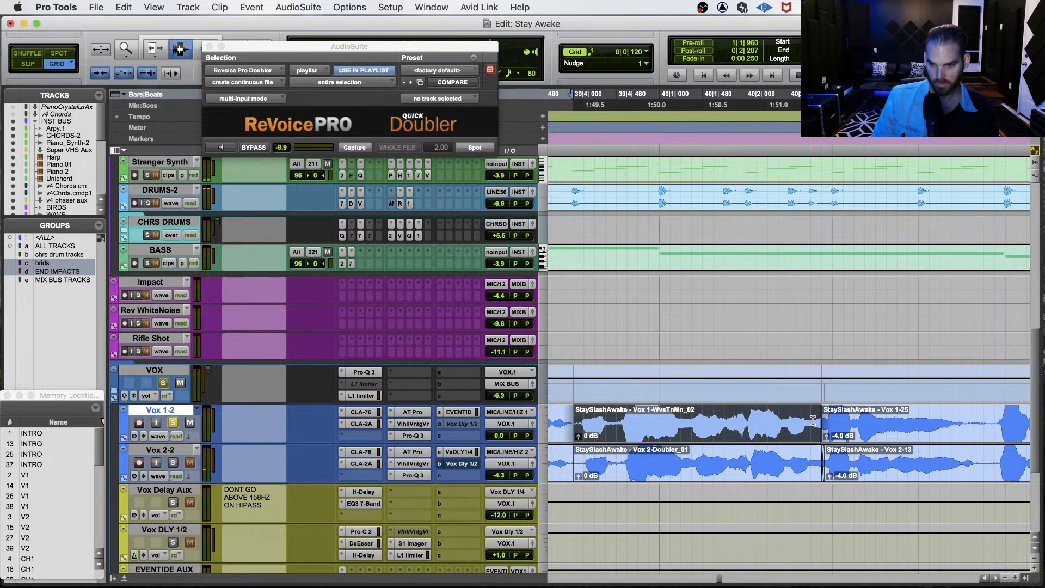
left_click_drag(813, 421, 830, 421)
left_click(791, 419)
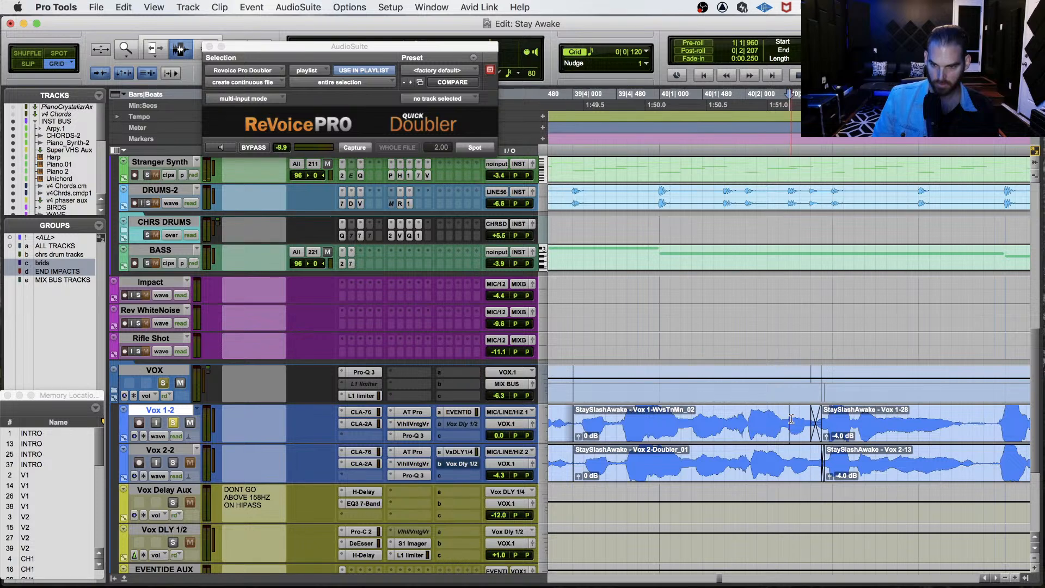
key("space")
key("space")
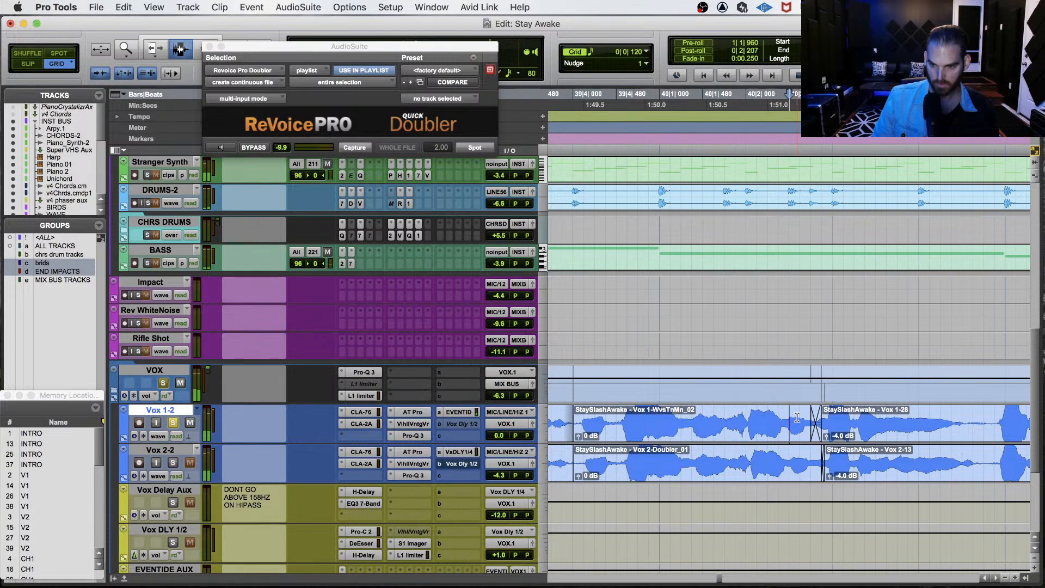
Play the Vox 1-2 crossfade from within the Waves Tune clip into the Vox 1-28 clip to check the transition.
left_click(874, 431)
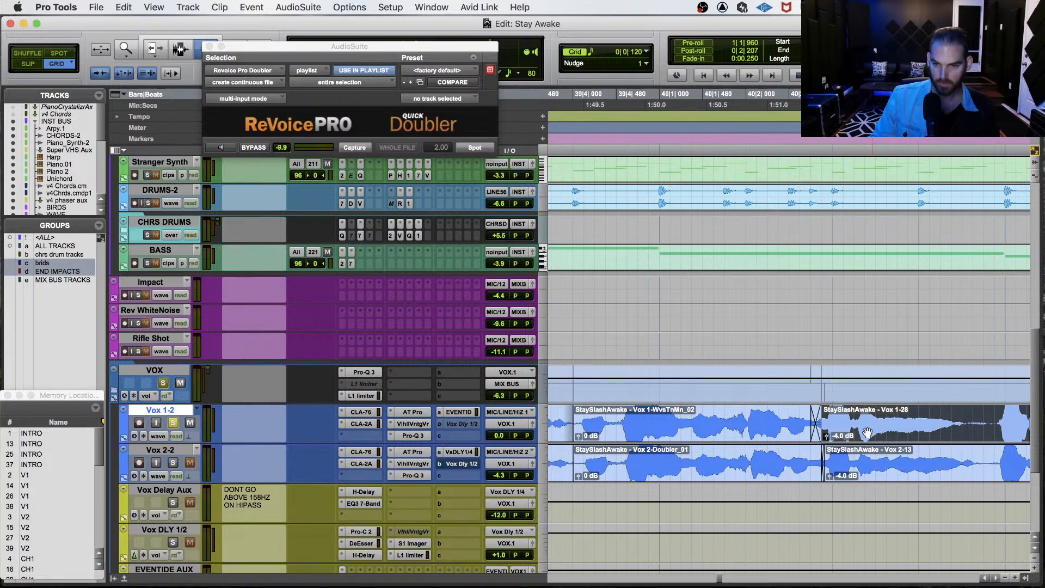
key("F6")
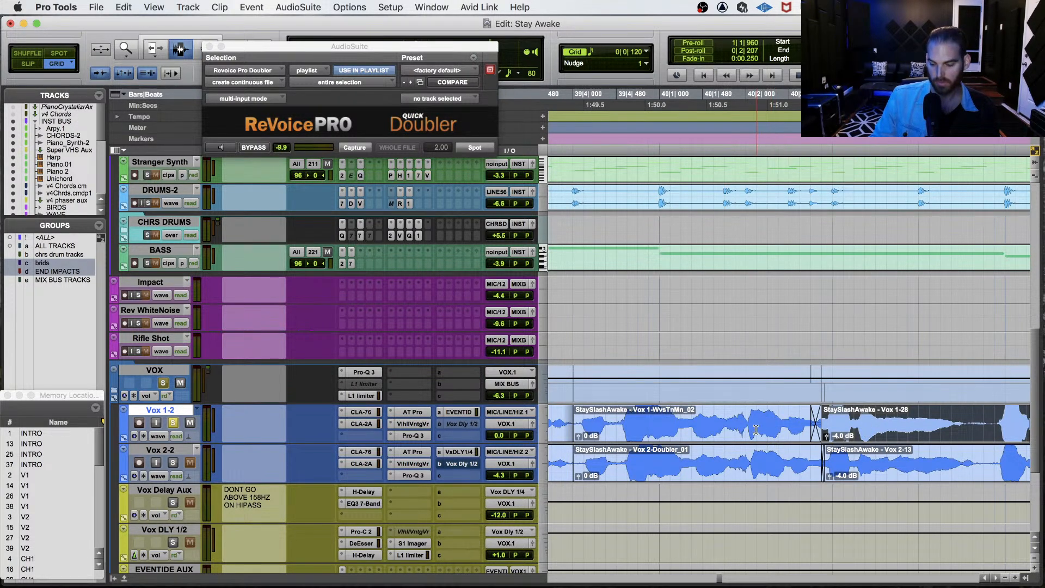
left_click(723, 427)
key("space")
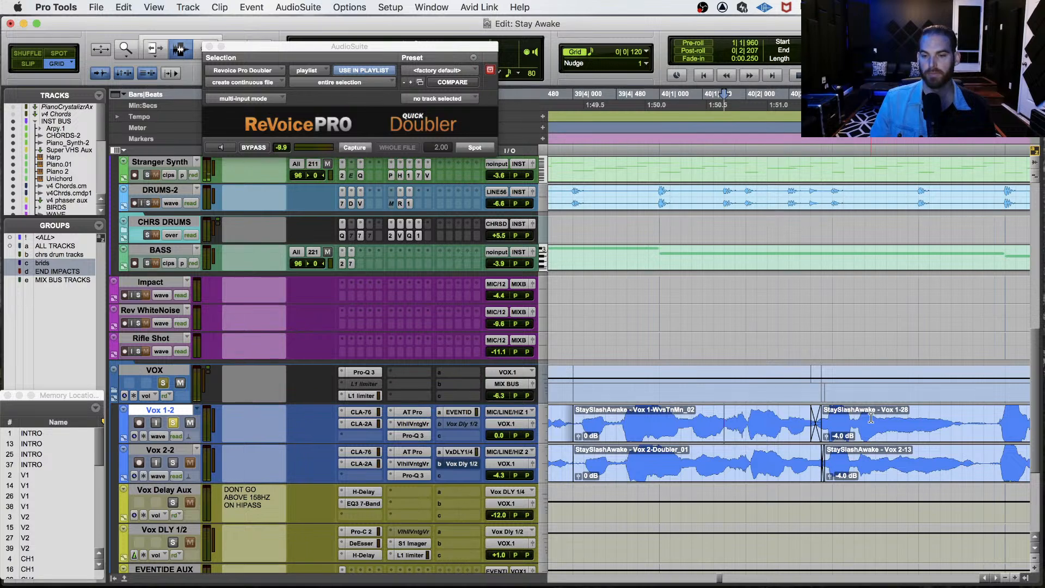
key("space")
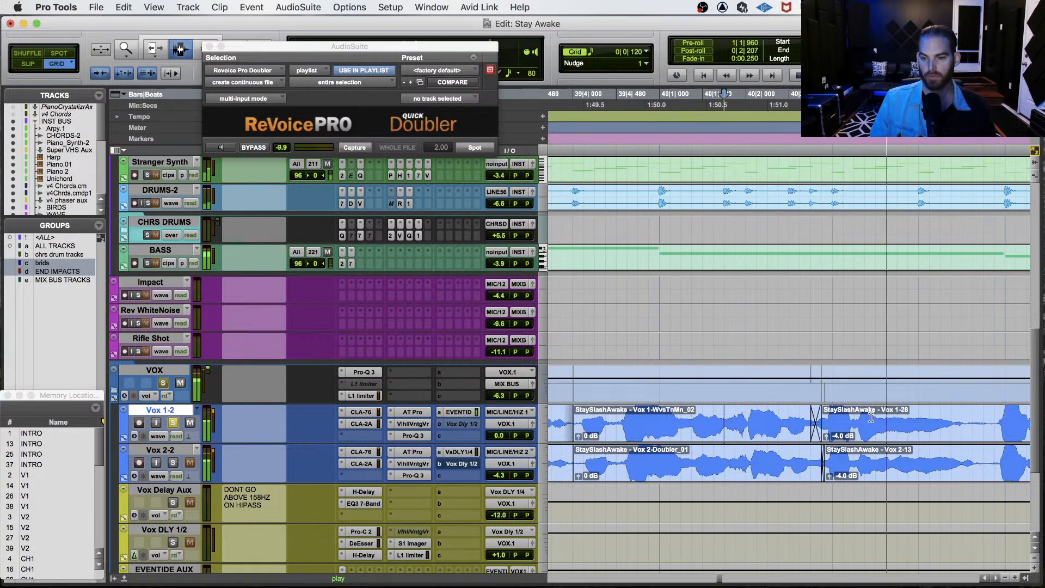
key("space")
Save the session and play the end of the Waves Tune clip on Vox 1-2.
key("r")
key("super+s")
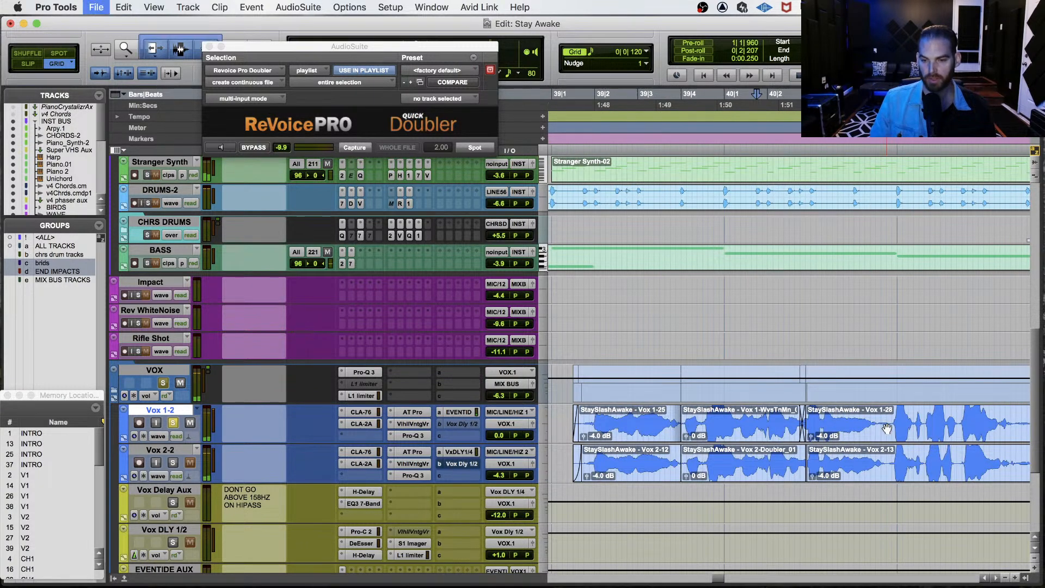
left_click(772, 423)
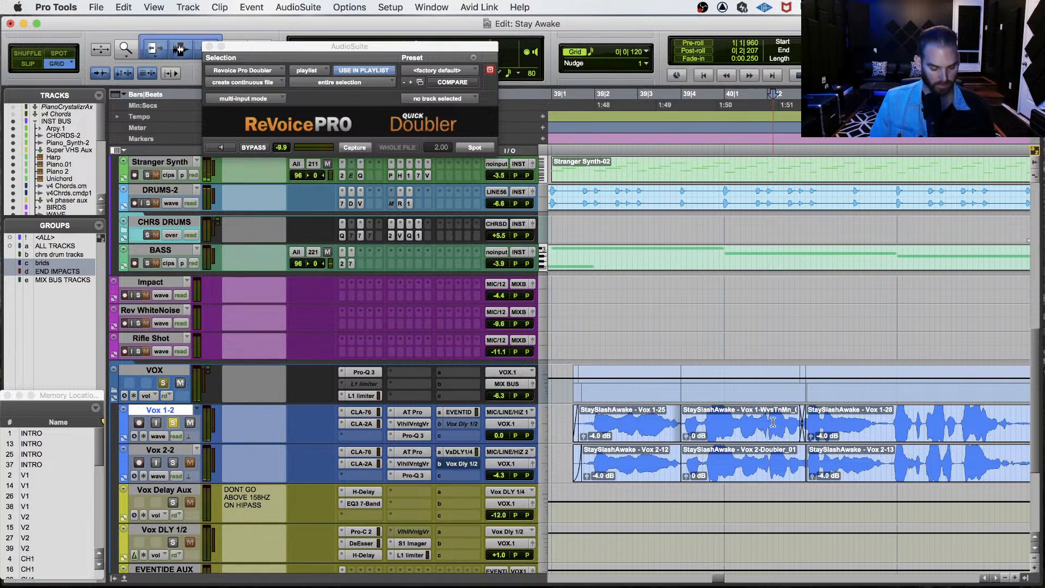
key("super+s")
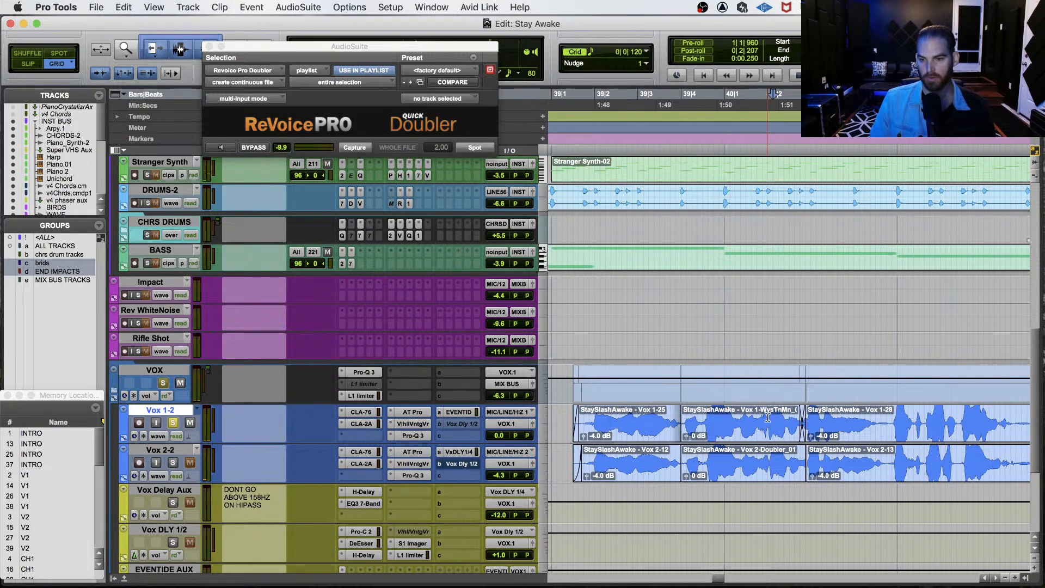
left_click(768, 418)
key("space")
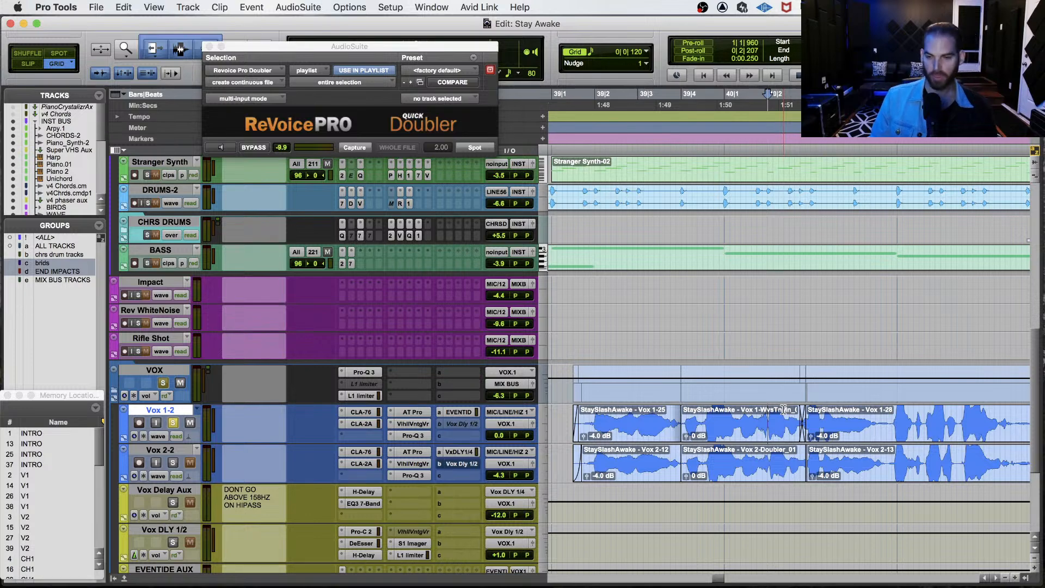
Examine the clip boundaries and crossfades of the edited phrase on Vox 1-2 and Vox 2-2, from bar 39 into bar 40.
key("r")
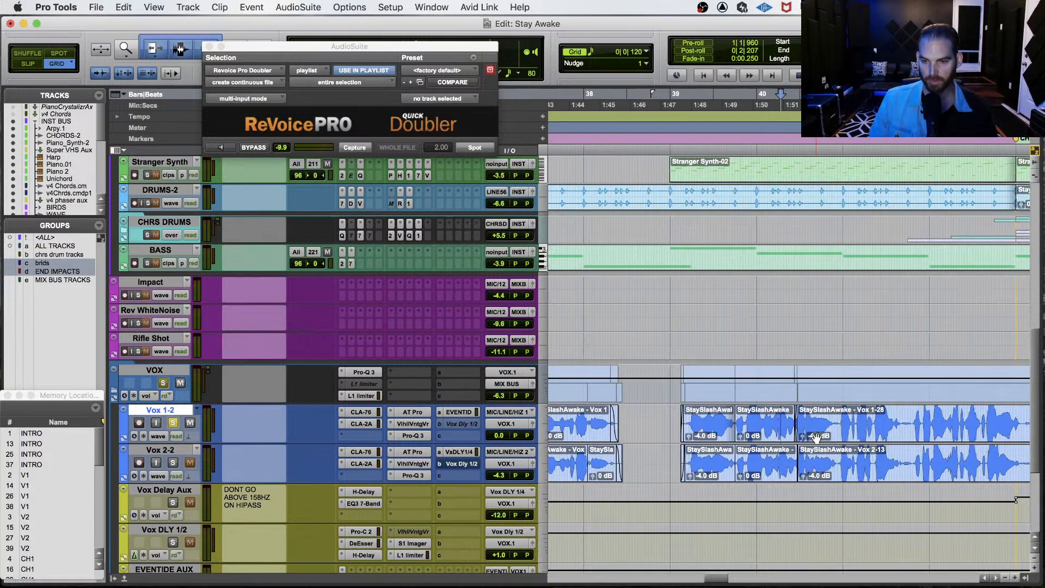
key("t")
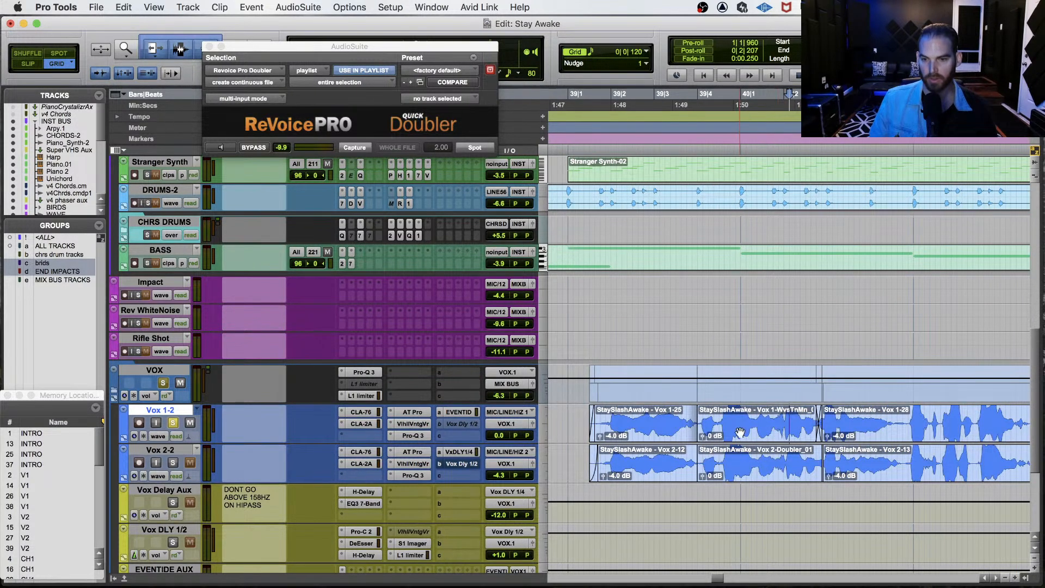
key("t")
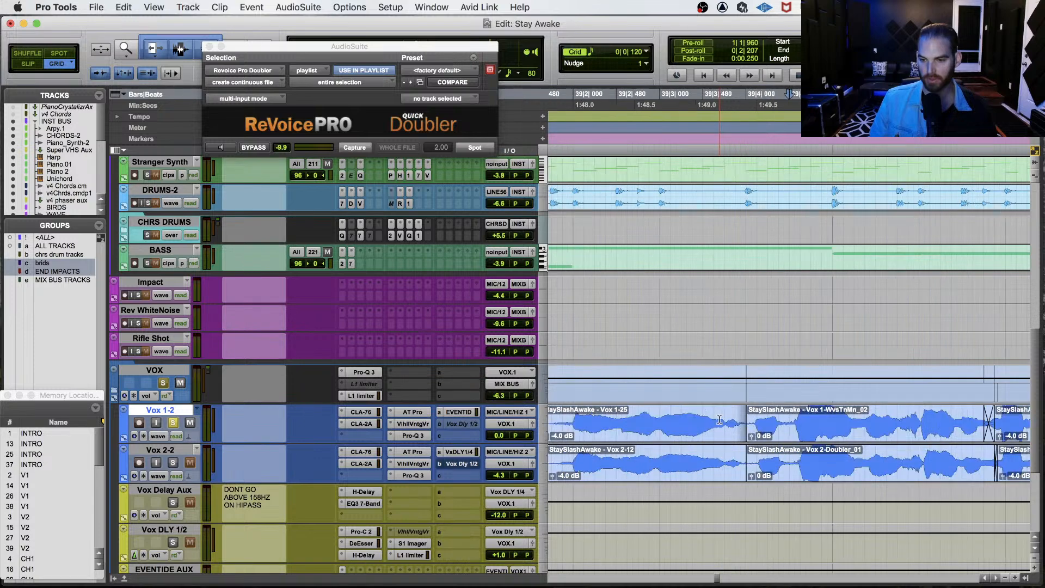
scroll(827, 433, "right", 3)
scroll(833, 433, "right", 3)
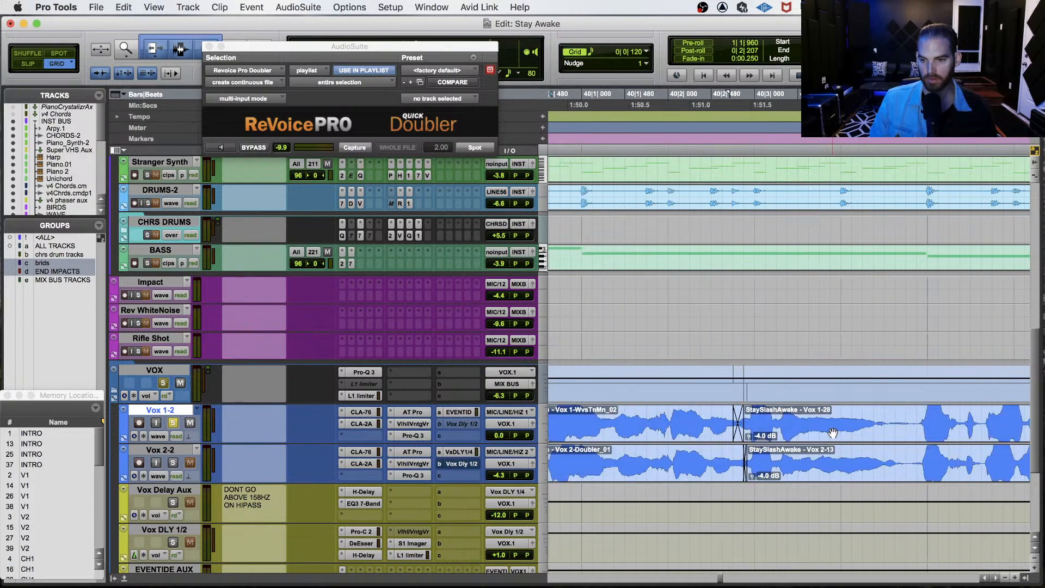
key("r")
scroll(808, 437, "left", 3)
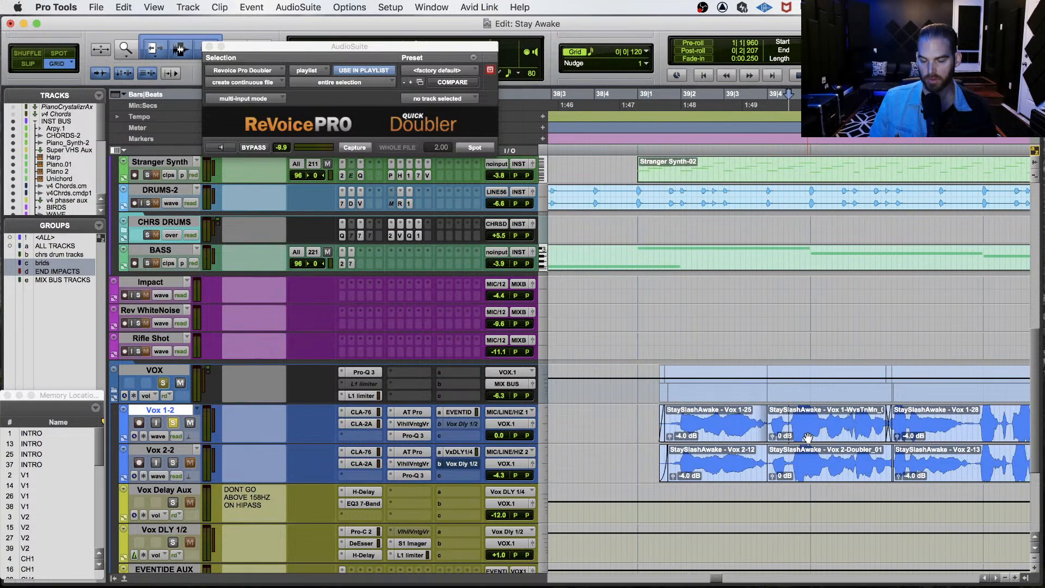
left_click(810, 432)
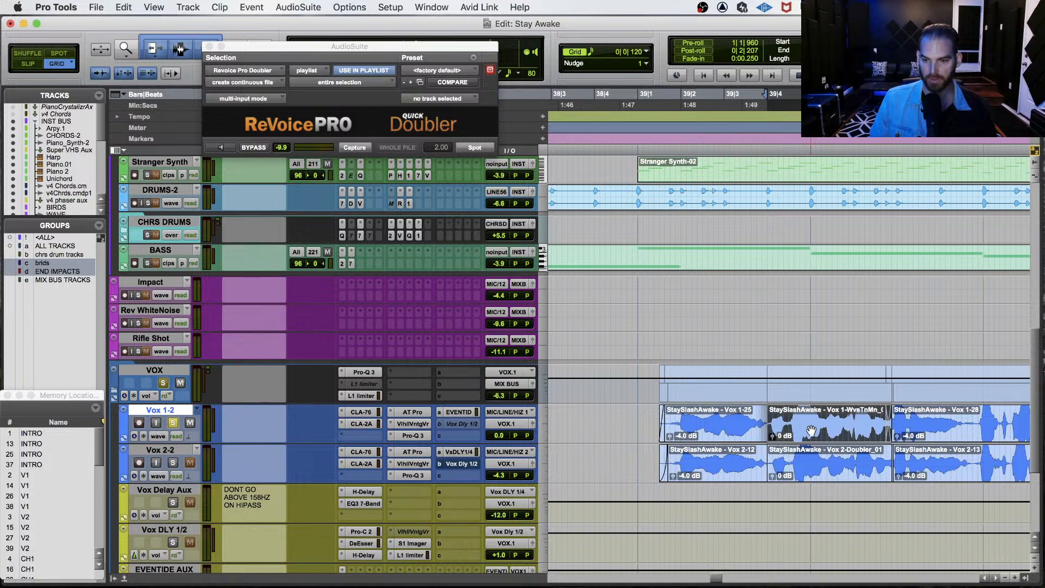
key("t")
key("F7")
left_click(793, 419)
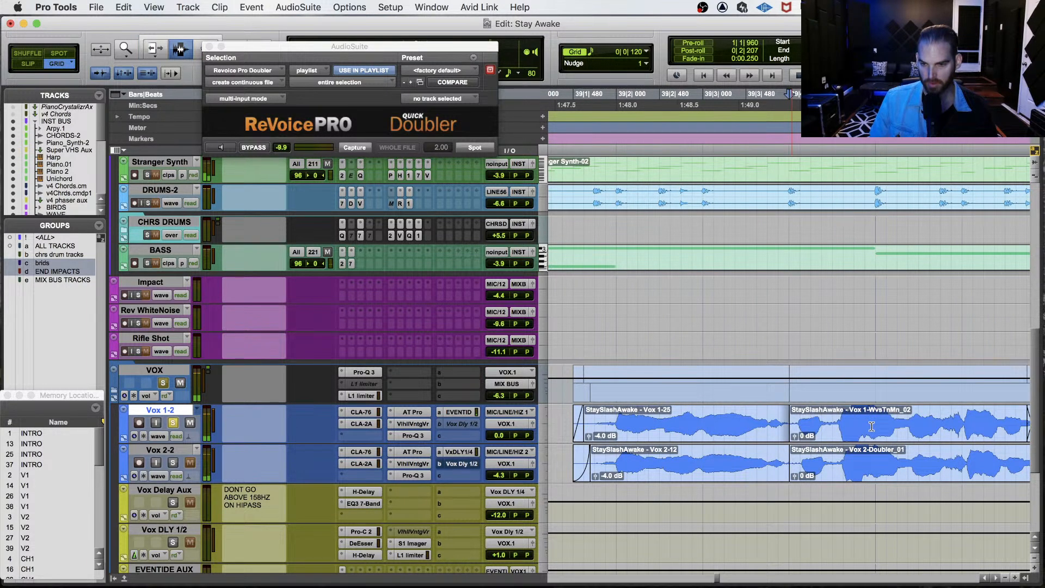
key("t")
key("r")
scroll(872, 427, "right", 3)
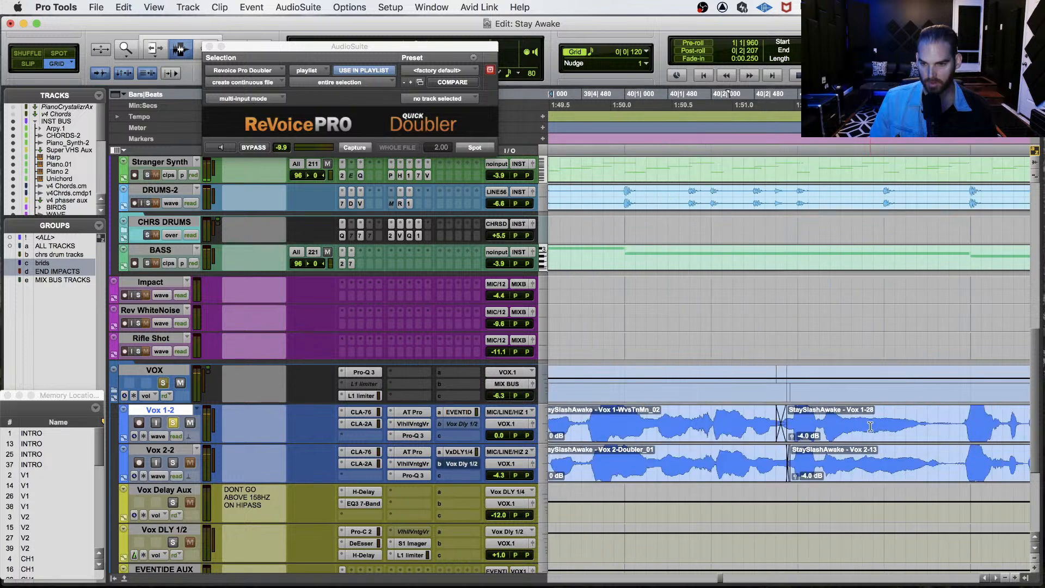
key("r")
left_click_drag(870, 423, 553, 418)
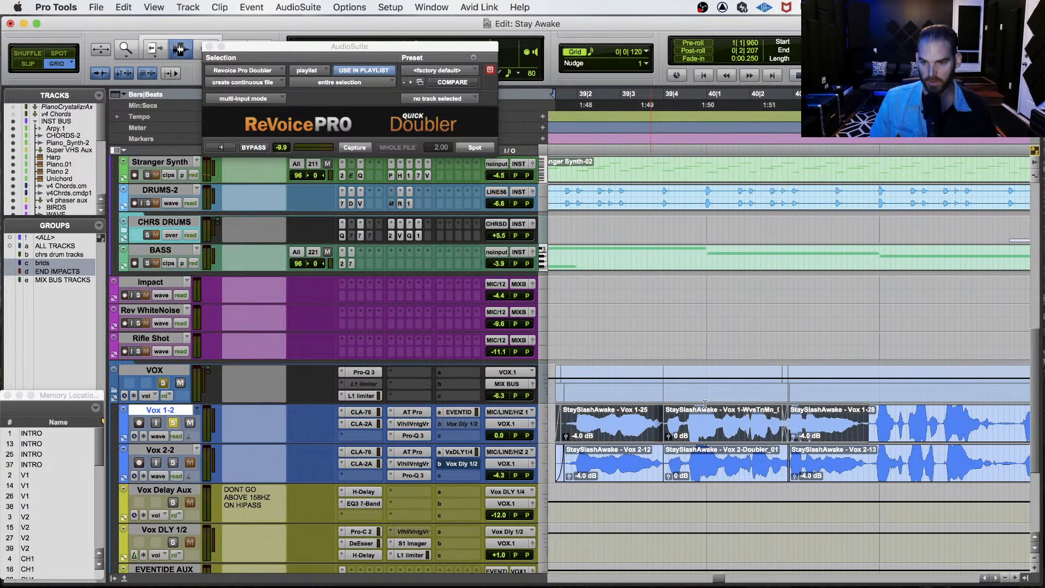
scroll(839, 421, "left", 3)
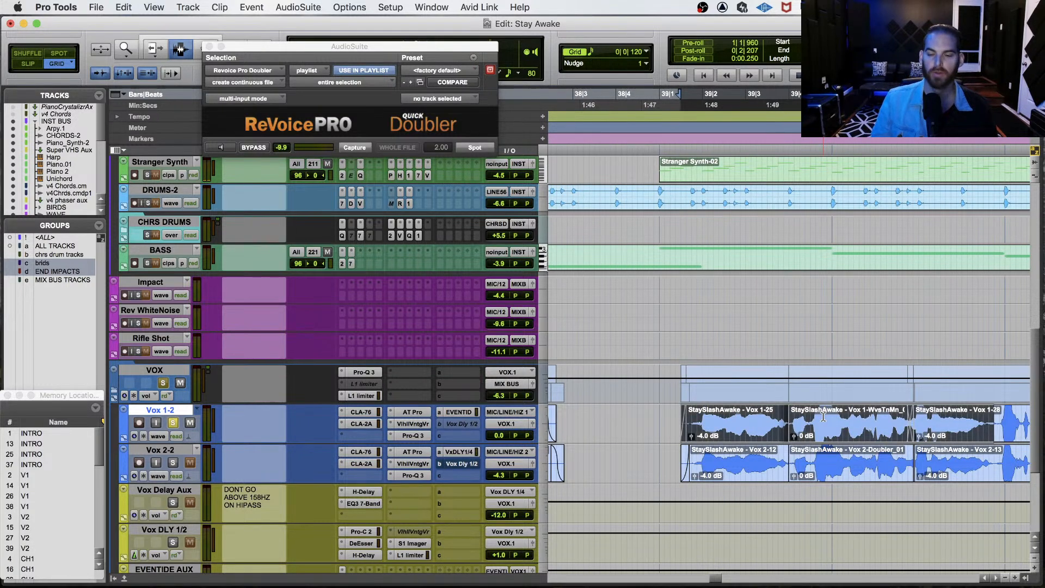
scroll(824, 417, "right", 3)
left_click(826, 421)
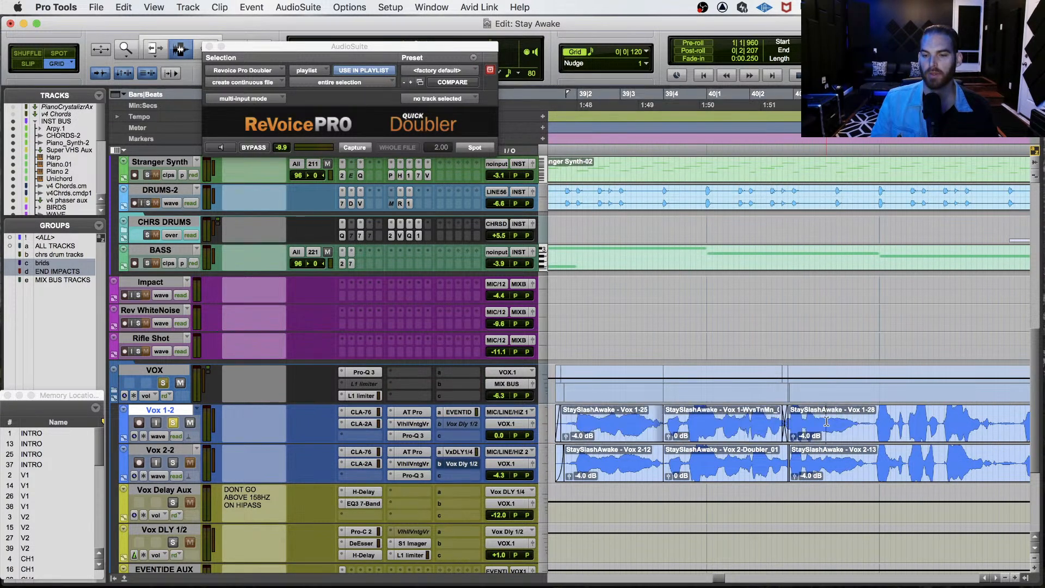
Play the edited phrase on Vox 1-2 from the start of the Vox 1-25 clip.
left_click(566, 417)
scroll(598, 414, "left", 3)
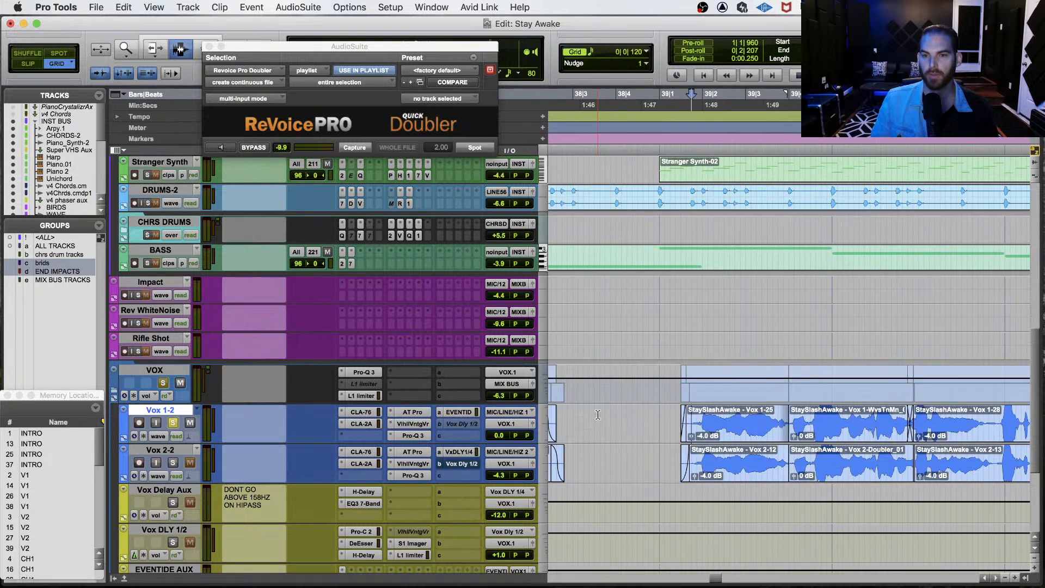
scroll(613, 401, "right", 3)
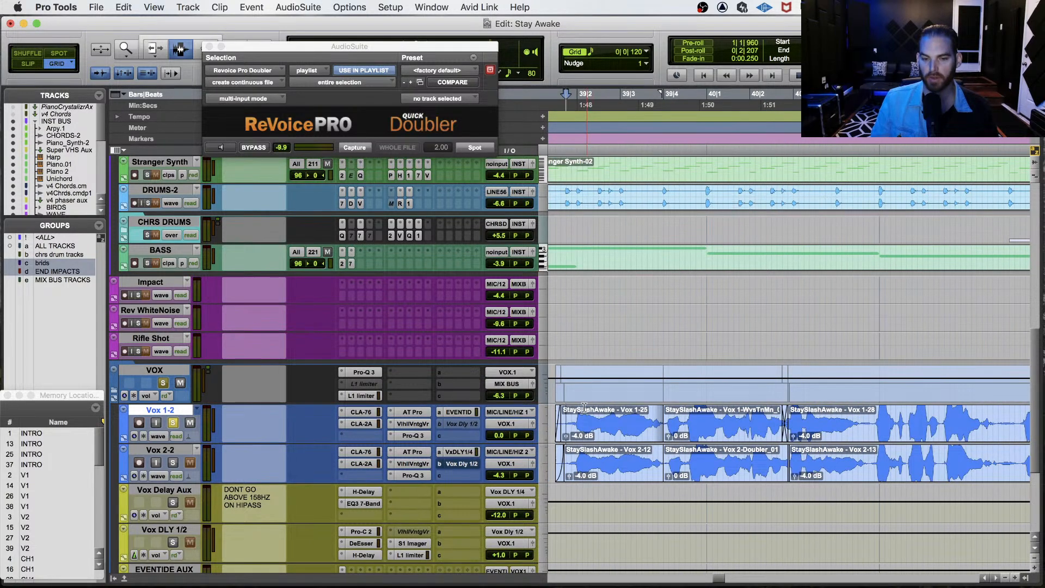
left_click(573, 417)
key("space")
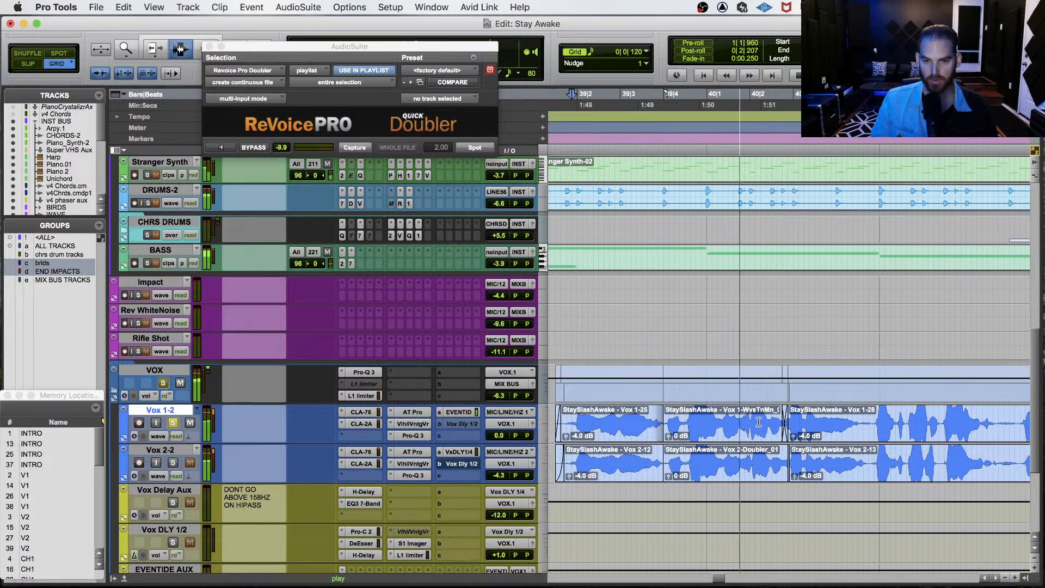
key("space")
Play the Vox 1-28 clip on Vox 1-2 from two start points shortly before bar 41.
scroll(884, 433, "right", 3)
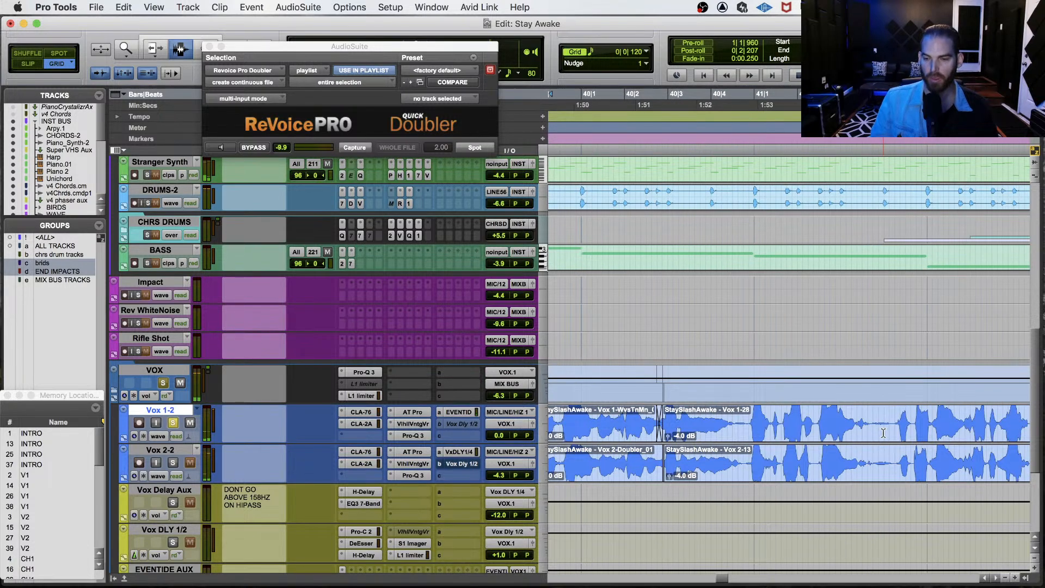
left_click(789, 419)
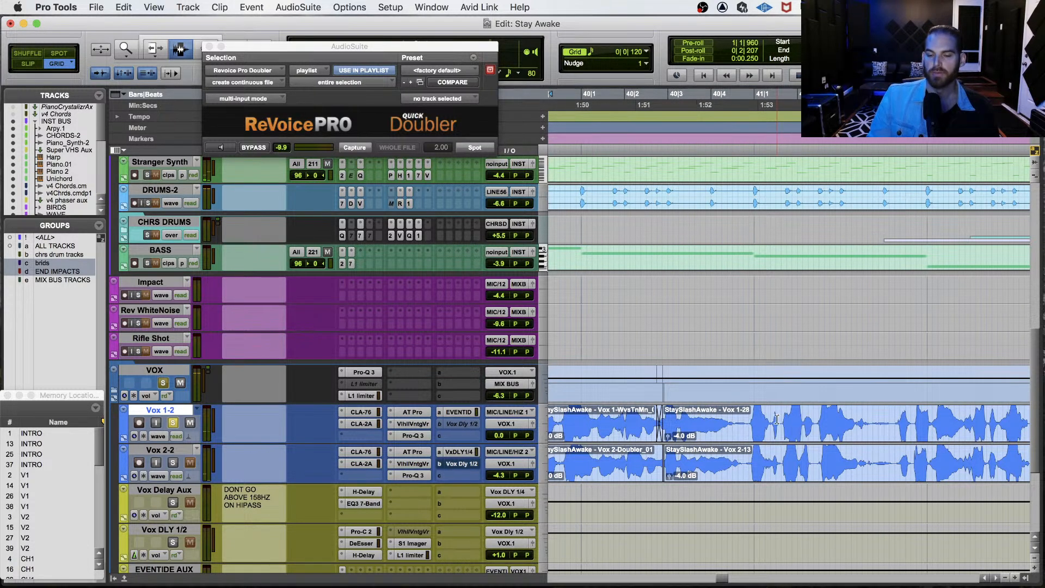
scroll(777, 419, "left", 3)
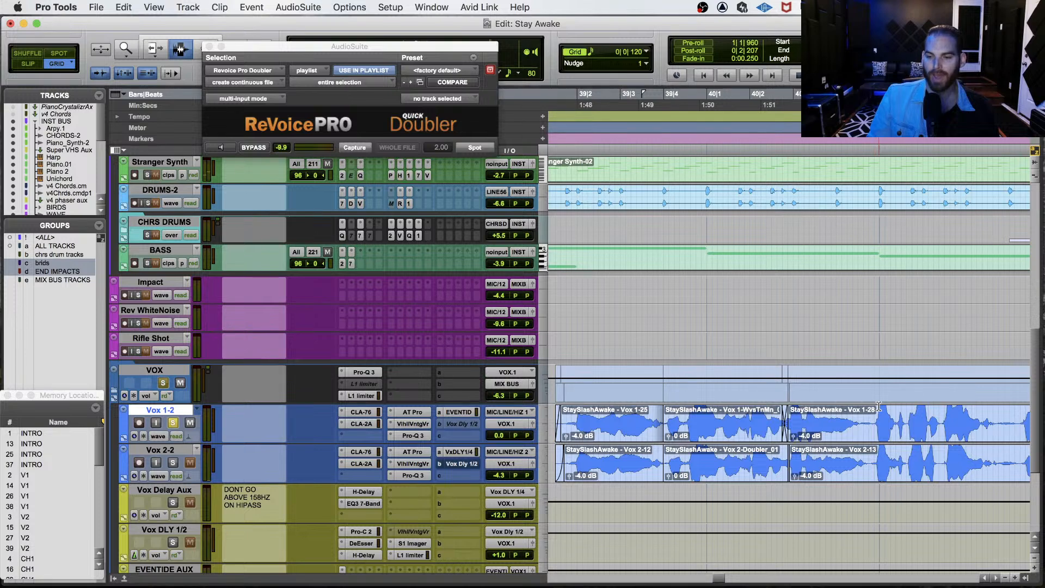
scroll(879, 408, "right", 3)
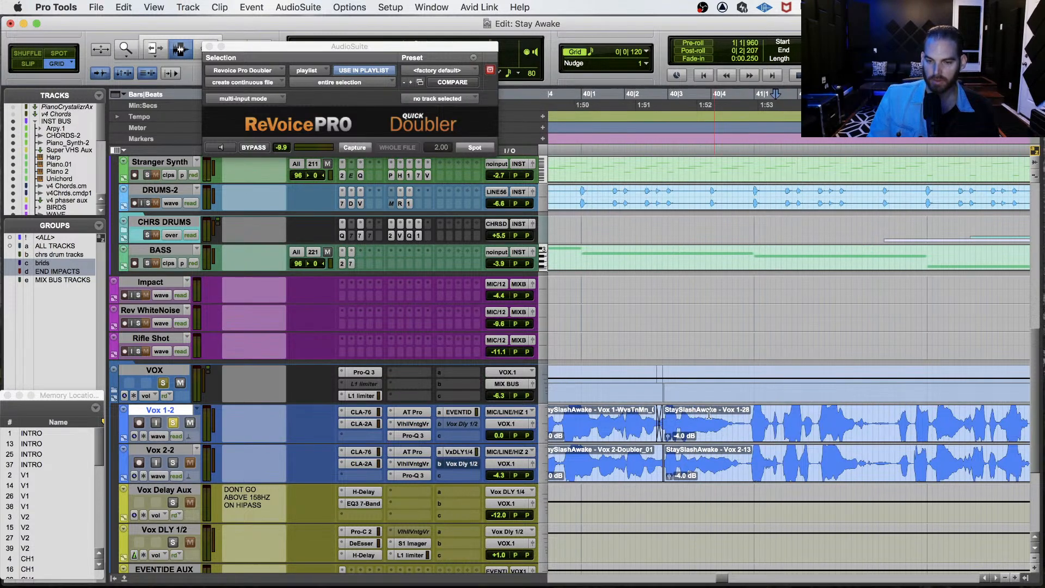
left_click(729, 419)
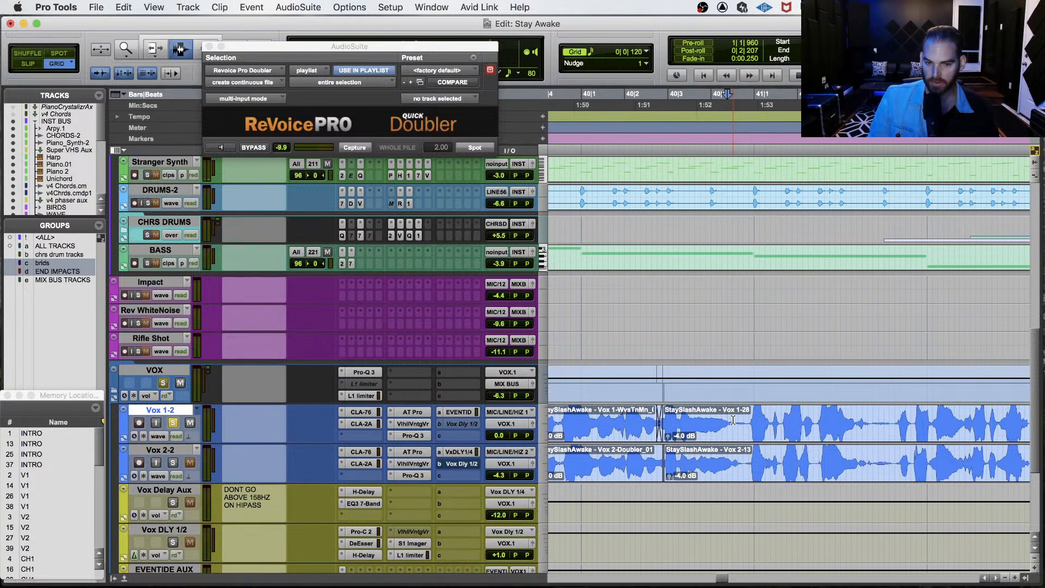
key("space")
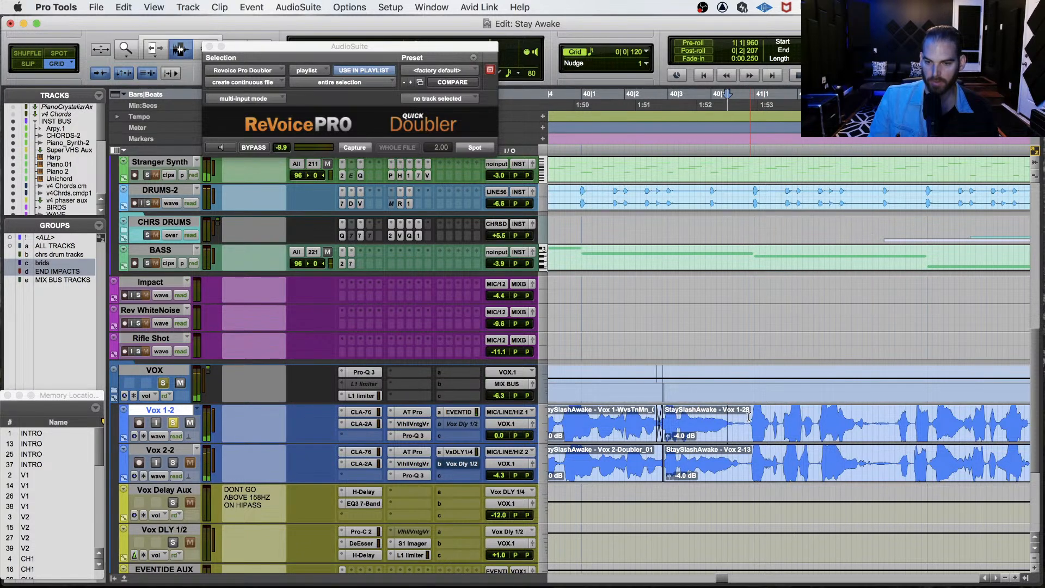
left_click(745, 417)
key("space")
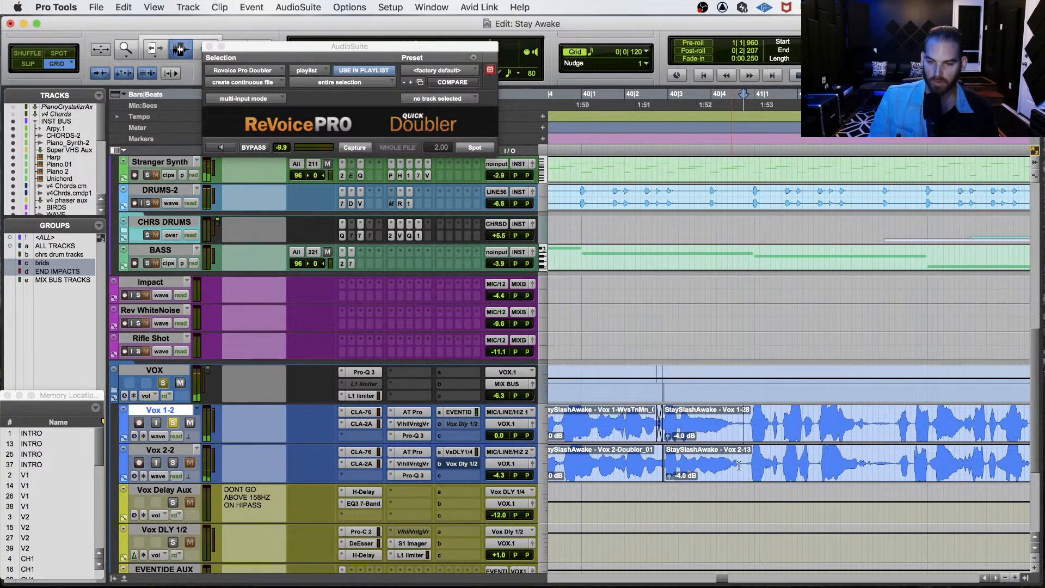
Swap the solo from Vox 1-2 to Vox 2-2 and play from about bar 41 to the CH2 marker.
key("r")
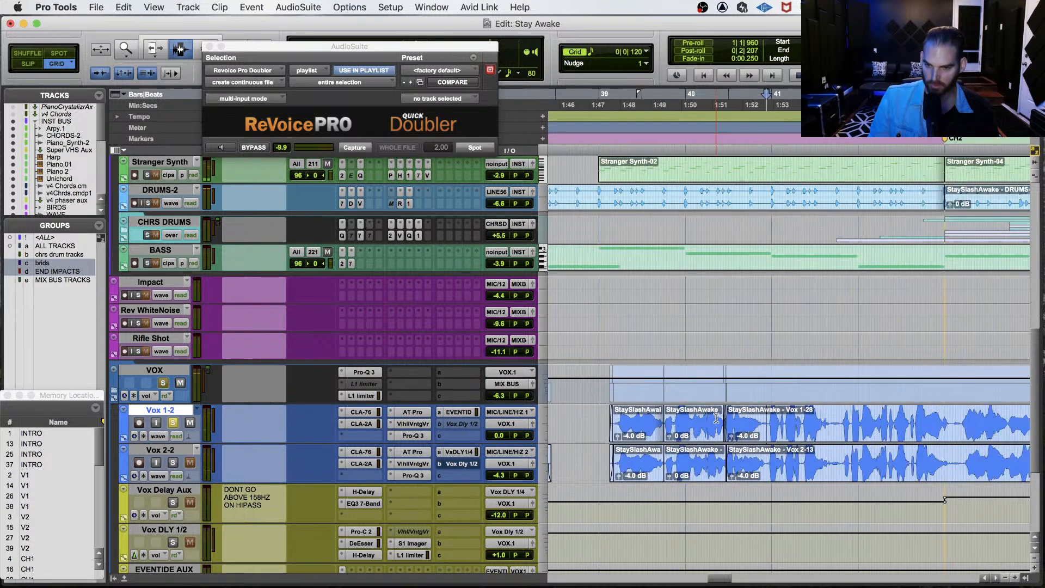
key("super+7")
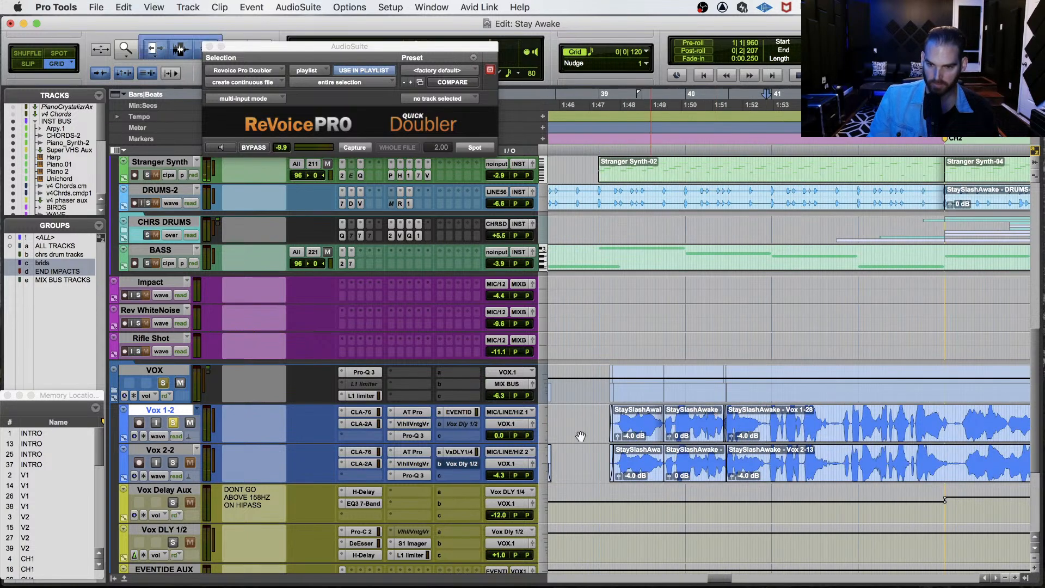
left_click(173, 462)
left_click(179, 449)
left_click(174, 422)
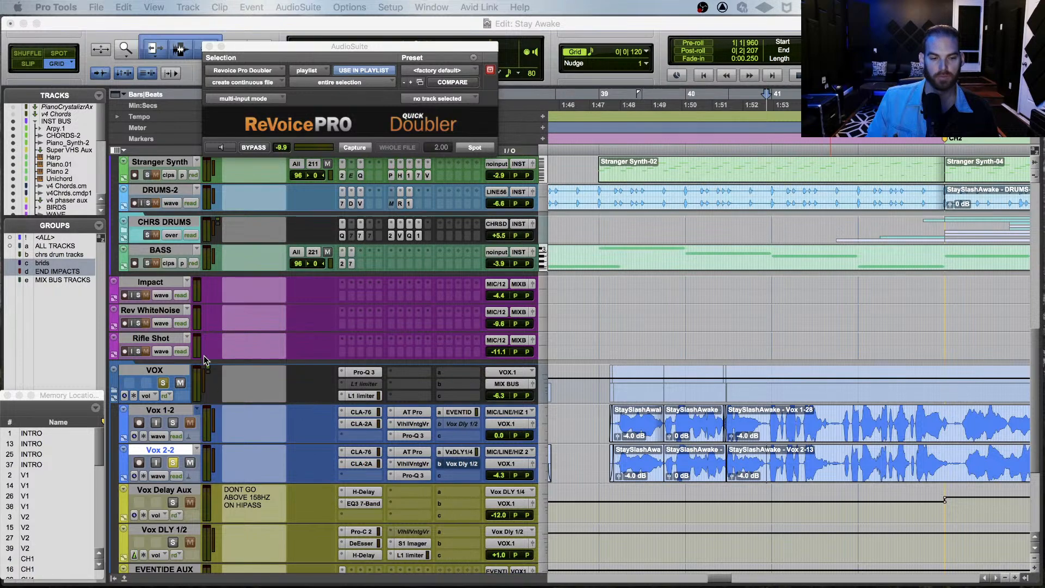
left_click(773, 462)
key("space")
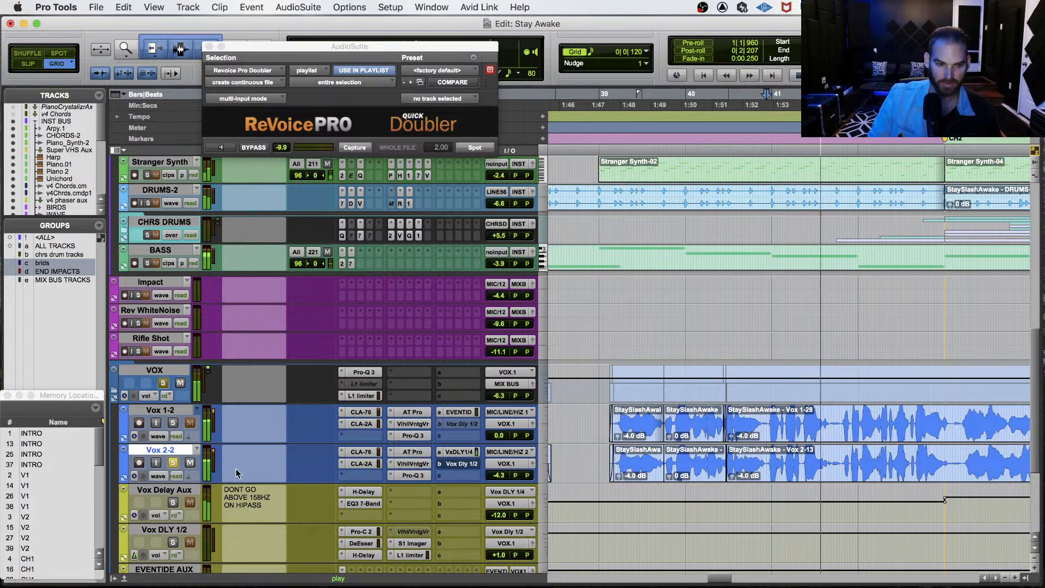
scroll(208, 389, "up", 1)
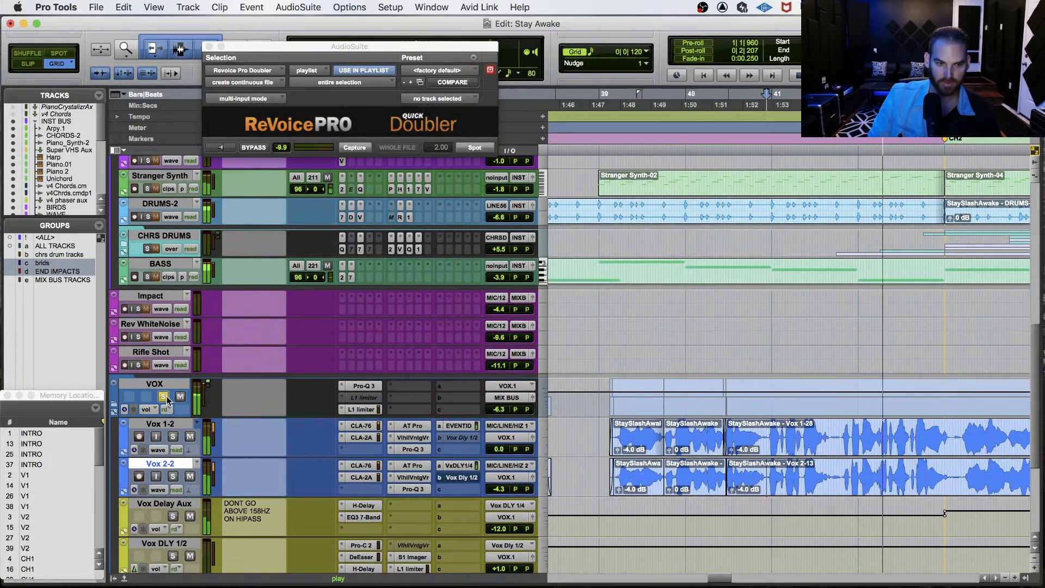
scroll(856, 410, "right", 5)
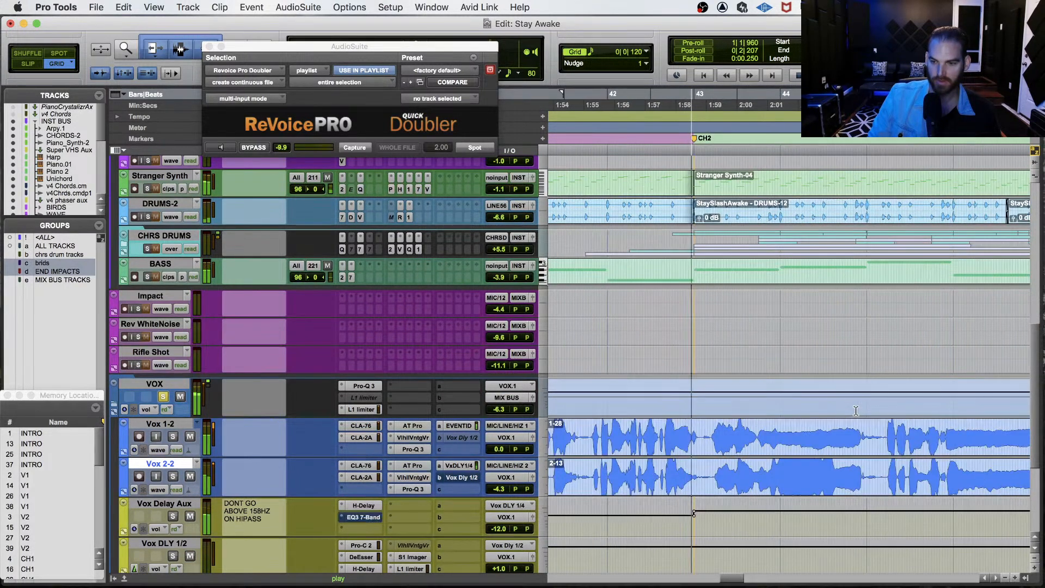
Review the vocal phrases on Vox 1-2 and Vox 2-2 from bar 39 to just past the CH2 marker.
key("r")
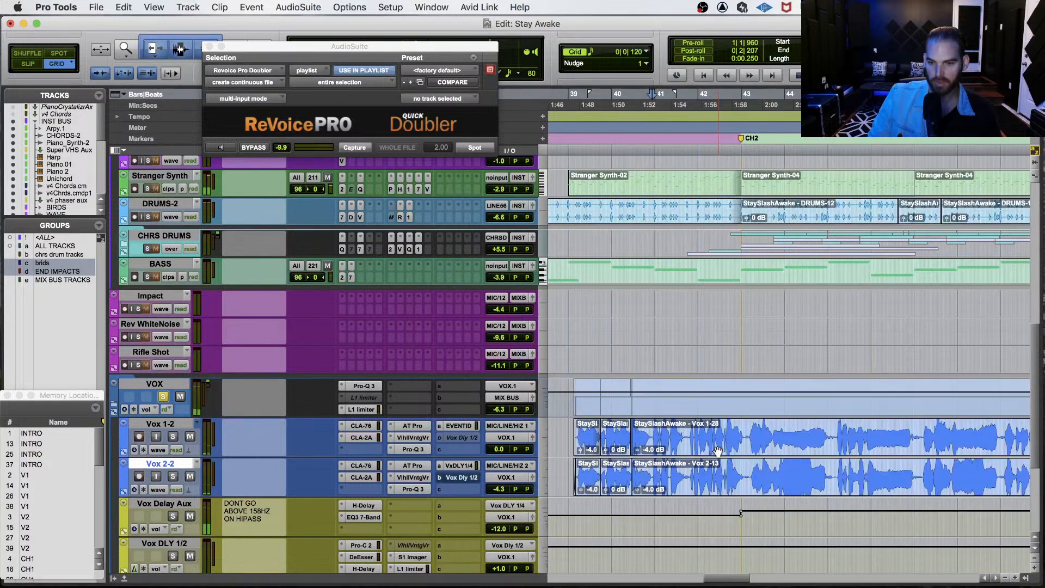
left_click_drag(746, 432, 855, 463)
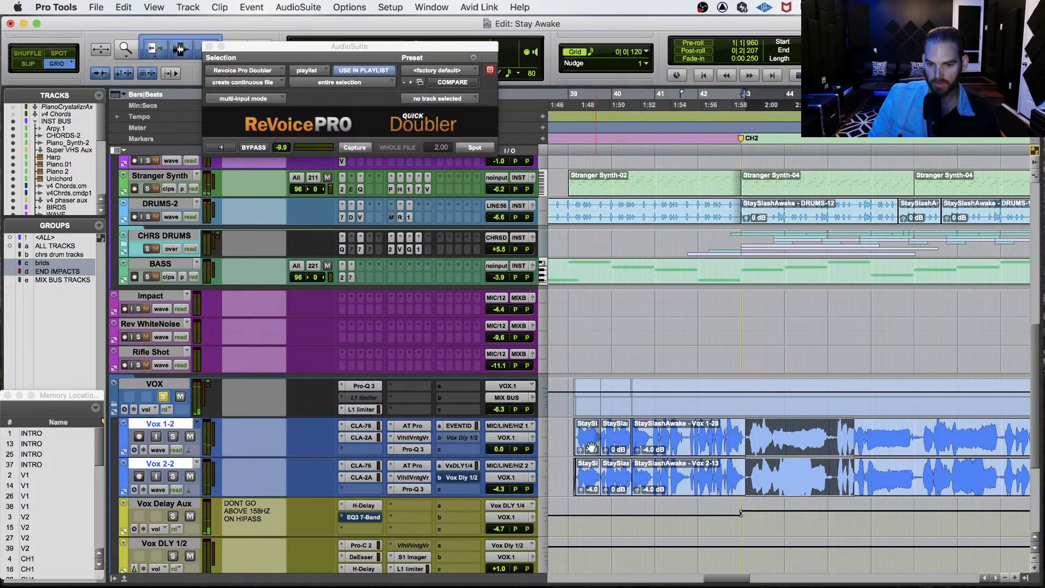
left_click_drag(568, 439, 766, 486)
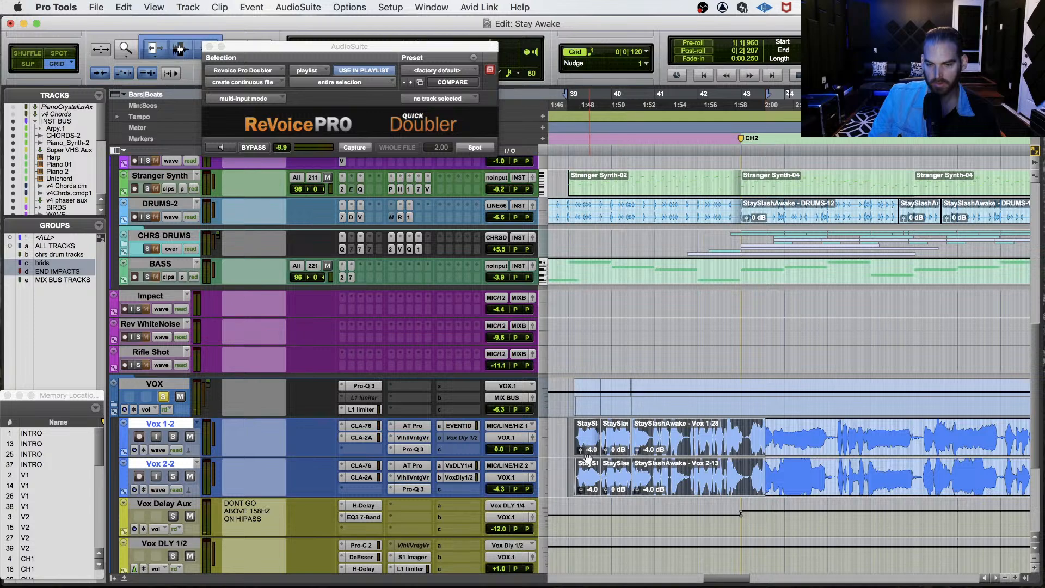
left_click(571, 431)
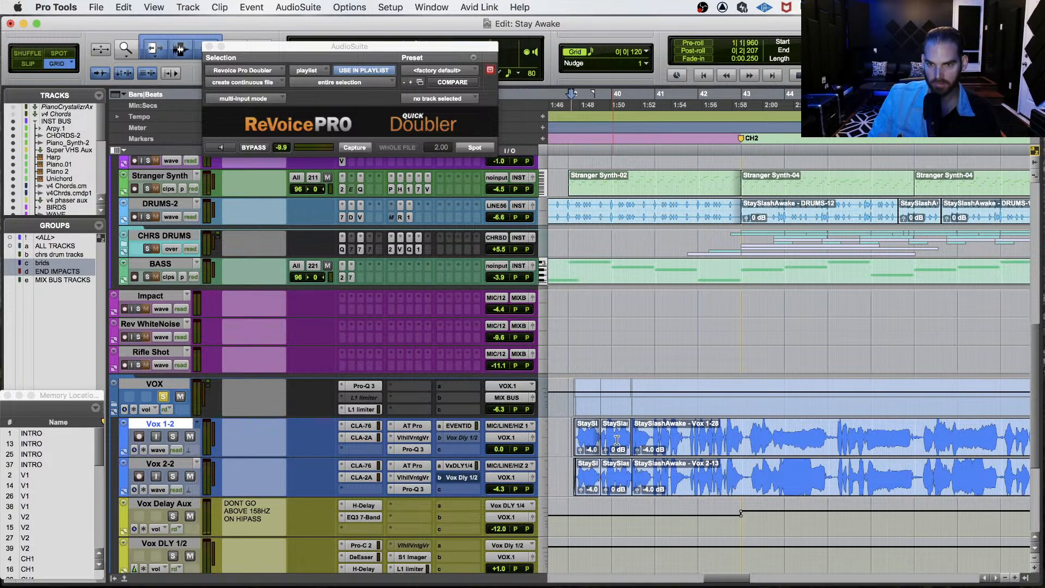
Play the verse 3 vocals from the V3 marker, check their clips on Vox 1-2 and Vox 2-2, and save the session.
scroll(617, 440, "left", 6)
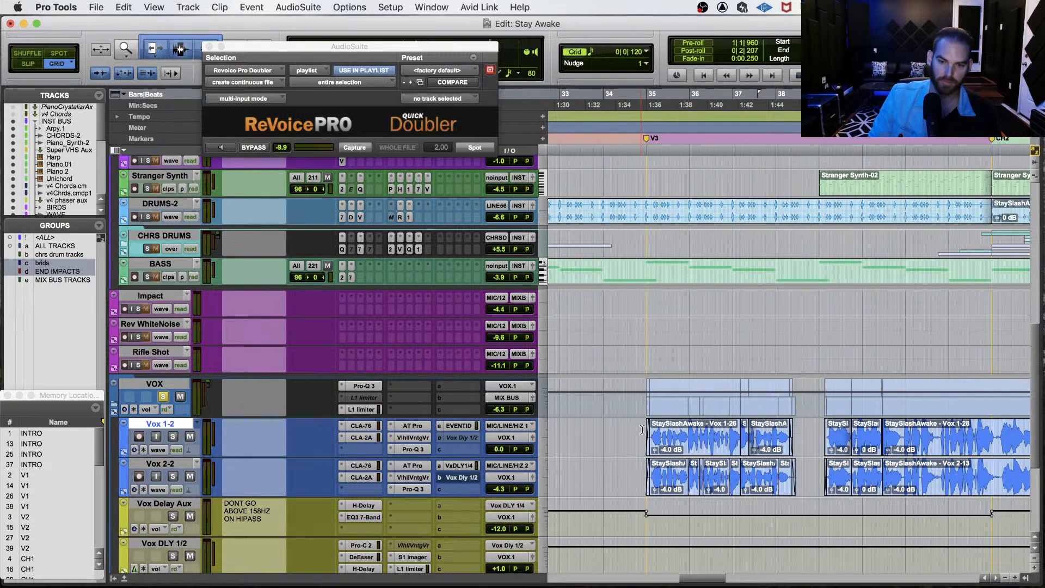
left_click(645, 430)
key("space")
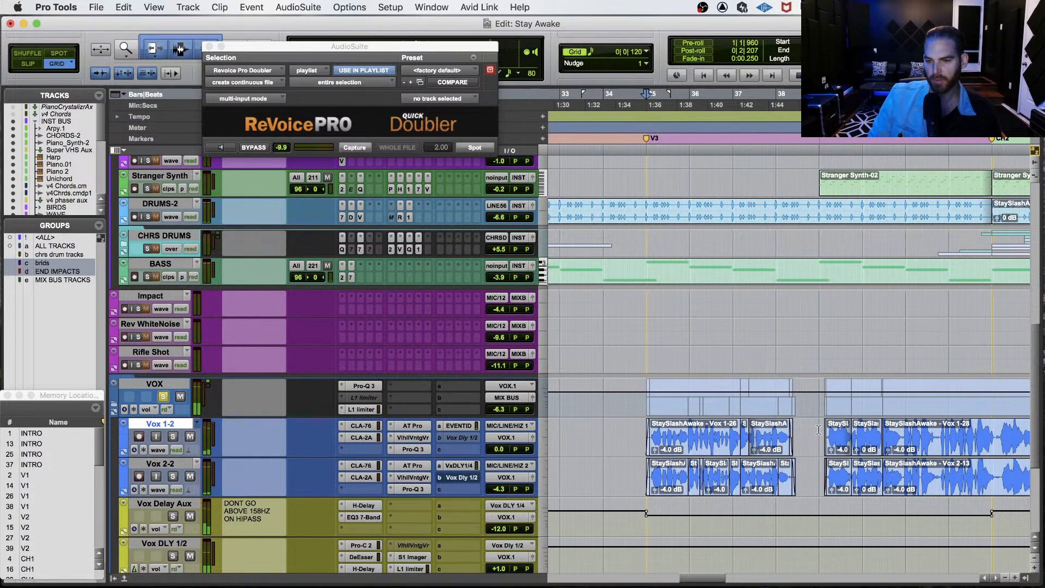
left_click_drag(804, 431, 647, 466)
left_click(665, 435)
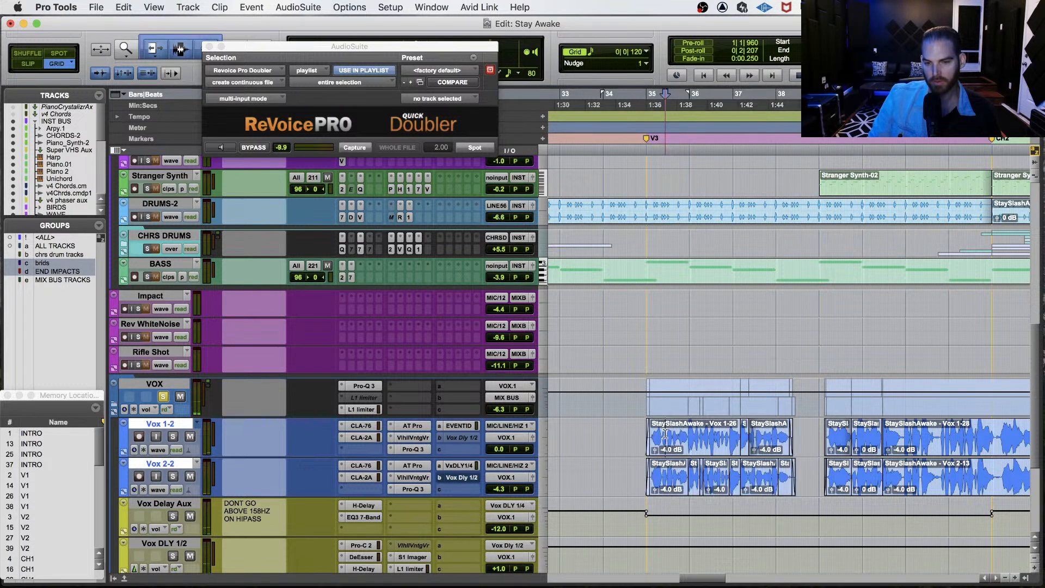
key("t")
left_click(790, 435)
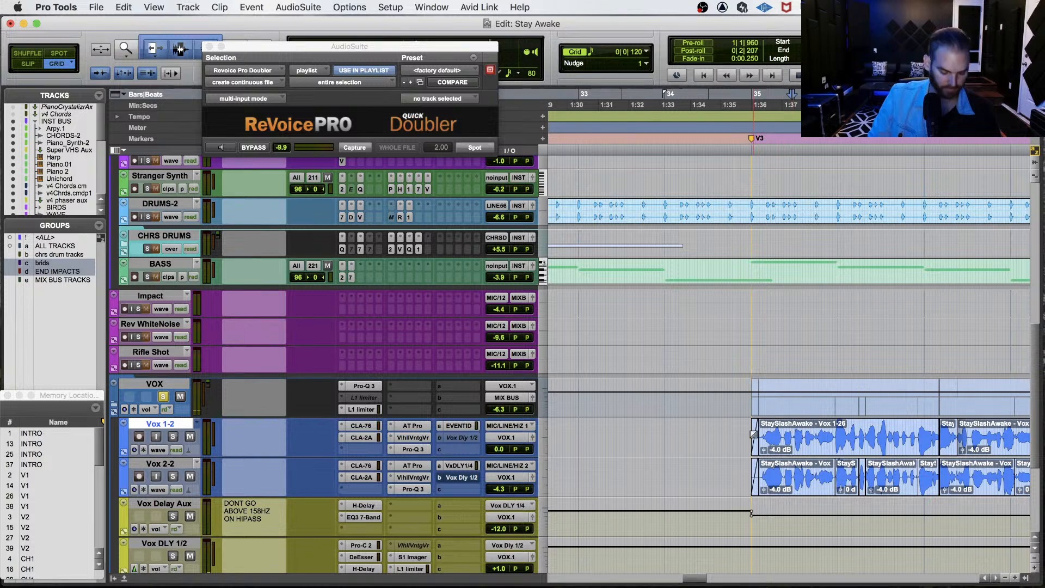
key("super+s")
key("r")
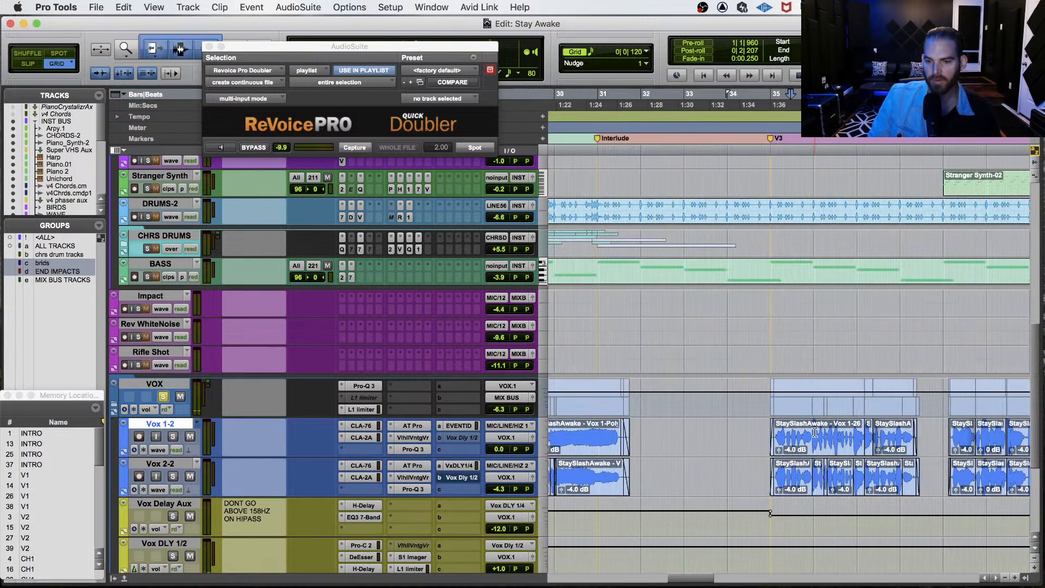
Examine the vocal clips around the V3 marker and the neighbouring CH1 and CH2 sections.
scroll(815, 432, "right", 5)
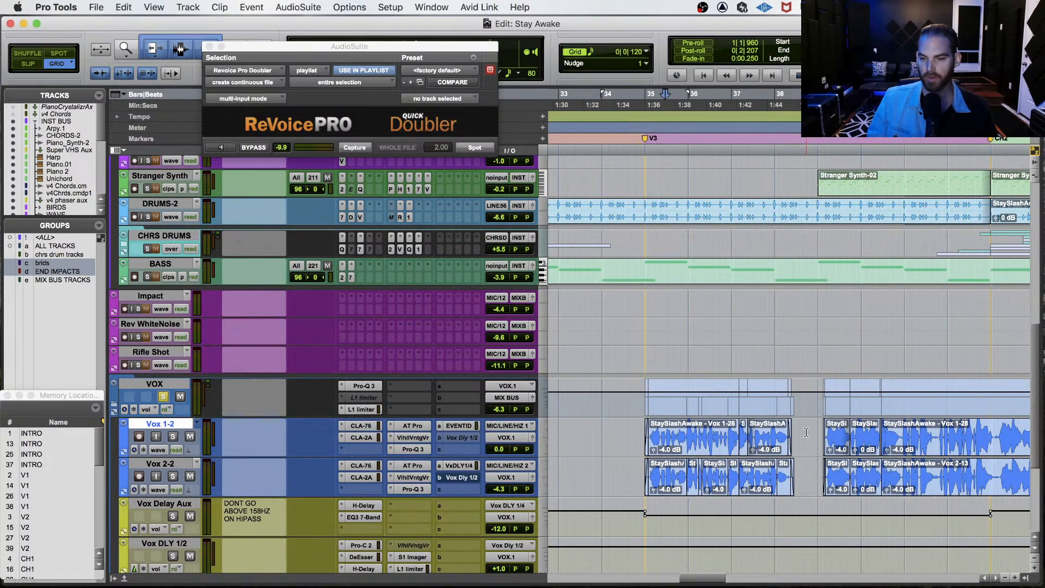
left_click(807, 432)
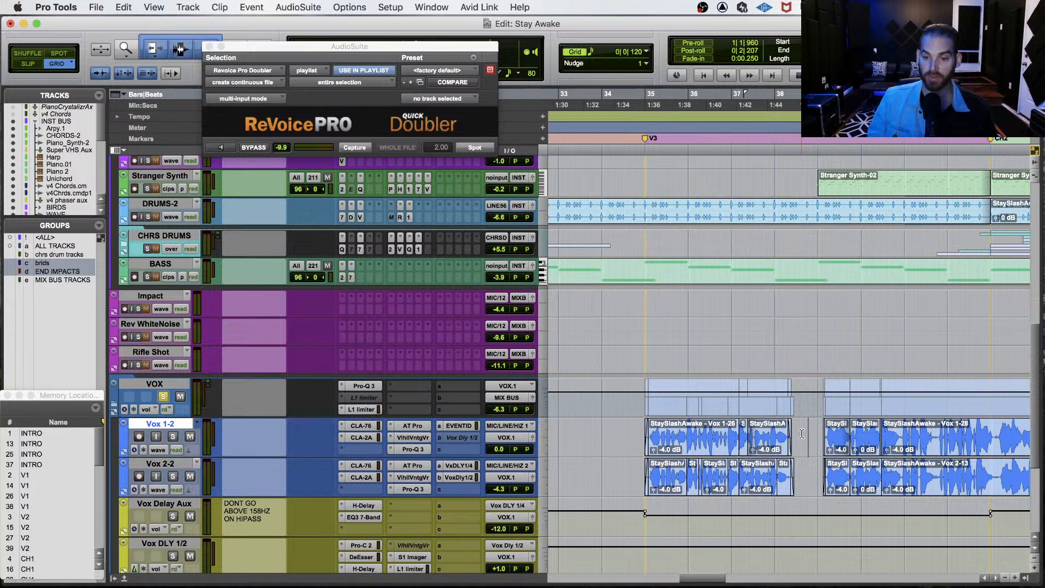
left_click(642, 429)
key("t")
scroll(647, 425, "right", 3)
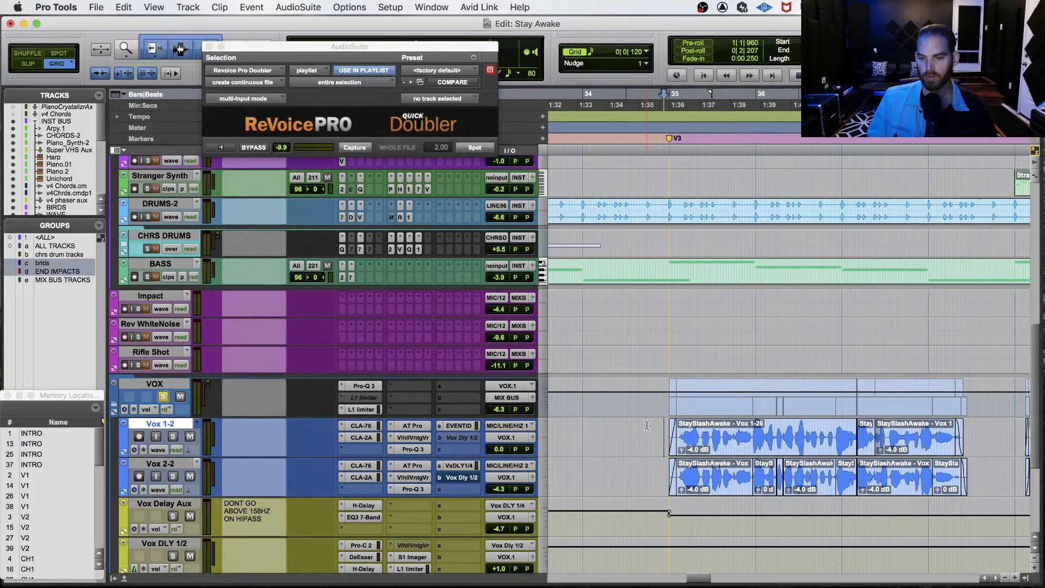
key("r")
key("r")
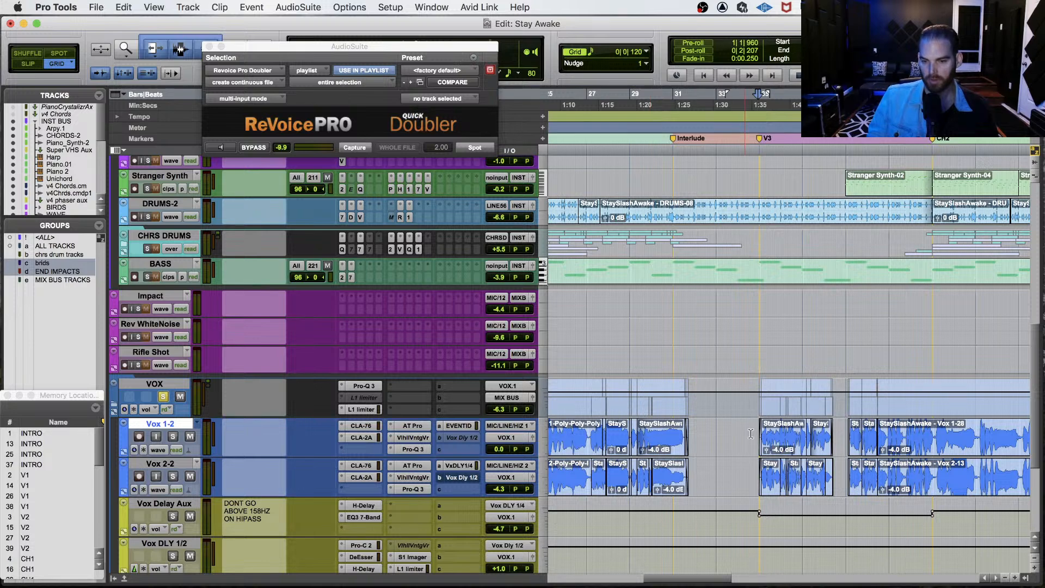
scroll(756, 431, "left", 3)
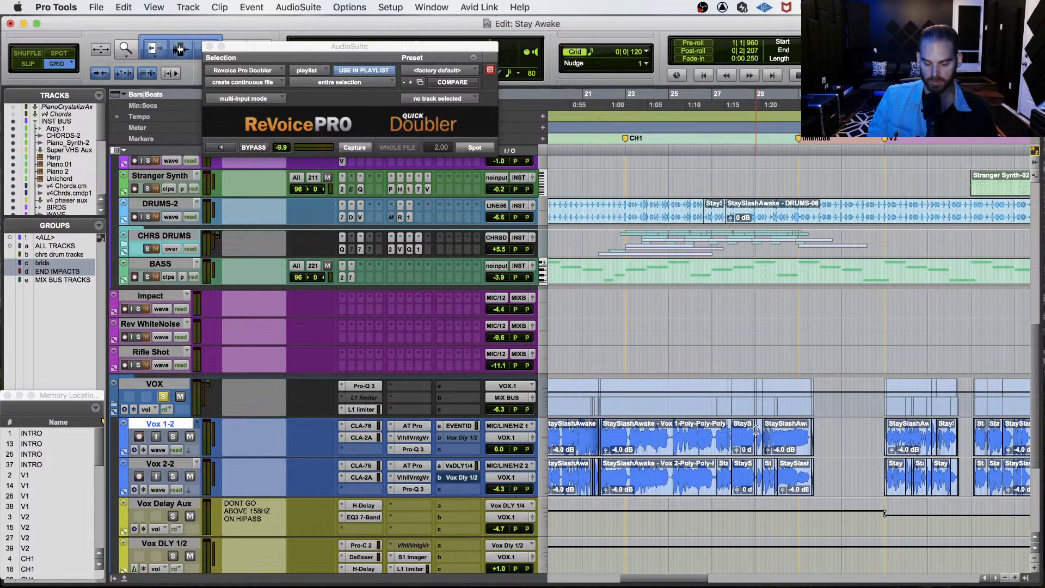
scroll(859, 430, "right", 8)
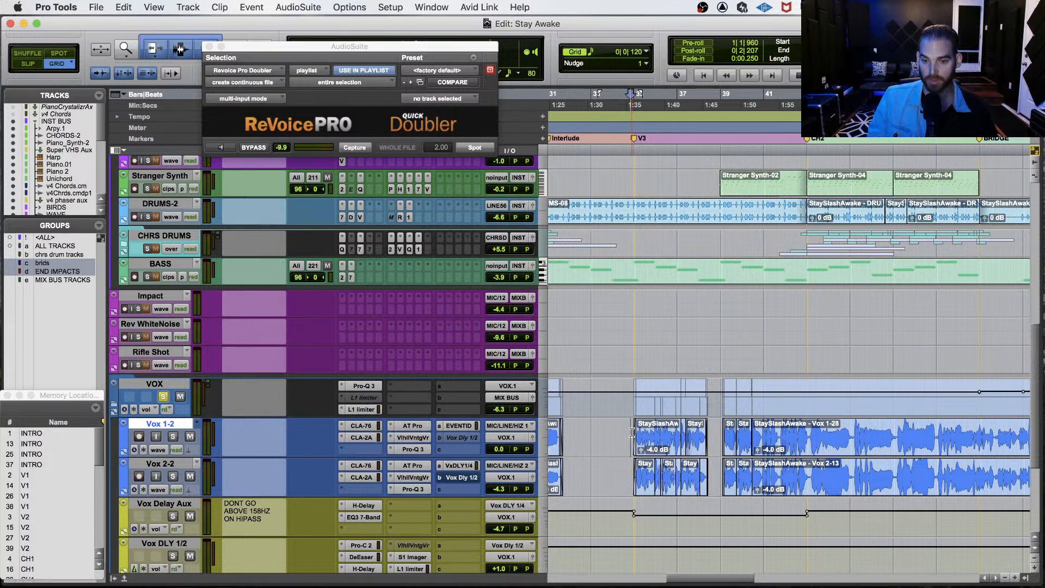
Place the edit cursor on Vox 1-2 at the start of the V3 phrase and save the session.
left_click_drag(633, 432, 641, 469)
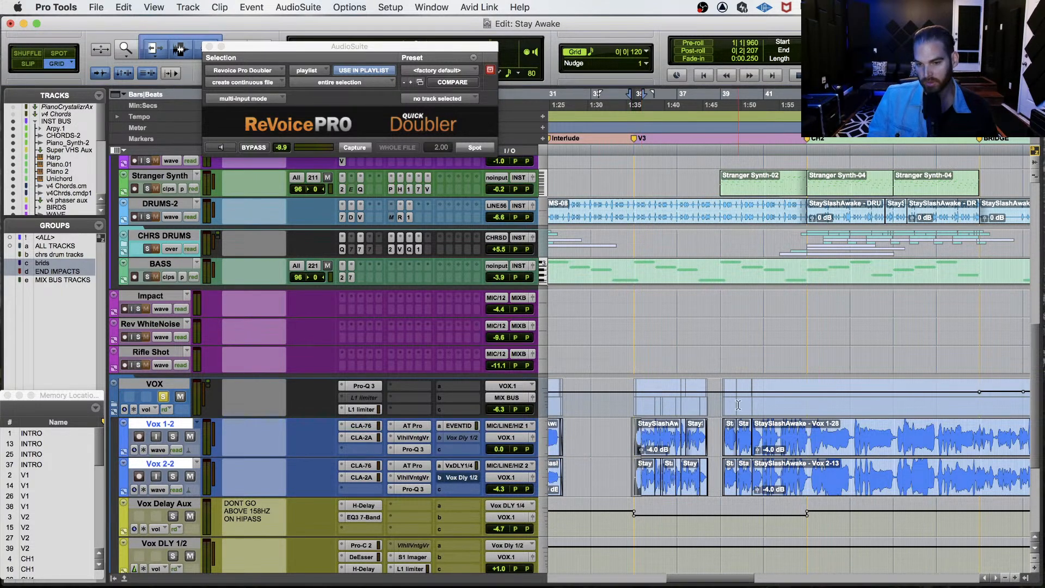
left_click(712, 434)
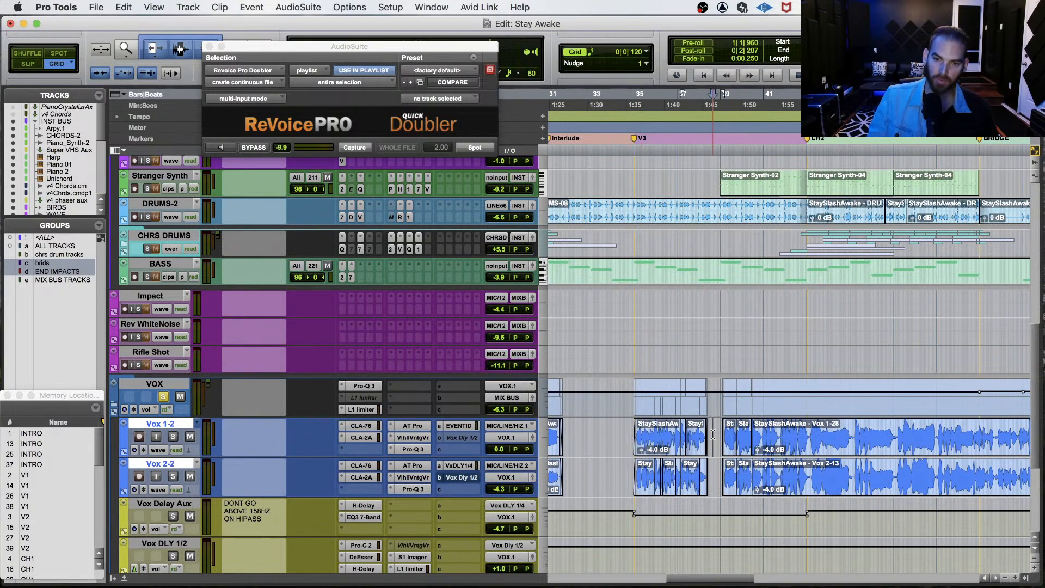
left_click(627, 433)
left_click(715, 436)
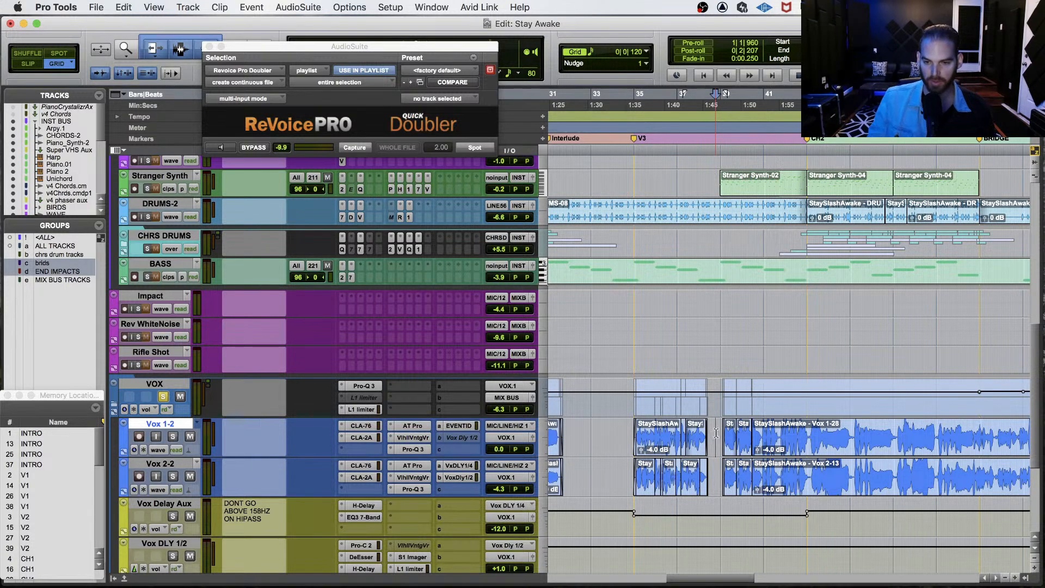
key("super+bracketright")
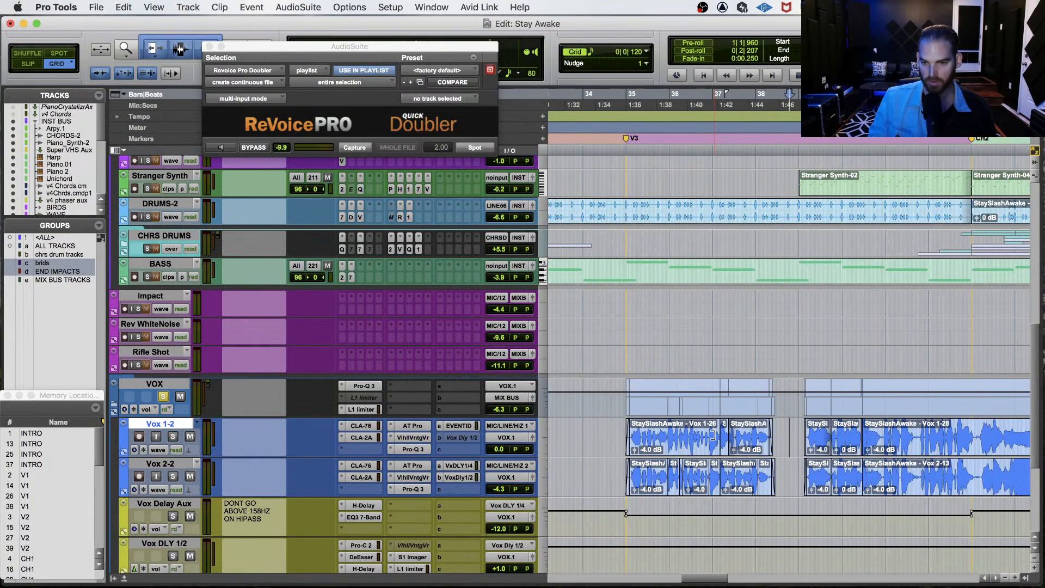
left_click(625, 430)
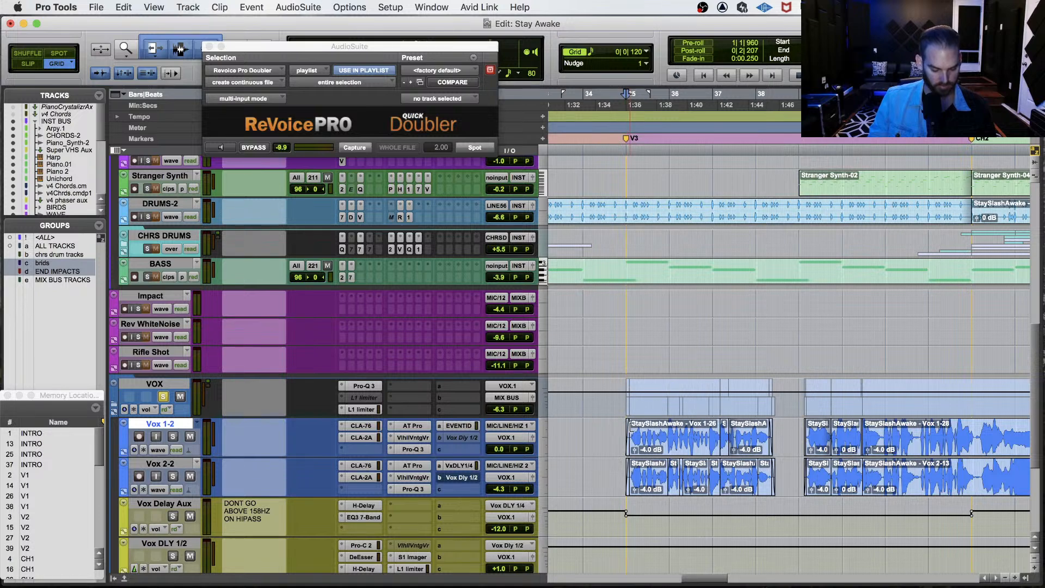
key("super+s")
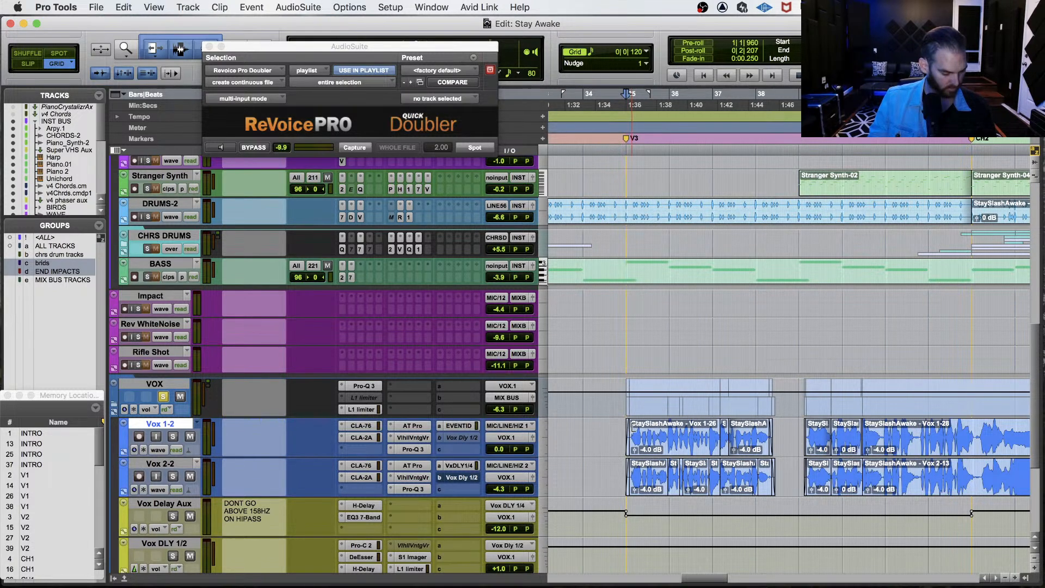
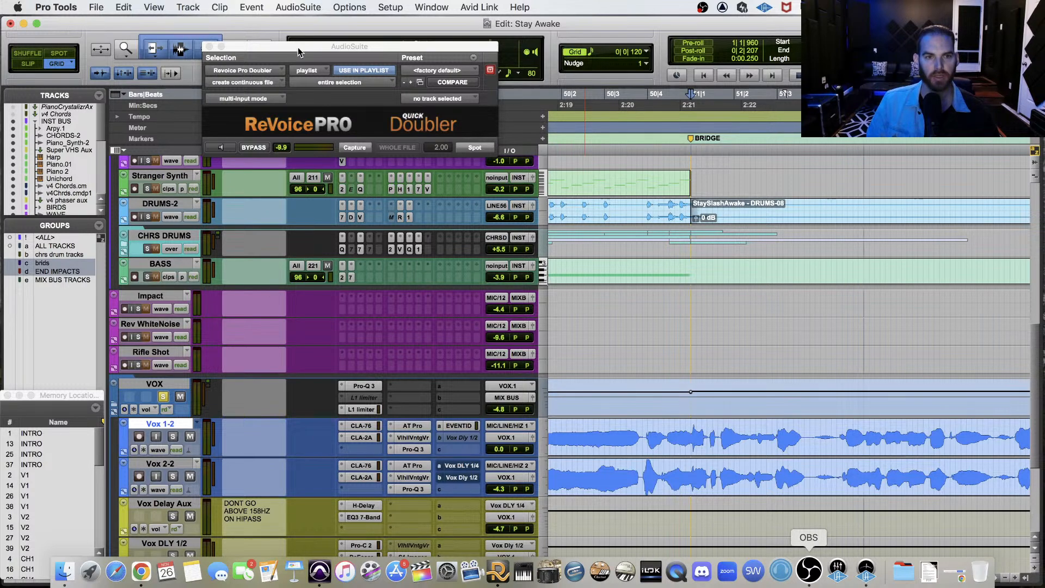
Close the AudioSuite window and play the full mix from the BRIDGE marker with VOX unsoloed.
left_click(210, 47)
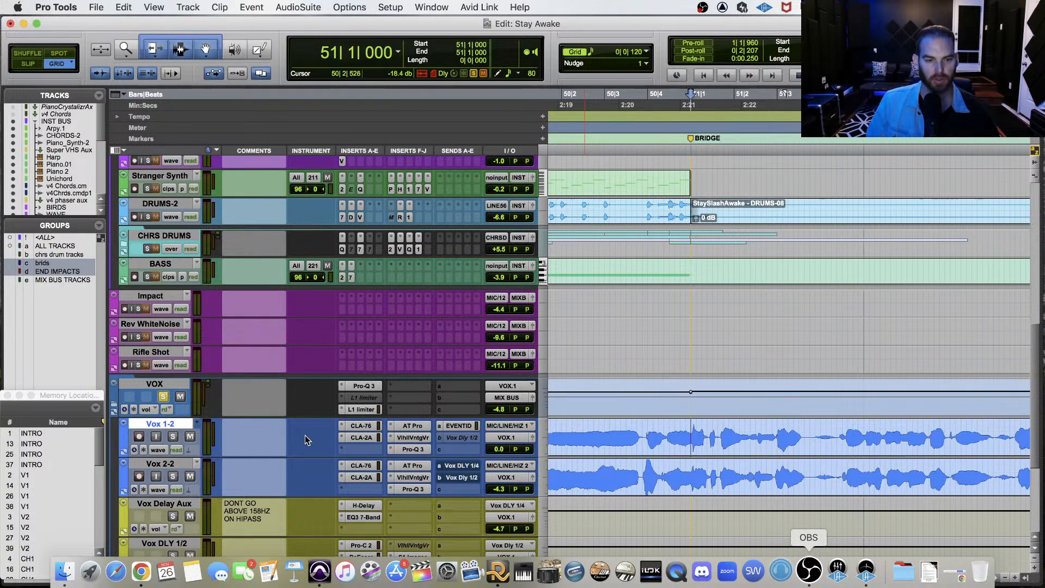
left_click(164, 397)
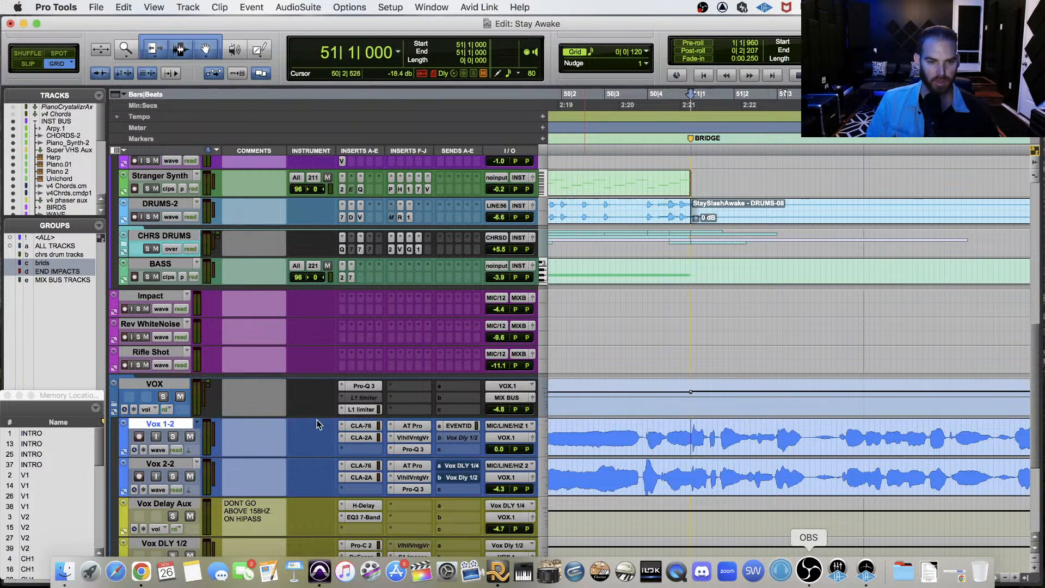
key("space")
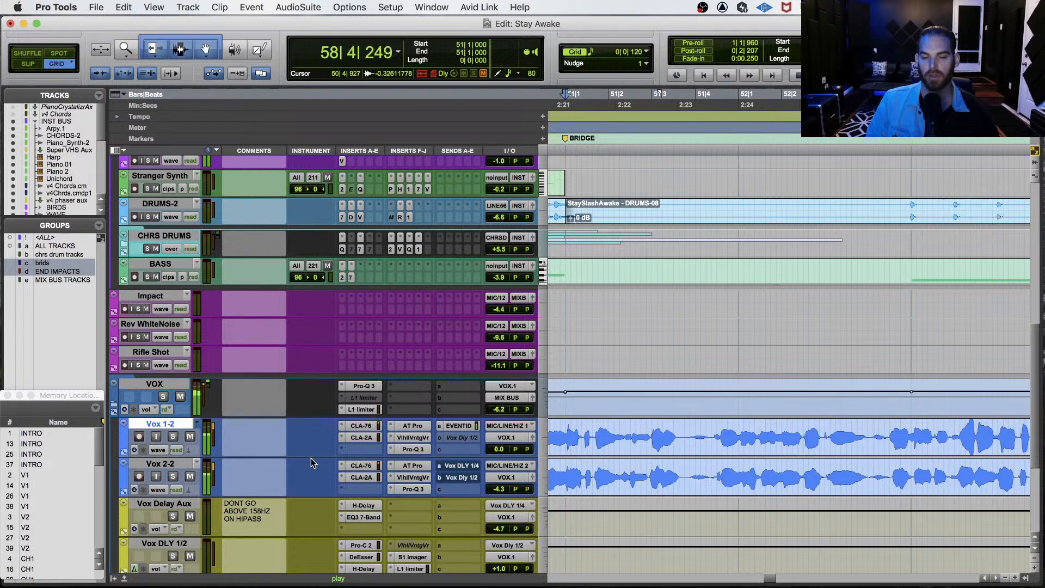
Stop playback, solo the VOX bus and play the bridge vocals from 52|1|720.
key("r")
key("space")
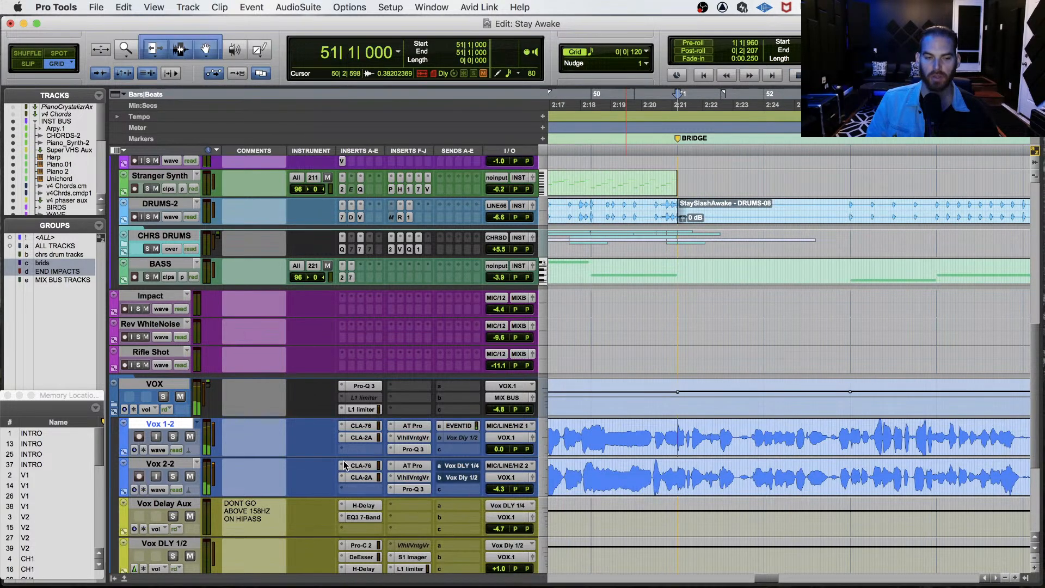
left_click(163, 397)
key("space")
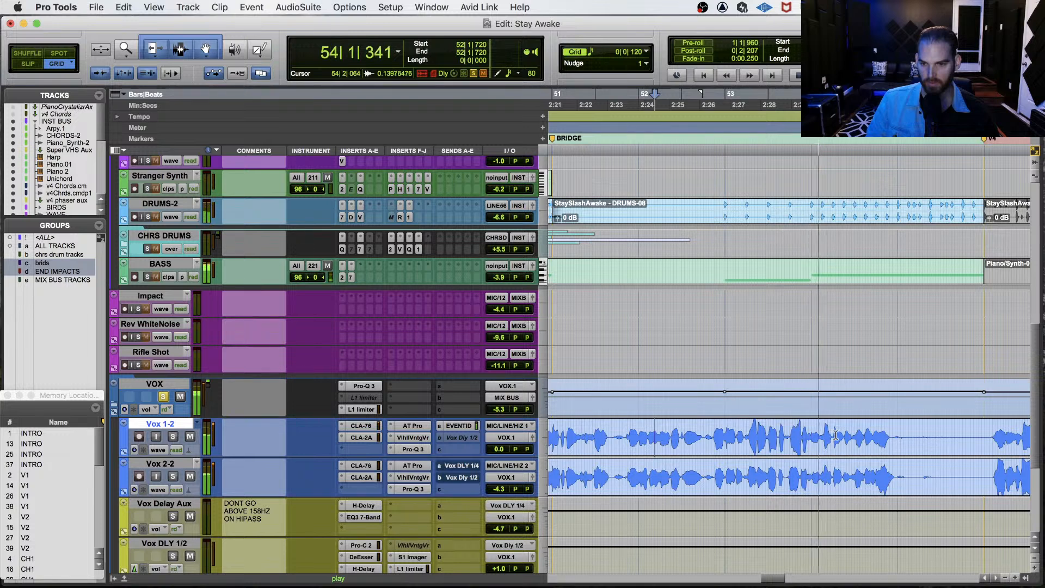
Play the bridge vocals repeatedly from 53|3|720, turning the solo on Vox 1-2 on and off to compare.
left_click(786, 432)
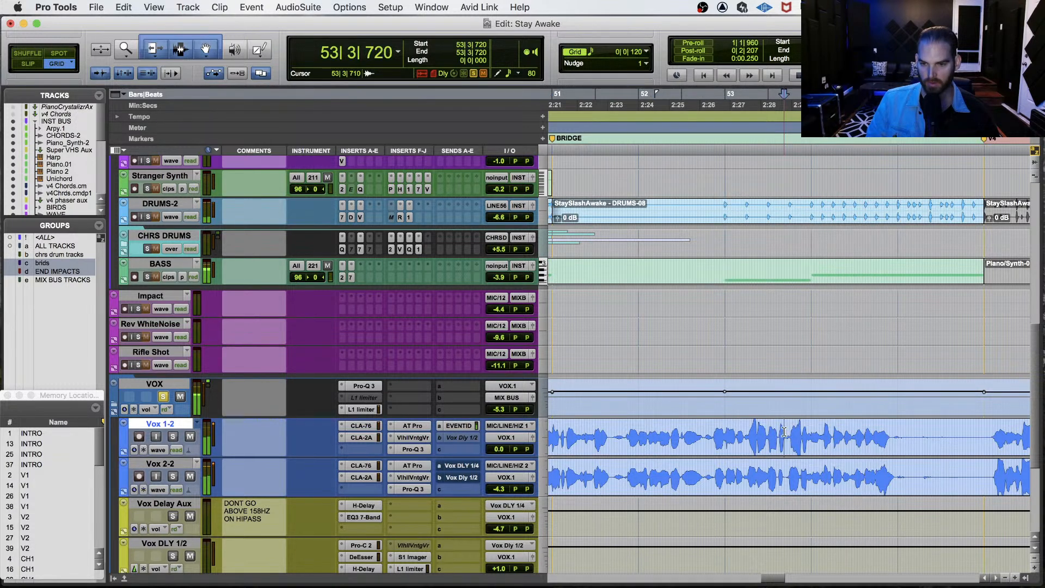
left_click(173, 436)
key("space")
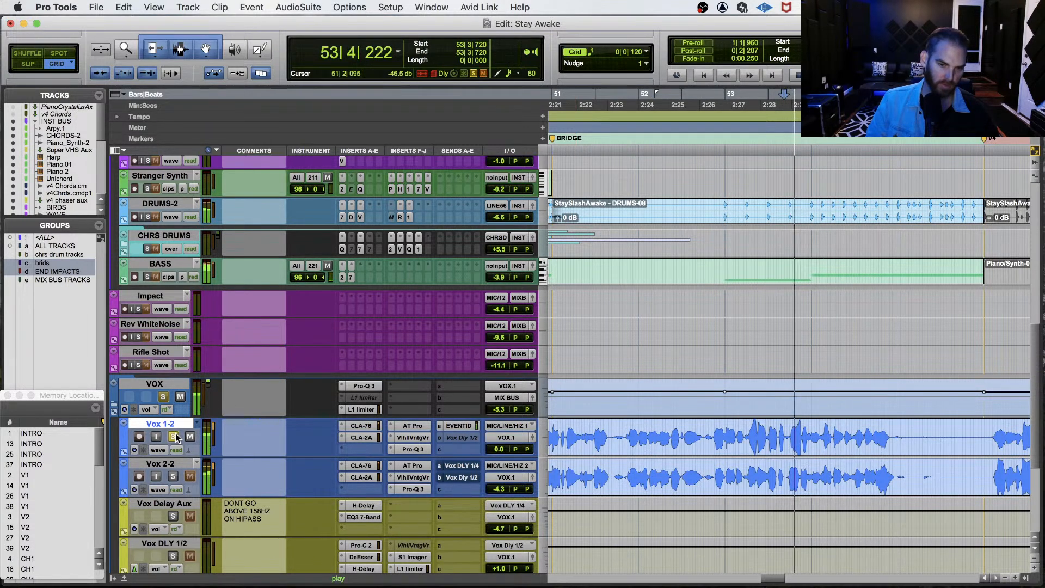
key("space")
key("space")
left_click(173, 436)
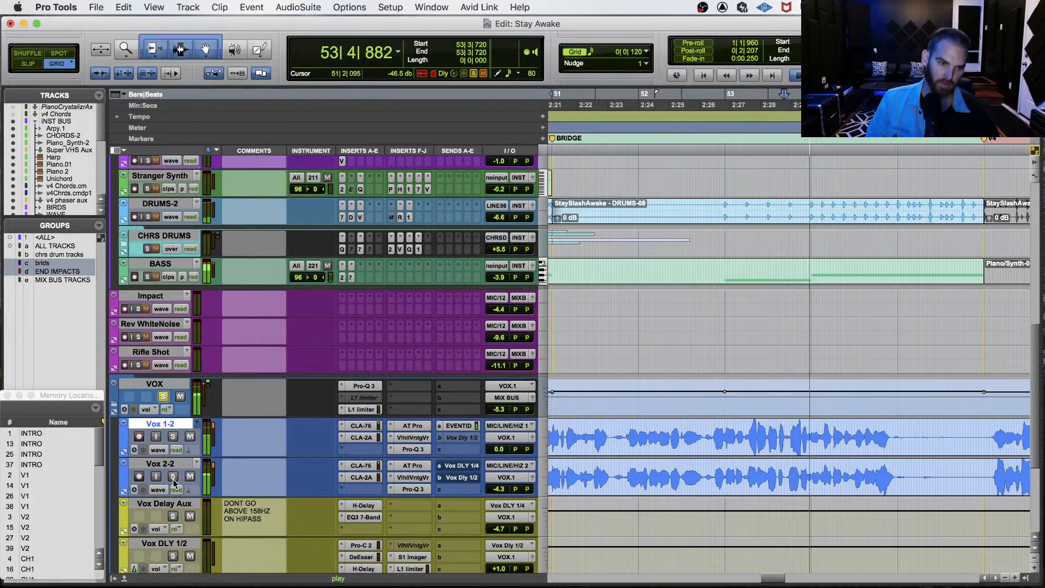
key("space")
key("space")
key("space")
key("space")
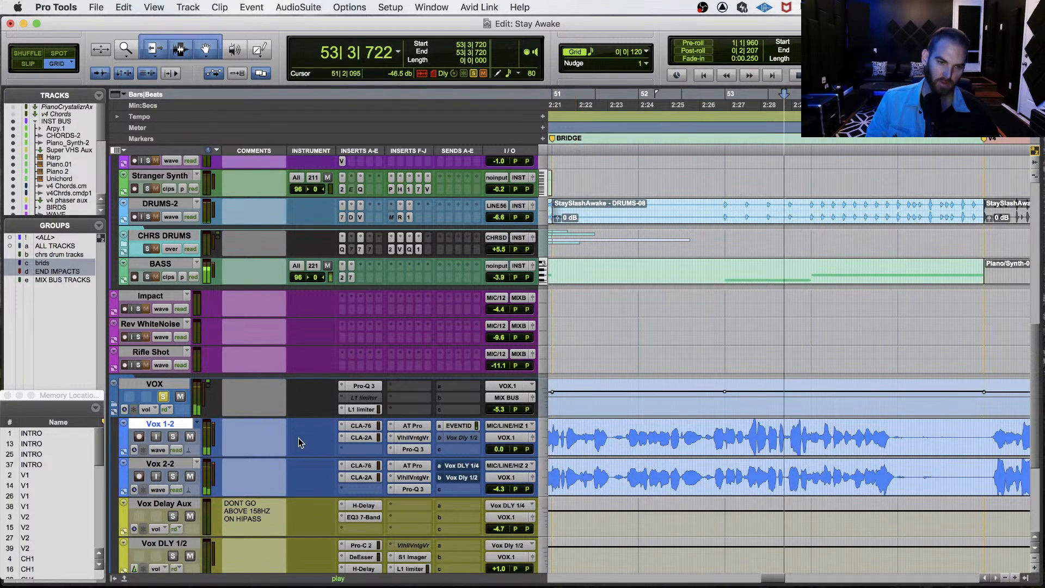
Split Vox 1-2 at 53|3|720, clear the quiet gap up to 53|4|000 with a short fade-in, and play the edit from 53|3|360.
left_click(790, 430)
key("t")
key("t")
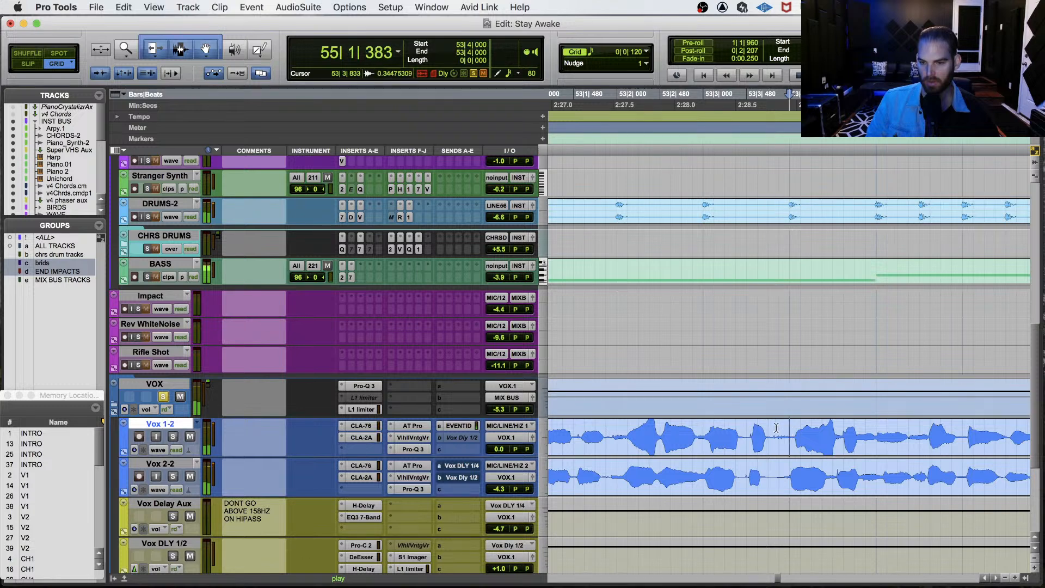
key("space")
left_click(776, 427)
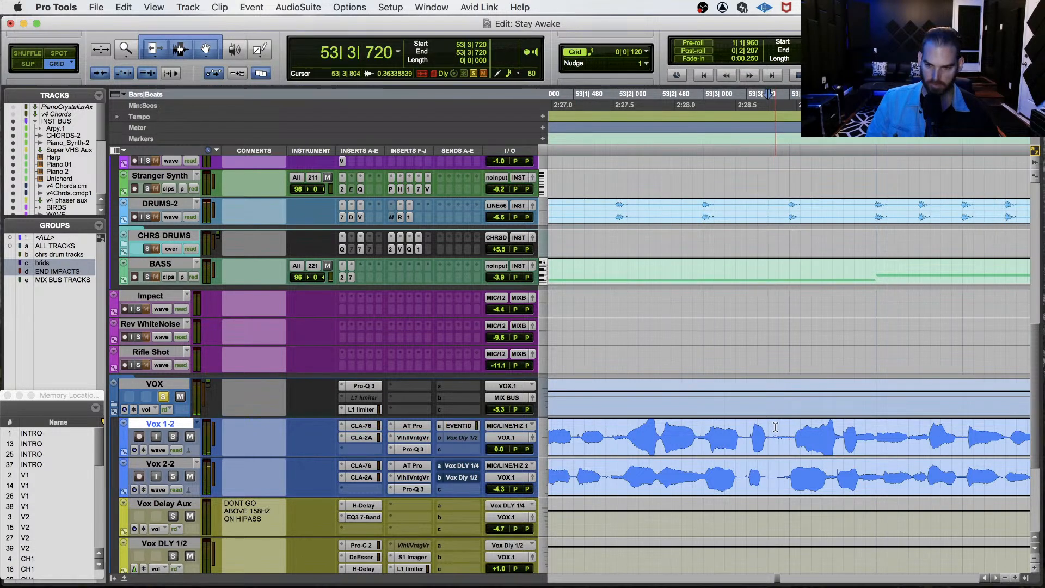
key("b")
left_click_drag(774, 428, 794, 427)
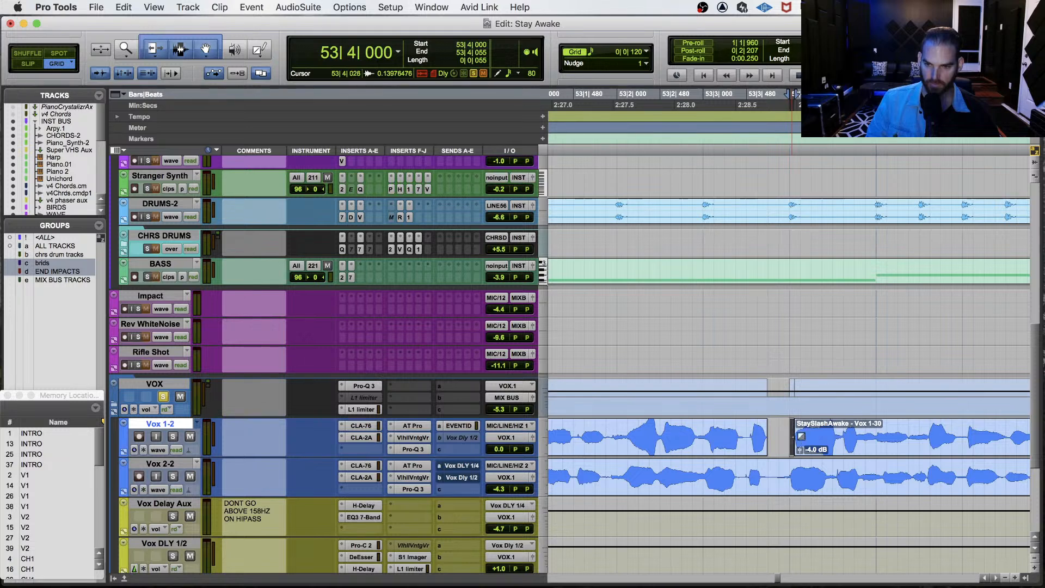
left_click(738, 426)
key("space")
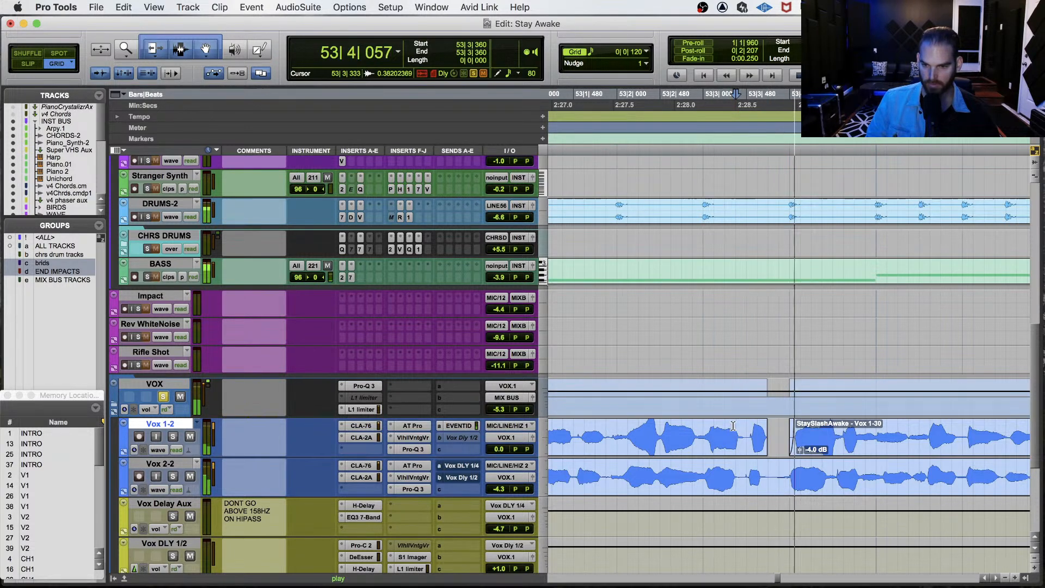
Stop playback, split Vox 2-2 at 53|3|720 and clear the quiet gap before the next phrase, with a short fade-in.
key("space")
left_click(773, 471)
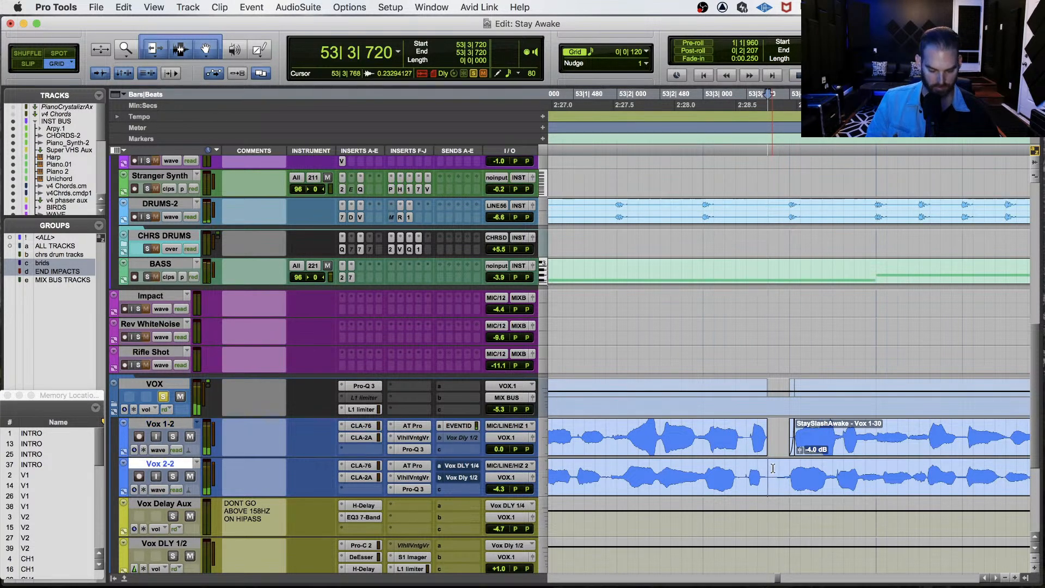
key("b")
left_click_drag(770, 473, 785, 468)
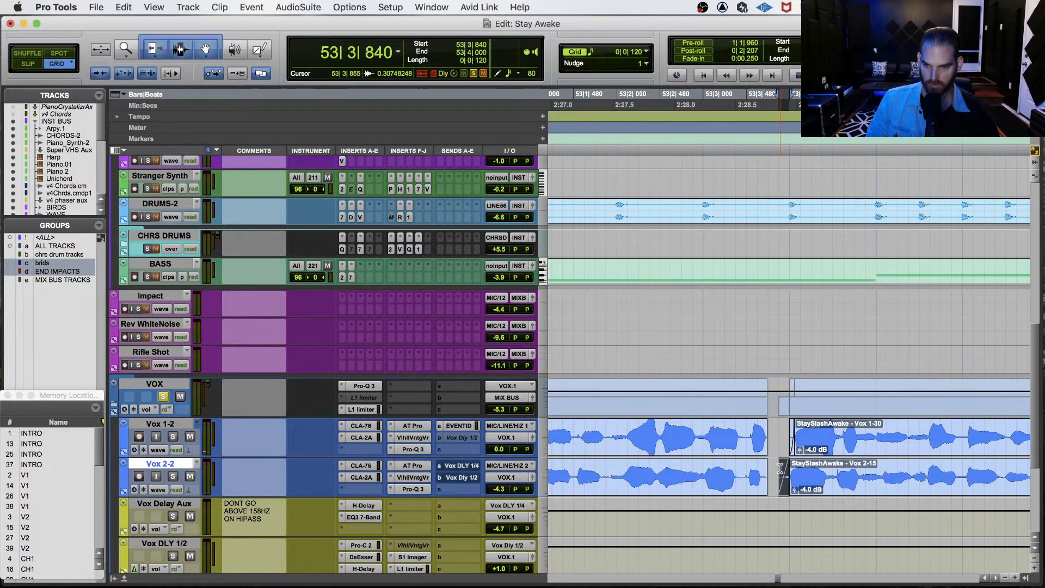
key("t")
left_click_drag(792, 468, 806, 469)
Play the edited gap on both lead vocals from 53|3|600 and from 53|2|480.
left_click(737, 468)
key("space")
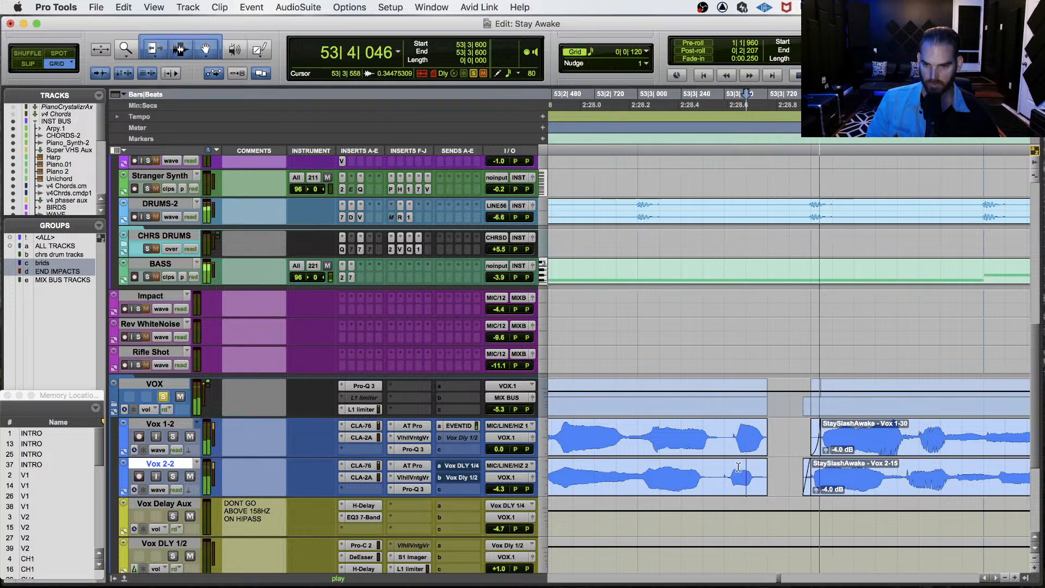
key("space")
key("space")
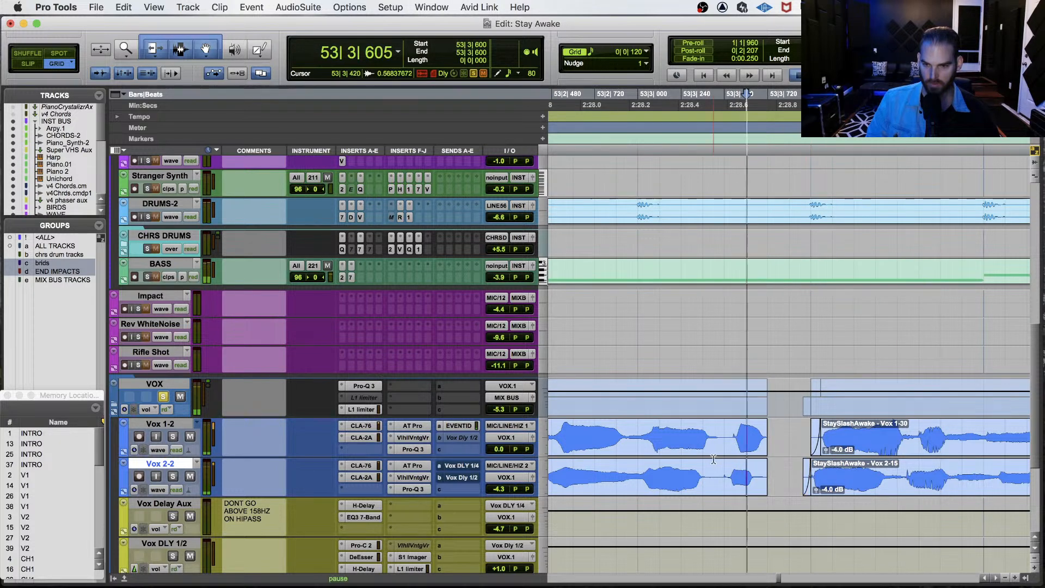
key("space")
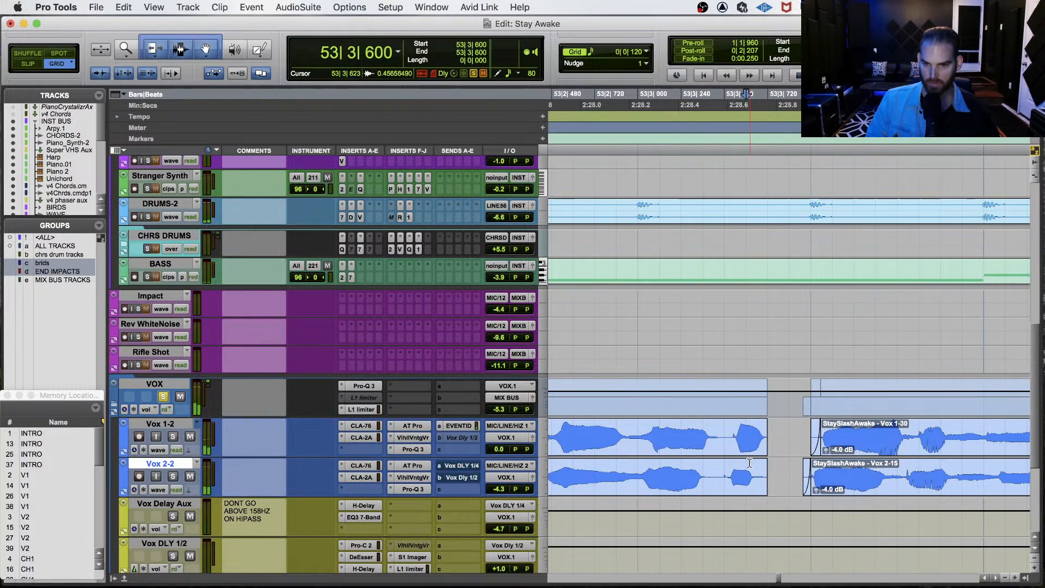
left_click(569, 461)
key("space")
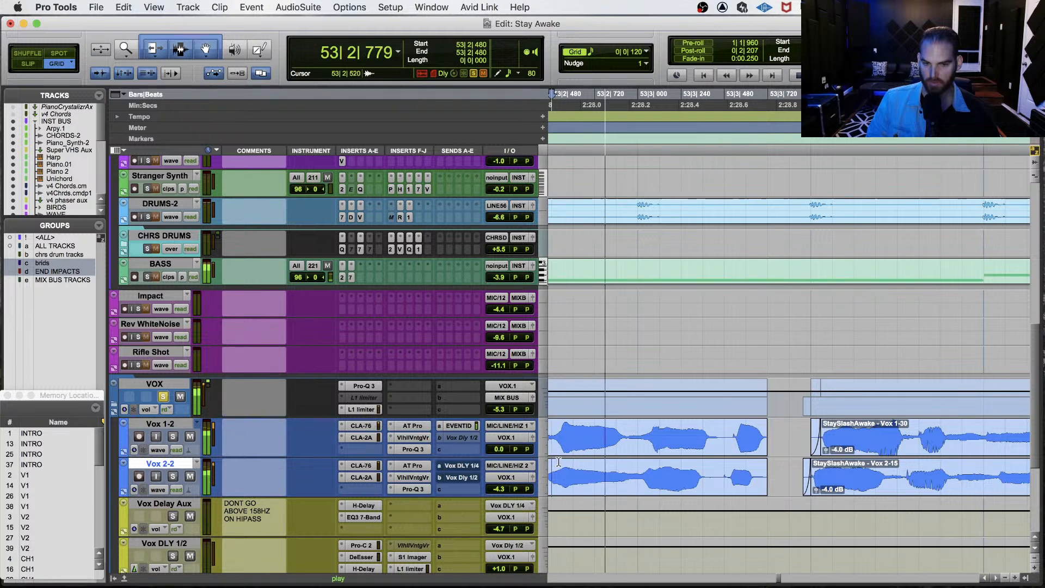
key("r")
key("r")
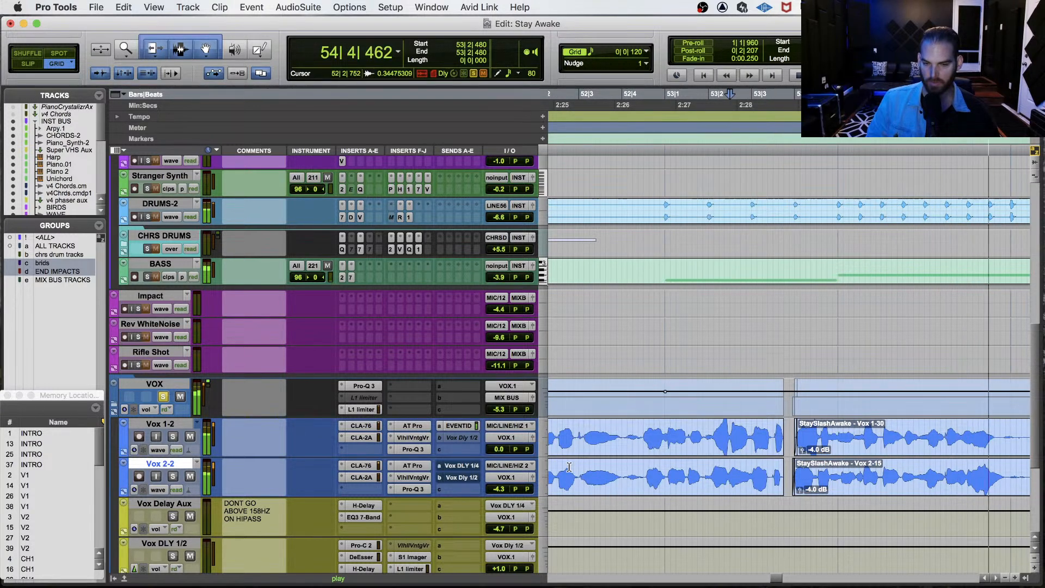
key("space")
Play the lead vocals from inside the cleared gap at 53|3|840 to check the phrase entry.
key("r")
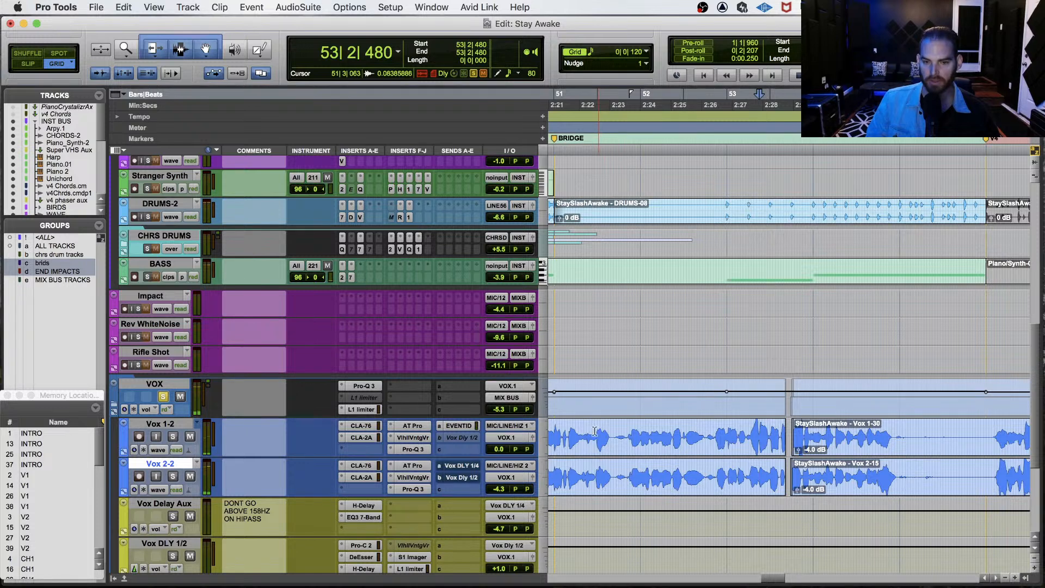
left_click(553, 428)
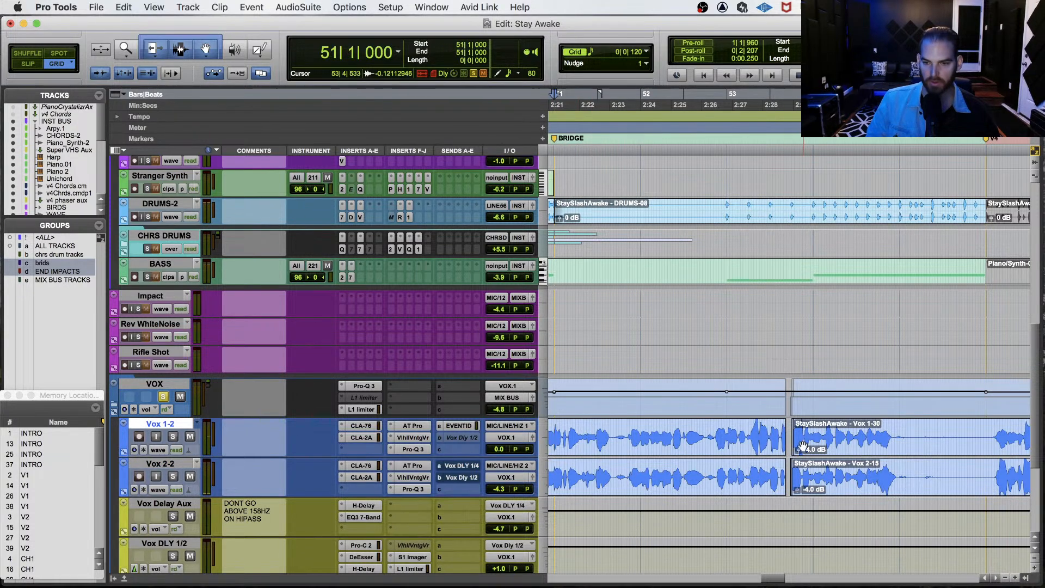
left_click(738, 433)
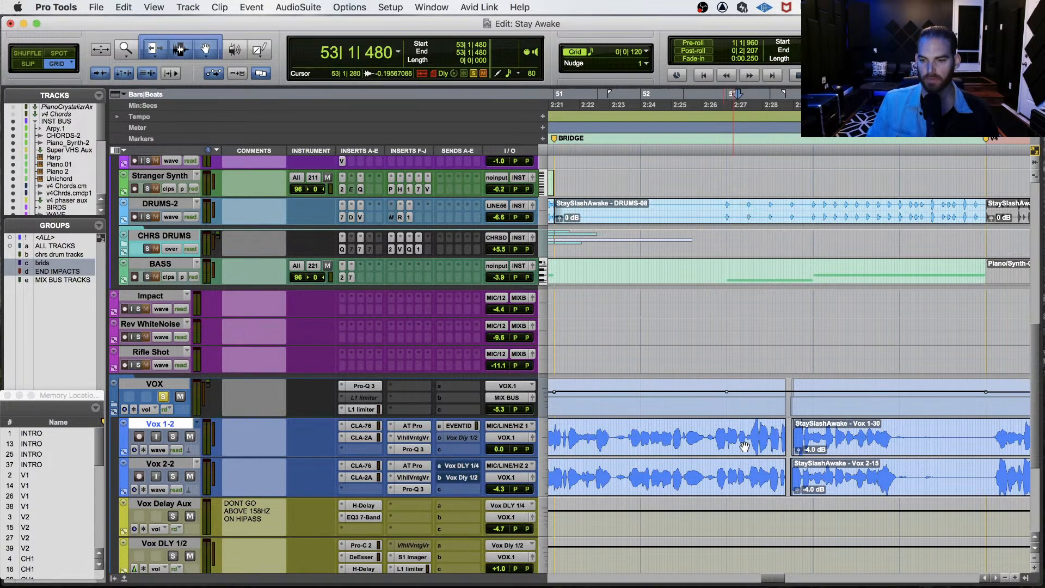
left_click(768, 435)
key("t")
key("t")
key("t")
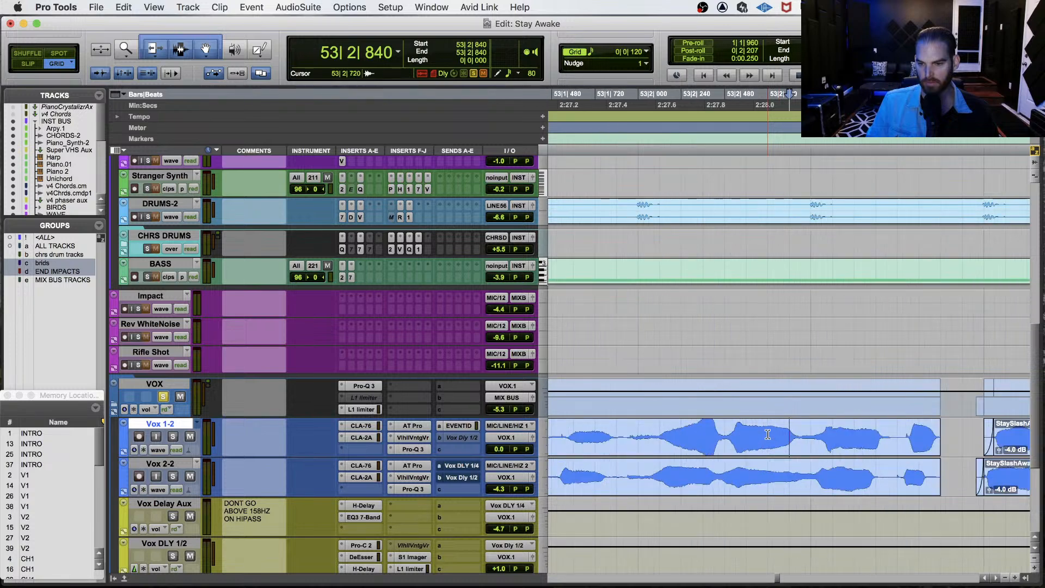
scroll(767, 435, "right", 3)
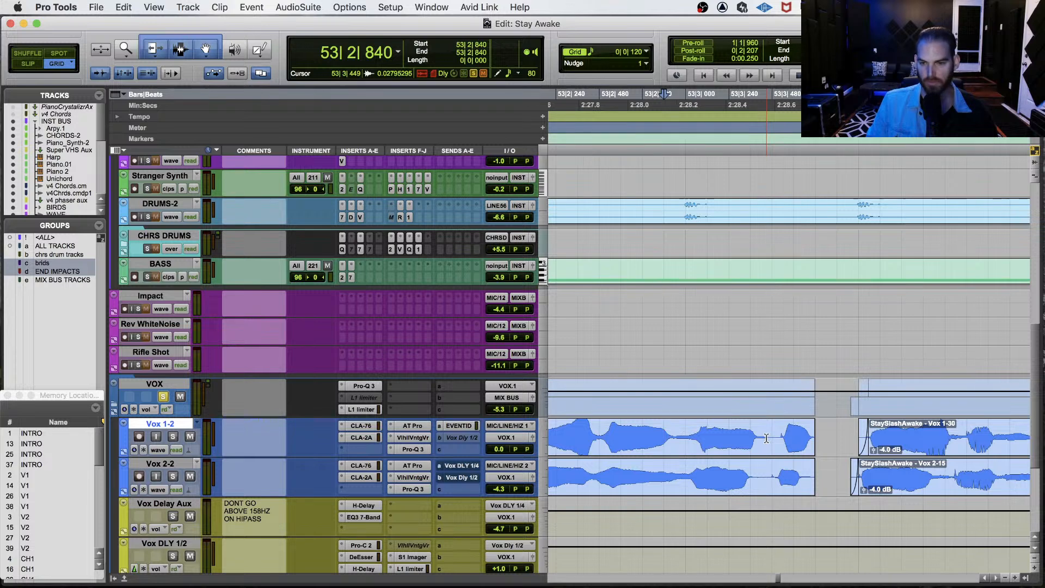
scroll(768, 437, "right", 3)
left_click(711, 426)
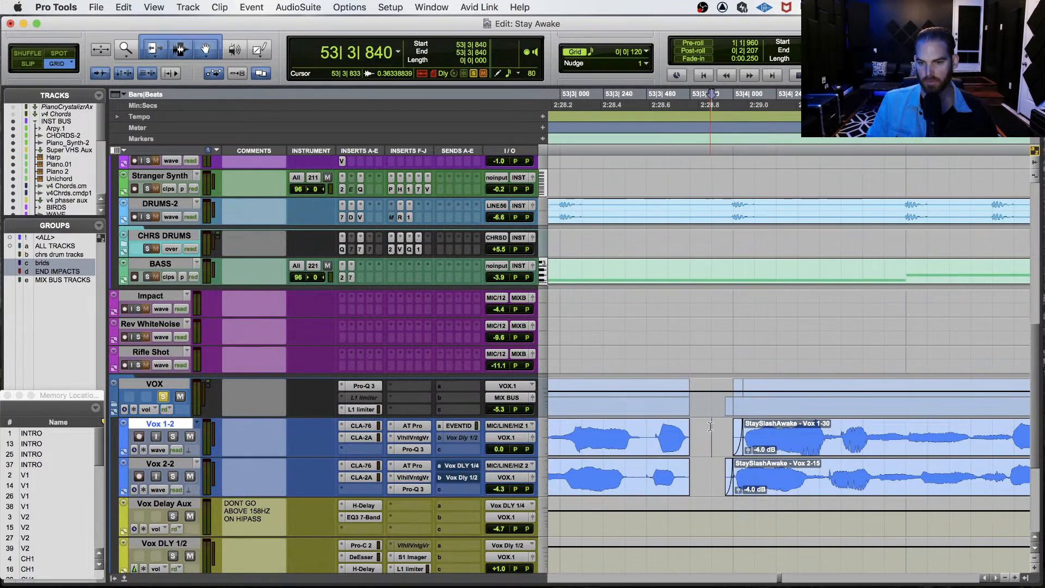
key("space")
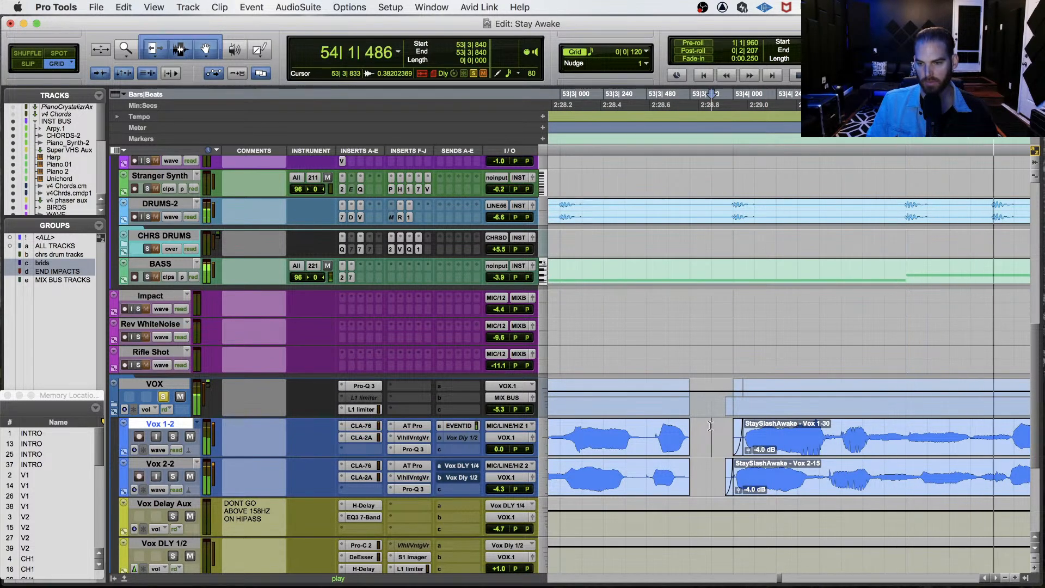
key("space")
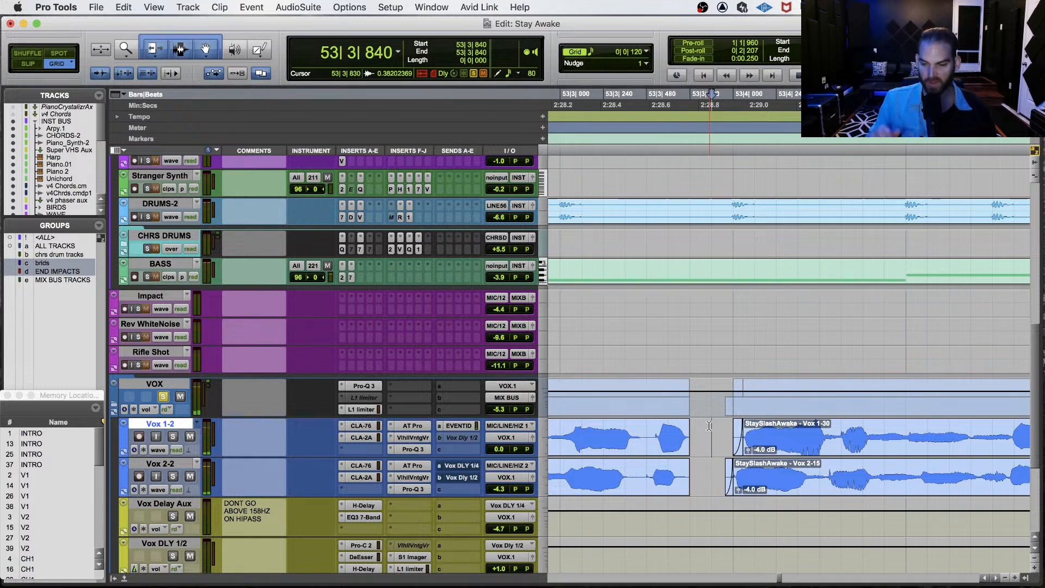
Play the vocal phrase after the gap from 54|1|000.
scroll(710, 427, "right", 3)
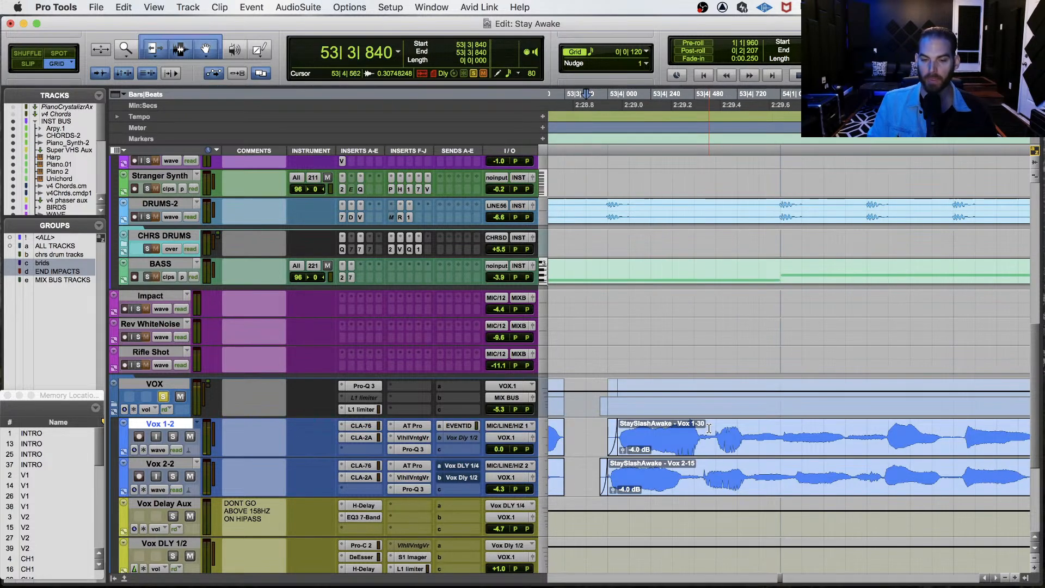
left_click(709, 429)
scroll(718, 433, "left", 2)
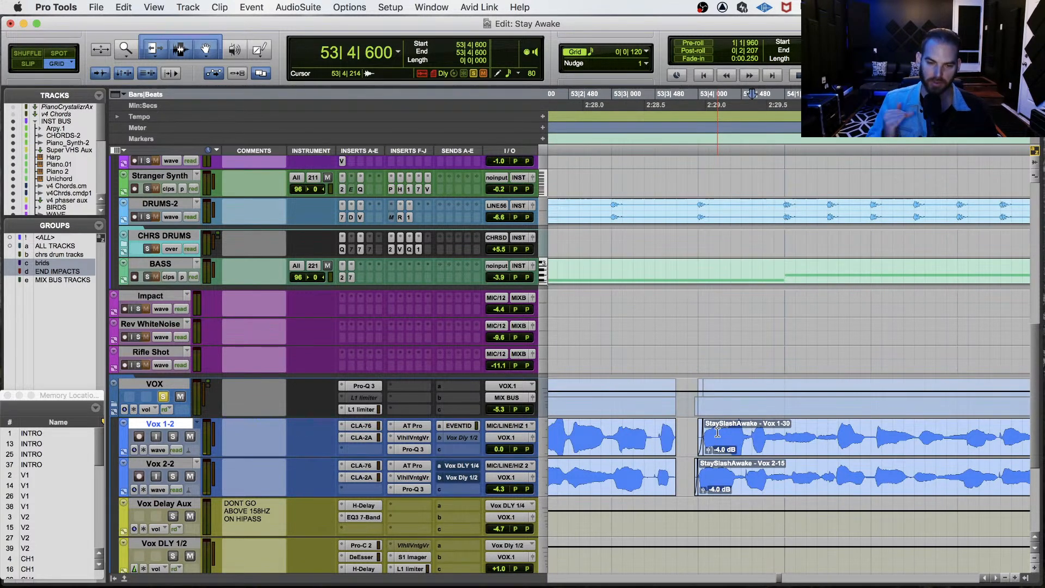
left_click(778, 427)
key("super+bracketleft")
key("super+7")
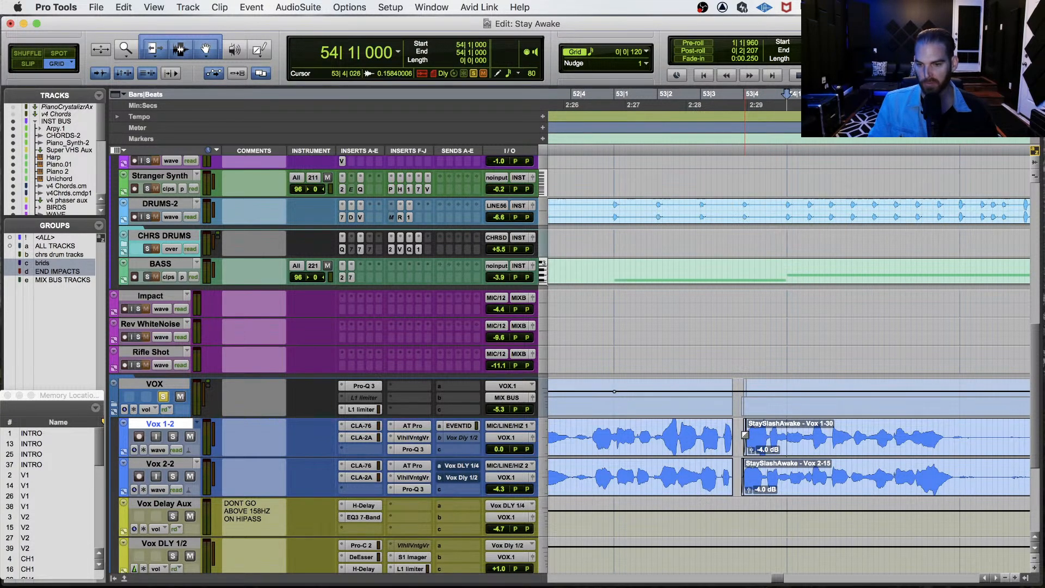
key("space")
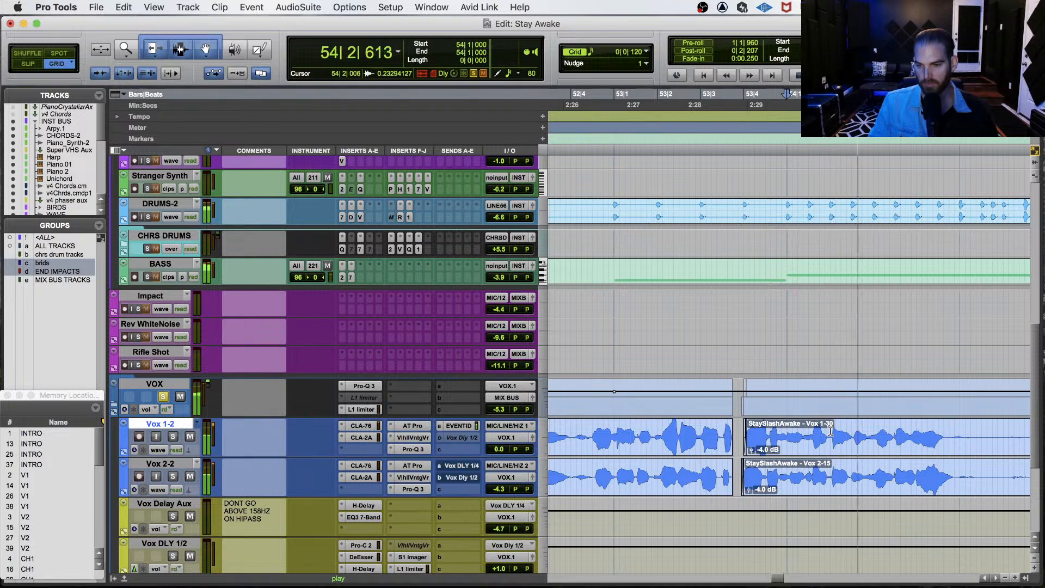
key("space")
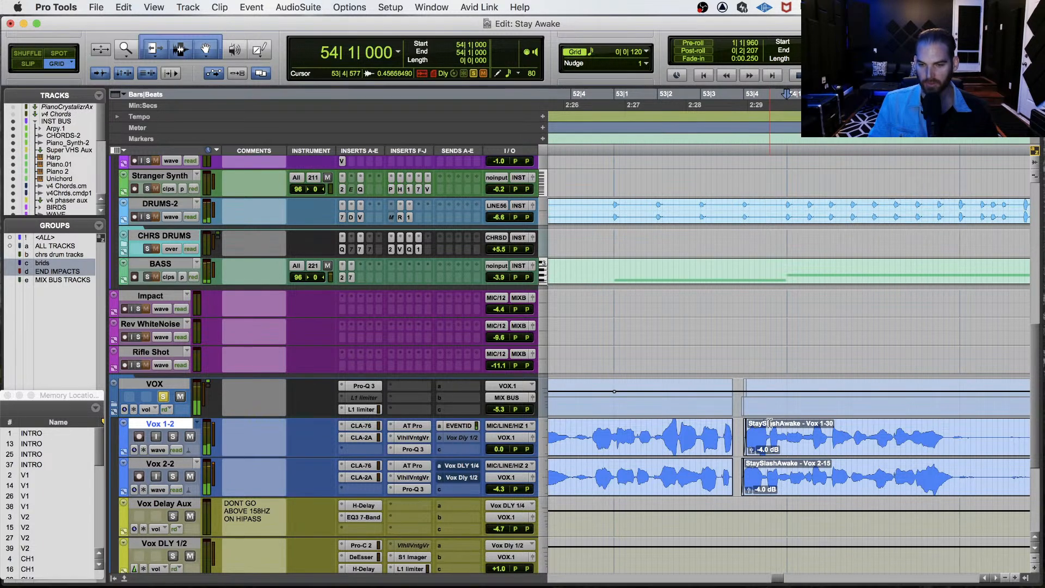
Move the playback start back to 53|4|360 and play the phrase again.
left_click(781, 434)
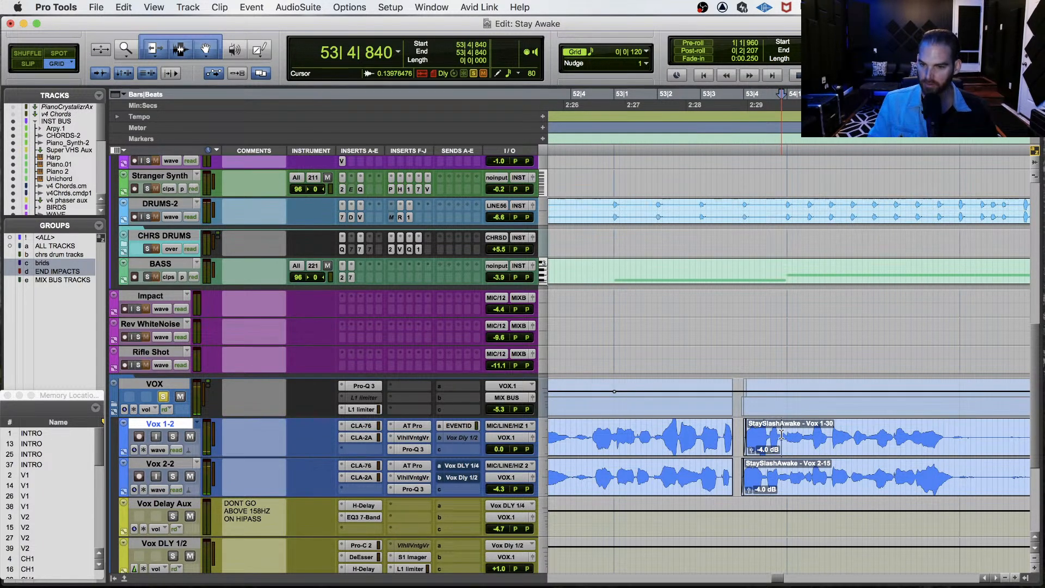
left_click(771, 432)
left_click(763, 431)
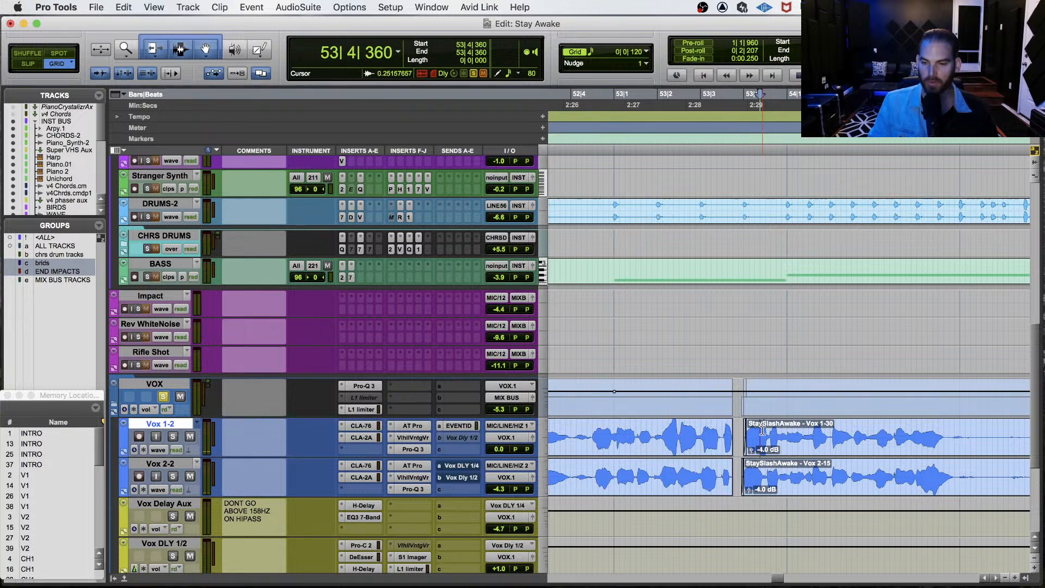
key("space")
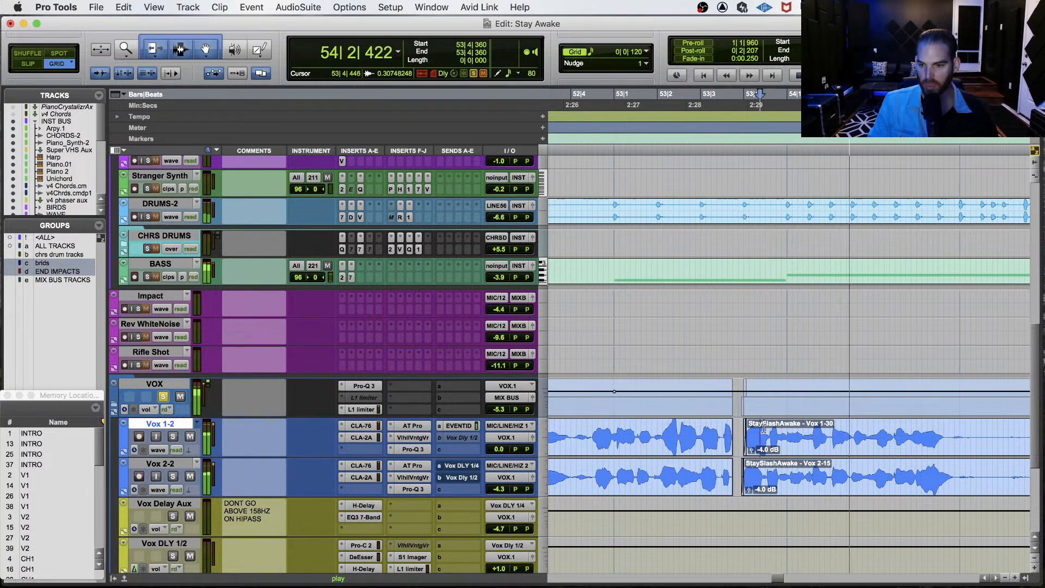
key("space")
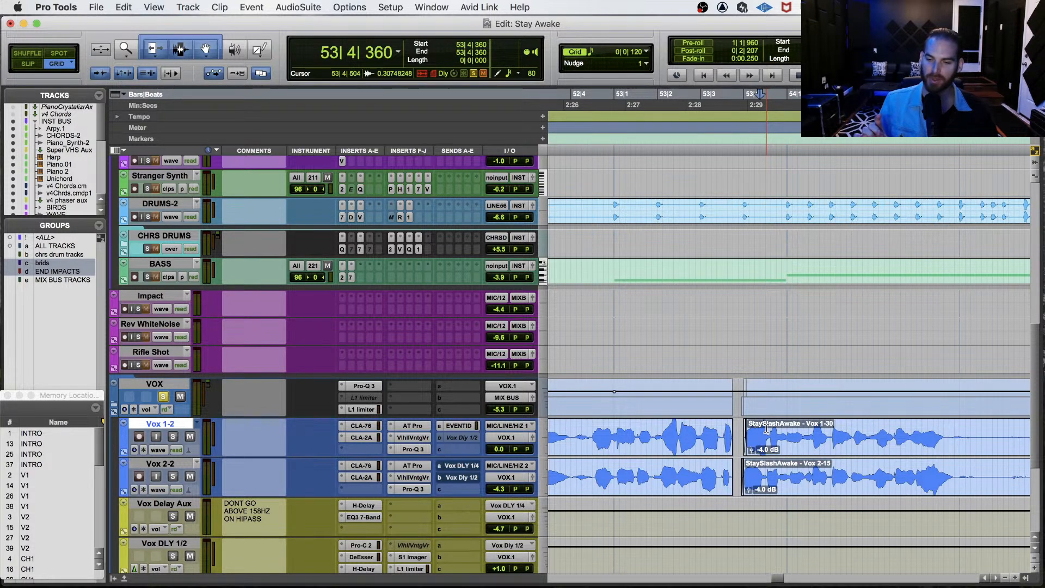
Go back to the start of the bridge and play the vocals from 50|3|840 across the BRIDGE marker.
left_click(833, 438)
key("r")
key("r")
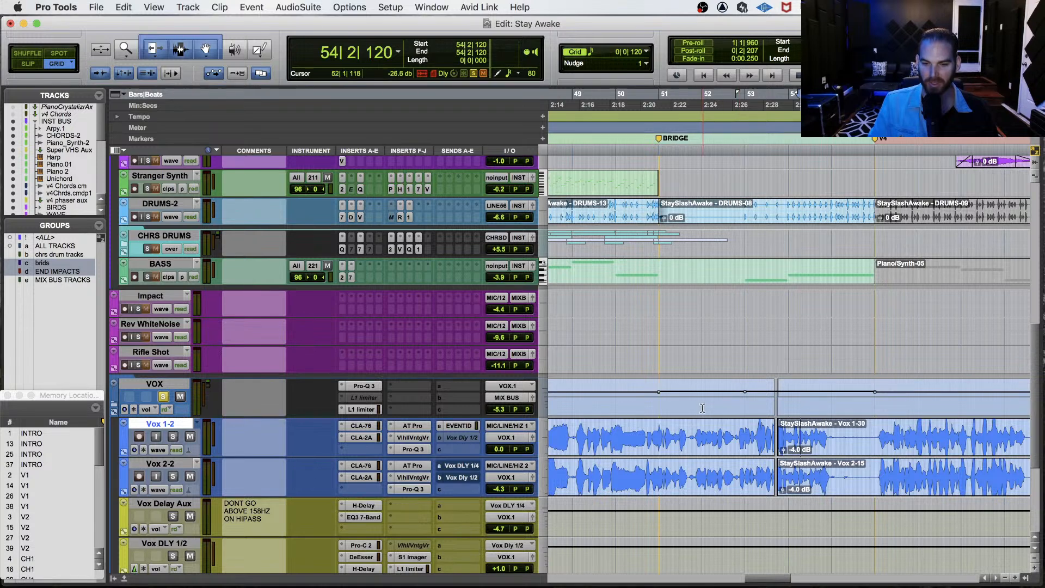
left_click(665, 438)
key("t")
key("t")
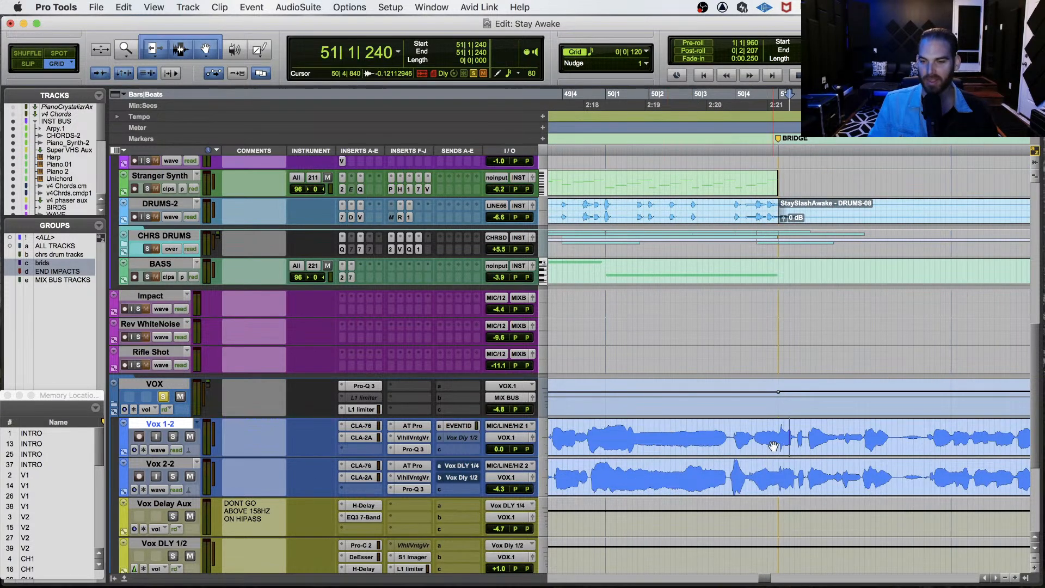
left_click(731, 433)
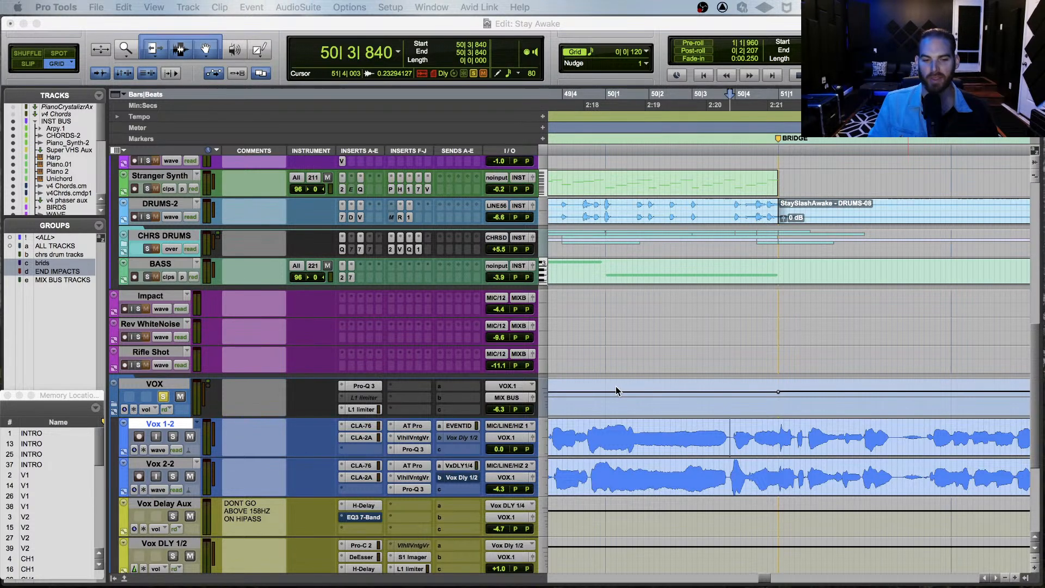
left_click(321, 474)
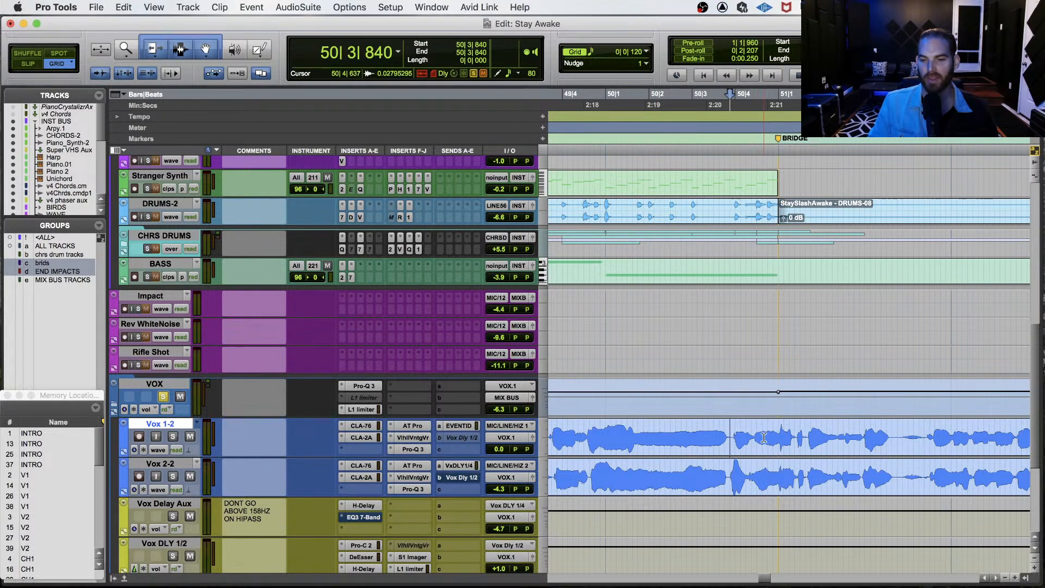
key("space")
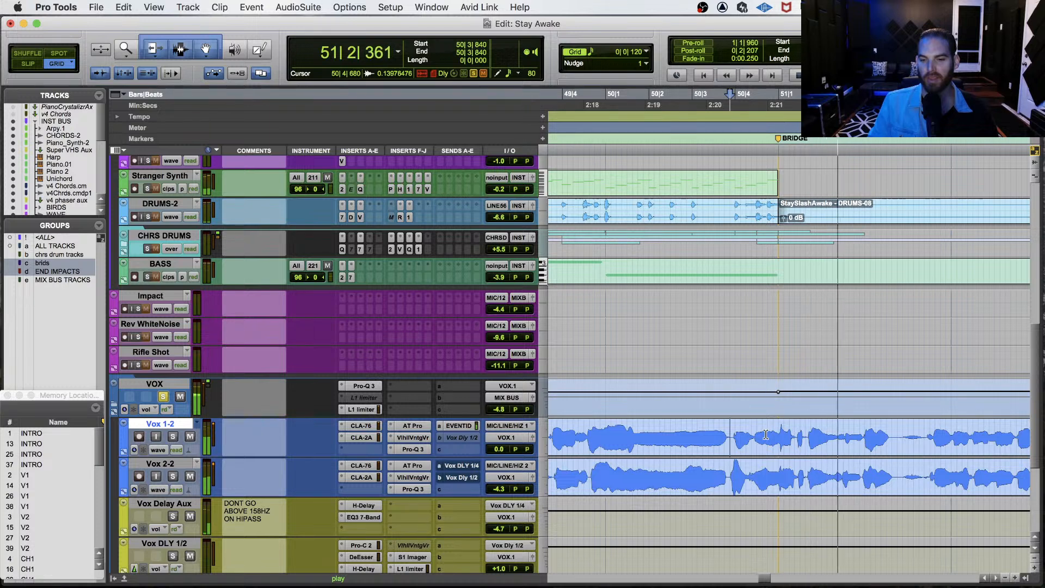
key("space")
Solo Vox 1-2 and play it repeatedly from 50|3|840 into the bridge.
key("space")
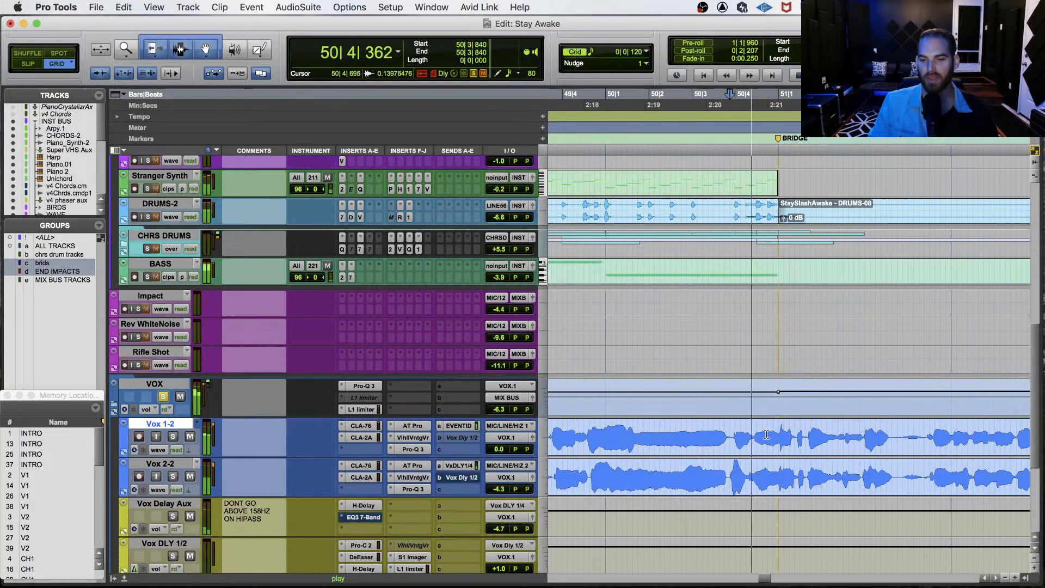
left_click(173, 438)
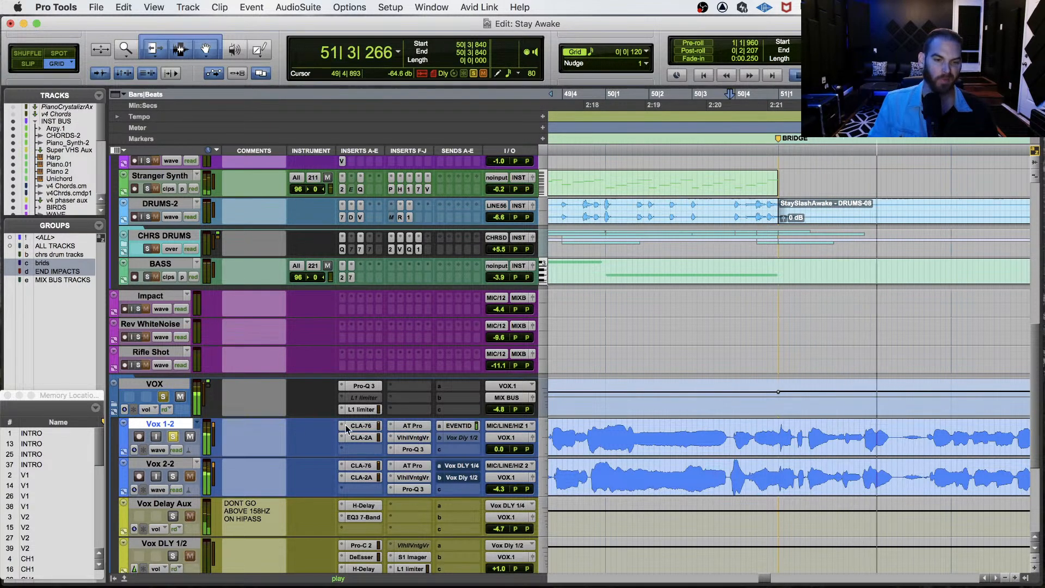
key("space")
key("space")
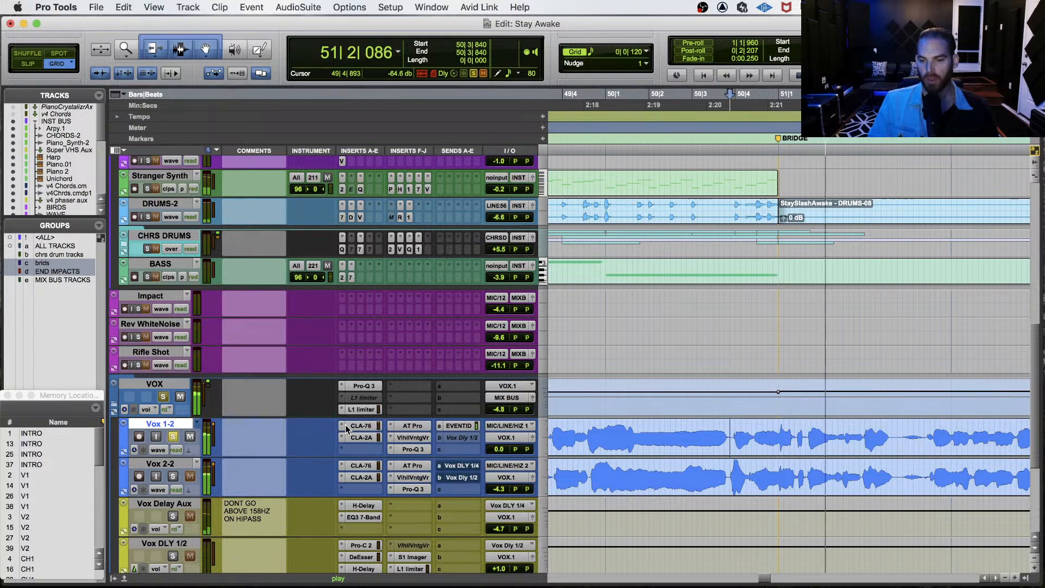
key("space")
Switch the solo from Vox 1-2 to Vox 2-2 and play it from 50|3|840 through the bridge.
left_click(173, 477)
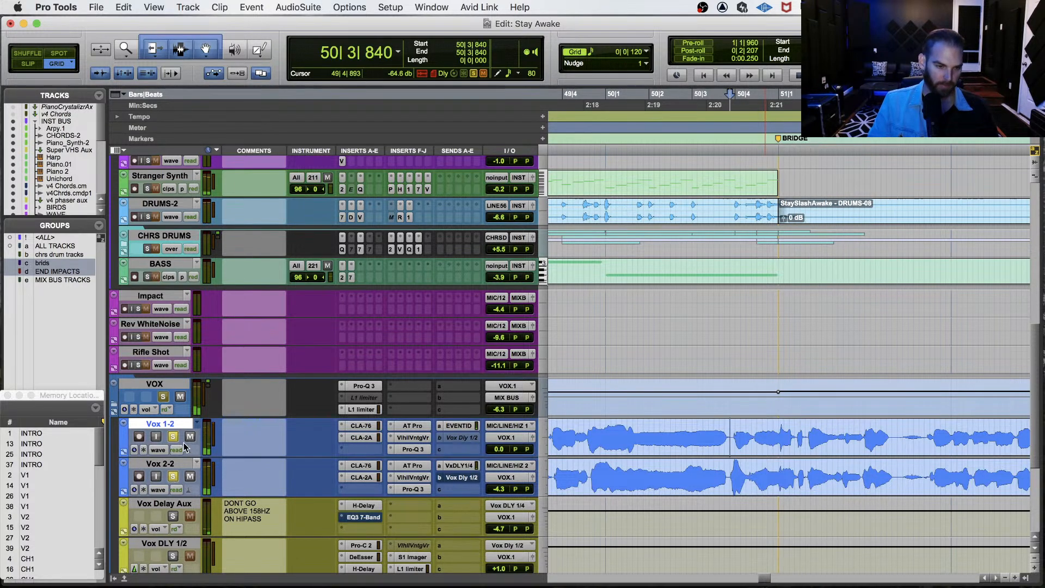
left_click(173, 437)
key("space")
key("space")
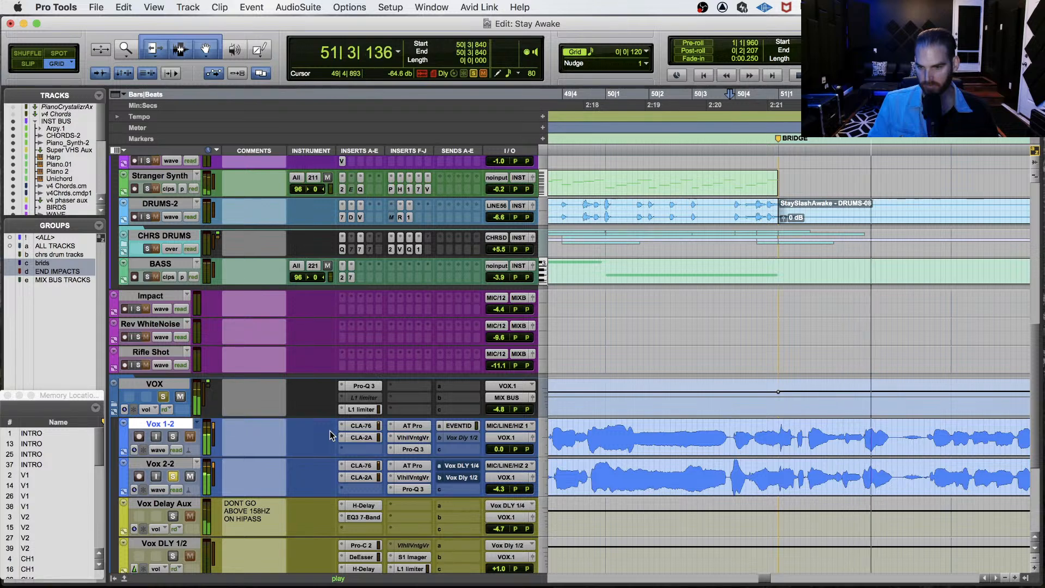
key("space")
key("space")
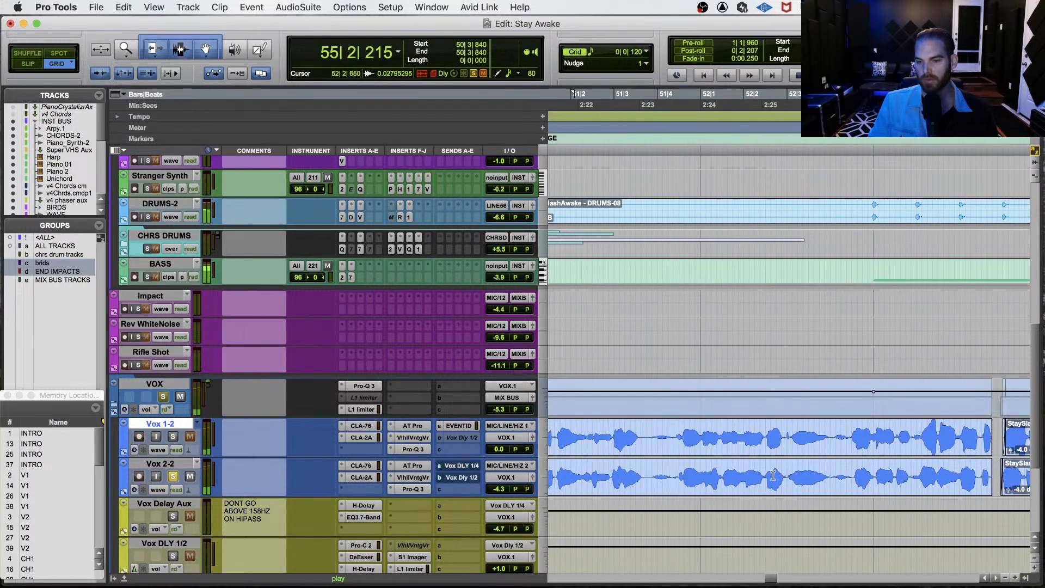
Switch the solo to Vox 1-2 and play its bridge phrase repeatedly from 52|2|000 and 52|1|480.
key("space")
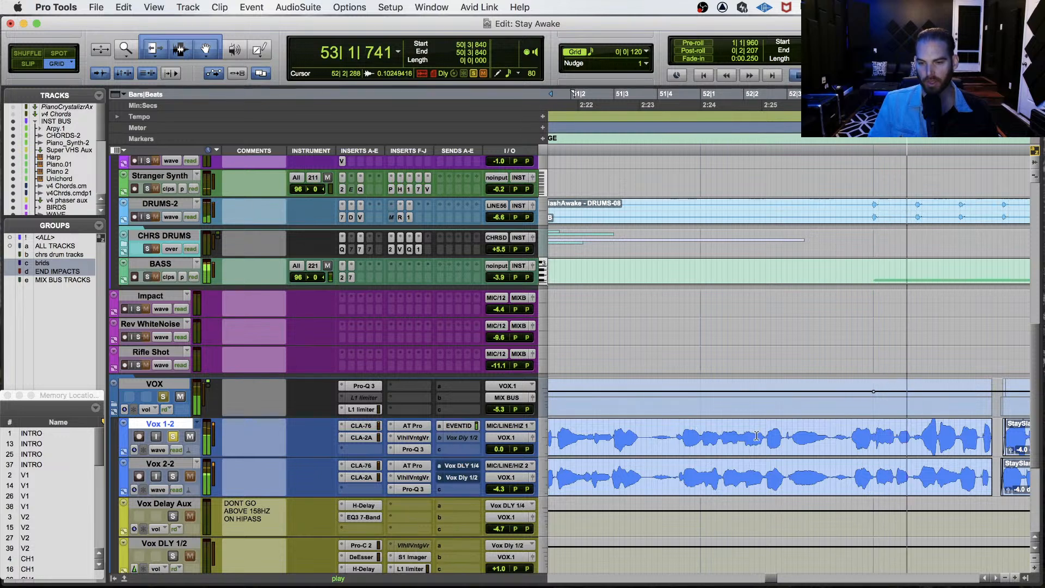
left_click_drag(745, 433, 833, 430)
key("space")
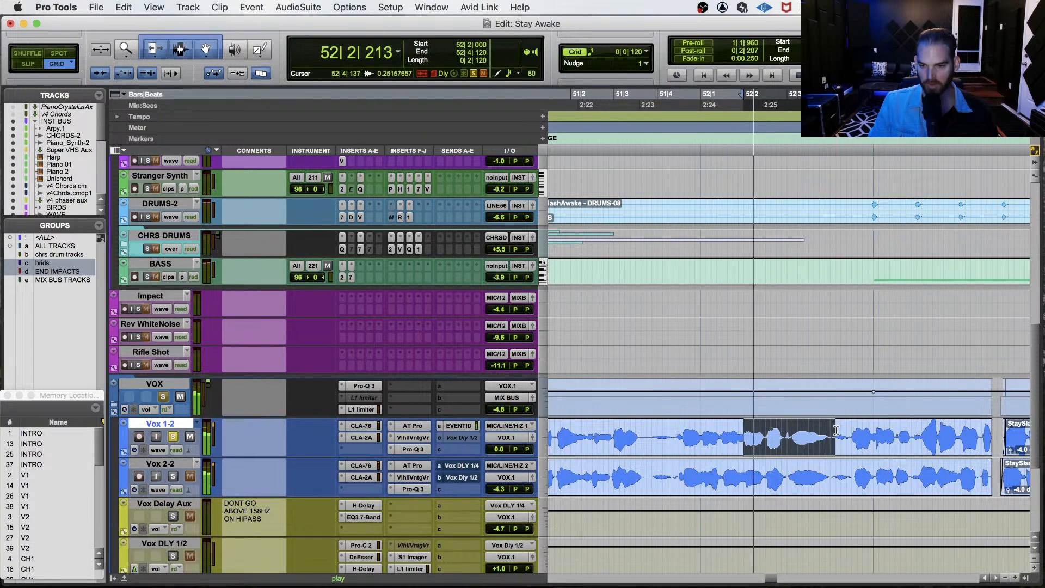
left_click(720, 422)
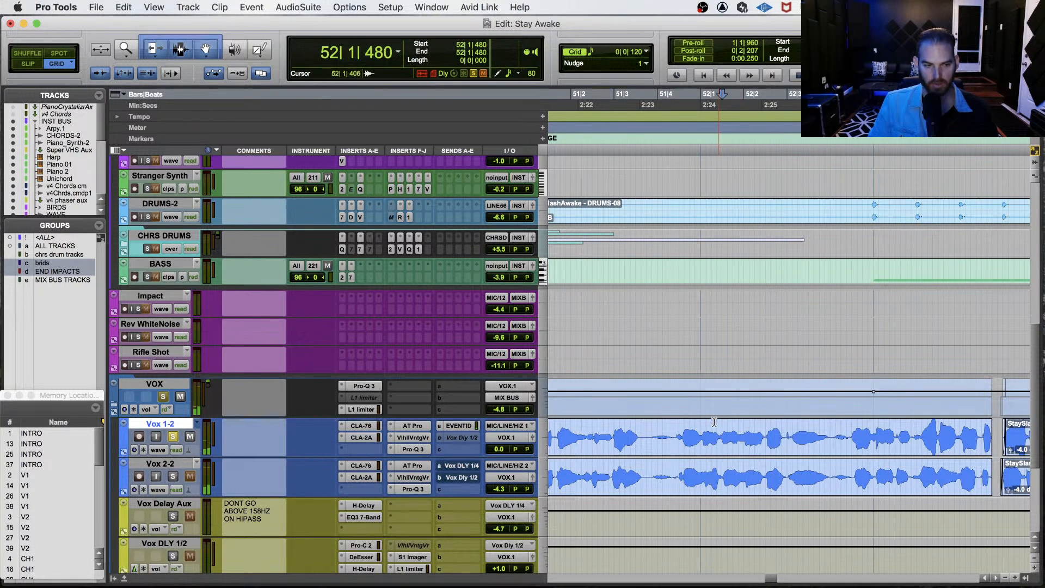
key("space")
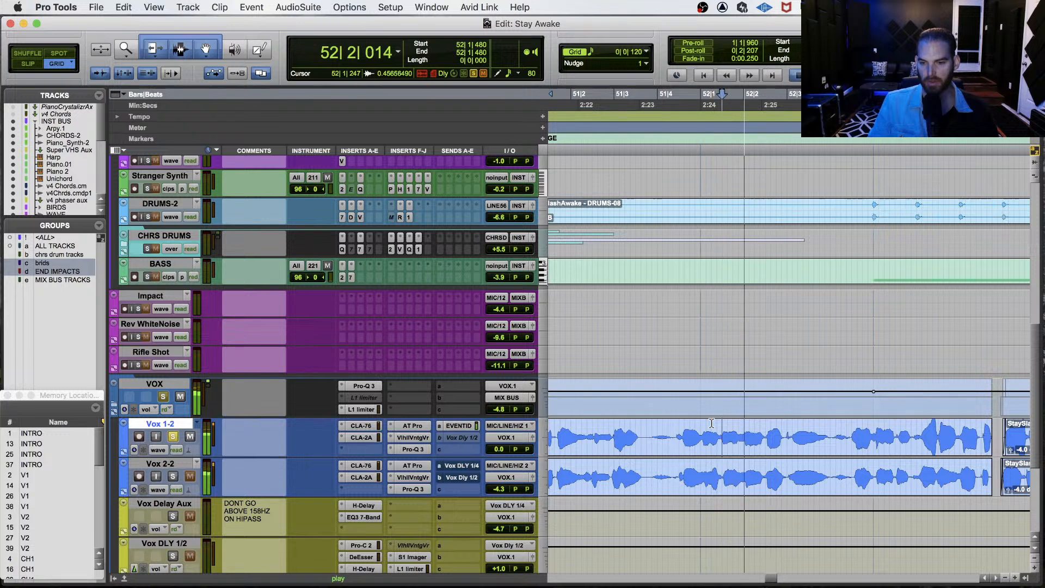
key("space")
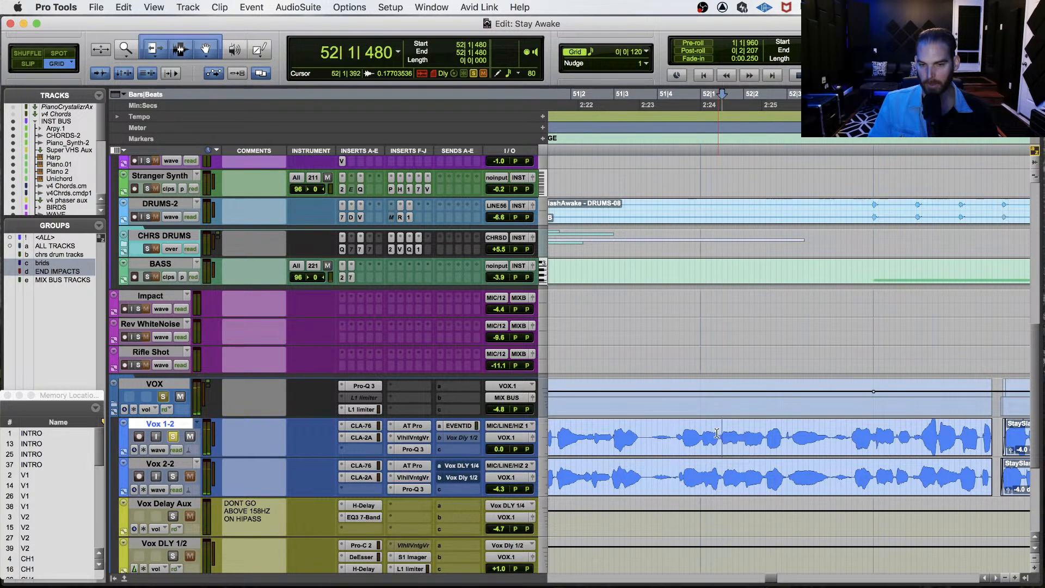
key("space")
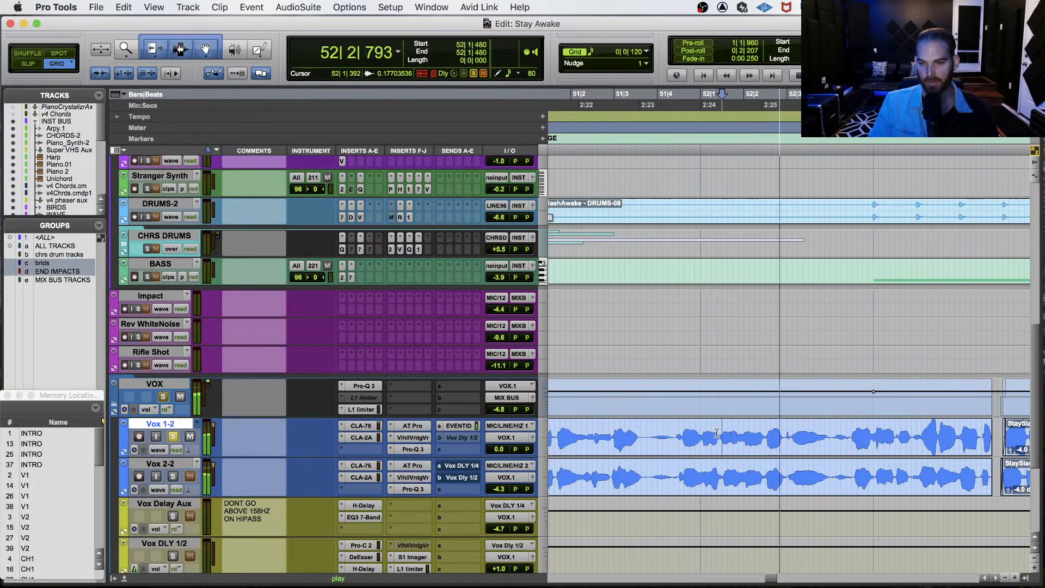
key("space")
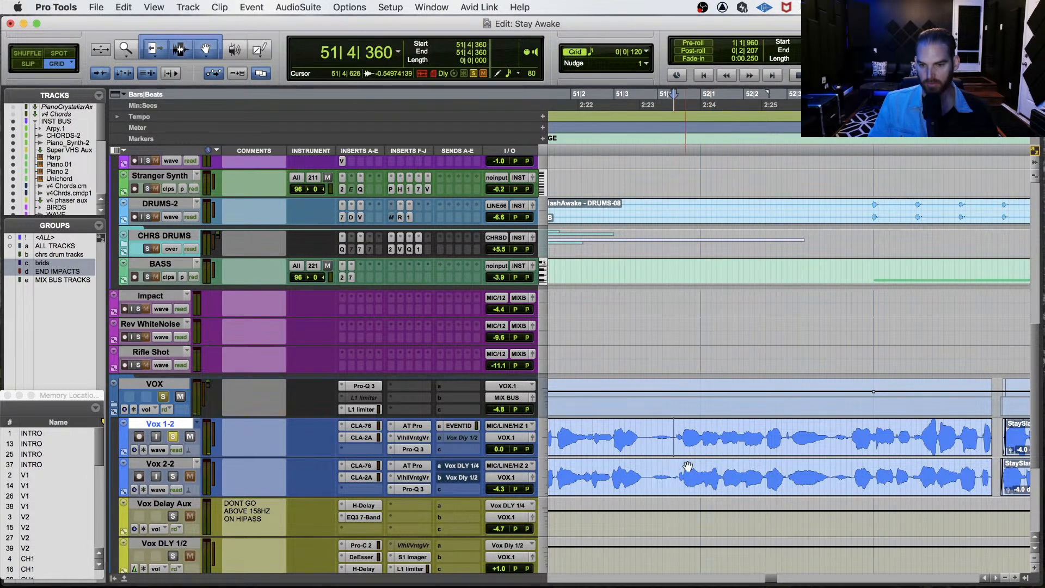
Compare Vox 2-2 and Vox 1-2 in solo from 52|2|000, playing on toward the end of the bridge.
left_click(744, 471)
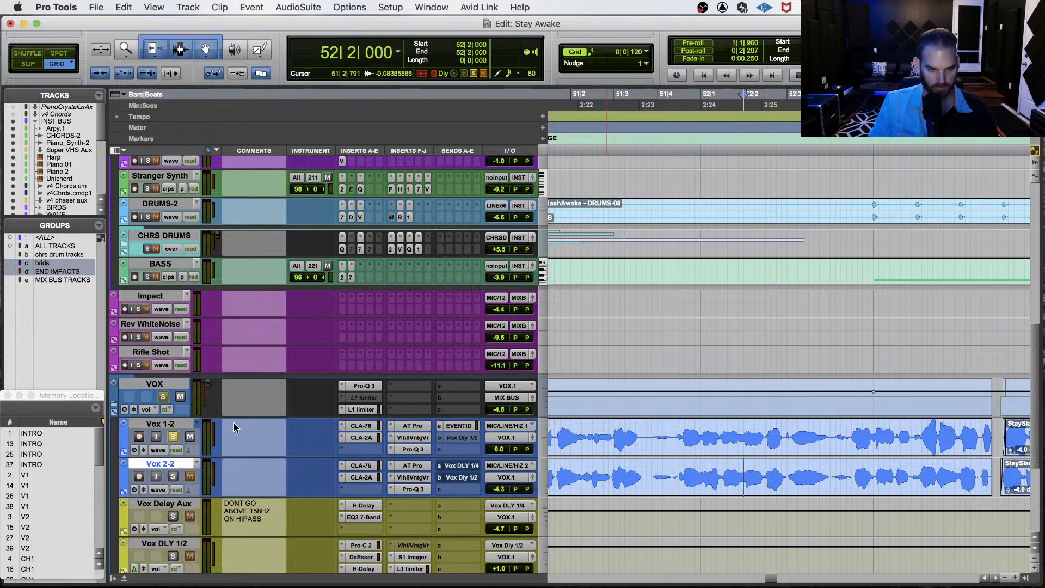
key("space")
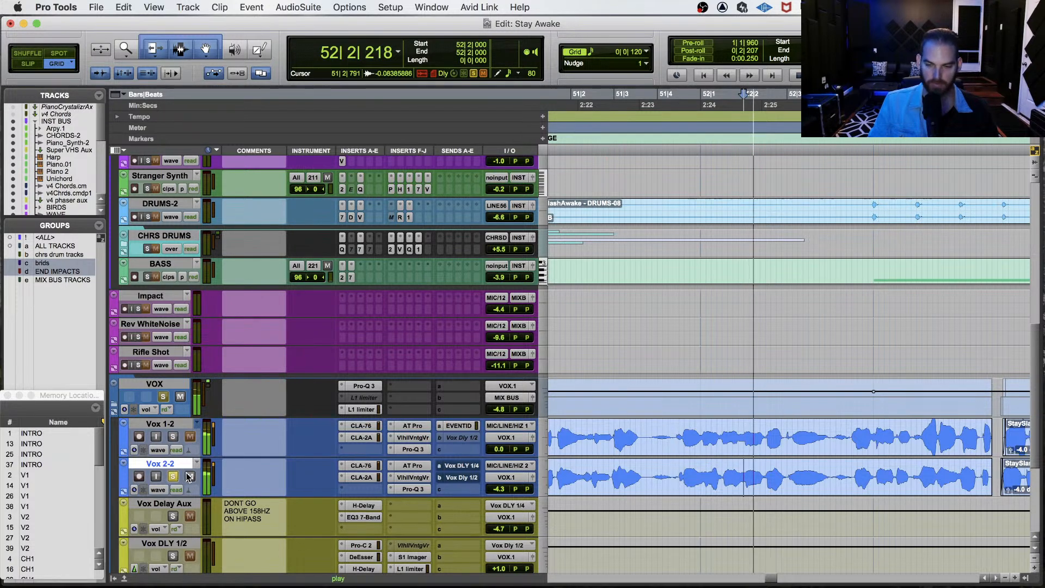
key("space")
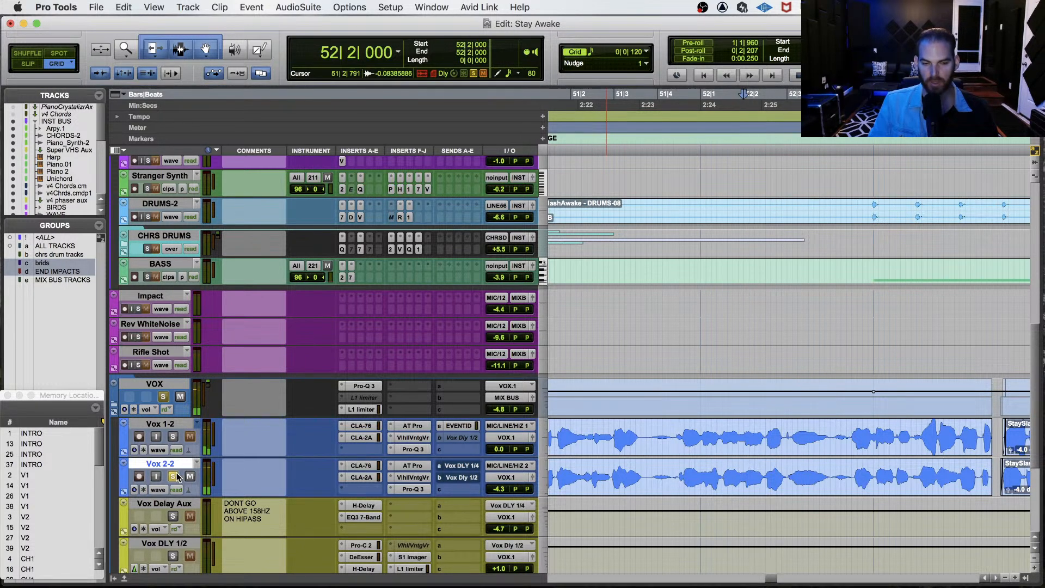
left_click(180, 427)
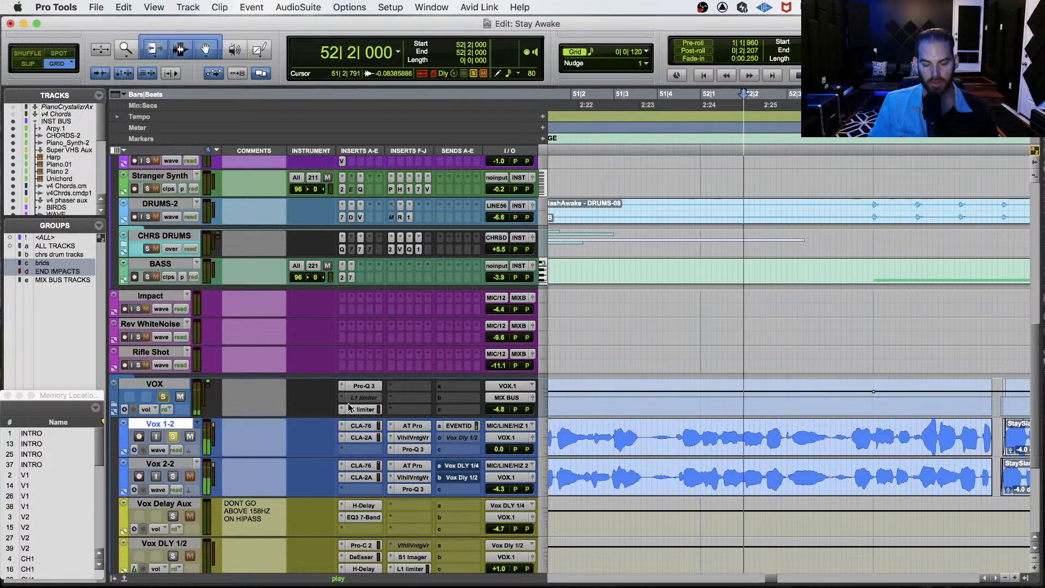
key("space")
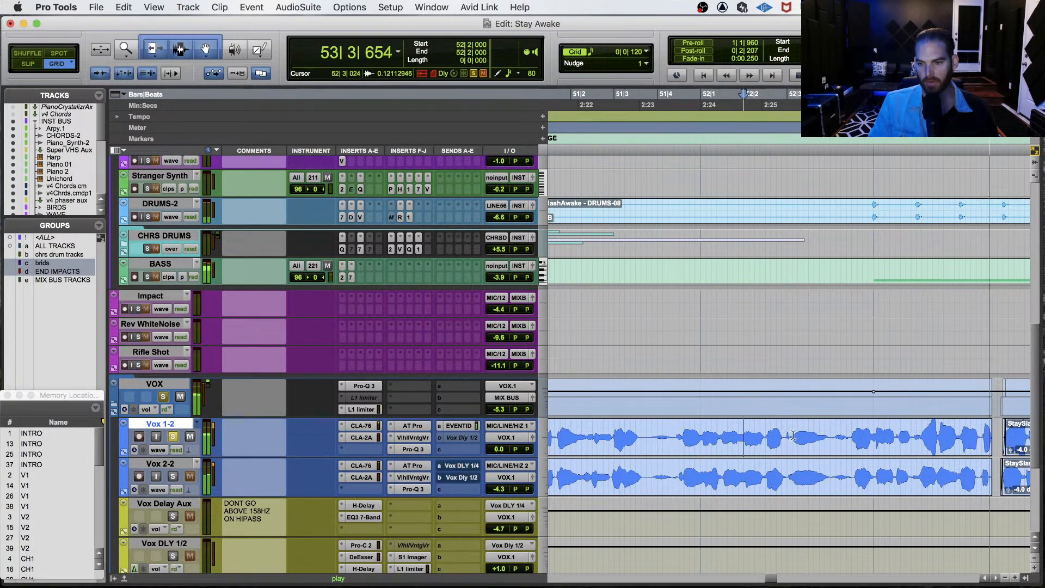
scroll(784, 437, "right", 3)
key("r")
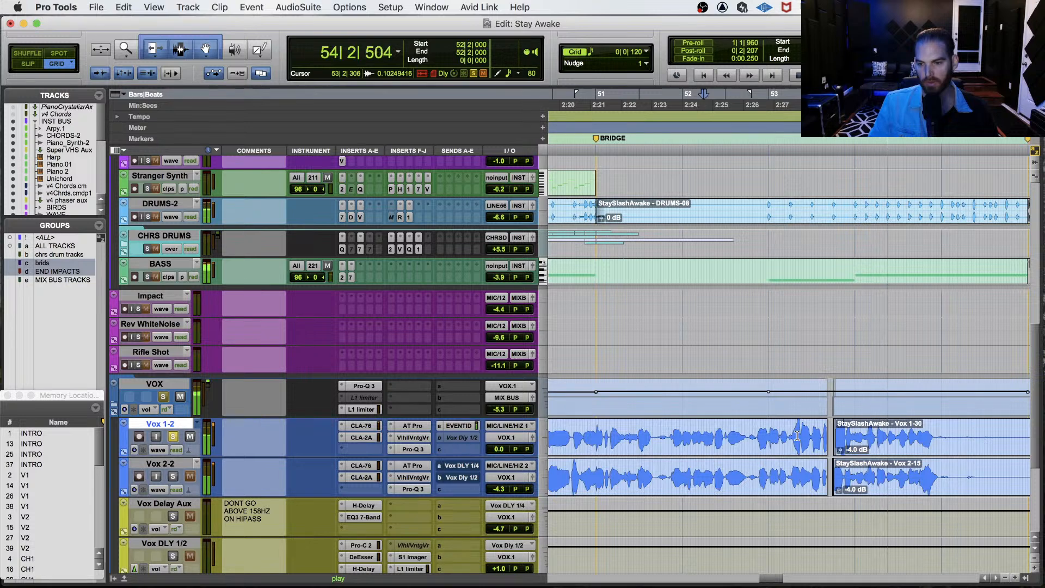
key("space")
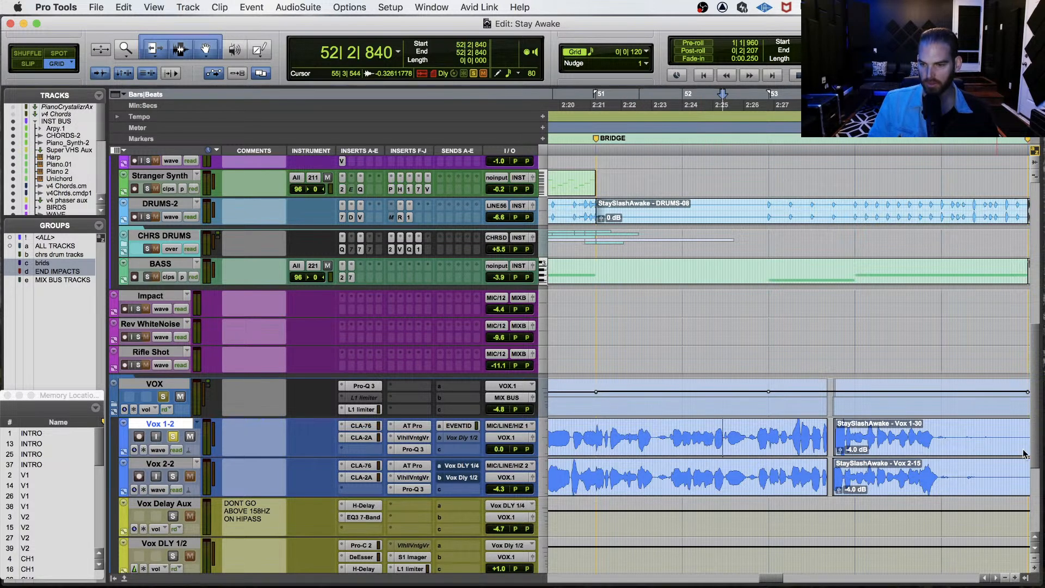
Delete the noise on Vox 1-2 and Vox 2-2 between 55|1|480 and 56|1|000, just before the V4 marker.
scroll(965, 461, "right", 5)
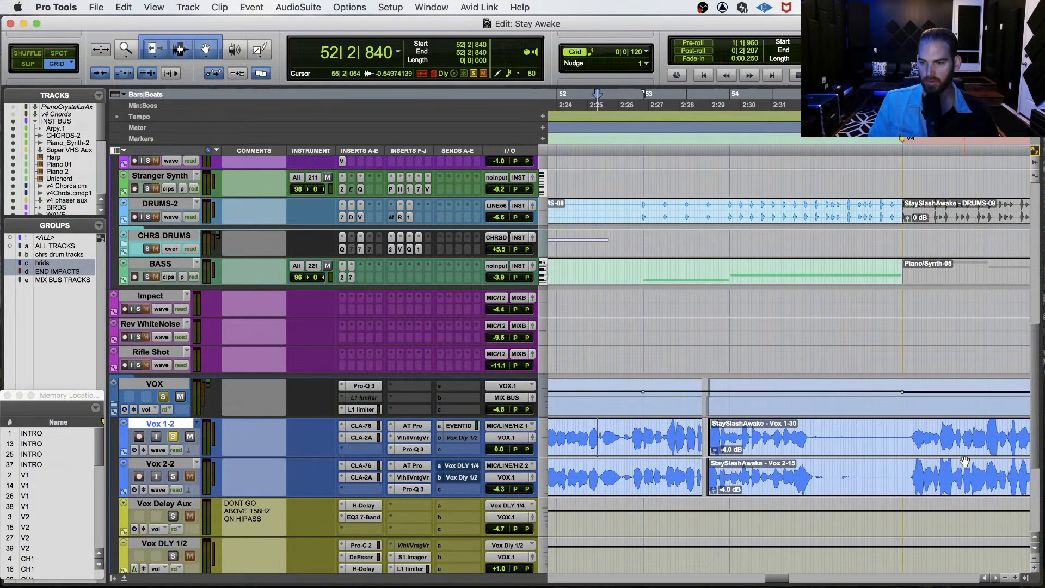
left_click(824, 432)
key("super+bracketright")
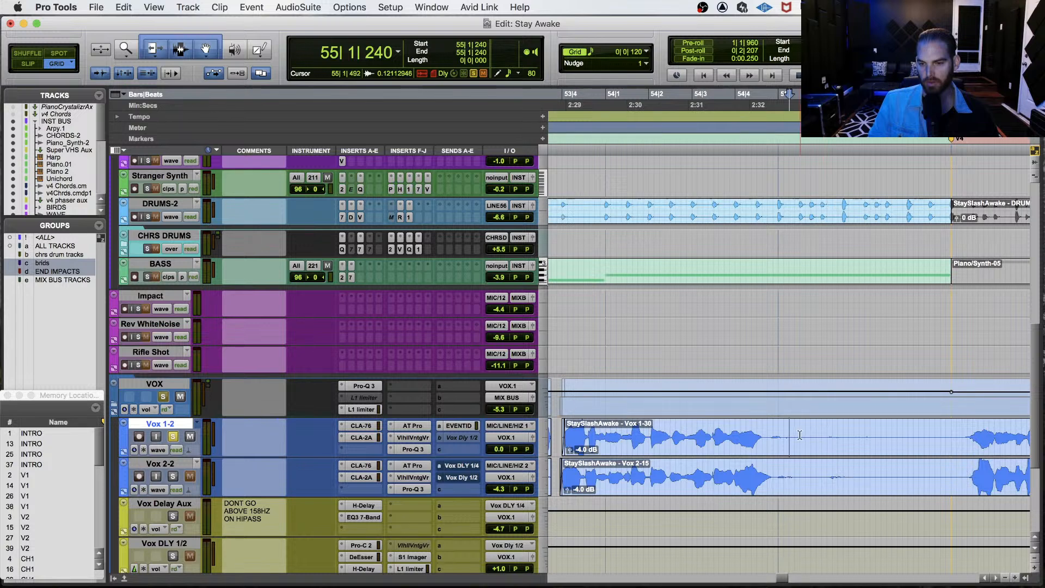
left_click_drag(802, 461, 965, 479)
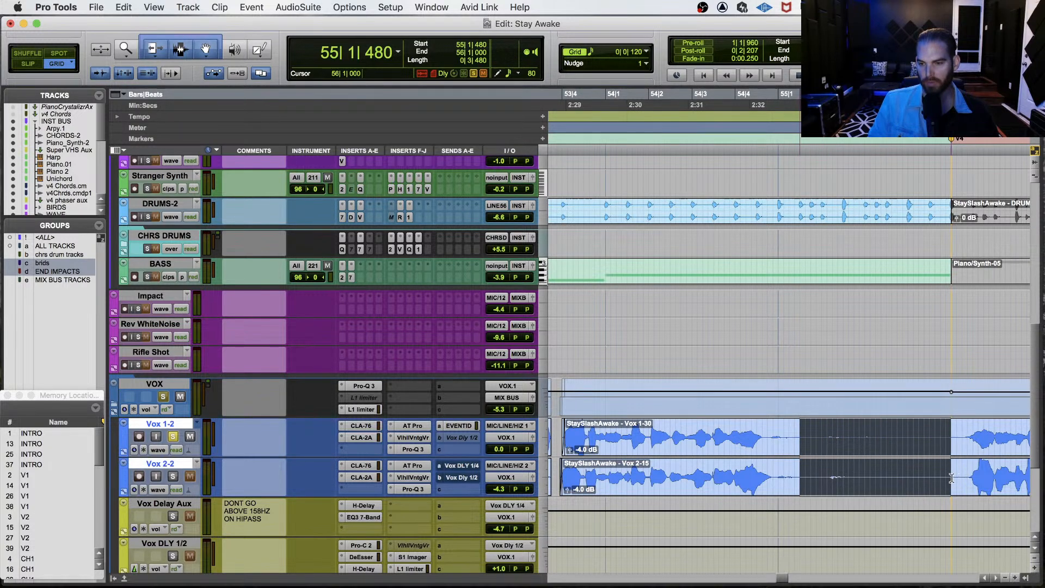
key("Delete")
Fade out both vocal clips before the new gap, fade them in from 55|4|840 to 56|1|240, and save the session.
left_click_drag(807, 424, 793, 457)
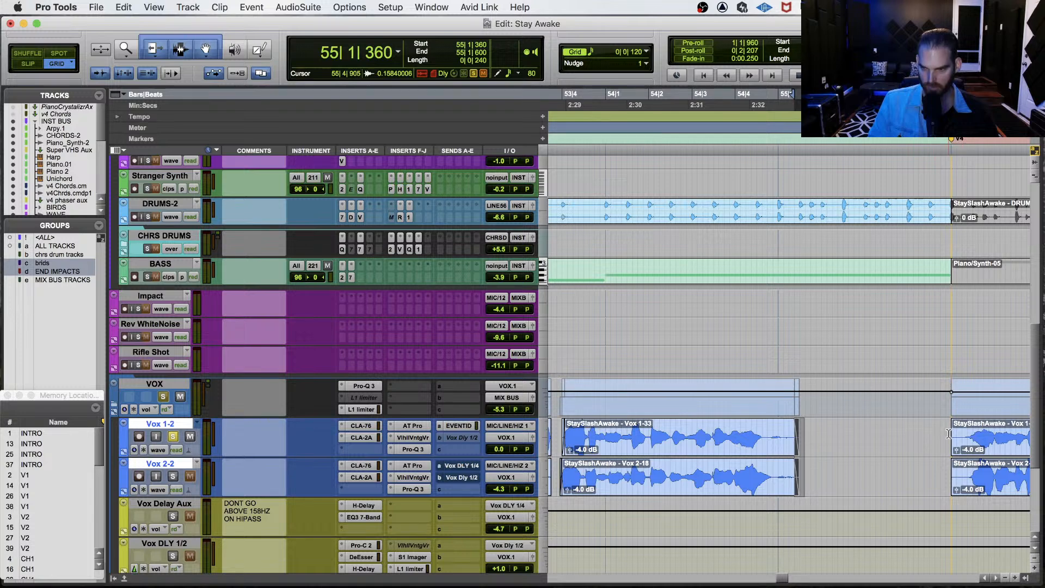
key("ctrl+super+f")
left_click_drag(946, 434, 961, 464)
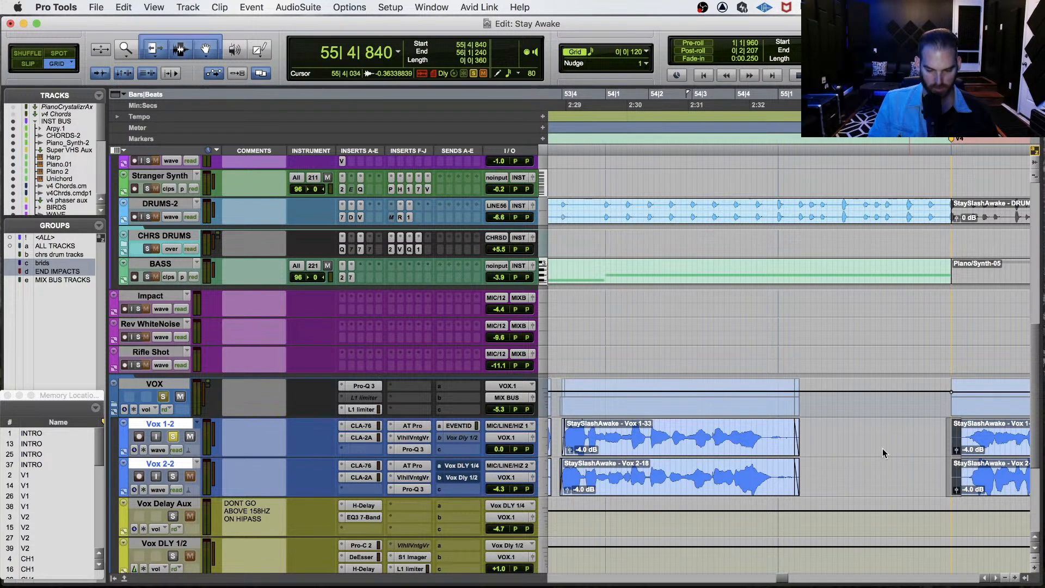
key("f")
key("super+s")
Release the solo on Vox 1-2, keep the VOX folder soloed, and set the playback start to 50|3|840 before the BRIDGE marker.
key("F7")
scroll(828, 417, "left", 3)
key("r")
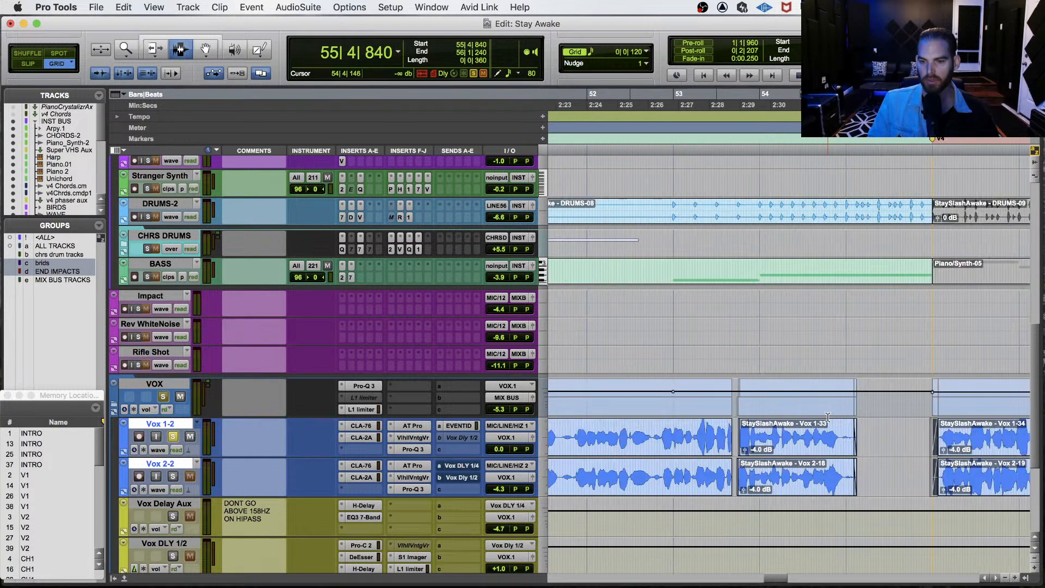
key("F6+F7")
scroll(828, 417, "left", 3)
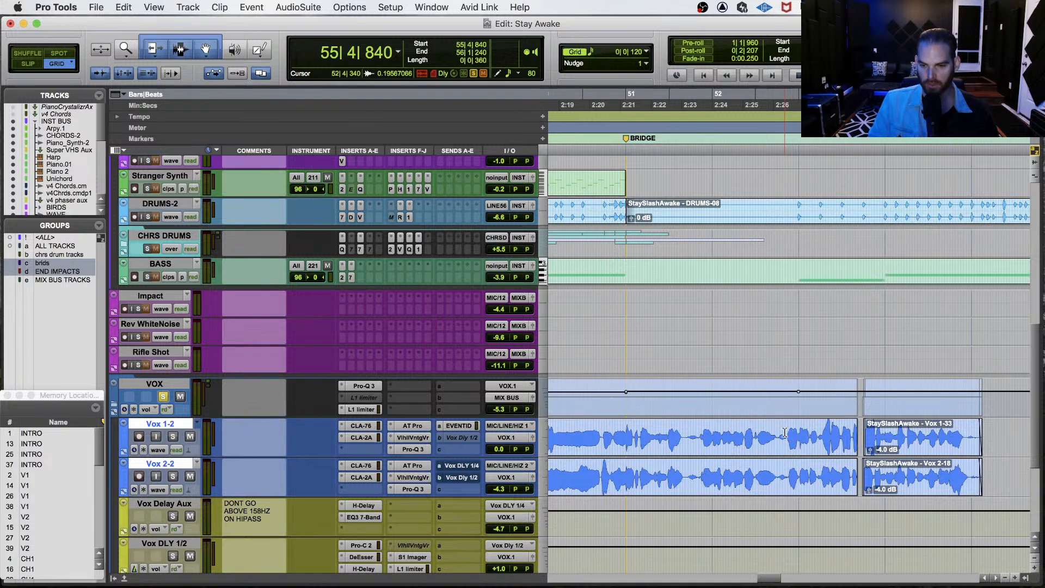
left_click_drag(784, 432, 992, 479)
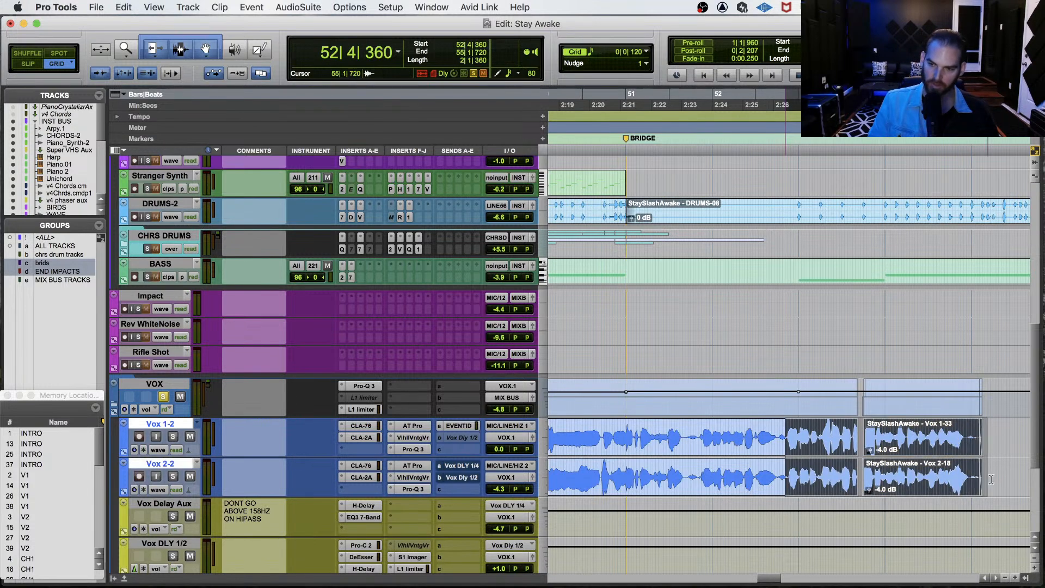
left_click(911, 466)
left_click(788, 430)
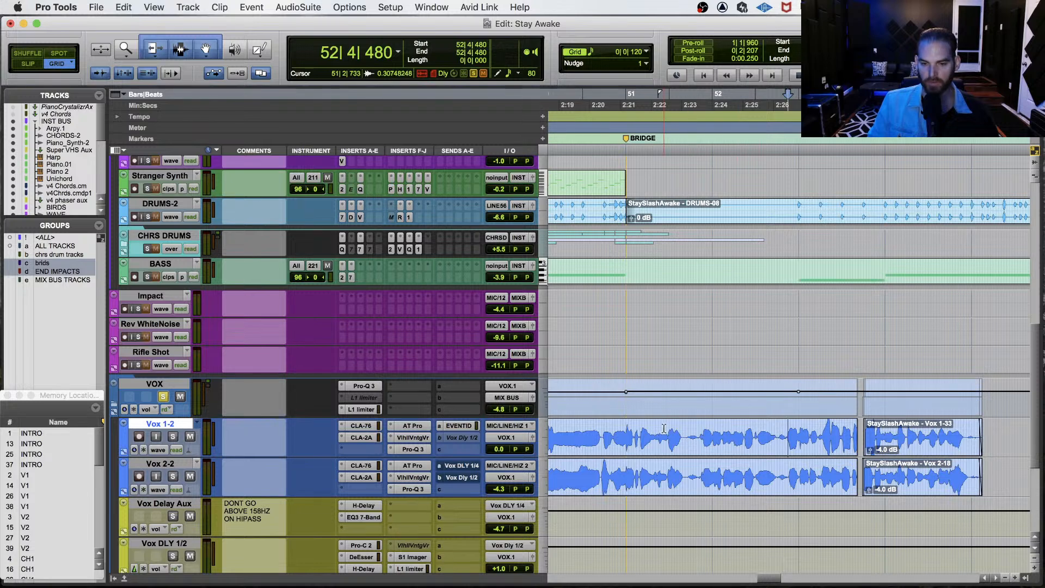
left_click(622, 430)
key("r")
key("r")
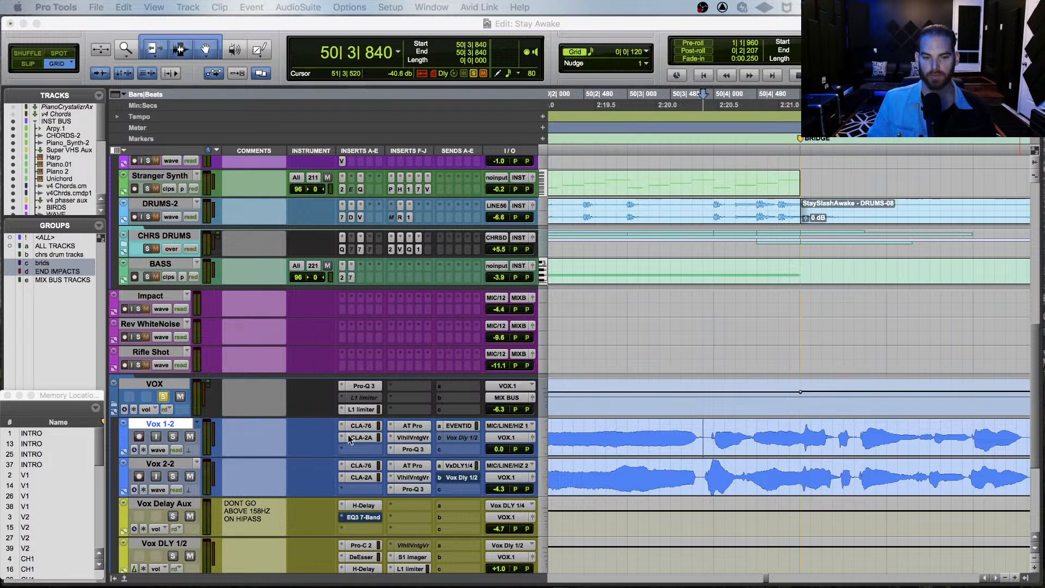
left_click(321, 437)
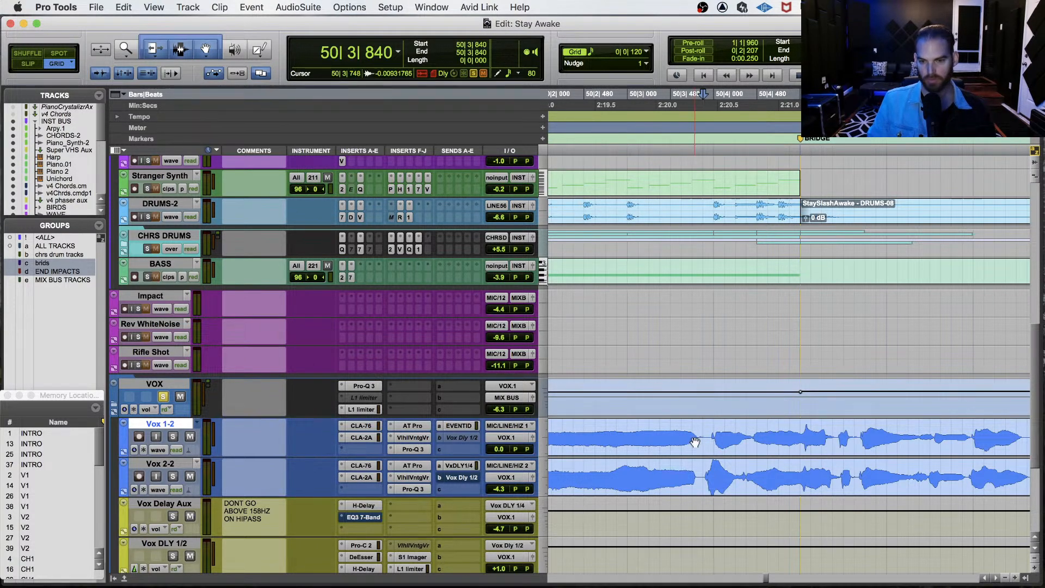
key("r")
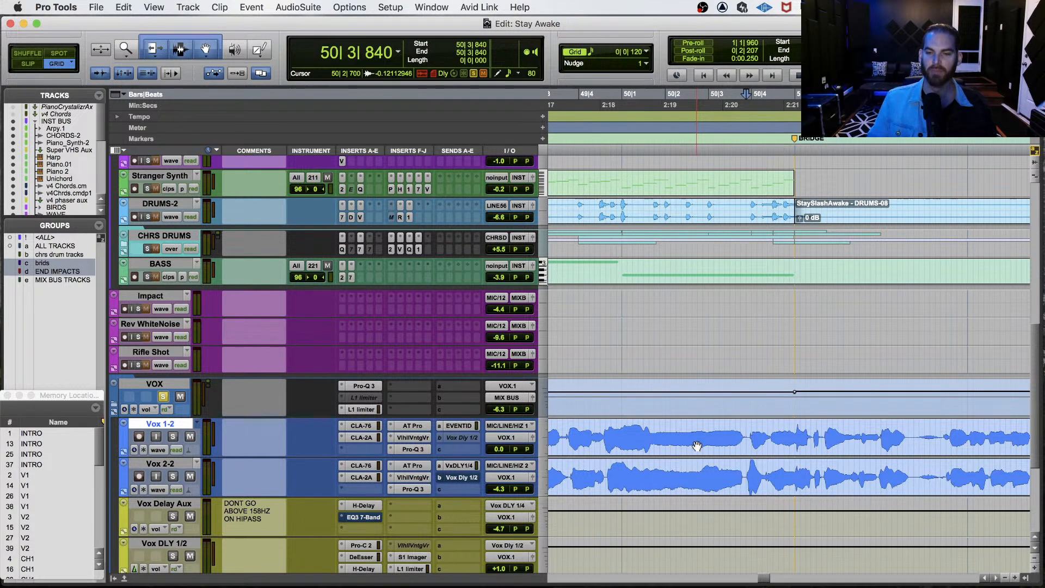
Play the soloed VOX folder from 50|3|840 through the bridge, and check V4 from 55|4|240 with the folder's solo released.
key("space")
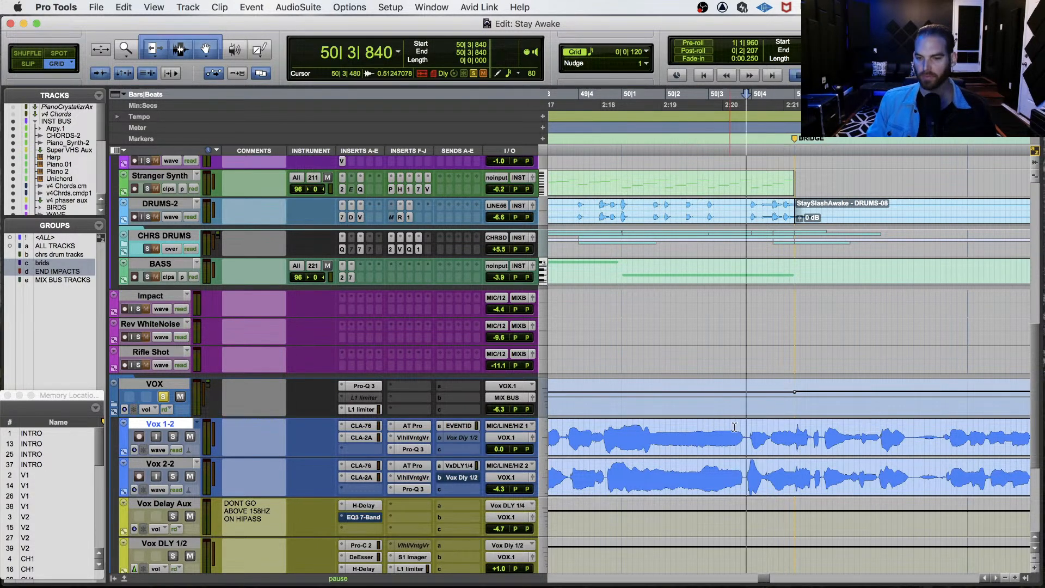
key("r")
key("r")
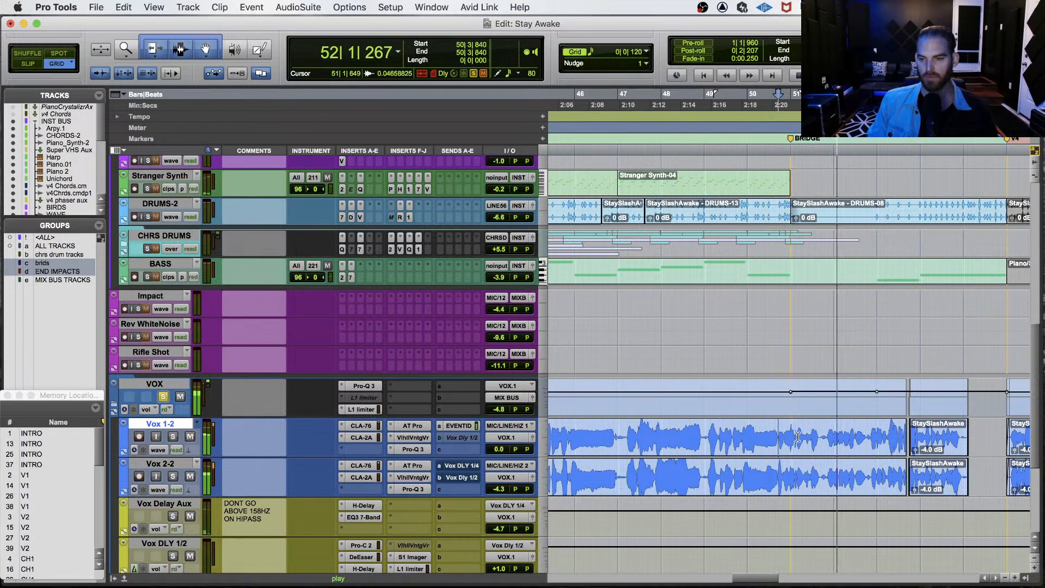
scroll(818, 435, "right", 3)
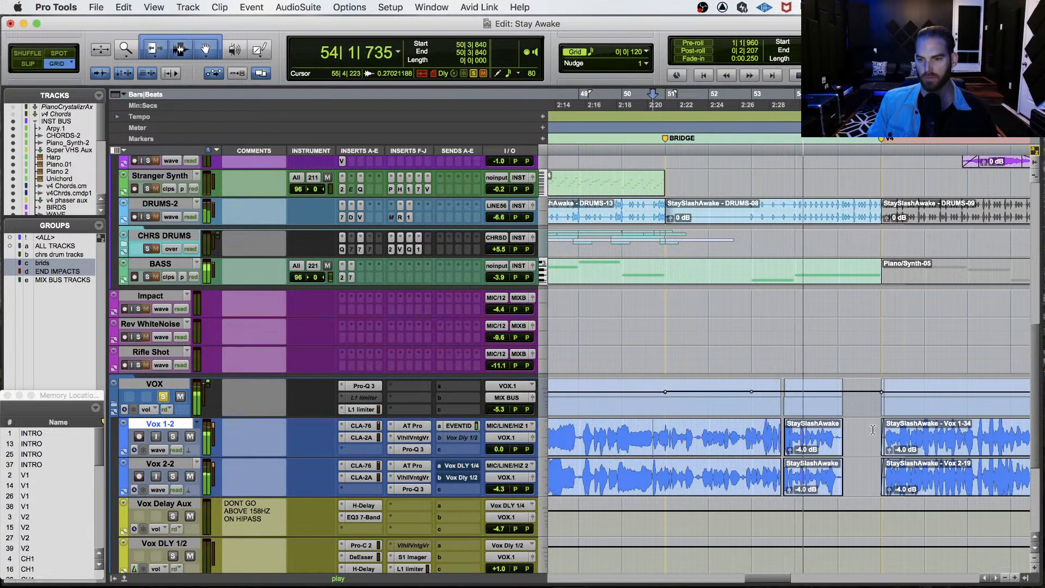
scroll(822, 419, "right", 3)
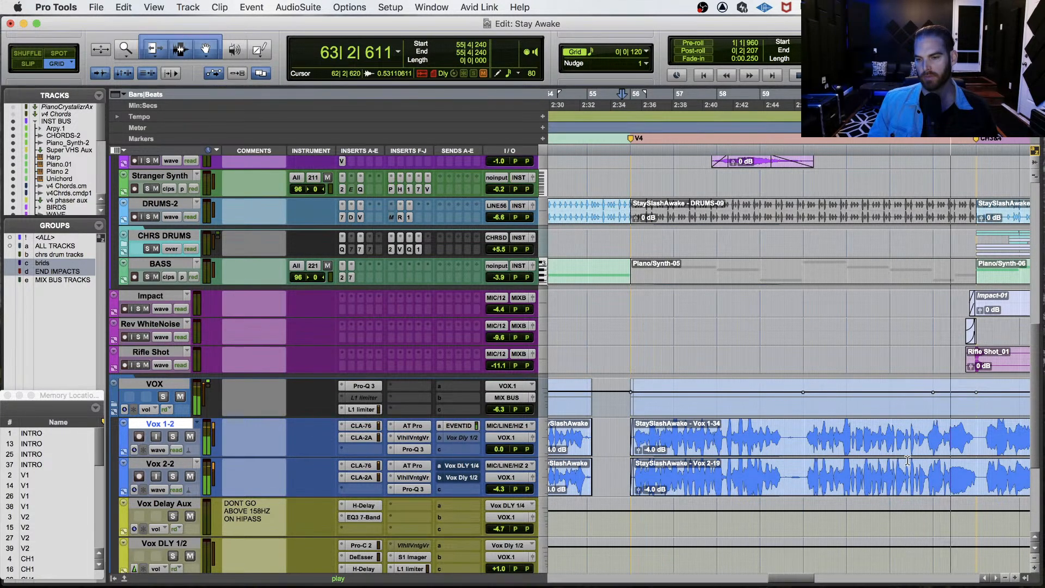
key("space")
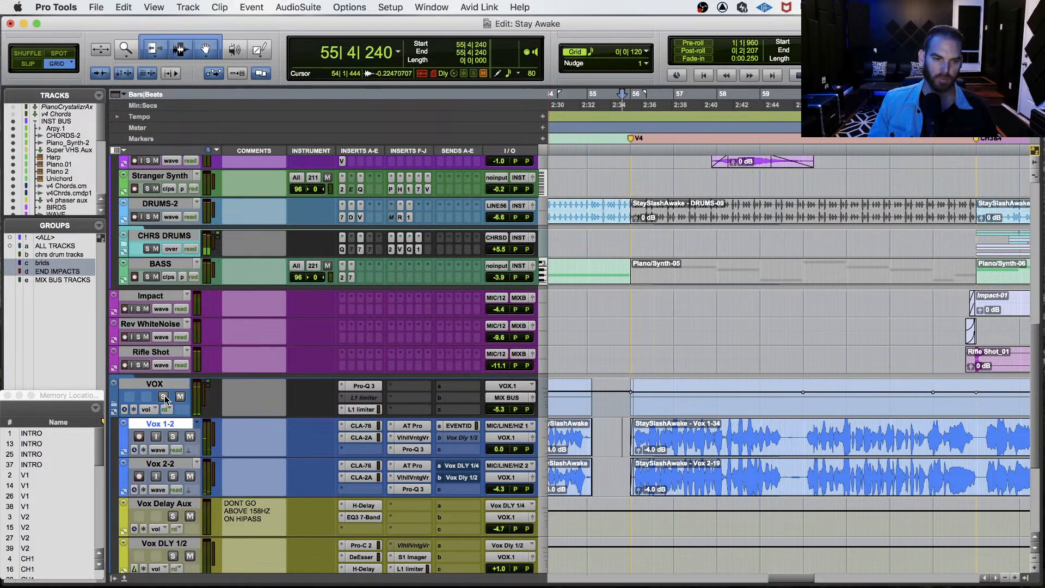
Play V4 from 55|4|240 with the VOX folder soloed, and again with only Vox 1-2 soloed.
key("space")
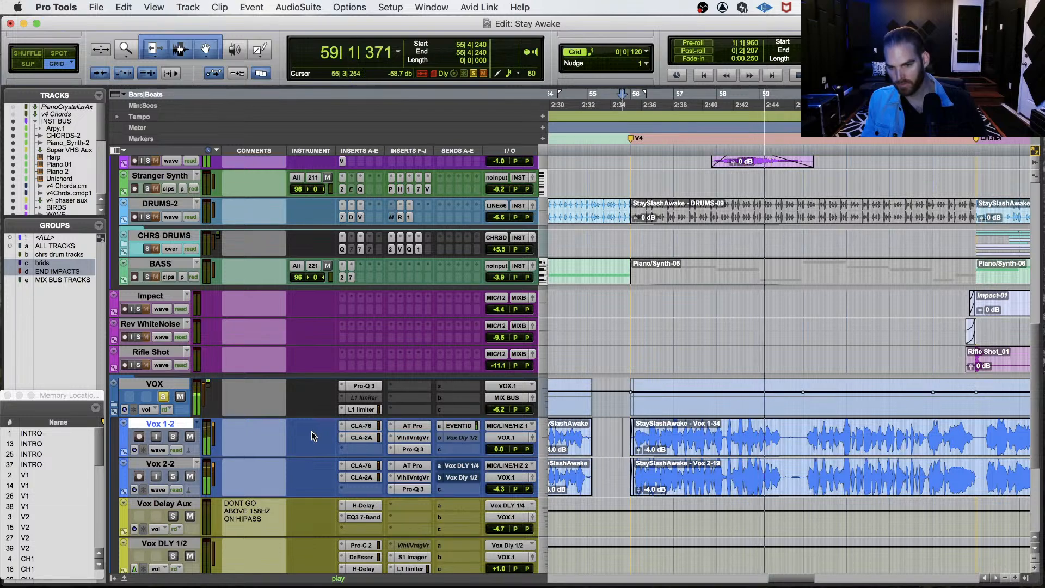
key("space")
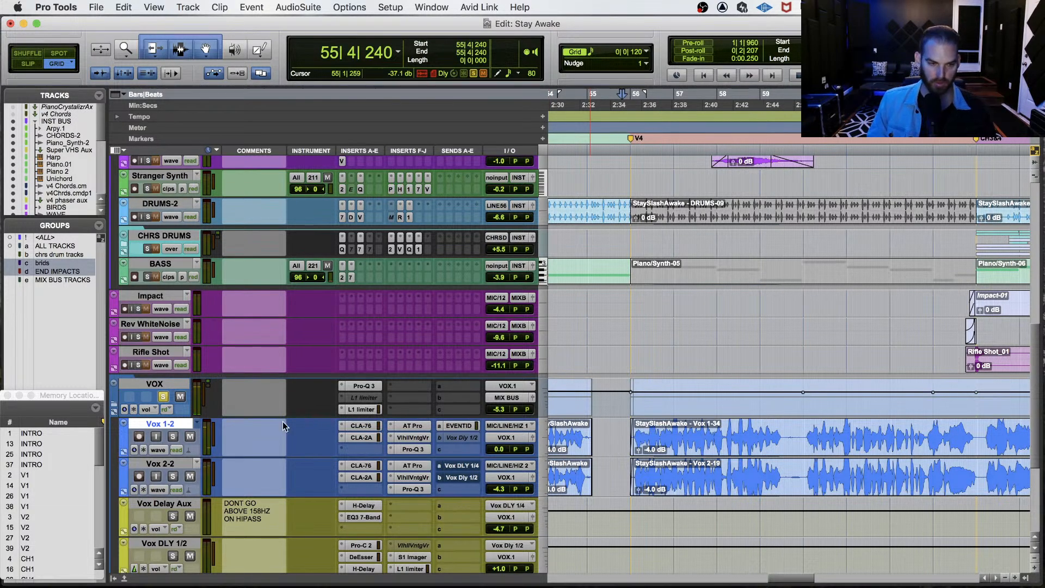
left_click(172, 437)
key("space")
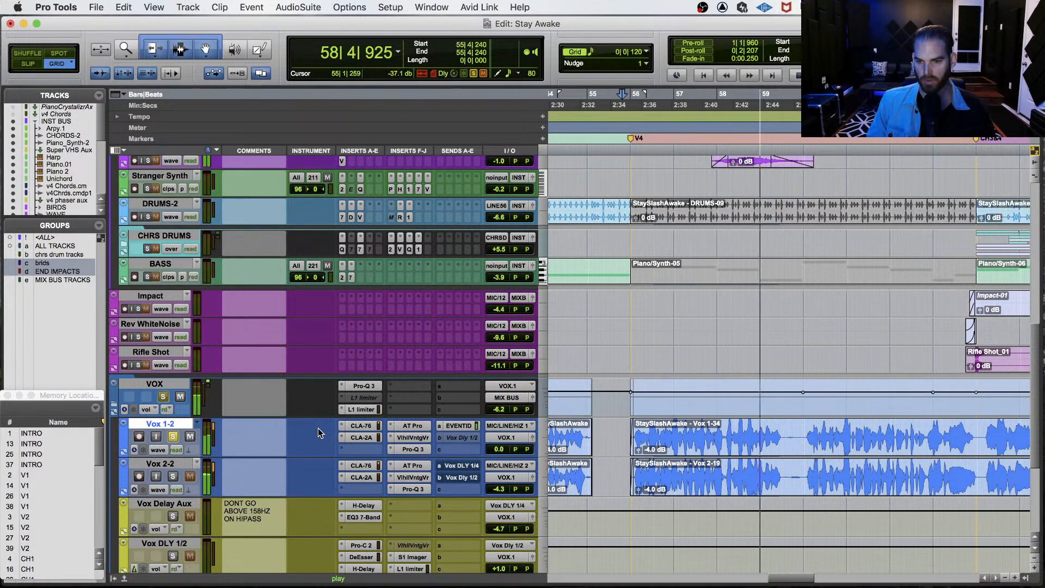
key("space")
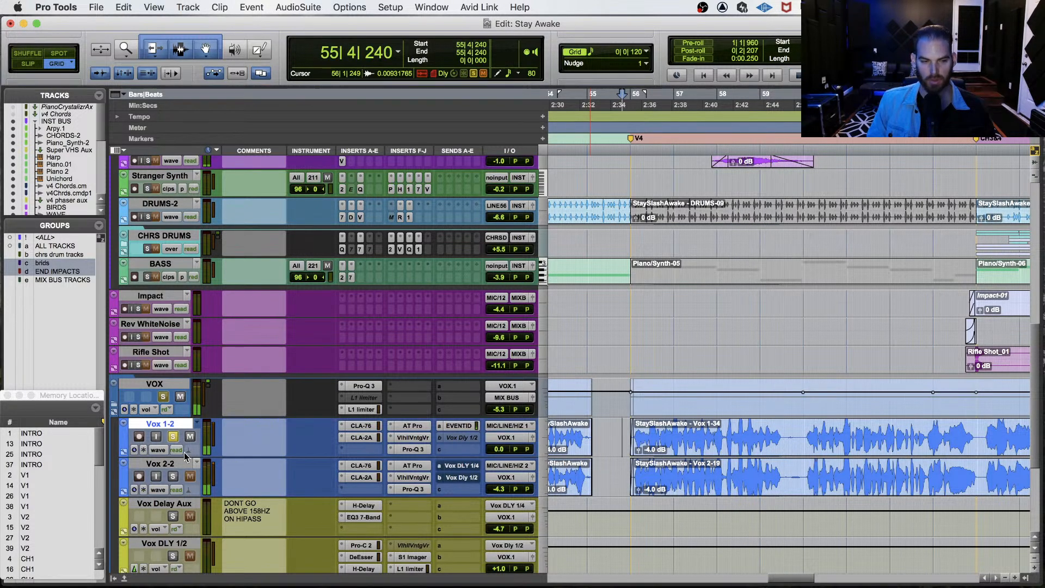
Play V4 from 55|4|240 with only Vox 2-2 soloed inside the VOX folder, and release that track's solo.
key("space")
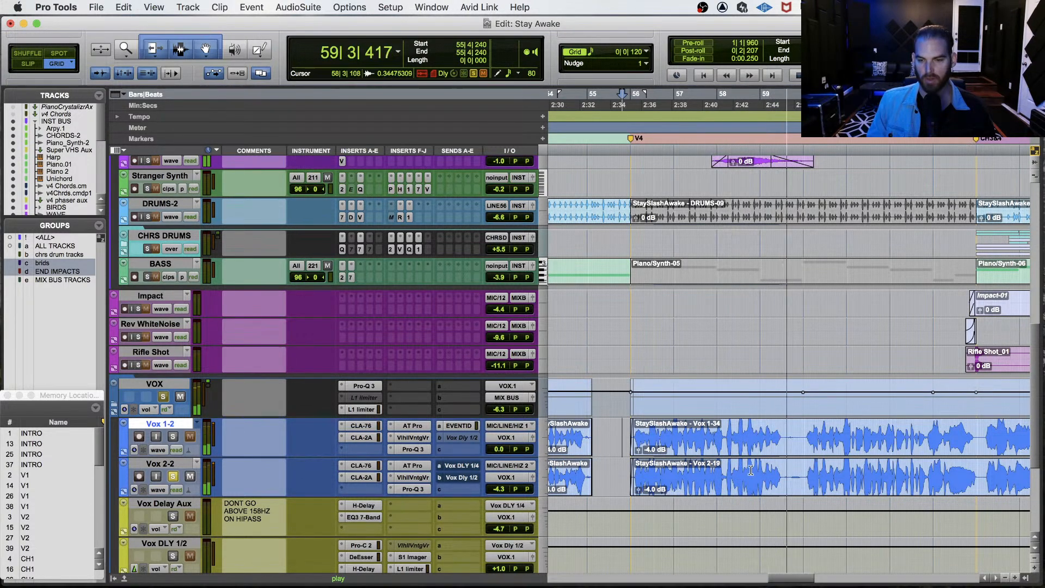
key("space")
left_click(807, 469)
left_click_drag(632, 443, 983, 467)
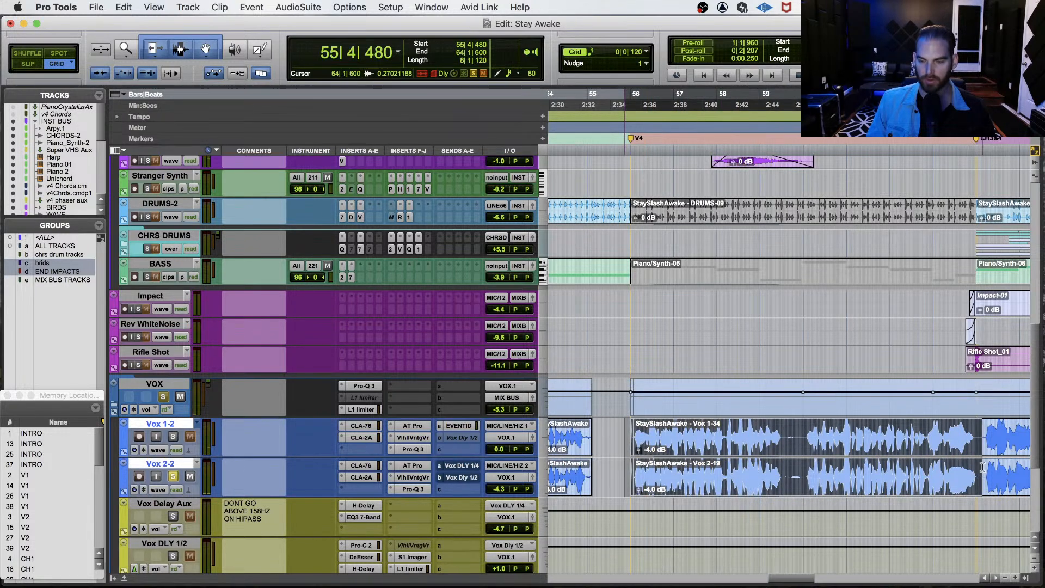
left_click(698, 436)
key("cmd+7")
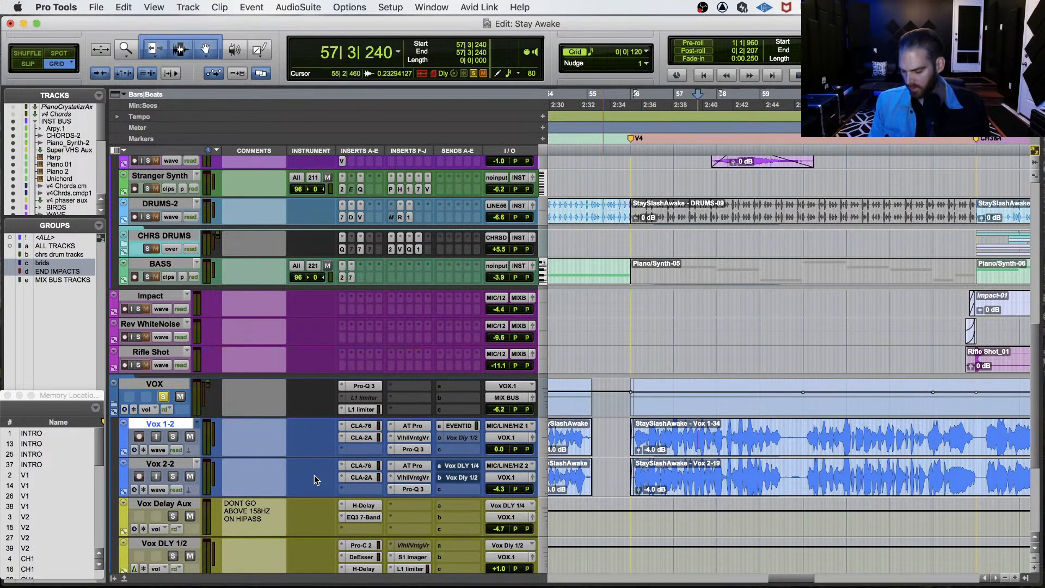
Solo Vox 1-2 and play it from 56|1|120 at the start of V4.
left_click(173, 436)
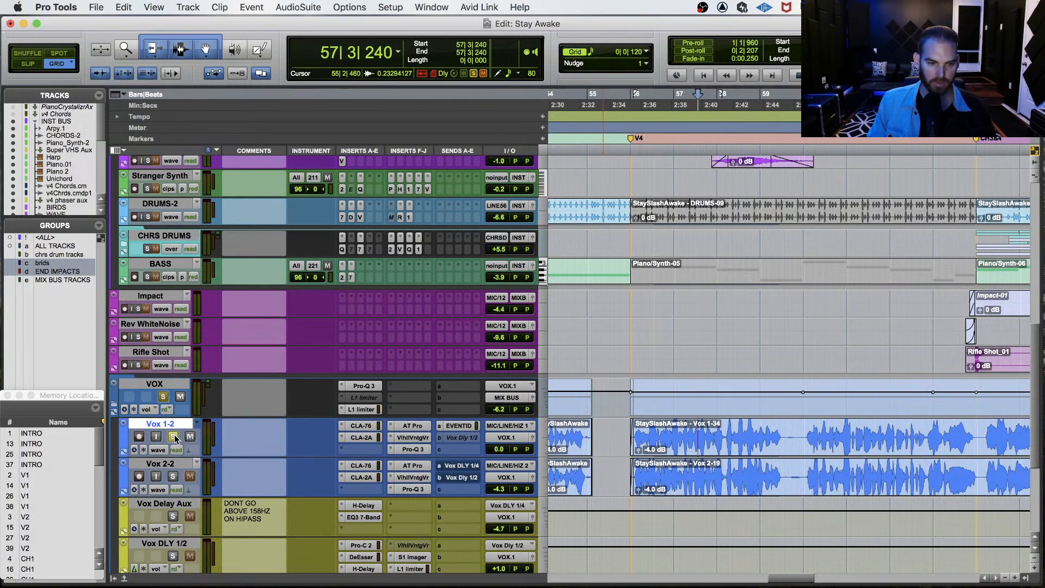
key("F7")
left_click(631, 434)
key("space")
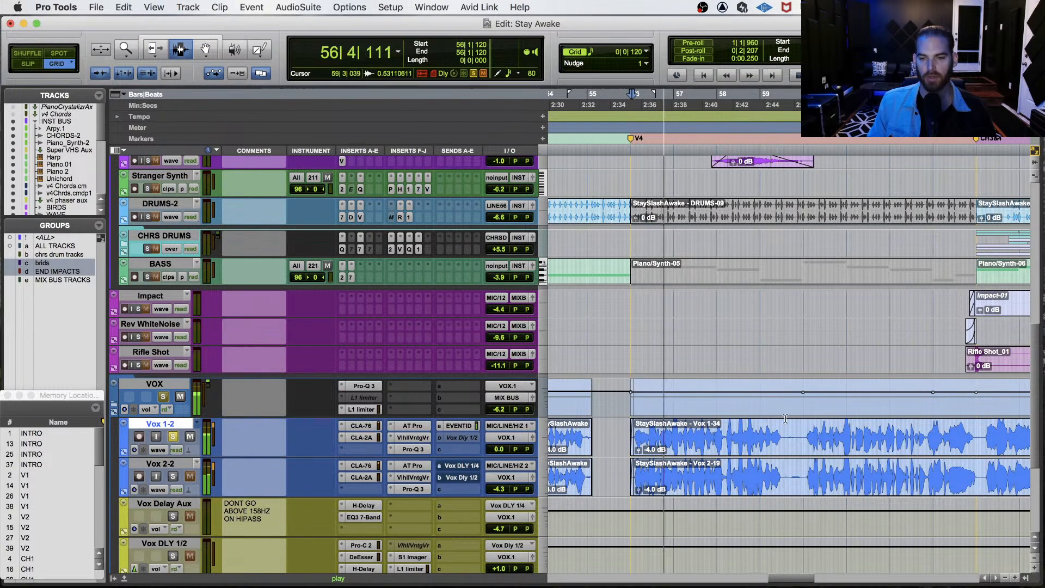
key("space")
Move the solo from Vox 1-2 to Vox 2-2 and play V4 from 56|3|600.
left_click(726, 428)
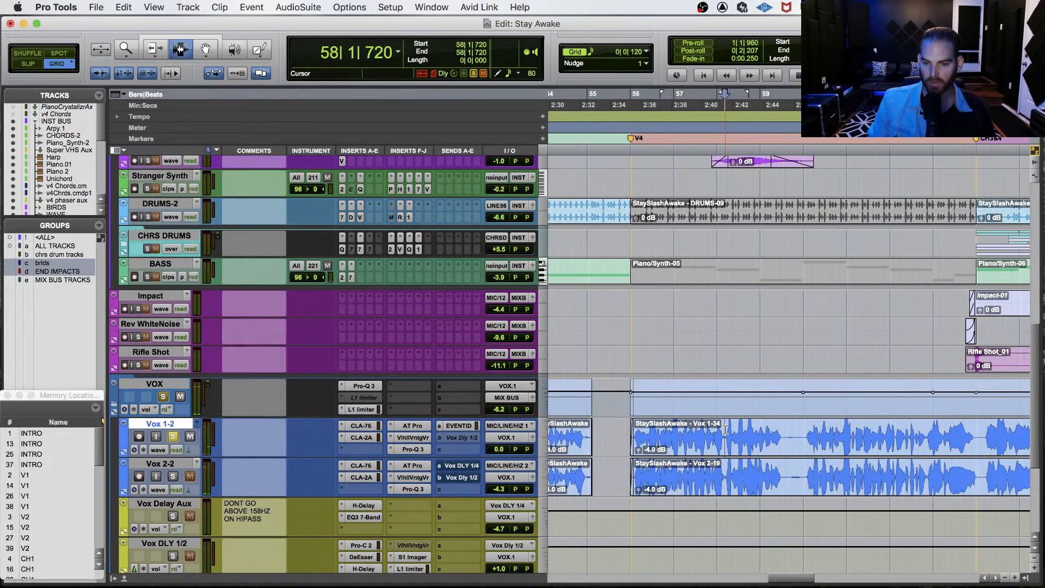
left_click(173, 437)
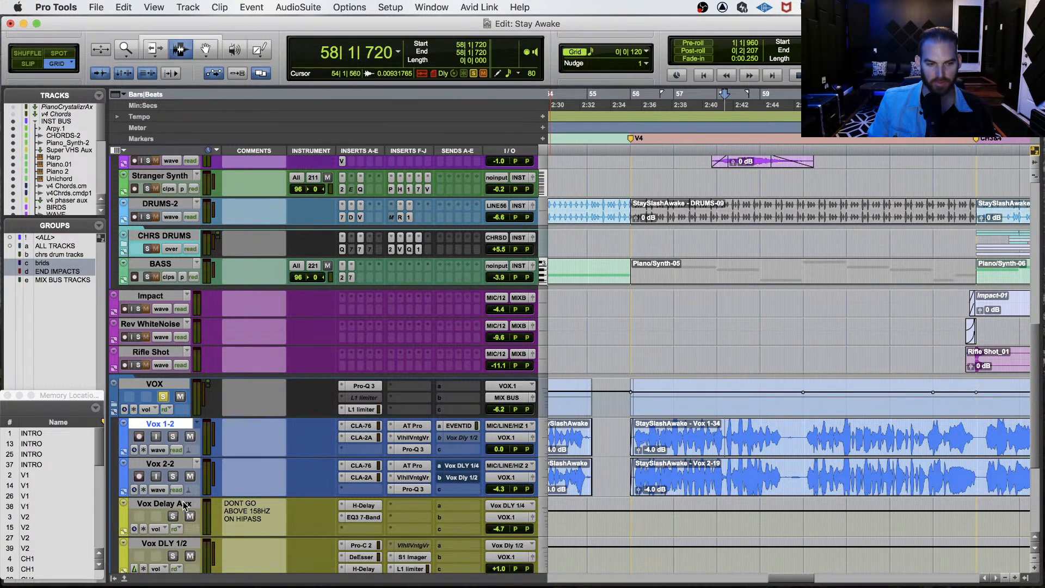
left_click(173, 477)
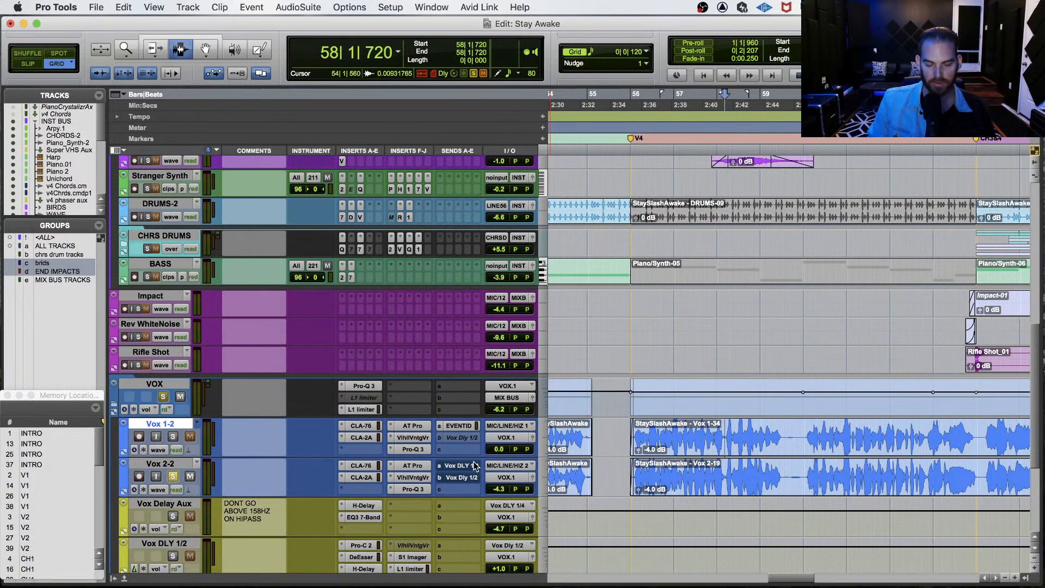
left_click(638, 468)
key("space")
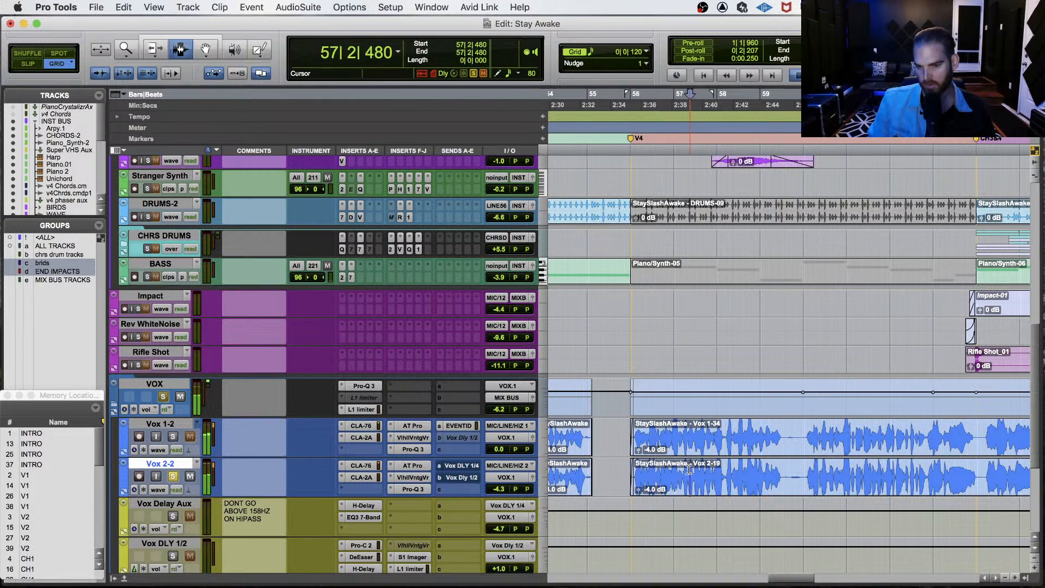
left_click(659, 469)
key("space")
key("space")
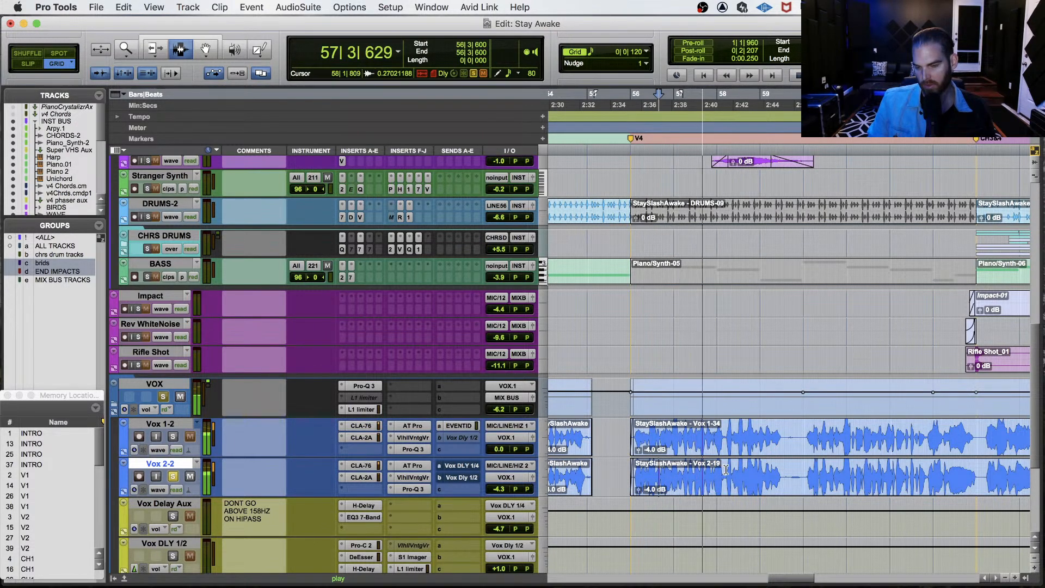
key("space")
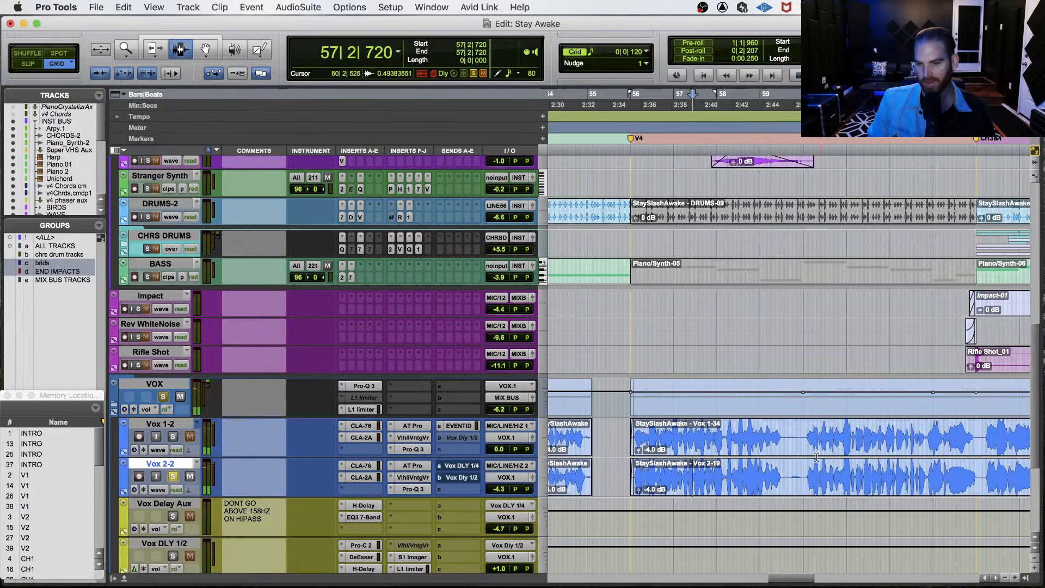
Return the solo to Vox 1-2 and play the second half of V4 from 59|4|840.
left_click(802, 434)
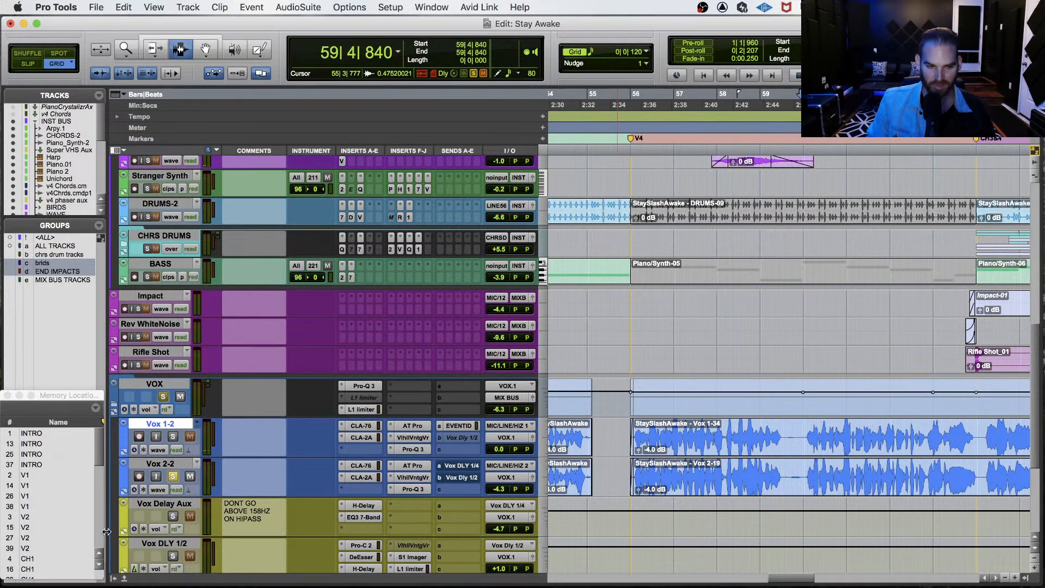
left_click(173, 477)
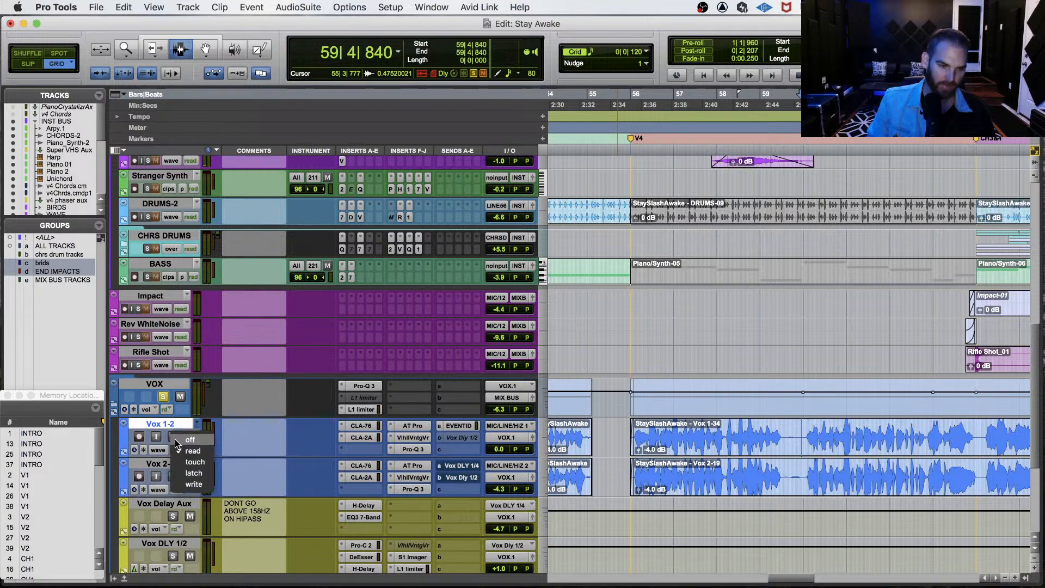
left_click(174, 437)
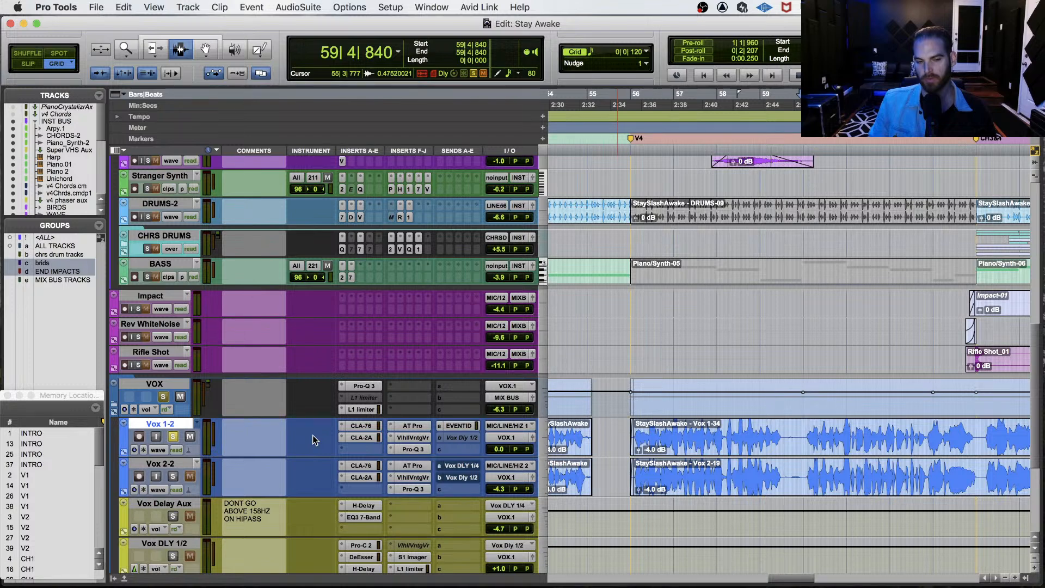
key("space")
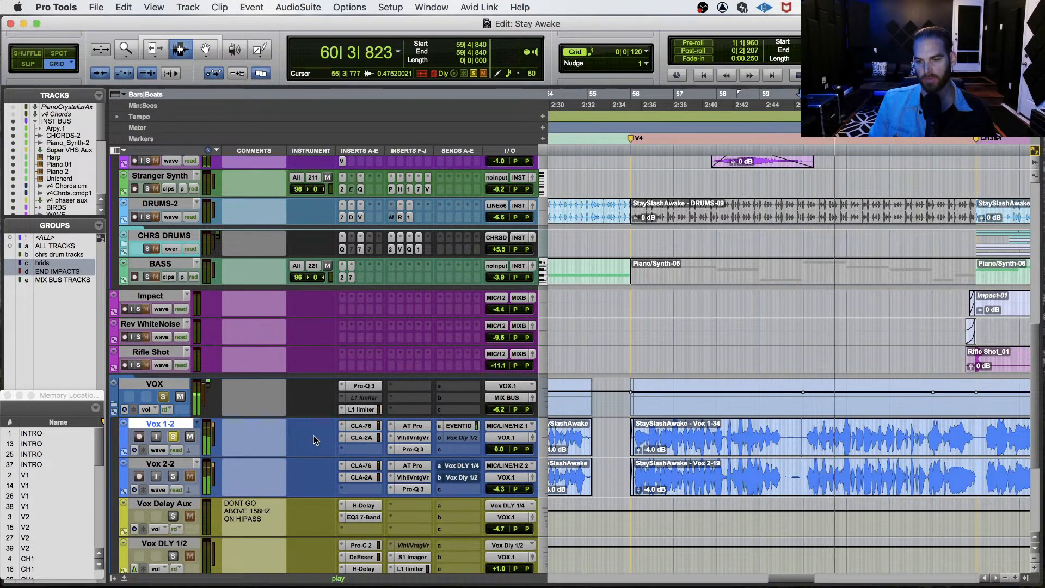
key("space")
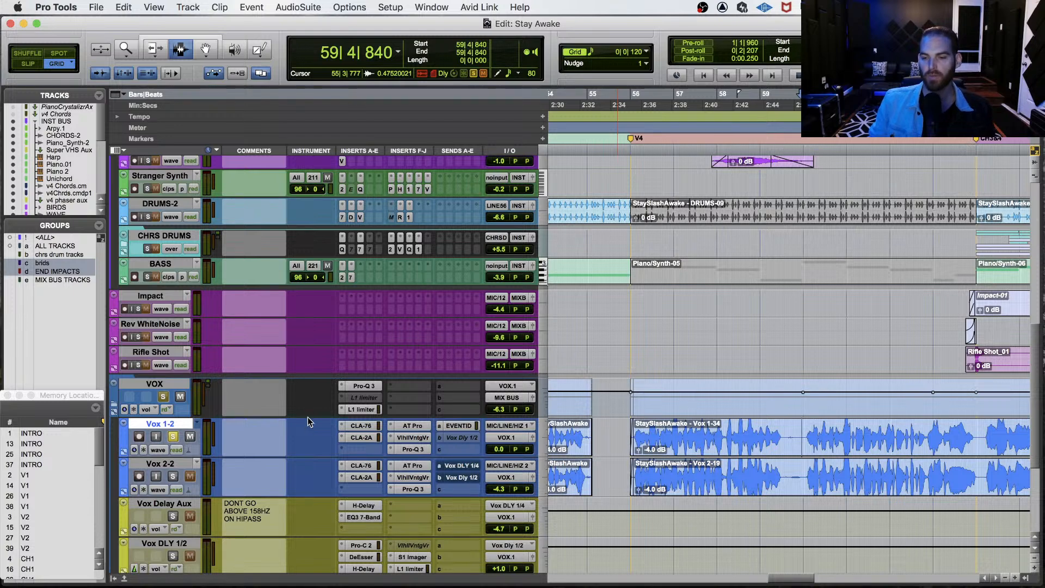
Place the edit cursor on Vox 2-2 at 59|4|000 and save the session.
left_click(796, 467)
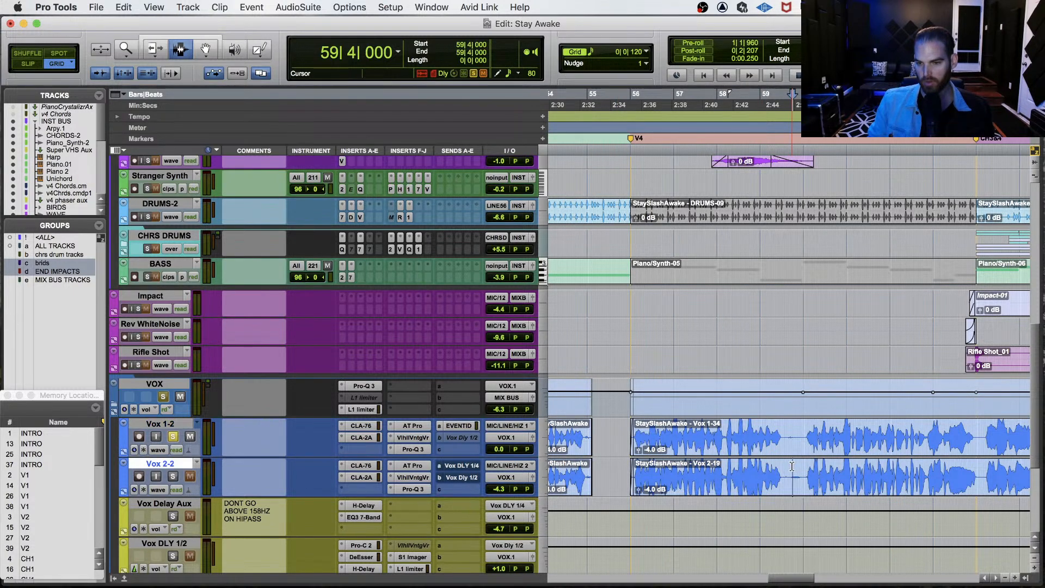
scroll(792, 466, "right", 3)
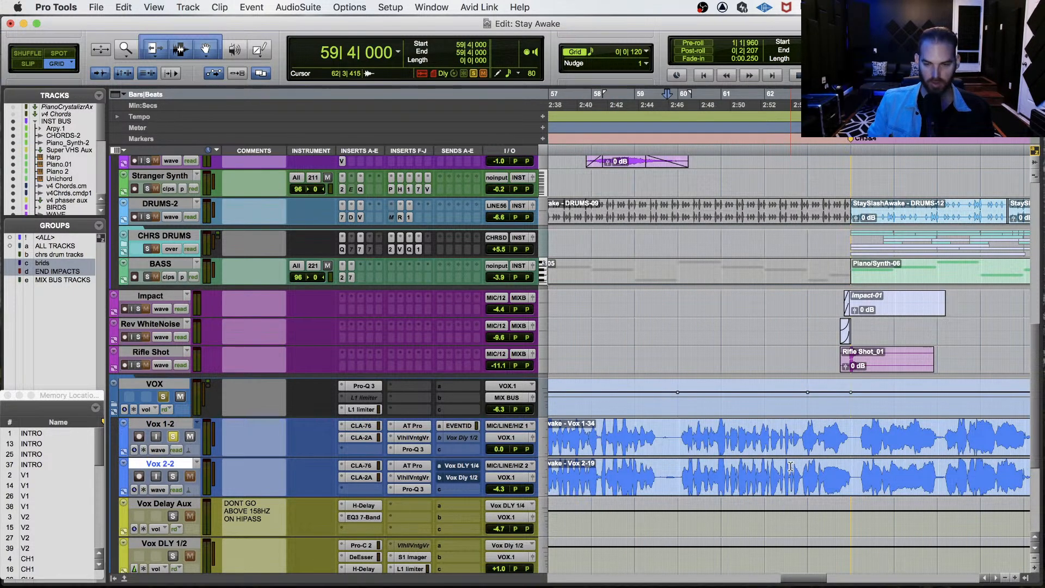
key("super+s")
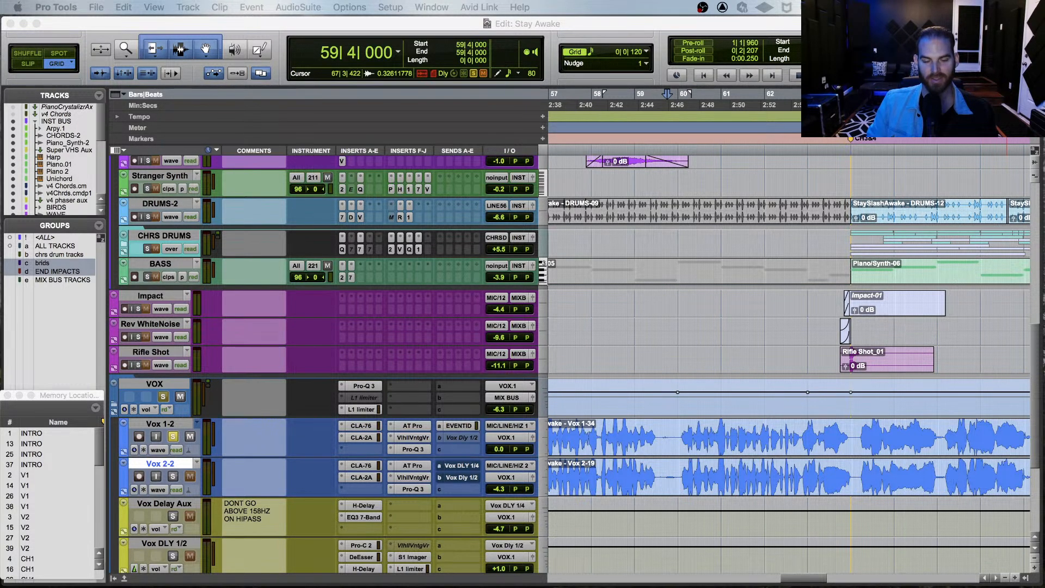
left_click(315, 474)
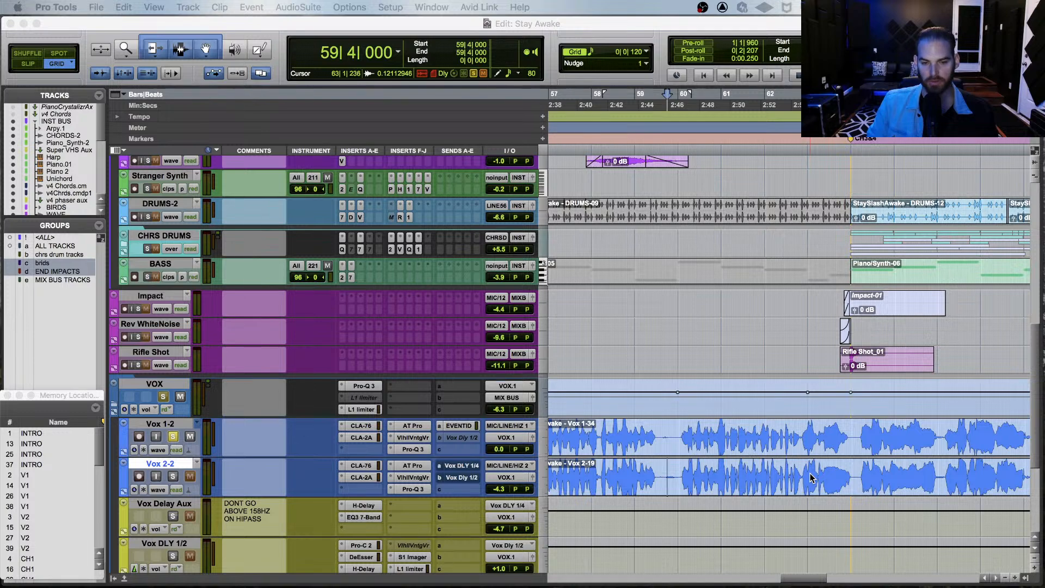
key("r")
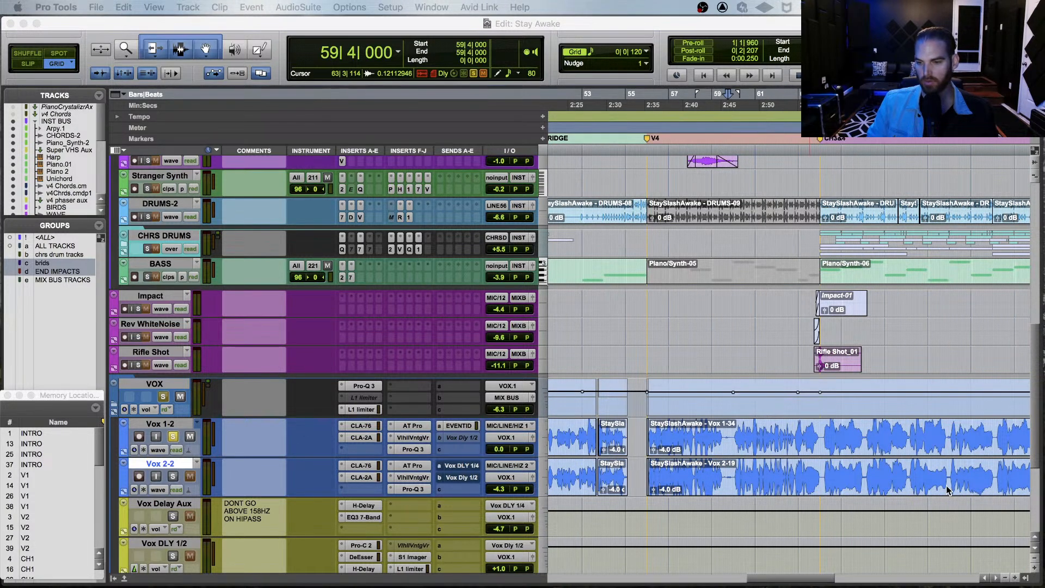
scroll(889, 482, "right", 3)
scroll(889, 482, "right", 3)
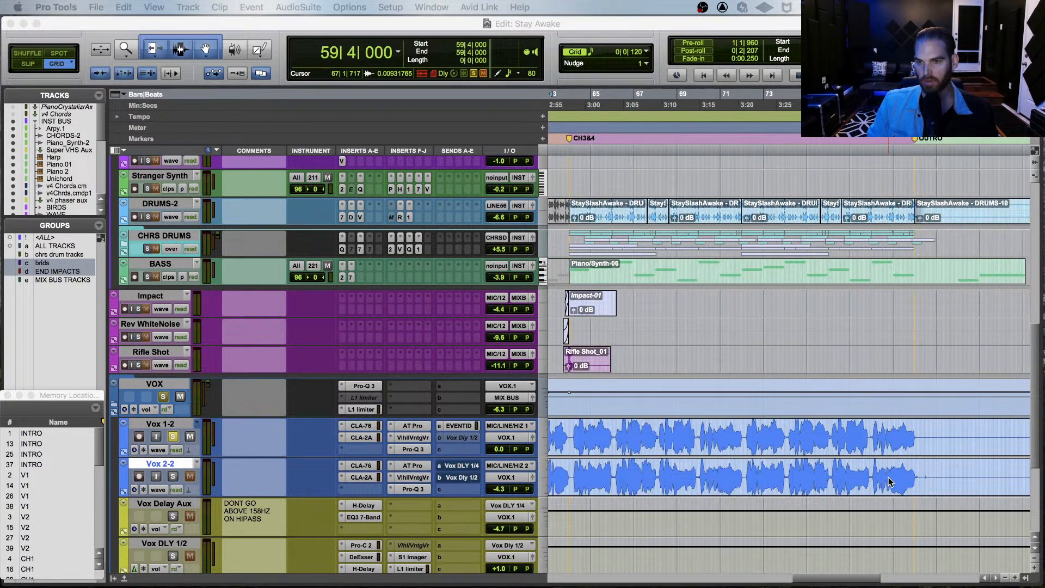
scroll(889, 482, "left", 7)
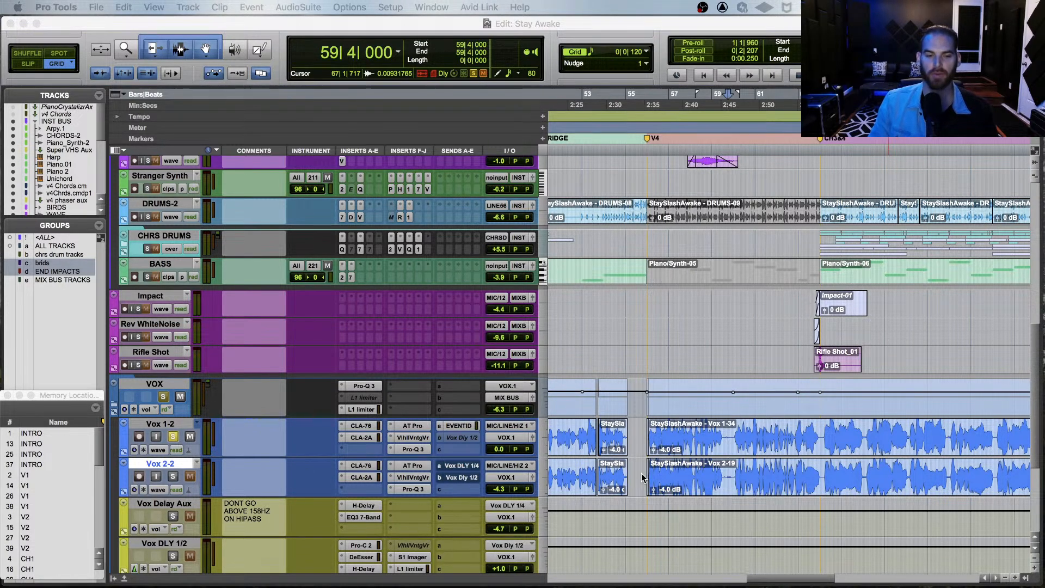
Release the solos on Vox 1-2 and the VOX folder.
left_click(315, 479)
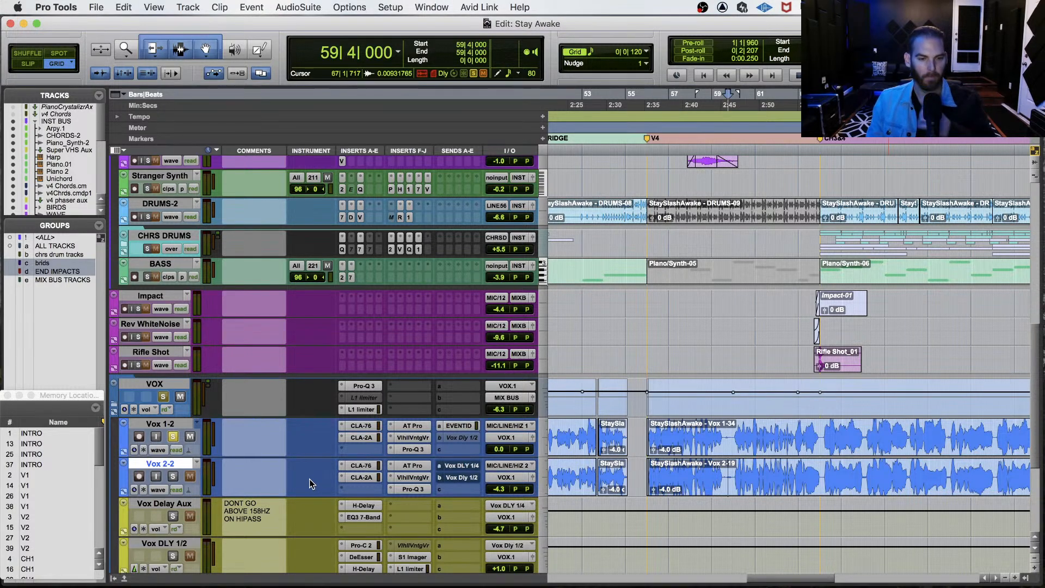
left_click(175, 436)
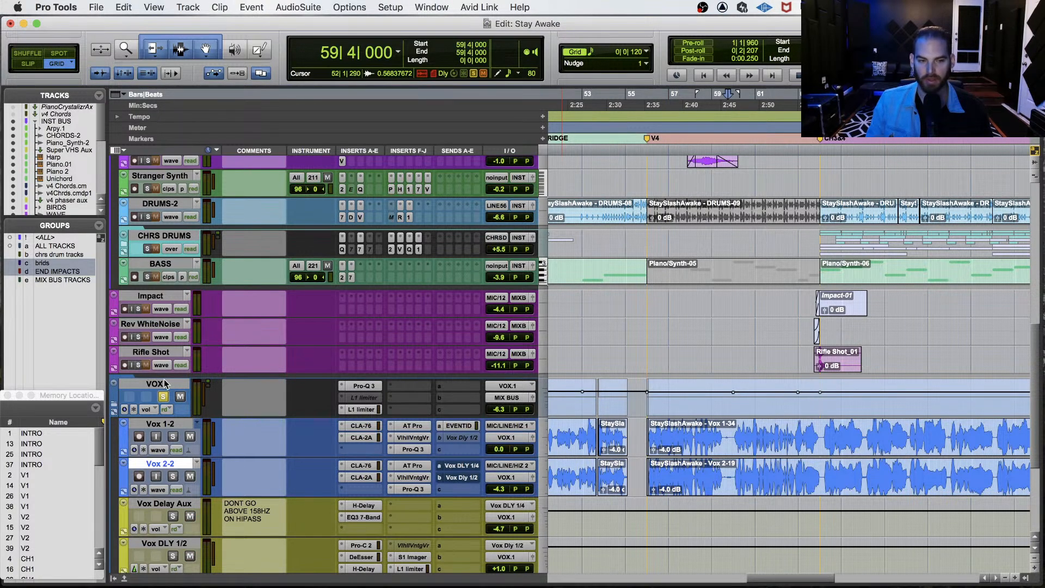
left_click(162, 397)
Show the whole song in the timeline and set the playback start to 33|1|120 on Vox 1-2, before the V3 marker.
key("r")
key("r")
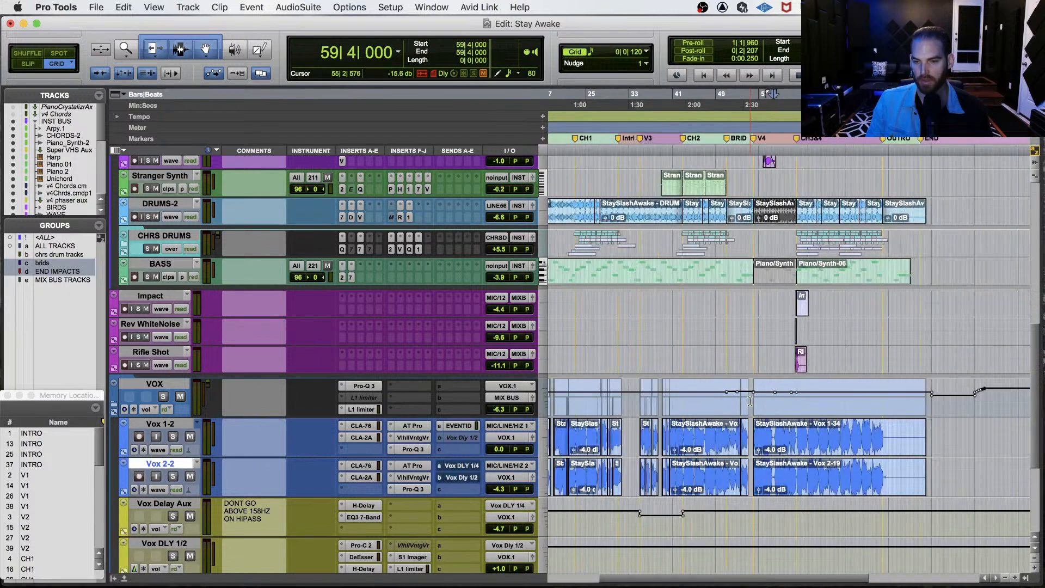
left_click(805, 424)
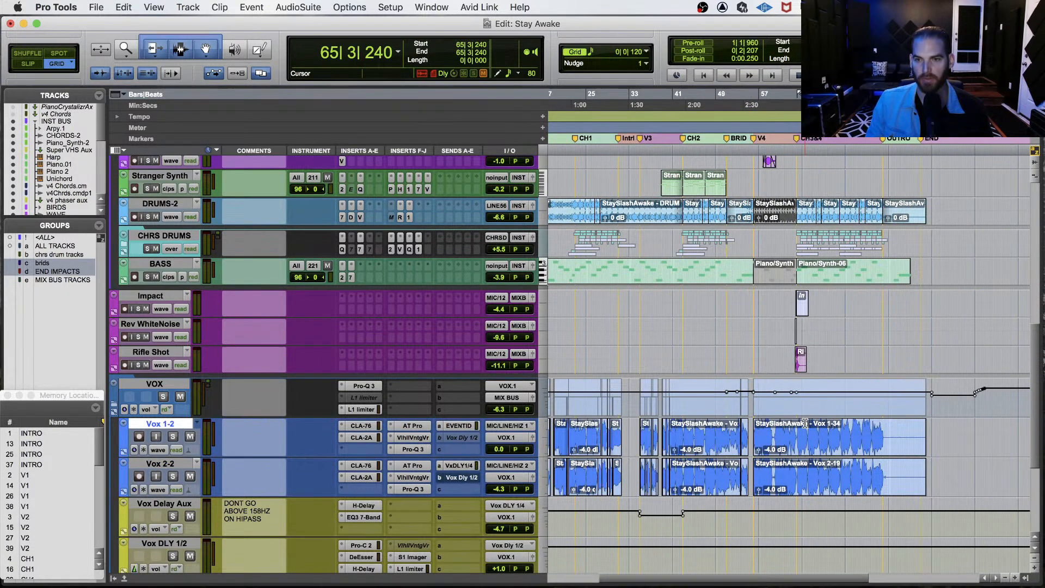
scroll(805, 423, "left", 3)
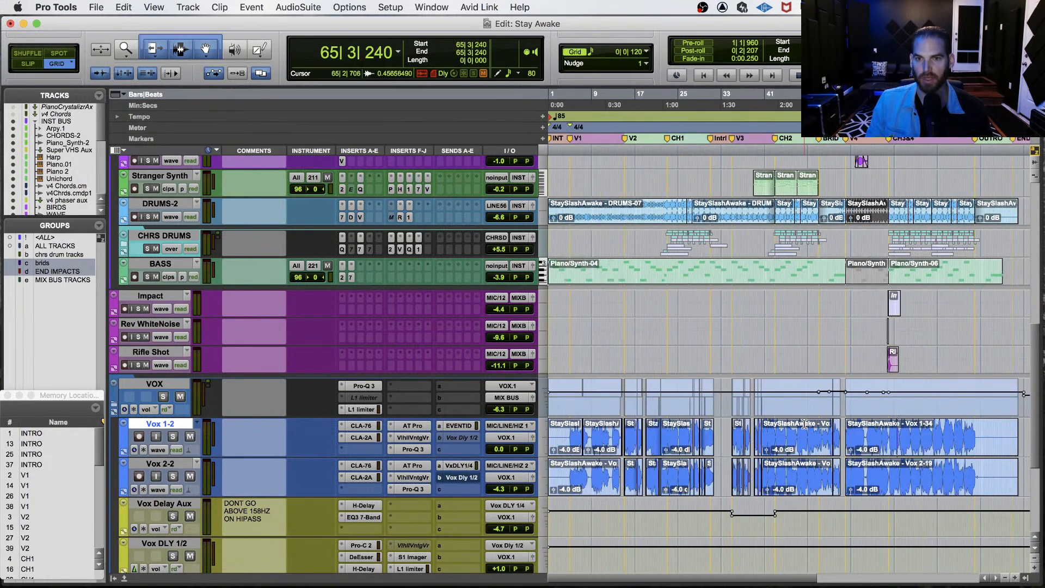
left_click(719, 429)
left_click(717, 429)
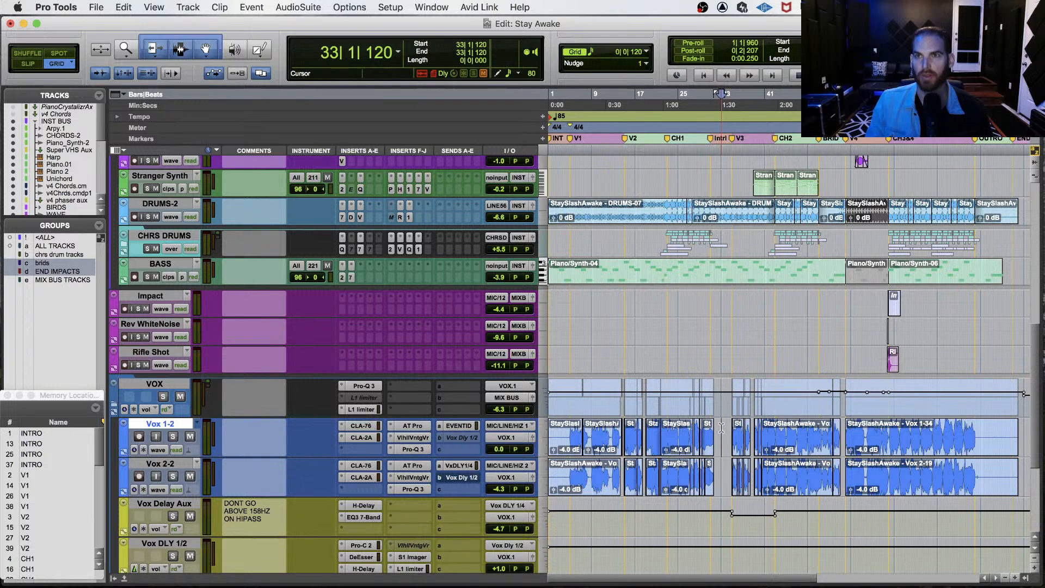